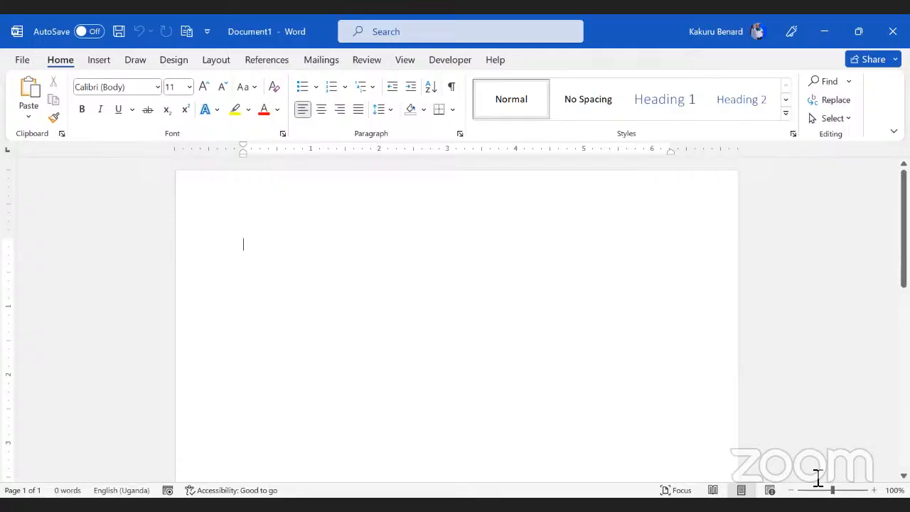
Step: Generate ten paragraphs of five sentences each with =rand(10,5) at the top of the page
{"action": "scroll", "coordinate": [559, 400], "scroll_direction": "up", "scroll_amount": 3, "text": "ctrl"}
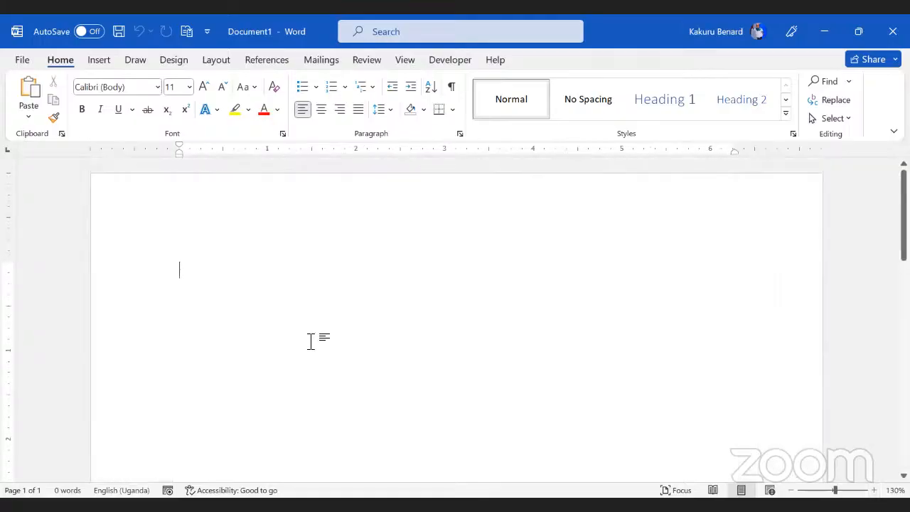
{"action": "type", "text": "="}
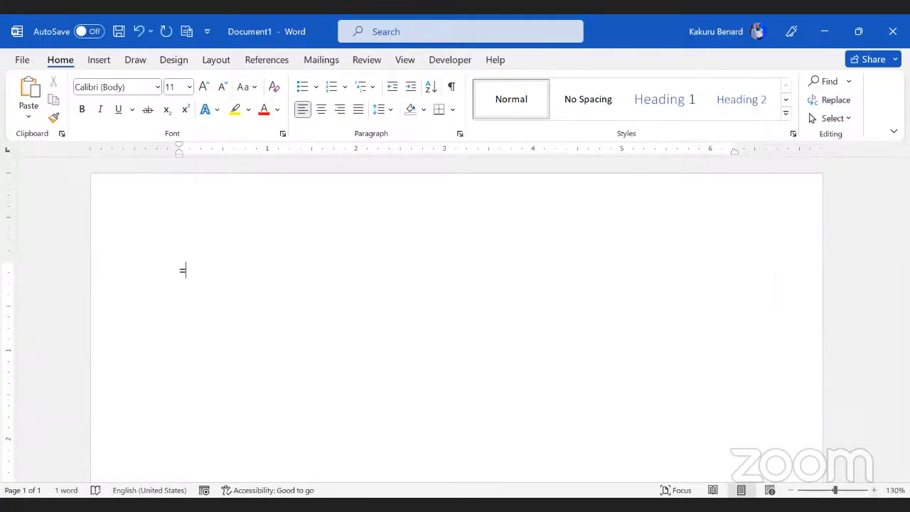
{"action": "type", "text": "rand("}
{"action": "type", "text": "10,5)"}
{"action": "key", "text": "Return"}
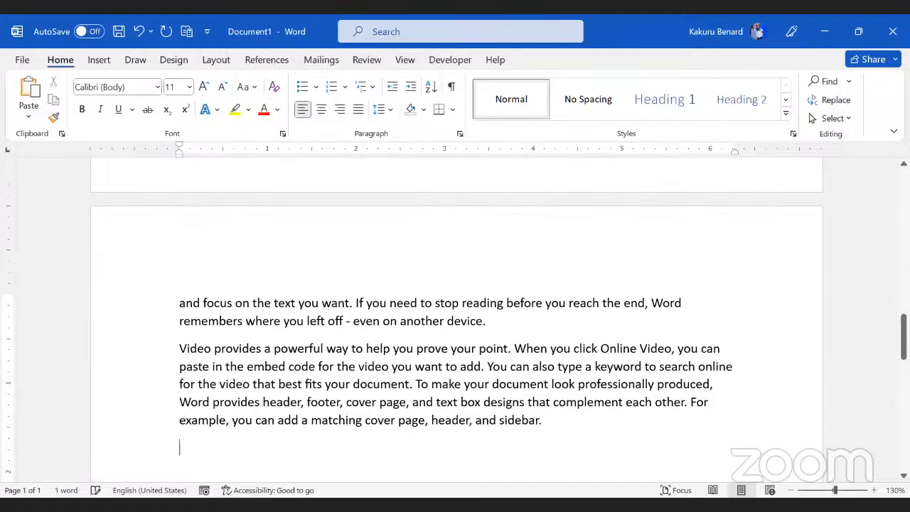
{"action": "scroll", "coordinate": [312, 341], "scroll_direction": "up", "scroll_amount": 5}
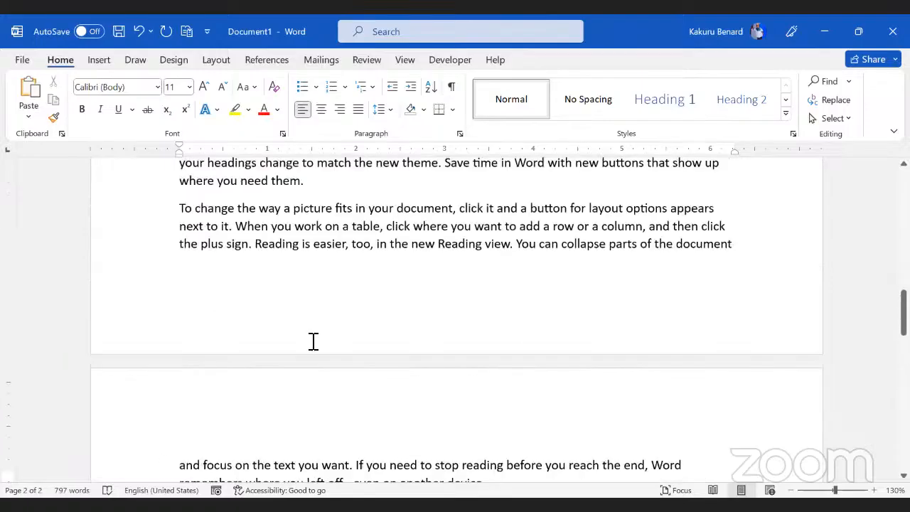
{"action": "scroll", "coordinate": [313, 341], "scroll_direction": "up", "scroll_amount": 10}
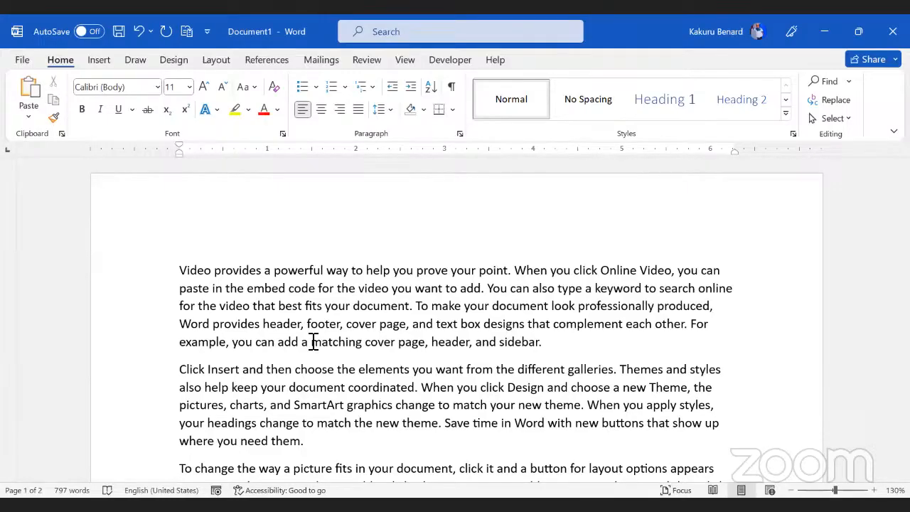
{"action": "scroll", "coordinate": [313, 342], "scroll_direction": "down", "scroll_amount": 15}
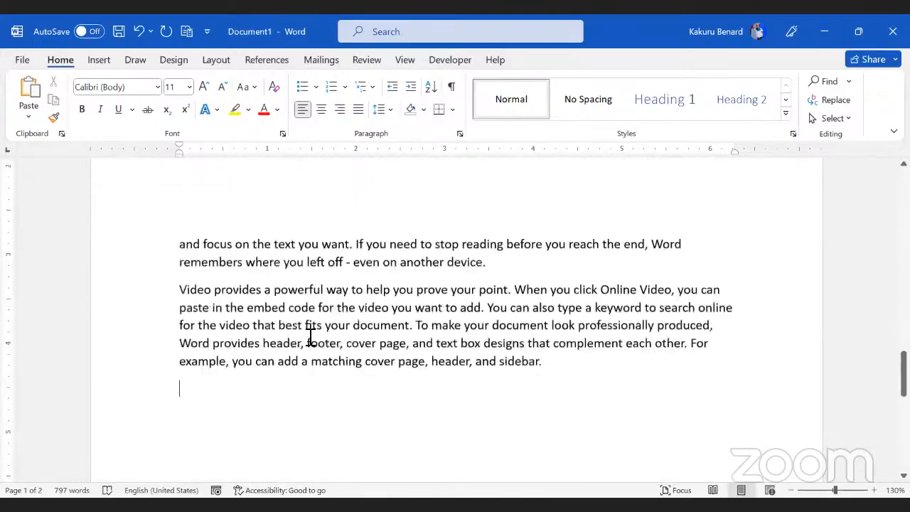
{"action": "scroll", "coordinate": [311, 337], "scroll_direction": "down", "scroll_amount": 3}
{"action": "scroll", "coordinate": [310, 335], "scroll_direction": "up", "scroll_amount": 1}
Step: Add six paragraphs of four sentences with =rand(6,4) on the empty last line
{"action": "type", "text": "="}
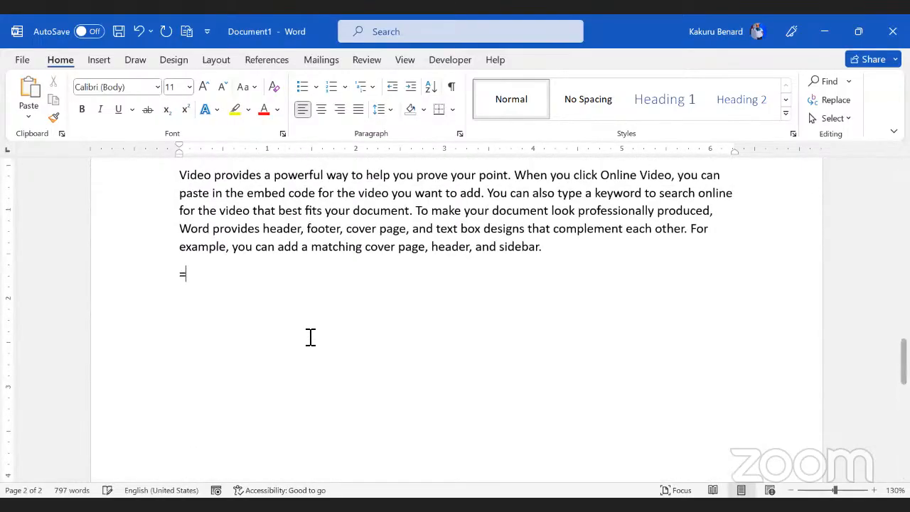
{"action": "type", "text": "rand("}
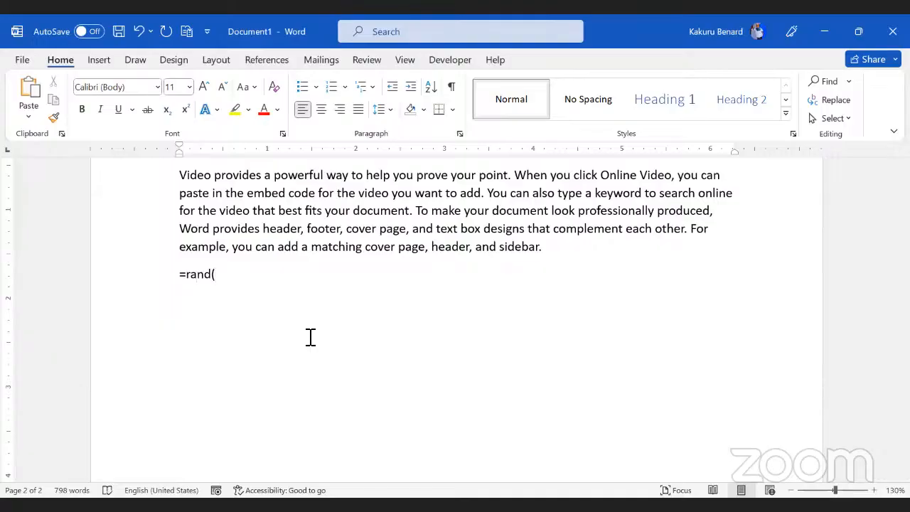
{"action": "type", "text": "6,4)"}
{"action": "key", "text": "Return"}
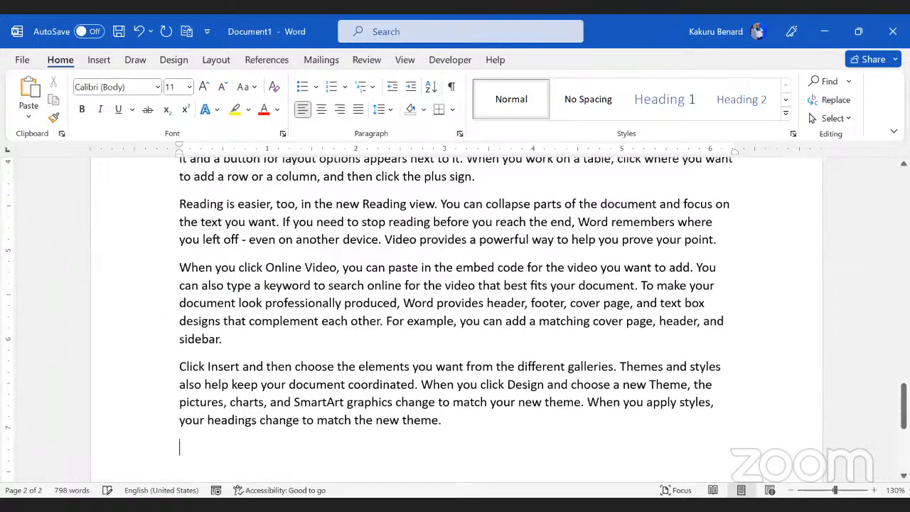
{"action": "scroll", "coordinate": [175, 368], "scroll_direction": "up", "scroll_amount": 5}
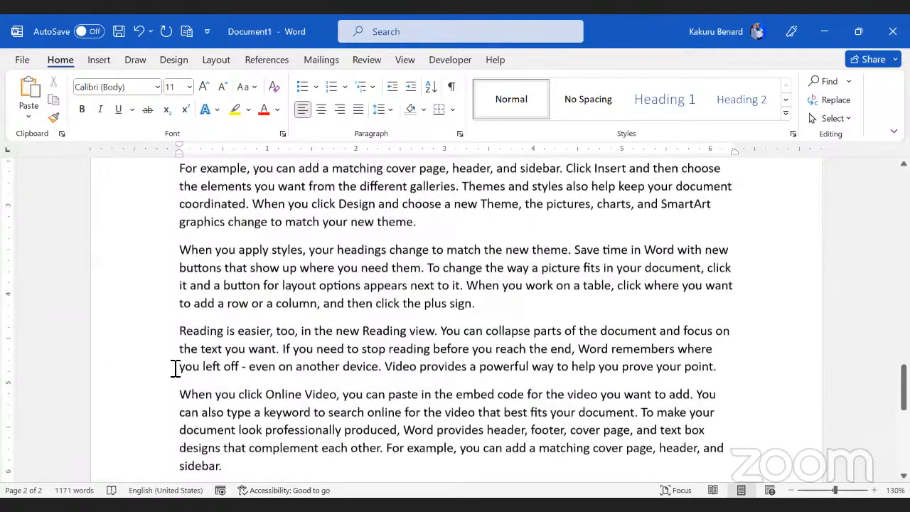
{"action": "scroll", "coordinate": [178, 371], "scroll_direction": "down", "scroll_amount": 5}
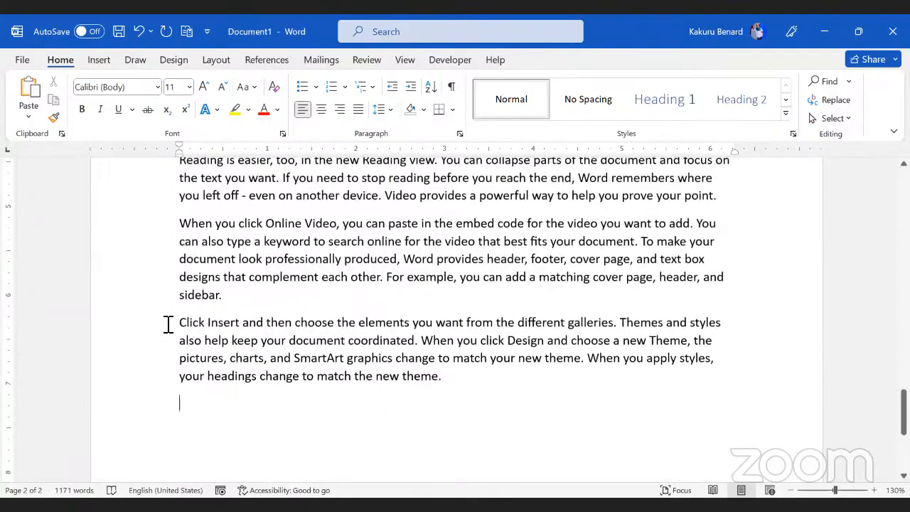
Step: Select the 'Click Insert' paragraph, deselect it, and return to the top of the document
{"action": "left_click_drag", "start_coordinate": [166, 321], "coordinate": [185, 384]}
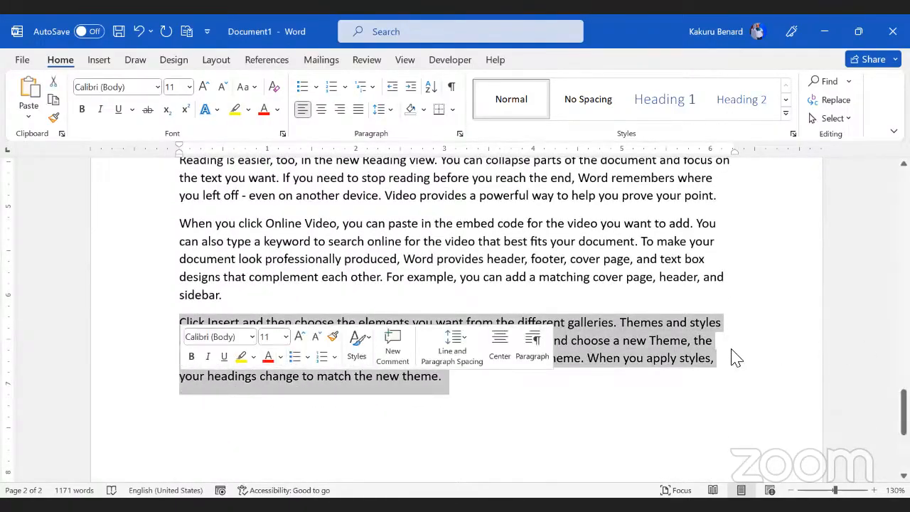
{"action": "left_click", "coordinate": [699, 364]}
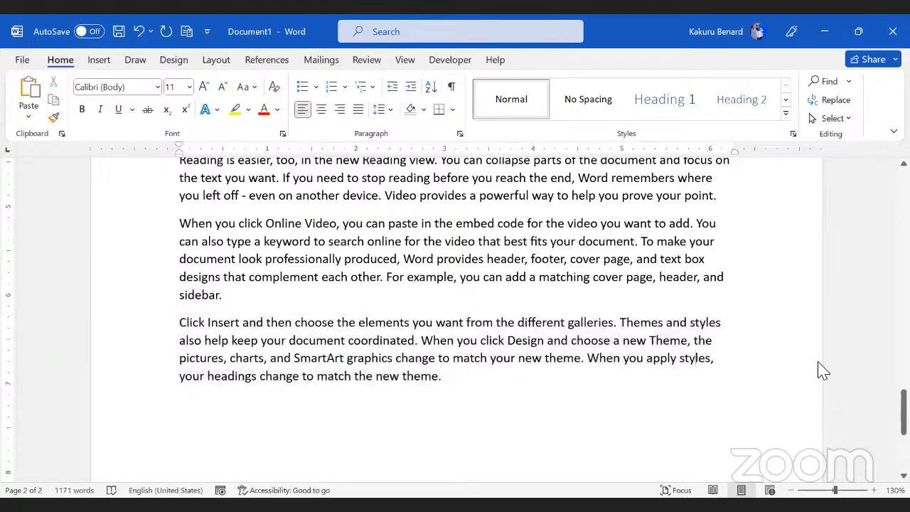
{"action": "scroll", "coordinate": [818, 370], "scroll_direction": "up", "scroll_amount": 4}
{"action": "left_click_drag", "start_coordinate": [903, 384], "coordinate": [903, 196]}
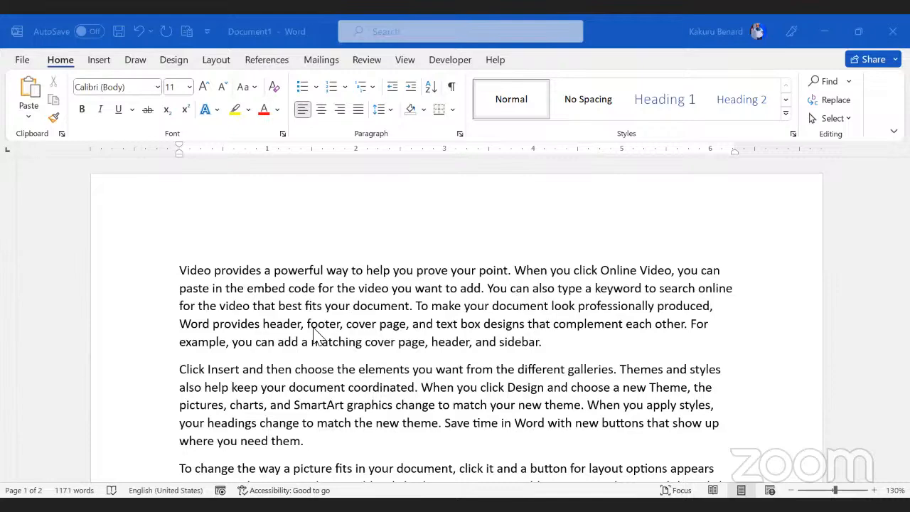
{"action": "left_click", "coordinate": [18, 64]}
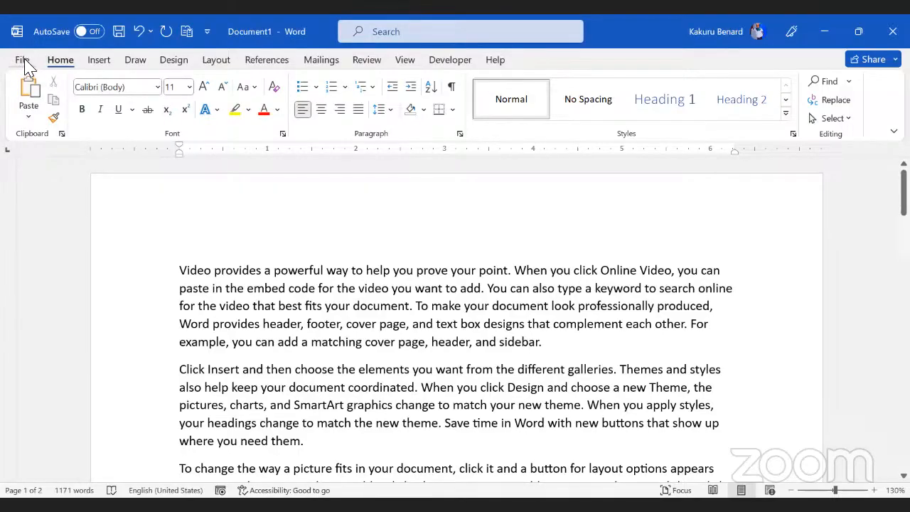
{"action": "left_click", "coordinate": [24, 62]}
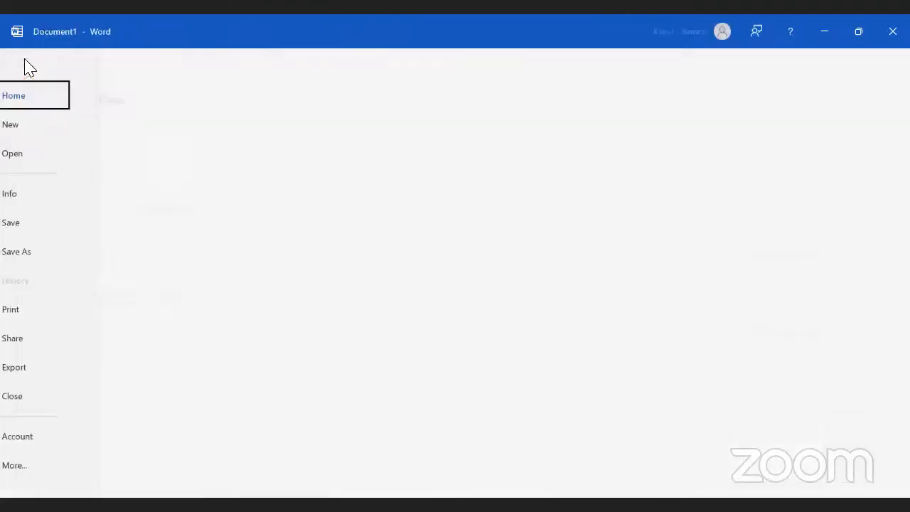
{"action": "left_click", "coordinate": [61, 441]}
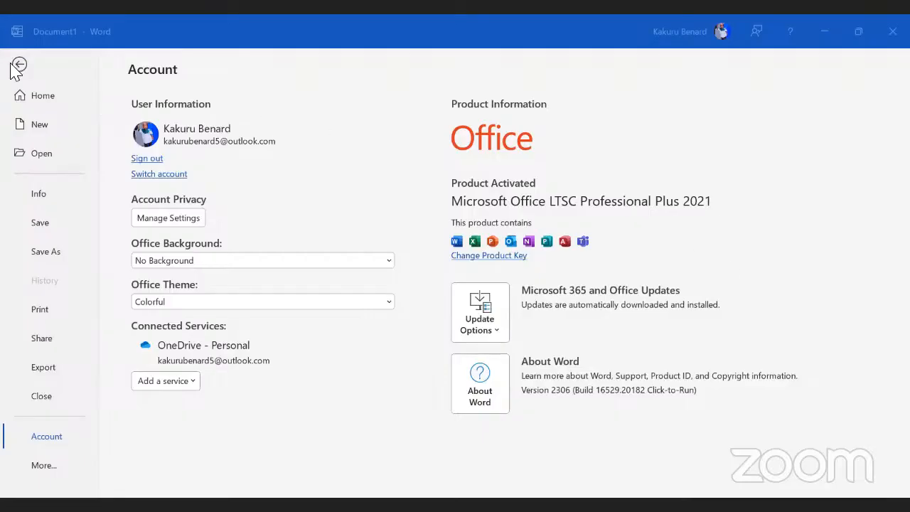
{"action": "left_click", "coordinate": [144, 131]}
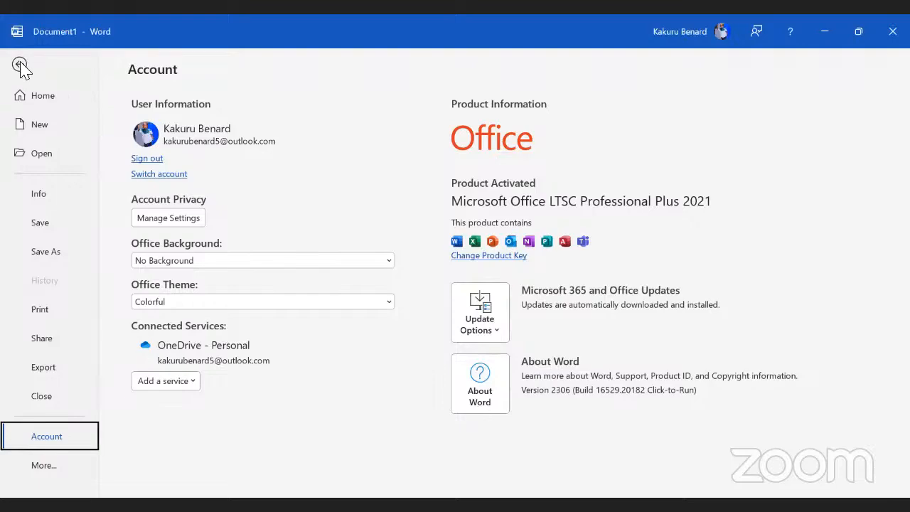
{"action": "left_click", "coordinate": [20, 65]}
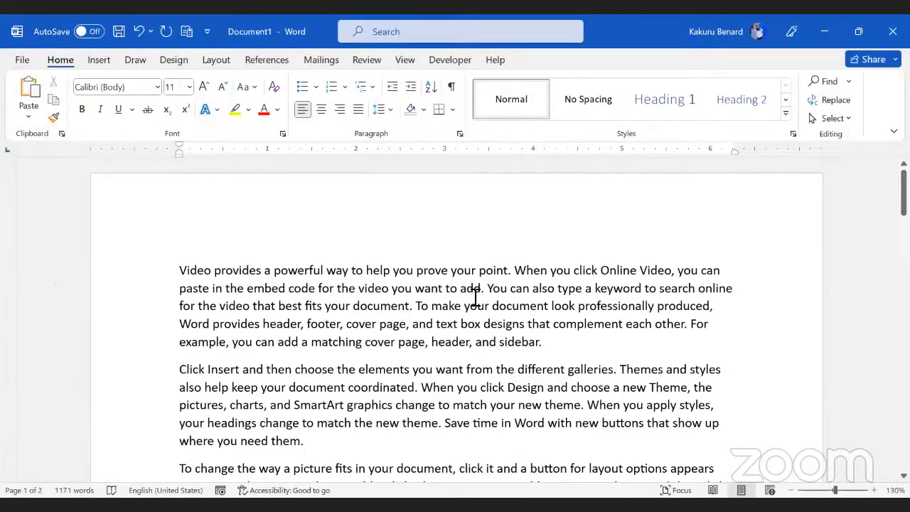
{"action": "left_click", "coordinate": [476, 296]}
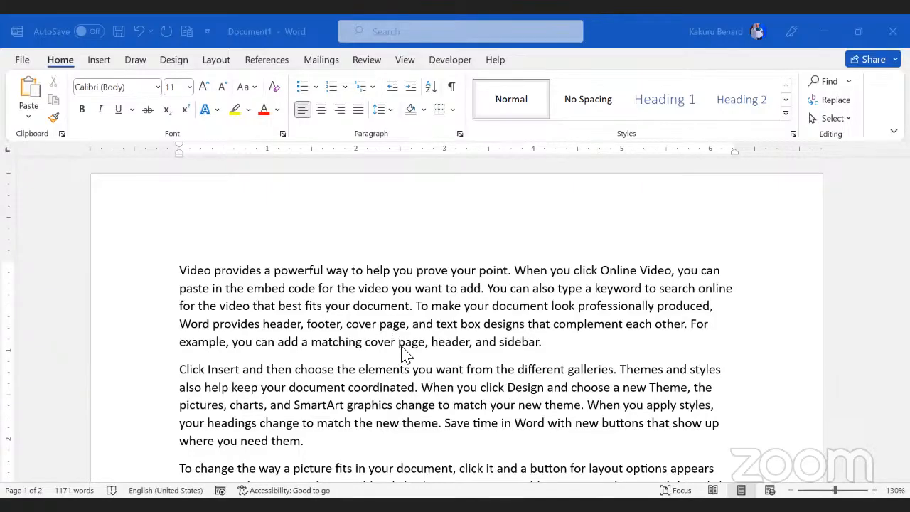
{"action": "left_click_drag", "start_coordinate": [182, 271], "coordinate": [552, 341]}
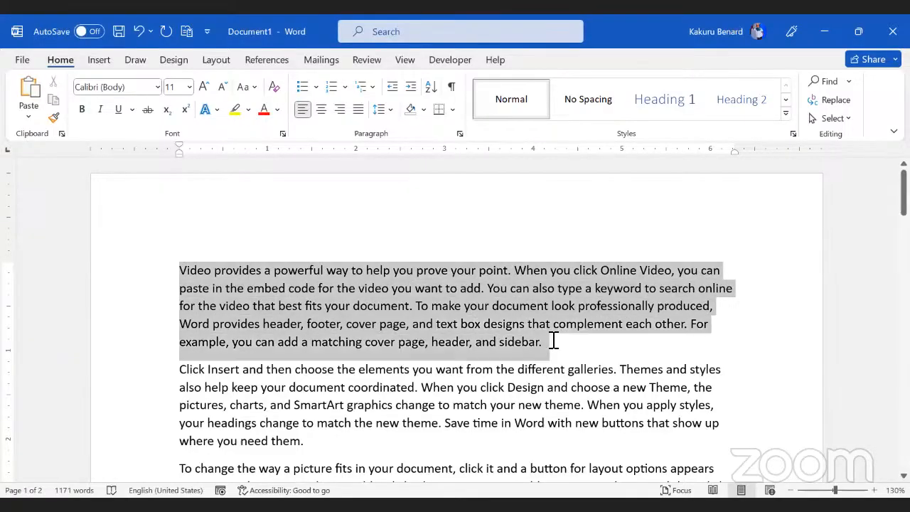
{"action": "left_click", "coordinate": [408, 310]}
{"action": "left_click", "coordinate": [182, 276]}
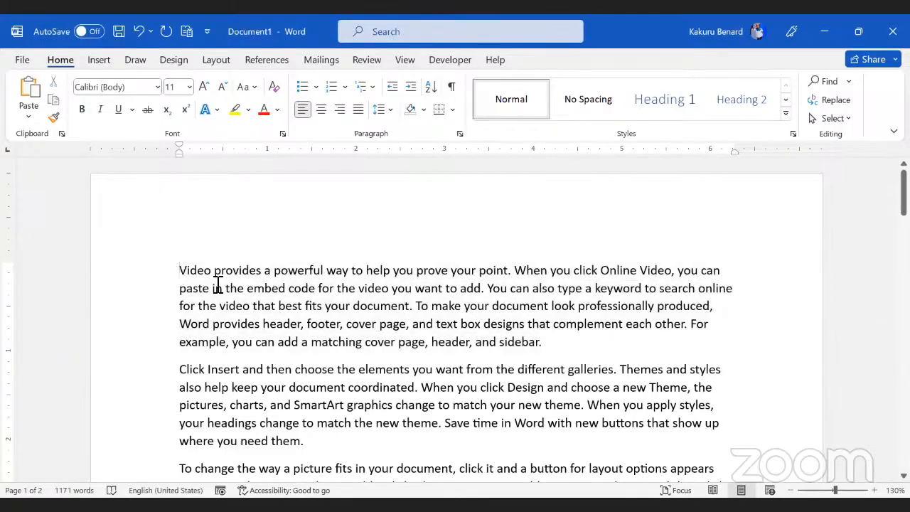
{"action": "key", "text": "shift+Right"}
{"action": "key", "text": "shift+Right"}
{"action": "key", "text": "shift+Right"}
{"action": "key", "text": "shift+Right"}
{"action": "key", "text": "shift+Right"}
{"action": "key", "text": "shift+Right"}
{"action": "key", "text": "shift+Right"}
{"action": "key", "text": "shift+Right"}
{"action": "key", "text": "shift+Right"}
{"action": "key", "text": "shift+Right"}
{"action": "key", "text": "shift+Right"}
{"action": "key", "text": "shift+Right"}
{"action": "key", "text": "shift+Right"}
{"action": "key", "text": "shift+Right"}
{"action": "key", "text": "shift+Right"}
{"action": "key", "text": "shift+Right"}
{"action": "key", "text": "shift+Right"}
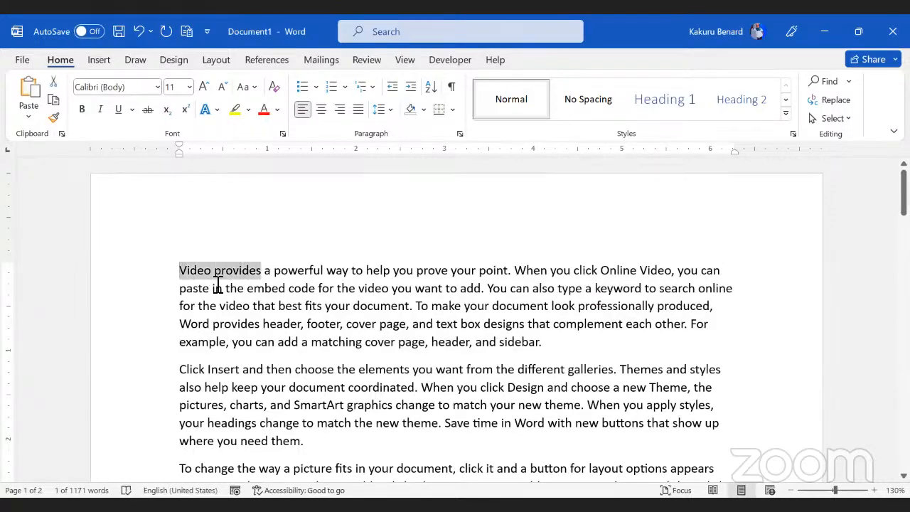
{"action": "key", "text": "shift+Right"}
{"action": "key", "text": "shift+Right"}
{"action": "key", "text": "shift+Right"}
{"action": "key", "text": "shift+Right"}
{"action": "key", "text": "shift+Right"}
{"action": "key", "text": "shift+Right"}
{"action": "key", "text": "shift+Right"}
{"action": "key", "text": "shift+Right"}
{"action": "key", "text": "shift+Right"}
{"action": "key", "text": "shift+Right"}
{"action": "key", "text": "shift+Right"}
{"action": "key", "text": "shift+Right"}
{"action": "key", "text": "shift+Right"}
{"action": "key", "text": "shift+Right"}
{"action": "key", "text": "shift+Right"}
{"action": "key", "text": "shift+Right"}
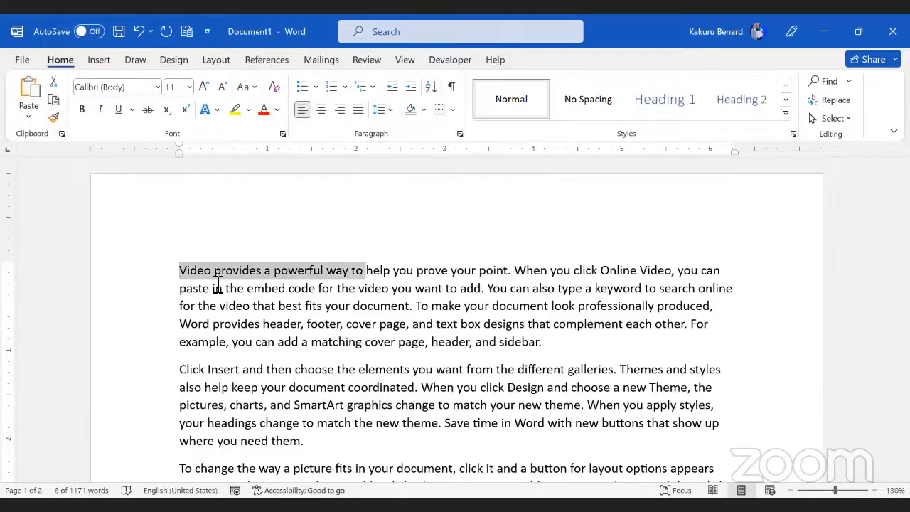
{"action": "left_click", "coordinate": [218, 285]}
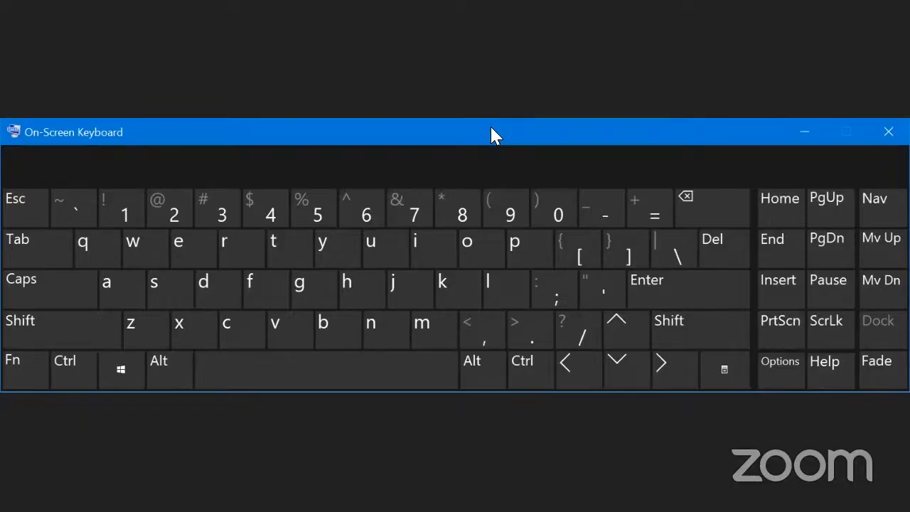
Step: Latch Ctrl, Alt and Shift on the On-Screen Keyboard, release all three, then latch Alt alone
{"action": "left_click", "coordinate": [80, 379]}
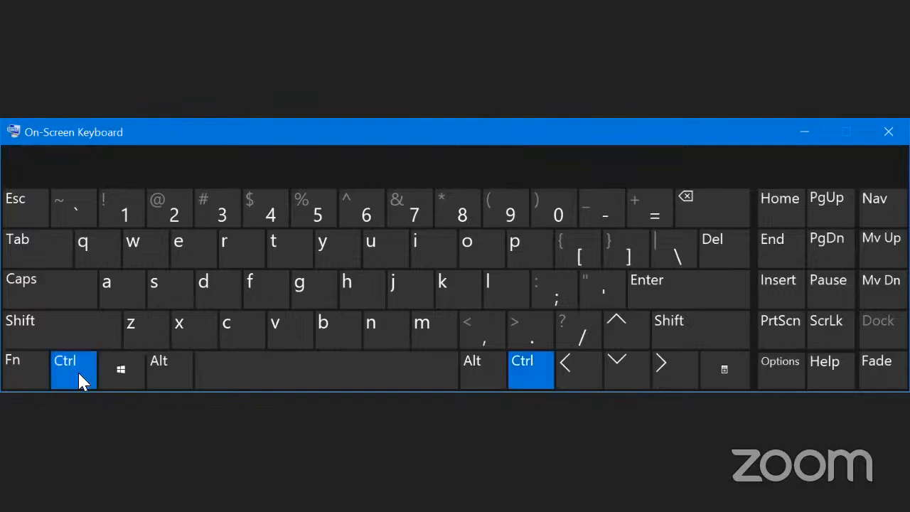
{"action": "left_click", "coordinate": [174, 376]}
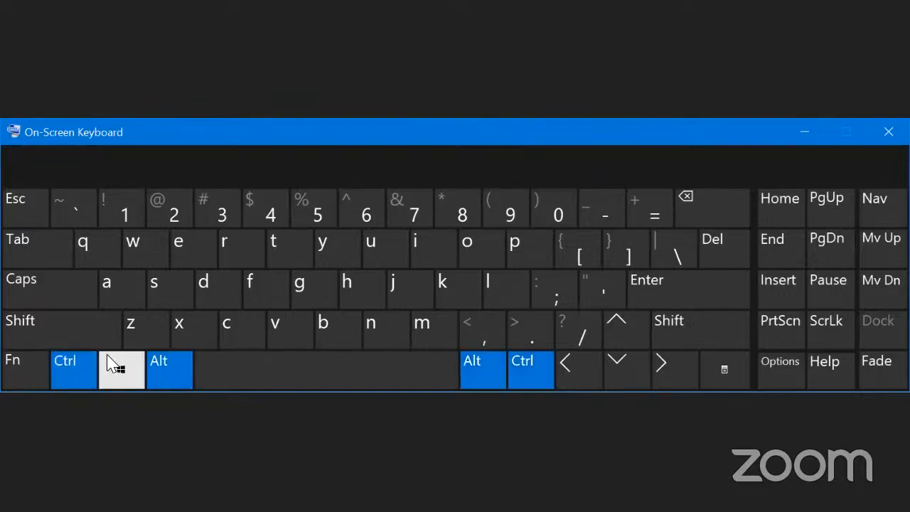
{"action": "left_click", "coordinate": [42, 327]}
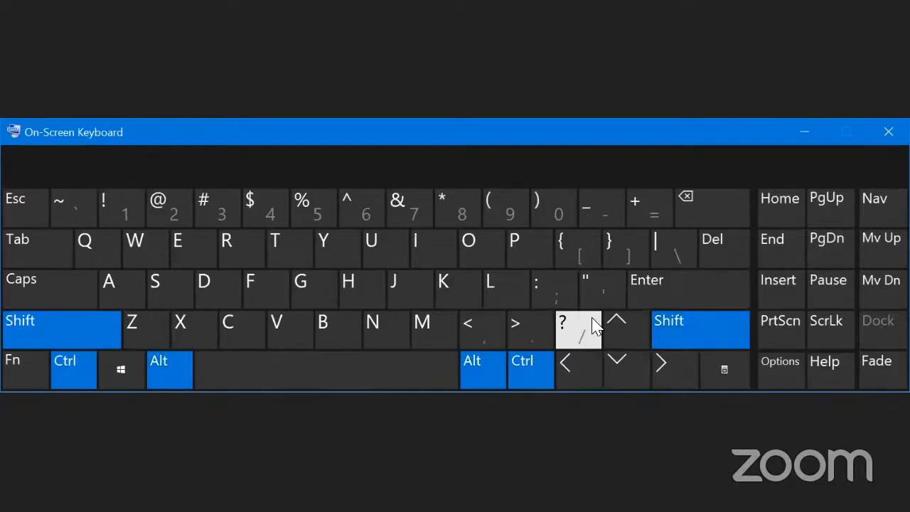
{"action": "left_click", "coordinate": [52, 323]}
{"action": "left_click", "coordinate": [72, 370]}
{"action": "left_click", "coordinate": [162, 364]}
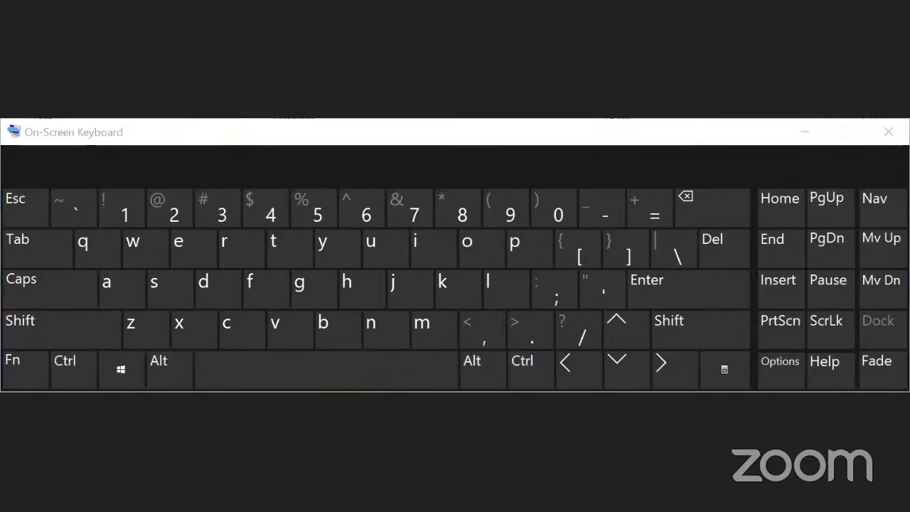
{"action": "left_click", "coordinate": [167, 369]}
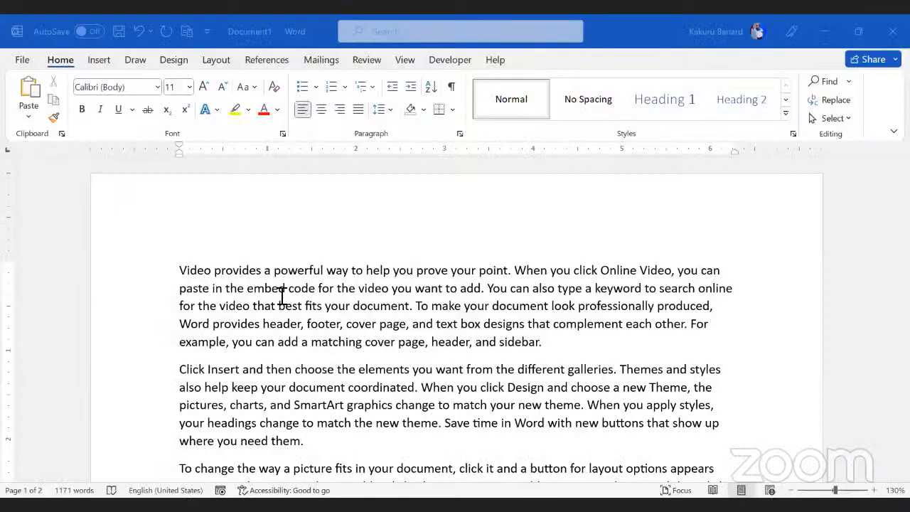
Step: Block-select a vertical column of text from 'help you' down several lines using Alt-drag
{"action": "key", "text": "alt"}
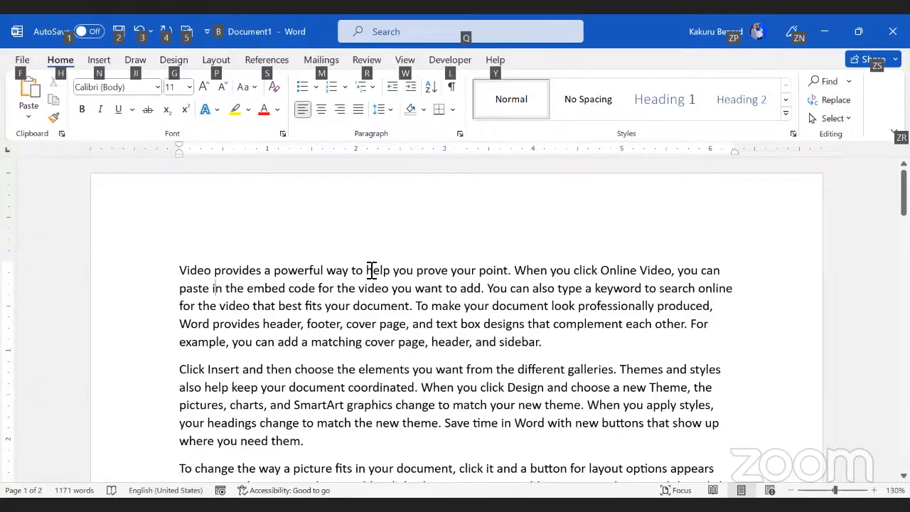
{"action": "left_click_drag", "start_coordinate": [366, 264], "coordinate": [453, 412]}
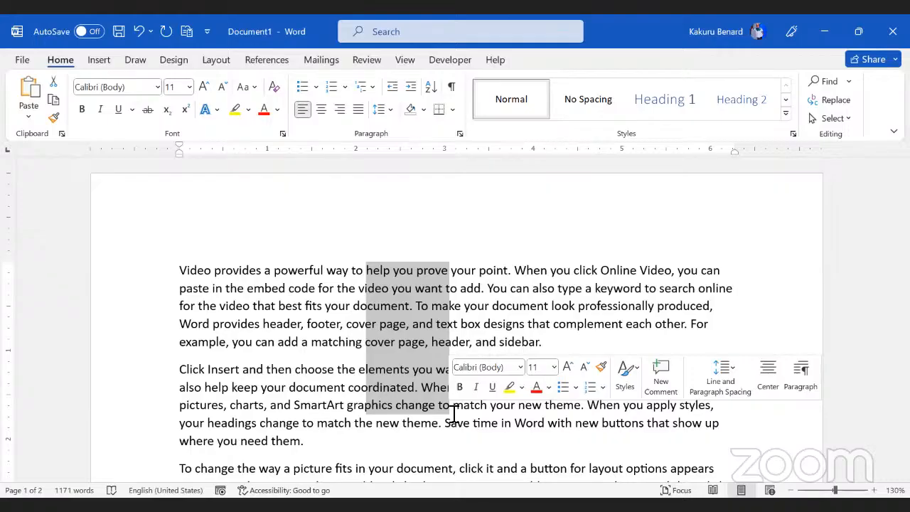
Step: Remove the block selection from the paragraphs
{"action": "left_click", "coordinate": [339, 333]}
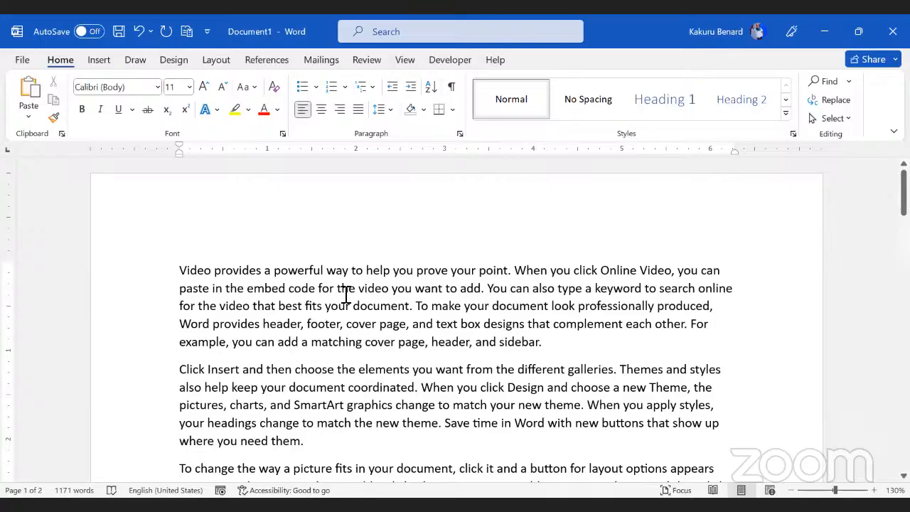
{"action": "left_click", "coordinate": [184, 271], "text": "ctrl"}
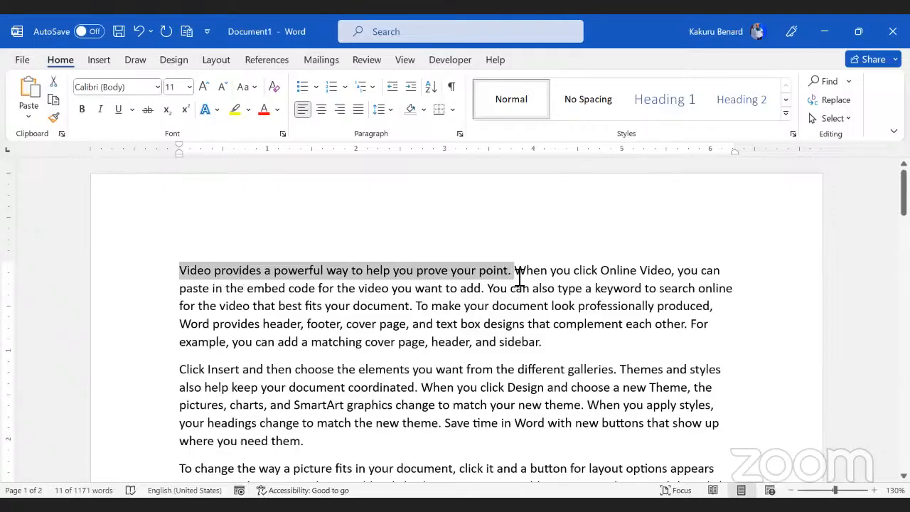
{"action": "left_click", "coordinate": [559, 273]}
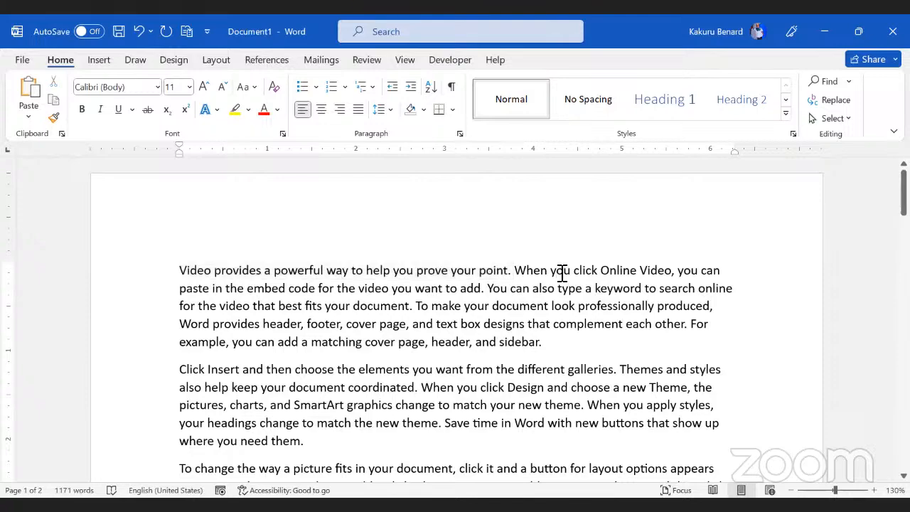
{"action": "left_click", "coordinate": [559, 272], "text": "ctrl"}
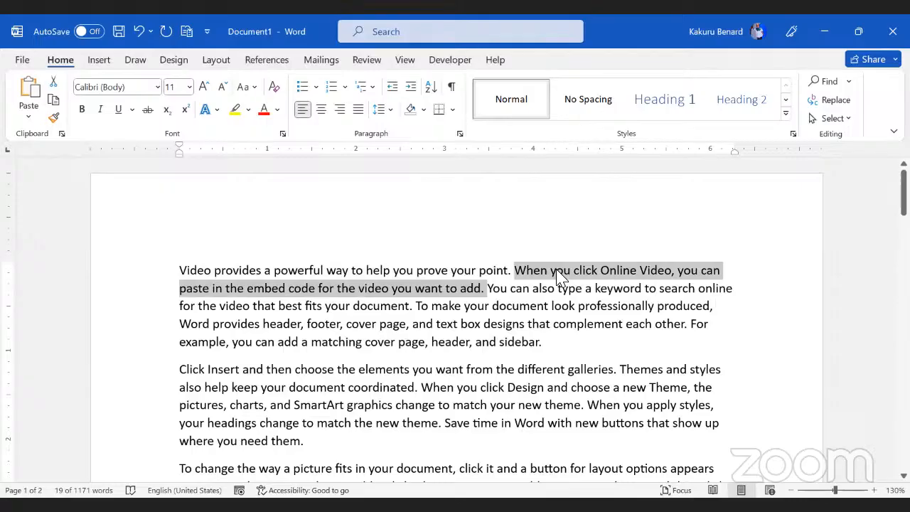
{"action": "left_click", "coordinate": [548, 290]}
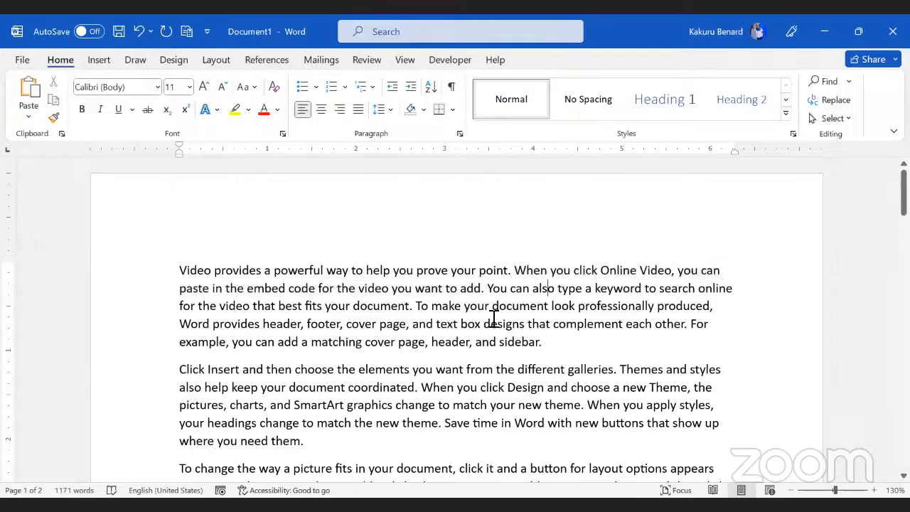
{"action": "left_click", "coordinate": [702, 330], "text": "ctrl"}
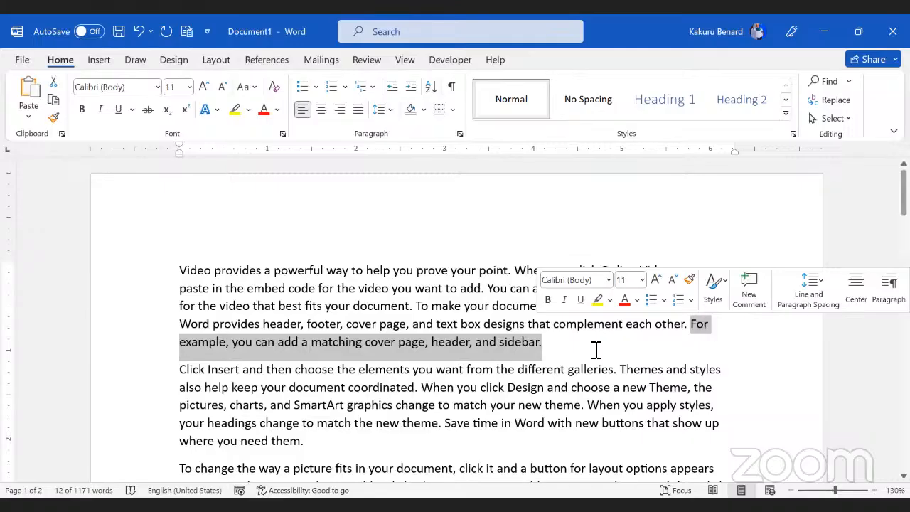
{"action": "left_click", "coordinate": [468, 320]}
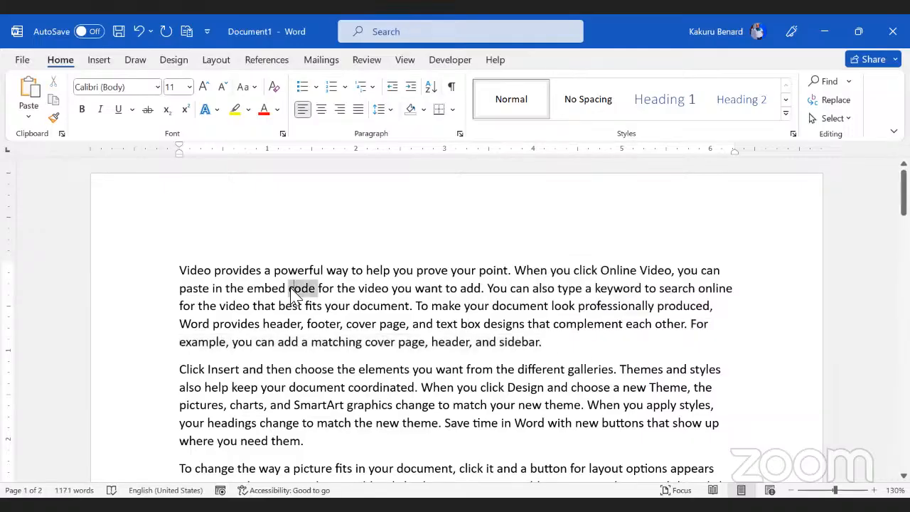
{"action": "triple_click", "coordinate": [295, 291]}
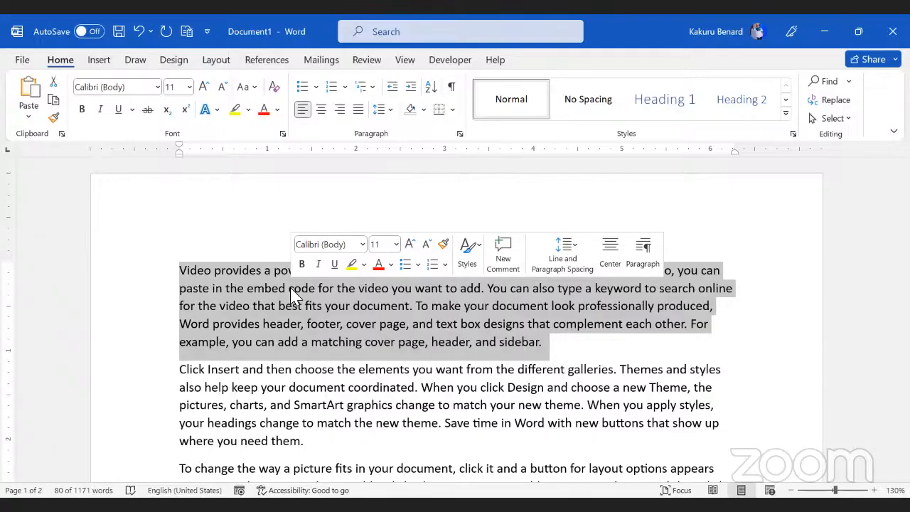
{"action": "left_click", "coordinate": [297, 343]}
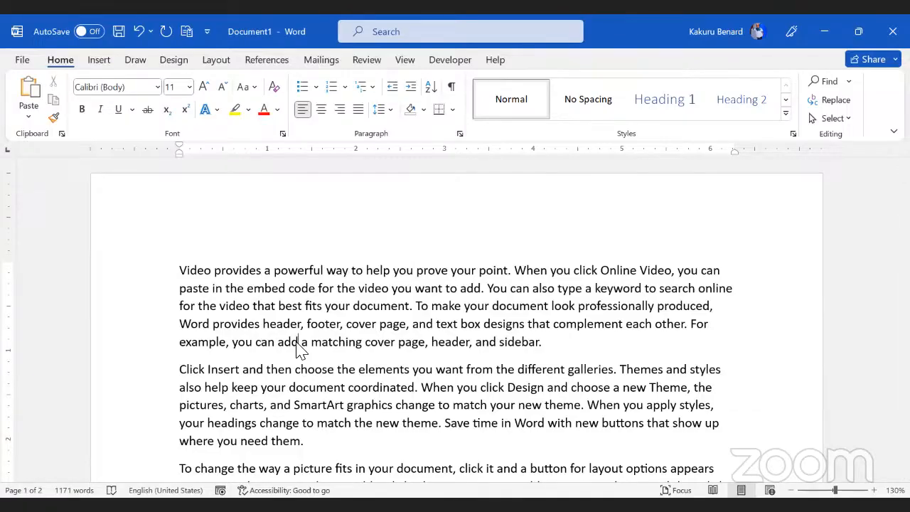
{"action": "scroll", "coordinate": [336, 345], "scroll_direction": "down", "scroll_amount": 3}
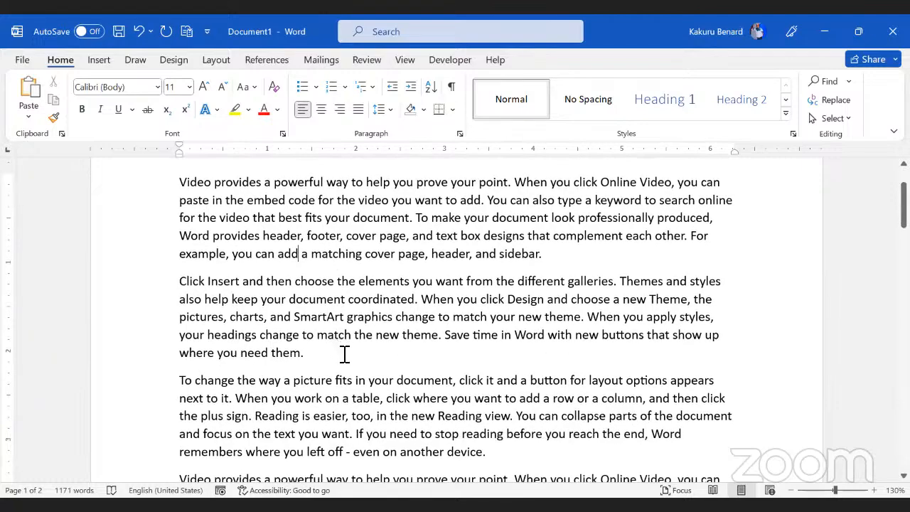
Step: After 'where you need them.', type the first name and accept AutoComplete's full-name suggestion
{"action": "left_click", "coordinate": [344, 355]}
{"action": "type", "text": "Ka"}
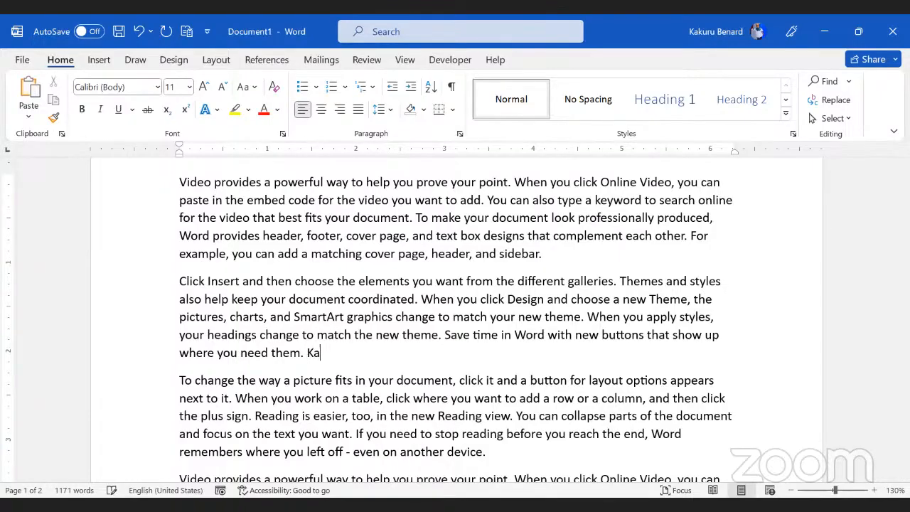
{"action": "type", "text": "kuru"}
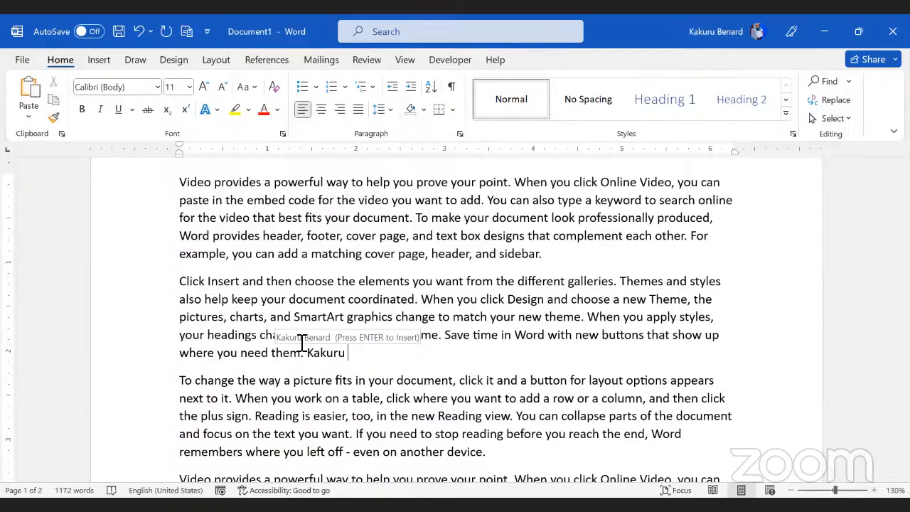
{"action": "key", "text": "Return"}
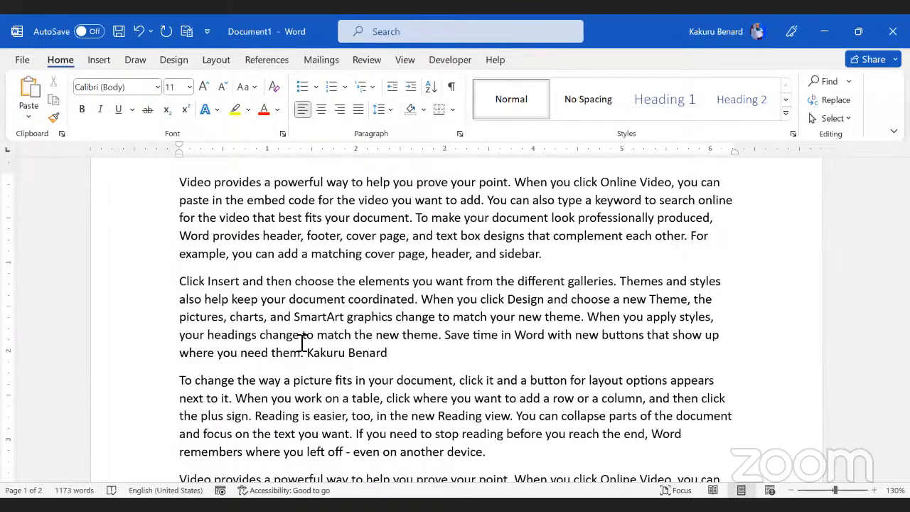
{"action": "left_click", "coordinate": [601, 252]}
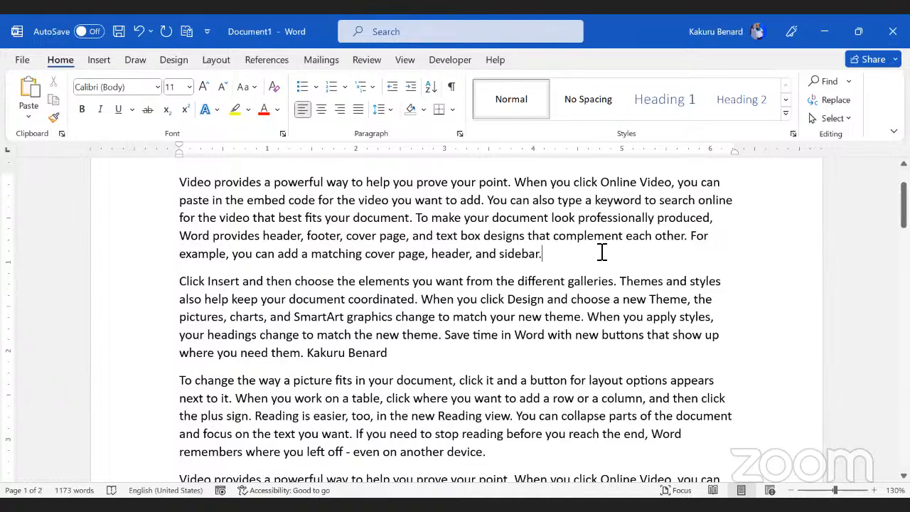
Step: Open the AutoCorrect Options dialog from the Proofing page of Word Options
{"action": "left_click", "coordinate": [22, 61]}
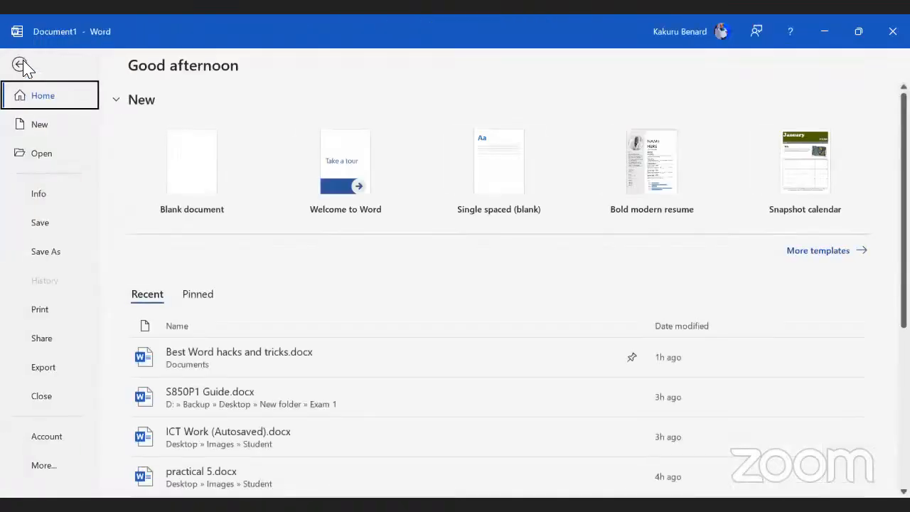
{"action": "left_click", "coordinate": [54, 469]}
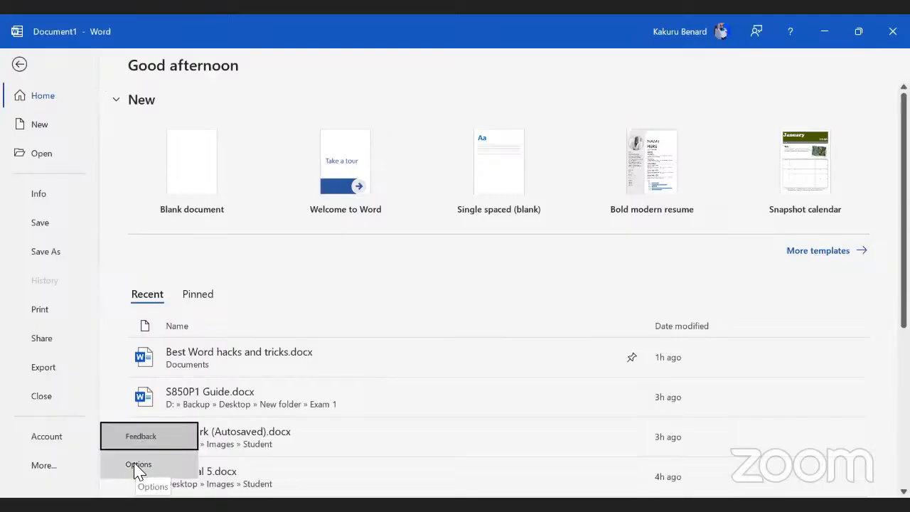
{"action": "left_click", "coordinate": [139, 466]}
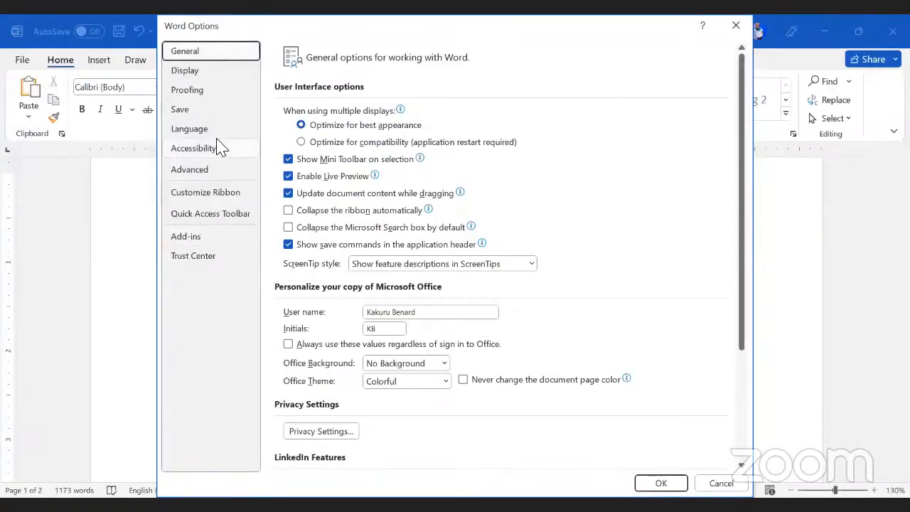
{"action": "left_click", "coordinate": [190, 96]}
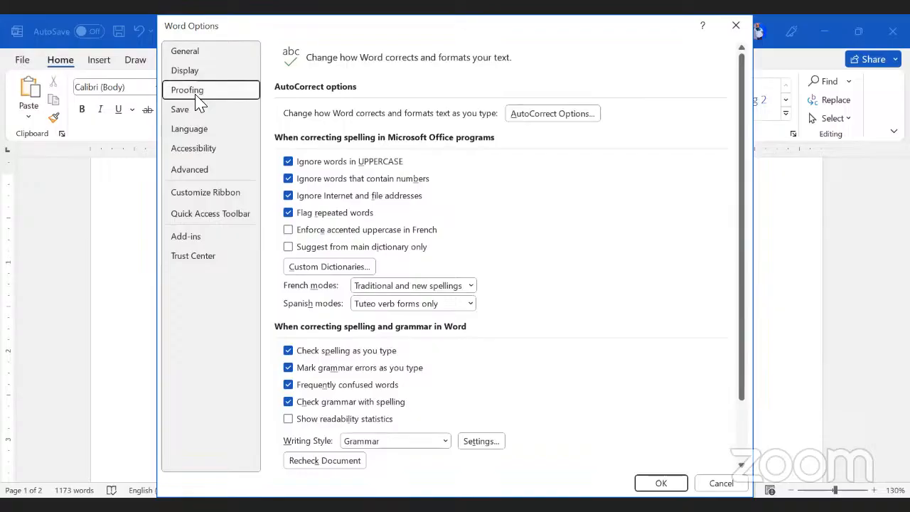
{"action": "left_click", "coordinate": [551, 116]}
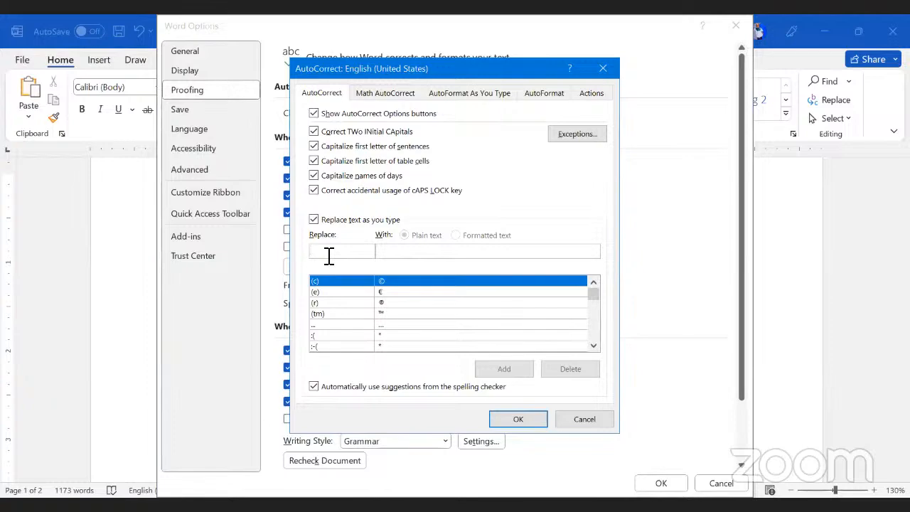
Step: Add the entry replacing ASAP with 'As soon As possible', then close AutoCorrect and Word Options
{"action": "type", "text": "M"}
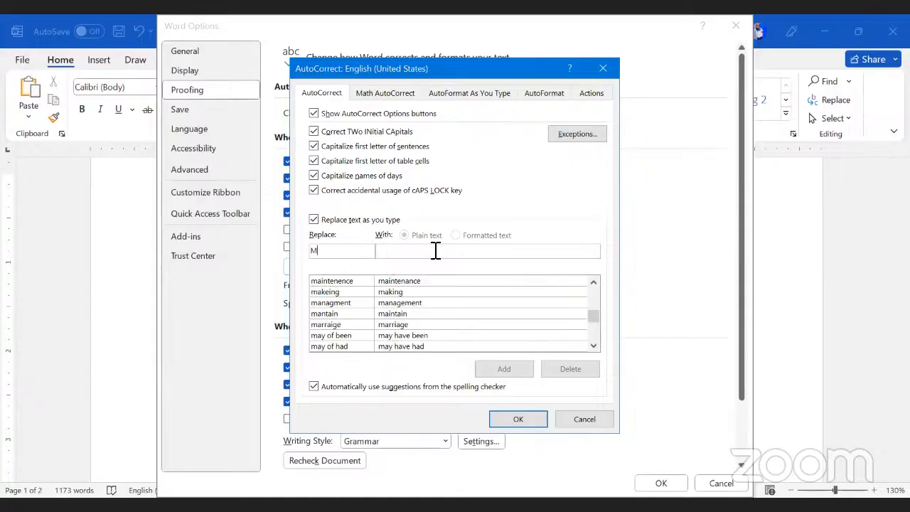
{"action": "type", "text": "sw"}
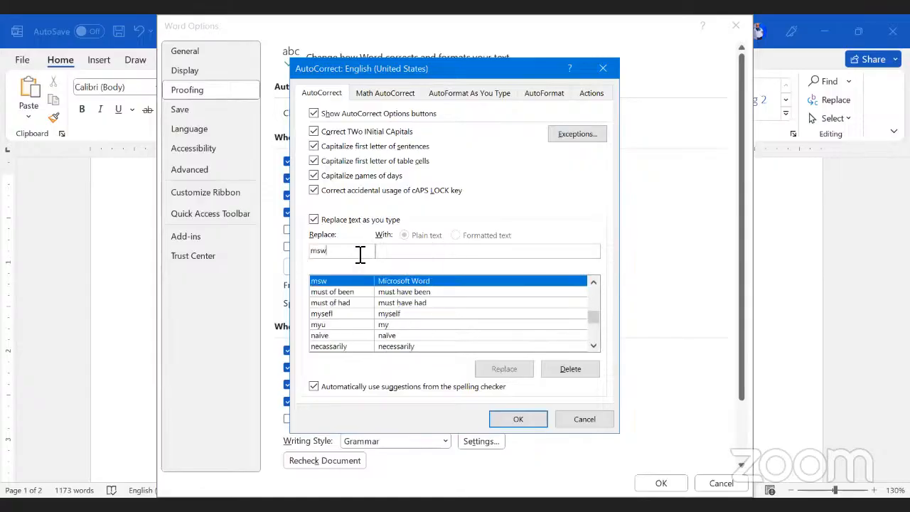
{"action": "double_click", "coordinate": [311, 254]}
{"action": "type", "text": "GM"}
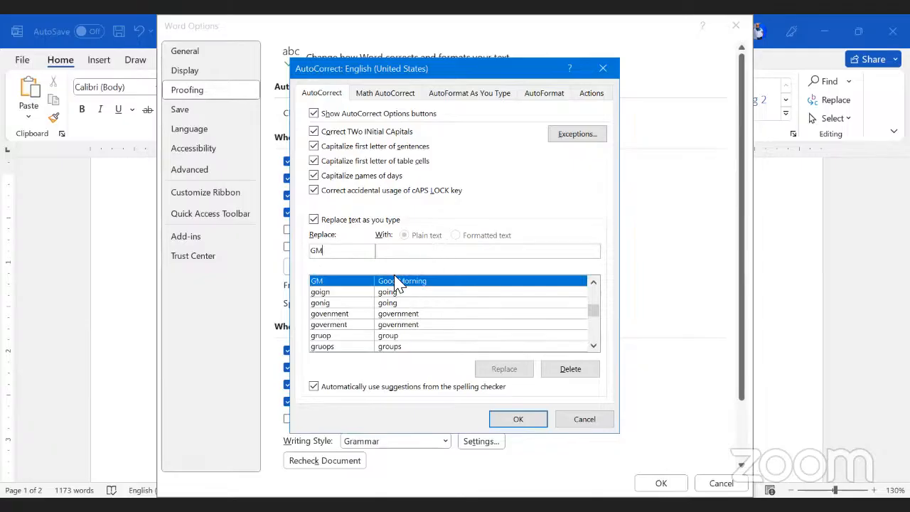
{"action": "key", "text": "BackSpace"}
{"action": "key", "text": "BackSpace"}
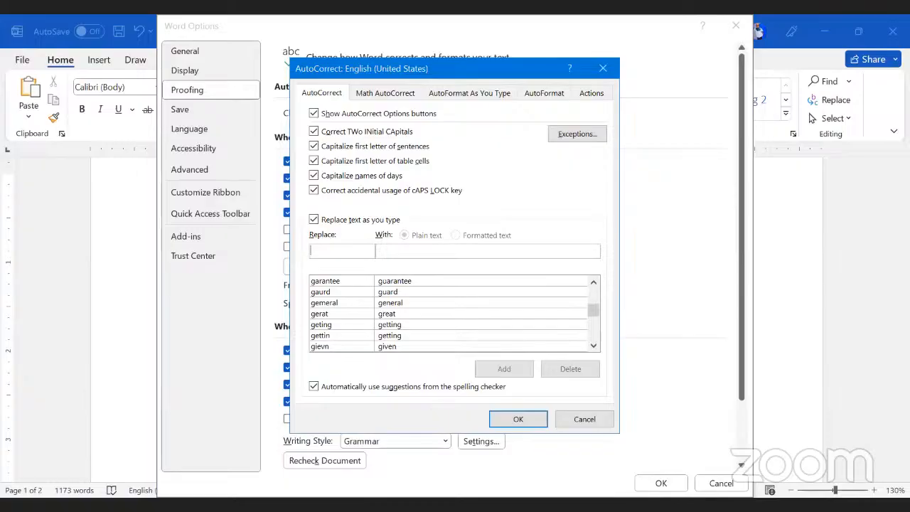
{"action": "type", "text": "A"}
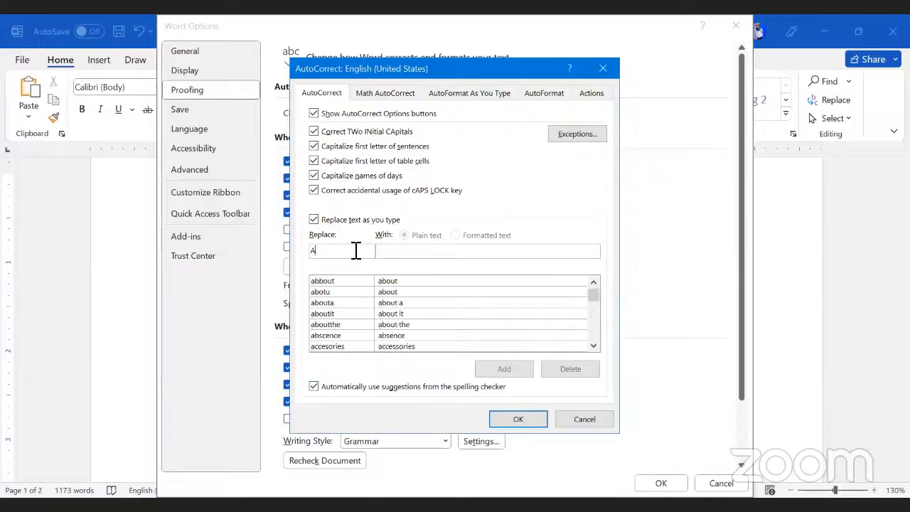
{"action": "type", "text": "SAP"}
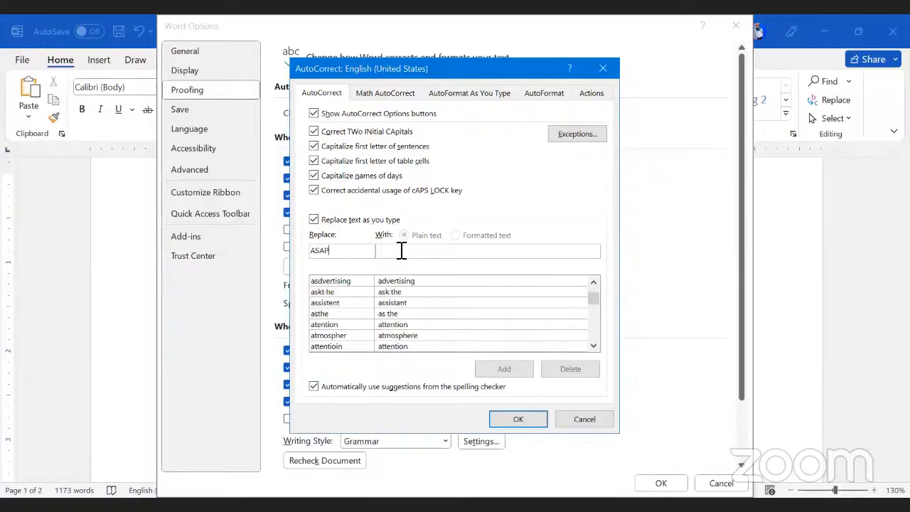
{"action": "left_click", "coordinate": [402, 250]}
{"action": "type", "text": "A"}
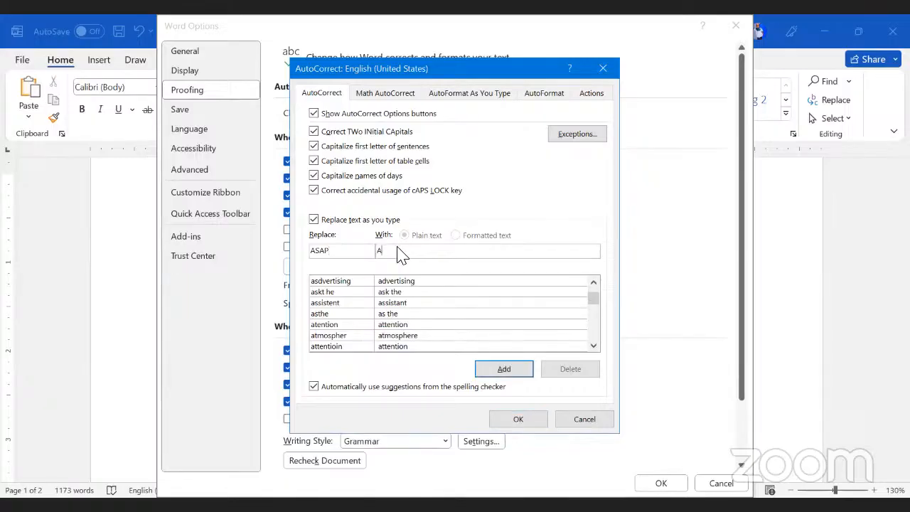
{"action": "left_click", "coordinate": [504, 368]}
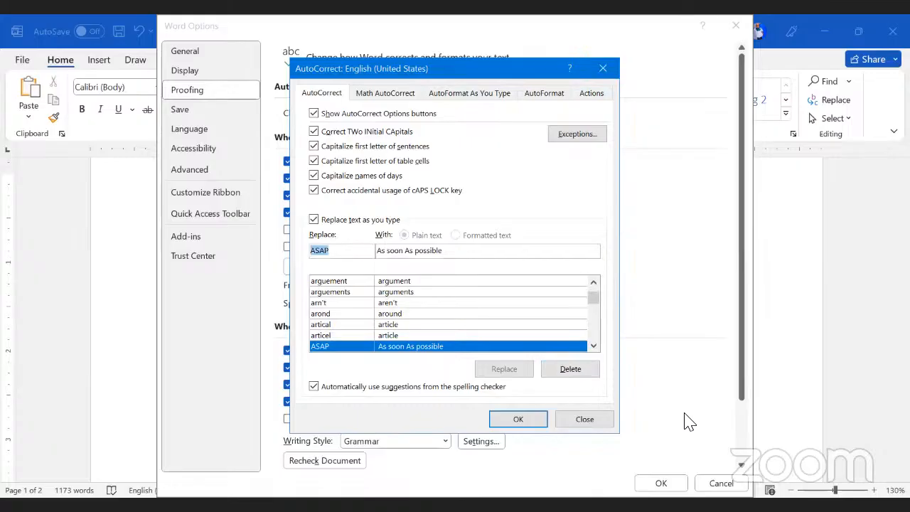
{"action": "left_click", "coordinate": [524, 419]}
{"action": "left_click", "coordinate": [742, 27]}
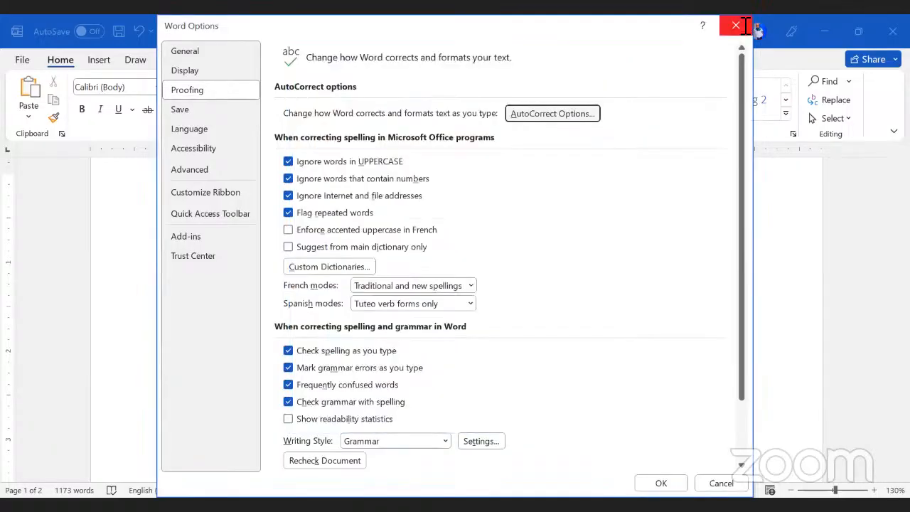
{"action": "scroll", "coordinate": [426, 366], "scroll_direction": "down", "scroll_amount": 3}
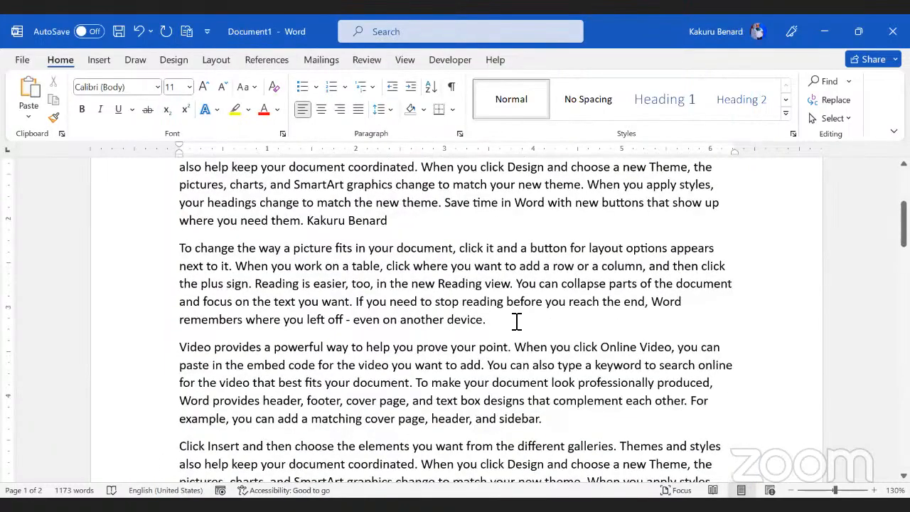
Step: Type 'As soon As possible' after 'on another device.' at the paragraph's end
{"action": "left_click", "coordinate": [517, 321]}
{"action": "type", "text": "A"}
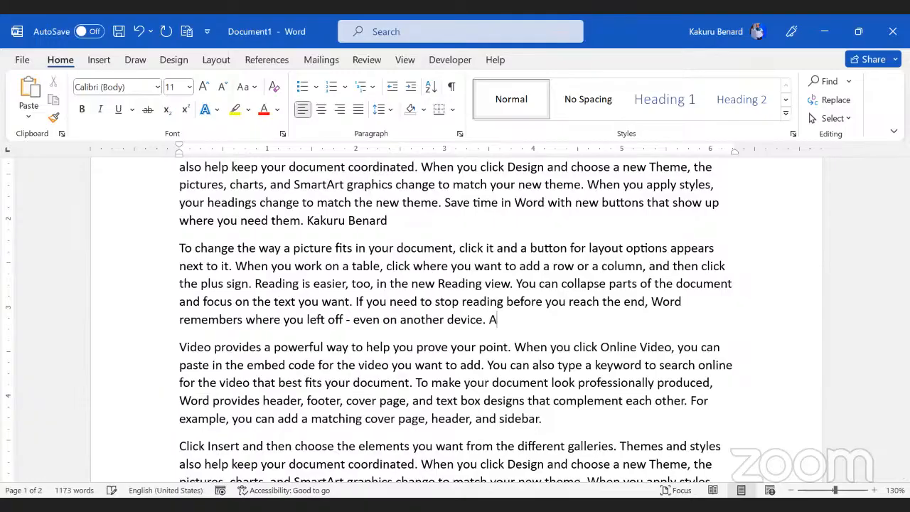
{"action": "type", "text": "s soon As possible"}
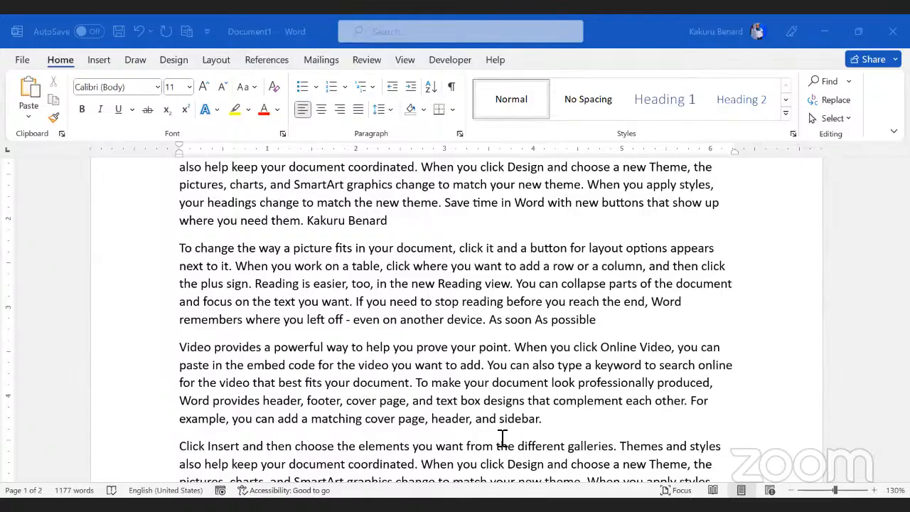
Step: Make the 'Video provides a powerful way' paragraph bold with red font colour
{"action": "scroll", "coordinate": [365, 319], "scroll_direction": "down", "scroll_amount": 3}
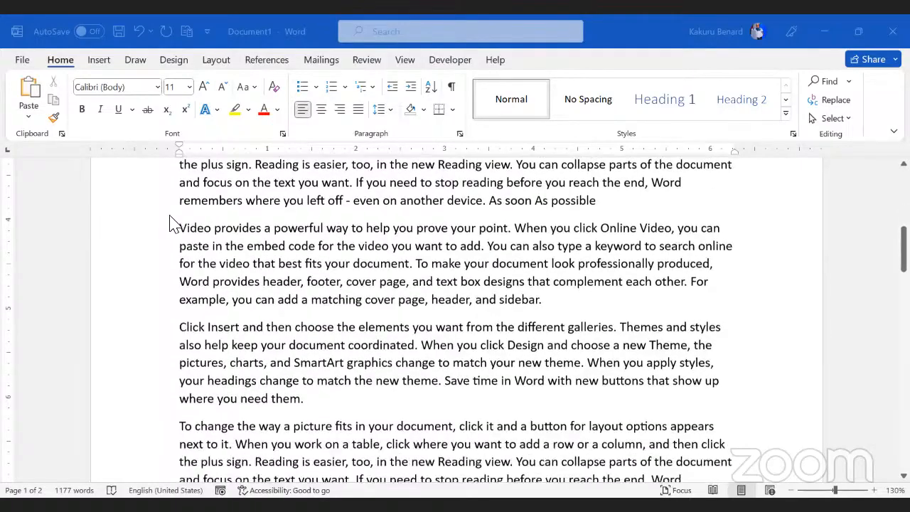
{"action": "scroll", "coordinate": [201, 222], "scroll_direction": "up", "scroll_amount": 1}
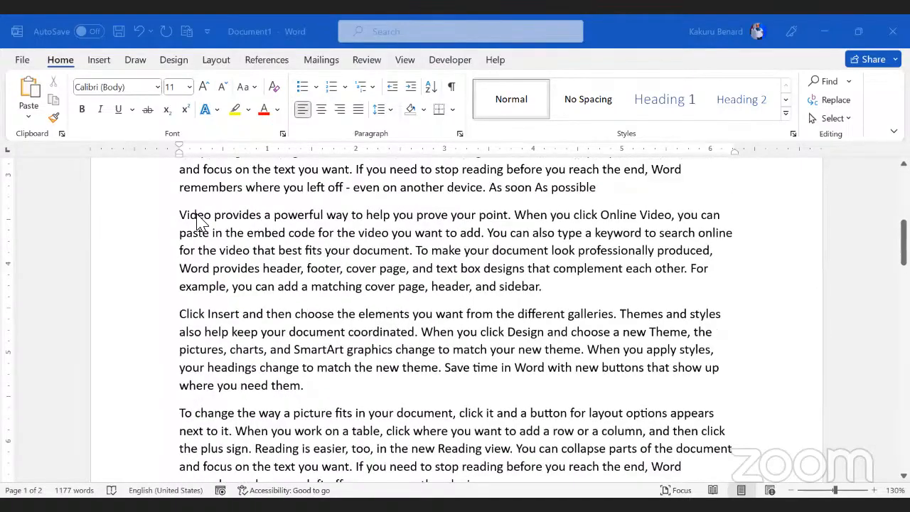
{"action": "triple_click", "coordinate": [471, 270]}
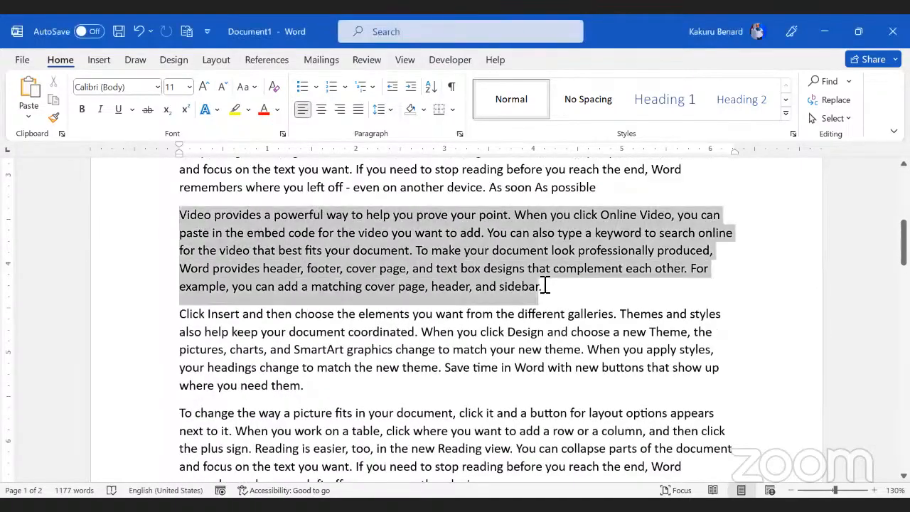
{"action": "left_click", "coordinate": [82, 109]}
{"action": "left_click", "coordinate": [262, 109]}
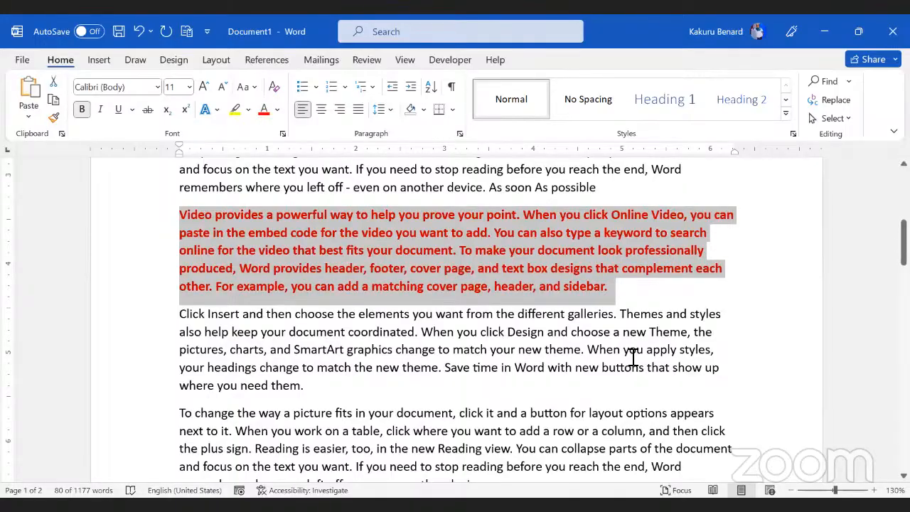
{"action": "left_click", "coordinate": [616, 311]}
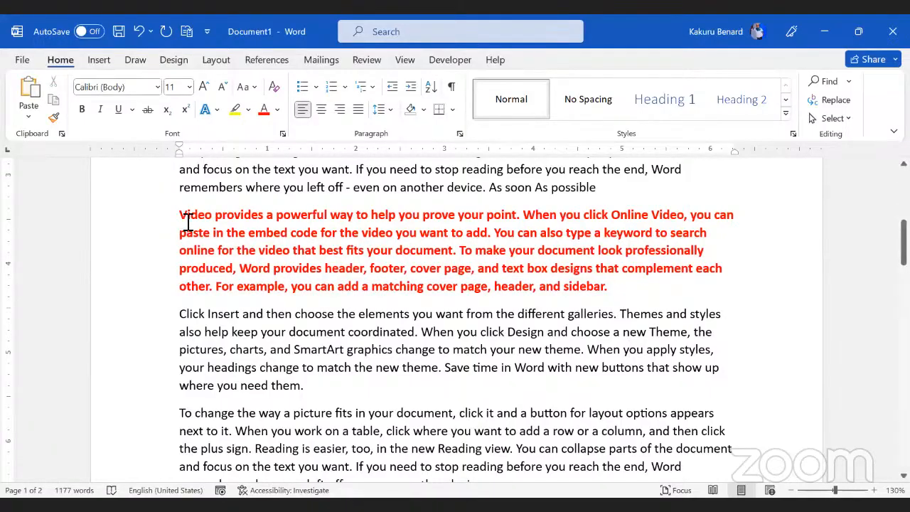
{"action": "triple_click", "coordinate": [620, 289]}
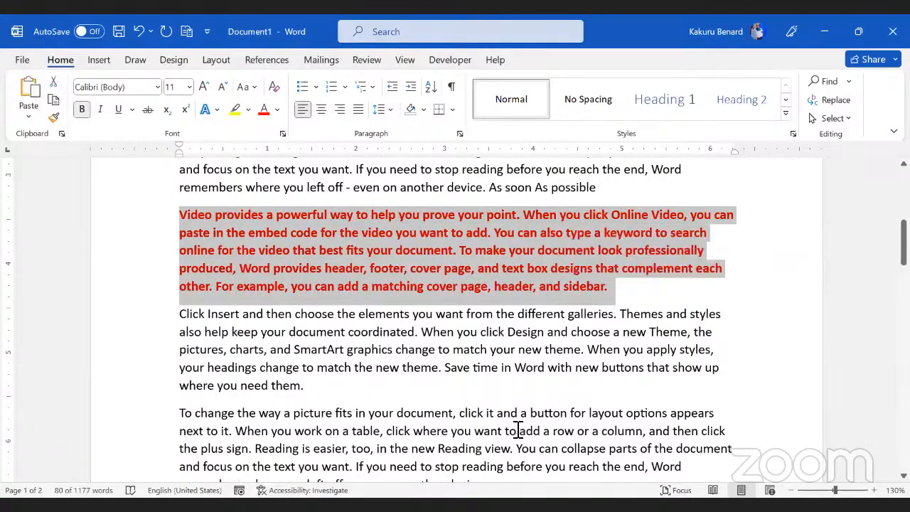
{"action": "key", "text": "ctrl+d"}
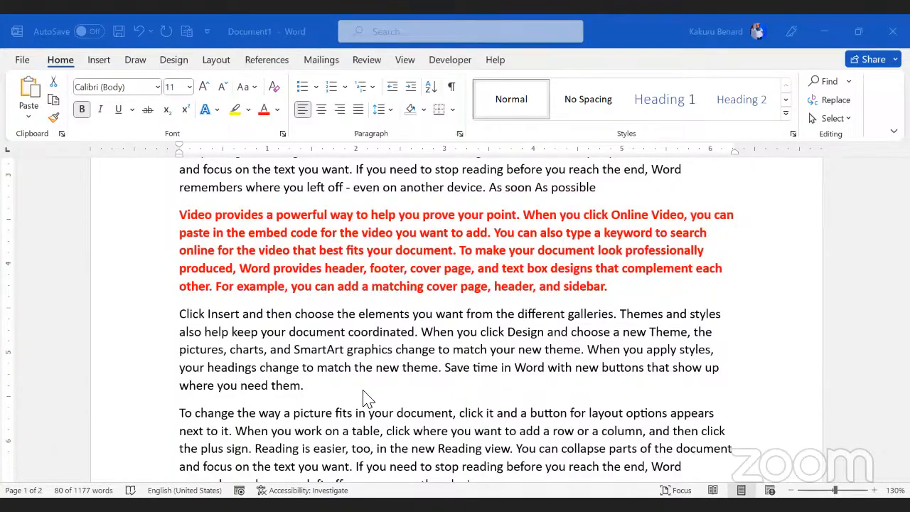
Step: Open AutoCorrect Options from the Proofing settings in Word Options
{"action": "left_click", "coordinate": [323, 390]}
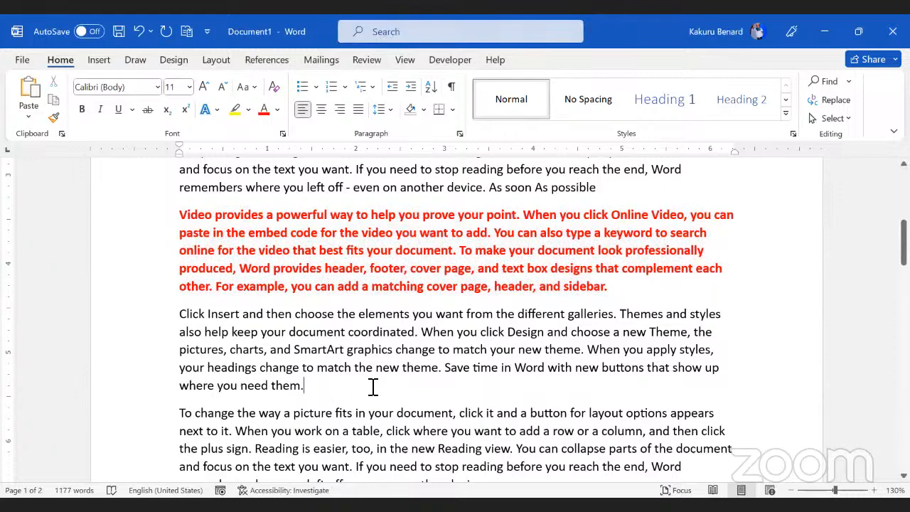
{"action": "left_click", "coordinate": [21, 60]}
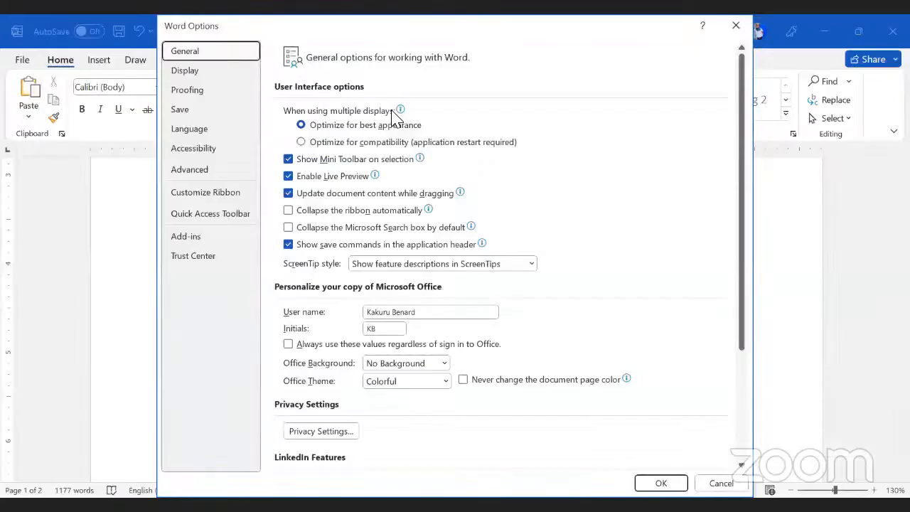
{"action": "left_click", "coordinate": [205, 91]}
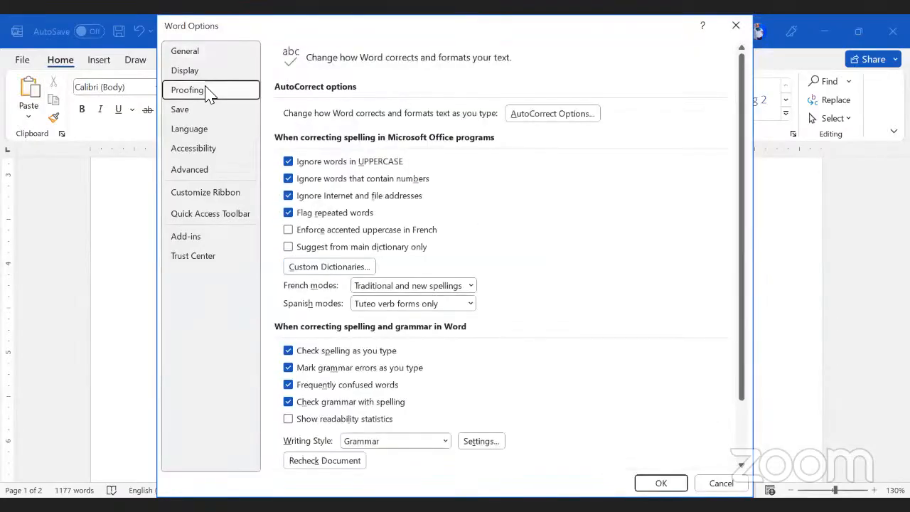
{"action": "left_click", "coordinate": [551, 118]}
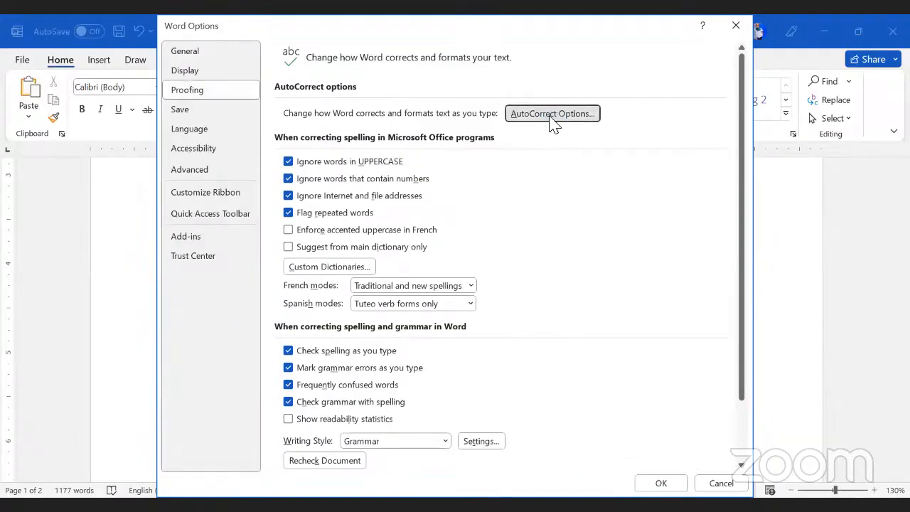
Step: Add an AutoCorrect entry replacing GRT with Greetings and confirm the dialog
{"action": "left_click", "coordinate": [332, 252]}
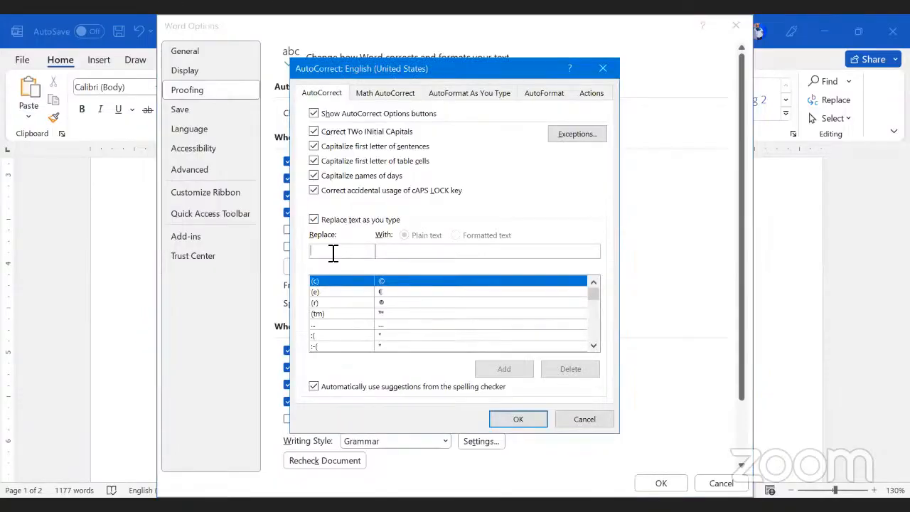
{"action": "type", "text": "gR"}
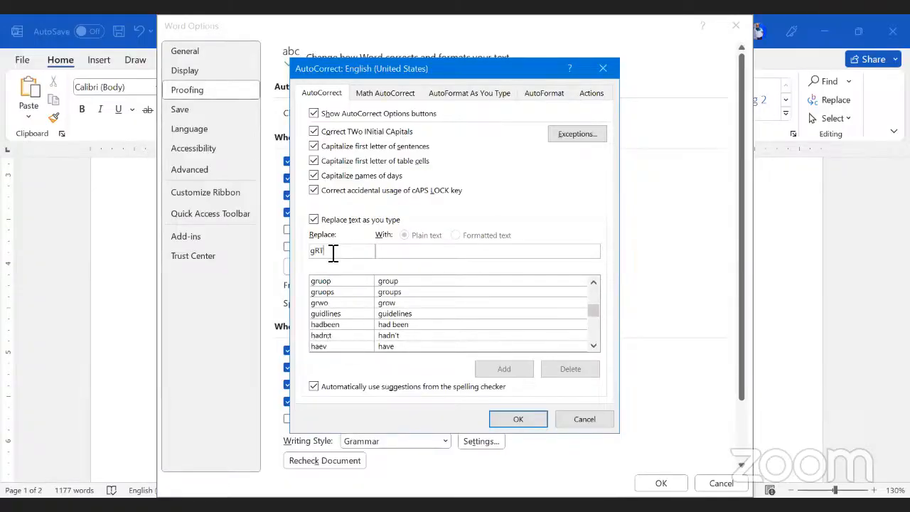
{"action": "key", "text": "BackSpace"}
{"action": "key", "text": "BackSpace"}
{"action": "type", "text": "G"}
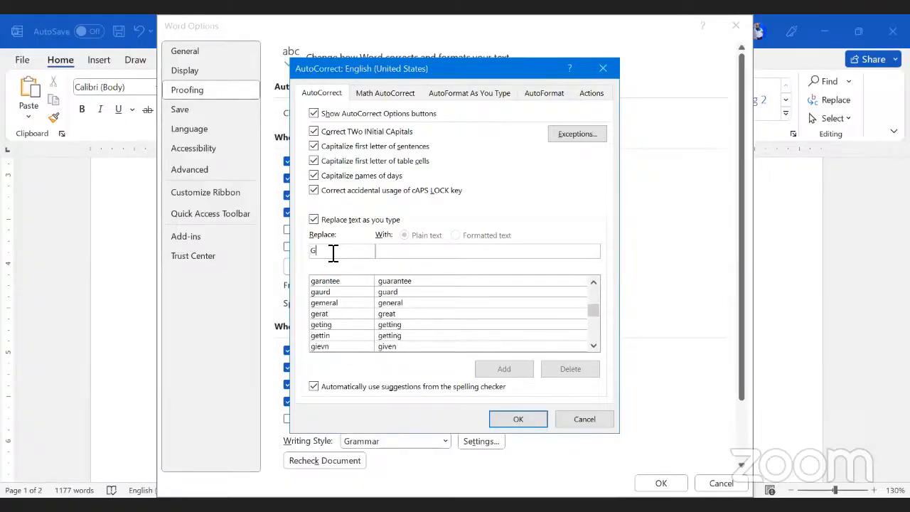
{"action": "type", "text": "RT"}
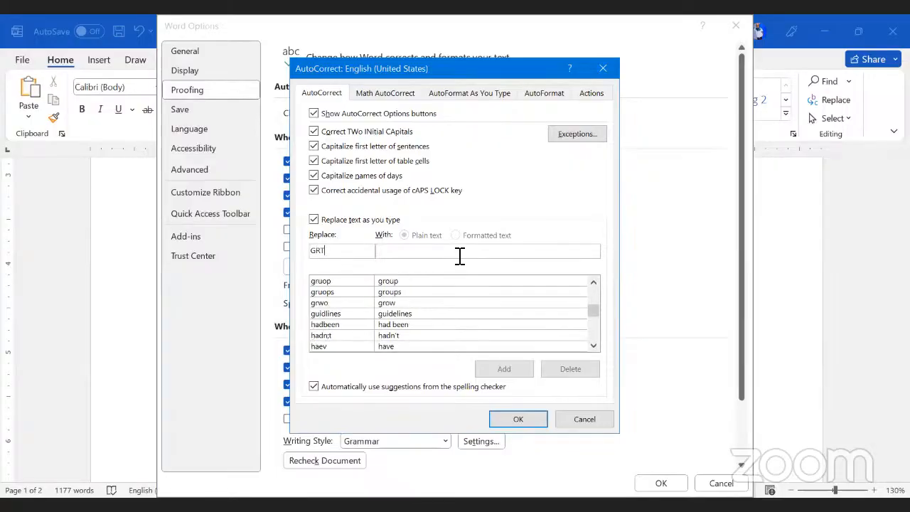
{"action": "left_click", "coordinate": [459, 253]}
{"action": "type", "text": "G"}
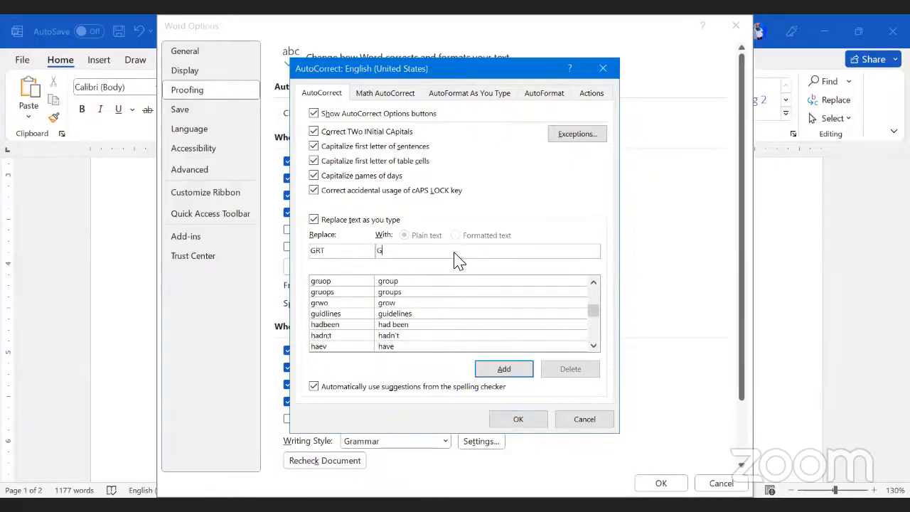
{"action": "type", "text": "reetings"}
{"action": "left_click", "coordinate": [504, 368]}
{"action": "left_click", "coordinate": [518, 420]}
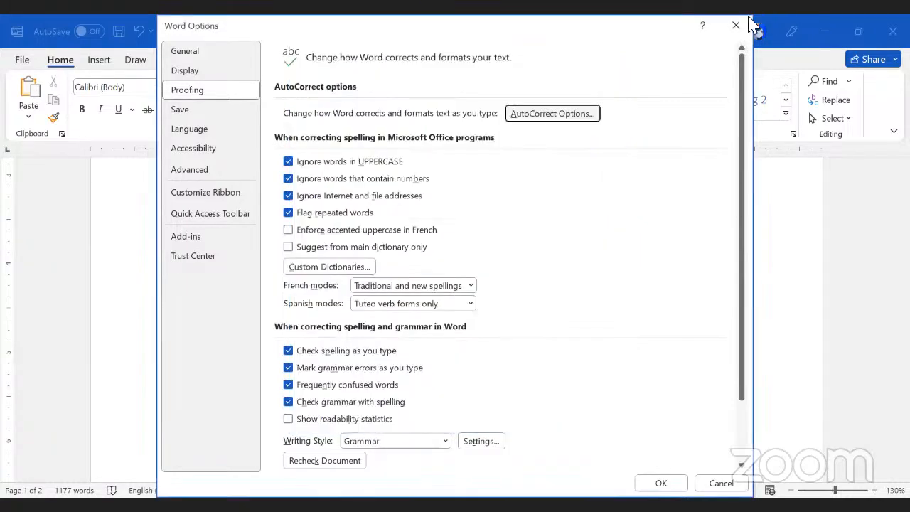
Step: Append 'Greetings' after 'even on another device.' by accepting Word's text prediction
{"action": "left_click", "coordinate": [736, 28]}
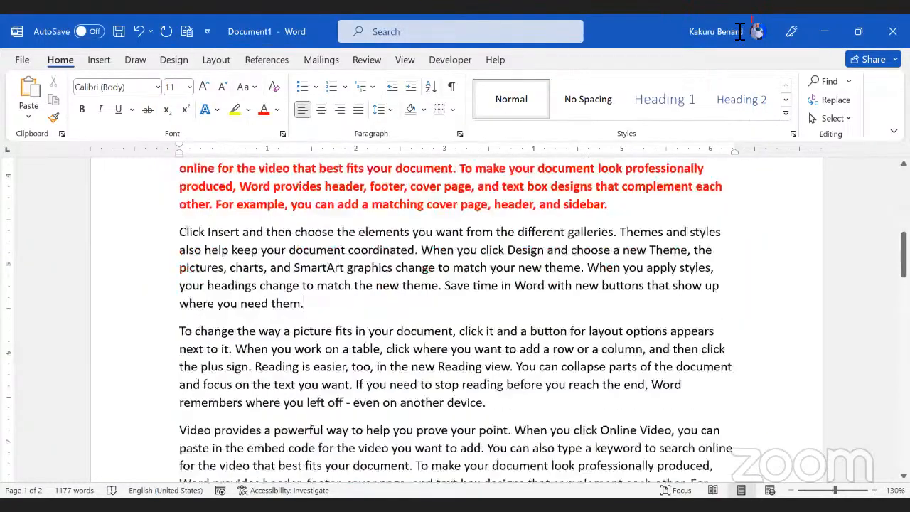
{"action": "scroll", "coordinate": [503, 361], "scroll_direction": "down", "scroll_amount": 1}
{"action": "left_click", "coordinate": [503, 361]}
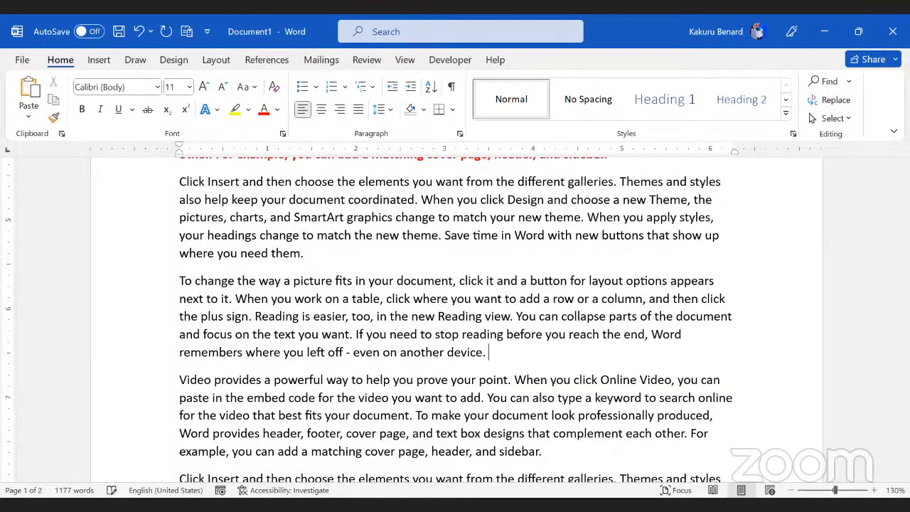
{"action": "type", "text": "g"}
{"action": "key", "text": "BackSpace"}
{"action": "type", "text": "Gr"}
{"action": "key", "text": "BackSpace"}
{"action": "key", "text": "BackSpace"}
{"action": "type", "text": "Gr"}
{"action": "key", "text": "Tab"}
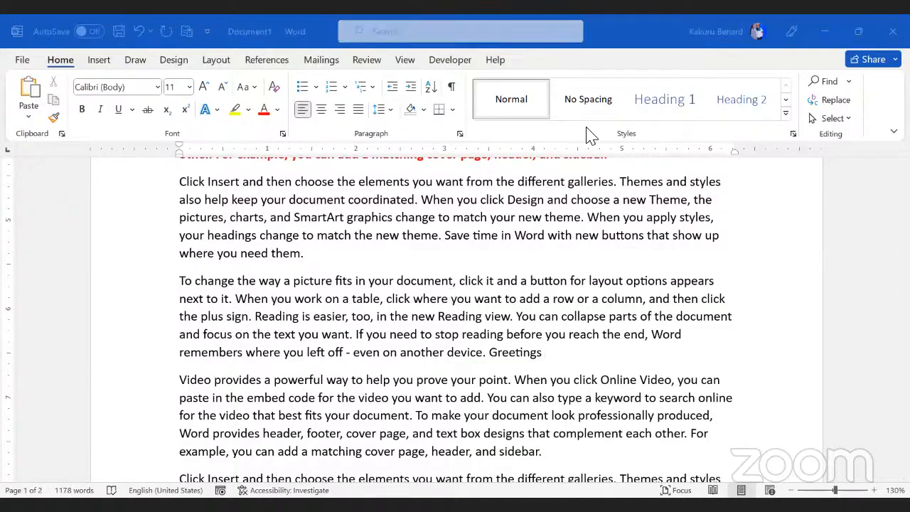
{"action": "scroll", "coordinate": [480, 339], "scroll_direction": "up", "scroll_amount": 2}
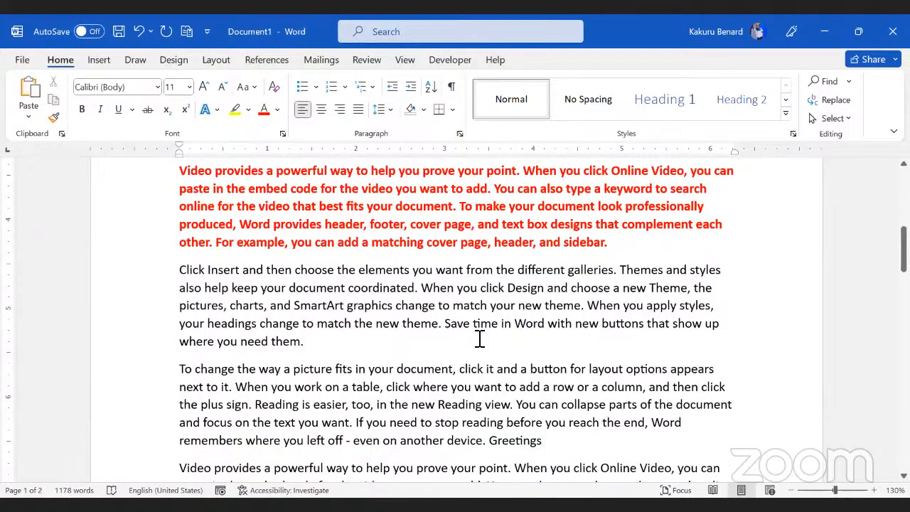
{"action": "scroll", "coordinate": [480, 339], "scroll_direction": "up", "scroll_amount": 1}
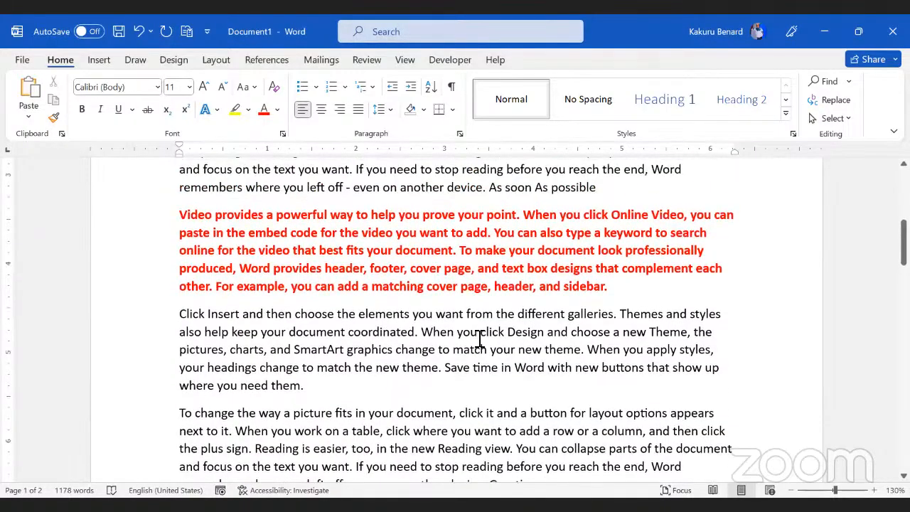
Step: Select the red bold 'Video provides' paragraph and clear its formatting with Ctrl+Space
{"action": "scroll", "coordinate": [479, 339], "scroll_direction": "up", "scroll_amount": 1}
{"action": "left_click", "coordinate": [294, 294]}
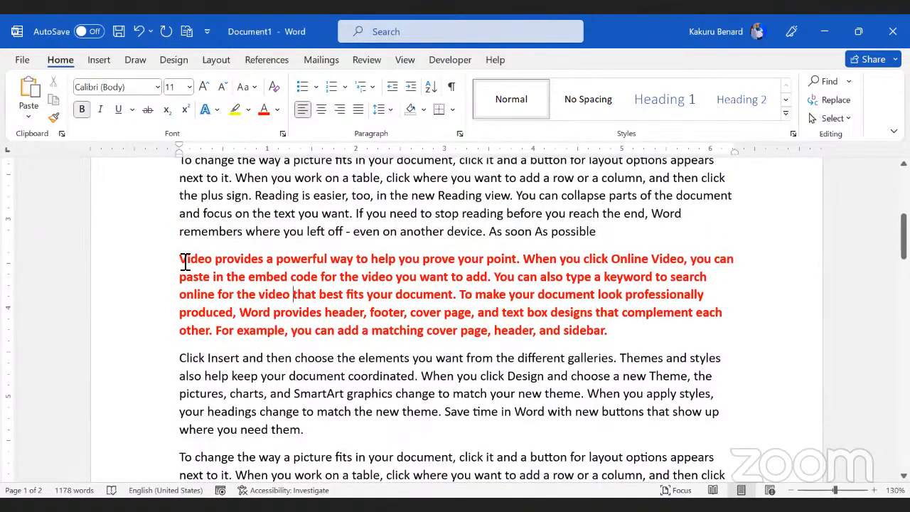
{"action": "left_click_drag", "start_coordinate": [183, 262], "coordinate": [597, 336]}
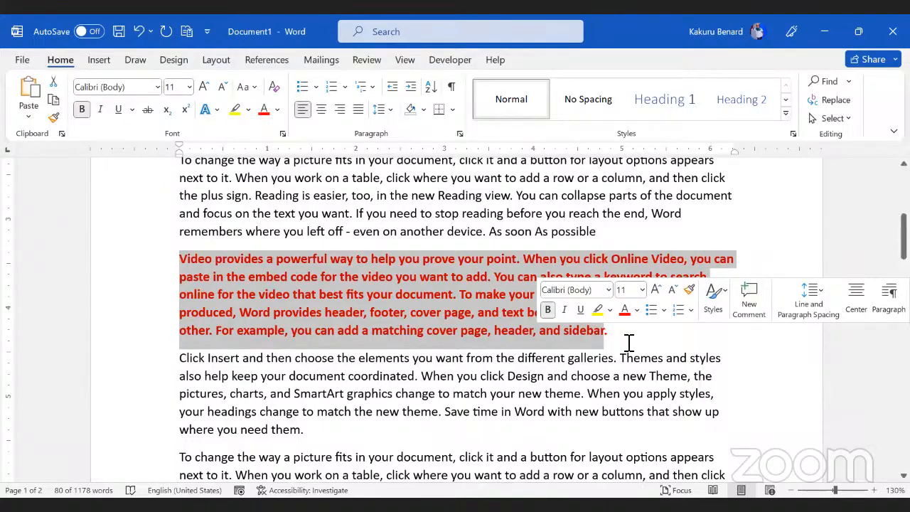
{"action": "left_click_drag", "start_coordinate": [595, 341], "coordinate": [170, 264]}
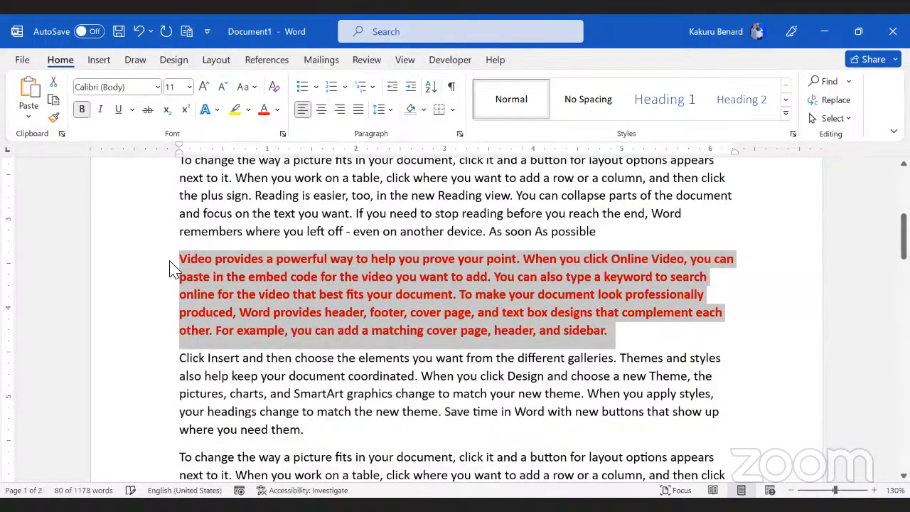
{"action": "key", "text": "ctrl+space"}
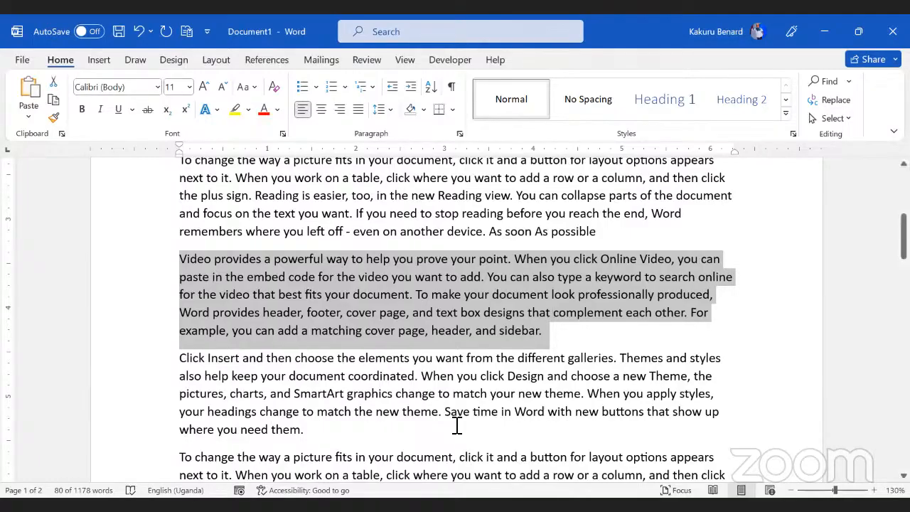
{"action": "key", "text": "alt+Tab"}
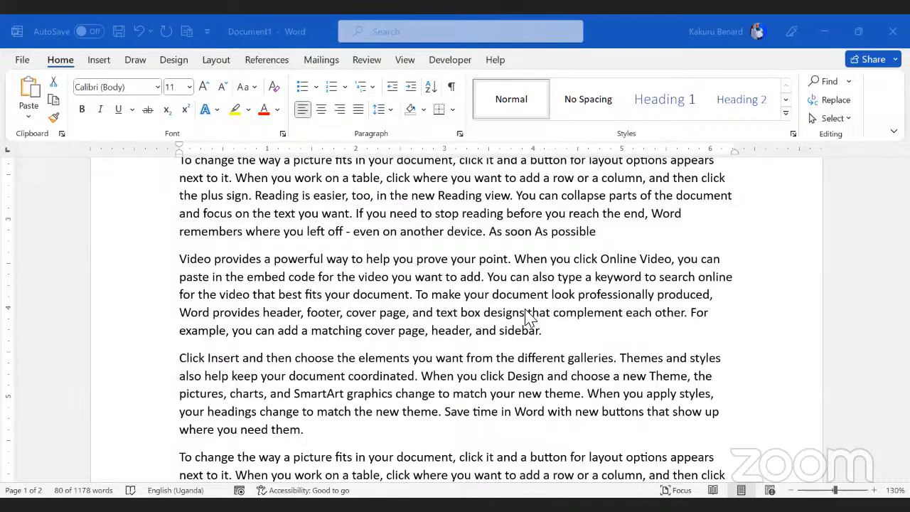
Step: Delete 'you can add a matching cover page, header, and sidebar.' after 'For example,'
{"action": "scroll", "coordinate": [529, 317], "scroll_direction": "up", "scroll_amount": 3}
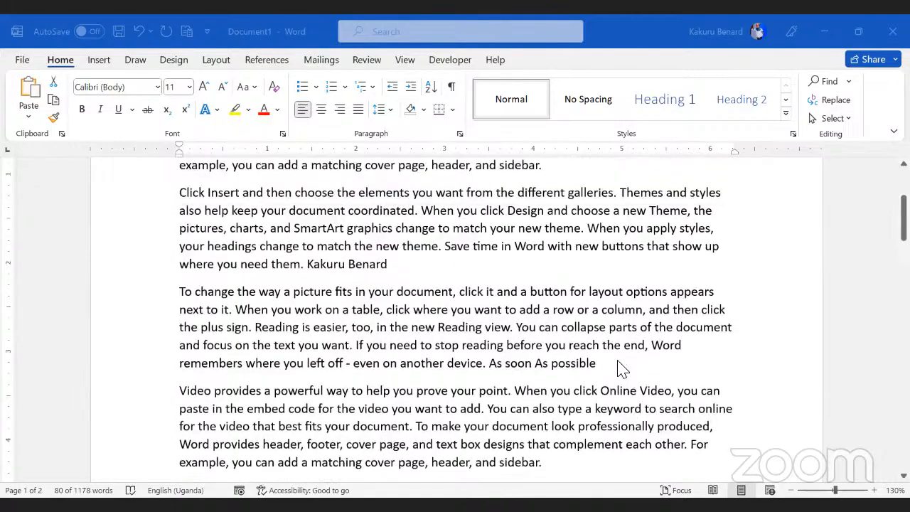
{"action": "scroll", "coordinate": [470, 296], "scroll_direction": "down", "scroll_amount": 6}
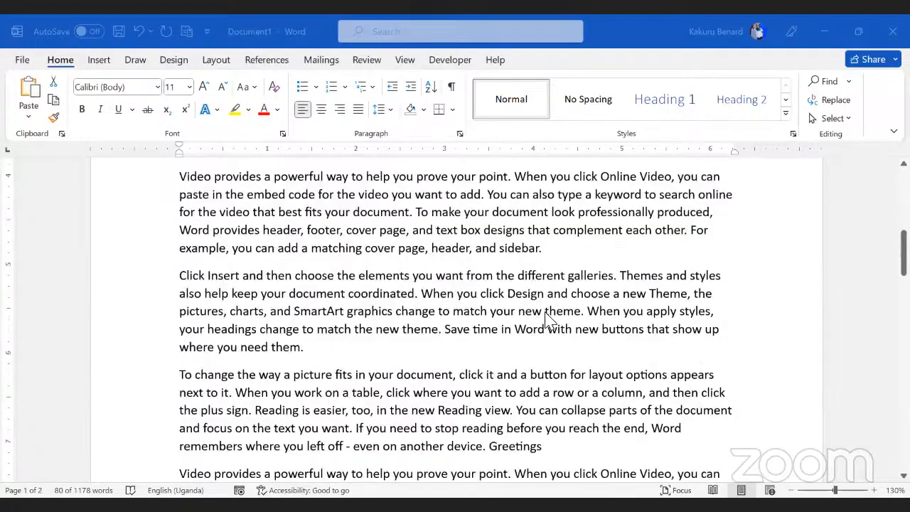
{"action": "scroll", "coordinate": [554, 403], "scroll_direction": "down", "scroll_amount": 5}
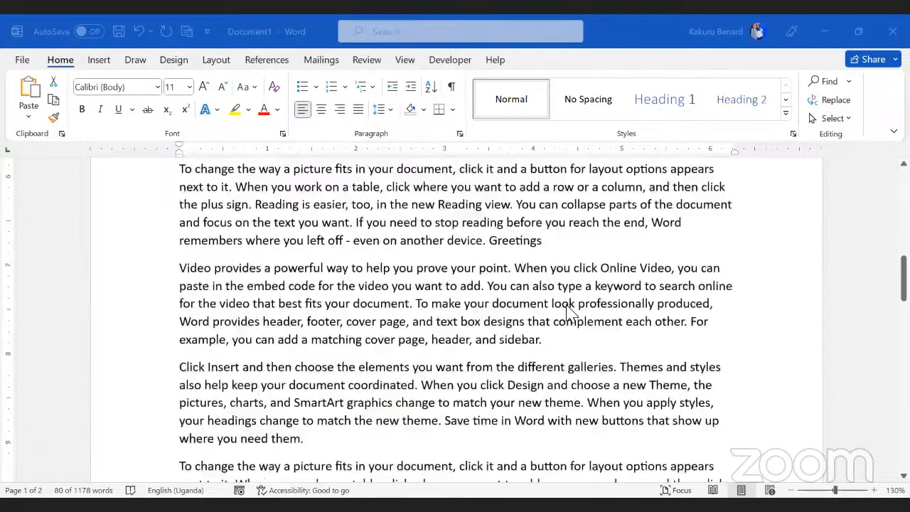
{"action": "left_click", "coordinate": [558, 318]}
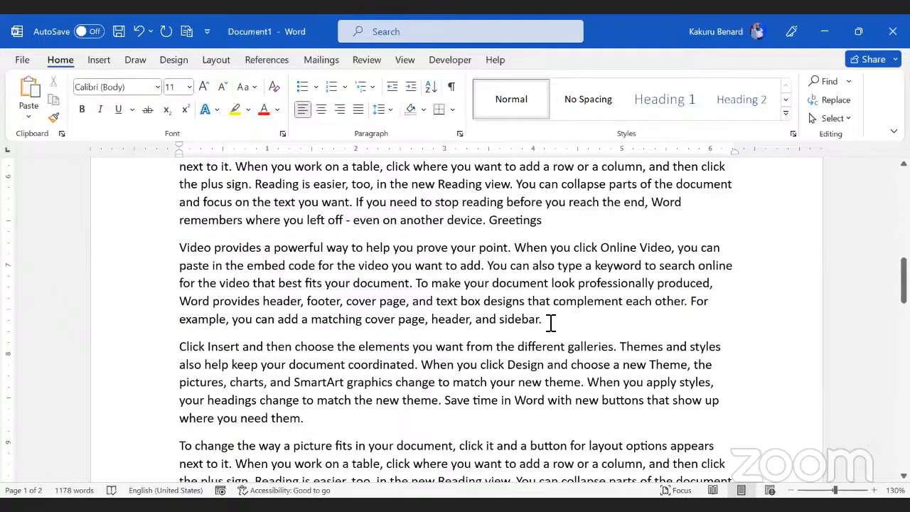
{"action": "key", "text": "BackSpace"}
{"action": "key", "text": "BackSpace"}
{"action": "key", "text": "BackSpace"}
{"action": "key", "text": "BackSpace"}
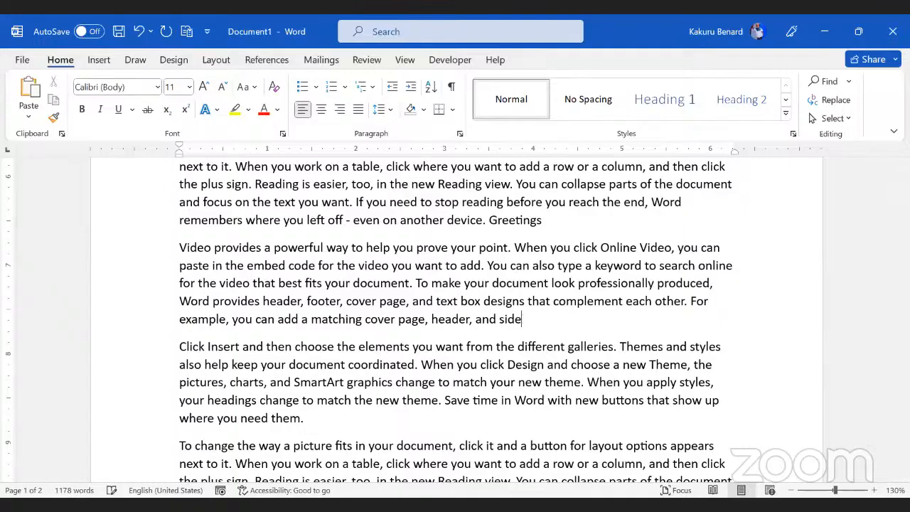
{"action": "key", "text": "BackSpace"}
{"action": "key", "text": "BackSpace"}
{"action": "key", "text": "BackSpace"}
{"action": "type", "text": "sidebar."}
{"action": "key", "text": "BackSpace"}
{"action": "key", "text": "ctrl+BackSpace"}
{"action": "key", "text": "ctrl+BackSpace"}
{"action": "key", "text": "ctrl+BackSpace"}
{"action": "key", "text": "ctrl+BackSpace"}
{"action": "key", "text": "ctrl+BackSpace"}
{"action": "key", "text": "ctrl+BackSpace"}
{"action": "key", "text": "ctrl+BackSpace"}
{"action": "key", "text": "ctrl+BackSpace"}
{"action": "key", "text": "ctrl+BackSpace"}
{"action": "key", "text": "ctrl+BackSpace"}
{"action": "key", "text": "ctrl+BackSpace"}
{"action": "key", "text": "ctrl+BackSpace"}
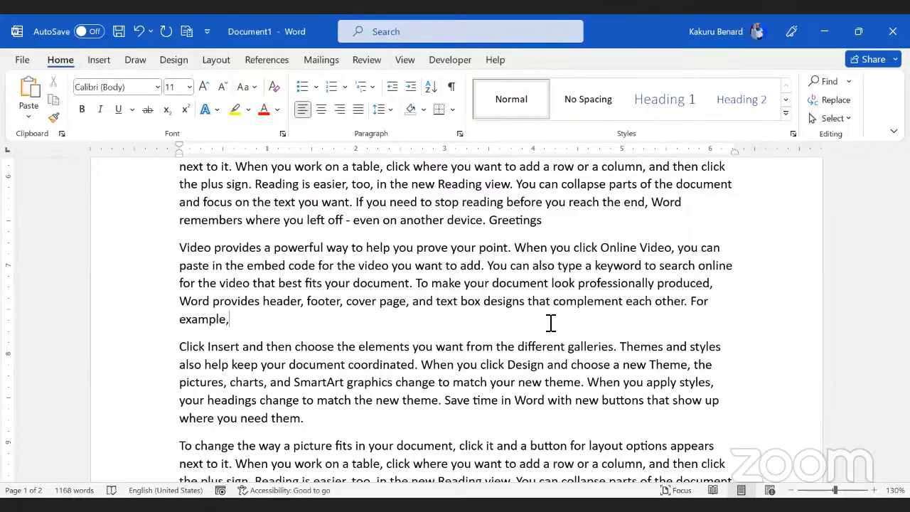
{"action": "key", "text": "ctrl+s"}
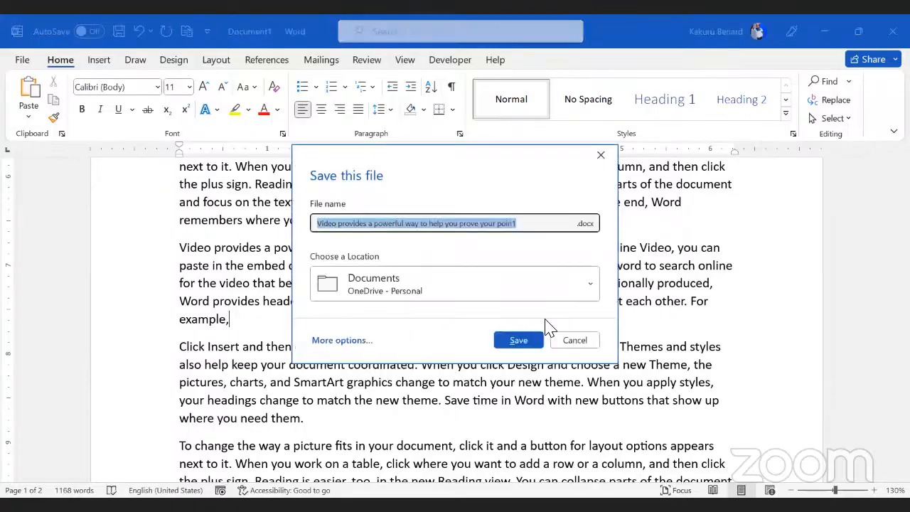
{"action": "left_click", "coordinate": [575, 341]}
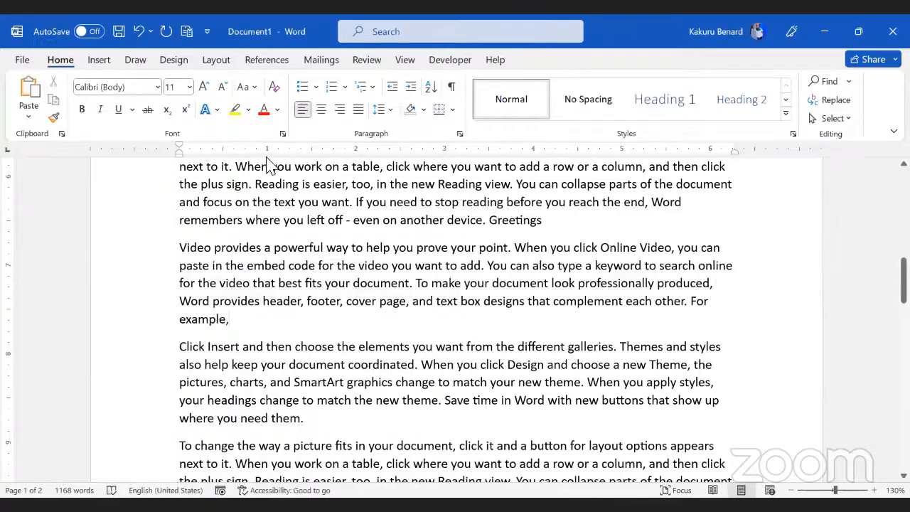
{"action": "left_click", "coordinate": [300, 288]}
{"action": "scroll", "coordinate": [329, 303], "scroll_direction": "down", "scroll_amount": 15}
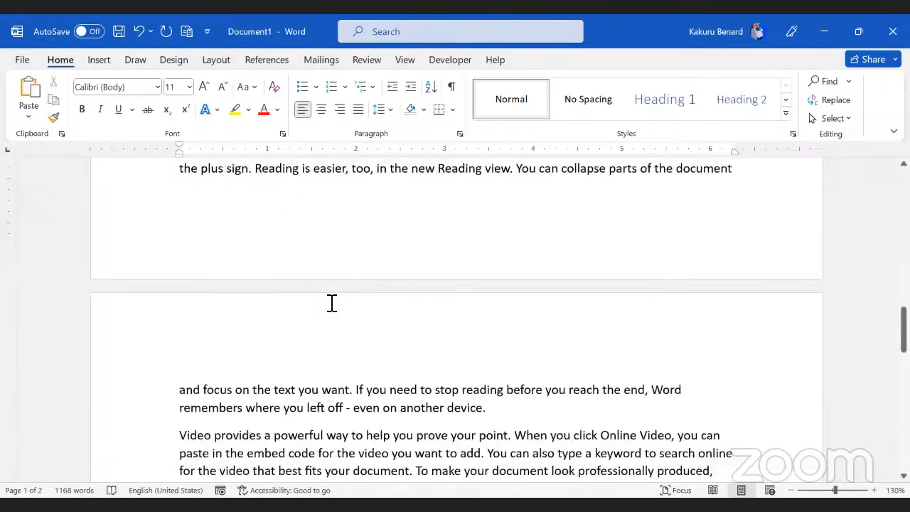
{"action": "scroll", "coordinate": [331, 303], "scroll_direction": "up", "scroll_amount": 5}
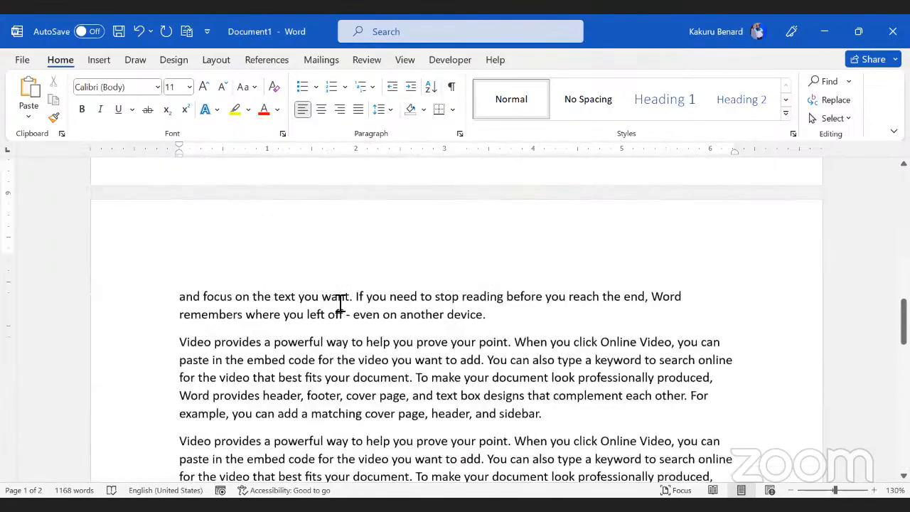
{"action": "scroll", "coordinate": [340, 303], "scroll_direction": "up", "scroll_amount": 3}
{"action": "scroll", "coordinate": [339, 302], "scroll_direction": "up", "scroll_amount": 1}
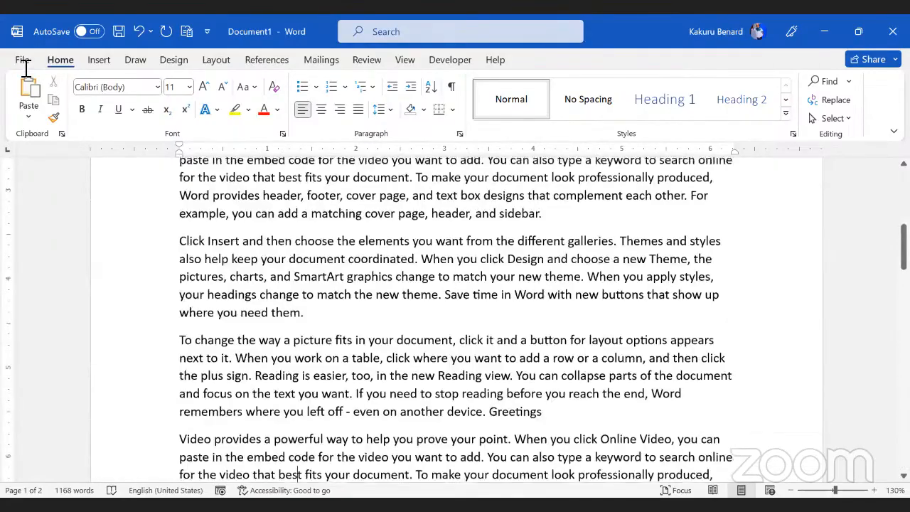
Step: Save a copy named 'Trial Doc' to the Desktop with Save as type PDF (*.pdf)
{"action": "left_click", "coordinate": [22, 62]}
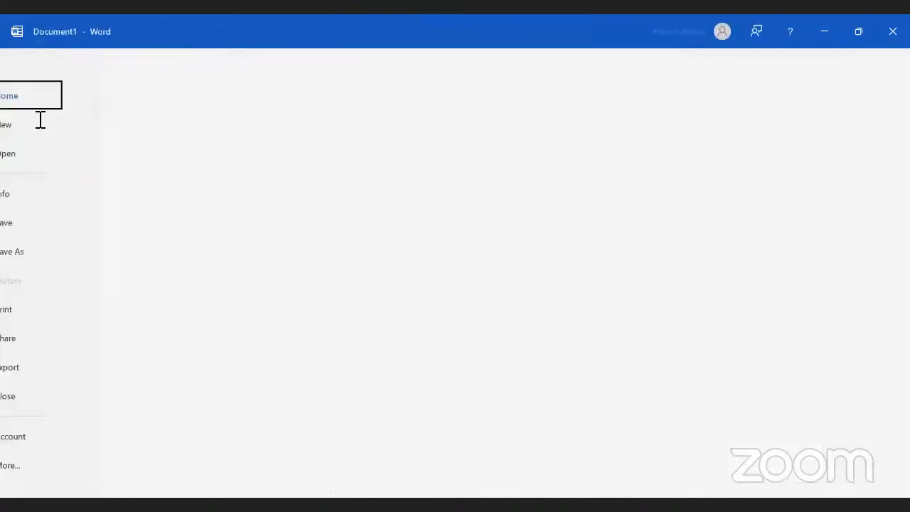
{"action": "left_click", "coordinate": [58, 251]}
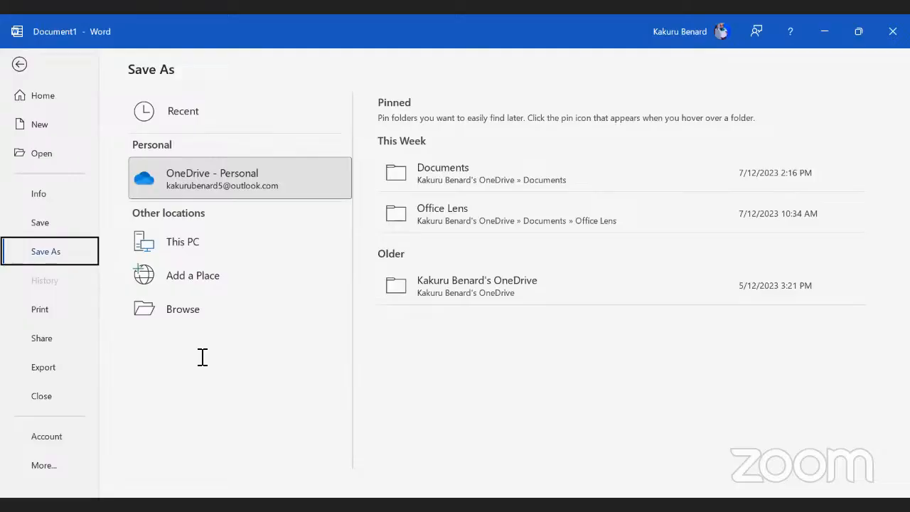
{"action": "left_click", "coordinate": [203, 317]}
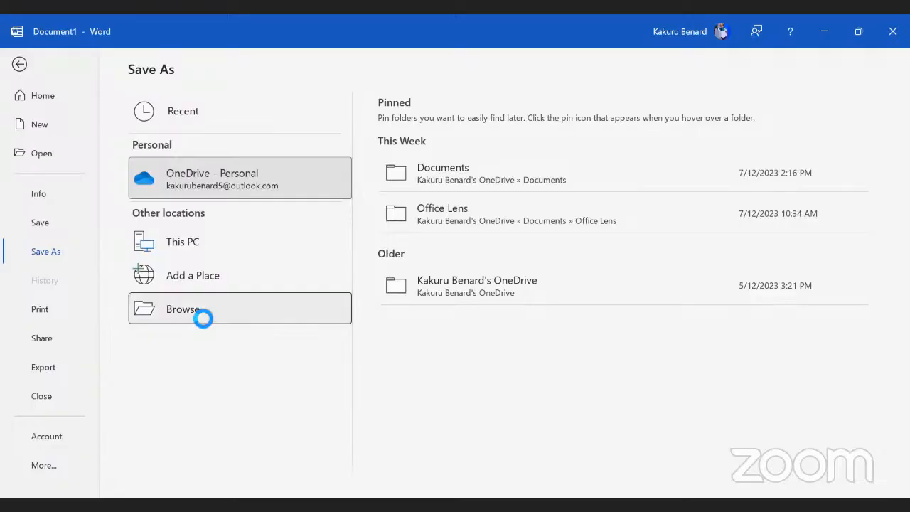
{"action": "left_click", "coordinate": [54, 136]}
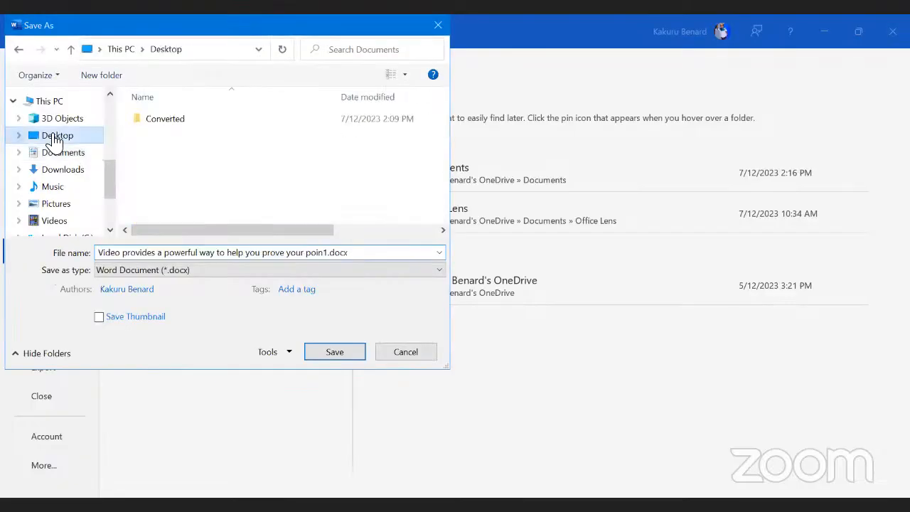
{"action": "left_click", "coordinate": [216, 252]}
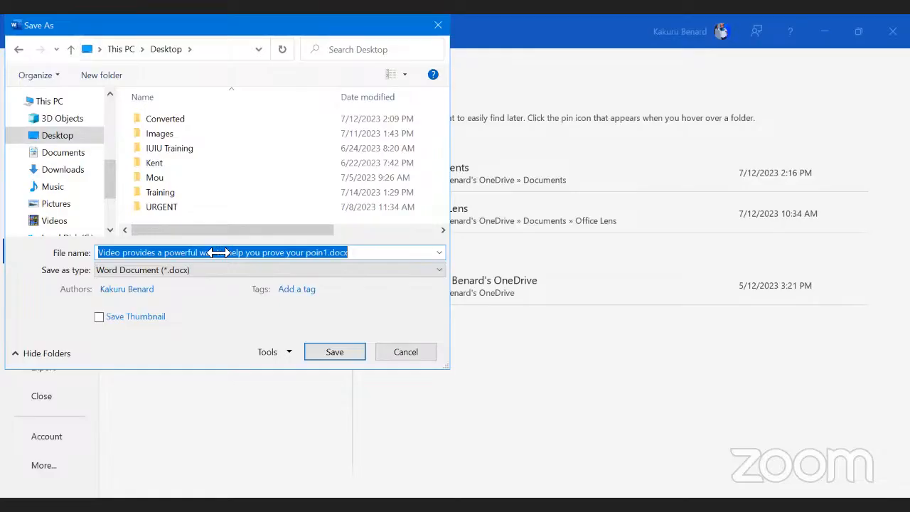
{"action": "type", "text": "Trial "}
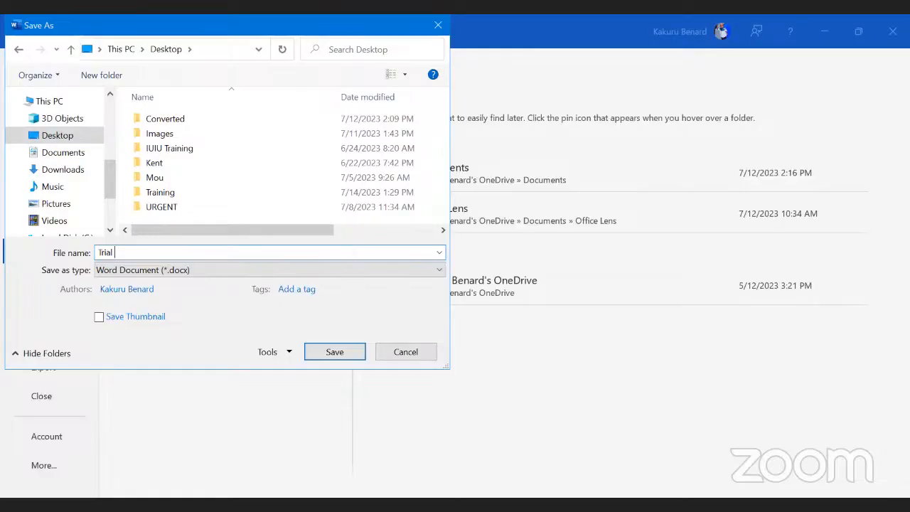
{"action": "type", "text": "Doc"}
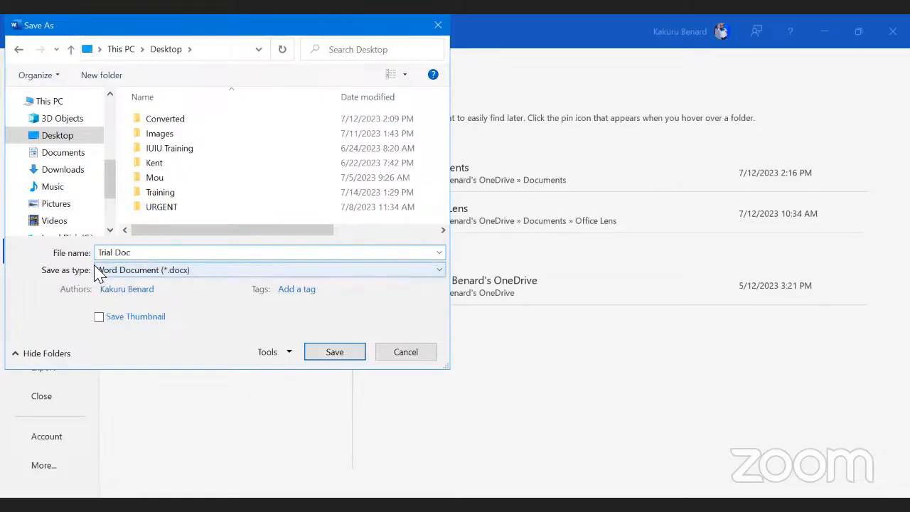
{"action": "left_click", "coordinate": [439, 271]}
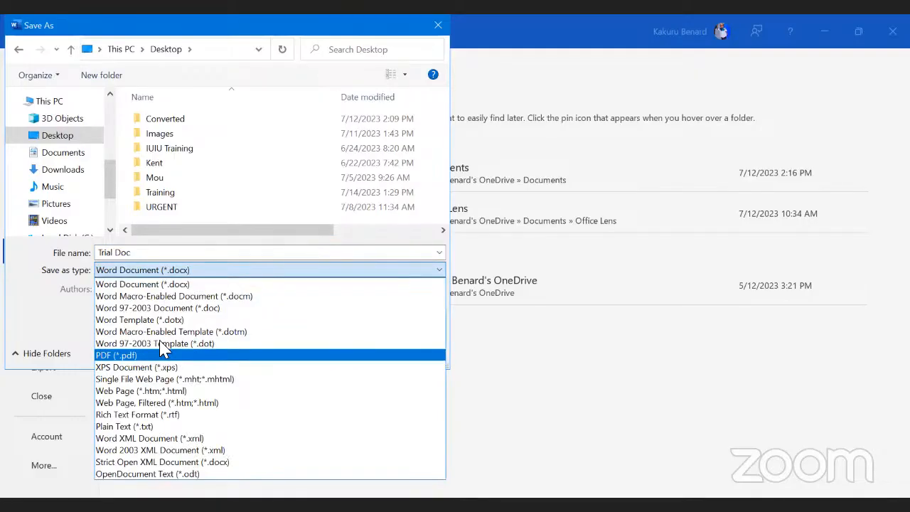
{"action": "left_click", "coordinate": [305, 355]}
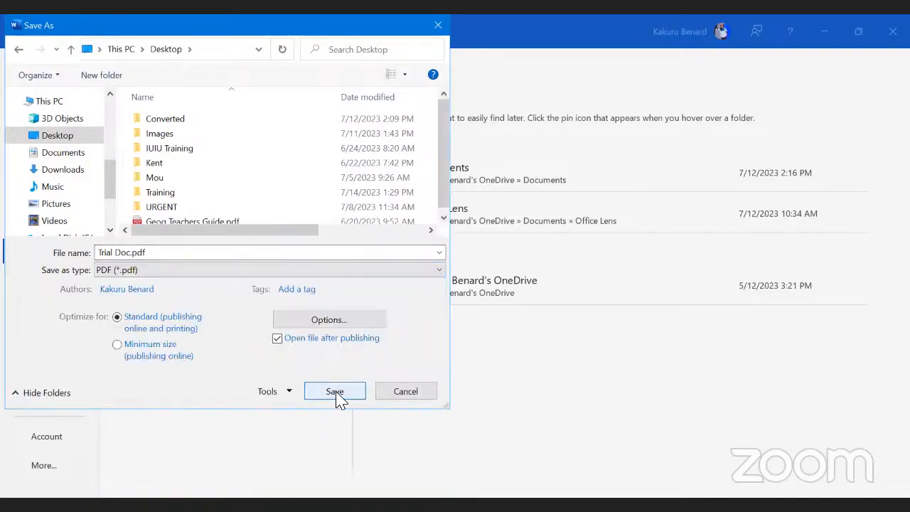
{"action": "left_click", "coordinate": [335, 392]}
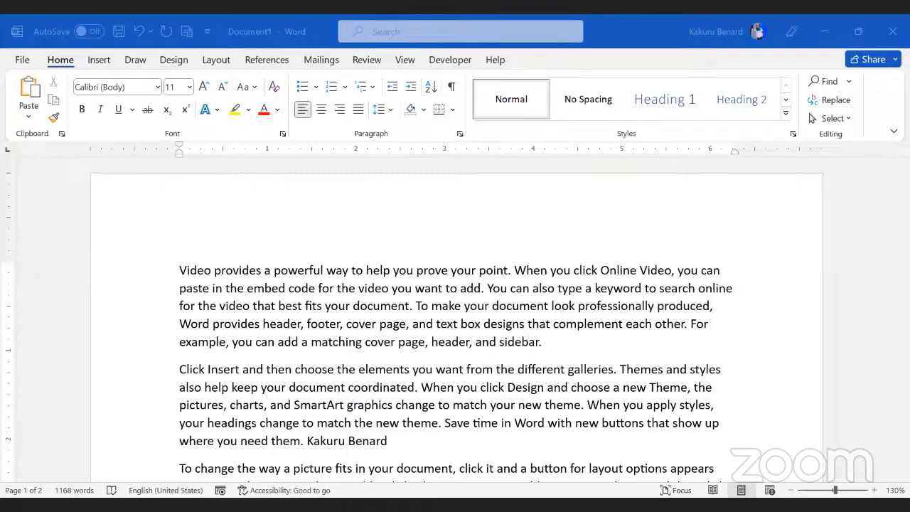
Step: Save the document in the Desktop folder under the file name 'Demo Document'
{"action": "left_click", "coordinate": [264, 288]}
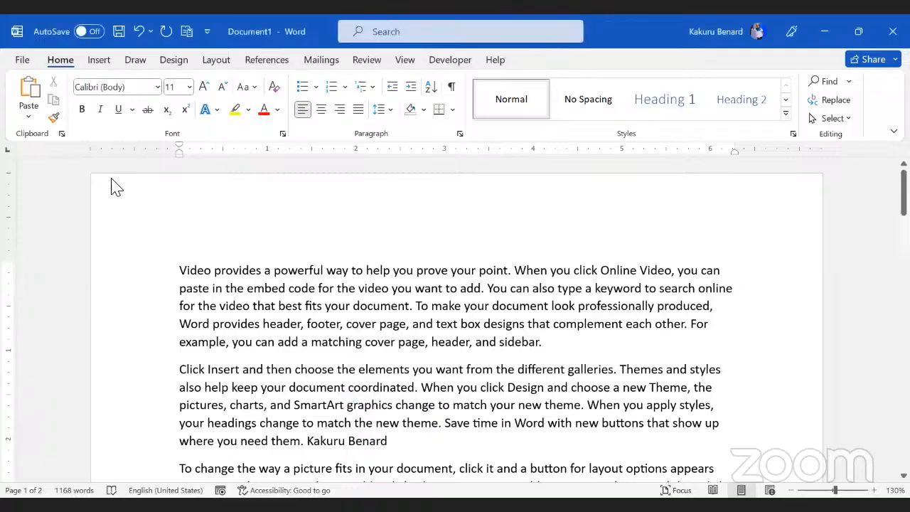
{"action": "left_click", "coordinate": [119, 33]}
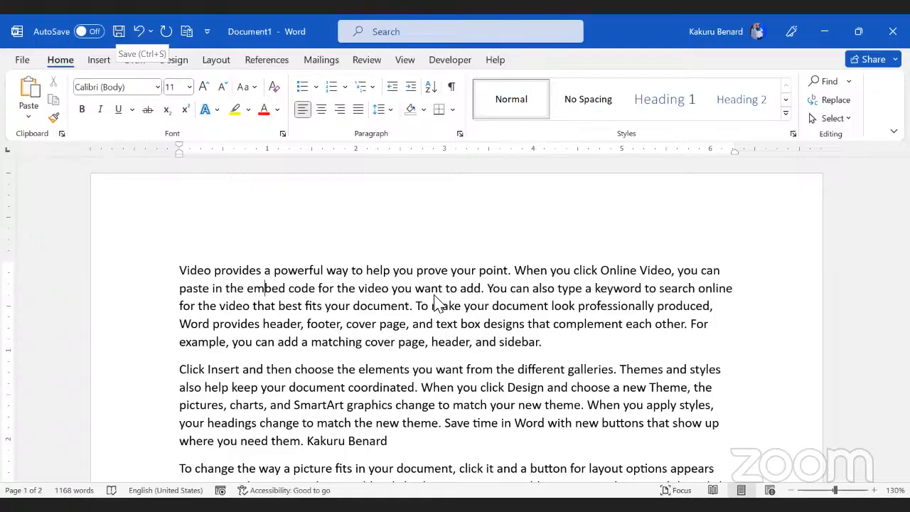
{"action": "left_click", "coordinate": [342, 341]}
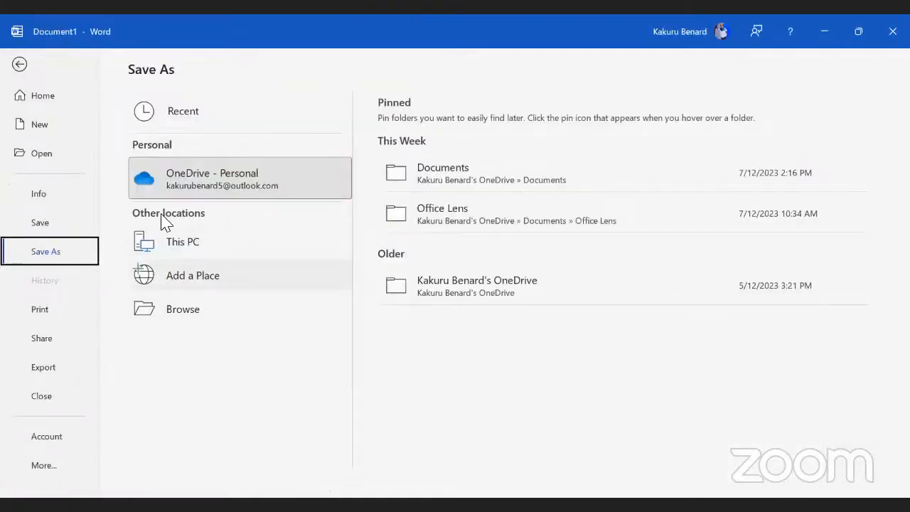
{"action": "left_click", "coordinate": [192, 313]}
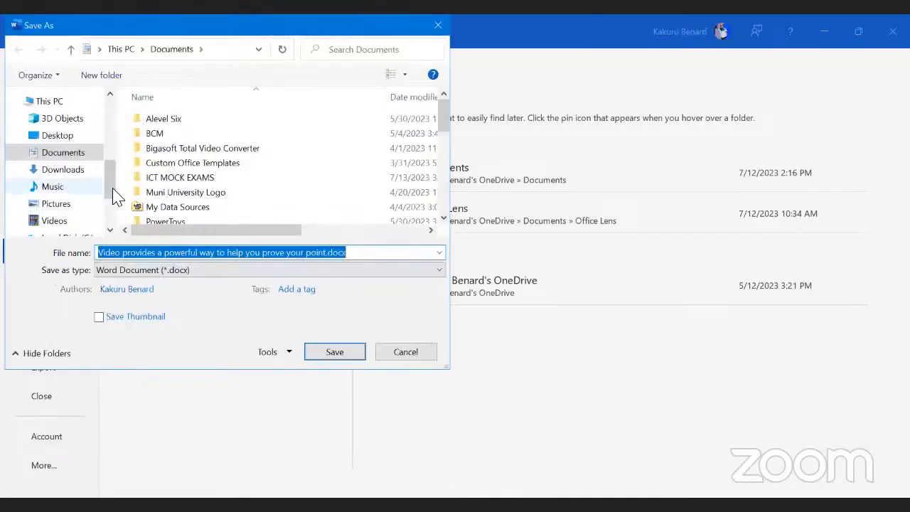
{"action": "left_click", "coordinate": [59, 137]}
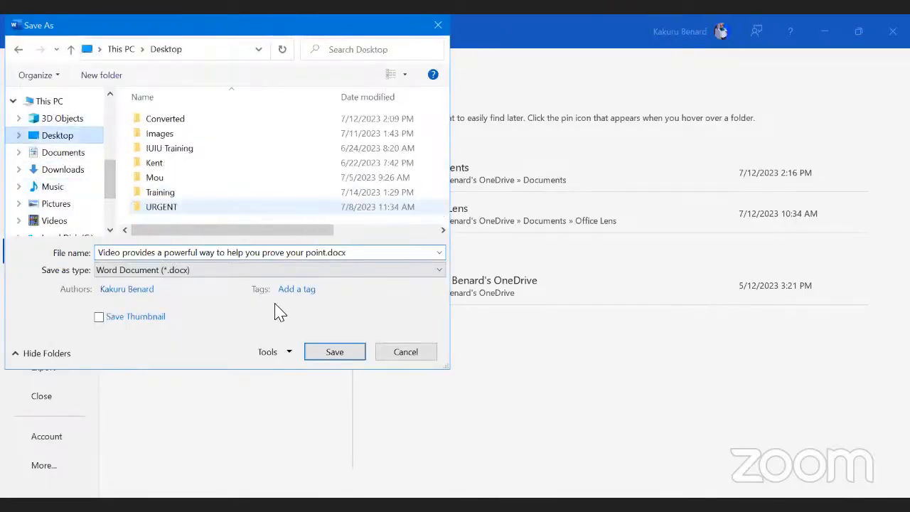
{"action": "left_click", "coordinate": [361, 256]}
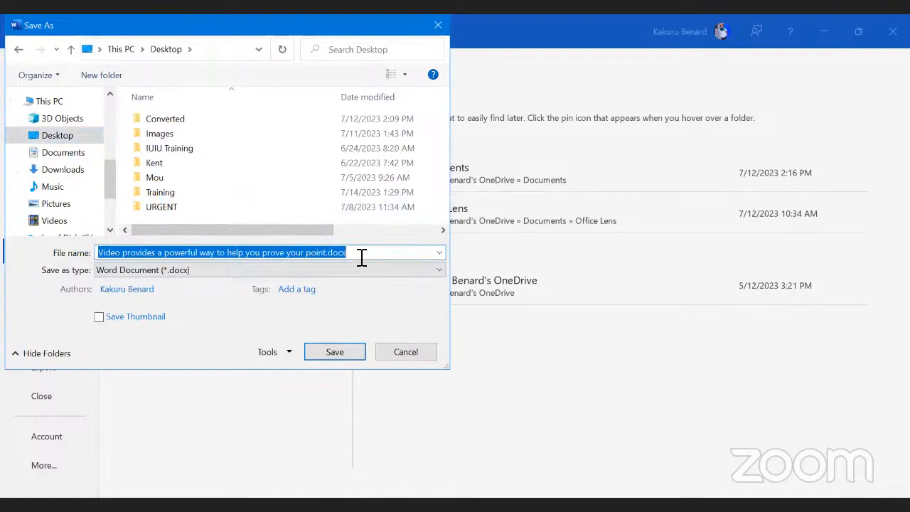
{"action": "type", "text": "D"}
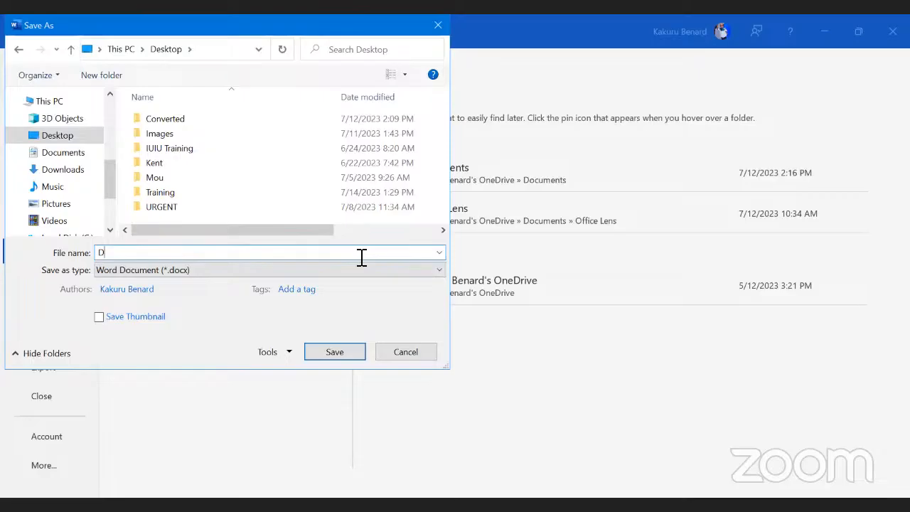
{"action": "type", "text": "emo Document"}
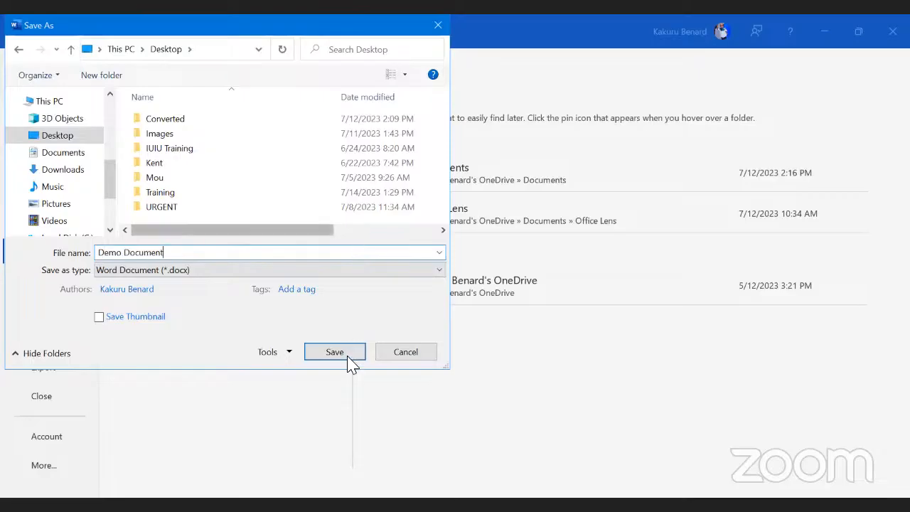
{"action": "left_click", "coordinate": [338, 354]}
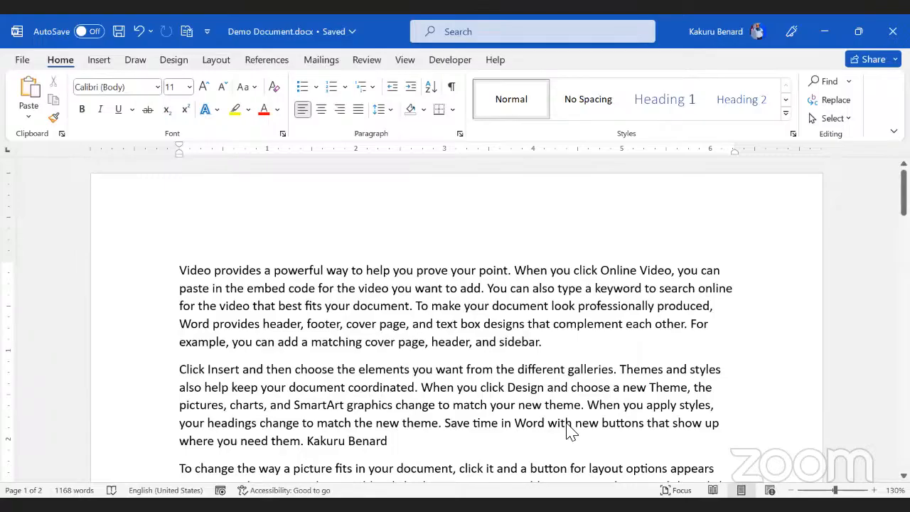
Step: From a new blank document, open Trial Doc.pdf, accept conversion to editable text, then show the desktop
{"action": "key", "text": "ctrl+n"}
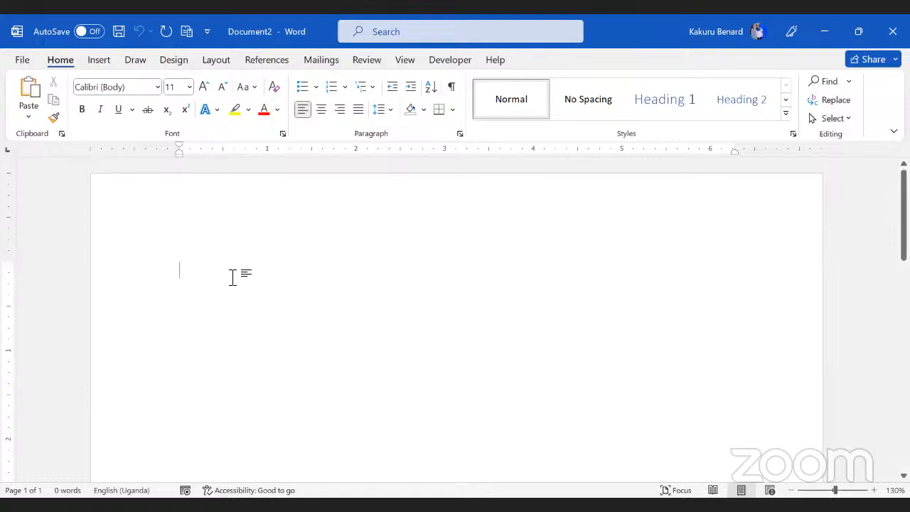
{"action": "left_click", "coordinate": [22, 61]}
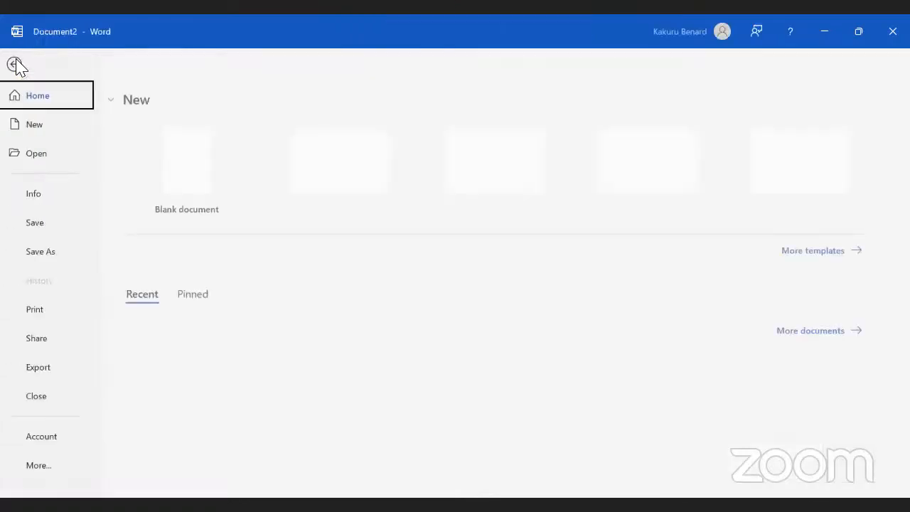
{"action": "left_click", "coordinate": [53, 162]}
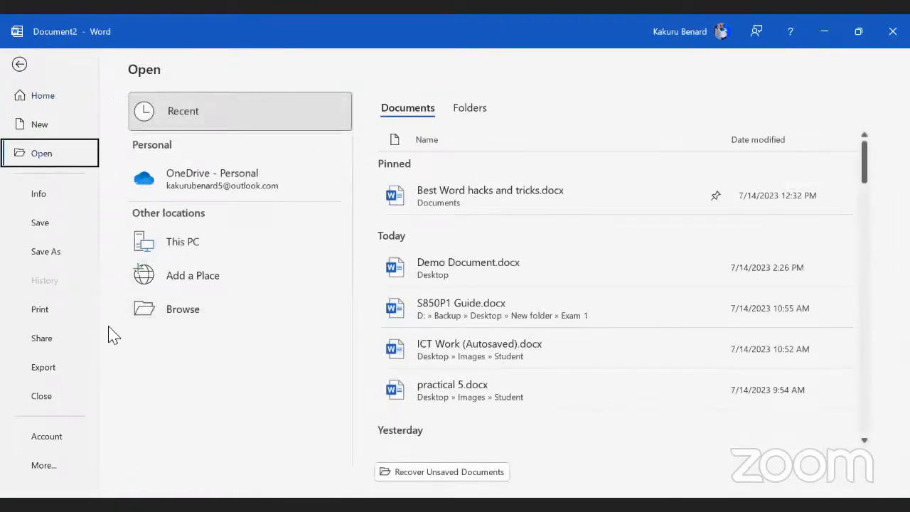
{"action": "left_click", "coordinate": [197, 315]}
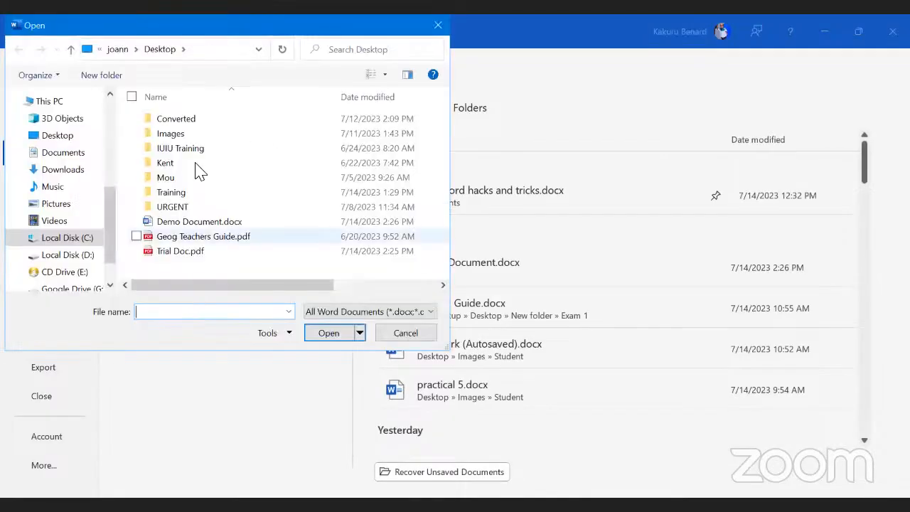
{"action": "left_click", "coordinate": [210, 253]}
{"action": "double_click", "coordinate": [209, 254]}
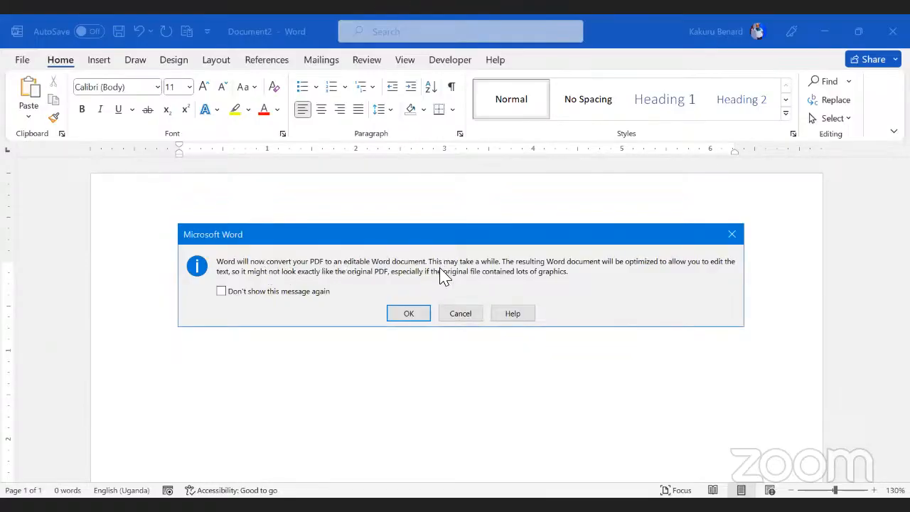
{"action": "left_click", "coordinate": [409, 313]}
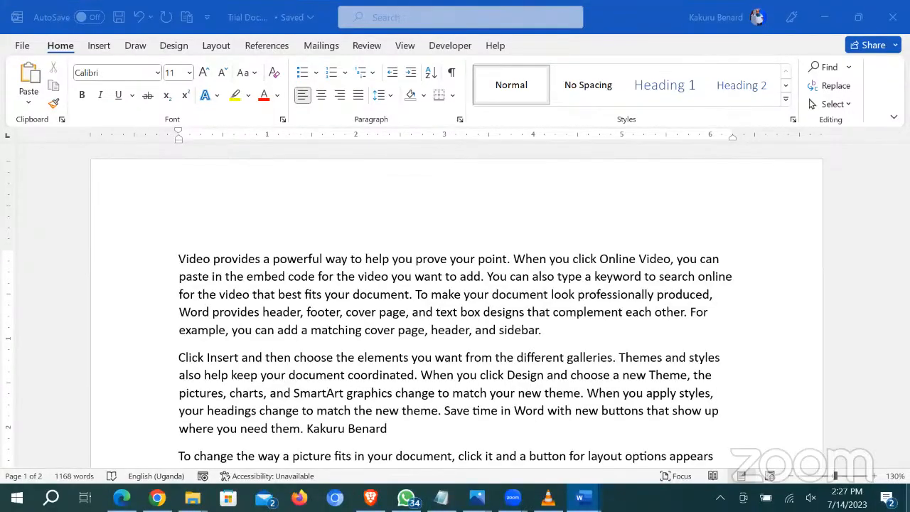
{"action": "left_click", "coordinate": [907, 497]}
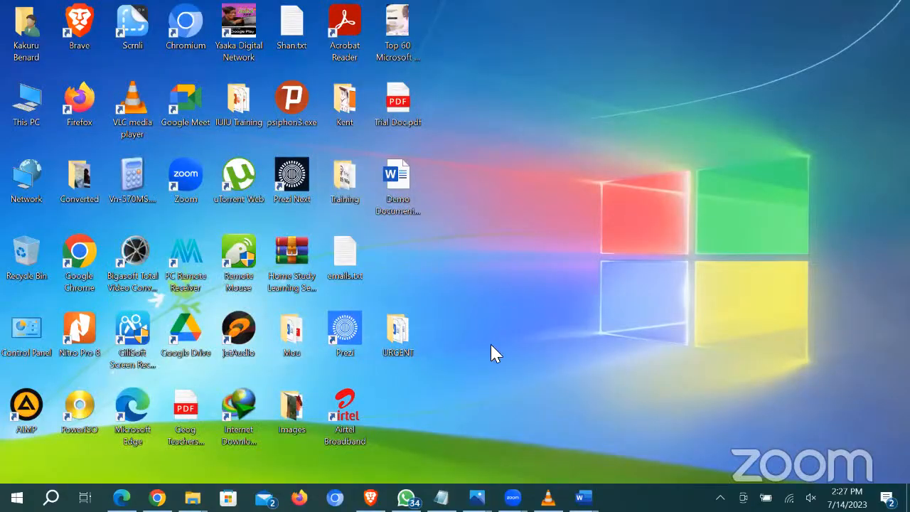
Step: Open the desktop's Trial Doc.pdf with Word via Open with > Choose another app > More apps
{"action": "left_click_drag", "start_coordinate": [384, 88], "coordinate": [608, 182]}
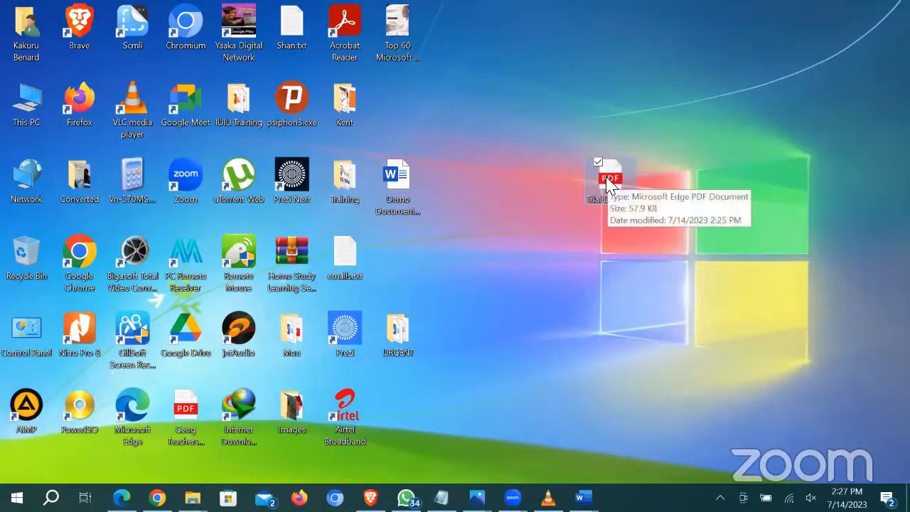
{"action": "right_click", "coordinate": [608, 182]}
{"action": "mouse_move", "coordinate": [559, 235]}
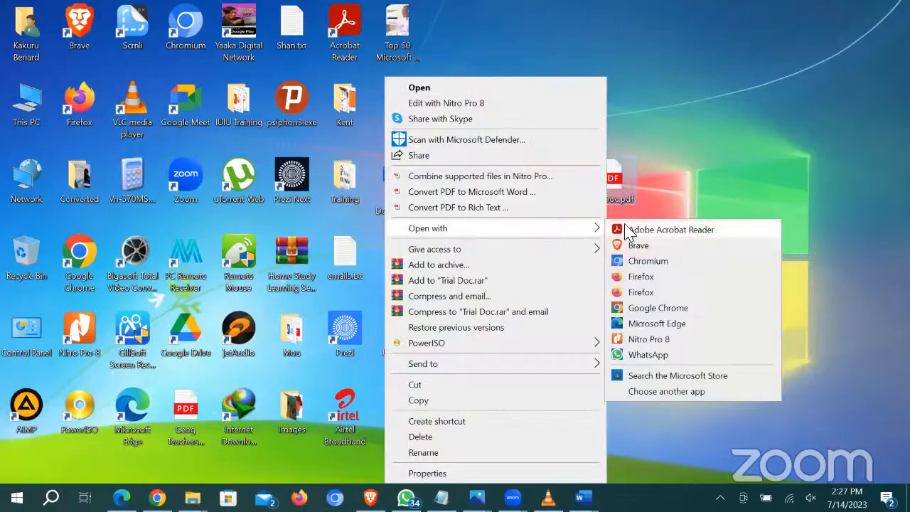
{"action": "left_click", "coordinate": [675, 391]}
{"action": "scroll", "coordinate": [432, 230], "scroll_direction": "down", "scroll_amount": 5}
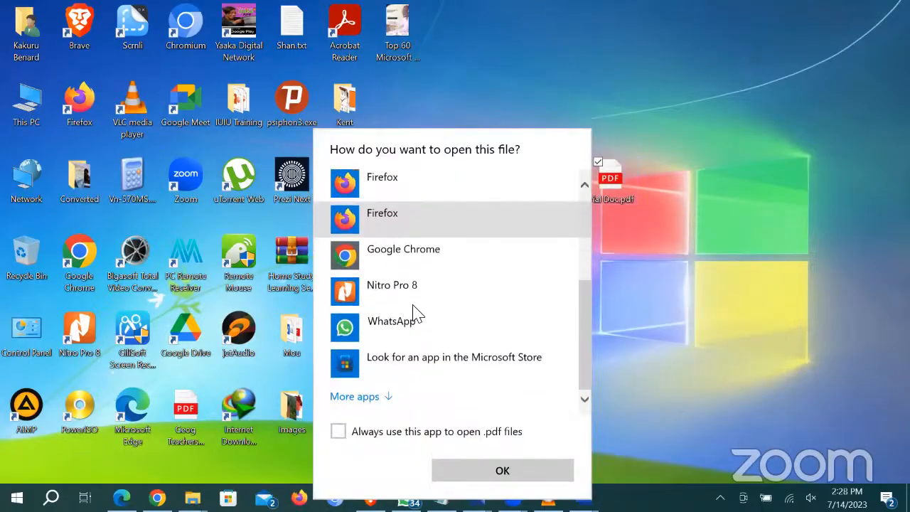
{"action": "left_click", "coordinate": [387, 396]}
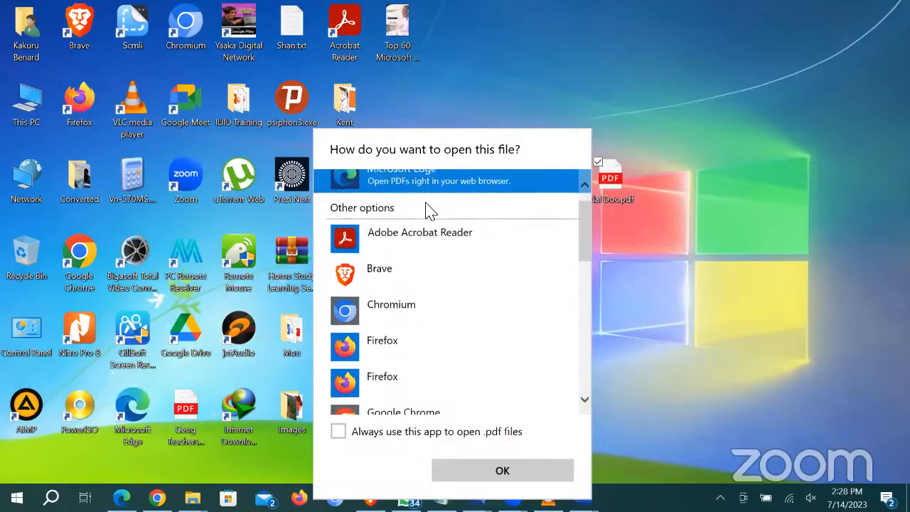
{"action": "scroll", "coordinate": [429, 213], "scroll_direction": "down", "scroll_amount": 8}
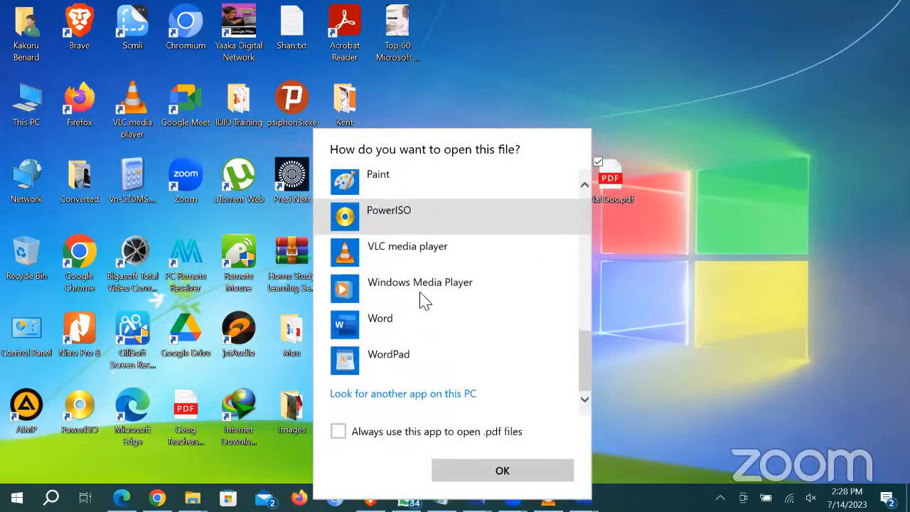
{"action": "left_click", "coordinate": [390, 332]}
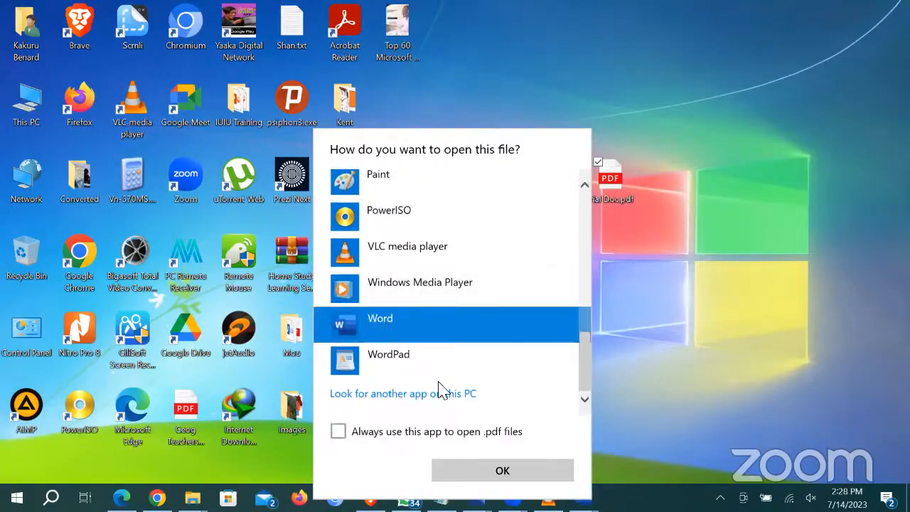
{"action": "key", "text": "Return"}
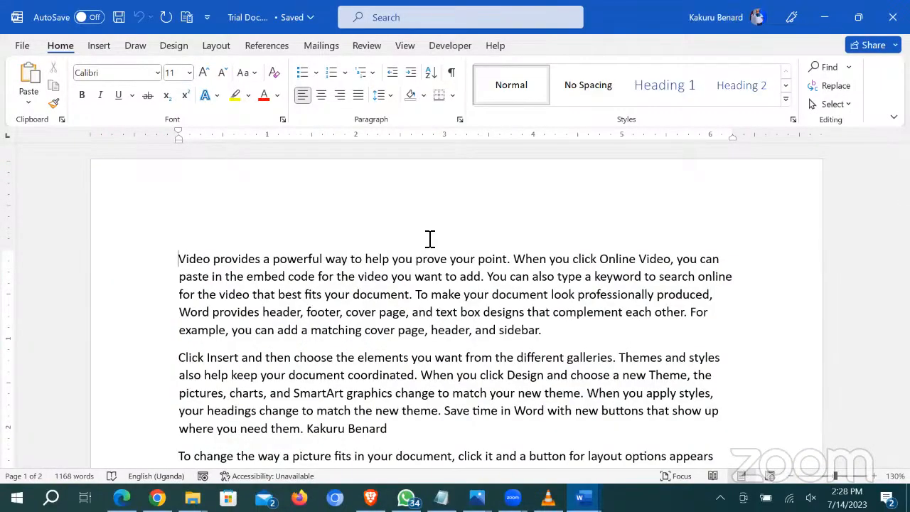
Step: Scroll down through the converted Trial Doc's repeated paragraphs, then bring up Find and Replace
{"action": "scroll", "coordinate": [502, 253], "scroll_direction": "down", "scroll_amount": 5}
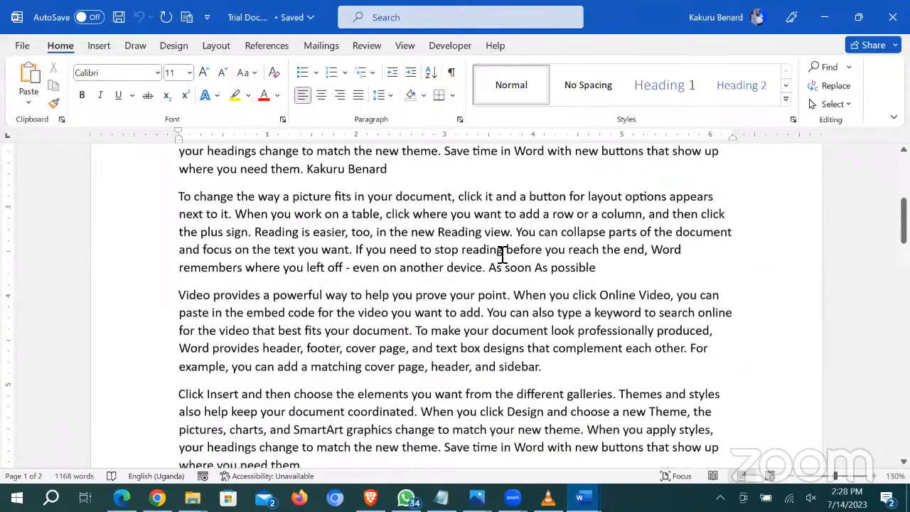
{"action": "scroll", "coordinate": [502, 254], "scroll_direction": "down", "scroll_amount": 1}
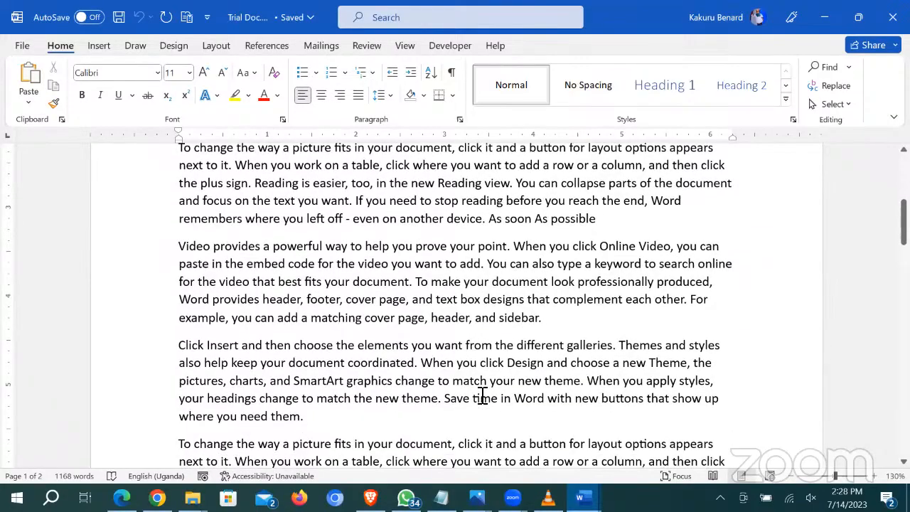
{"action": "key", "text": "ctrl+h"}
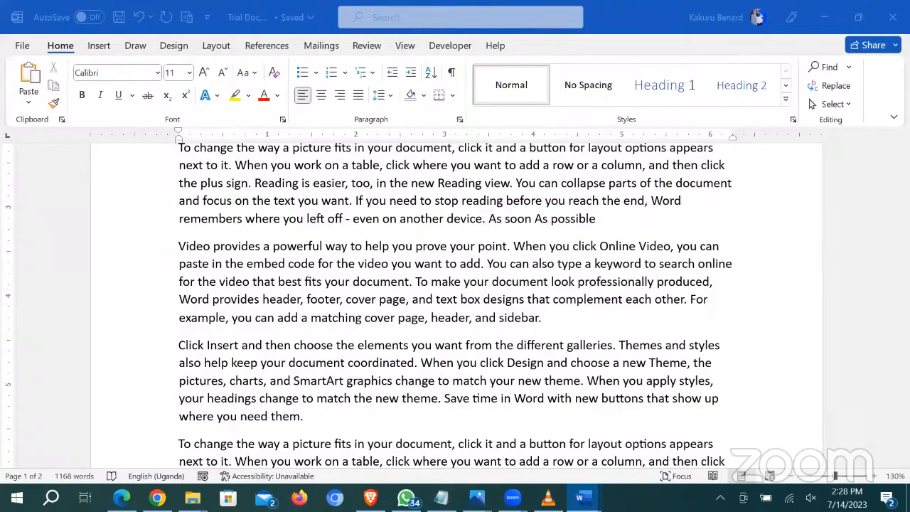
Step: Close all Word windows, relaunch Word from Start with a blank document, and maximise it
{"action": "right_click", "coordinate": [579, 498]}
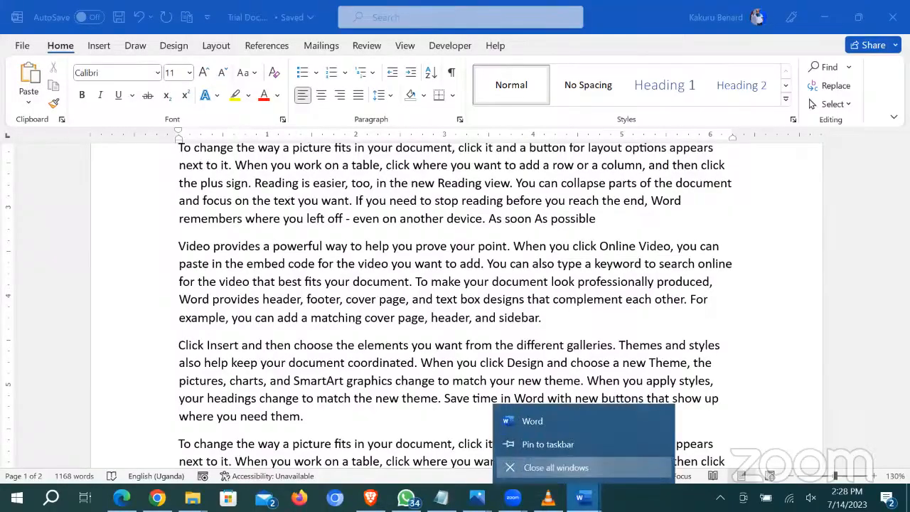
{"action": "left_click", "coordinate": [555, 467]}
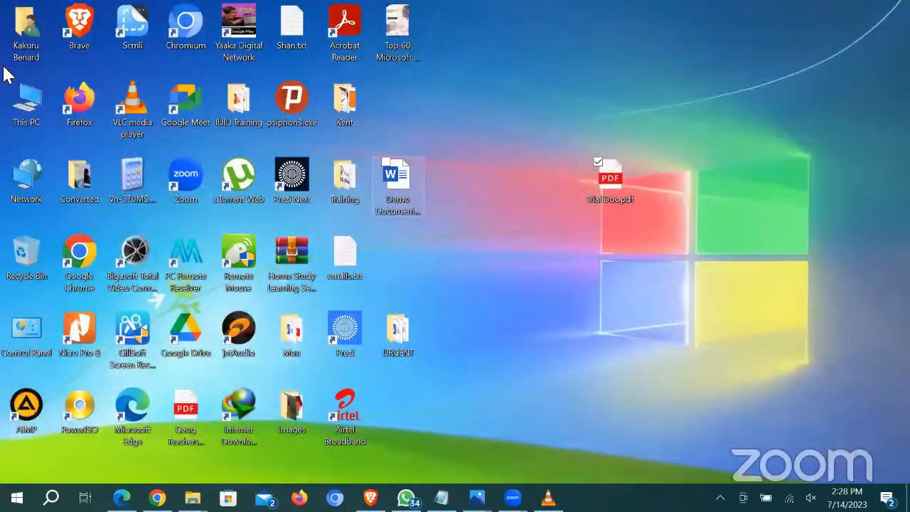
{"action": "key", "text": "super"}
{"action": "left_click", "coordinate": [90, 153]}
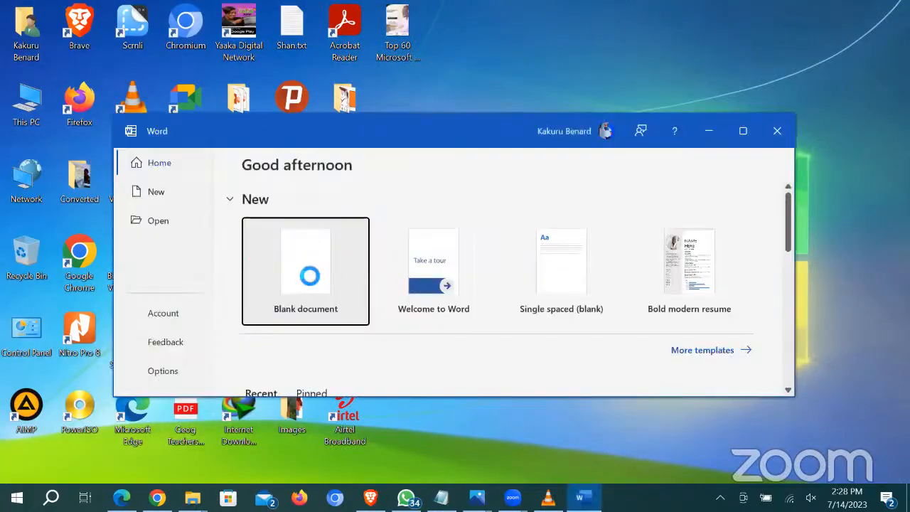
{"action": "left_click", "coordinate": [305, 276]}
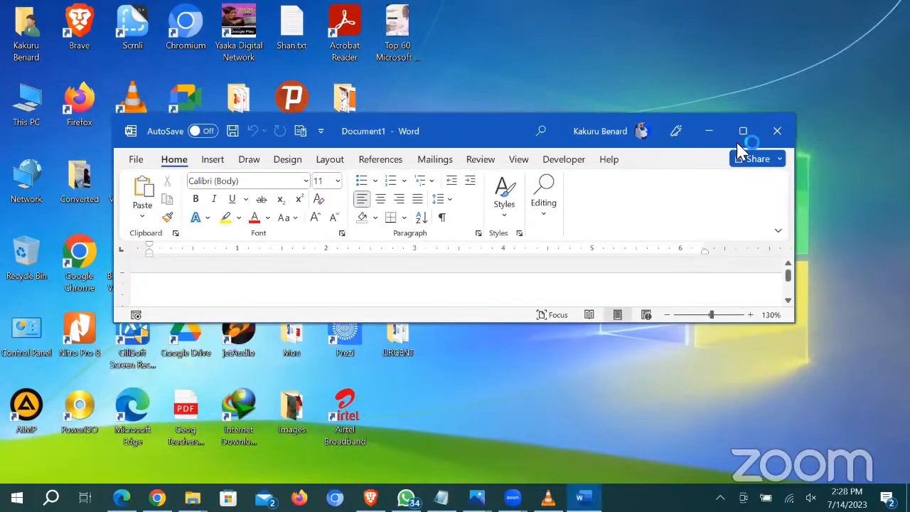
{"action": "left_click", "coordinate": [744, 132]}
Step: Open Trial Doc.pdf from the Desktop, accept the editable-text conversion, then close Word
{"action": "left_click", "coordinate": [26, 44]}
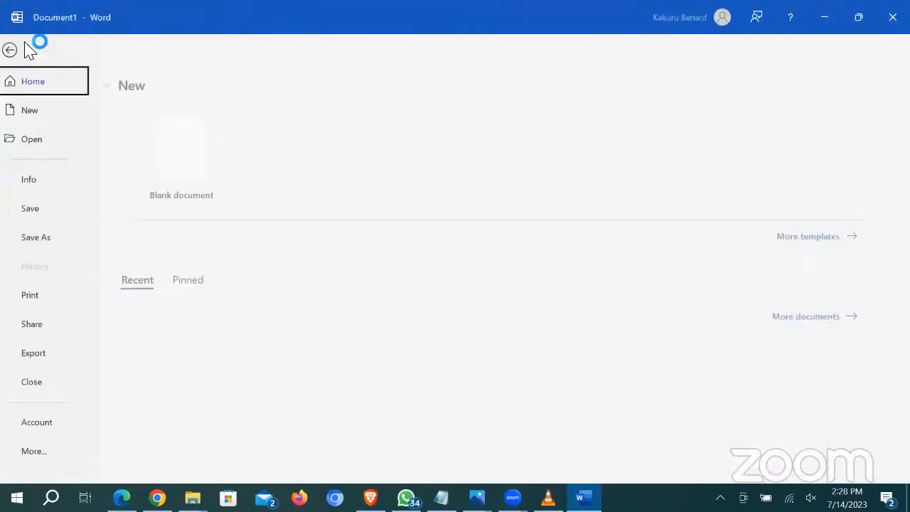
{"action": "left_click", "coordinate": [54, 140]}
{"action": "left_click", "coordinate": [203, 302]}
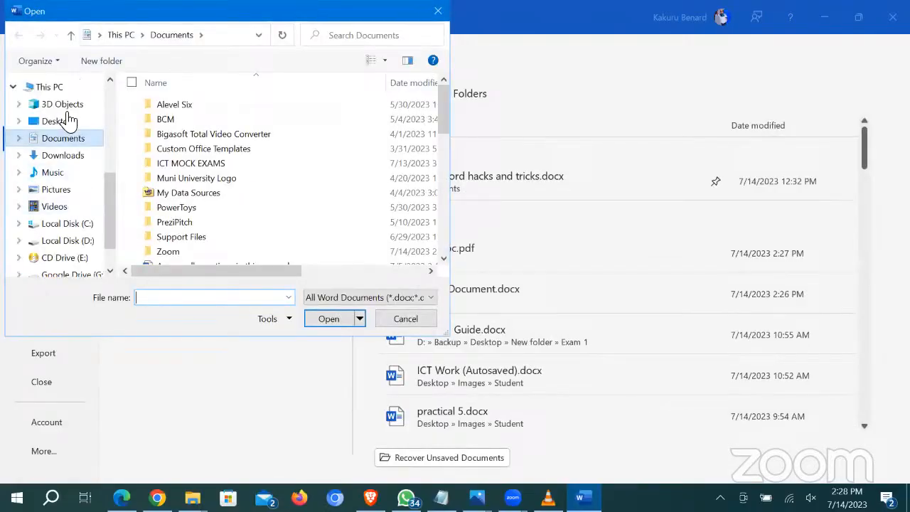
{"action": "left_click", "coordinate": [68, 121]}
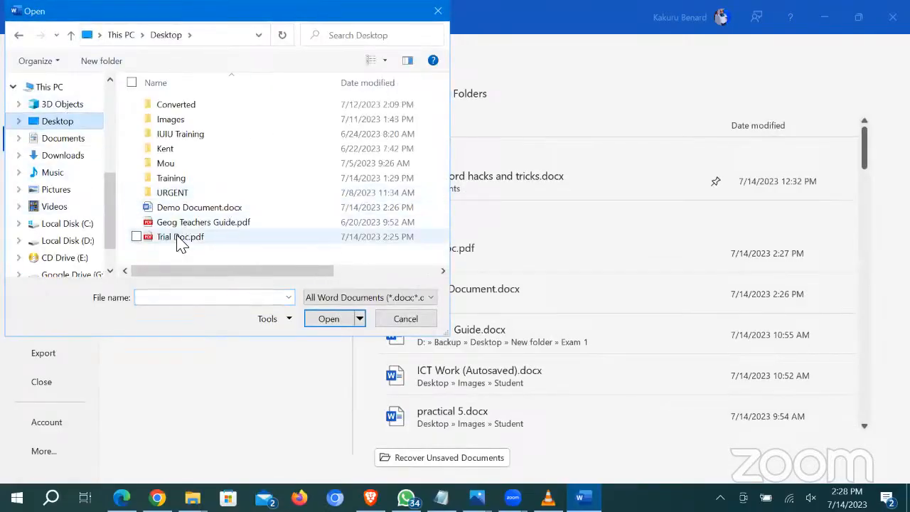
{"action": "double_click", "coordinate": [181, 239]}
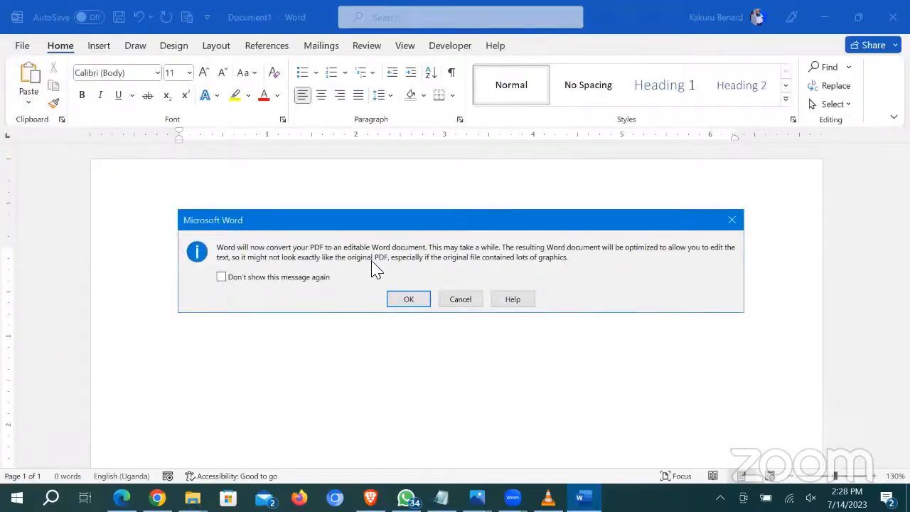
{"action": "left_click", "coordinate": [409, 304]}
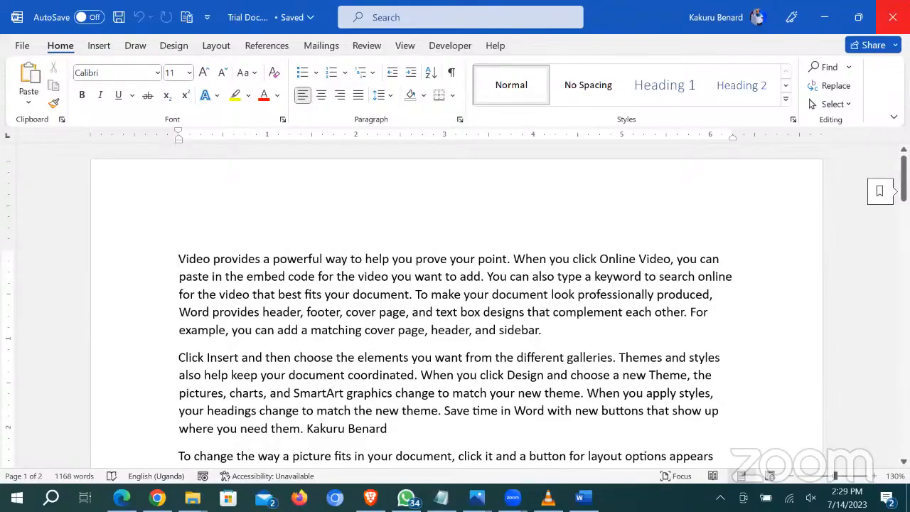
{"action": "left_click", "coordinate": [893, 17]}
Step: Open the desktop's Trial Doc.pdf with Word from More apps, accepting conversion to editable text
{"action": "left_click_drag", "start_coordinate": [603, 183], "coordinate": [534, 192]}
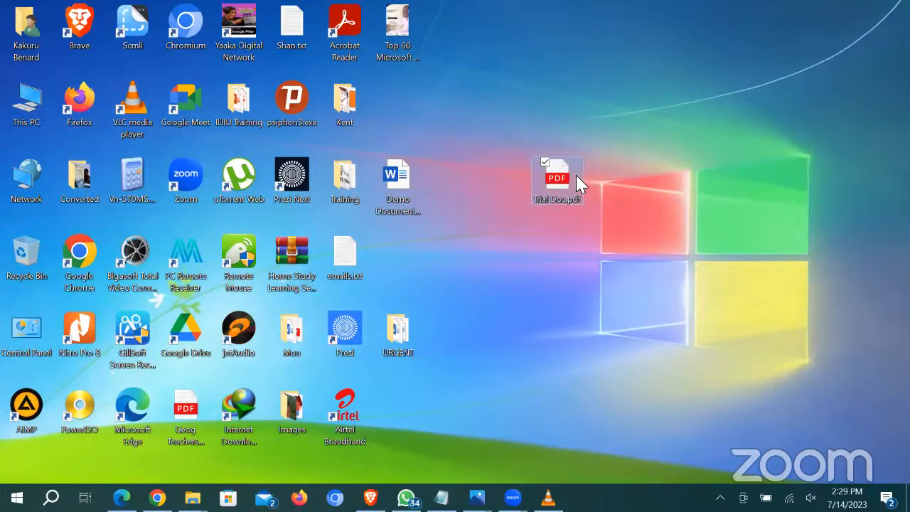
{"action": "right_click", "coordinate": [556, 181]}
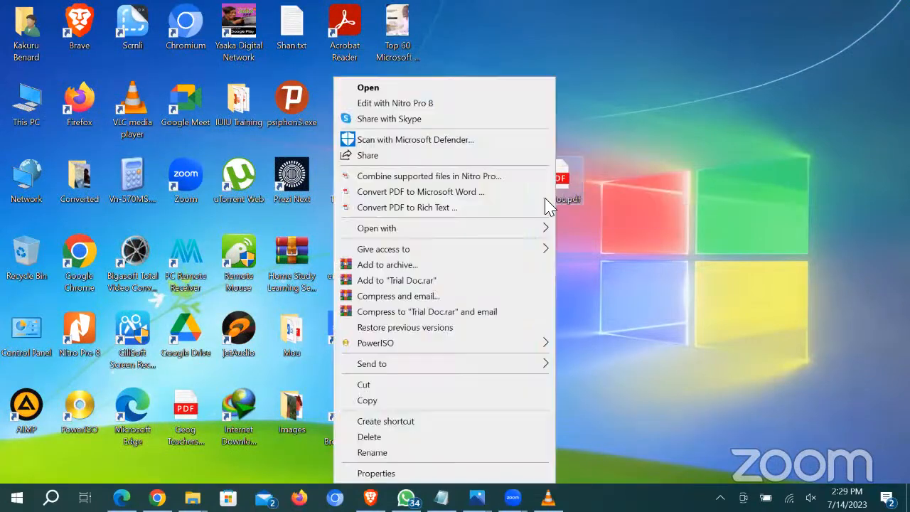
{"action": "mouse_move", "coordinate": [538, 229]}
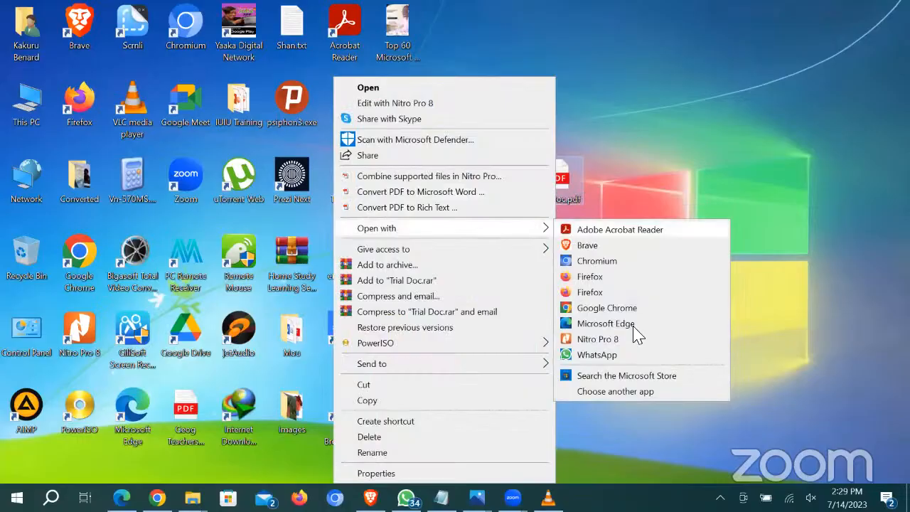
{"action": "left_click", "coordinate": [617, 392]}
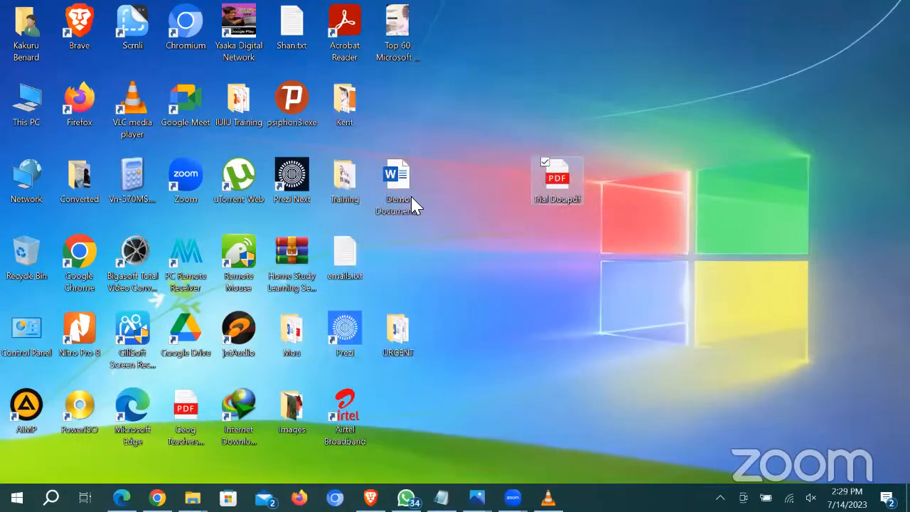
{"action": "scroll", "coordinate": [423, 277], "scroll_direction": "down", "scroll_amount": 2}
{"action": "scroll", "coordinate": [422, 278], "scroll_direction": "down", "scroll_amount": 3}
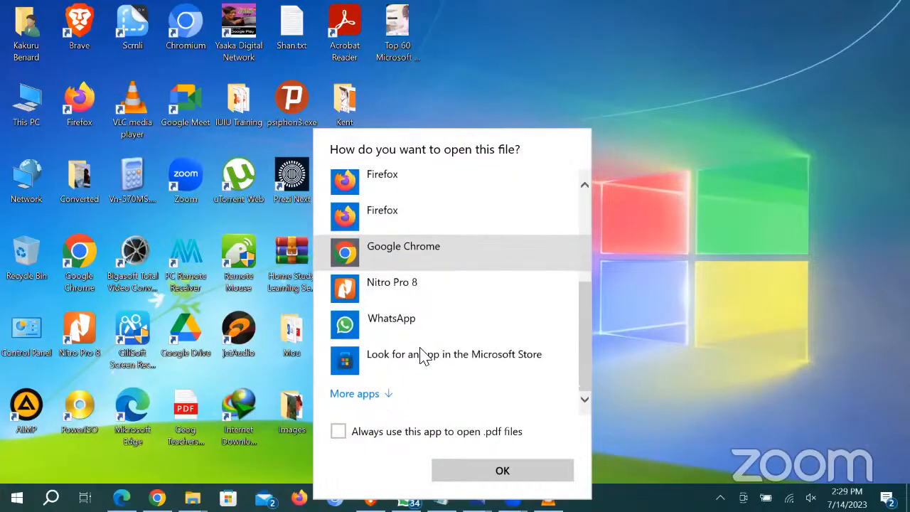
{"action": "left_click", "coordinate": [390, 398]}
{"action": "scroll", "coordinate": [462, 224], "scroll_direction": "down", "scroll_amount": 10}
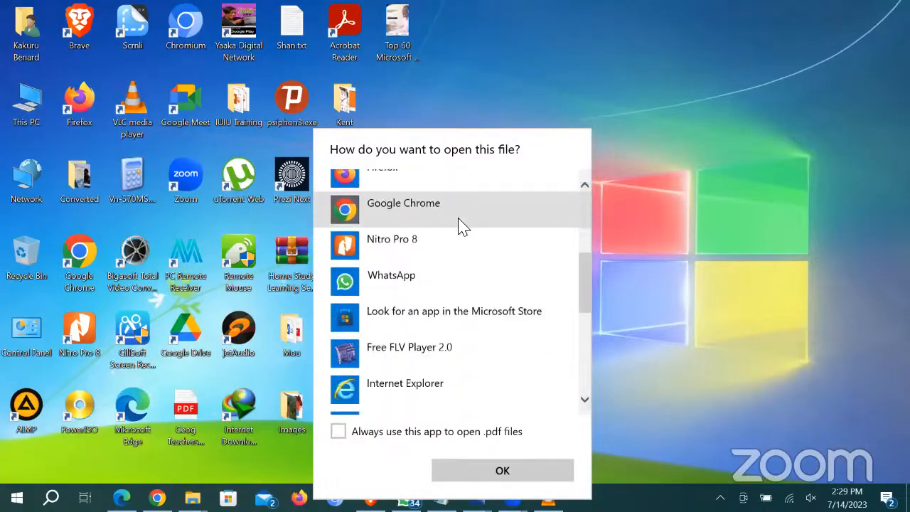
{"action": "left_click", "coordinate": [416, 394]}
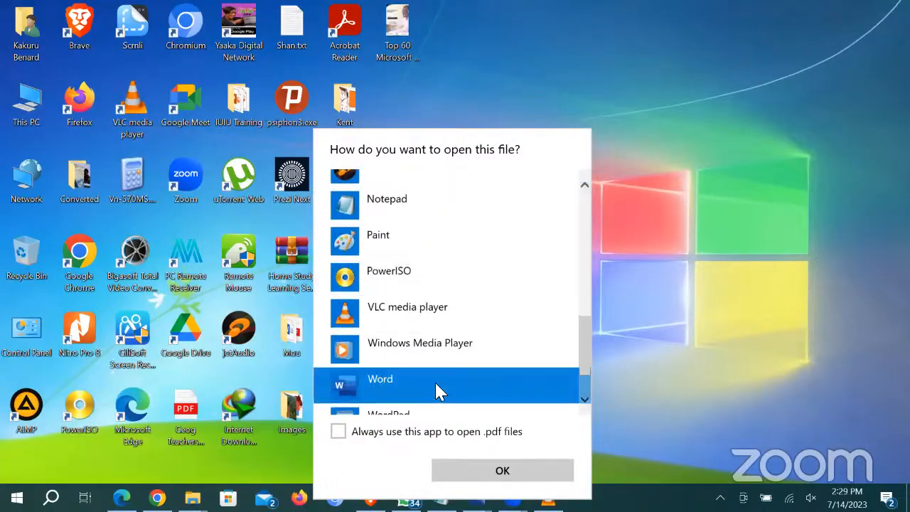
{"action": "key", "text": "Return"}
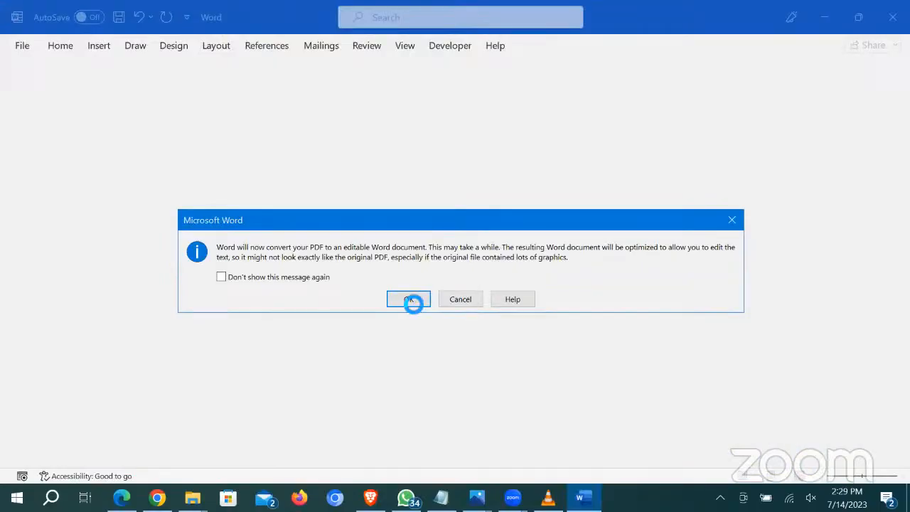
{"action": "left_click", "coordinate": [412, 302]}
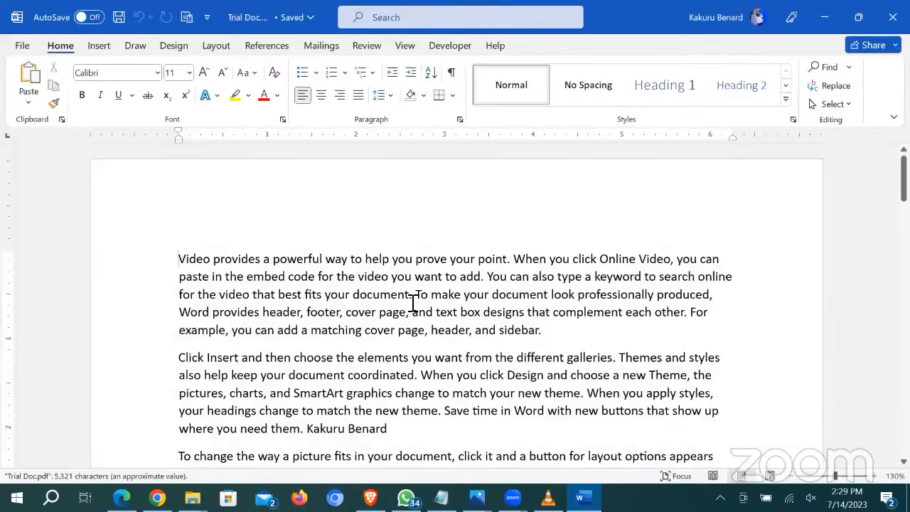
Step: Add 'Greetings.' after 'sidebar.' in the first paragraph, cancelling Save As to keep the file name
{"action": "left_click", "coordinate": [556, 339]}
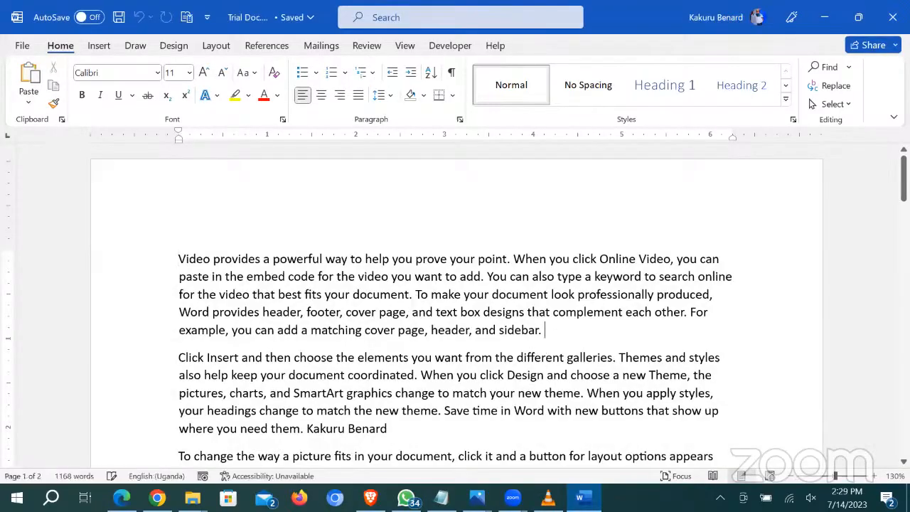
{"action": "type", "text": "Greetings."}
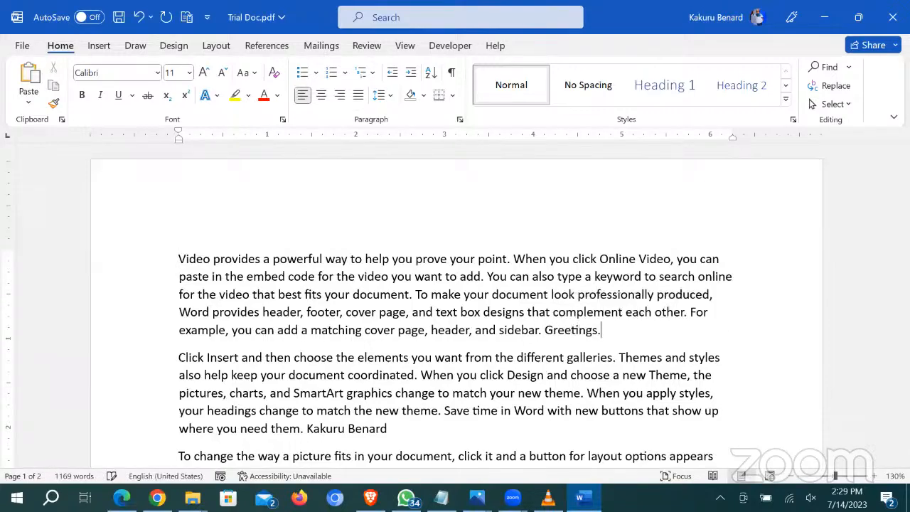
{"action": "key", "text": "F12"}
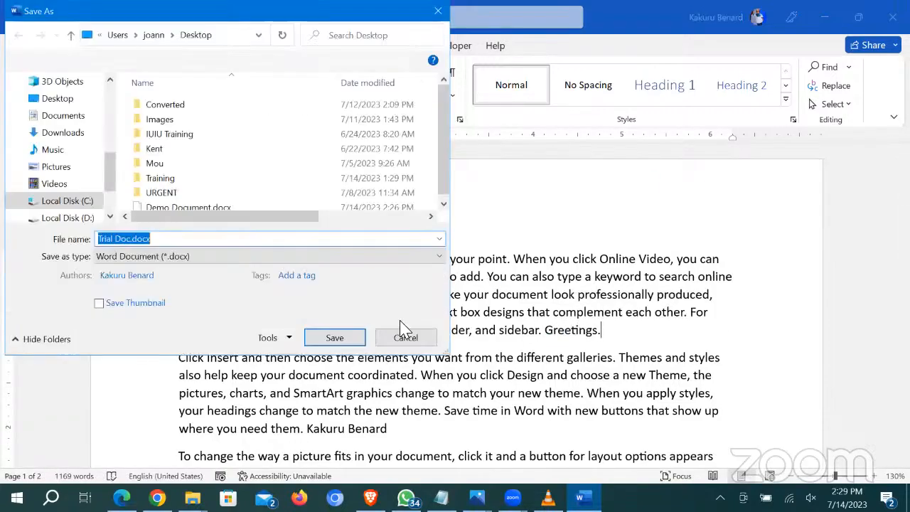
{"action": "left_click", "coordinate": [405, 337]}
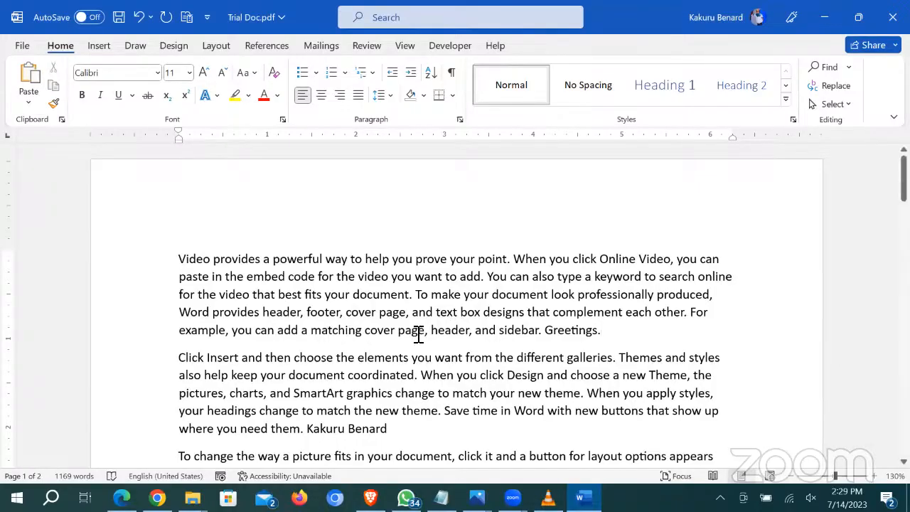
{"action": "scroll", "coordinate": [337, 239], "scroll_direction": "down", "scroll_amount": 3}
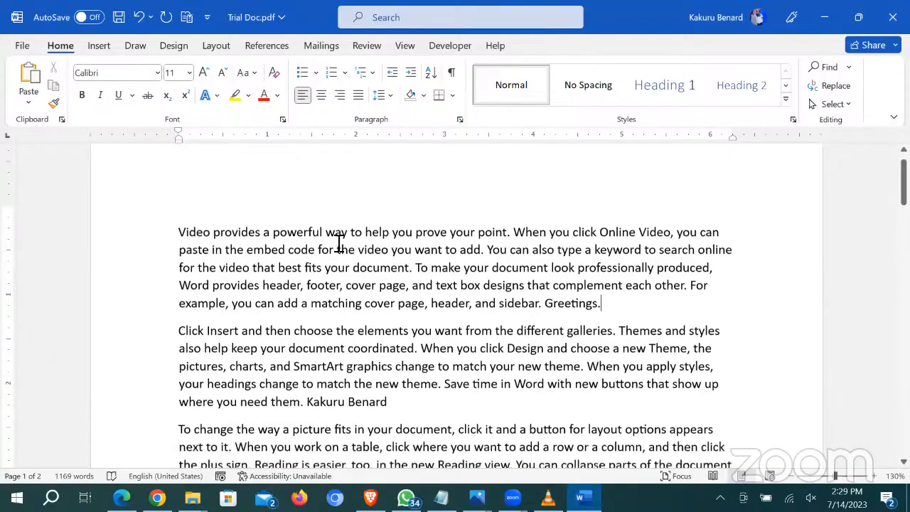
{"action": "scroll", "coordinate": [430, 283], "scroll_direction": "down", "scroll_amount": 10}
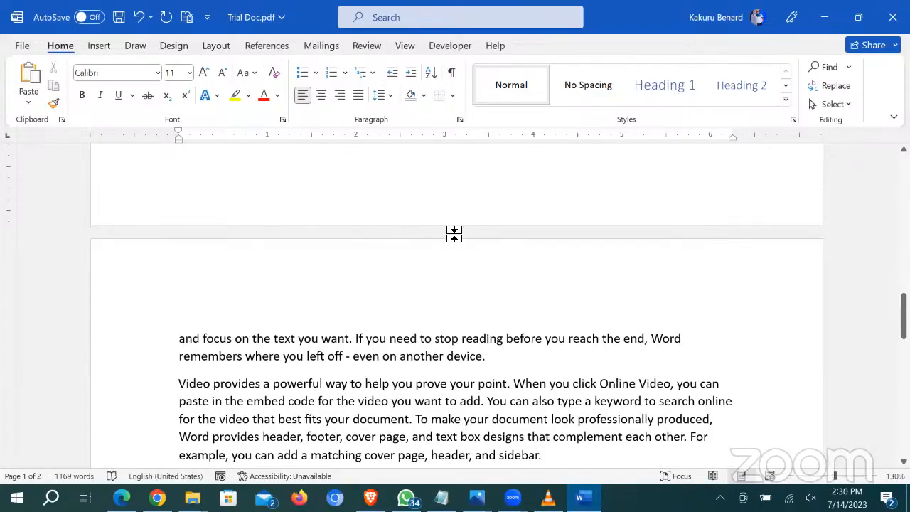
{"action": "double_click", "coordinate": [418, 231]}
{"action": "scroll", "coordinate": [428, 252], "scroll_direction": "down", "scroll_amount": 10}
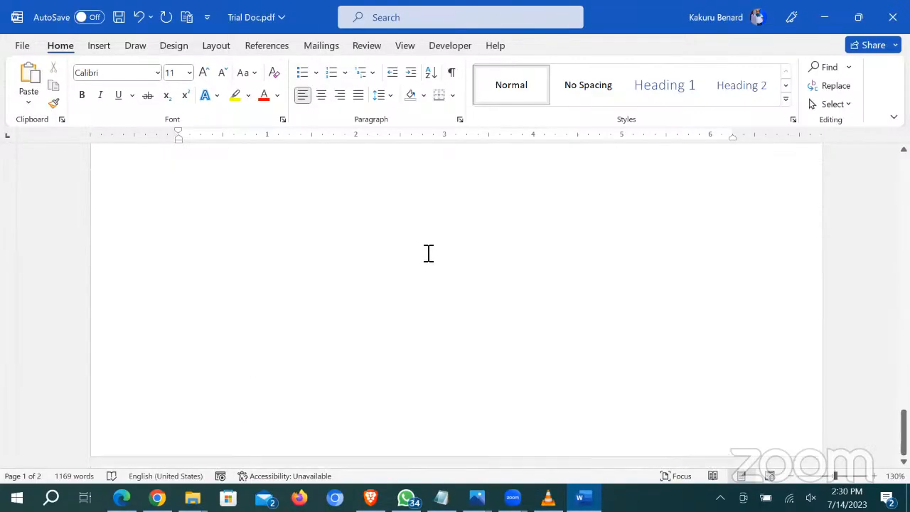
{"action": "scroll", "coordinate": [438, 260], "scroll_direction": "up", "scroll_amount": 15}
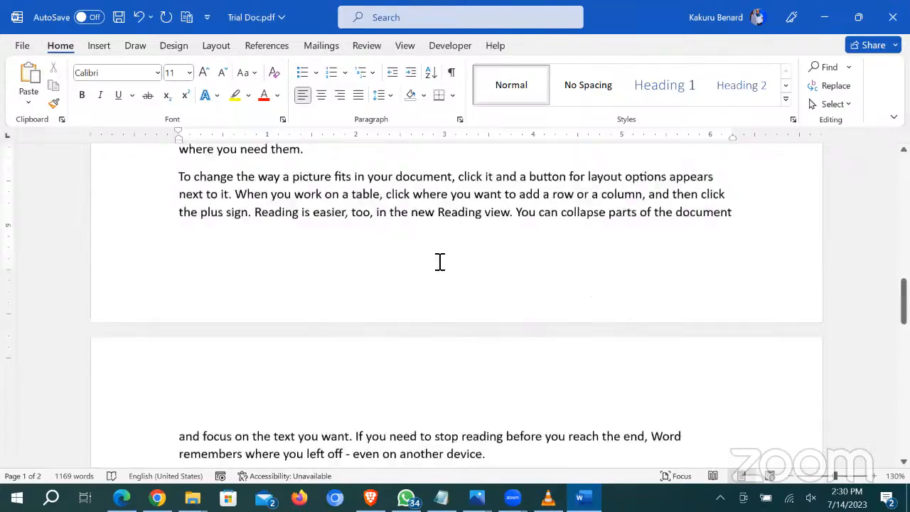
{"action": "scroll", "coordinate": [438, 260], "scroll_direction": "up", "scroll_amount": 10}
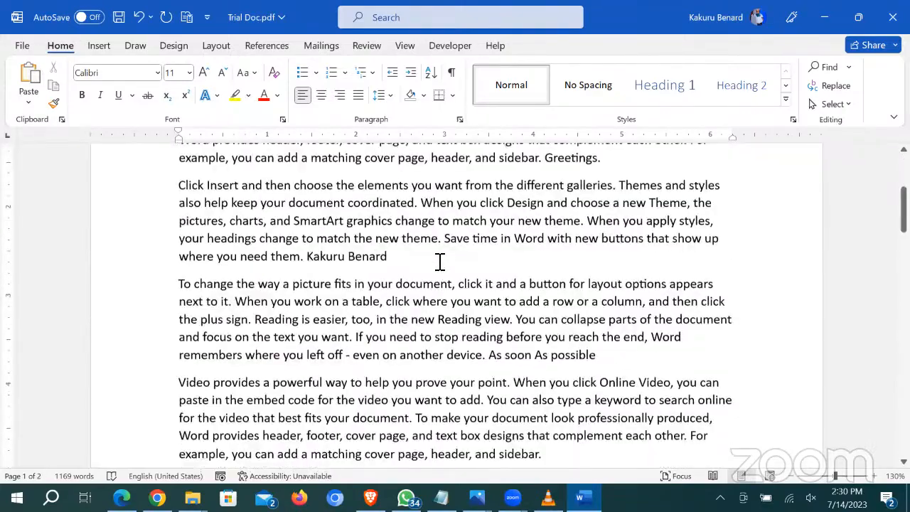
{"action": "scroll", "coordinate": [438, 260], "scroll_direction": "down", "scroll_amount": 5}
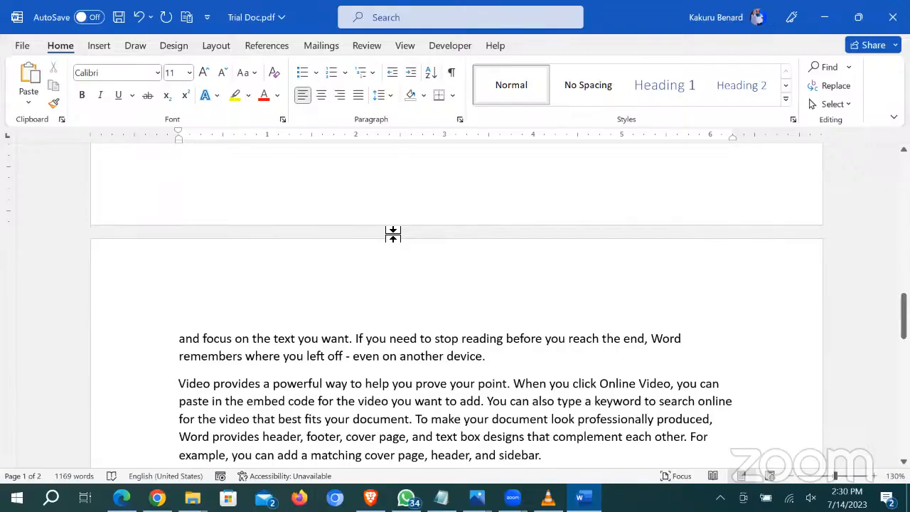
{"action": "double_click", "coordinate": [392, 234]}
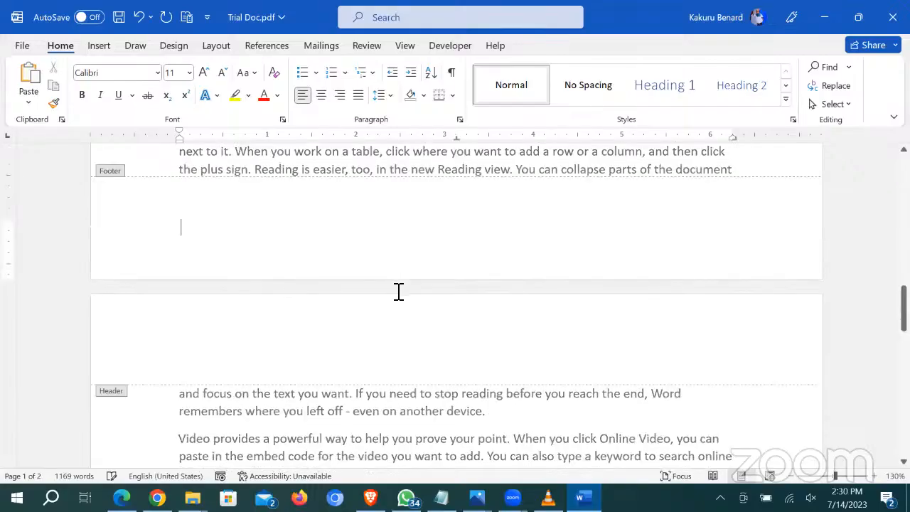
{"action": "key", "text": "Escape"}
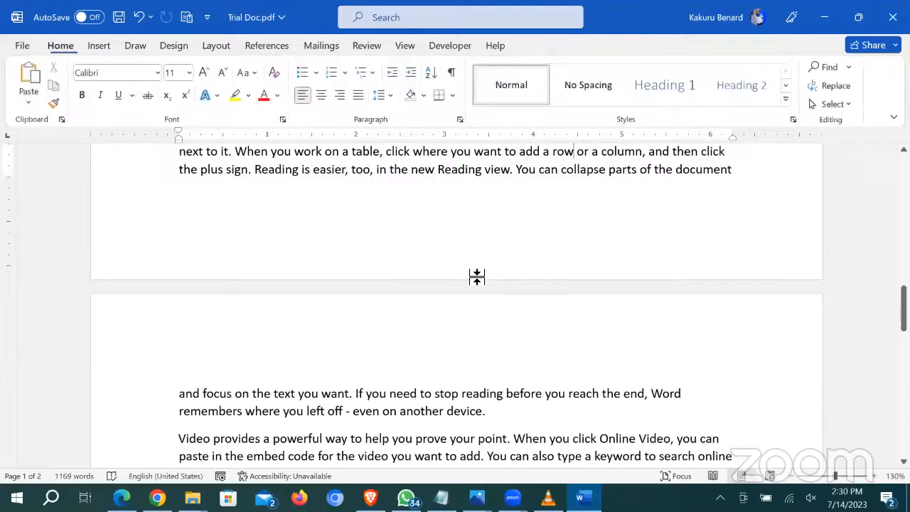
{"action": "scroll", "coordinate": [472, 290], "scroll_direction": "down", "scroll_amount": 8}
{"action": "scroll", "coordinate": [377, 262], "scroll_direction": "up", "scroll_amount": 5}
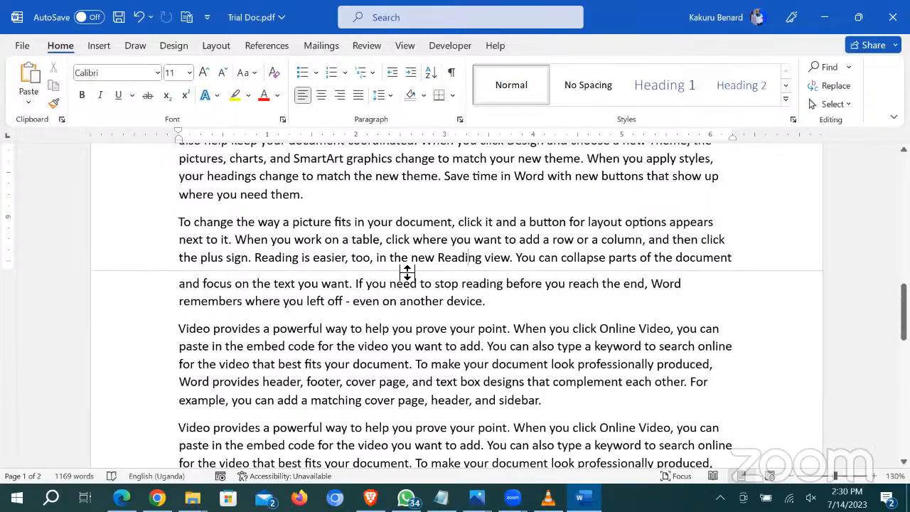
{"action": "double_click", "coordinate": [407, 271]}
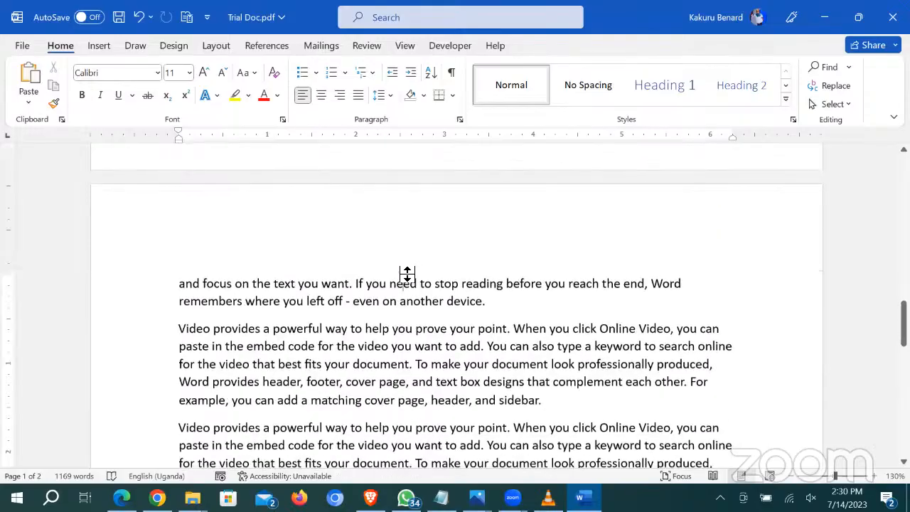
{"action": "scroll", "coordinate": [418, 306], "scroll_direction": "up", "scroll_amount": 2}
{"action": "double_click", "coordinate": [418, 306]}
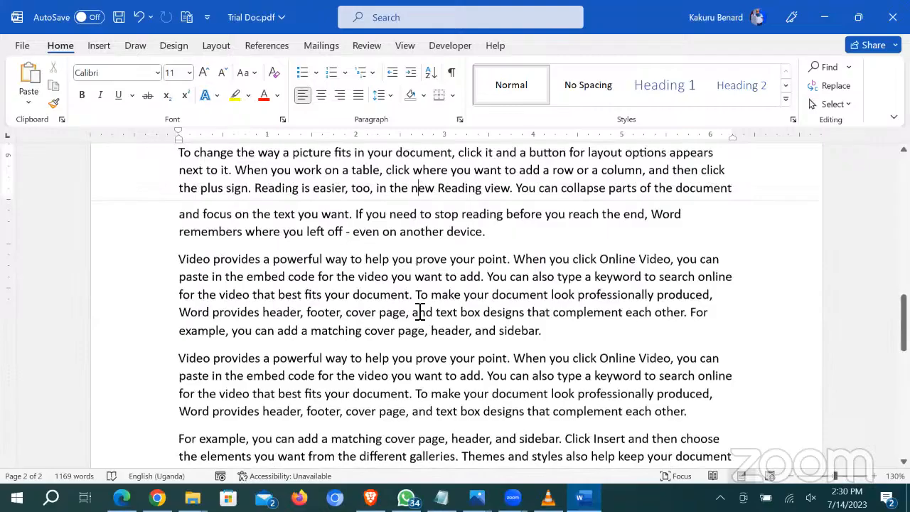
{"action": "scroll", "coordinate": [419, 310], "scroll_direction": "up", "scroll_amount": 1}
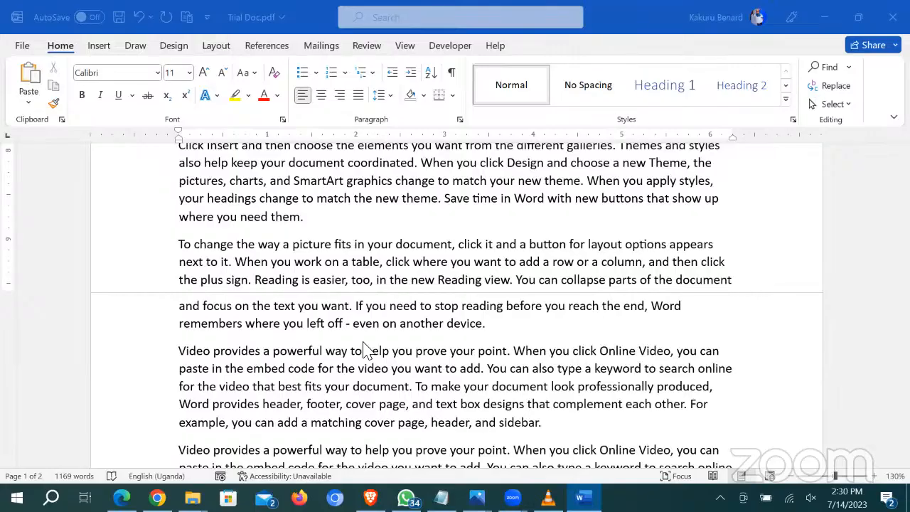
{"action": "left_click", "coordinate": [462, 294]}
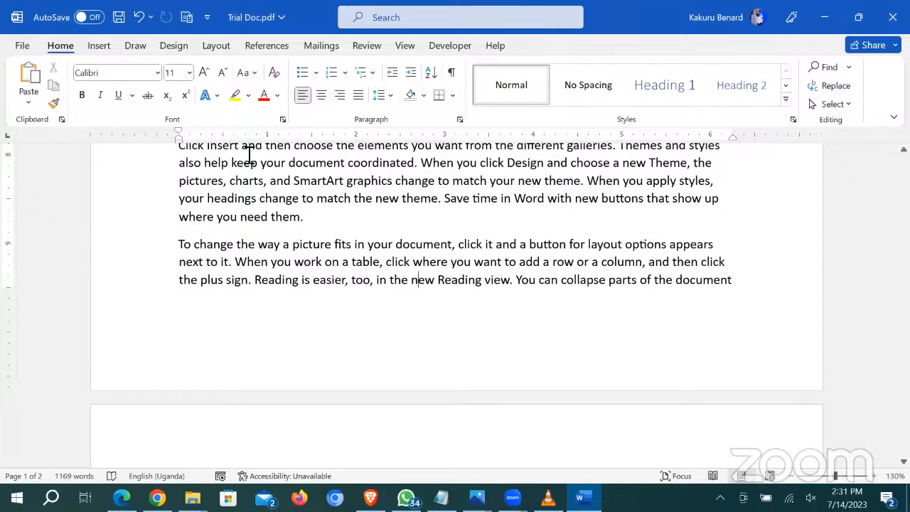
Step: Switch the Office theme to Black under File > Account and view the document
{"action": "left_click", "coordinate": [20, 47]}
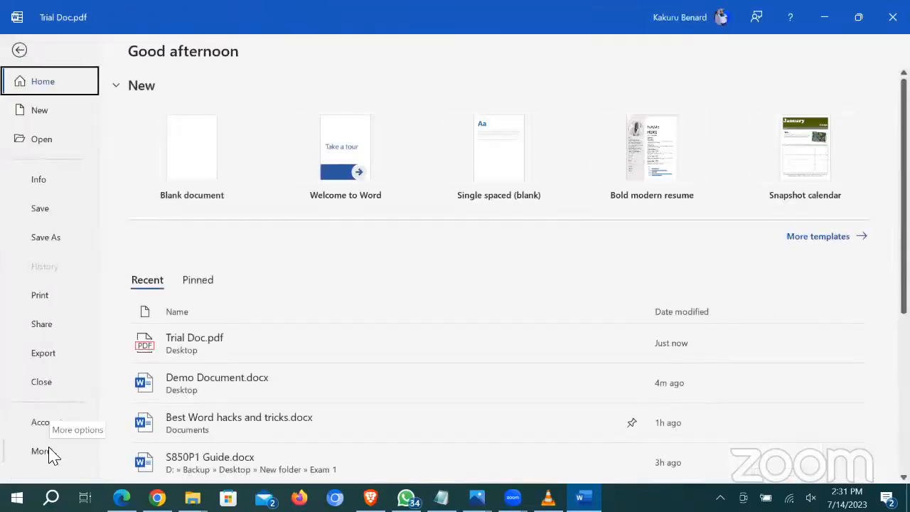
{"action": "left_click", "coordinate": [49, 426]}
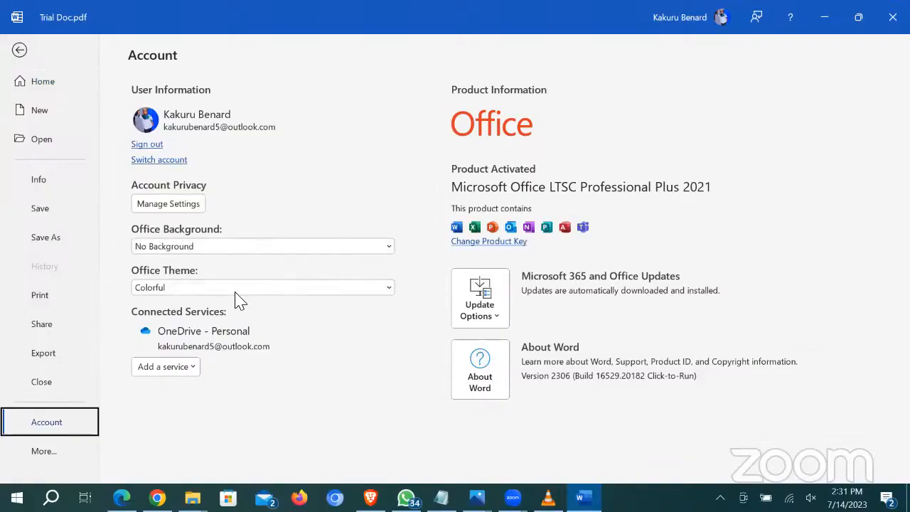
{"action": "left_click", "coordinate": [384, 292]}
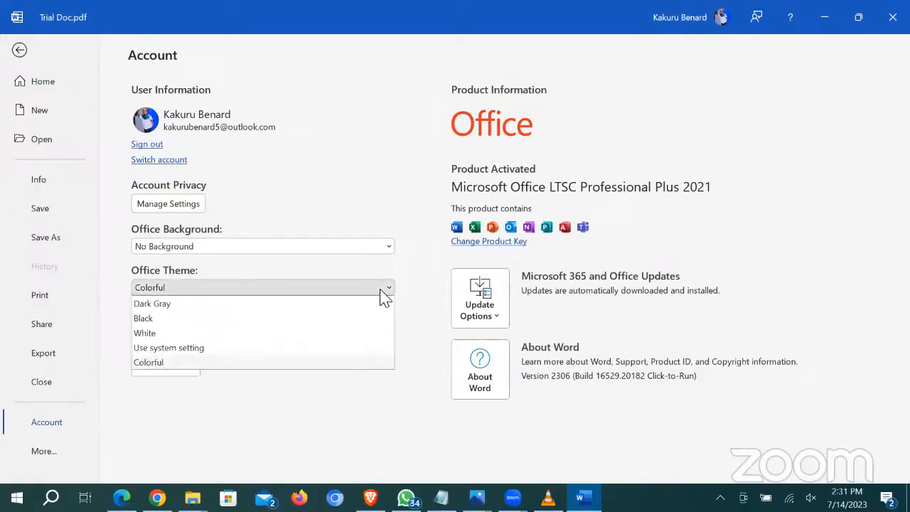
{"action": "left_click", "coordinate": [206, 320]}
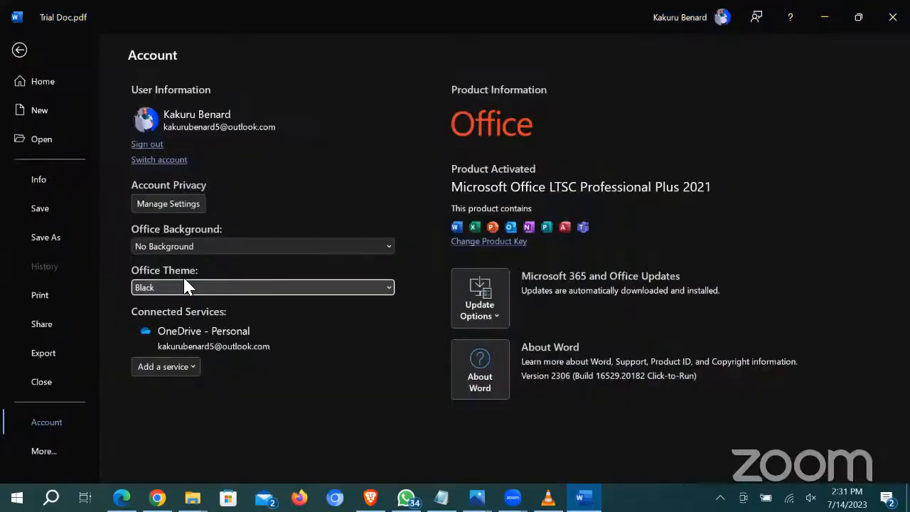
{"action": "left_click", "coordinate": [22, 47]}
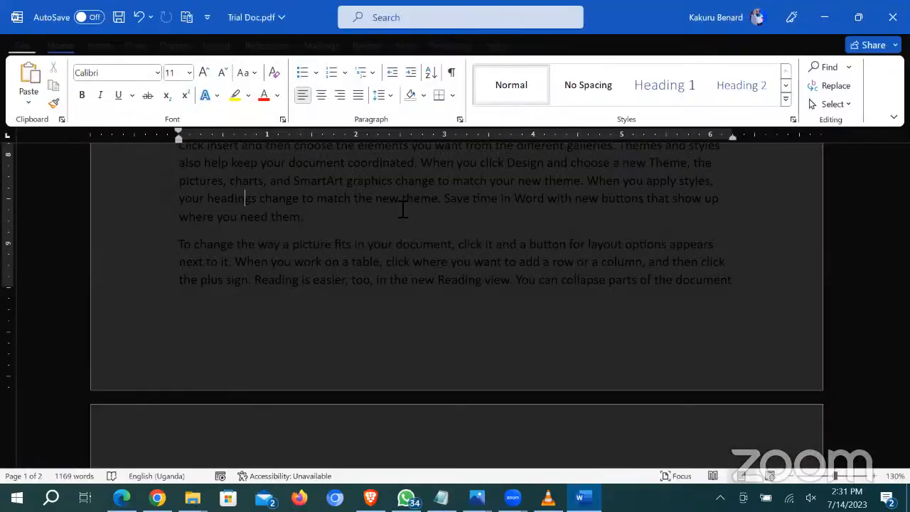
{"action": "scroll", "coordinate": [405, 206], "scroll_direction": "up", "scroll_amount": 5}
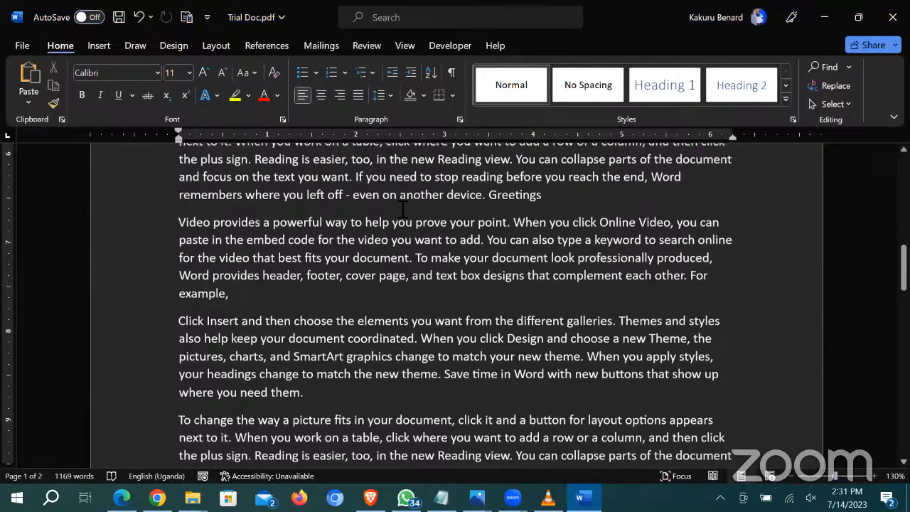
{"action": "scroll", "coordinate": [429, 251], "scroll_direction": "up", "scroll_amount": 5}
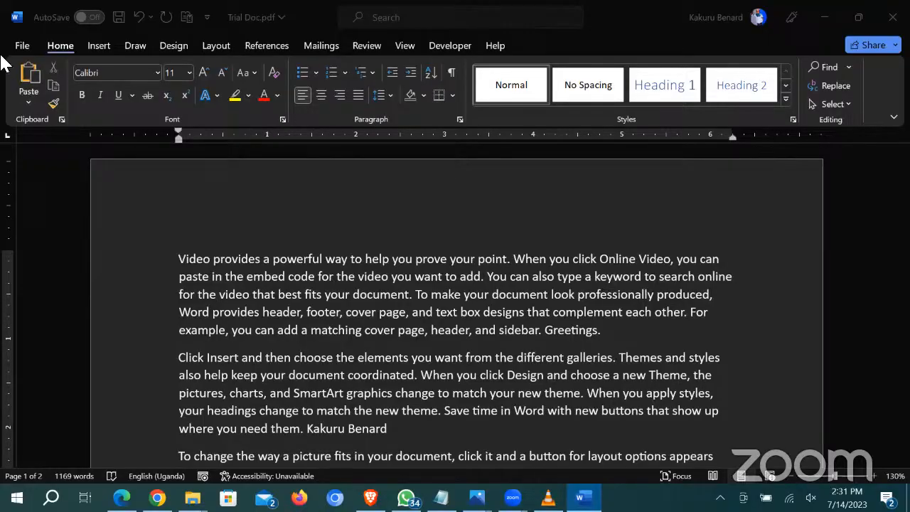
Step: Change the Office theme to Colorful, then to White, and return to the document
{"action": "left_click", "coordinate": [26, 44]}
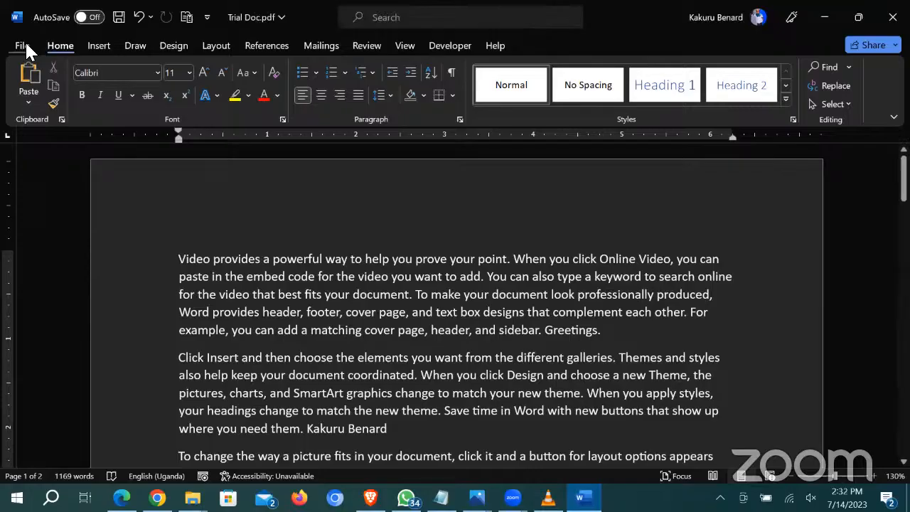
{"action": "left_click", "coordinate": [25, 42]}
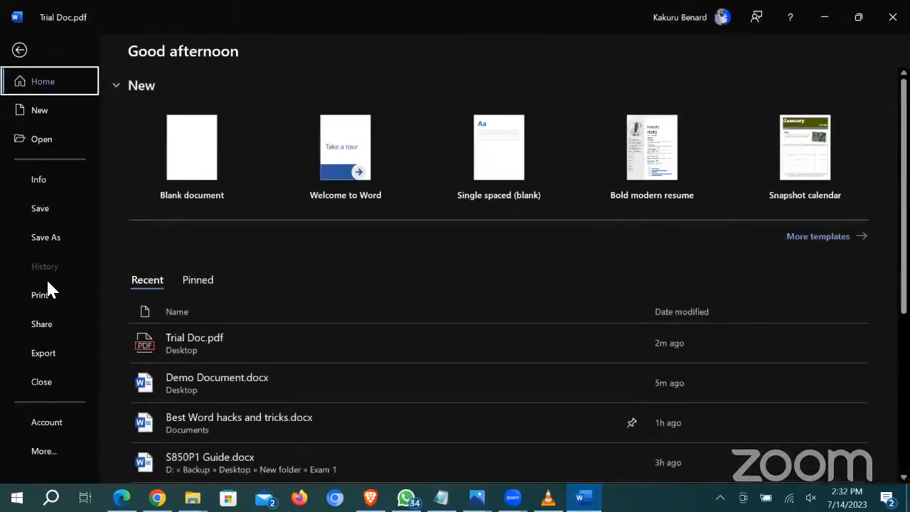
{"action": "left_click", "coordinate": [51, 421]}
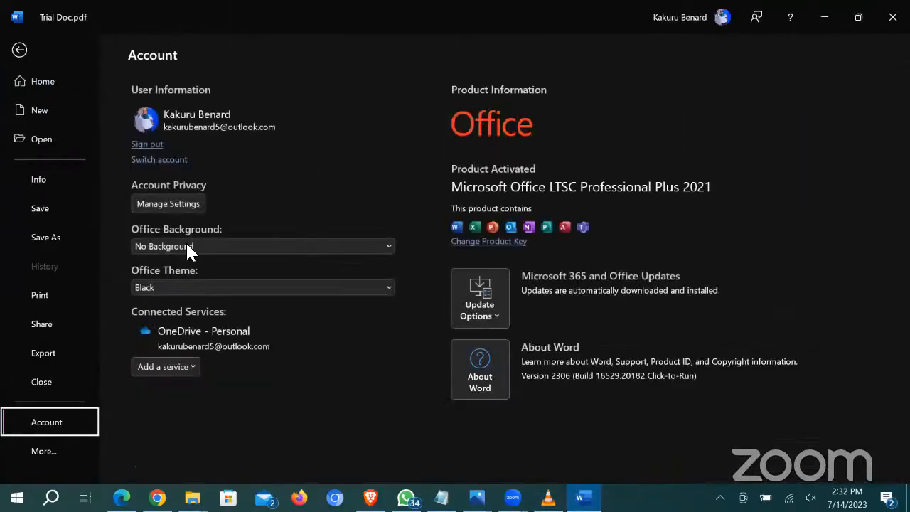
{"action": "left_click", "coordinate": [213, 286]}
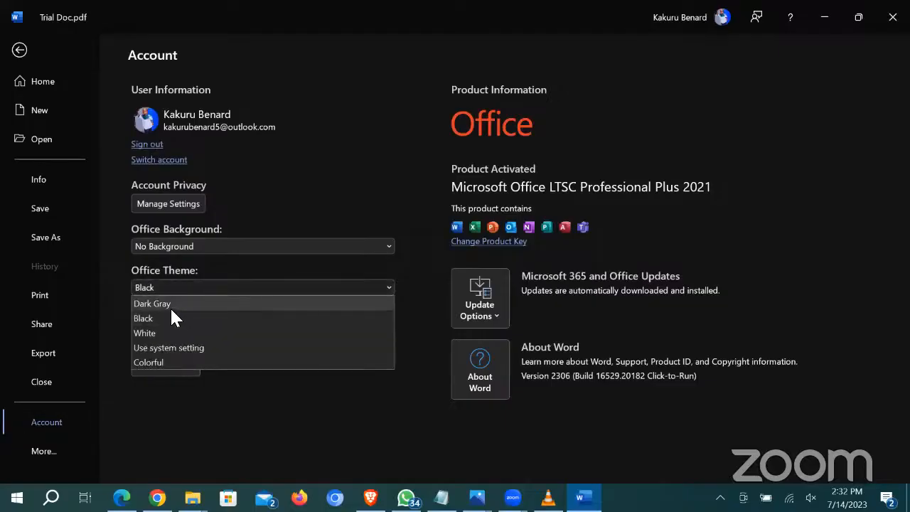
{"action": "left_click", "coordinate": [213, 360]}
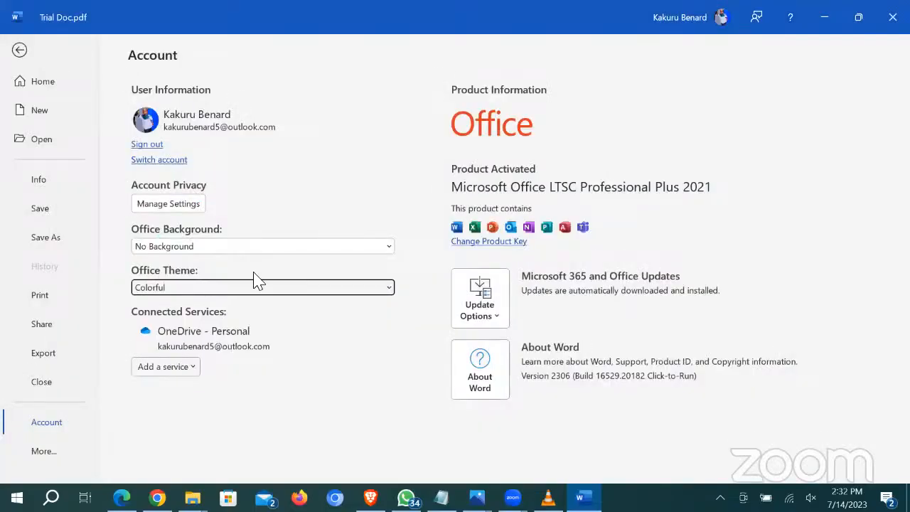
{"action": "left_click", "coordinate": [214, 287]}
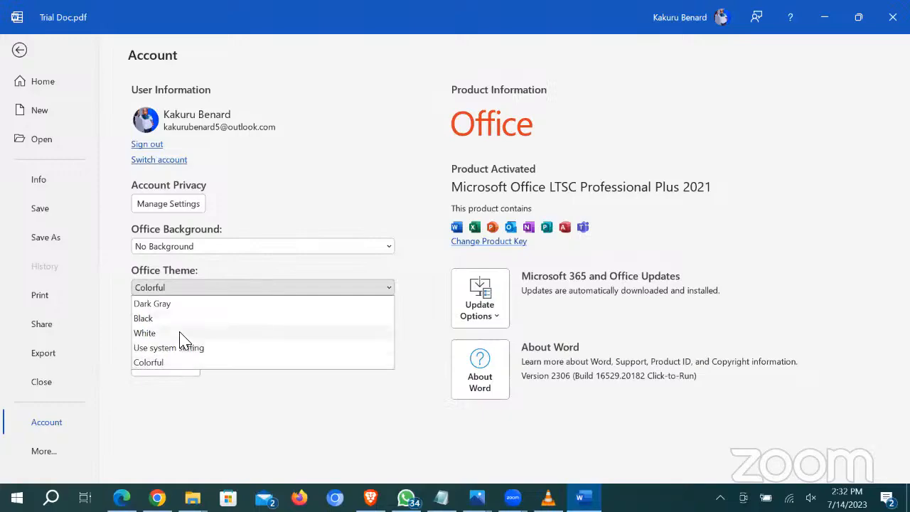
{"action": "left_click", "coordinate": [179, 333]}
{"action": "left_click", "coordinate": [17, 50]}
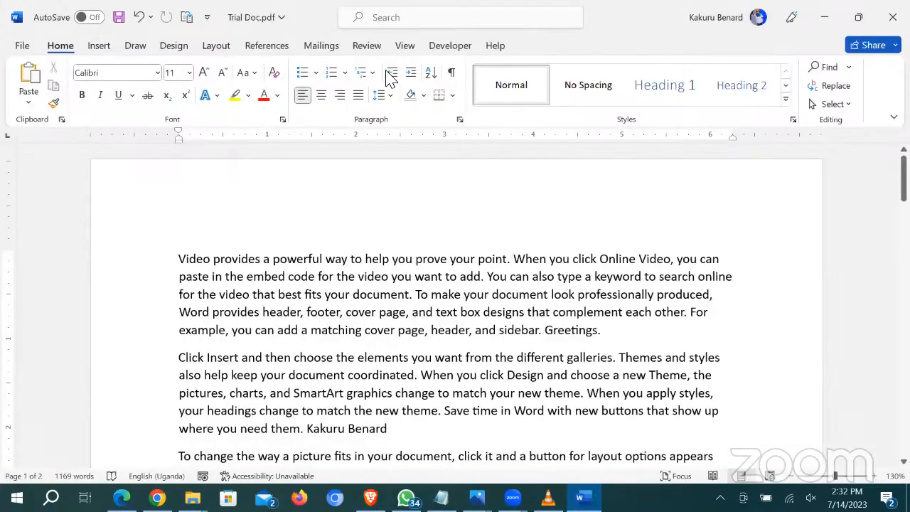
Step: Apply the Dark Gray Office theme and preview it on the document
{"action": "left_click", "coordinate": [22, 45]}
{"action": "left_click", "coordinate": [41, 422]}
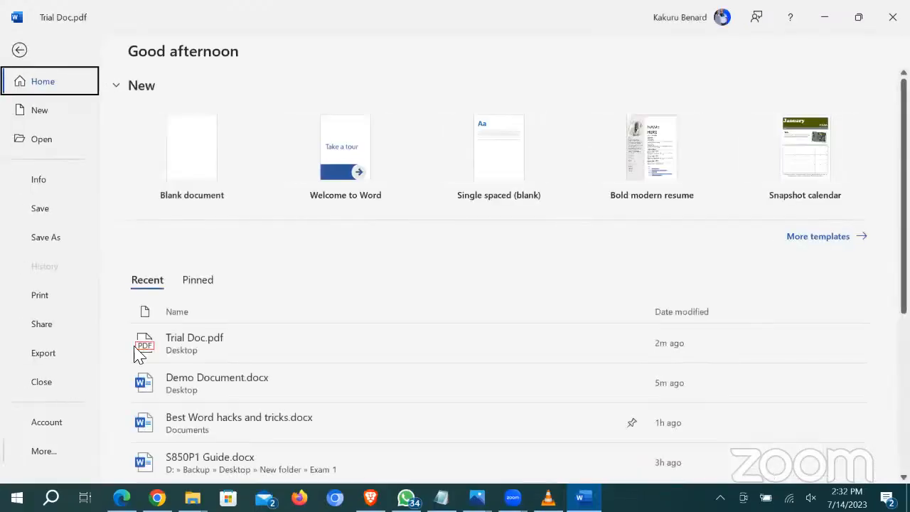
{"action": "left_click", "coordinate": [235, 291]}
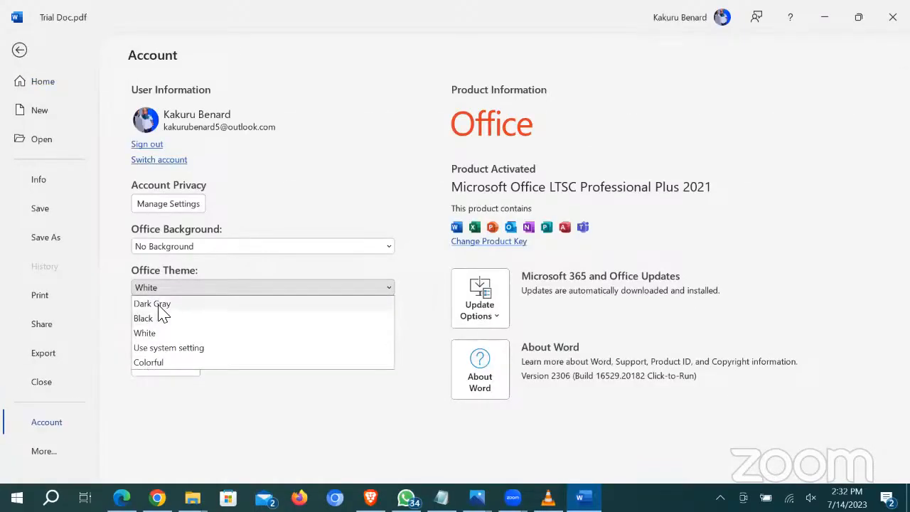
{"action": "left_click", "coordinate": [160, 307]}
{"action": "left_click", "coordinate": [18, 50]}
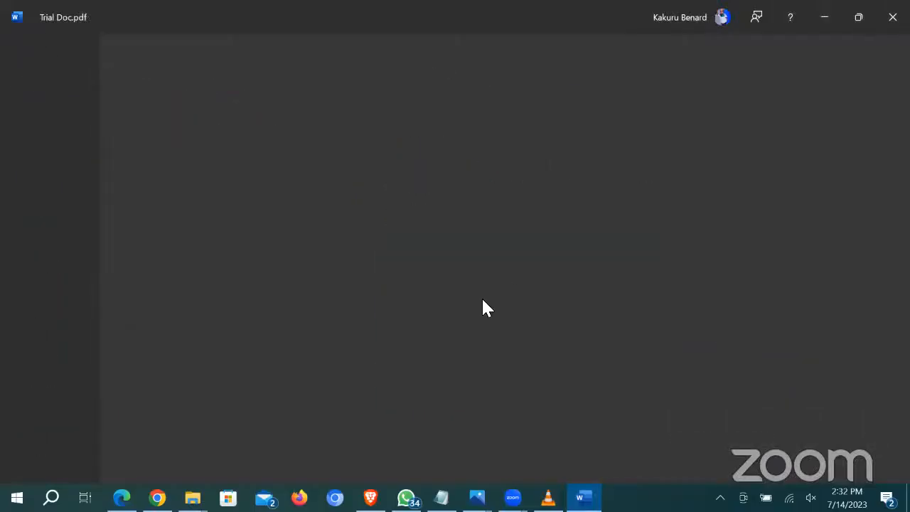
{"action": "scroll", "coordinate": [519, 263], "scroll_direction": "down", "scroll_amount": 3}
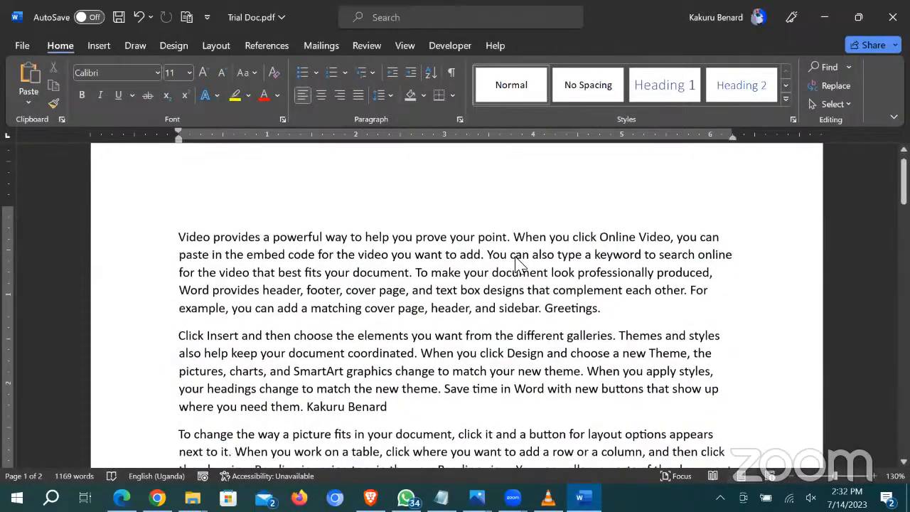
{"action": "scroll", "coordinate": [519, 263], "scroll_direction": "up", "scroll_amount": 3}
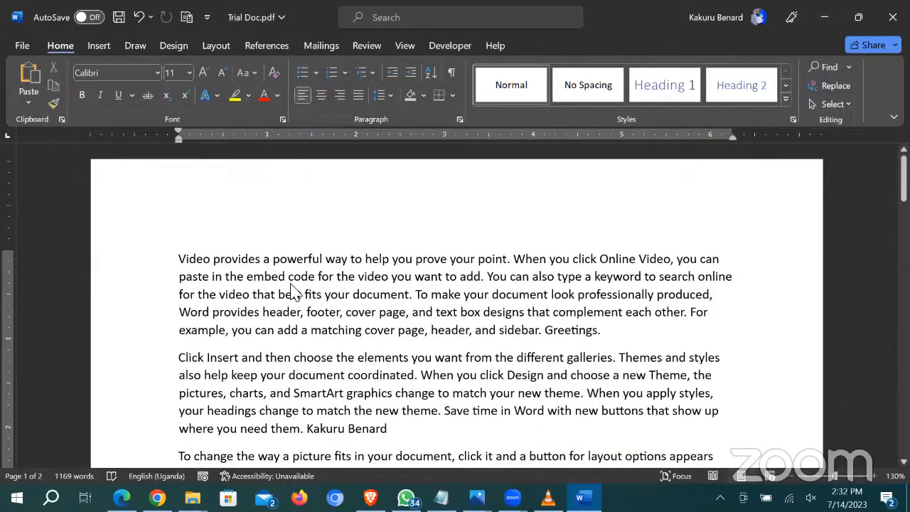
{"action": "left_click", "coordinate": [366, 261]}
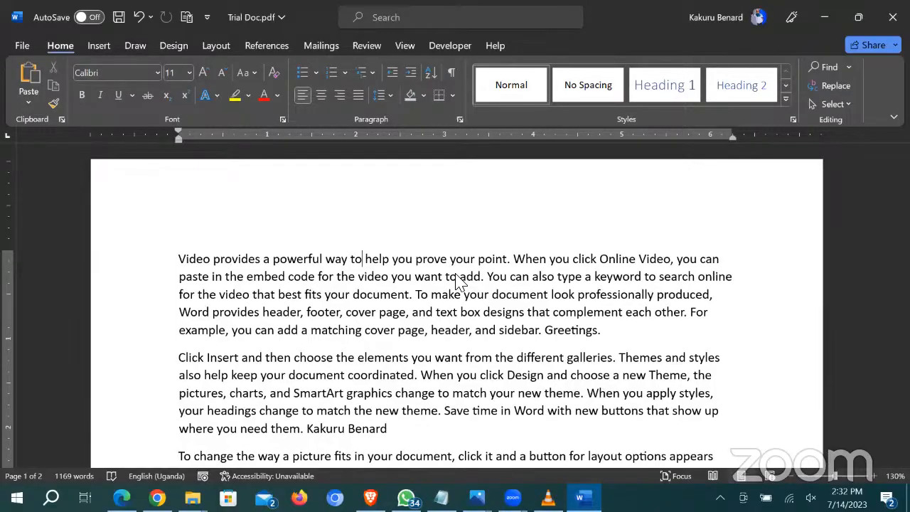
Step: Set the Office theme to Colorful and return to the document
{"action": "left_click", "coordinate": [20, 45]}
{"action": "left_click", "coordinate": [49, 421]}
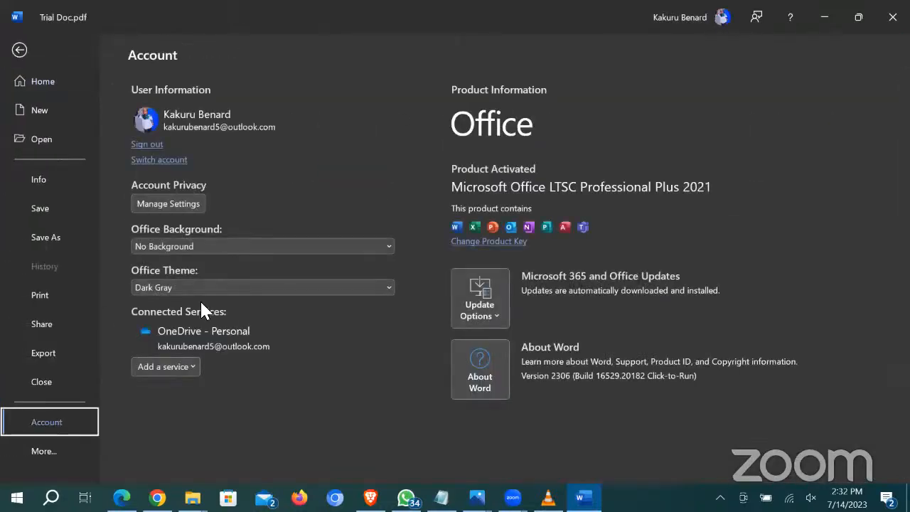
{"action": "left_click", "coordinate": [193, 287]}
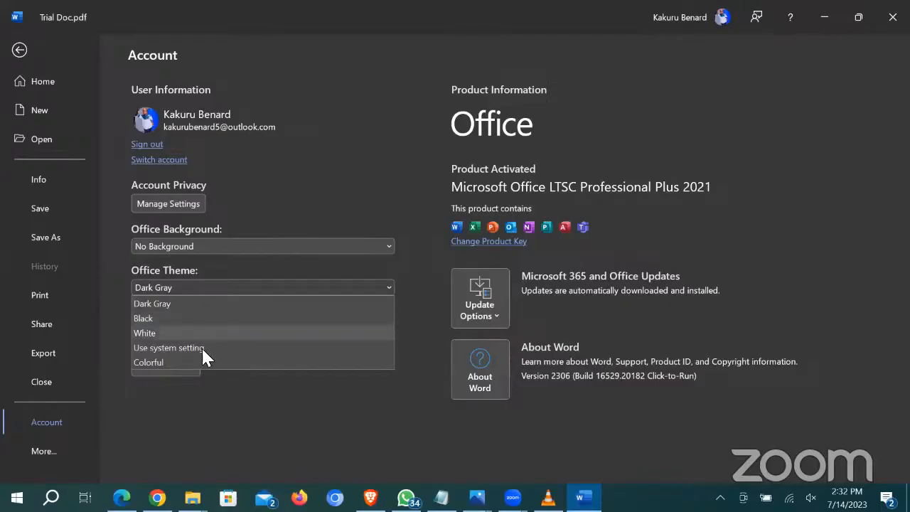
{"action": "left_click", "coordinate": [231, 361]}
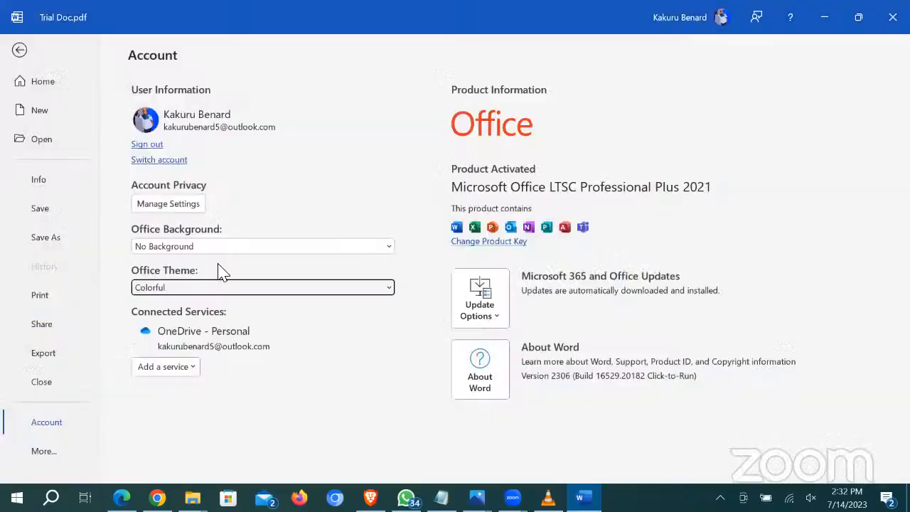
{"action": "left_click", "coordinate": [20, 50]}
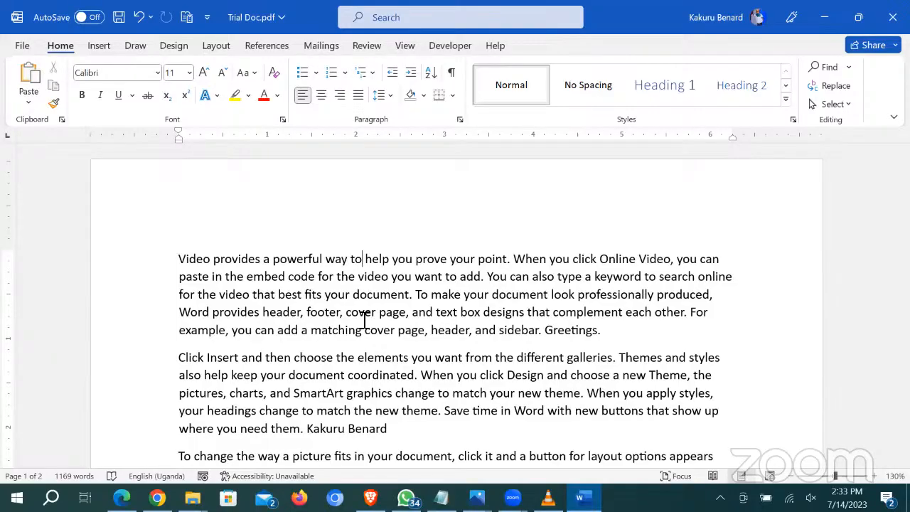
Step: Insert a centred 'Tips on word processing' line after 'sidebar.'
{"action": "scroll", "coordinate": [364, 320], "scroll_direction": "down", "scroll_amount": 10}
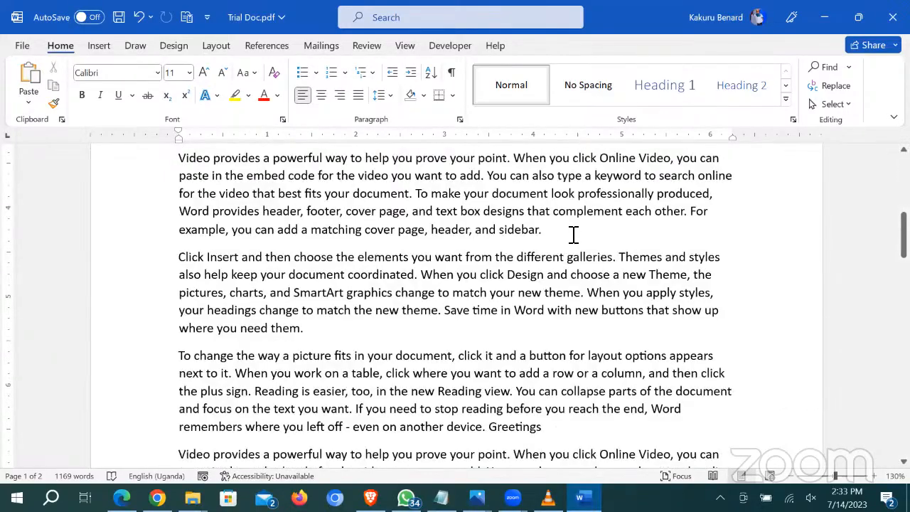
{"action": "left_click", "coordinate": [573, 235]}
{"action": "key", "text": "Return"}
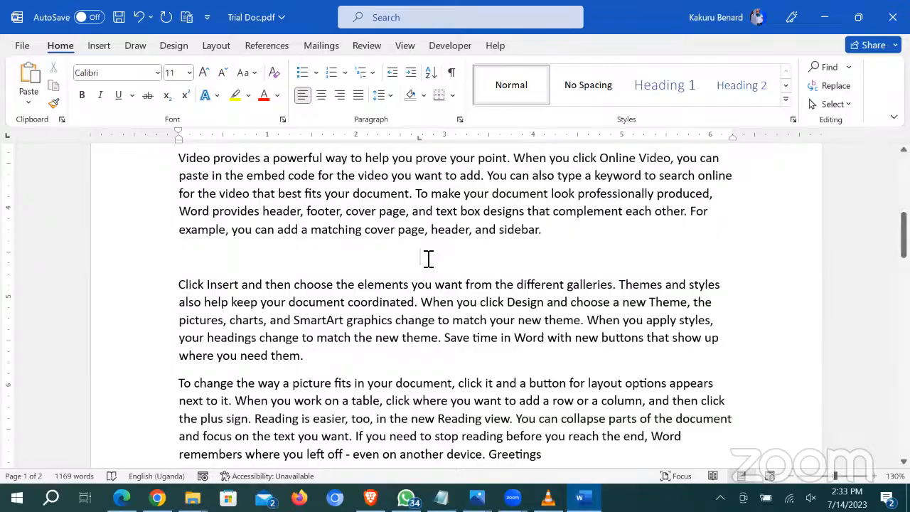
{"action": "type", "text": "Tips"}
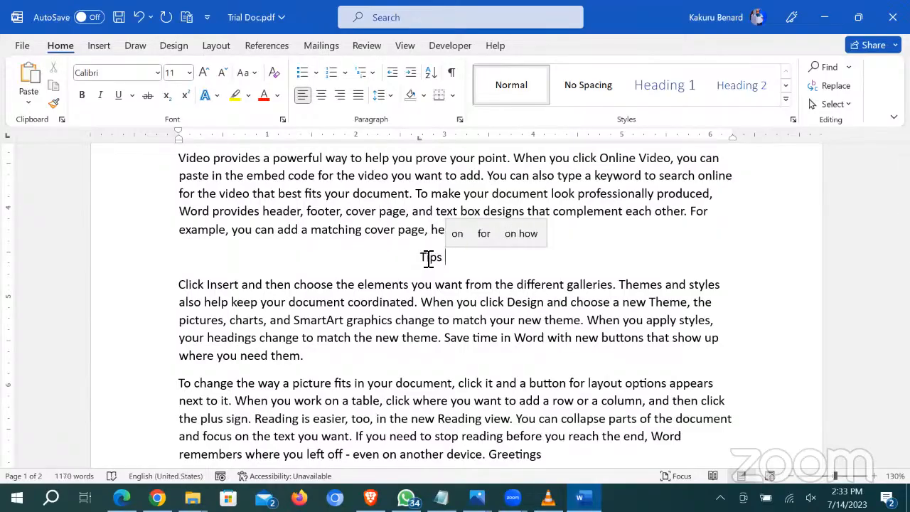
{"action": "type", "text": " on wor"}
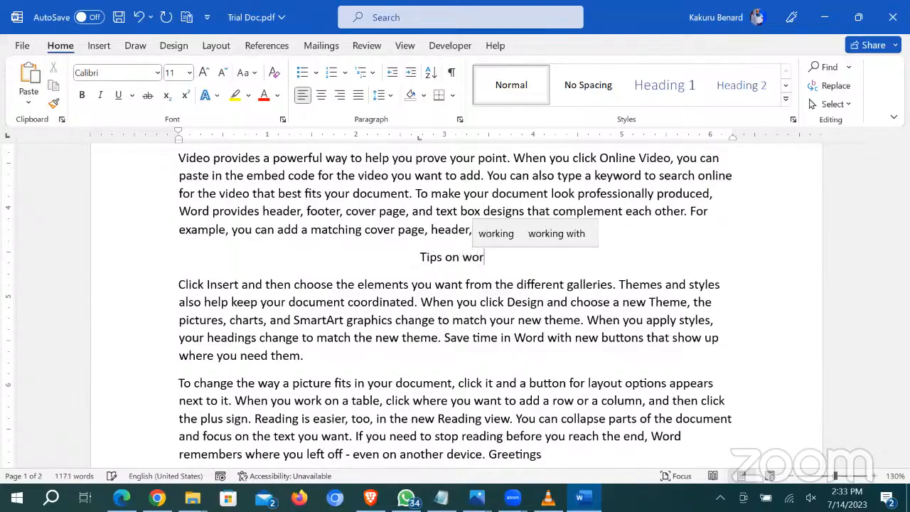
{"action": "type", "text": "d proc"}
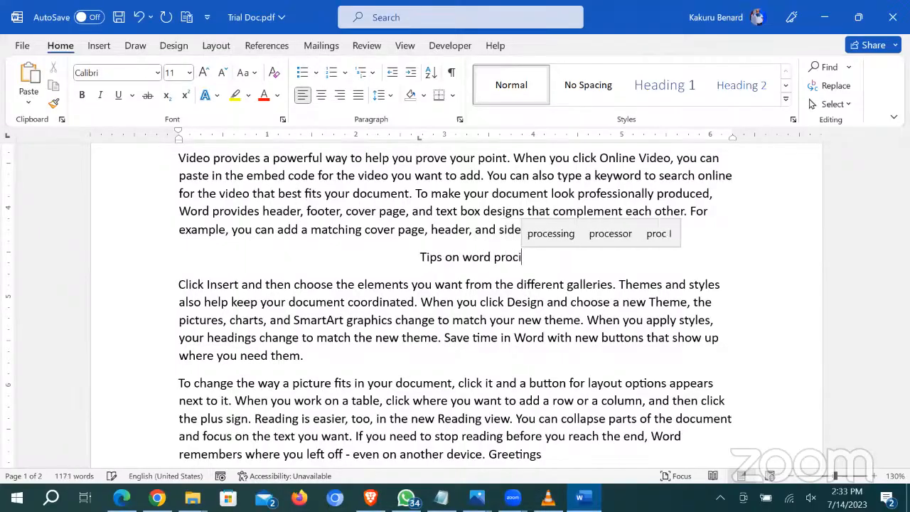
{"action": "type", "text": "essing"}
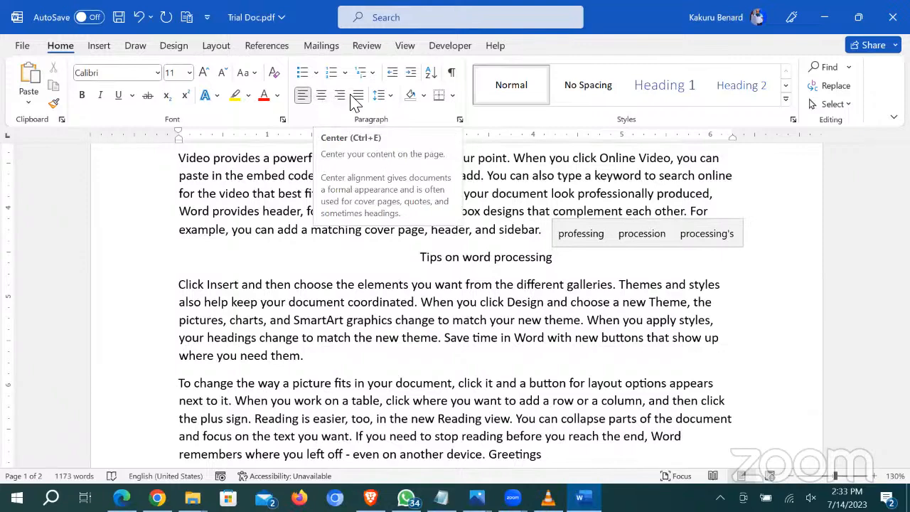
{"action": "left_click", "coordinate": [491, 256]}
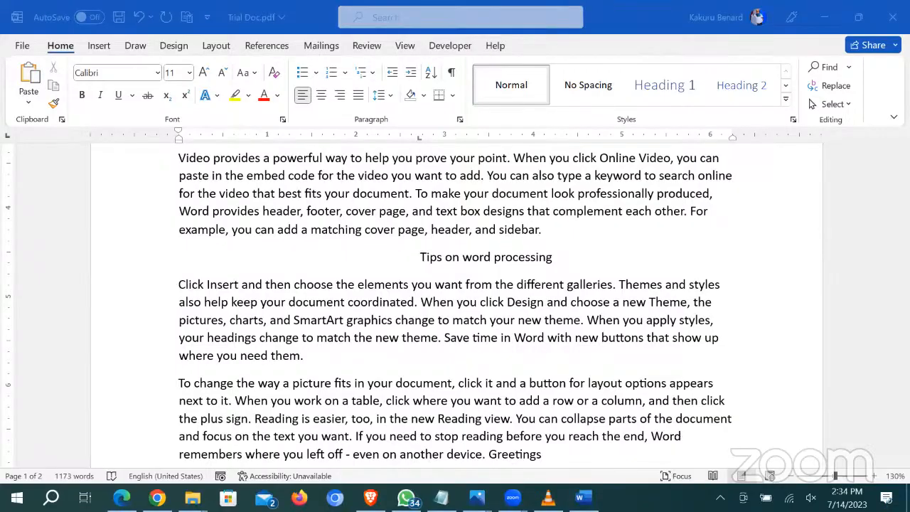
{"action": "left_click_drag", "start_coordinate": [337, 7], "coordinate": [590, 35]}
{"action": "left_click", "coordinate": [382, 18]}
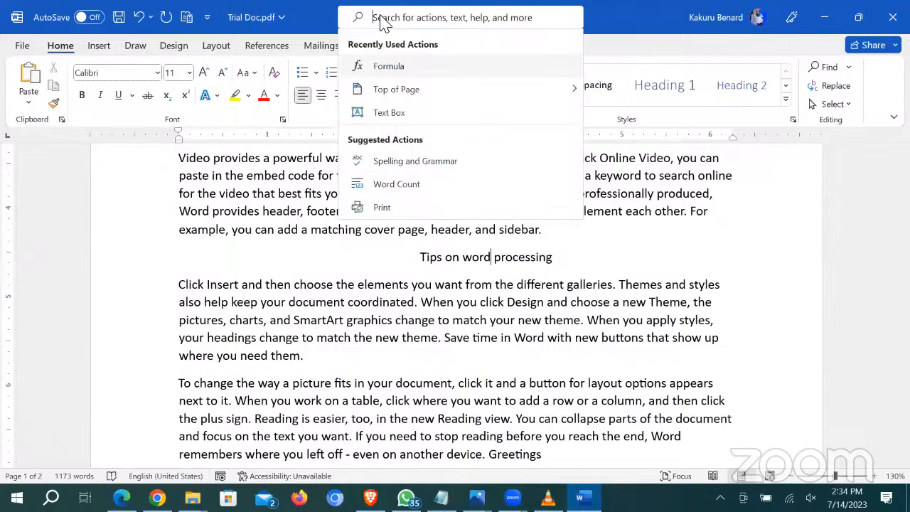
{"action": "type", "text": "tab"}
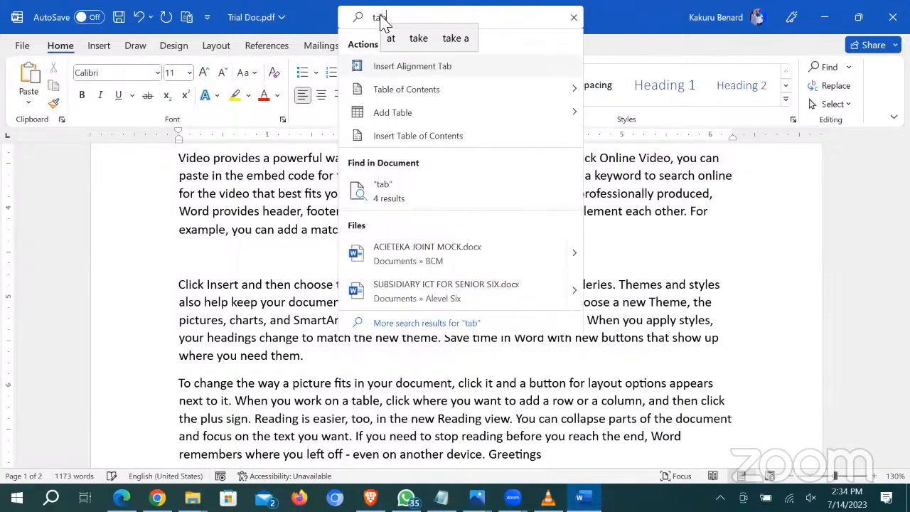
{"action": "type", "text": "le"}
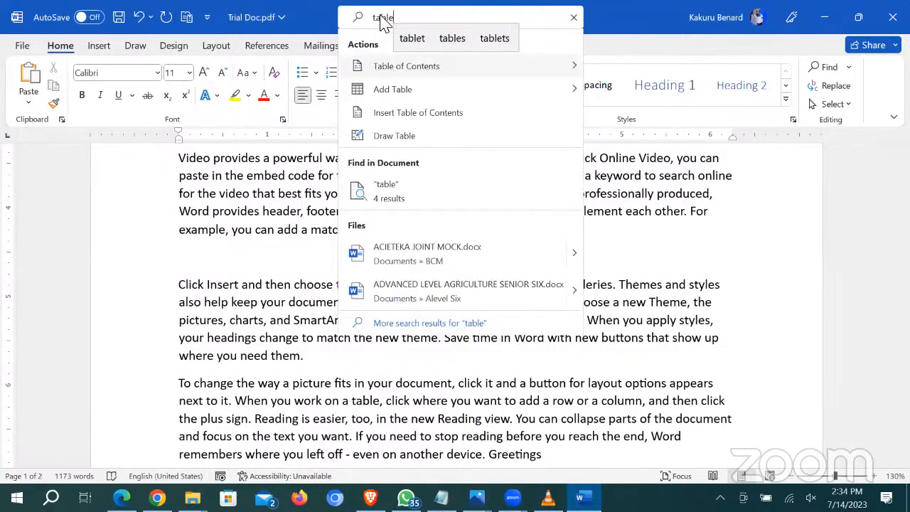
{"action": "mouse_move", "coordinate": [398, 96]}
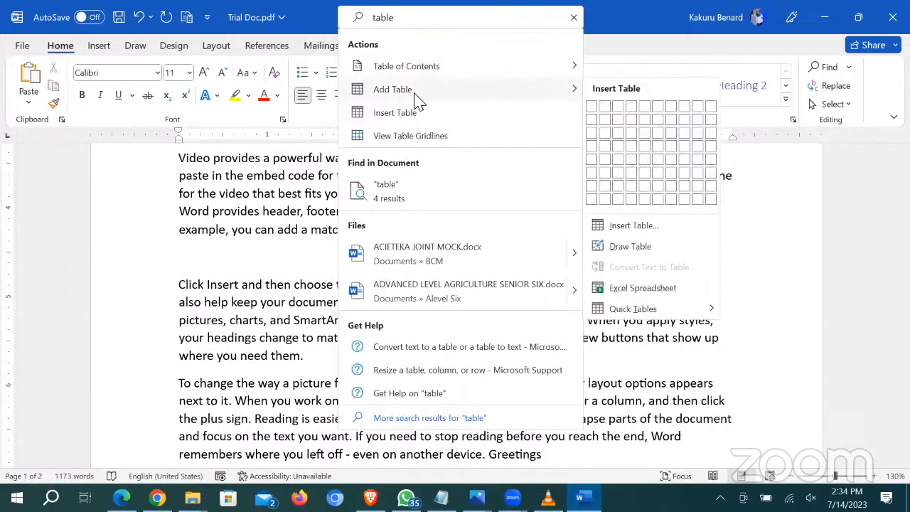
{"action": "left_click", "coordinate": [672, 163]}
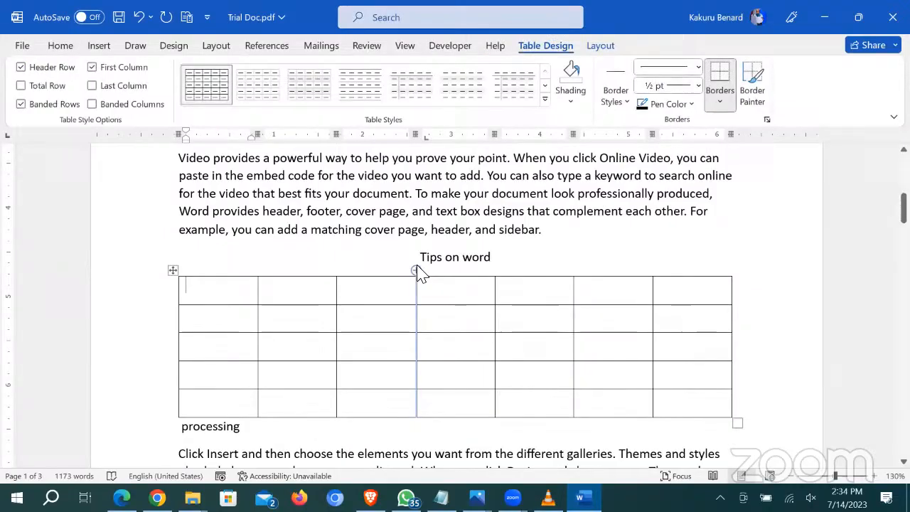
{"action": "key", "text": "ctrl+z"}
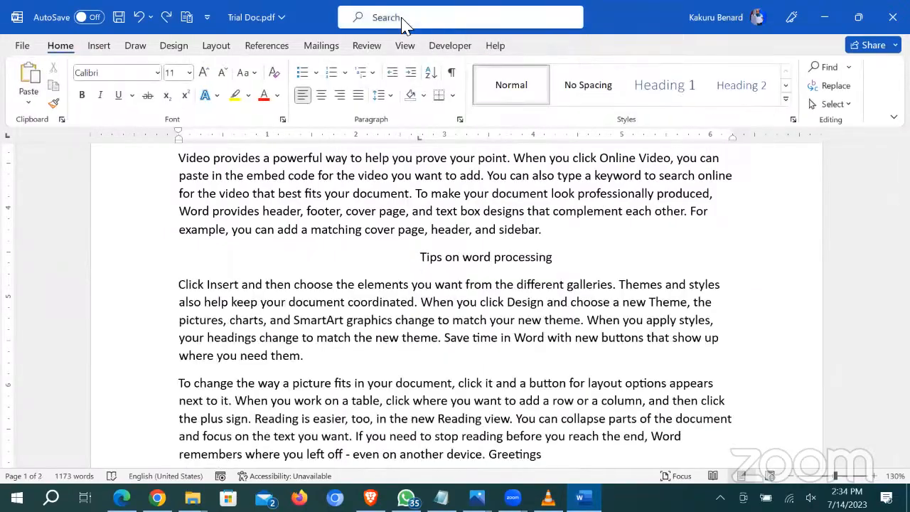
{"action": "left_click", "coordinate": [403, 23]}
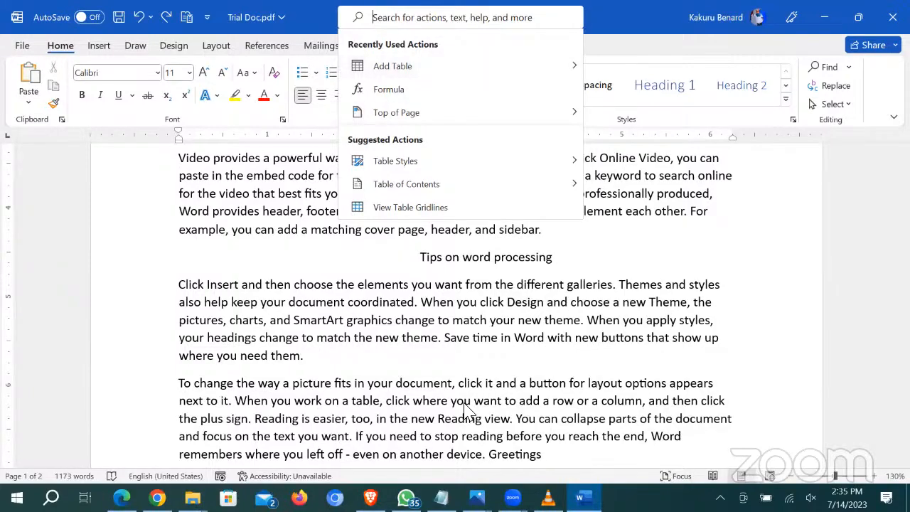
{"action": "left_click", "coordinate": [435, 332]}
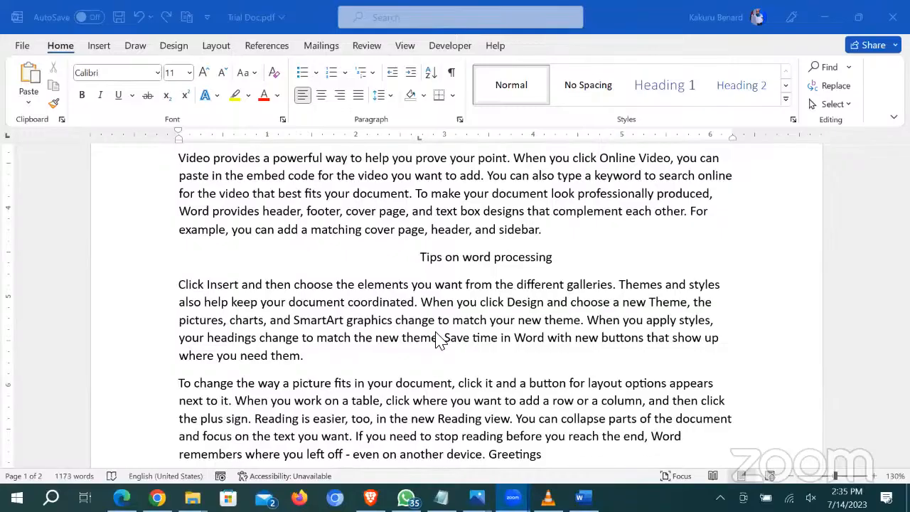
{"action": "left_click", "coordinate": [402, 22]}
{"action": "type", "text": "tex"}
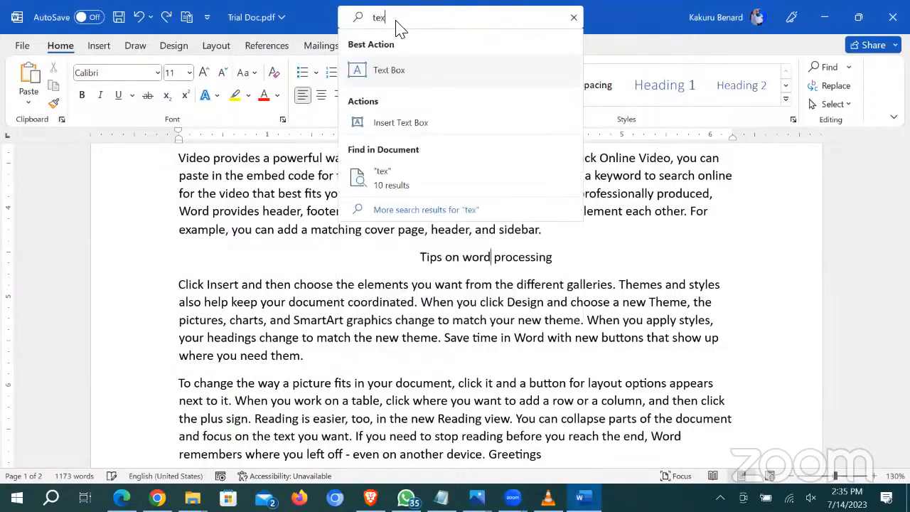
{"action": "type", "text": "t"}
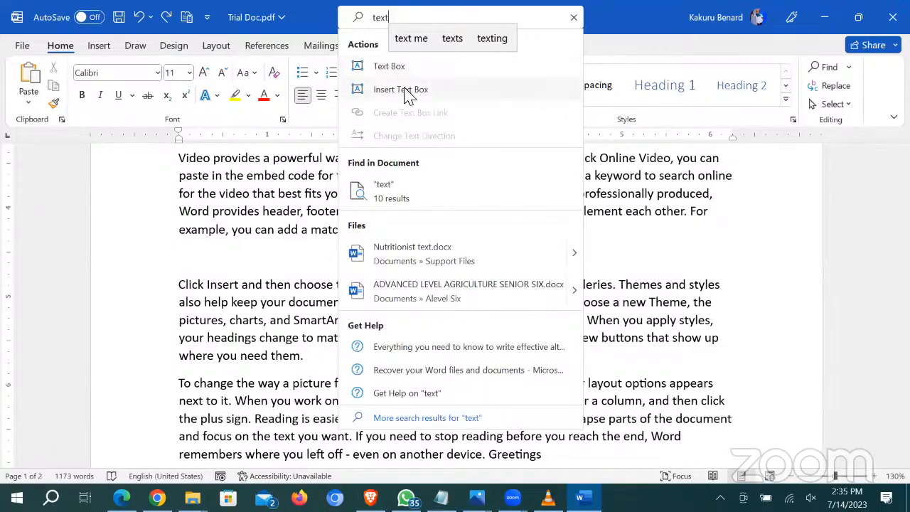
{"action": "left_click", "coordinate": [406, 93]}
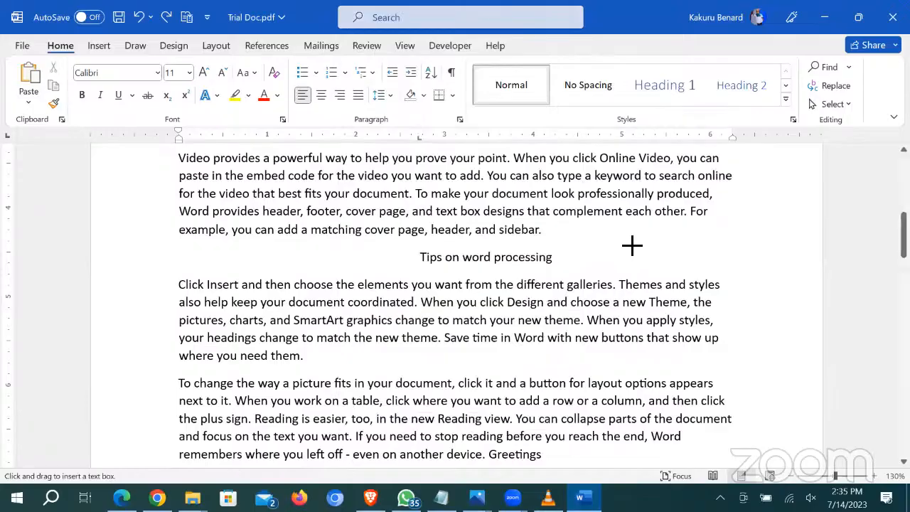
{"action": "left_click_drag", "start_coordinate": [578, 229], "coordinate": [718, 263]}
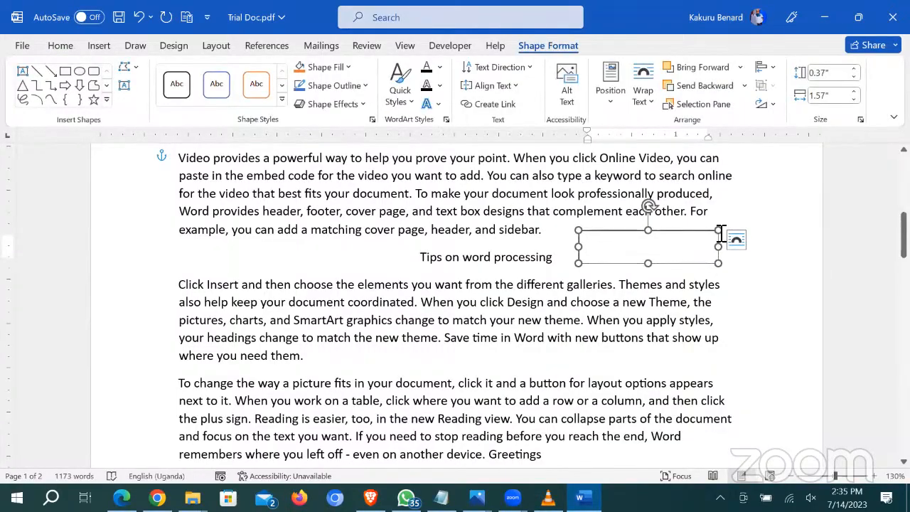
{"action": "key", "text": "ctrl+z"}
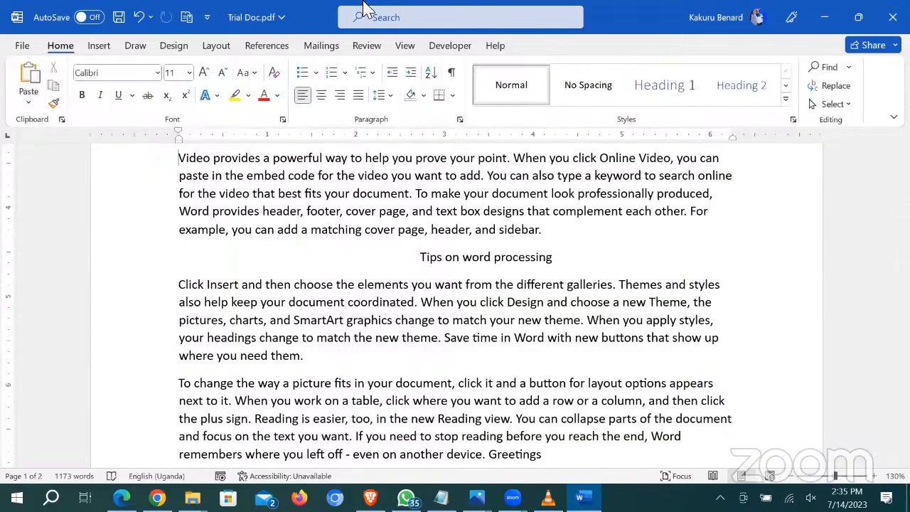
{"action": "left_click", "coordinate": [395, 19]}
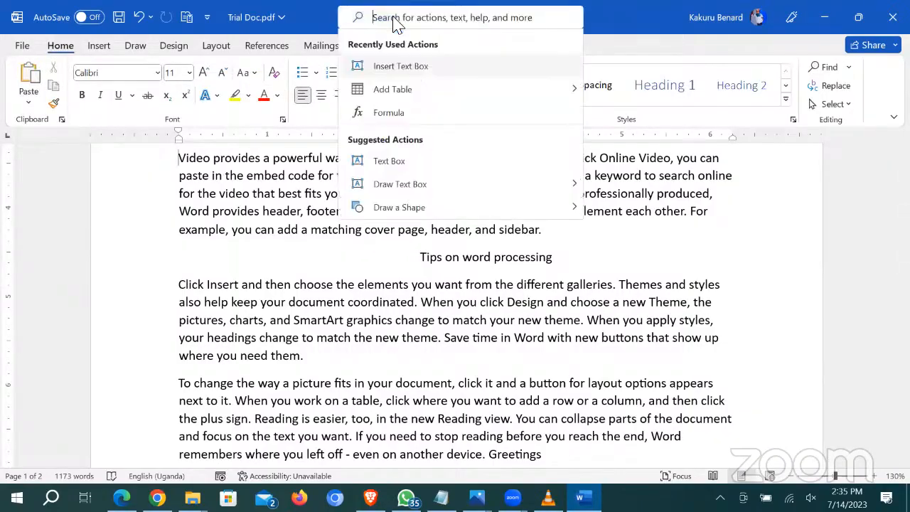
{"action": "left_click", "coordinate": [284, 273]}
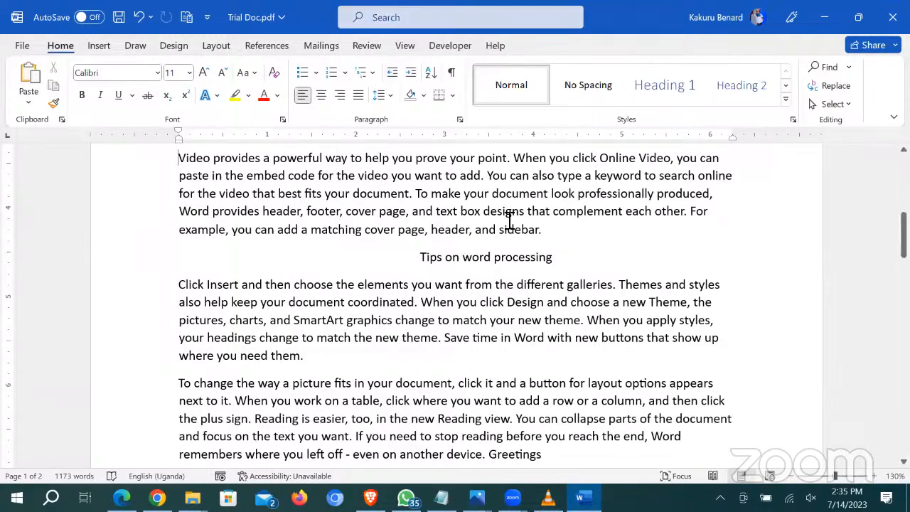
{"action": "left_click", "coordinate": [375, 16]}
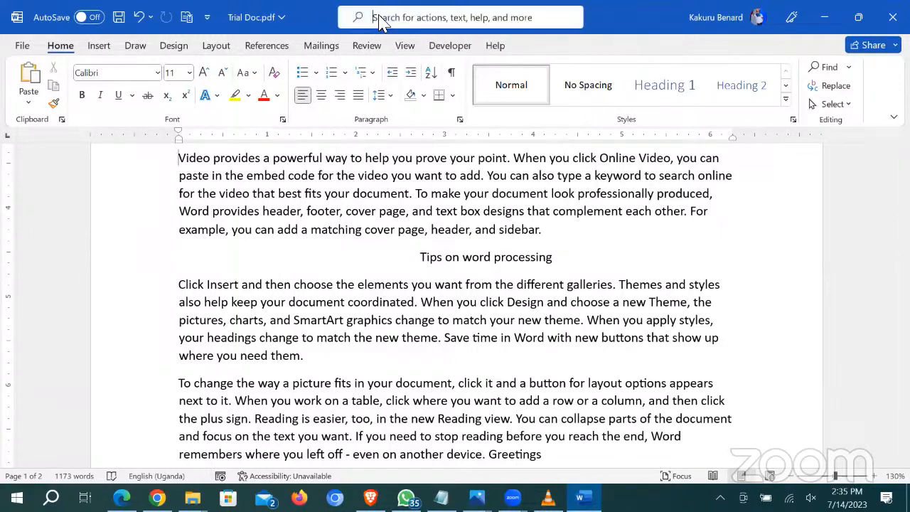
{"action": "type", "text": "table of"}
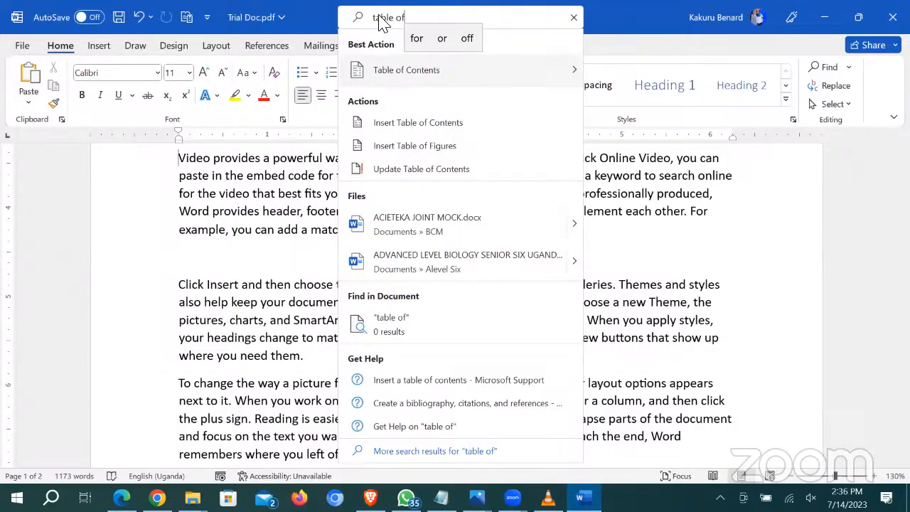
{"action": "key", "text": "BackSpace"}
{"action": "key", "text": "BackSpace"}
{"action": "key", "text": "BackSpace"}
{"action": "key", "text": "BackSpace"}
{"action": "key", "text": "BackSpace"}
{"action": "key", "text": "BackSpace"}
{"action": "key", "text": "BackSpace"}
{"action": "key", "text": "BackSpace"}
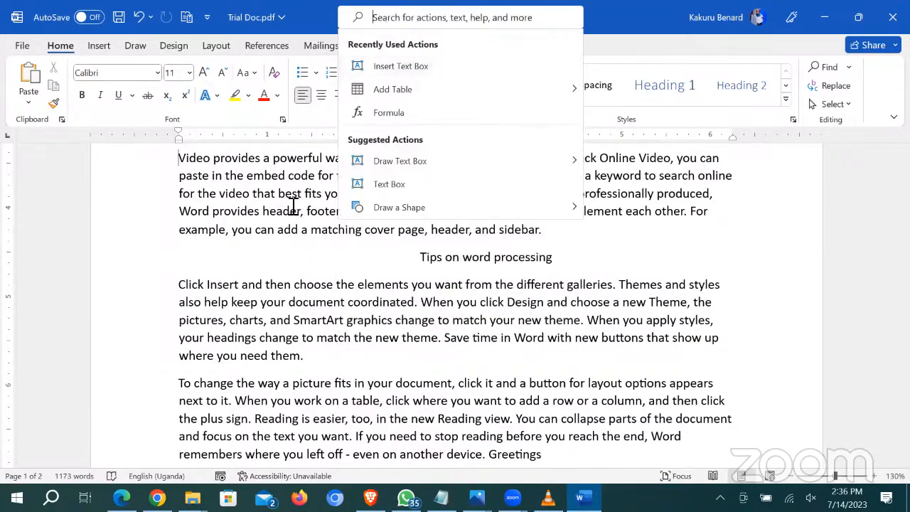
{"action": "key", "text": "Escape"}
{"action": "left_click", "coordinate": [135, 45]}
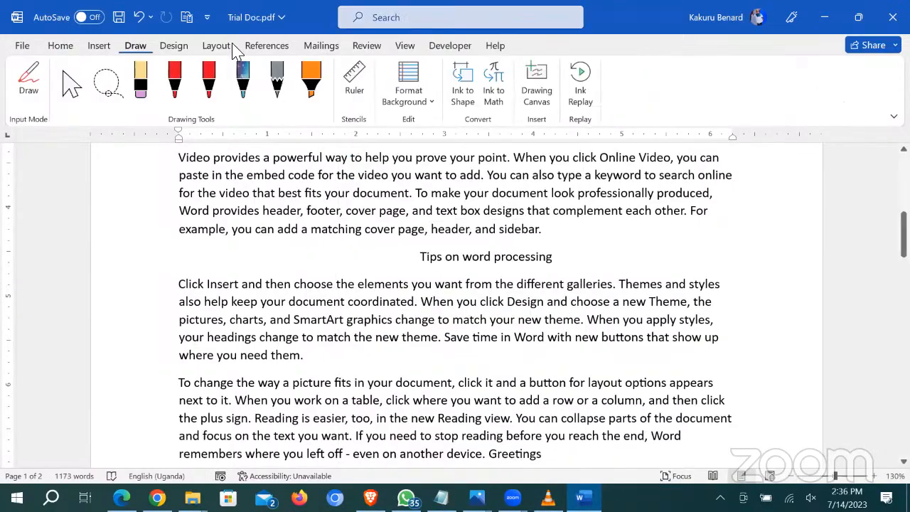
{"action": "left_click", "coordinate": [288, 46]}
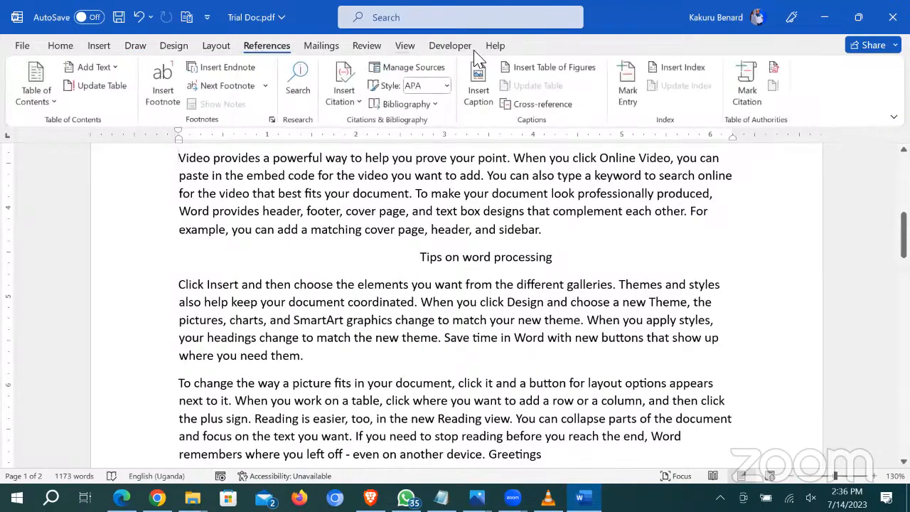
{"action": "left_click", "coordinate": [405, 47]}
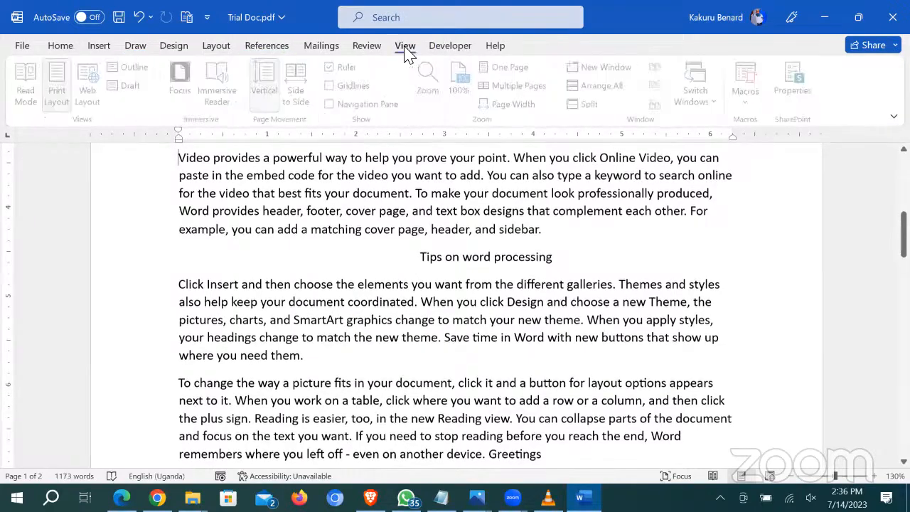
{"action": "left_click", "coordinate": [267, 46]}
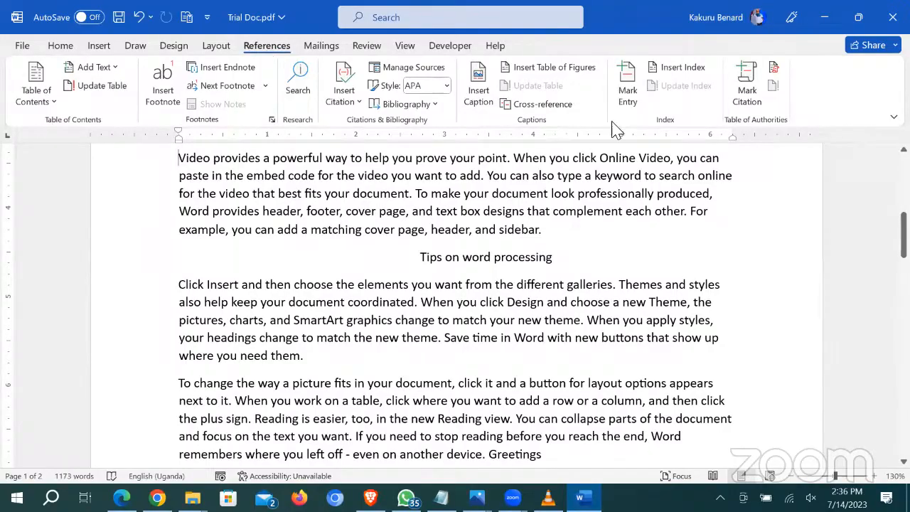
{"action": "left_click", "coordinate": [396, 18]}
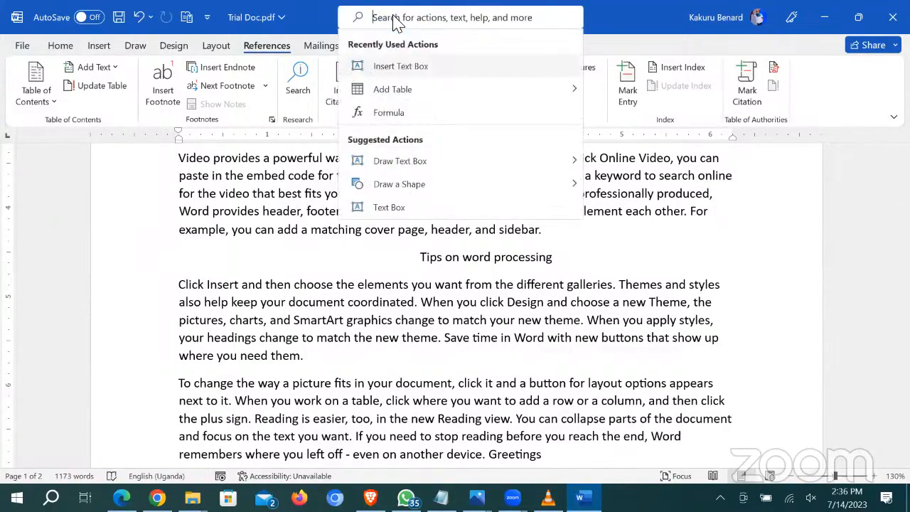
{"action": "type", "text": "footnot"}
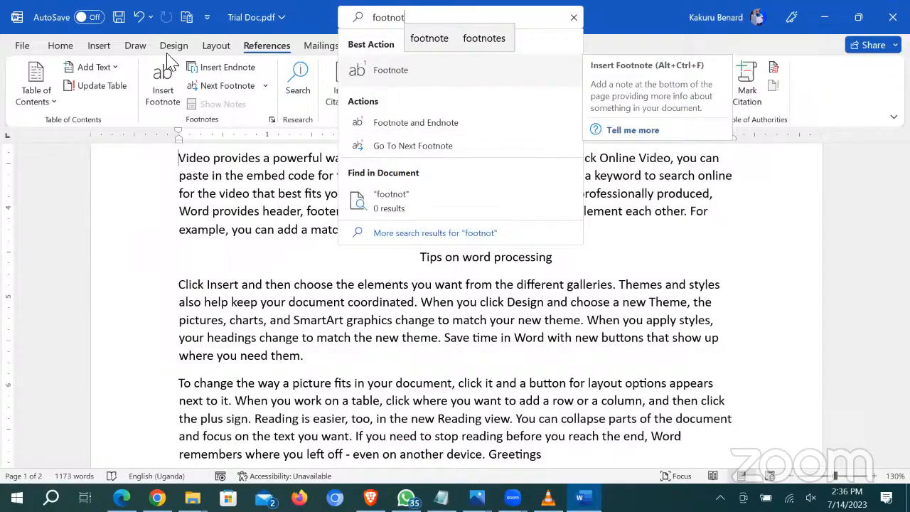
{"action": "left_click", "coordinate": [56, 47]}
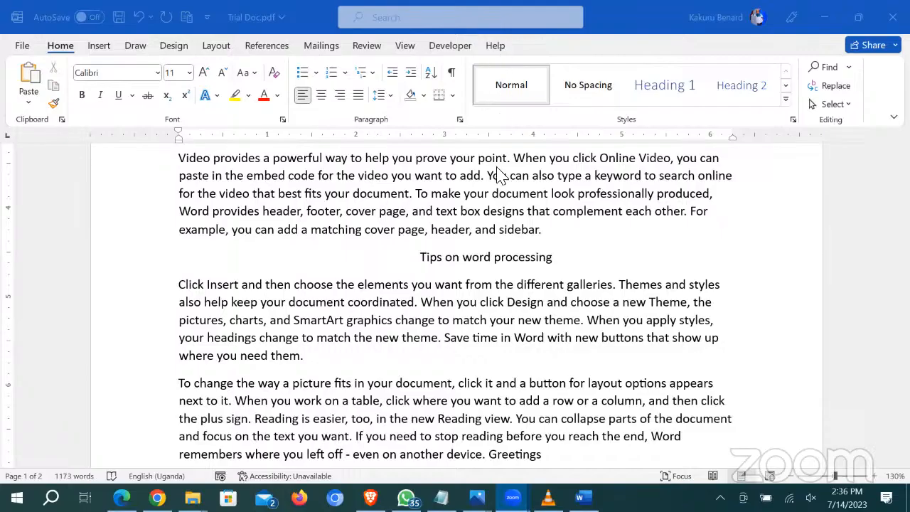
Step: Below 'where you need them.', type ---, ___ and === to create thin, thick and double borders
{"action": "left_click", "coordinate": [431, 275]}
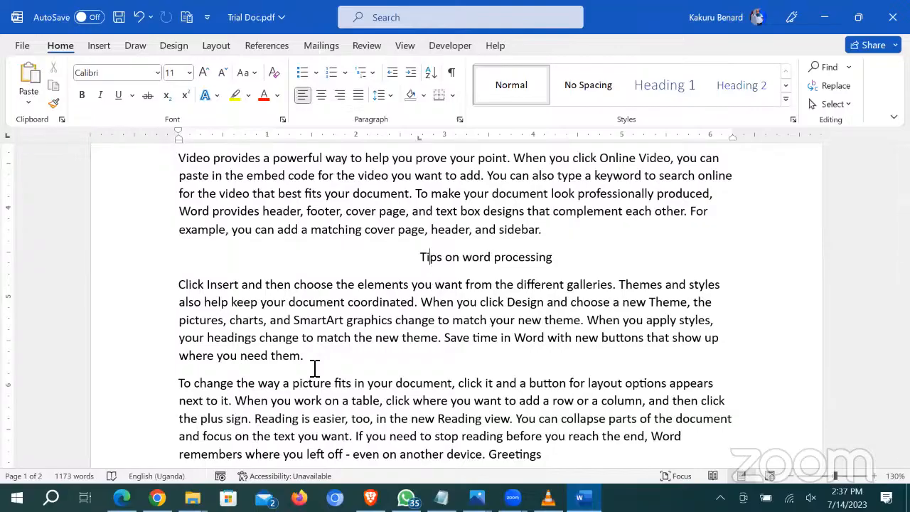
{"action": "left_click", "coordinate": [331, 357]}
{"action": "key", "text": "Return"}
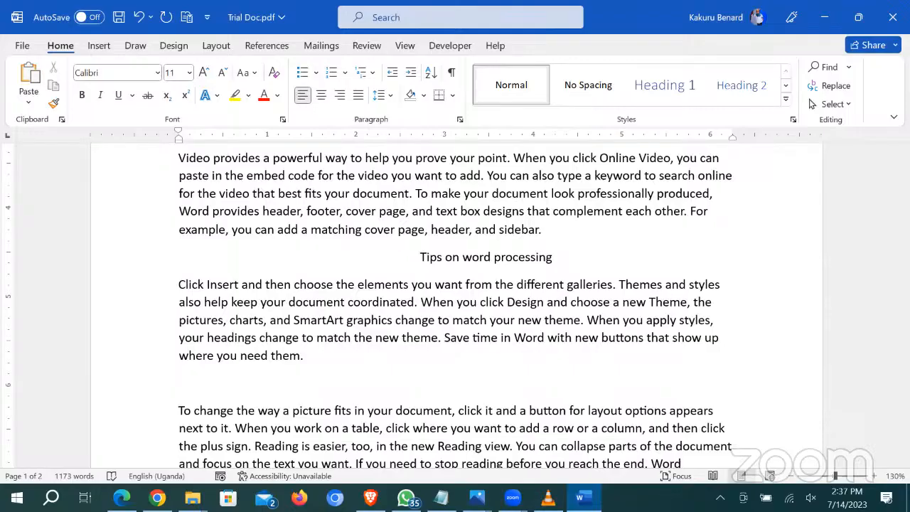
{"action": "type", "text": "---"}
{"action": "key", "text": "Return"}
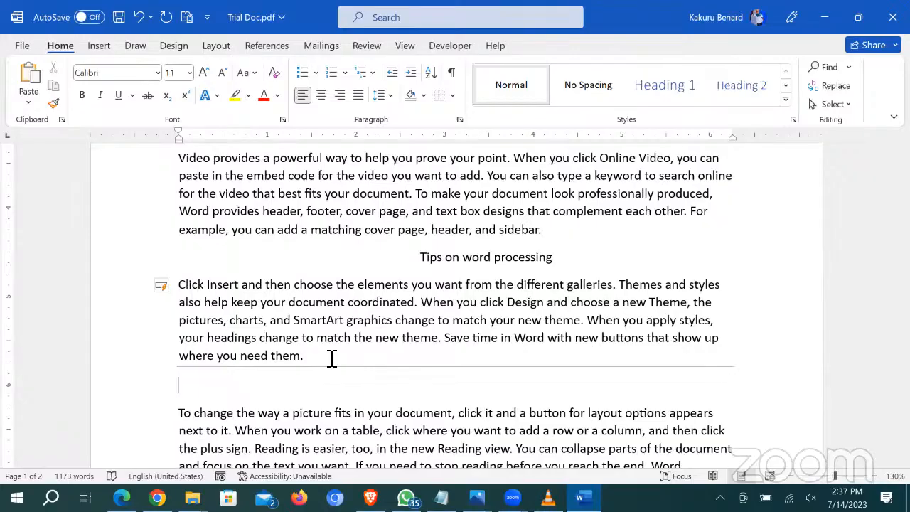
{"action": "type", "text": "___"}
{"action": "key", "text": "Return"}
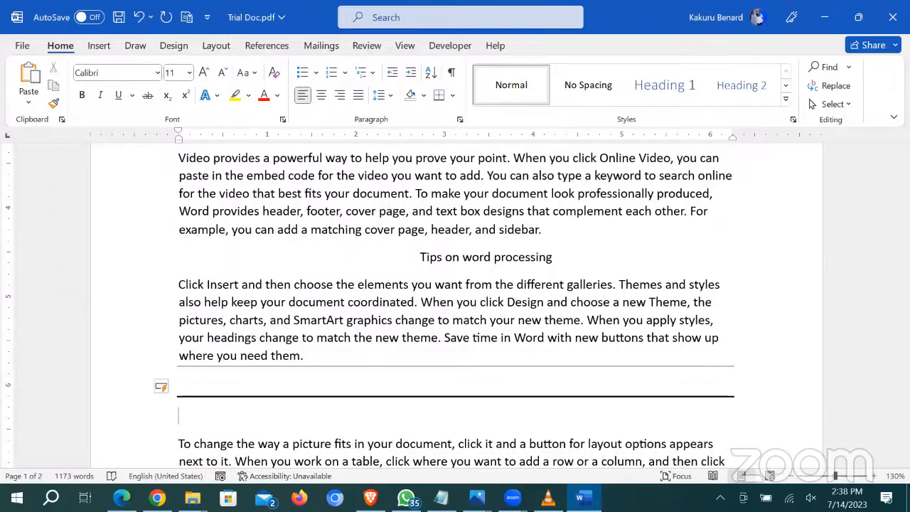
{"action": "type", "text": "==="}
{"action": "key", "text": "Return"}
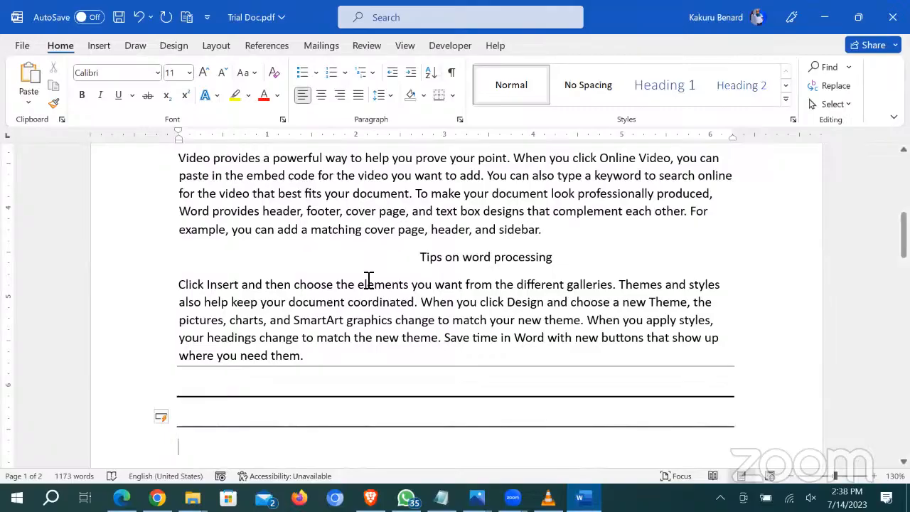
Step: Under 'Greetings', type ### and *** to create triple-line and dotted borders
{"action": "scroll", "coordinate": [451, 310], "scroll_direction": "down", "scroll_amount": 4}
{"action": "scroll", "coordinate": [451, 309], "scroll_direction": "down", "scroll_amount": 4}
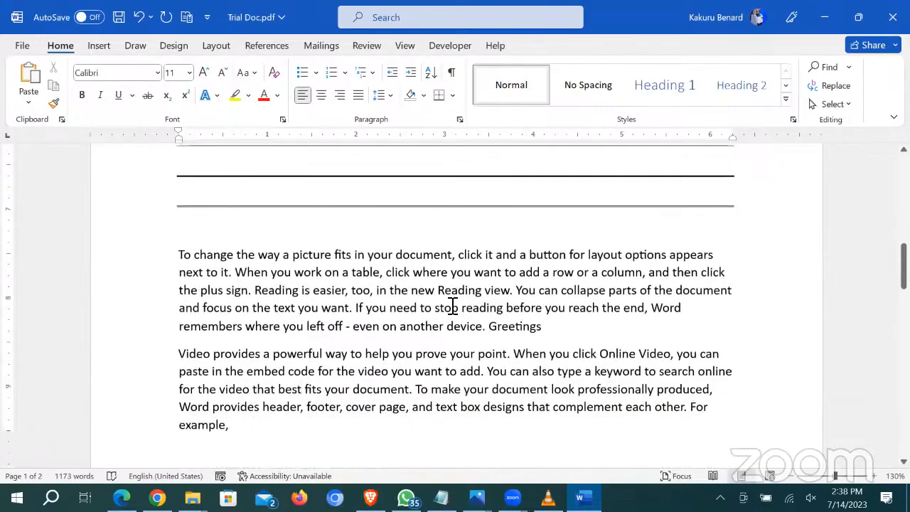
{"action": "left_click", "coordinate": [568, 241]}
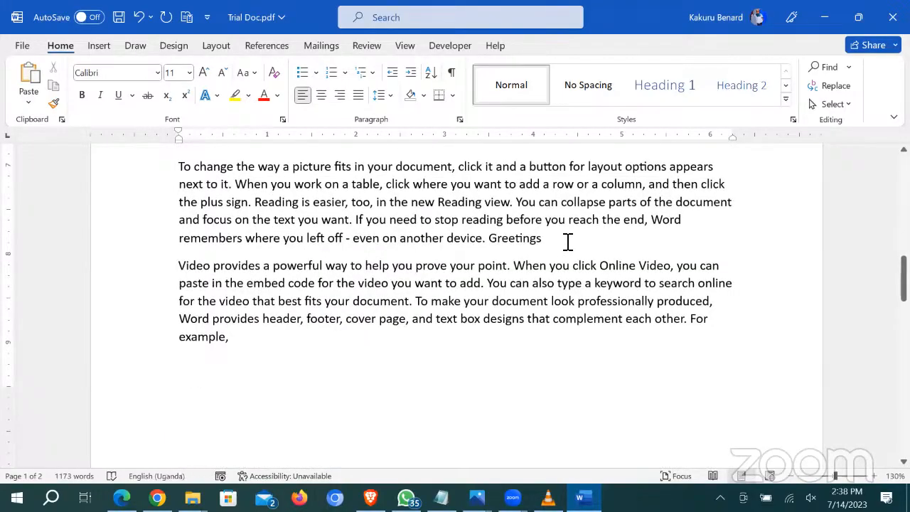
{"action": "key", "text": "Return"}
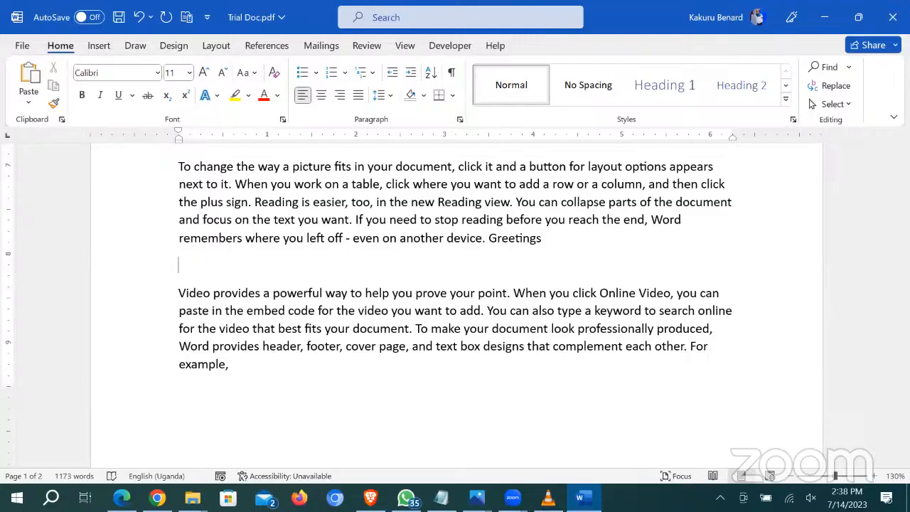
{"action": "type", "text": "###"}
{"action": "key", "text": "Return"}
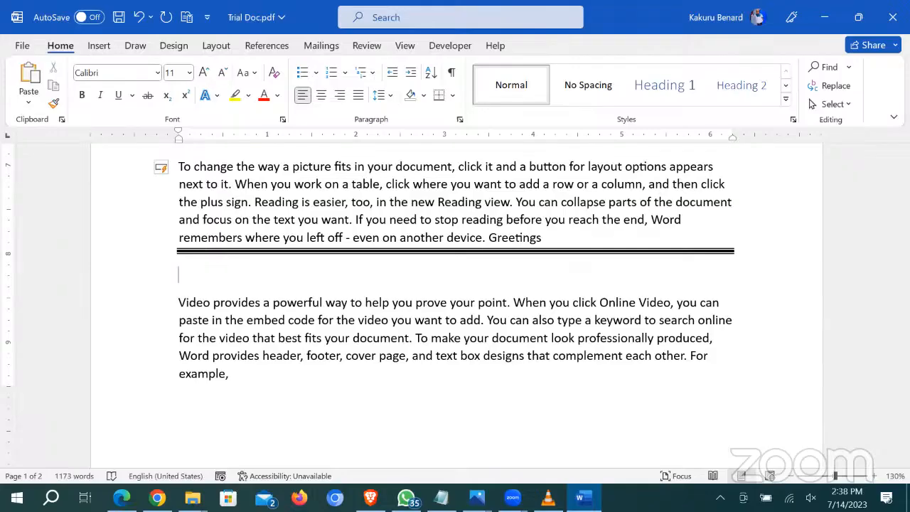
{"action": "type", "text": "***"}
{"action": "key", "text": "Return"}
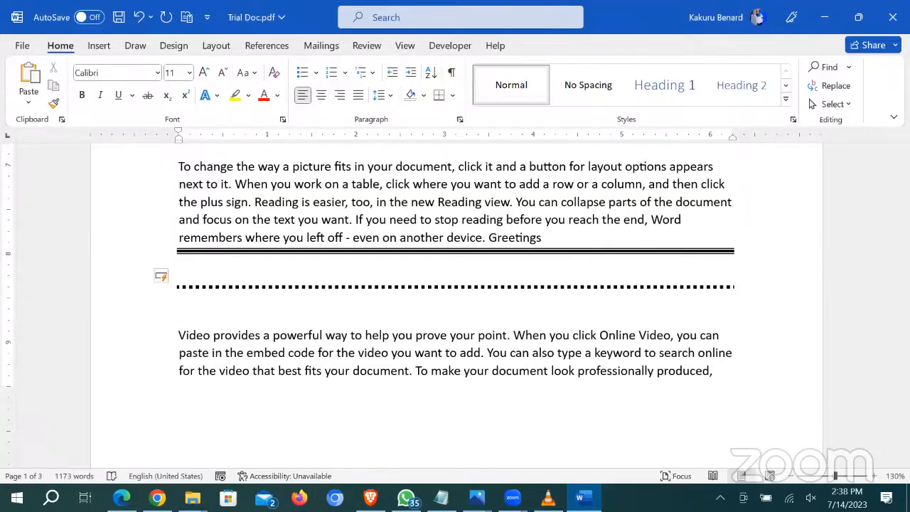
Step: Add a blank line after the 'Click Insert' paragraph
{"action": "scroll", "coordinate": [572, 248], "scroll_direction": "up", "scroll_amount": 12}
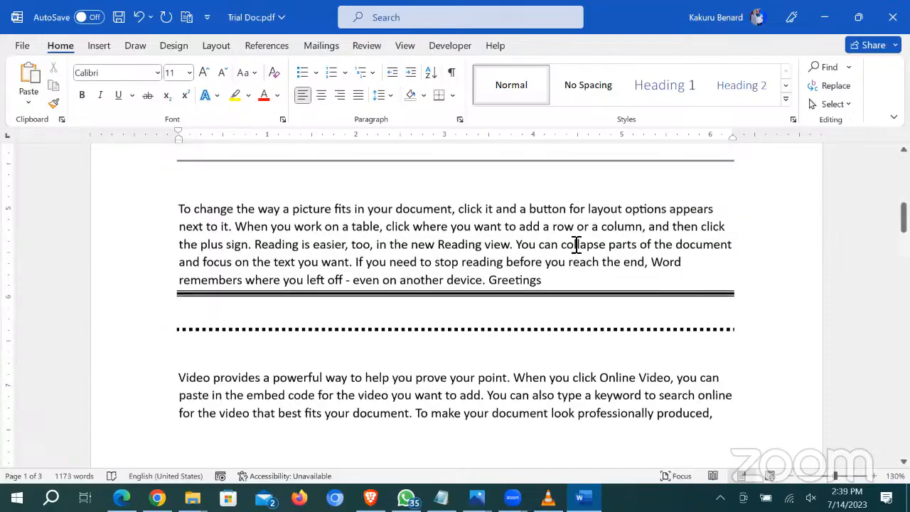
{"action": "scroll", "coordinate": [427, 299], "scroll_direction": "up", "scroll_amount": 2}
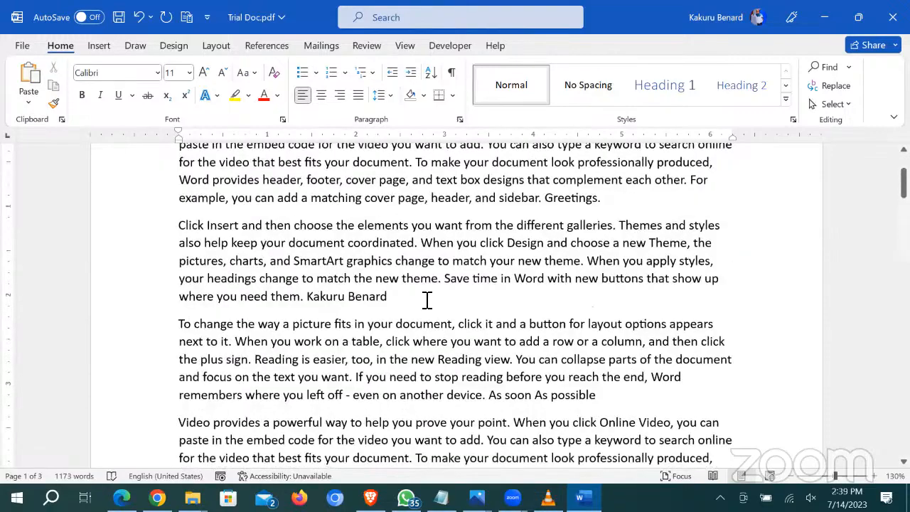
{"action": "left_click", "coordinate": [427, 300]}
{"action": "key", "text": "Return"}
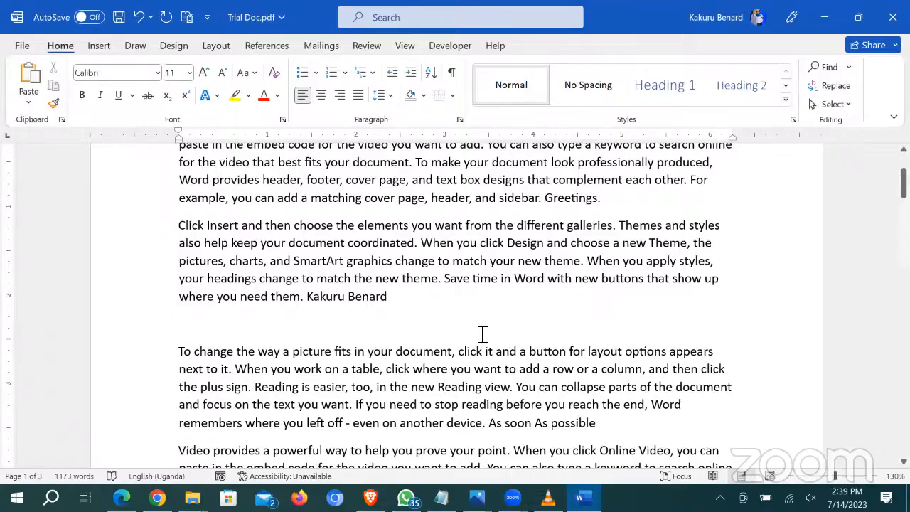
Step: Launch the On-Screen Keyboard from Windows search, then close it
{"action": "left_click", "coordinate": [50, 497]}
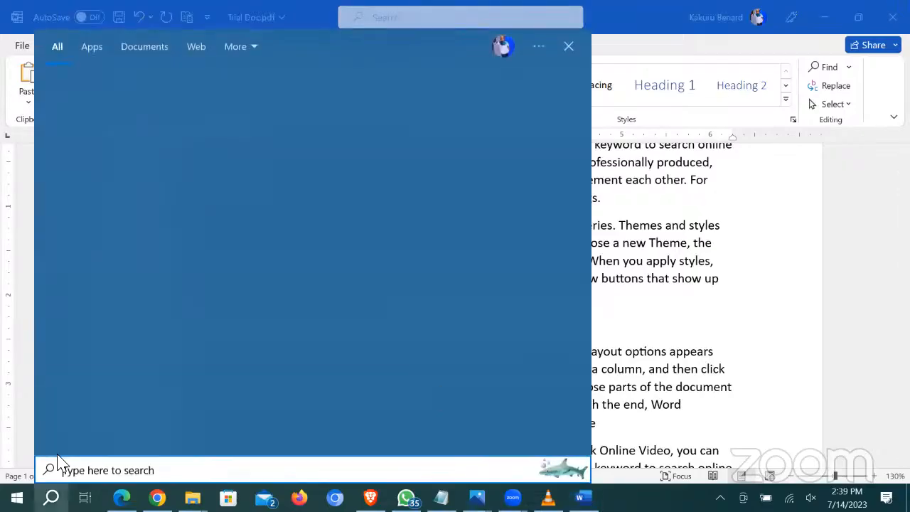
{"action": "left_click", "coordinate": [155, 375]}
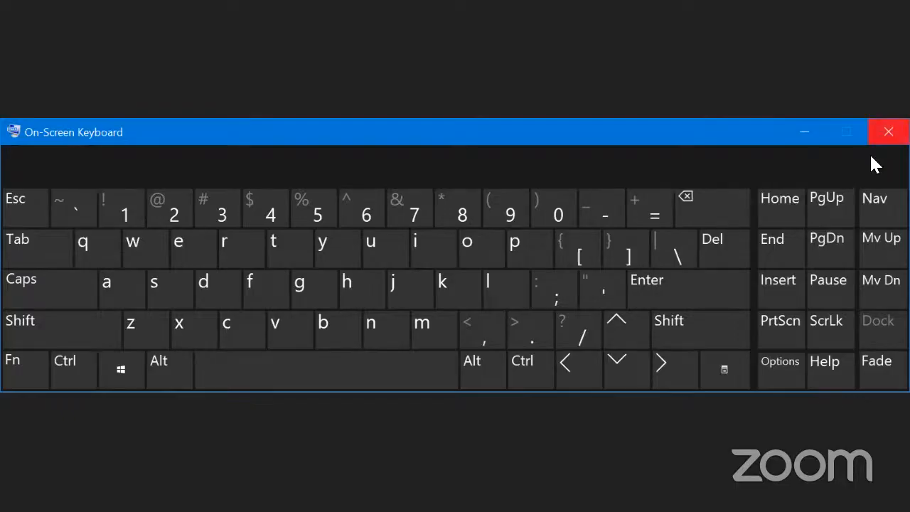
{"action": "left_click", "coordinate": [641, 364]}
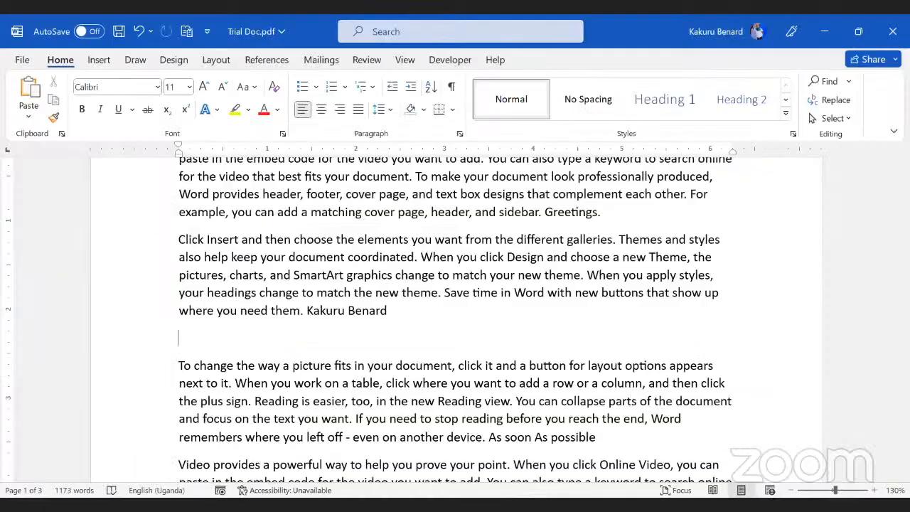
Step: Type ~~~ on the blank line below 'Click Insert' to make a wavy border
{"action": "left_click", "coordinate": [210, 345]}
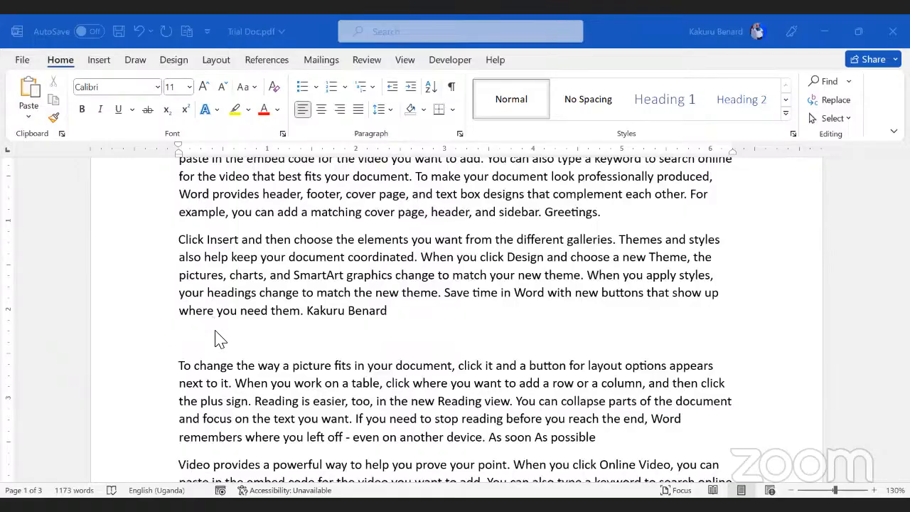
{"action": "left_click", "coordinate": [217, 343]}
{"action": "type", "text": "~~~"}
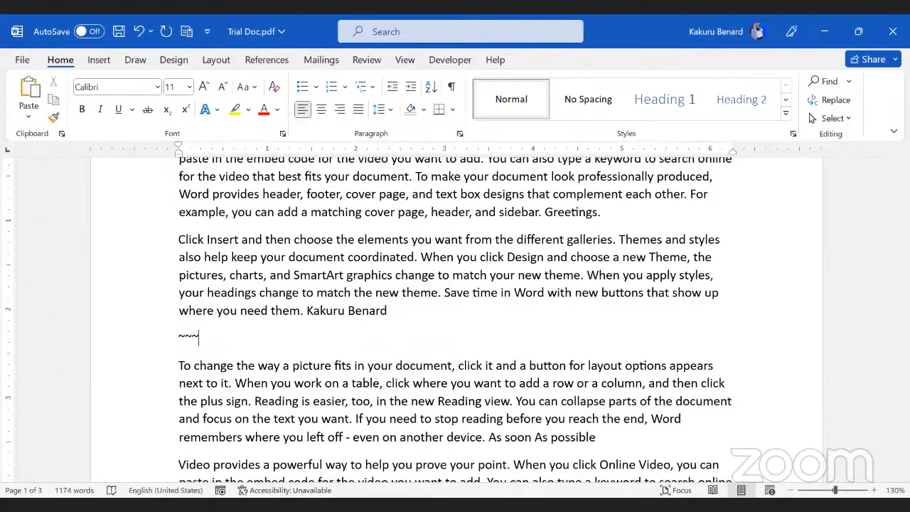
{"action": "key", "text": "Return"}
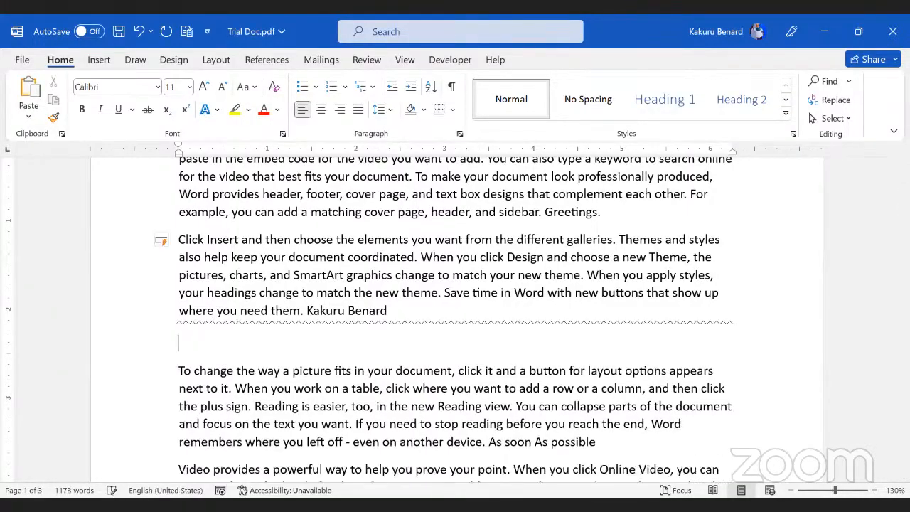
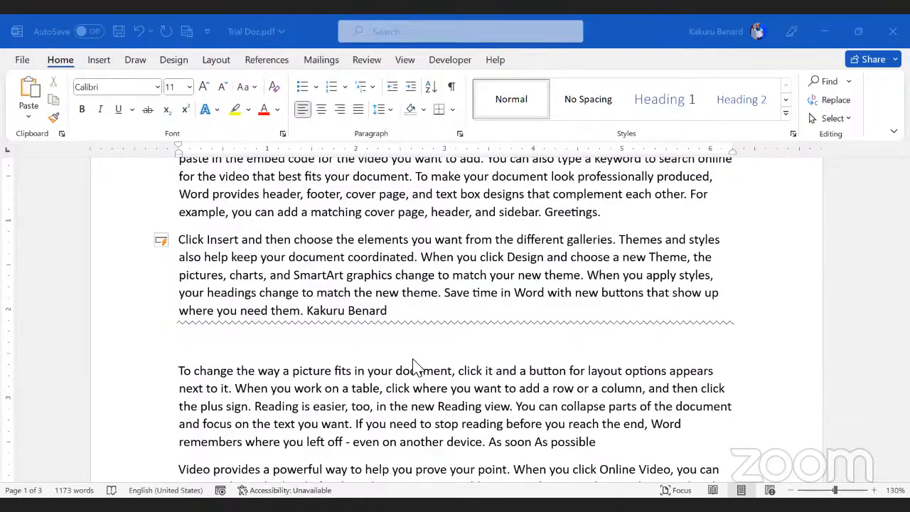
Step: Type ---,____,===,###,***,~~~ on the blank line below the paragraph
{"action": "left_click", "coordinate": [285, 355]}
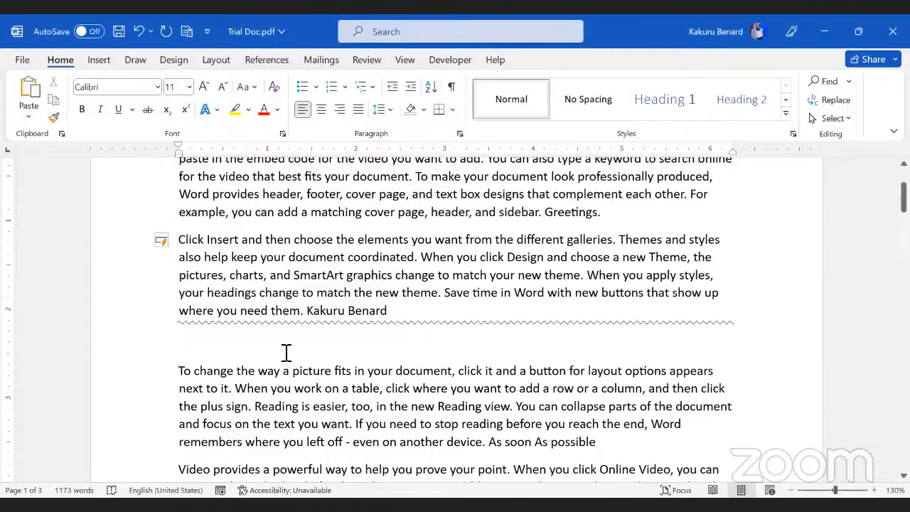
{"action": "scroll", "coordinate": [284, 351], "scroll_direction": "down", "scroll_amount": 1}
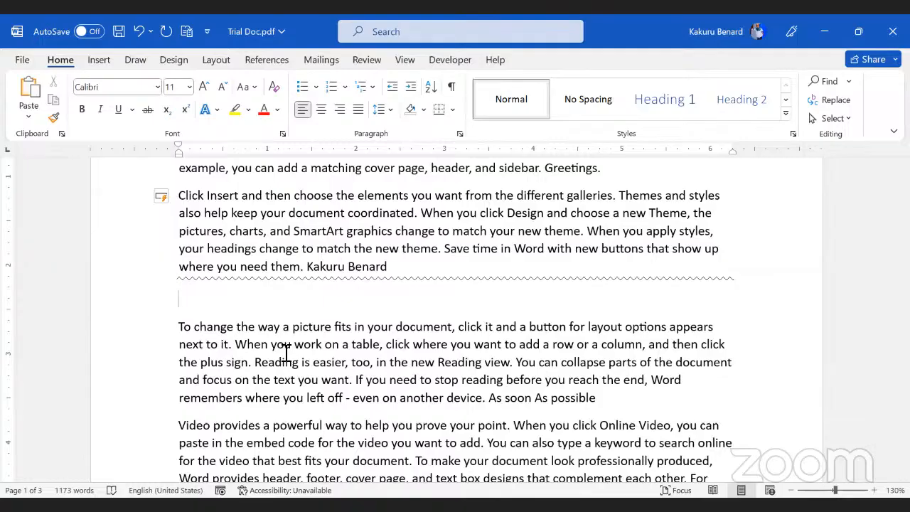
{"action": "type", "text": "---,____,"}
{"action": "type", "text": "===,"}
{"action": "type", "text": "###,***"}
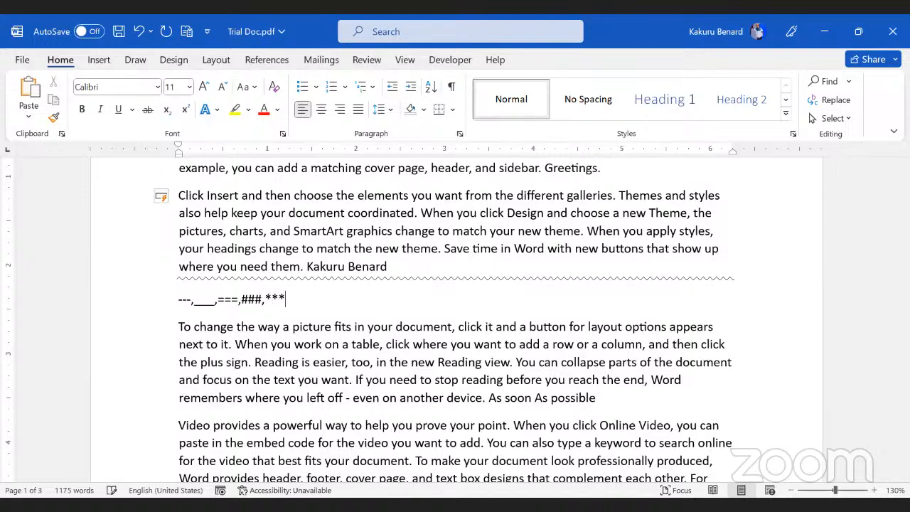
{"action": "type", "text": ","}
{"action": "type", "text": "~~~"}
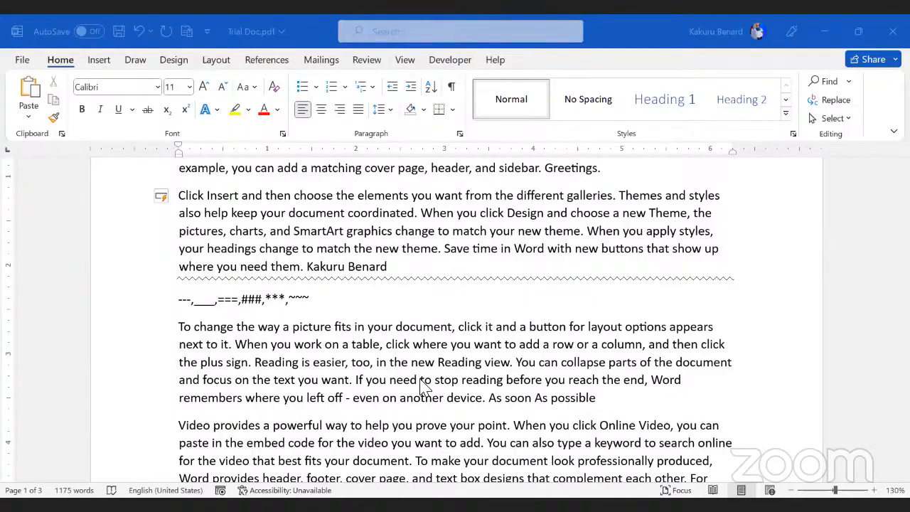
{"action": "left_click", "coordinate": [280, 240]}
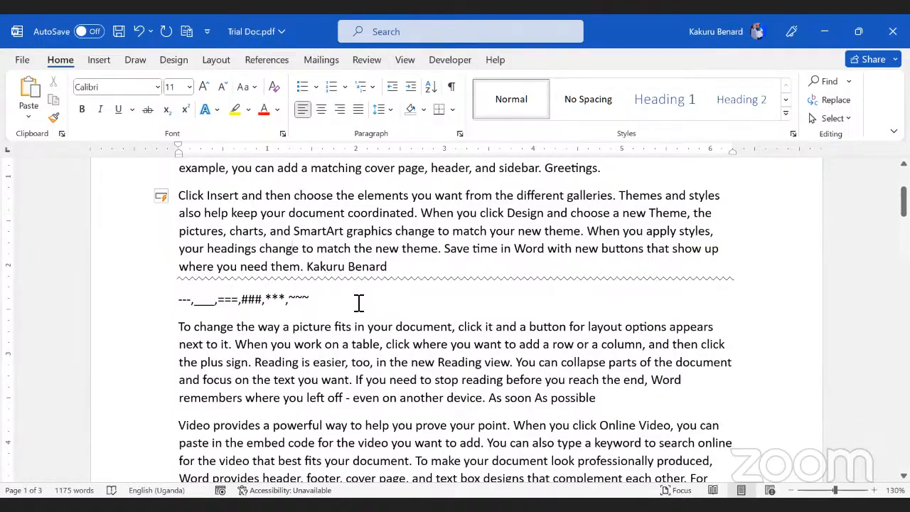
{"action": "left_click", "coordinate": [526, 432]}
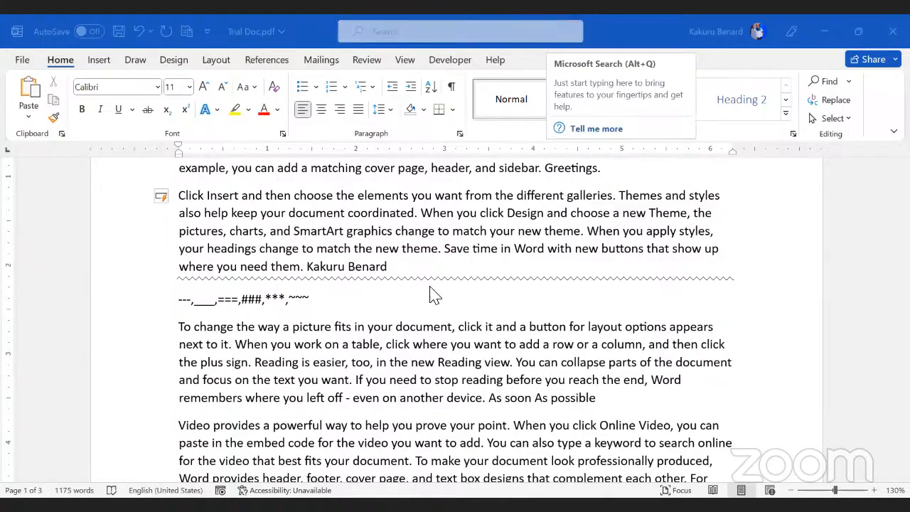
{"action": "left_click", "coordinate": [20, 61]}
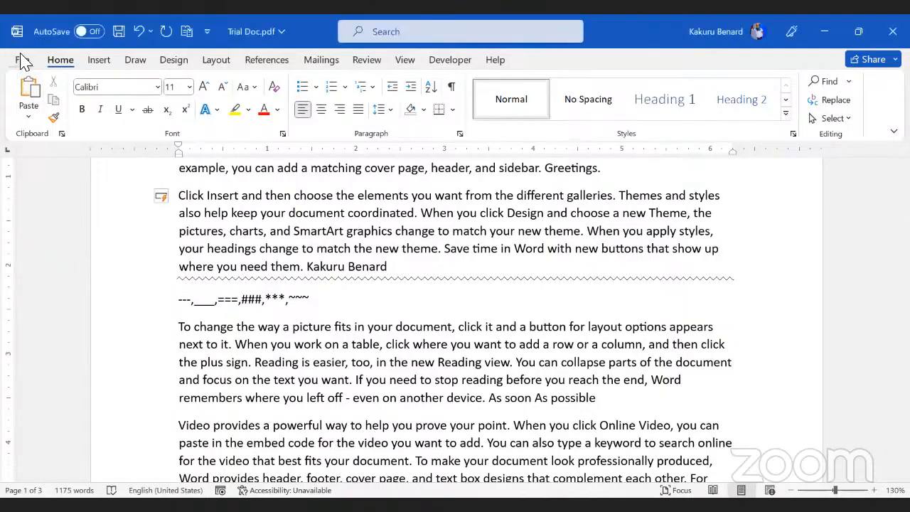
{"action": "left_click", "coordinate": [24, 61]}
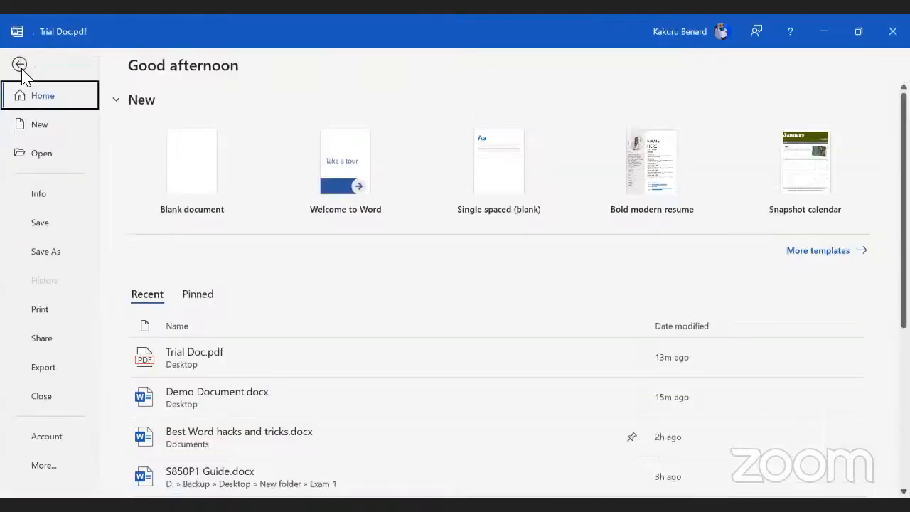
{"action": "left_click", "coordinate": [44, 465]}
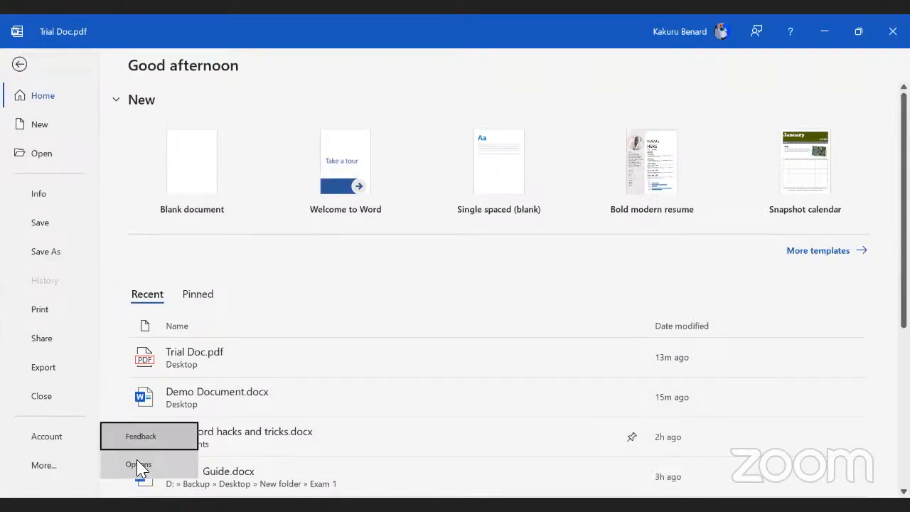
{"action": "left_click", "coordinate": [138, 465]}
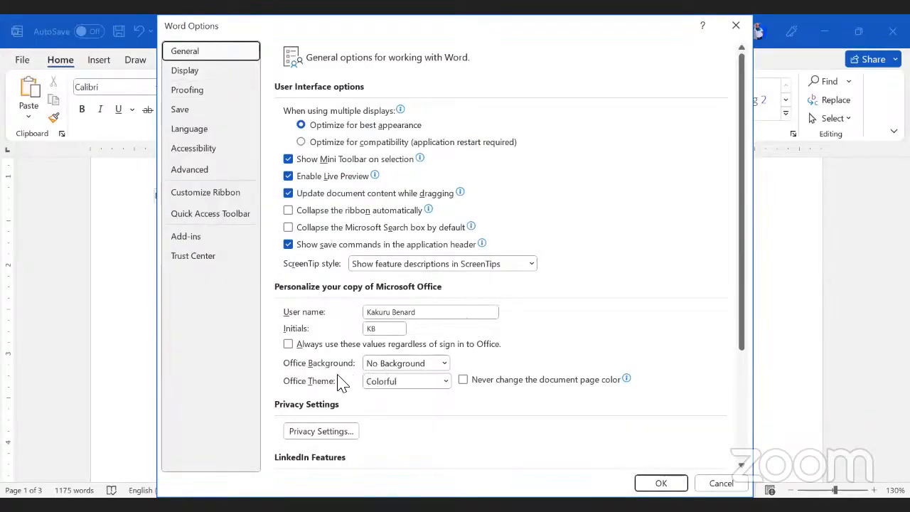
{"action": "left_click", "coordinate": [445, 382]}
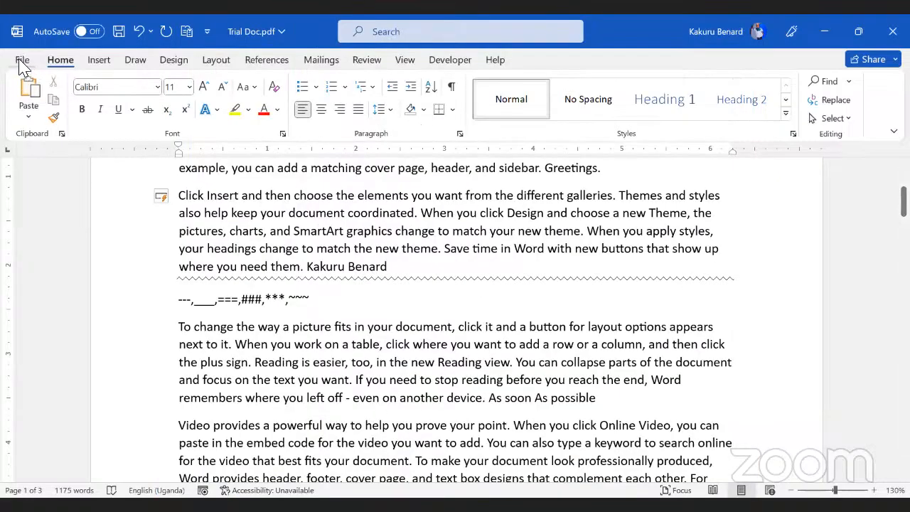
{"action": "left_click", "coordinate": [22, 61]}
{"action": "left_click", "coordinate": [46, 437]}
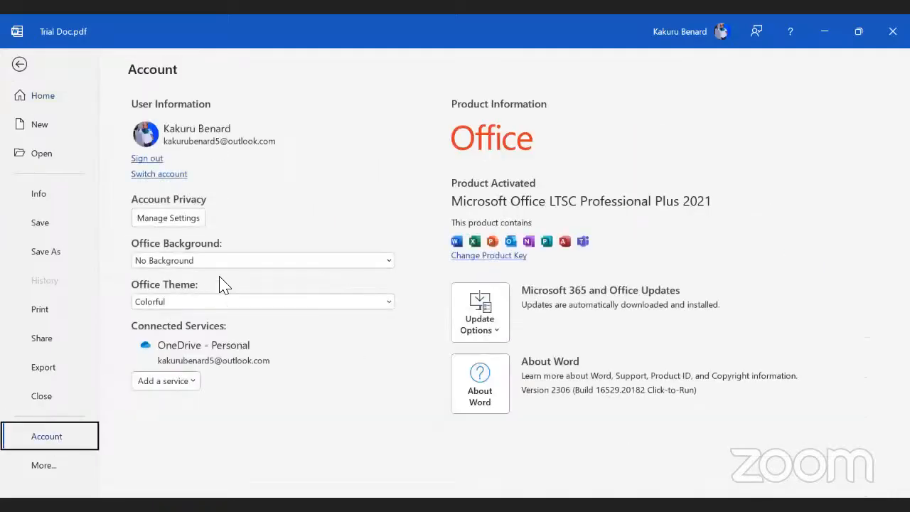
{"action": "left_click", "coordinate": [18, 64]}
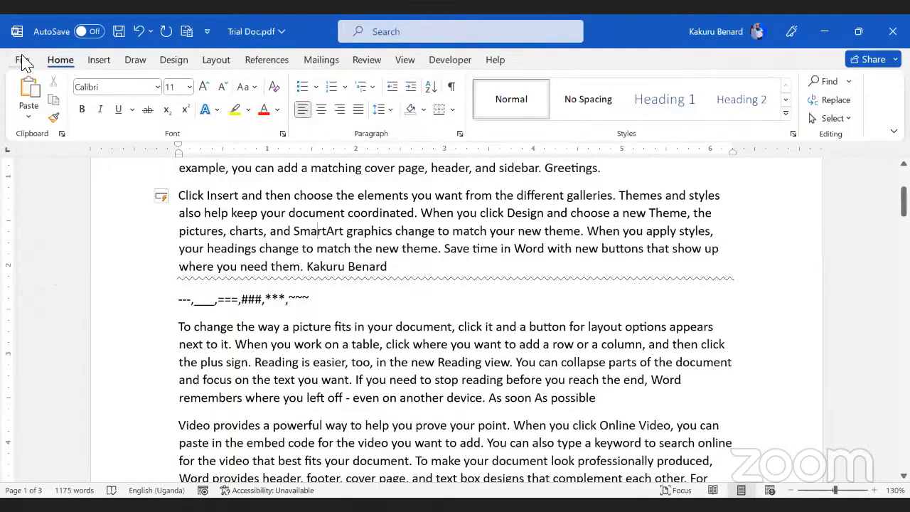
{"action": "left_click", "coordinate": [21, 63]}
{"action": "left_click", "coordinate": [45, 475]}
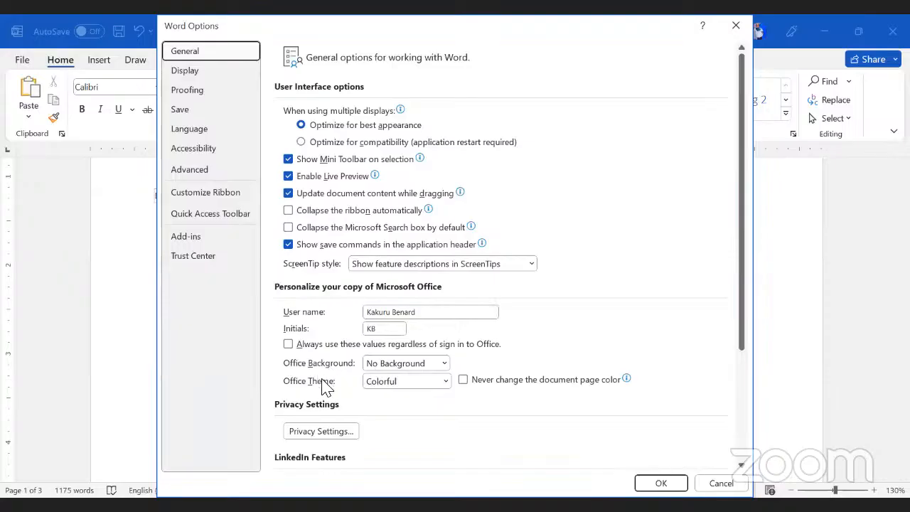
{"action": "left_click", "coordinate": [735, 27]}
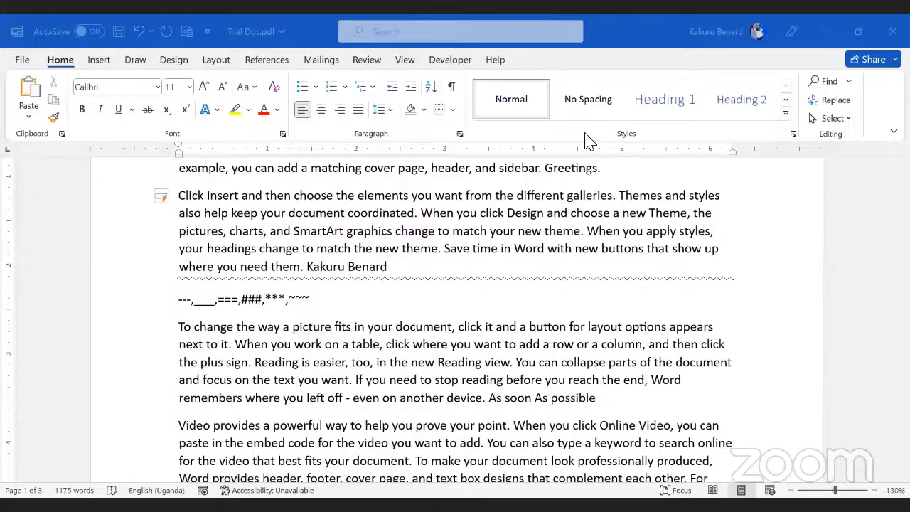
{"action": "left_click", "coordinate": [459, 380]}
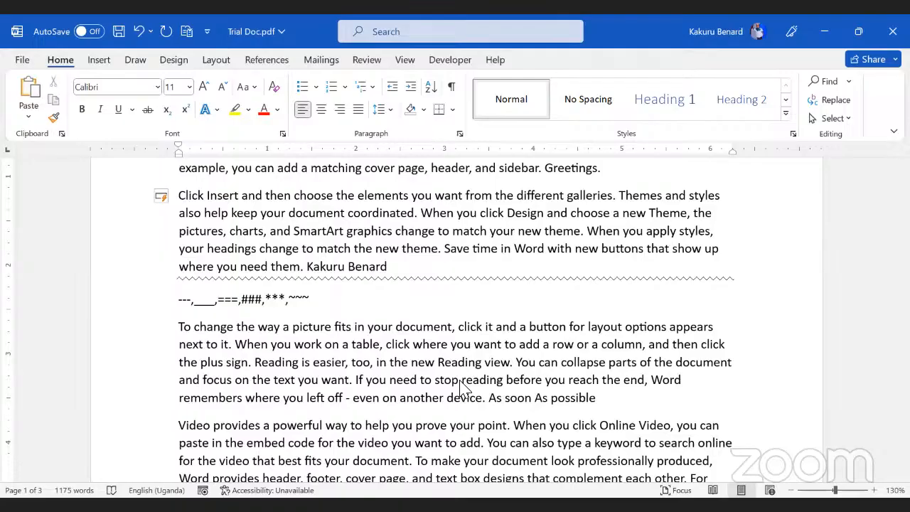
{"action": "scroll", "coordinate": [367, 390], "scroll_direction": "up", "scroll_amount": 4}
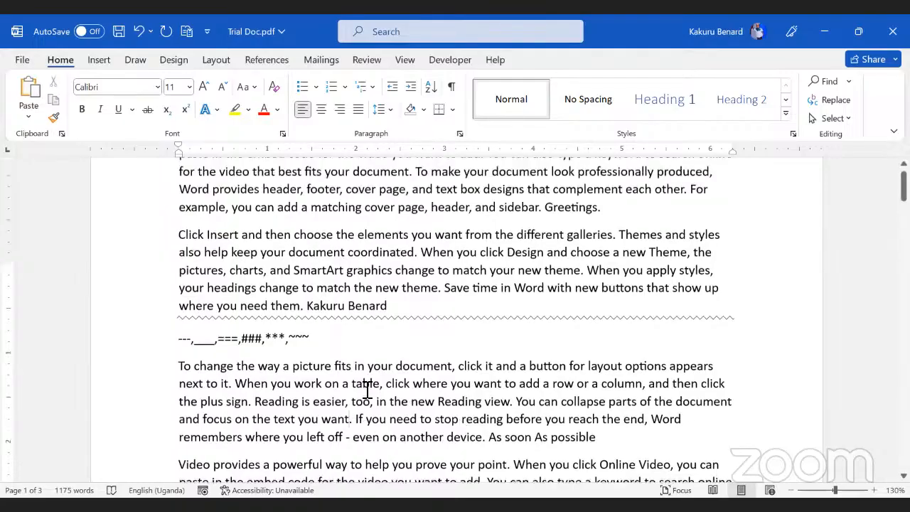
{"action": "scroll", "coordinate": [367, 391], "scroll_direction": "down", "scroll_amount": 8}
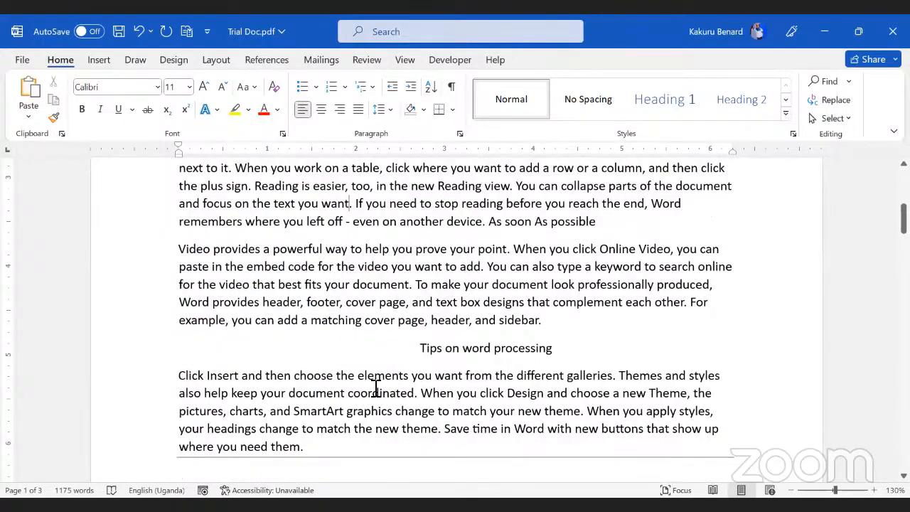
{"action": "left_click", "coordinate": [373, 394]}
{"action": "scroll", "coordinate": [380, 399], "scroll_direction": "down", "scroll_amount": 3}
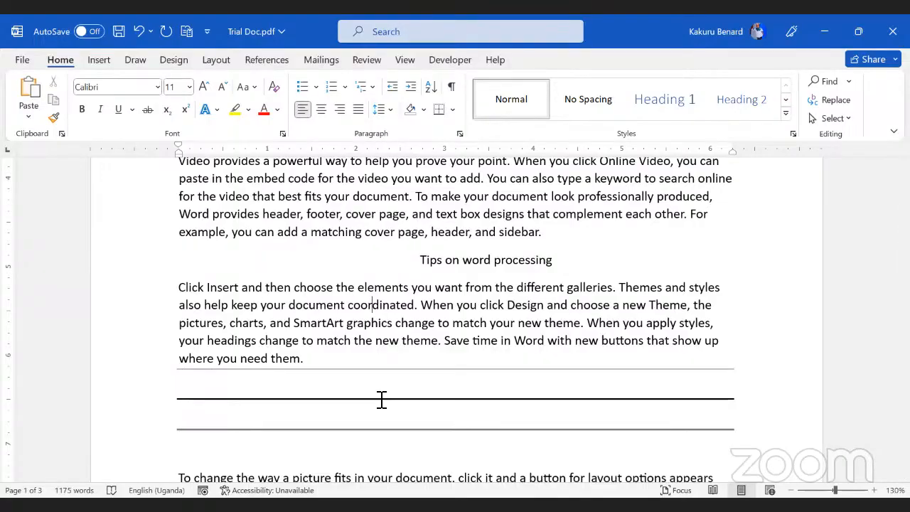
{"action": "scroll", "coordinate": [381, 399], "scroll_direction": "up", "scroll_amount": 3}
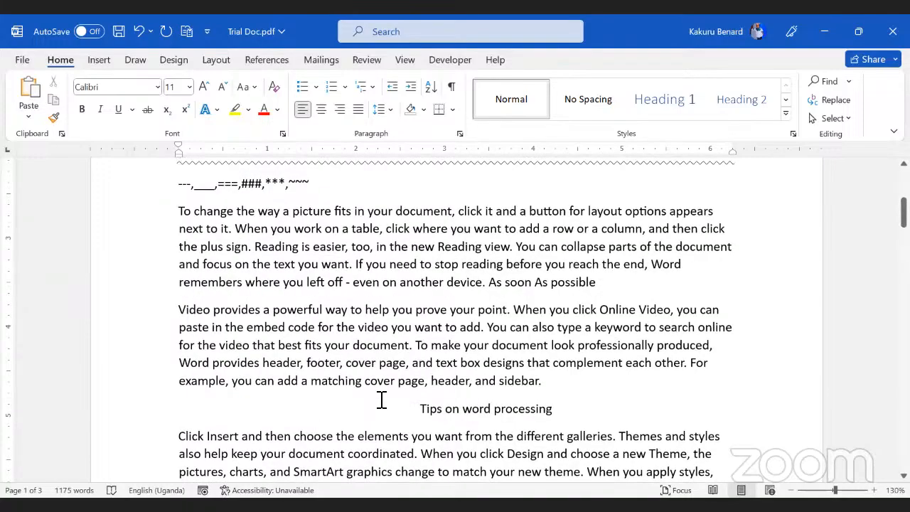
{"action": "left_click", "coordinate": [314, 190]}
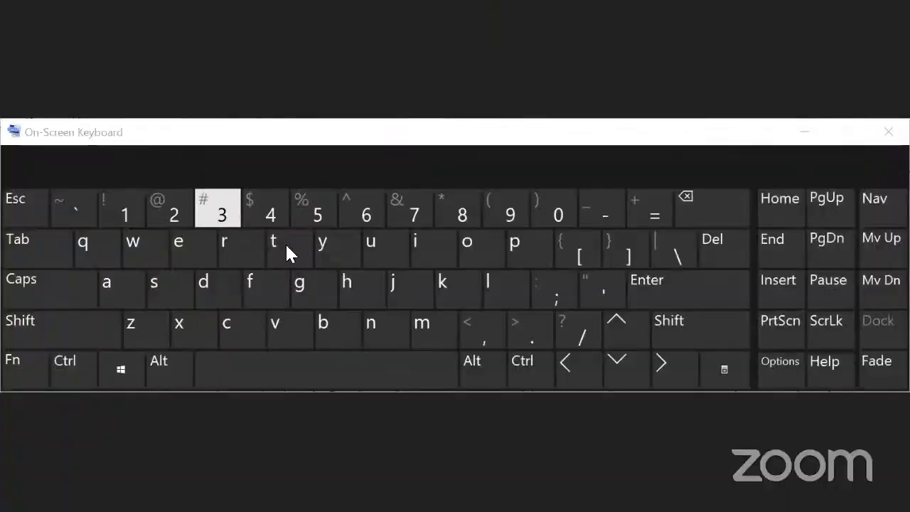
{"action": "left_click", "coordinate": [33, 366]}
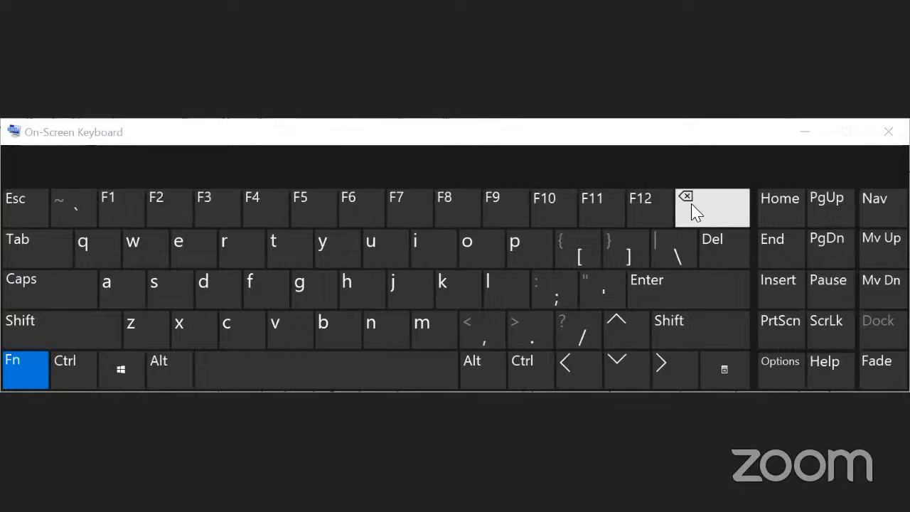
{"action": "left_click", "coordinate": [49, 339]}
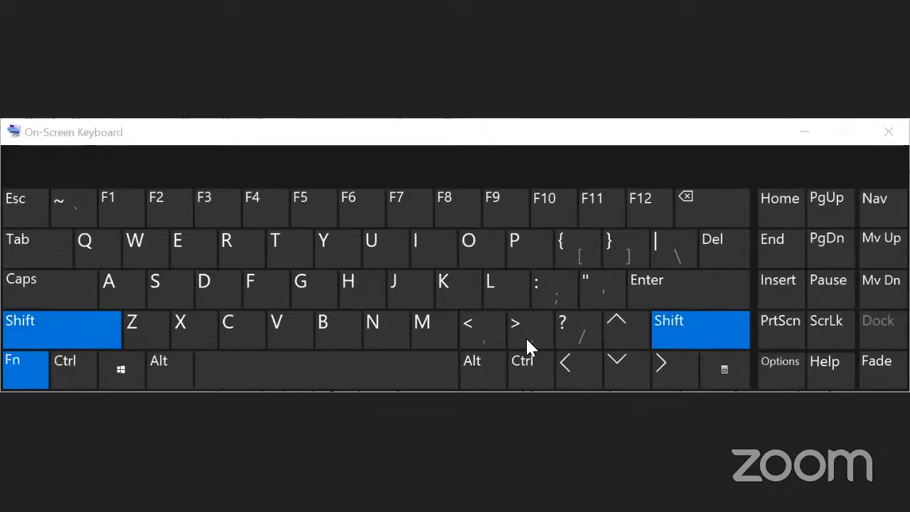
{"action": "left_click", "coordinate": [592, 140]}
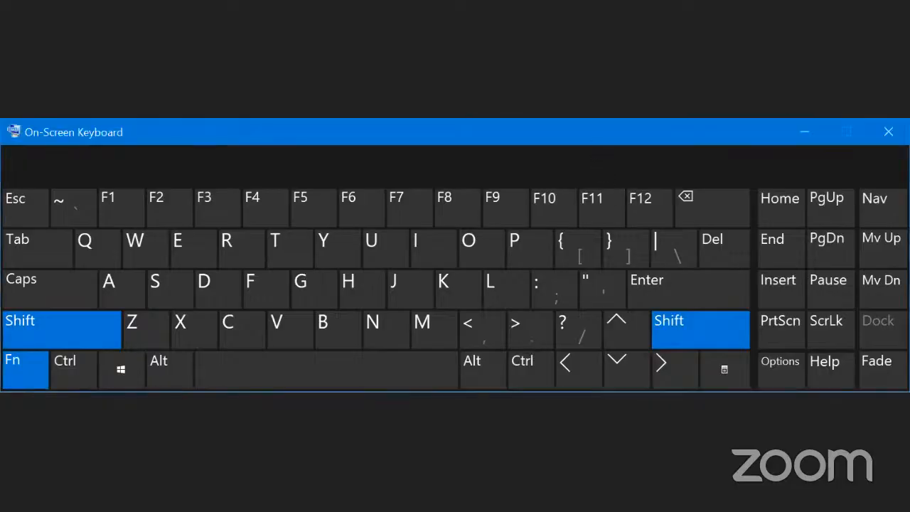
{"action": "left_click", "coordinate": [803, 135]}
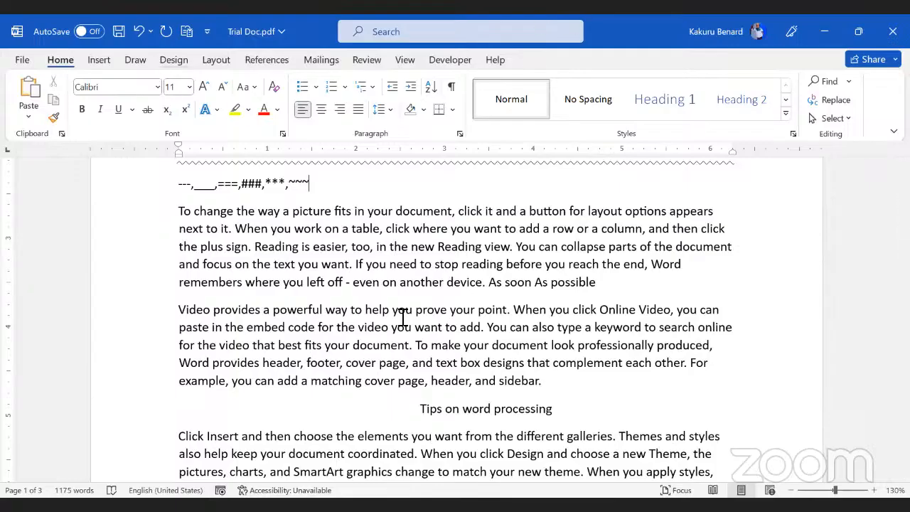
{"action": "left_click", "coordinate": [181, 309]}
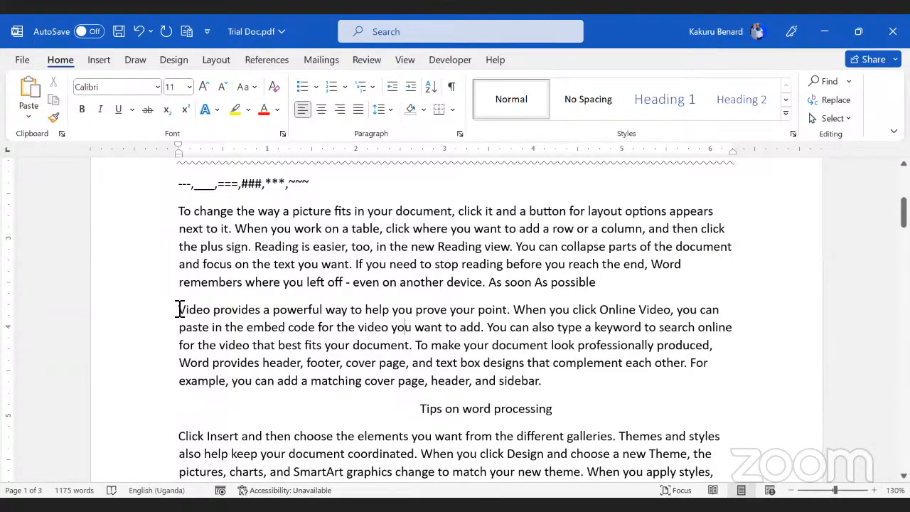
{"action": "left_click", "coordinate": [512, 309]}
{"action": "left_click", "coordinate": [488, 327], "text": "shift"}
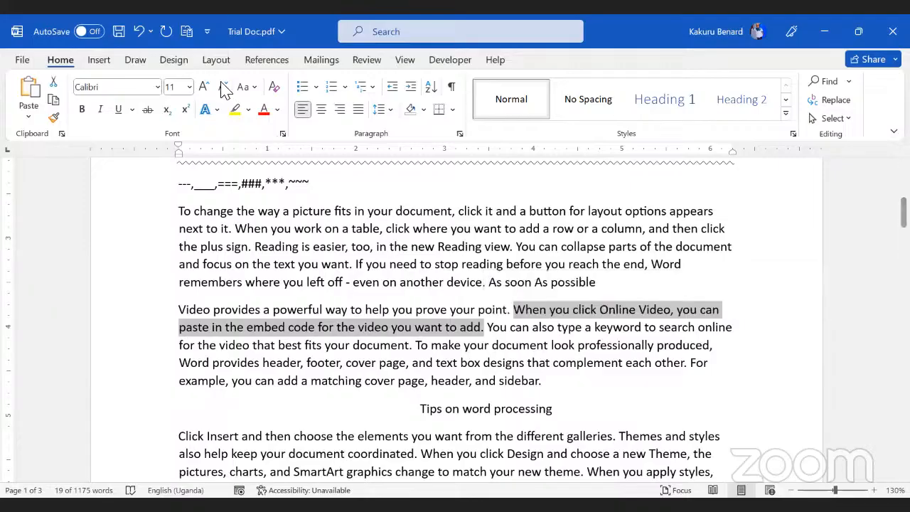
{"action": "left_click", "coordinate": [189, 87]}
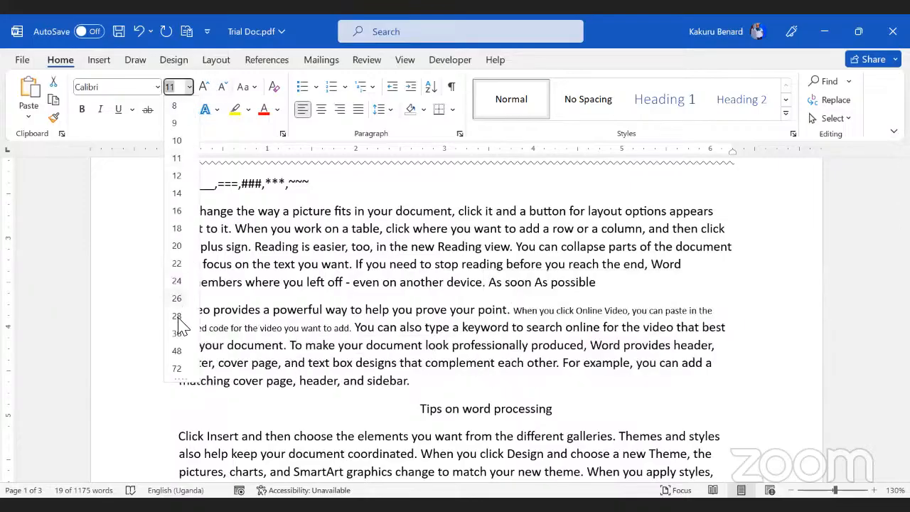
{"action": "left_click", "coordinate": [307, 39]}
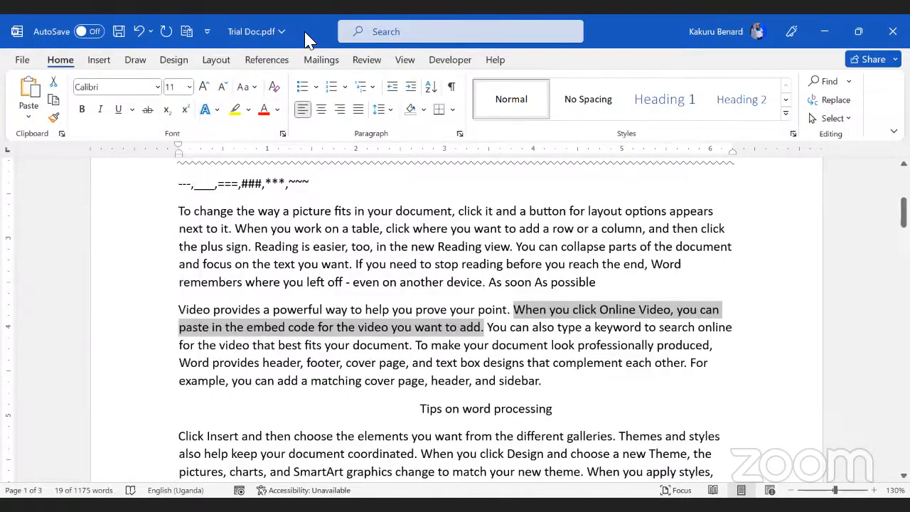
{"action": "left_click", "coordinate": [204, 86]}
{"action": "left_click", "coordinate": [204, 86]}
{"action": "left_click", "coordinate": [204, 87]}
{"action": "left_click", "coordinate": [204, 86]}
{"action": "left_click", "coordinate": [204, 87]}
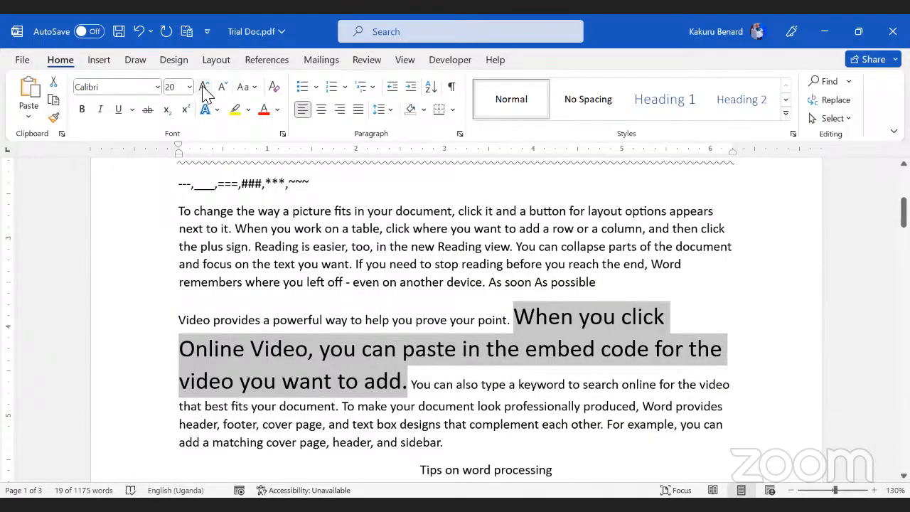
{"action": "left_click", "coordinate": [204, 87]}
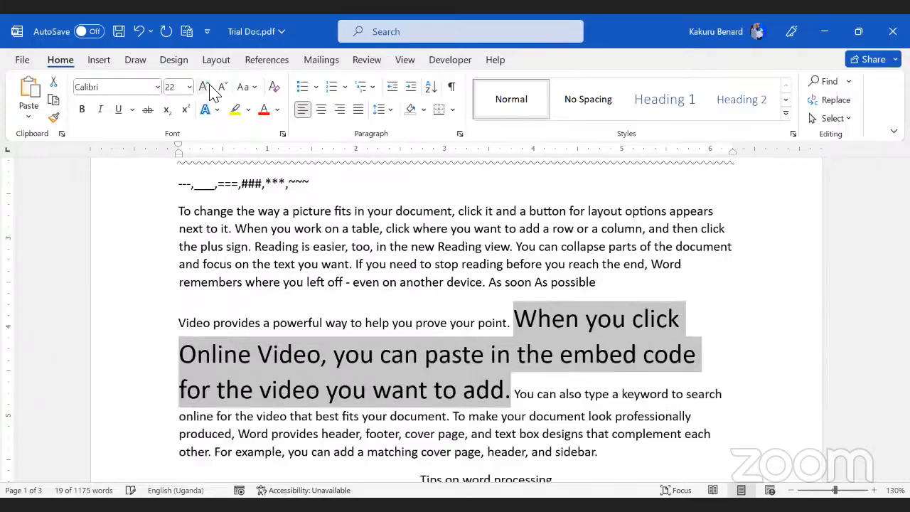
{"action": "left_click", "coordinate": [223, 87]}
{"action": "left_click", "coordinate": [222, 86]}
{"action": "left_click", "coordinate": [223, 86]}
{"action": "left_click", "coordinate": [223, 86]}
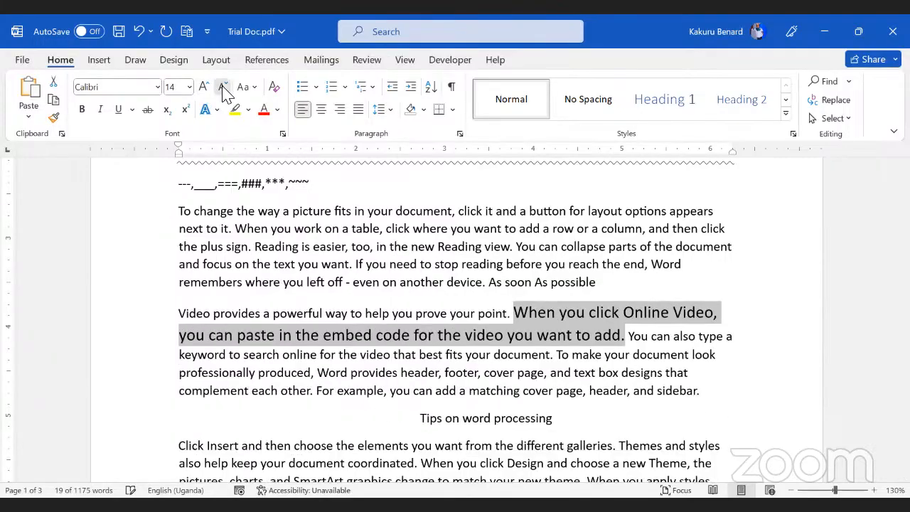
{"action": "left_click", "coordinate": [222, 87]}
{"action": "left_click", "coordinate": [222, 87]}
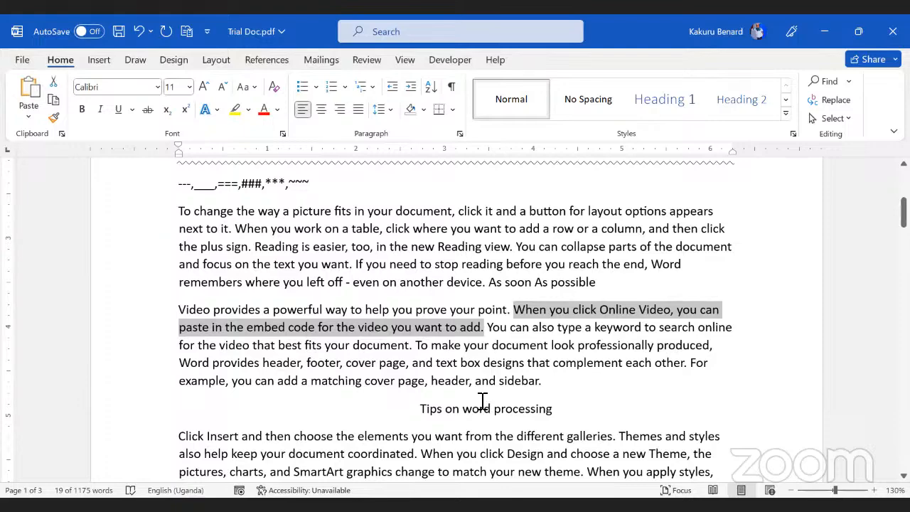
Step: Latch Ctrl and Shift on the On-Screen Keyboard, then return to Word
{"action": "key", "text": "alt+Tab"}
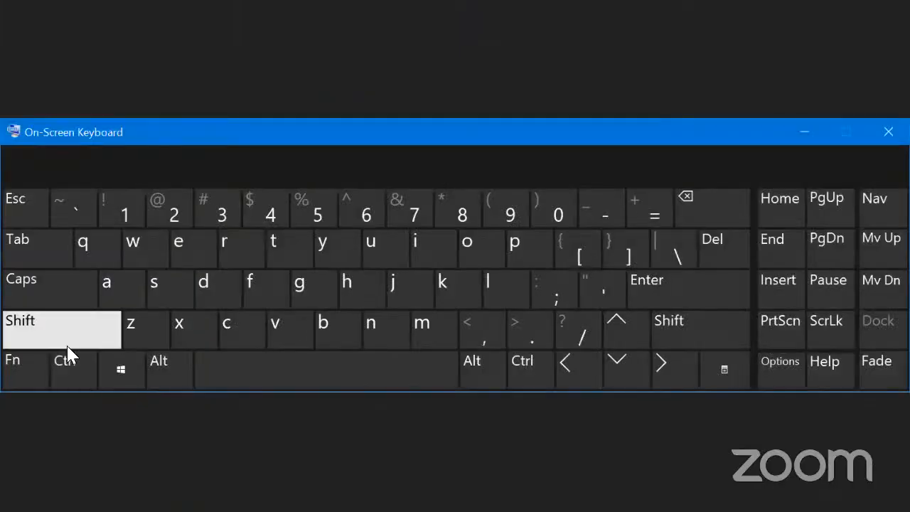
{"action": "left_click", "coordinate": [72, 362]}
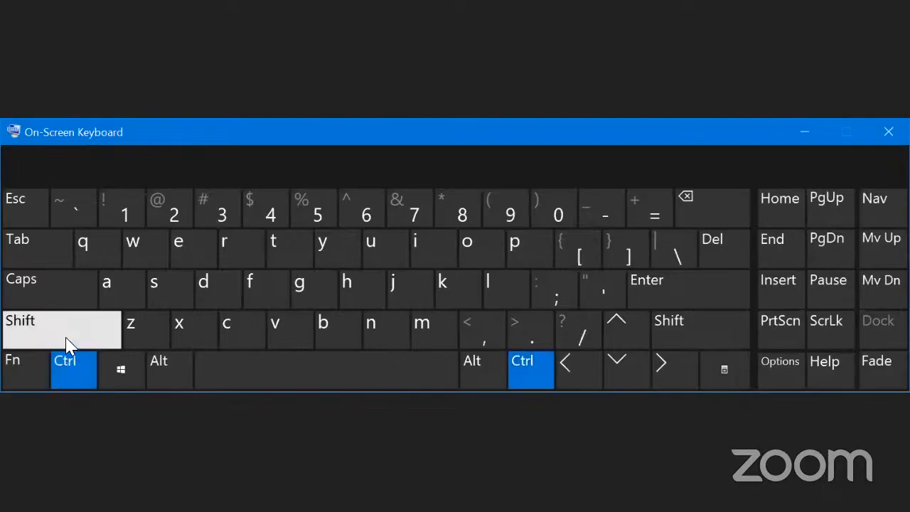
{"action": "left_click", "coordinate": [65, 337]}
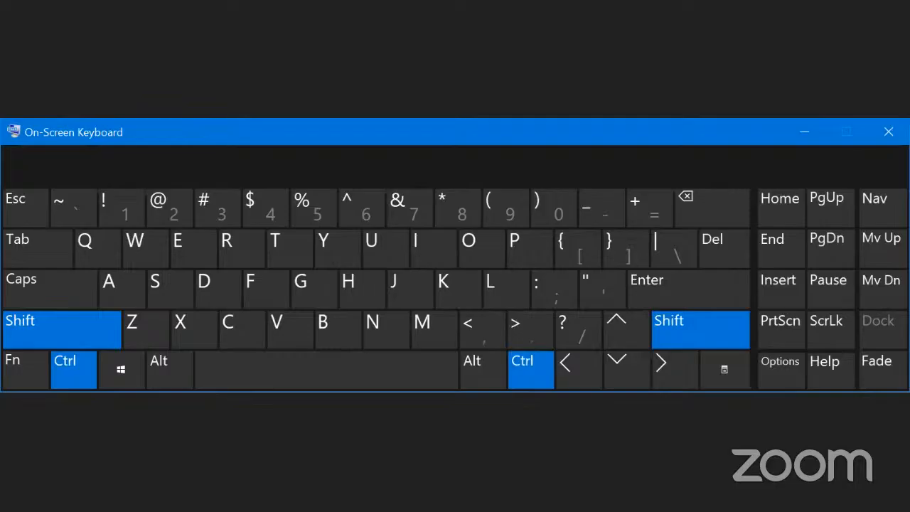
{"action": "left_click", "coordinate": [362, 121]}
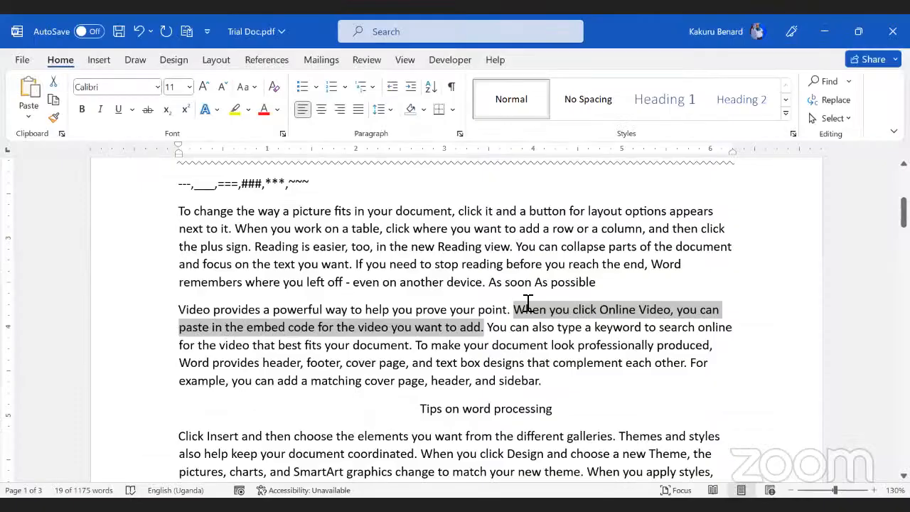
Step: Shrink the Online Video sentence to 6 pt, then grow it to 18 pt and deselect
{"action": "key", "text": "ctrl+shift+comma"}
{"action": "key", "text": "ctrl+shift+comma"}
{"action": "key", "text": "ctrl+shift+comma"}
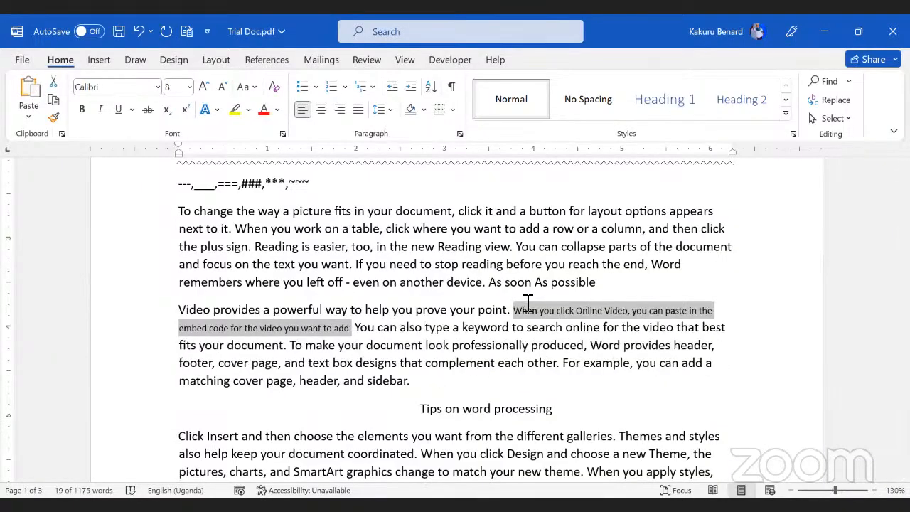
{"action": "key", "text": "ctrl+shift+comma"}
{"action": "key", "text": "ctrl+shift+comma"}
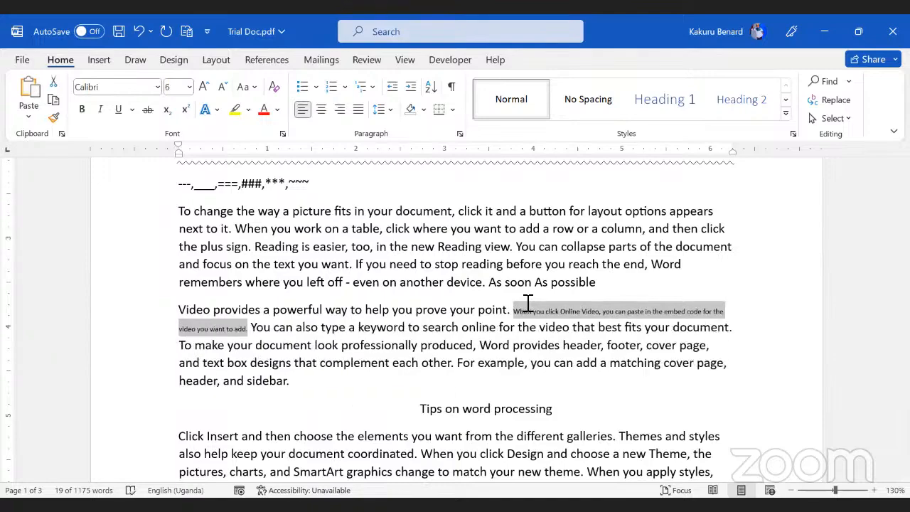
{"action": "key", "text": "ctrl+shift+period"}
{"action": "key", "text": "ctrl+shift+period"}
{"action": "key", "text": "ctrl+shift+period"}
{"action": "key", "text": "ctrl+shift+period"}
{"action": "key", "text": "ctrl+shift+period"}
{"action": "key", "text": "ctrl+shift+period"}
{"action": "key", "text": "ctrl+shift+period"}
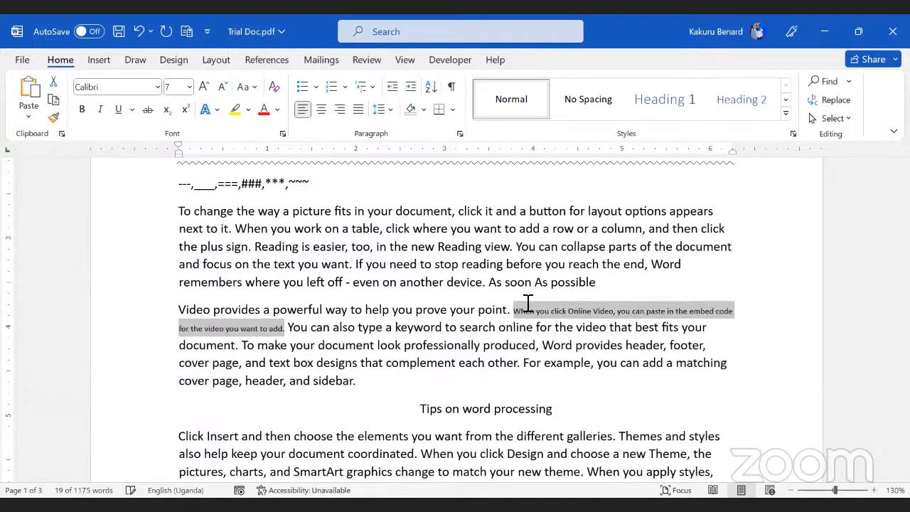
{"action": "key", "text": "ctrl+shift+period"}
{"action": "key", "text": "ctrl+shift+period"}
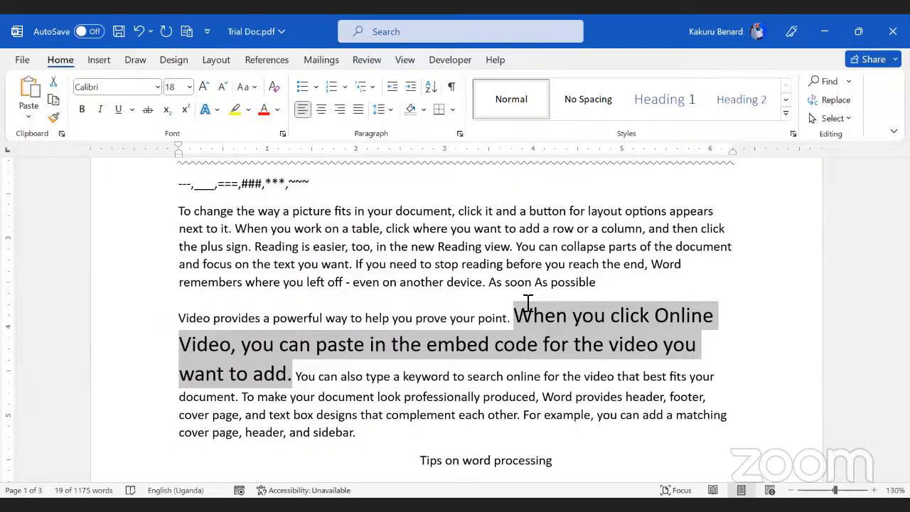
{"action": "left_click", "coordinate": [497, 380]}
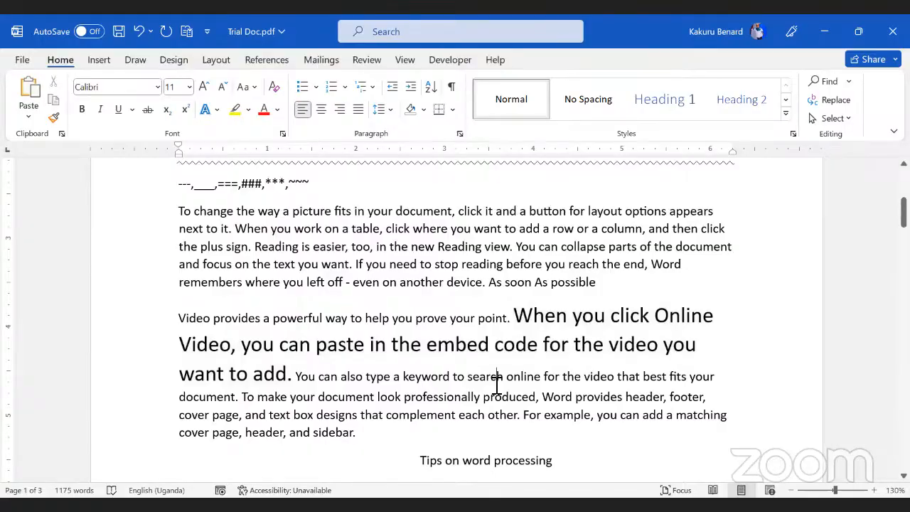
{"action": "scroll", "coordinate": [473, 270], "scroll_direction": "up", "scroll_amount": 1}
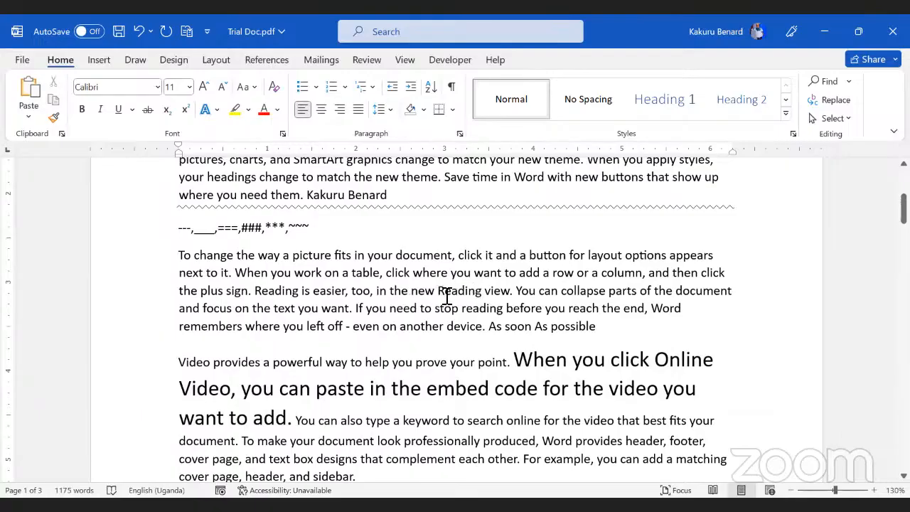
Step: Select 'Reading', open the hyperlink dialog, then cancel it without linking
{"action": "double_click", "coordinate": [477, 292]}
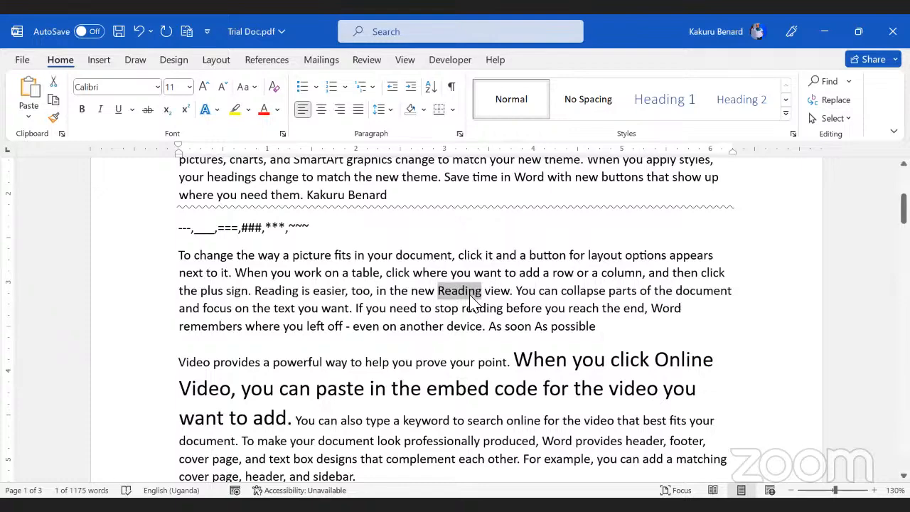
{"action": "key", "text": "ctrl+k"}
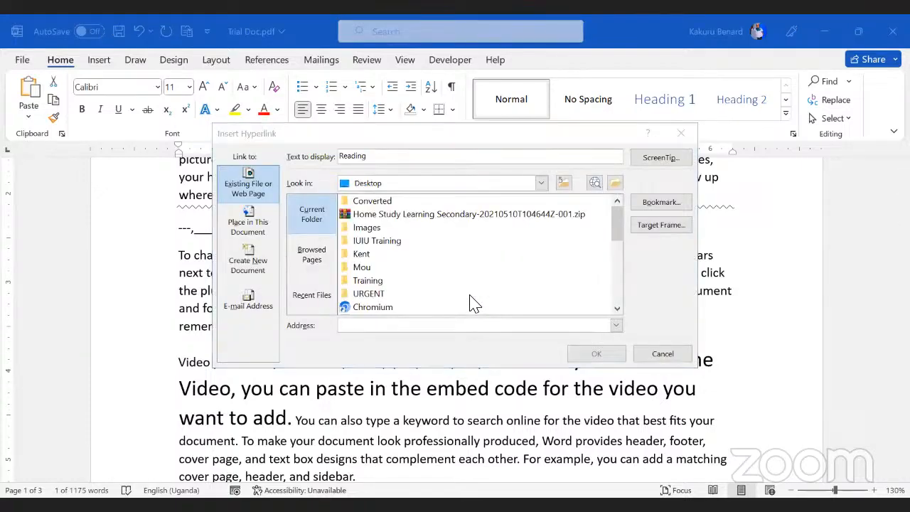
{"action": "left_click", "coordinate": [683, 133]}
{"action": "left_click", "coordinate": [101, 61]}
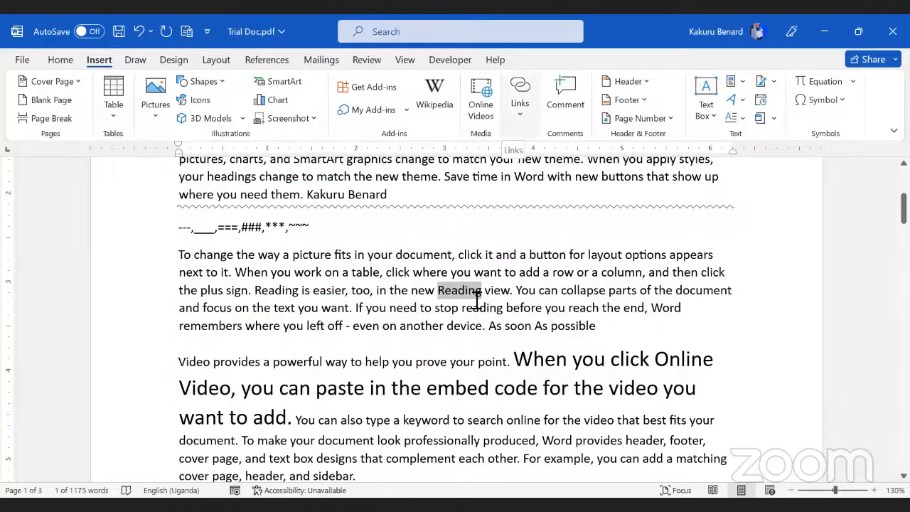
{"action": "left_click", "coordinate": [441, 293]}
{"action": "left_click_drag", "start_coordinate": [441, 292], "coordinate": [481, 299]}
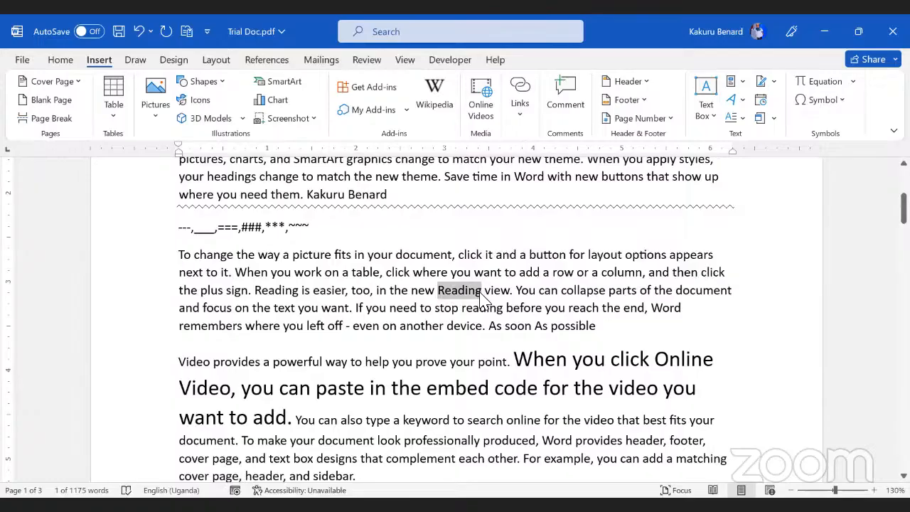
{"action": "key", "text": "ctrl+k"}
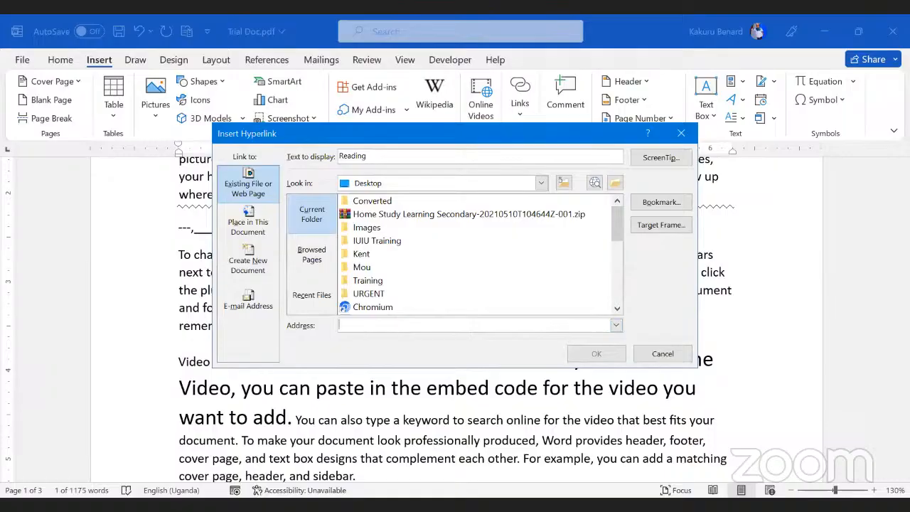
{"action": "key", "text": "alt+Tab"}
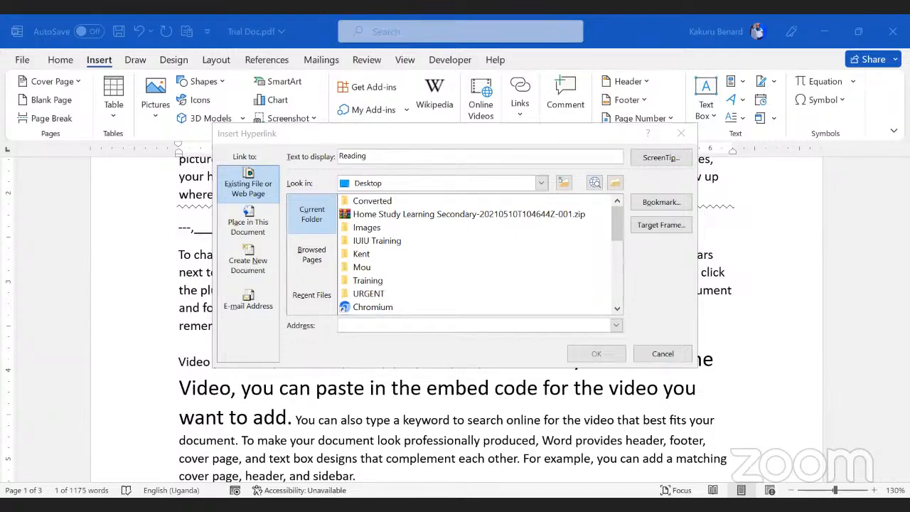
{"action": "left_click", "coordinate": [361, 326]}
{"action": "type", "text": "w"}
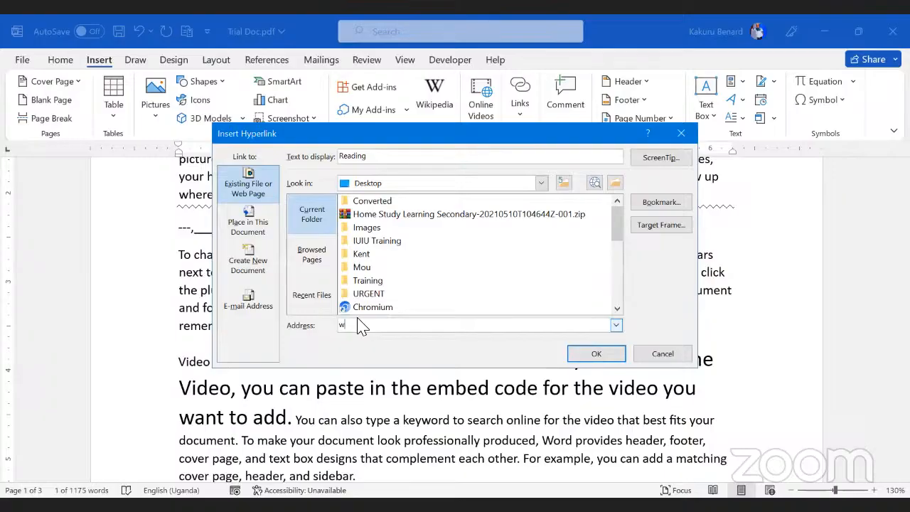
{"action": "type", "text": "ww.google.com"}
{"action": "left_click", "coordinate": [602, 355]}
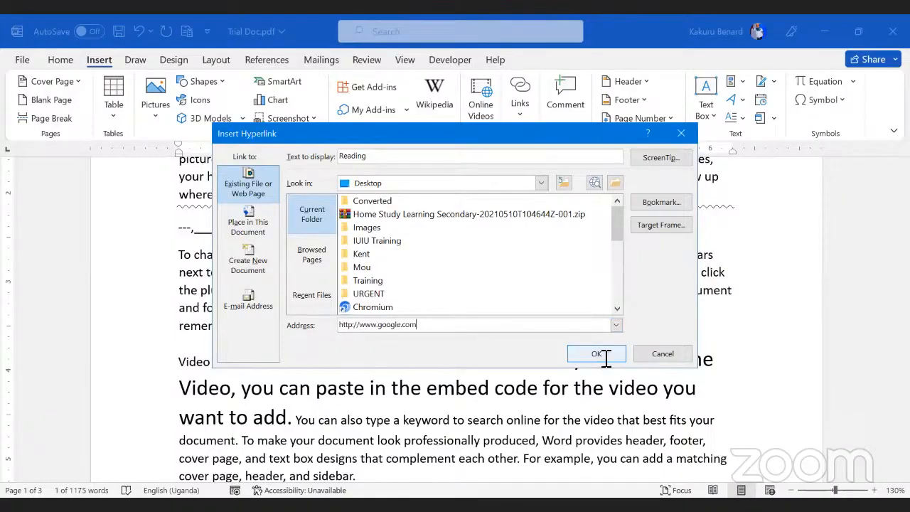
Step: Follow the Reading hyperlink to open the Google page in the browser
{"action": "scroll", "coordinate": [449, 363], "scroll_direction": "down", "scroll_amount": 10}
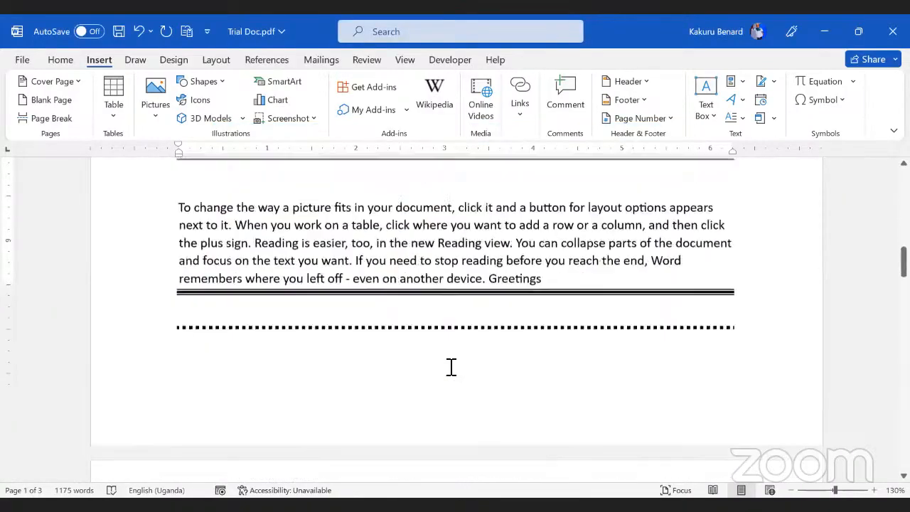
{"action": "scroll", "coordinate": [450, 367], "scroll_direction": "up", "scroll_amount": 13}
{"action": "scroll", "coordinate": [469, 387], "scroll_direction": "down", "scroll_amount": 1}
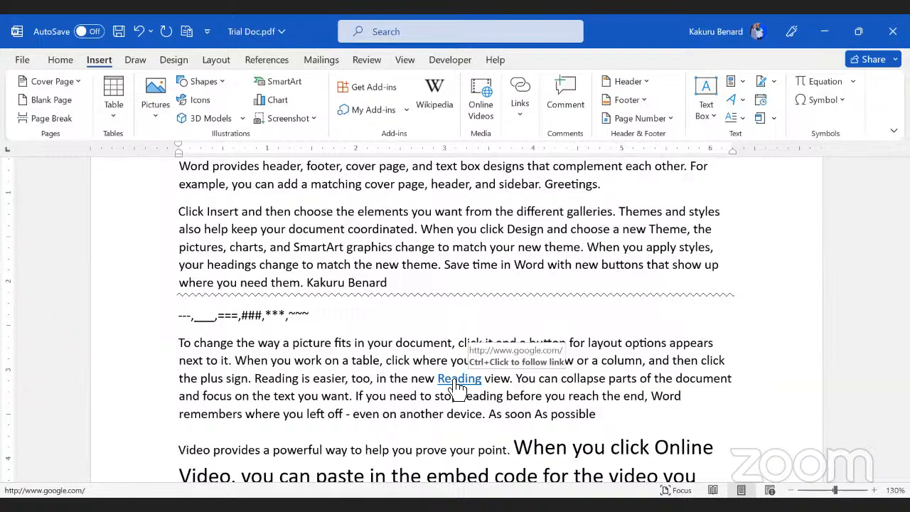
{"action": "left_click", "coordinate": [454, 380], "text": "ctrl"}
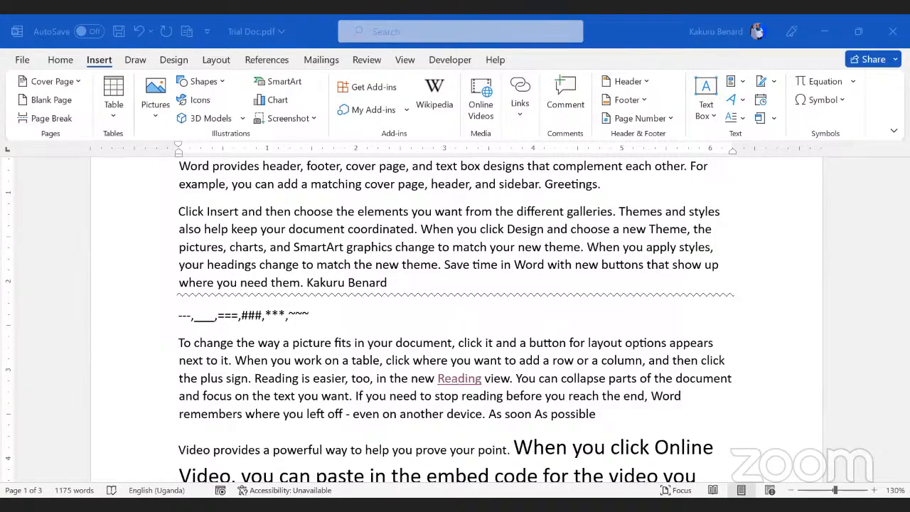
{"action": "left_click", "coordinate": [451, 378]}
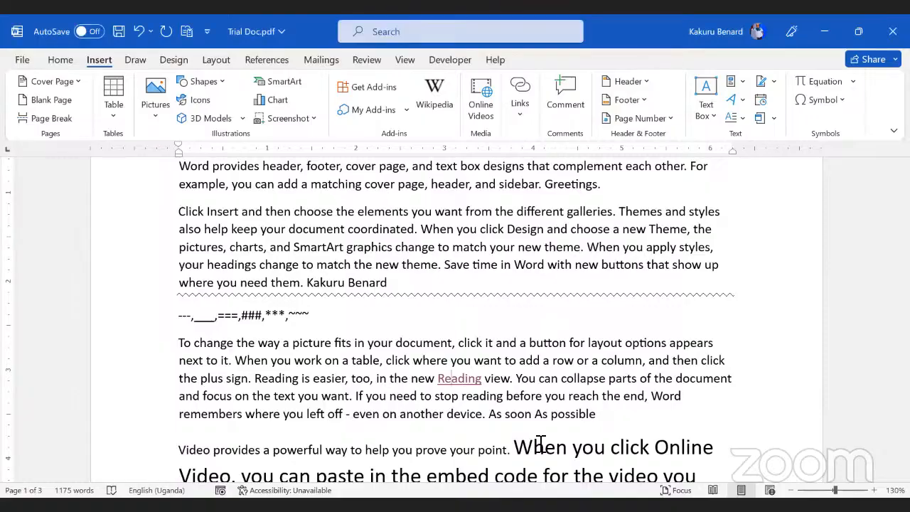
{"action": "key", "text": "alt+Tab"}
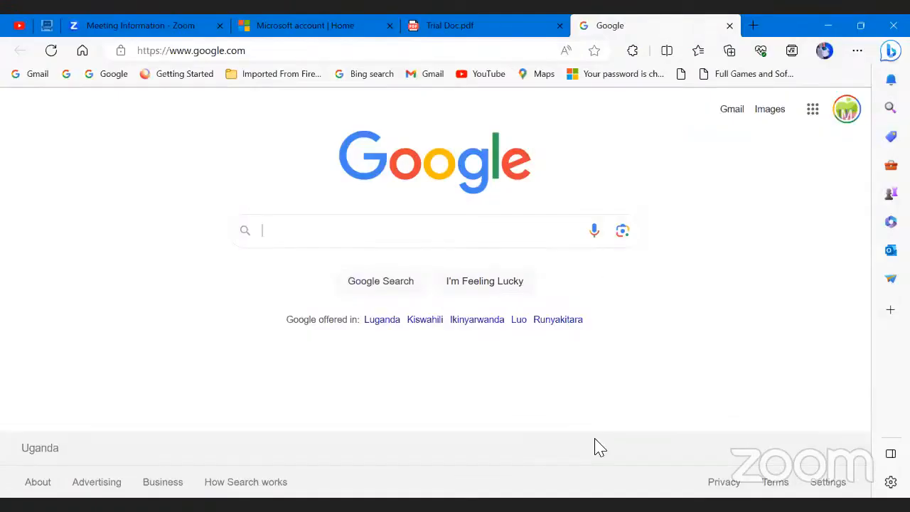
Step: Switch from Edge back to the Word document
{"action": "key", "text": "alt+Tab"}
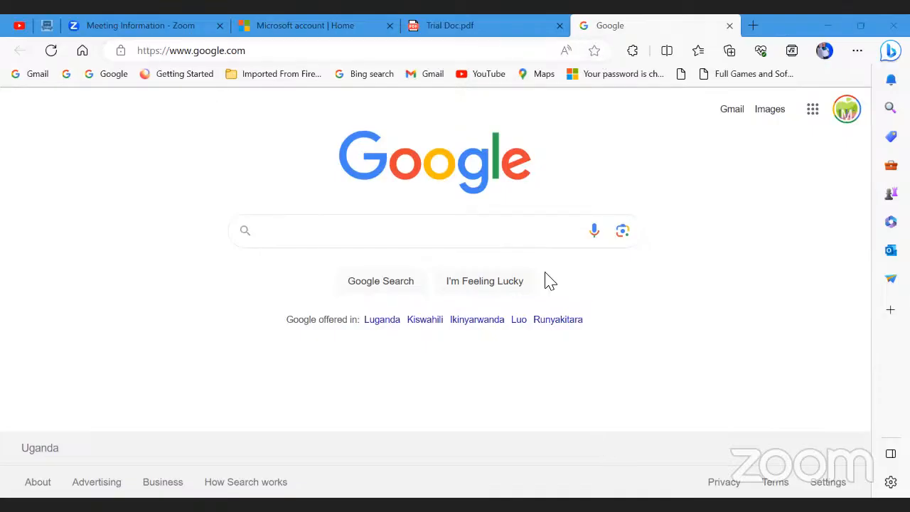
{"action": "key", "text": "alt+Tab"}
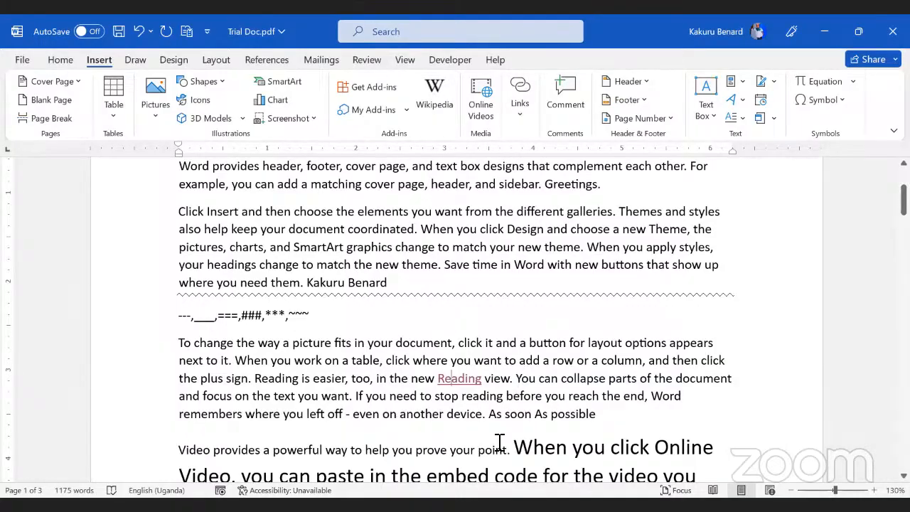
{"action": "key", "text": "ctrl+k"}
{"action": "left_click", "coordinate": [355, 315]}
{"action": "scroll", "coordinate": [357, 325], "scroll_direction": "up", "scroll_amount": 5}
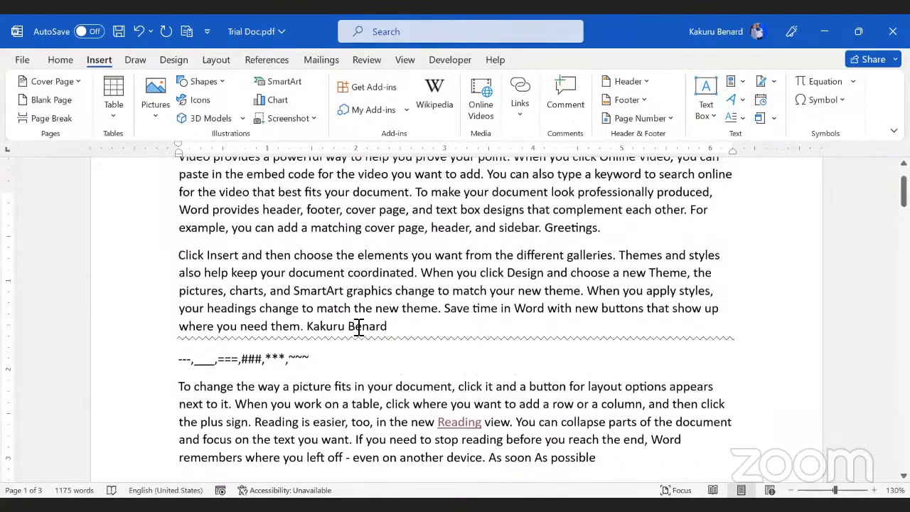
{"action": "scroll", "coordinate": [361, 377], "scroll_direction": "down", "scroll_amount": 4}
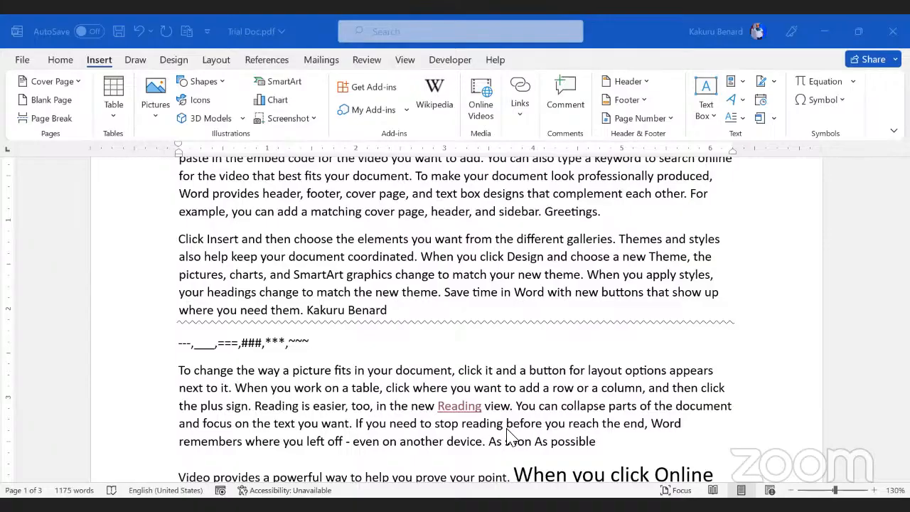
{"action": "left_click", "coordinate": [443, 371]}
{"action": "scroll", "coordinate": [446, 295], "scroll_direction": "down", "scroll_amount": 2}
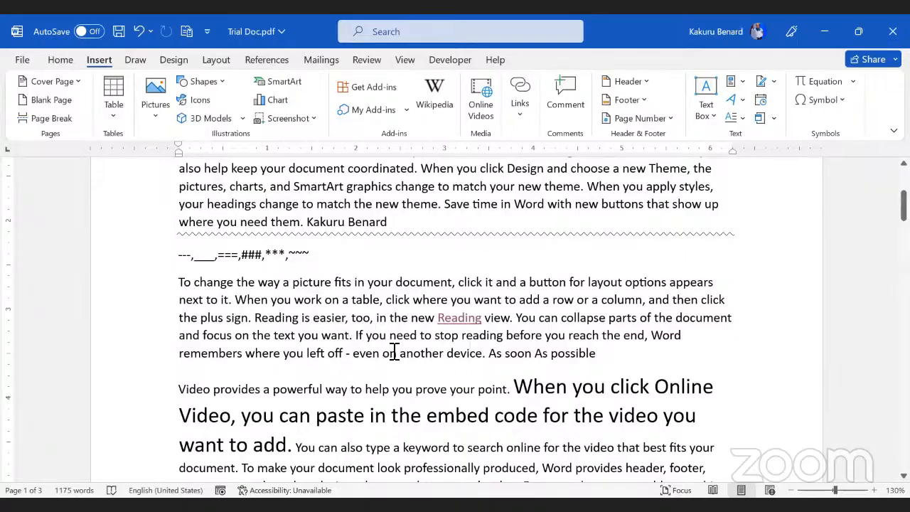
{"action": "scroll", "coordinate": [428, 355], "scroll_direction": "down", "scroll_amount": 6}
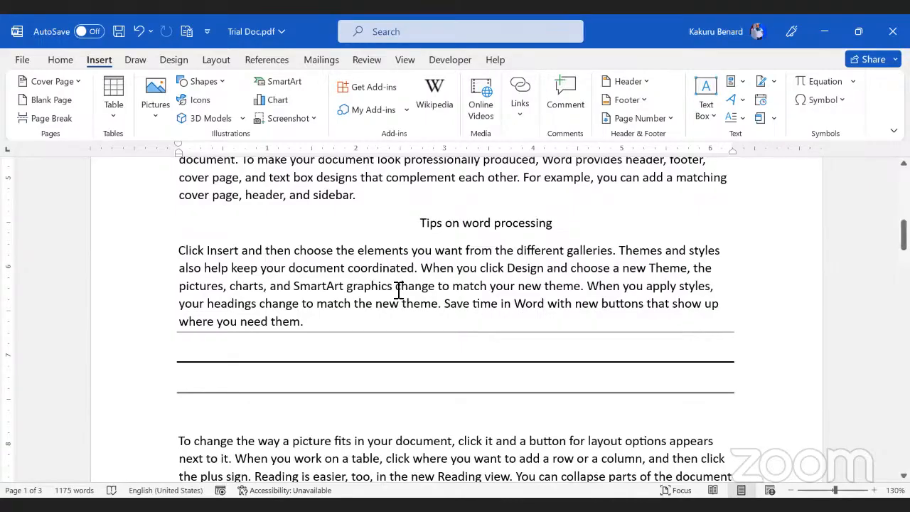
Step: Link 'change' to Training\Resources\Prompt Engineering With AI.pdf and follow the link
{"action": "left_click_drag", "start_coordinate": [398, 289], "coordinate": [434, 295]}
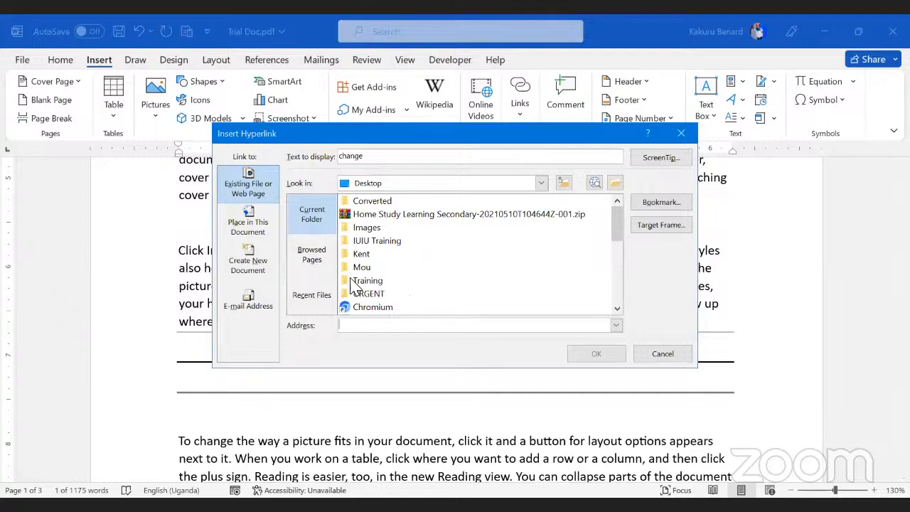
{"action": "double_click", "coordinate": [378, 282]}
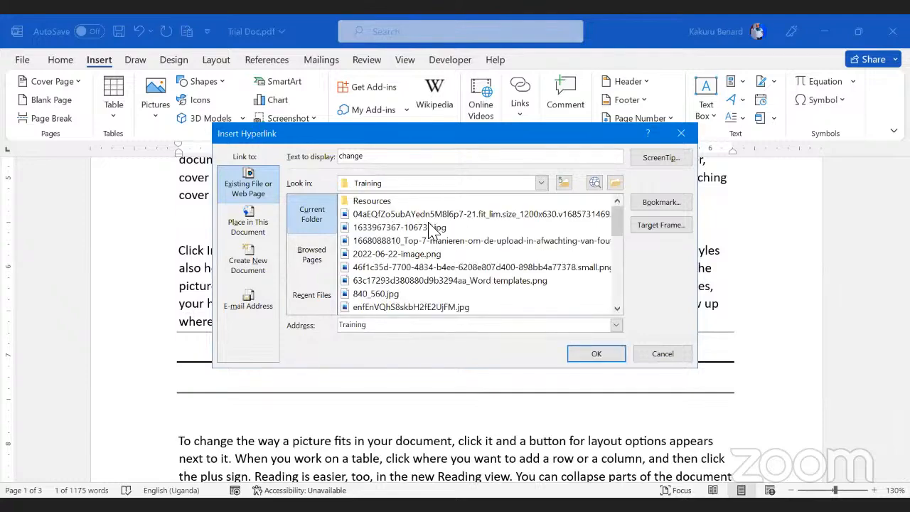
{"action": "double_click", "coordinate": [377, 202]}
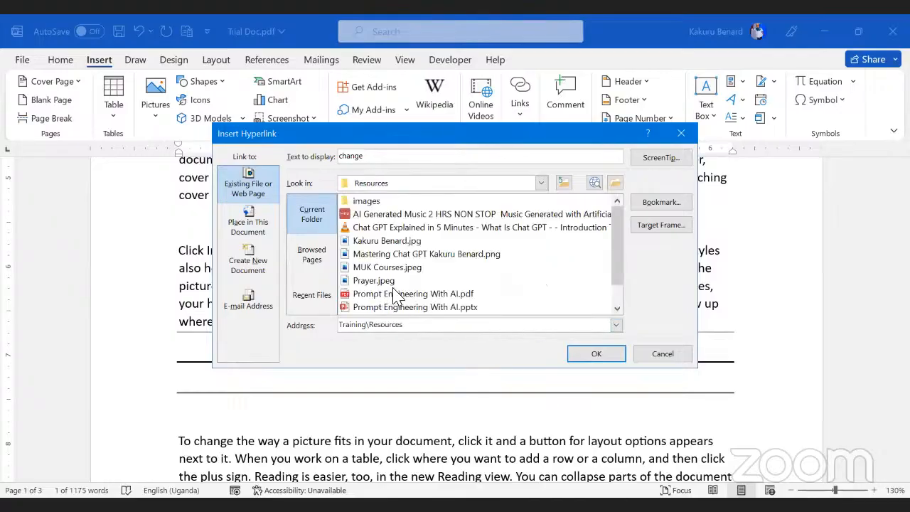
{"action": "left_click", "coordinate": [397, 295]}
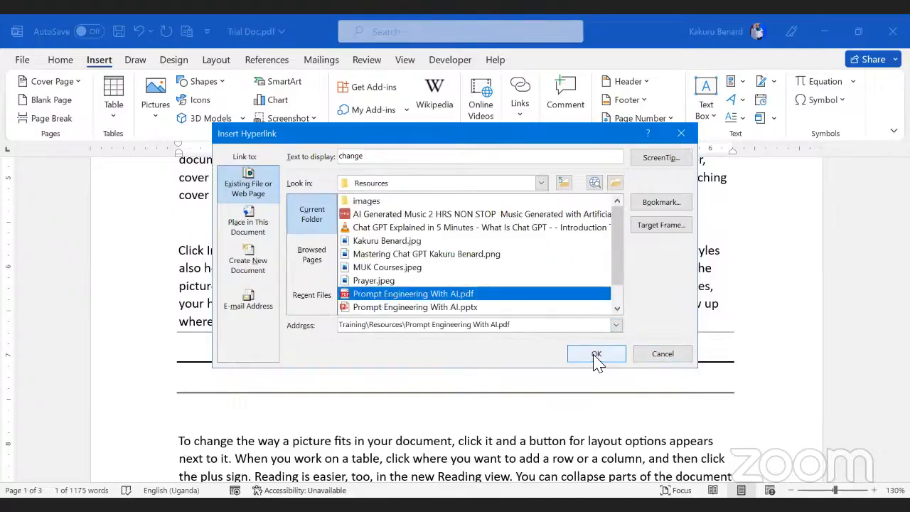
{"action": "left_click", "coordinate": [596, 357]}
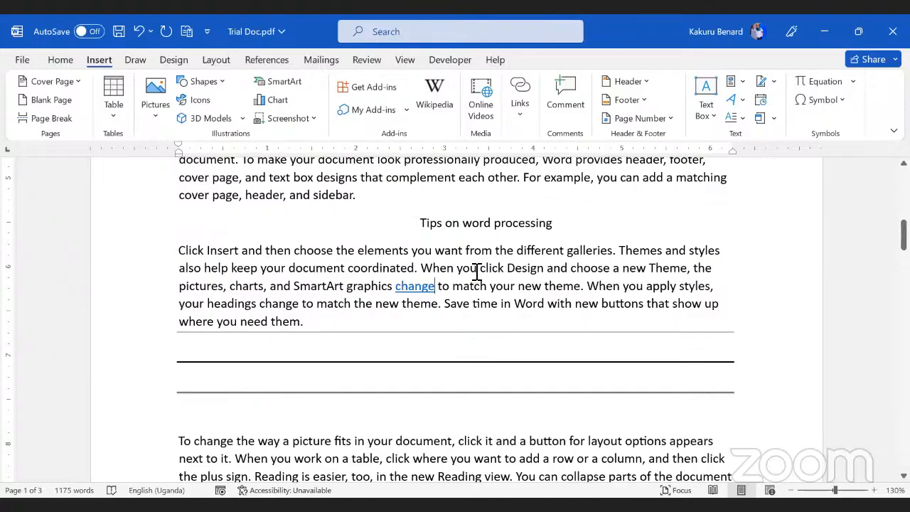
{"action": "left_click", "coordinate": [421, 290]}
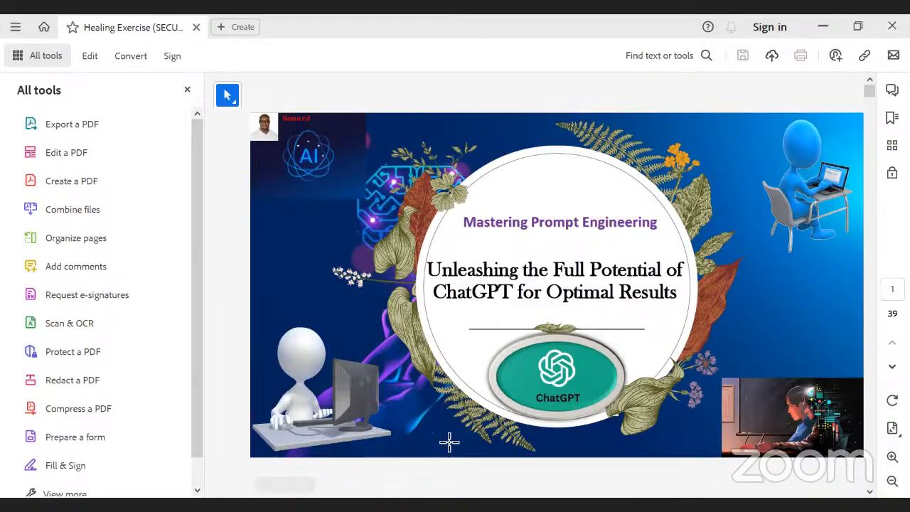
Step: Back in Word, select the sentence 'To make your document look professionally produced'
{"action": "key", "text": "alt+Tab"}
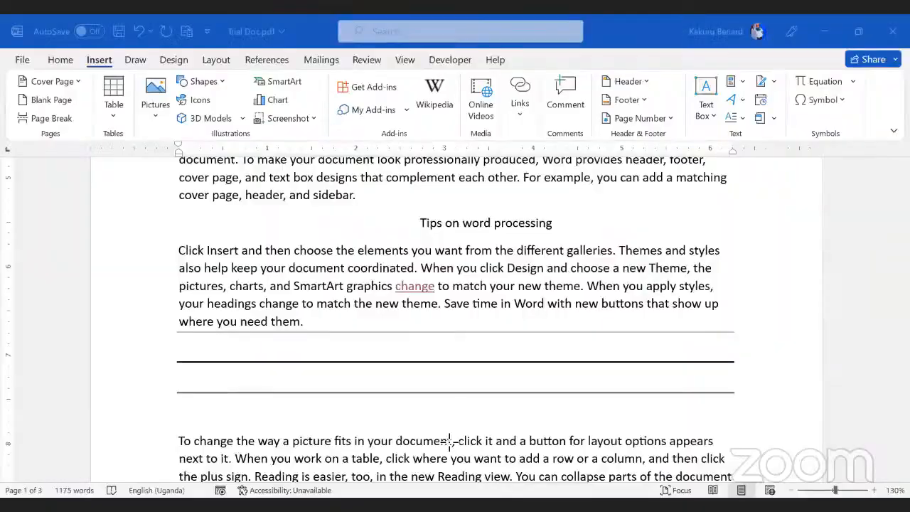
{"action": "scroll", "coordinate": [447, 441], "scroll_direction": "down", "scroll_amount": 3}
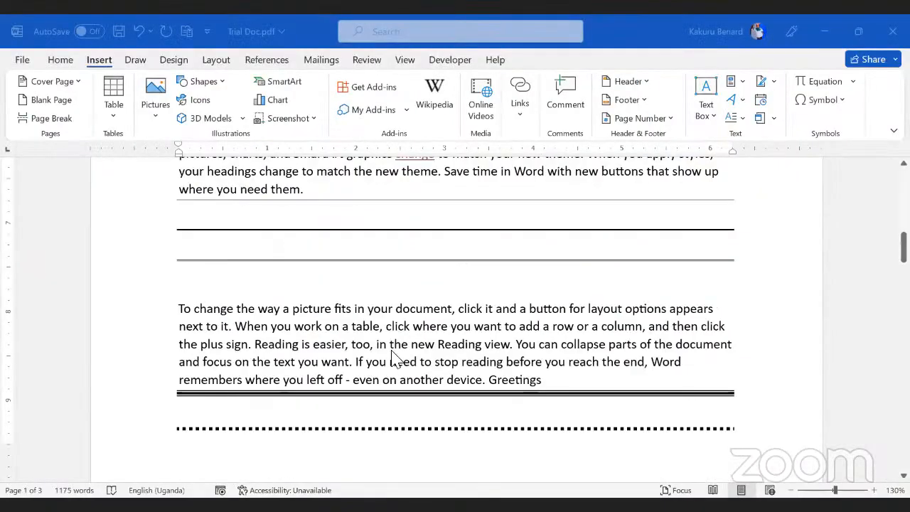
{"action": "scroll", "coordinate": [423, 342], "scroll_direction": "down", "scroll_amount": 2}
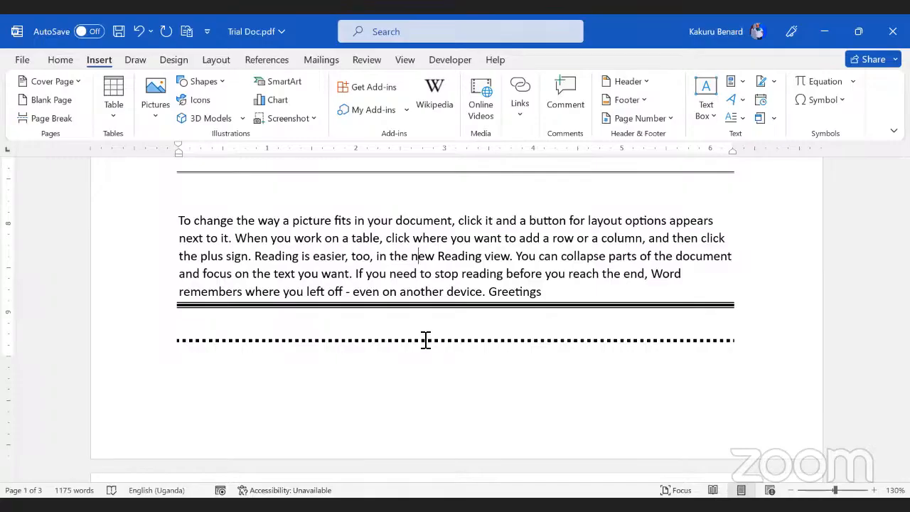
{"action": "scroll", "coordinate": [364, 306], "scroll_direction": "up", "scroll_amount": 4}
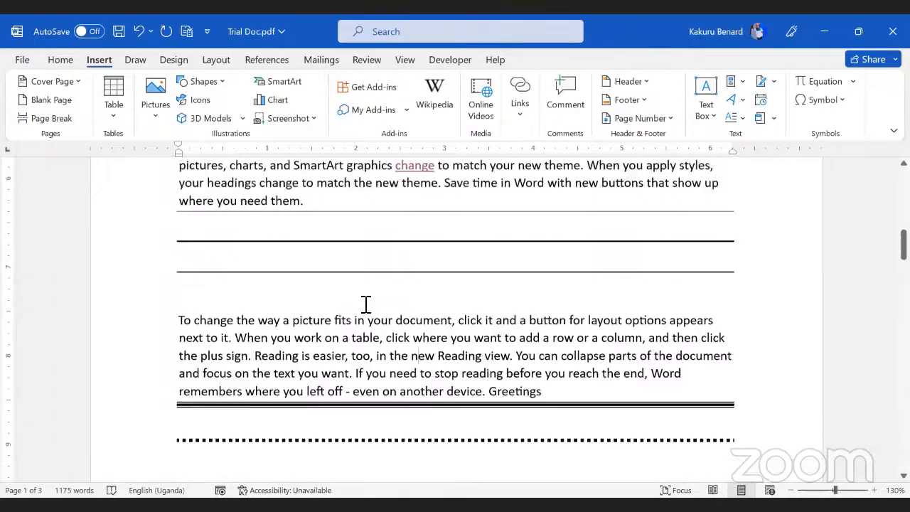
{"action": "scroll", "coordinate": [368, 304], "scroll_direction": "up", "scroll_amount": 12}
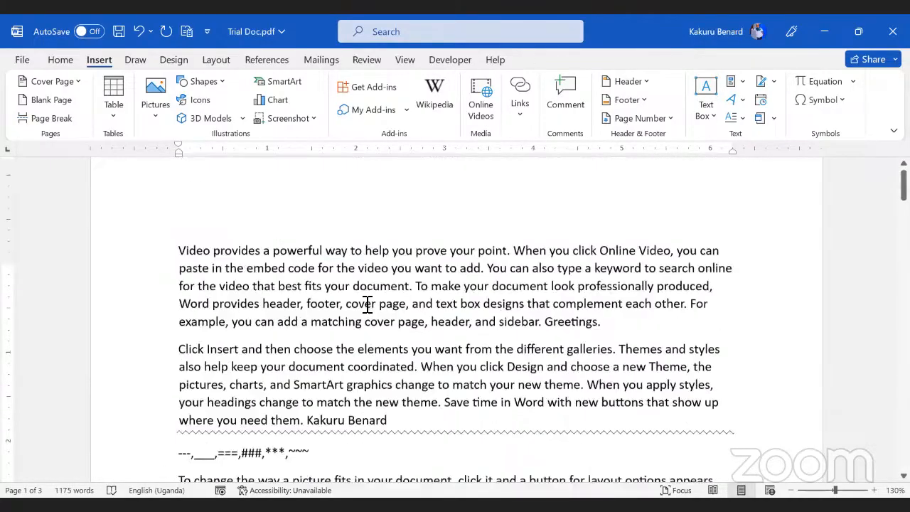
{"action": "left_click", "coordinate": [61, 61]}
{"action": "scroll", "coordinate": [386, 349], "scroll_direction": "down", "scroll_amount": 4}
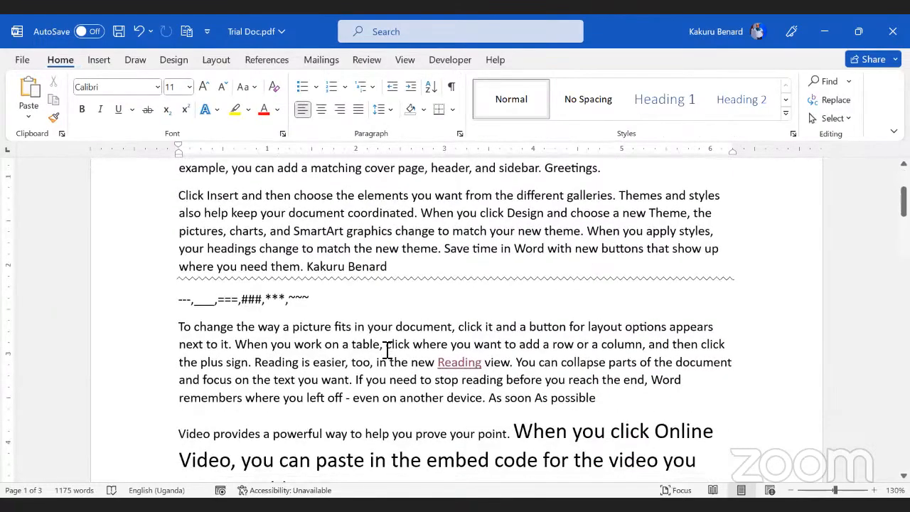
{"action": "scroll", "coordinate": [385, 347], "scroll_direction": "down", "scroll_amount": 2}
{"action": "scroll", "coordinate": [319, 269], "scroll_direction": "down", "scroll_amount": 3}
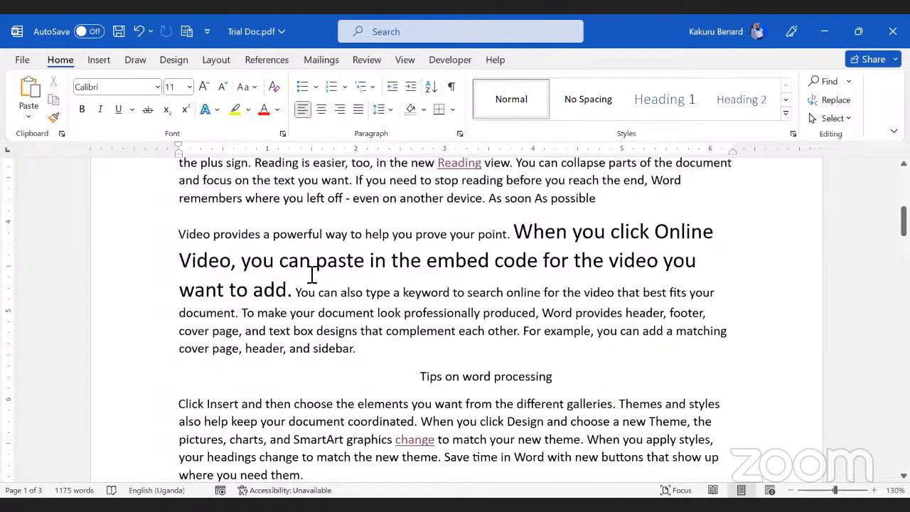
{"action": "scroll", "coordinate": [312, 274], "scroll_direction": "down", "scroll_amount": 1}
{"action": "double_click", "coordinate": [248, 292]}
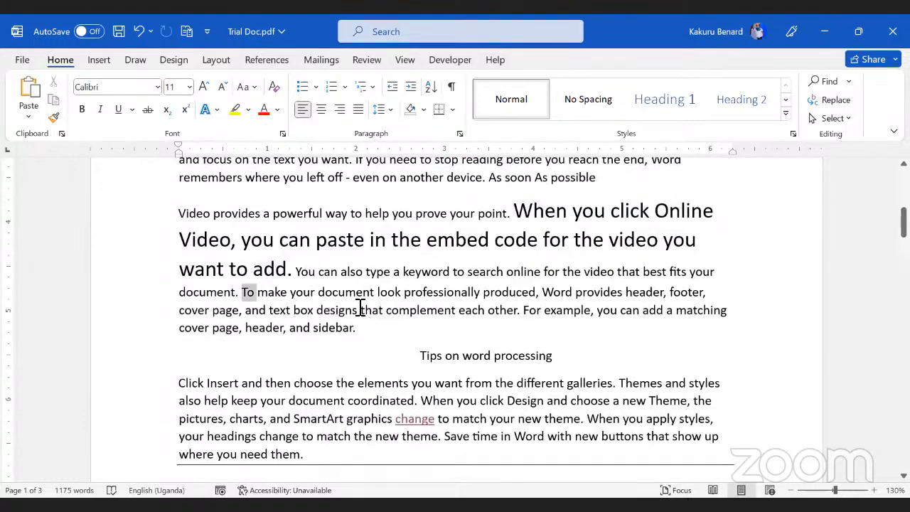
{"action": "left_click_drag", "start_coordinate": [361, 307], "coordinate": [511, 313]}
{"action": "left_click_drag", "start_coordinate": [523, 315], "coordinate": [523, 314]}
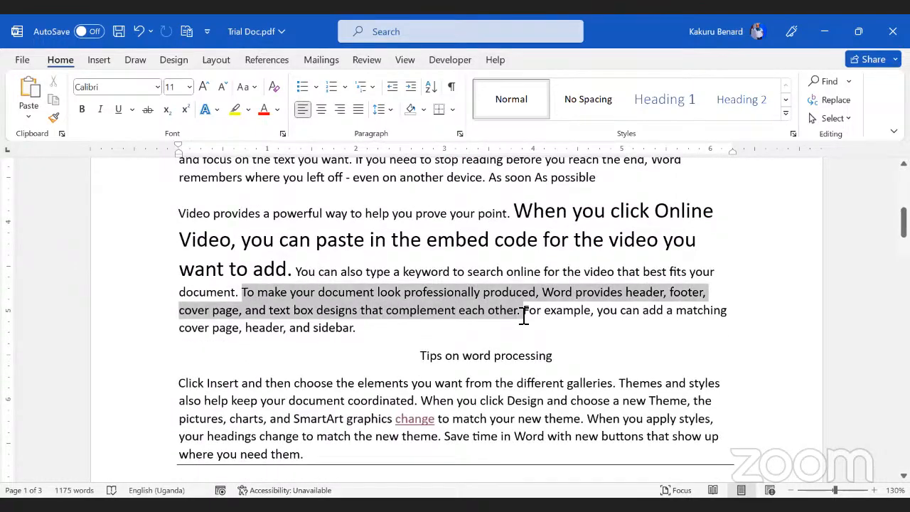
Step: Make the selected sentence green, bold and Bodoni MT Black
{"action": "left_click", "coordinate": [263, 111]}
{"action": "left_click", "coordinate": [277, 111]}
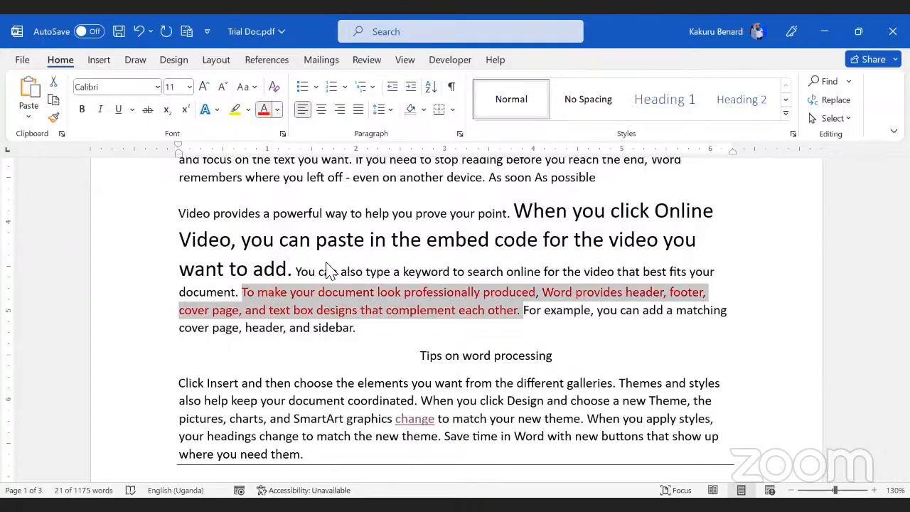
{"action": "left_click", "coordinate": [323, 266]}
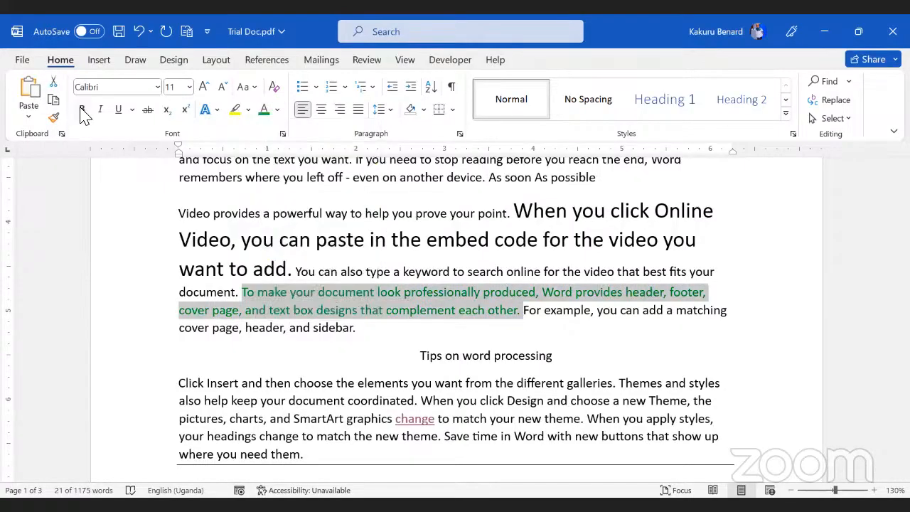
{"action": "left_click", "coordinate": [80, 111]}
{"action": "left_click", "coordinate": [159, 89]}
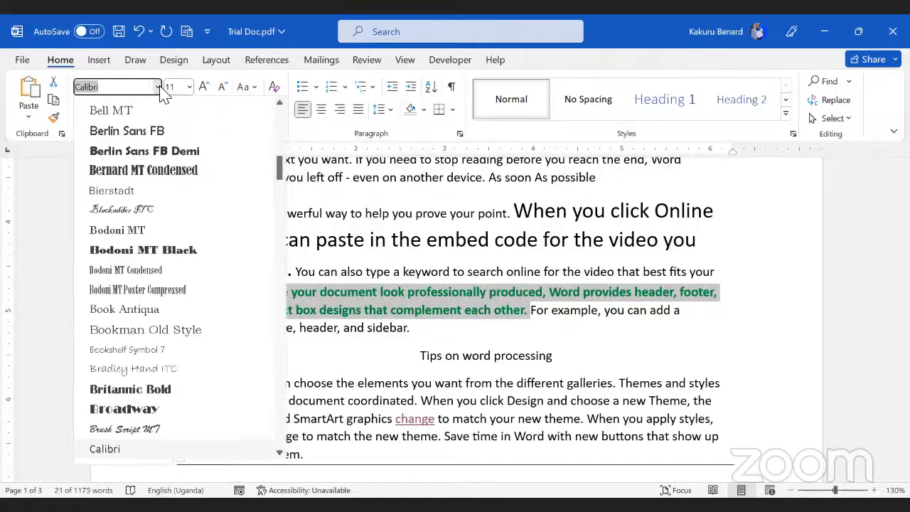
{"action": "left_click", "coordinate": [183, 250]}
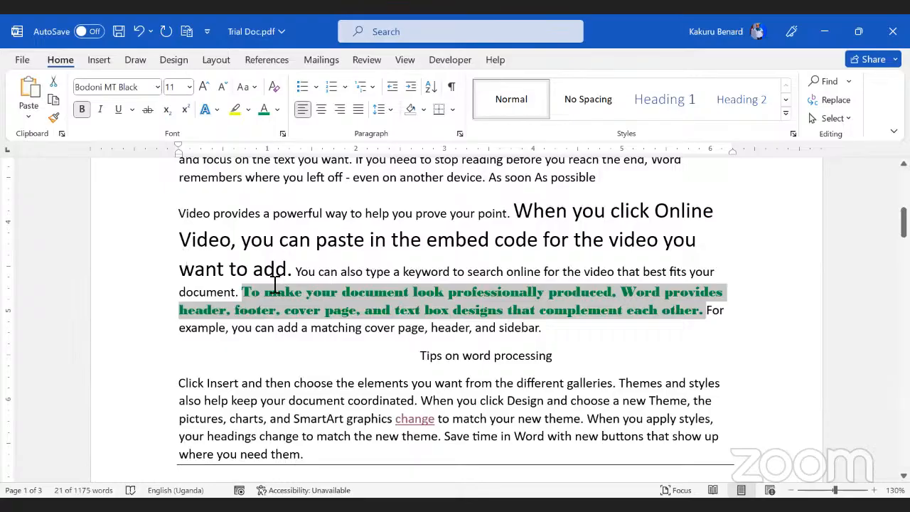
{"action": "scroll", "coordinate": [348, 291], "scroll_direction": "down", "scroll_amount": 1}
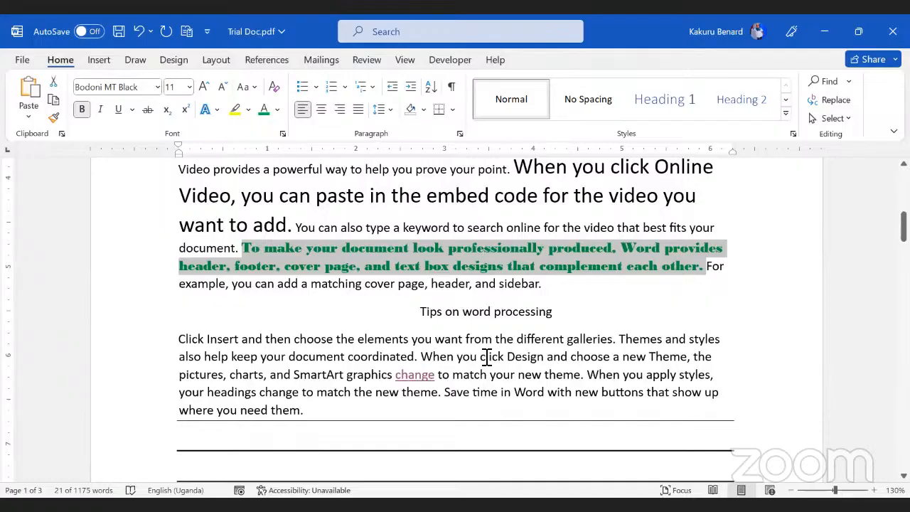
Step: Format-paint the green bold Bodoni style onto the 'Click Insert and then choose the elements' sentence
{"action": "left_click", "coordinate": [55, 118]}
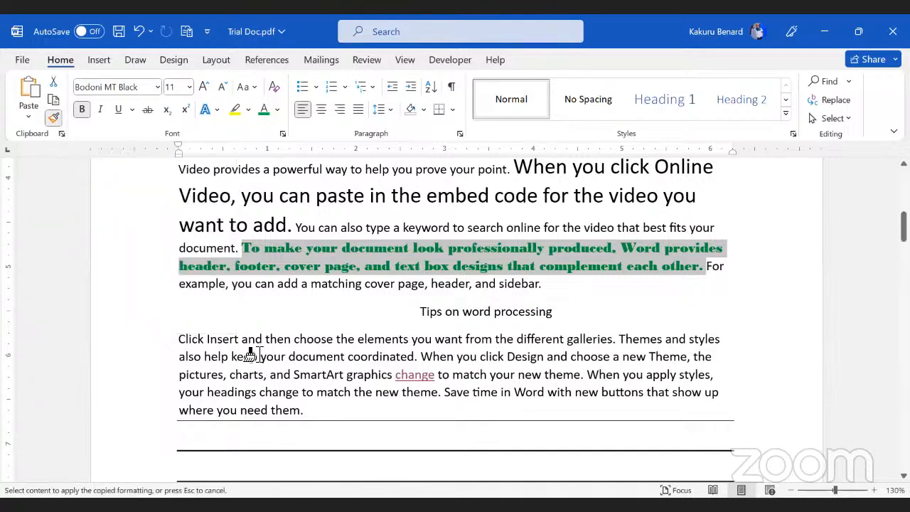
{"action": "left_click_drag", "start_coordinate": [177, 343], "coordinate": [613, 349]}
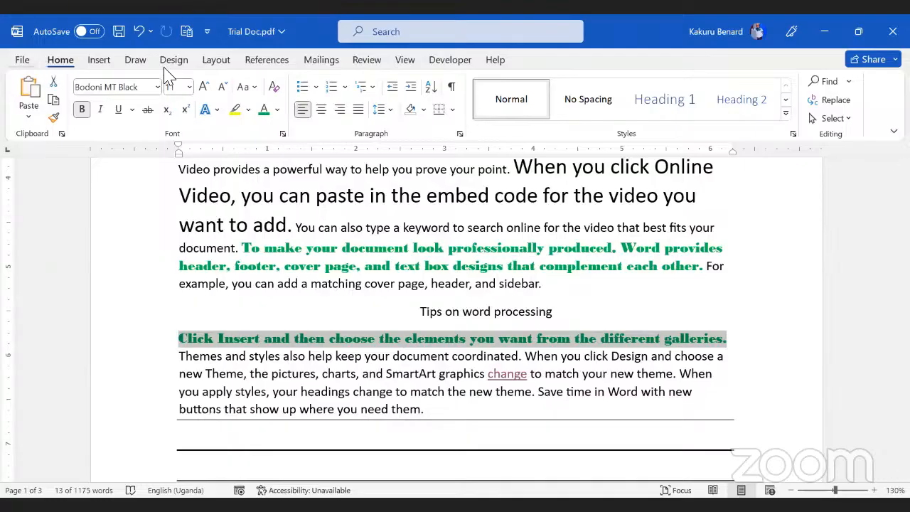
{"action": "left_click", "coordinate": [423, 353]}
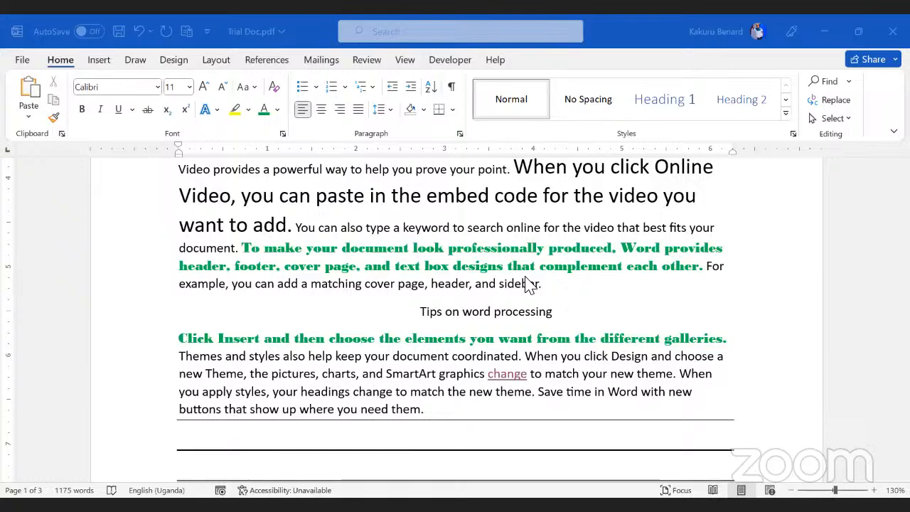
Step: Insert a blank paragraph after 'For example,' on page 2
{"action": "scroll", "coordinate": [501, 299], "scroll_direction": "down", "scroll_amount": 3}
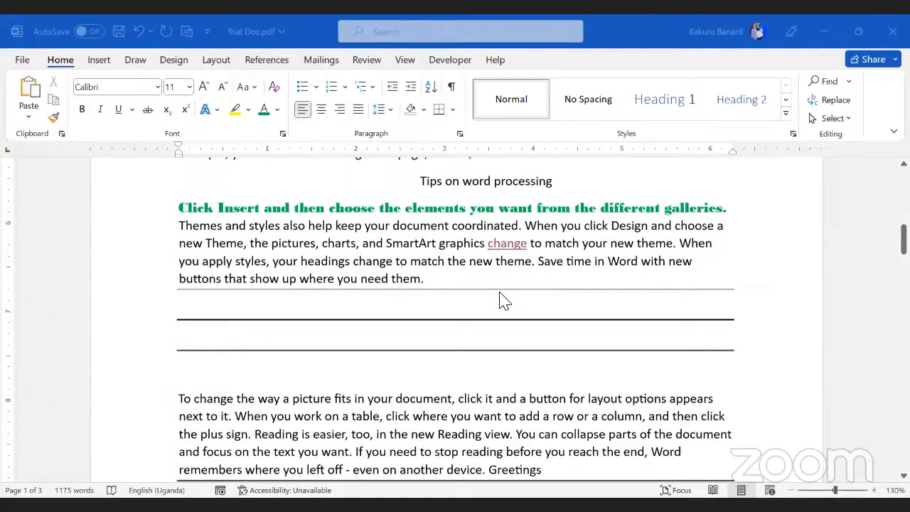
{"action": "scroll", "coordinate": [502, 299], "scroll_direction": "down", "scroll_amount": 10}
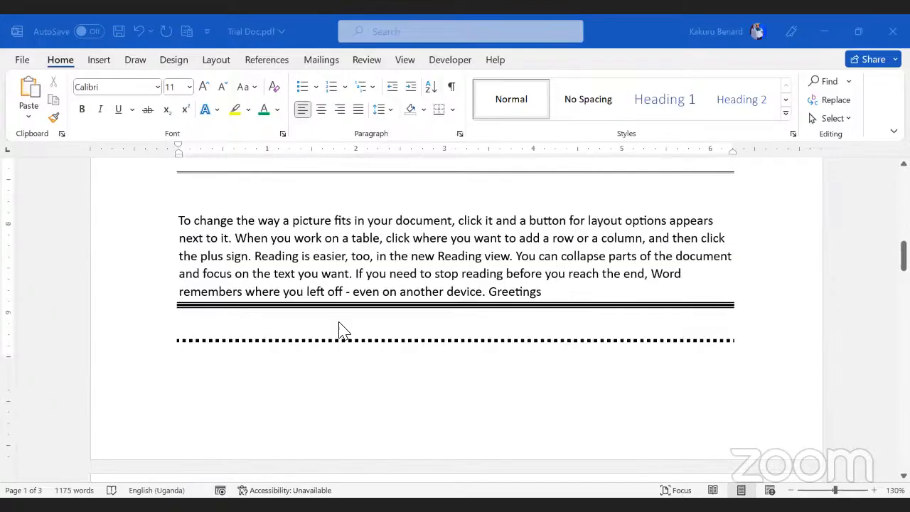
{"action": "scroll", "coordinate": [249, 282], "scroll_direction": "down", "scroll_amount": 3}
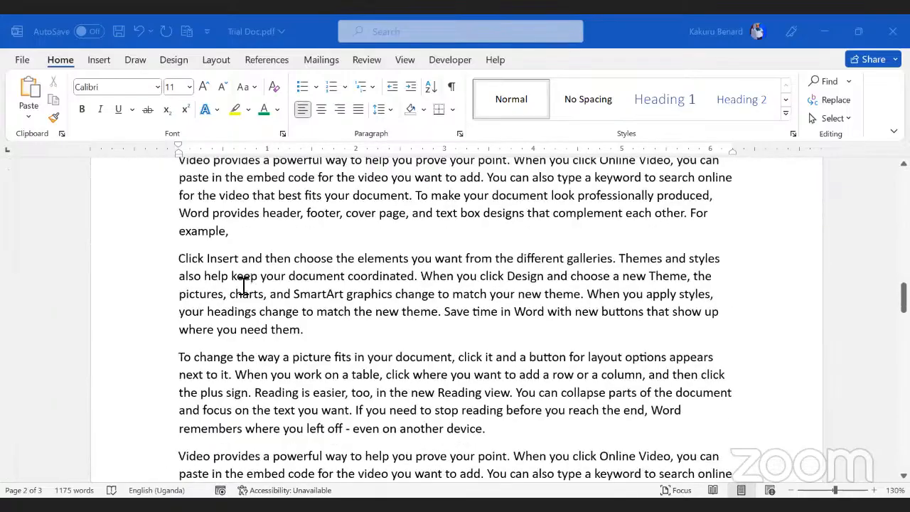
{"action": "scroll", "coordinate": [242, 274], "scroll_direction": "up", "scroll_amount": 1}
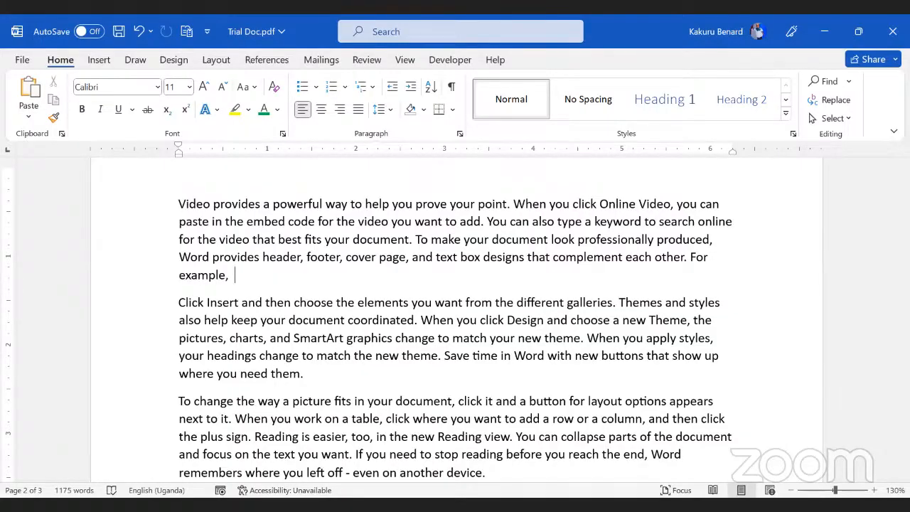
{"action": "key", "text": "Return"}
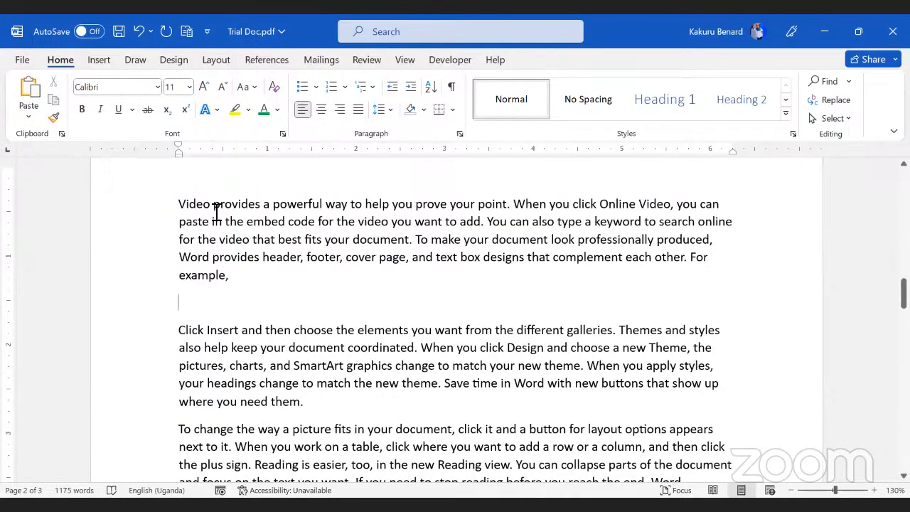
{"action": "scroll", "coordinate": [294, 240], "scroll_direction": "up", "scroll_amount": 2}
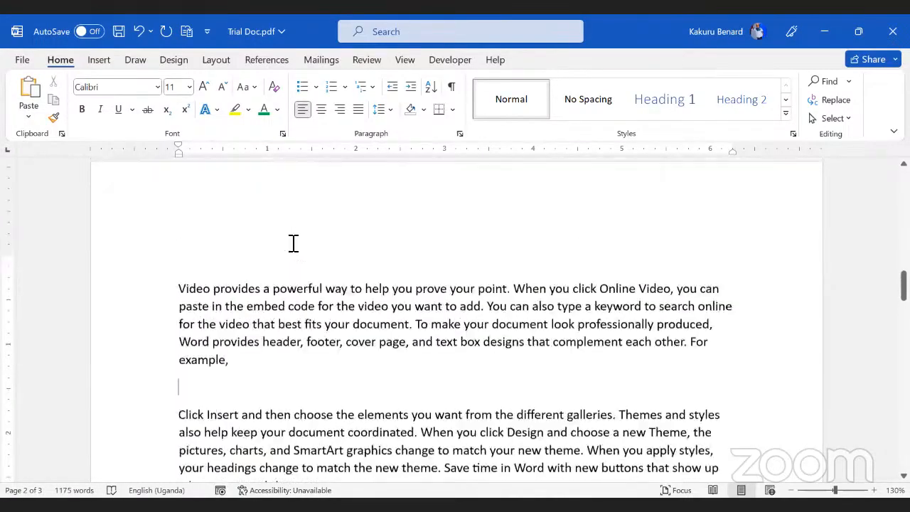
{"action": "scroll", "coordinate": [292, 243], "scroll_direction": "up", "scroll_amount": 5}
{"action": "scroll", "coordinate": [292, 244], "scroll_direction": "down", "scroll_amount": 5}
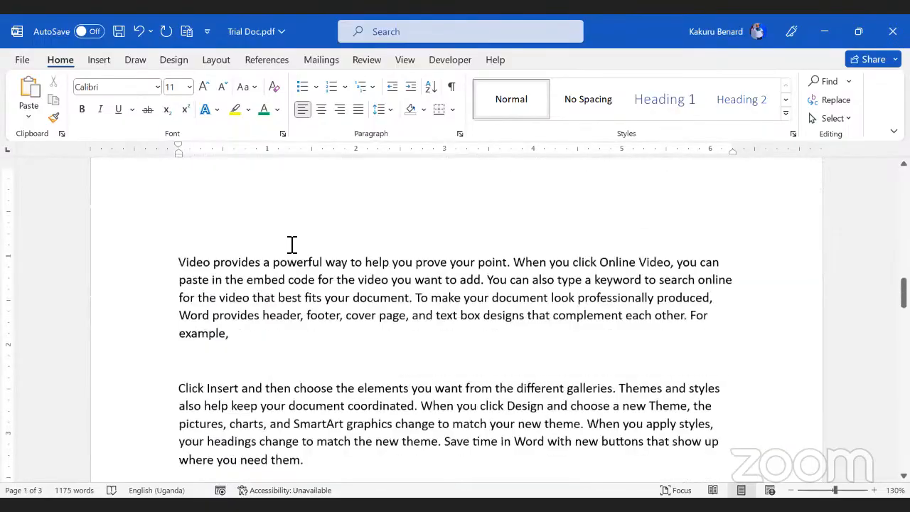
{"action": "scroll", "coordinate": [291, 244], "scroll_direction": "down", "scroll_amount": 2}
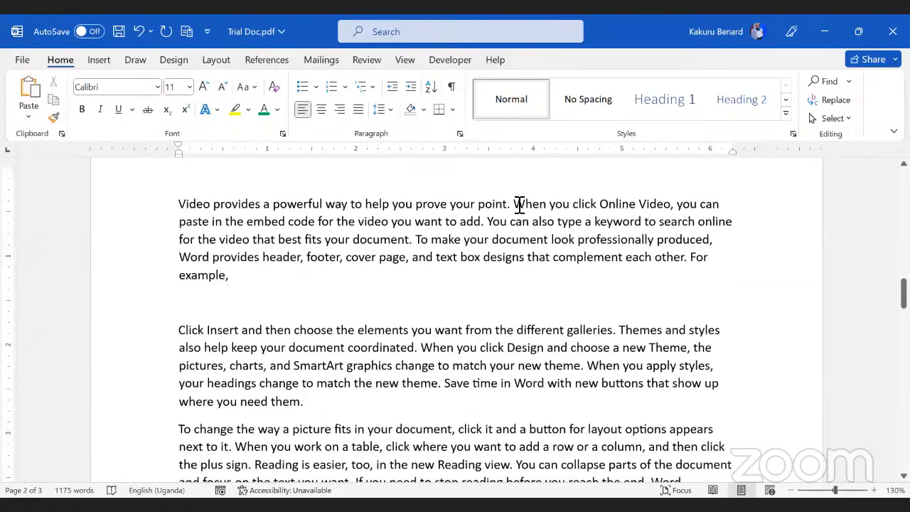
Step: Format the 'When you click Online Video' sentence as bold, orange text, ready to move
{"action": "left_click_drag", "start_coordinate": [518, 204], "coordinate": [488, 226]}
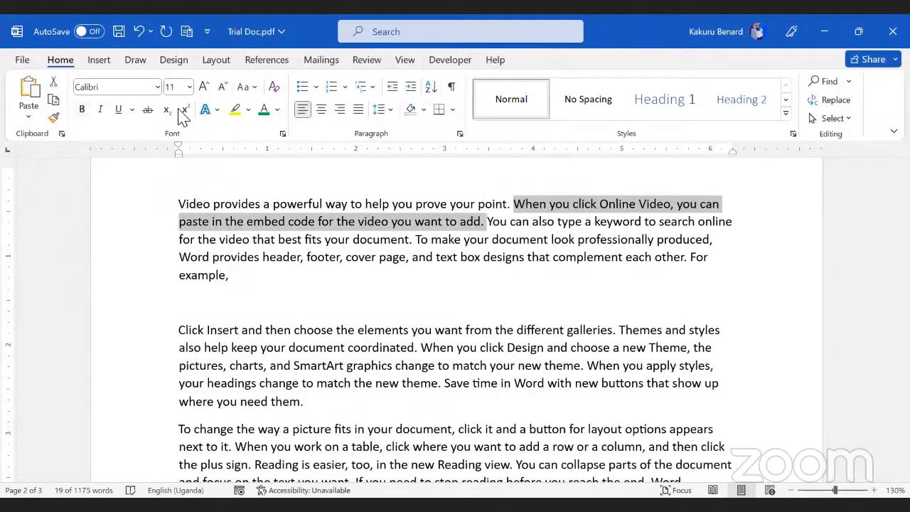
{"action": "key", "text": "ctrl+b"}
{"action": "left_click", "coordinate": [277, 110]}
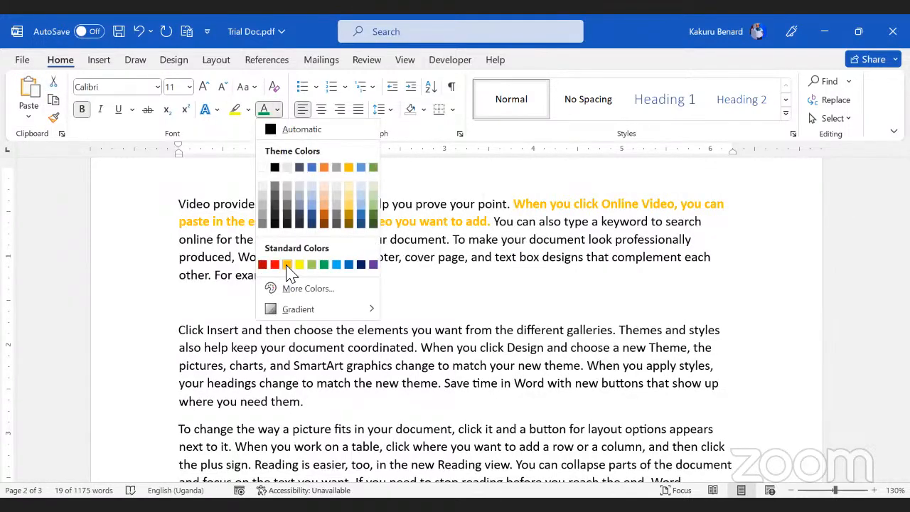
{"action": "left_click", "coordinate": [287, 266]}
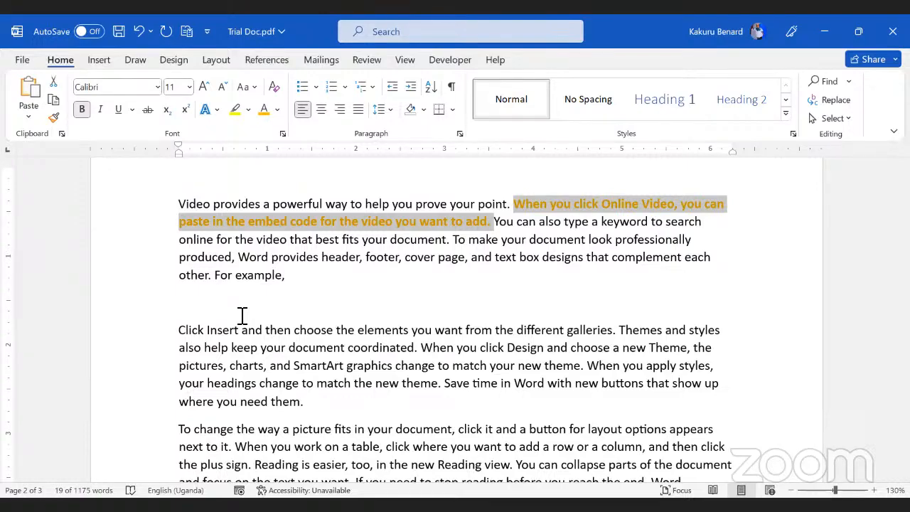
{"action": "key", "text": "F2"}
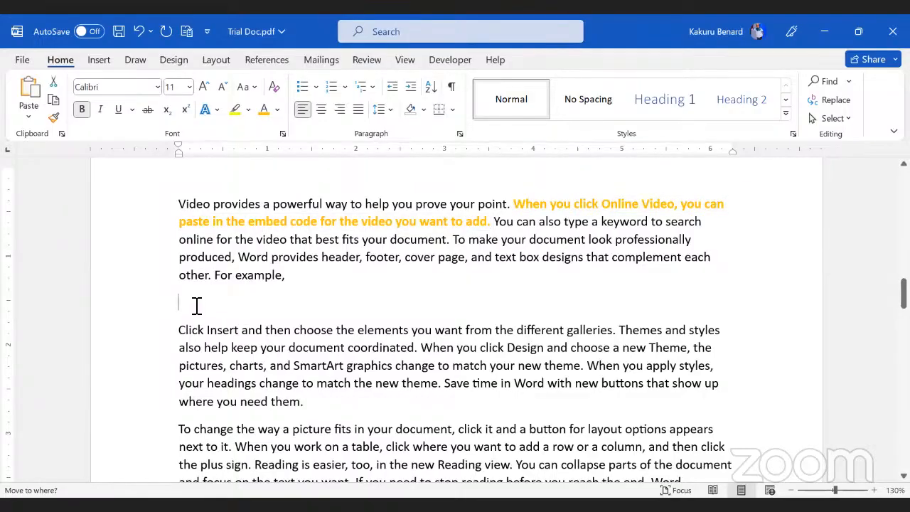
Step: Drop the bold orange sentence onto the empty line below 'For example,' as its own paragraph
{"action": "key", "text": "Return"}
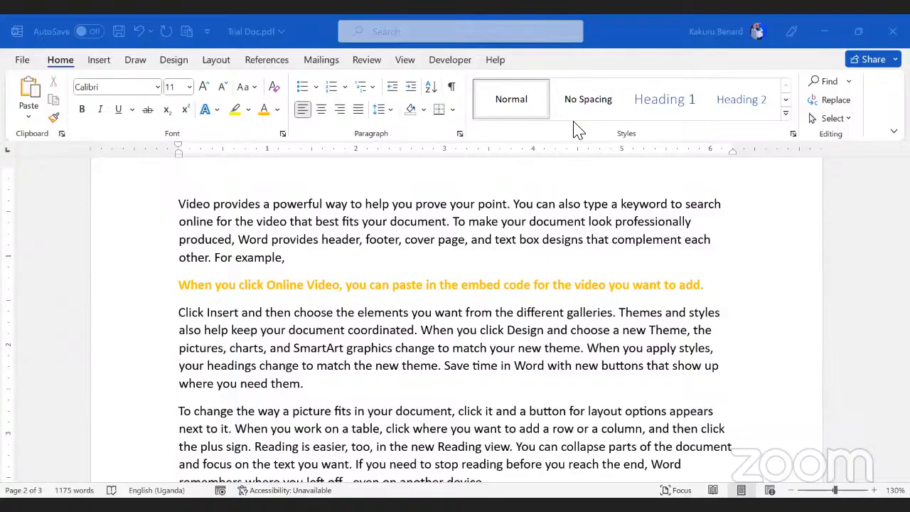
{"action": "scroll", "coordinate": [472, 312], "scroll_direction": "down", "scroll_amount": 5}
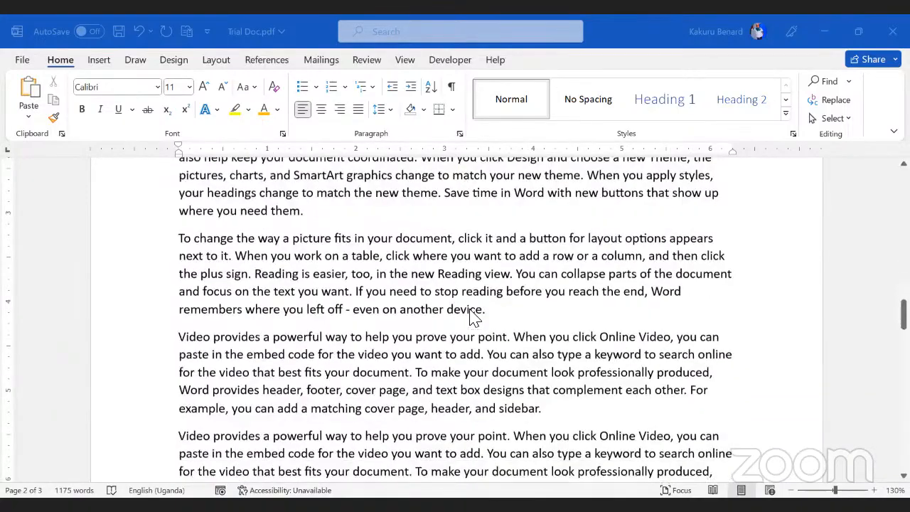
Step: After 'match your new theme.', add a new paragraph reading 'tost the therr of the goodsi sdhjhf'
{"action": "scroll", "coordinate": [473, 318], "scroll_direction": "down", "scroll_amount": 4}
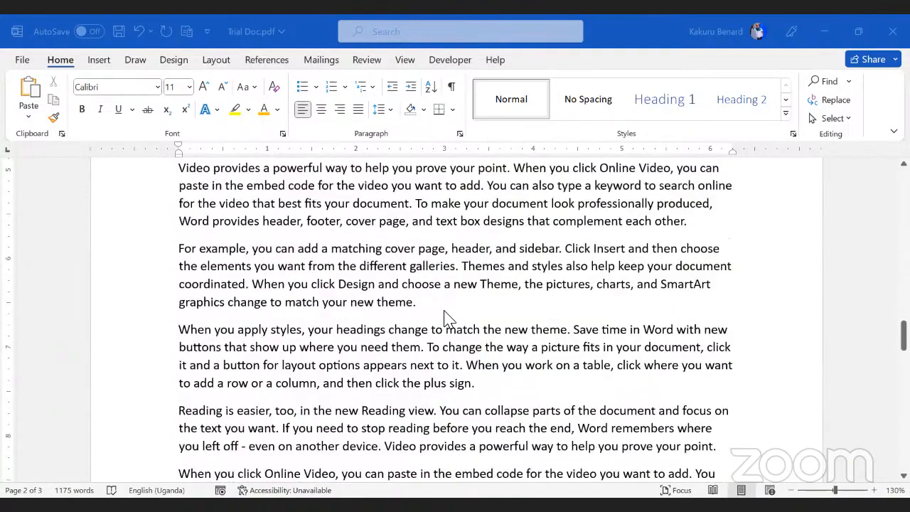
{"action": "left_click", "coordinate": [447, 316]}
{"action": "key", "text": "Return"}
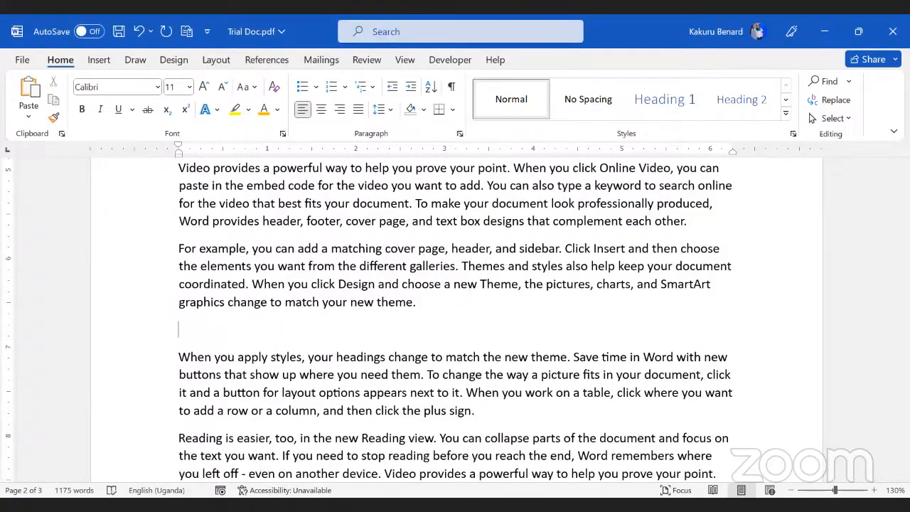
{"action": "type", "text": "tost the th"}
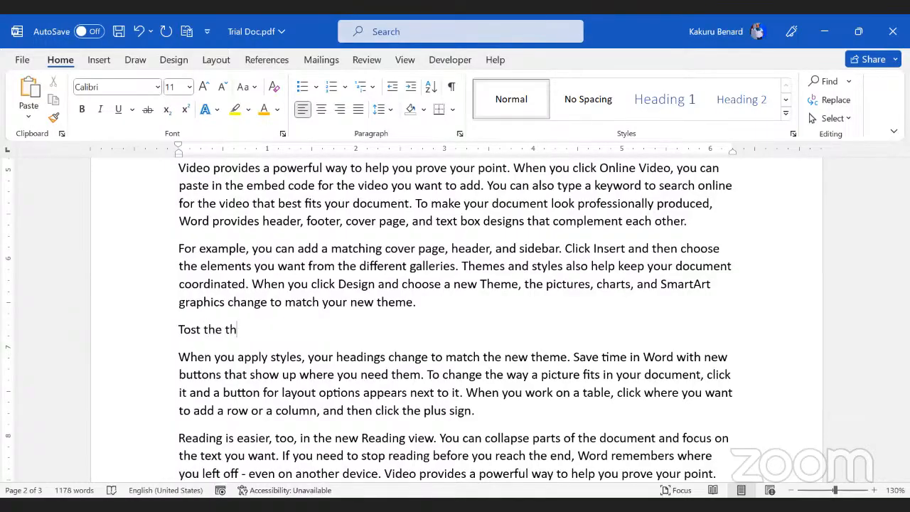
{"action": "type", "text": "err of the g"}
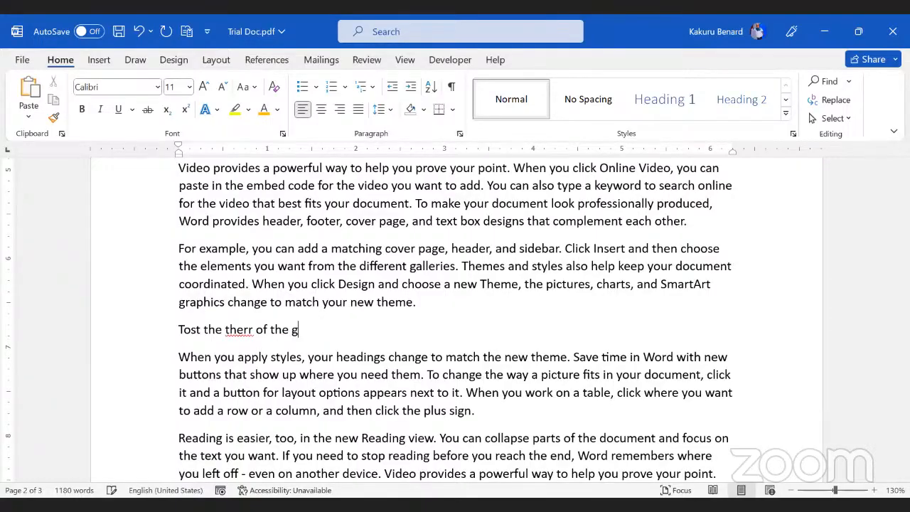
{"action": "type", "text": "oodsi sdhjhf"}
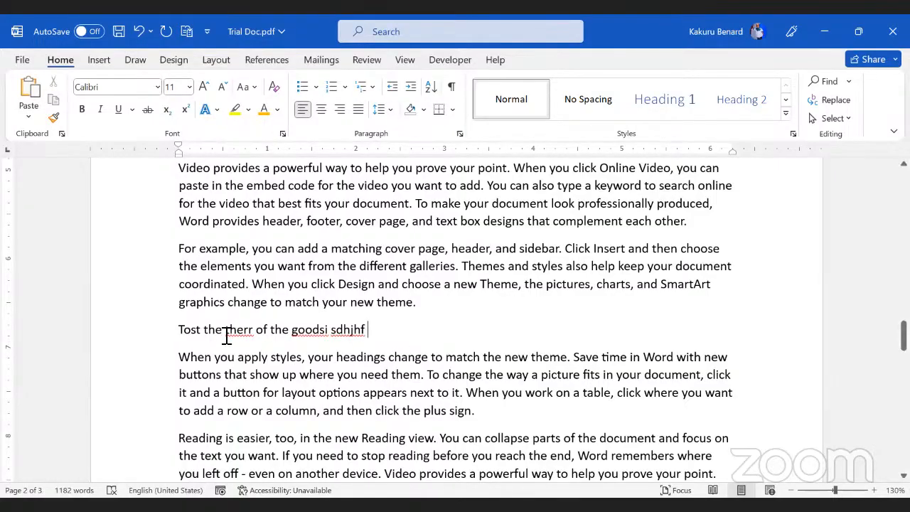
Step: Open Word Options at Proofing and scroll down to the 'Exceptions for' section
{"action": "left_click", "coordinate": [22, 60]}
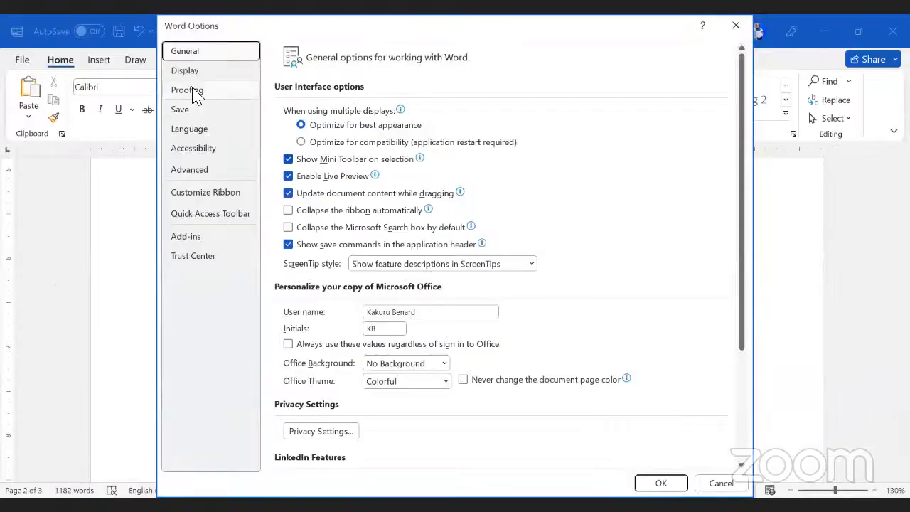
{"action": "left_click", "coordinate": [192, 91]}
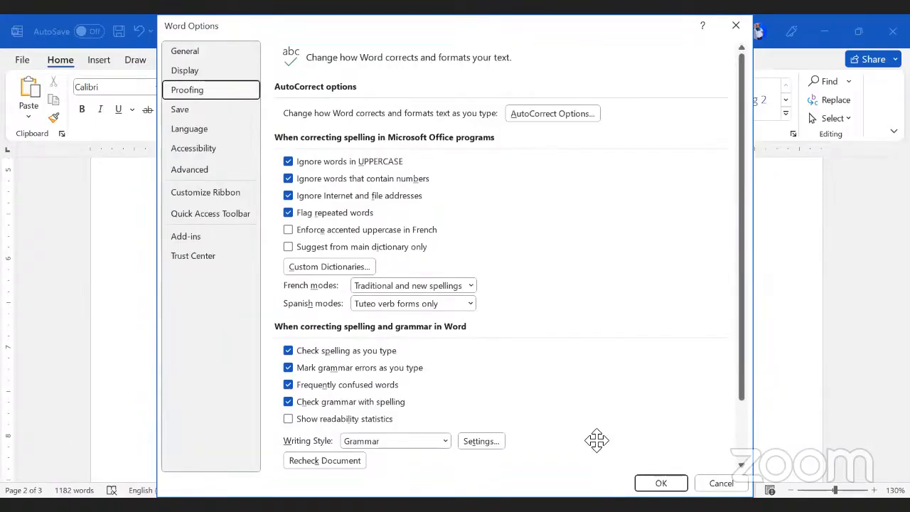
{"action": "left_click", "coordinate": [493, 371]}
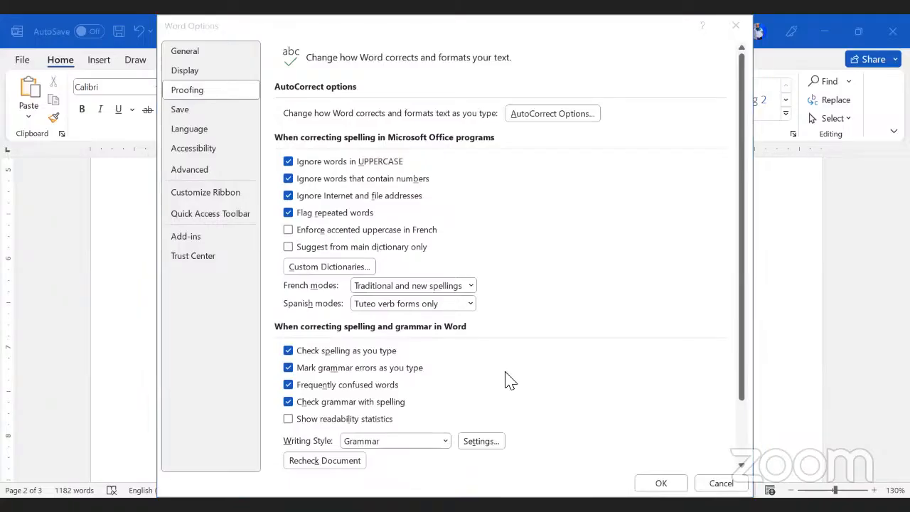
{"action": "scroll", "coordinate": [528, 335], "scroll_direction": "down", "scroll_amount": 3}
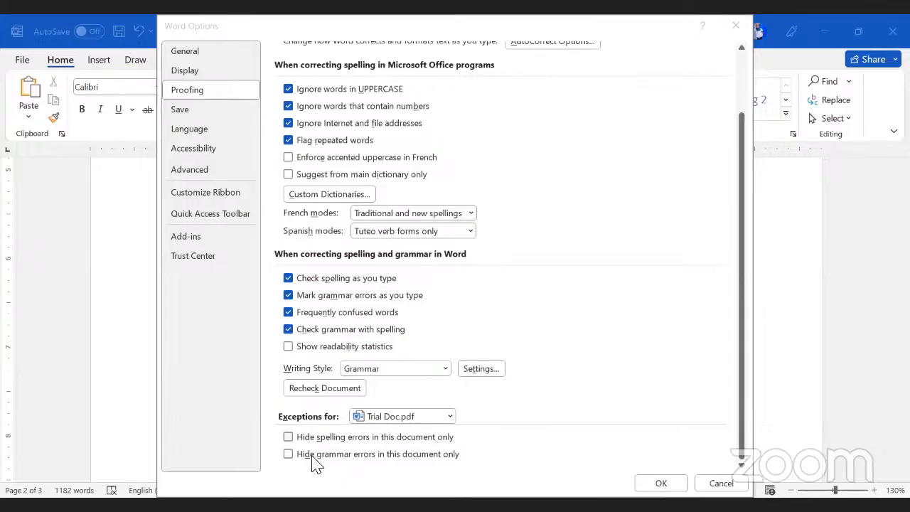
Step: Switch the proofing exceptions to All New Documents, revert to Trial Doc.pdf, and close Options
{"action": "left_click", "coordinate": [452, 420]}
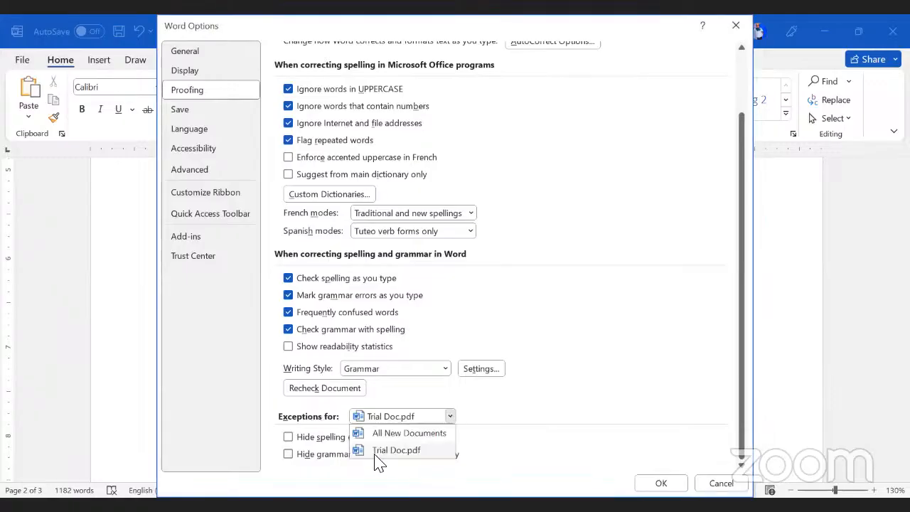
{"action": "left_click", "coordinate": [410, 435]}
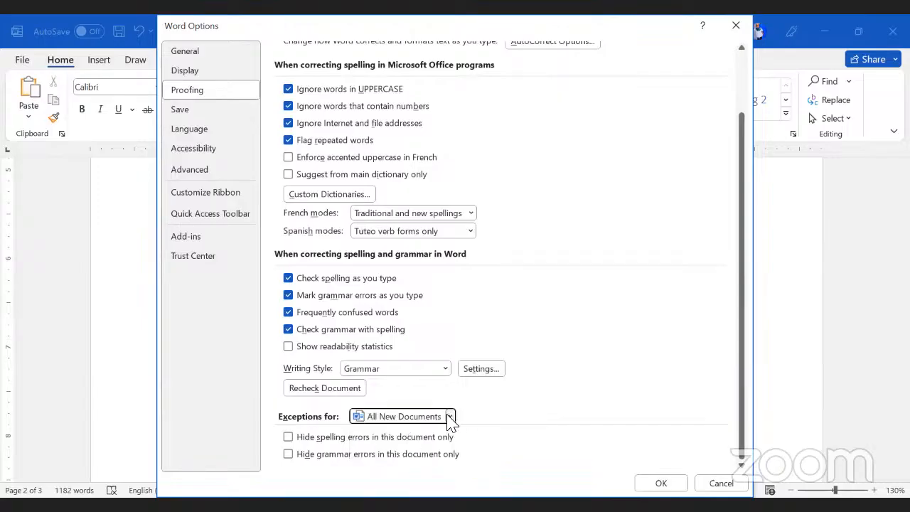
{"action": "left_click", "coordinate": [450, 417]}
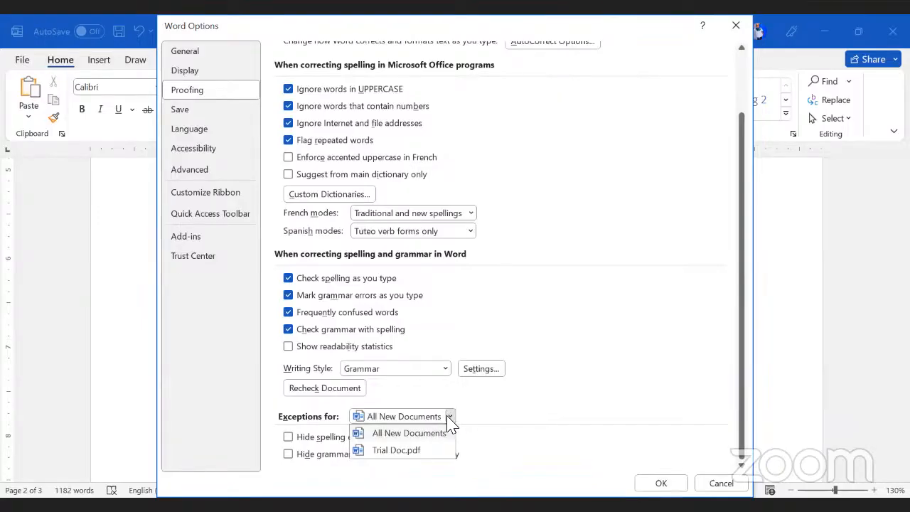
{"action": "left_click", "coordinate": [376, 451]}
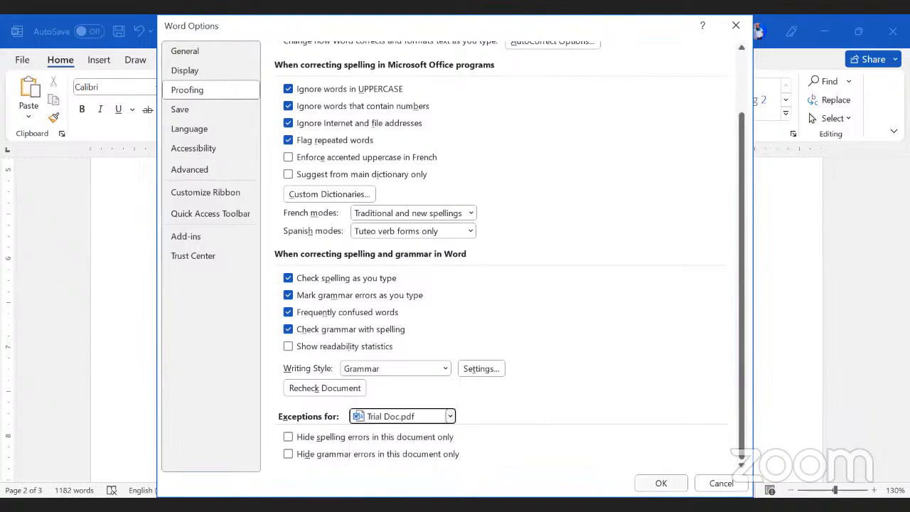
{"action": "key", "text": "Return"}
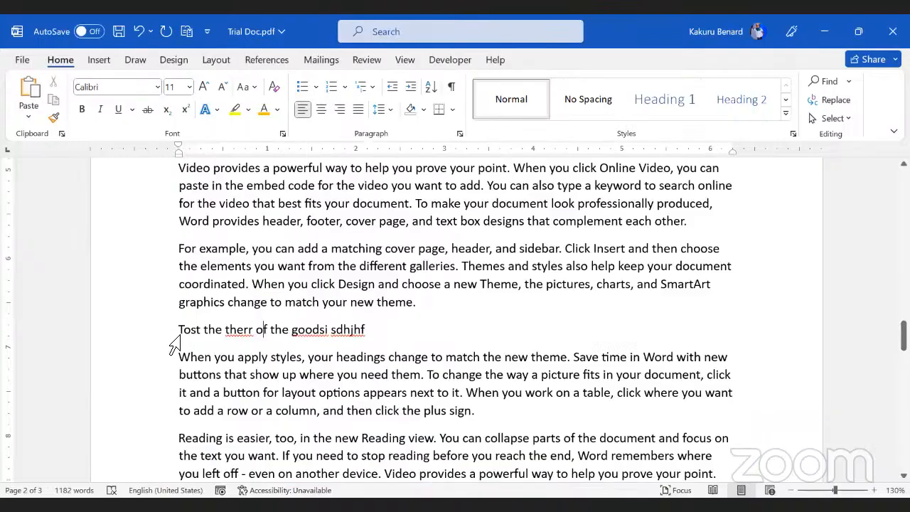
Step: Select the misspelled line, clear the selection, then go to the File start page
{"action": "left_click", "coordinate": [173, 345]}
{"action": "left_click", "coordinate": [189, 248]}
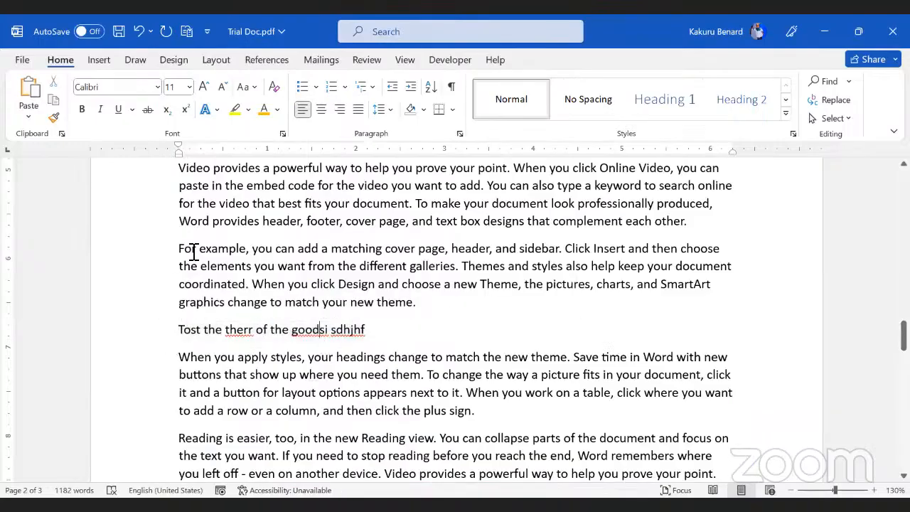
{"action": "left_click", "coordinate": [22, 61]}
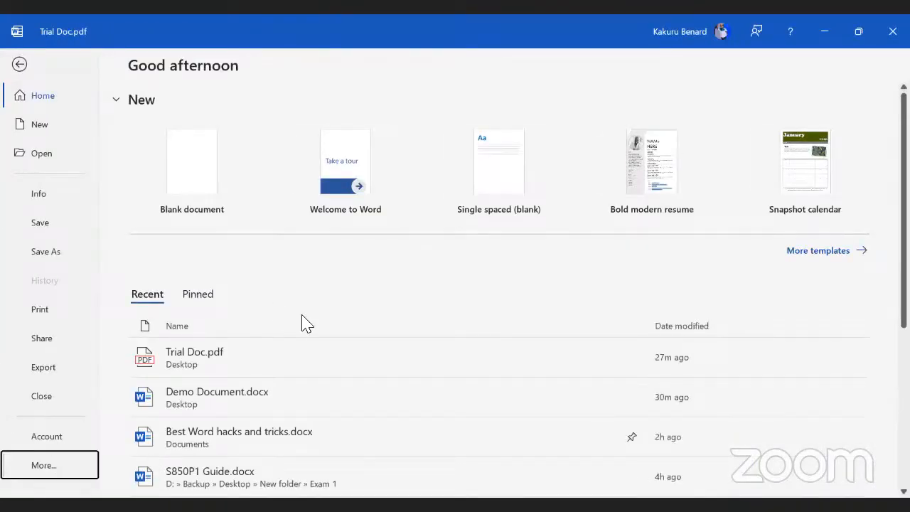
Step: In Proofing, tick Hide spelling errors and Hide grammar errors in this document only
{"action": "scroll", "coordinate": [349, 305], "scroll_direction": "down", "scroll_amount": 4}
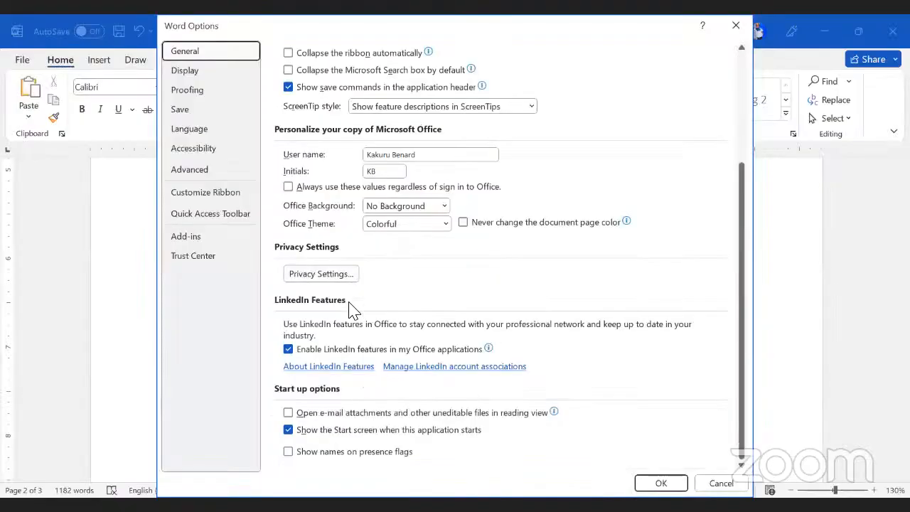
{"action": "scroll", "coordinate": [350, 306], "scroll_direction": "up", "scroll_amount": 2}
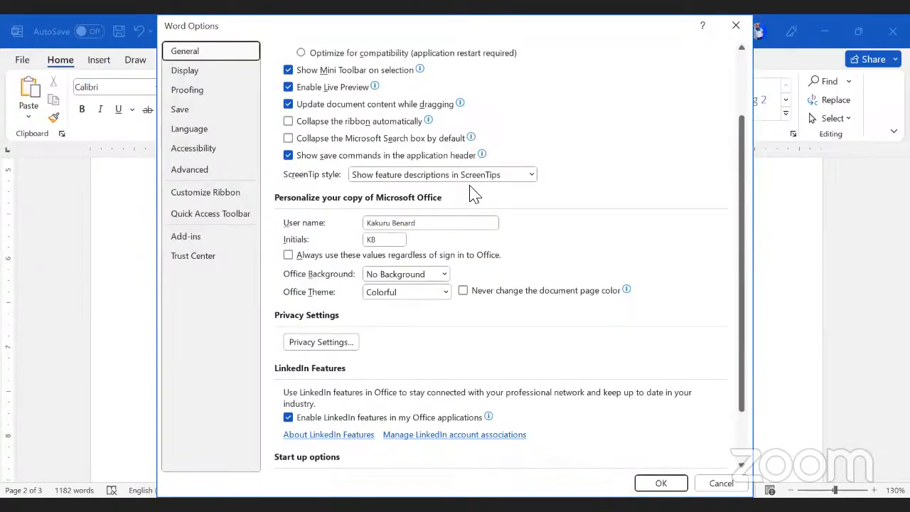
{"action": "left_click", "coordinate": [186, 90]}
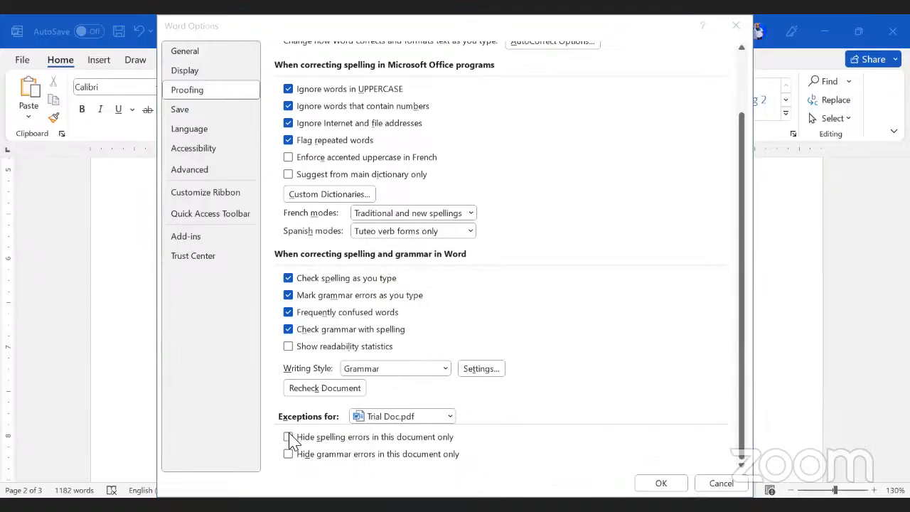
{"action": "left_click", "coordinate": [288, 437]}
{"action": "left_click", "coordinate": [288, 453]}
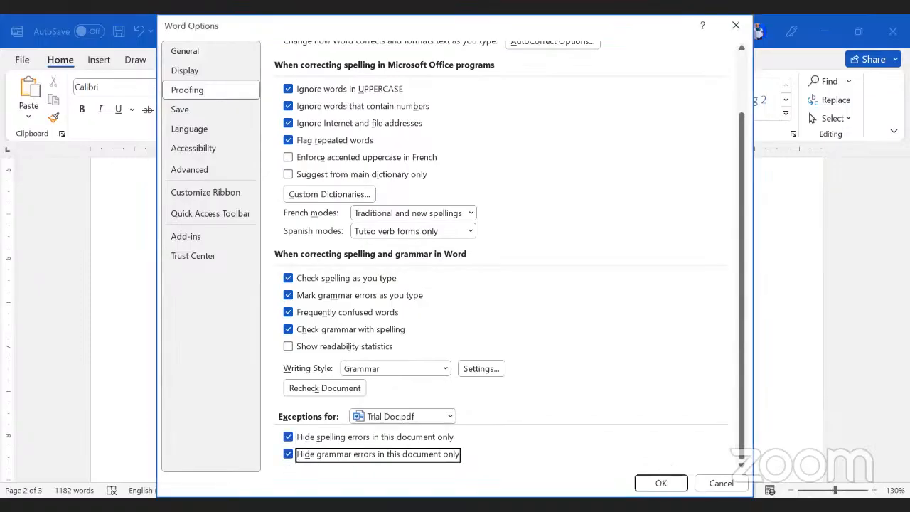
{"action": "key", "text": "Return"}
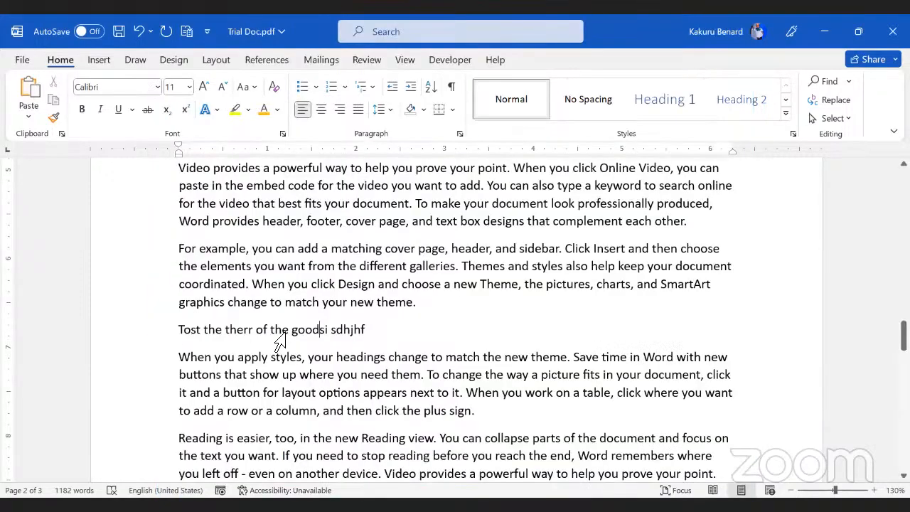
{"action": "triple_click", "coordinate": [333, 331]}
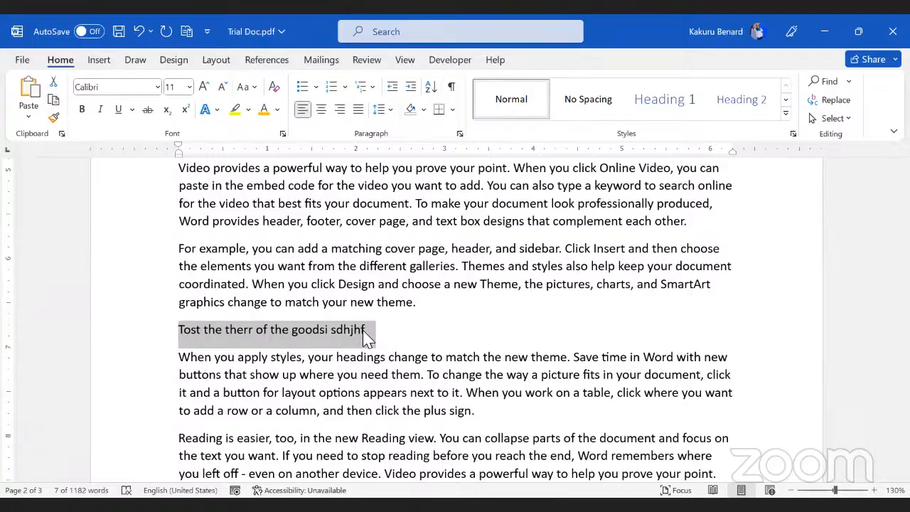
{"action": "left_click", "coordinate": [467, 298]}
Step: Insert a 3x2 table on a new line after 'plus sign.' and add a third row
{"action": "left_click", "coordinate": [496, 413]}
{"action": "key", "text": "Return"}
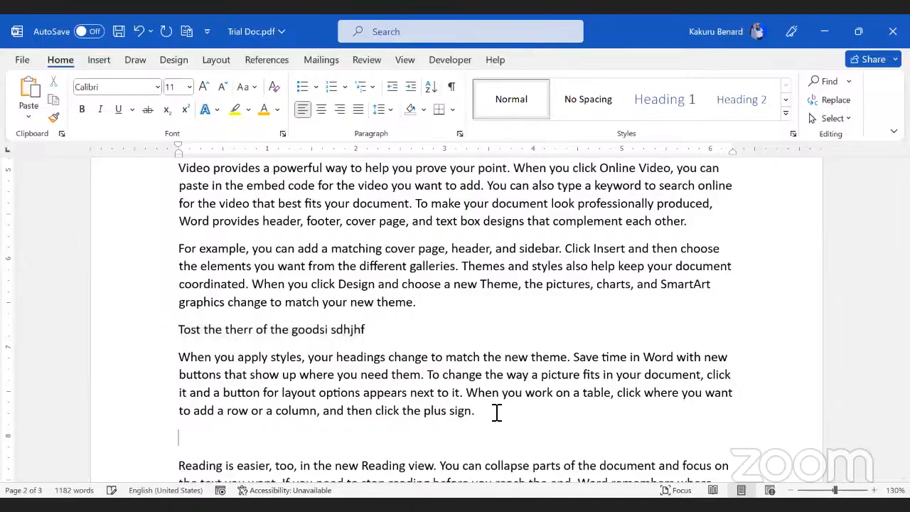
{"action": "left_click", "coordinate": [95, 63]}
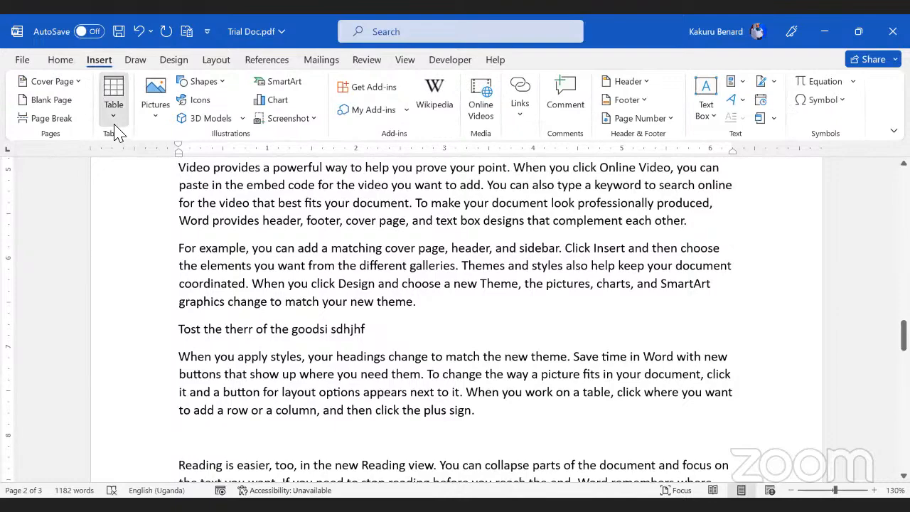
{"action": "left_click", "coordinate": [113, 104]}
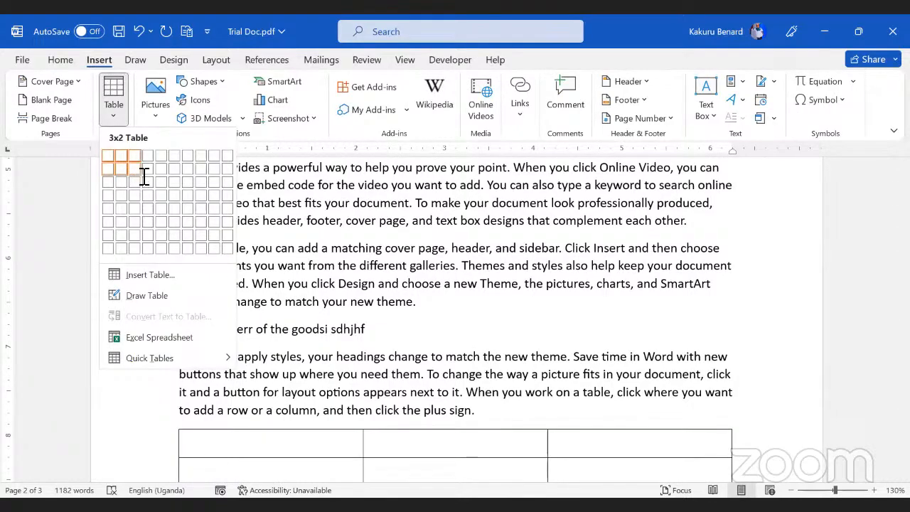
{"action": "left_click", "coordinate": [142, 173]}
{"action": "scroll", "coordinate": [751, 297], "scroll_direction": "down", "scroll_amount": 3}
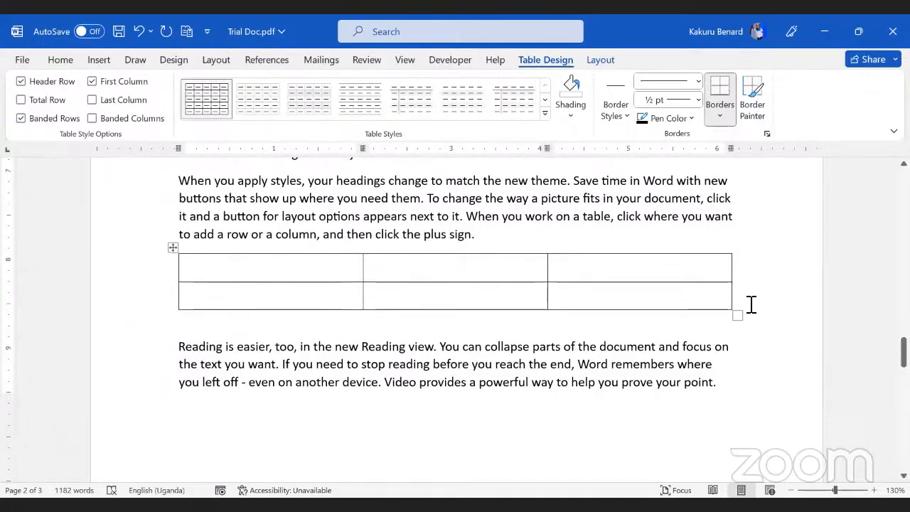
{"action": "left_click", "coordinate": [751, 304]}
{"action": "key", "text": "Return"}
Step: Enter 56 and 100 in the first column and 400 and 45 in the second
{"action": "left_click", "coordinate": [248, 269]}
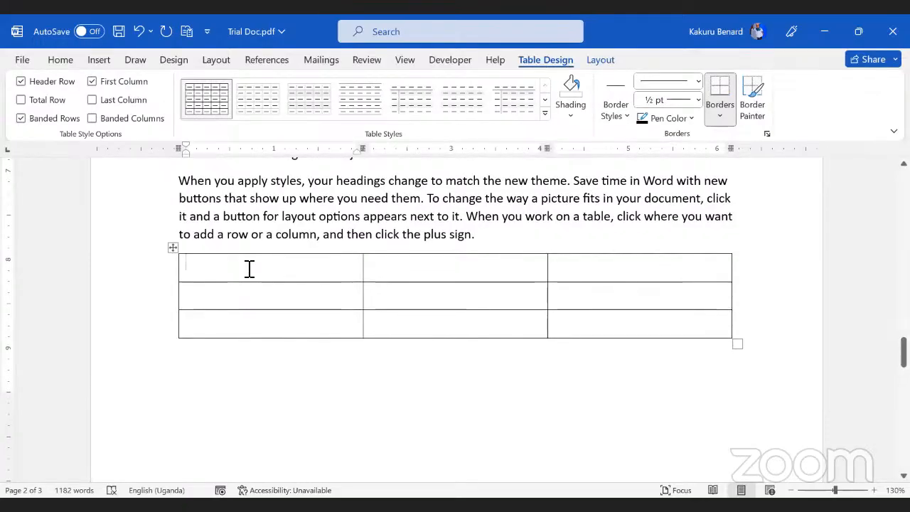
{"action": "type", "text": "D"}
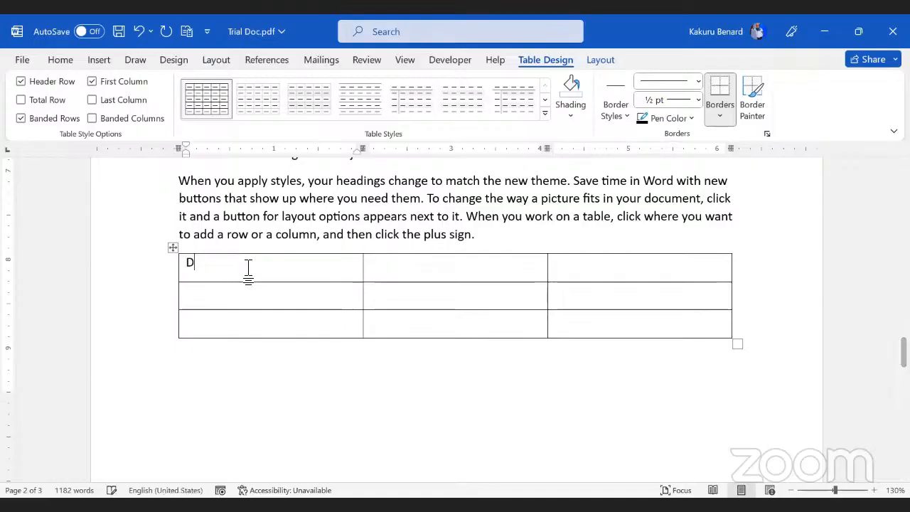
{"action": "type", "text": "a"}
{"action": "key", "text": "BackSpace"}
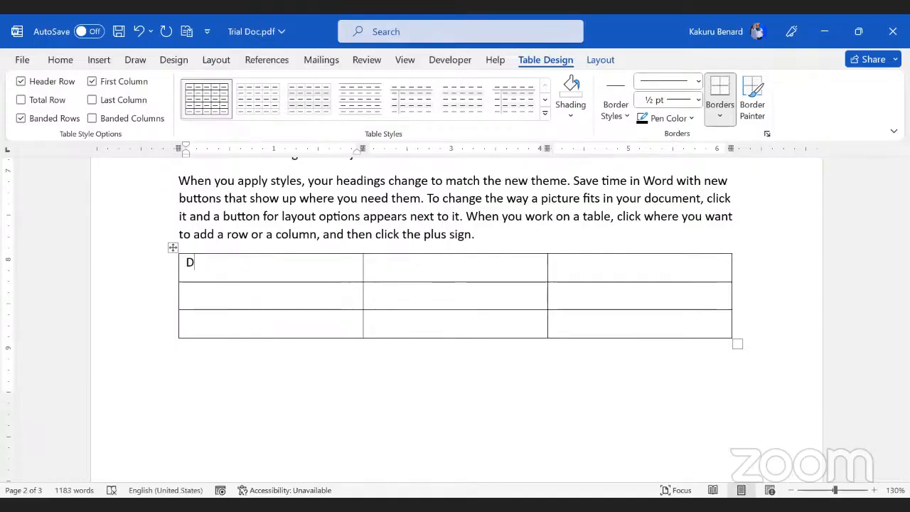
{"action": "key", "text": "BackSpace"}
{"action": "type", "text": "56"}
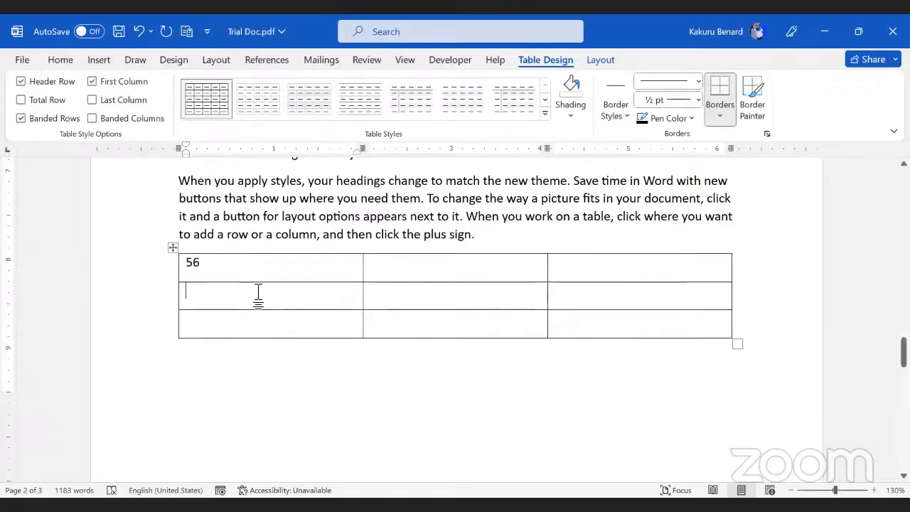
{"action": "type", "text": "100"}
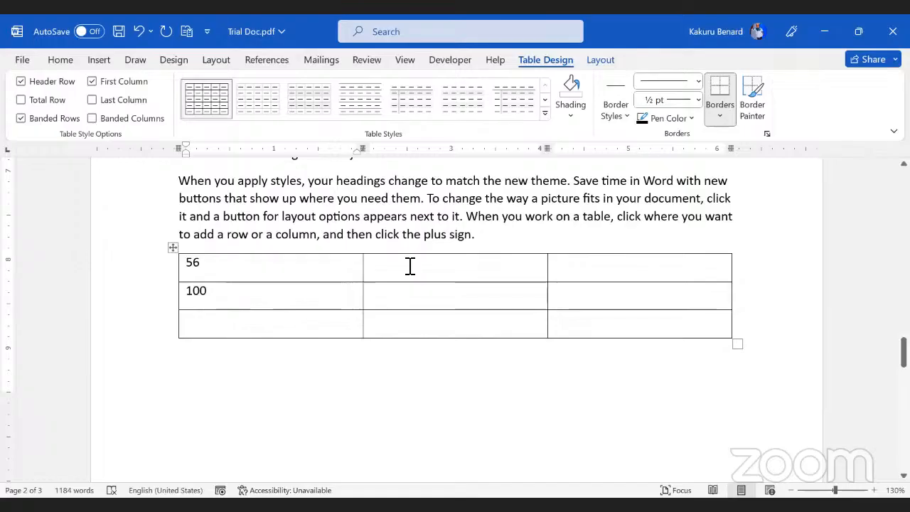
{"action": "left_click", "coordinate": [410, 265]}
{"action": "type", "text": "400"}
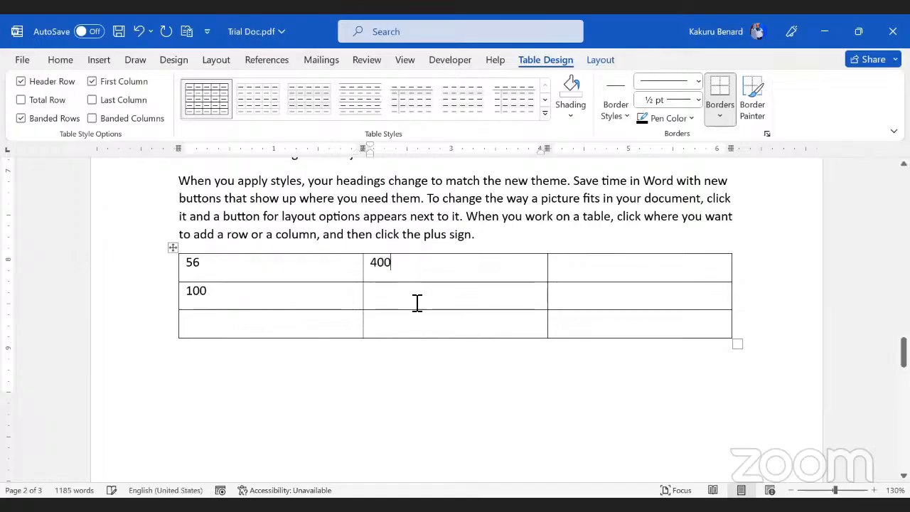
{"action": "left_click", "coordinate": [416, 303]}
{"action": "type", "text": "45"}
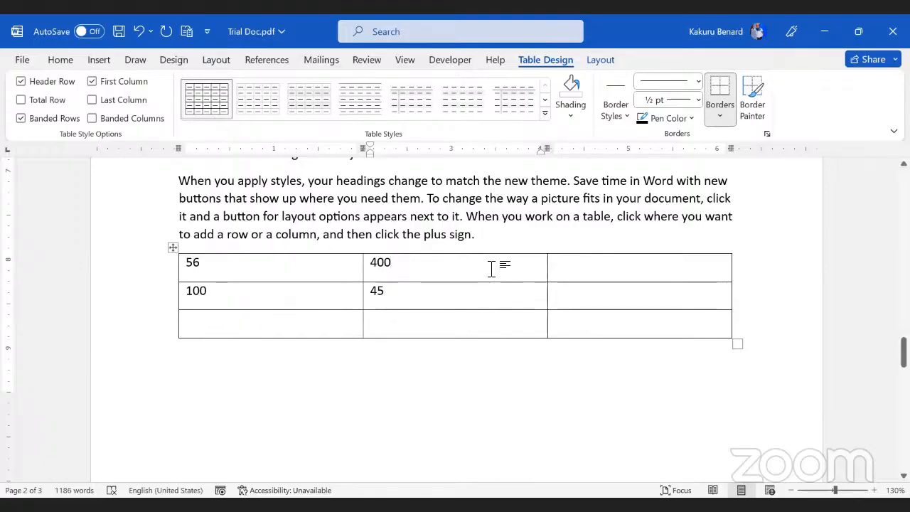
{"action": "left_click", "coordinate": [229, 325]}
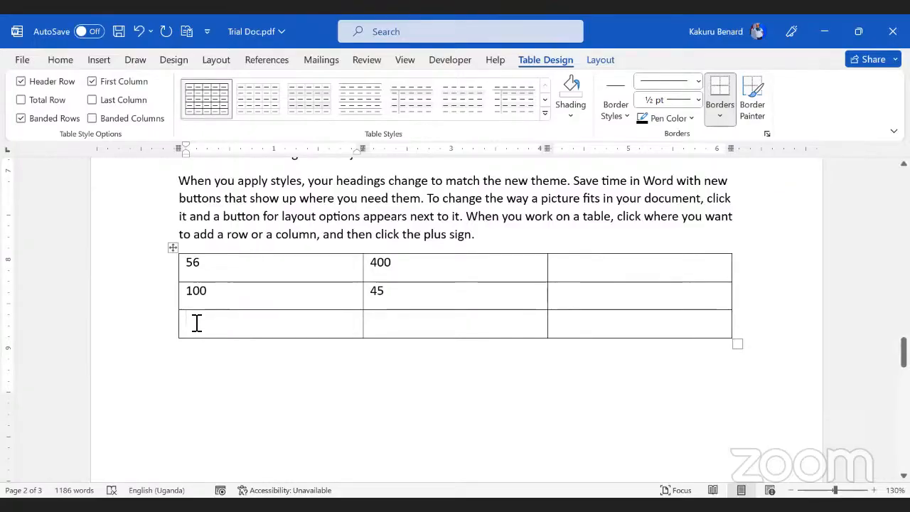
Step: Add a =SUM(ABOVE) formula to the bottom-left cell, giving 156
{"action": "left_click", "coordinate": [600, 61]}
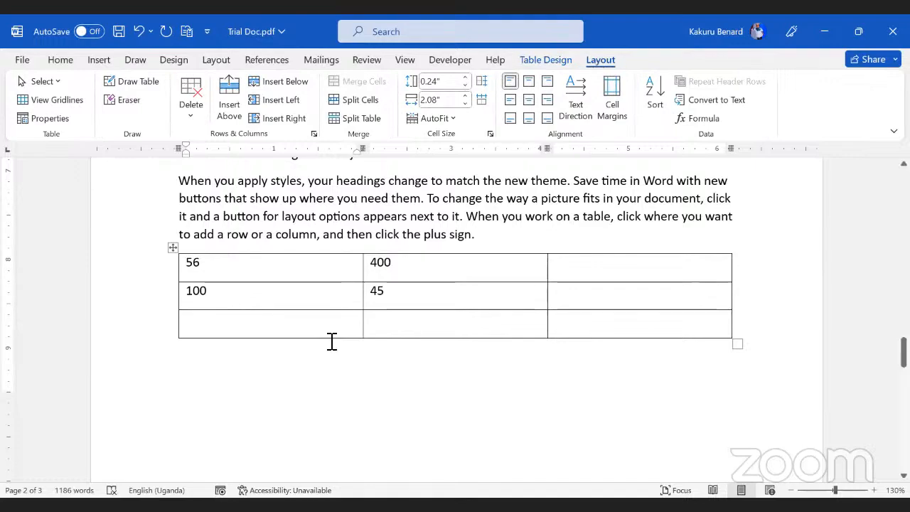
{"action": "left_click", "coordinate": [294, 398]}
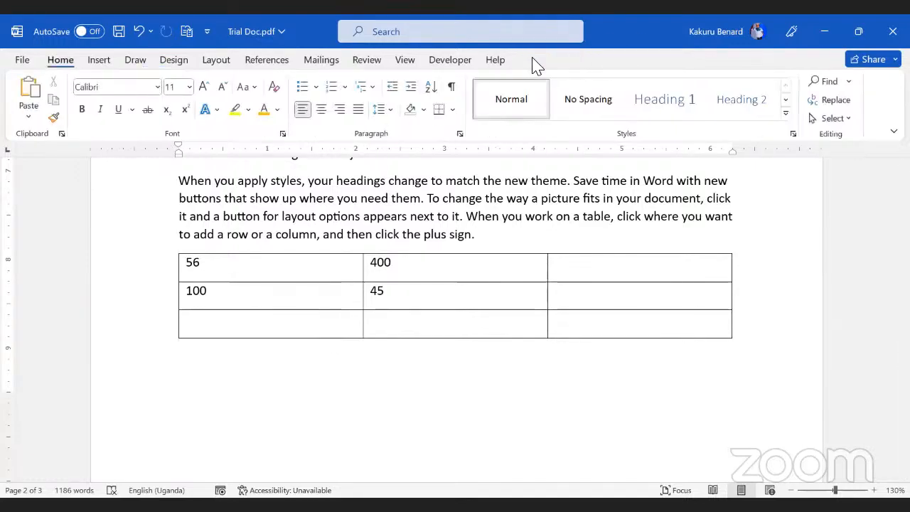
{"action": "left_click", "coordinate": [231, 326]}
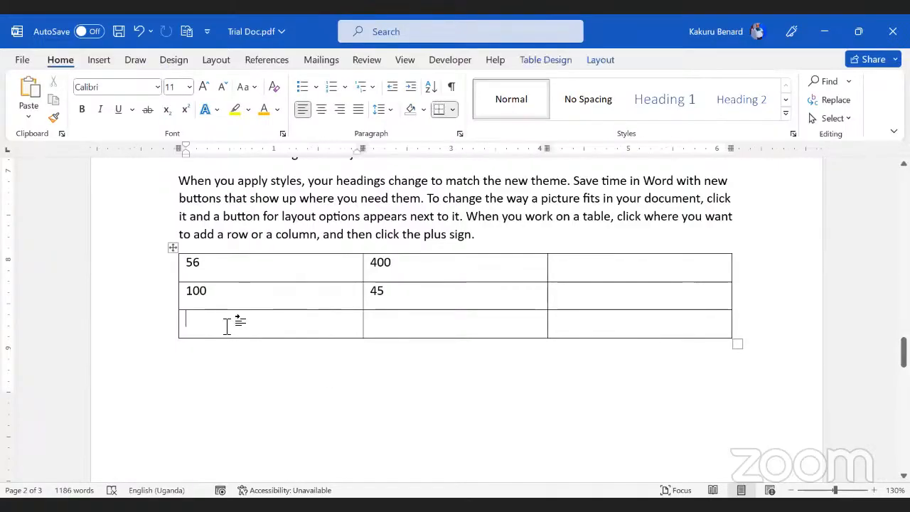
{"action": "left_click", "coordinate": [600, 60]}
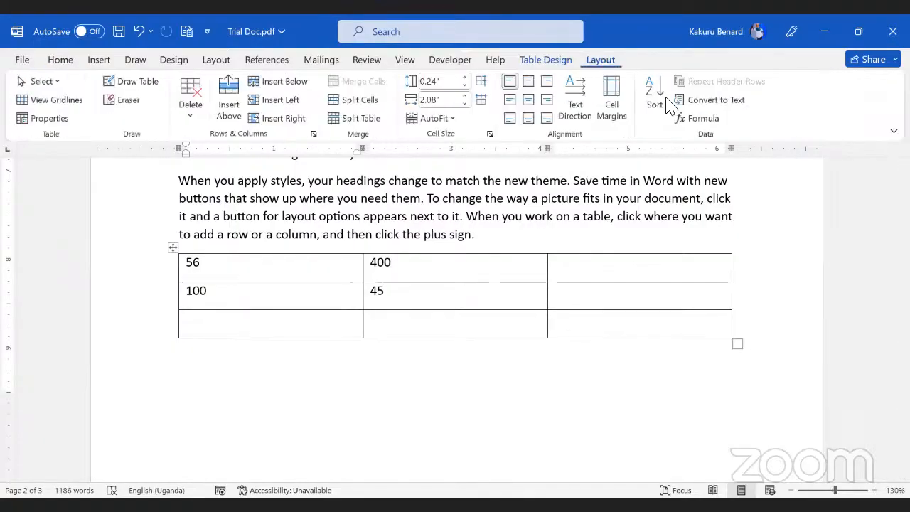
{"action": "left_click", "coordinate": [711, 120]}
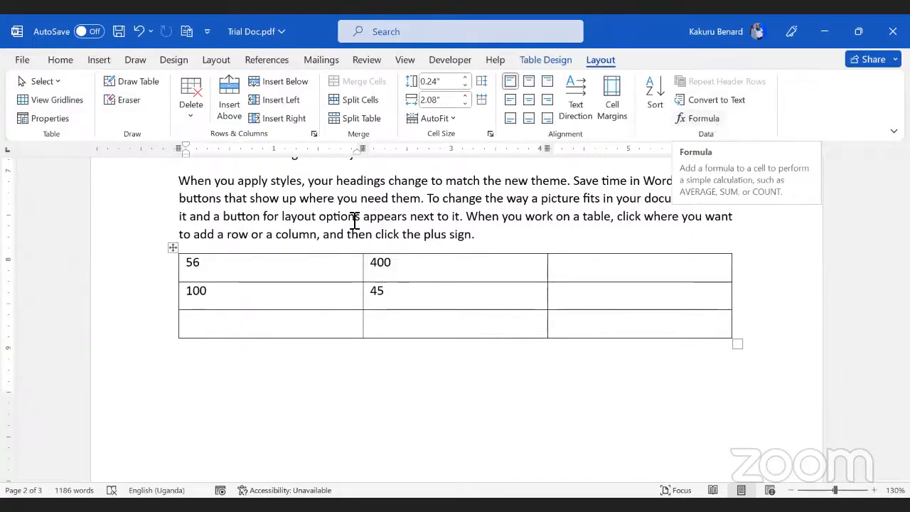
{"action": "left_click", "coordinate": [479, 307]}
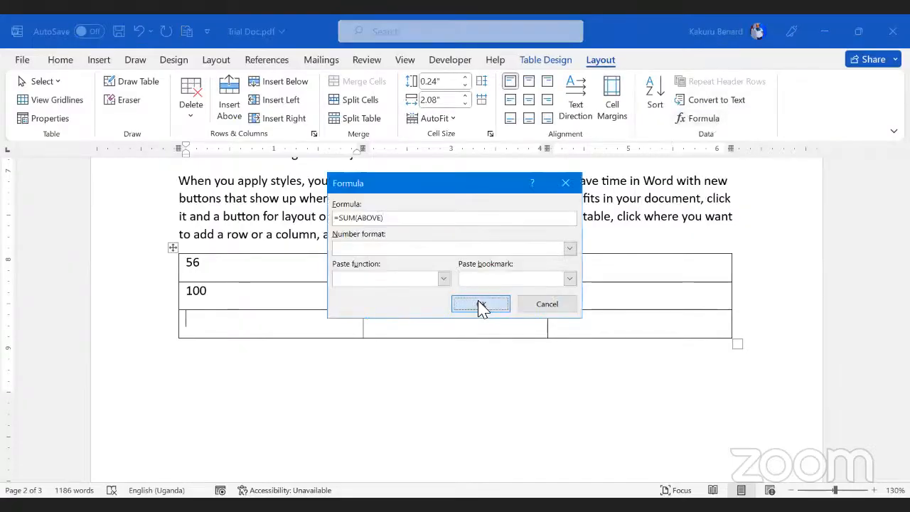
{"action": "double_click", "coordinate": [201, 324]}
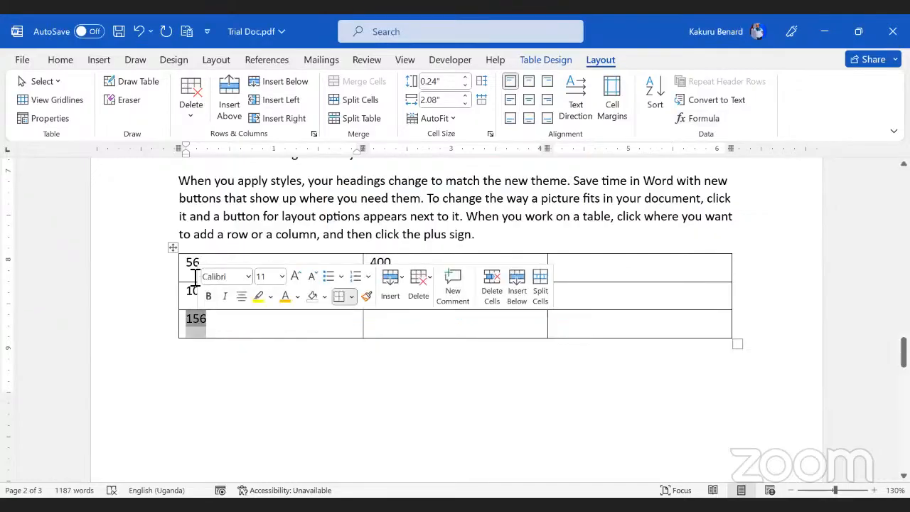
{"action": "left_click", "coordinate": [195, 277]}
Step: Put a =PRODUCT(LEFT) formula in the top-right cell, giving 22400
{"action": "left_click", "coordinate": [594, 273]}
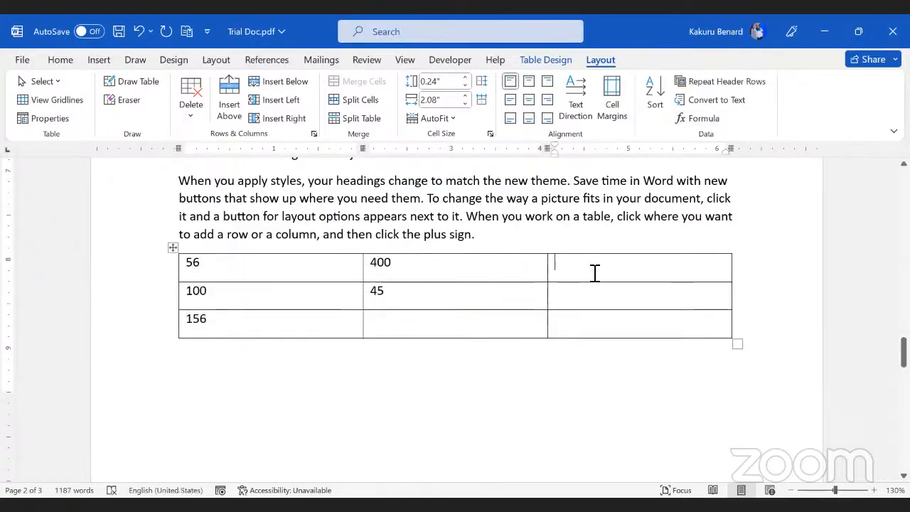
{"action": "double_click", "coordinate": [191, 263]}
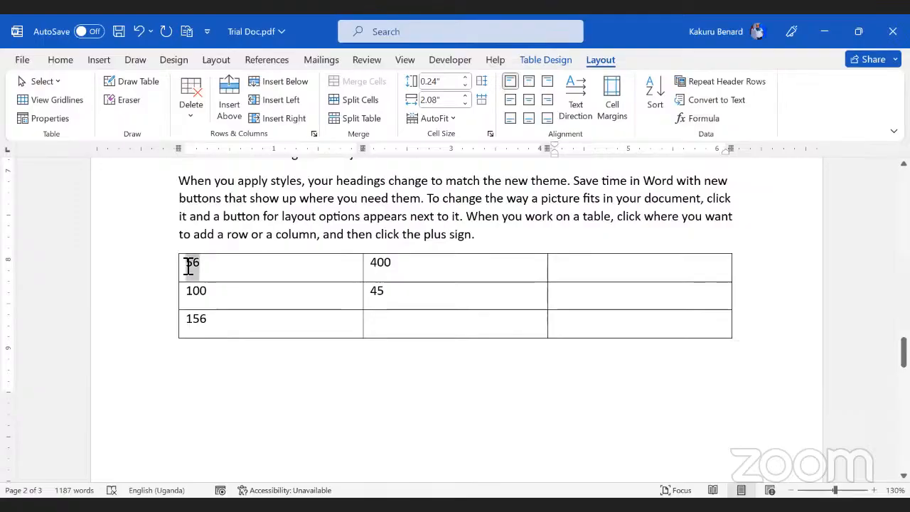
{"action": "left_click", "coordinate": [603, 272]}
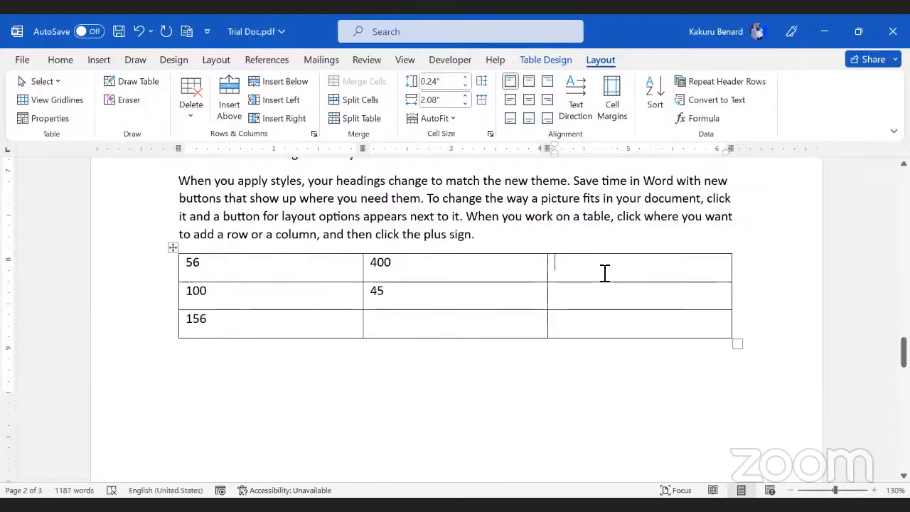
{"action": "left_click", "coordinate": [700, 118]}
{"action": "left_click_drag", "start_coordinate": [419, 191], "coordinate": [615, 132]}
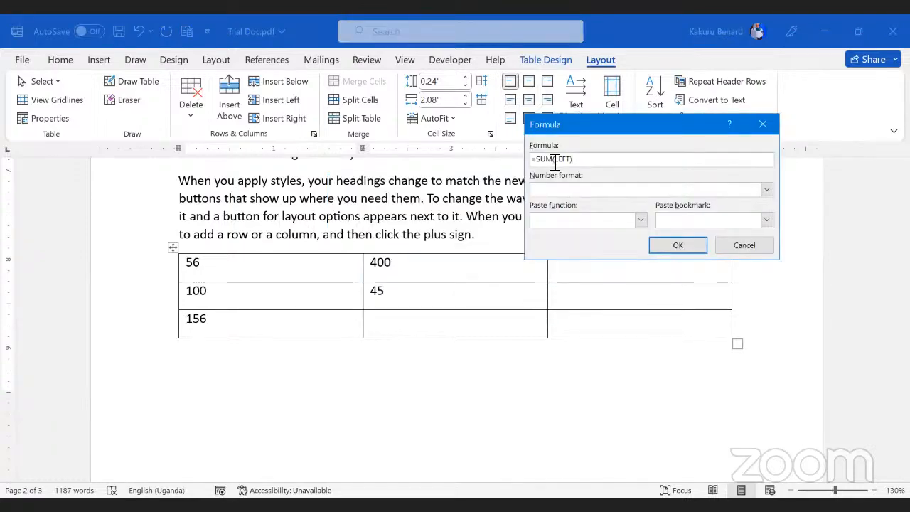
{"action": "left_click_drag", "start_coordinate": [553, 159], "coordinate": [539, 159]}
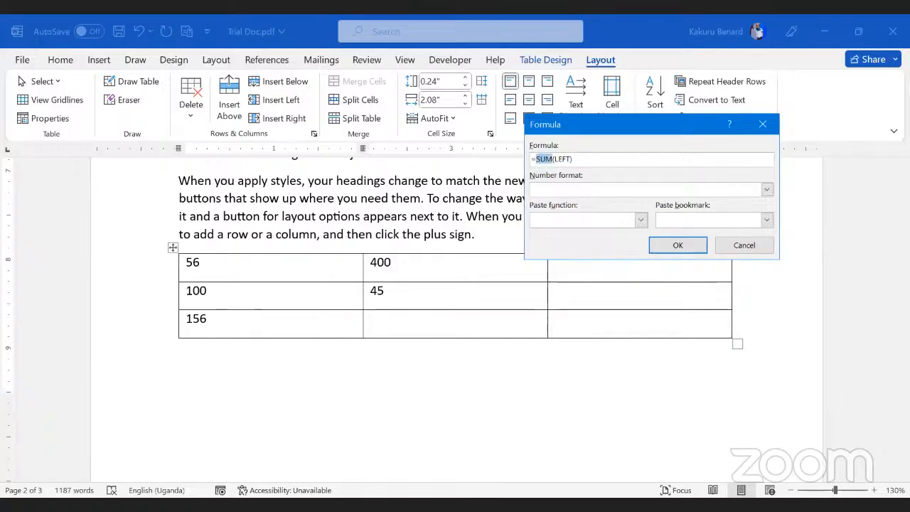
{"action": "type", "text": "p"}
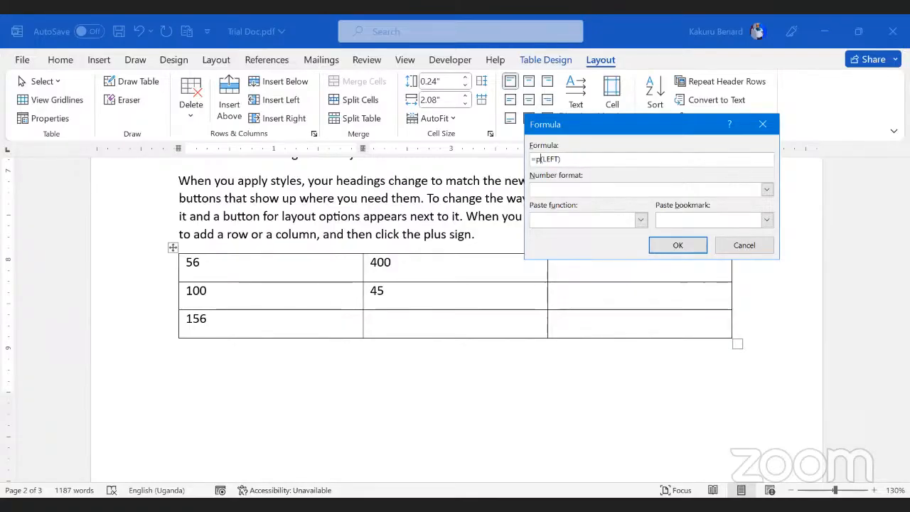
{"action": "type", "text": "roduct"}
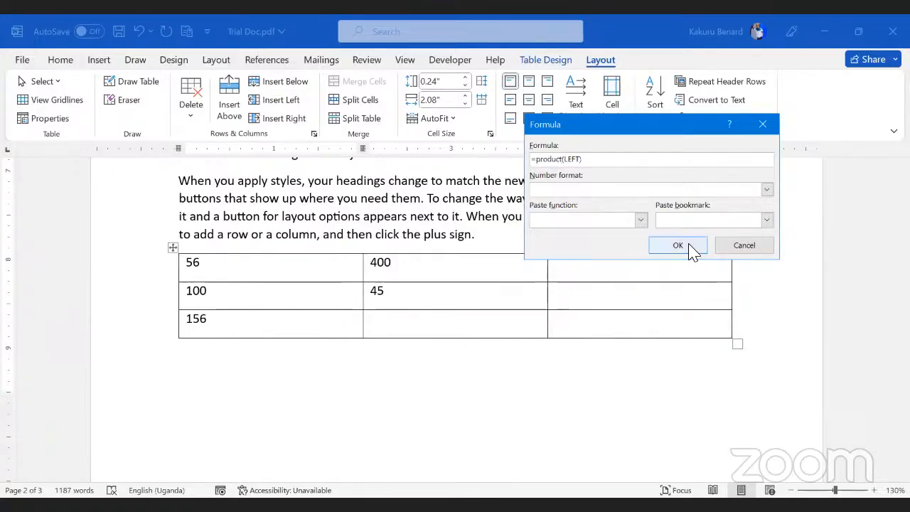
{"action": "left_click", "coordinate": [691, 247]}
{"action": "left_click", "coordinate": [575, 262]}
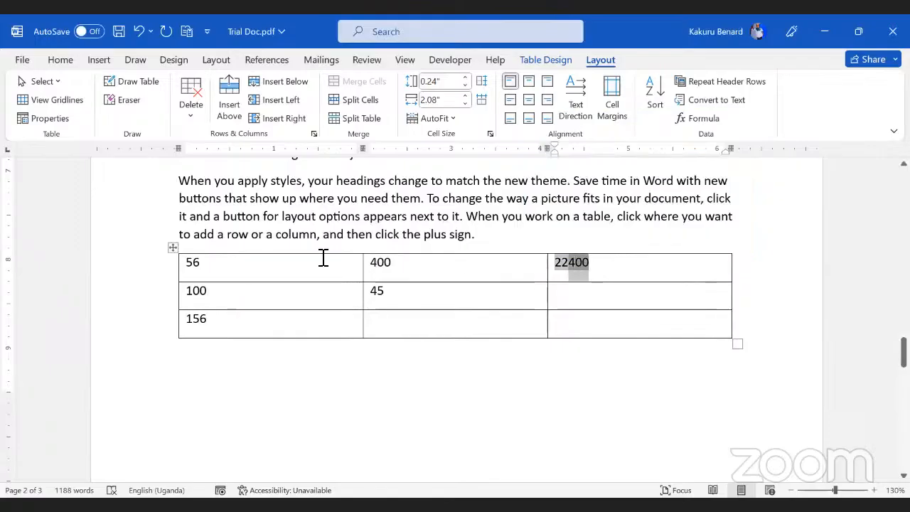
{"action": "left_click", "coordinate": [244, 265]}
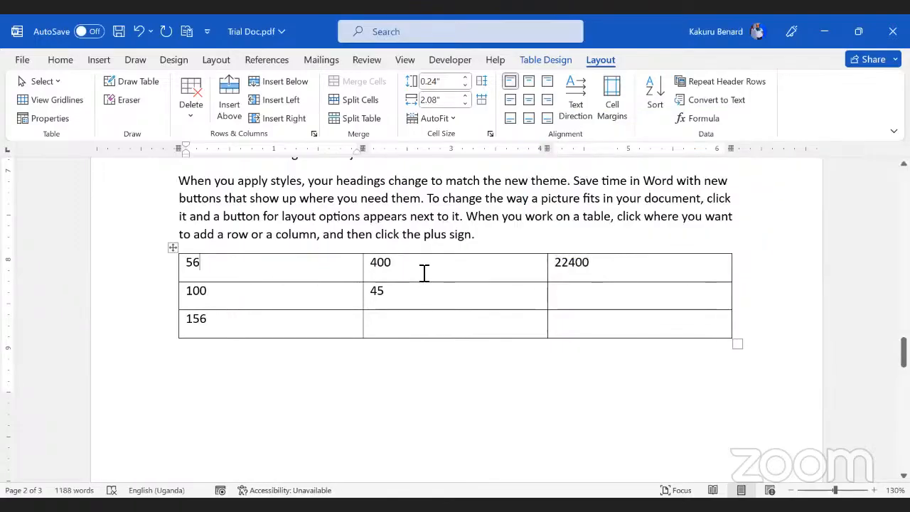
{"action": "left_click", "coordinate": [580, 335]}
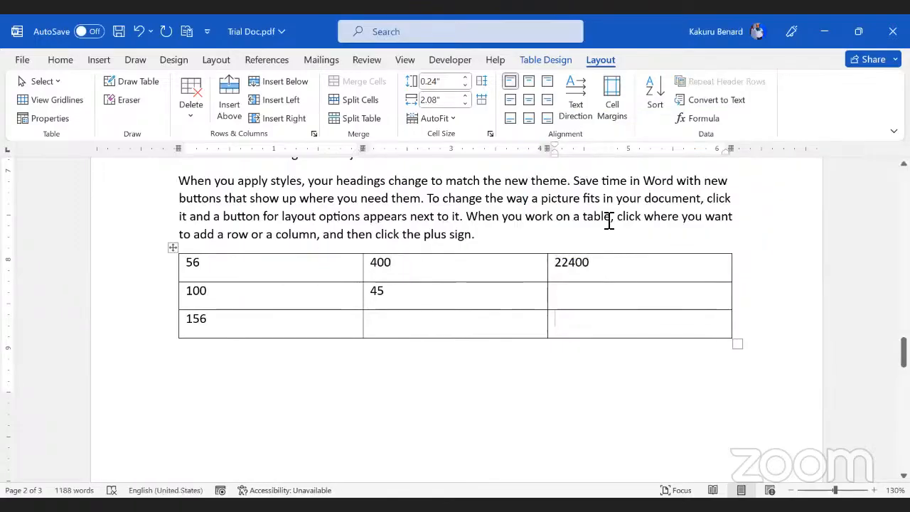
Step: Open the Formula dialog for the bottom-right cell and browse the Paste function list without choosing
{"action": "left_click", "coordinate": [702, 120]}
{"action": "left_click", "coordinate": [640, 222]}
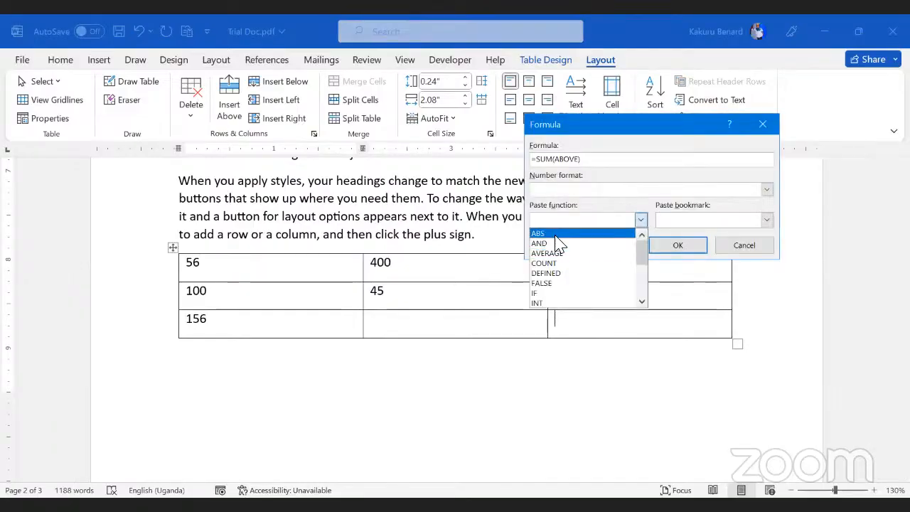
{"action": "scroll", "coordinate": [558, 245], "scroll_direction": "down", "scroll_amount": 1}
{"action": "scroll", "coordinate": [557, 248], "scroll_direction": "down", "scroll_amount": 3}
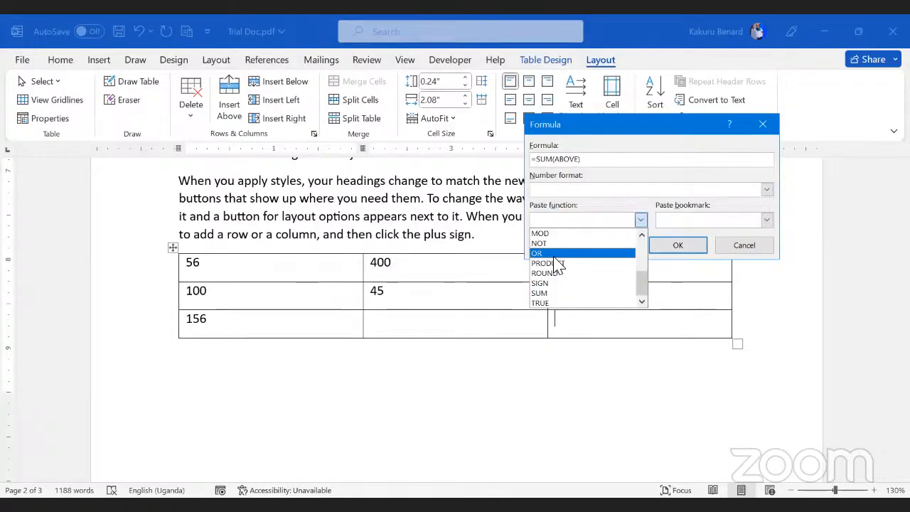
{"action": "left_click", "coordinate": [516, 393]}
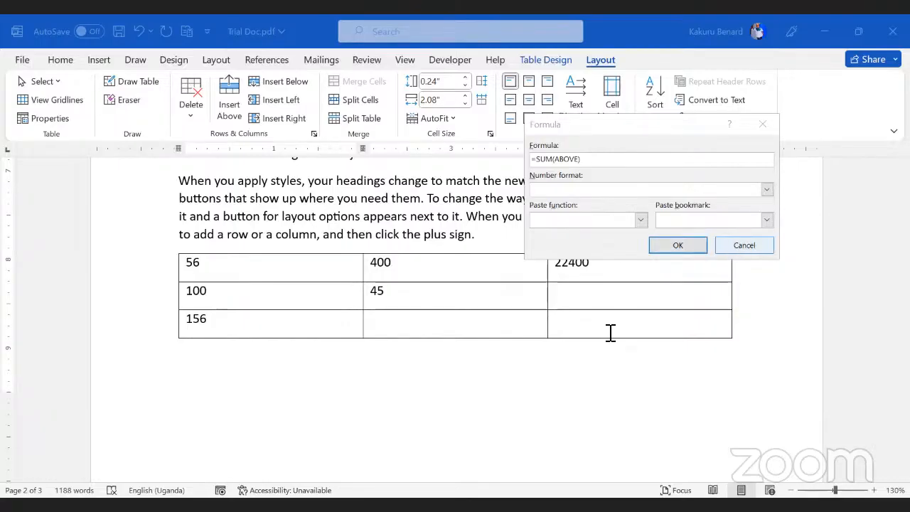
Step: Cancel the pending formula, then fill the bottom-middle cell with =SUM(ABOVE), giving 445
{"action": "key", "text": "Escape"}
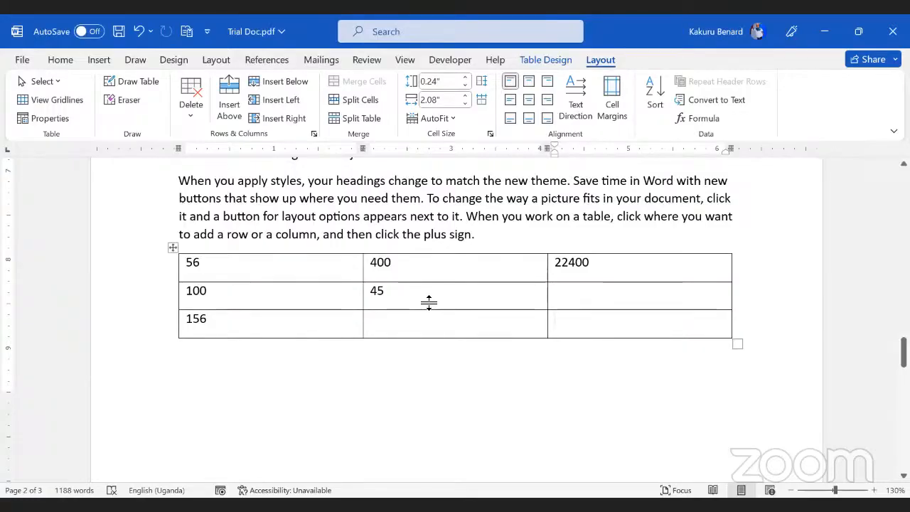
{"action": "key", "text": "alt+Tab"}
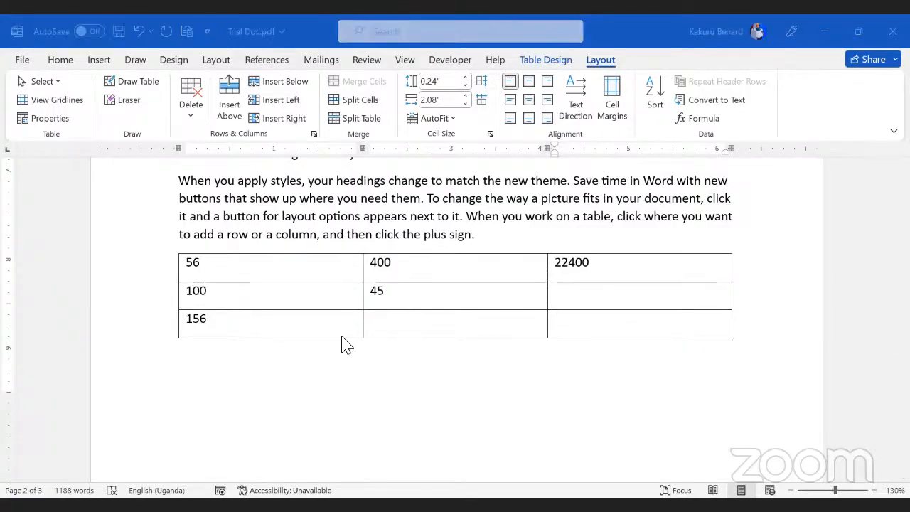
{"action": "left_click", "coordinate": [381, 329]}
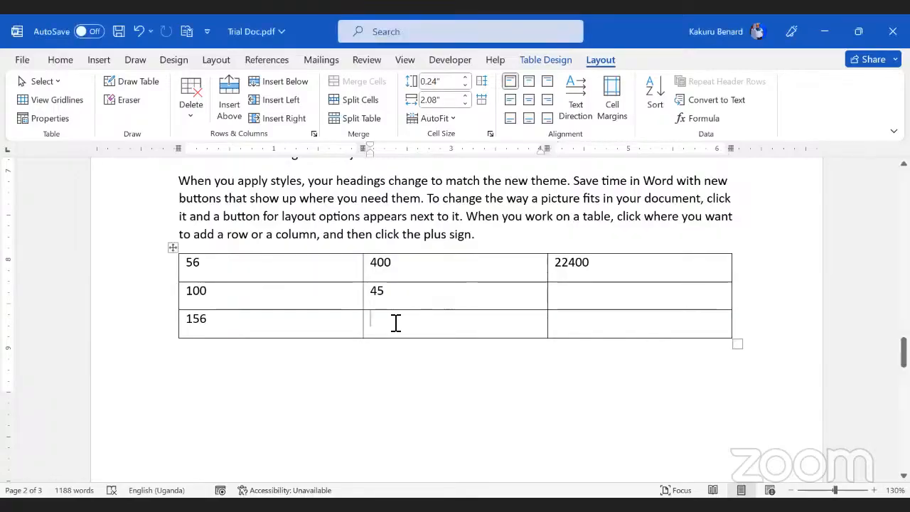
{"action": "left_click", "coordinate": [391, 378]}
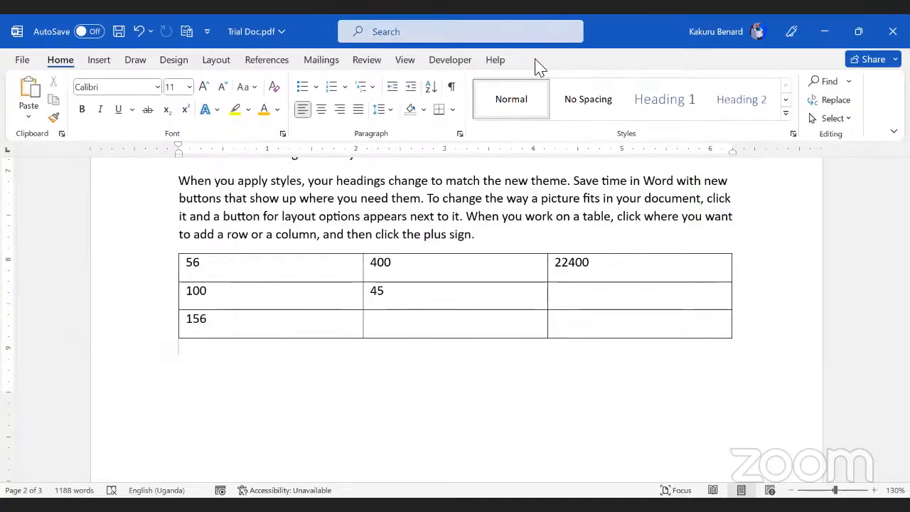
{"action": "left_click", "coordinate": [400, 327]}
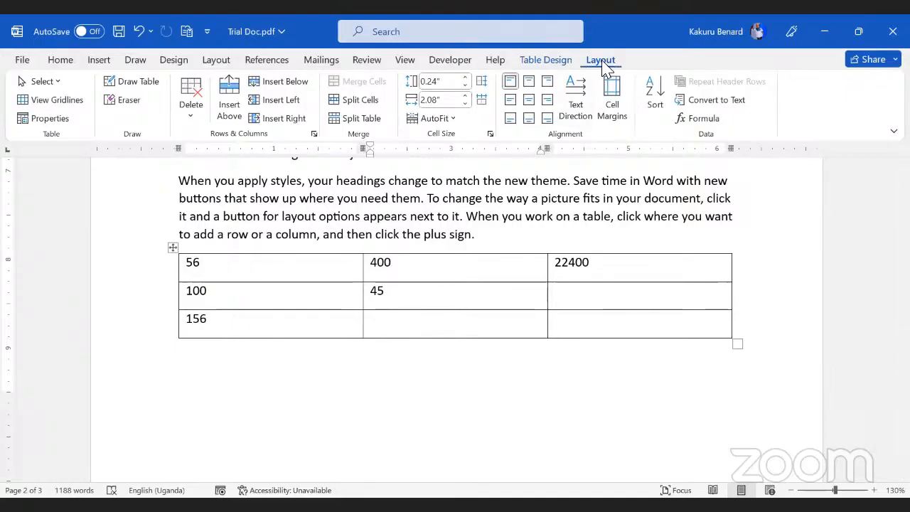
{"action": "left_click", "coordinate": [700, 121]}
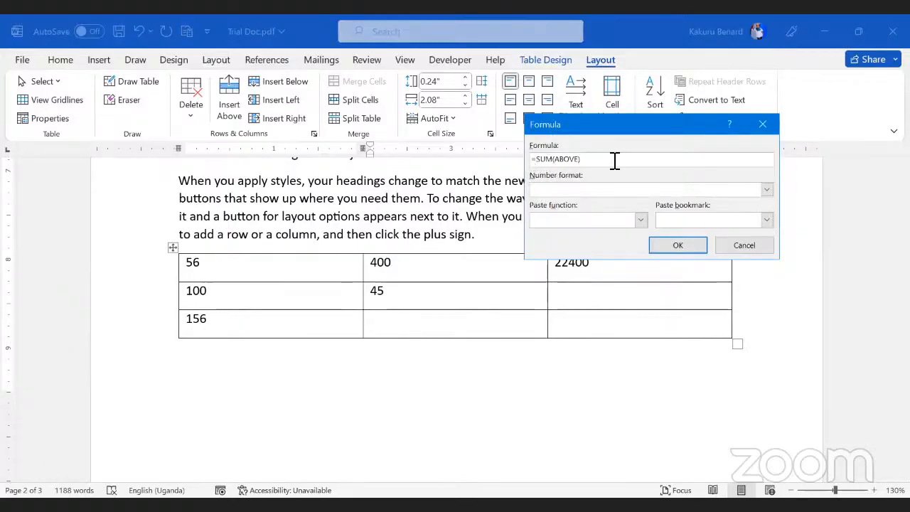
{"action": "left_click", "coordinate": [678, 252]}
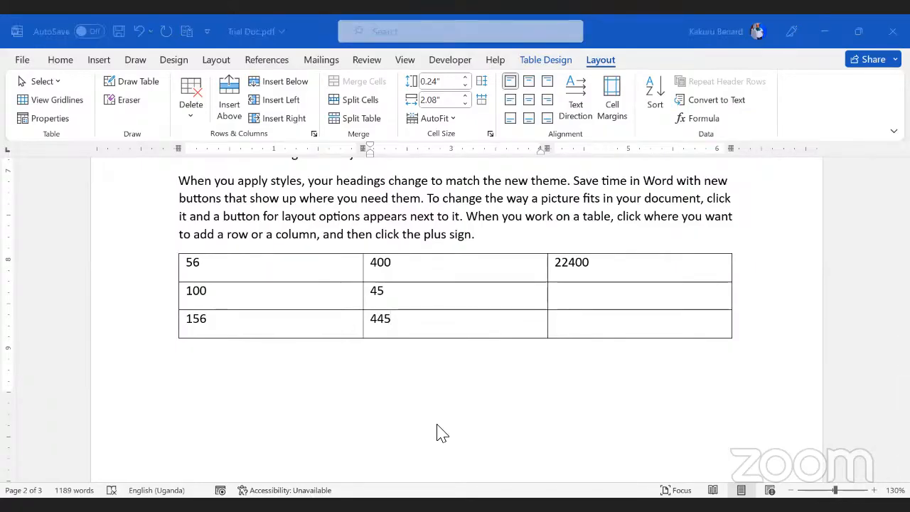
Step: Put the cursor in the middle row's empty right cell and bring up the Formula dialog
{"action": "left_click", "coordinate": [566, 298]}
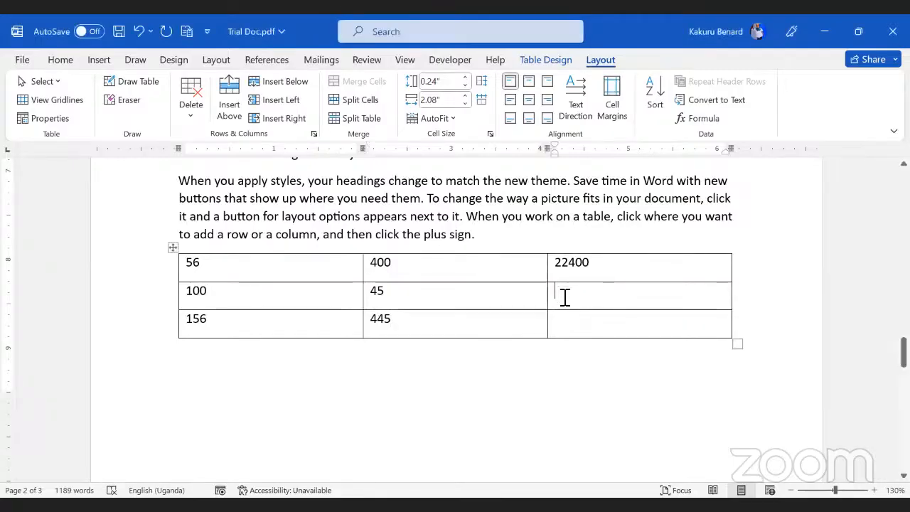
{"action": "left_click_drag", "start_coordinate": [424, 296], "coordinate": [234, 299]}
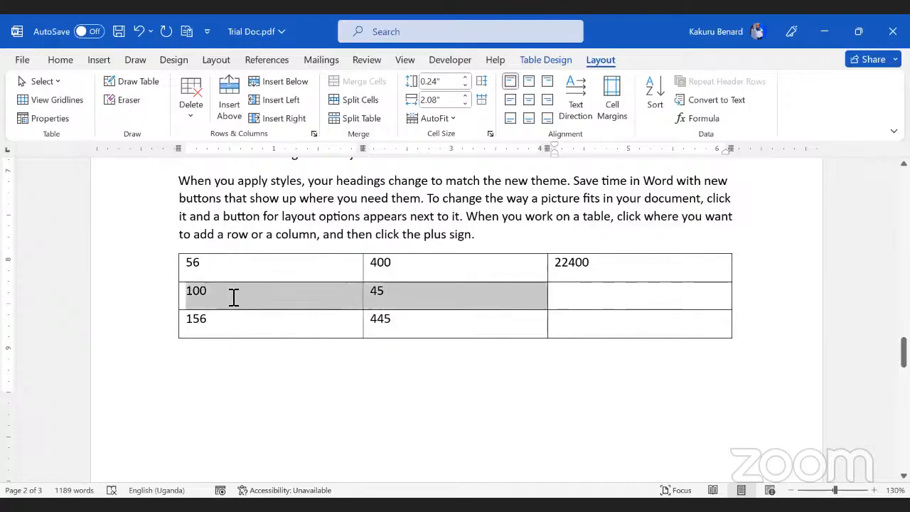
{"action": "left_click", "coordinate": [587, 298]}
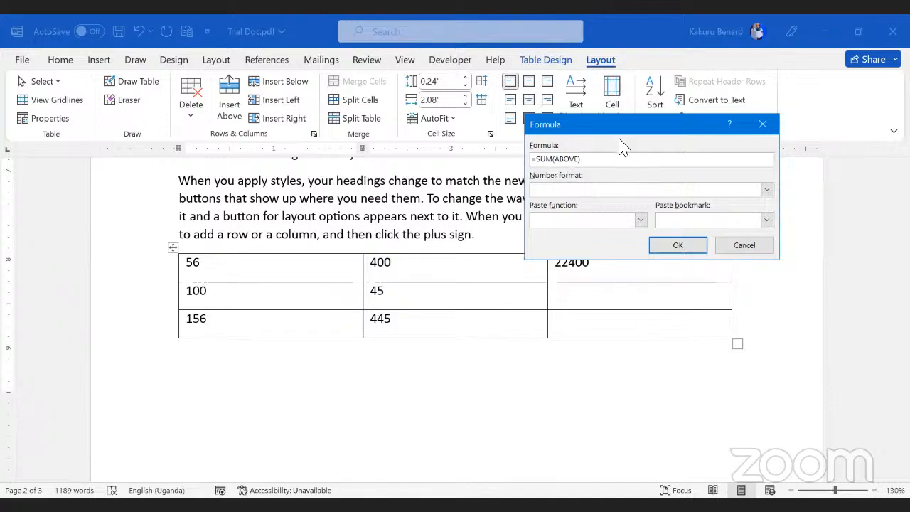
{"action": "left_click_drag", "start_coordinate": [617, 129], "coordinate": [611, 77]}
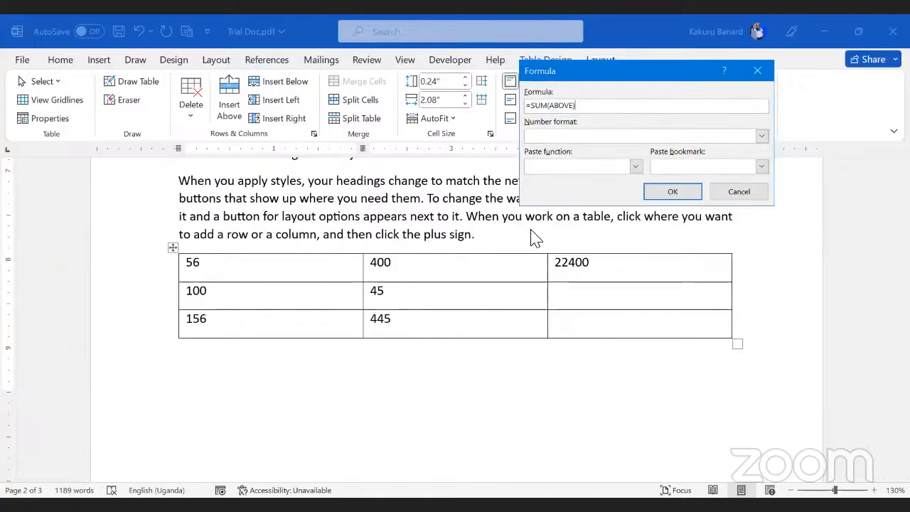
Step: Change the formula to =PRODUCT(LEFT) and insert the result, 4500
{"action": "left_click", "coordinate": [547, 105]}
{"action": "key", "text": "BackSpace"}
{"action": "key", "text": "BackSpace"}
{"action": "key", "text": "BackSpace"}
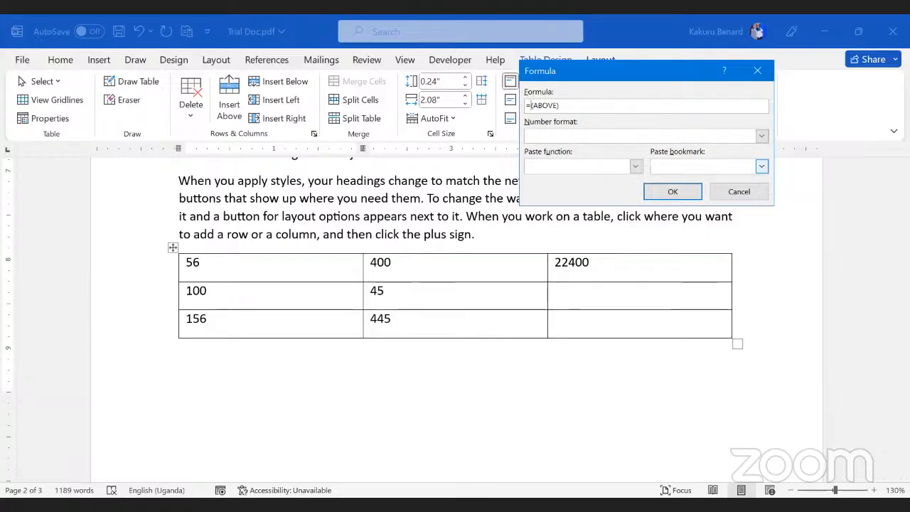
{"action": "type", "text": "PR"}
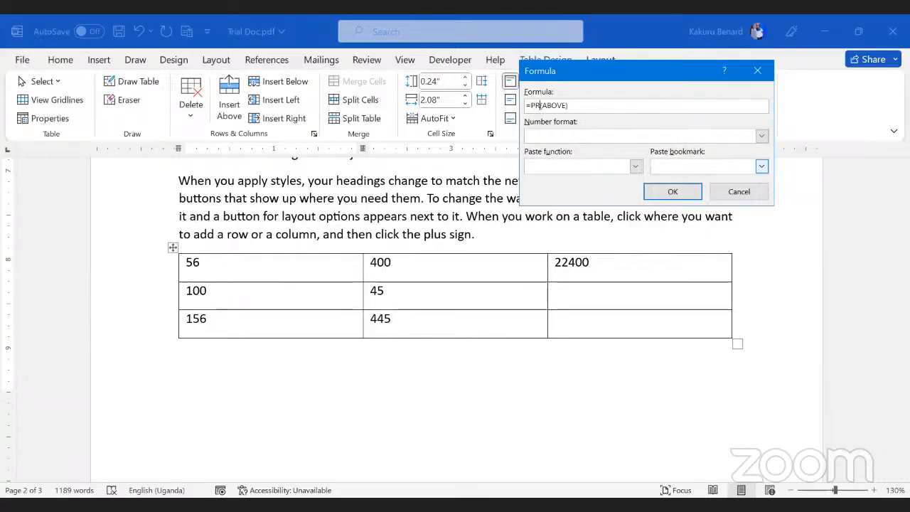
{"action": "type", "text": "ODUCT"}
{"action": "left_click", "coordinate": [588, 105]}
{"action": "key", "text": "BackSpace"}
{"action": "key", "text": "BackSpace"}
{"action": "key", "text": "BackSpace"}
{"action": "key", "text": "BackSpace"}
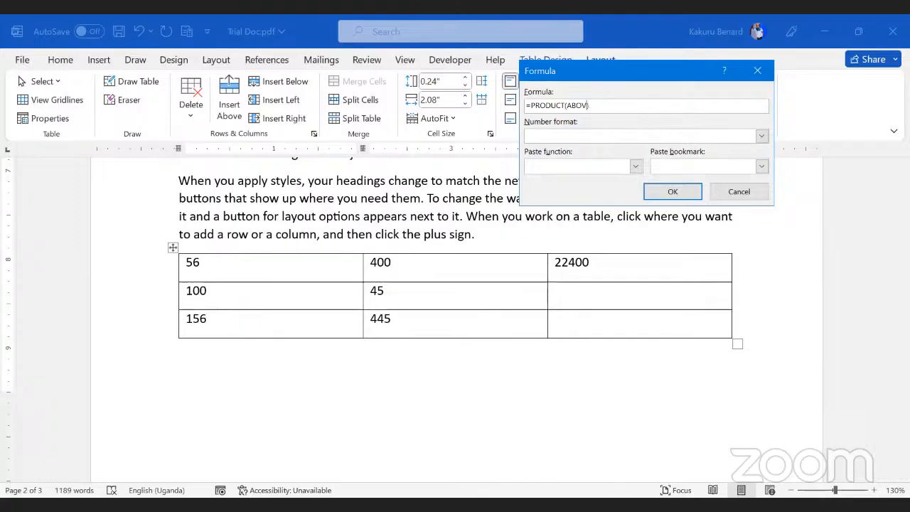
{"action": "type", "text": "LEFT"}
{"action": "left_click_drag", "start_coordinate": [588, 105], "coordinate": [525, 105]}
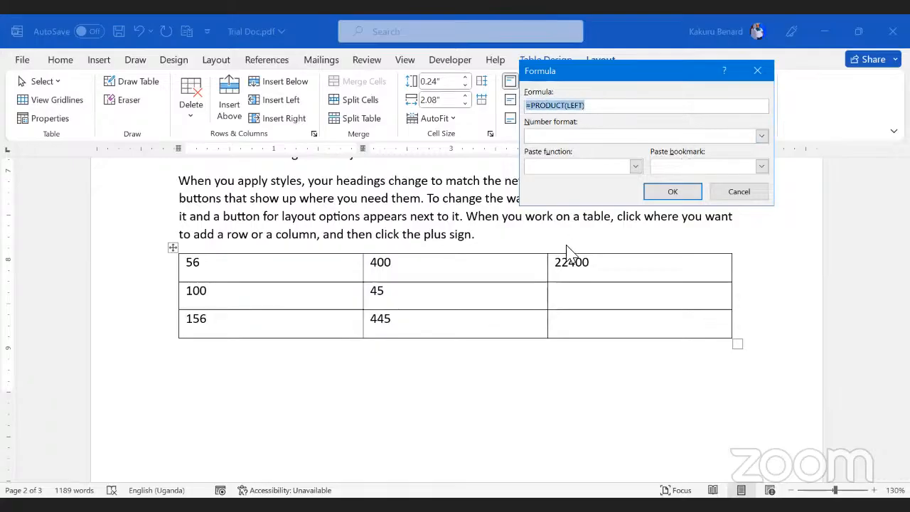
{"action": "left_click", "coordinate": [669, 198]}
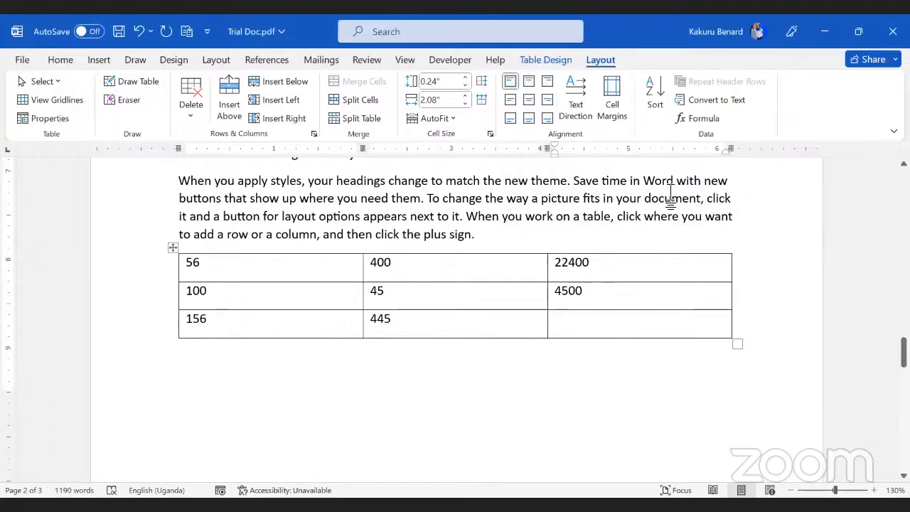
{"action": "left_click_drag", "start_coordinate": [609, 294], "coordinate": [248, 299]}
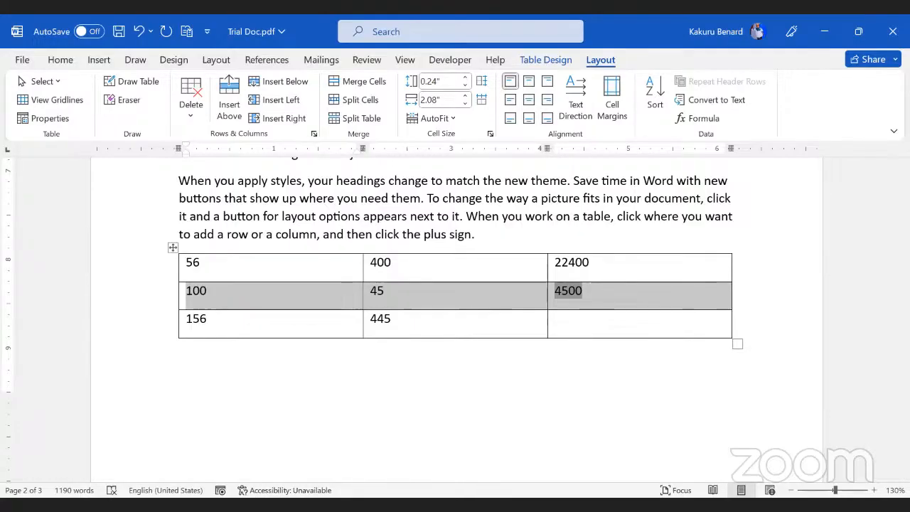
{"action": "left_click", "coordinate": [372, 223]}
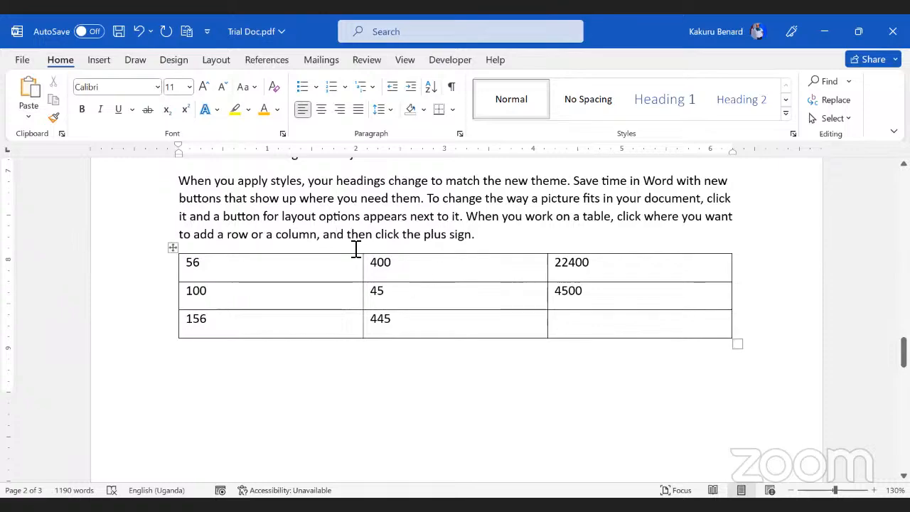
{"action": "left_click", "coordinate": [118, 32]}
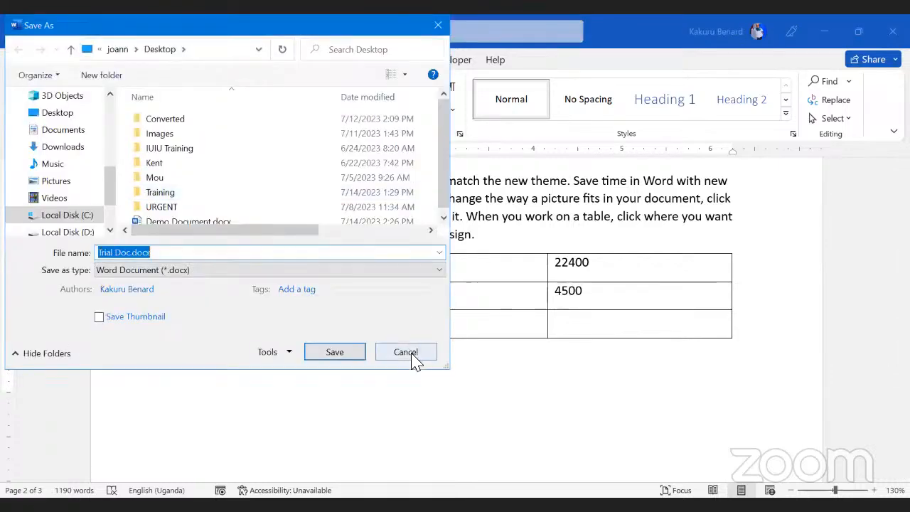
{"action": "left_click", "coordinate": [335, 353]}
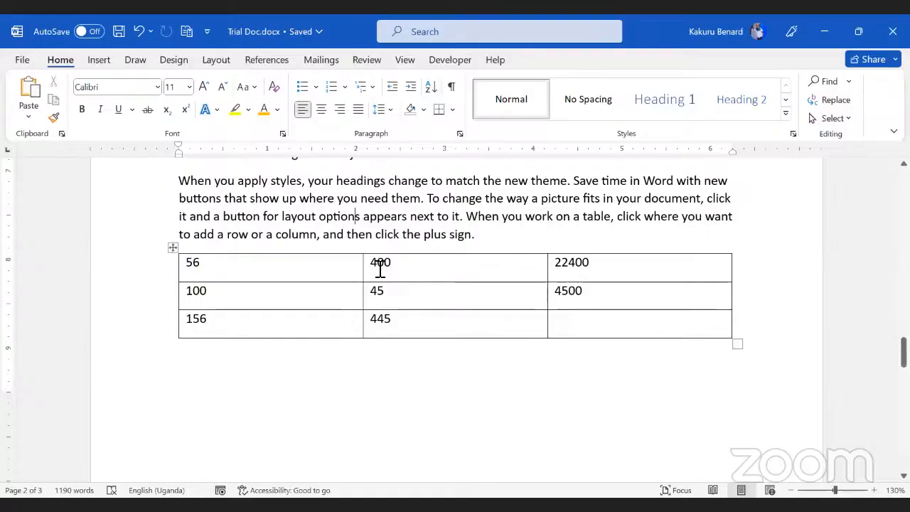
{"action": "scroll", "coordinate": [380, 264], "scroll_direction": "up", "scroll_amount": 1}
{"action": "scroll", "coordinate": [380, 269], "scroll_direction": "up", "scroll_amount": 10}
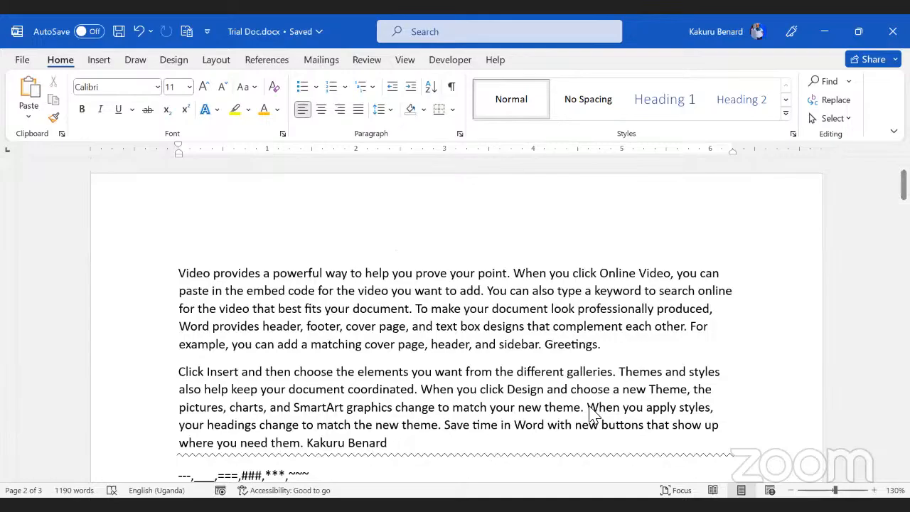
{"action": "key", "text": "alt+Tab"}
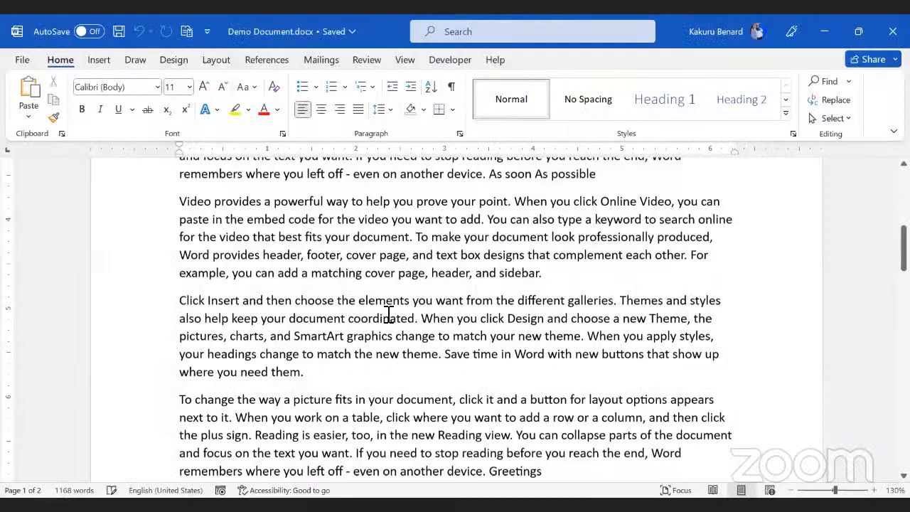
{"action": "scroll", "coordinate": [388, 313], "scroll_direction": "up", "scroll_amount": 2}
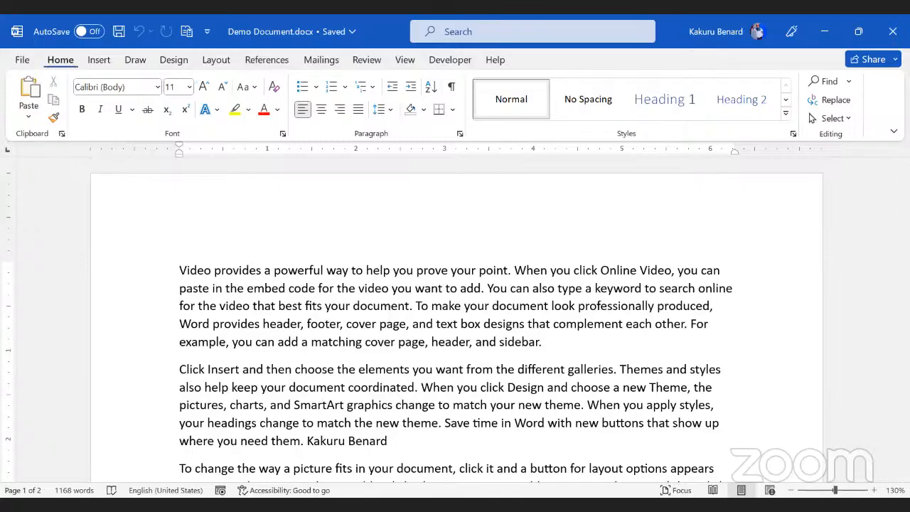
Step: Bring up the full Save As dialog for Demo Document via File > Save As > Browse
{"action": "left_click", "coordinate": [26, 59]}
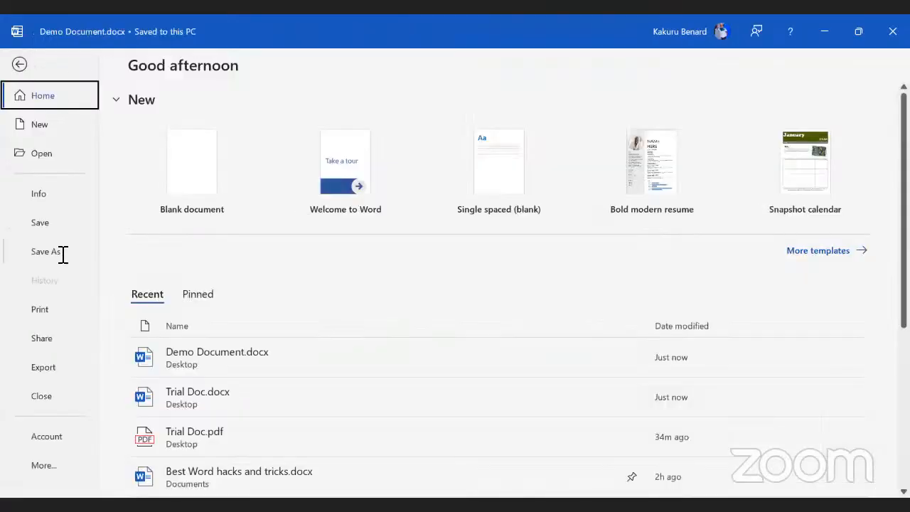
{"action": "left_click", "coordinate": [62, 253]}
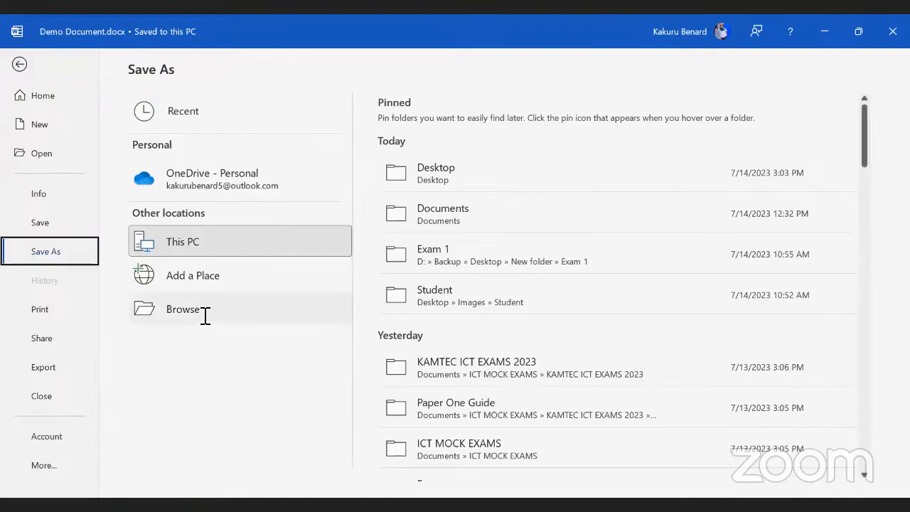
{"action": "left_click", "coordinate": [204, 316]}
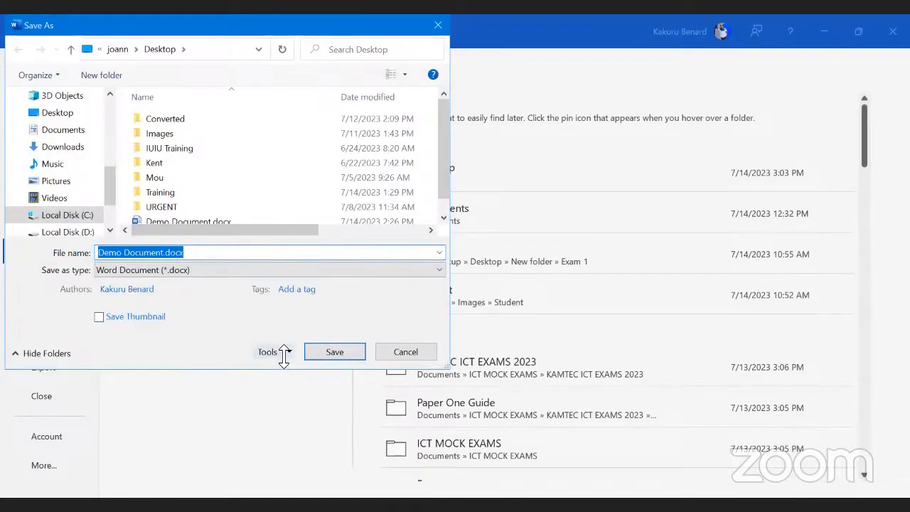
Step: Inspect the password fields in Tools > General Options, then close the Save As dialog
{"action": "left_click", "coordinate": [292, 352]}
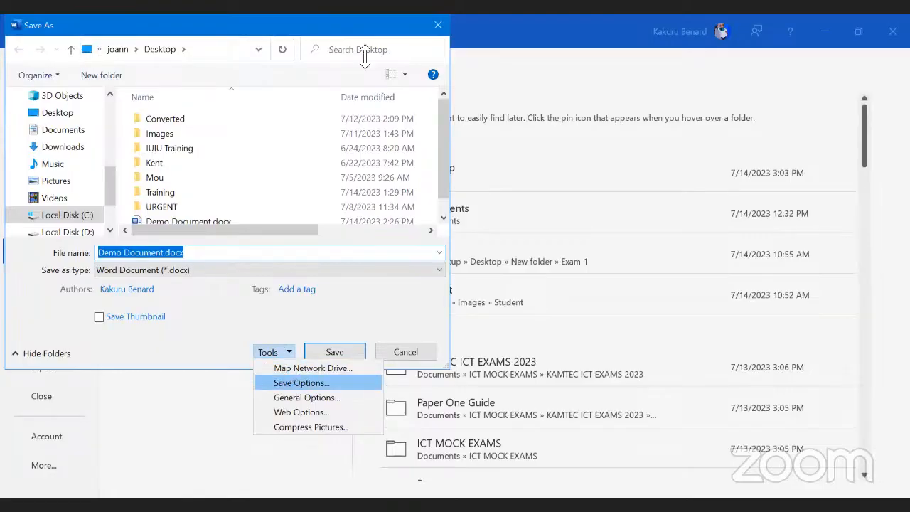
{"action": "left_click", "coordinate": [289, 346]}
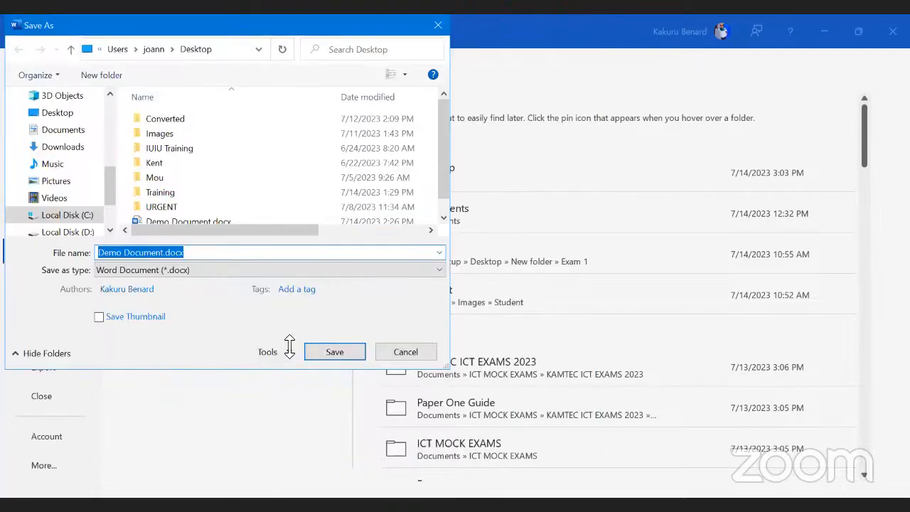
{"action": "left_click", "coordinate": [290, 353]}
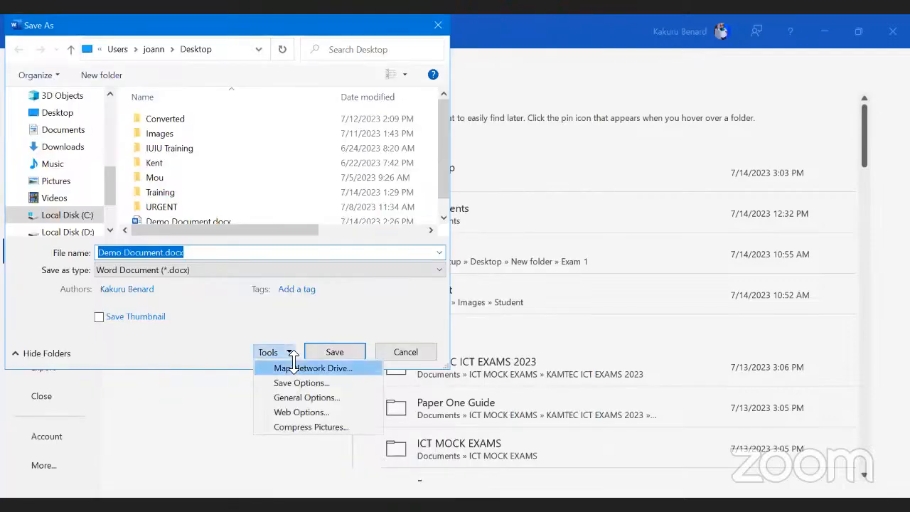
{"action": "left_click", "coordinate": [307, 396]}
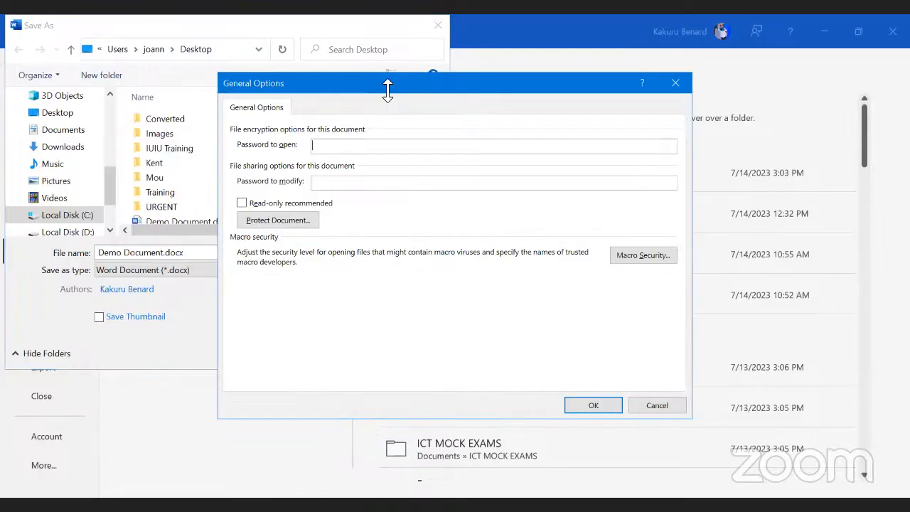
{"action": "left_click_drag", "start_coordinate": [387, 90], "coordinate": [513, 95]}
{"action": "left_click", "coordinate": [459, 187]}
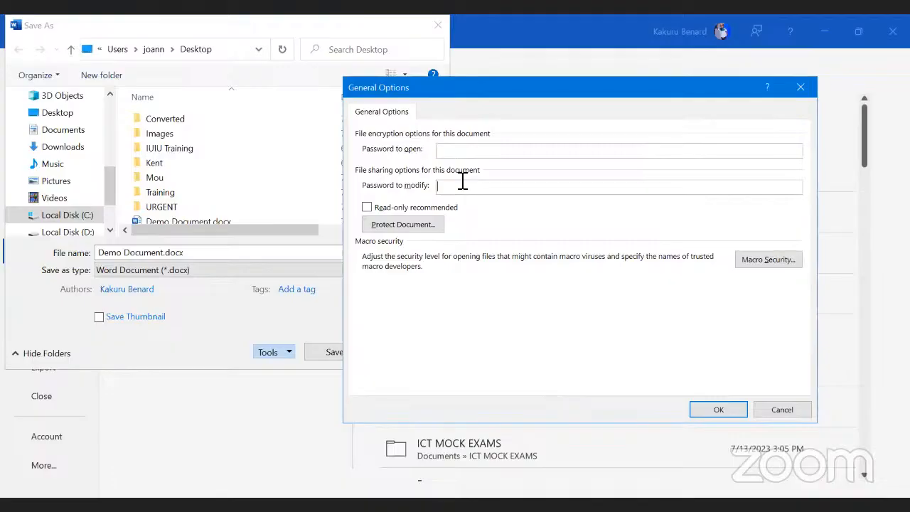
{"action": "left_click", "coordinate": [437, 25]}
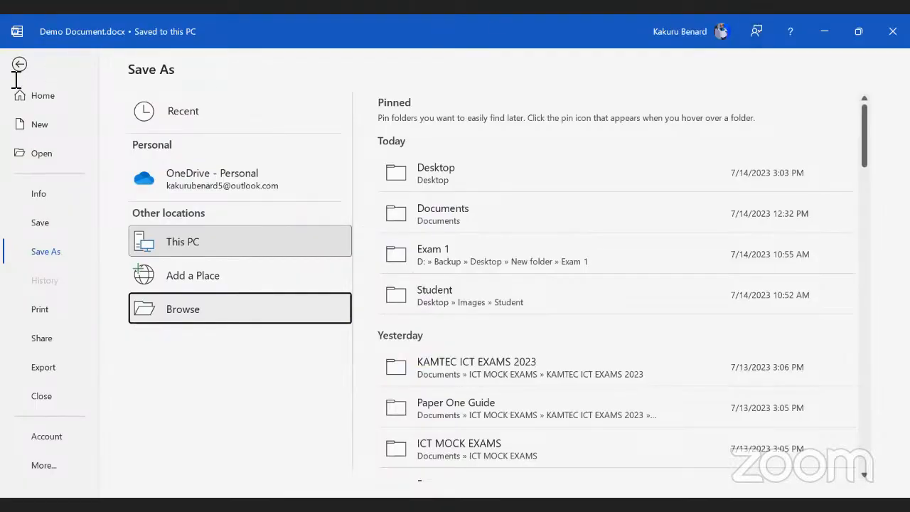
Step: From the Info page, choose Protect Document > Encrypt with Password
{"action": "left_click", "coordinate": [32, 62]}
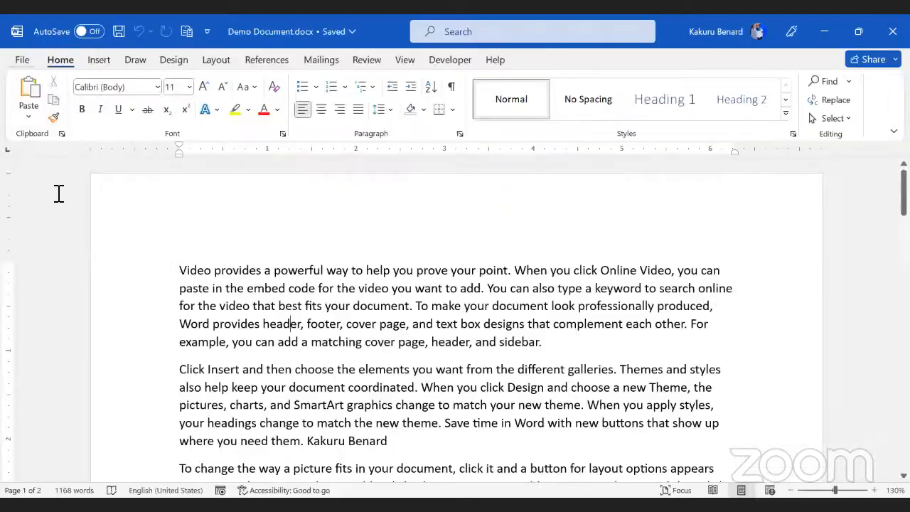
{"action": "key", "text": "alt+f"}
{"action": "left_click", "coordinate": [55, 194]}
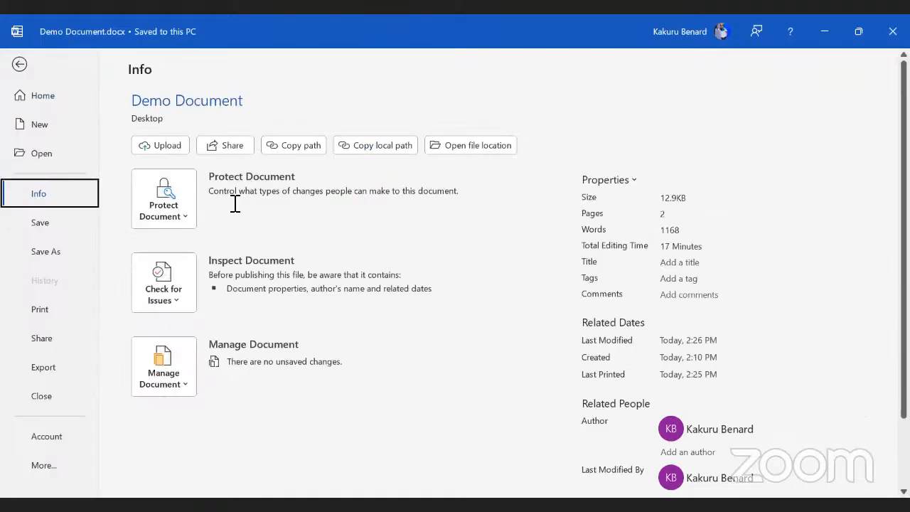
{"action": "left_click", "coordinate": [184, 217]}
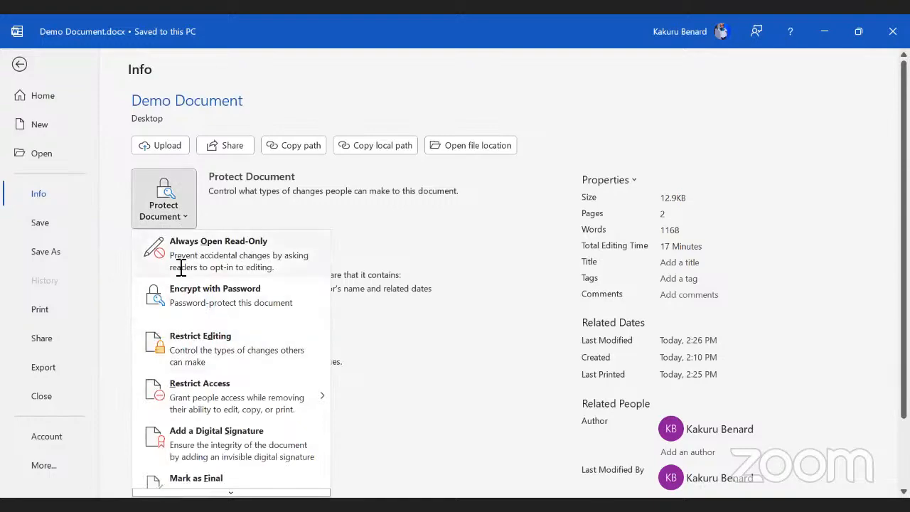
{"action": "left_click", "coordinate": [255, 296]}
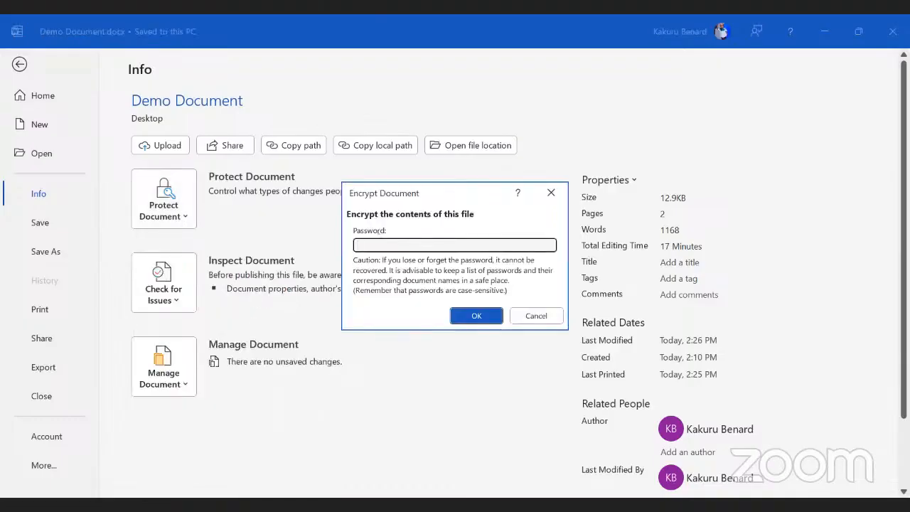
Step: Enter and confirm the encryption password, then save the document with Ctrl+S
{"action": "type", "text": "1234"}
{"action": "left_click", "coordinate": [500, 317]}
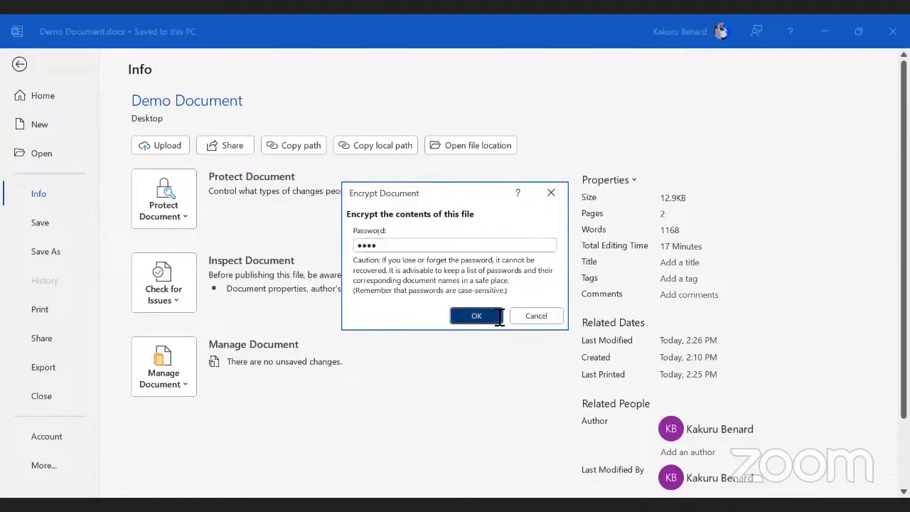
{"action": "type", "text": "1234"}
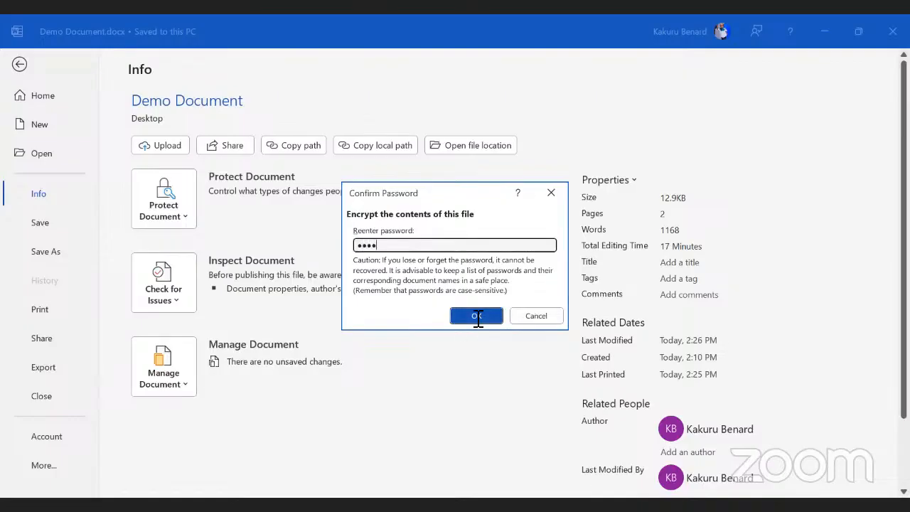
{"action": "left_click", "coordinate": [479, 316]}
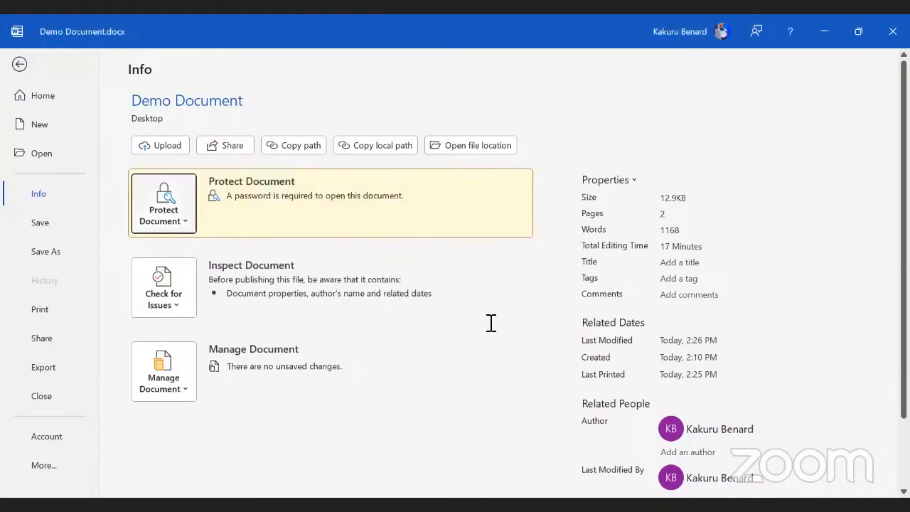
{"action": "left_click", "coordinate": [31, 64]}
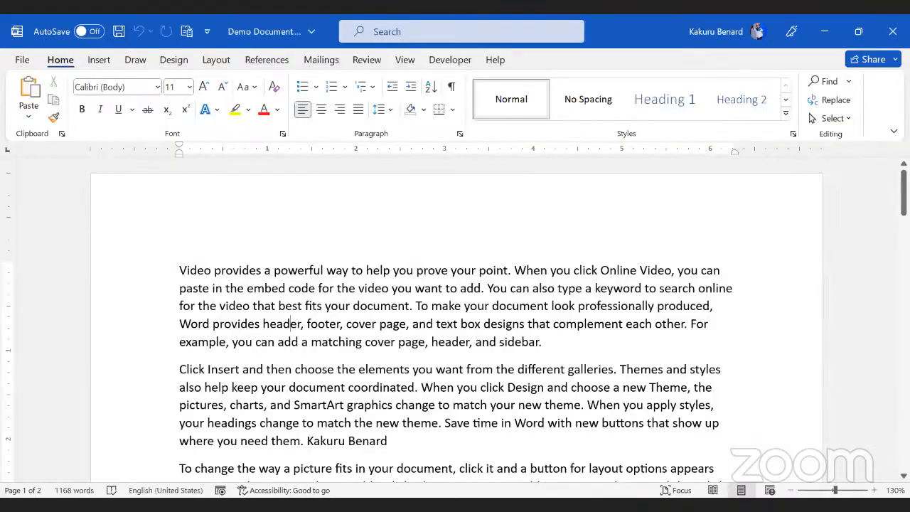
{"action": "key", "text": "ctrl+s"}
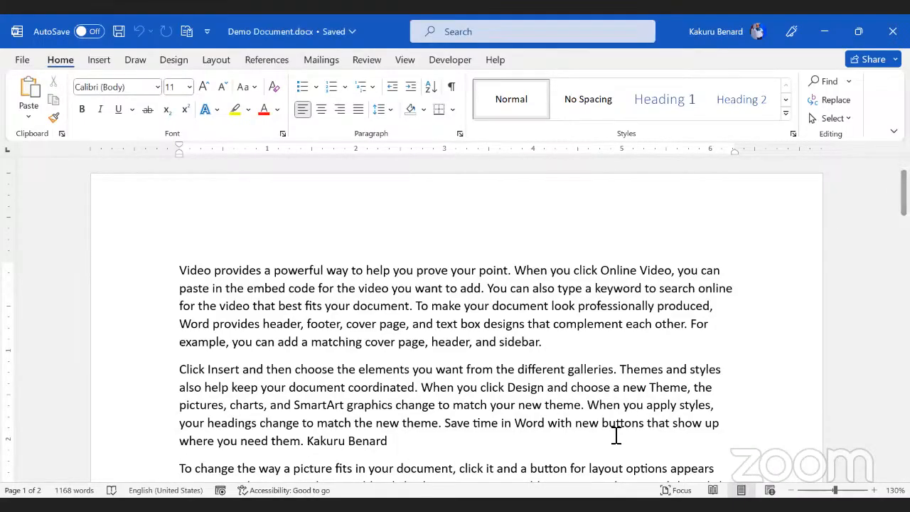
Step: Close Demo Document, reopen it from the desktop, and enter its password to unlock it
{"action": "left_click", "coordinate": [893, 29]}
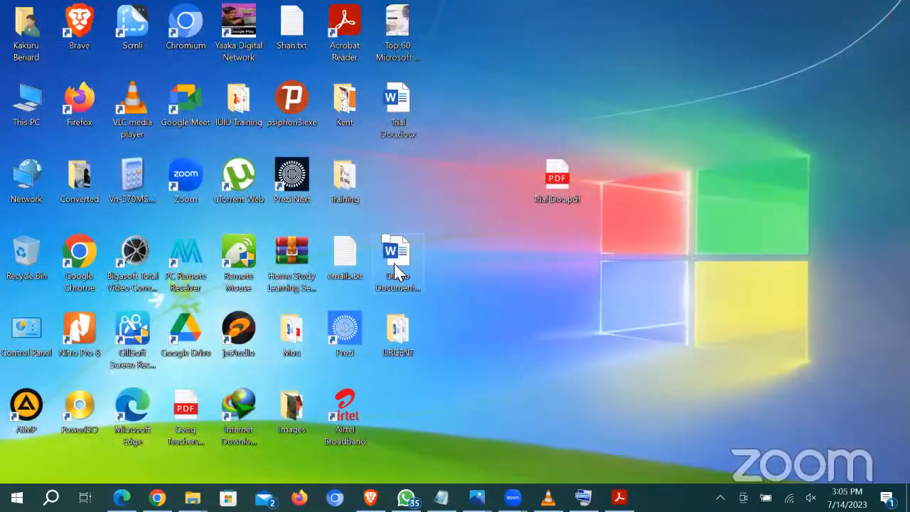
{"action": "left_click", "coordinate": [396, 272]}
{"action": "double_click", "coordinate": [396, 273]}
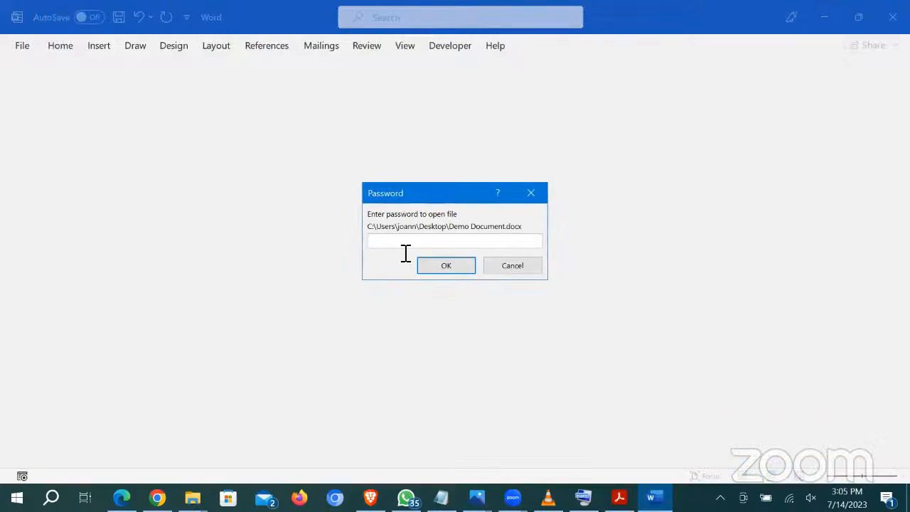
{"action": "type", "text": "••••"}
{"action": "key", "text": "Return"}
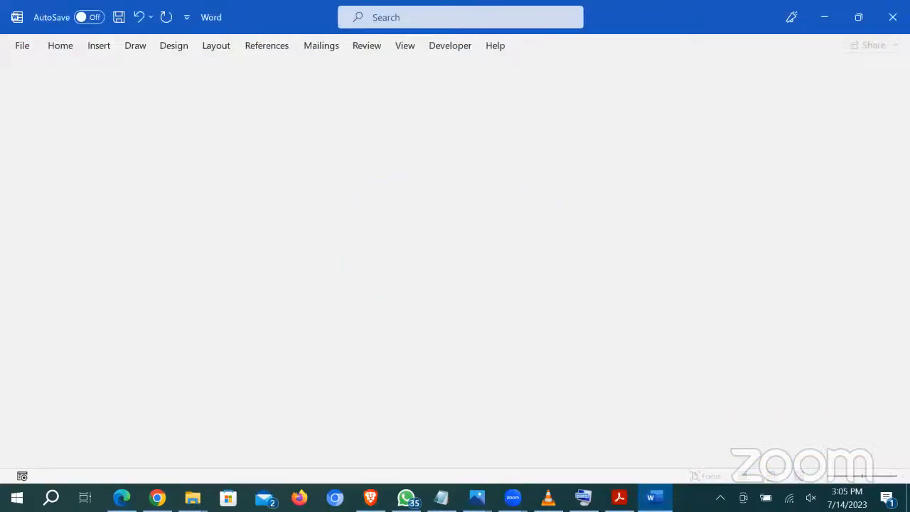
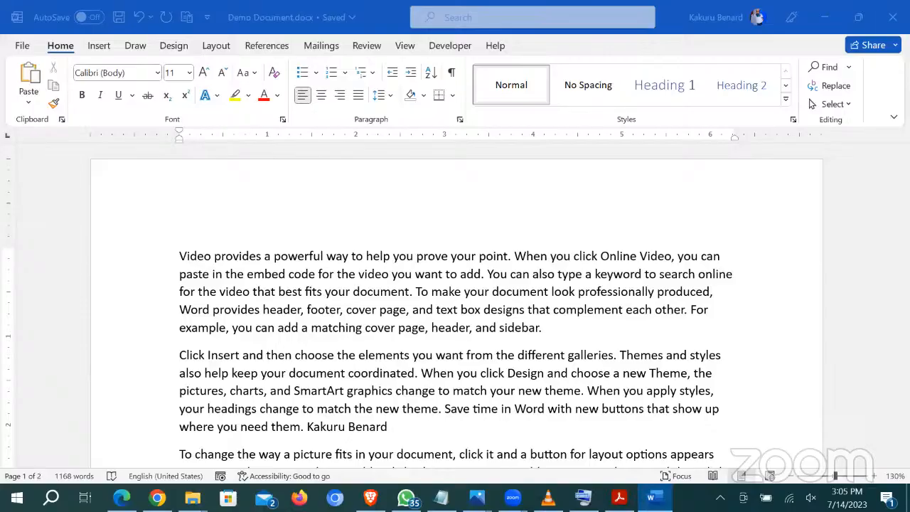
Step: Close Demo Document, then open Trial Doc from the desktop and close it again
{"action": "left_click", "coordinate": [893, 17]}
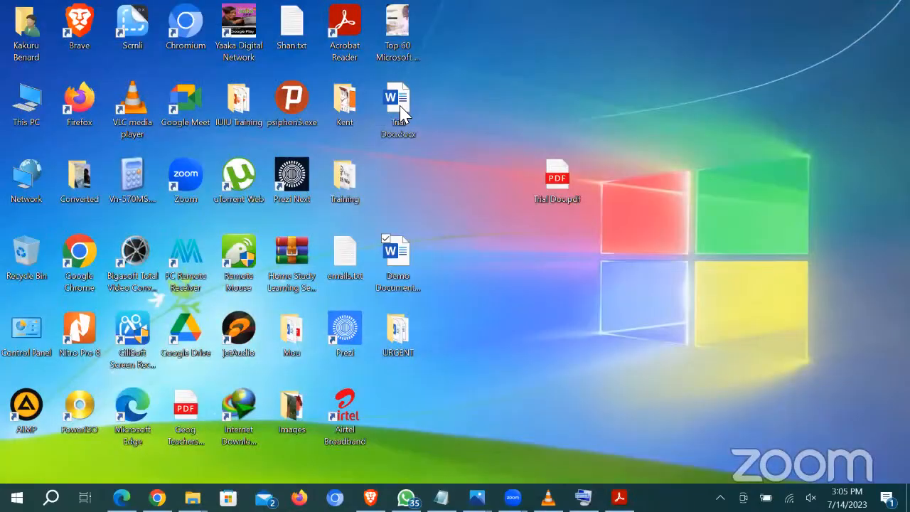
{"action": "double_click", "coordinate": [399, 107]}
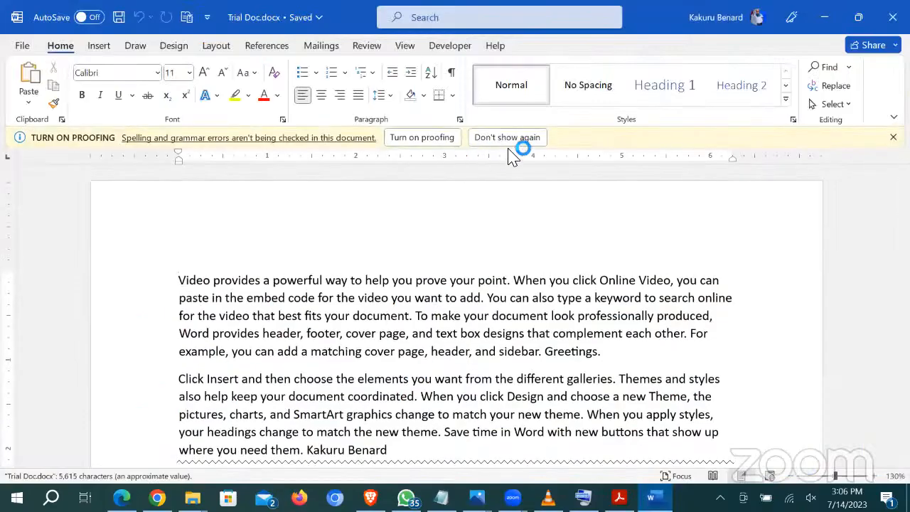
{"action": "left_click", "coordinate": [435, 138]}
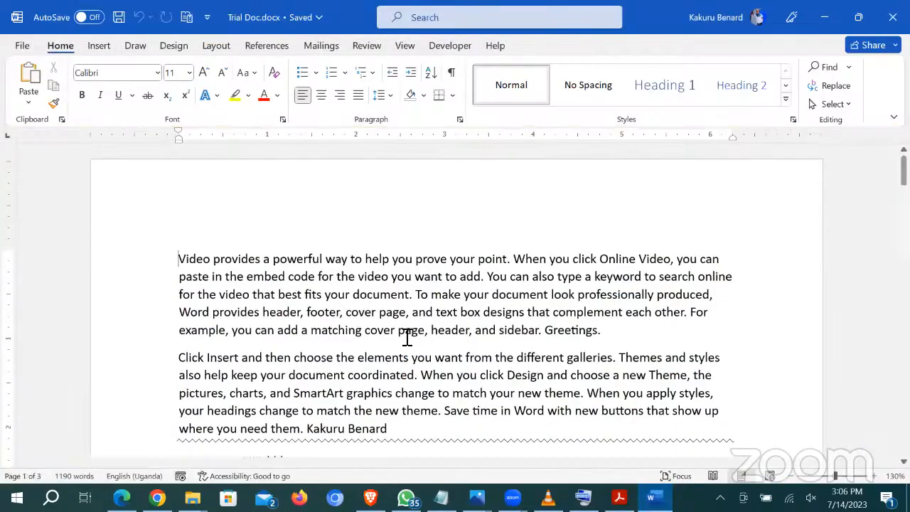
{"action": "scroll", "coordinate": [405, 335], "scroll_direction": "down", "scroll_amount": 3}
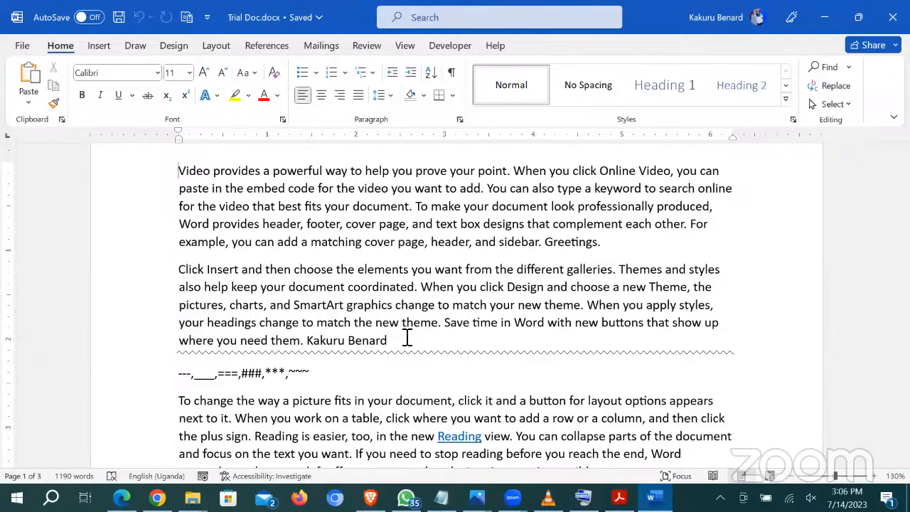
{"action": "left_click", "coordinate": [891, 20]}
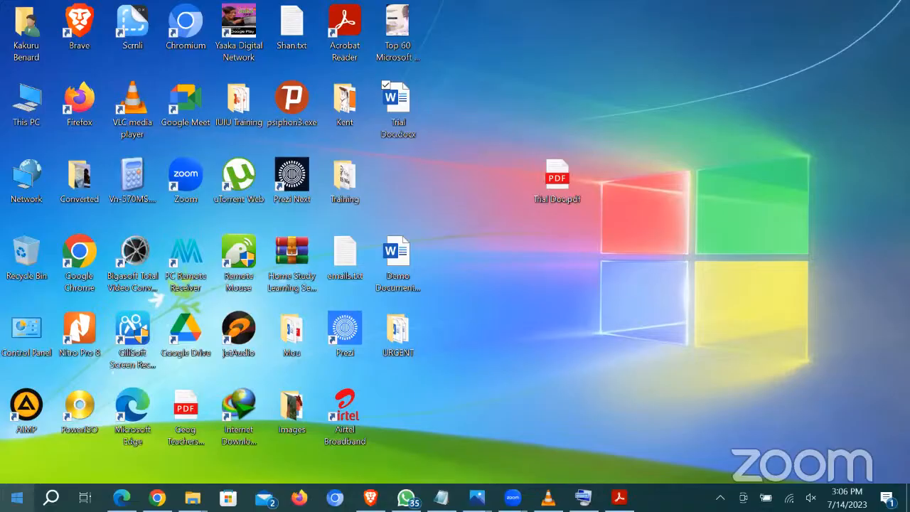
Step: Reopen Demo Document, cancel its password prompt, and quit Word
{"action": "double_click", "coordinate": [409, 269]}
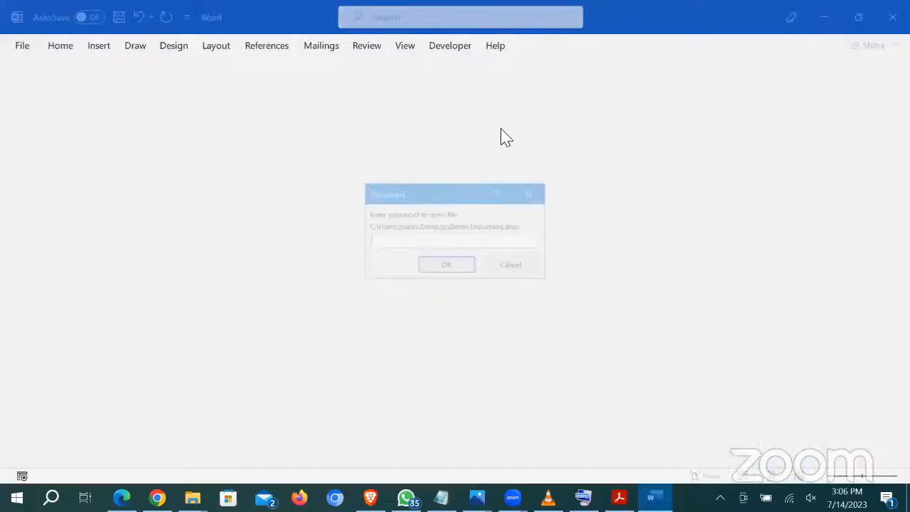
{"action": "left_click", "coordinate": [510, 267]}
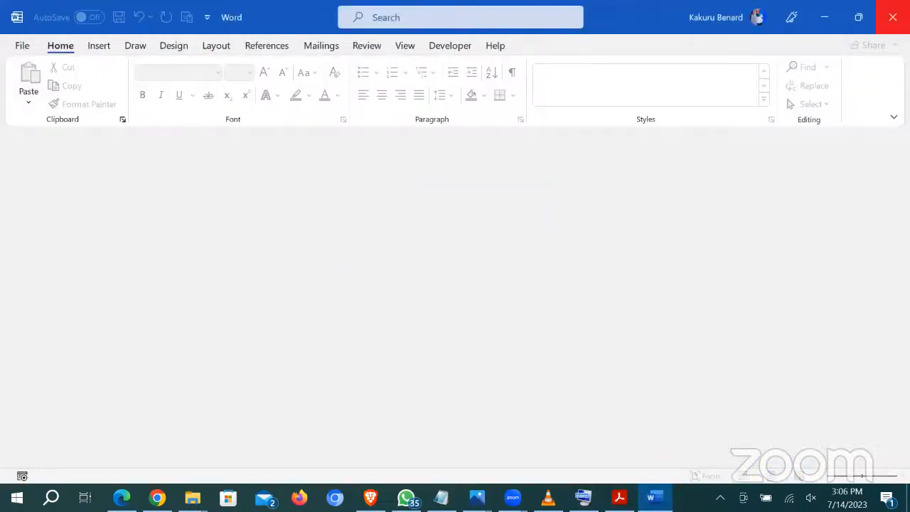
{"action": "left_click", "coordinate": [892, 17]}
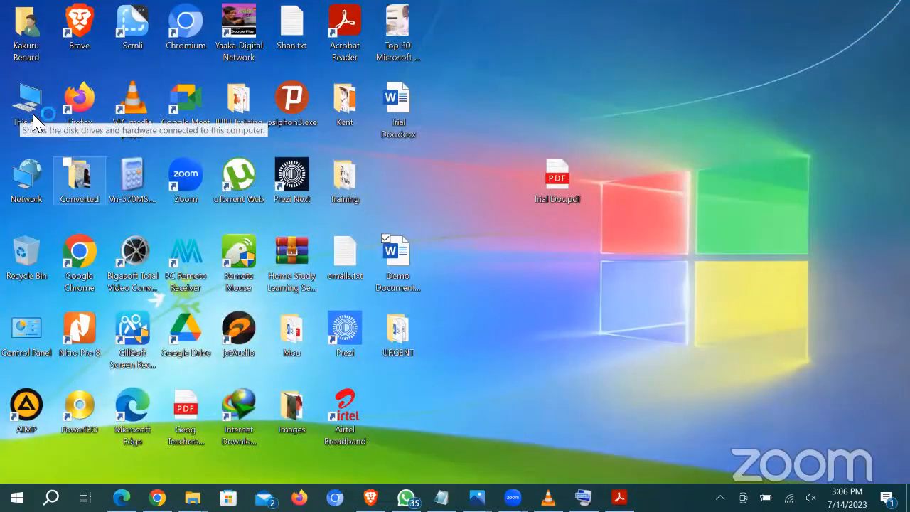
Step: Browse This PC > Documents and open 'Video provides a powerful way to help you prove your point.docx'
{"action": "double_click", "coordinate": [32, 113]}
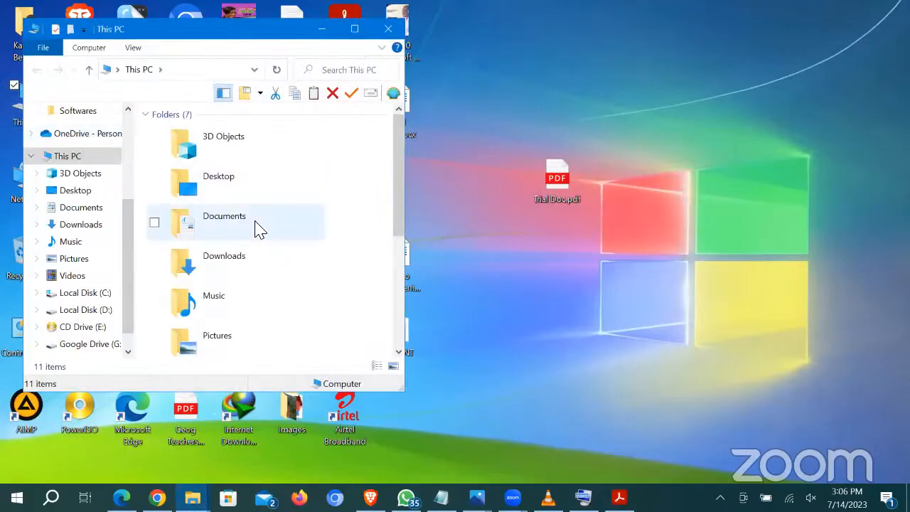
{"action": "double_click", "coordinate": [257, 228]}
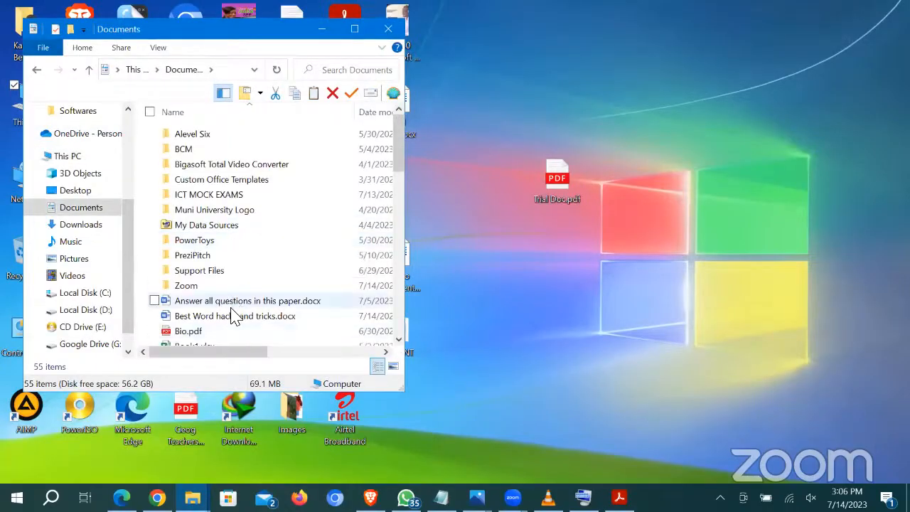
{"action": "scroll", "coordinate": [212, 337], "scroll_direction": "down", "scroll_amount": 3}
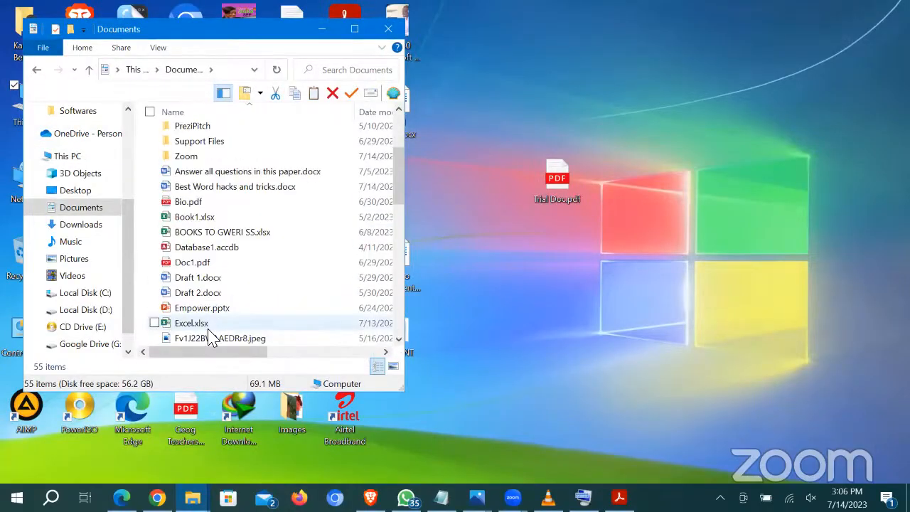
{"action": "scroll", "coordinate": [211, 337], "scroll_direction": "down", "scroll_amount": 9}
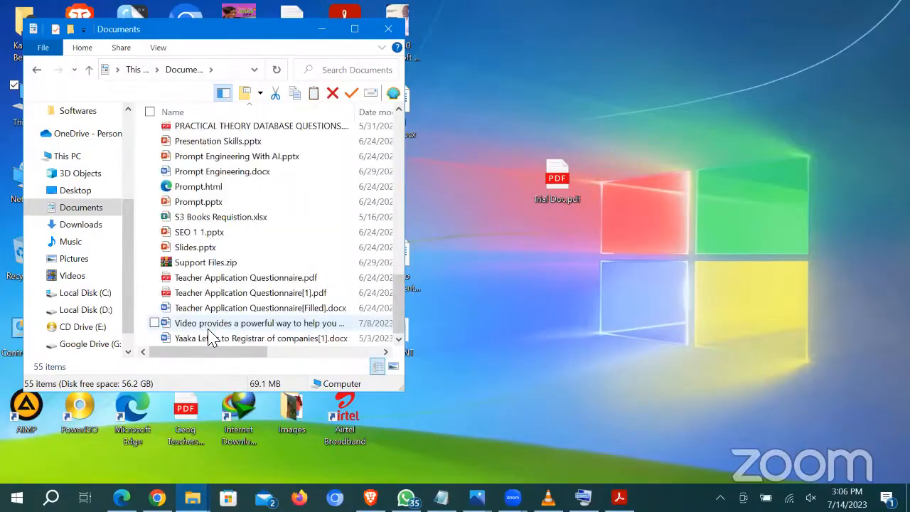
{"action": "double_click", "coordinate": [210, 329]}
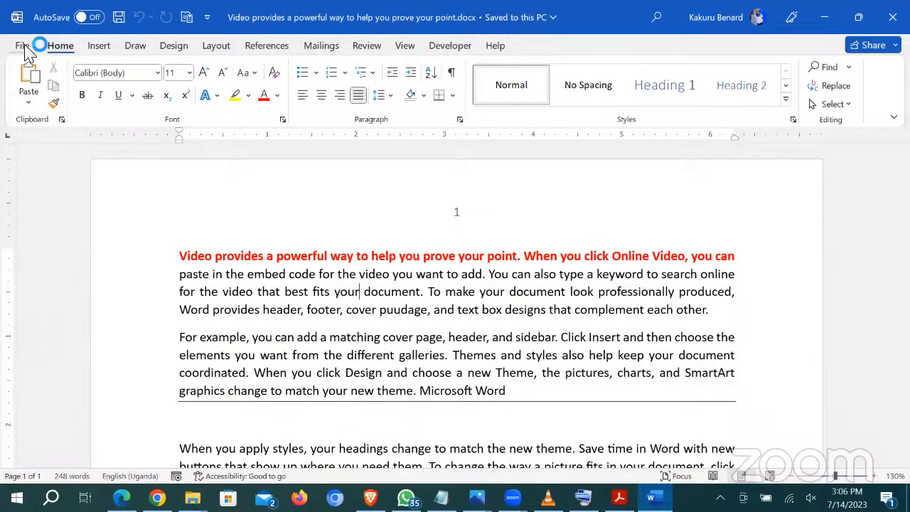
Step: Open General Options from the Save As dialog set to the Documents folder
{"action": "left_click", "coordinate": [24, 47]}
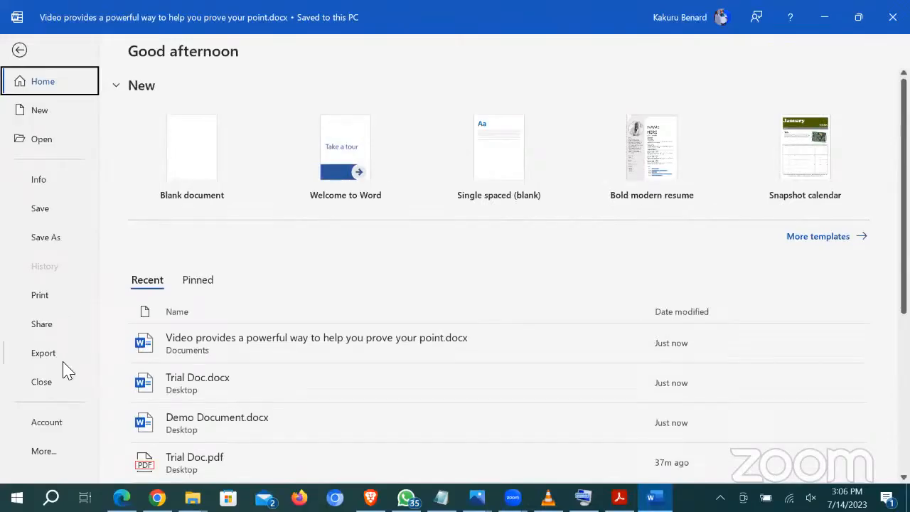
{"action": "left_click", "coordinate": [48, 237]}
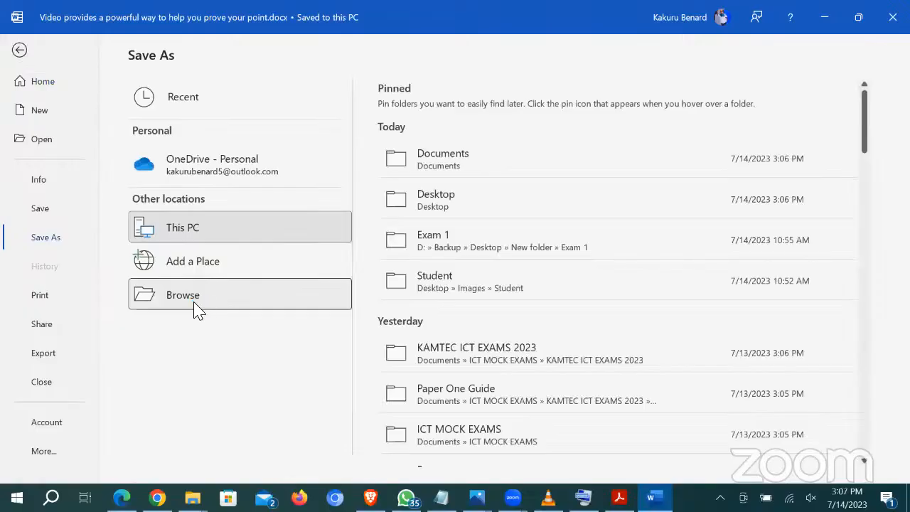
{"action": "left_click", "coordinate": [197, 310]}
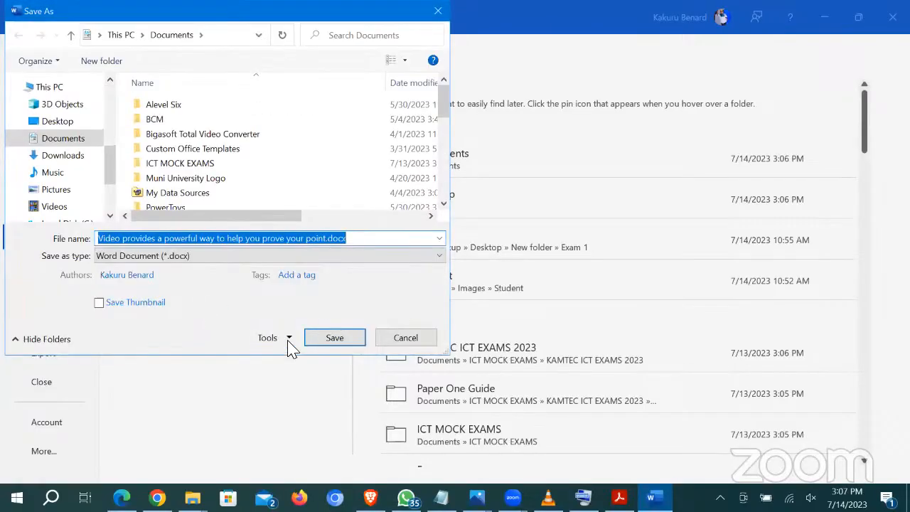
{"action": "left_click", "coordinate": [289, 339]}
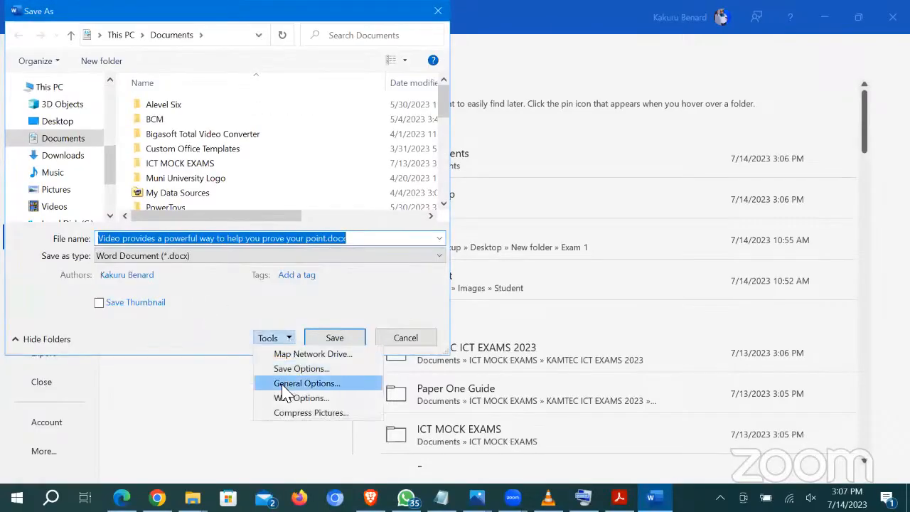
{"action": "left_click", "coordinate": [306, 384]}
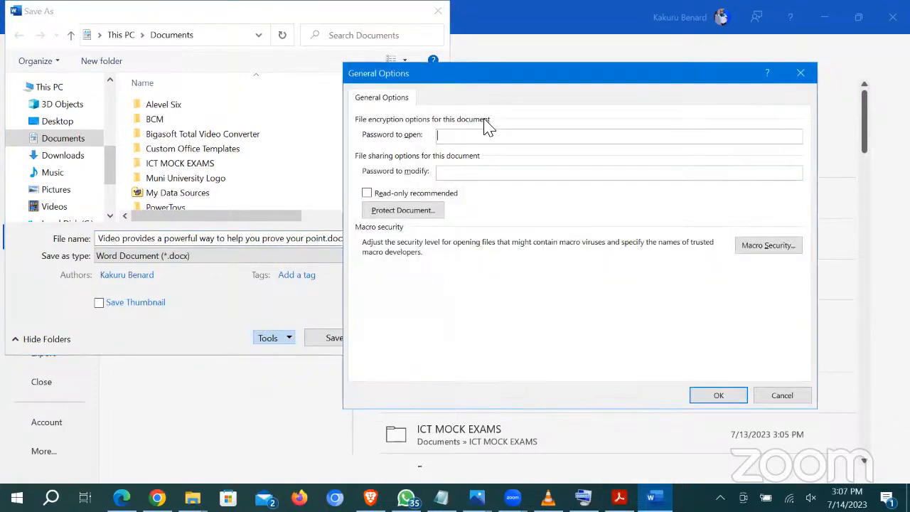
Step: Set open and modify passwords with Read-only recommended, confirm both passwords, and save
{"action": "type", "text": "12341234"}
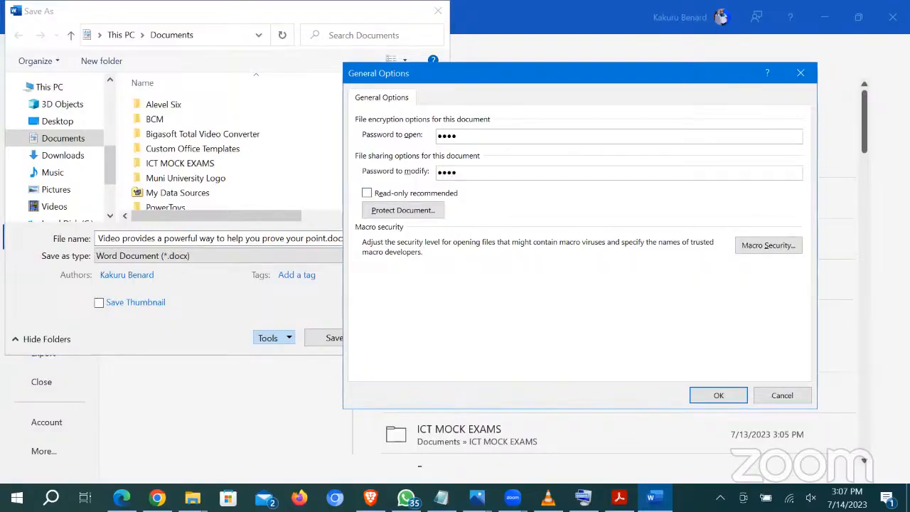
{"action": "left_click", "coordinate": [368, 193]}
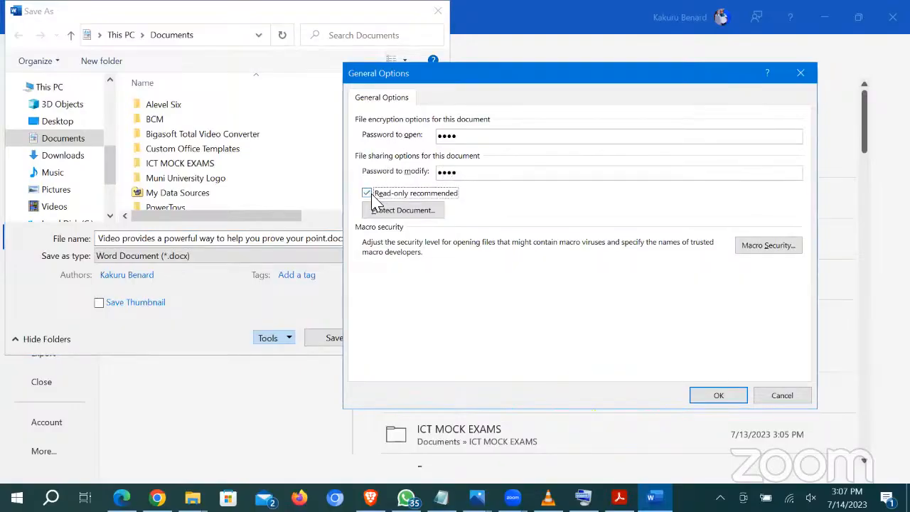
{"action": "left_click", "coordinate": [731, 400]}
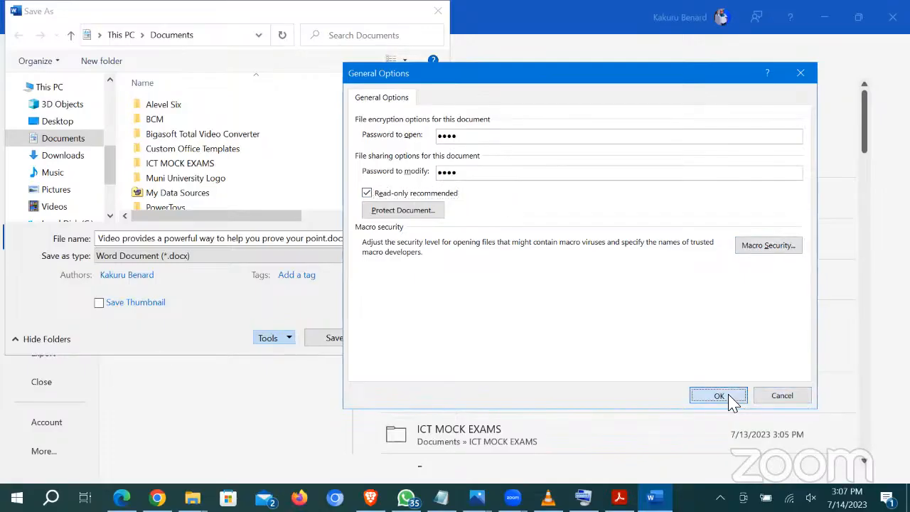
{"action": "type", "text": "1234"}
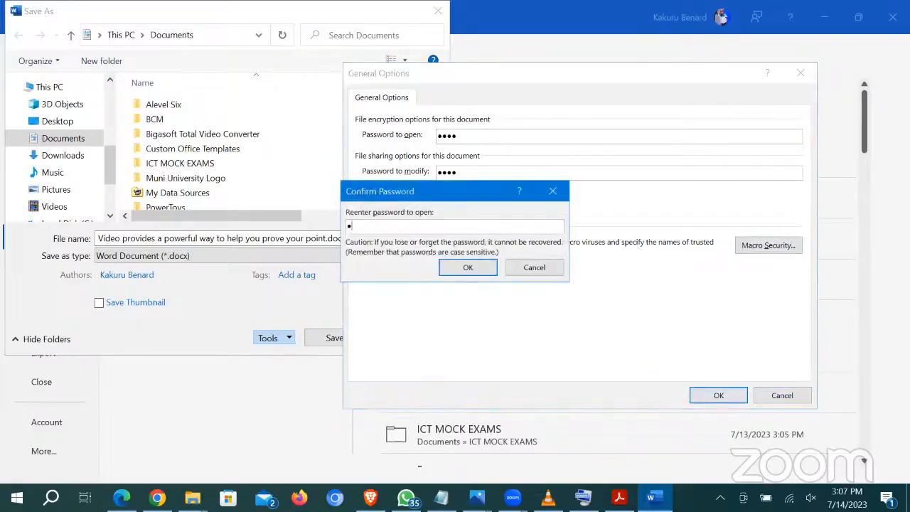
{"action": "left_click", "coordinate": [467, 268]}
{"action": "type", "text": "1234"}
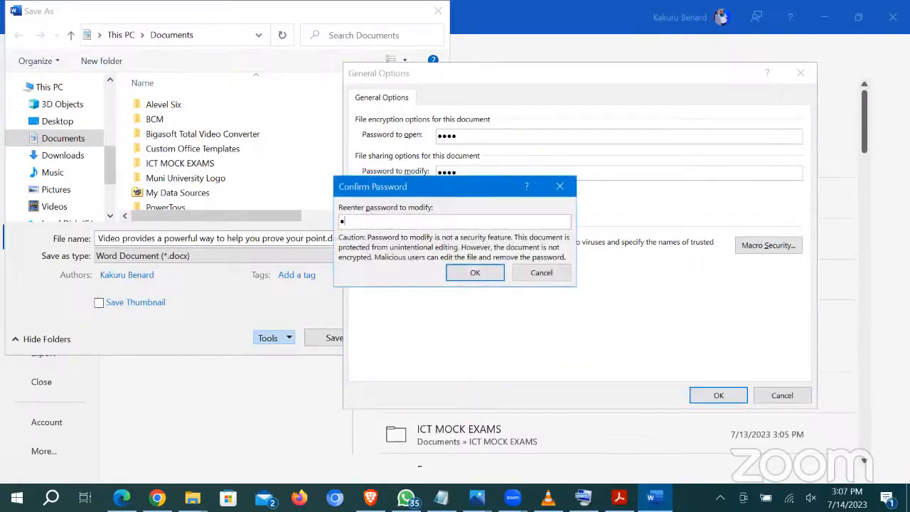
{"action": "left_click", "coordinate": [474, 272]}
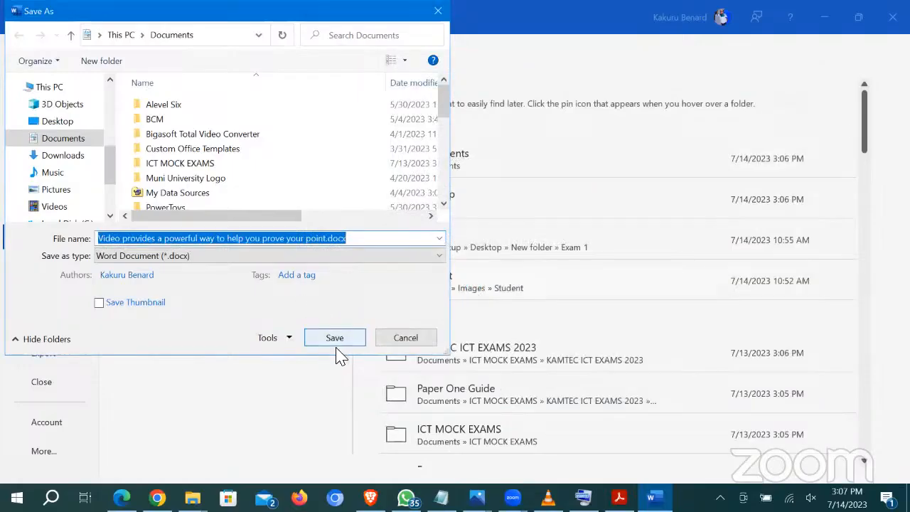
{"action": "left_click", "coordinate": [332, 340]}
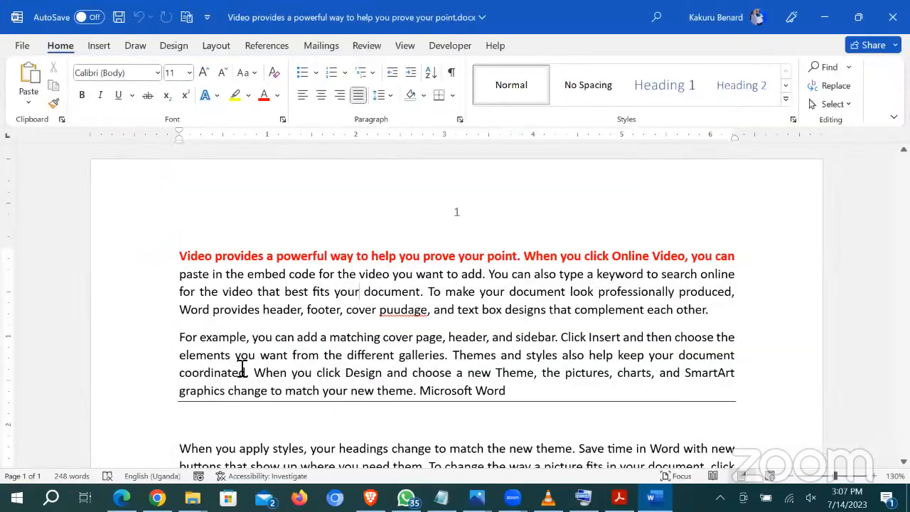
Step: Close and reopen the protected document, entering its open and modify passwords, then quit Word
{"action": "left_click", "coordinate": [893, 17]}
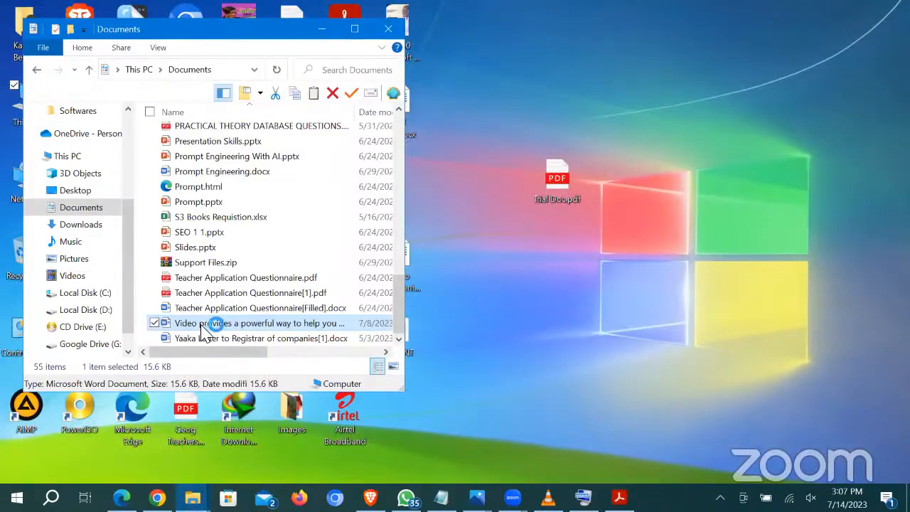
{"action": "double_click", "coordinate": [202, 327]}
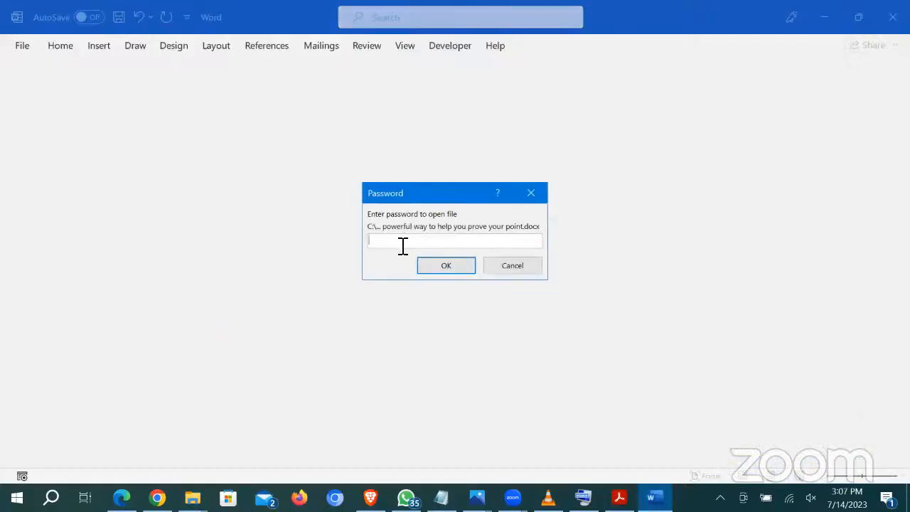
{"action": "type", "text": "123"}
{"action": "left_click", "coordinate": [443, 268]}
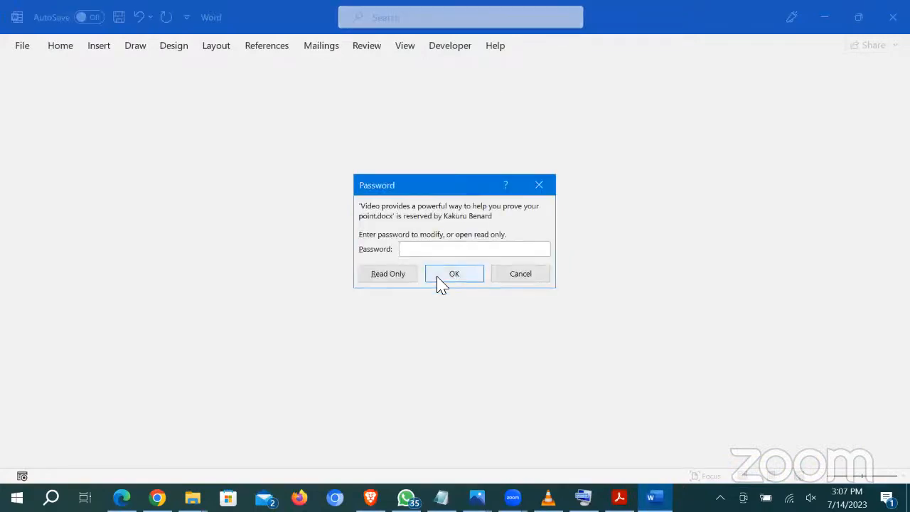
{"action": "type", "text": "****"}
{"action": "left_click", "coordinate": [456, 274]}
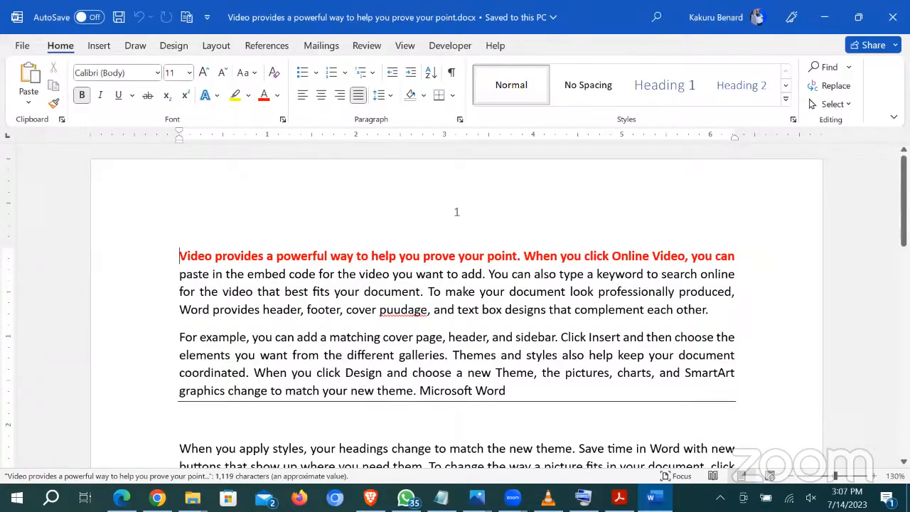
{"action": "left_click", "coordinate": [892, 17]}
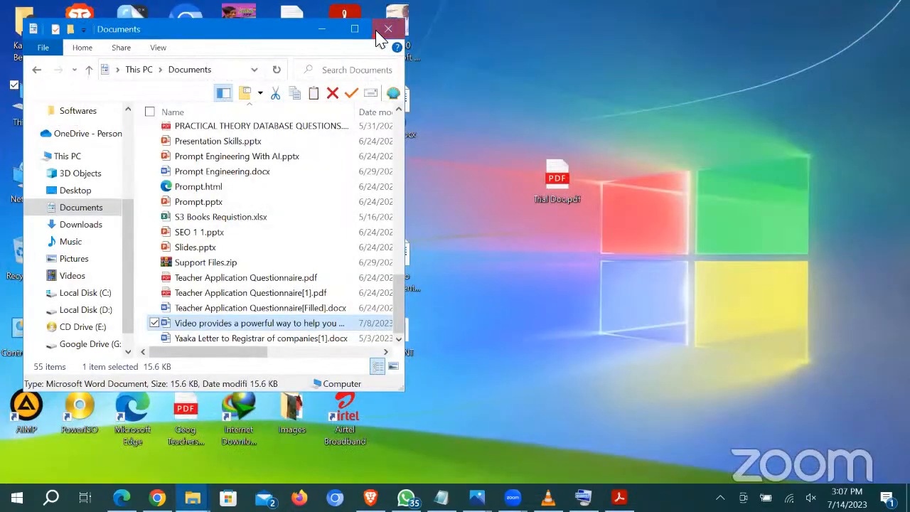
Step: Close the Documents window and try the pasted Word command in Start search, which fails
{"action": "left_click", "coordinate": [378, 32]}
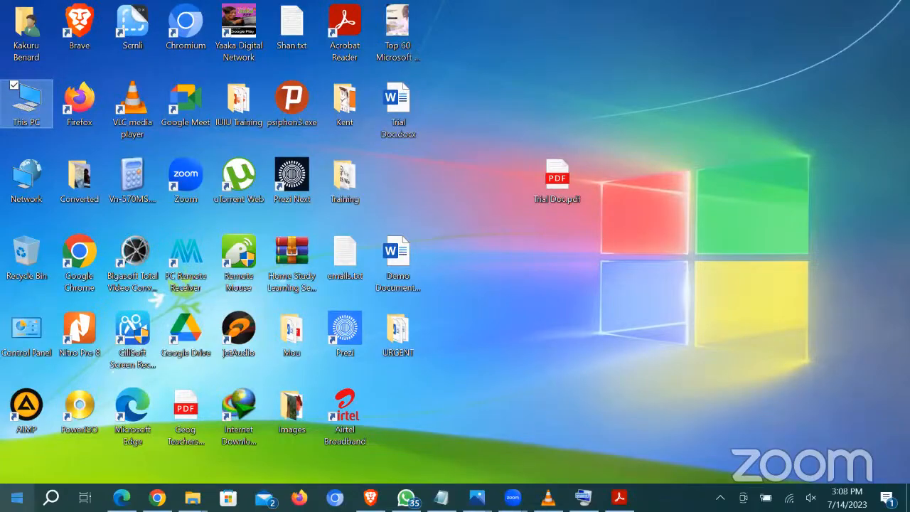
{"action": "left_click", "coordinate": [18, 497]}
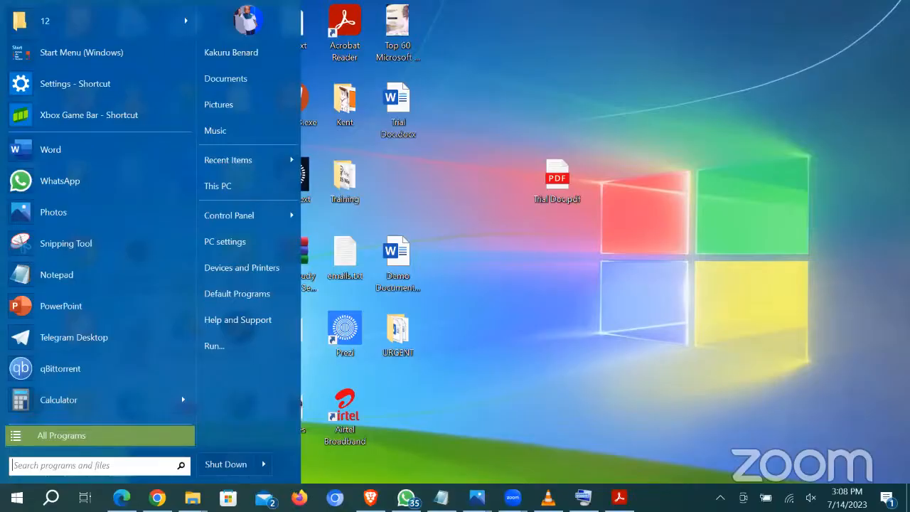
{"action": "key", "text": "Escape"}
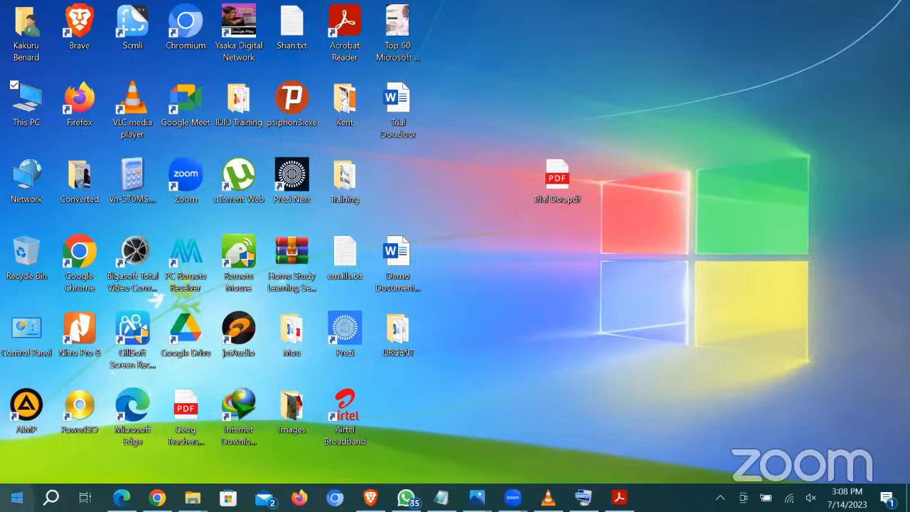
{"action": "left_click", "coordinate": [17, 498]}
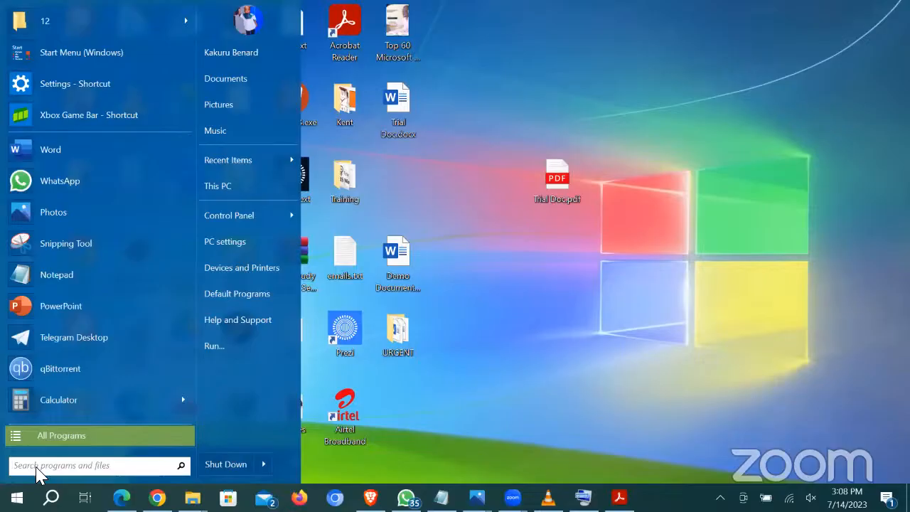
{"action": "type", "text": "winword.exe/mfile1"}
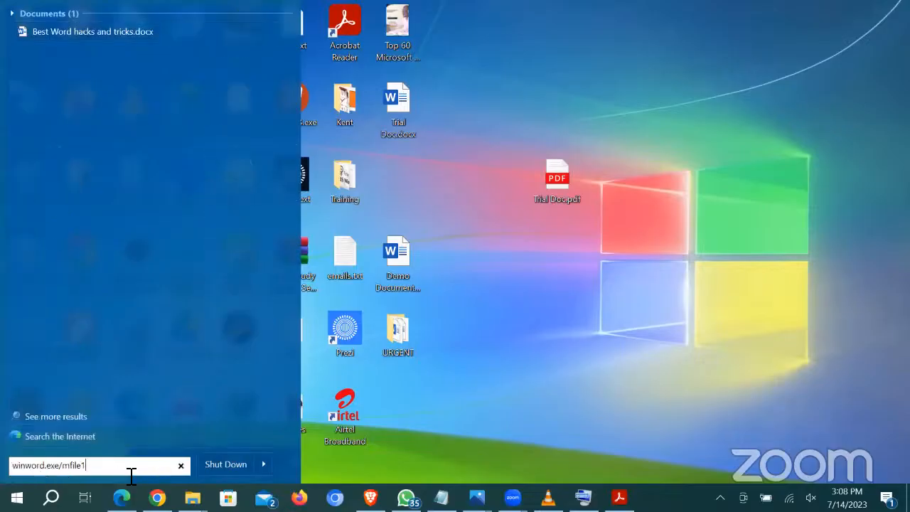
{"action": "key", "text": "Return"}
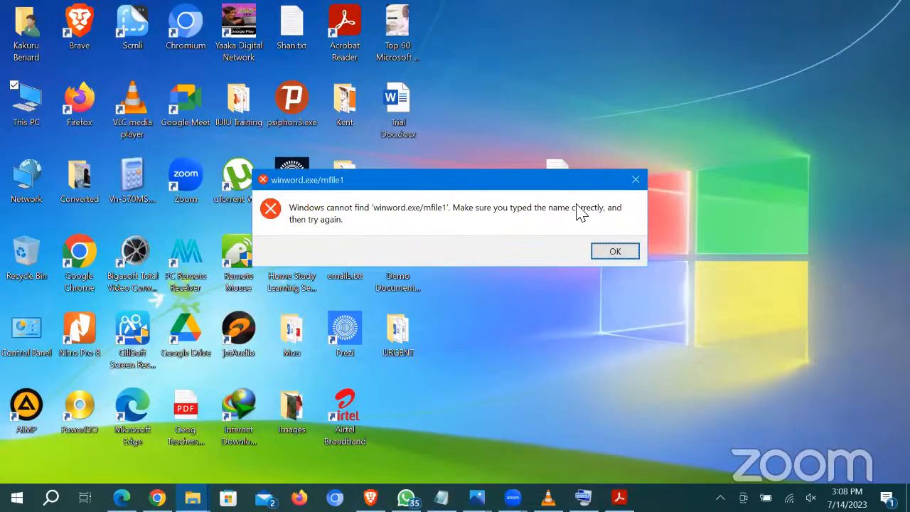
{"action": "left_click", "coordinate": [617, 255]}
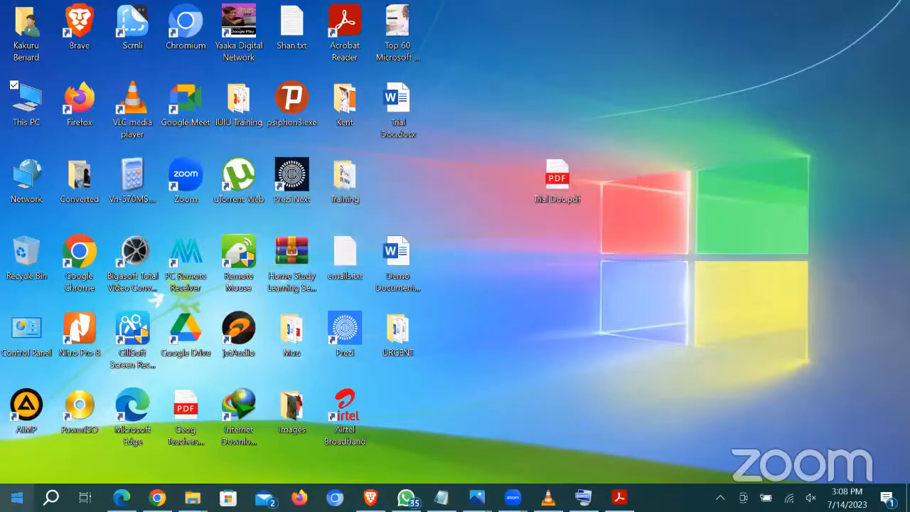
Step: Run winword.exe /mfile1 from the Run box to reopen Best Word hacks and tricks.docx, then close Word
{"action": "left_click", "coordinate": [17, 497]}
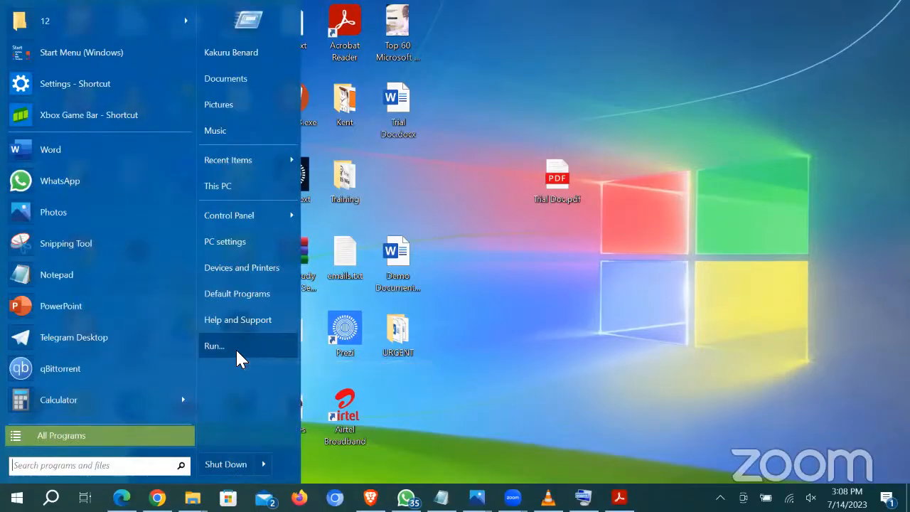
{"action": "left_click", "coordinate": [235, 348]}
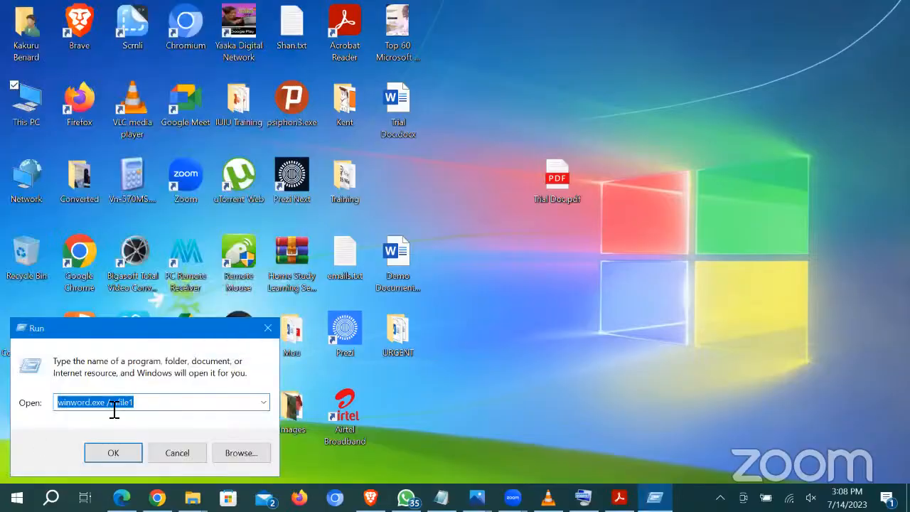
{"action": "left_click", "coordinate": [112, 454]}
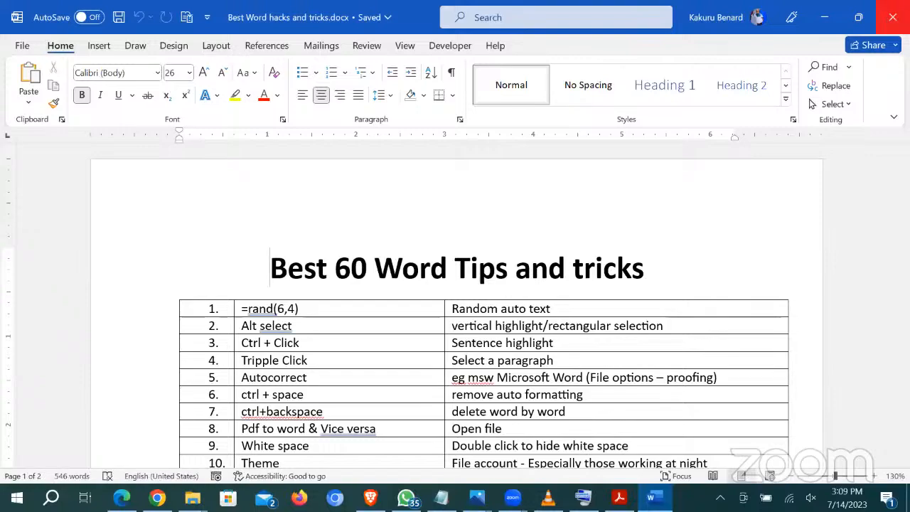
{"action": "left_click", "coordinate": [892, 17]}
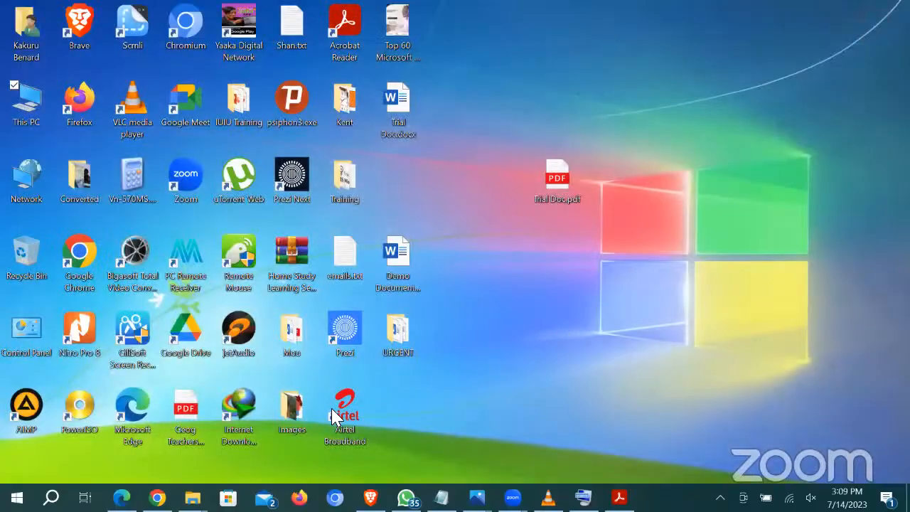
Step: Open Trial Doc.docx, dismiss the proofing notice, and select the first column of the page-2 number table
{"action": "double_click", "coordinate": [396, 112]}
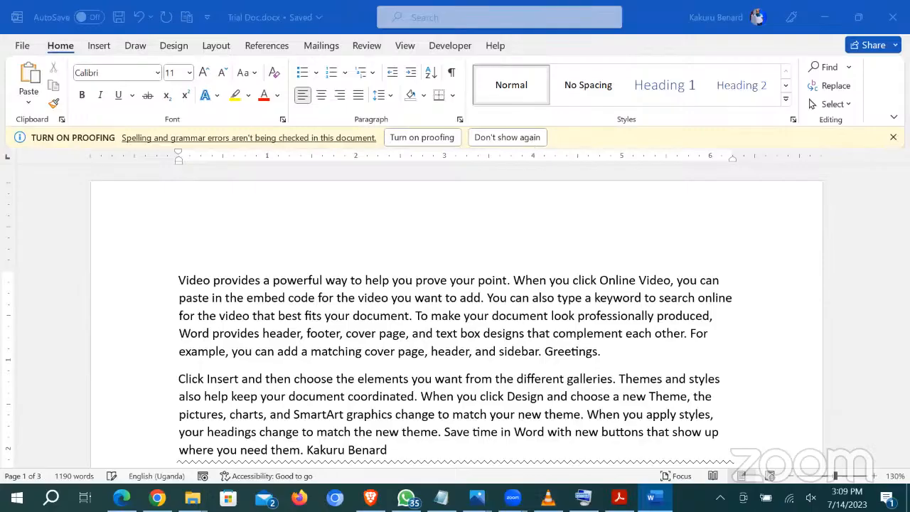
{"action": "left_click", "coordinate": [892, 136]}
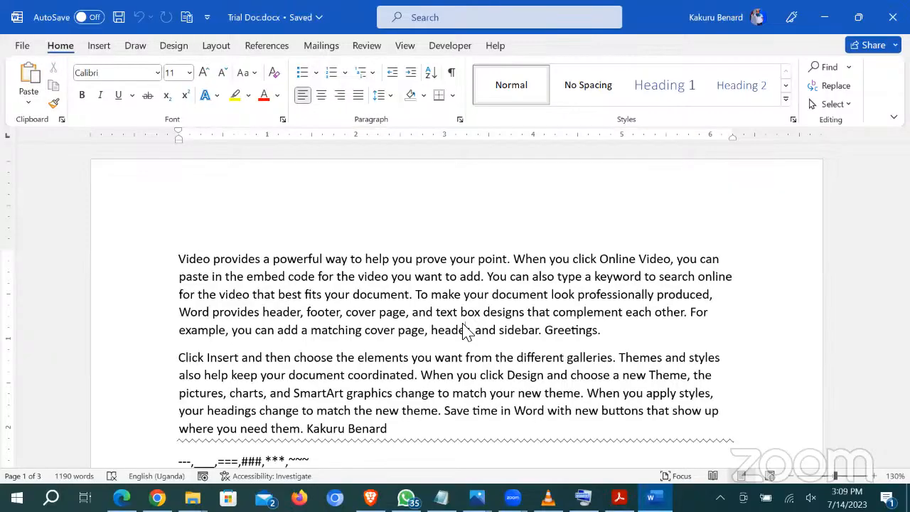
{"action": "scroll", "coordinate": [465, 330], "scroll_direction": "down", "scroll_amount": 15}
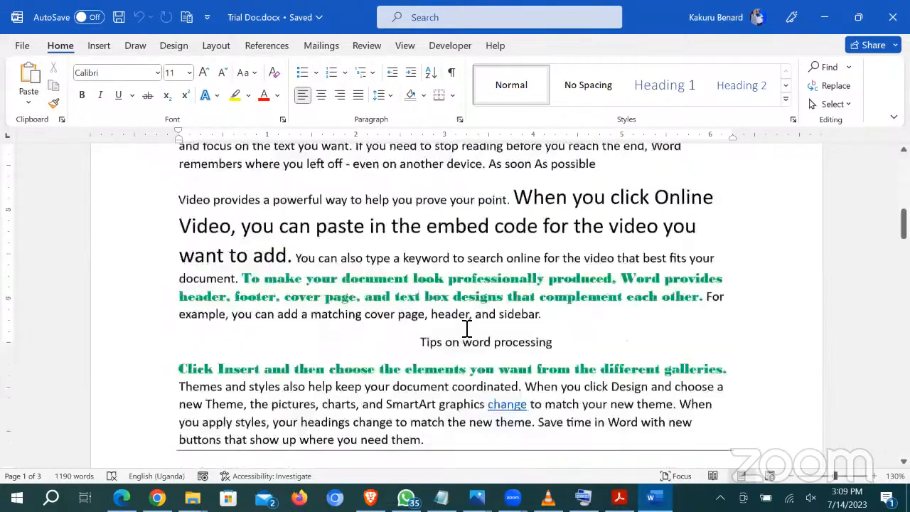
{"action": "scroll", "coordinate": [467, 327], "scroll_direction": "up", "scroll_amount": 4}
{"action": "scroll", "coordinate": [374, 260], "scroll_direction": "down", "scroll_amount": 12}
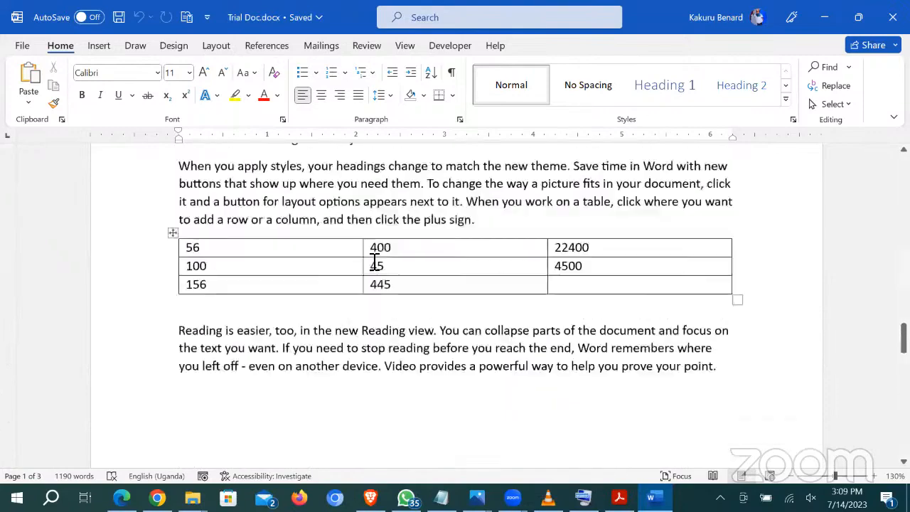
{"action": "left_click", "coordinate": [183, 242]}
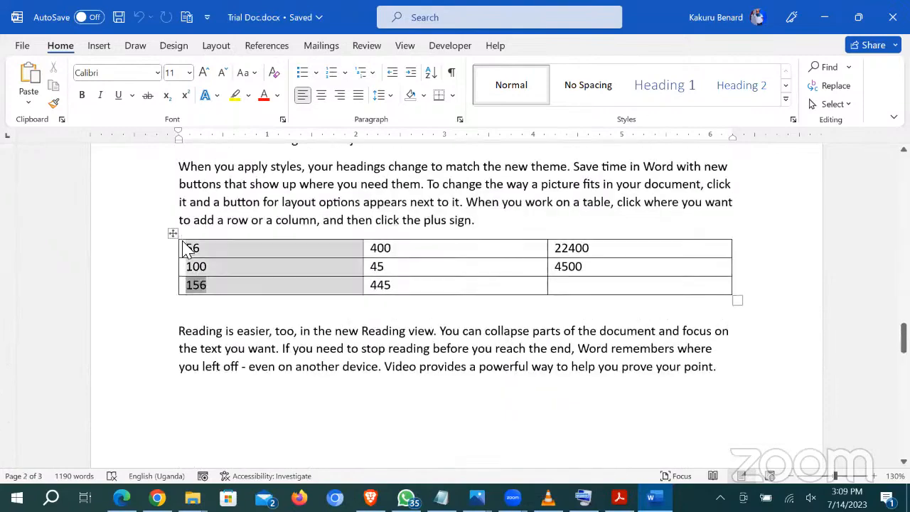
Step: Insert a narrow column left of the number table and number its cells 1., 2., 3
{"action": "right_click", "coordinate": [325, 253]}
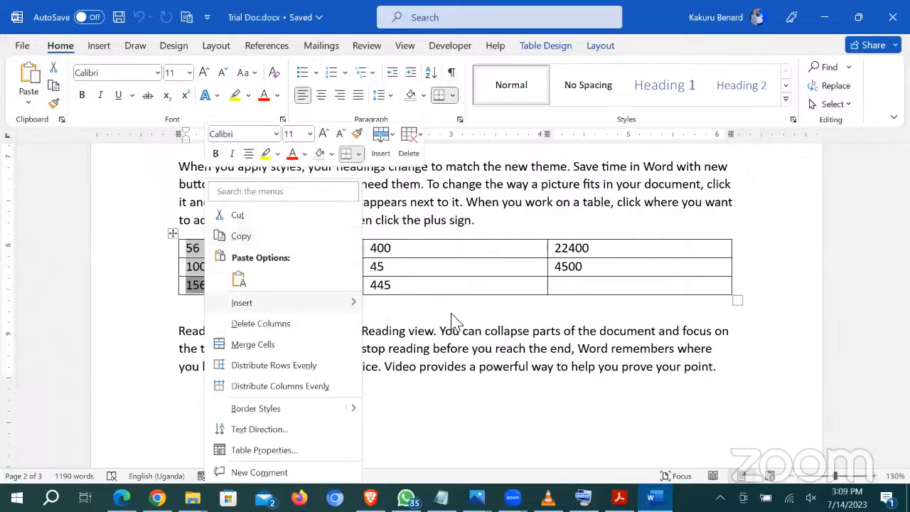
{"action": "mouse_move", "coordinate": [284, 303]}
{"action": "left_click", "coordinate": [473, 310]}
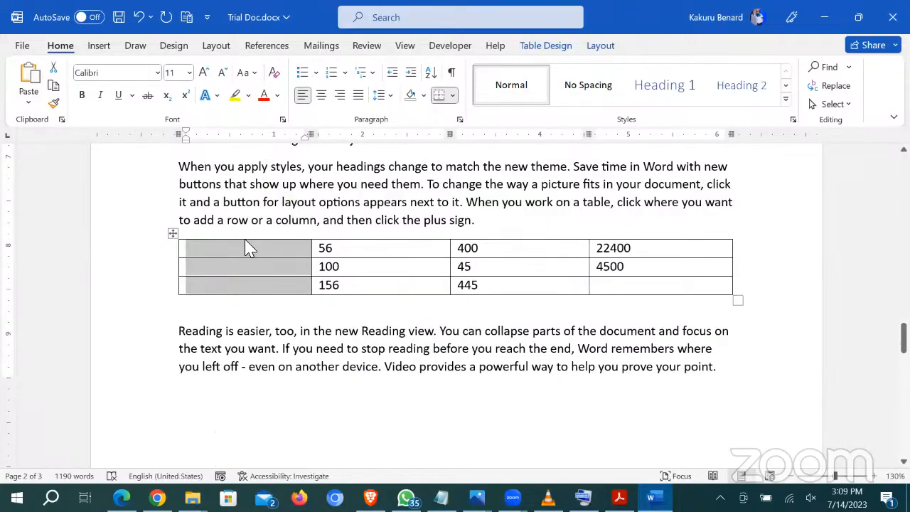
{"action": "left_click", "coordinate": [249, 245]}
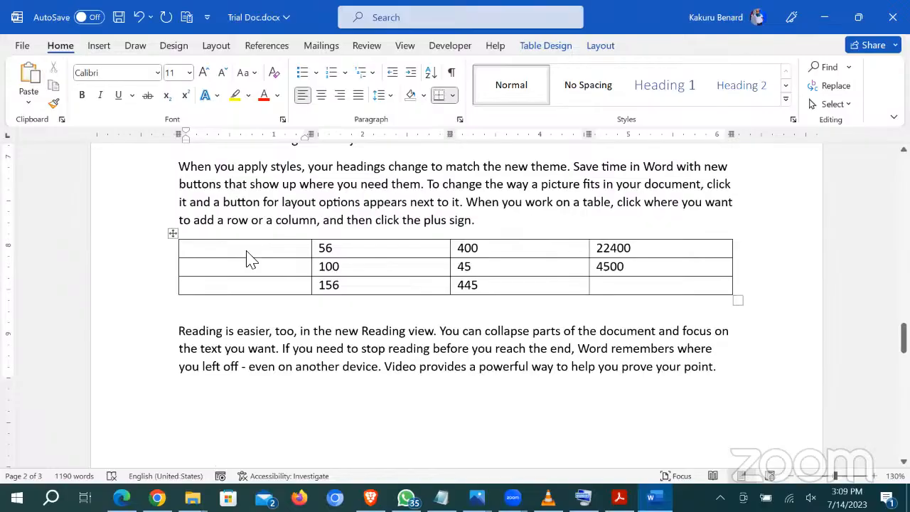
{"action": "left_click_drag", "start_coordinate": [316, 250], "coordinate": [241, 249]}
{"action": "left_click", "coordinate": [205, 285], "text": "shift"}
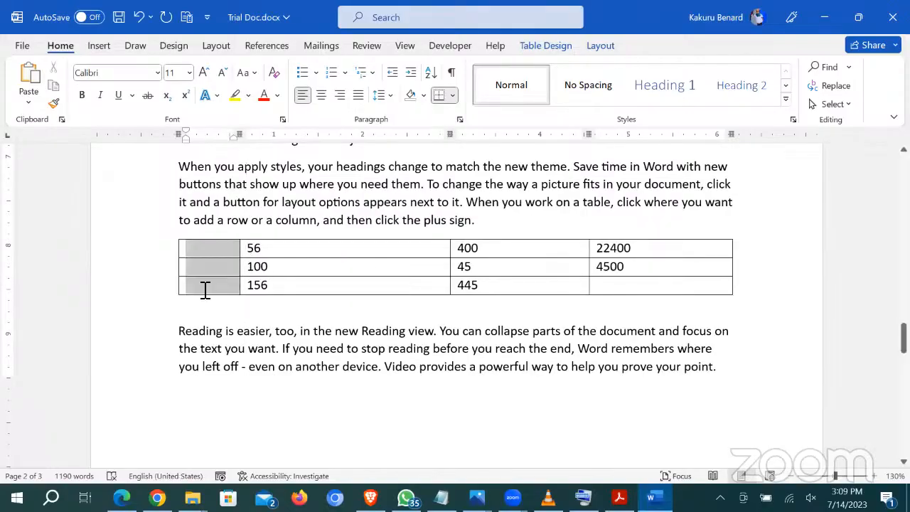
{"action": "left_click", "coordinate": [331, 74]}
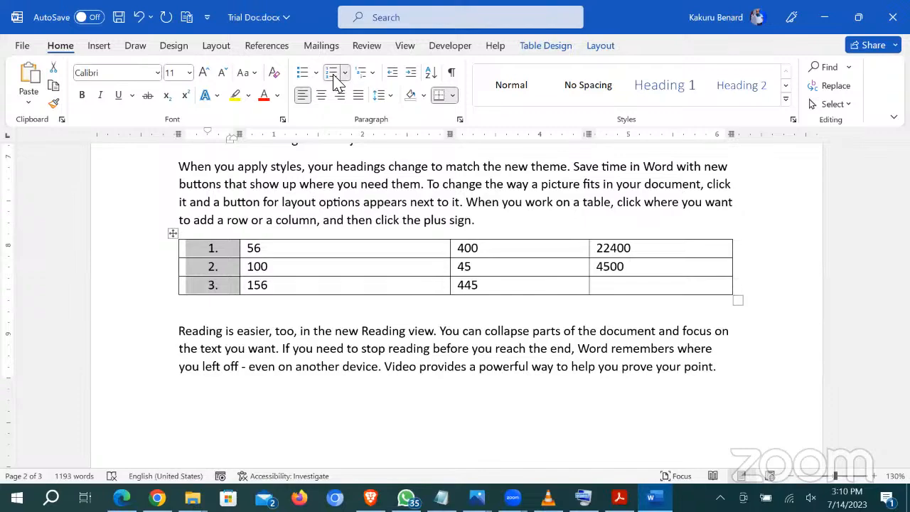
{"action": "left_click", "coordinate": [301, 325]}
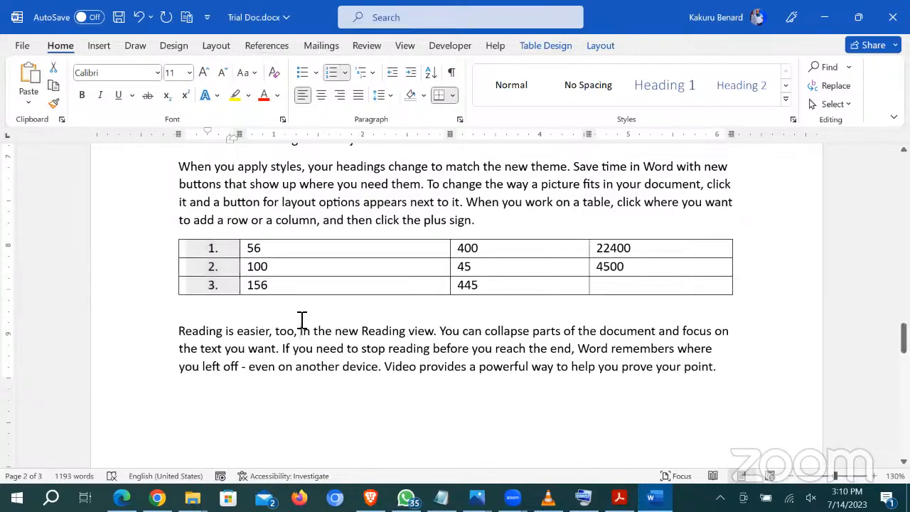
{"action": "scroll", "coordinate": [306, 327], "scroll_direction": "down", "scroll_amount": 1}
{"action": "scroll", "coordinate": [306, 325], "scroll_direction": "down", "scroll_amount": 8}
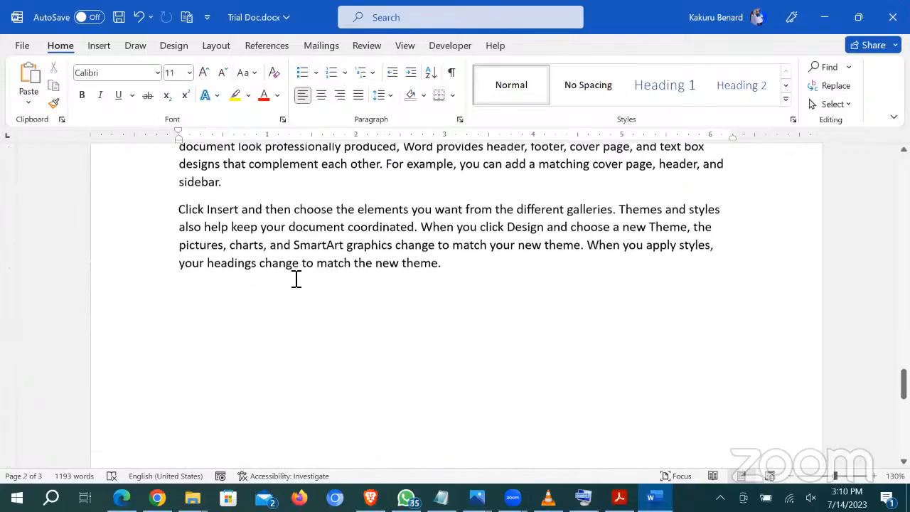
Step: Copy the word 'add' onto a new line after 'sidebar.'
{"action": "scroll", "coordinate": [242, 248], "scroll_direction": "up", "scroll_amount": 1}
{"action": "left_click", "coordinate": [232, 270]}
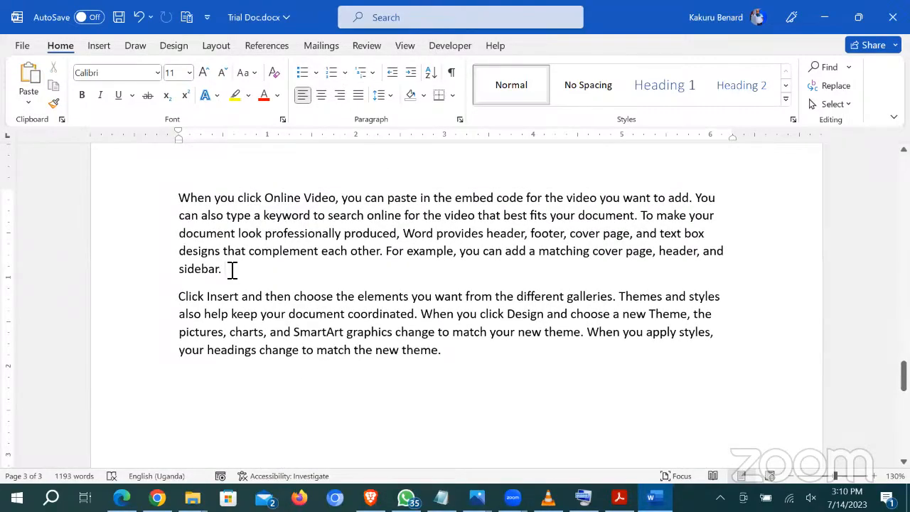
{"action": "key", "text": "Return"}
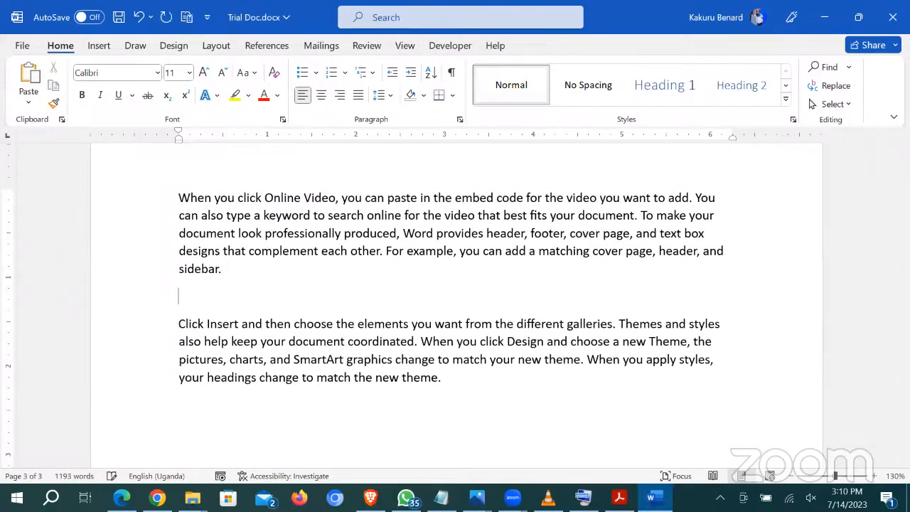
{"action": "double_click", "coordinate": [513, 253]}
{"action": "key", "text": "ctrl+c"}
{"action": "left_click", "coordinate": [209, 298]}
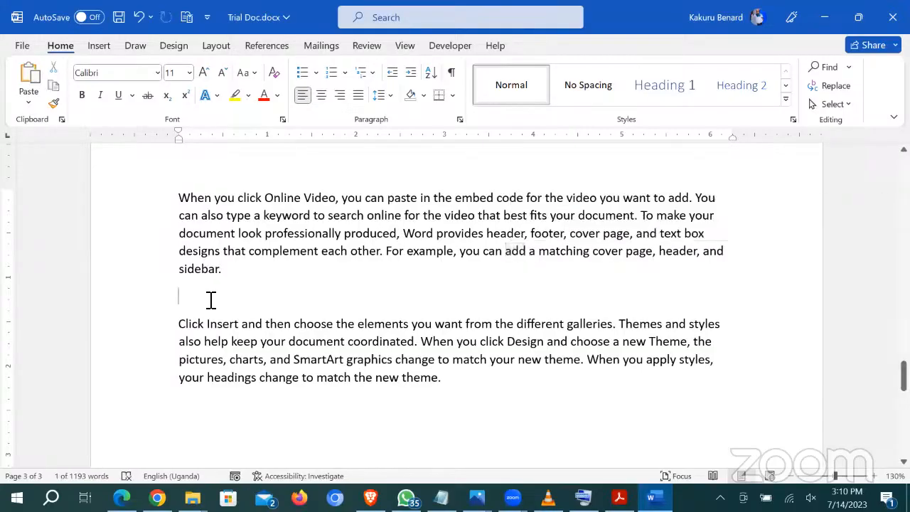
{"action": "key", "text": "ctrl+v"}
Step: Paste 'cover page' and 'header' on their own lines below Add, undoing an accidental overwrite
{"action": "left_click_drag", "start_coordinate": [592, 253], "coordinate": [650, 256]}
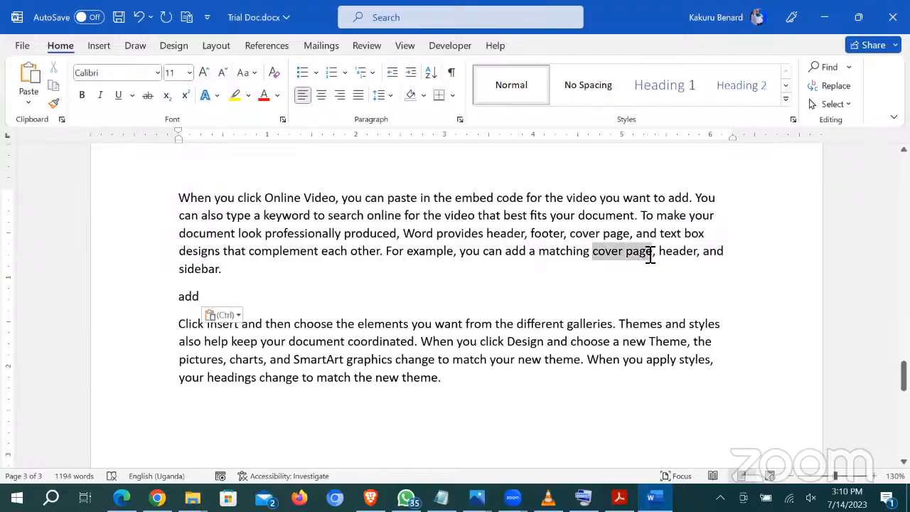
{"action": "left_click", "coordinate": [220, 305]}
{"action": "key", "text": "Return"}
{"action": "key", "text": "ctrl+v"}
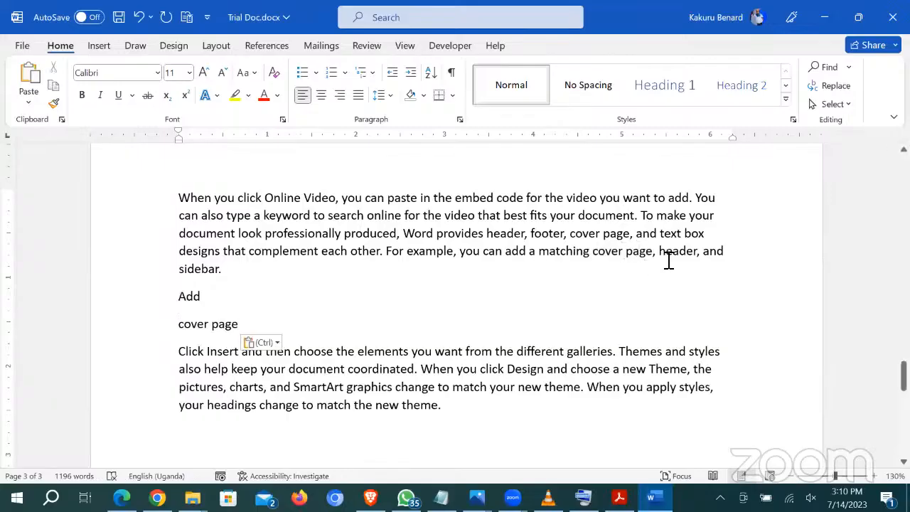
{"action": "left_click_drag", "start_coordinate": [659, 254], "coordinate": [697, 256]}
{"action": "key", "text": "ctrl+v"}
{"action": "key", "text": "ctrl+z"}
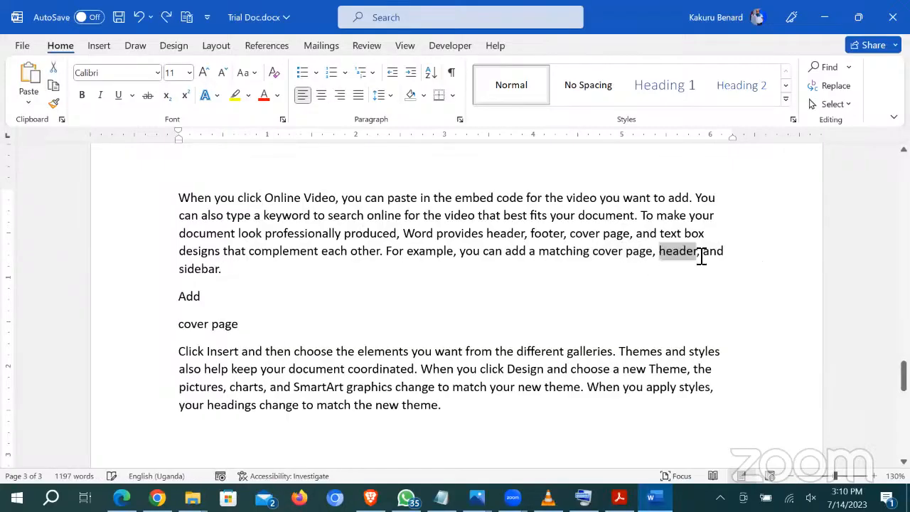
{"action": "key", "text": "ctrl+c"}
{"action": "left_click", "coordinate": [262, 334]}
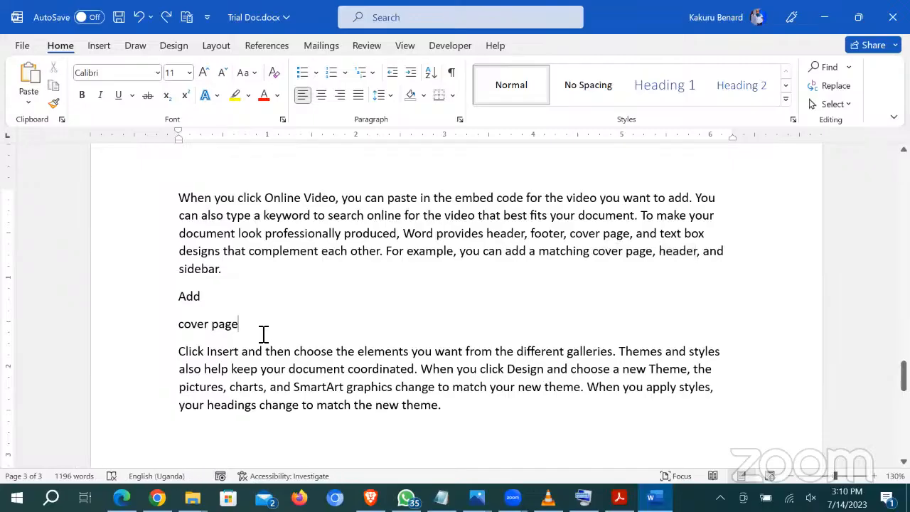
{"action": "key", "text": "Return"}
{"action": "key", "text": "ctrl+v"}
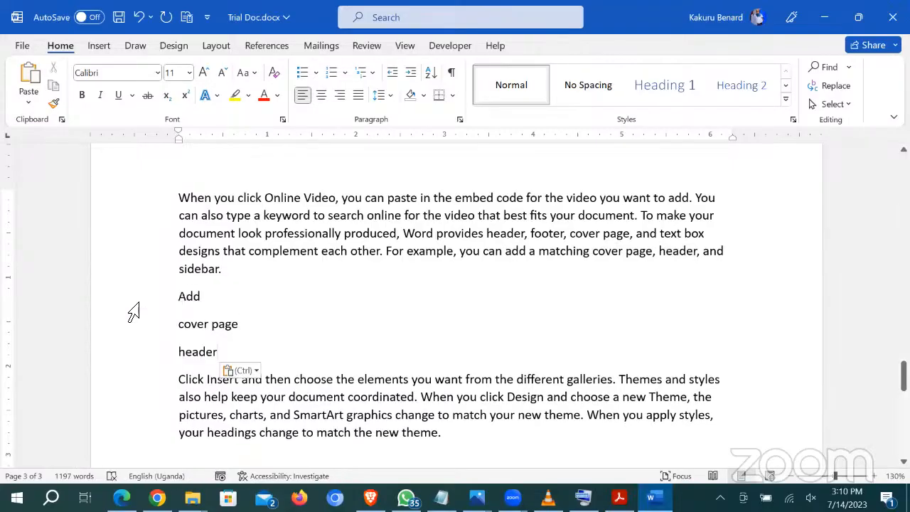
Step: Using the Clipboard pane, paste cover page, Add and header again on new lines below header
{"action": "left_click_drag", "start_coordinate": [159, 302], "coordinate": [179, 356]}
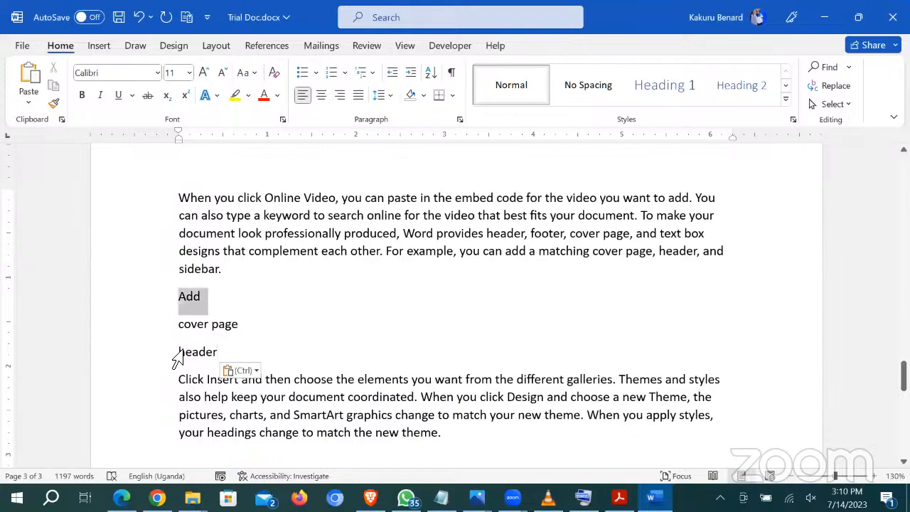
{"action": "left_click", "coordinate": [343, 240]}
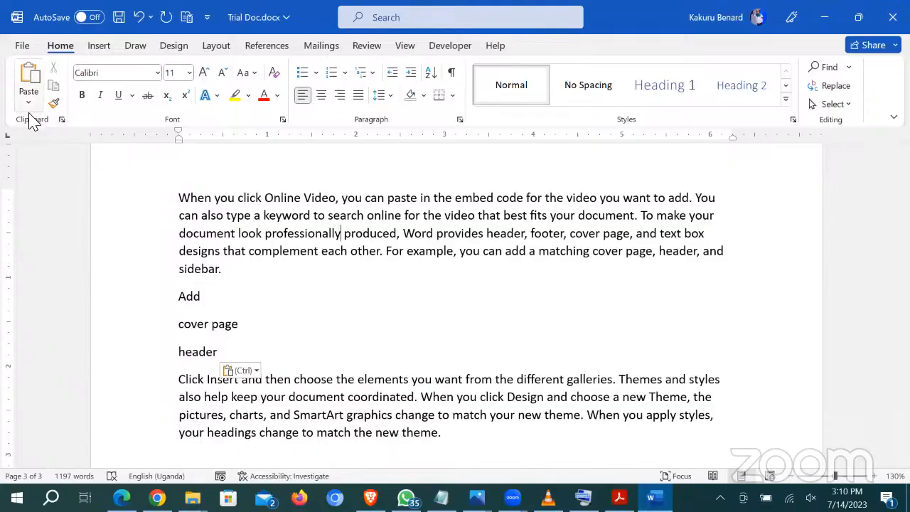
{"action": "left_click", "coordinate": [61, 118]}
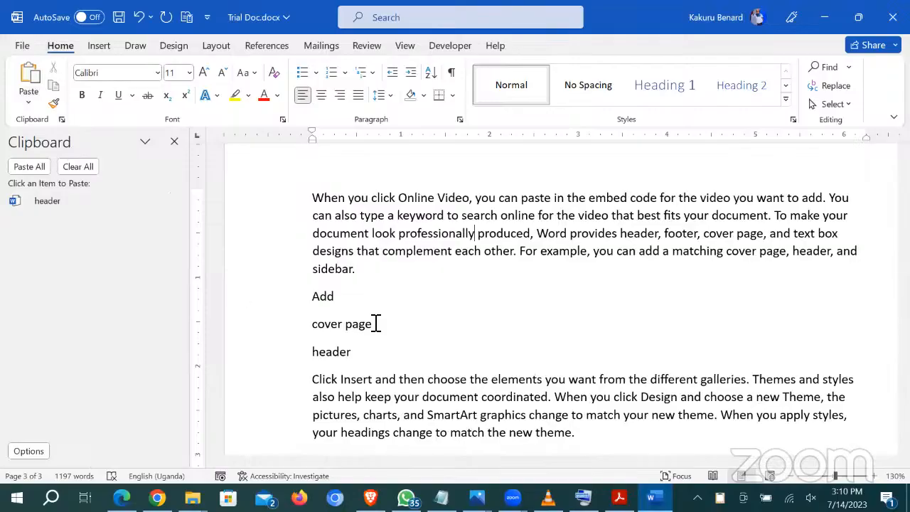
{"action": "scroll", "coordinate": [378, 320], "scroll_direction": "down", "scroll_amount": 2}
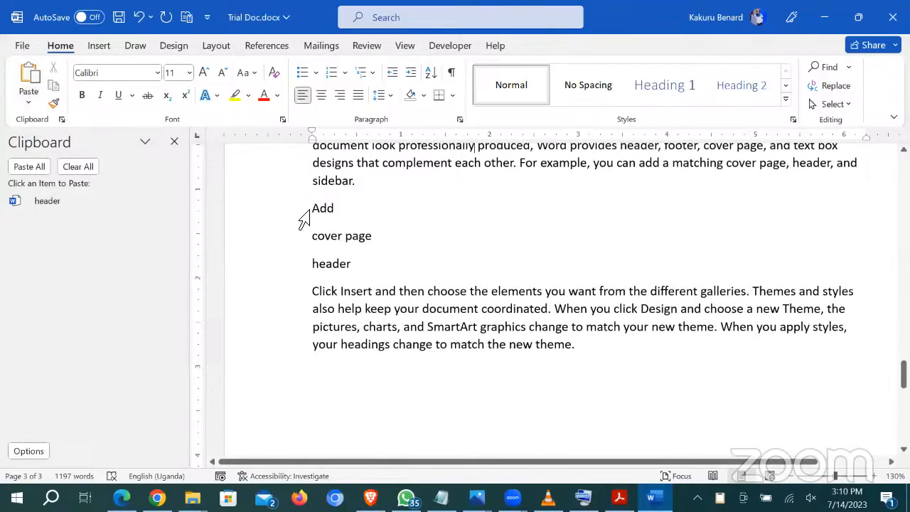
{"action": "left_click", "coordinate": [304, 213]}
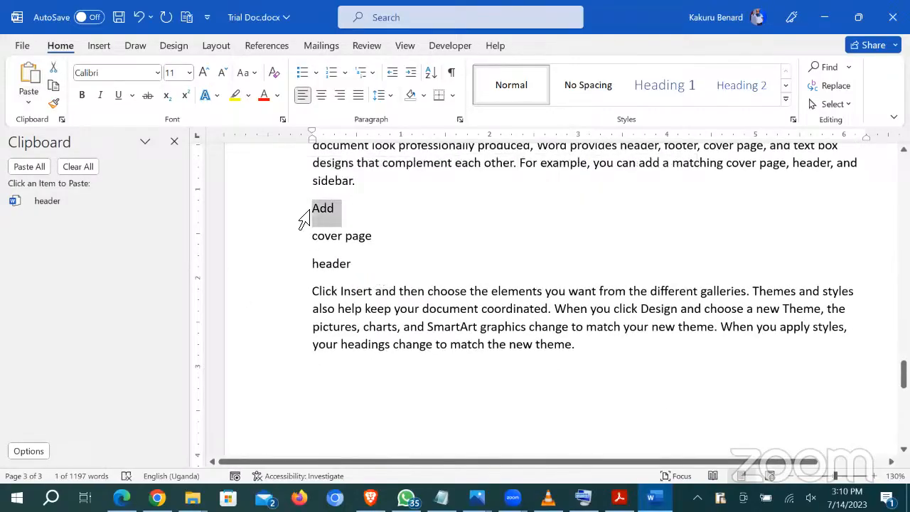
{"action": "key", "text": "ctrl+c"}
{"action": "left_click", "coordinate": [298, 241]}
{"action": "key", "text": "ctrl+c"}
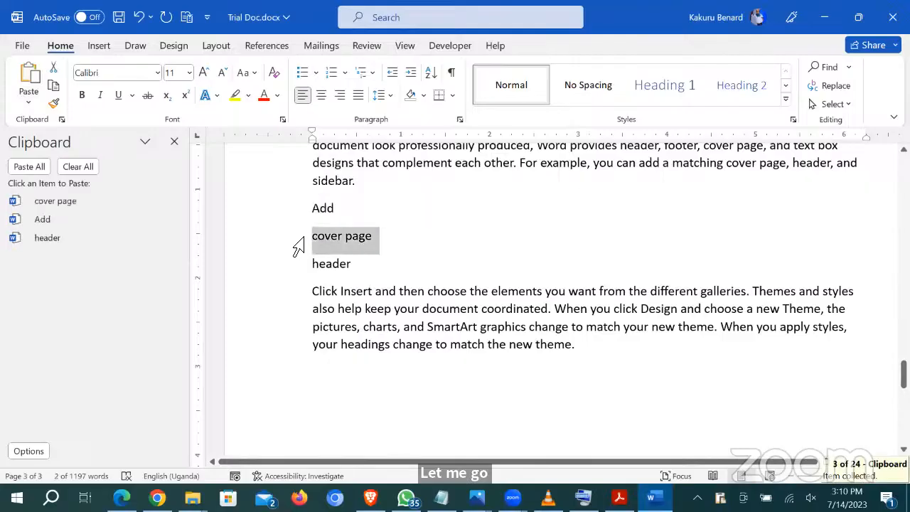
{"action": "left_click", "coordinate": [383, 270]}
{"action": "key", "text": "Return"}
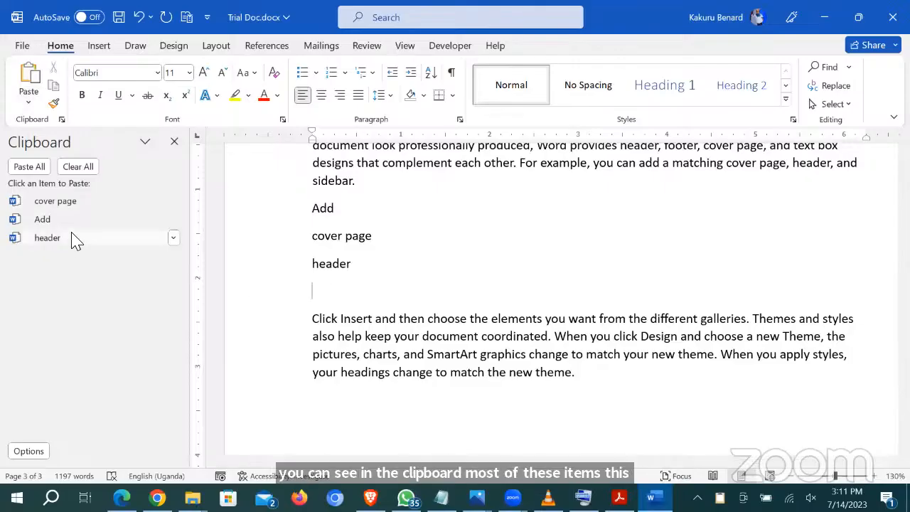
{"action": "left_click", "coordinate": [69, 203]}
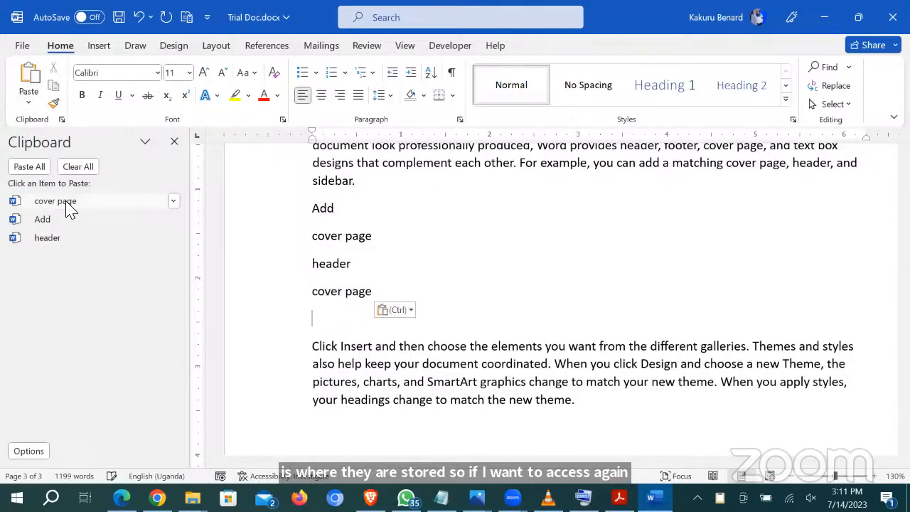
{"action": "left_click", "coordinate": [61, 222]}
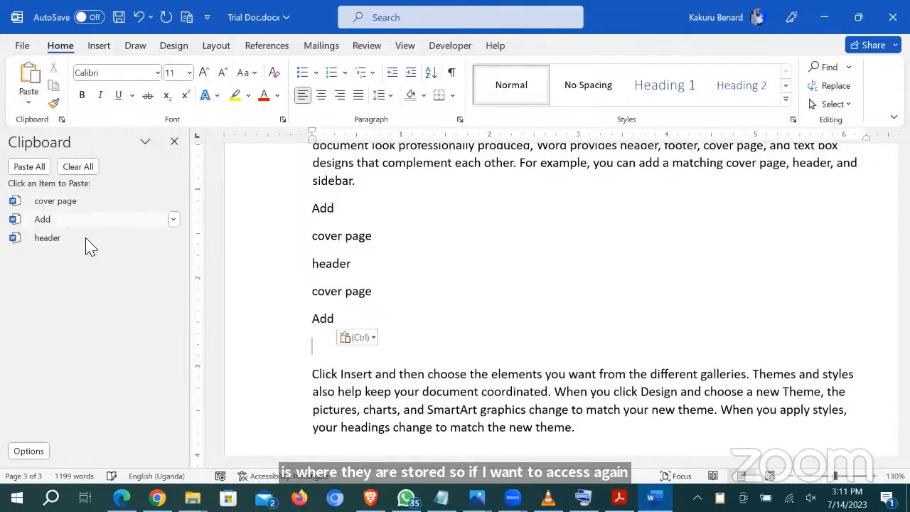
{"action": "left_click", "coordinate": [57, 248]}
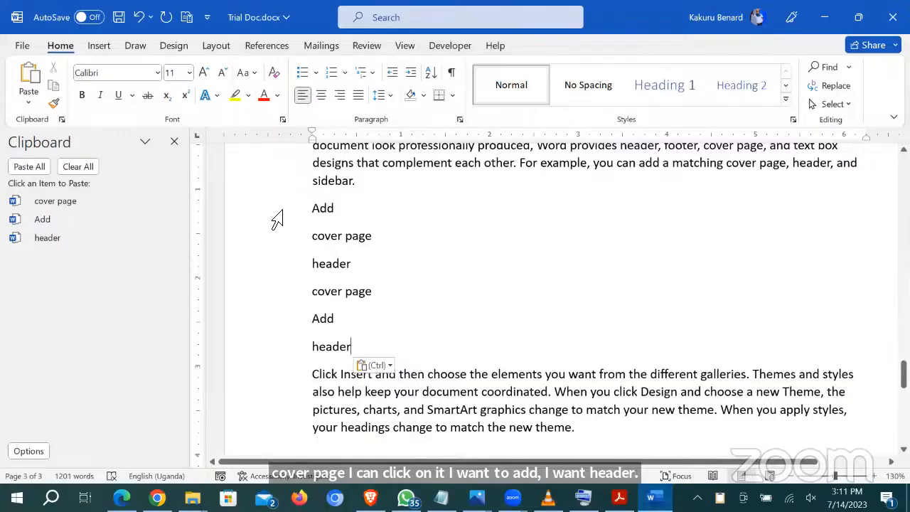
Step: Close the Clipboard pane, test deleting and restoring the six short lines, and save with Ctrl+S
{"action": "left_click_drag", "start_coordinate": [277, 220], "coordinate": [296, 320]}
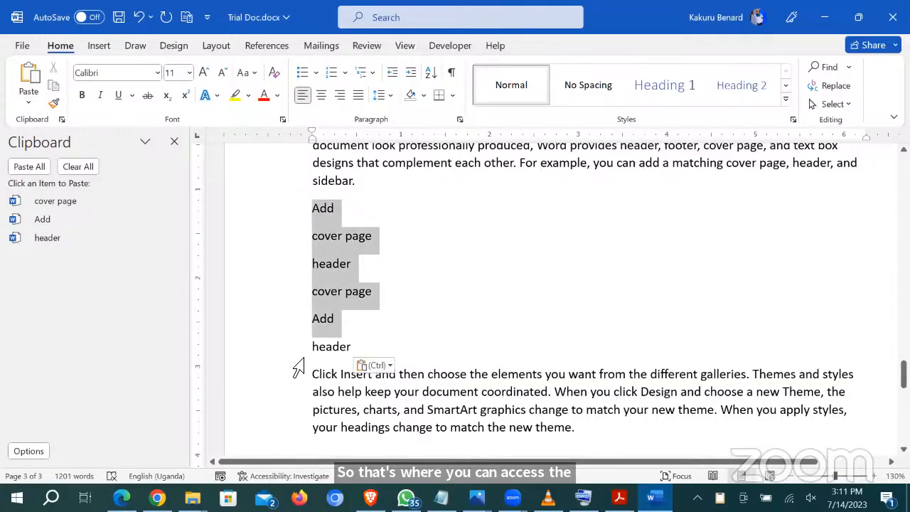
{"action": "left_click_drag", "start_coordinate": [297, 367], "coordinate": [296, 368]}
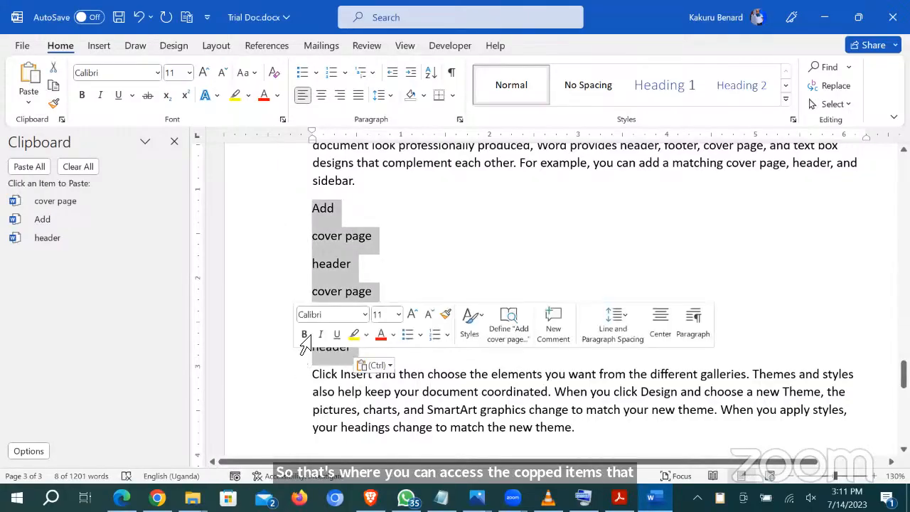
{"action": "left_click", "coordinate": [175, 142]}
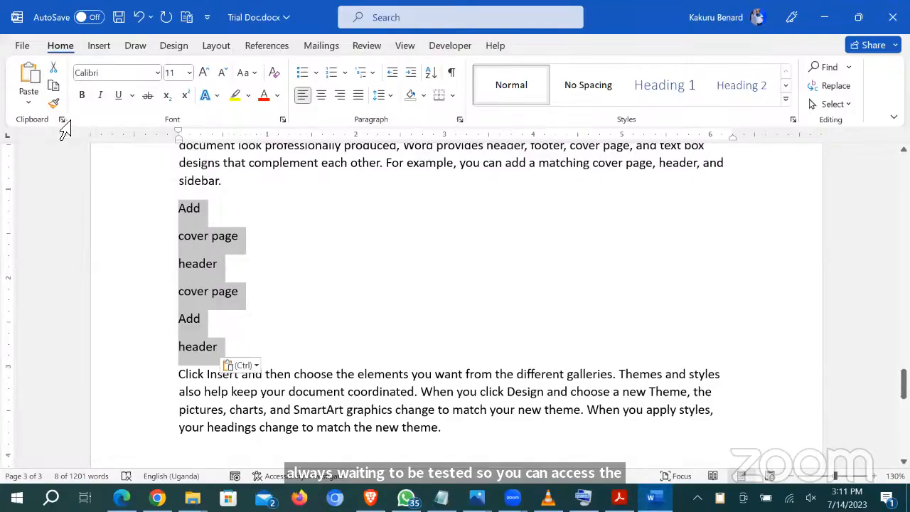
{"action": "key", "text": "Delete"}
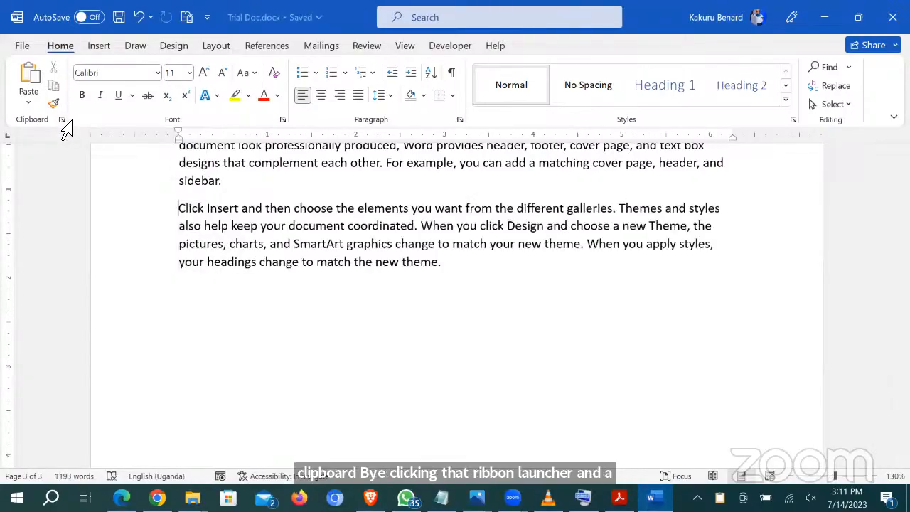
{"action": "key", "text": "ctrl+z"}
{"action": "key", "text": "ctrl+s"}
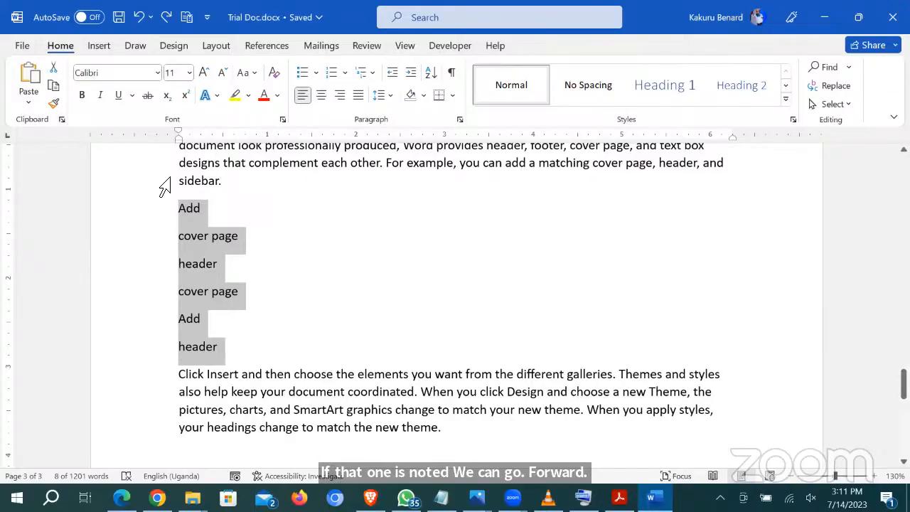
{"action": "left_click", "coordinate": [306, 294]}
{"action": "scroll", "coordinate": [311, 299], "scroll_direction": "down", "scroll_amount": 4}
Step: Type 20, 90, 56, 100 and 10 on separate lines and select them
{"action": "scroll", "coordinate": [518, 328], "scroll_direction": "up", "scroll_amount": 3}
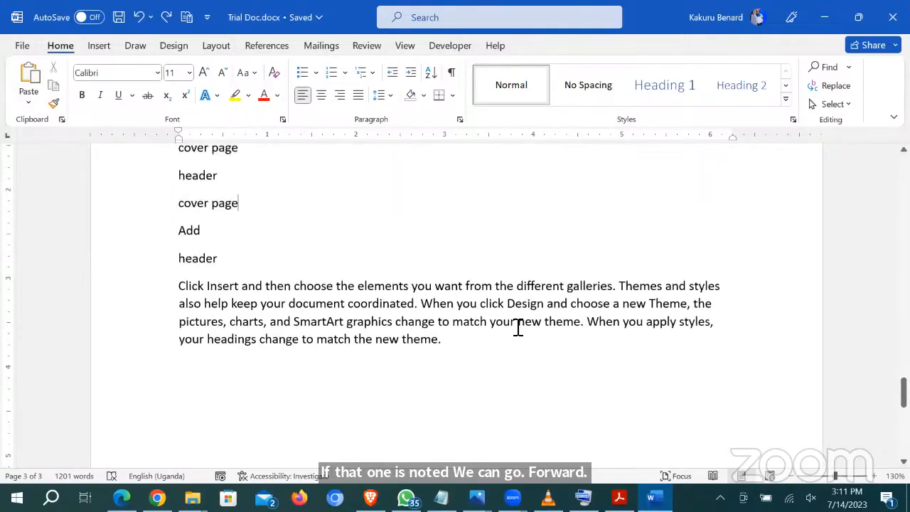
{"action": "key", "text": "Return"}
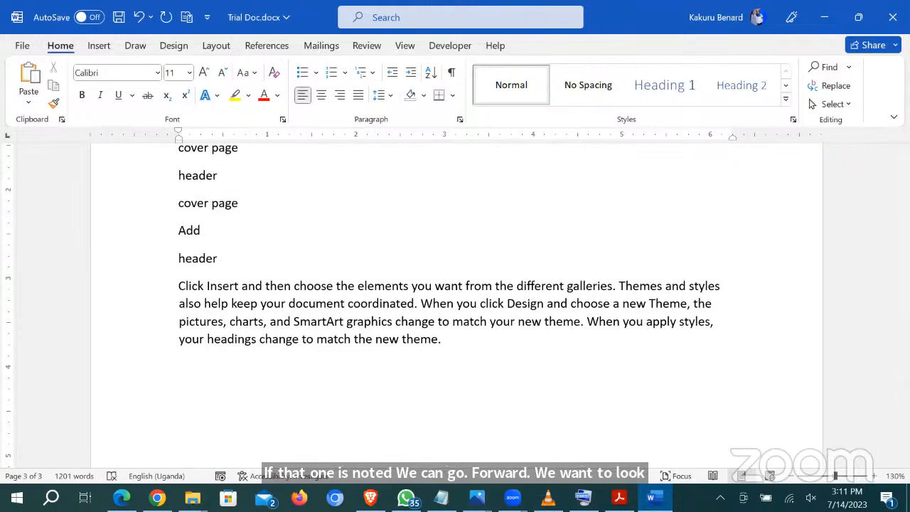
{"action": "type", "text": "20 "}
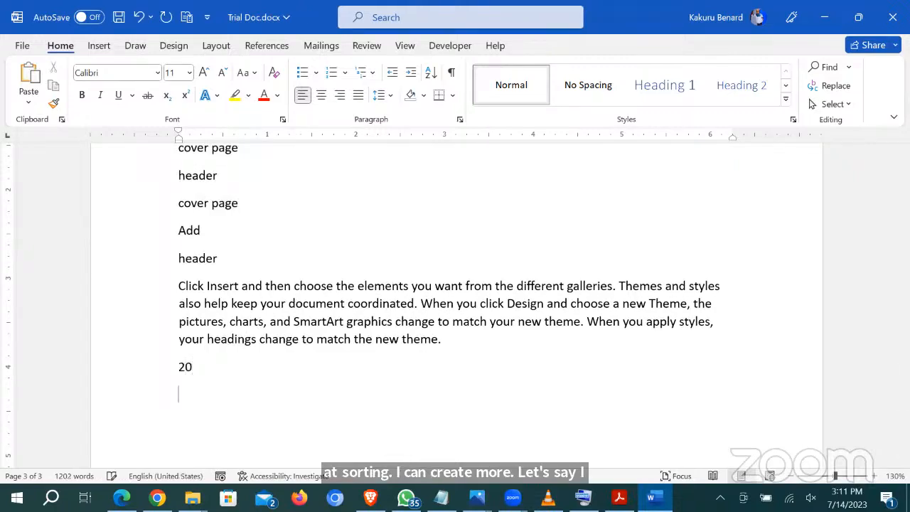
{"action": "type", "text": "90 5"}
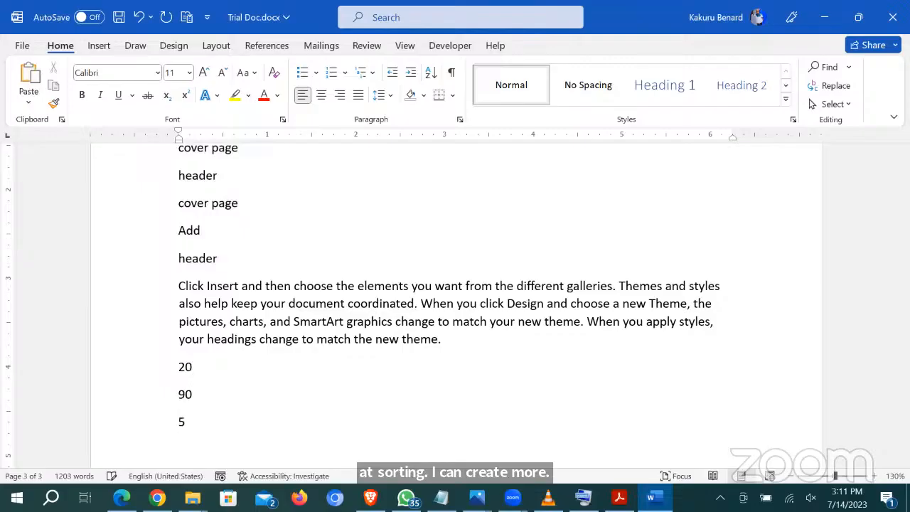
{"action": "type", "text": "6 "}
{"action": "type", "text": "1"}
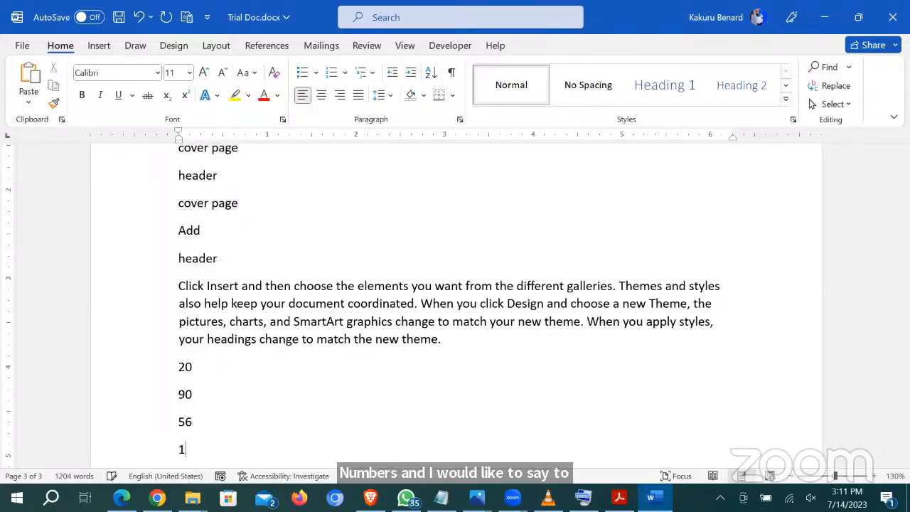
{"action": "type", "text": "00"}
{"action": "key", "text": "Return"}
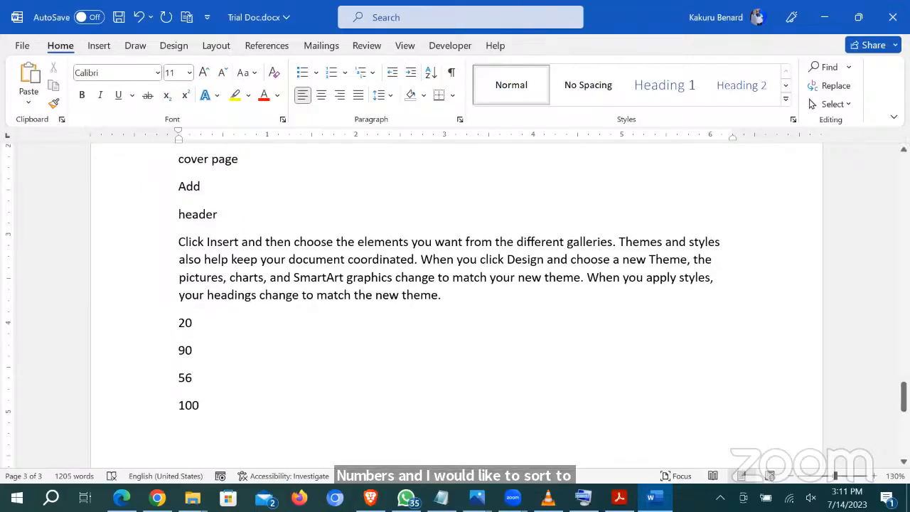
{"action": "type", "text": "10"}
{"action": "scroll", "coordinate": [497, 302], "scroll_direction": "down", "scroll_amount": 2}
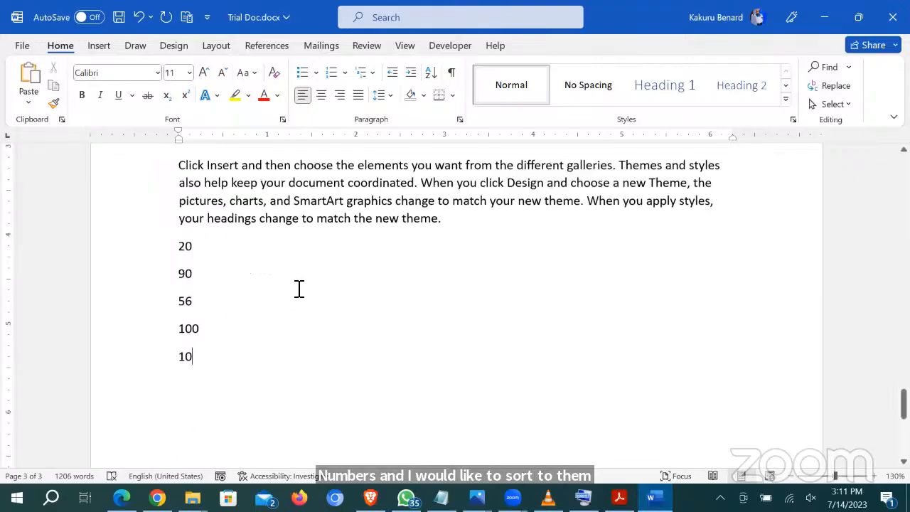
{"action": "left_click_drag", "start_coordinate": [153, 233], "coordinate": [162, 361]}
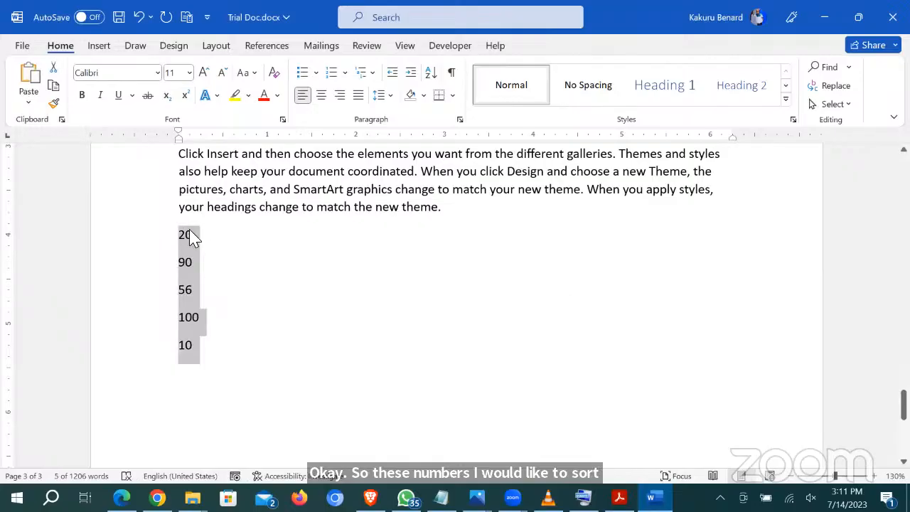
Step: Sort the numbers in descending order to 100, 90, 56, 20, 10
{"action": "left_click", "coordinate": [429, 73]}
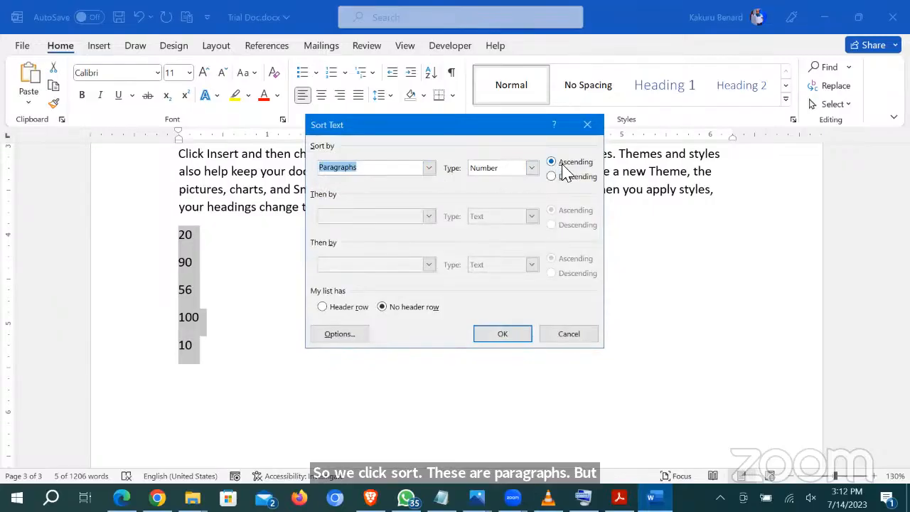
{"action": "left_click", "coordinate": [509, 338]}
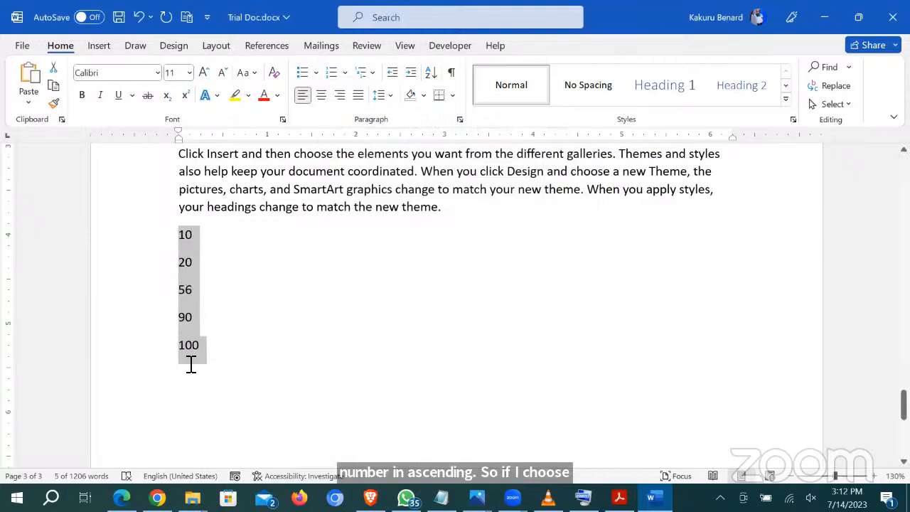
{"action": "left_click", "coordinate": [429, 74]}
{"action": "left_click", "coordinate": [566, 177]}
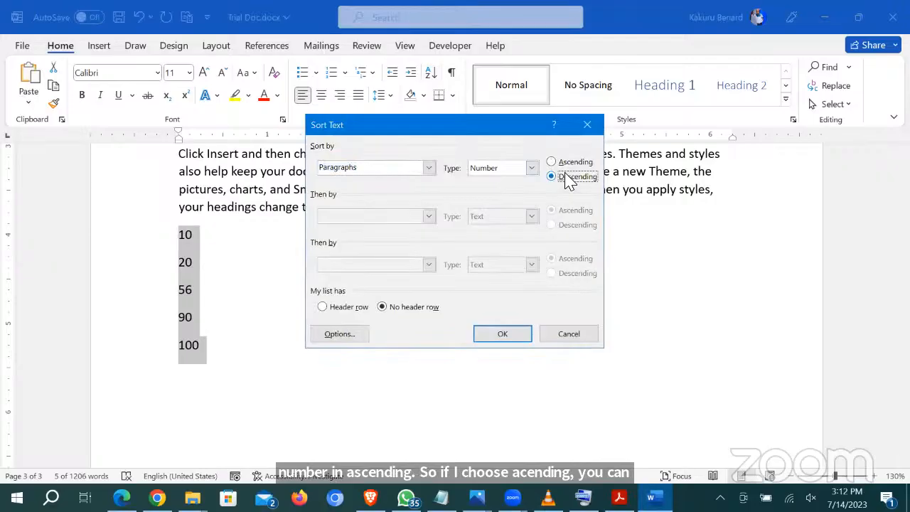
{"action": "left_click", "coordinate": [507, 337]}
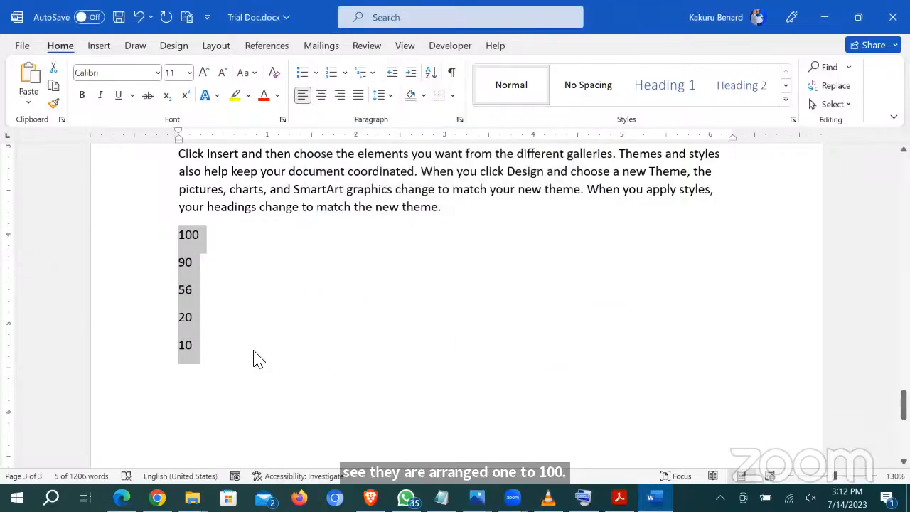
{"action": "left_click", "coordinate": [258, 359]}
{"action": "key", "text": "Return"}
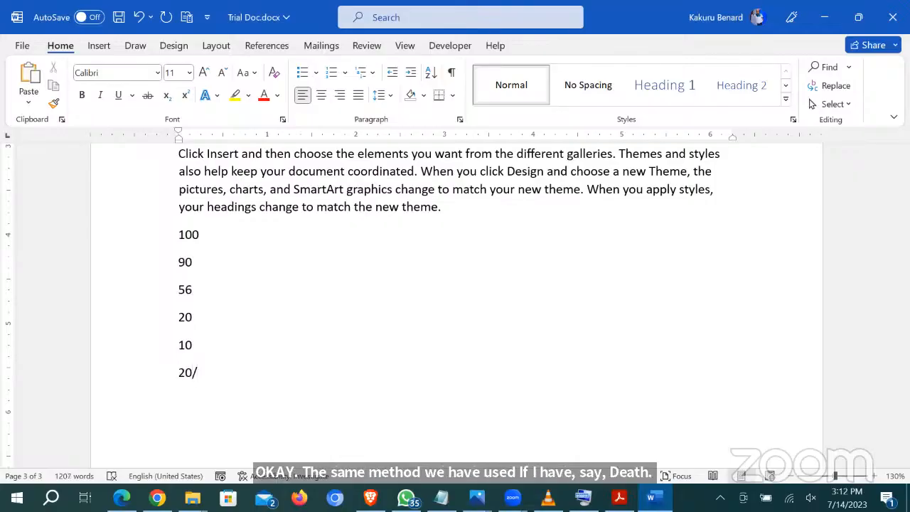
Step: Complete 20/June/2023 and add 19/June/2023, 12/June/2023 and 30/June/2023 on lines below
{"action": "type", "text": "June"}
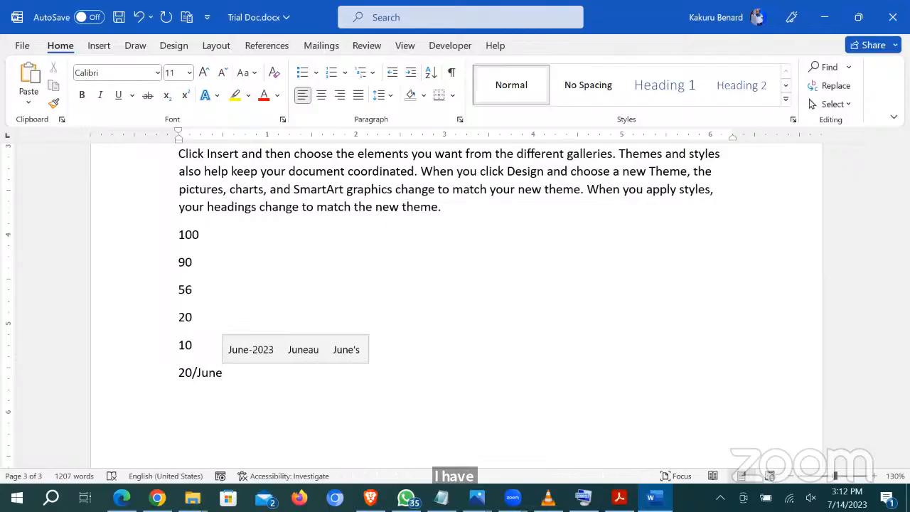
{"action": "type", "text": "/202"}
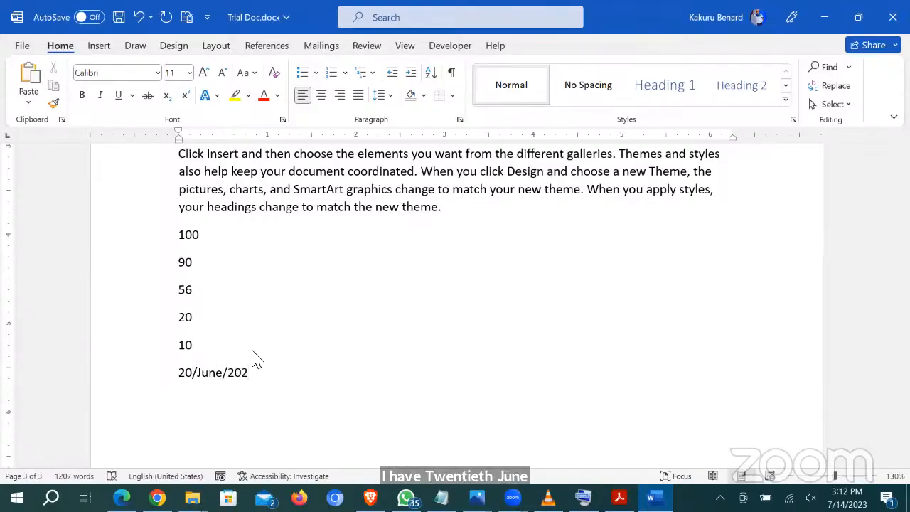
{"action": "type", "text": "3"}
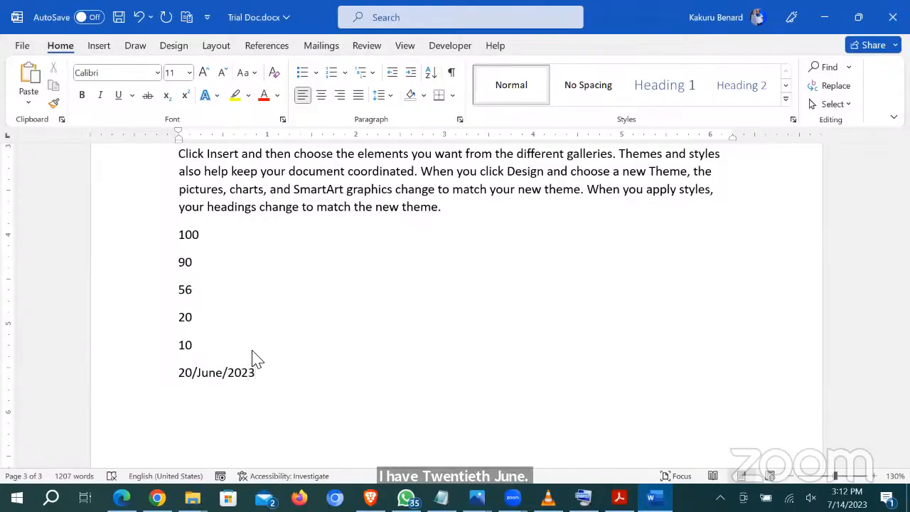
{"action": "key", "text": "Return"}
{"action": "type", "text": "19"}
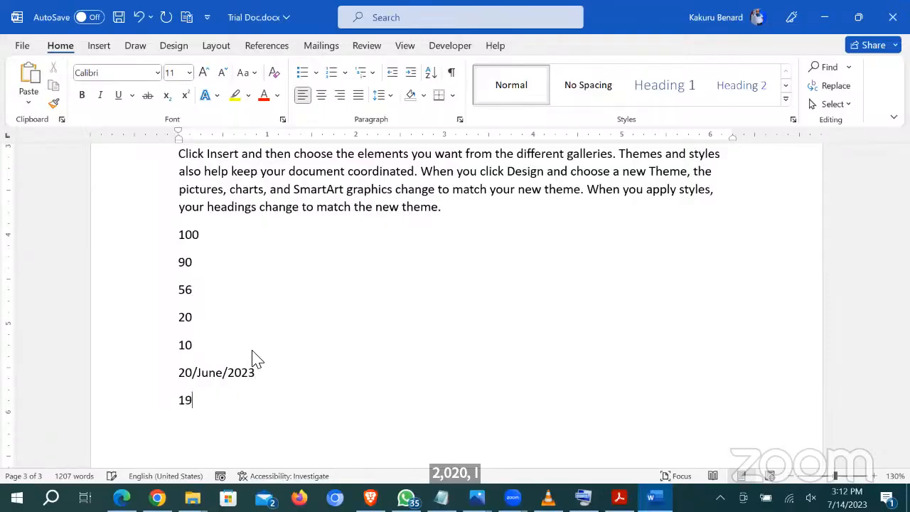
{"action": "type", "text": "/June/"}
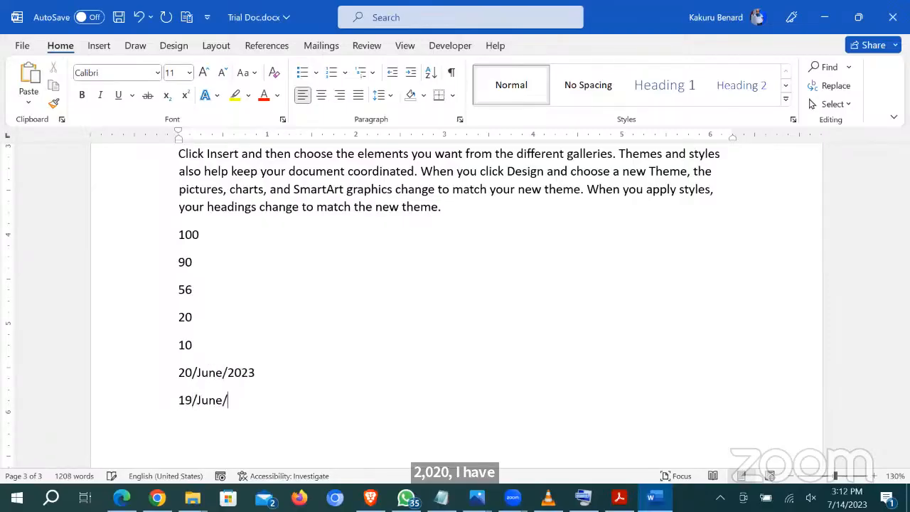
{"action": "type", "text": "2023"}
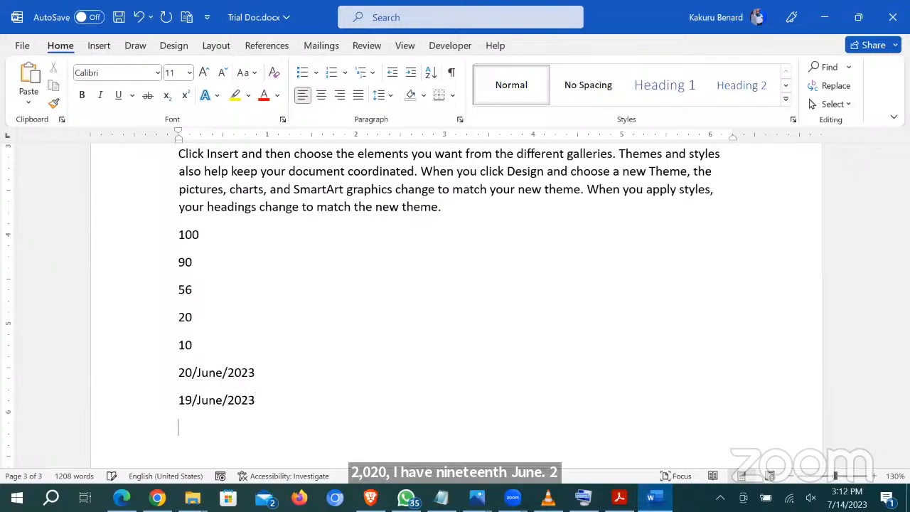
{"action": "key", "text": "Return"}
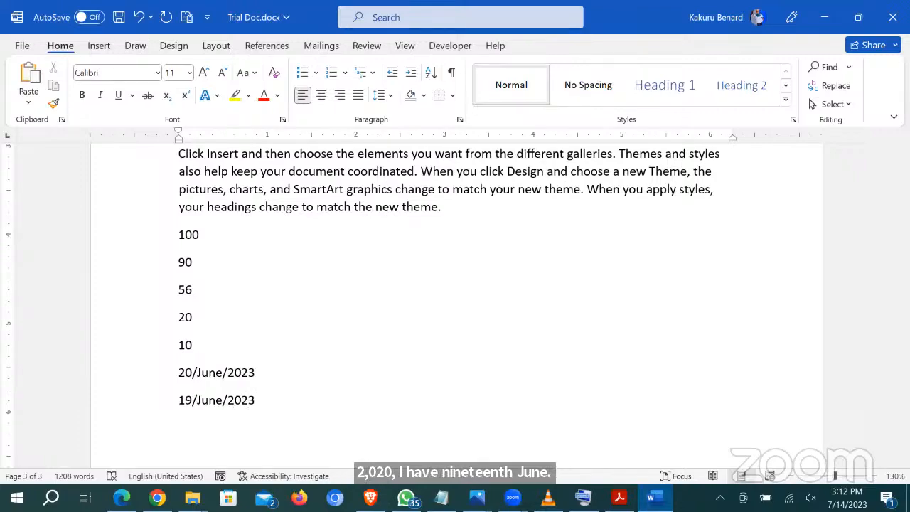
{"action": "type", "text": "12/June/2"}
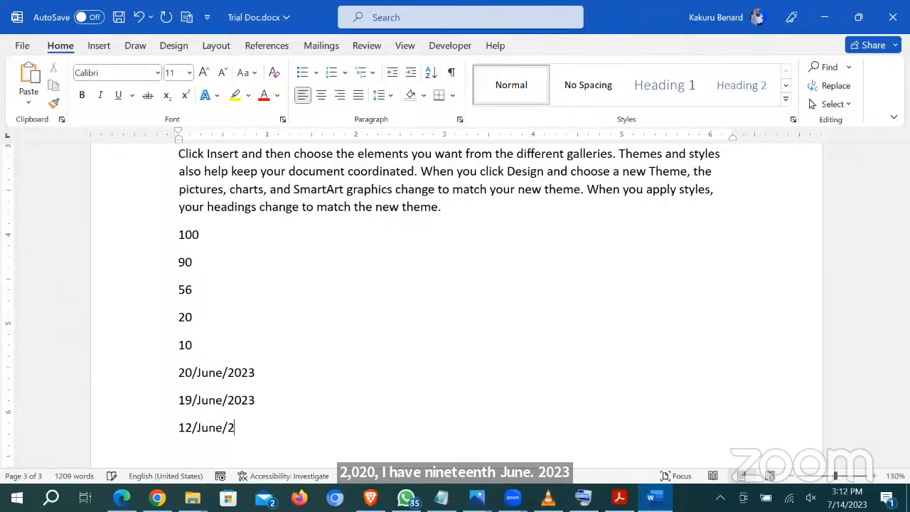
{"action": "type", "text": "023"}
{"action": "scroll", "coordinate": [454, 306], "scroll_direction": "down", "scroll_amount": 3}
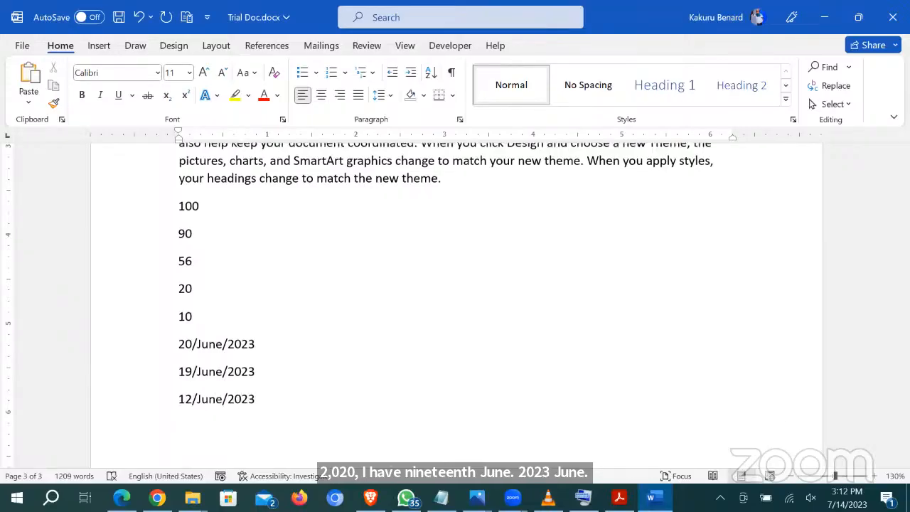
{"action": "type", "text": "0/June"}
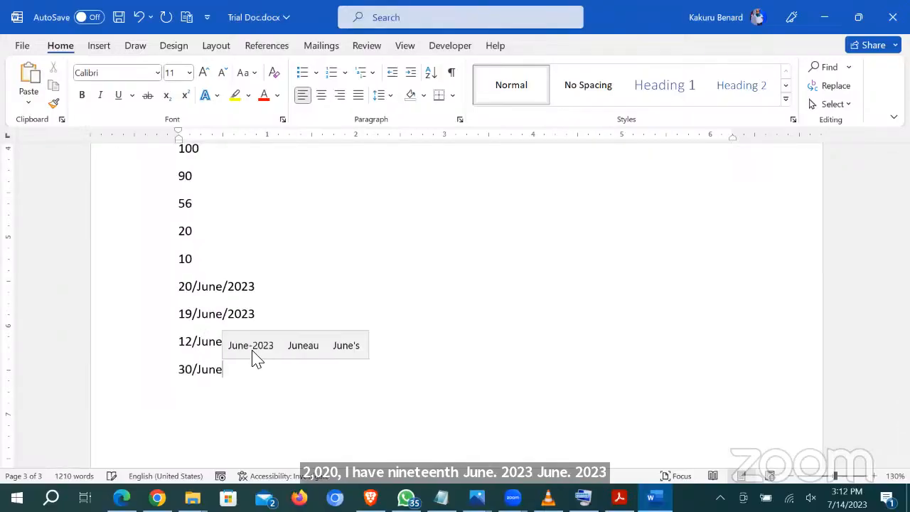
{"action": "type", "text": "/2023"}
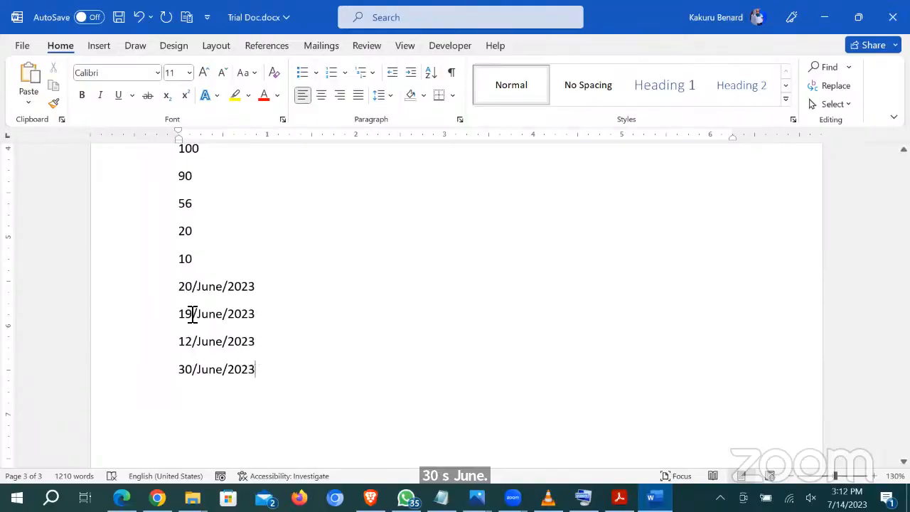
Step: Sort the four June 2023 date lines ascending by date: 12, 19, 20, then 30 June
{"action": "left_click_drag", "start_coordinate": [151, 290], "coordinate": [168, 398]}
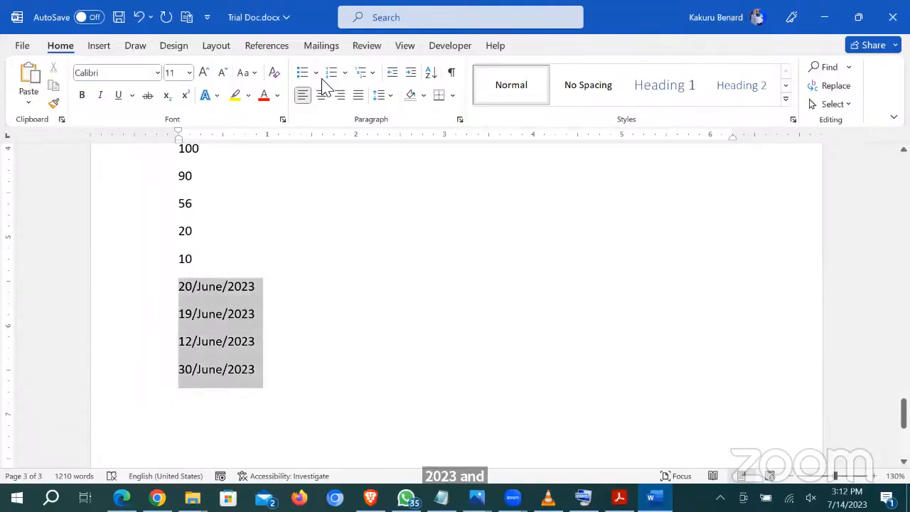
{"action": "left_click", "coordinate": [431, 73]}
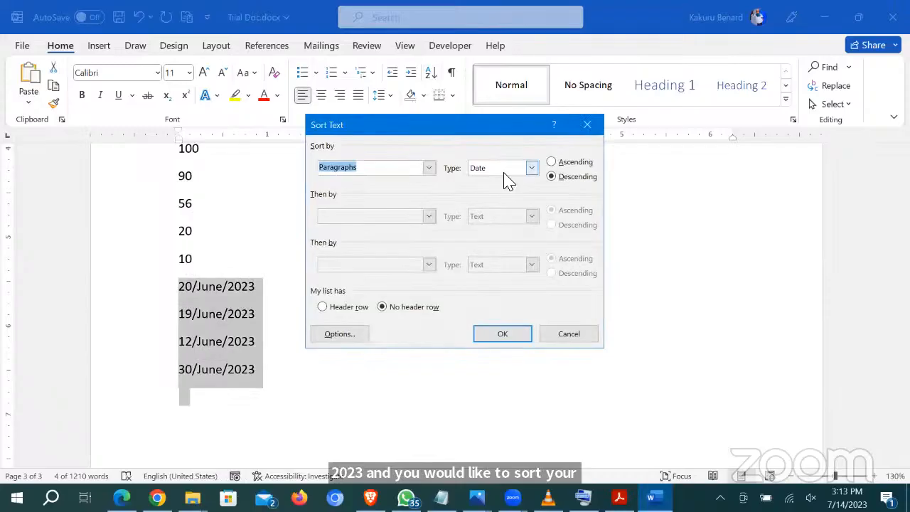
{"action": "left_click", "coordinate": [568, 163]}
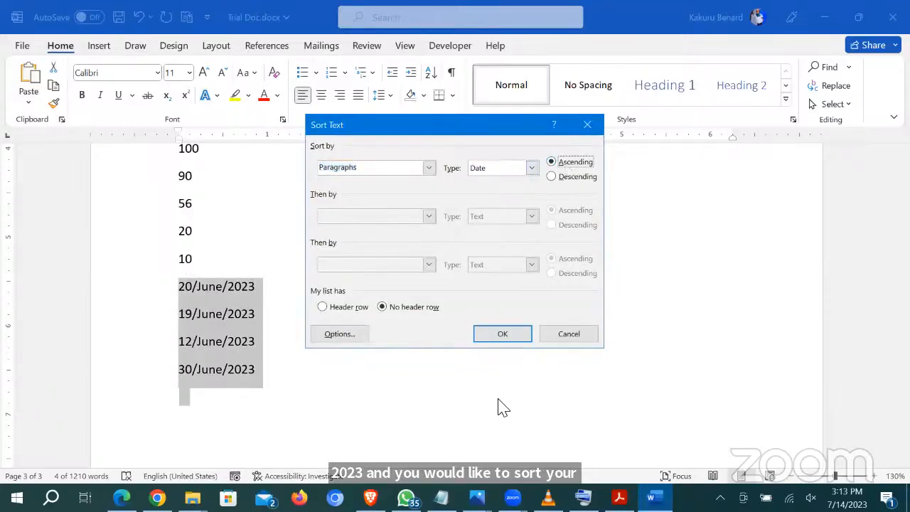
{"action": "left_click", "coordinate": [492, 334]}
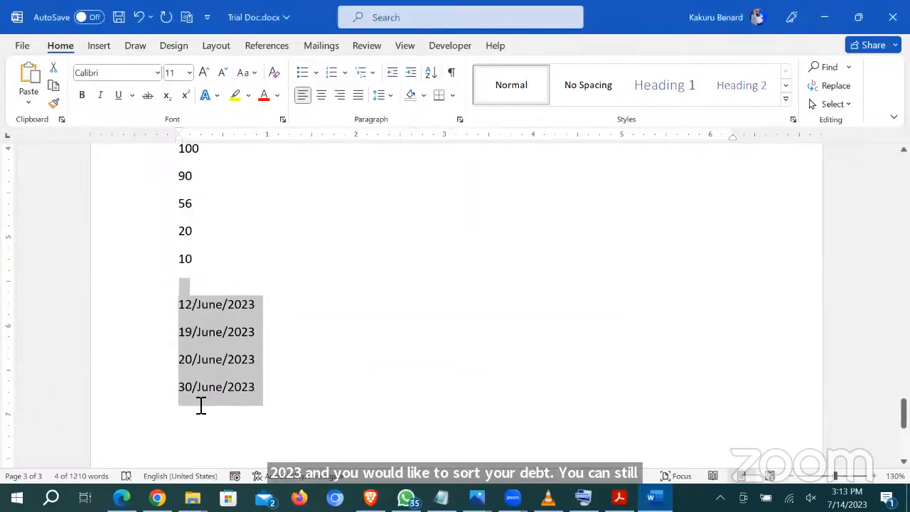
{"action": "left_click", "coordinate": [289, 319]}
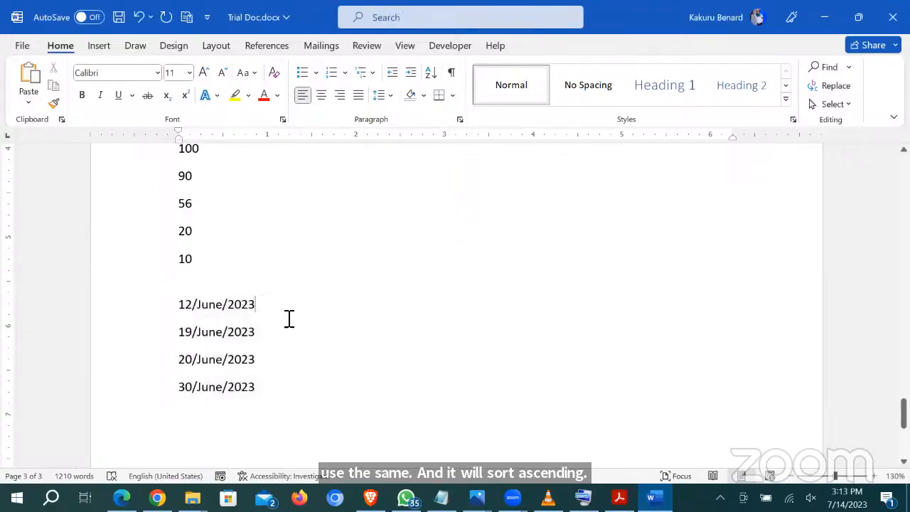
{"action": "scroll", "coordinate": [289, 319], "scroll_direction": "up", "scroll_amount": 10}
{"action": "scroll", "coordinate": [289, 319], "scroll_direction": "down", "scroll_amount": 1}
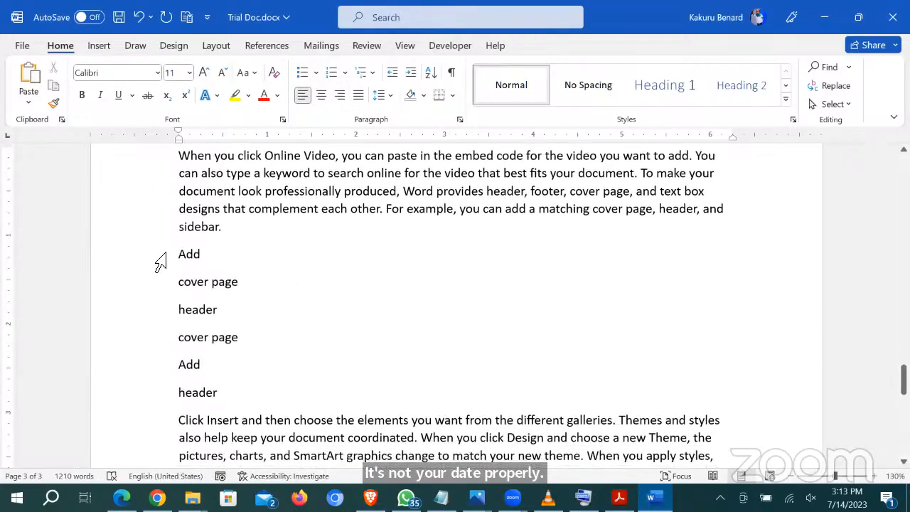
Step: Sort the Add, cover page and header lines descending so they read header, cover page, Add
{"action": "left_click_drag", "start_coordinate": [158, 257], "coordinate": [175, 322]}
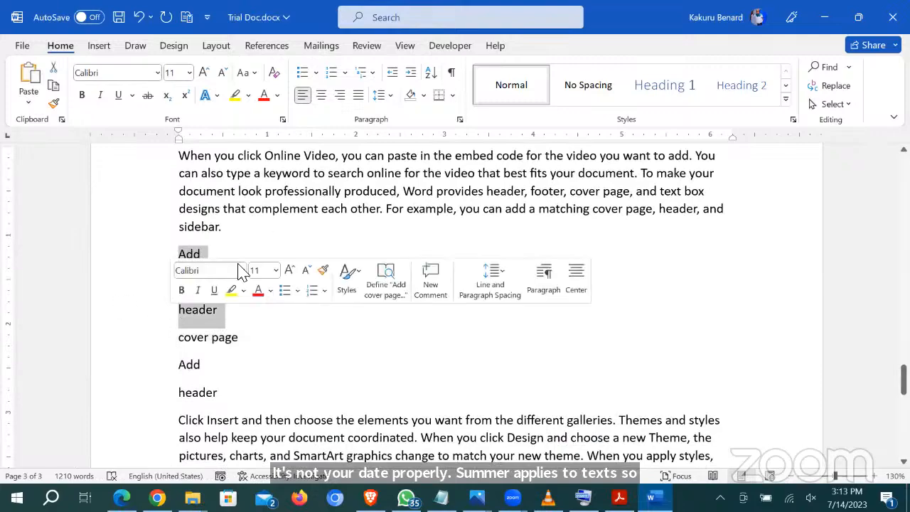
{"action": "left_click", "coordinate": [431, 74]}
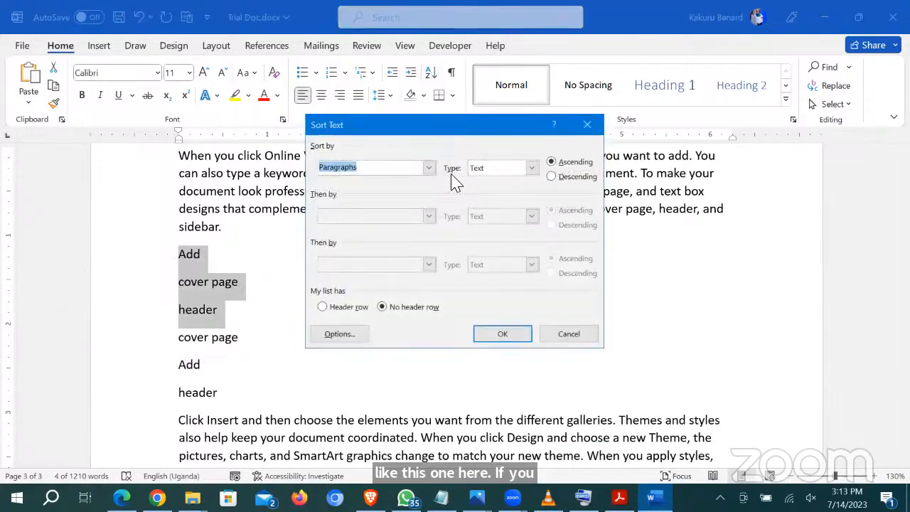
{"action": "left_click", "coordinate": [501, 335]}
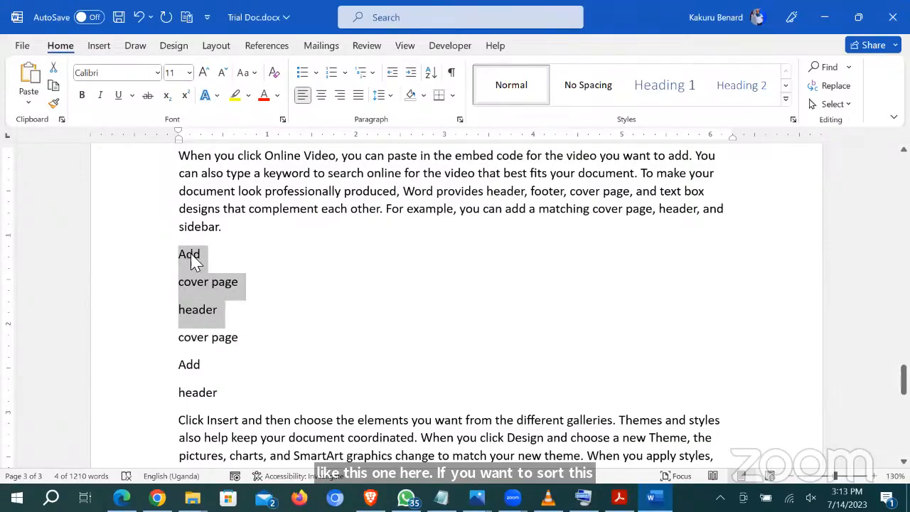
{"action": "left_click", "coordinate": [431, 72]}
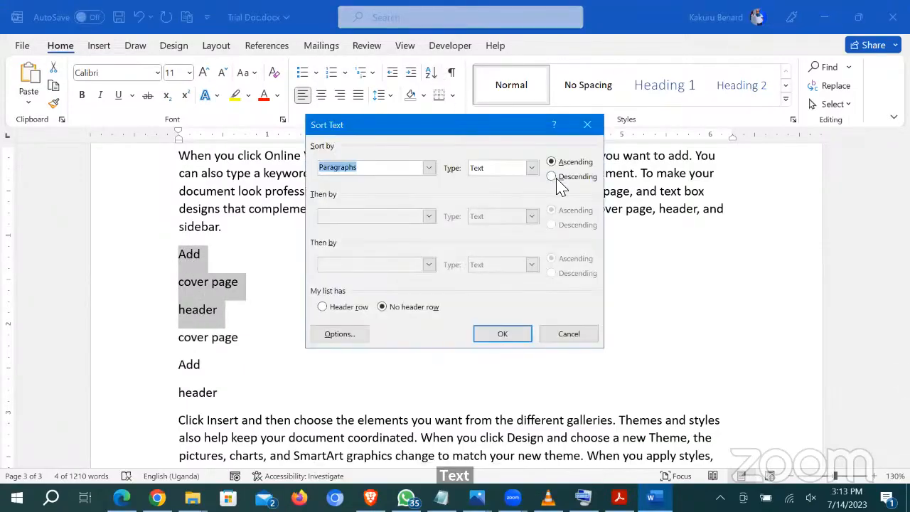
{"action": "left_click", "coordinate": [552, 177]}
{"action": "left_click", "coordinate": [503, 334]}
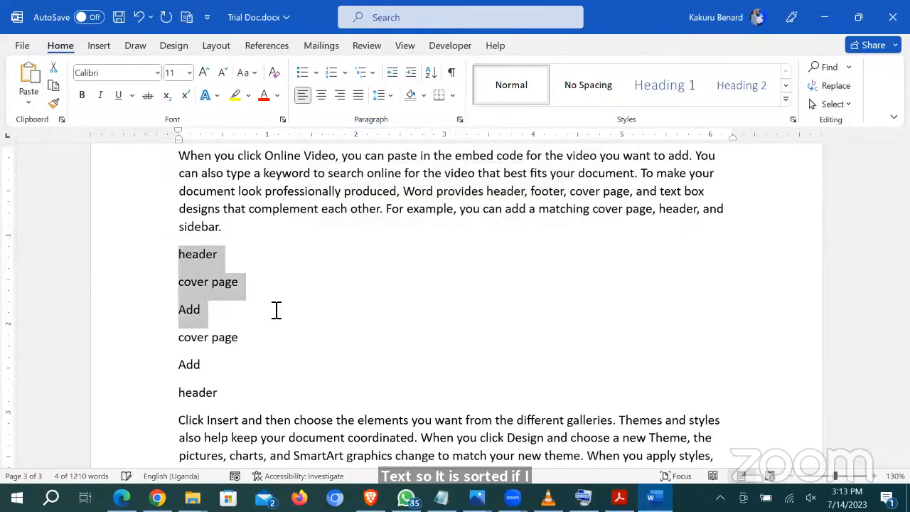
{"action": "left_click", "coordinate": [401, 429]}
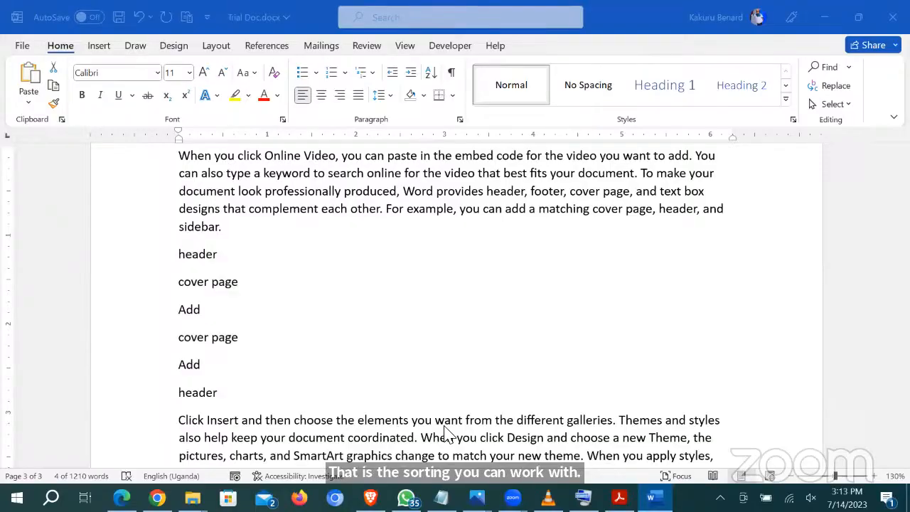
{"action": "scroll", "coordinate": [455, 313], "scroll_direction": "up", "scroll_amount": 3}
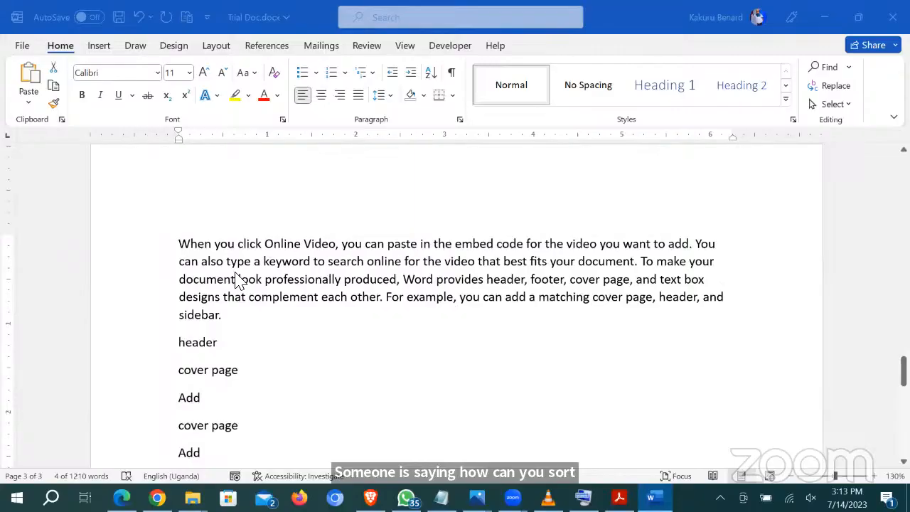
{"action": "scroll", "coordinate": [234, 279], "scroll_direction": "up", "scroll_amount": 8}
{"action": "scroll", "coordinate": [238, 284], "scroll_direction": "up", "scroll_amount": 6}
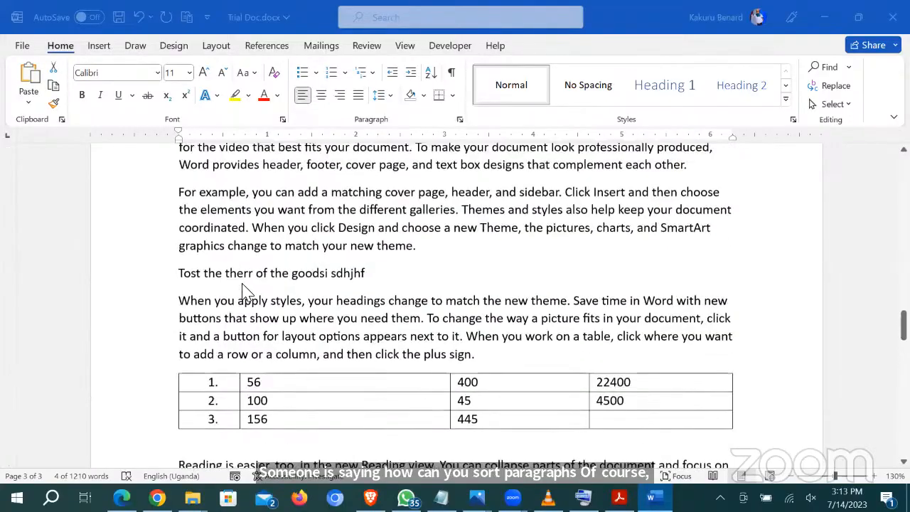
{"action": "scroll", "coordinate": [246, 290], "scroll_direction": "up", "scroll_amount": 5}
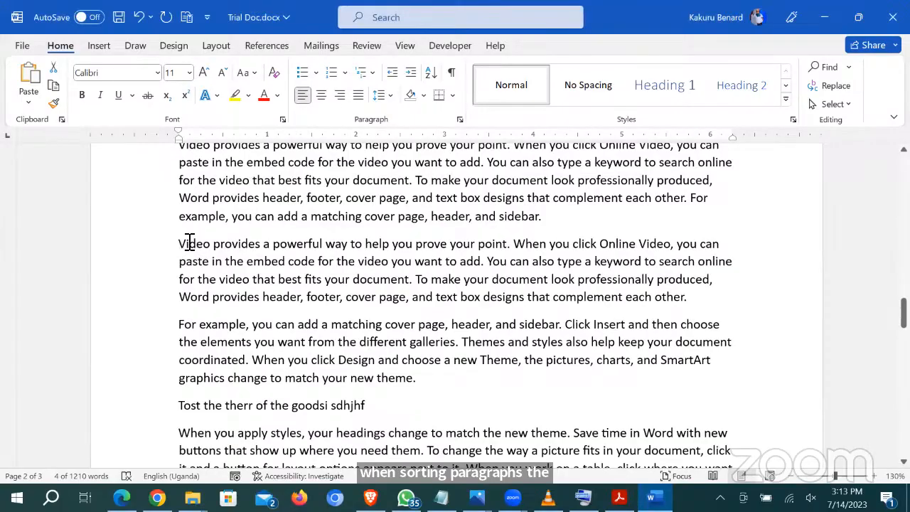
{"action": "left_click_drag", "start_coordinate": [179, 243], "coordinate": [186, 243]}
{"action": "left_click_drag", "start_coordinate": [179, 325], "coordinate": [186, 325]}
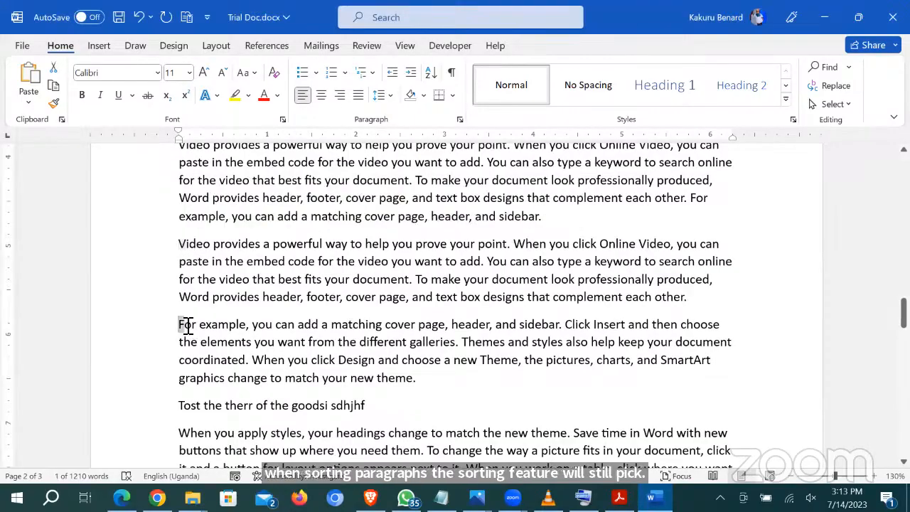
{"action": "scroll", "coordinate": [187, 404], "scroll_direction": "down", "scroll_amount": 2}
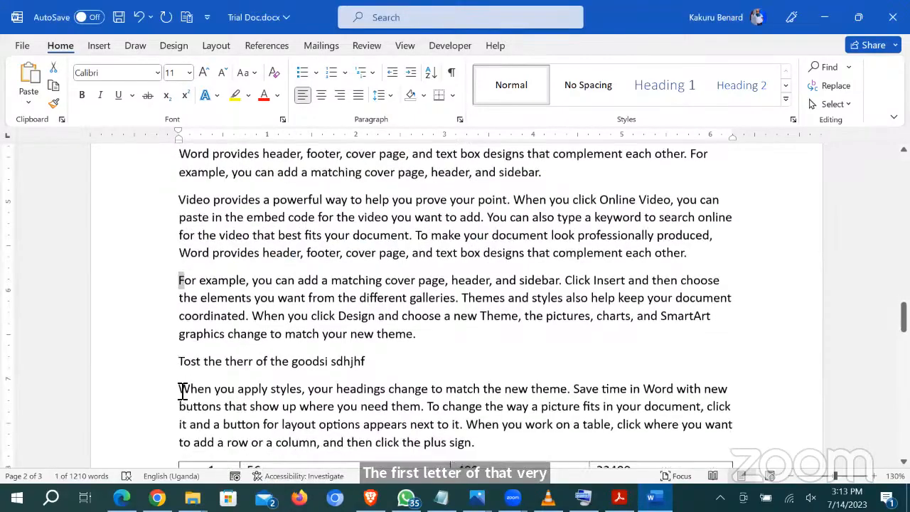
{"action": "left_click_drag", "start_coordinate": [179, 388], "coordinate": [188, 388]}
{"action": "left_click", "coordinate": [475, 243]}
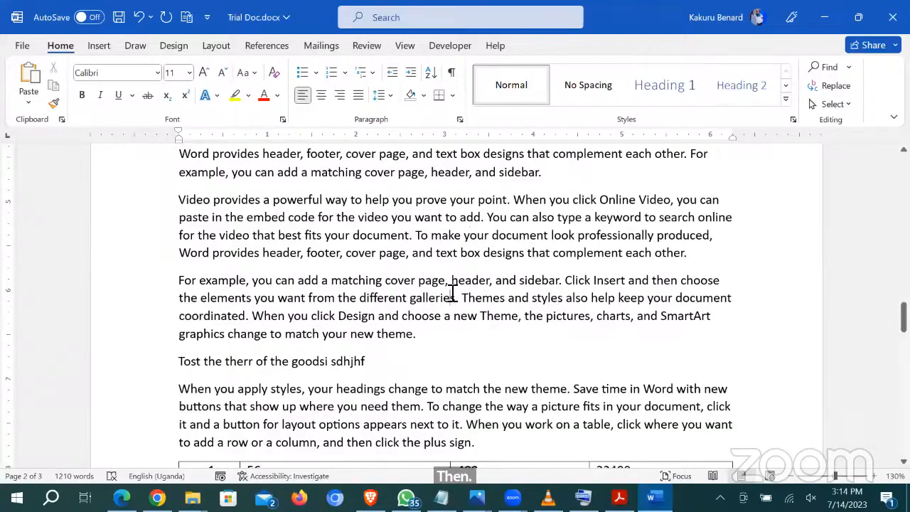
{"action": "scroll", "coordinate": [341, 229], "scroll_direction": "up", "scroll_amount": 5}
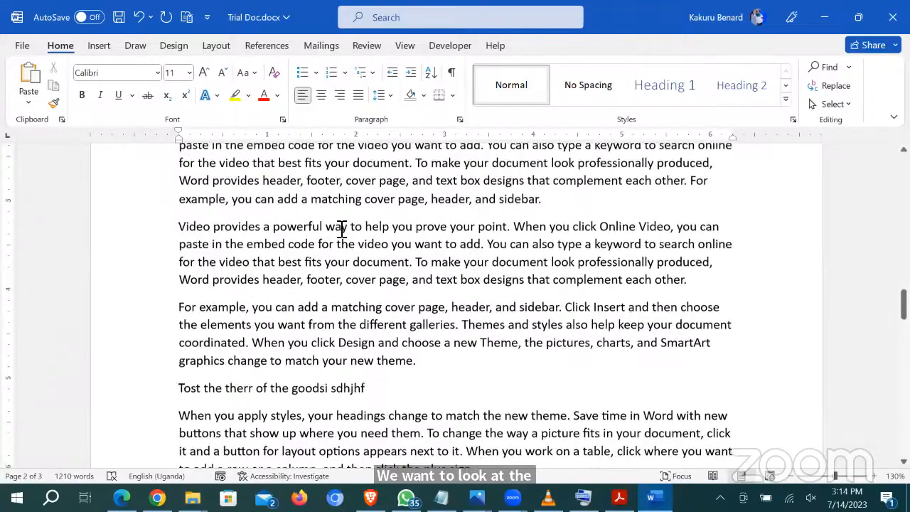
{"action": "scroll", "coordinate": [344, 234], "scroll_direction": "up", "scroll_amount": 10}
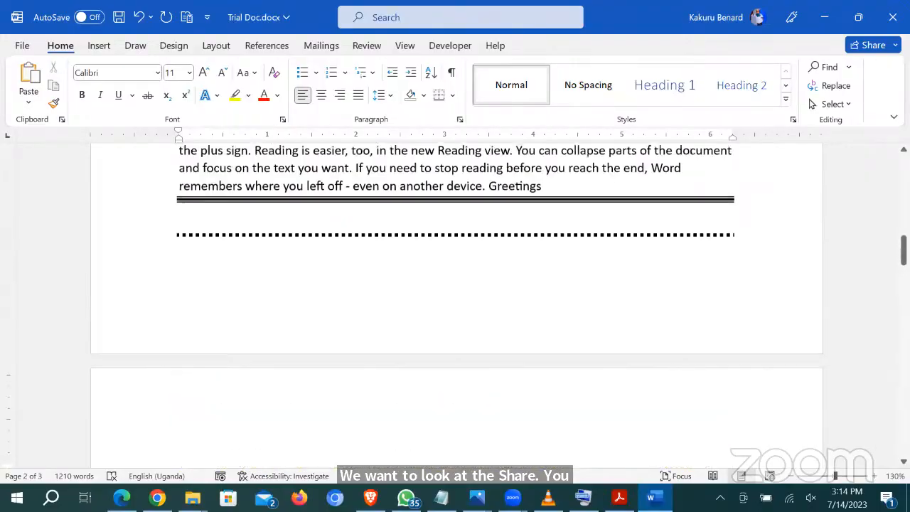
{"action": "left_click", "coordinate": [873, 46]}
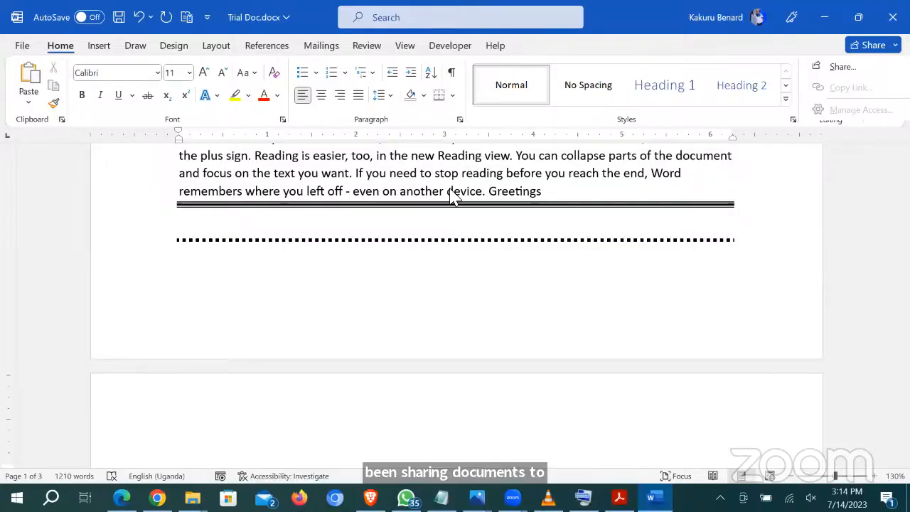
{"action": "scroll", "coordinate": [416, 199], "scroll_direction": "up", "scroll_amount": 10}
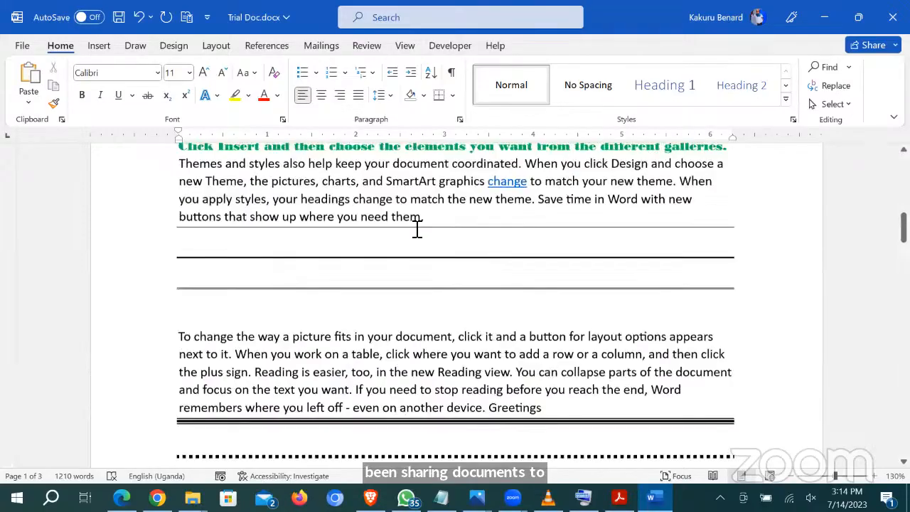
{"action": "scroll", "coordinate": [430, 256], "scroll_direction": "up", "scroll_amount": 8}
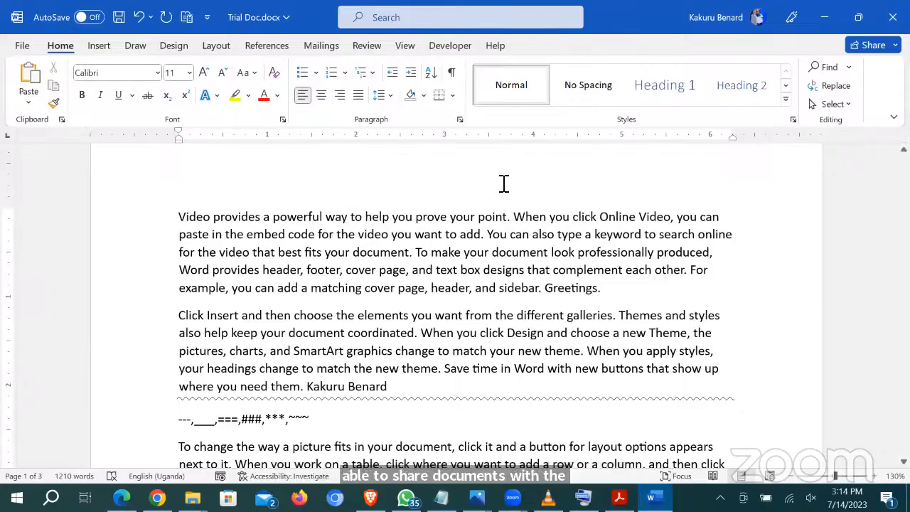
{"action": "left_click", "coordinate": [872, 45]}
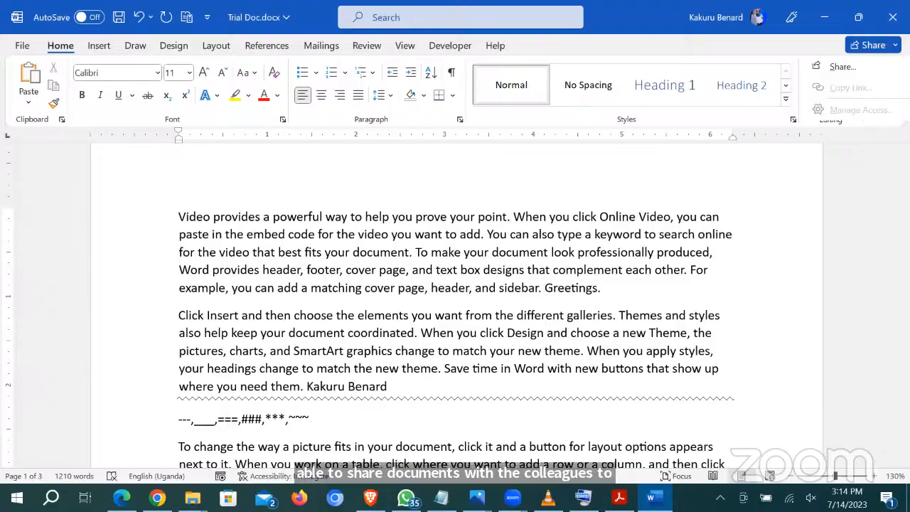
{"action": "left_click", "coordinate": [847, 72]}
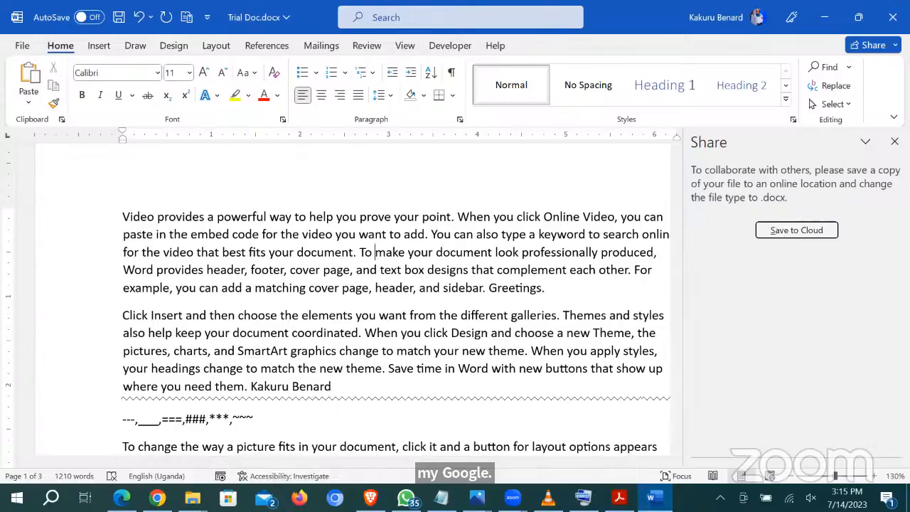
{"action": "left_click", "coordinate": [894, 141]}
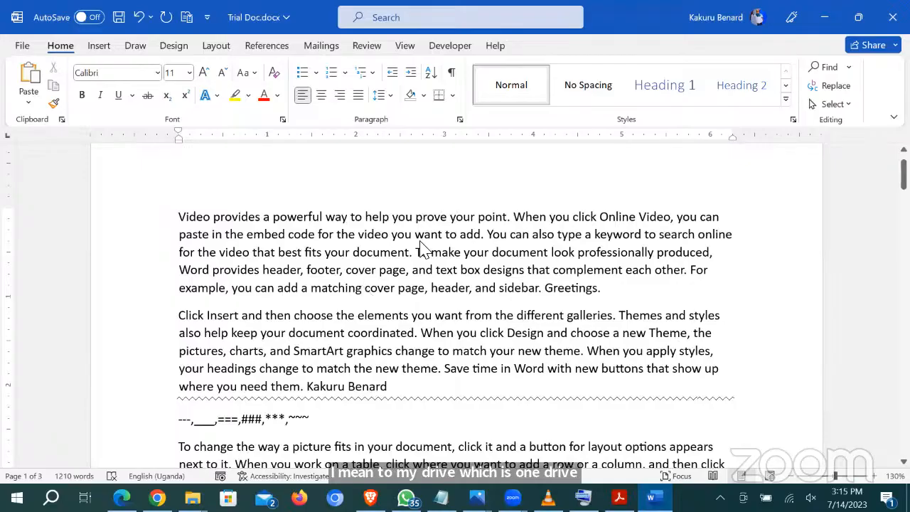
Step: Switch to Edge and bring up the Microsoft account page
{"action": "left_click", "coordinate": [21, 48]}
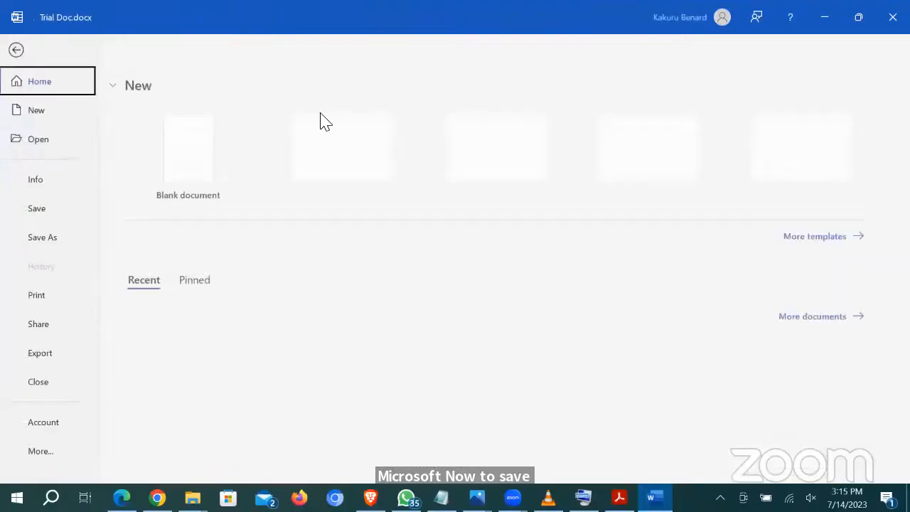
{"action": "left_click", "coordinate": [17, 49]}
{"action": "left_click", "coordinate": [122, 497]}
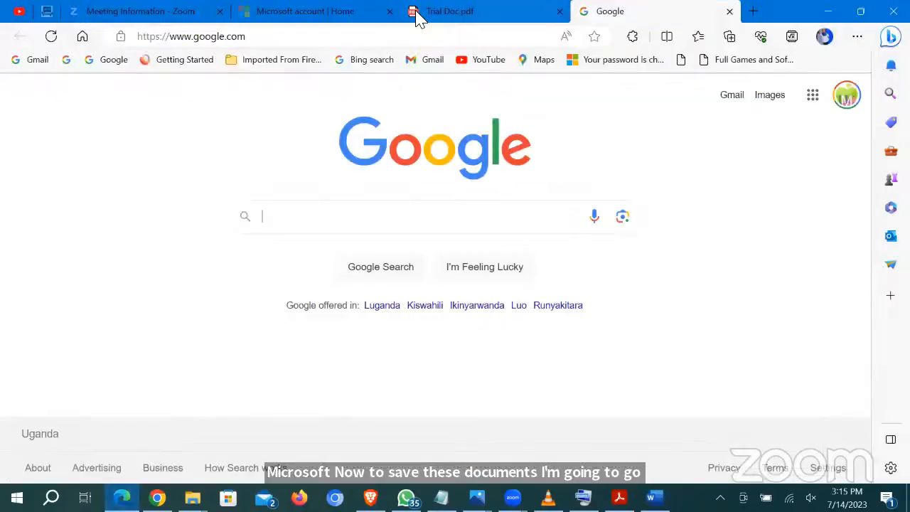
{"action": "left_click", "coordinate": [302, 13]}
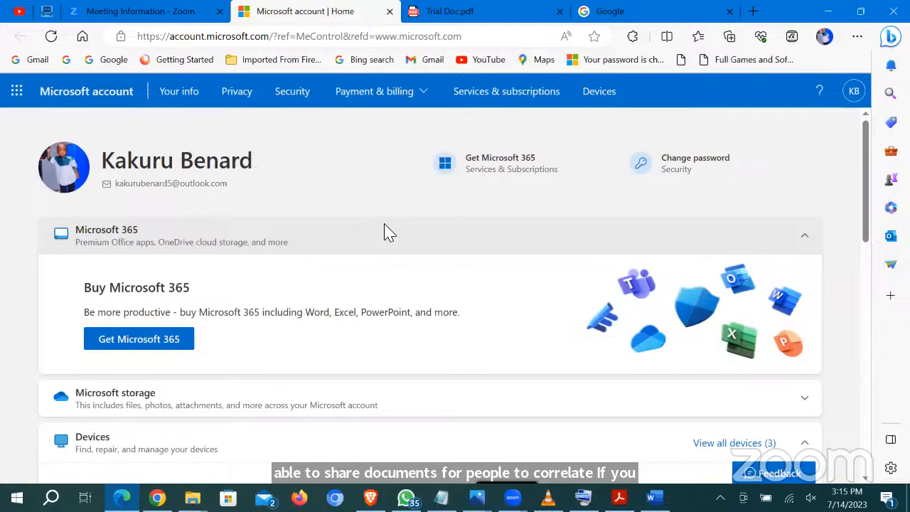
Step: Copy the account.microsoft.com part of the address, then return to Word
{"action": "left_click", "coordinate": [242, 37]}
{"action": "left_click", "coordinate": [263, 38]}
{"action": "left_click_drag", "start_coordinate": [269, 37], "coordinate": [140, 38]}
{"action": "key", "text": "ctrl+c"}
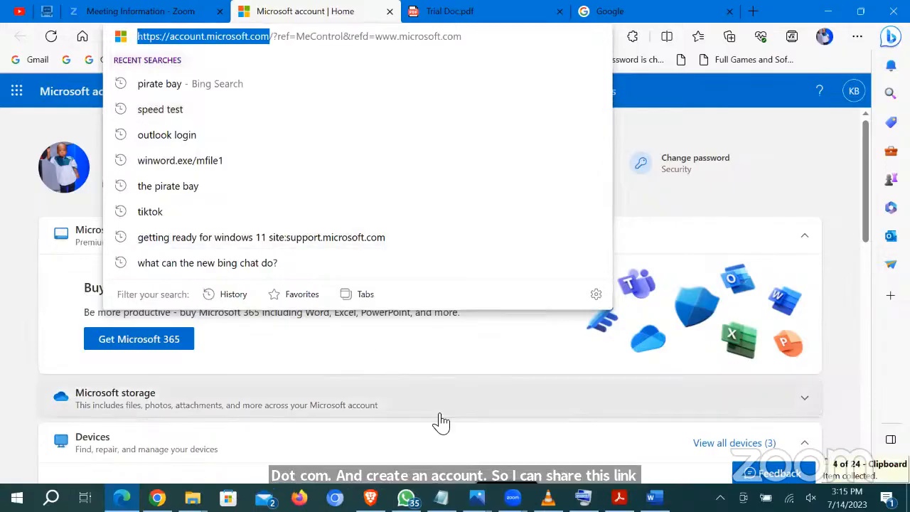
{"action": "left_click", "coordinate": [432, 395]}
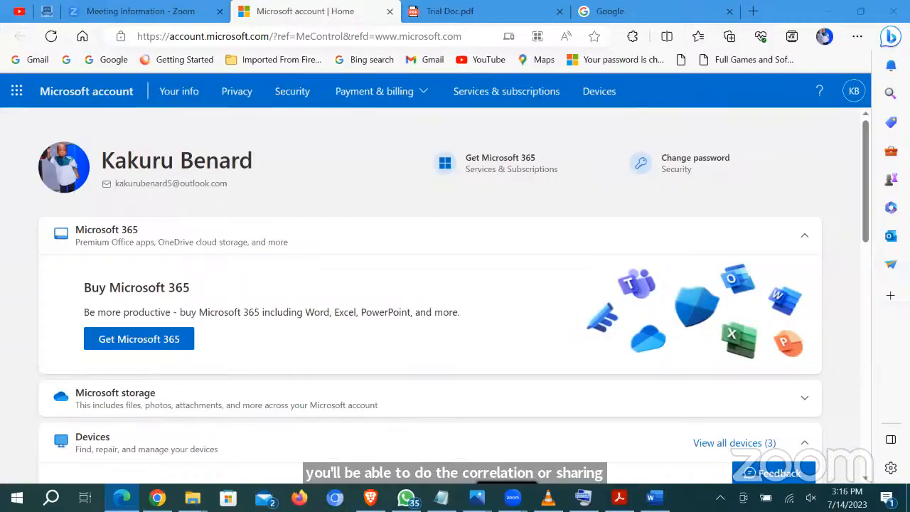
{"action": "key", "text": "alt+Tab"}
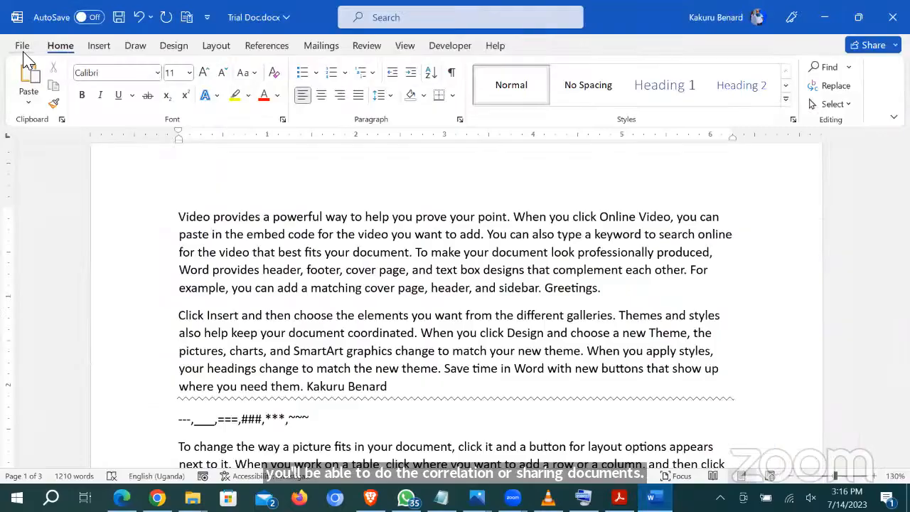
Step: Save Trial Doc.docx under the same name to OneDrive - Personal > Documents
{"action": "left_click", "coordinate": [23, 43]}
{"action": "left_click", "coordinate": [55, 240]}
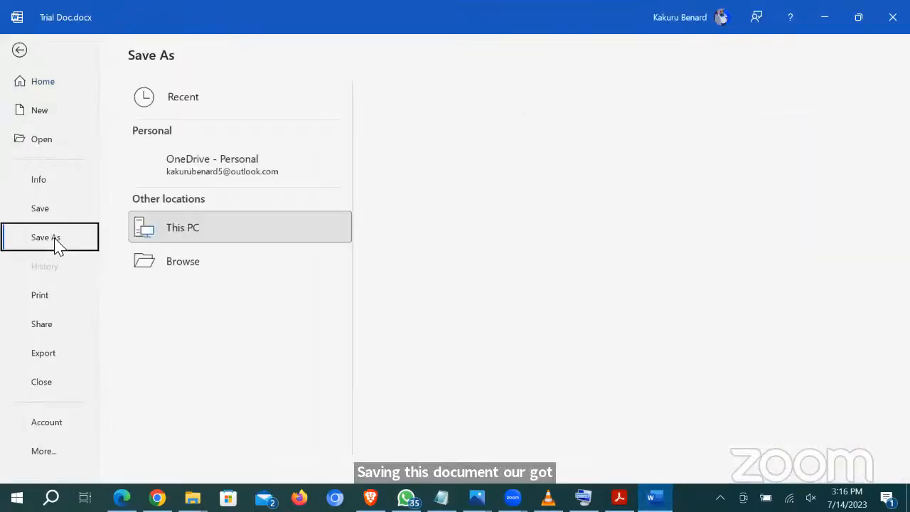
{"action": "left_click", "coordinate": [216, 178]}
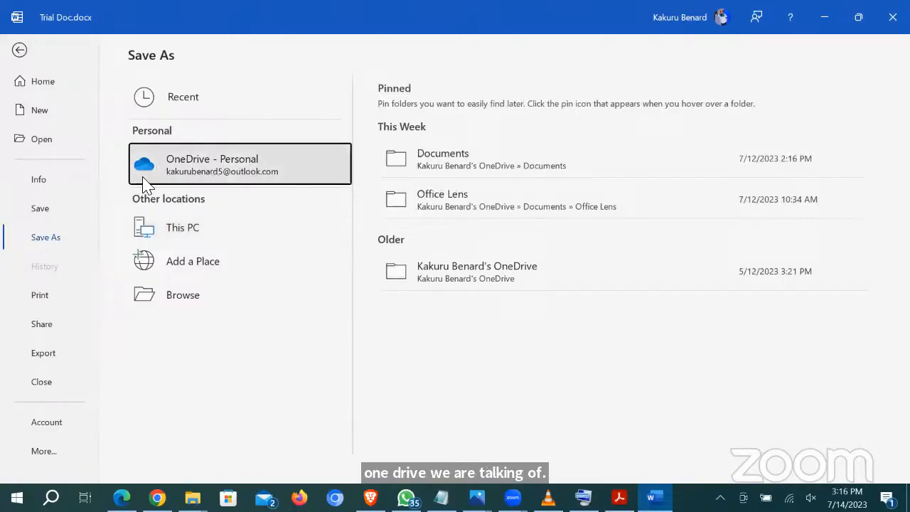
{"action": "left_click", "coordinate": [495, 165]}
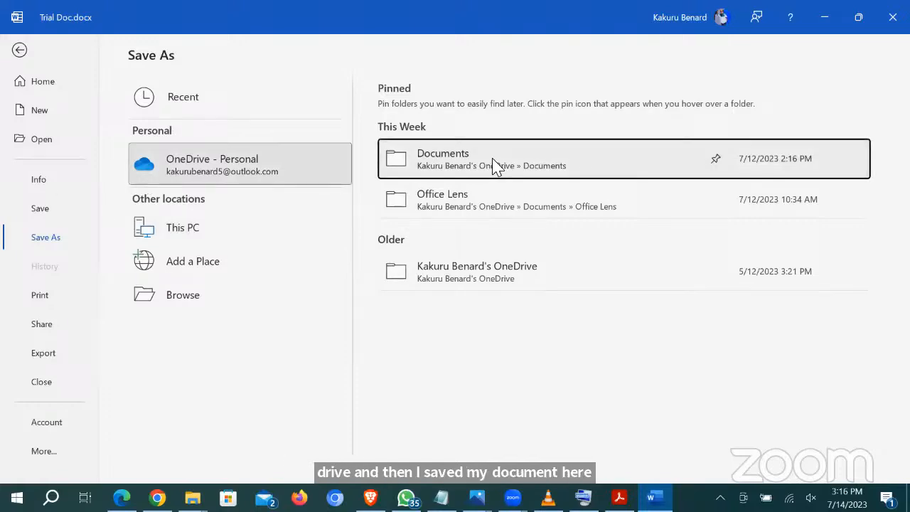
{"action": "left_click", "coordinate": [492, 160]}
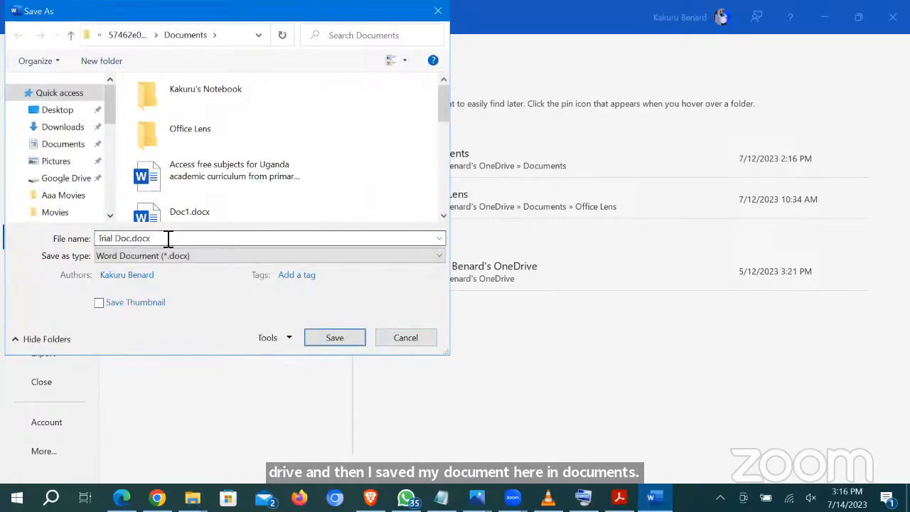
{"action": "left_click", "coordinate": [332, 339]}
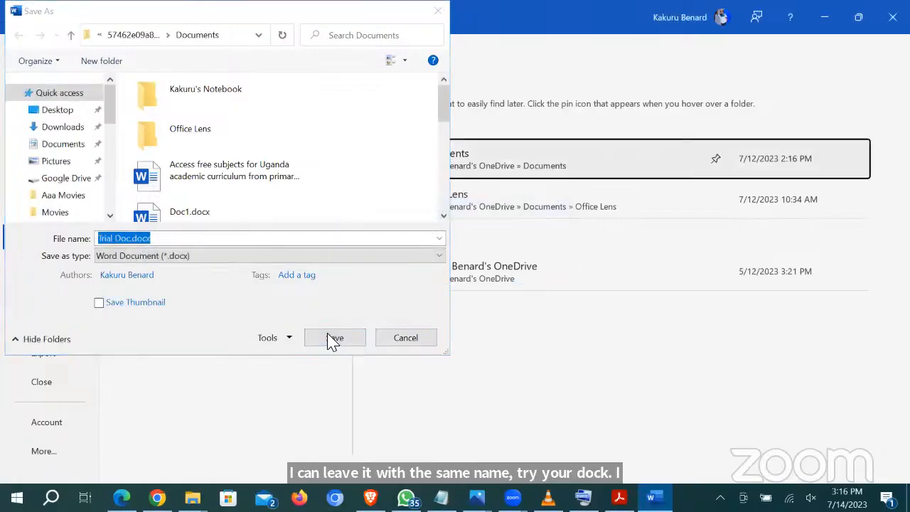
{"action": "left_click", "coordinate": [332, 338]}
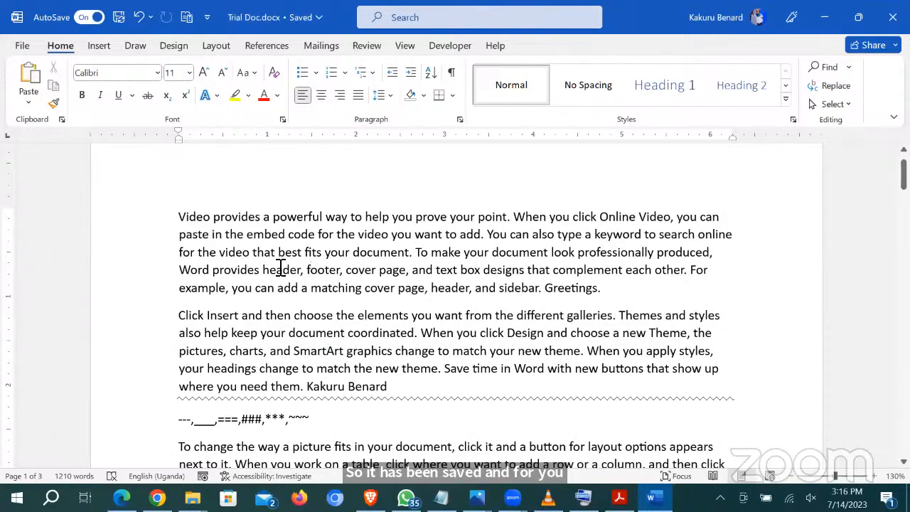
Step: Toggle AutoSave off and back on, then scroll through Trial Doc
{"action": "left_click", "coordinate": [85, 20]}
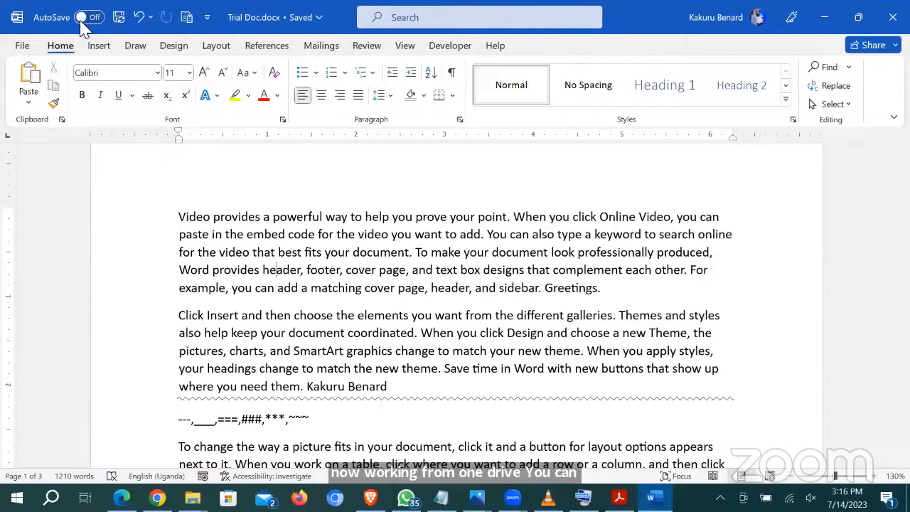
{"action": "left_click", "coordinate": [90, 18]}
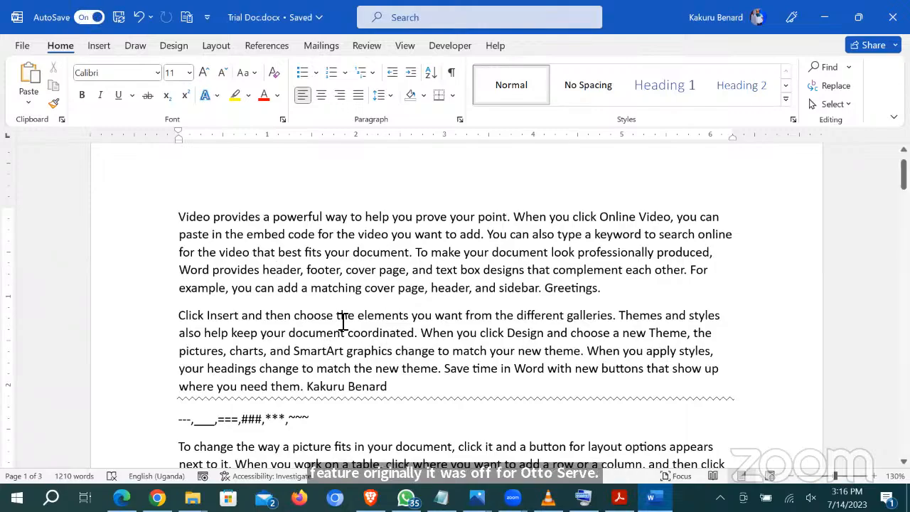
{"action": "scroll", "coordinate": [342, 321], "scroll_direction": "down", "scroll_amount": 15}
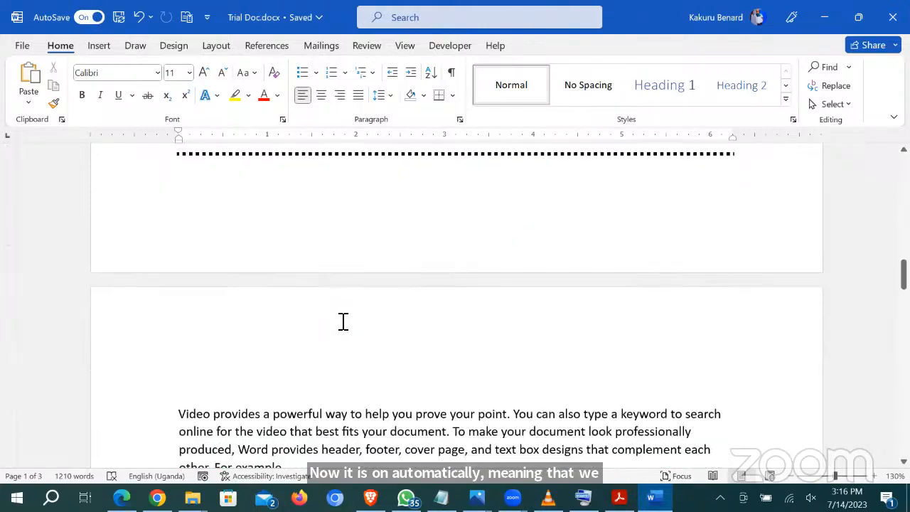
{"action": "scroll", "coordinate": [343, 321], "scroll_direction": "down", "scroll_amount": 15}
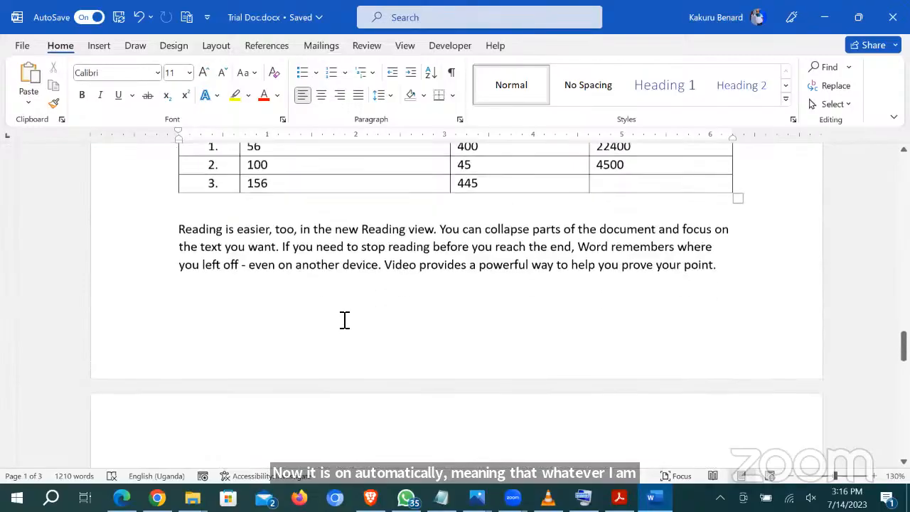
{"action": "scroll", "coordinate": [345, 319], "scroll_direction": "up", "scroll_amount": 20}
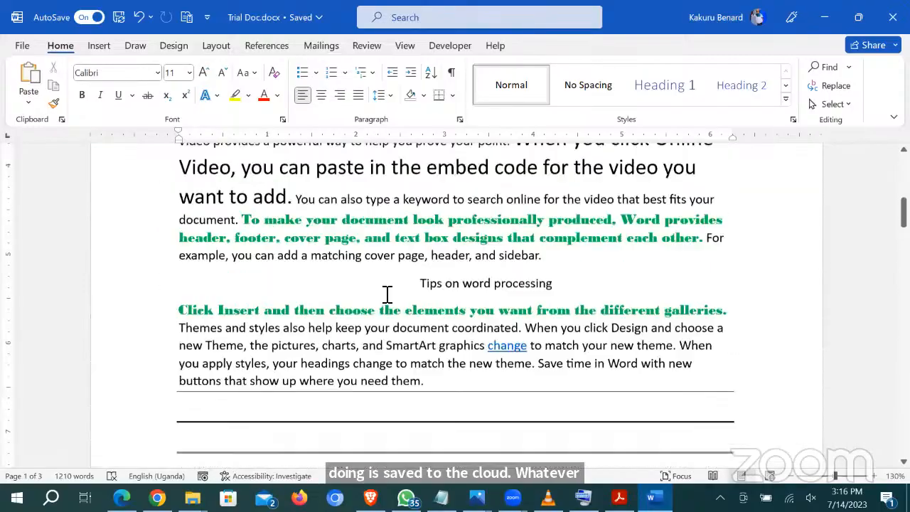
{"action": "scroll", "coordinate": [387, 294], "scroll_direction": "up", "scroll_amount": 1}
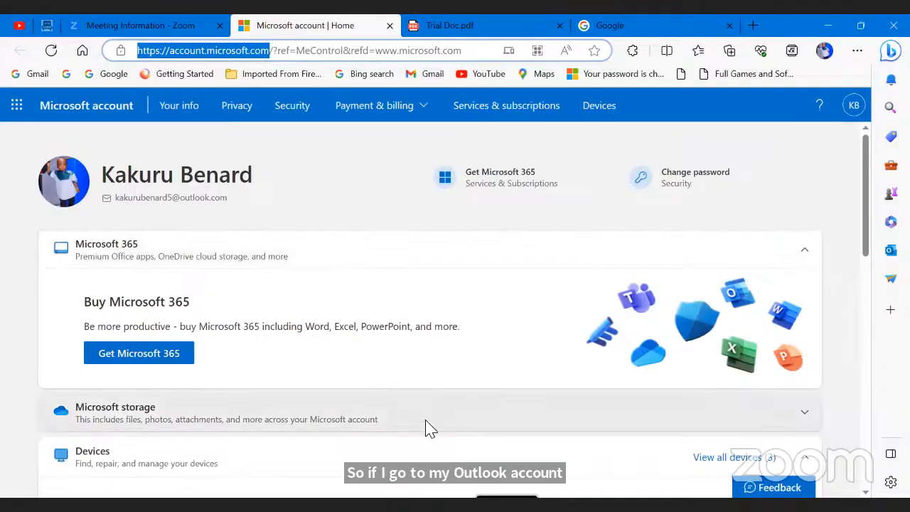
Step: Open OneDrive from the app launcher and close the Trial Doc.pdf and Google tabs
{"action": "key", "text": "alt+Tab"}
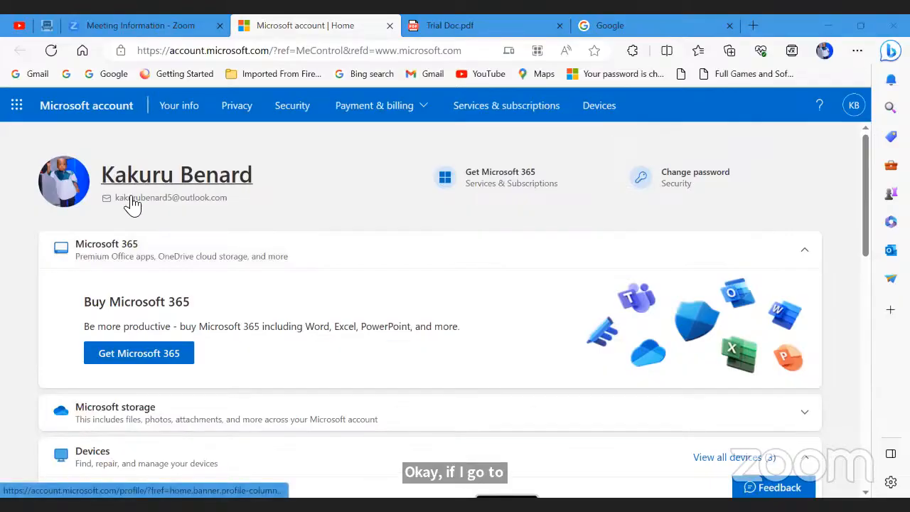
{"action": "left_click", "coordinate": [18, 111]}
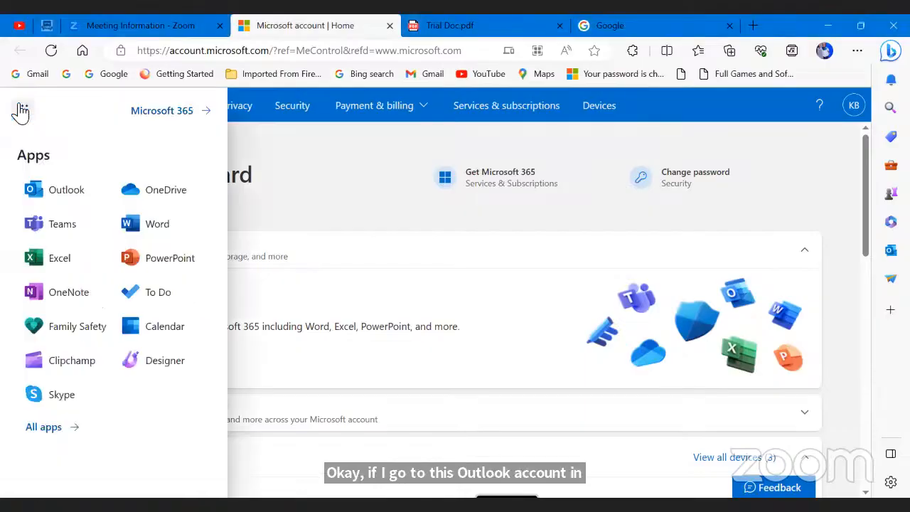
{"action": "left_click", "coordinate": [190, 193]}
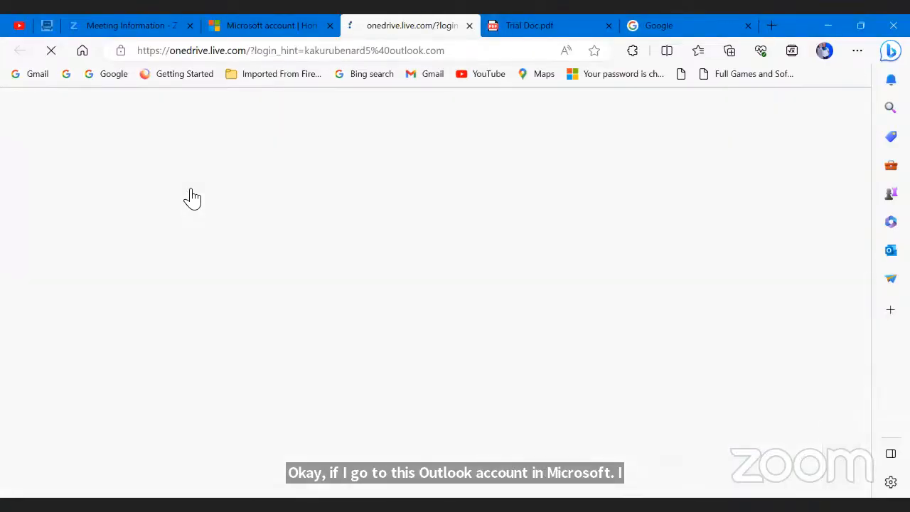
{"action": "left_click", "coordinate": [609, 30]}
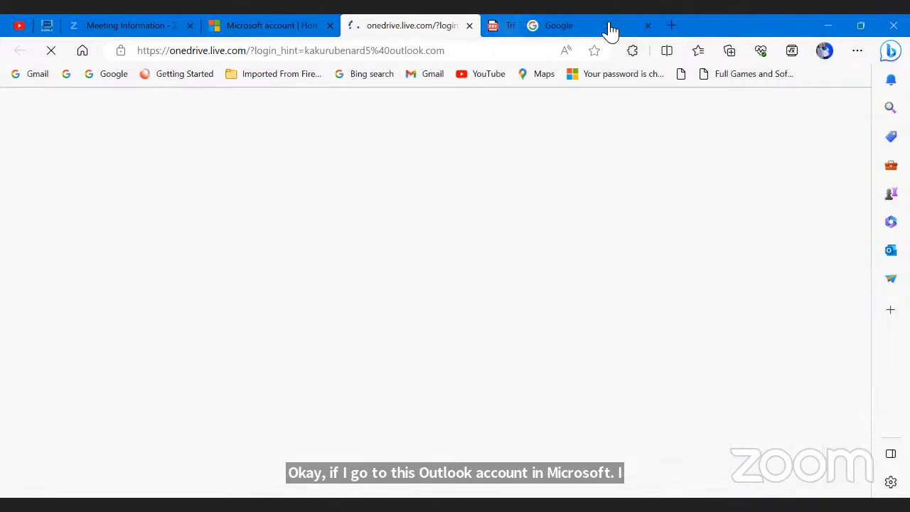
{"action": "left_click", "coordinate": [610, 28]}
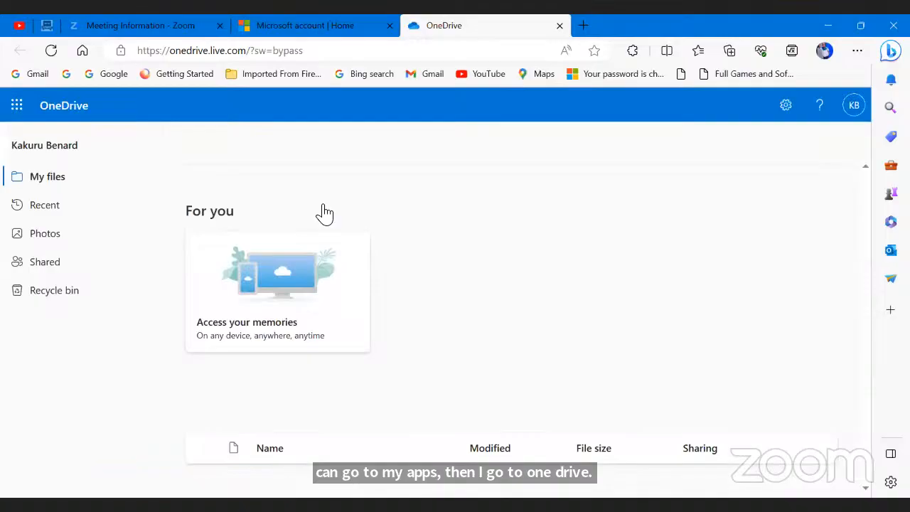
Step: Open the Documents folder and open Trial Doc.docx in Word for the web
{"action": "scroll", "coordinate": [444, 292], "scroll_direction": "down", "scroll_amount": 2}
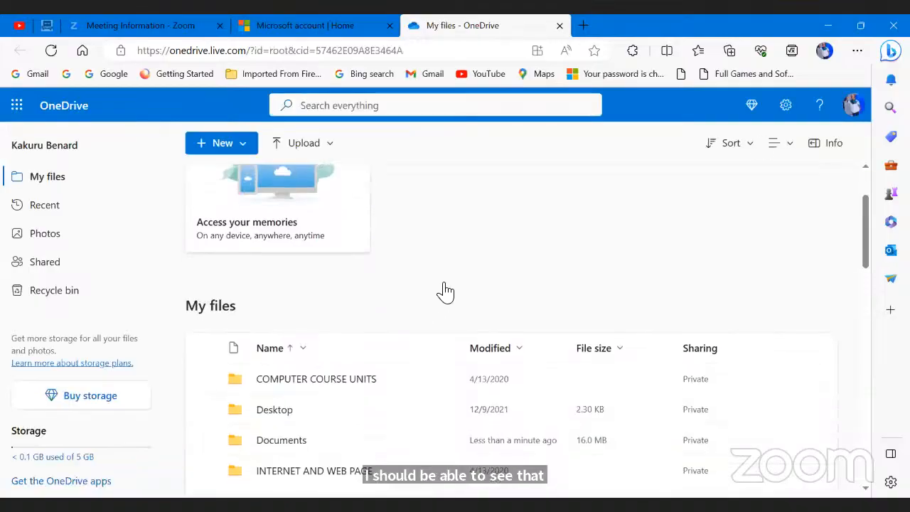
{"action": "scroll", "coordinate": [450, 250], "scroll_direction": "down", "scroll_amount": 2}
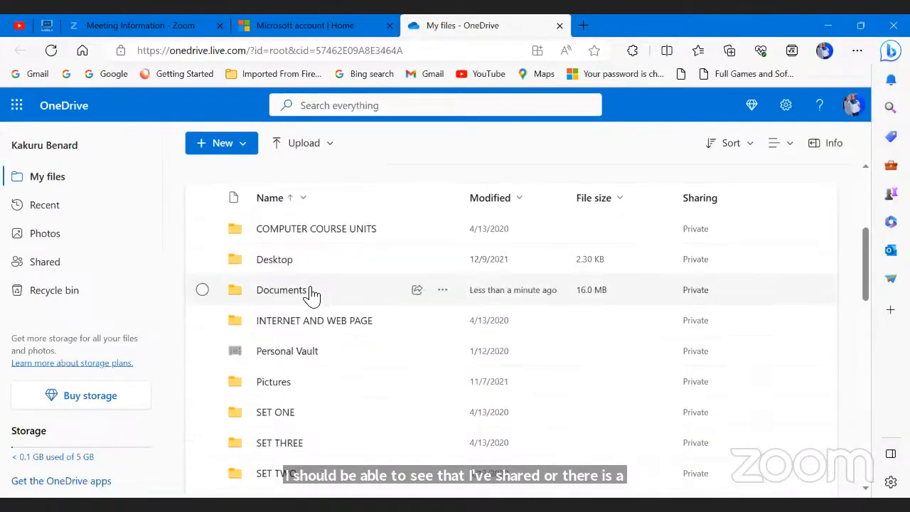
{"action": "left_click", "coordinate": [284, 292]}
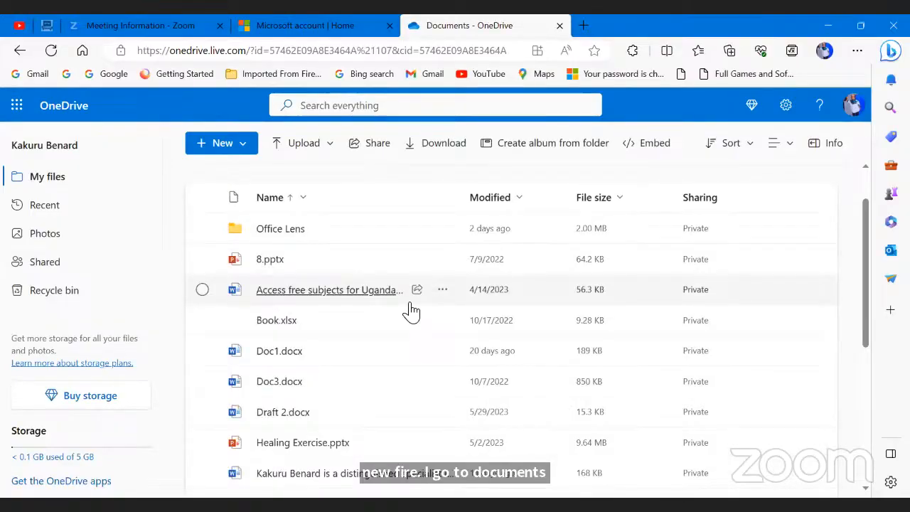
{"action": "scroll", "coordinate": [381, 288], "scroll_direction": "up", "scroll_amount": 1}
{"action": "scroll", "coordinate": [382, 287], "scroll_direction": "down", "scroll_amount": 4}
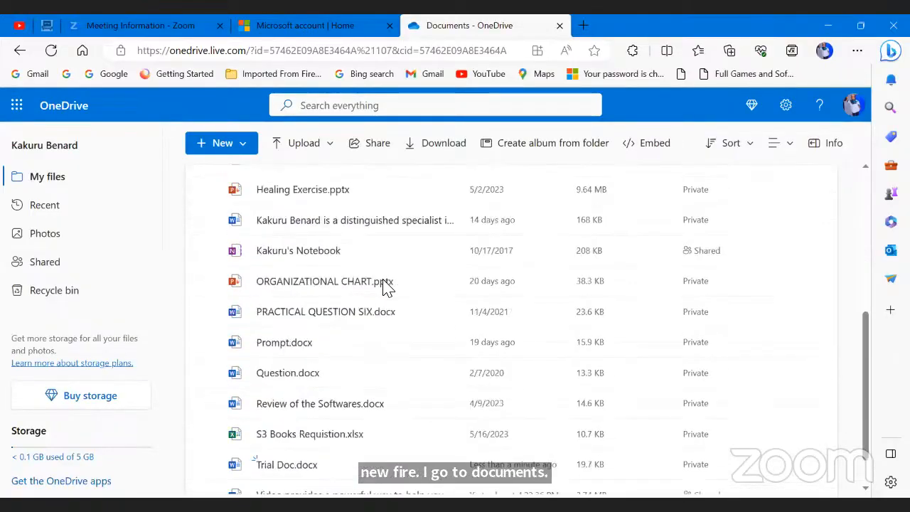
{"action": "scroll", "coordinate": [384, 286], "scroll_direction": "down", "scroll_amount": 1}
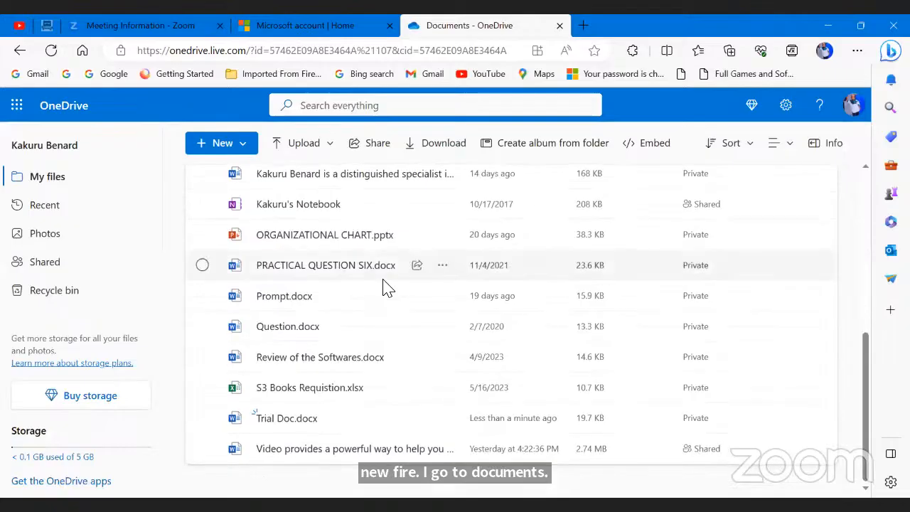
{"action": "left_click", "coordinate": [279, 419]}
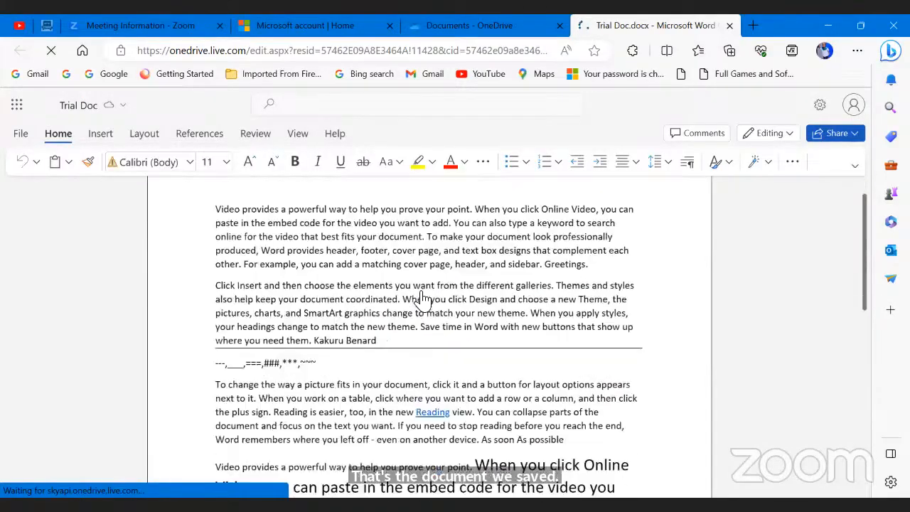
Step: Scroll through the online Trial Doc, close its tab, and show the Microsoft 365 apps list
{"action": "scroll", "coordinate": [423, 298], "scroll_direction": "down", "scroll_amount": 3}
{"action": "scroll", "coordinate": [423, 299], "scroll_direction": "down", "scroll_amount": 2}
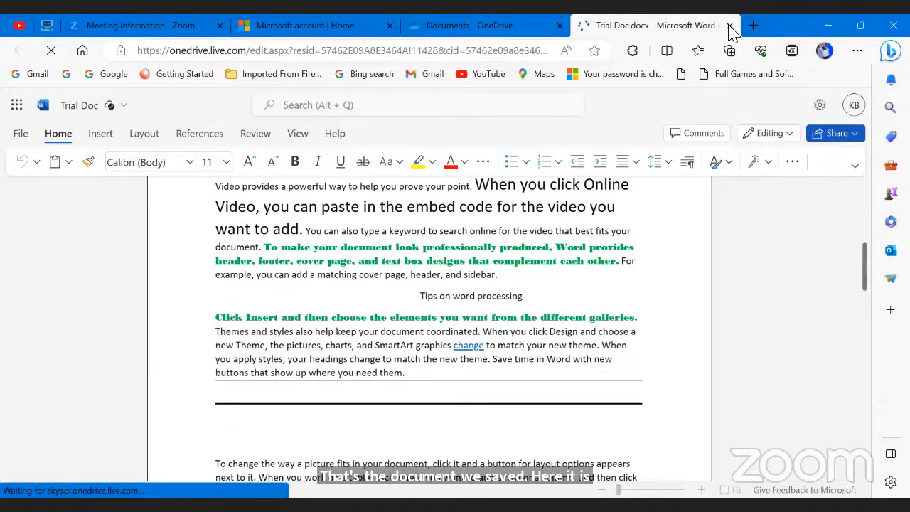
{"action": "scroll", "coordinate": [410, 263], "scroll_direction": "down", "scroll_amount": 6}
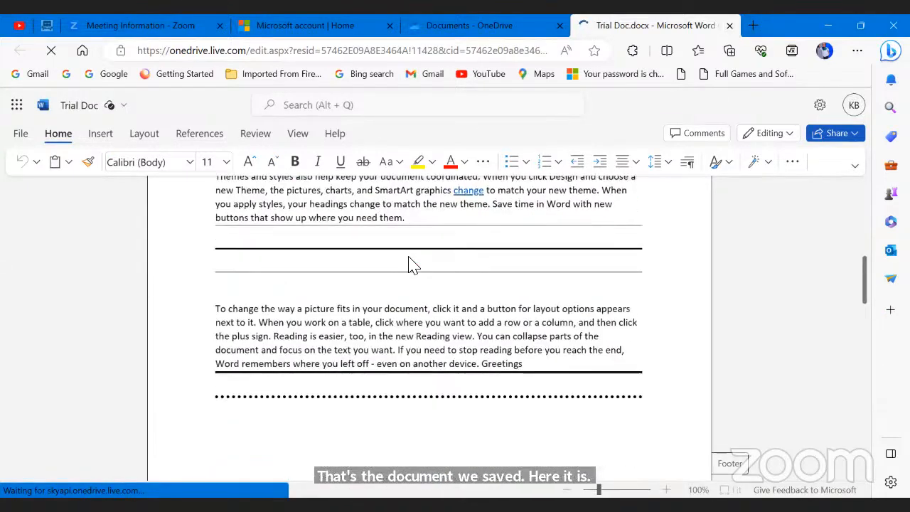
{"action": "left_click", "coordinate": [730, 27]}
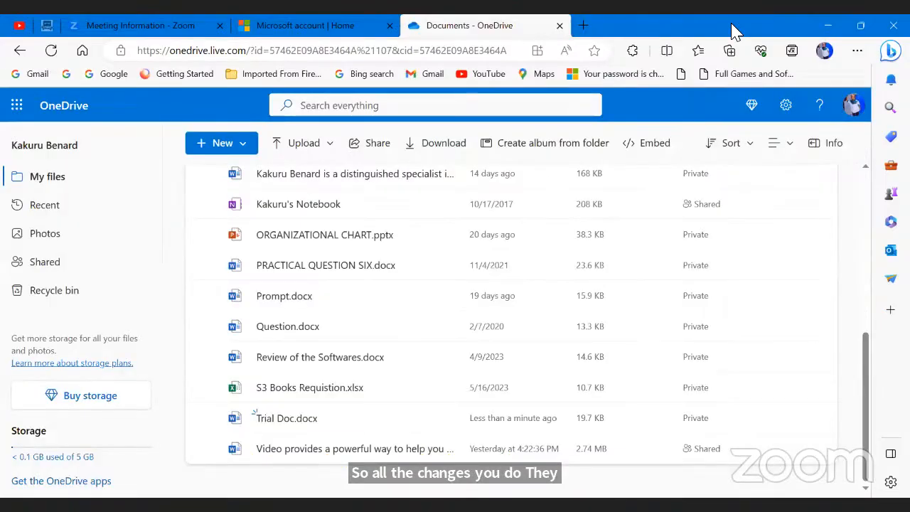
{"action": "left_click", "coordinate": [16, 106]}
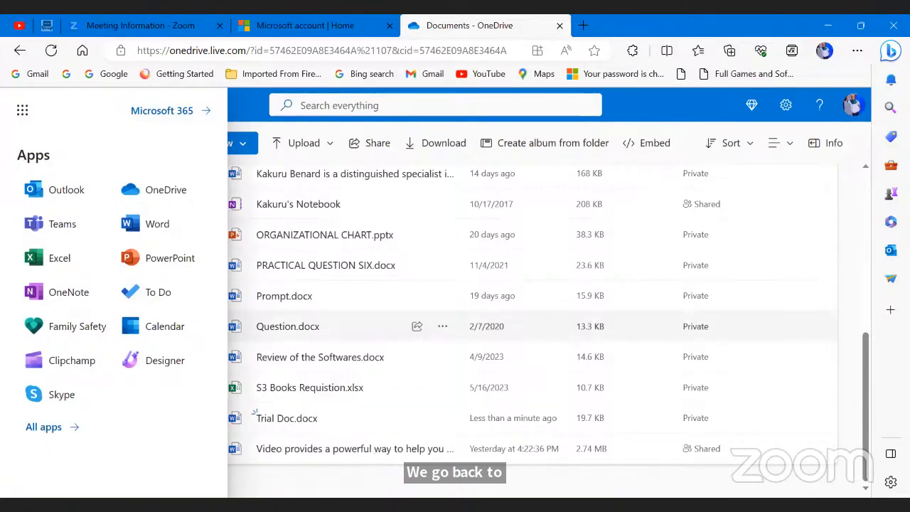
Step: In desktop Word's Share pane, enter the invitee's email address to invite
{"action": "key", "text": "alt+Tab"}
{"action": "left_click", "coordinate": [871, 58]}
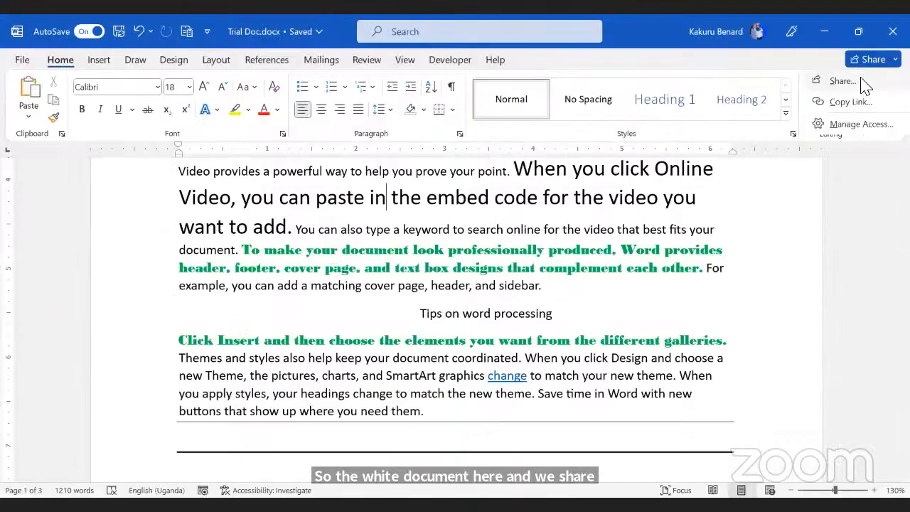
{"action": "left_click", "coordinate": [842, 81]}
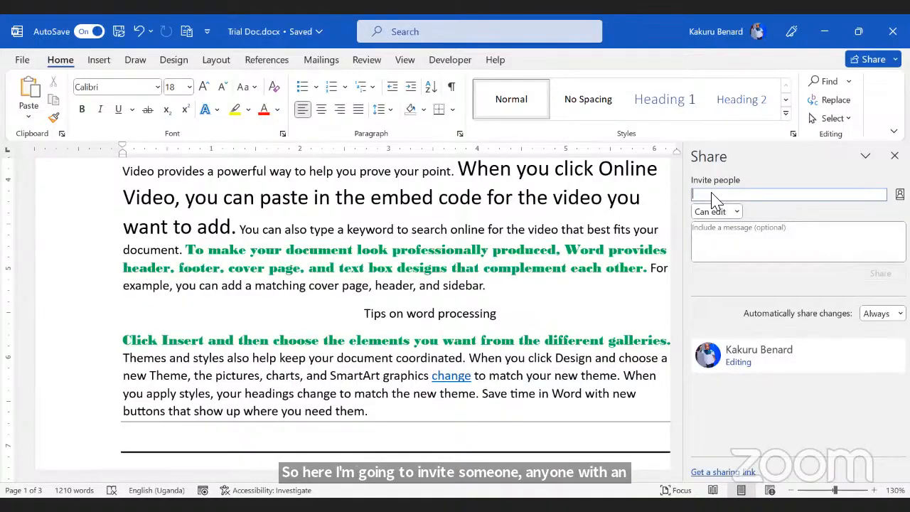
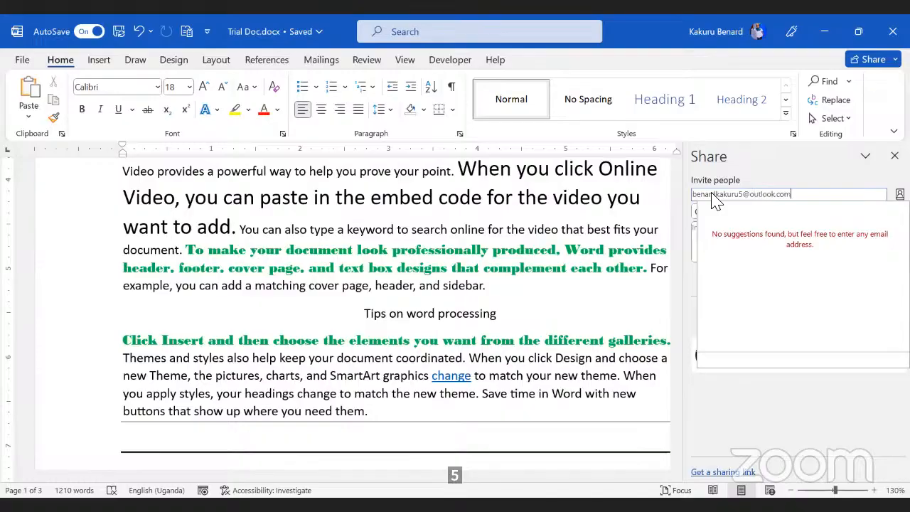
{"action": "key", "text": "Return"}
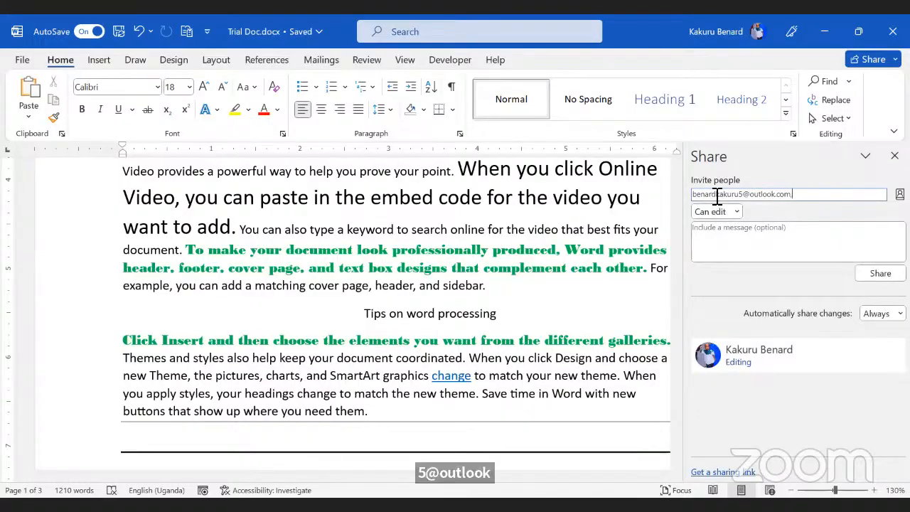
Step: Keep Can edit permission and paste the message 'Lets Collaborate on this doc'
{"action": "left_click", "coordinate": [735, 213]}
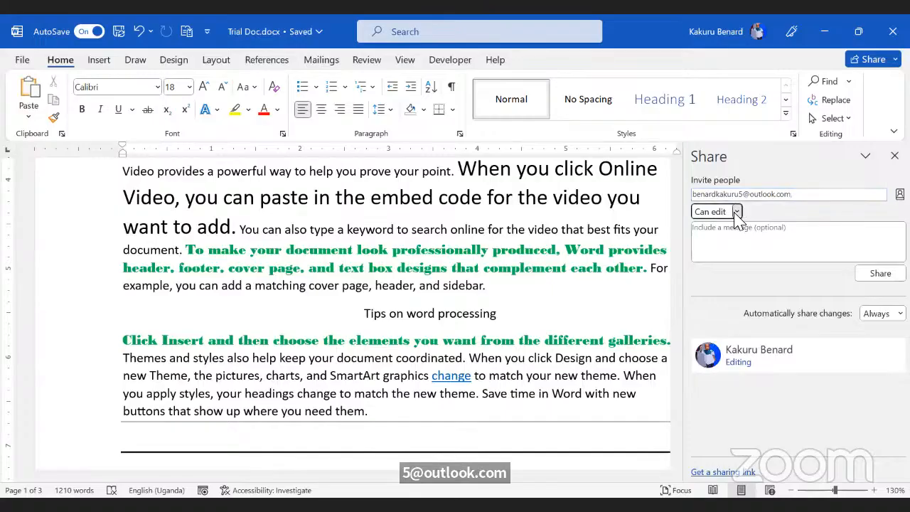
{"action": "left_click", "coordinate": [803, 242]}
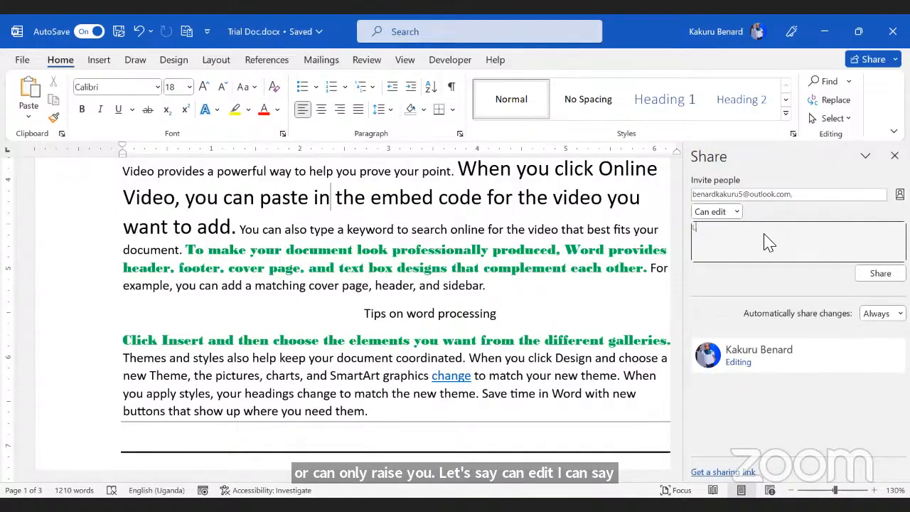
{"action": "type", "text": "Lets Collaborate on this doc"}
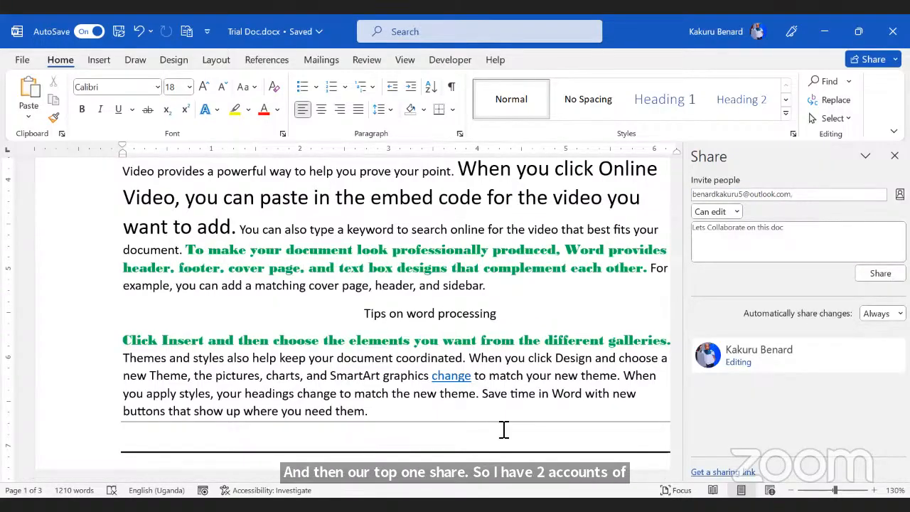
{"action": "key", "text": "alt+Tab"}
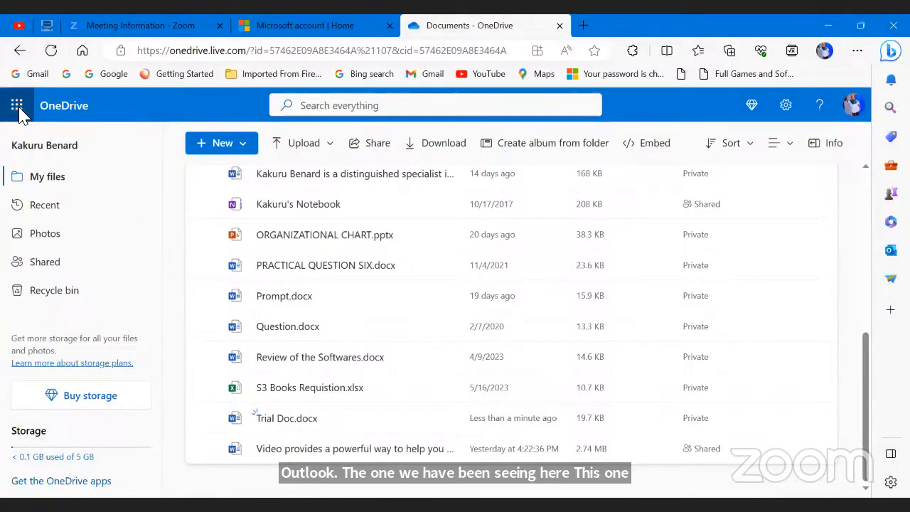
Step: Check the signed-in account via the OneDrive profile avatar, then return to Word
{"action": "left_click", "coordinate": [854, 114]}
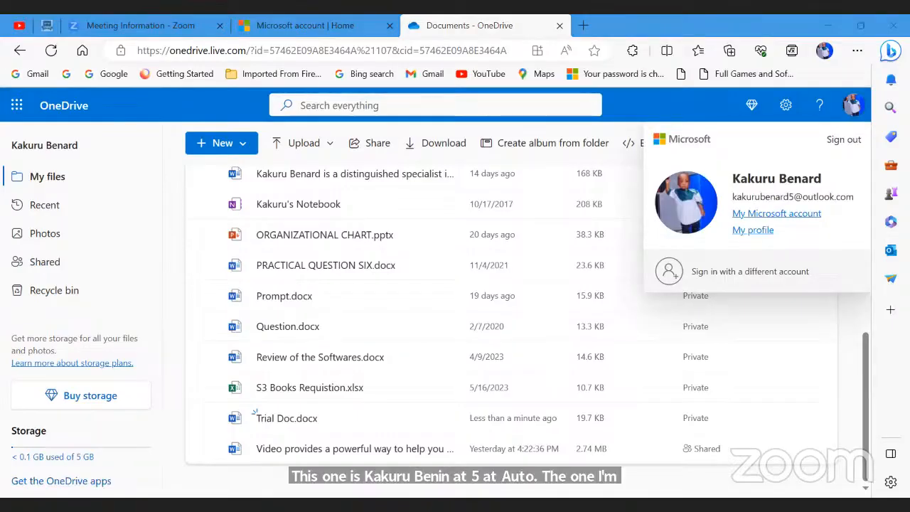
{"action": "key", "text": "alt+Tab"}
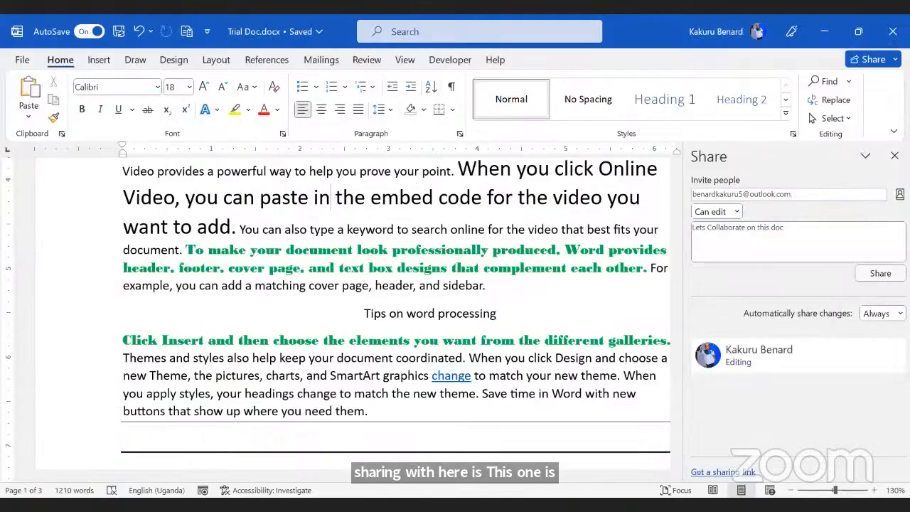
Step: Send the Can edit invitation for Trial Doc, then reload the Outlook inbox to check for mail
{"action": "left_click", "coordinate": [880, 273]}
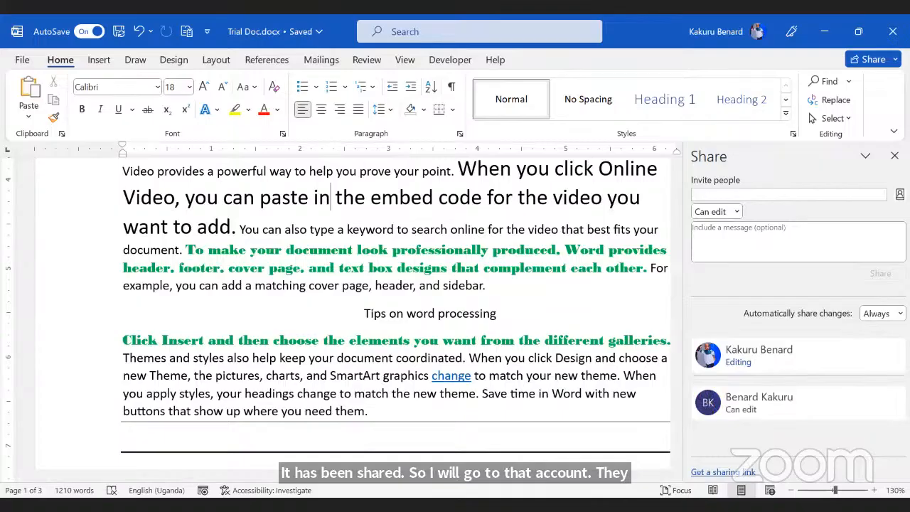
{"action": "key", "text": "alt+Tab"}
{"action": "left_click", "coordinate": [61, 48]}
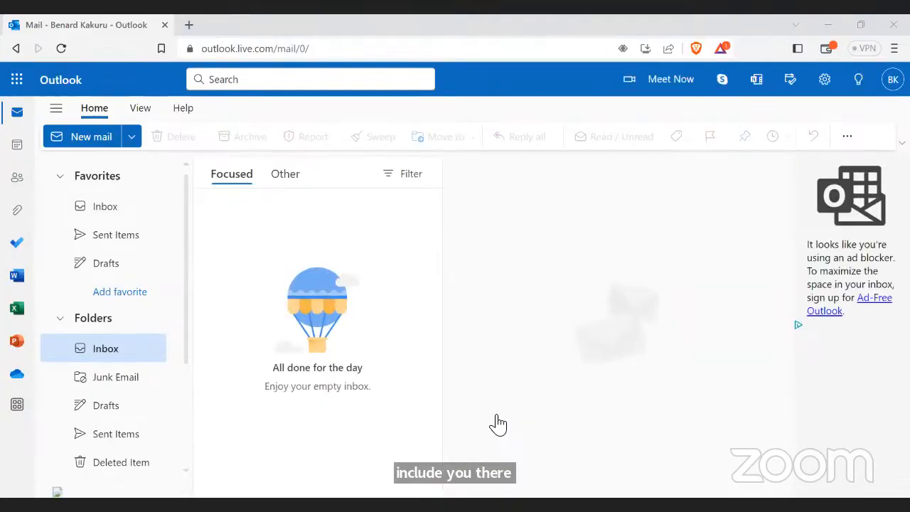
{"action": "key", "text": "alt+Tab"}
Step: Invite the pasted e-mail address with edit rights and message 'Hello Work on it', then check Outlook's Inbox
{"action": "left_click", "coordinate": [718, 194]}
{"action": "key", "text": "ctrl+v"}
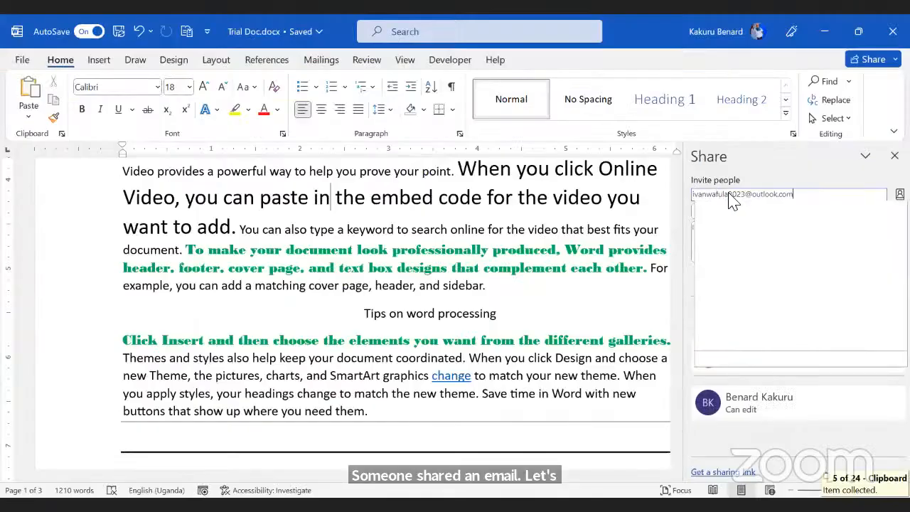
{"action": "key", "text": "Return"}
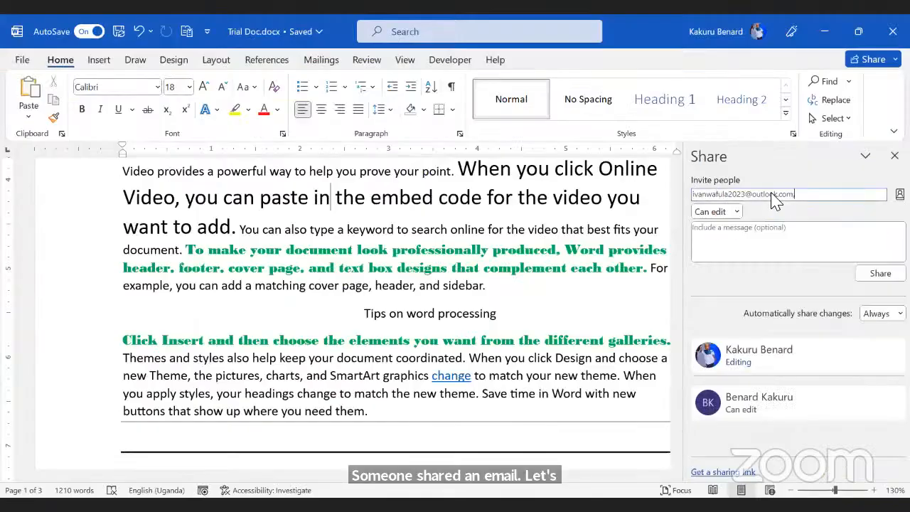
{"action": "left_click", "coordinate": [739, 241]}
{"action": "type", "text": "H"}
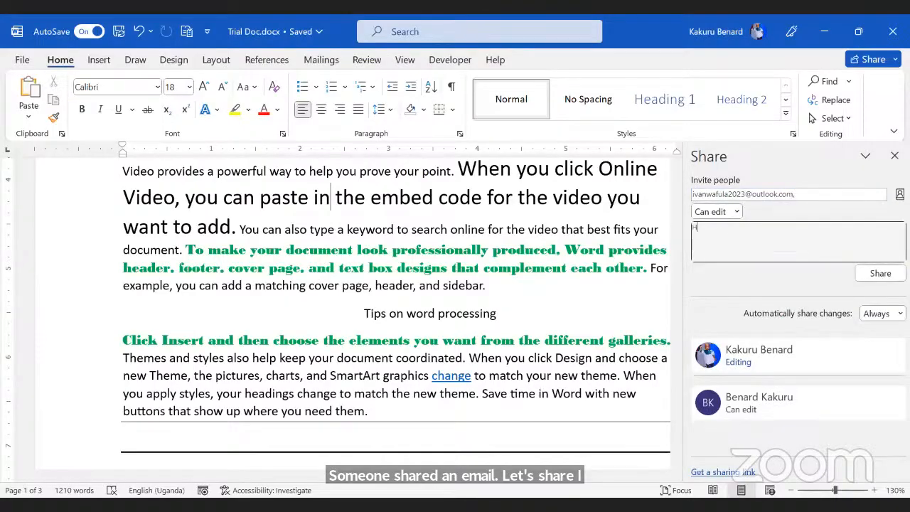
{"action": "type", "text": "ello Work on it"}
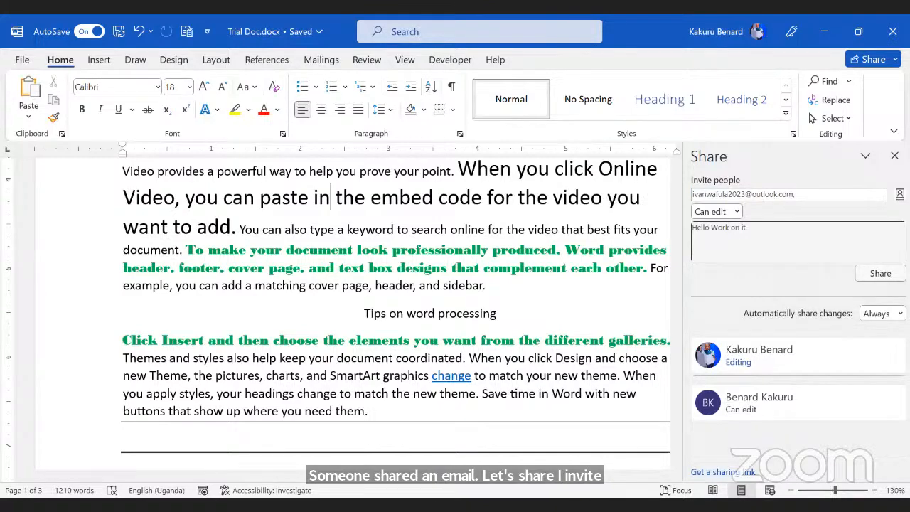
{"action": "left_click", "coordinate": [879, 274]}
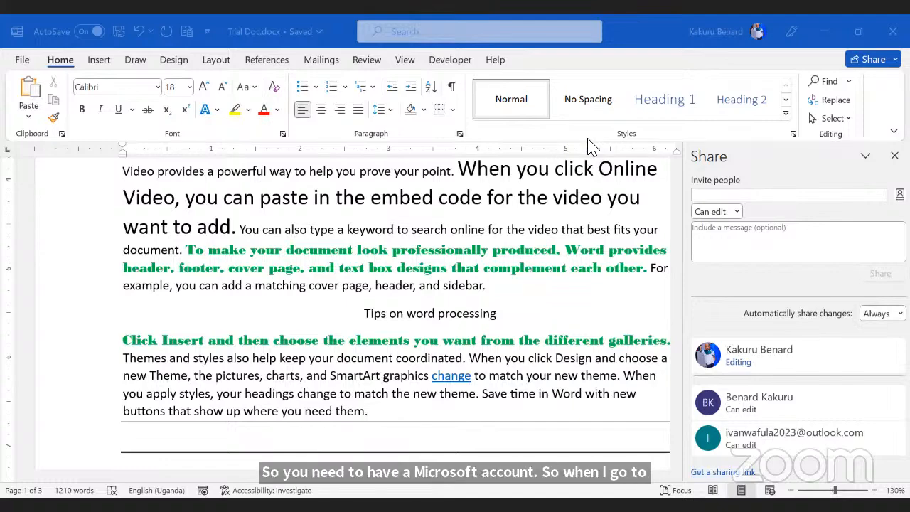
{"action": "key", "text": "alt+Tab"}
{"action": "left_click", "coordinate": [102, 209]}
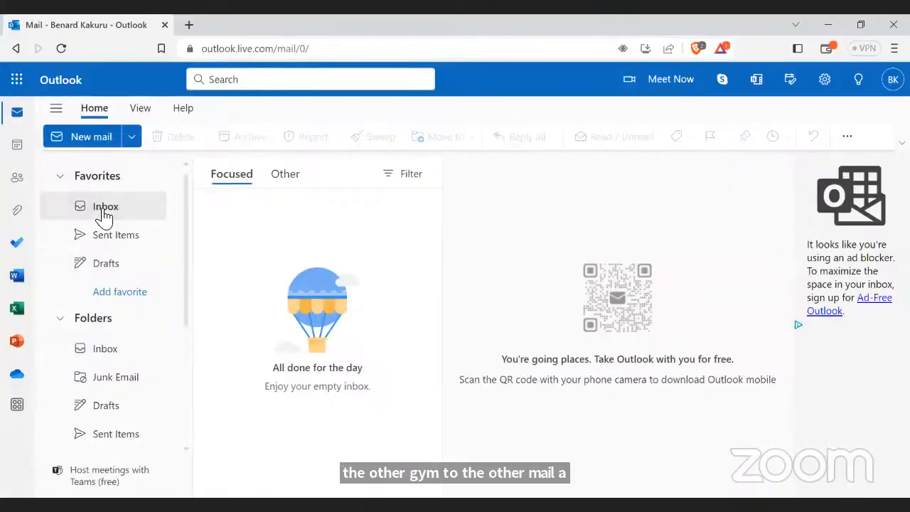
Step: Reload Outlook twice to look for the sharing notice in the Inbox, then return to Word
{"action": "left_click", "coordinate": [61, 48]}
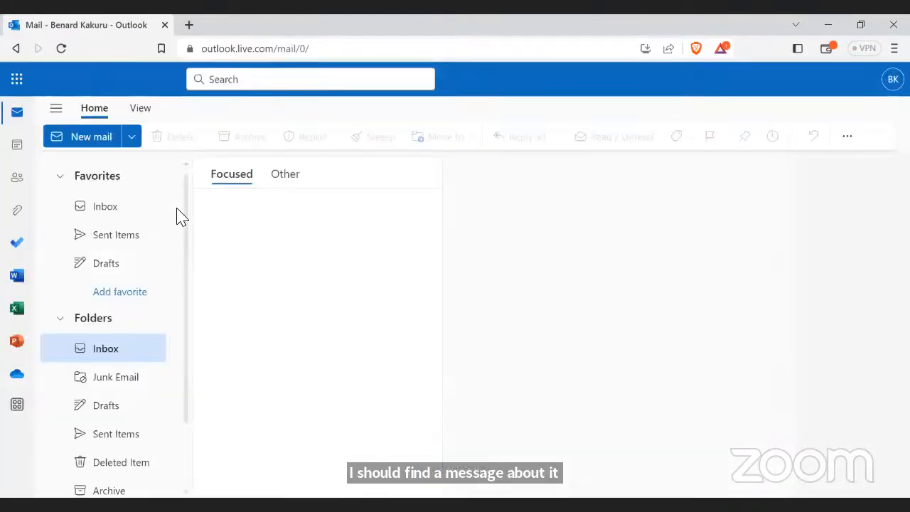
{"action": "left_click", "coordinate": [104, 210]}
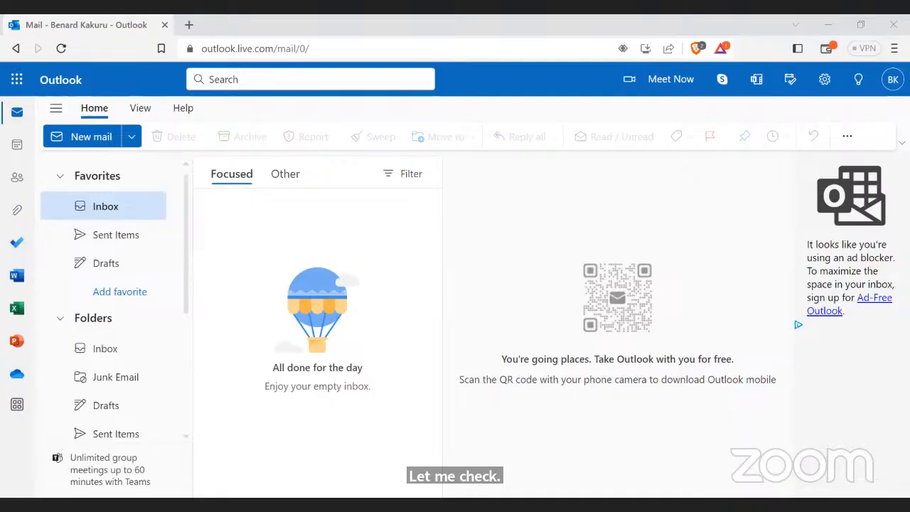
{"action": "left_click", "coordinate": [61, 49]}
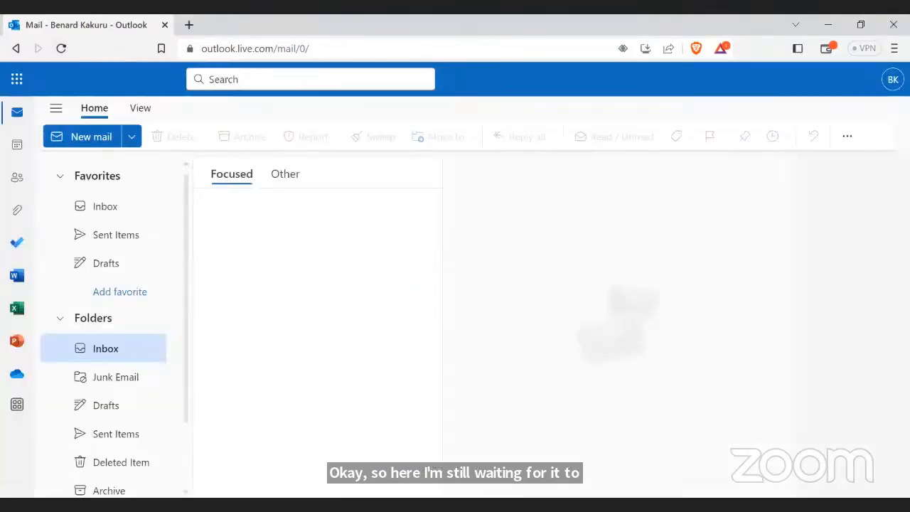
{"action": "left_click", "coordinate": [127, 215]}
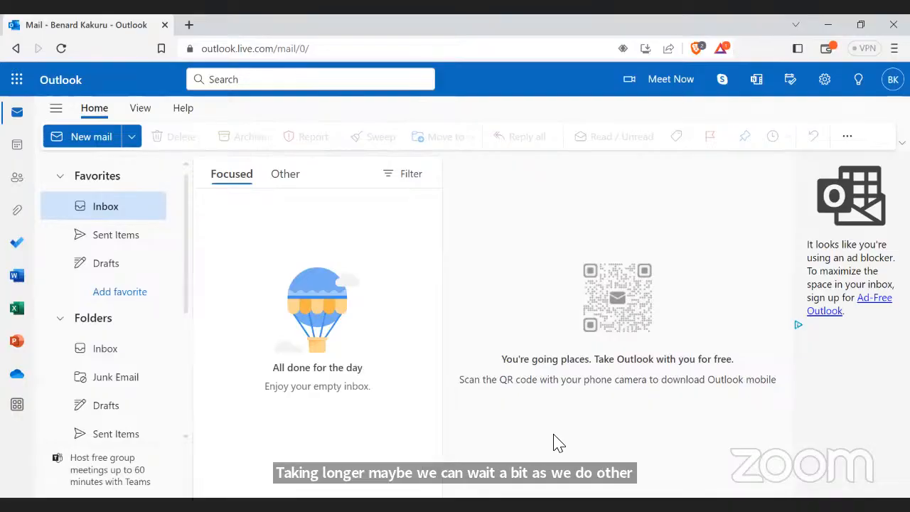
{"action": "key", "text": "alt+Tab"}
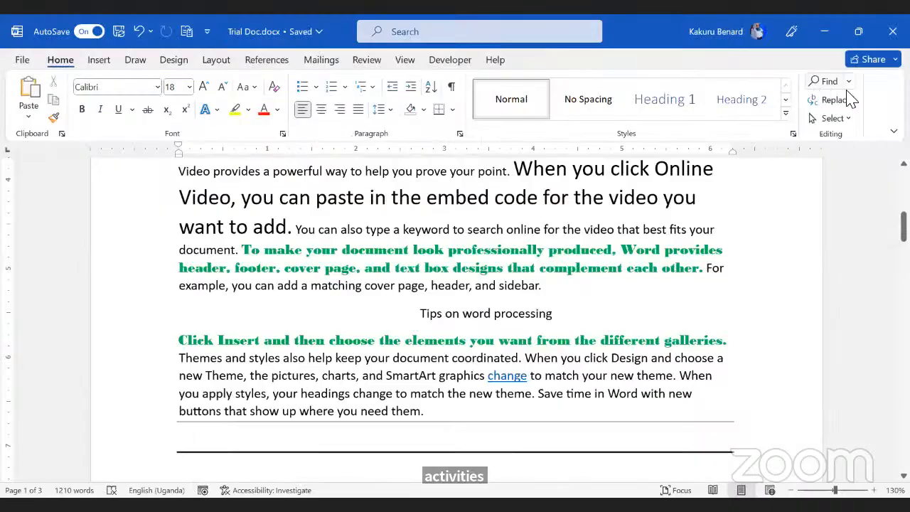
{"action": "left_click", "coordinate": [872, 63]}
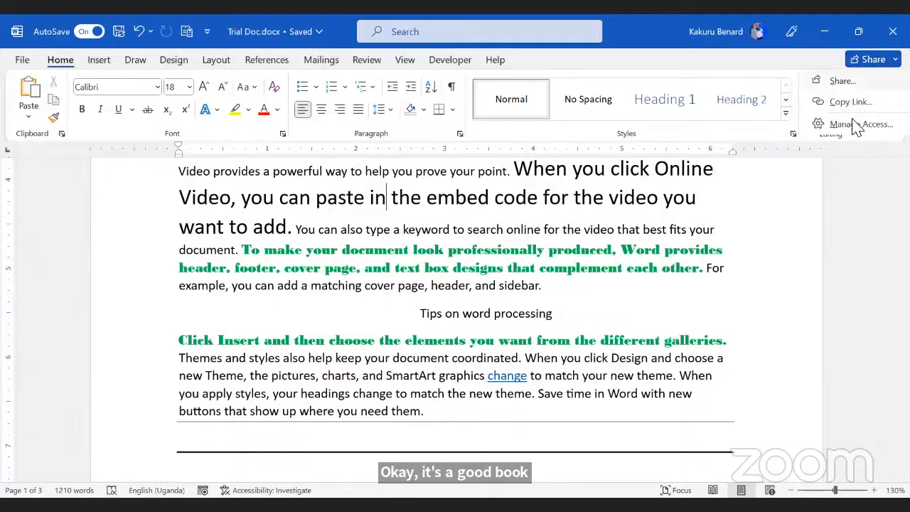
{"action": "left_click", "coordinate": [860, 122]}
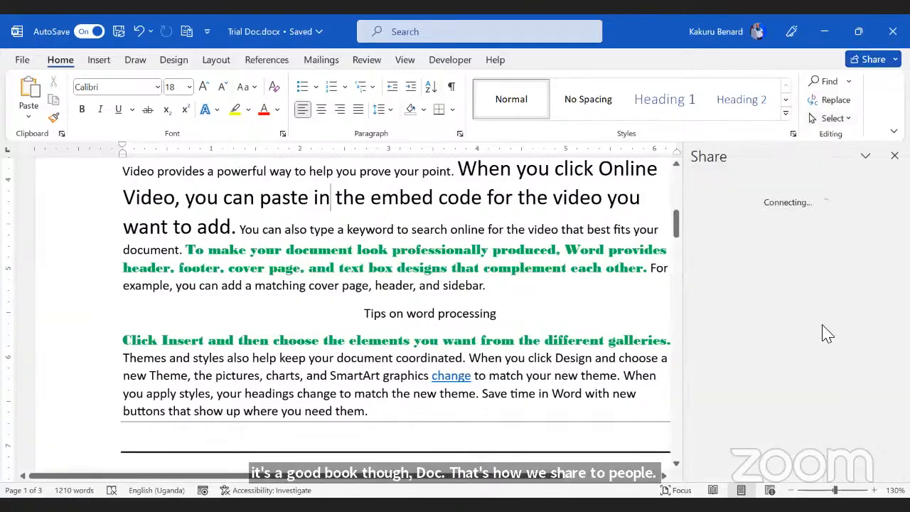
{"action": "mouse_move", "coordinate": [814, 417]}
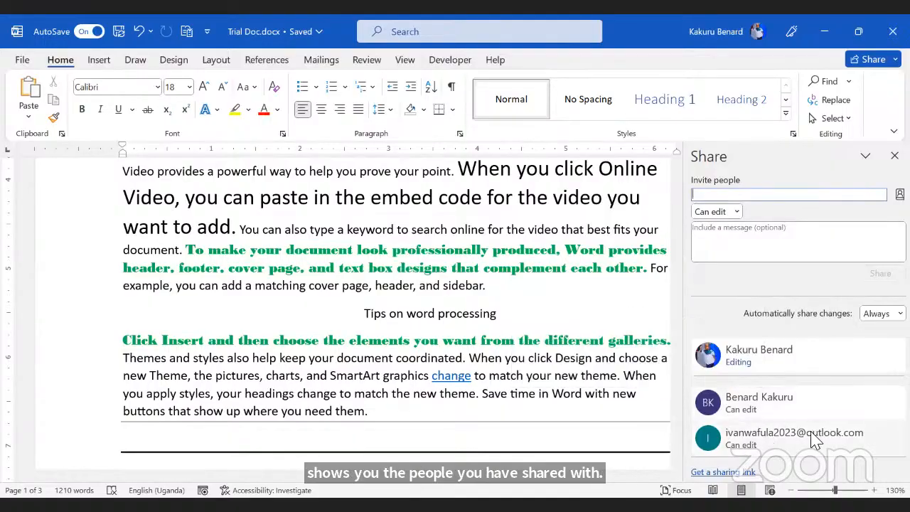
{"action": "mouse_move", "coordinate": [821, 439]}
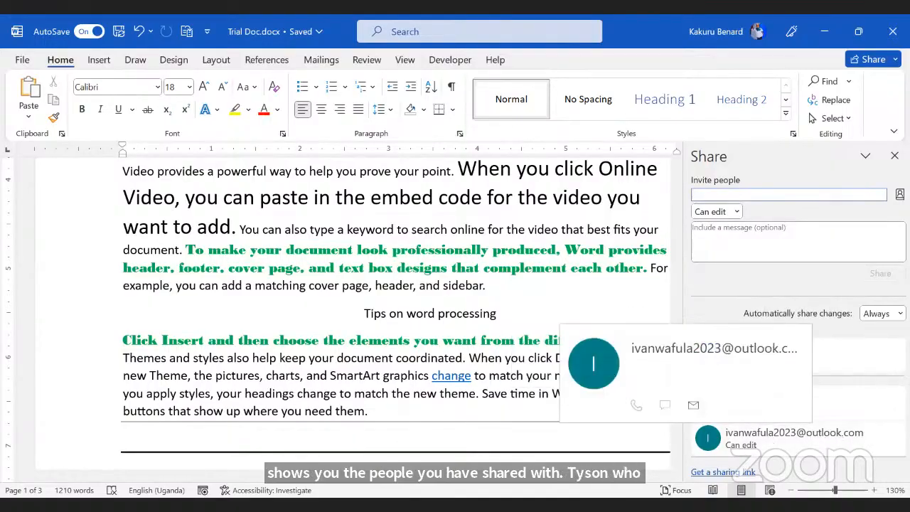
{"action": "left_click", "coordinate": [894, 159]}
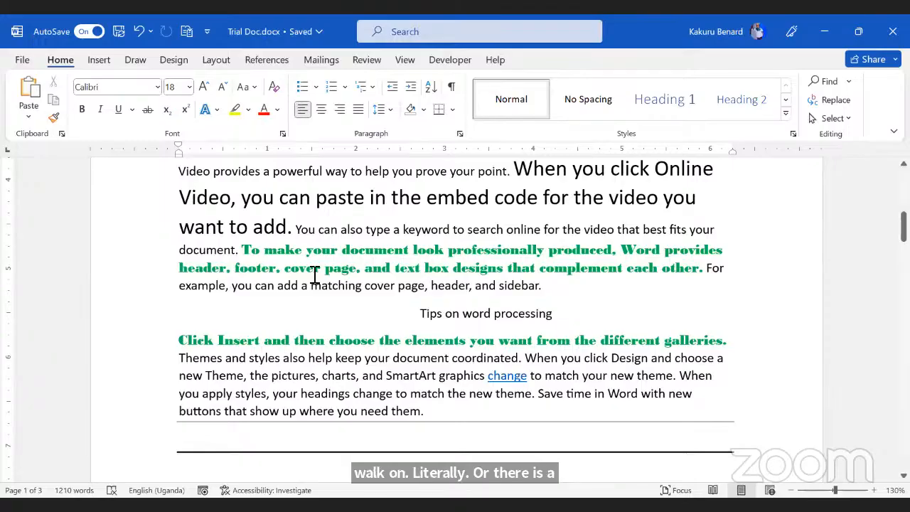
Step: Pin Demo Document.docx in File > Recent, review the Pinned list, and go back to Trial Doc
{"action": "scroll", "coordinate": [319, 278], "scroll_direction": "down", "scroll_amount": 10}
{"action": "scroll", "coordinate": [320, 280], "scroll_direction": "down", "scroll_amount": 20}
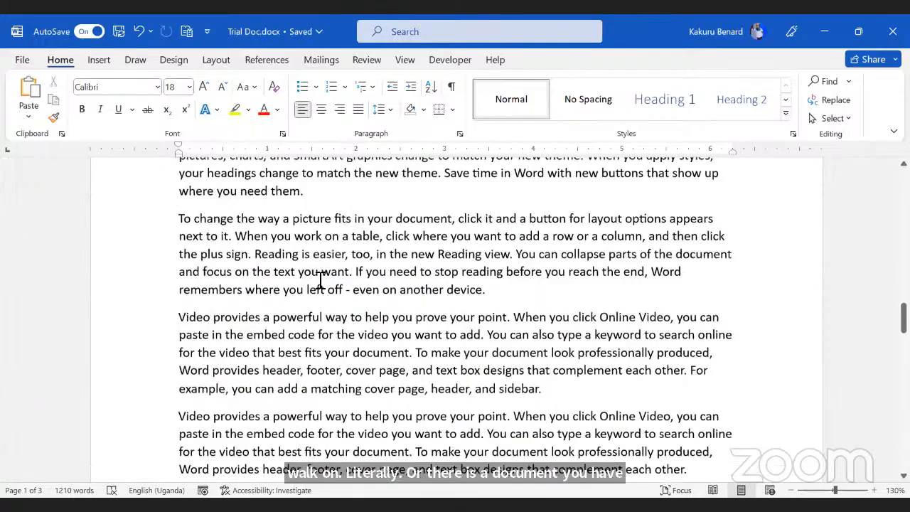
{"action": "scroll", "coordinate": [322, 282], "scroll_direction": "down", "scroll_amount": 5}
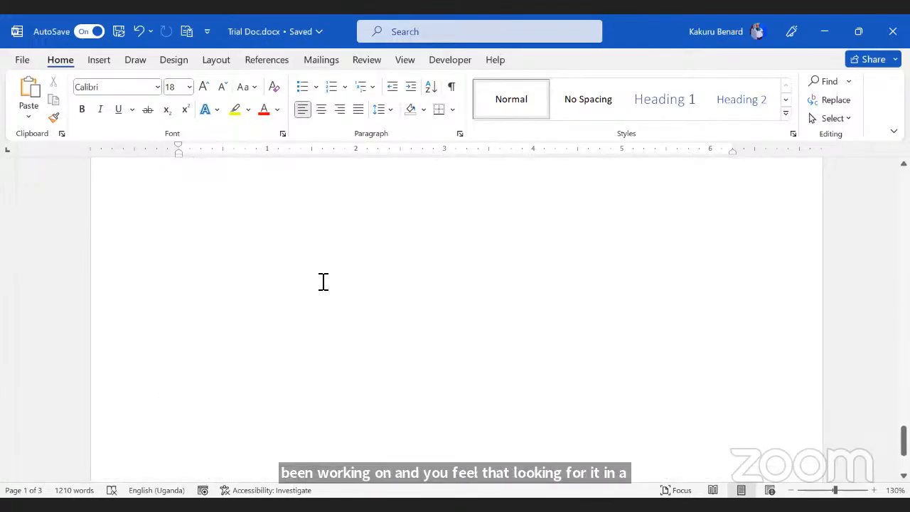
{"action": "scroll", "coordinate": [323, 281], "scroll_direction": "up", "scroll_amount": 15}
{"action": "scroll", "coordinate": [322, 282], "scroll_direction": "up", "scroll_amount": 12}
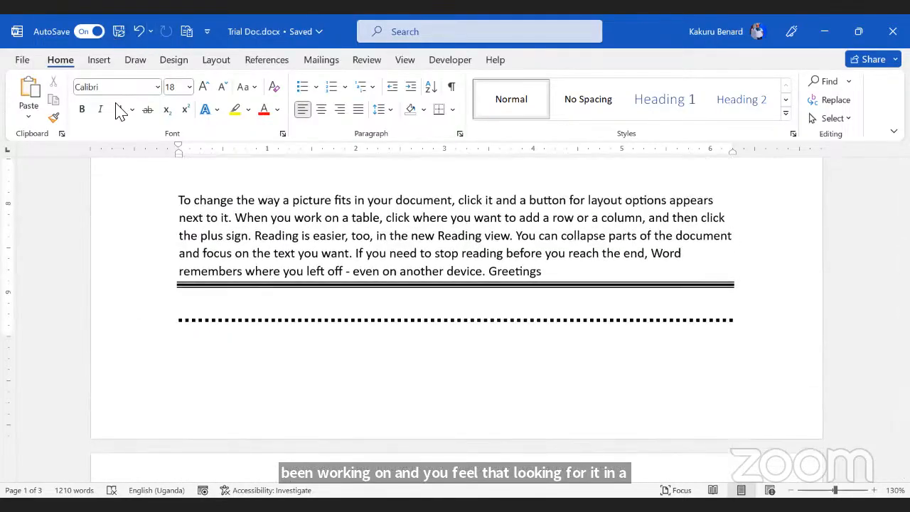
{"action": "left_click", "coordinate": [22, 61]}
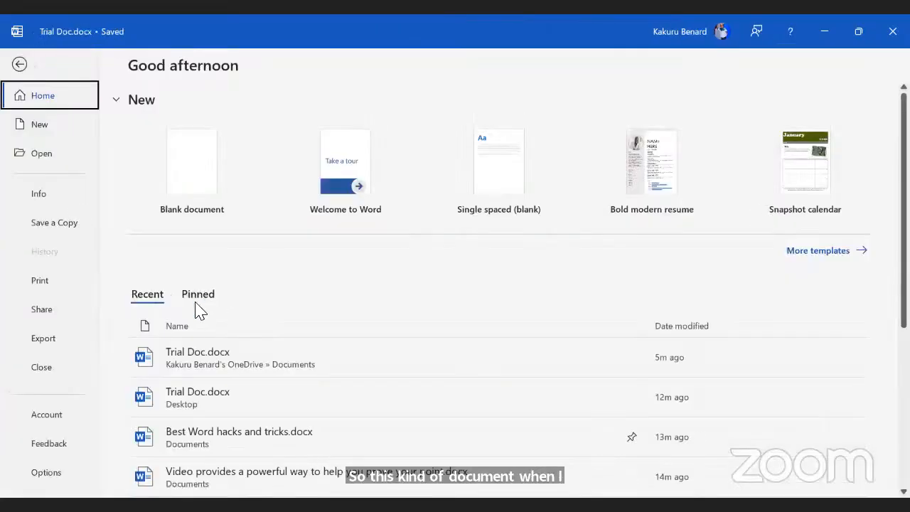
{"action": "scroll", "coordinate": [188, 298], "scroll_direction": "down", "scroll_amount": 1}
{"action": "scroll", "coordinate": [221, 316], "scroll_direction": "down", "scroll_amount": 1}
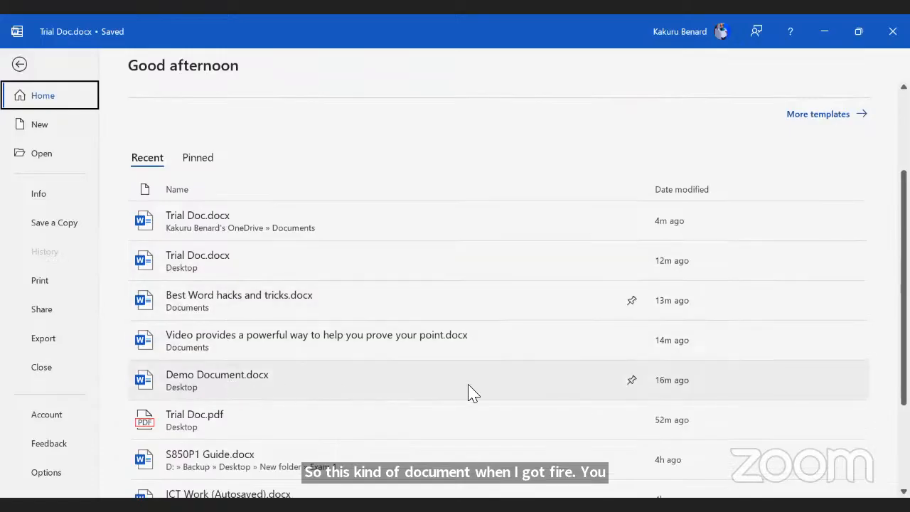
{"action": "left_click", "coordinate": [632, 380]}
{"action": "scroll", "coordinate": [315, 290], "scroll_direction": "up", "scroll_amount": 4}
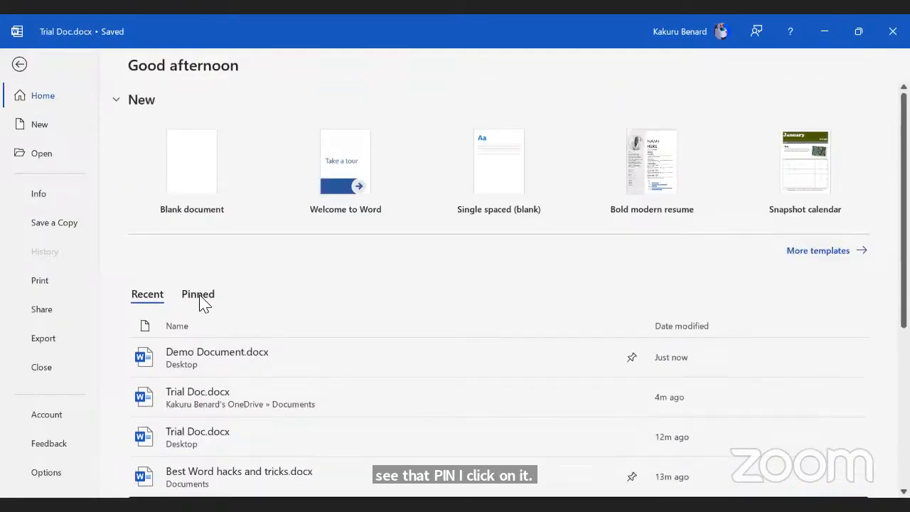
{"action": "left_click", "coordinate": [199, 296]}
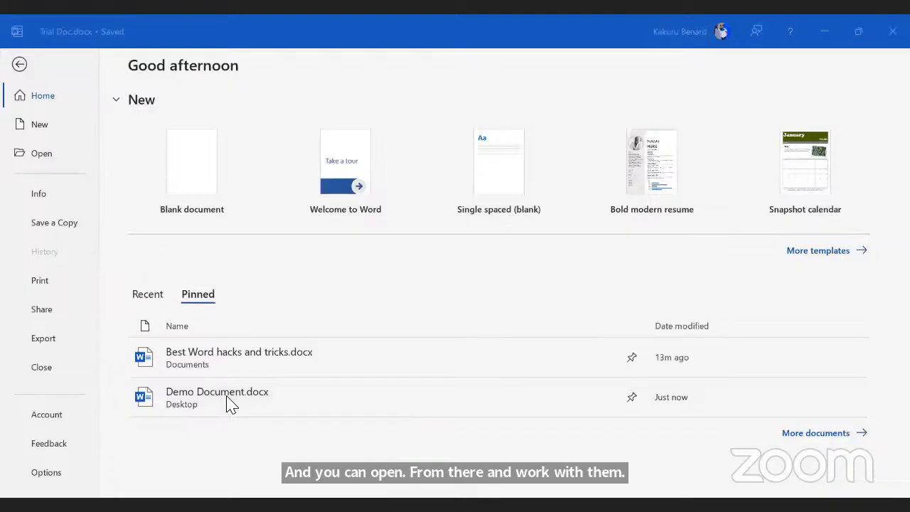
{"action": "left_click", "coordinate": [27, 63]}
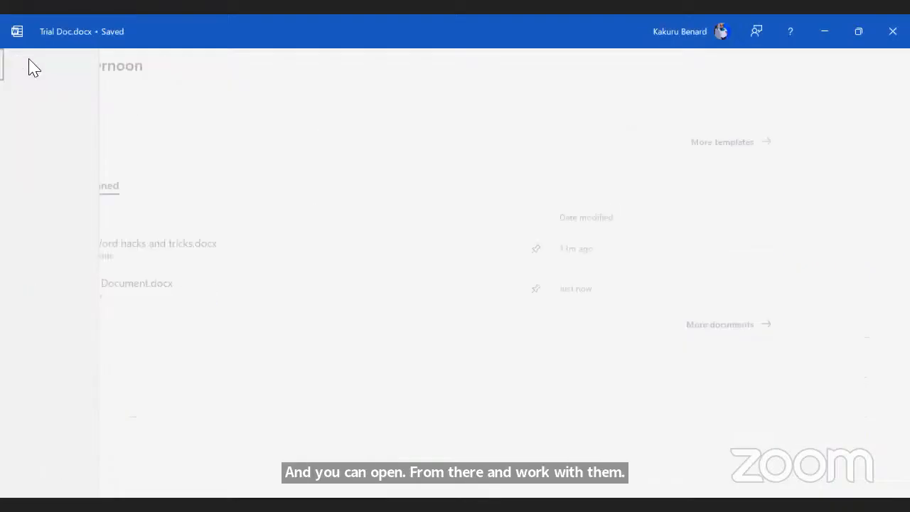
Step: Insert an empty line after the 'Click Insert' galleries paragraph, then select that paragraph
{"action": "scroll", "coordinate": [389, 225], "scroll_direction": "up", "scroll_amount": 10}
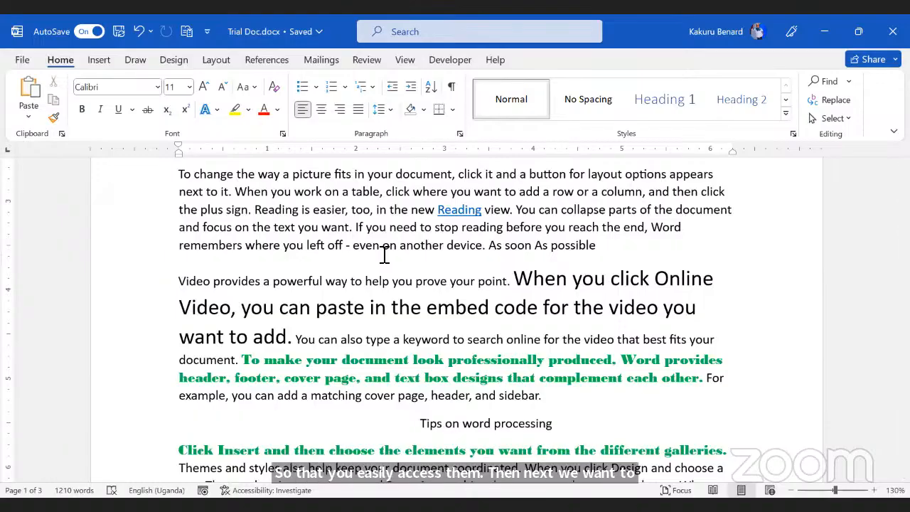
{"action": "scroll", "coordinate": [394, 274], "scroll_direction": "up", "scroll_amount": 5}
{"action": "scroll", "coordinate": [400, 282], "scroll_direction": "down", "scroll_amount": 2}
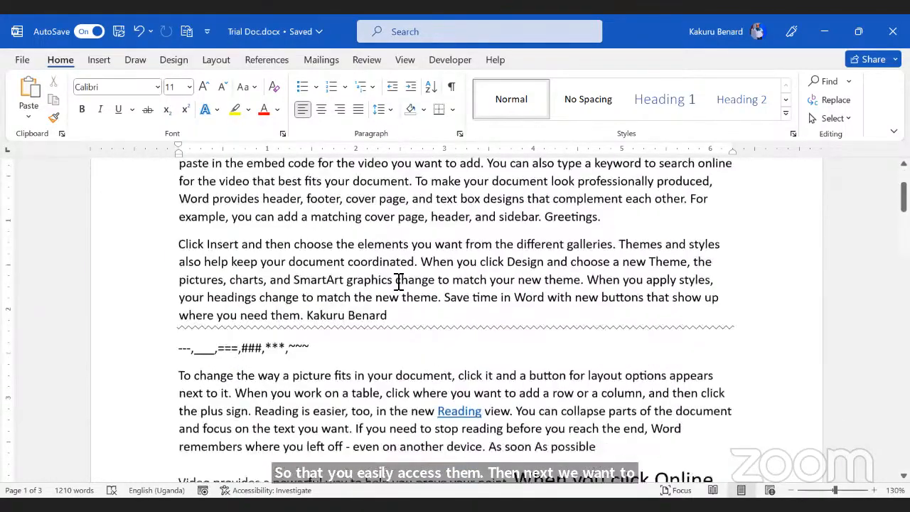
{"action": "scroll", "coordinate": [405, 279], "scroll_direction": "down", "scroll_amount": 1}
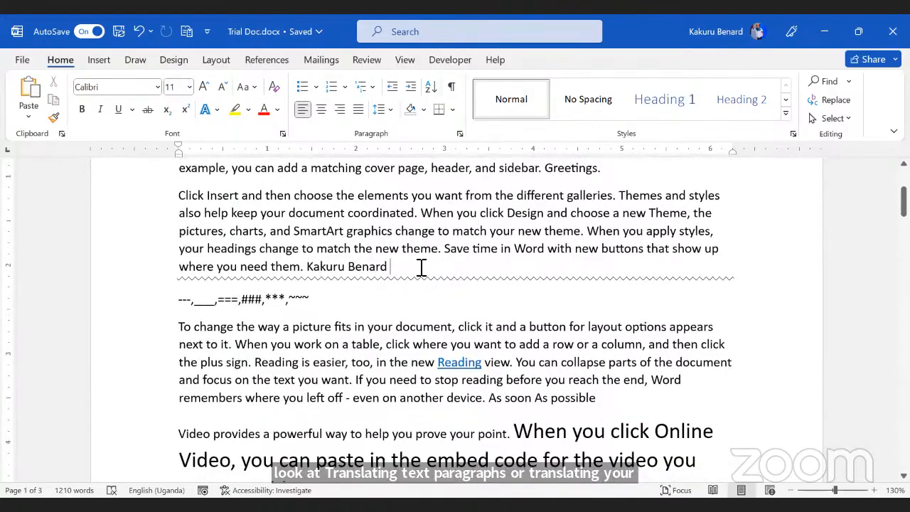
{"action": "key", "text": "Return"}
{"action": "scroll", "coordinate": [171, 246], "scroll_direction": "up", "scroll_amount": 1}
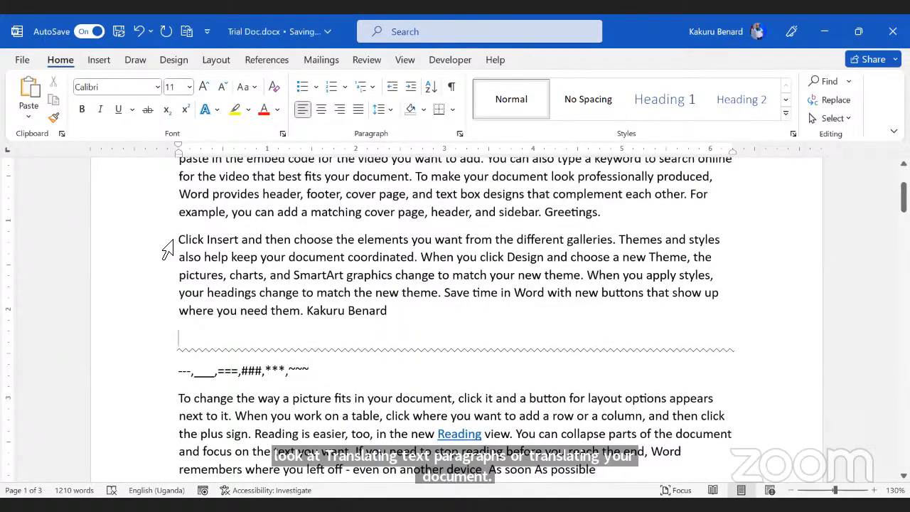
{"action": "left_click_drag", "start_coordinate": [167, 249], "coordinate": [203, 323]}
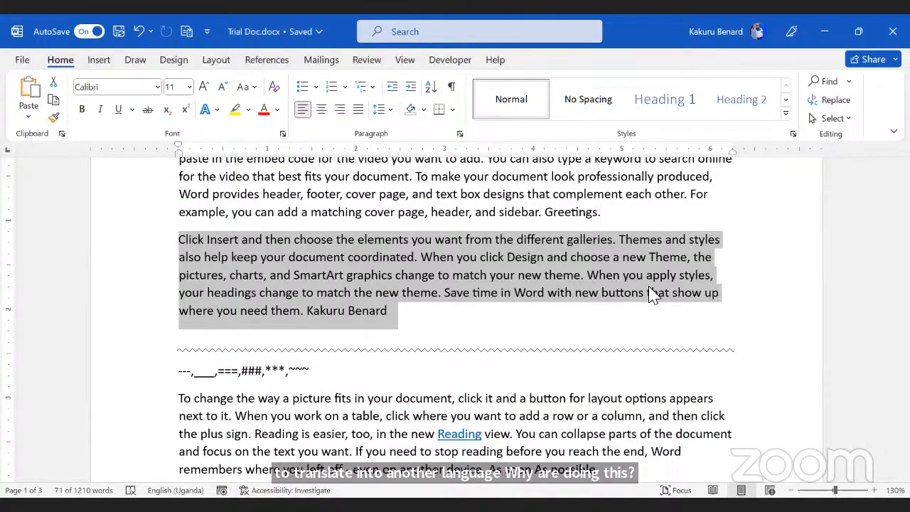
Step: Translate the selected galleries paragraph via Review > Translate Selection, with Yoruba as the target language
{"action": "left_click", "coordinate": [405, 63]}
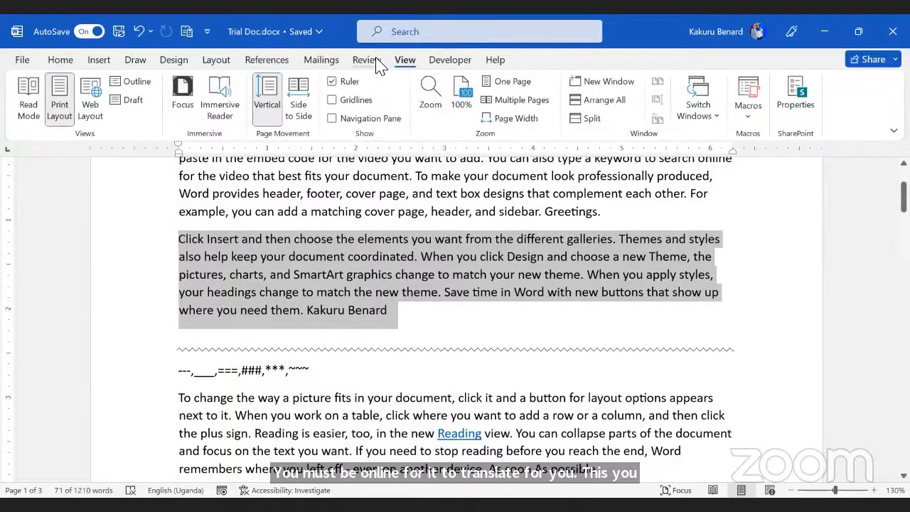
{"action": "left_click", "coordinate": [368, 63]}
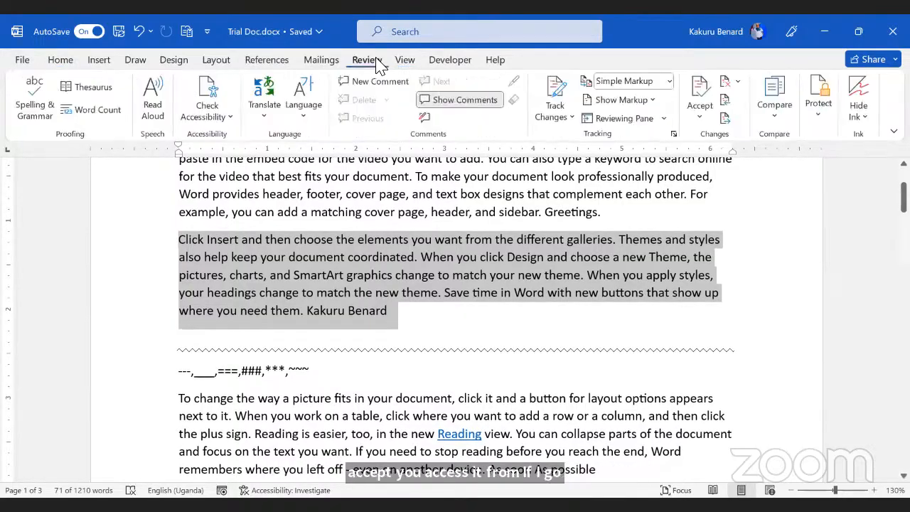
{"action": "left_click", "coordinate": [264, 113]}
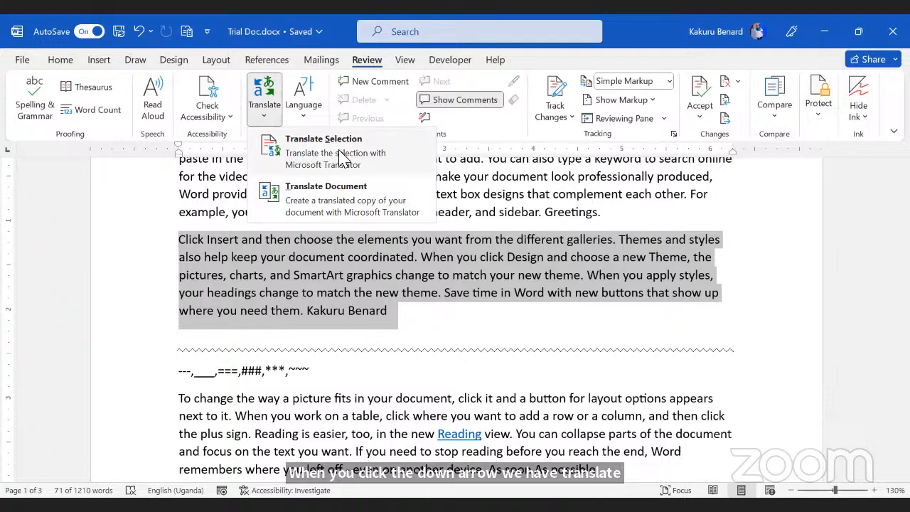
{"action": "left_click", "coordinate": [335, 154]}
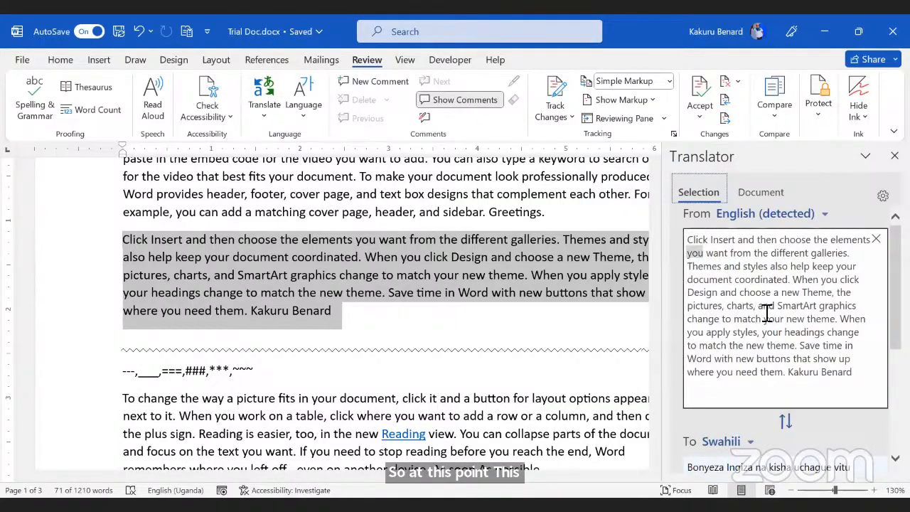
{"action": "scroll", "coordinate": [767, 312], "scroll_direction": "down", "scroll_amount": 3}
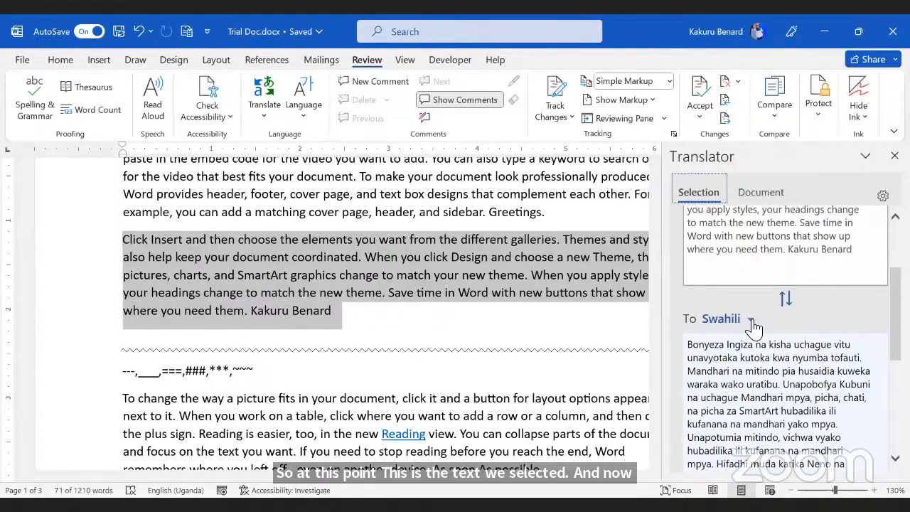
{"action": "left_click", "coordinate": [752, 325]}
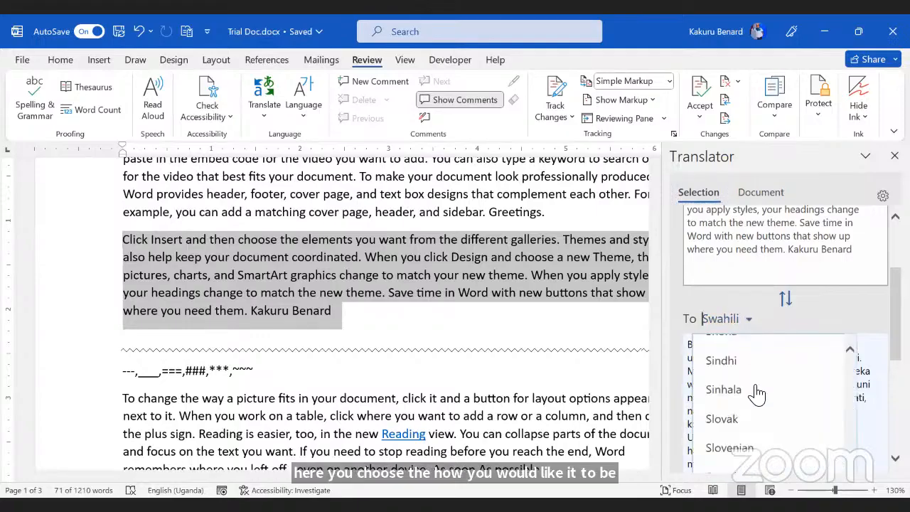
{"action": "scroll", "coordinate": [753, 392], "scroll_direction": "down", "scroll_amount": 3}
{"action": "scroll", "coordinate": [755, 383], "scroll_direction": "down", "scroll_amount": 5}
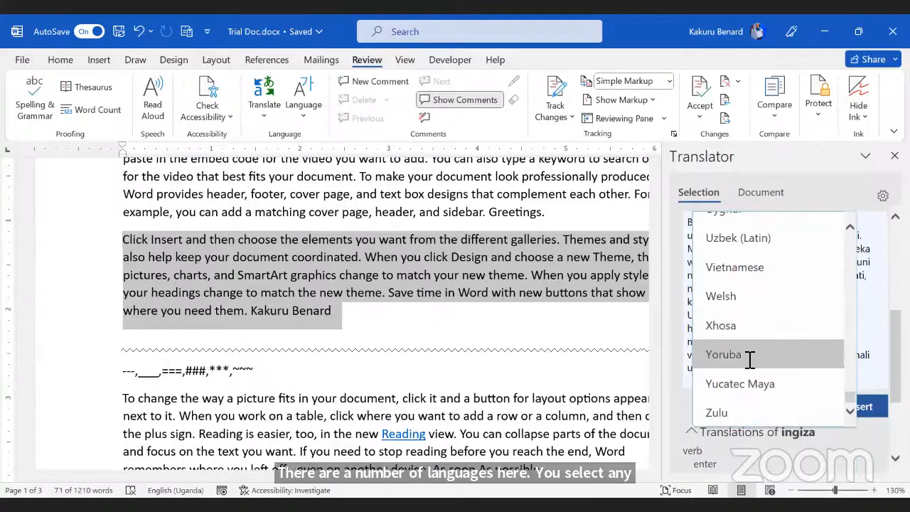
{"action": "left_click", "coordinate": [749, 360]}
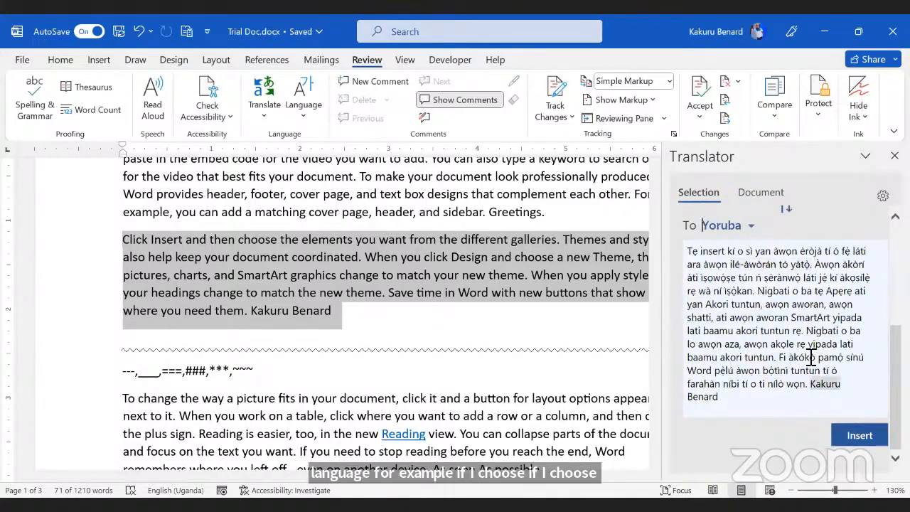
Step: Insert the Yoruba translation on a new line below the English galleries paragraph
{"action": "left_click", "coordinate": [859, 434]}
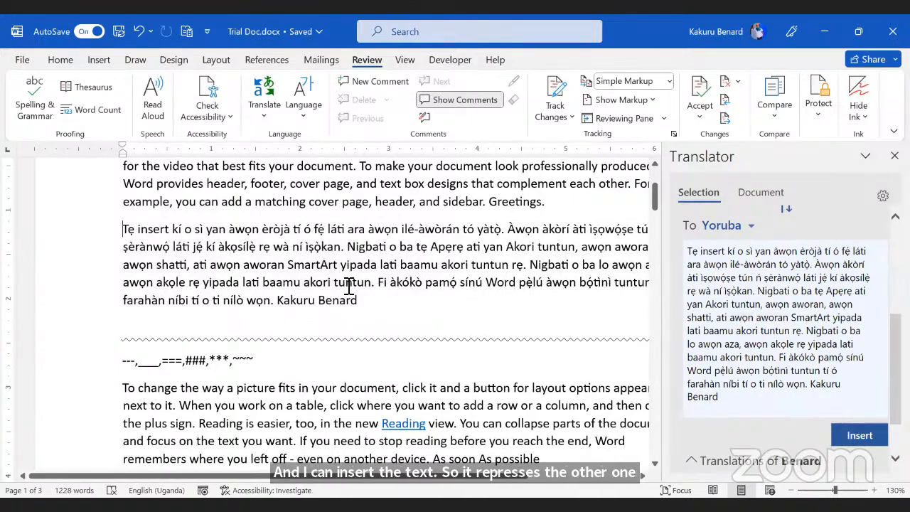
{"action": "key", "text": "ctrl+z"}
{"action": "left_click", "coordinate": [361, 307]}
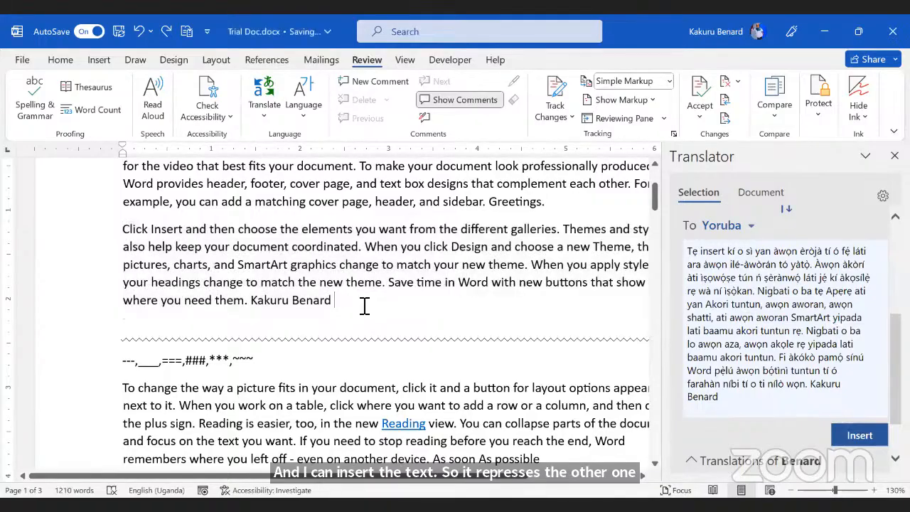
{"action": "key", "text": "Return"}
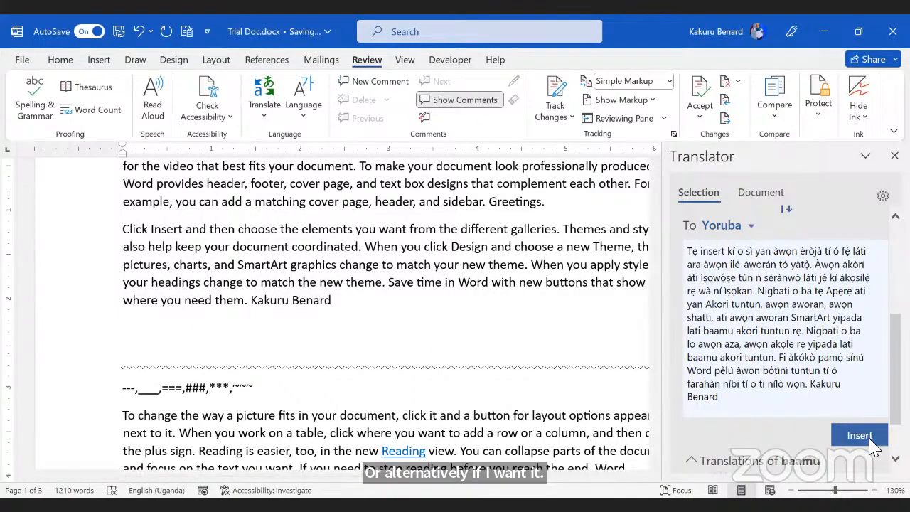
{"action": "left_click", "coordinate": [859, 435]}
Step: Switch the Translator to Zulu, insert that translation too, and close the translation pane
{"action": "scroll", "coordinate": [298, 263], "scroll_direction": "up", "scroll_amount": 2}
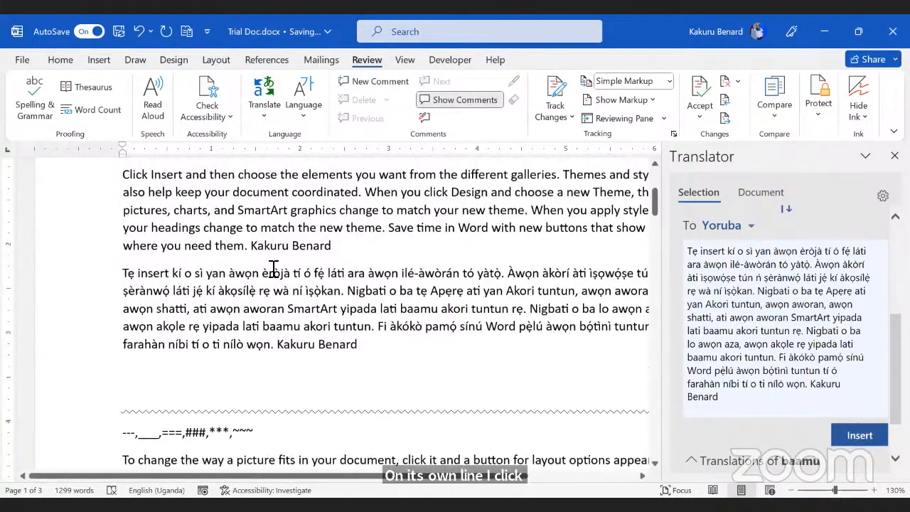
{"action": "scroll", "coordinate": [315, 372], "scroll_direction": "up", "scroll_amount": 1}
{"action": "scroll", "coordinate": [528, 315], "scroll_direction": "down", "scroll_amount": 2}
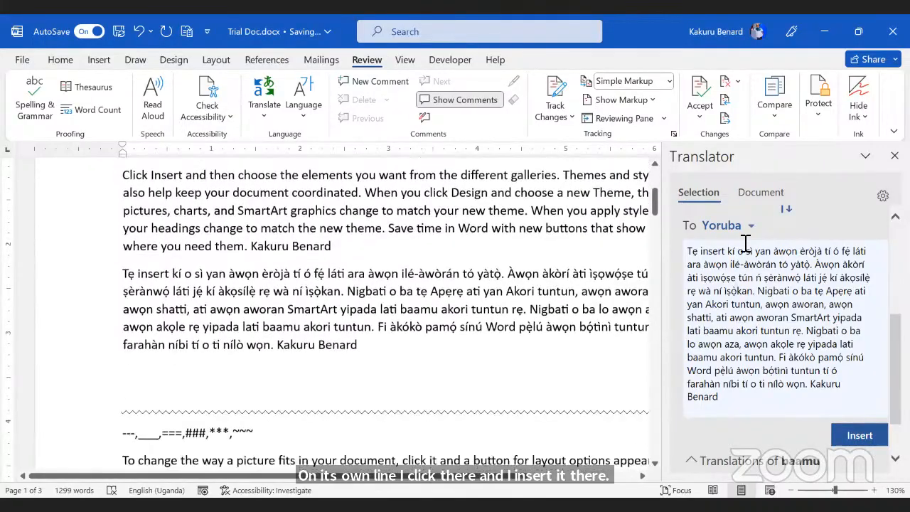
{"action": "left_click", "coordinate": [751, 227]}
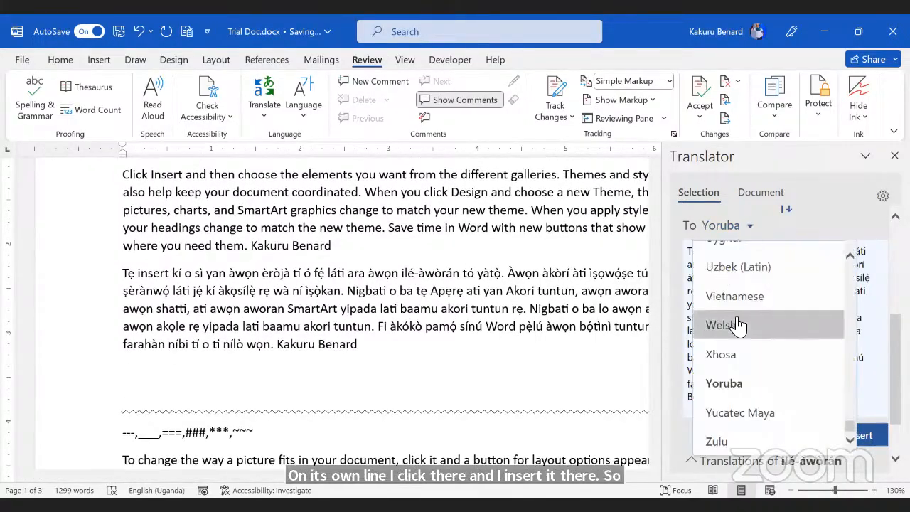
{"action": "left_click", "coordinate": [734, 382]}
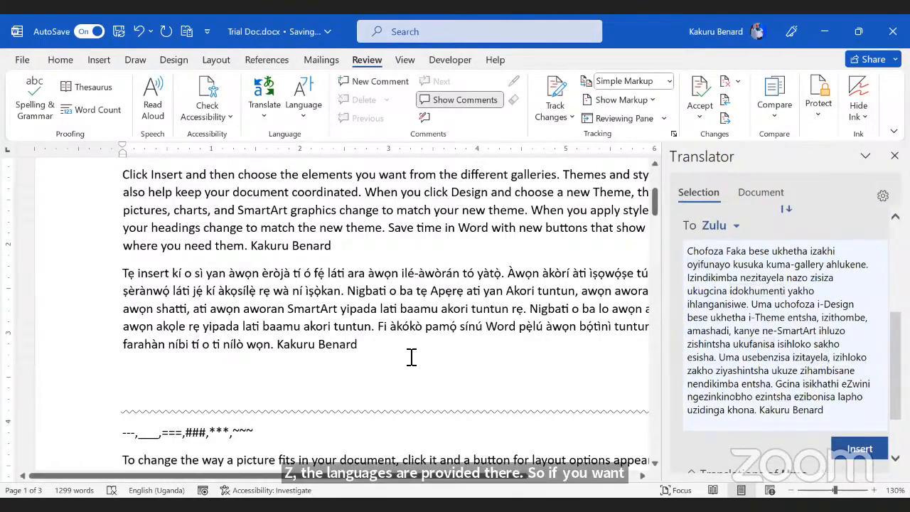
{"action": "left_click", "coordinate": [859, 448]}
{"action": "scroll", "coordinate": [387, 334], "scroll_direction": "down", "scroll_amount": 2}
{"action": "left_click", "coordinate": [538, 304]}
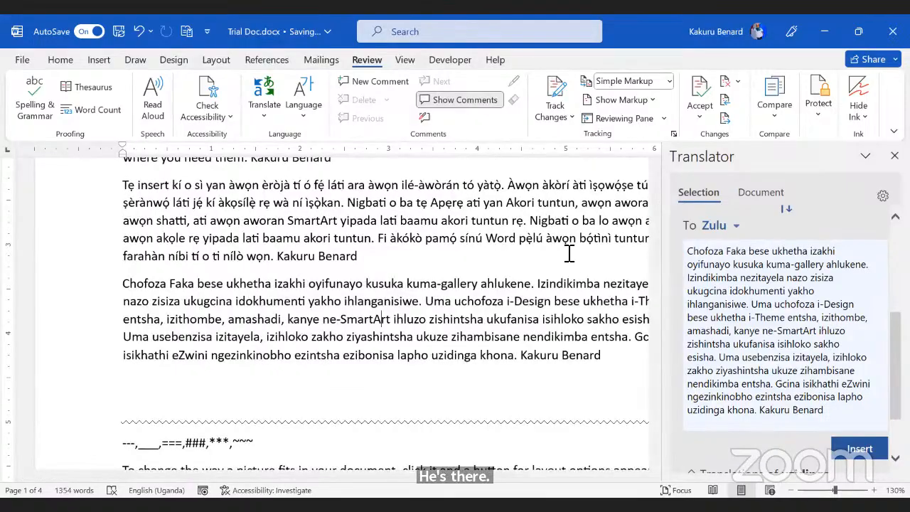
{"action": "left_click", "coordinate": [894, 156]}
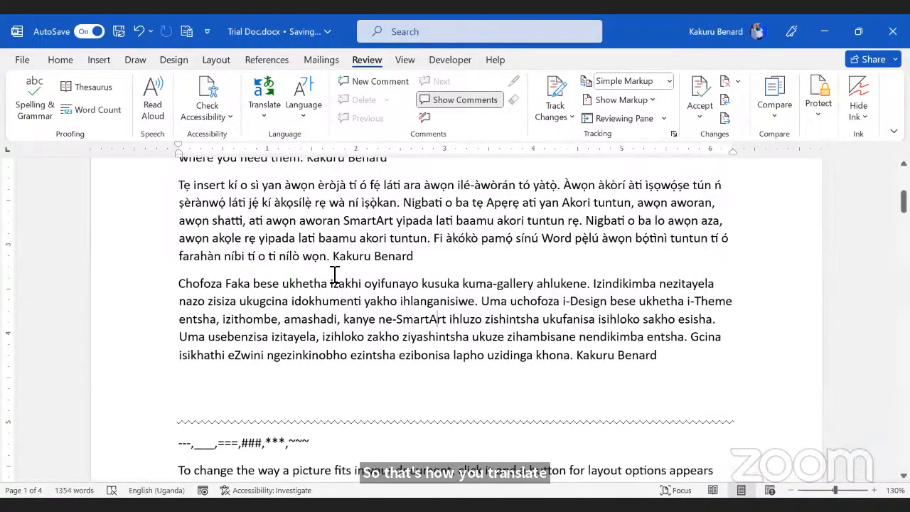
{"action": "left_click", "coordinate": [270, 120]}
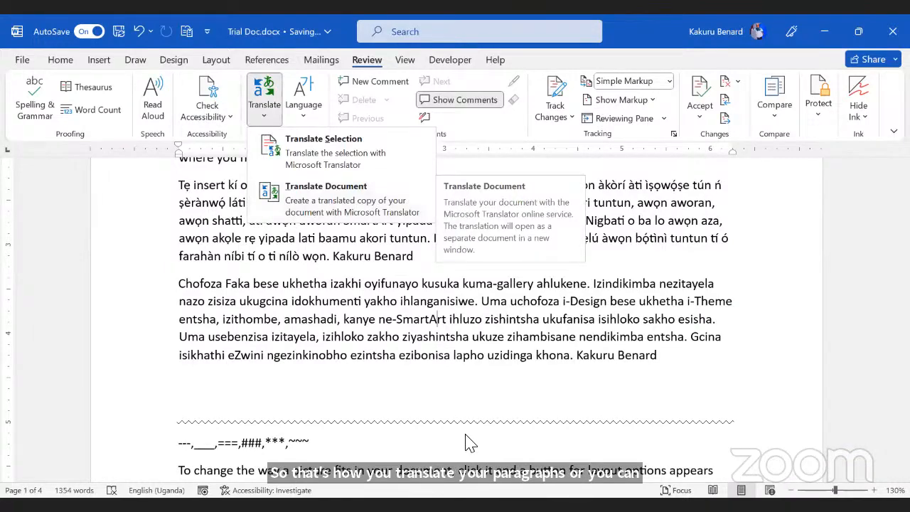
Step: Select the page 2 paragraph beginning 'Video provides a powerful way'
{"action": "key", "text": "alt+Tab"}
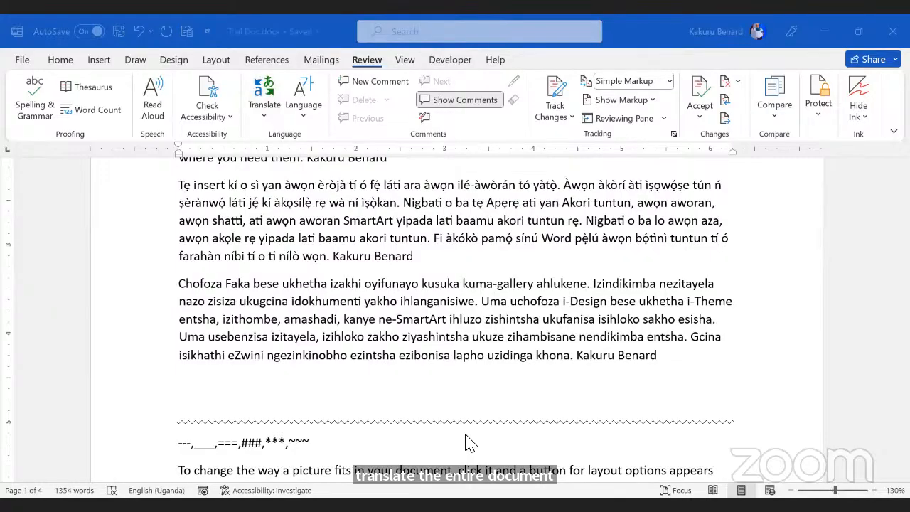
{"action": "left_click", "coordinate": [491, 331]}
{"action": "scroll", "coordinate": [491, 331], "scroll_direction": "up", "scroll_amount": 3}
{"action": "scroll", "coordinate": [491, 331], "scroll_direction": "down", "scroll_amount": 6}
{"action": "scroll", "coordinate": [491, 331], "scroll_direction": "down", "scroll_amount": 10}
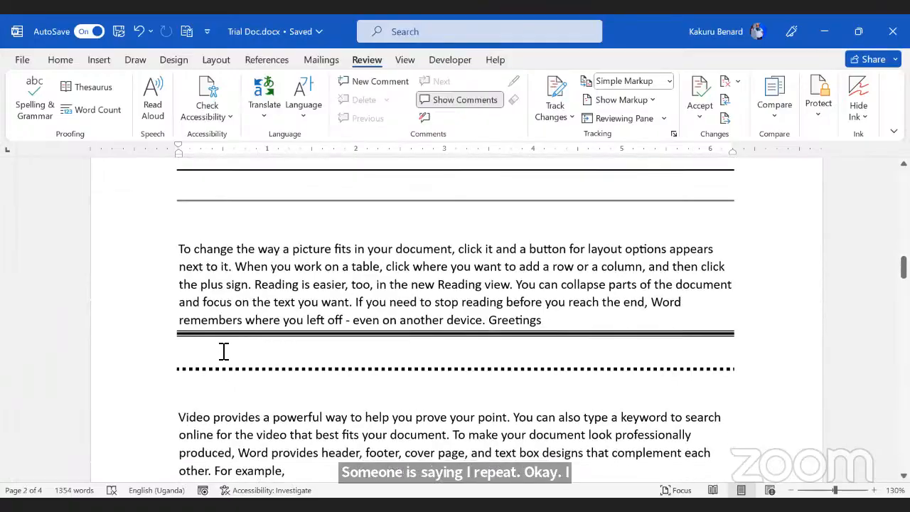
{"action": "scroll", "coordinate": [223, 349], "scroll_direction": "down", "scroll_amount": 3}
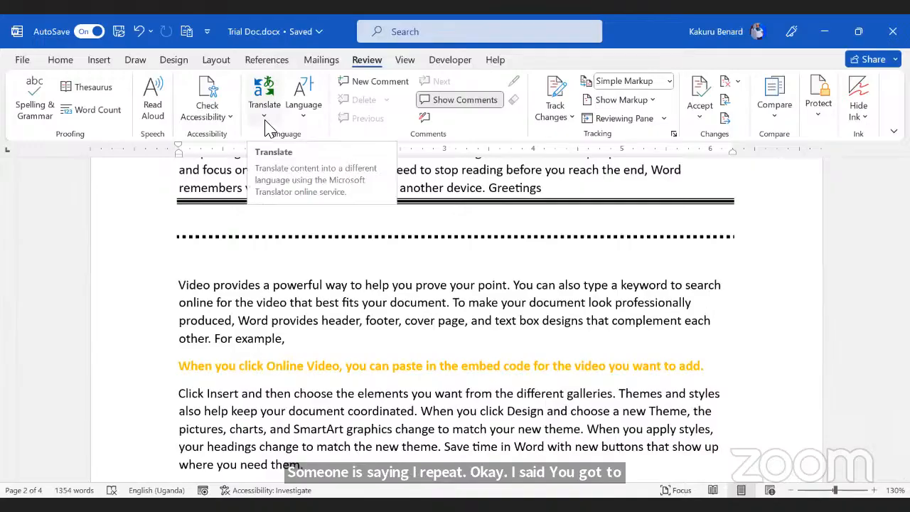
{"action": "left_click_drag", "start_coordinate": [179, 285], "coordinate": [319, 365]}
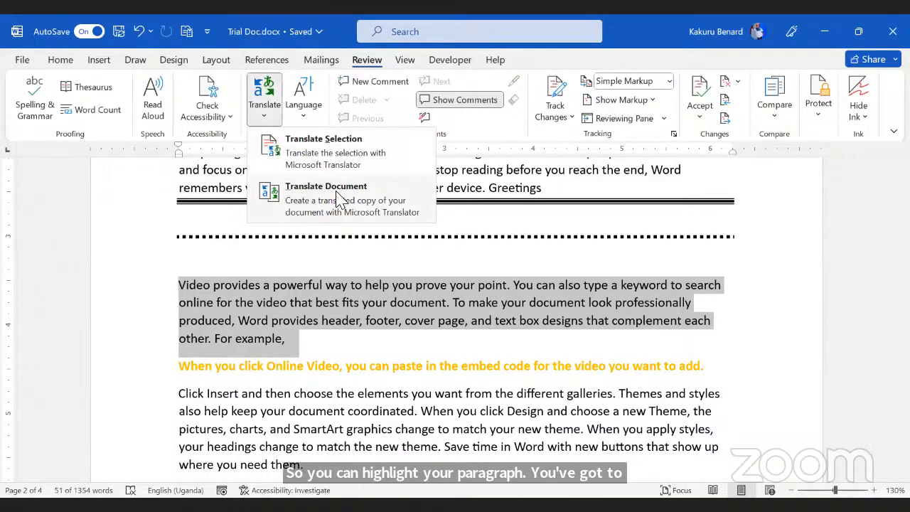
Step: Translate the selected Video paragraph, setting the target language to Swahili
{"action": "left_click", "coordinate": [311, 155]}
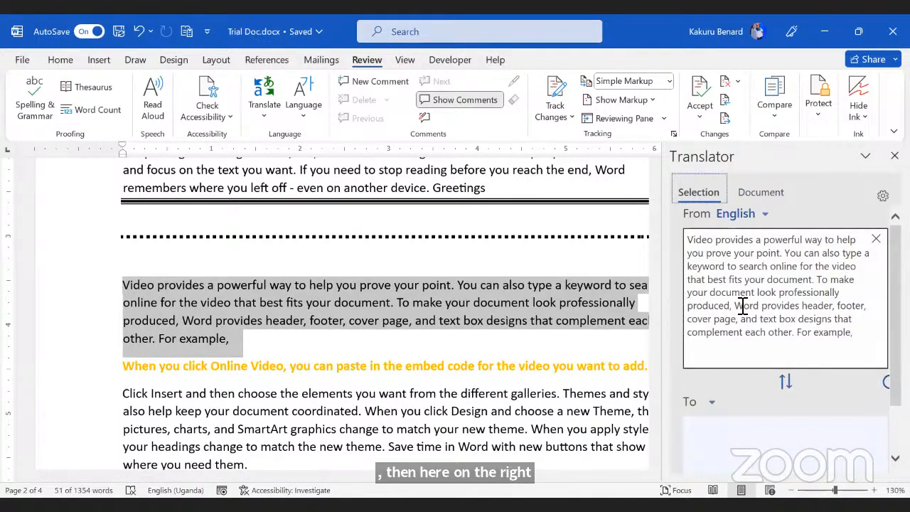
{"action": "scroll", "coordinate": [750, 298], "scroll_direction": "down", "scroll_amount": 2}
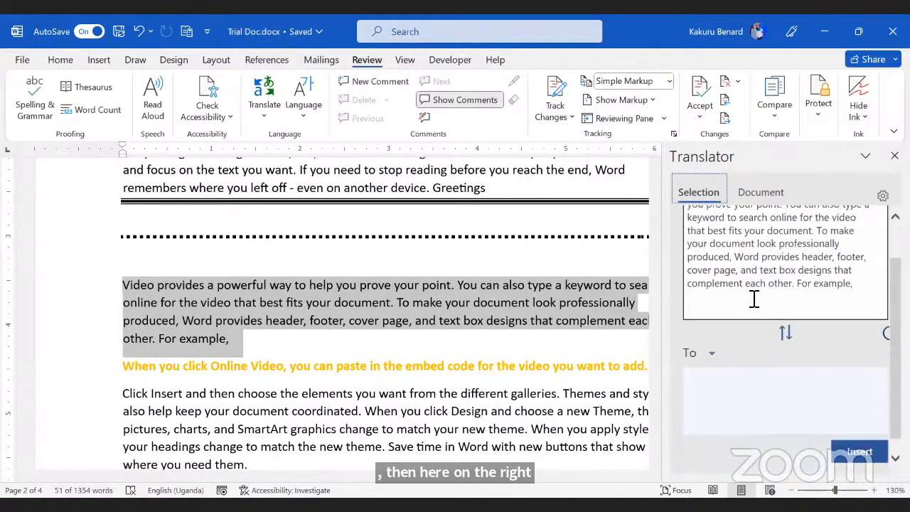
{"action": "left_click", "coordinate": [739, 346]}
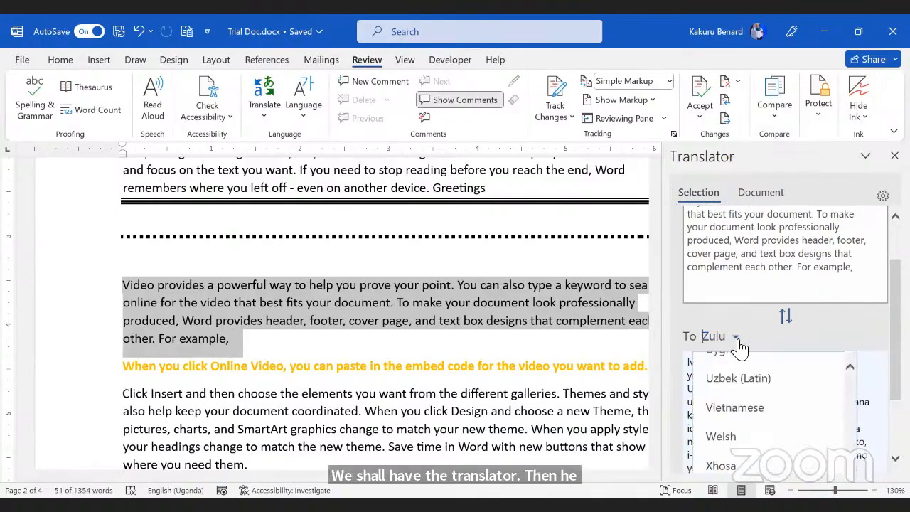
{"action": "left_click", "coordinate": [755, 417]}
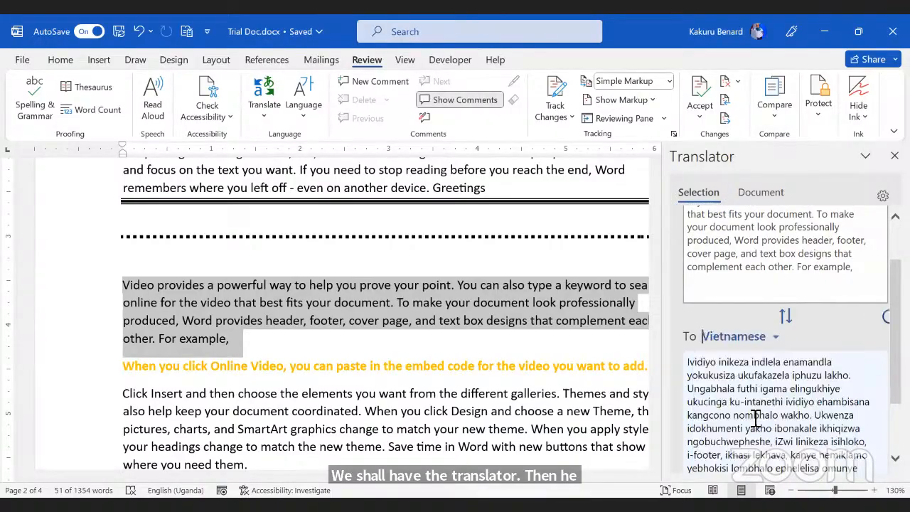
{"action": "left_click", "coordinate": [774, 344]}
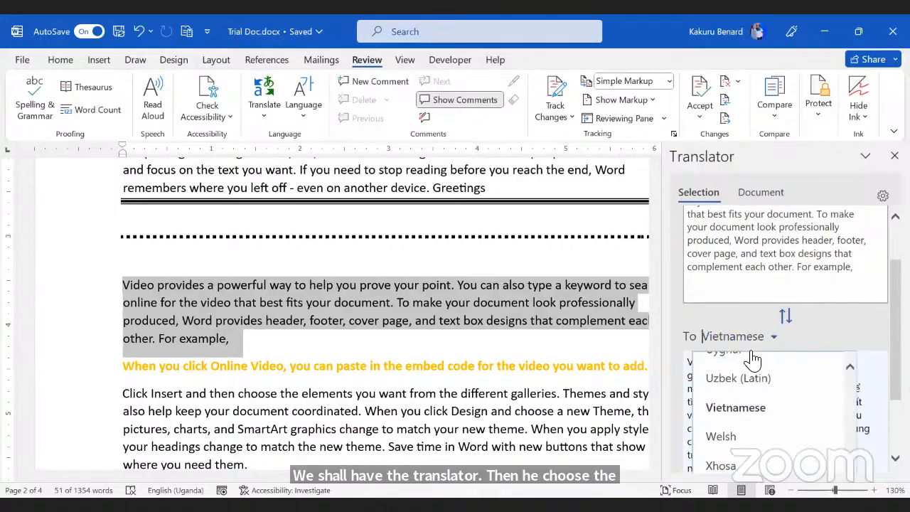
{"action": "type", "text": "s"}
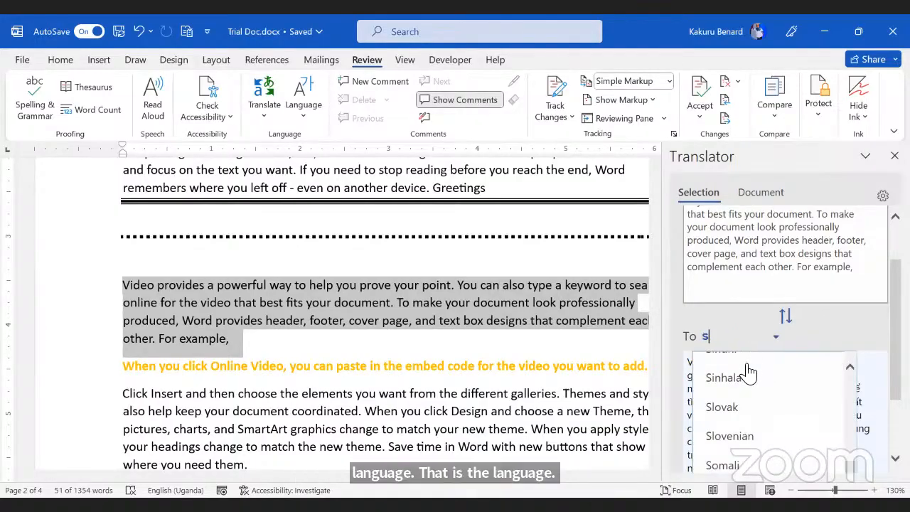
{"action": "type", "text": "w"}
{"action": "left_click", "coordinate": [747, 367]}
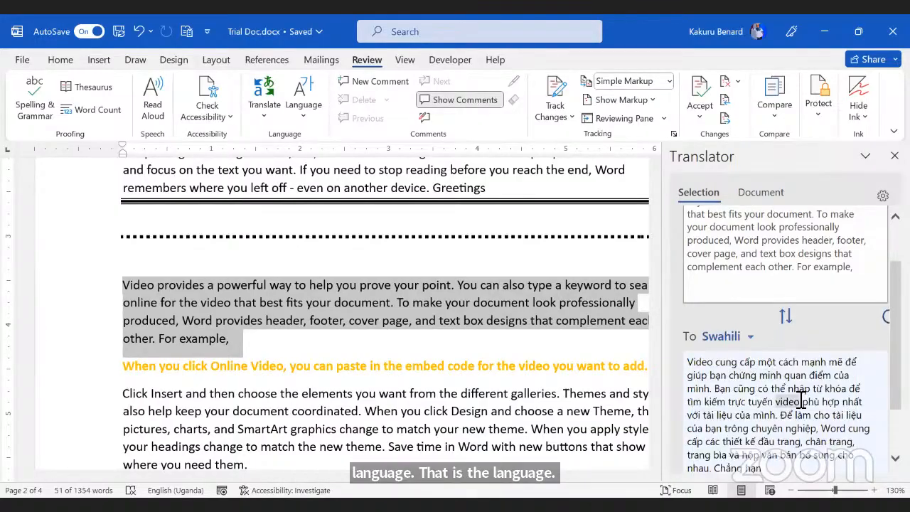
Step: Insert the Swahili translation on a new line beneath the paragraph and close the pane
{"action": "left_click", "coordinate": [279, 348]}
{"action": "key", "text": "Return"}
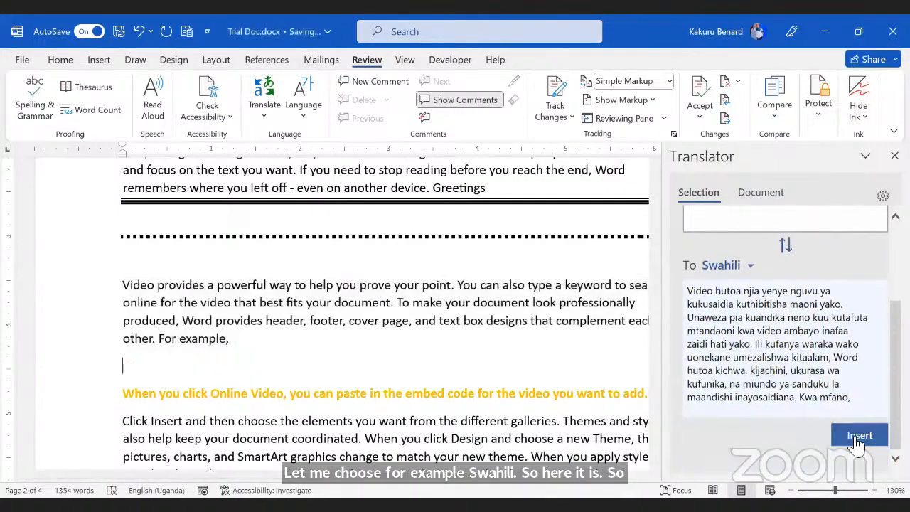
{"action": "left_click", "coordinate": [859, 435]}
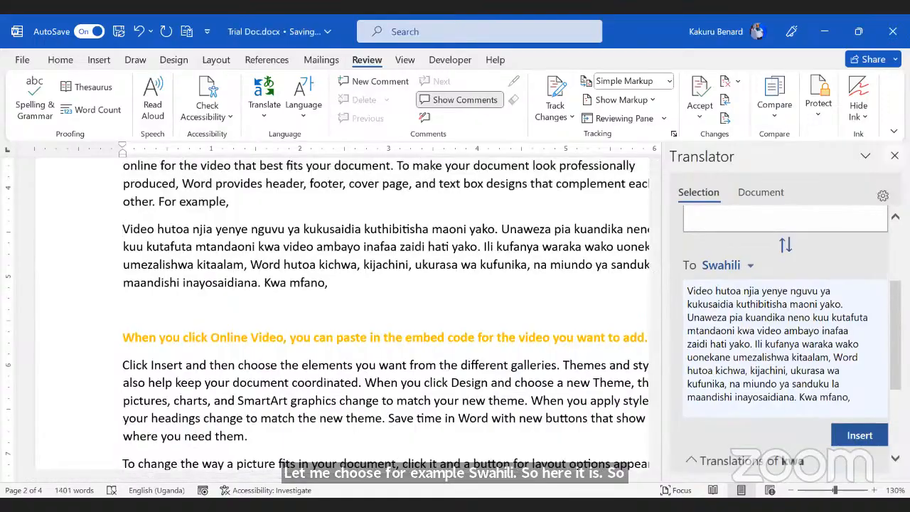
{"action": "left_click", "coordinate": [893, 155]}
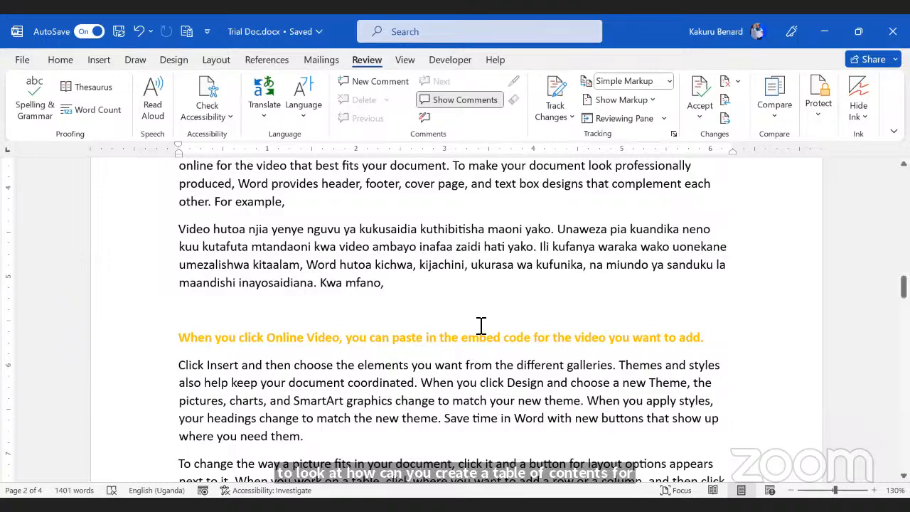
Step: Scroll back to the top of page 1 and click into the opening Video paragraph
{"action": "scroll", "coordinate": [481, 324], "scroll_direction": "down", "scroll_amount": 10}
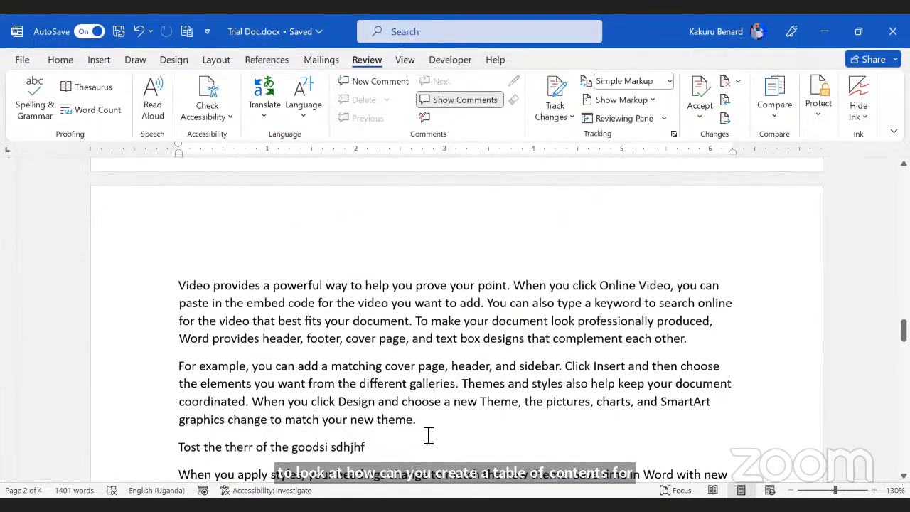
{"action": "scroll", "coordinate": [522, 304], "scroll_direction": "up", "scroll_amount": 20}
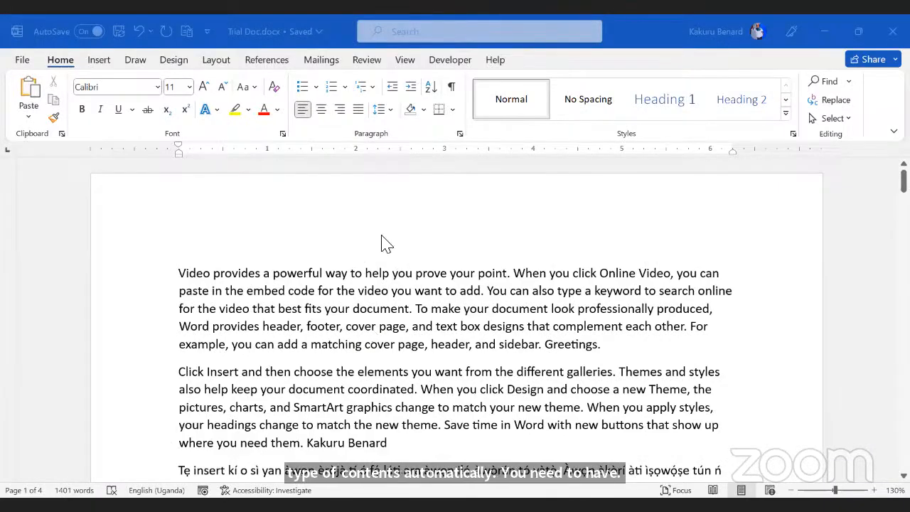
{"action": "left_click", "coordinate": [485, 280]}
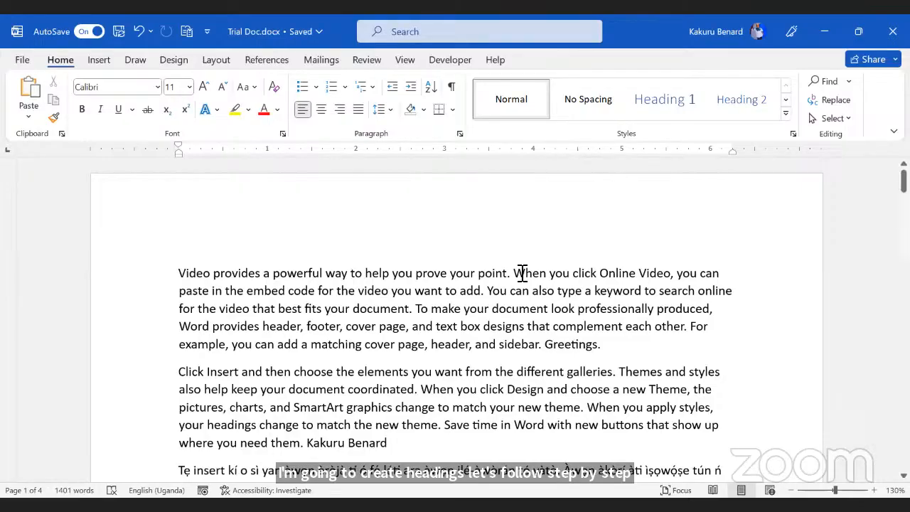
Step: Split off the first sentence on page 1 and style it Heading 1
{"action": "left_click", "coordinate": [514, 273]}
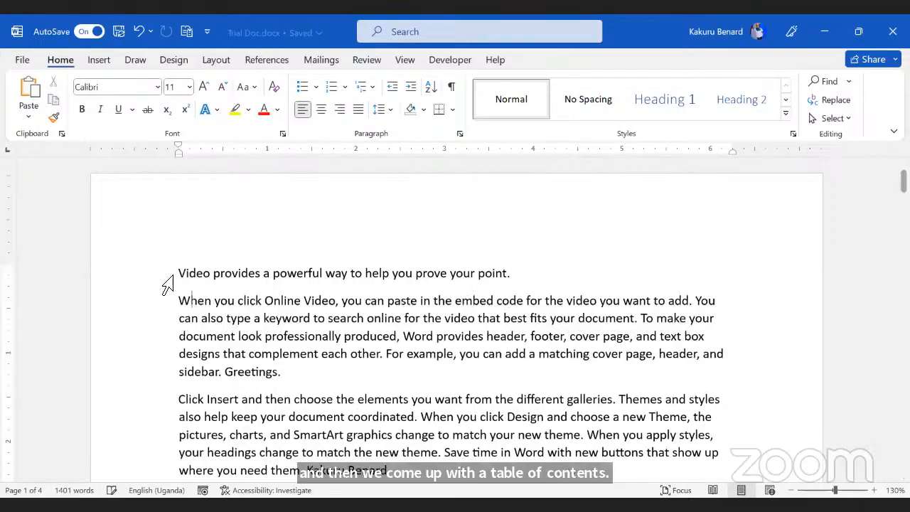
{"action": "key", "text": "Return"}
{"action": "left_click", "coordinate": [165, 279]}
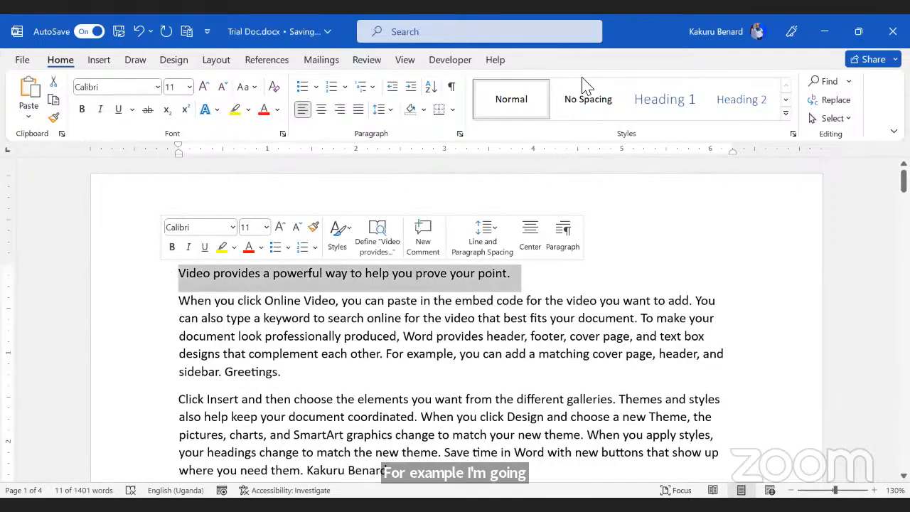
{"action": "left_click", "coordinate": [668, 109]}
{"action": "key", "text": "ctrl+z"}
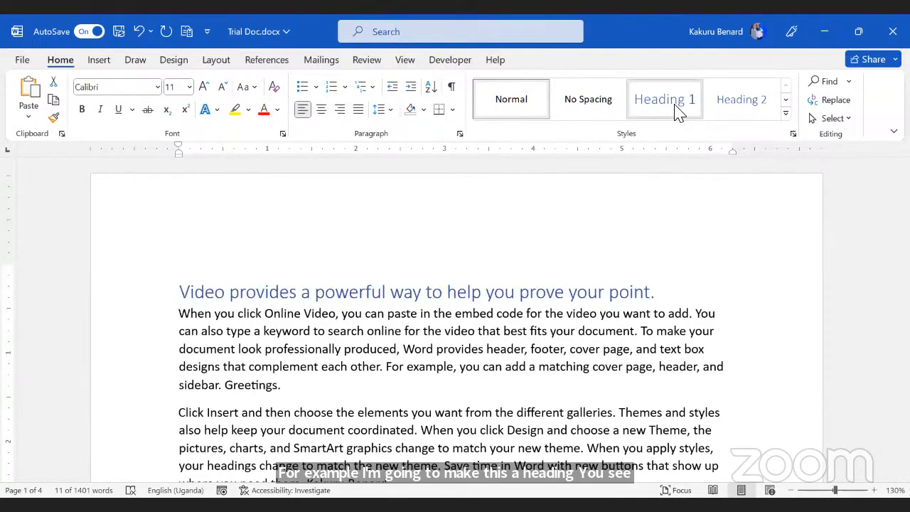
{"action": "left_click", "coordinate": [675, 108]}
Step: Break the paragraph after 'document,' and make the line ending 'your document,' a Heading 1
{"action": "scroll", "coordinate": [390, 305], "scroll_direction": "down", "scroll_amount": 3}
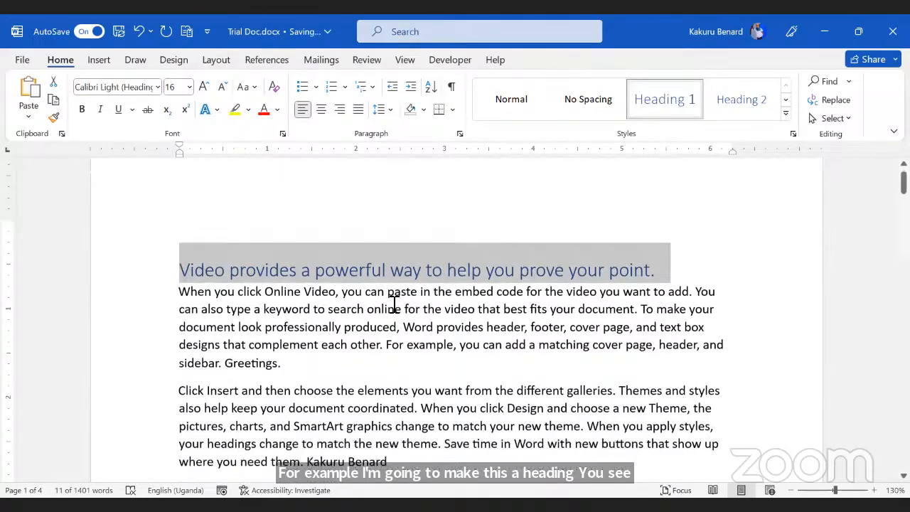
{"action": "scroll", "coordinate": [418, 325], "scroll_direction": "down", "scroll_amount": 3}
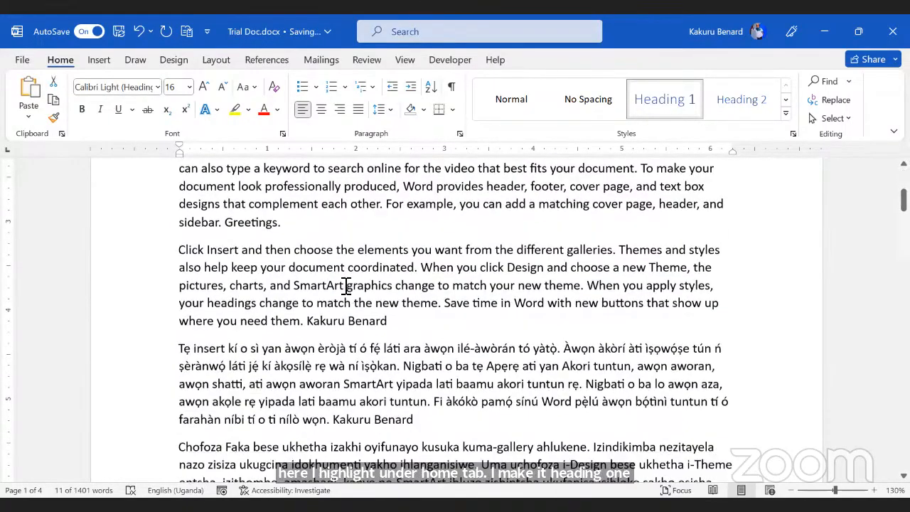
{"action": "scroll", "coordinate": [398, 277], "scroll_direction": "down", "scroll_amount": 8}
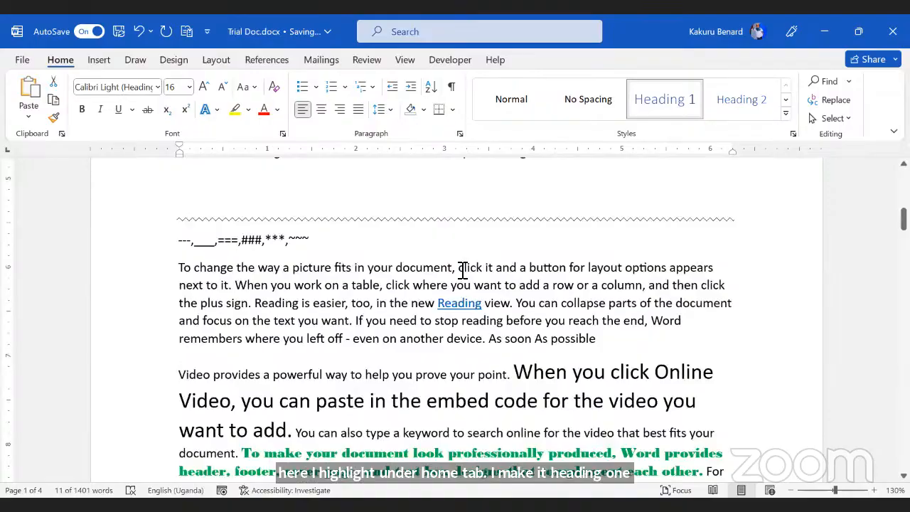
{"action": "scroll", "coordinate": [462, 270], "scroll_direction": "down", "scroll_amount": 10}
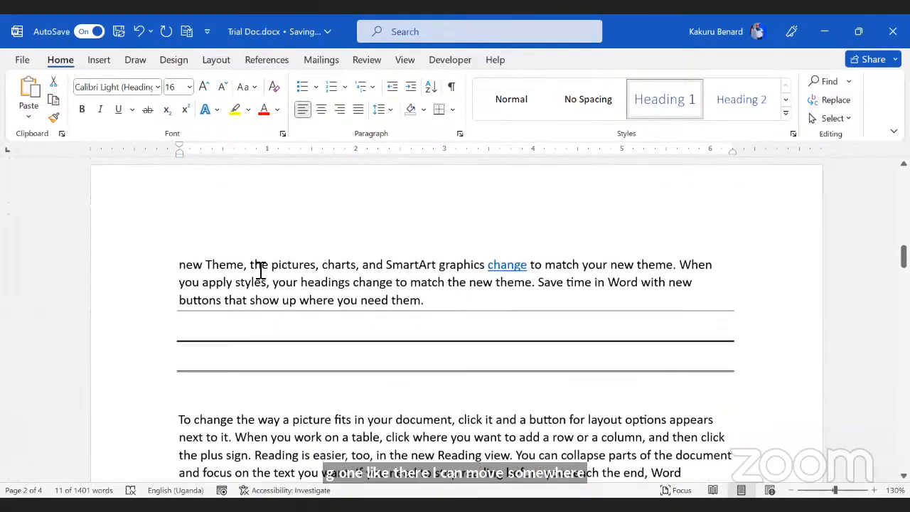
{"action": "scroll", "coordinate": [498, 272], "scroll_direction": "down", "scroll_amount": 5}
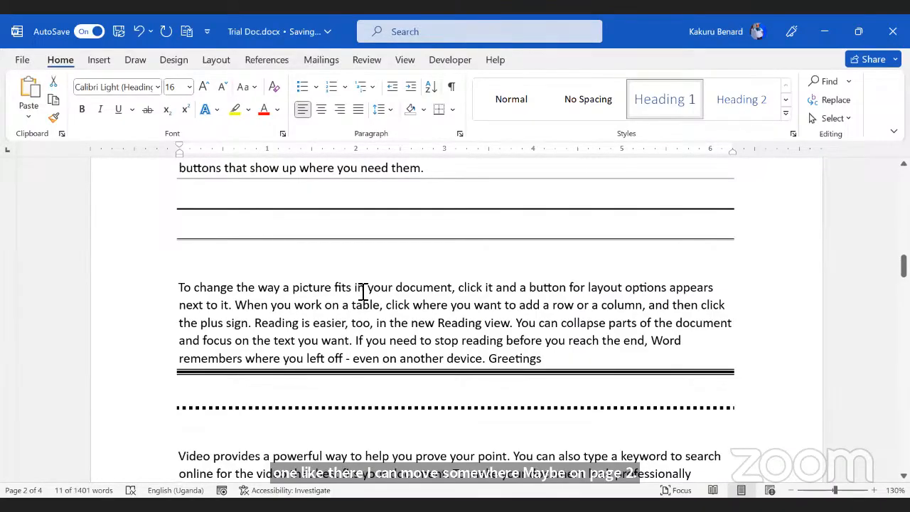
{"action": "left_click", "coordinate": [458, 288]}
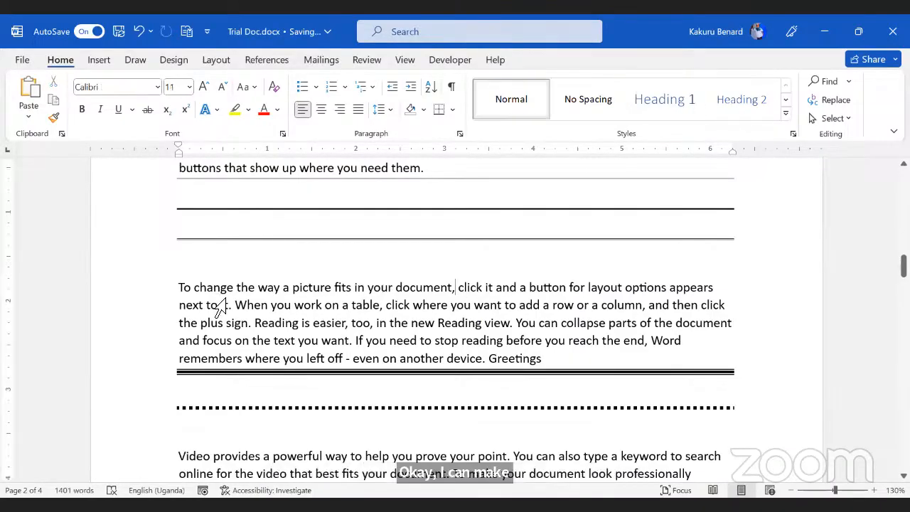
{"action": "key", "text": "Return"}
{"action": "left_click", "coordinate": [149, 298]}
{"action": "left_click", "coordinate": [657, 103]}
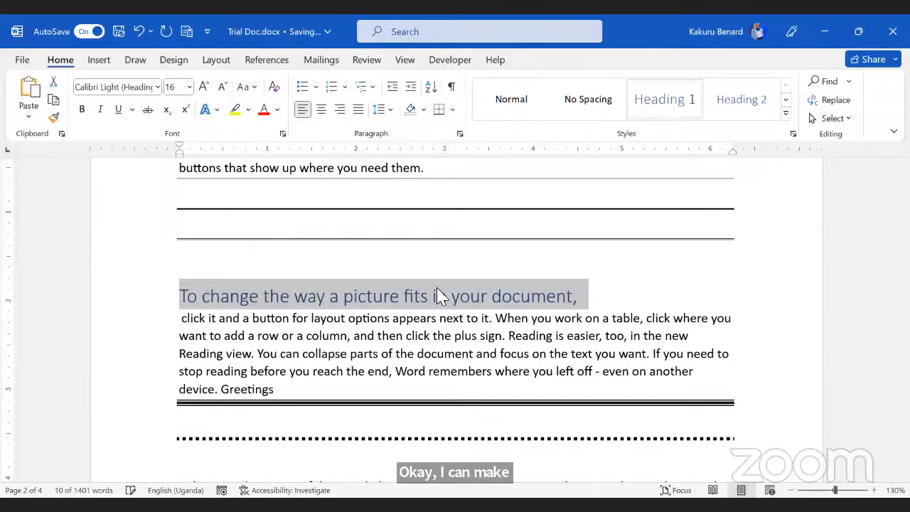
{"action": "left_click", "coordinate": [437, 297]}
Step: Separate the video-point sentence into its own paragraph and style it Heading 1
{"action": "scroll", "coordinate": [436, 297], "scroll_direction": "down", "scroll_amount": 10}
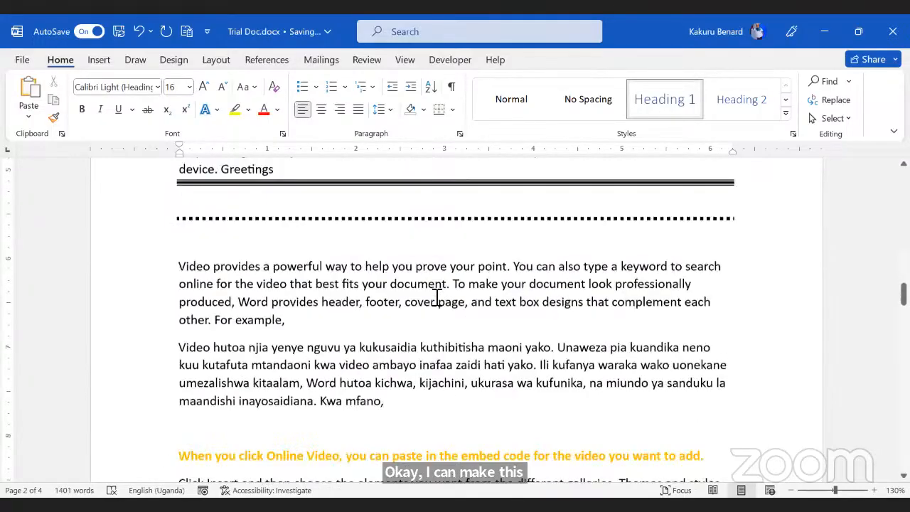
{"action": "scroll", "coordinate": [468, 319], "scroll_direction": "up", "scroll_amount": 1}
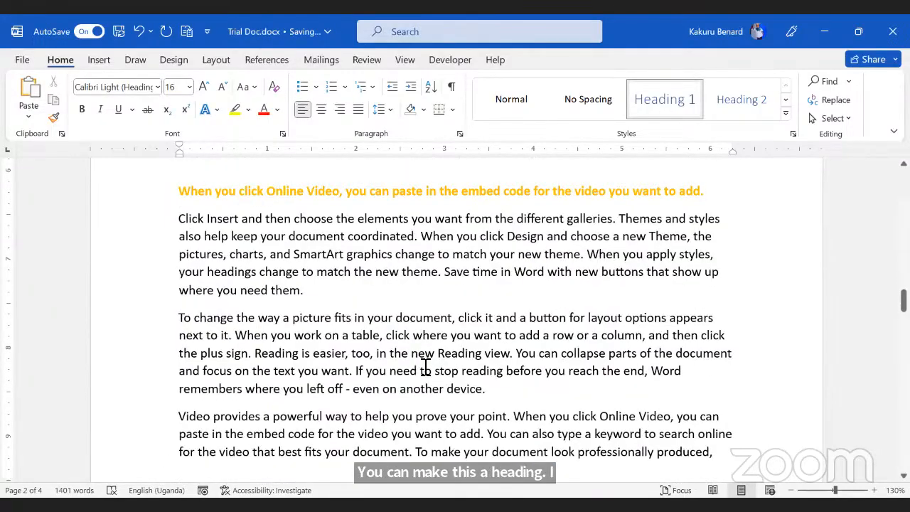
{"action": "scroll", "coordinate": [419, 366], "scroll_direction": "down", "scroll_amount": 1}
{"action": "left_click", "coordinate": [515, 374]}
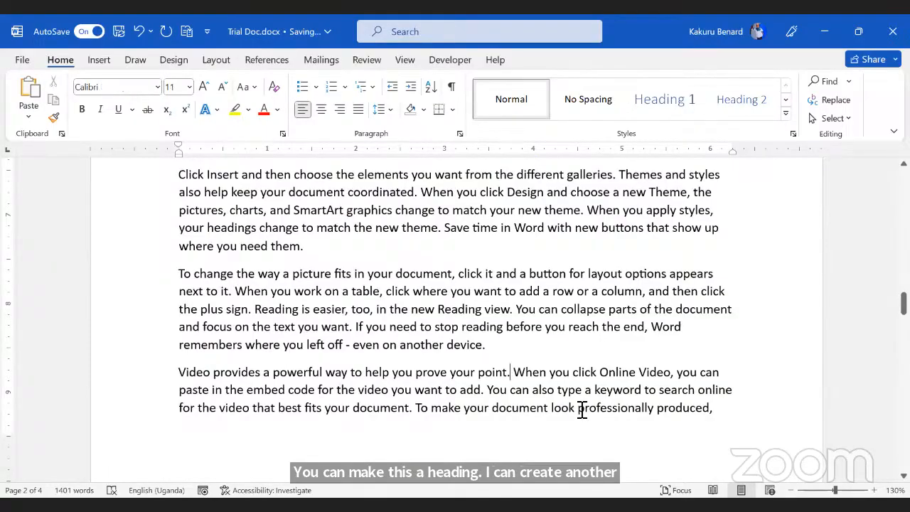
{"action": "key", "text": "Return"}
{"action": "left_click", "coordinate": [168, 376]}
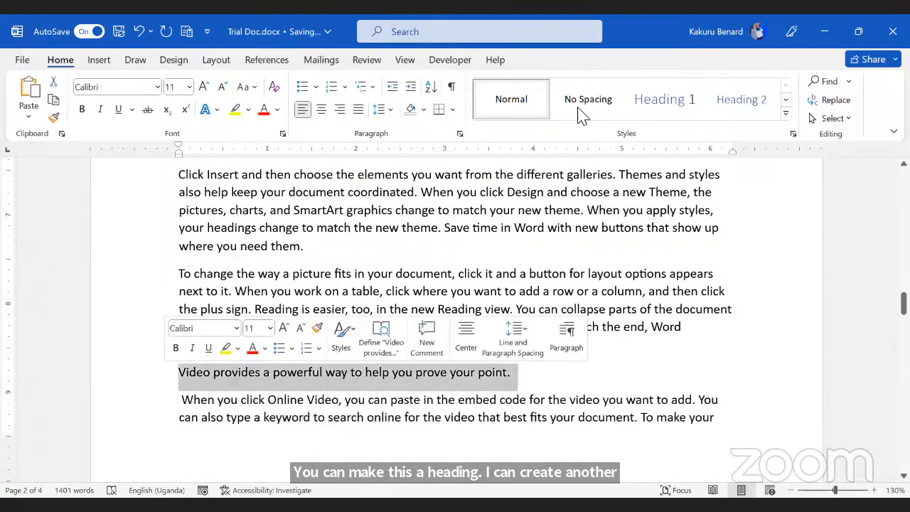
{"action": "left_click", "coordinate": [662, 107]}
Step: Apply Heading 1 to the 'Tost the therr of the goodsi sdhjhf' line
{"action": "scroll", "coordinate": [432, 325], "scroll_direction": "down", "scroll_amount": 3}
{"action": "scroll", "coordinate": [432, 327], "scroll_direction": "down", "scroll_amount": 4}
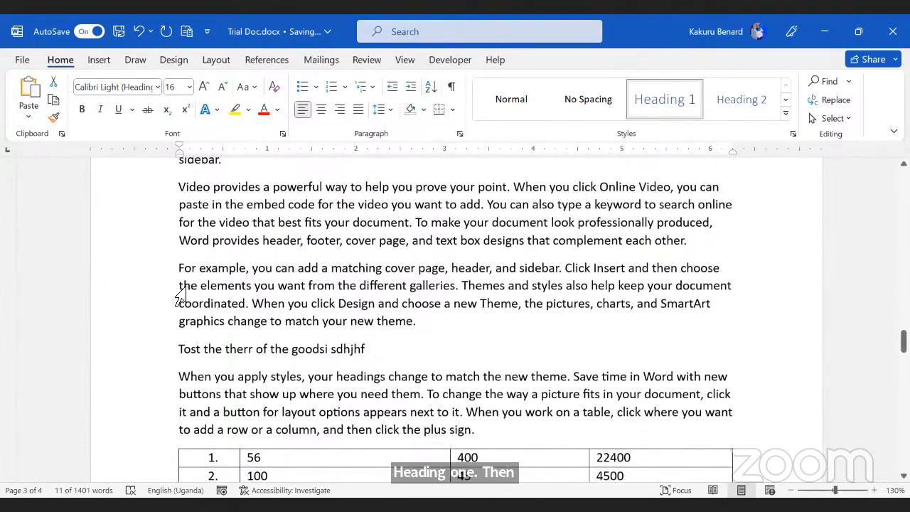
{"action": "left_click", "coordinate": [152, 353]}
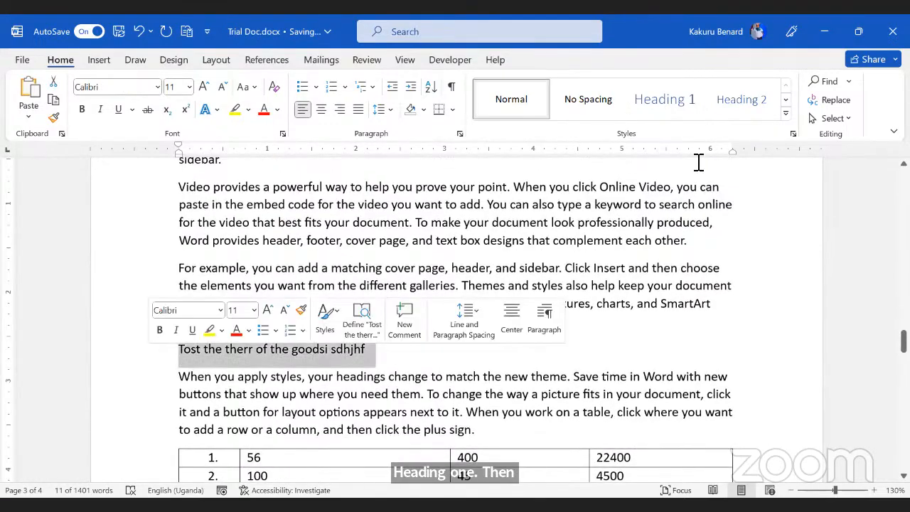
{"action": "left_click", "coordinate": [664, 106]}
Step: Insert a page break after 'header' and remove the blank line above the galleries paragraph
{"action": "scroll", "coordinate": [513, 291], "scroll_direction": "down", "scroll_amount": 1}
{"action": "scroll", "coordinate": [513, 291], "scroll_direction": "down", "scroll_amount": 10}
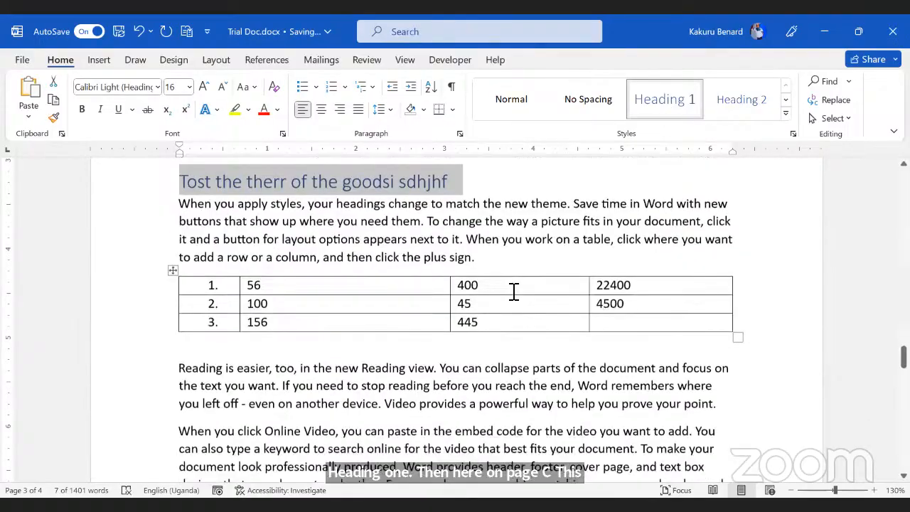
{"action": "scroll", "coordinate": [513, 292], "scroll_direction": "up", "scroll_amount": 8}
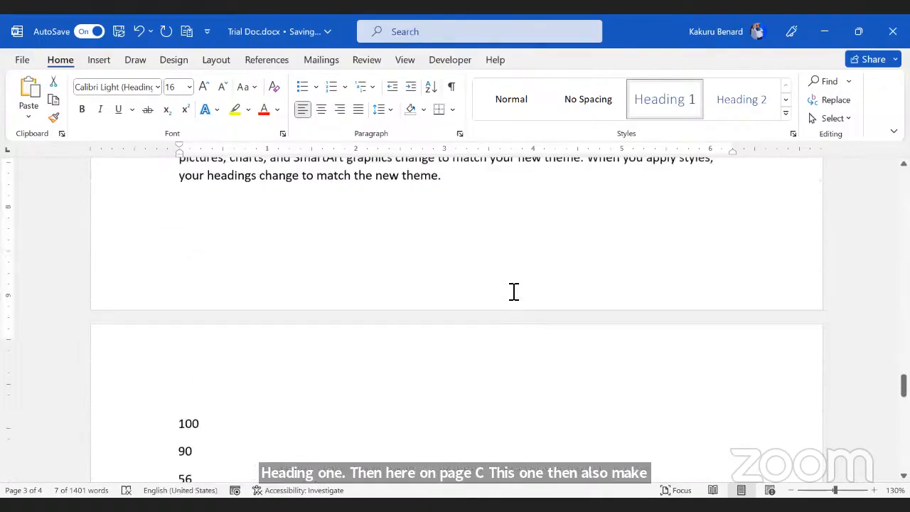
{"action": "left_click", "coordinate": [257, 412]}
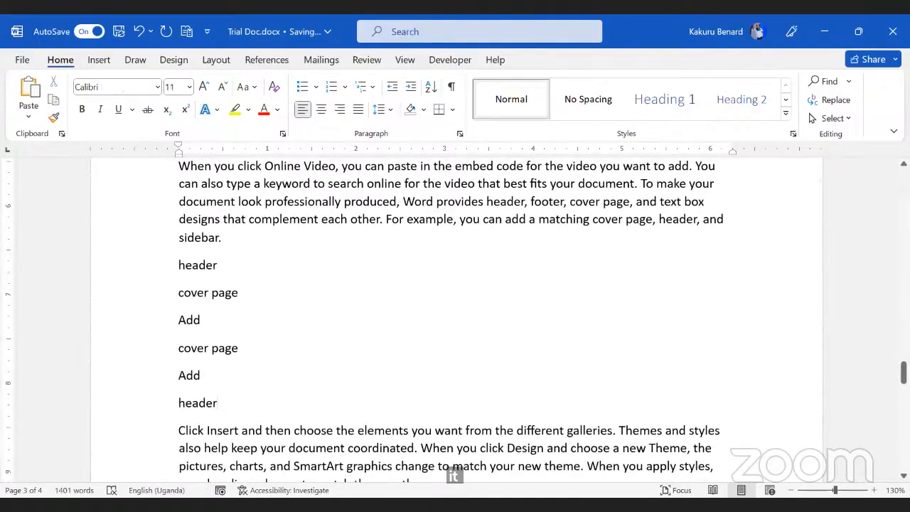
{"action": "key", "text": "ctrl+Return"}
{"action": "key", "text": "Delete"}
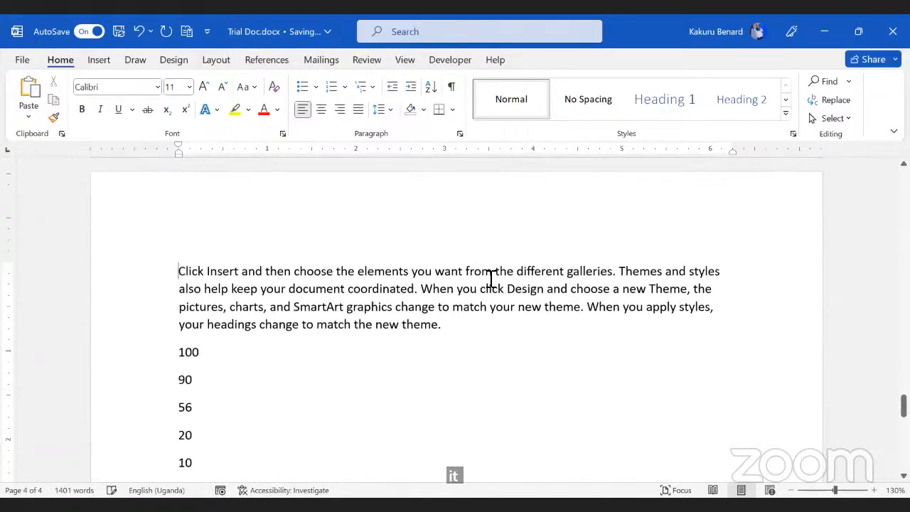
Step: Split off the Click Insert galleries sentence before 'Themes' and make it Heading 1
{"action": "left_click", "coordinate": [621, 275]}
{"action": "key", "text": "Return"}
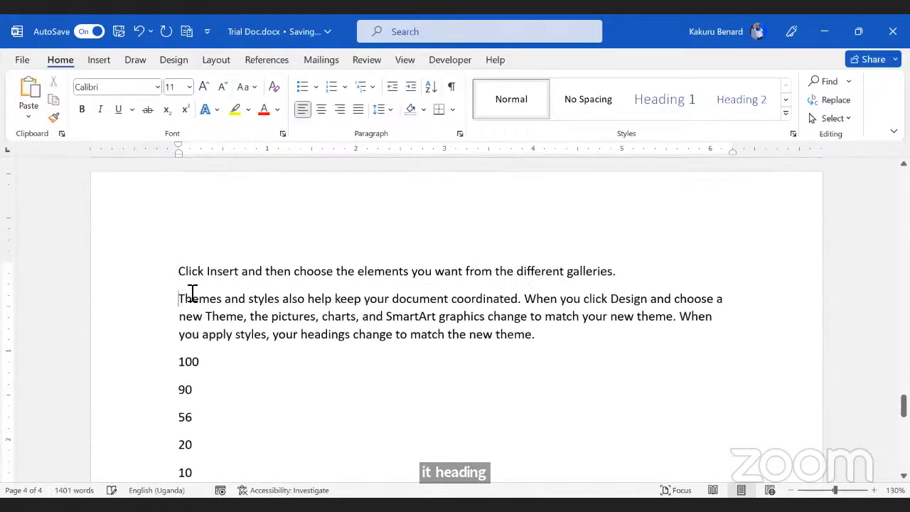
{"action": "left_click", "coordinate": [158, 274]}
{"action": "left_click", "coordinate": [676, 108]}
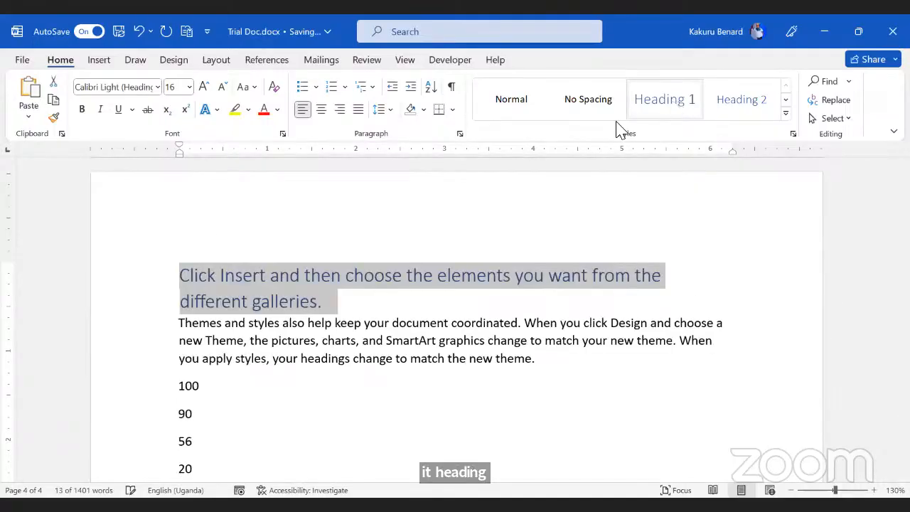
{"action": "left_click", "coordinate": [475, 313]}
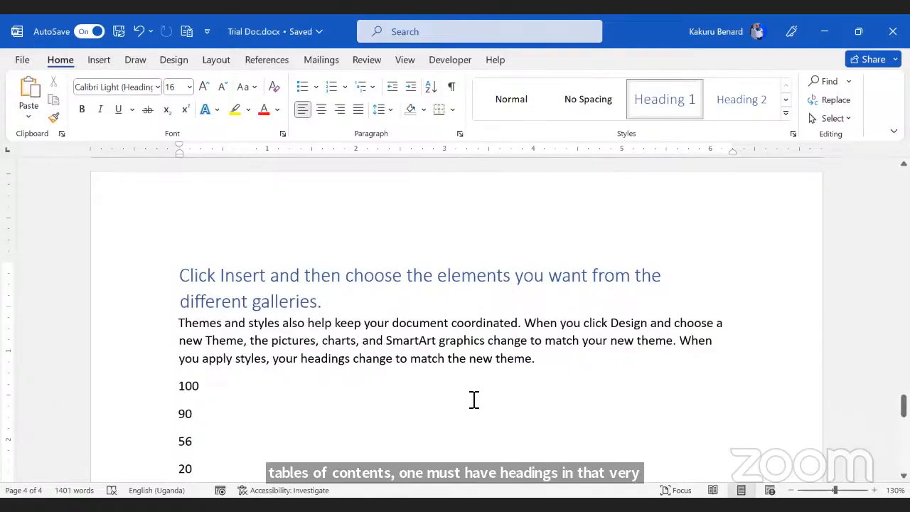
Step: Insert a blank line above the Video heading on page 1 and restyle it as Normal
{"action": "scroll", "coordinate": [469, 404], "scroll_direction": "up", "scroll_amount": 10}
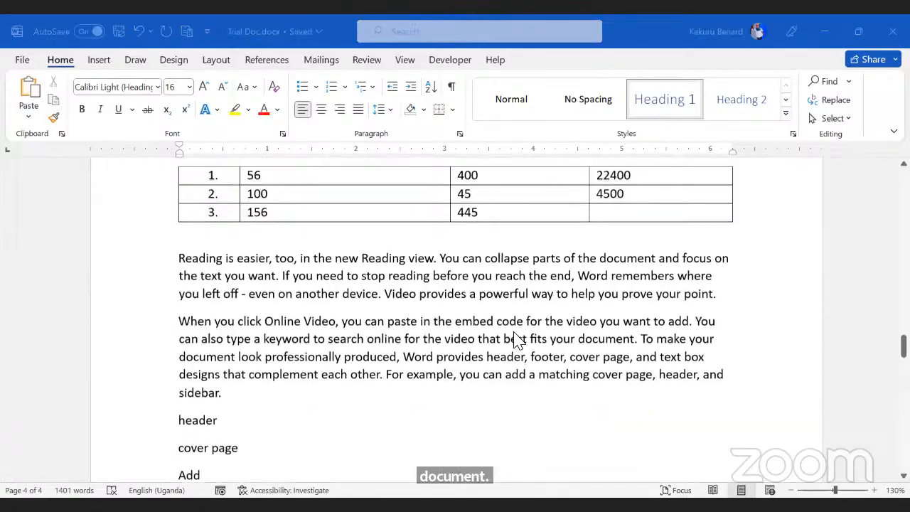
{"action": "scroll", "coordinate": [517, 340], "scroll_direction": "up", "scroll_amount": 15}
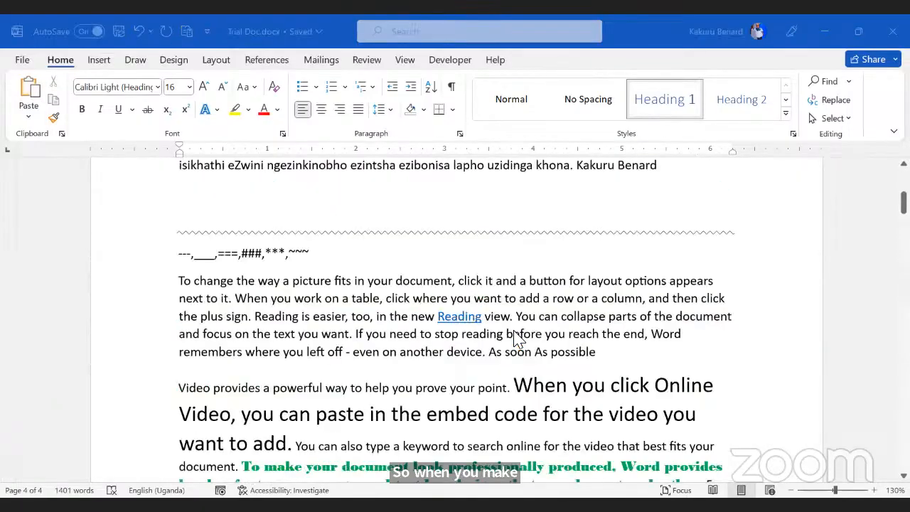
{"action": "scroll", "coordinate": [517, 340], "scroll_direction": "up", "scroll_amount": 1}
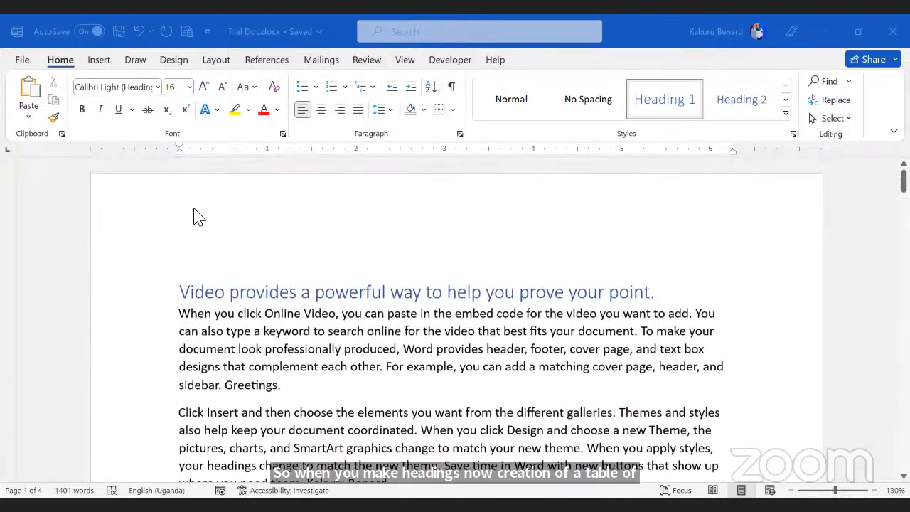
{"action": "left_click", "coordinate": [208, 248]}
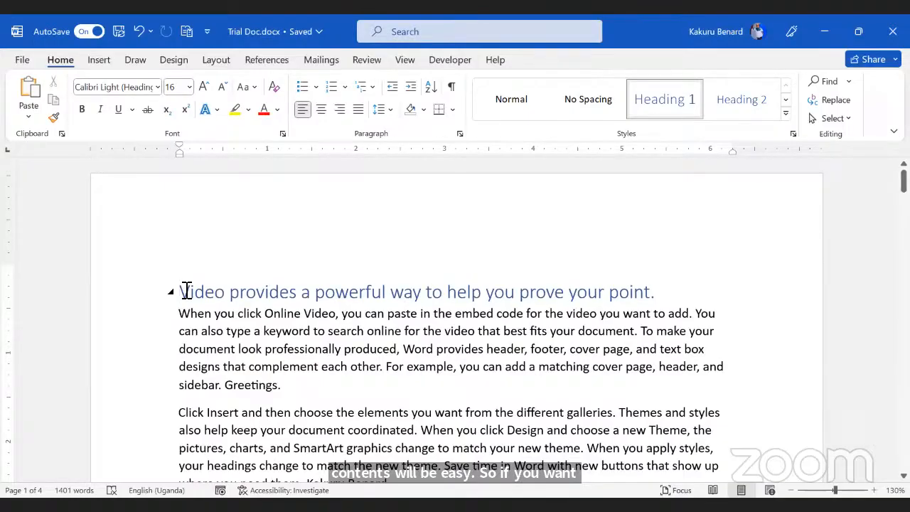
{"action": "key", "text": "Return"}
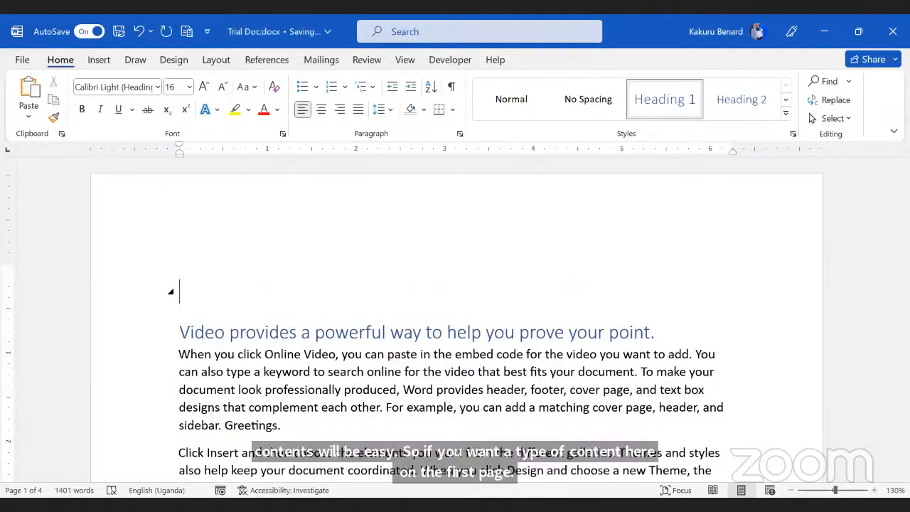
{"action": "left_click", "coordinate": [511, 99]}
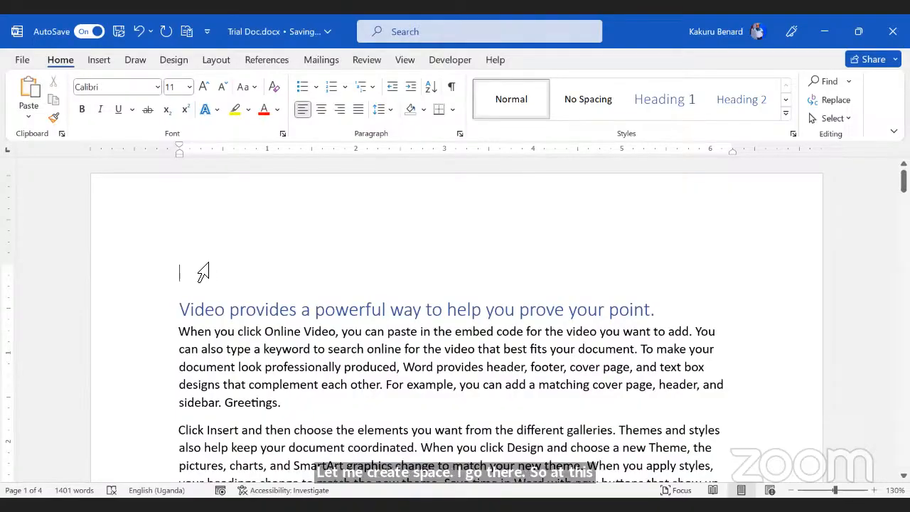
Step: Show the Table of Contents gallery from the References tab
{"action": "left_click", "coordinate": [265, 61]}
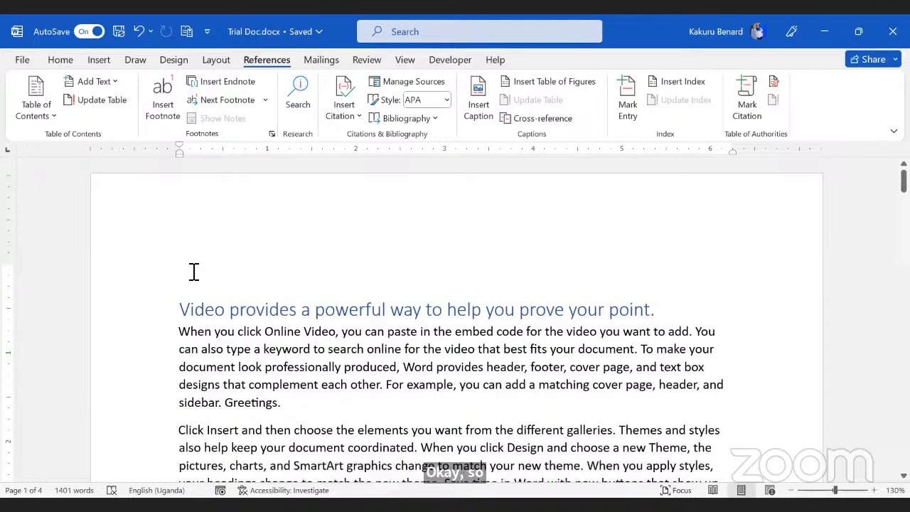
{"action": "left_click", "coordinate": [52, 118]}
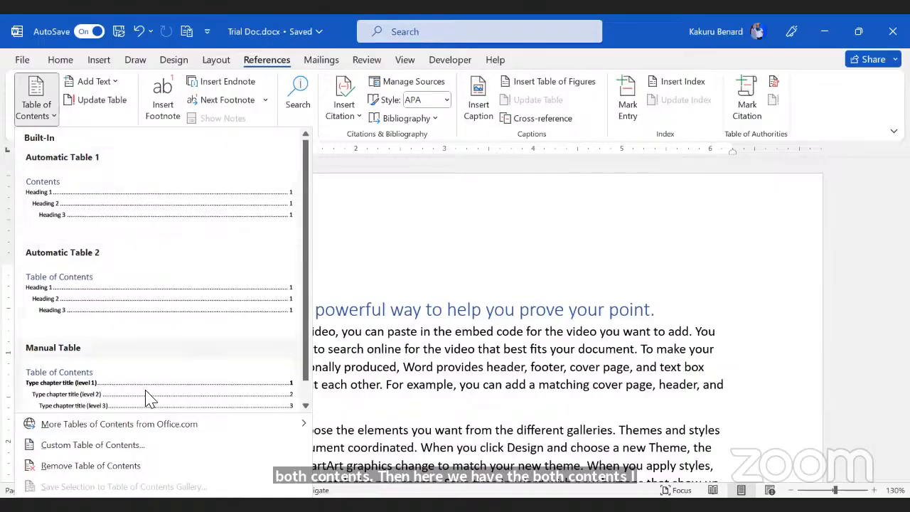
Step: Insert Automatic Table 2 and check its five heading entries with page numbers 1 to 4
{"action": "left_click", "coordinate": [105, 276]}
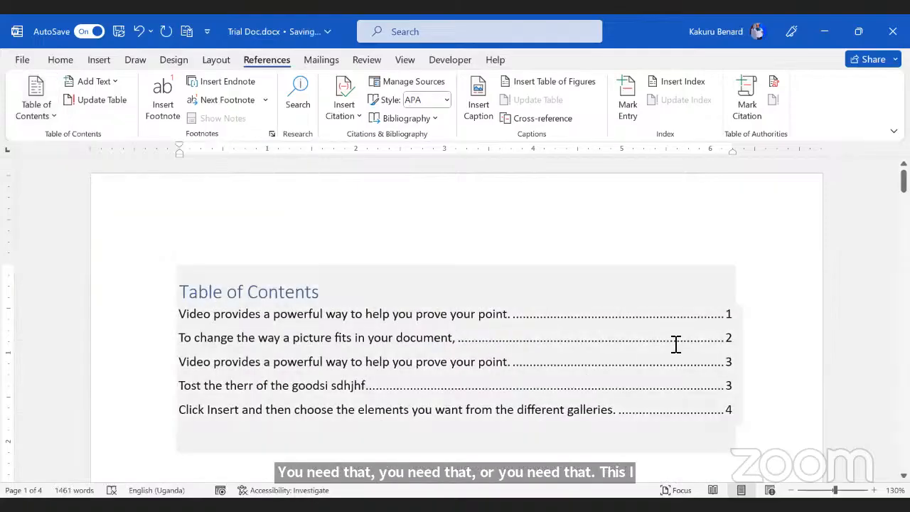
{"action": "scroll", "coordinate": [194, 233], "scroll_direction": "down", "scroll_amount": 2}
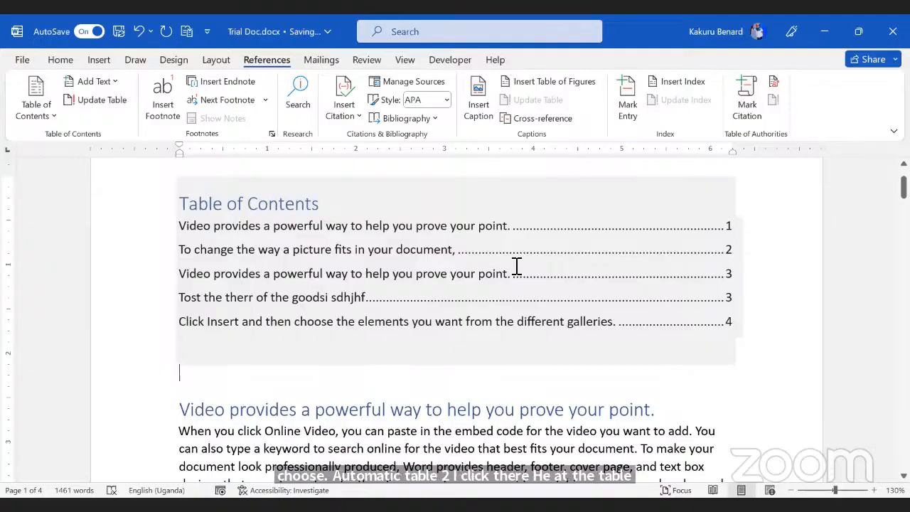
{"action": "left_click_drag", "start_coordinate": [732, 252], "coordinate": [317, 310]}
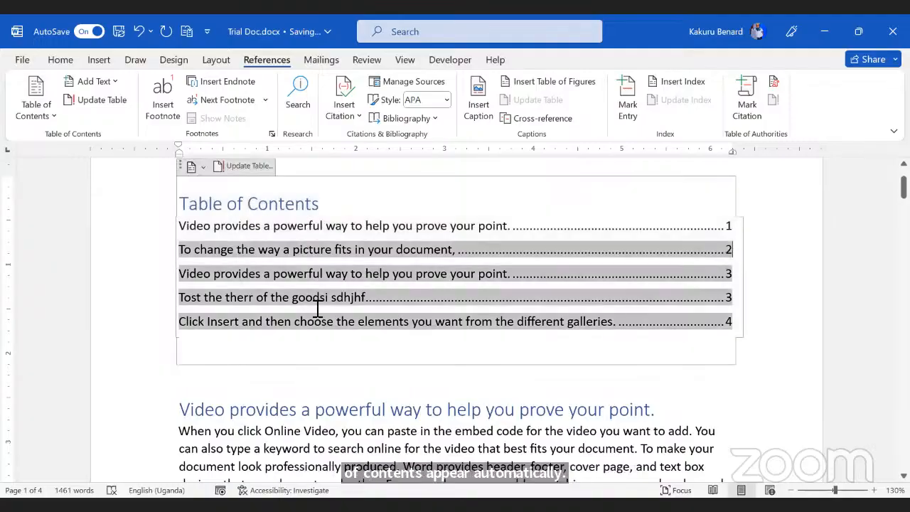
{"action": "left_click", "coordinate": [740, 280]}
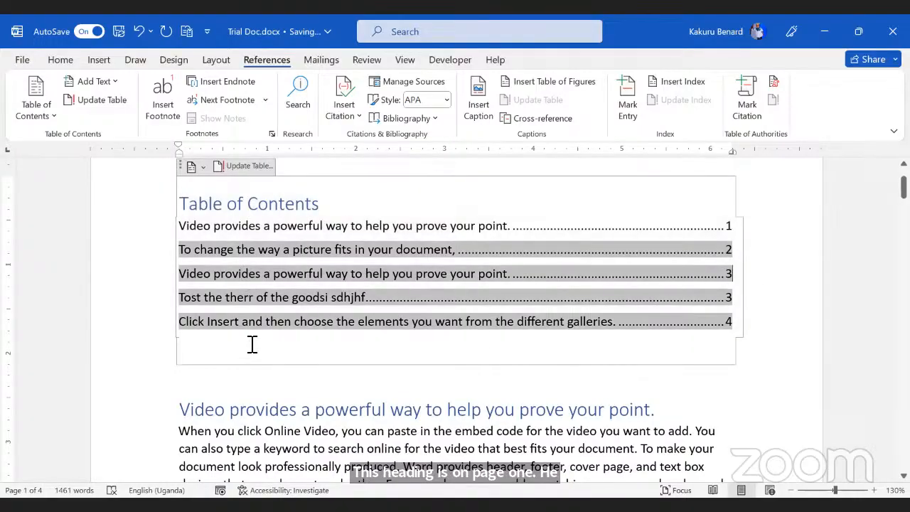
{"action": "left_click", "coordinate": [736, 302]}
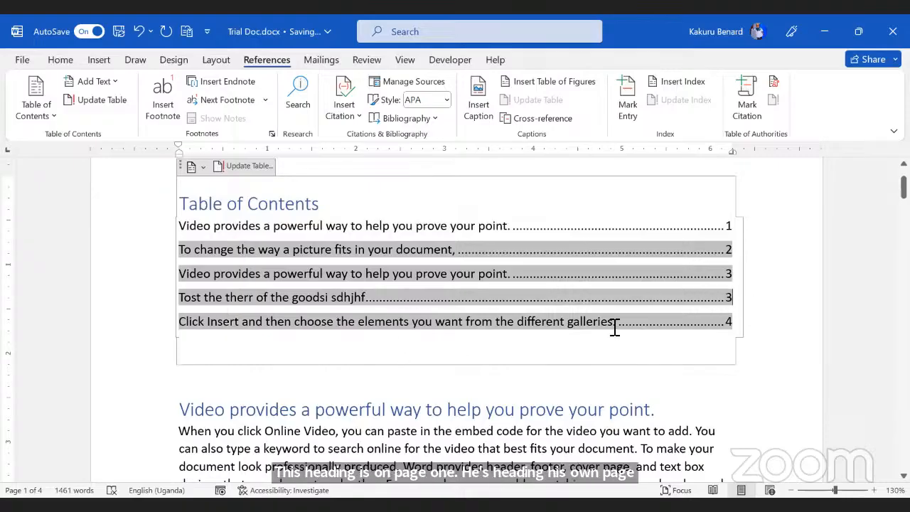
{"action": "left_click", "coordinate": [682, 397]}
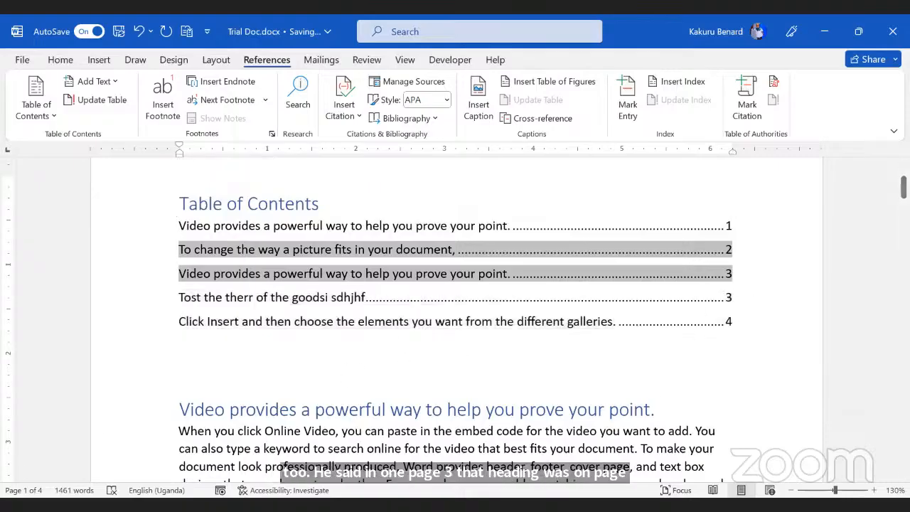
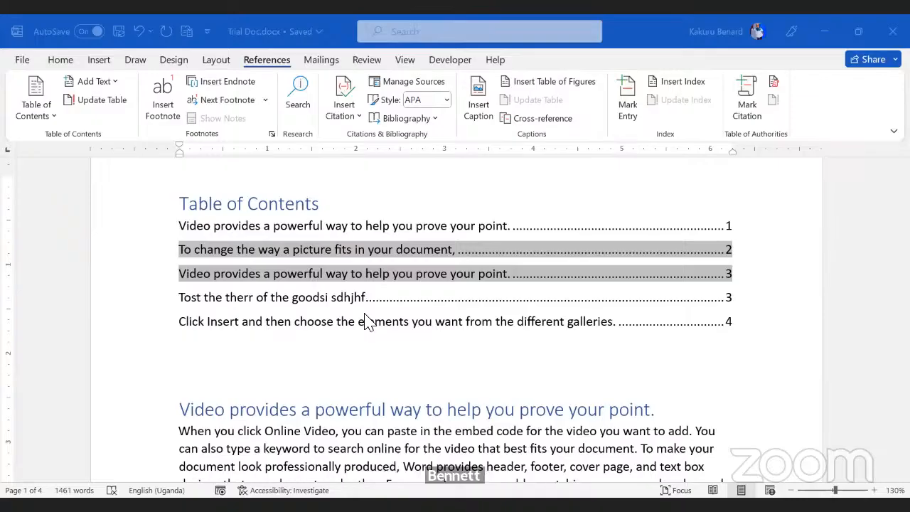
Step: Delete the table of contents at the top of Trial Doc and select the first heading line
{"action": "left_click", "coordinate": [297, 380]}
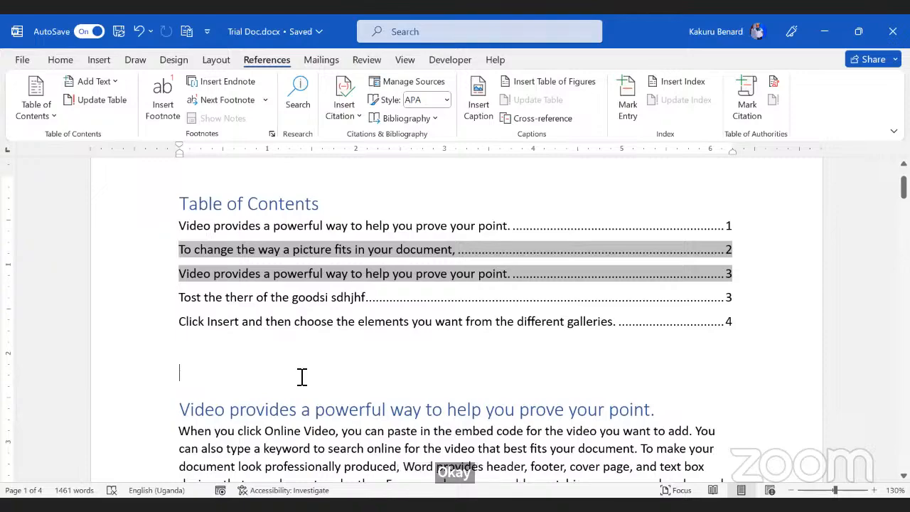
{"action": "key", "text": "ctrl+z"}
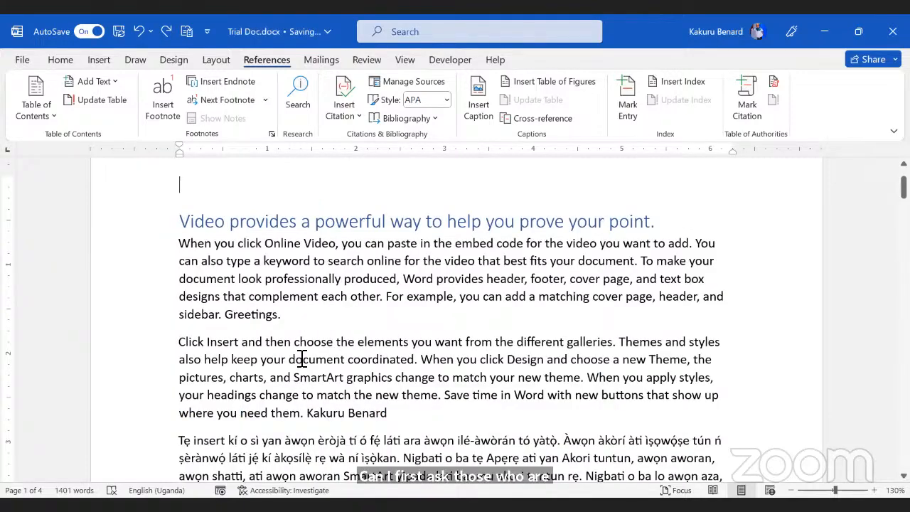
{"action": "left_click", "coordinate": [61, 61]}
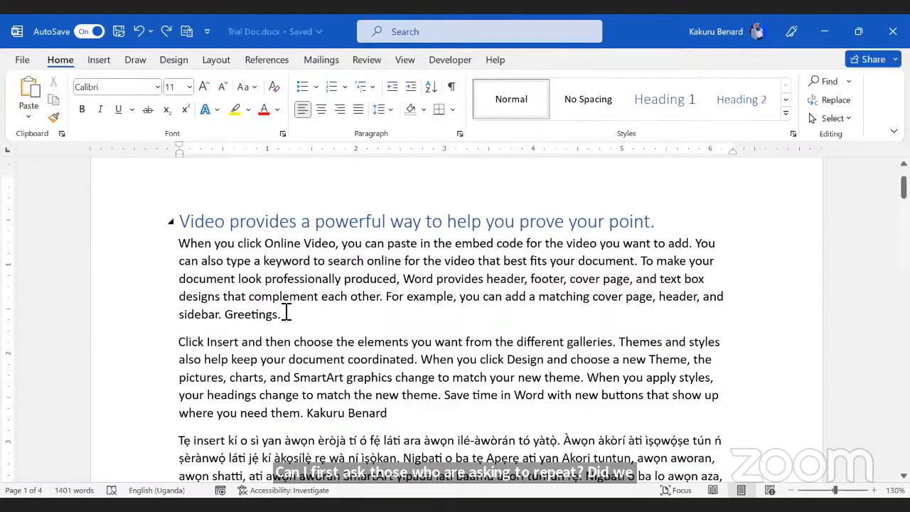
{"action": "left_click", "coordinate": [139, 236]}
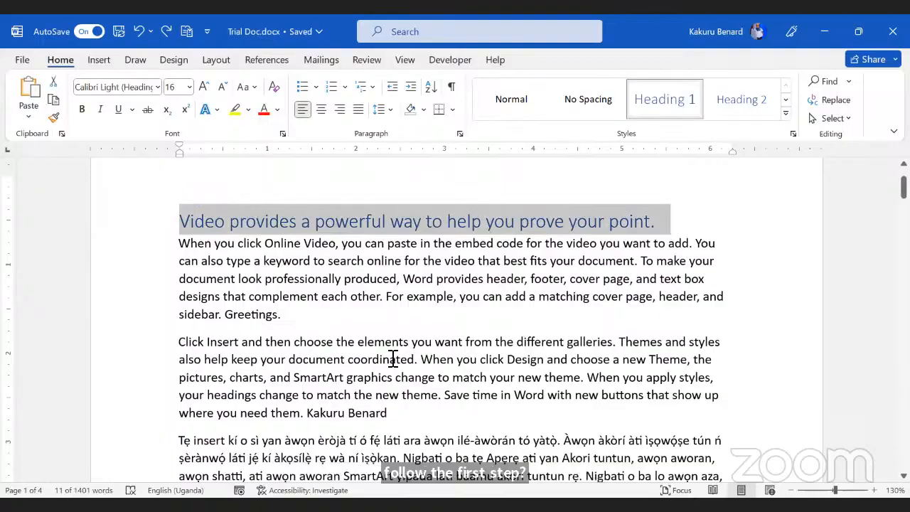
{"action": "scroll", "coordinate": [391, 357], "scroll_direction": "down", "scroll_amount": 1}
{"action": "scroll", "coordinate": [393, 358], "scroll_direction": "down", "scroll_amount": 12}
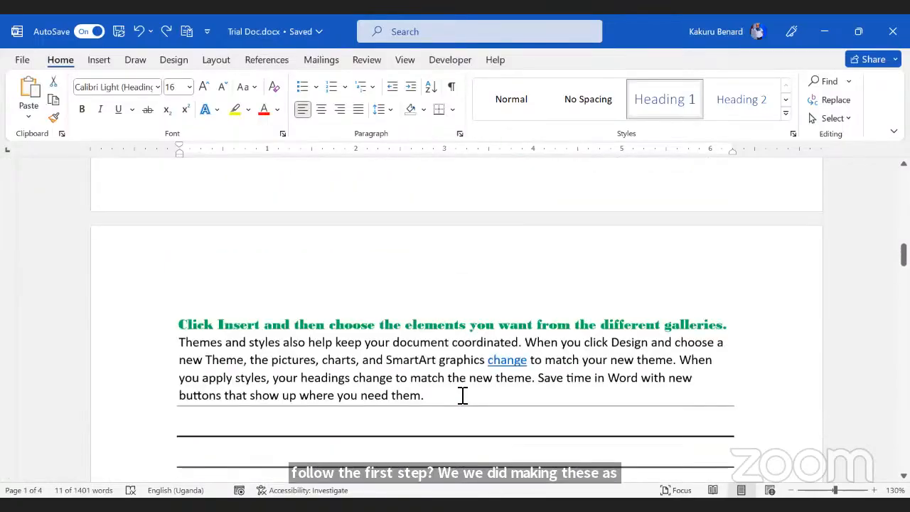
{"action": "scroll", "coordinate": [463, 395], "scroll_direction": "down", "scroll_amount": 1}
{"action": "scroll", "coordinate": [270, 325], "scroll_direction": "down", "scroll_amount": 6}
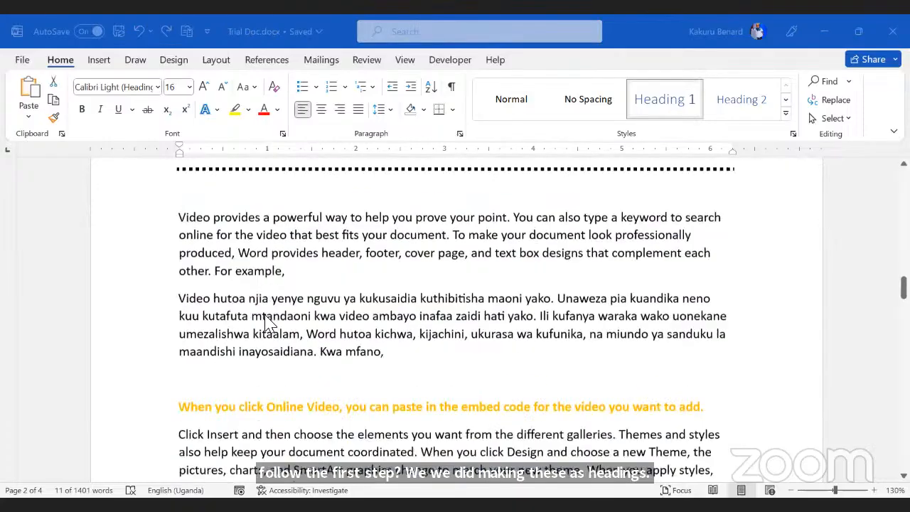
{"action": "scroll", "coordinate": [267, 321], "scroll_direction": "up", "scroll_amount": 4}
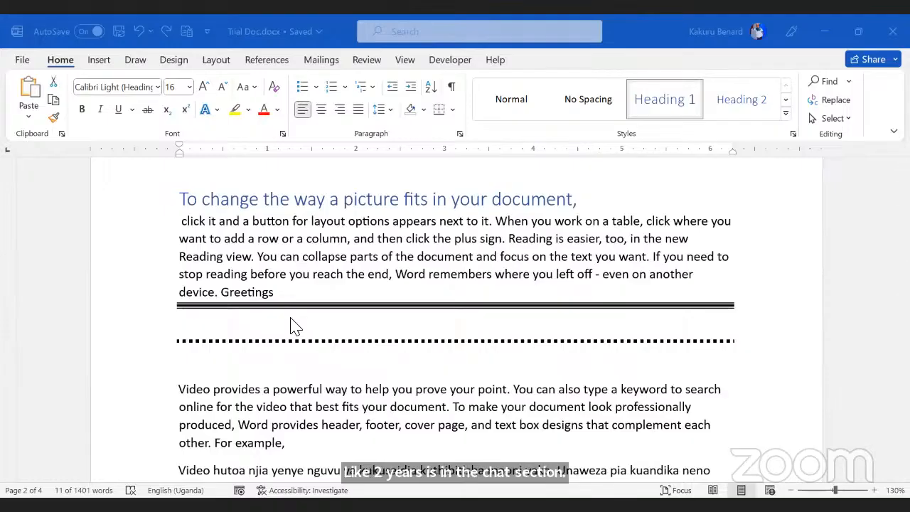
{"action": "scroll", "coordinate": [426, 359], "scroll_direction": "down", "scroll_amount": 5}
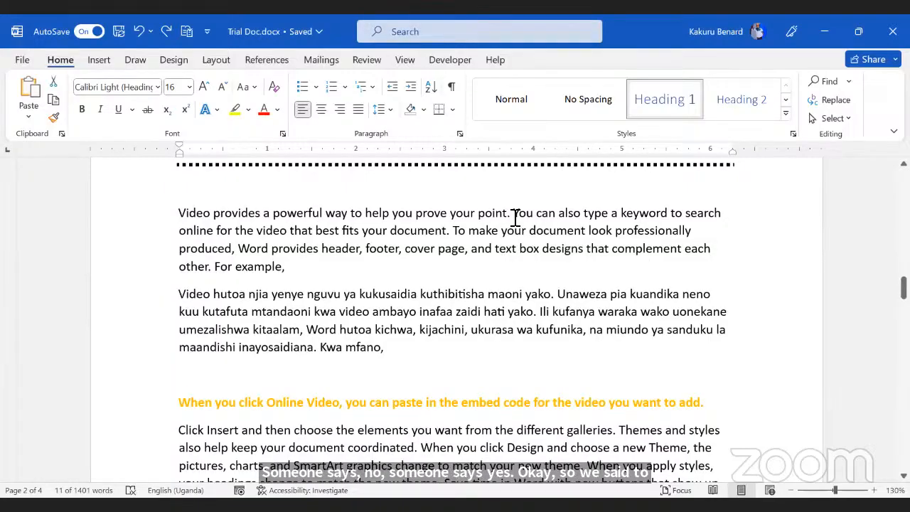
Step: Move the first page-2 paragraph's opening sentence onto its own line as Heading 1
{"action": "left_click", "coordinate": [514, 215]}
{"action": "key", "text": "Return"}
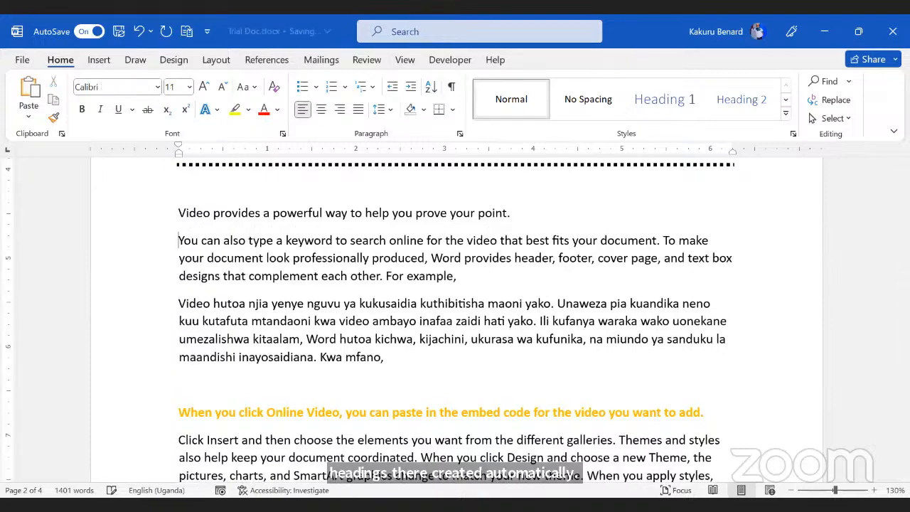
{"action": "left_click", "coordinate": [153, 220]}
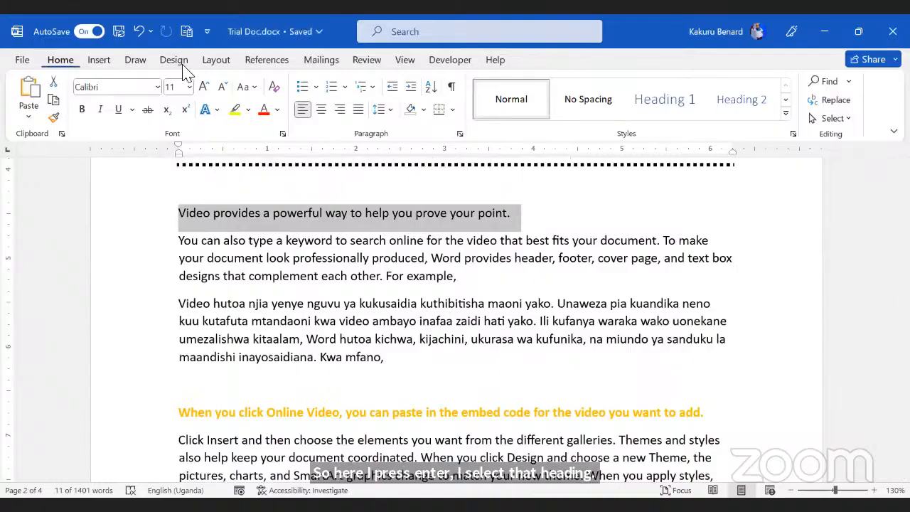
{"action": "left_click", "coordinate": [665, 103]}
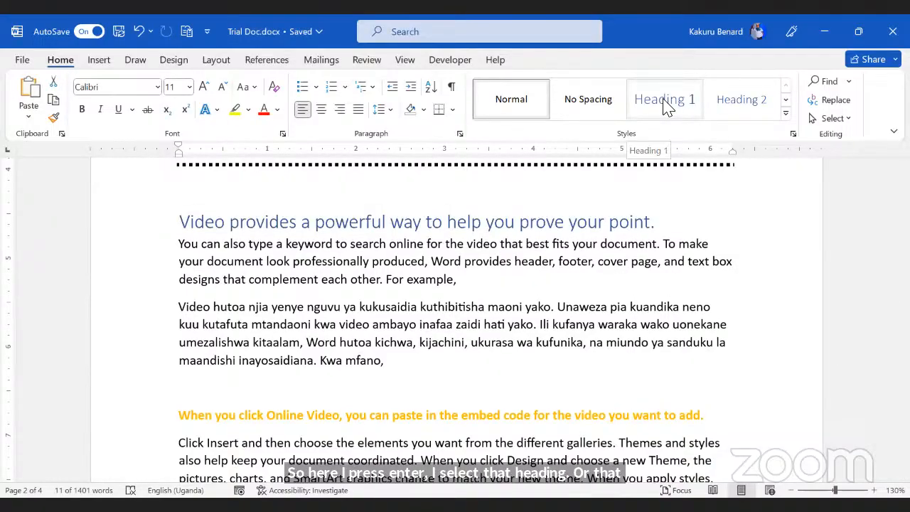
{"action": "left_click", "coordinate": [665, 103]}
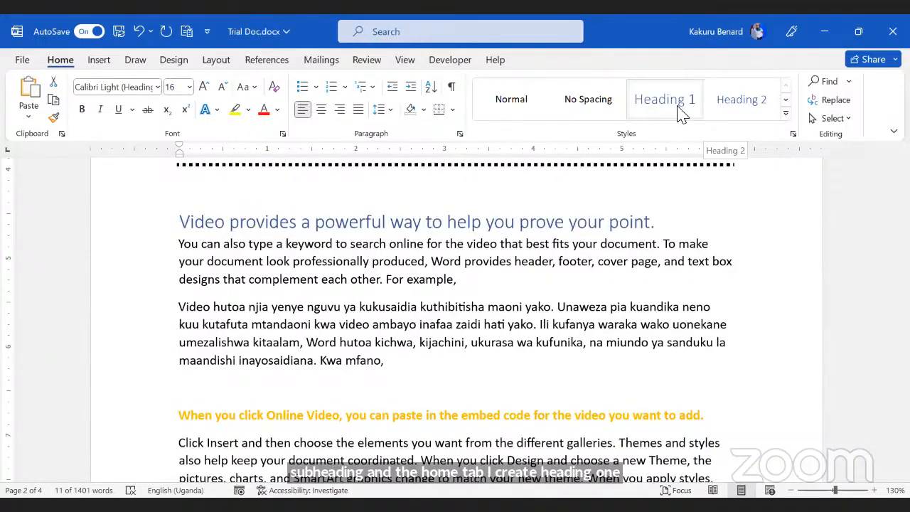
{"action": "left_click", "coordinate": [411, 309]}
{"action": "scroll", "coordinate": [410, 308], "scroll_direction": "down", "scroll_amount": 9}
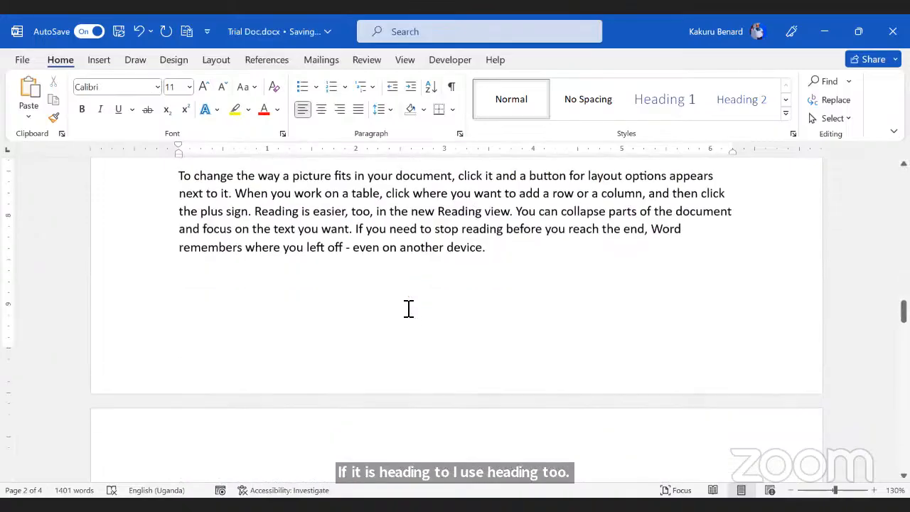
{"action": "scroll", "coordinate": [409, 308], "scroll_direction": "up", "scroll_amount": 4}
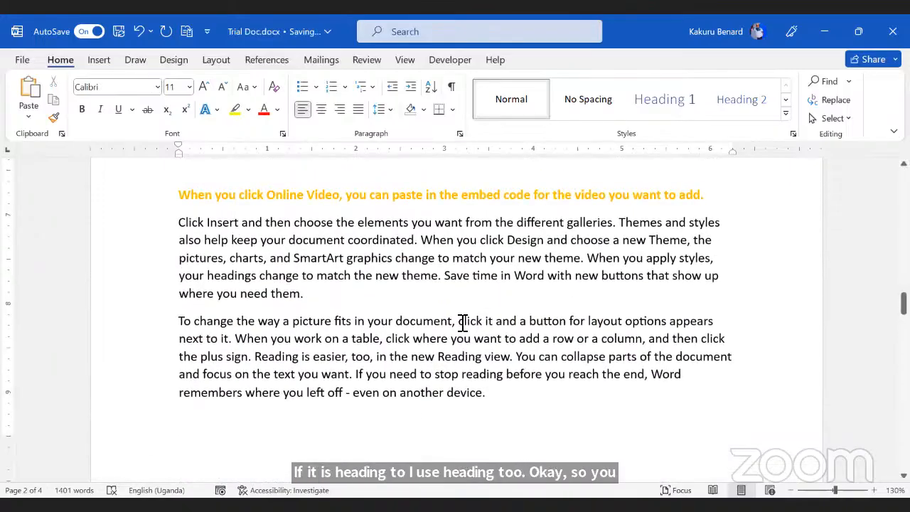
Step: Split 'To change the way a picture fits in your document,' onto its own line as Heading 1
{"action": "left_click", "coordinate": [459, 322]}
{"action": "key", "text": "Return"}
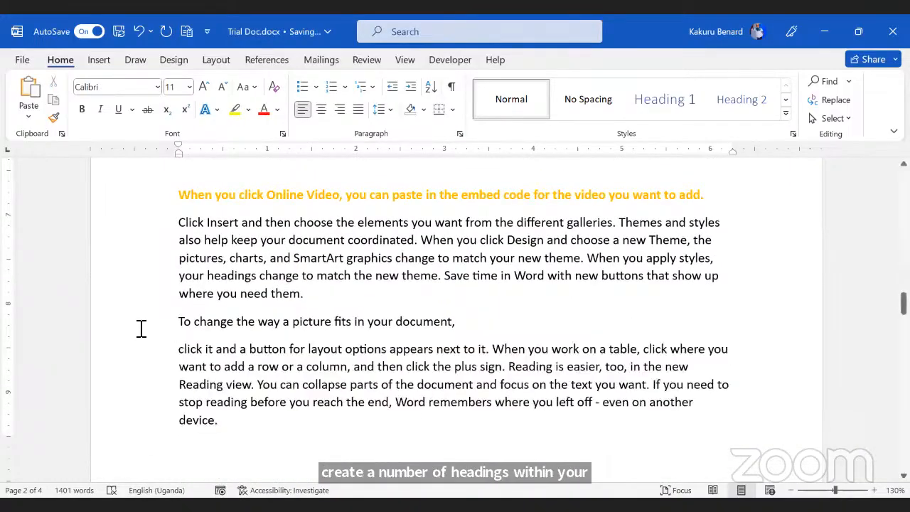
{"action": "left_click", "coordinate": [141, 326]}
{"action": "left_click", "coordinate": [664, 99]}
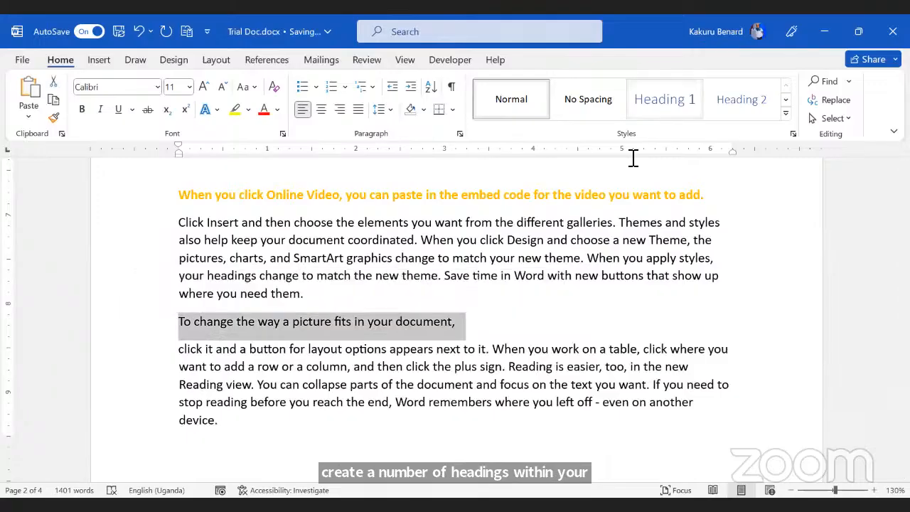
{"action": "left_click", "coordinate": [404, 325]}
{"action": "scroll", "coordinate": [412, 312], "scroll_direction": "up", "scroll_amount": 8}
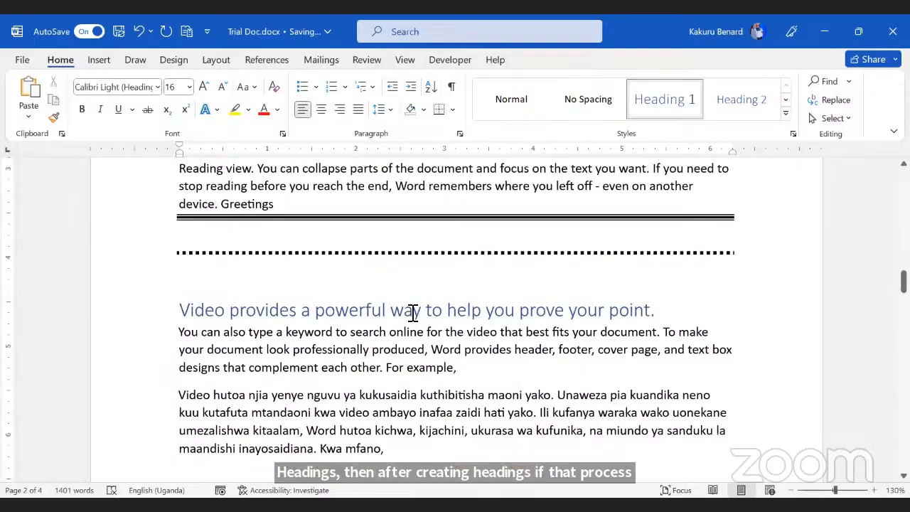
{"action": "scroll", "coordinate": [412, 313], "scroll_direction": "up", "scroll_amount": 15}
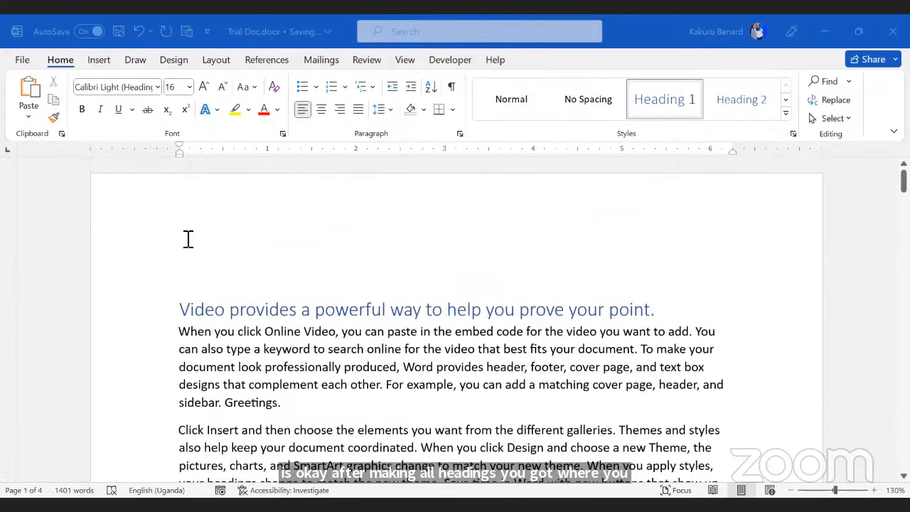
Step: Insert Automatic Table 2 at the document's top, listing seven headings on pages 1–4
{"action": "left_click", "coordinate": [197, 257]}
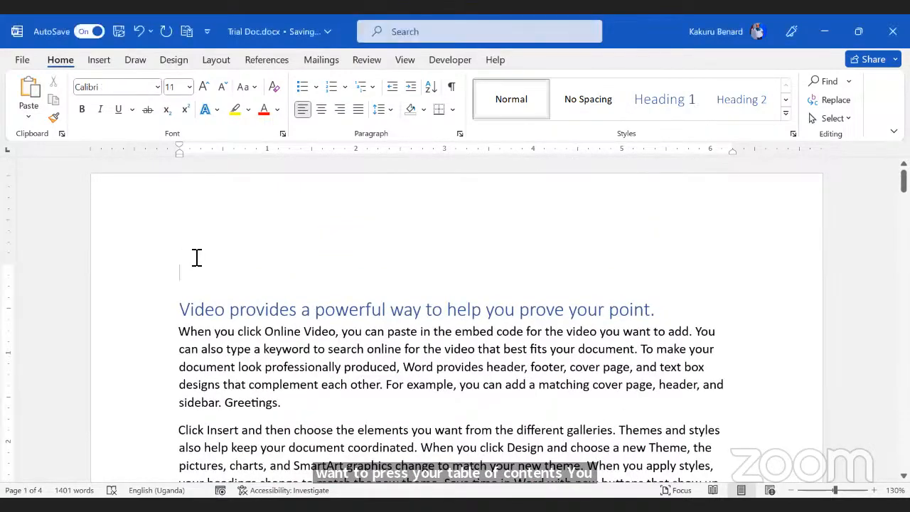
{"action": "left_click", "coordinate": [269, 60]}
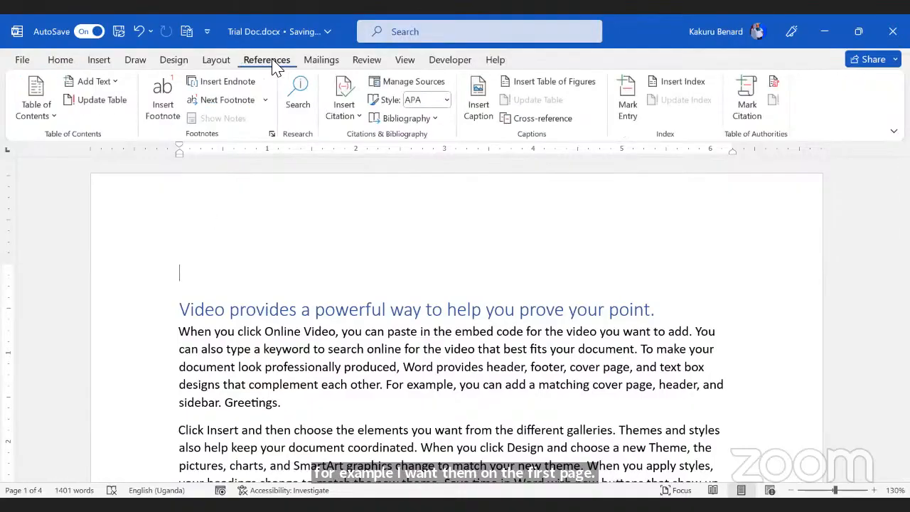
{"action": "left_click", "coordinate": [54, 117]}
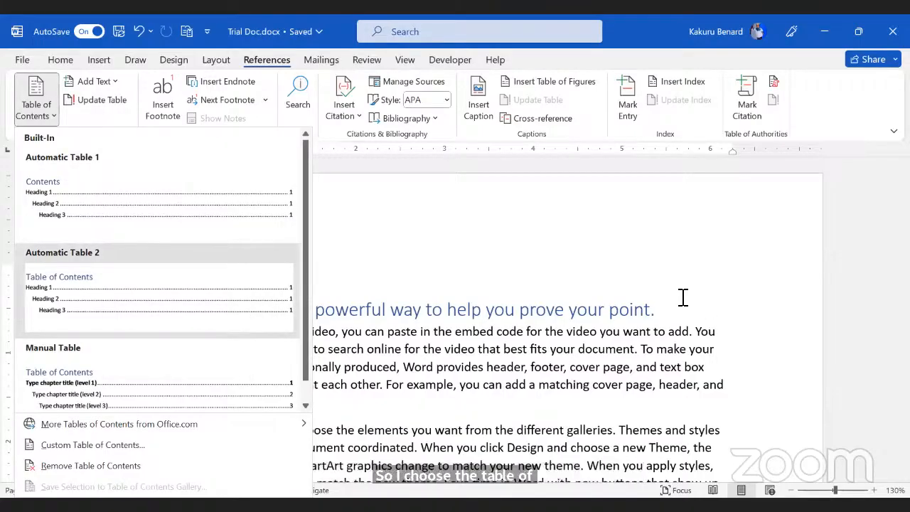
{"action": "left_click", "coordinate": [159, 295]}
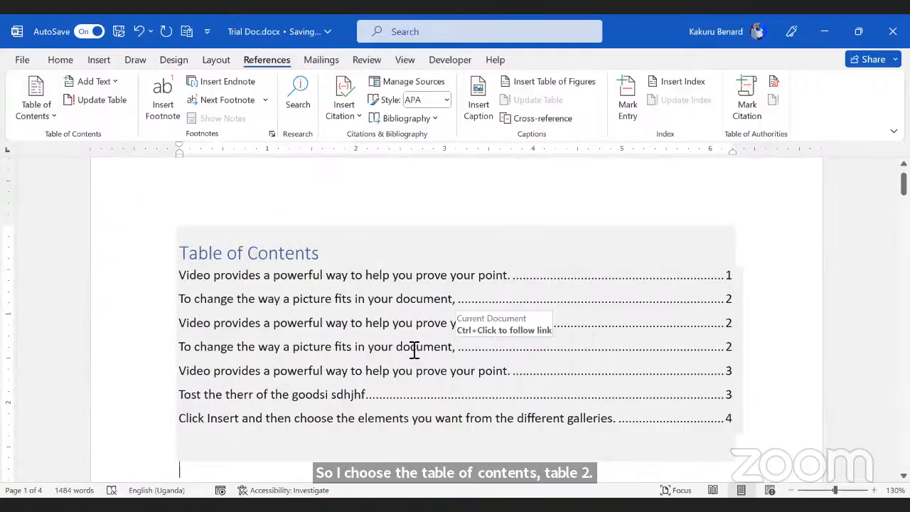
{"action": "scroll", "coordinate": [424, 370], "scroll_direction": "down", "scroll_amount": 3}
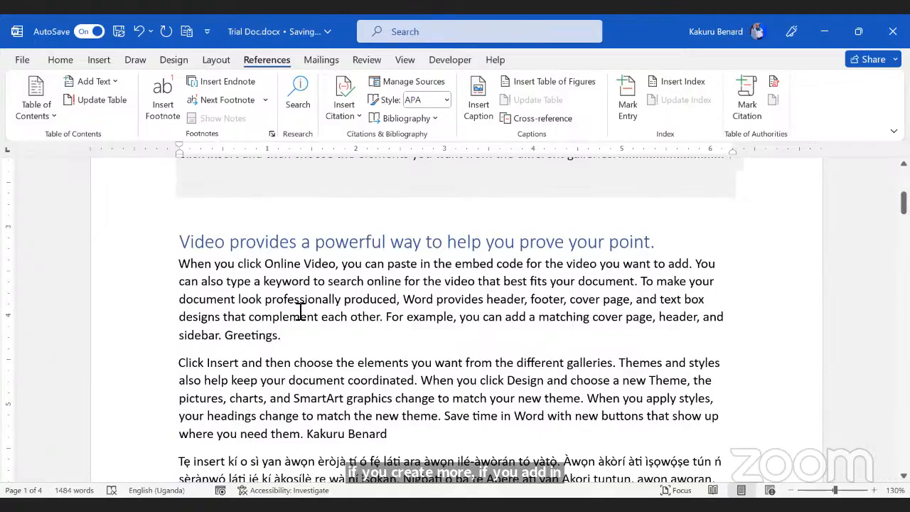
{"action": "scroll", "coordinate": [301, 311], "scroll_direction": "up", "scroll_amount": 3}
{"action": "scroll", "coordinate": [300, 311], "scroll_direction": "up", "scroll_amount": 1}
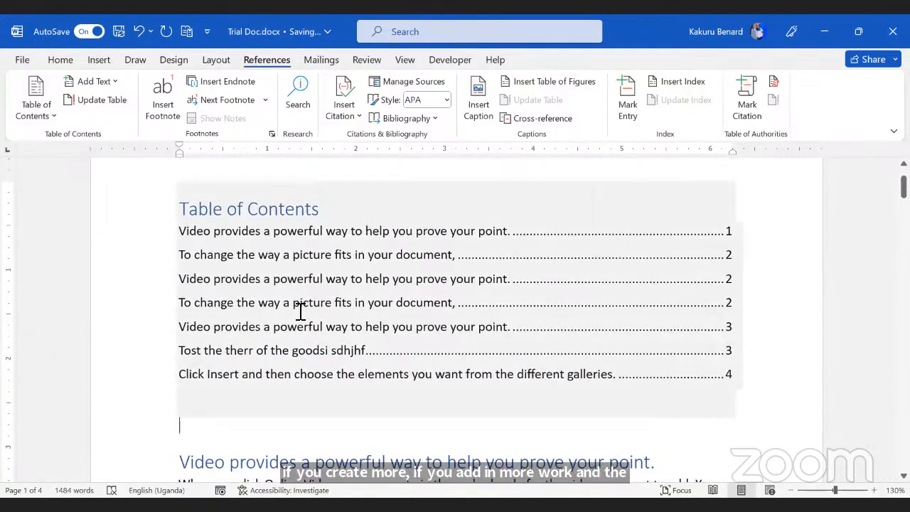
Step: Update the table of contents field so its seven headings end with 'Click Insert…' on page 4
{"action": "right_click", "coordinate": [324, 281]}
{"action": "left_click", "coordinate": [387, 162]}
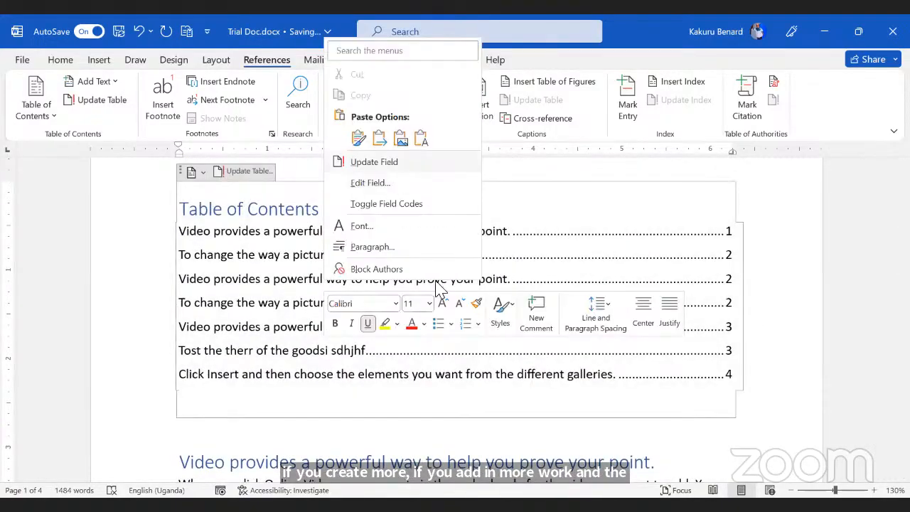
{"action": "key", "text": "Return"}
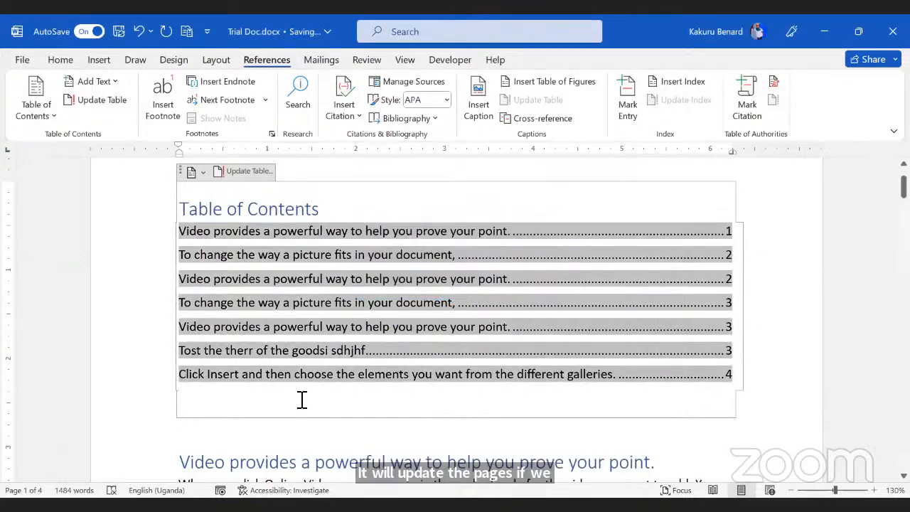
{"action": "scroll", "coordinate": [360, 372], "scroll_direction": "down", "scroll_amount": 2}
{"action": "left_click", "coordinate": [339, 354]}
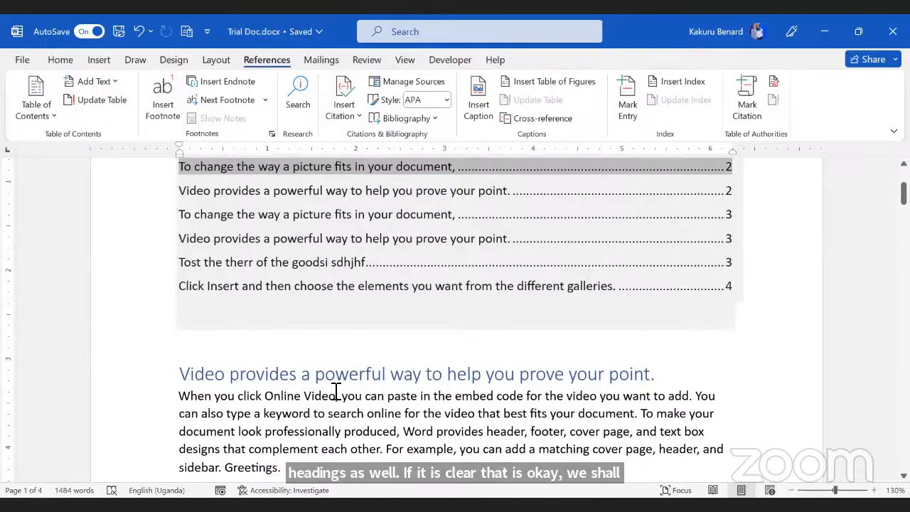
{"action": "left_click", "coordinate": [373, 329]}
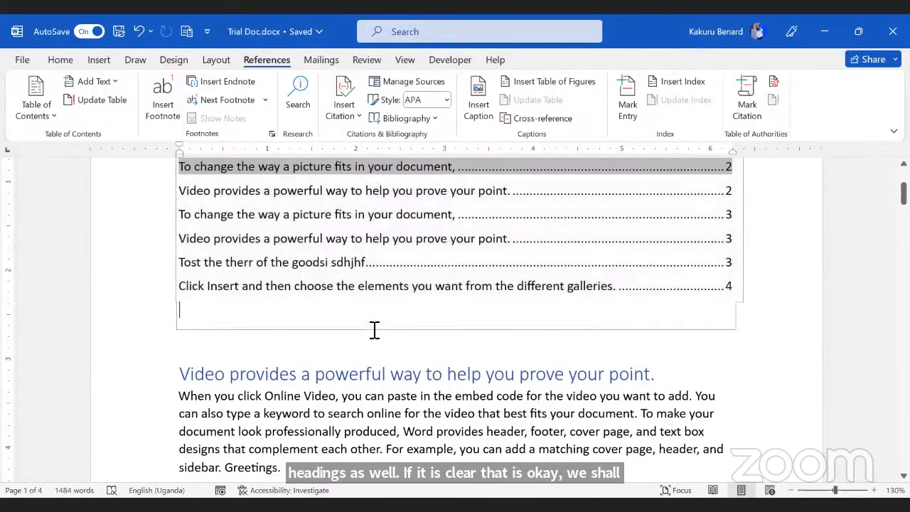
{"action": "left_click", "coordinate": [372, 351]}
{"action": "scroll", "coordinate": [518, 427], "scroll_direction": "up", "scroll_amount": 3}
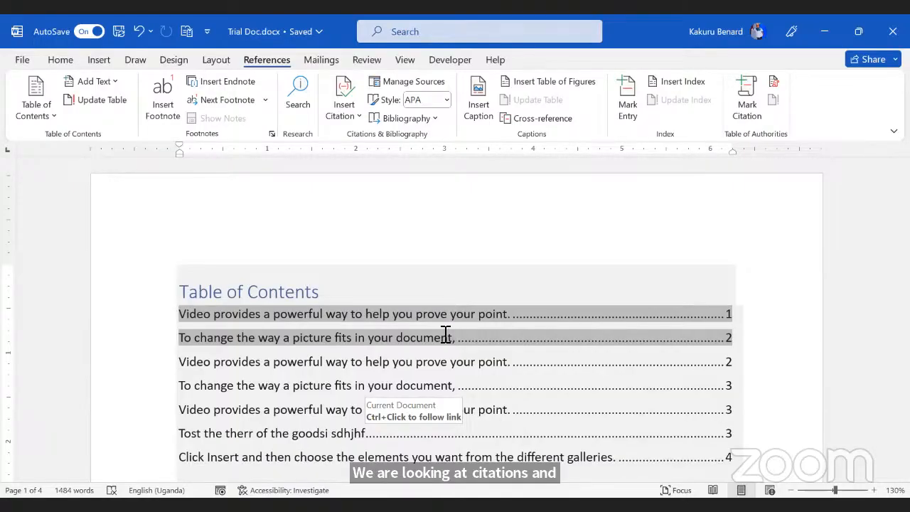
Step: Delete the author's name after 'them.' at the end of the second body paragraph
{"action": "scroll", "coordinate": [327, 315], "scroll_direction": "down", "scroll_amount": 7}
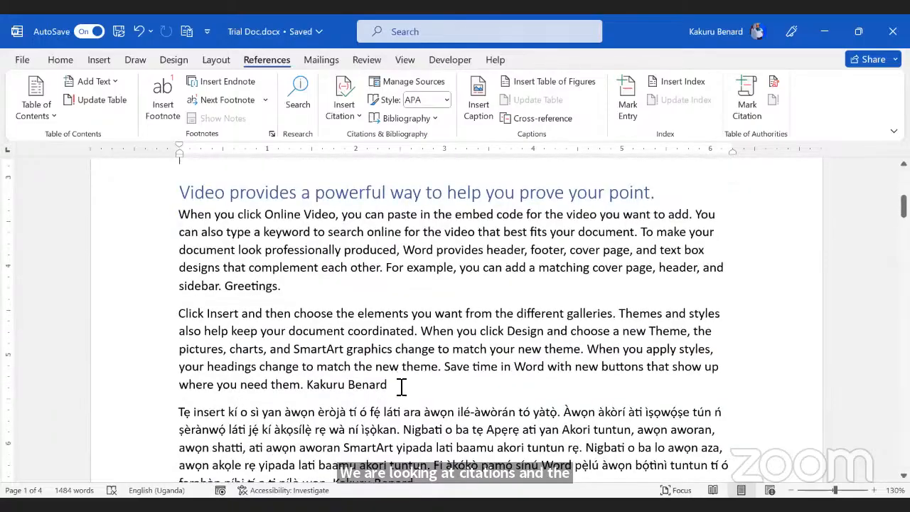
{"action": "left_click_drag", "start_coordinate": [416, 387], "coordinate": [310, 389]}
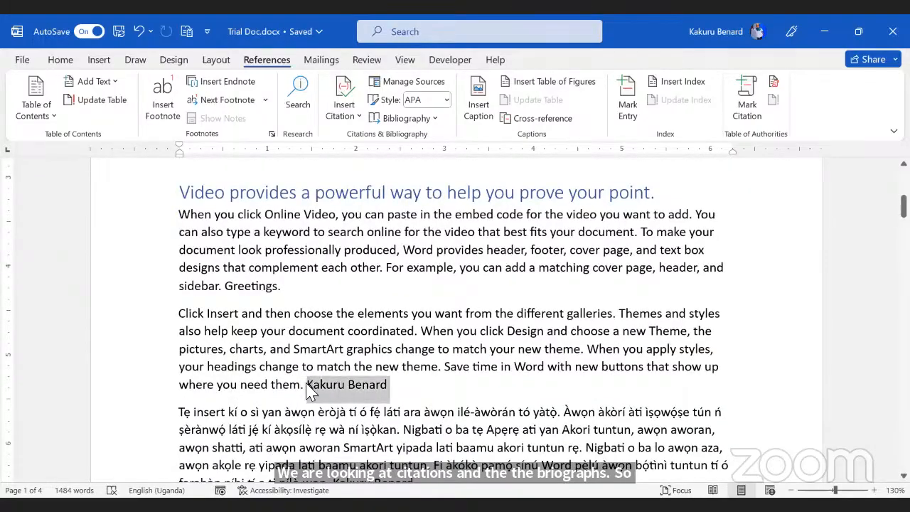
{"action": "key", "text": "BackSpace"}
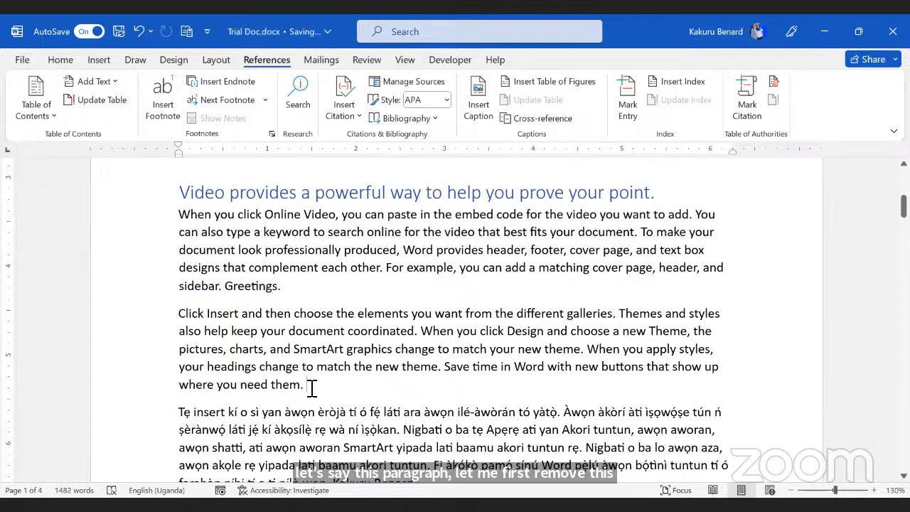
Step: Start adding a new citation source from Insert Citation at that paragraph's end
{"action": "left_click_drag", "start_coordinate": [183, 311], "coordinate": [313, 386]}
{"action": "left_click", "coordinate": [351, 390]}
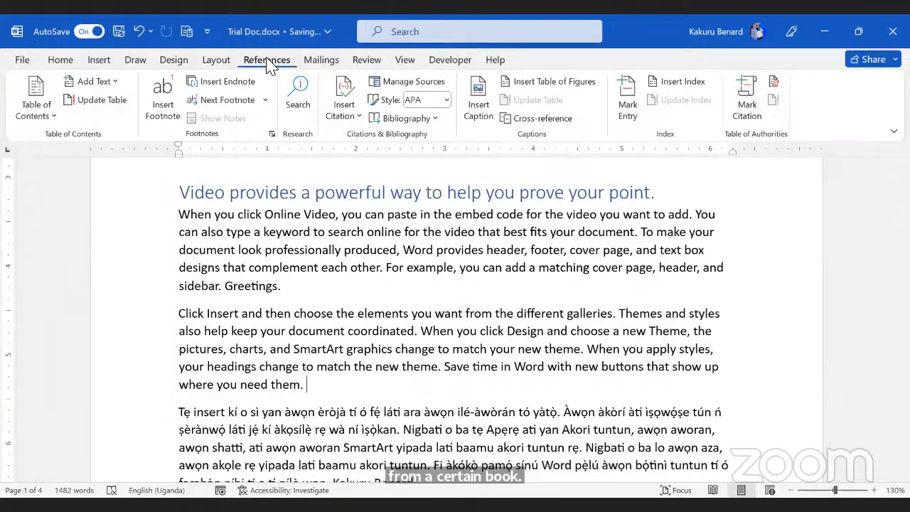
{"action": "left_click", "coordinate": [351, 114]}
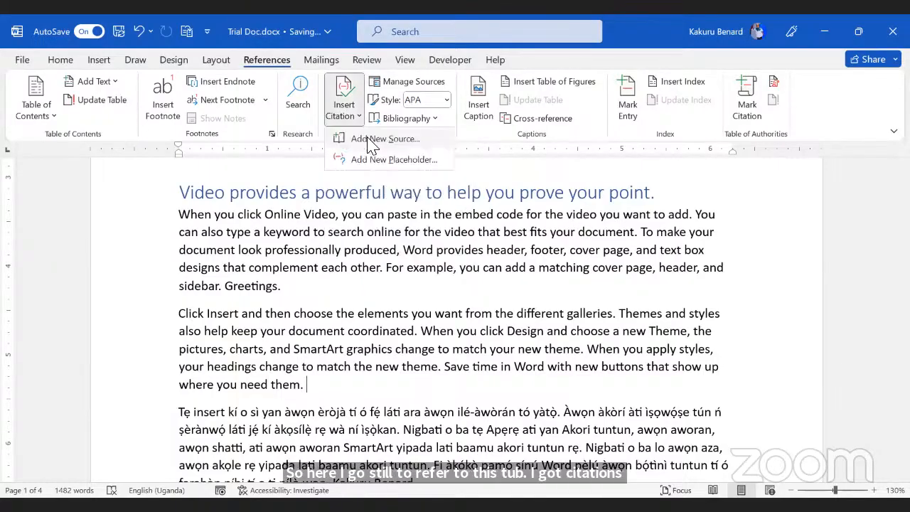
{"action": "left_click", "coordinate": [369, 140]}
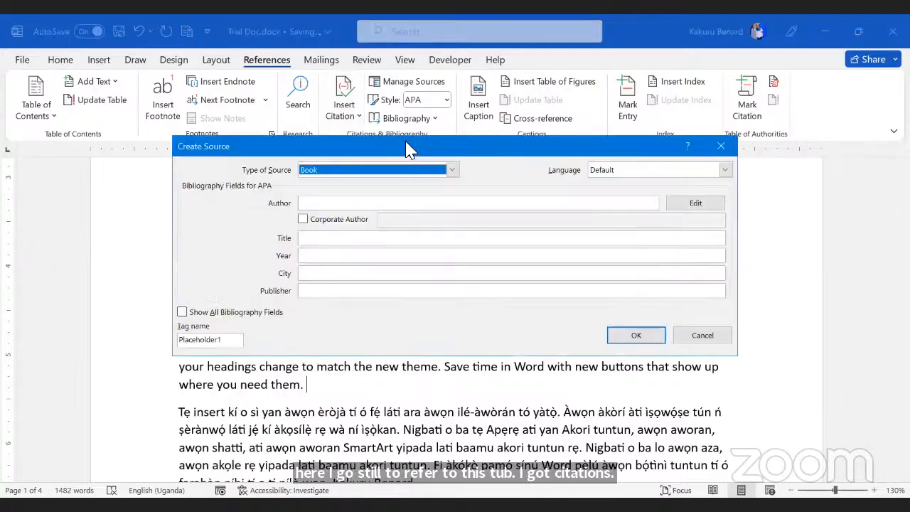
Step: Create the author's Book source 'A compresive Approach to Studying Computer', 2011, Kampala, Elite Publishers Ltd
{"action": "left_click_drag", "start_coordinate": [409, 149], "coordinate": [561, 147]}
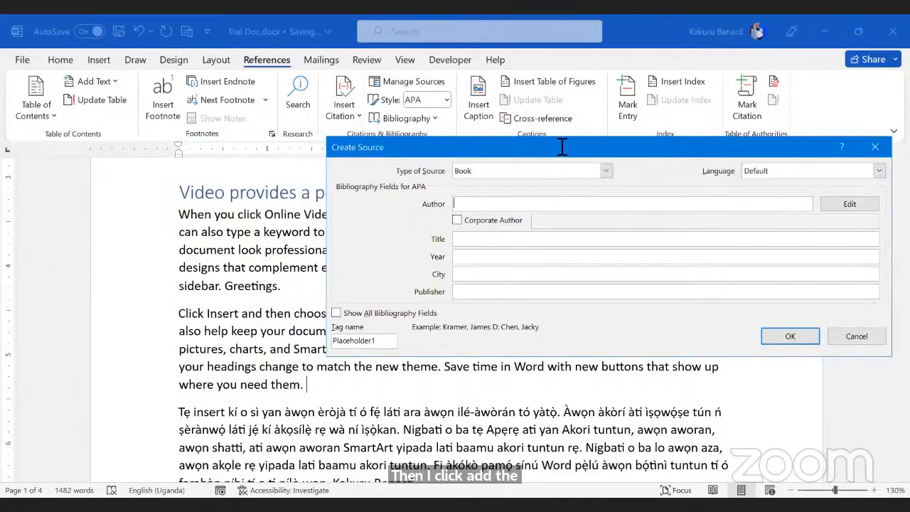
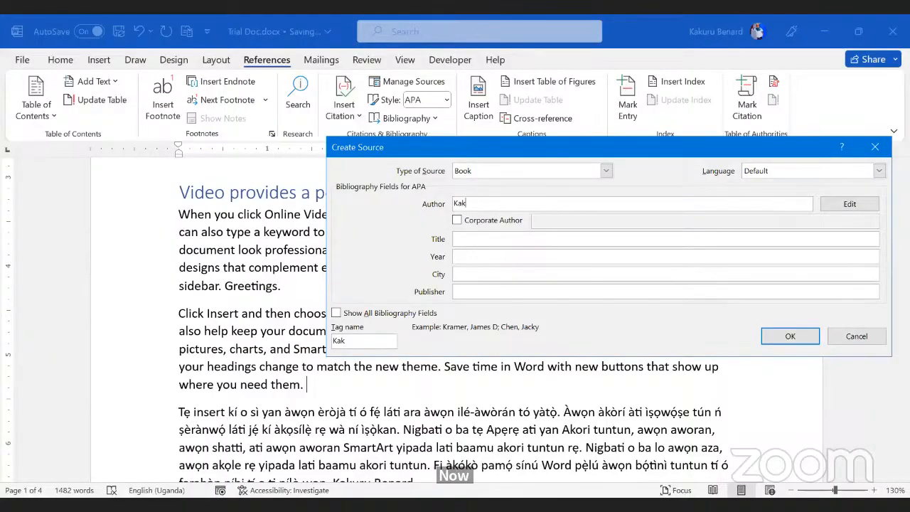
{"action": "left_click", "coordinate": [476, 242]}
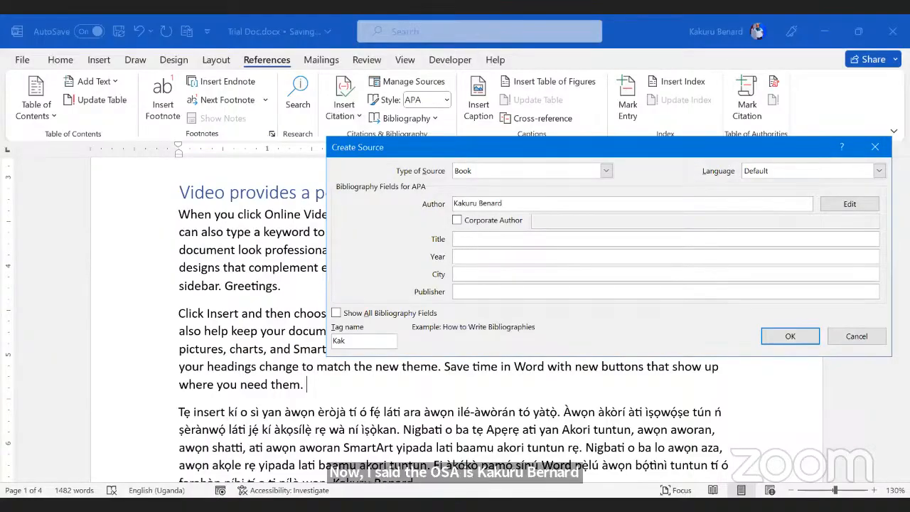
{"action": "type", "text": "A"}
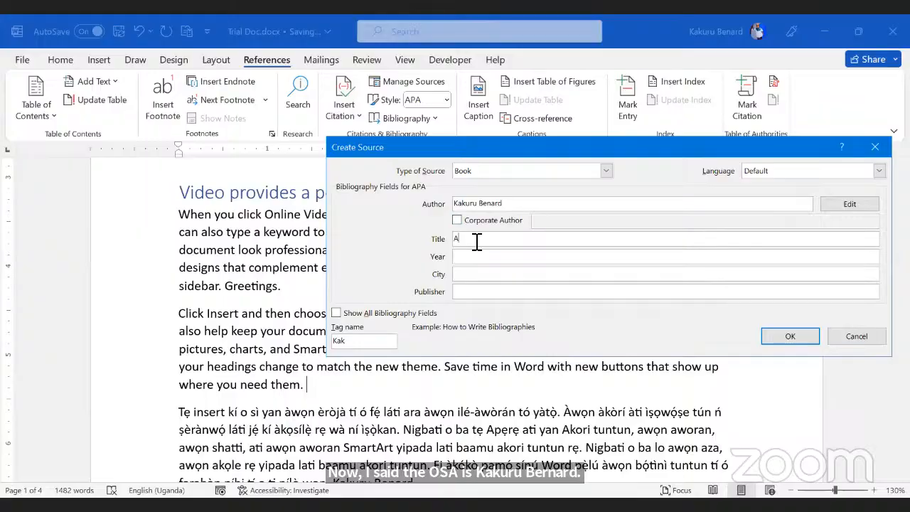
{"action": "type", "text": " compres"}
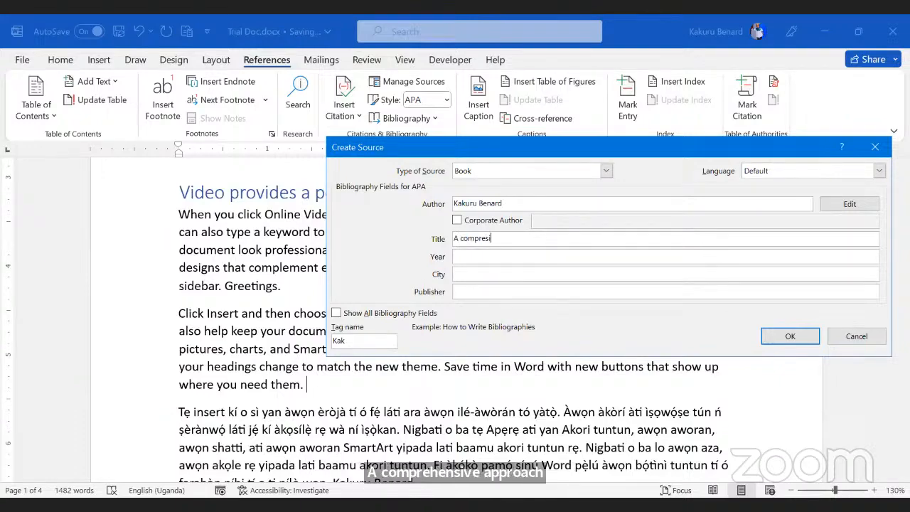
{"action": "type", "text": "ive Approach to Studying Computer"}
{"action": "left_click", "coordinate": [487, 257]}
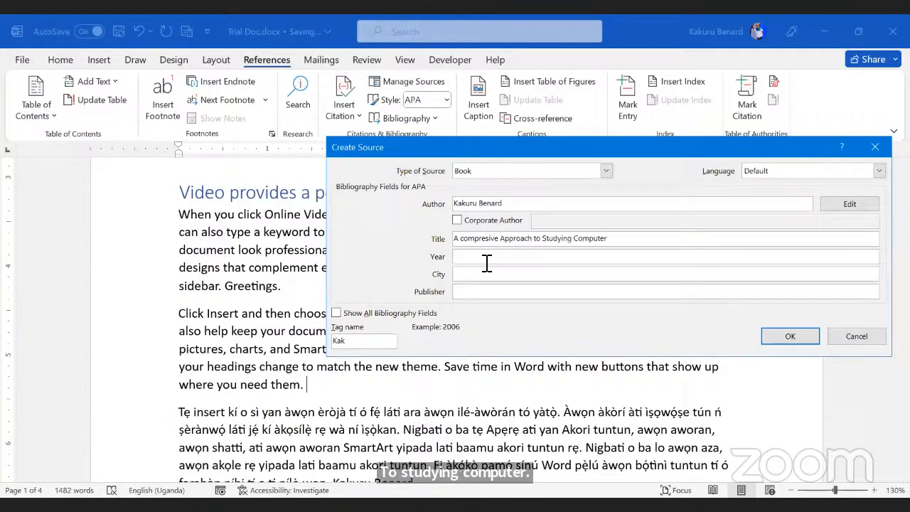
{"action": "type", "text": "2011"}
{"action": "left_click", "coordinate": [508, 277]}
{"action": "type", "text": "Kampala"}
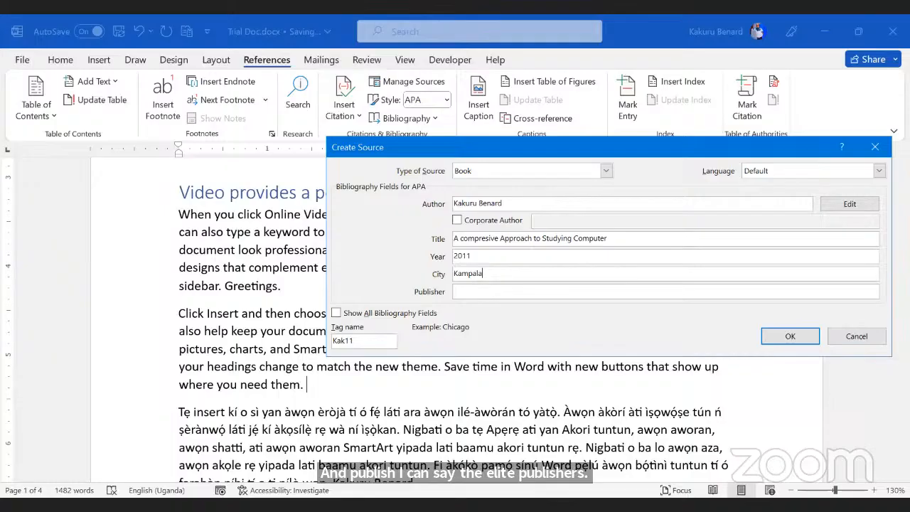
{"action": "key", "text": "Tab"}
{"action": "type", "text": "Elite Publishers LT"}
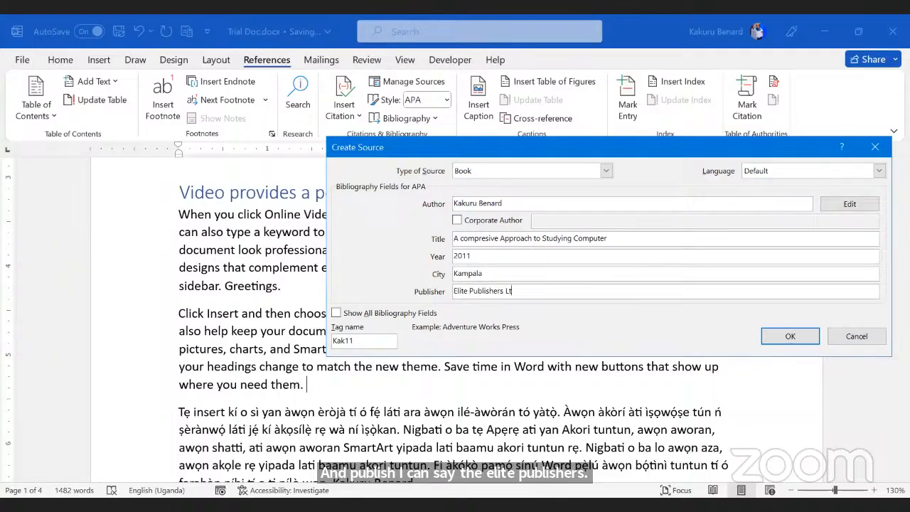
{"action": "type", "text": "d"}
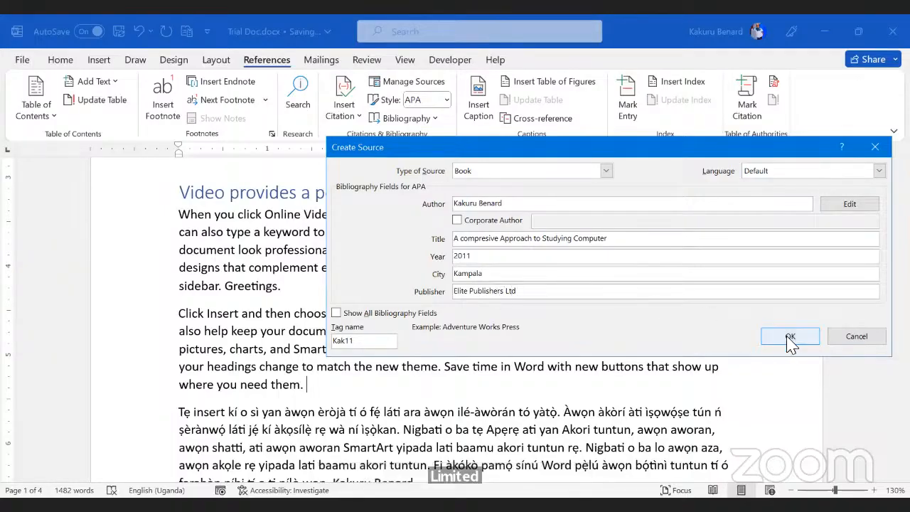
{"action": "left_click", "coordinate": [791, 338]}
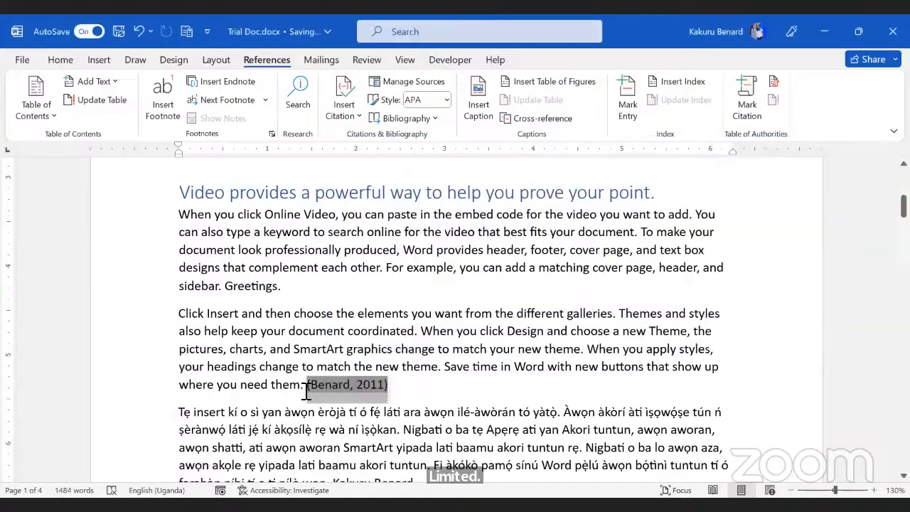
Step: Check the inserted citation, then place the cursor after 'sidebar.' on page 2
{"action": "left_click", "coordinate": [307, 387]}
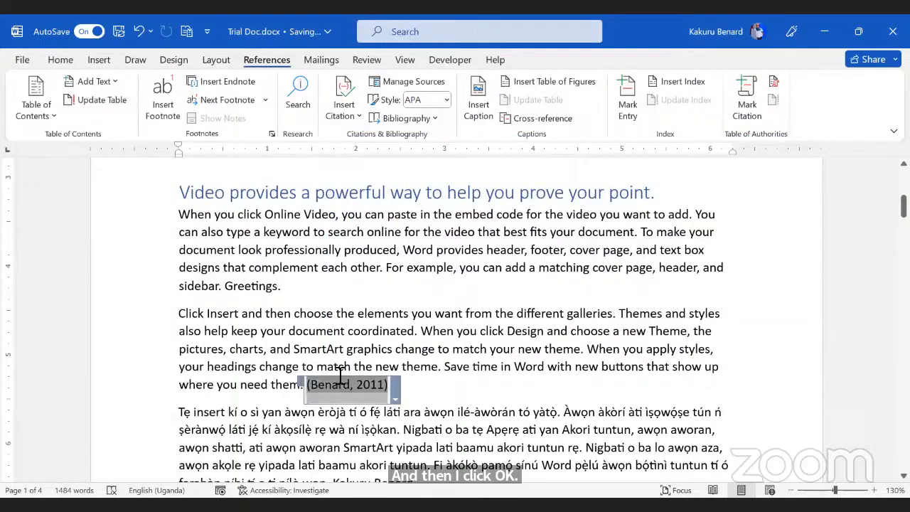
{"action": "left_click", "coordinate": [483, 301]}
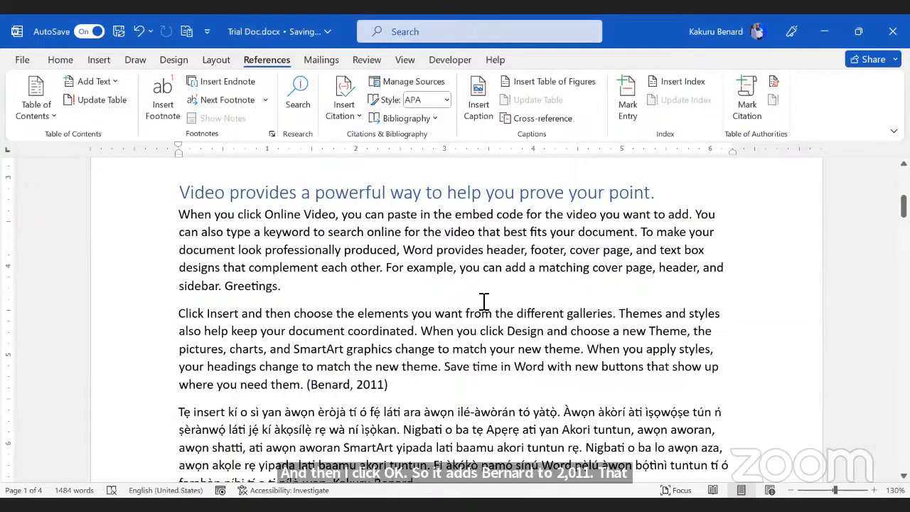
{"action": "scroll", "coordinate": [479, 398], "scroll_direction": "down", "scroll_amount": 5}
{"action": "scroll", "coordinate": [475, 444], "scroll_direction": "down", "scroll_amount": 1}
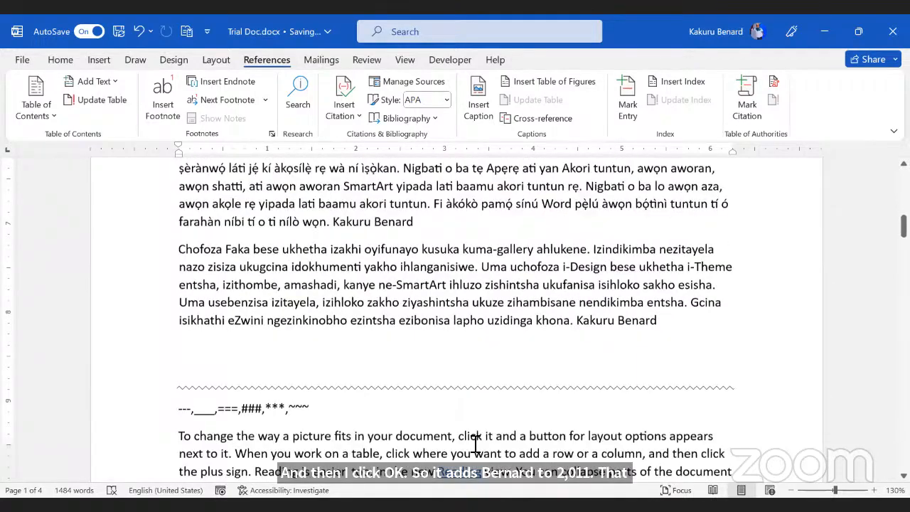
{"action": "scroll", "coordinate": [475, 445], "scroll_direction": "down", "scroll_amount": 12}
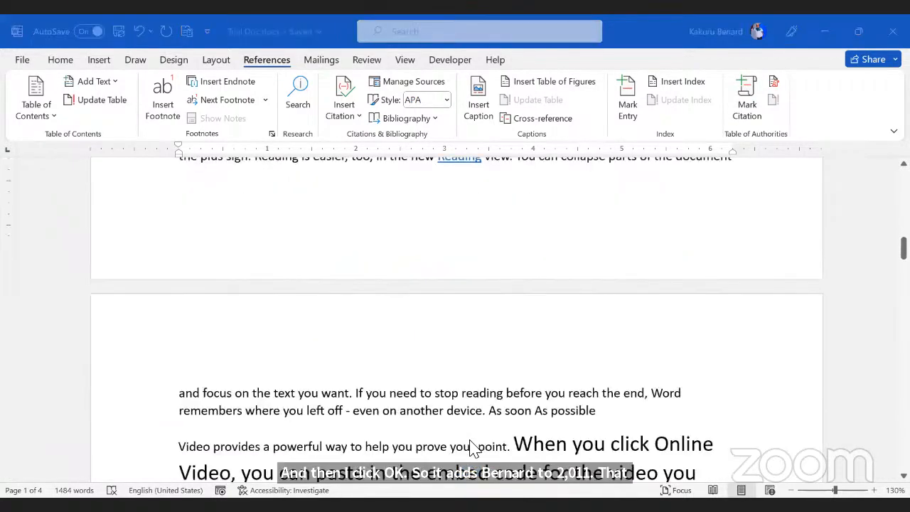
{"action": "scroll", "coordinate": [558, 227], "scroll_direction": "down", "scroll_amount": 3}
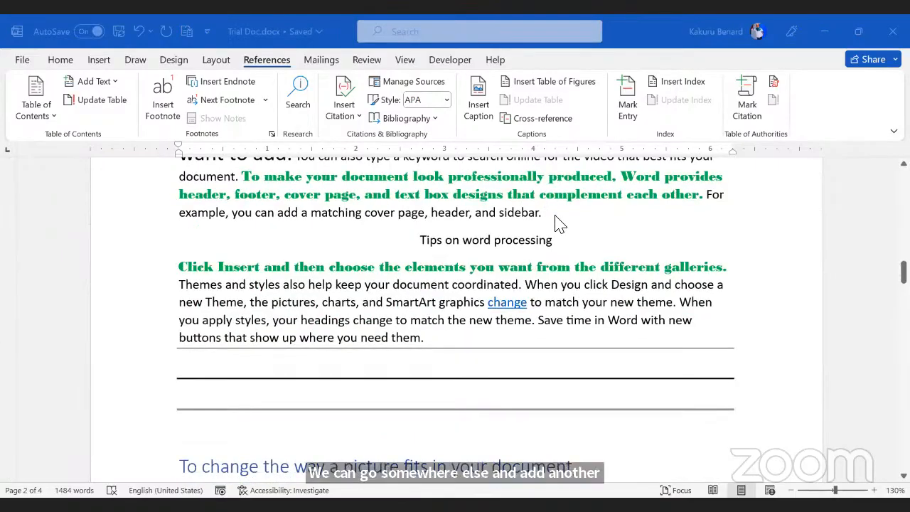
{"action": "left_click", "coordinate": [560, 219]}
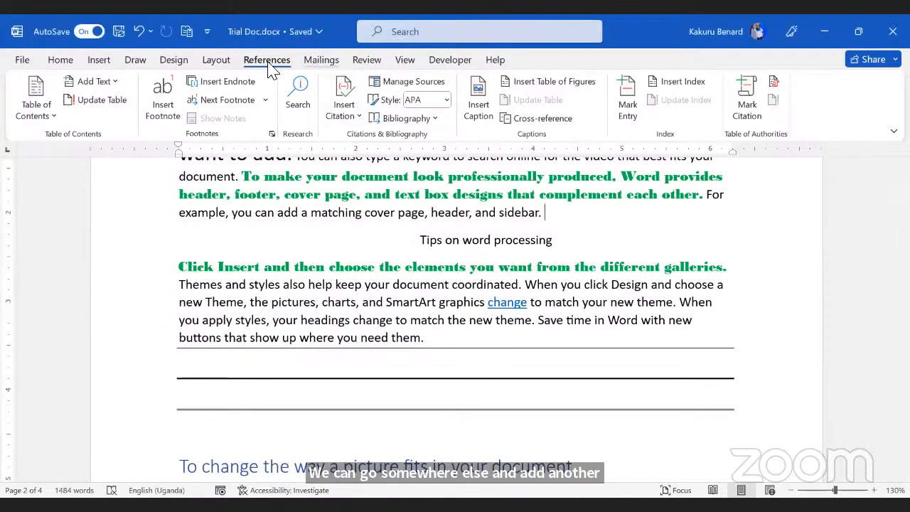
Step: Add a new Book source with the author's name, title 'Mastering Journalism' and year 2017
{"action": "left_click", "coordinate": [345, 113]}
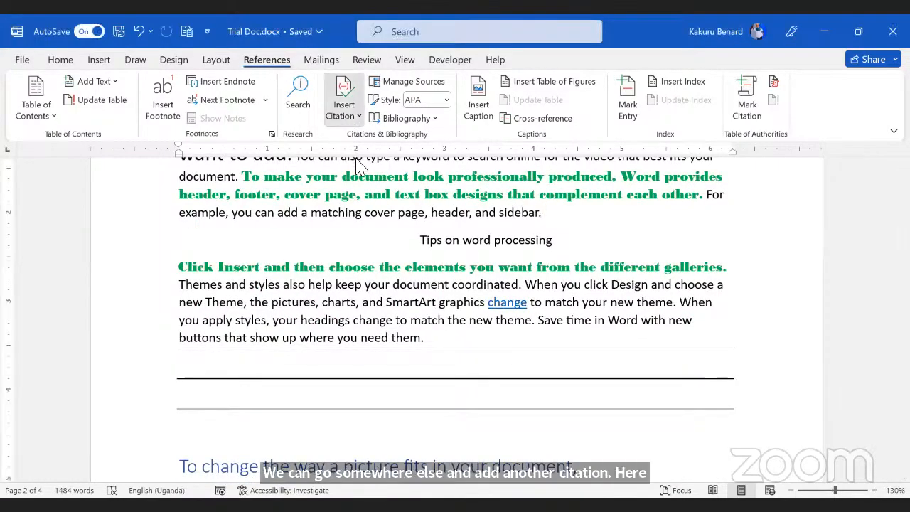
{"action": "left_click", "coordinate": [364, 186]}
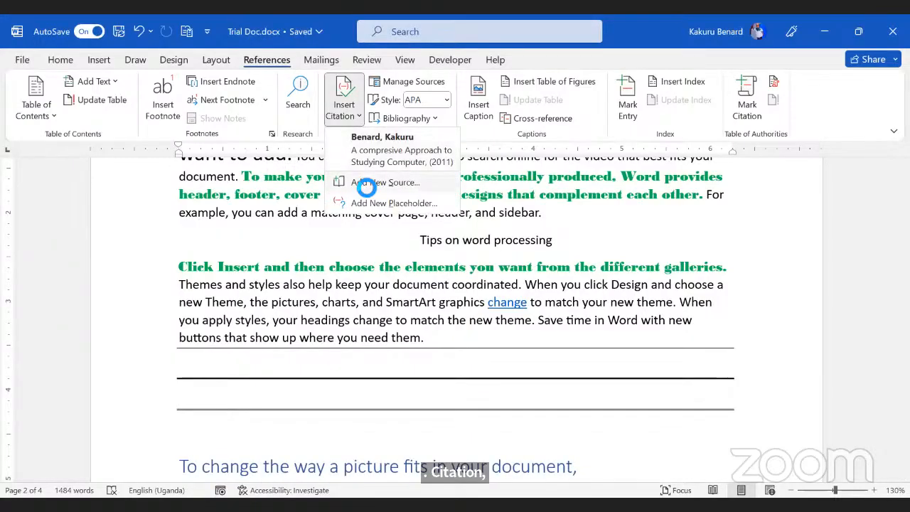
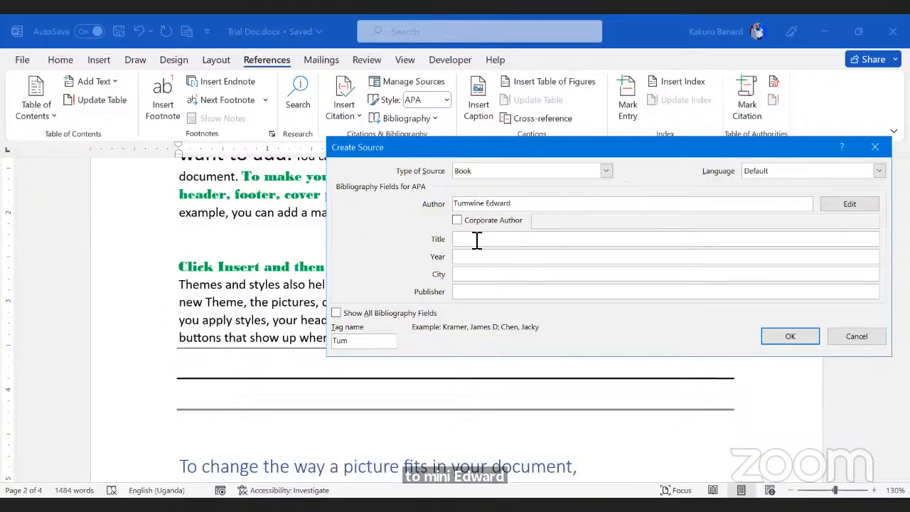
{"action": "left_click", "coordinate": [477, 240]}
{"action": "type", "text": "Ma"}
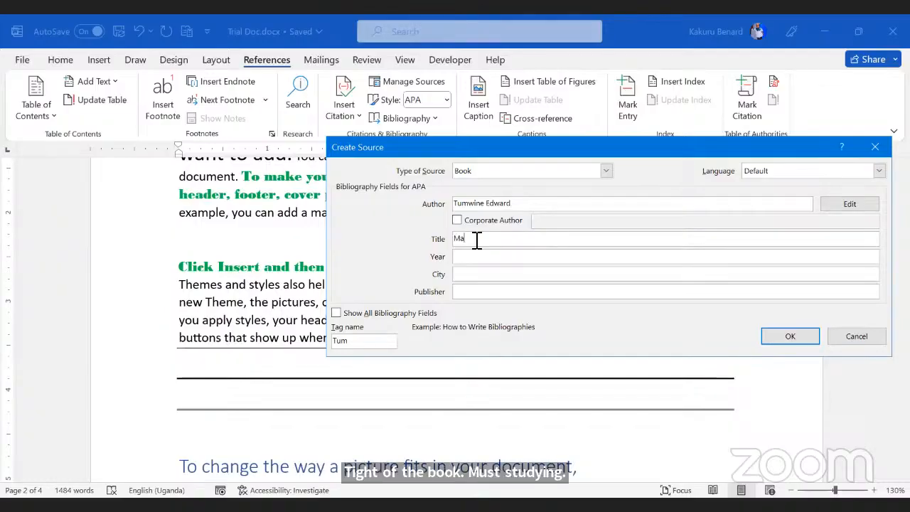
{"action": "type", "text": "stering Journalism"}
{"action": "left_click", "coordinate": [492, 260]}
{"action": "type", "text": "2"}
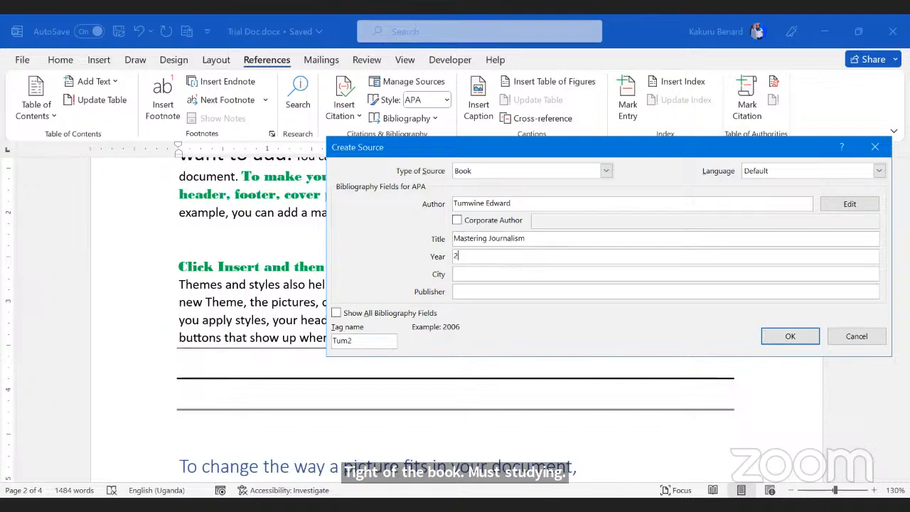
{"action": "type", "text": "017"}
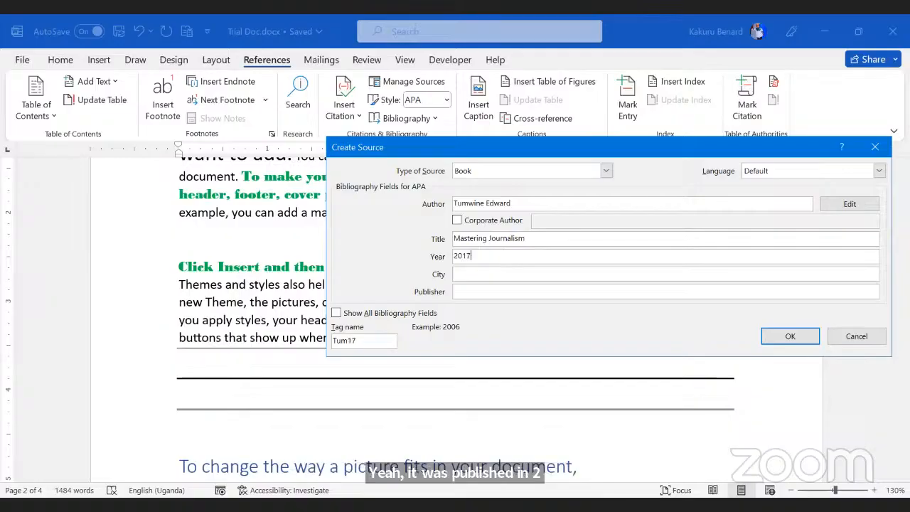
Step: Set city Mbarara and publisher 'MOK Publishers', insert the citation and select it
{"action": "left_click", "coordinate": [484, 281]}
{"action": "type", "text": "M"}
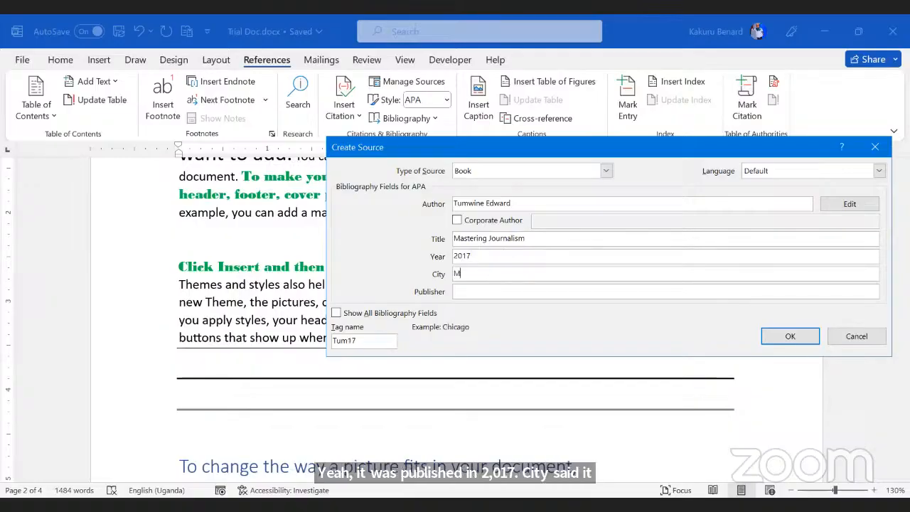
{"action": "type", "text": "barara"}
{"action": "left_click", "coordinate": [476, 293]}
{"action": "type", "text": "M"}
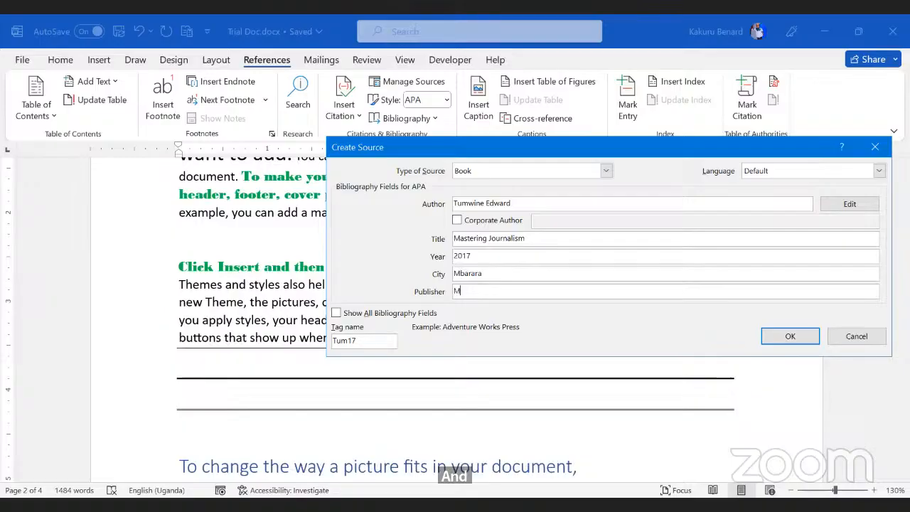
{"action": "type", "text": "OK Publishers"}
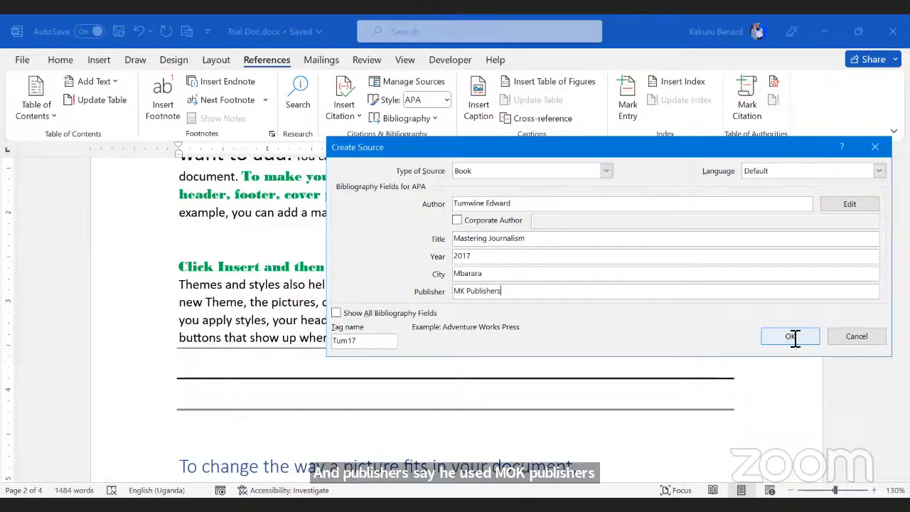
{"action": "left_click", "coordinate": [790, 336]}
{"action": "left_click_drag", "start_coordinate": [640, 215], "coordinate": [546, 212]}
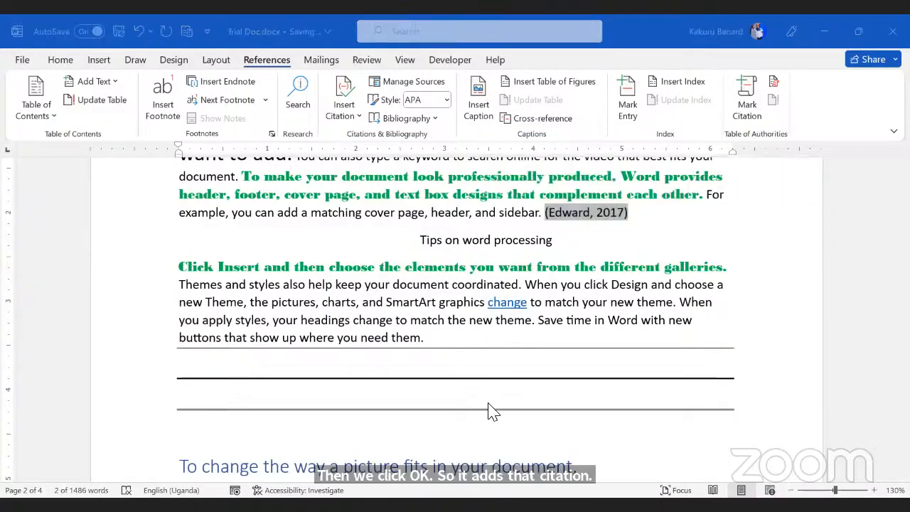
Step: Add an empty line after 30/June/2023 and keep APA as the citation style
{"action": "scroll", "coordinate": [565, 277], "scroll_direction": "down", "scroll_amount": 10}
{"action": "scroll", "coordinate": [565, 277], "scroll_direction": "down", "scroll_amount": 20}
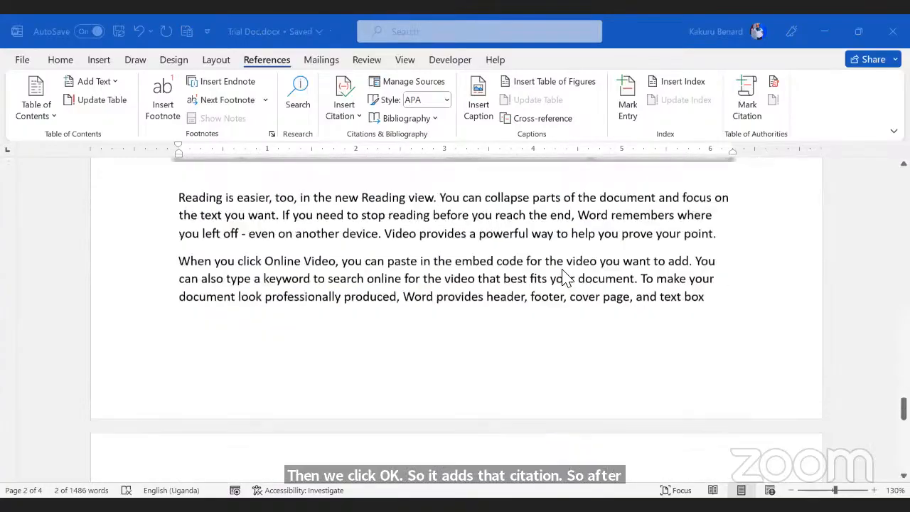
{"action": "scroll", "coordinate": [498, 320], "scroll_direction": "up", "scroll_amount": 2}
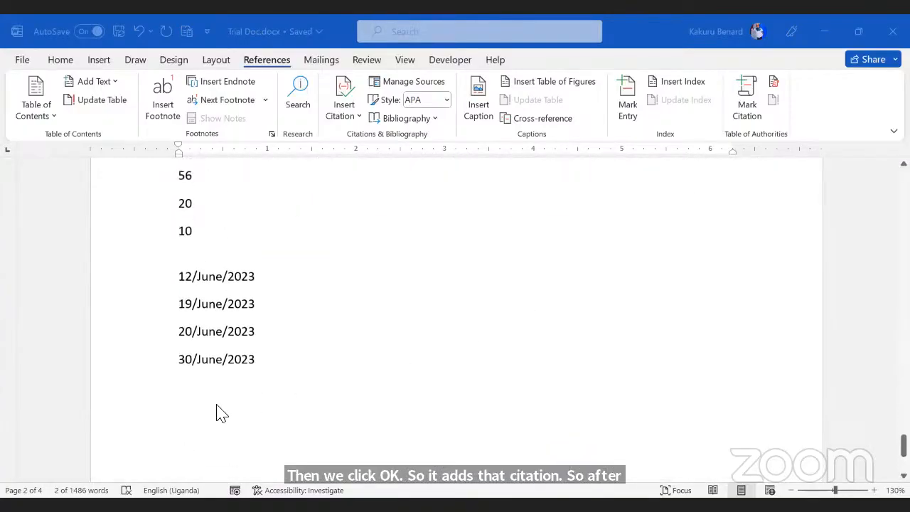
{"action": "left_click", "coordinate": [209, 359]}
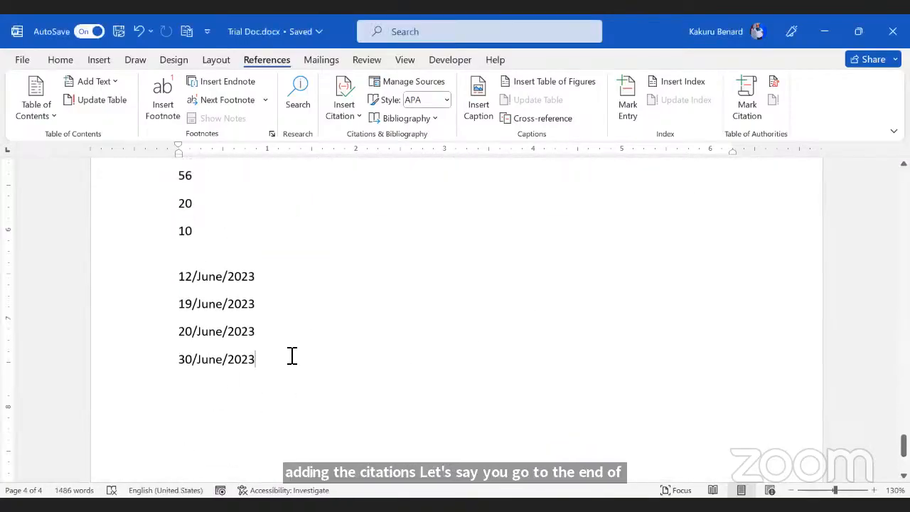
{"action": "key", "text": "Return"}
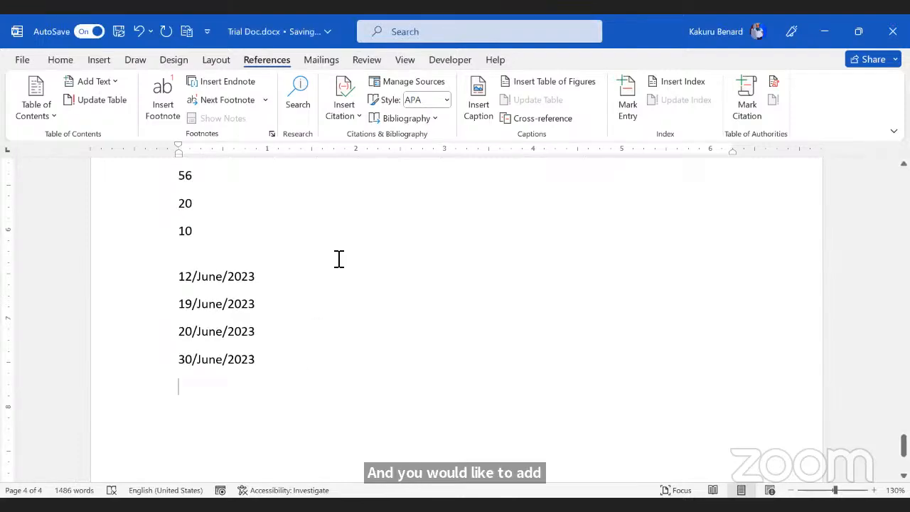
{"action": "left_click", "coordinate": [447, 100]}
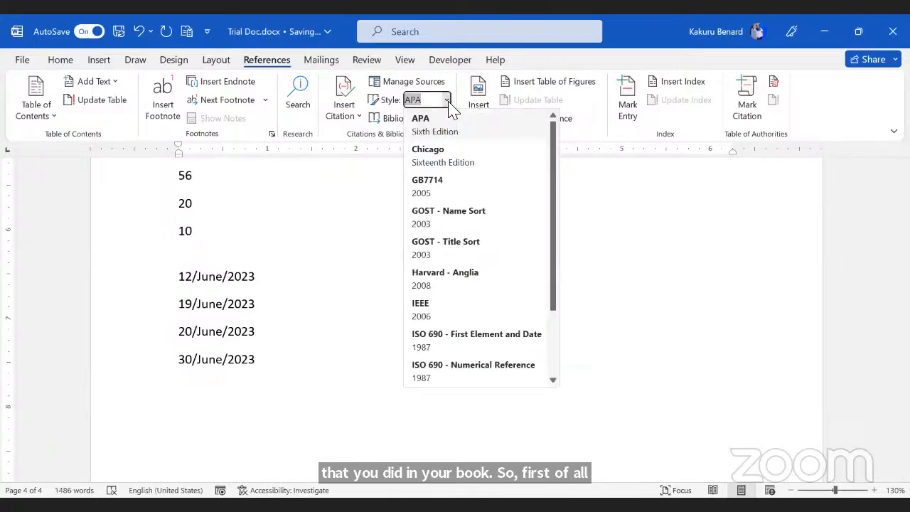
{"action": "left_click", "coordinate": [441, 128]}
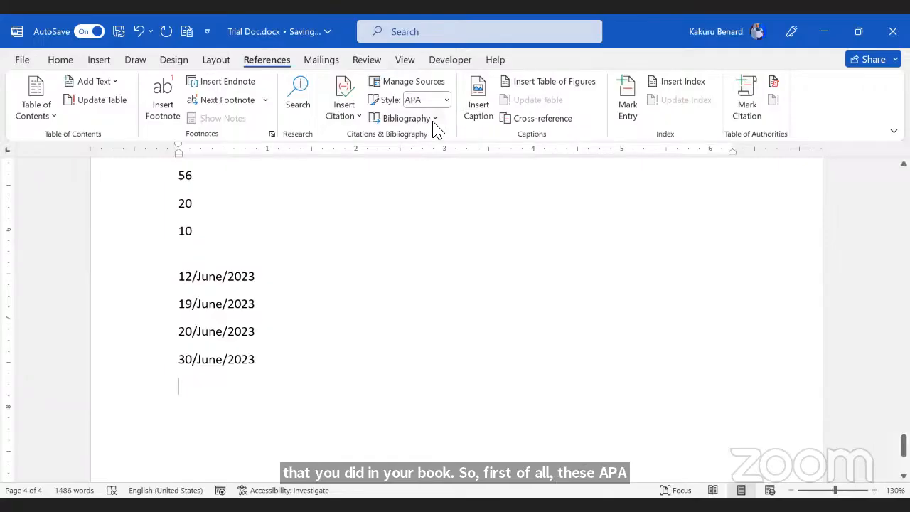
Step: Insert a References bibliography listing the 2011 and 2017 book sources
{"action": "left_click", "coordinate": [434, 120]}
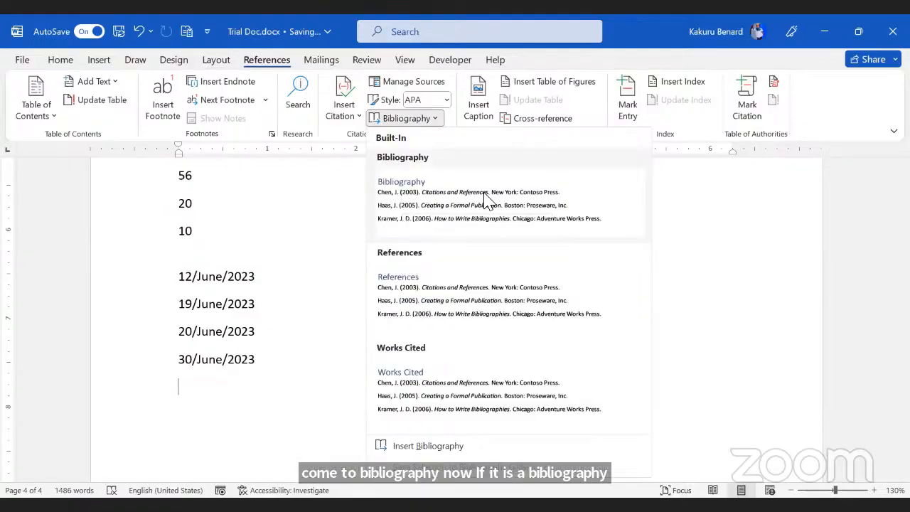
{"action": "left_click", "coordinate": [431, 294]}
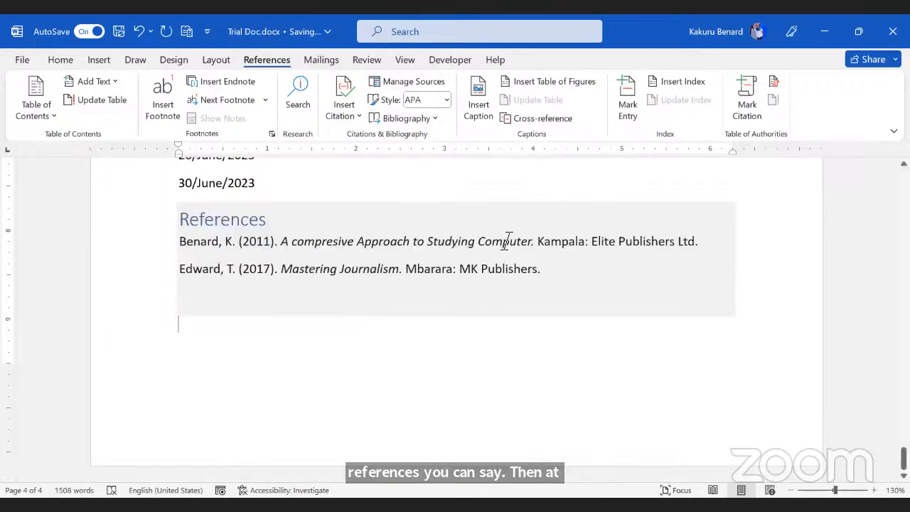
{"action": "left_click", "coordinate": [457, 322]}
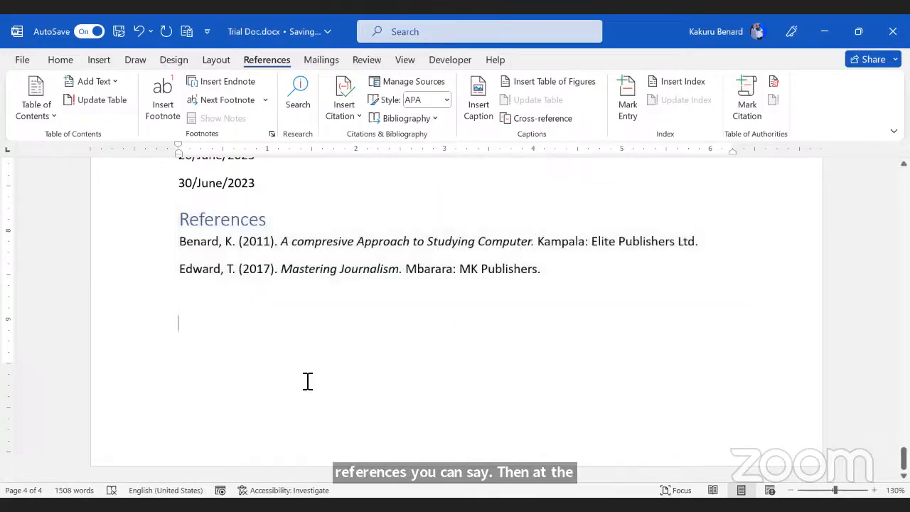
Step: Insert a Works Cited bibliography below References, showing the 2011 Kampala book
{"action": "left_click", "coordinate": [434, 119]}
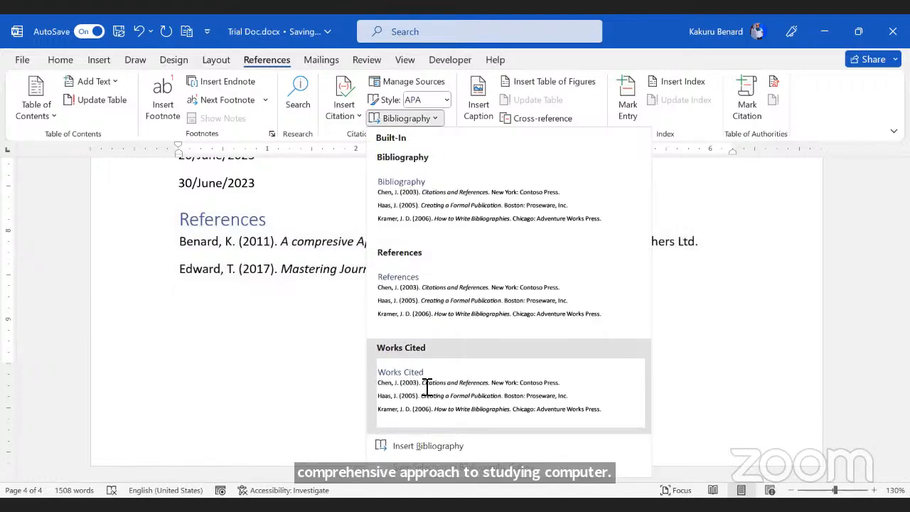
{"action": "left_click", "coordinate": [425, 387]}
{"action": "scroll", "coordinate": [249, 249], "scroll_direction": "up", "scroll_amount": 4}
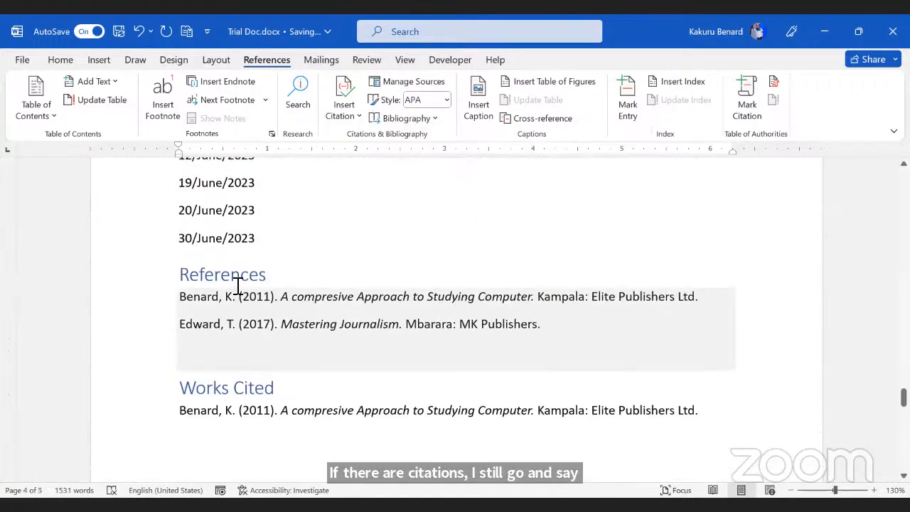
{"action": "left_click", "coordinate": [226, 275]}
{"action": "scroll", "coordinate": [244, 284], "scroll_direction": "down", "scroll_amount": 2}
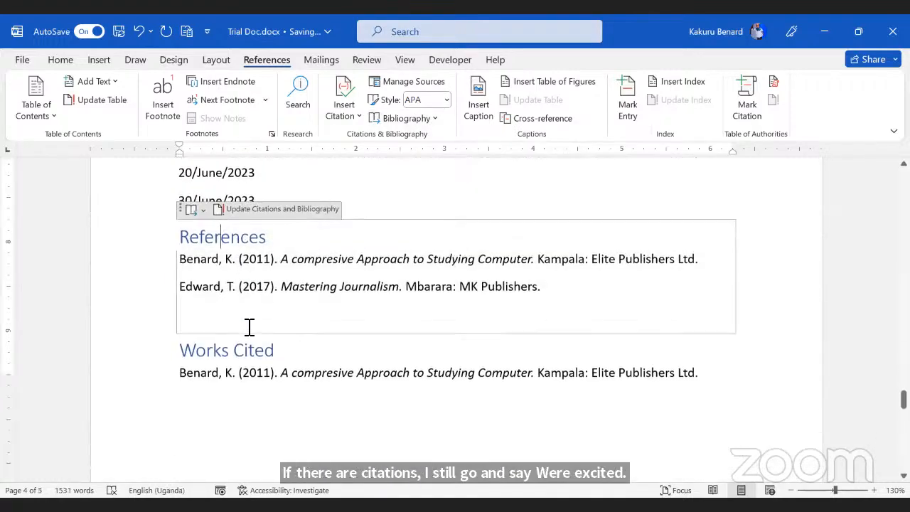
{"action": "left_click", "coordinate": [234, 347]}
{"action": "scroll", "coordinate": [287, 390], "scroll_direction": "down", "scroll_amount": 7}
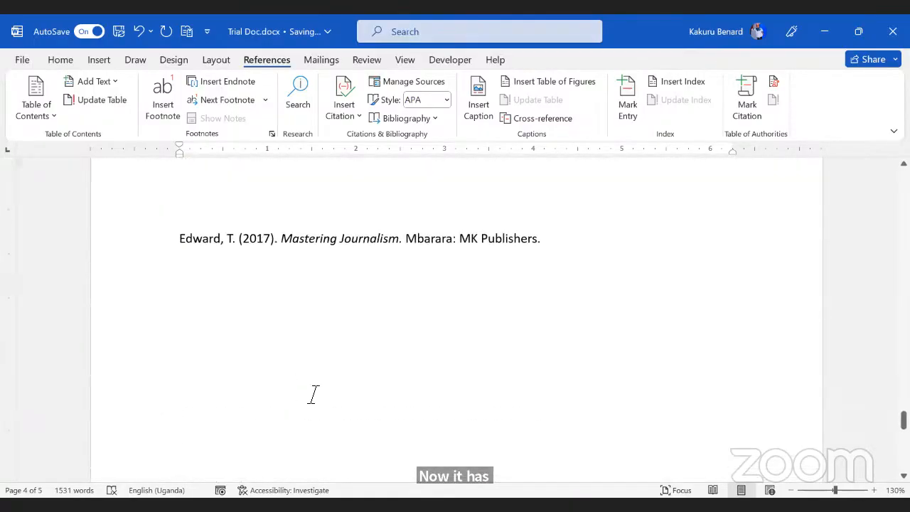
{"action": "scroll", "coordinate": [312, 394], "scroll_direction": "up", "scroll_amount": 2}
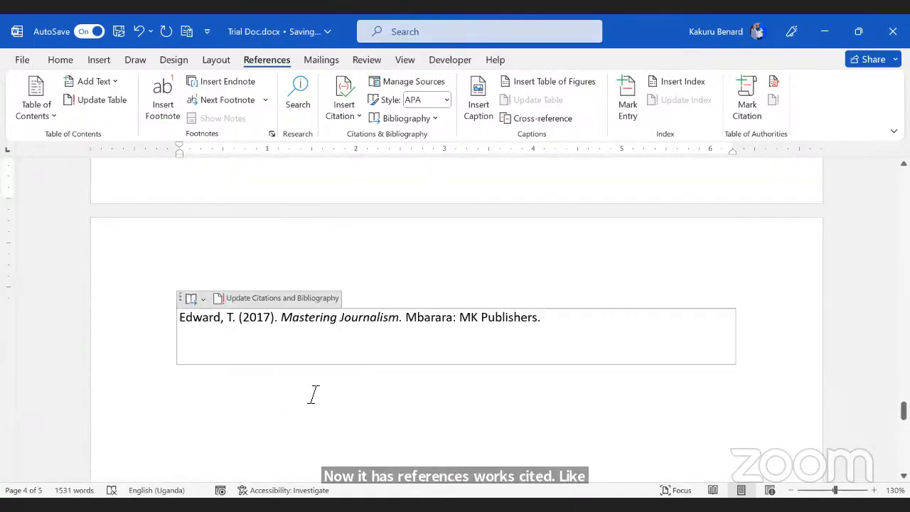
{"action": "scroll", "coordinate": [393, 422], "scroll_direction": "up", "scroll_amount": 3}
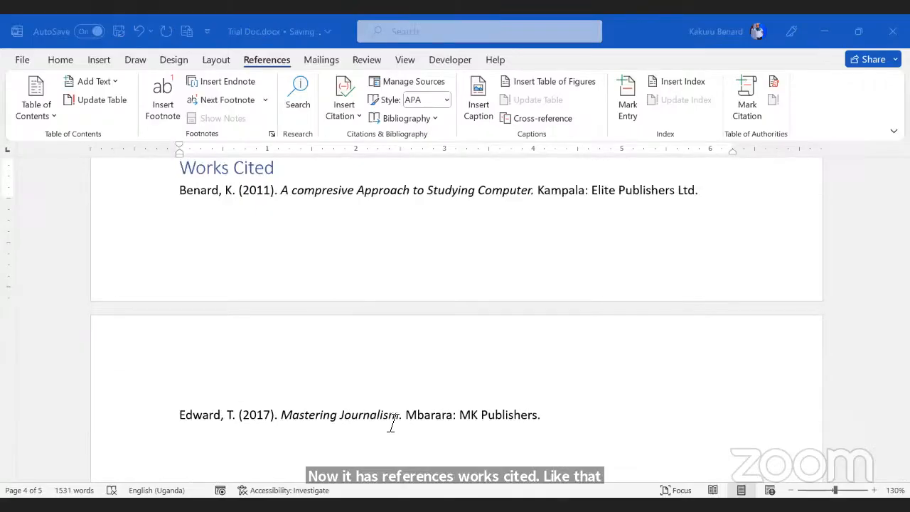
{"action": "scroll", "coordinate": [367, 335], "scroll_direction": "up", "scroll_amount": 15}
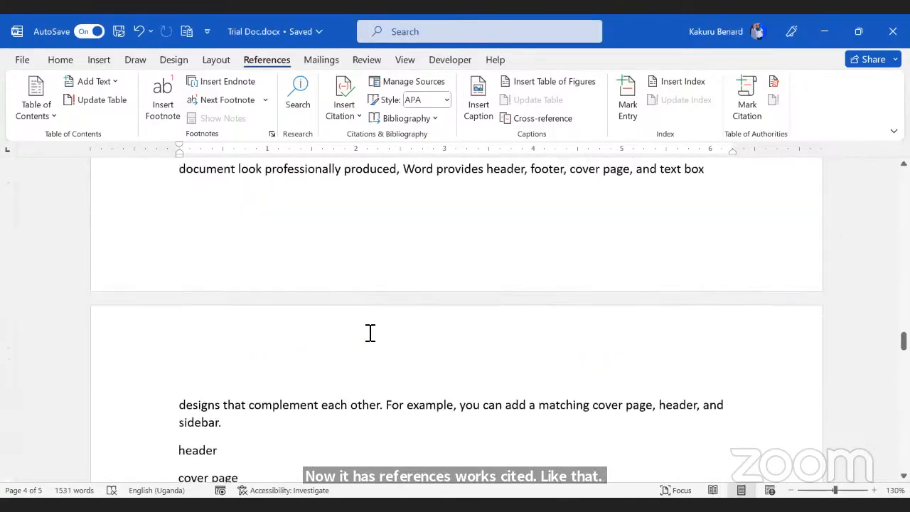
{"action": "scroll", "coordinate": [370, 332], "scroll_direction": "up", "scroll_amount": 5}
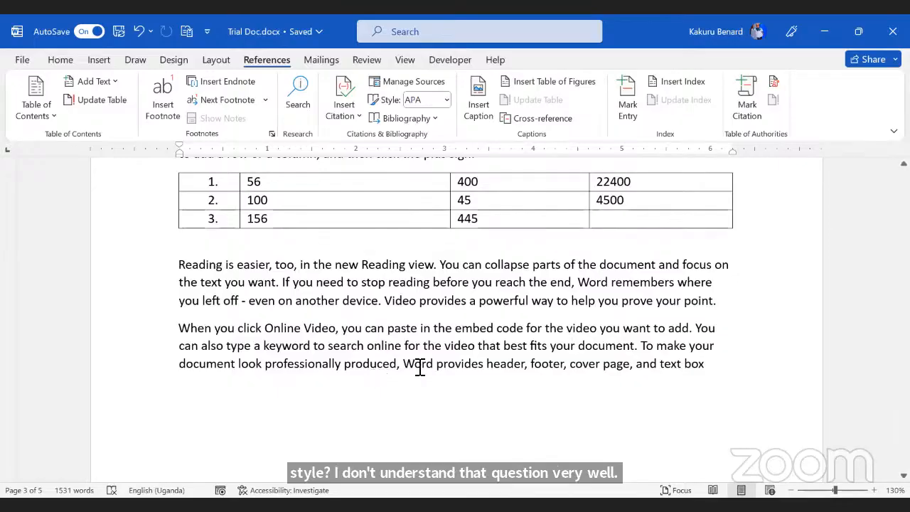
{"action": "scroll", "coordinate": [421, 363], "scroll_direction": "up", "scroll_amount": 3}
{"action": "scroll", "coordinate": [421, 363], "scroll_direction": "up", "scroll_amount": 15}
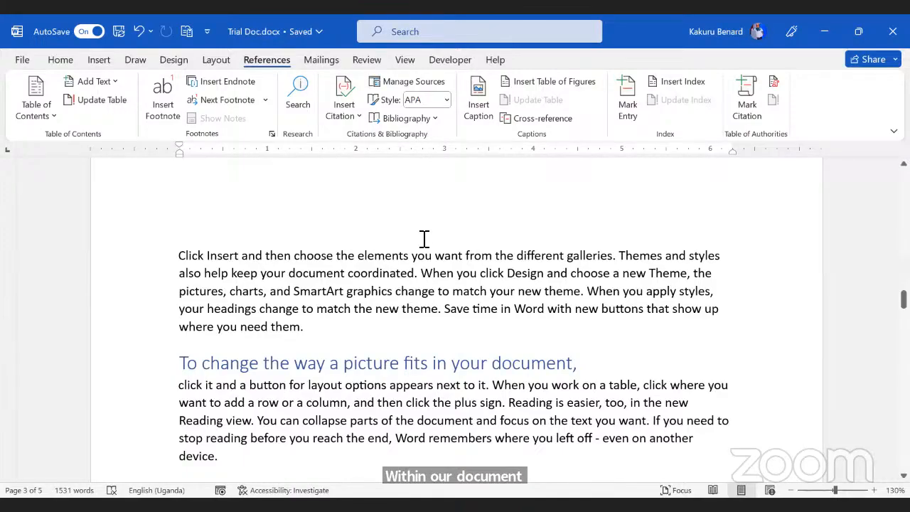
{"action": "scroll", "coordinate": [423, 248], "scroll_direction": "down", "scroll_amount": 3}
{"action": "scroll", "coordinate": [423, 269], "scroll_direction": "down", "scroll_amount": 20}
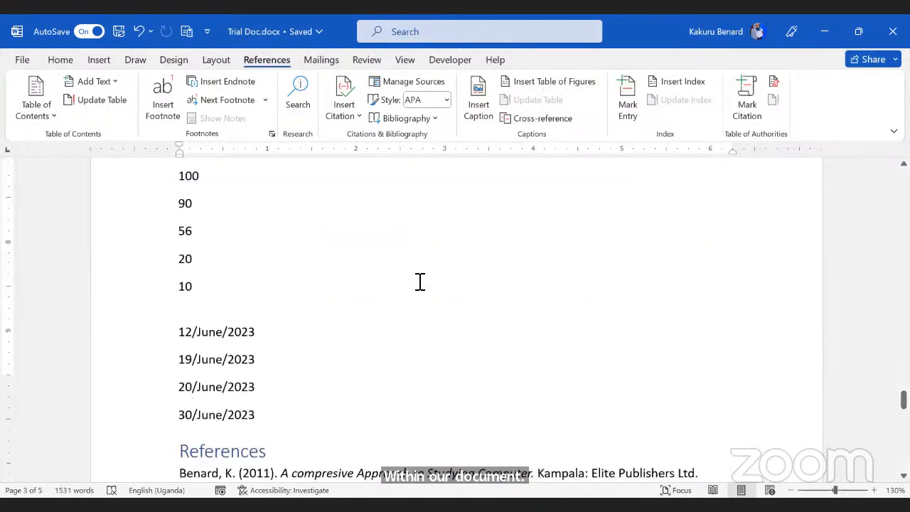
{"action": "scroll", "coordinate": [361, 229], "scroll_direction": "up", "scroll_amount": 3}
Step: Update the References bibliography field so it lists both cited books
{"action": "left_click", "coordinate": [362, 232]}
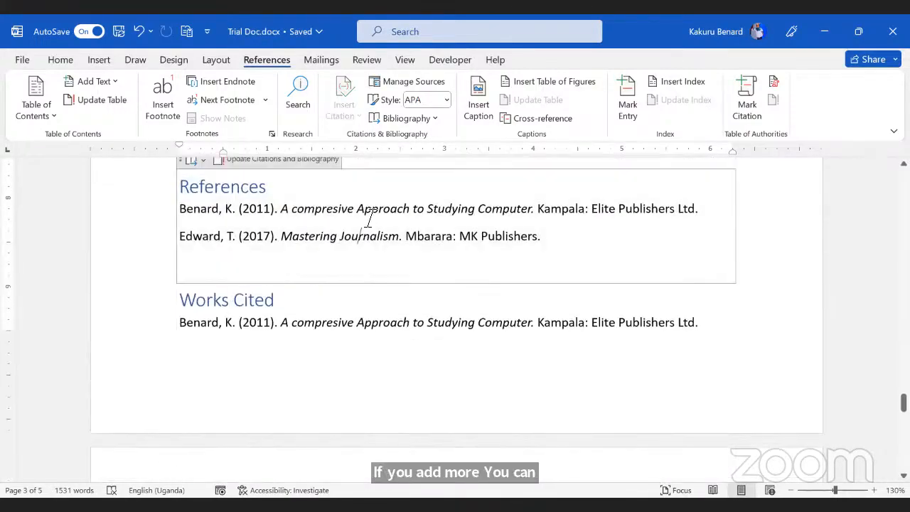
{"action": "right_click", "coordinate": [366, 223]}
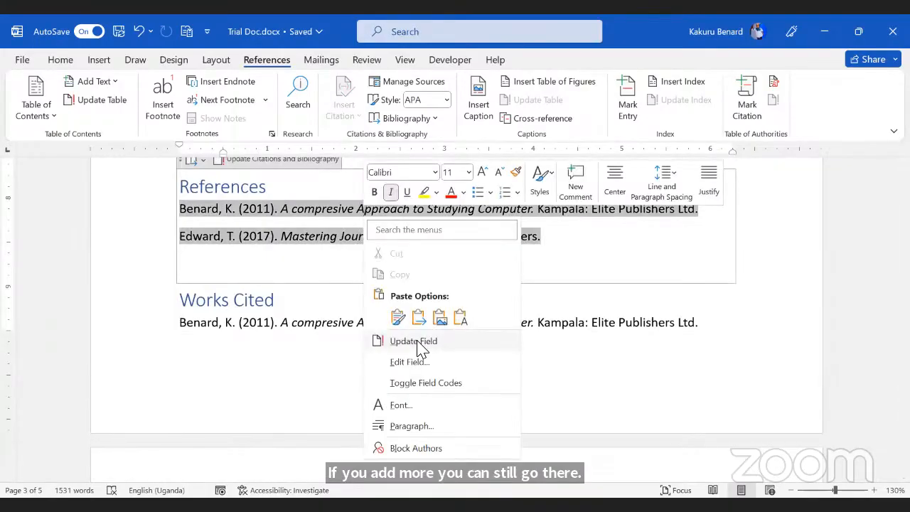
{"action": "left_click", "coordinate": [419, 342]}
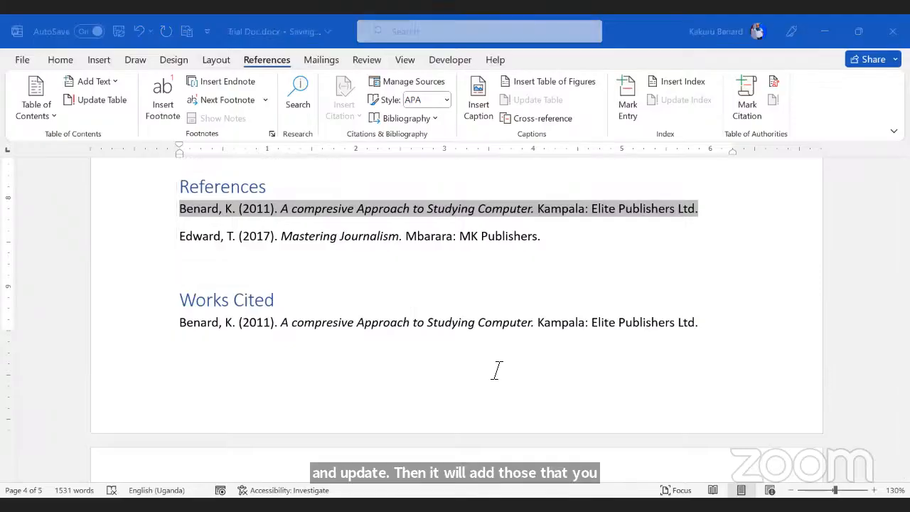
{"action": "scroll", "coordinate": [494, 179], "scroll_direction": "up", "scroll_amount": 5}
{"action": "scroll", "coordinate": [494, 180], "scroll_direction": "up", "scroll_amount": 1}
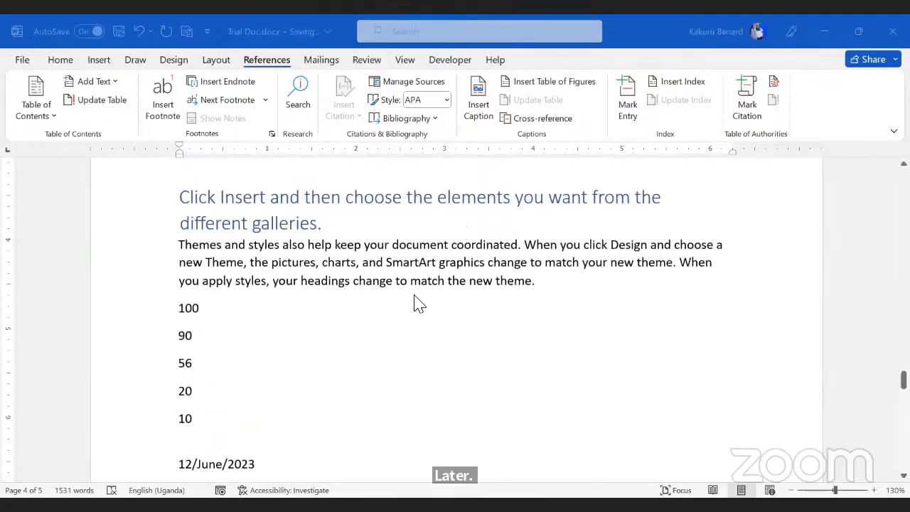
Step: Change the citation style to Harvard - Anglia so entries read 'Edward, T., 2017.'
{"action": "left_click", "coordinate": [445, 100]}
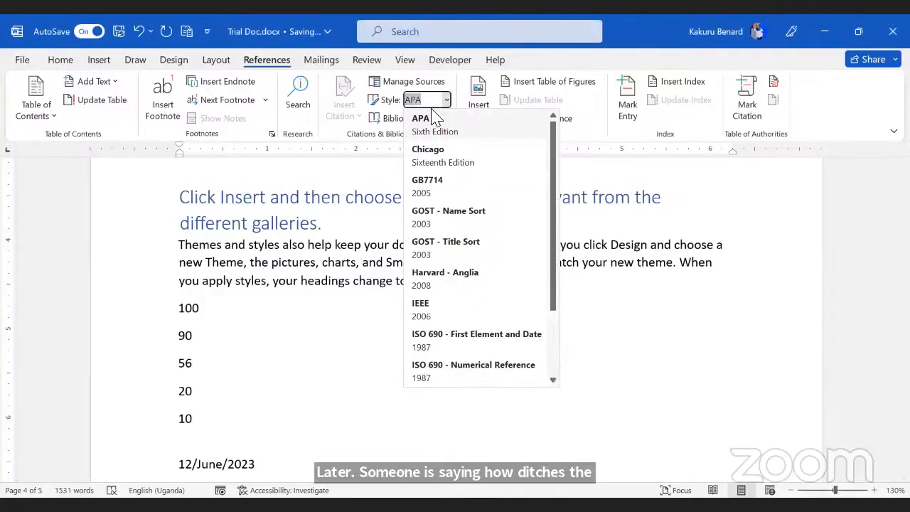
{"action": "left_click", "coordinate": [442, 278]}
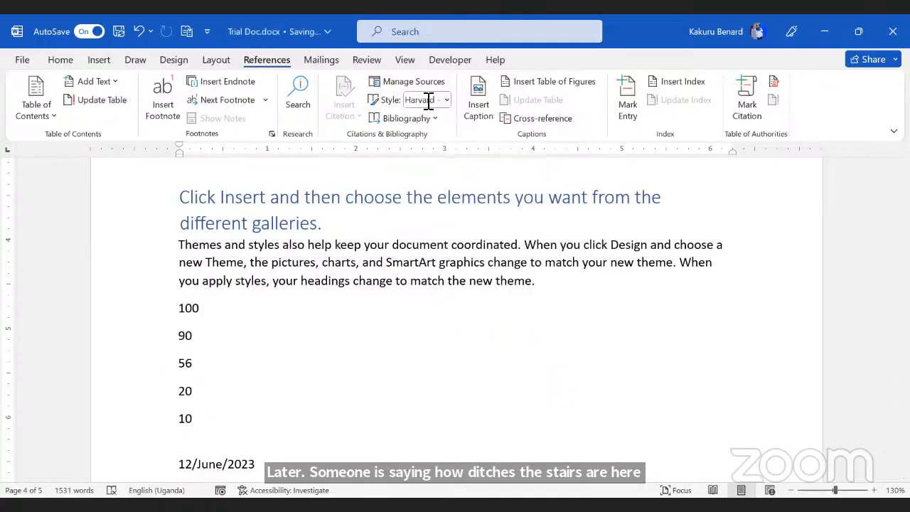
{"action": "scroll", "coordinate": [342, 293], "scroll_direction": "down", "scroll_amount": 10}
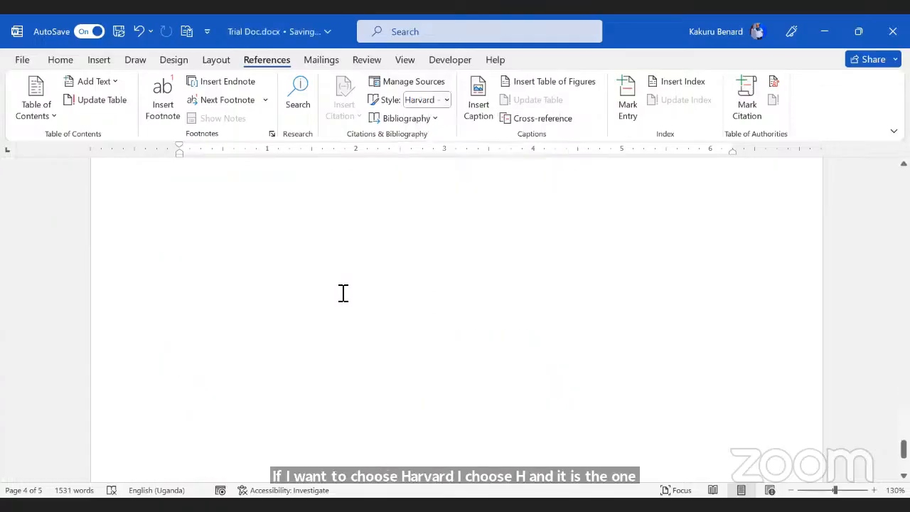
{"action": "scroll", "coordinate": [343, 293], "scroll_direction": "up", "scroll_amount": 8}
Step: Insert a Bibliography below the Edward entry and set the citation style back to APA
{"action": "scroll", "coordinate": [346, 293], "scroll_direction": "down", "scroll_amount": 2}
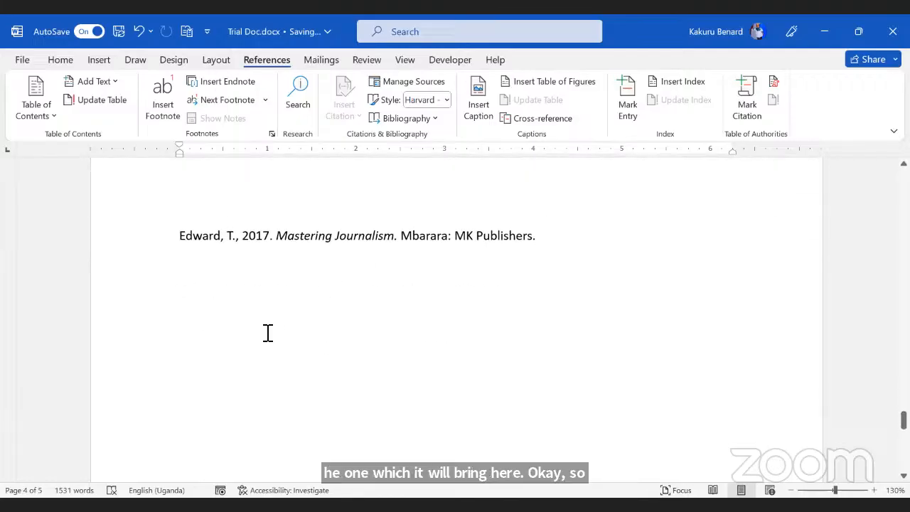
{"action": "left_click", "coordinate": [268, 288]}
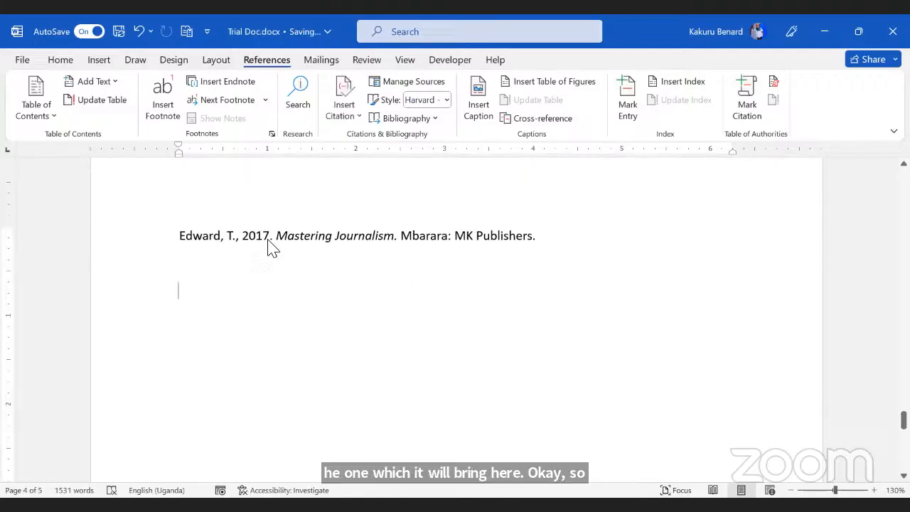
{"action": "left_click", "coordinate": [435, 119]}
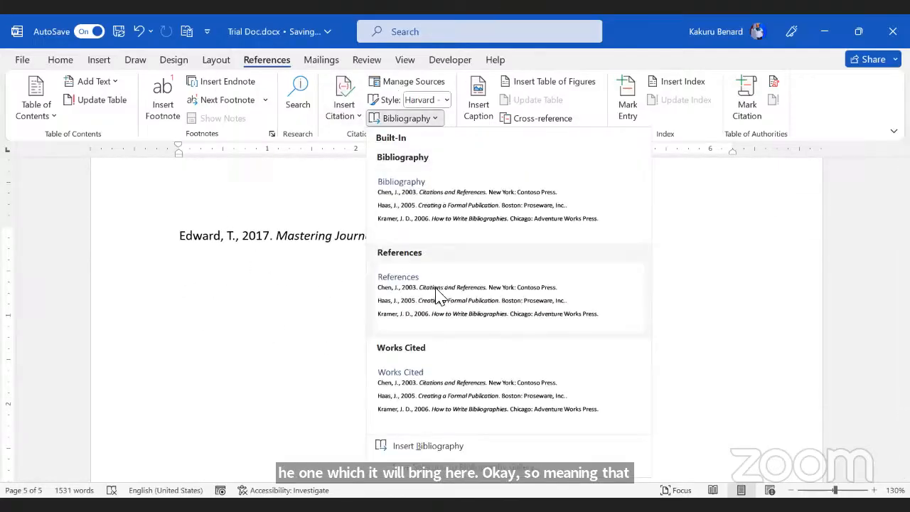
{"action": "left_click", "coordinate": [439, 190]}
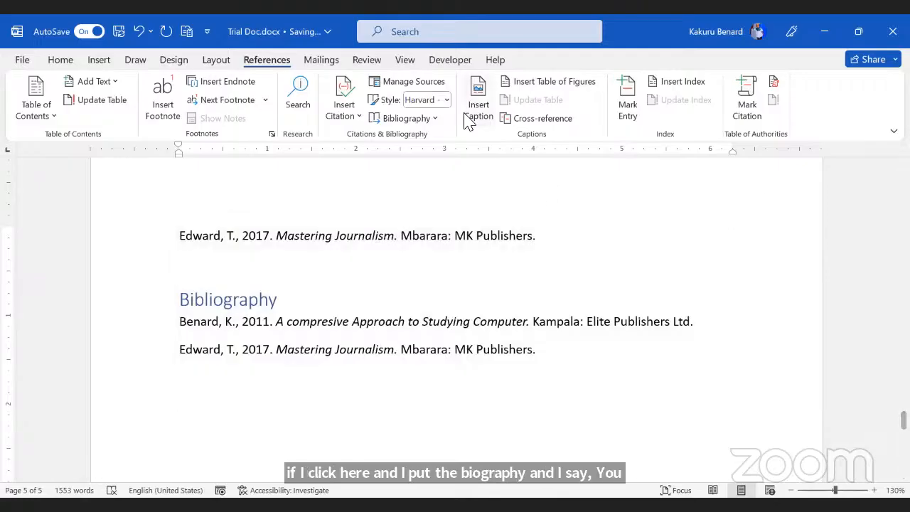
{"action": "left_click", "coordinate": [447, 99]}
{"action": "left_click", "coordinate": [449, 123]}
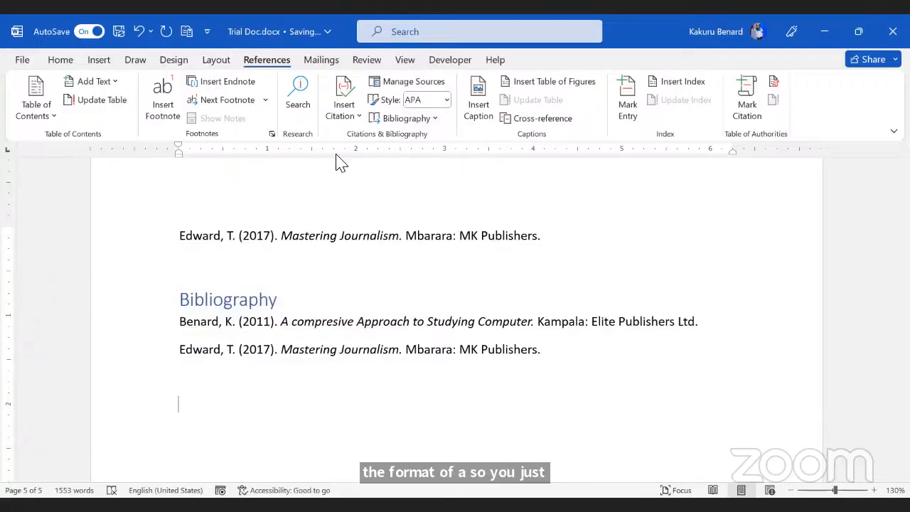
Step: Scroll up to the Table of Contents, click inside it, and show the View ribbon
{"action": "scroll", "coordinate": [403, 214], "scroll_direction": "up", "scroll_amount": 15}
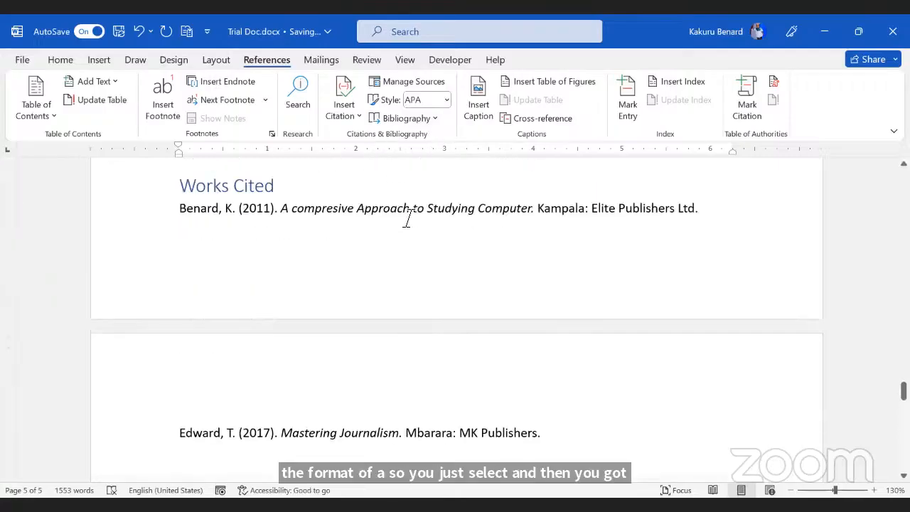
{"action": "scroll", "coordinate": [409, 219], "scroll_direction": "up", "scroll_amount": 8}
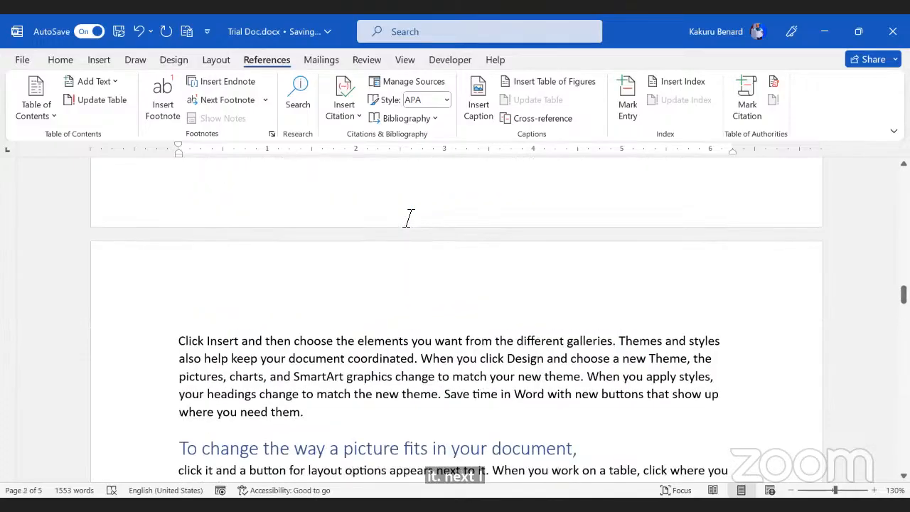
{"action": "scroll", "coordinate": [408, 219], "scroll_direction": "up", "scroll_amount": 15}
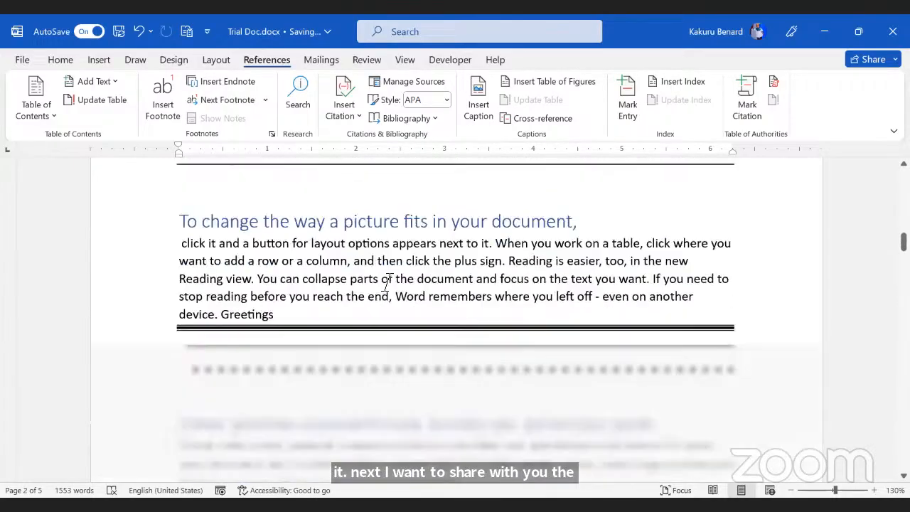
{"action": "left_click", "coordinate": [249, 291]}
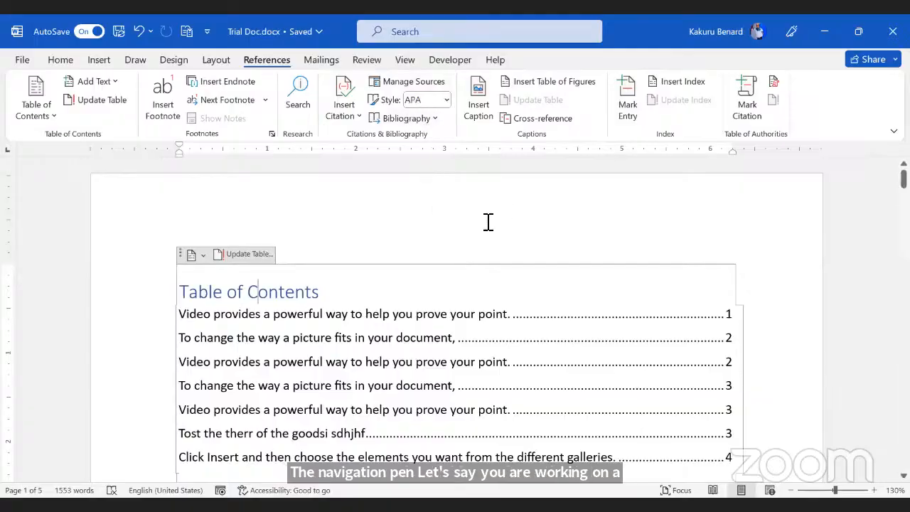
{"action": "left_click", "coordinate": [406, 61]}
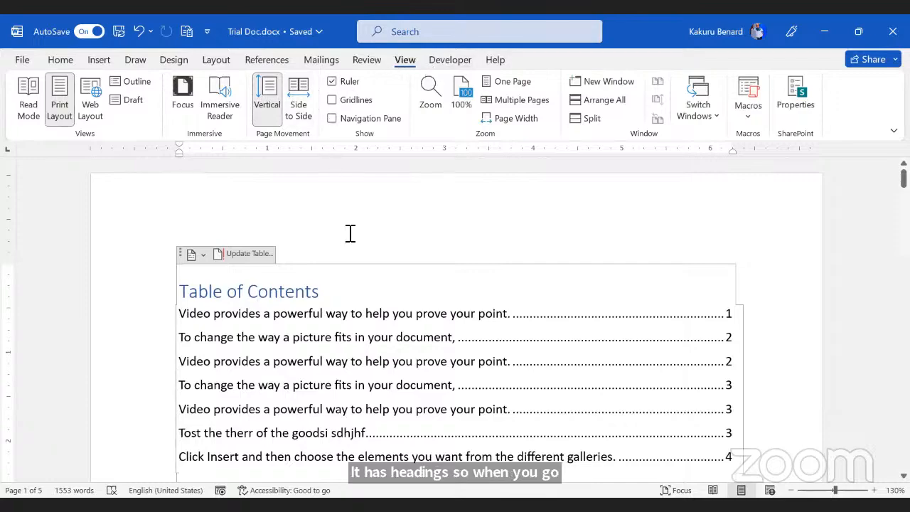
Step: Turn on the Navigation Pane and jump to the Bibliography and video headings
{"action": "left_click", "coordinate": [361, 119]}
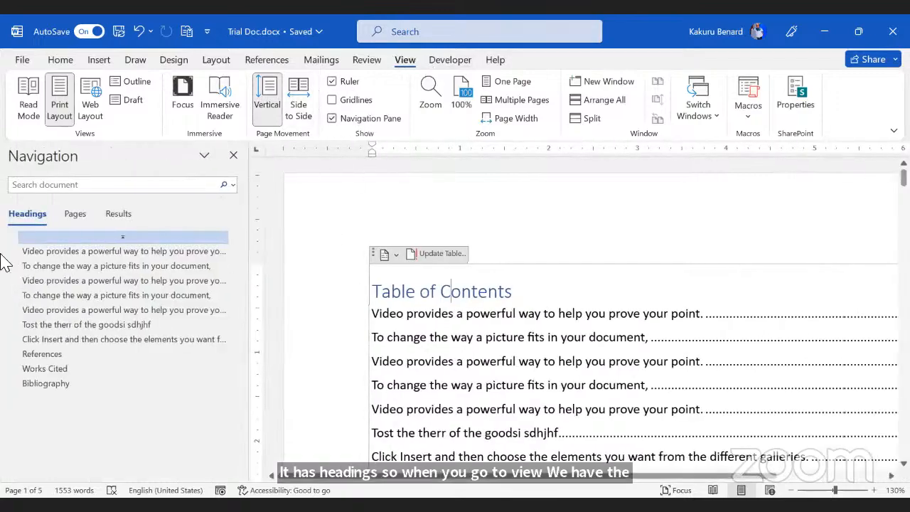
{"action": "left_click", "coordinate": [62, 383]}
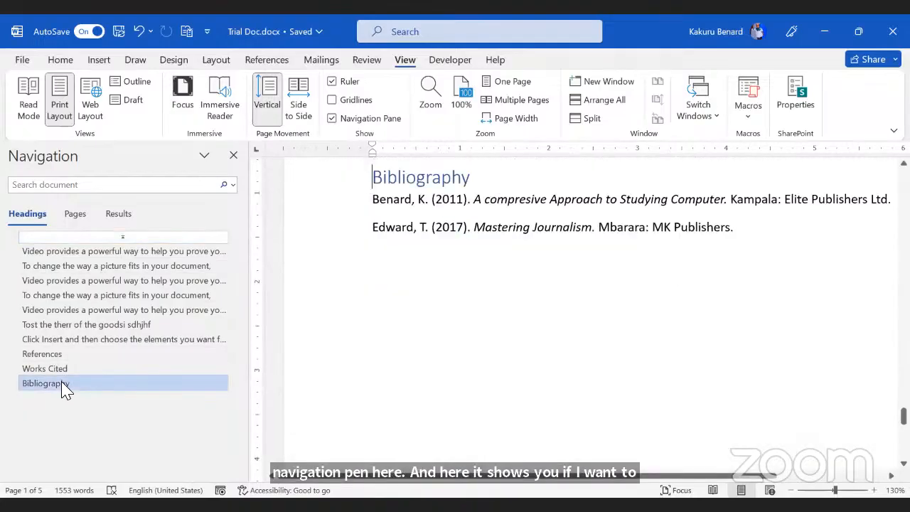
{"action": "left_click", "coordinate": [59, 313]}
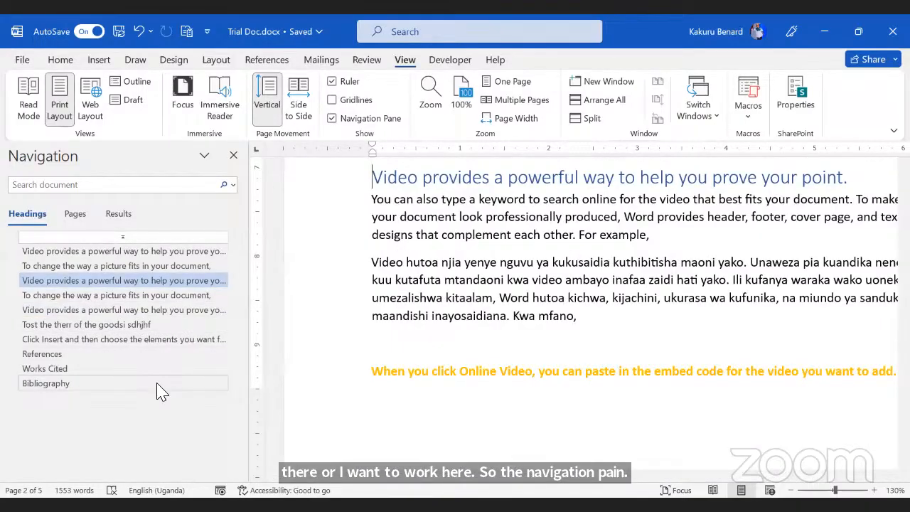
Step: Jump to page 5 using the page thumbnails, then return to the headings list
{"action": "left_click", "coordinate": [73, 221]}
{"action": "scroll", "coordinate": [105, 339], "scroll_direction": "up", "scroll_amount": 2}
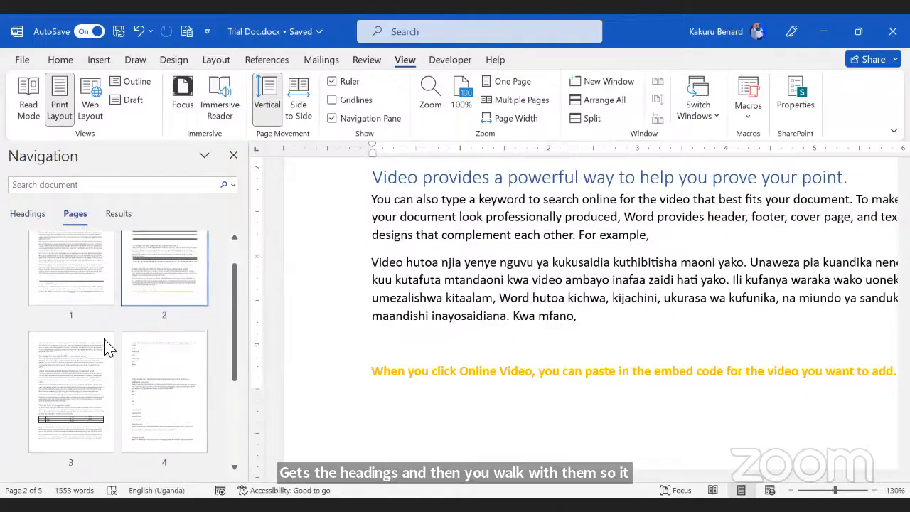
{"action": "scroll", "coordinate": [110, 349], "scroll_direction": "down", "scroll_amount": 1}
{"action": "scroll", "coordinate": [112, 355], "scroll_direction": "down", "scroll_amount": 2}
{"action": "left_click", "coordinate": [95, 375]}
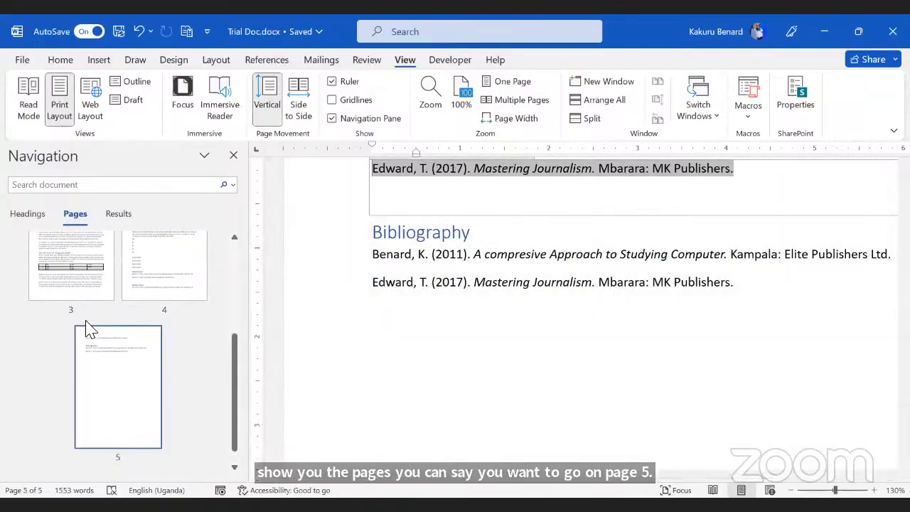
{"action": "scroll", "coordinate": [87, 329], "scroll_direction": "up", "scroll_amount": 3}
{"action": "left_click", "coordinate": [60, 187]}
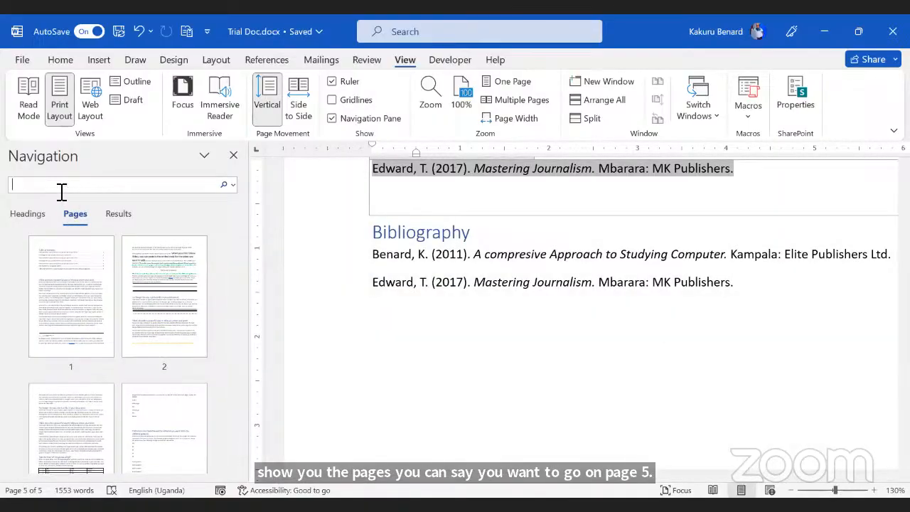
{"action": "left_click", "coordinate": [29, 215]}
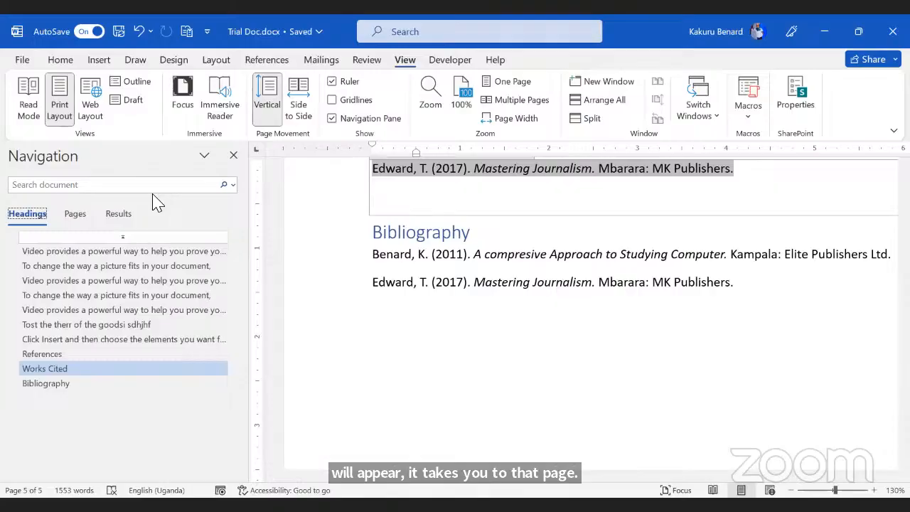
Step: Close the navigation pane and scroll back up to the Table of Contents
{"action": "left_click", "coordinate": [234, 154]}
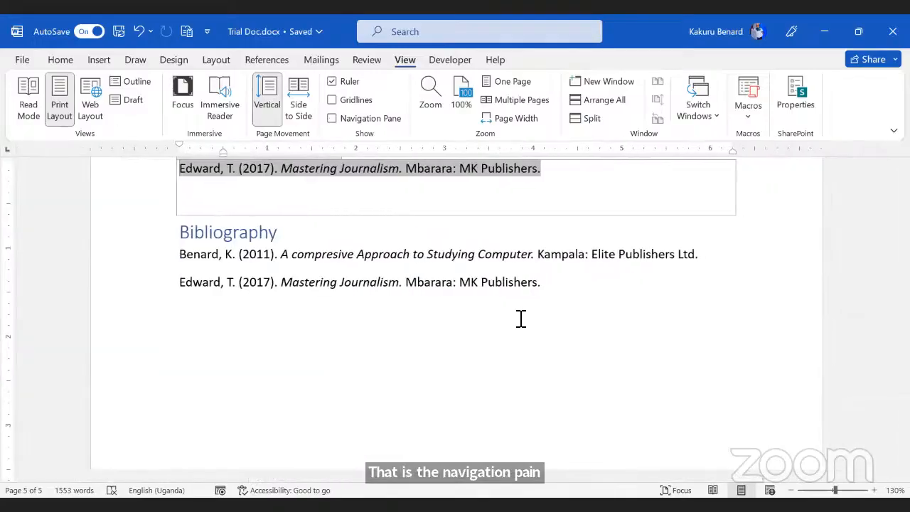
{"action": "left_click", "coordinate": [517, 329]}
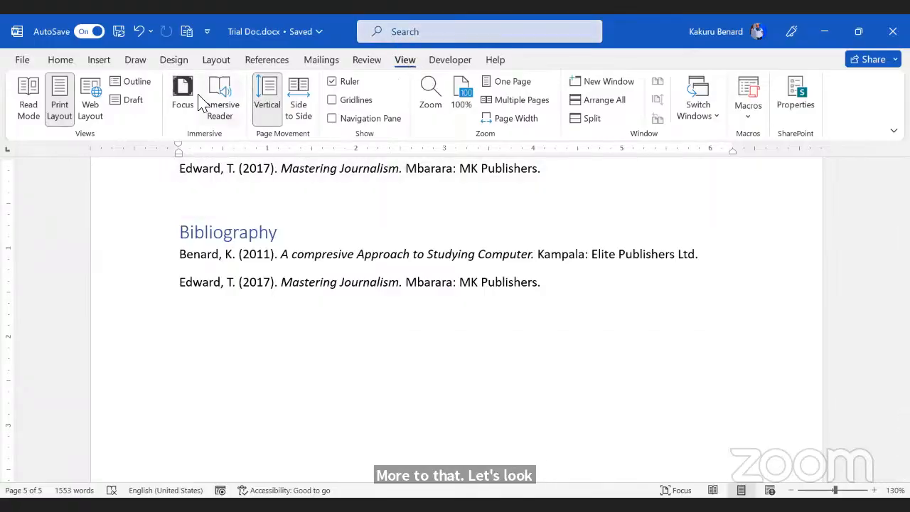
{"action": "scroll", "coordinate": [336, 259], "scroll_direction": "up", "scroll_amount": 10}
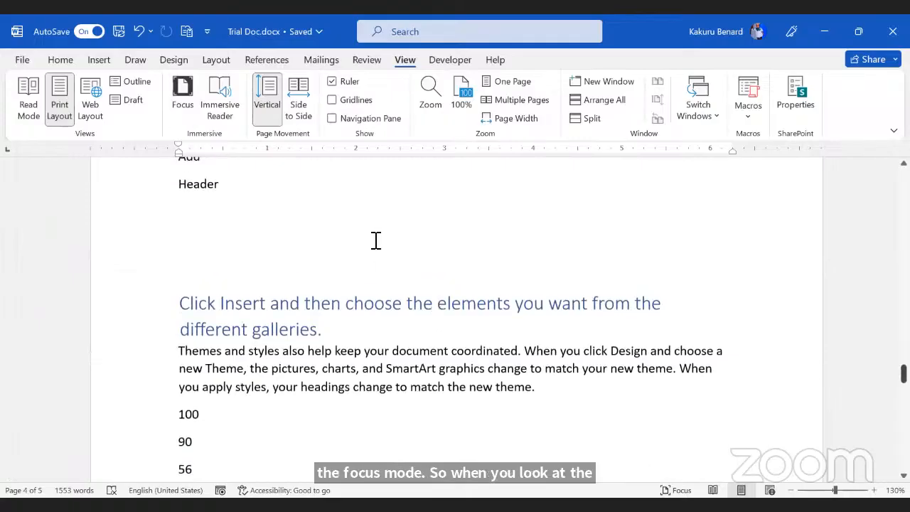
{"action": "scroll", "coordinate": [375, 240], "scroll_direction": "up", "scroll_amount": 10}
{"action": "scroll", "coordinate": [375, 239], "scroll_direction": "down", "scroll_amount": 3}
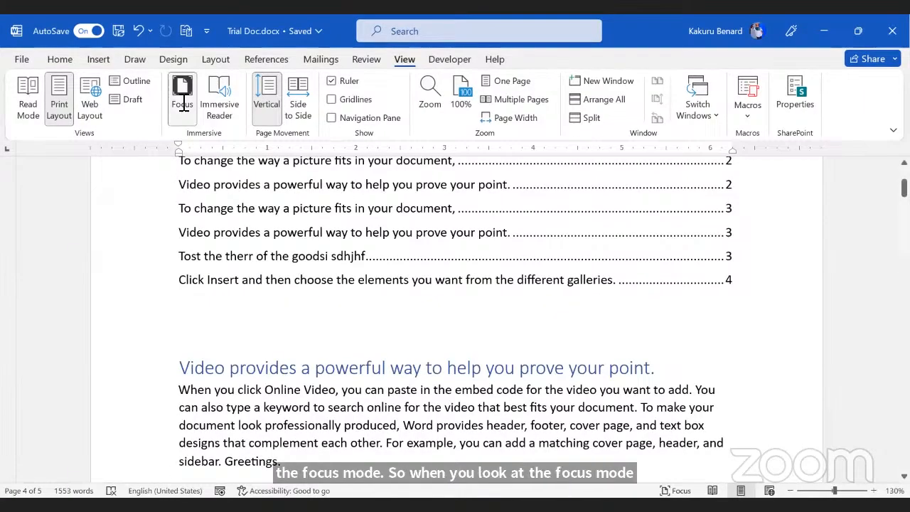
Step: Switch to Focus mode and scroll through the document
{"action": "left_click", "coordinate": [182, 105]}
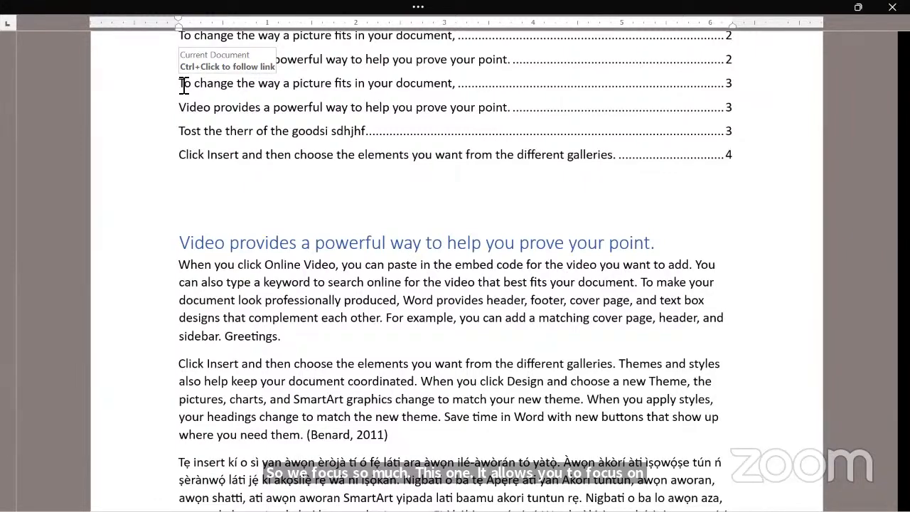
{"action": "scroll", "coordinate": [339, 345], "scroll_direction": "up", "scroll_amount": 4}
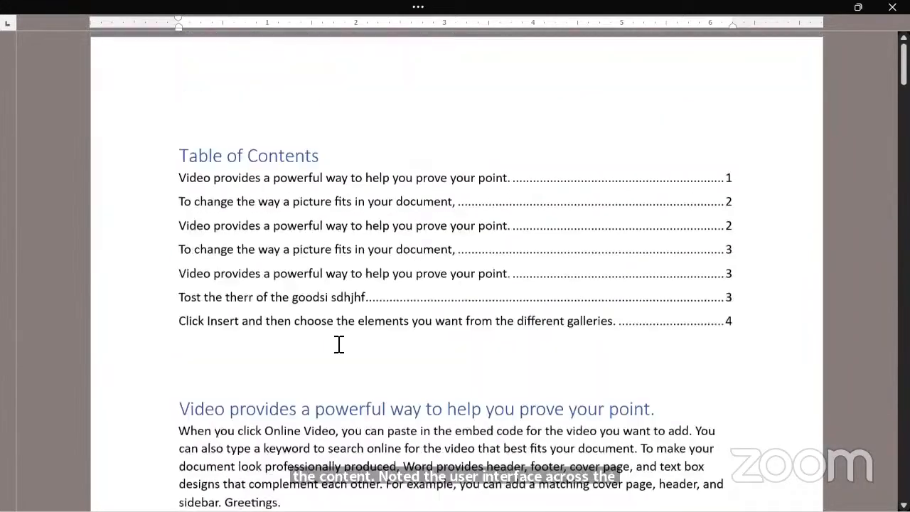
{"action": "scroll", "coordinate": [339, 344], "scroll_direction": "down", "scroll_amount": 15}
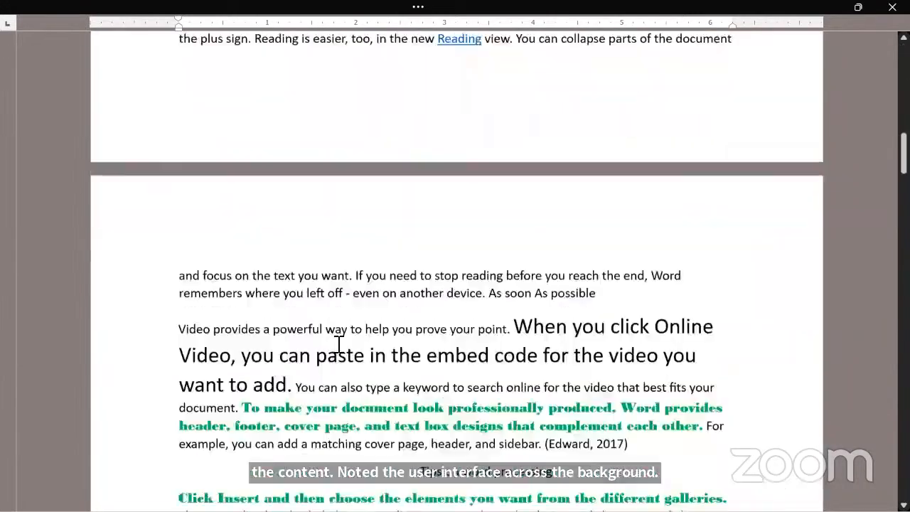
{"action": "scroll", "coordinate": [339, 344], "scroll_direction": "down", "scroll_amount": 3}
{"action": "scroll", "coordinate": [339, 346], "scroll_direction": "up", "scroll_amount": 5}
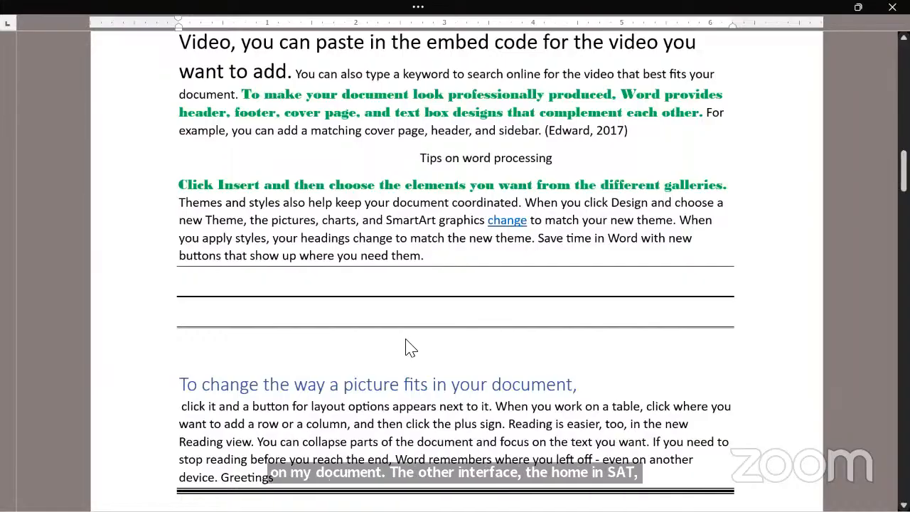
{"action": "scroll", "coordinate": [406, 345], "scroll_direction": "down", "scroll_amount": 15}
{"action": "scroll", "coordinate": [406, 346], "scroll_direction": "down", "scroll_amount": 12}
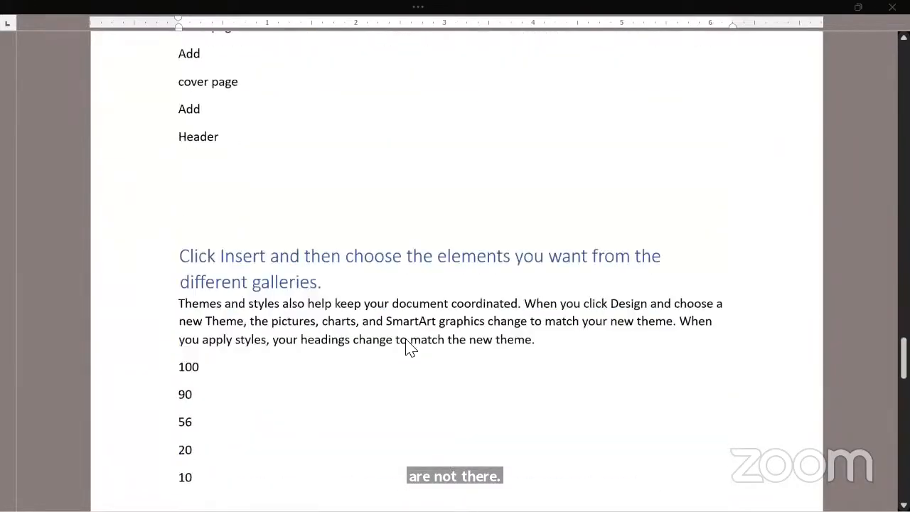
{"action": "scroll", "coordinate": [406, 345], "scroll_direction": "up", "scroll_amount": 10}
{"action": "scroll", "coordinate": [408, 346], "scroll_direction": "up", "scroll_amount": 12}
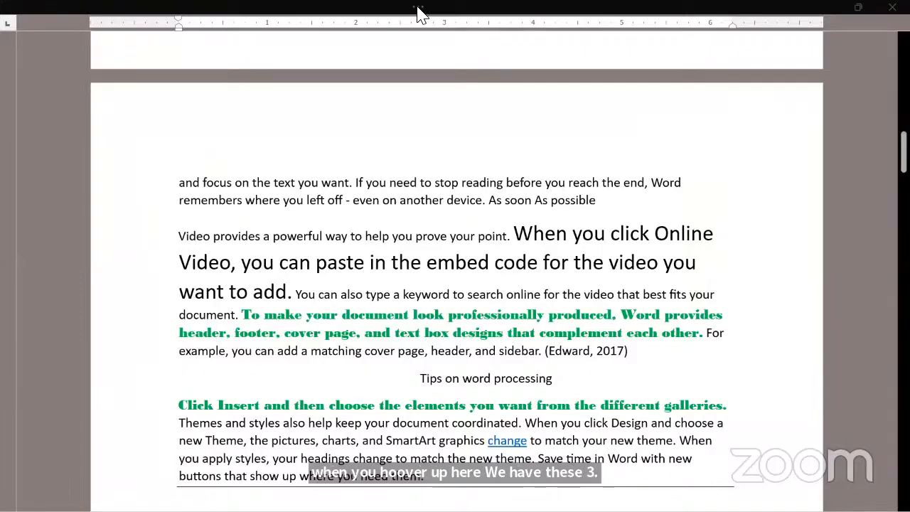
Step: Give the Focus mode surroundings a light blue background colour
{"action": "mouse_move", "coordinate": [419, 13]}
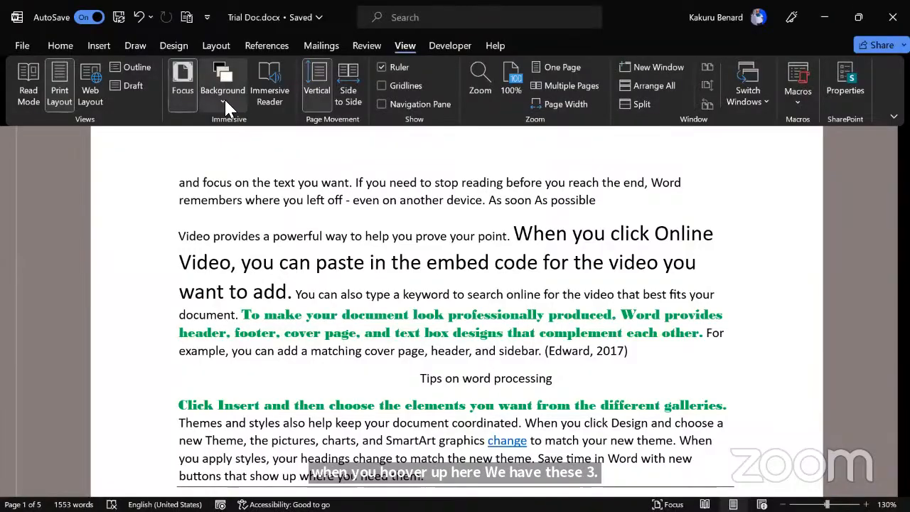
{"action": "left_click", "coordinate": [222, 96]}
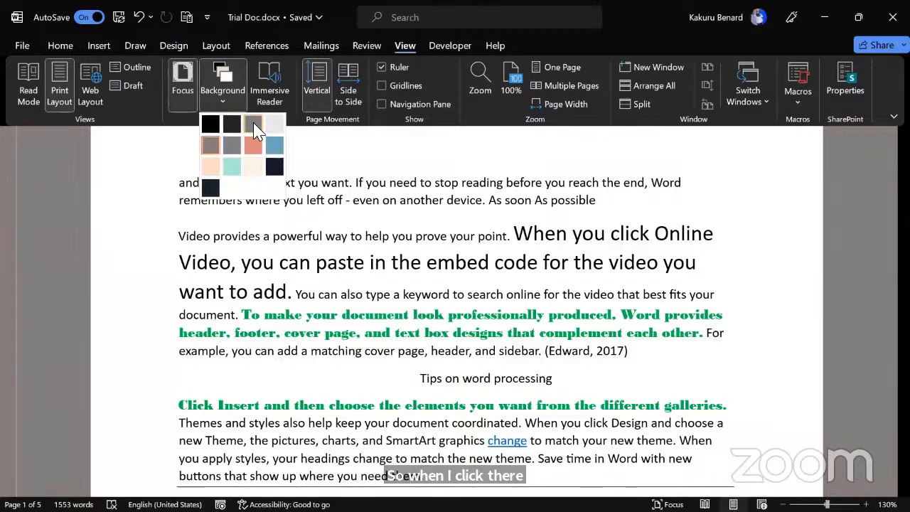
{"action": "left_click", "coordinate": [281, 143]}
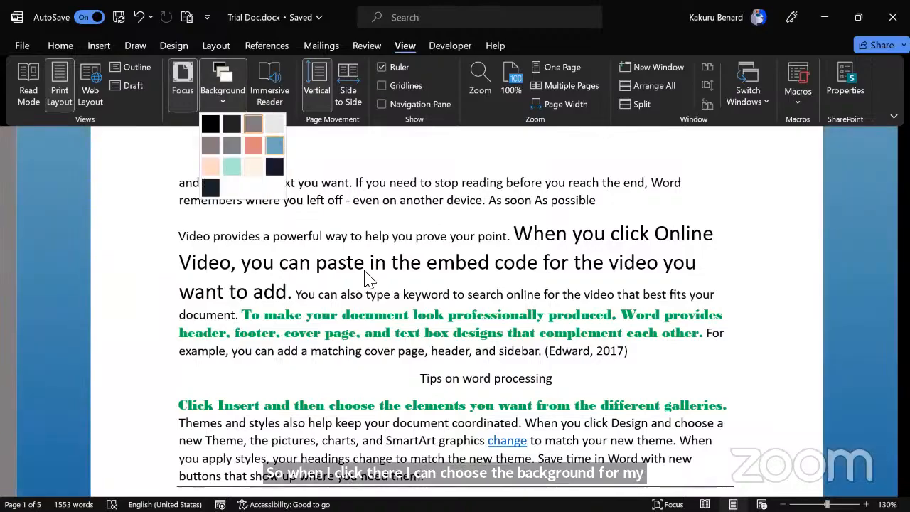
{"action": "scroll", "coordinate": [369, 273], "scroll_direction": "up", "scroll_amount": 3}
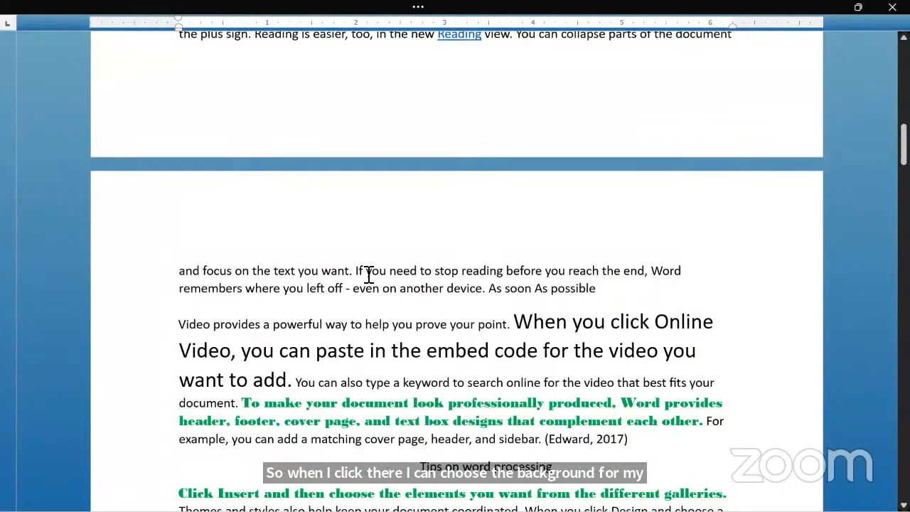
Step: Step into and out of the header, then exit Focus mode with Esc
{"action": "left_click", "coordinate": [472, 7]}
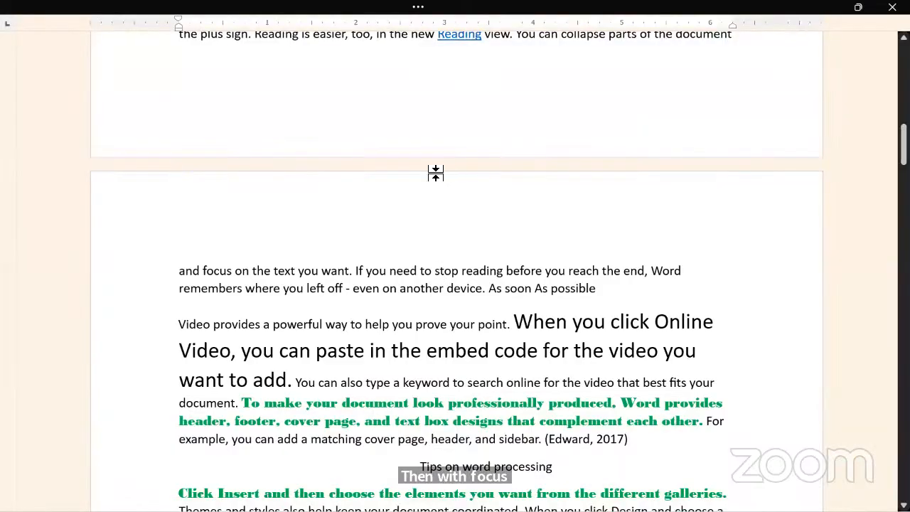
{"action": "double_click", "coordinate": [428, 172]}
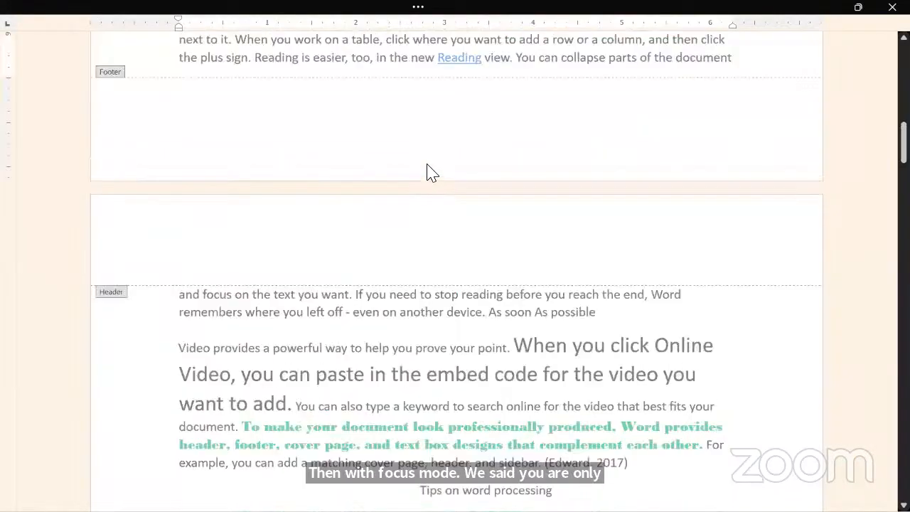
{"action": "double_click", "coordinate": [437, 372]}
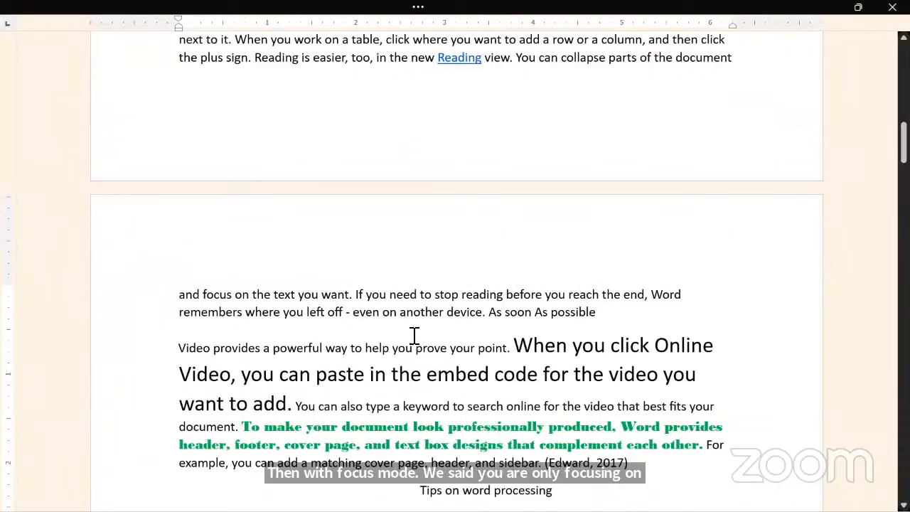
{"action": "key", "text": "Escape"}
Step: Display the View tab options in the normal page layout
{"action": "left_click", "coordinate": [408, 61]}
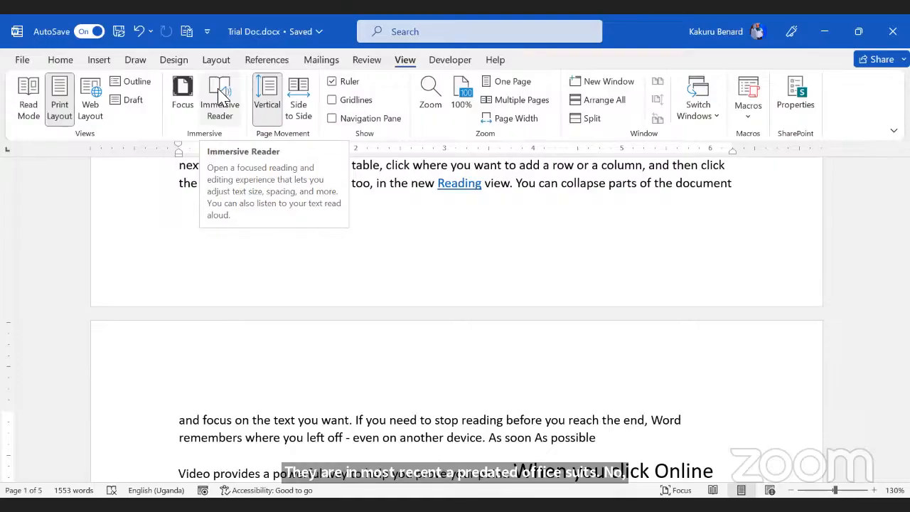
Step: Open Trial Doc in Immersive Reader with a Very Narrow column width
{"action": "left_click", "coordinate": [219, 96]}
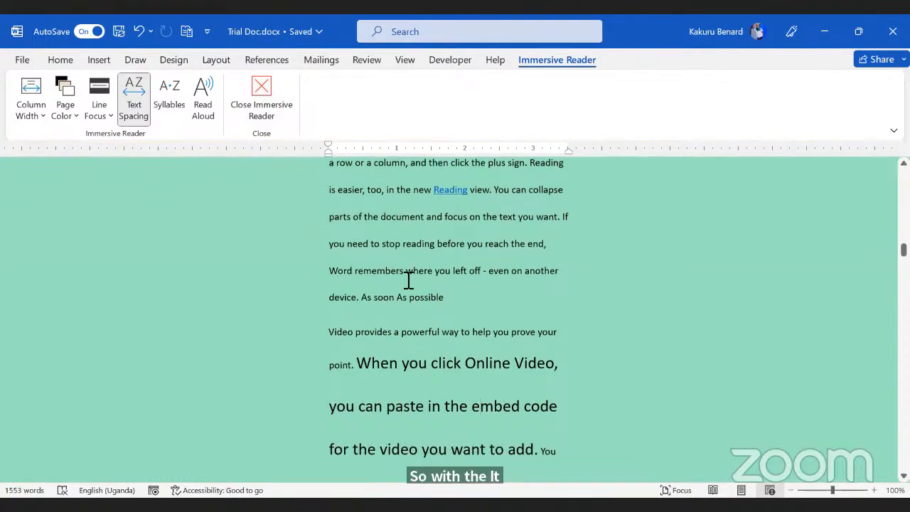
{"action": "scroll", "coordinate": [405, 249], "scroll_direction": "up", "scroll_amount": 3}
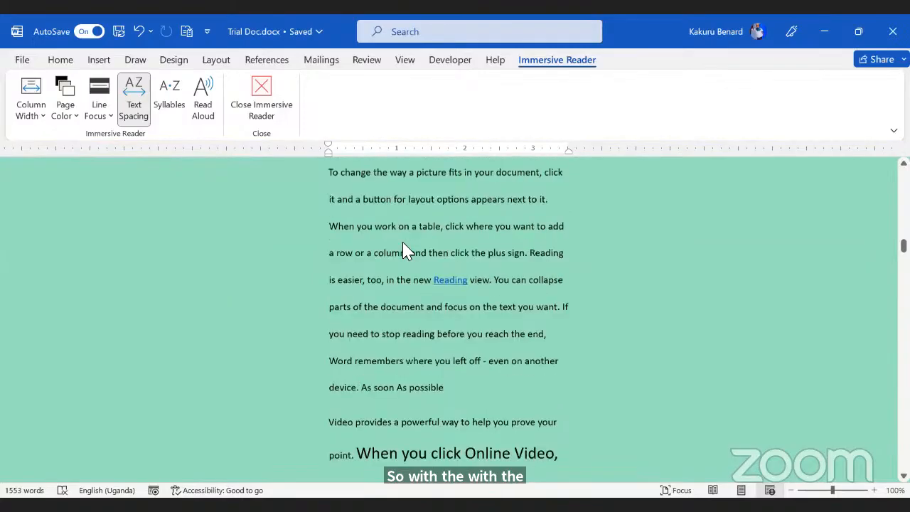
{"action": "scroll", "coordinate": [403, 254], "scroll_direction": "down", "scroll_amount": 2}
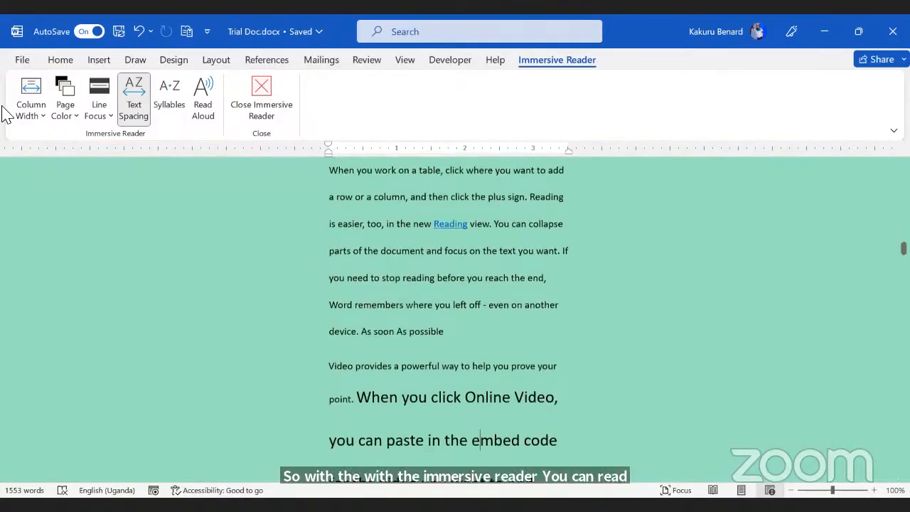
{"action": "left_click", "coordinate": [43, 116]}
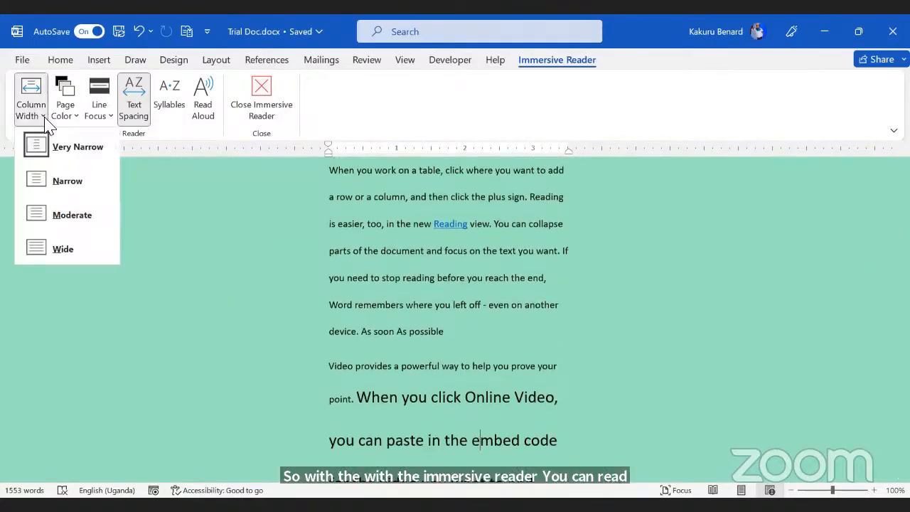
{"action": "left_click", "coordinate": [71, 149]}
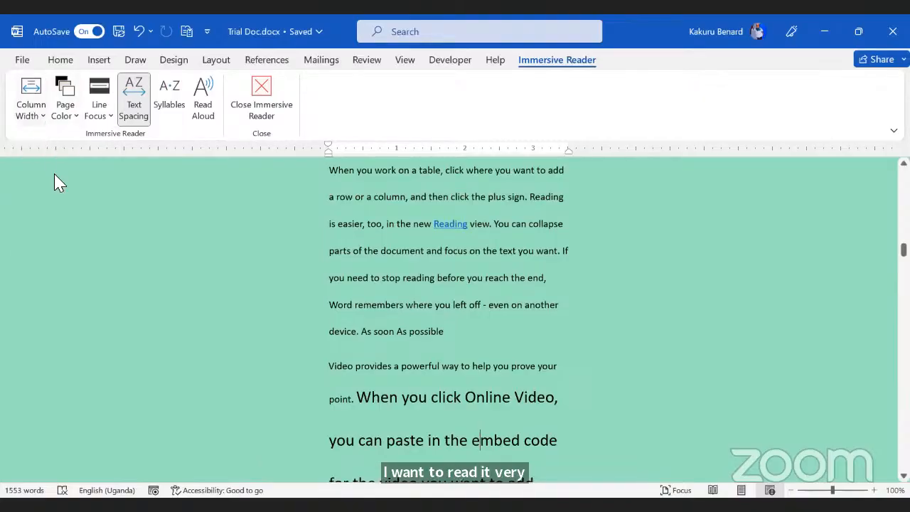
{"action": "scroll", "coordinate": [419, 258], "scroll_direction": "down", "scroll_amount": 5}
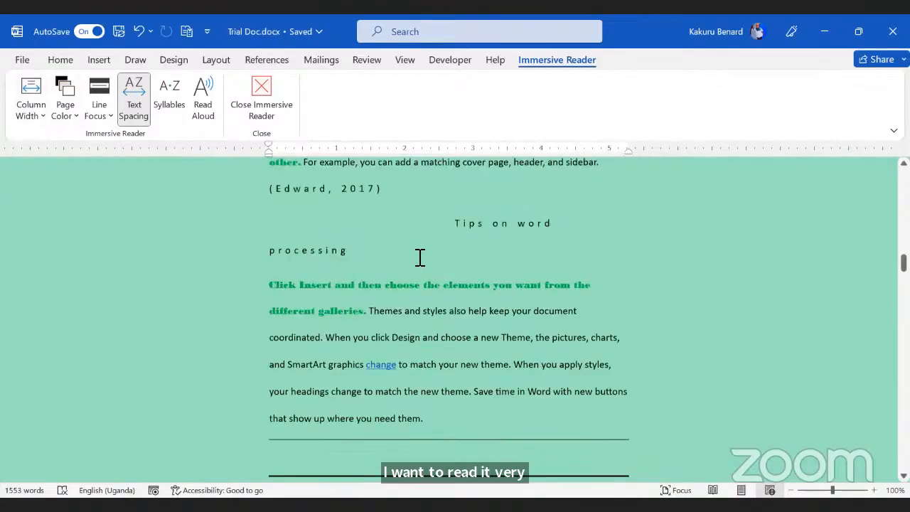
{"action": "scroll", "coordinate": [416, 256], "scroll_direction": "up", "scroll_amount": 3}
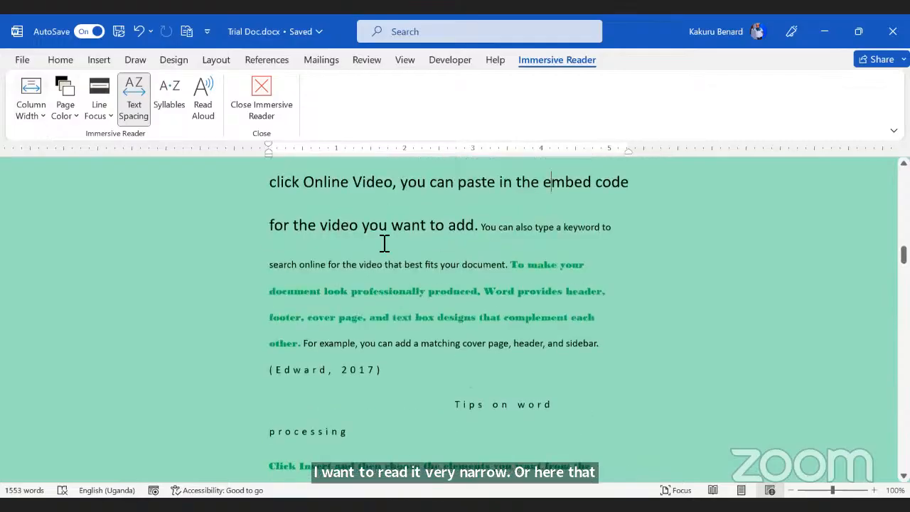
Step: Try the Moderate and then Wide column widths in Immersive Reader
{"action": "left_click", "coordinate": [32, 108]}
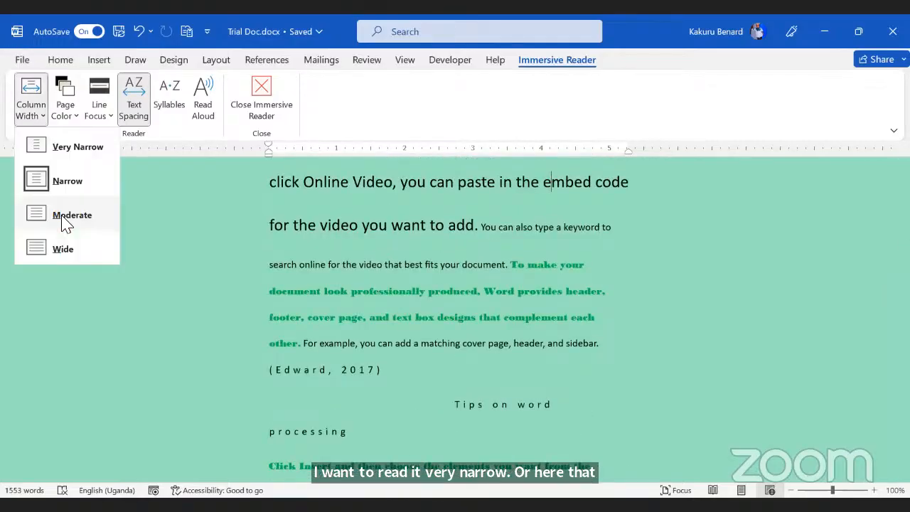
{"action": "left_click", "coordinate": [62, 216]}
{"action": "scroll", "coordinate": [463, 333], "scroll_direction": "down", "scroll_amount": 5}
{"action": "scroll", "coordinate": [129, 180], "scroll_direction": "down", "scroll_amount": 1}
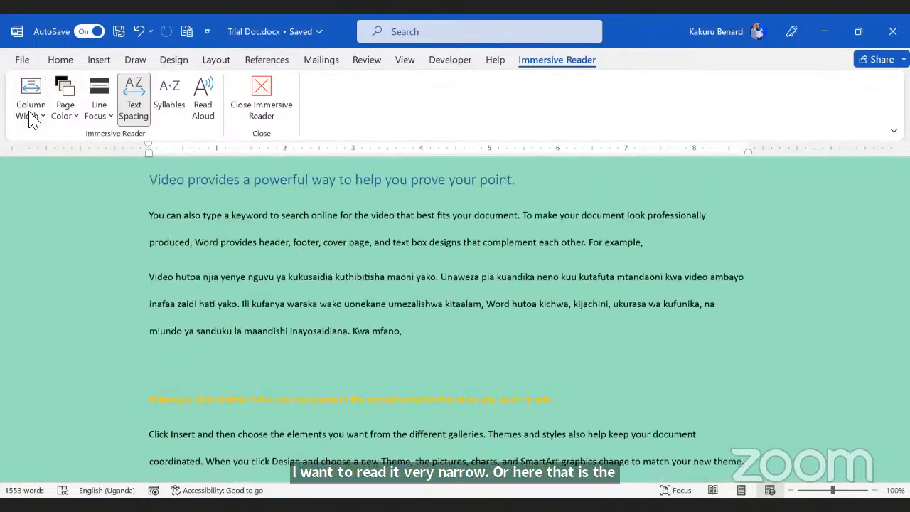
{"action": "left_click", "coordinate": [30, 112]}
{"action": "left_click", "coordinate": [63, 248]}
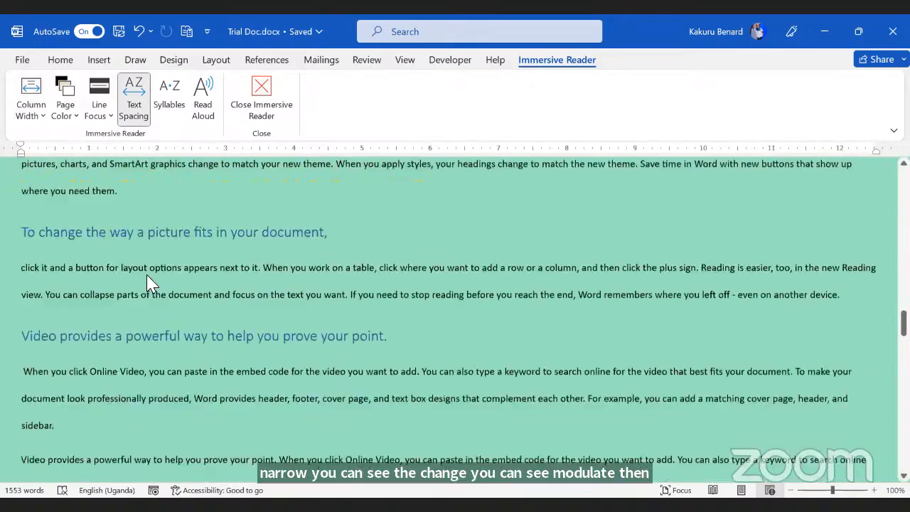
{"action": "scroll", "coordinate": [97, 219], "scroll_direction": "down", "scroll_amount": 1}
Step: Set the Immersive Reader page colour to orange and the column width to Narrow
{"action": "left_click", "coordinate": [66, 112]}
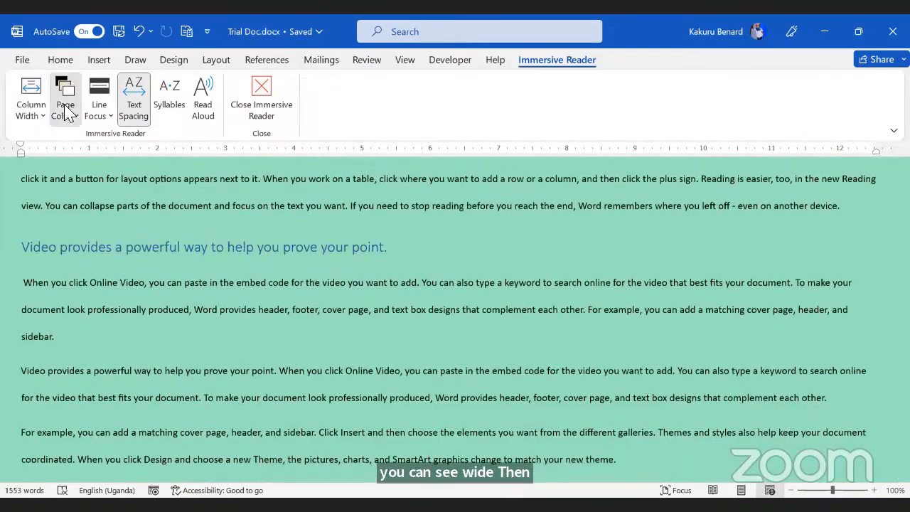
{"action": "left_click", "coordinate": [104, 165]}
{"action": "scroll", "coordinate": [103, 171], "scroll_direction": "down", "scroll_amount": 2}
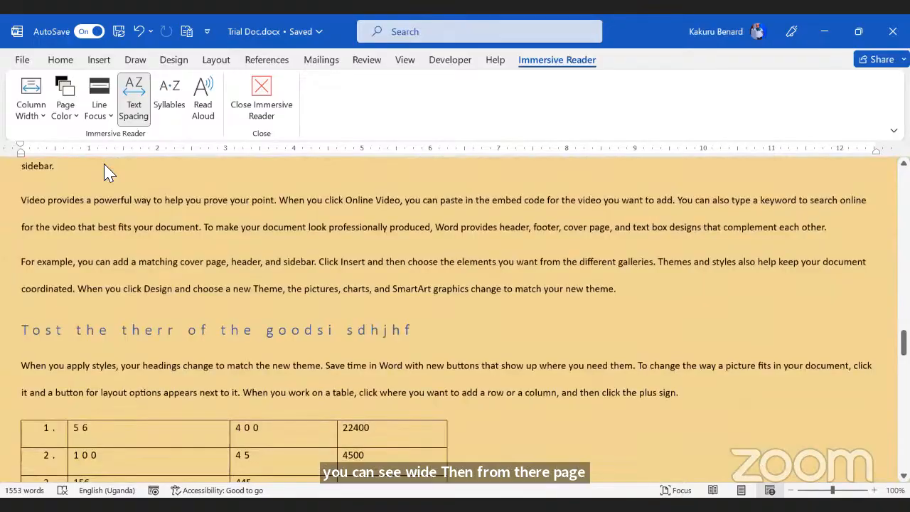
{"action": "left_click", "coordinate": [43, 122]}
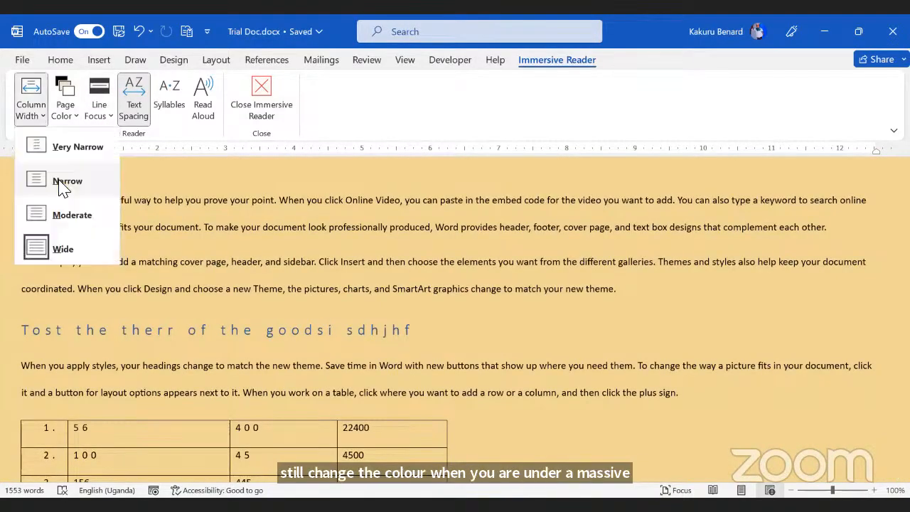
{"action": "left_click", "coordinate": [60, 179]}
{"action": "left_click", "coordinate": [105, 115]}
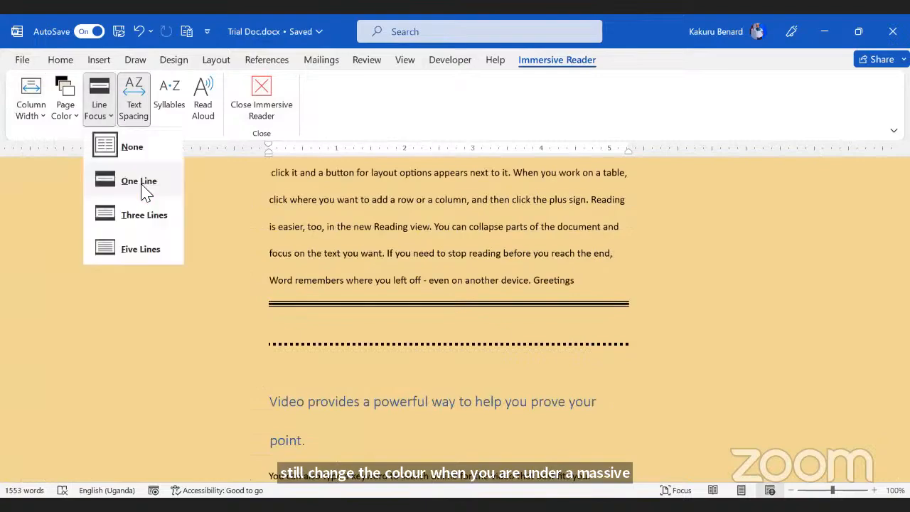
Step: Turn on One Line focus and move the focus band down the text
{"action": "left_click", "coordinate": [139, 180]}
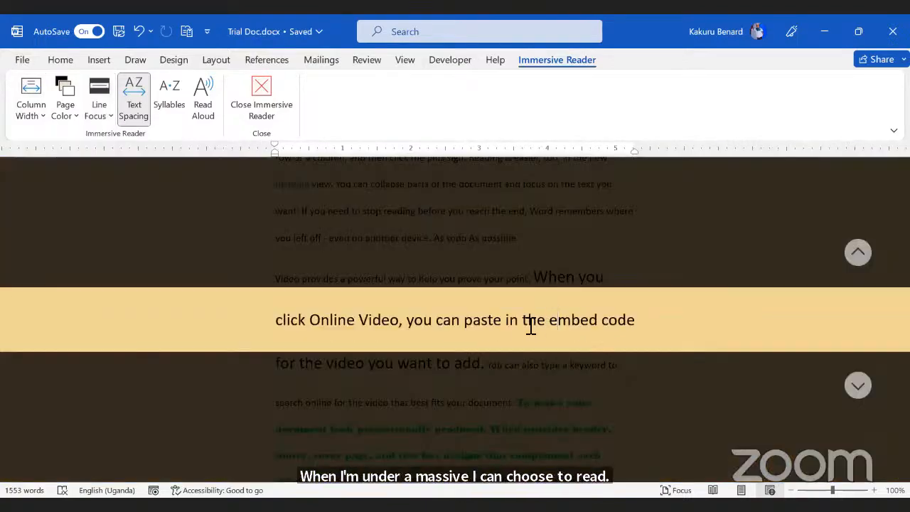
{"action": "scroll", "coordinate": [530, 326], "scroll_direction": "down", "scroll_amount": 2}
{"action": "scroll", "coordinate": [418, 323], "scroll_direction": "down", "scroll_amount": 8}
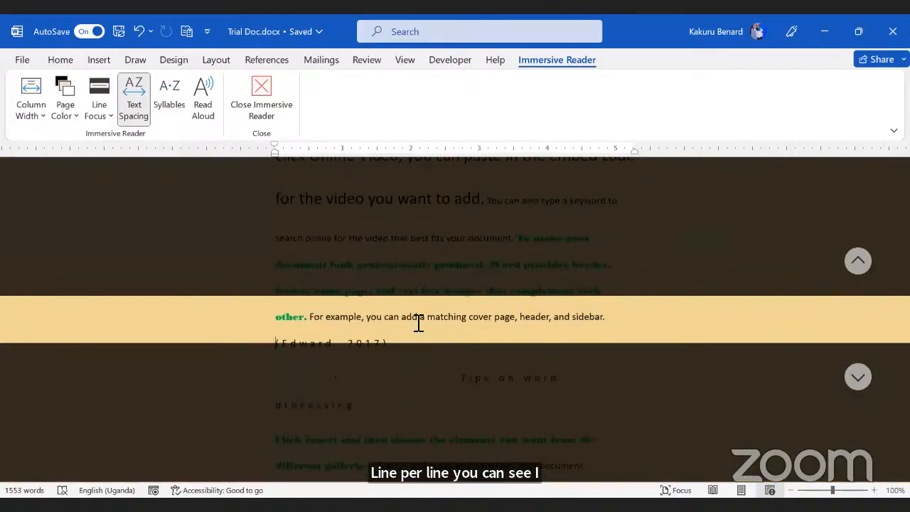
{"action": "key", "text": "Down"}
{"action": "key", "text": "Down"}
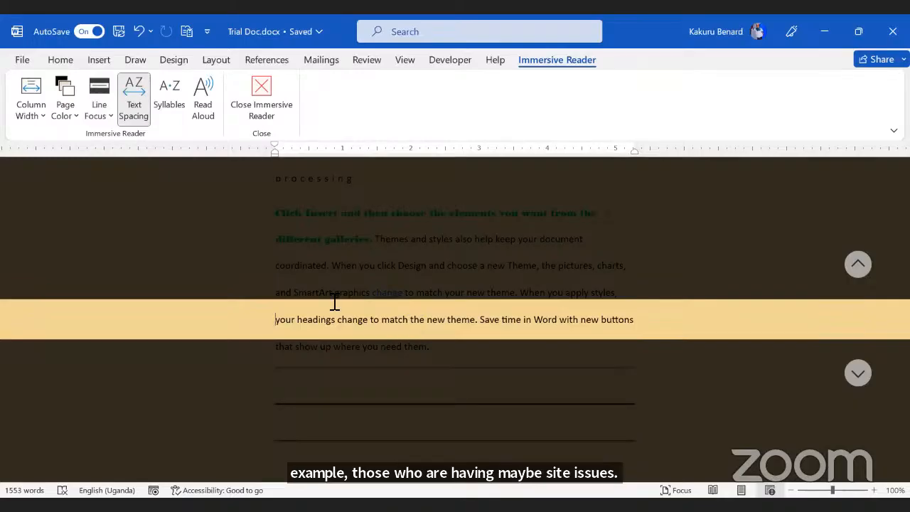
Step: Widen the line focus to Three Lines, then to Five Lines
{"action": "left_click", "coordinate": [110, 117]}
{"action": "left_click", "coordinate": [140, 216]}
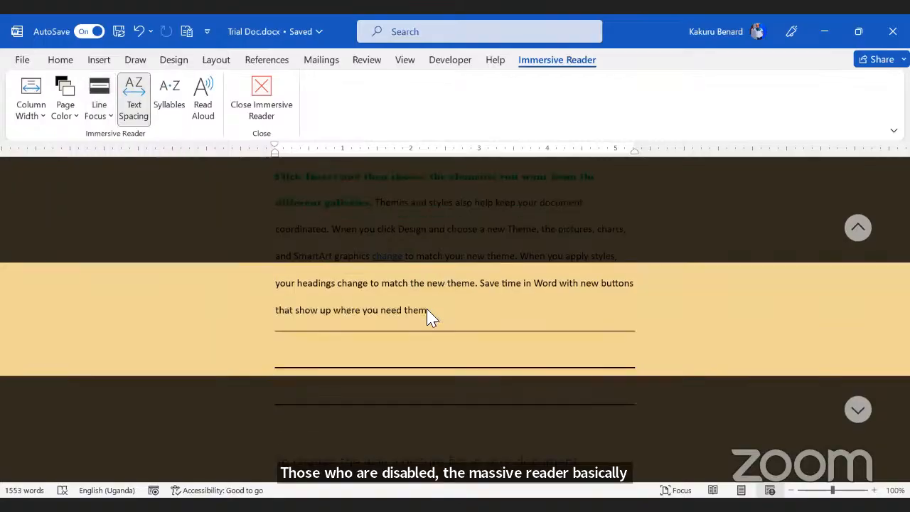
{"action": "scroll", "coordinate": [427, 314], "scroll_direction": "down", "scroll_amount": 5}
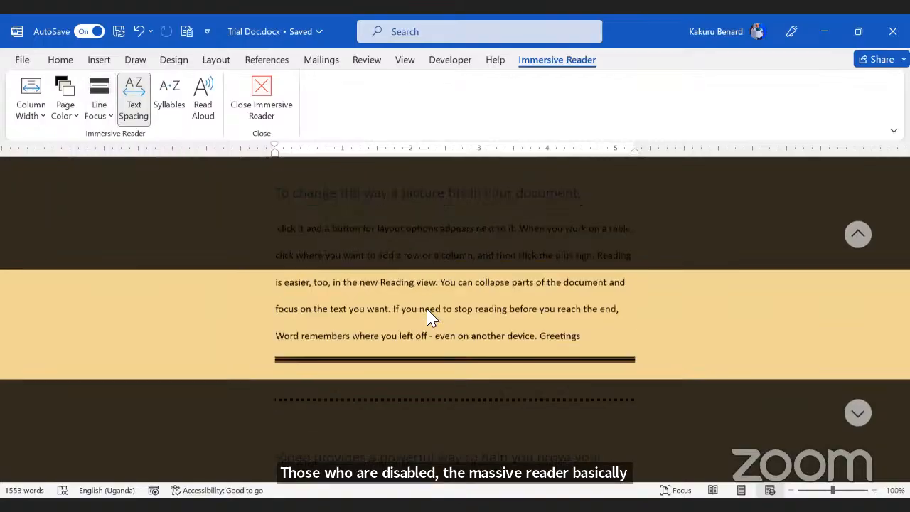
{"action": "left_click", "coordinate": [100, 122]}
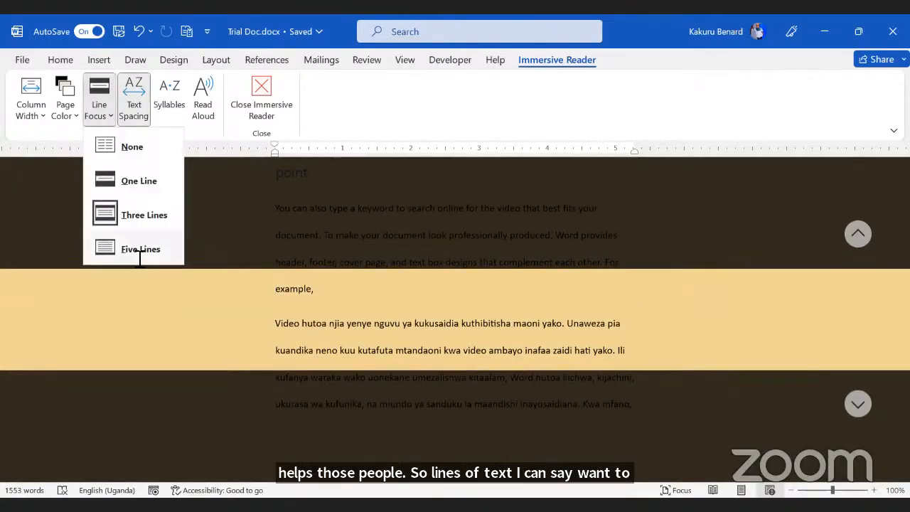
{"action": "left_click", "coordinate": [144, 254]}
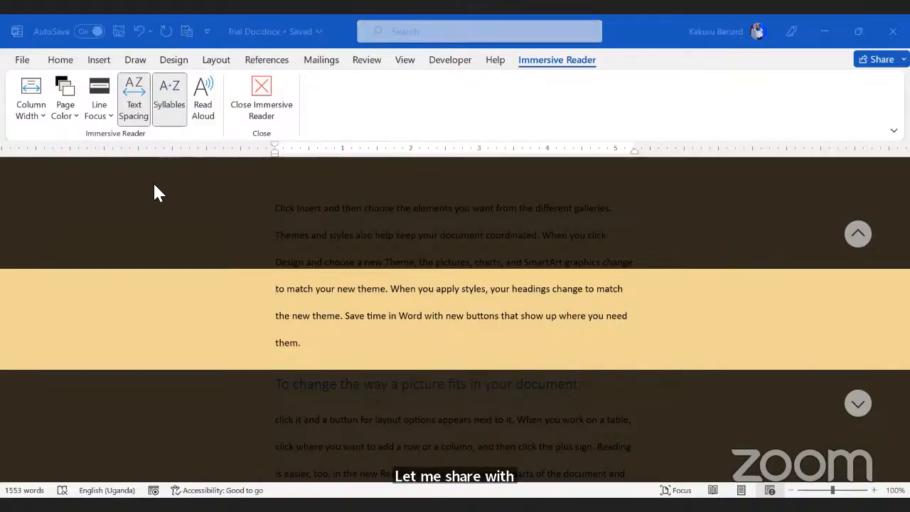
Step: Start Read Aloud in Immersive Reader, then pause the narration
{"action": "left_click", "coordinate": [351, 310]}
{"action": "scroll", "coordinate": [350, 310], "scroll_direction": "up", "scroll_amount": 15}
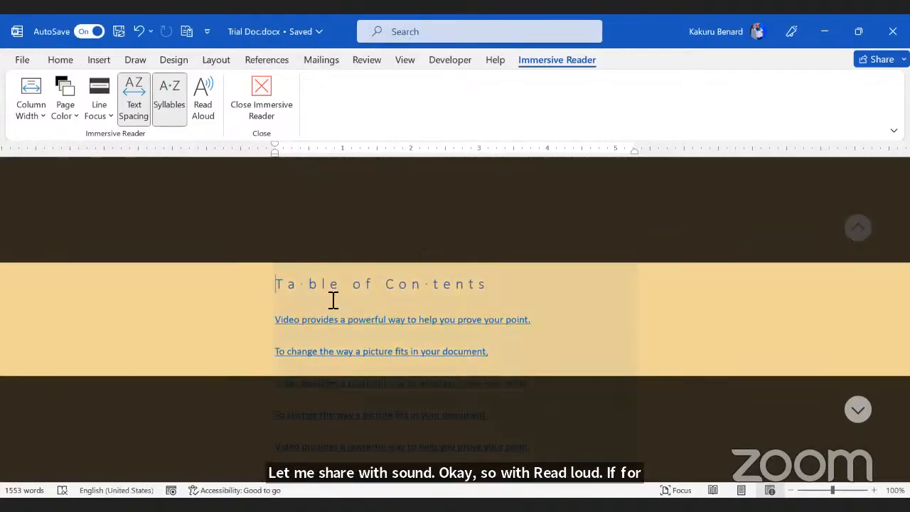
{"action": "left_click", "coordinate": [206, 96]}
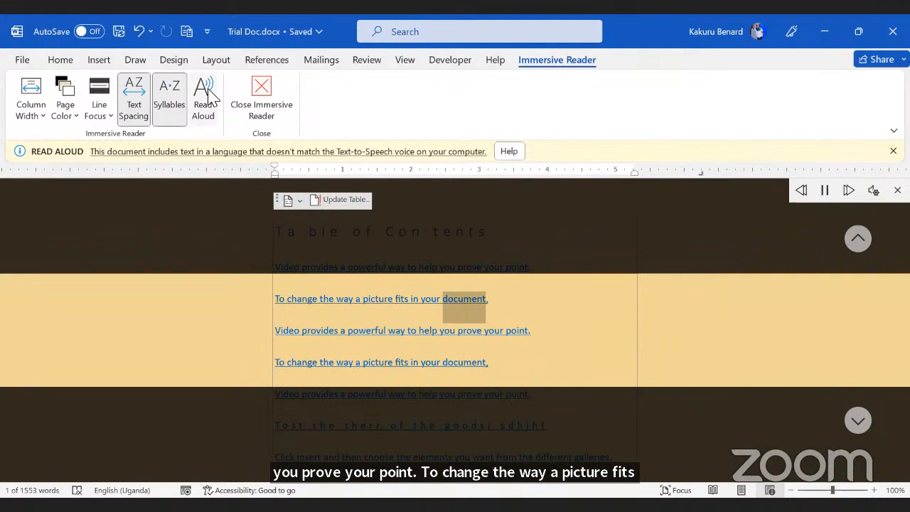
{"action": "left_click", "coordinate": [825, 192]}
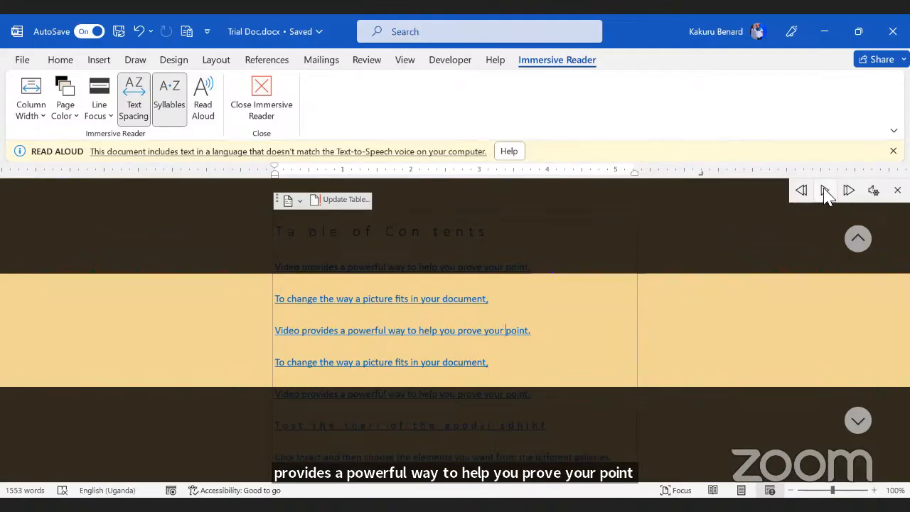
Step: Lower the reading speed in the voice settings, replay the narration, then pause it
{"action": "left_click", "coordinate": [873, 190]}
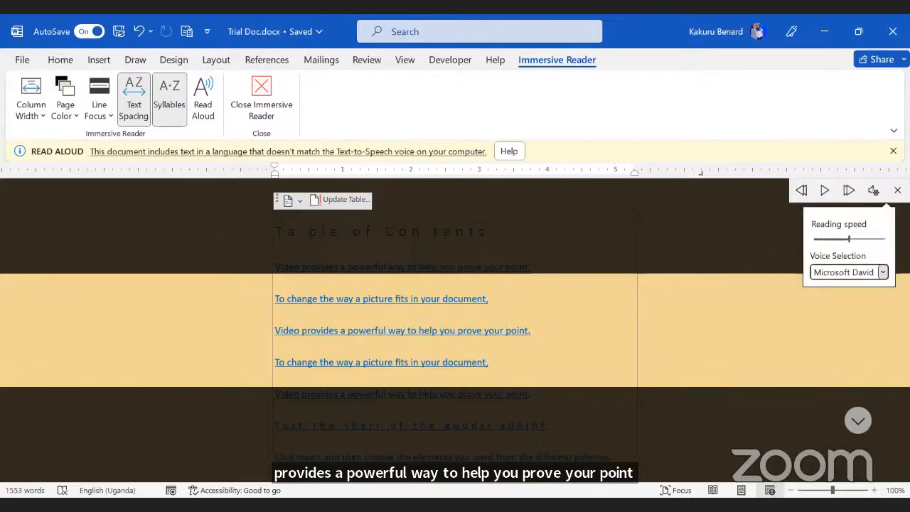
{"action": "left_click", "coordinate": [881, 272]}
{"action": "left_click", "coordinate": [881, 272]}
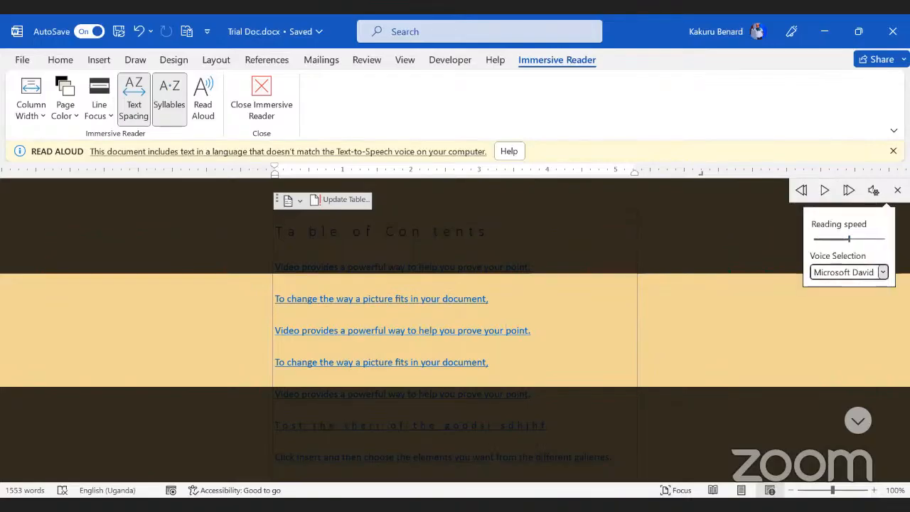
{"action": "left_click", "coordinate": [882, 272]}
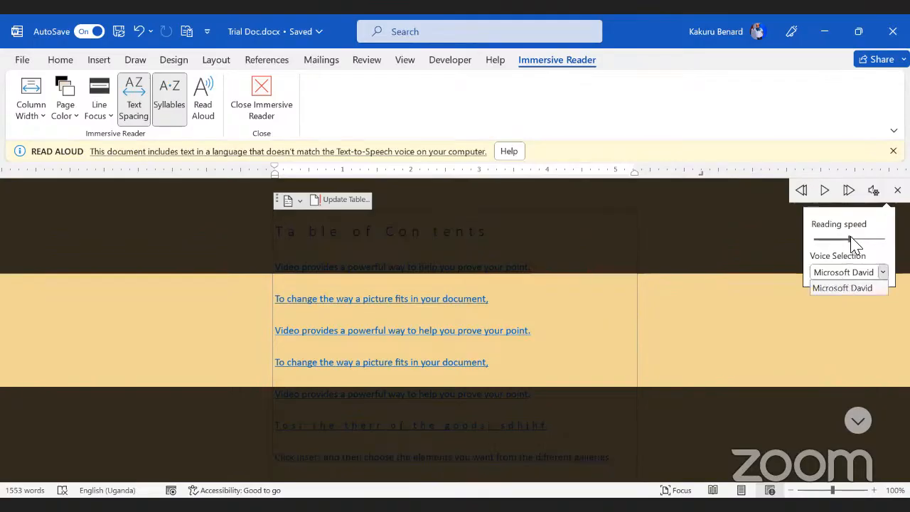
{"action": "left_click", "coordinate": [830, 240]}
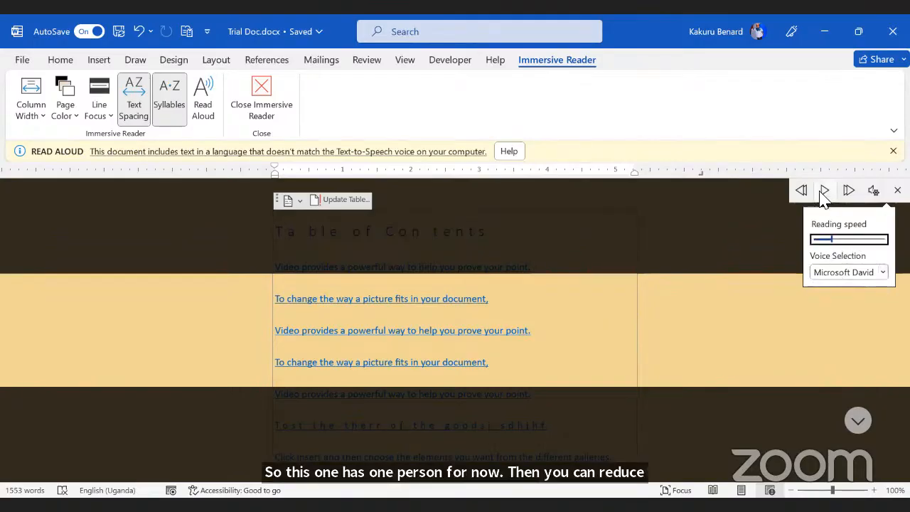
{"action": "left_click", "coordinate": [823, 192]}
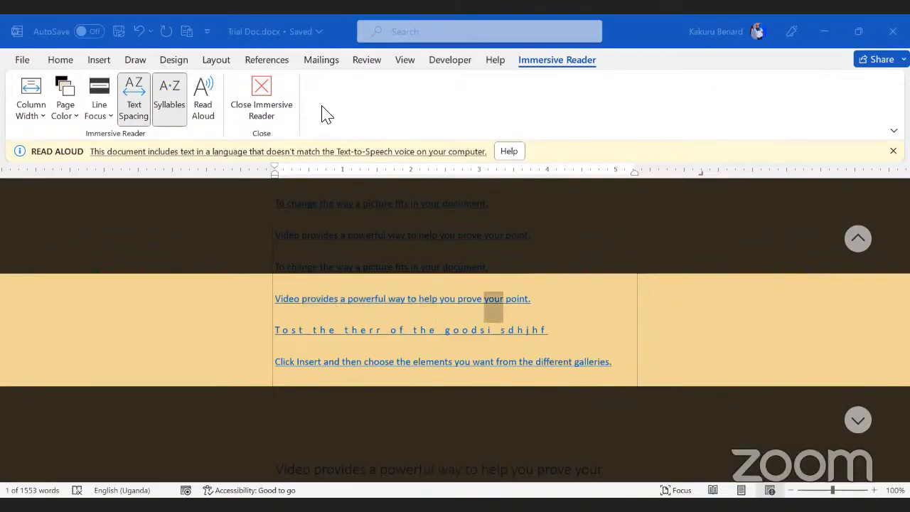
{"action": "left_click", "coordinate": [204, 89]}
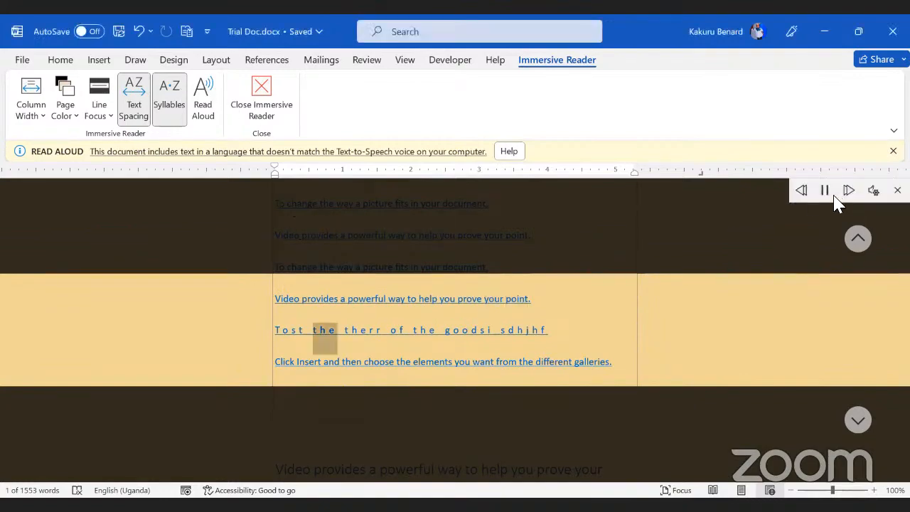
{"action": "left_click", "coordinate": [824, 190]}
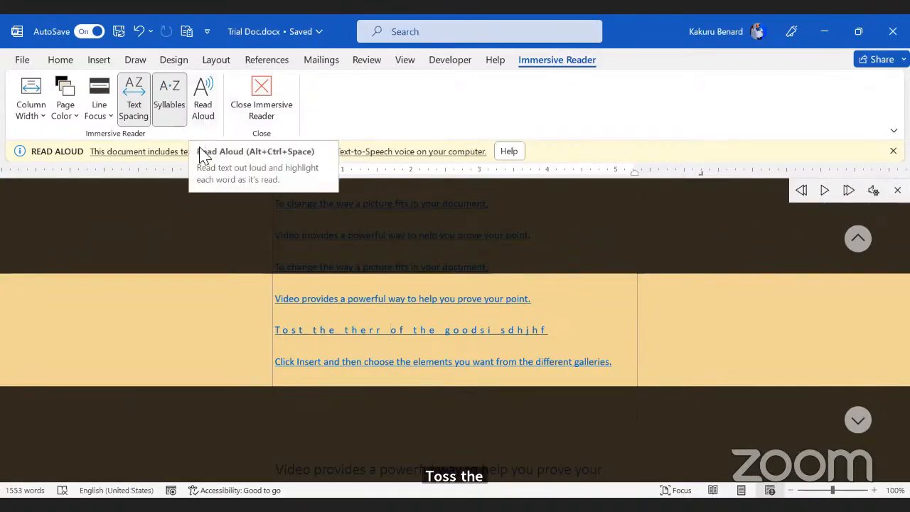
Step: Close Immersive Reader and scroll through Trial Doc in the normal page view
{"action": "left_click", "coordinate": [261, 93]}
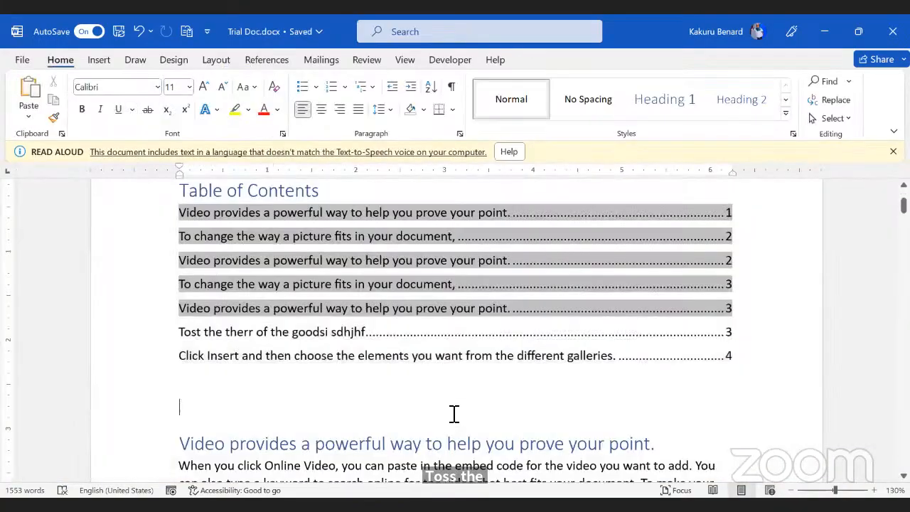
{"action": "scroll", "coordinate": [453, 414], "scroll_direction": "down", "scroll_amount": 3}
{"action": "scroll", "coordinate": [452, 414], "scroll_direction": "down", "scroll_amount": 2}
{"action": "scroll", "coordinate": [453, 414], "scroll_direction": "down", "scroll_amount": 5}
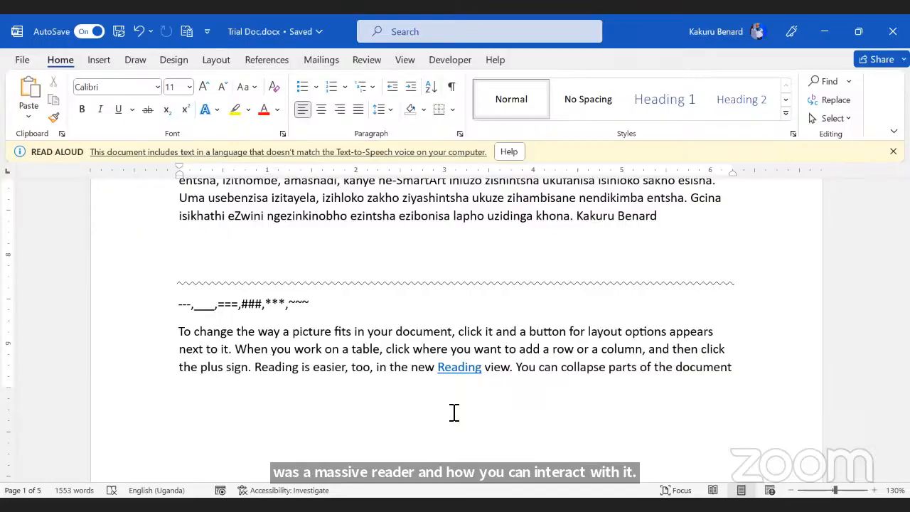
{"action": "scroll", "coordinate": [453, 412], "scroll_direction": "up", "scroll_amount": 15}
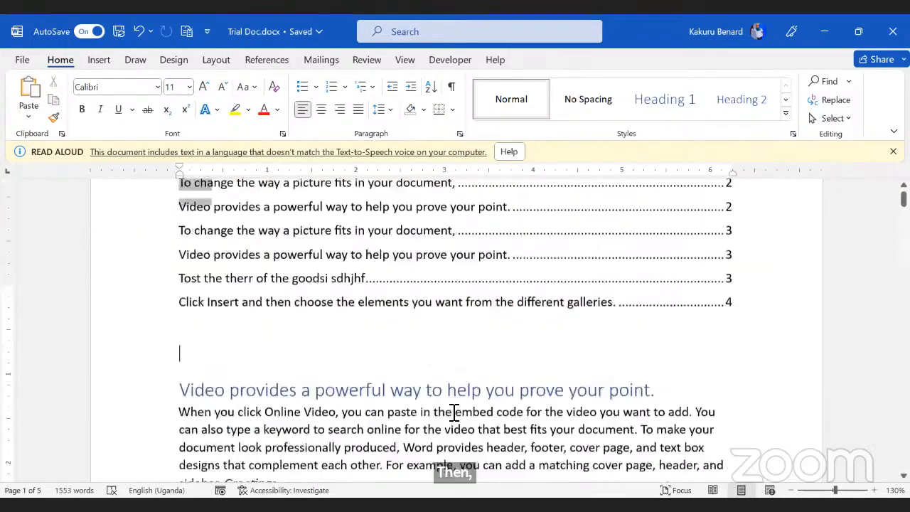
{"action": "scroll", "coordinate": [453, 412], "scroll_direction": "down", "scroll_amount": 8}
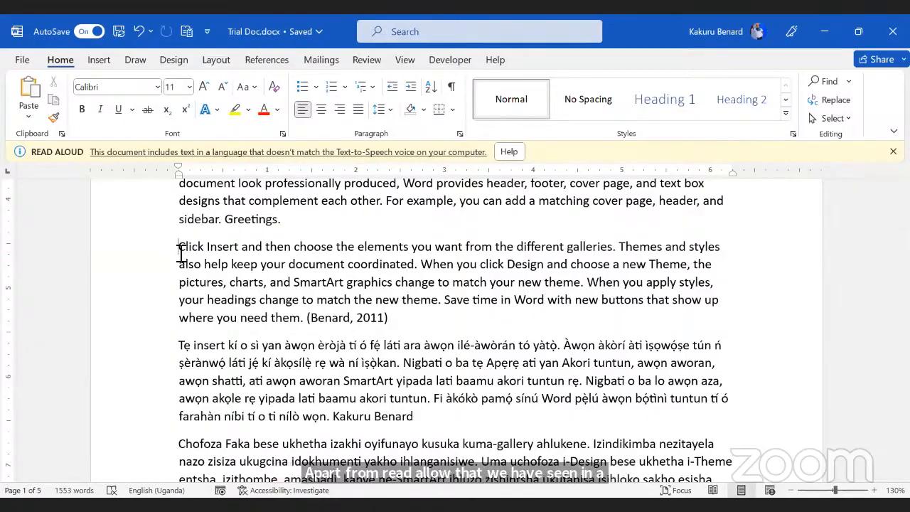
{"action": "scroll", "coordinate": [226, 295], "scroll_direction": "up", "scroll_amount": 3}
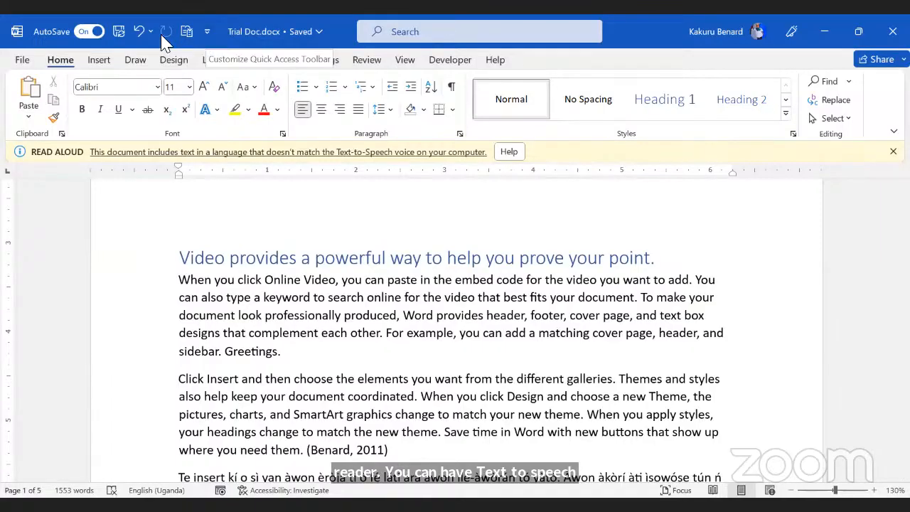
Step: Open the Quick Access Toolbar settings and list All Commands
{"action": "left_click", "coordinate": [207, 33]}
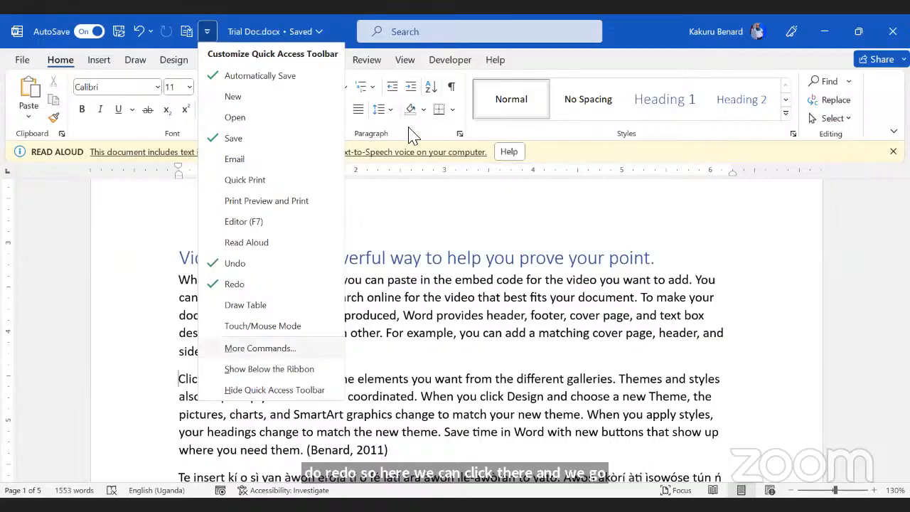
{"action": "left_click", "coordinate": [273, 349]}
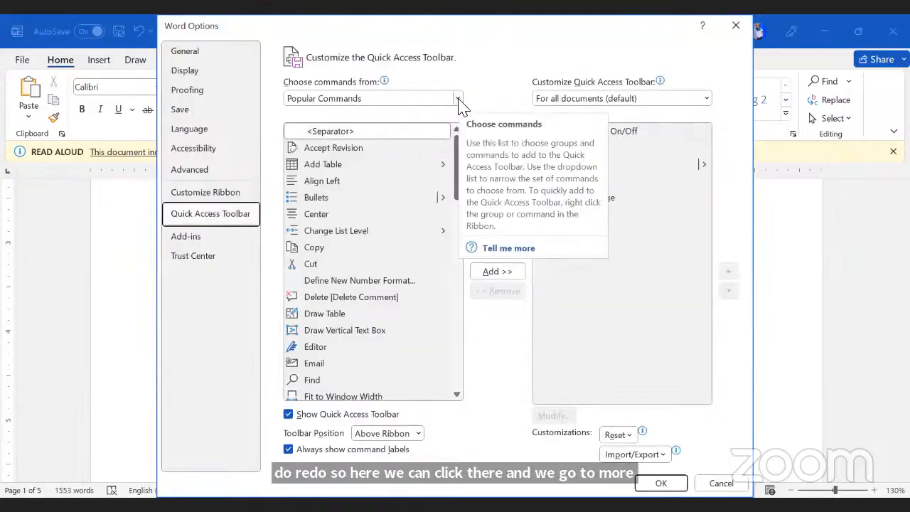
{"action": "left_click", "coordinate": [458, 99]}
{"action": "left_click", "coordinate": [386, 144]}
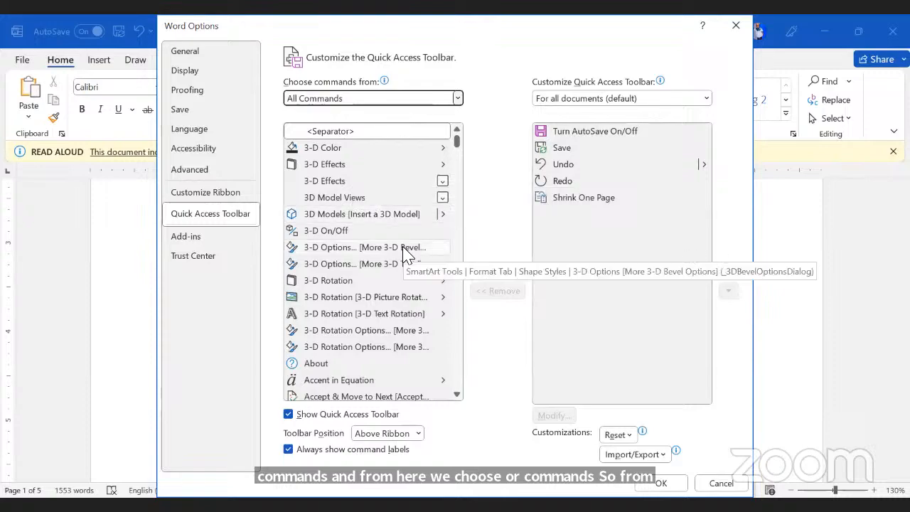
Step: Find Speak in All Commands, add it to the Quick Access Toolbar, and confirm with OK
{"action": "left_click", "coordinate": [337, 150]}
{"action": "key", "text": "t"}
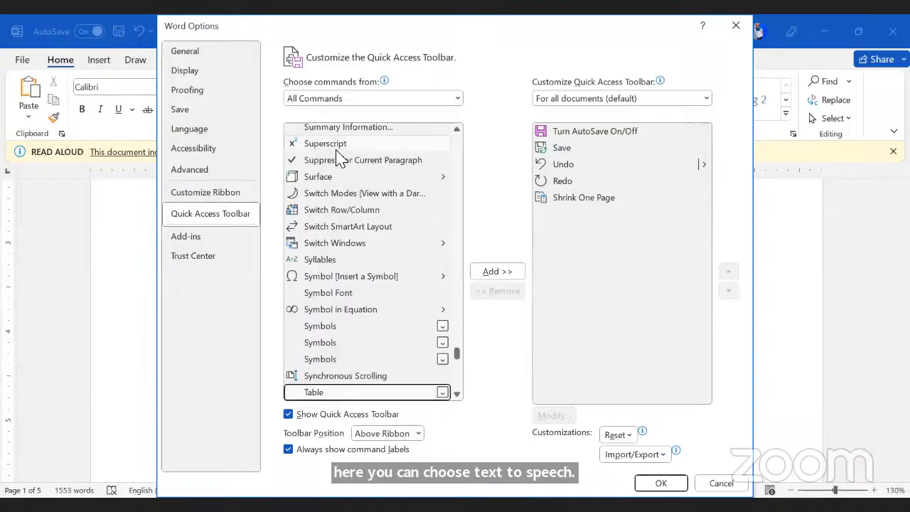
{"action": "scroll", "coordinate": [345, 291], "scroll_direction": "down", "scroll_amount": 6}
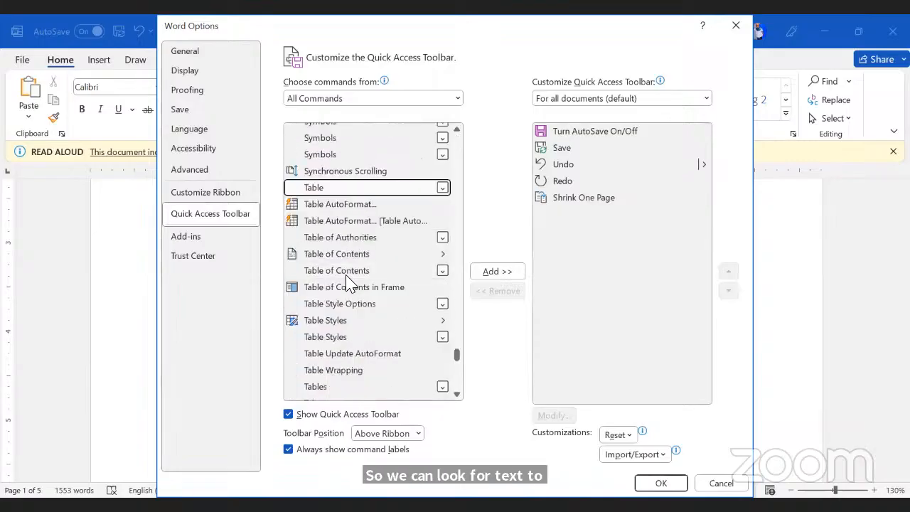
{"action": "scroll", "coordinate": [351, 283], "scroll_direction": "down", "scroll_amount": 3}
{"action": "scroll", "coordinate": [350, 283], "scroll_direction": "down", "scroll_amount": 6}
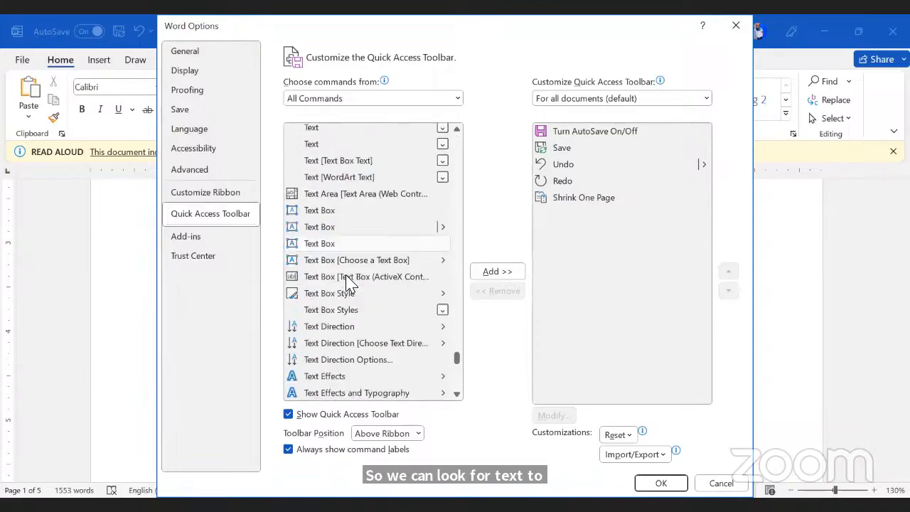
{"action": "scroll", "coordinate": [350, 283], "scroll_direction": "down", "scroll_amount": 6}
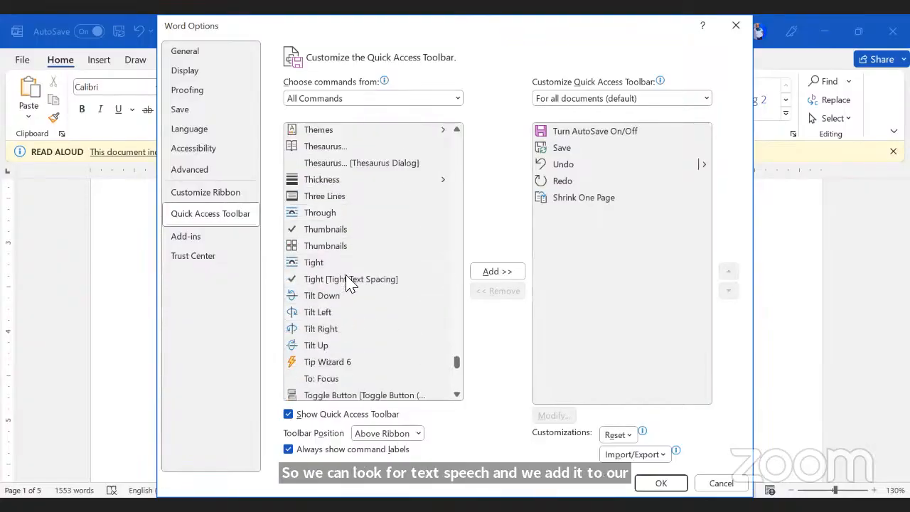
{"action": "scroll", "coordinate": [350, 283], "scroll_direction": "up", "scroll_amount": 8}
{"action": "scroll", "coordinate": [351, 283], "scroll_direction": "up", "scroll_amount": 7}
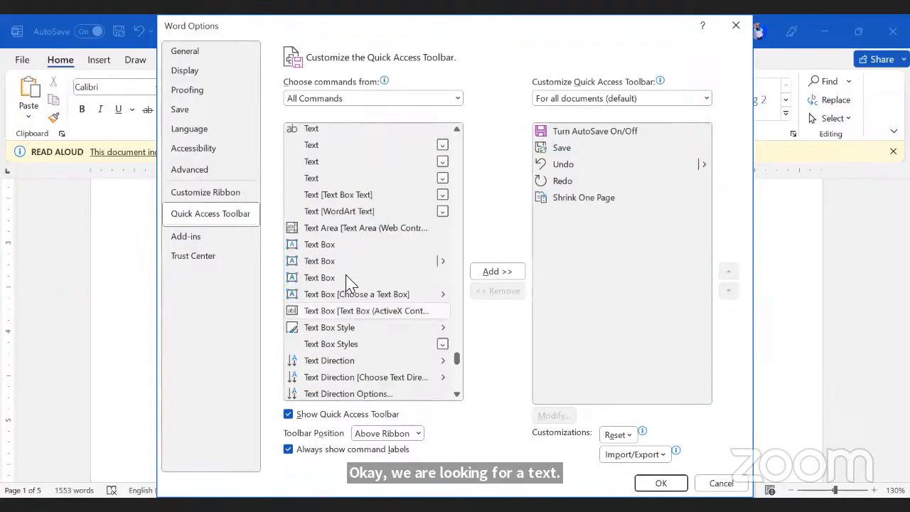
{"action": "scroll", "coordinate": [356, 284], "scroll_direction": "down", "scroll_amount": 18}
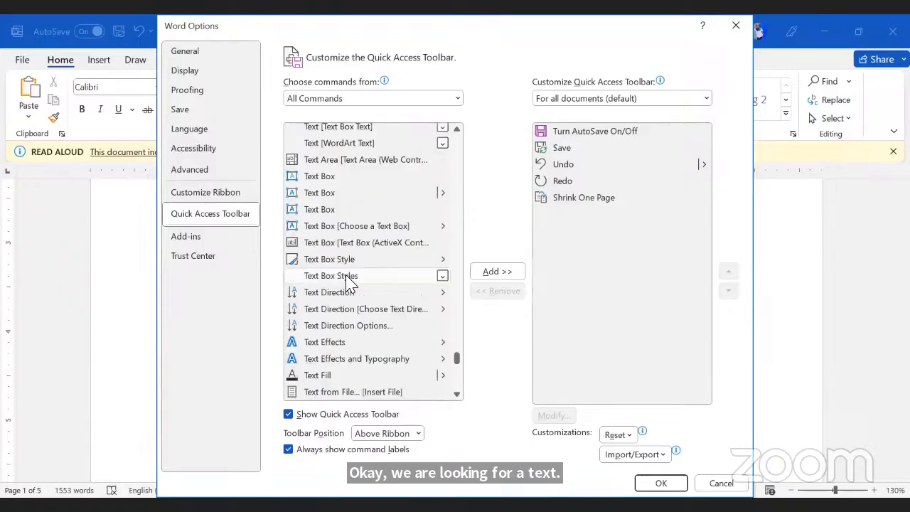
{"action": "scroll", "coordinate": [361, 288], "scroll_direction": "down", "scroll_amount": 13}
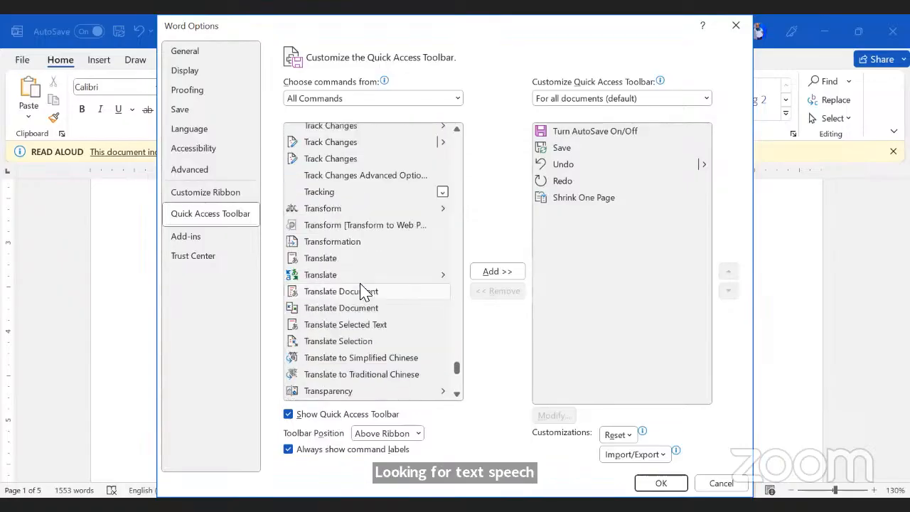
{"action": "scroll", "coordinate": [358, 255], "scroll_direction": "down", "scroll_amount": 12}
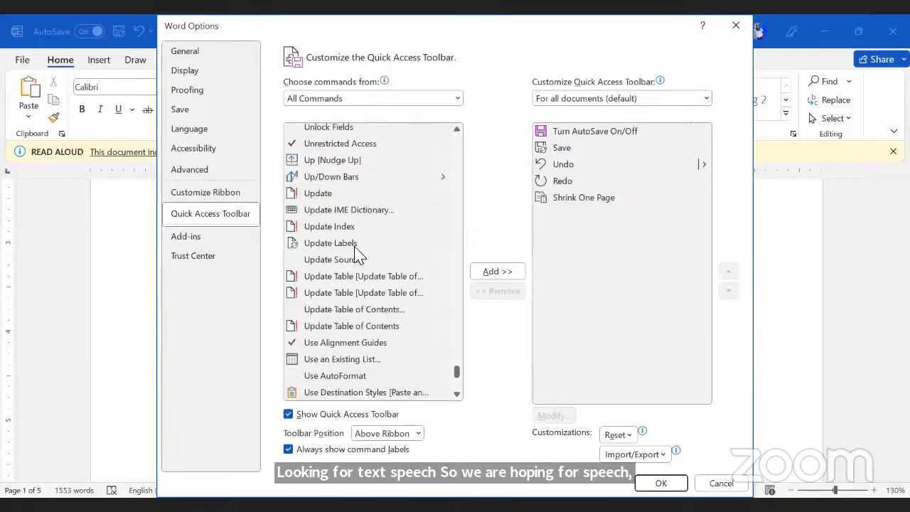
{"action": "scroll", "coordinate": [357, 254], "scroll_direction": "down", "scroll_amount": 15}
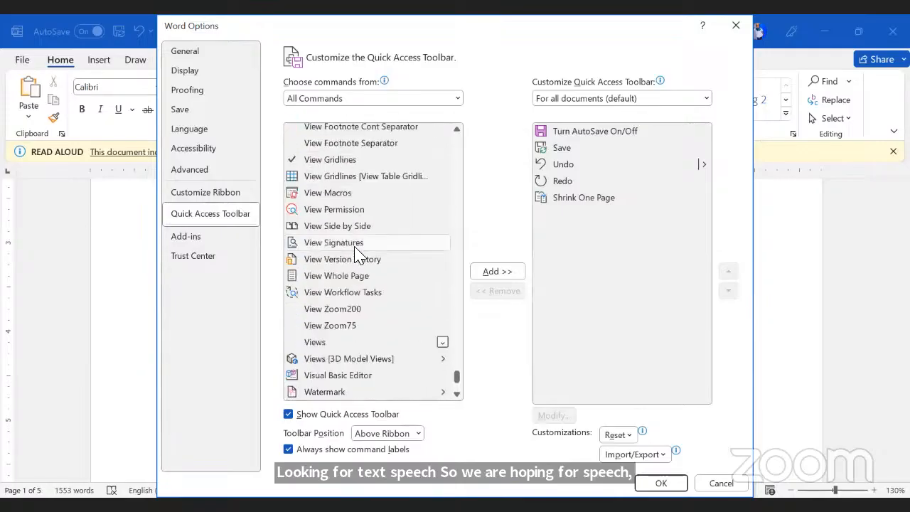
{"action": "scroll", "coordinate": [357, 254], "scroll_direction": "down", "scroll_amount": 3}
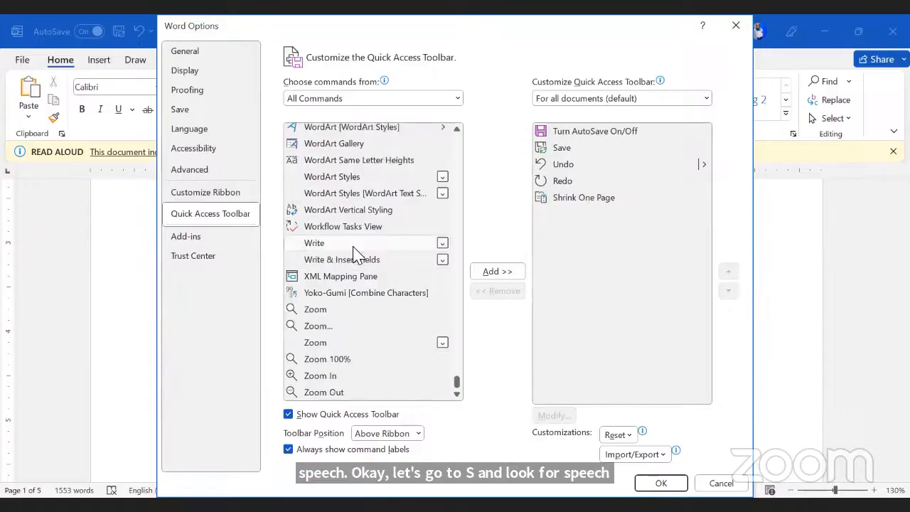
{"action": "scroll", "coordinate": [357, 255], "scroll_direction": "up", "scroll_amount": 10}
{"action": "scroll", "coordinate": [357, 254], "scroll_direction": "up", "scroll_amount": 20}
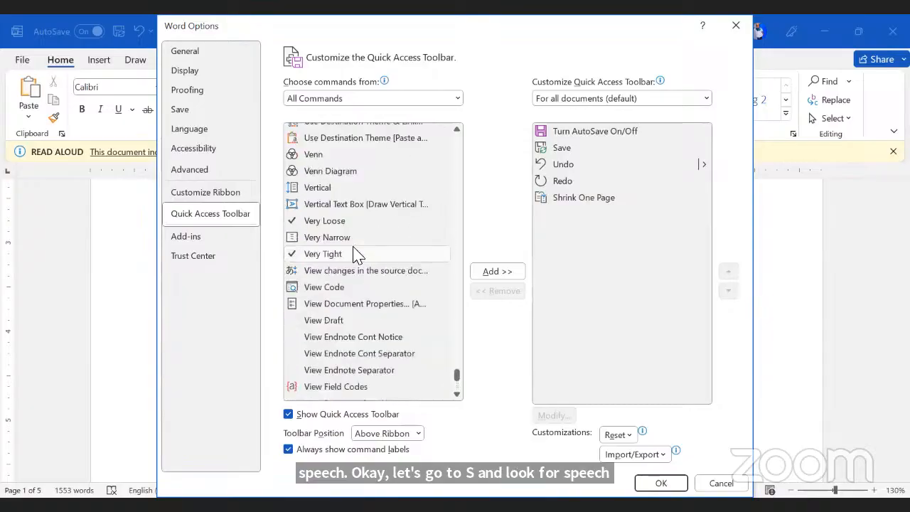
{"action": "scroll", "coordinate": [357, 255], "scroll_direction": "up", "scroll_amount": 1}
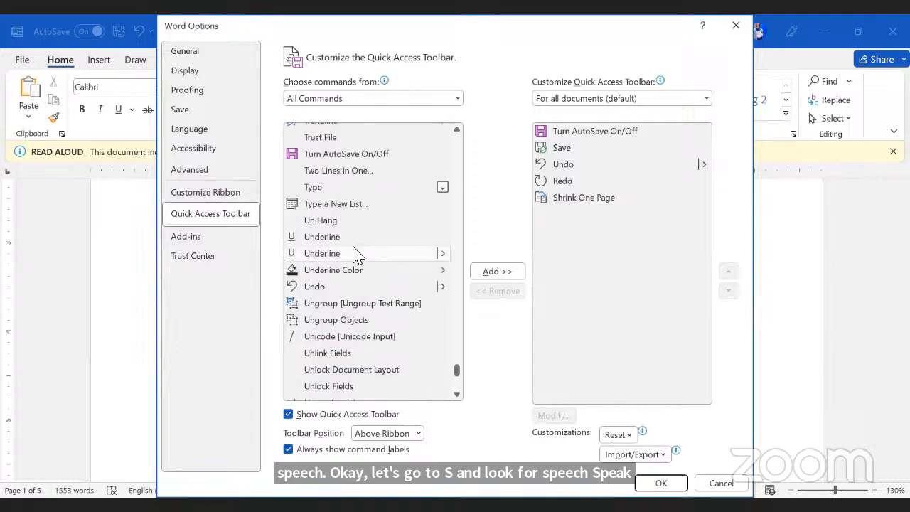
{"action": "scroll", "coordinate": [357, 254], "scroll_direction": "up", "scroll_amount": 8}
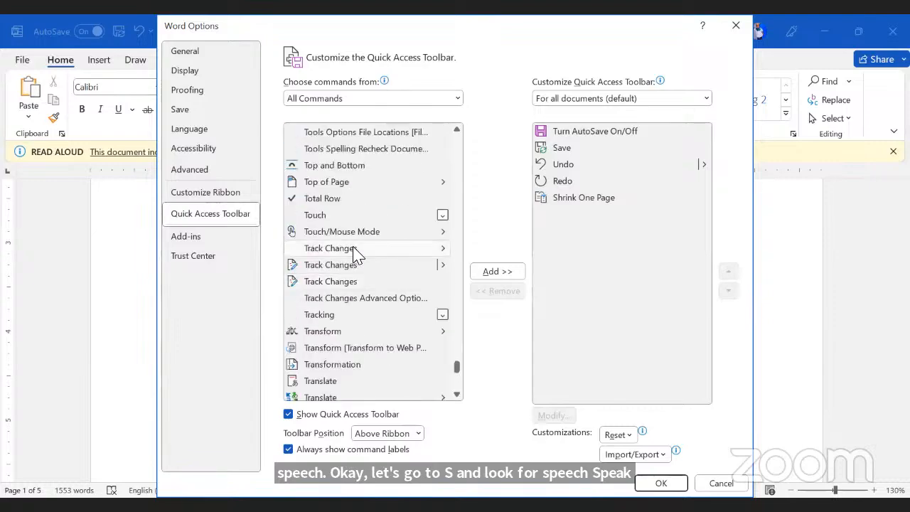
{"action": "scroll", "coordinate": [357, 254], "scroll_direction": "up", "scroll_amount": 15}
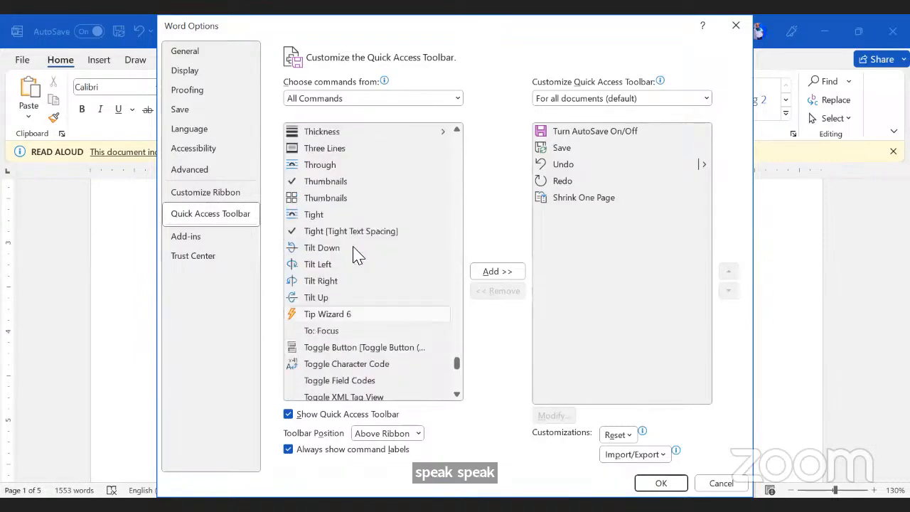
{"action": "scroll", "coordinate": [357, 254], "scroll_direction": "up", "scroll_amount": 15}
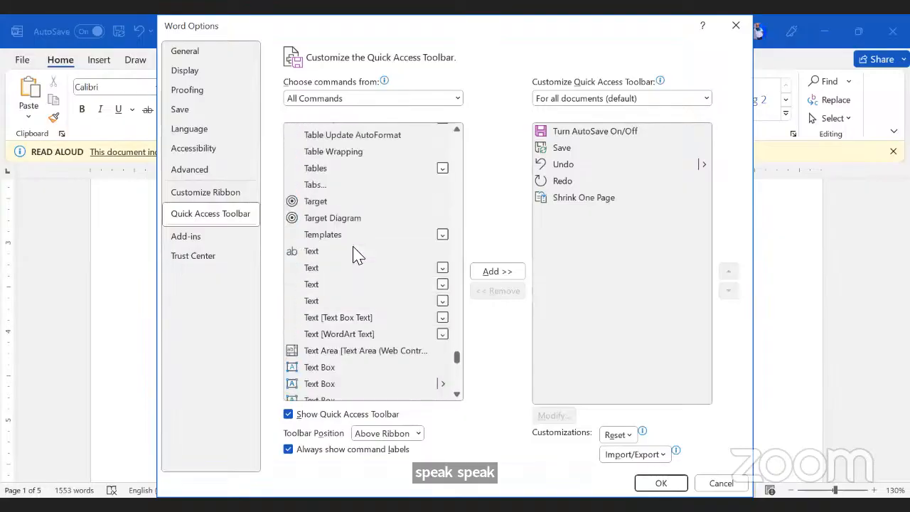
{"action": "scroll", "coordinate": [358, 254], "scroll_direction": "up", "scroll_amount": 9}
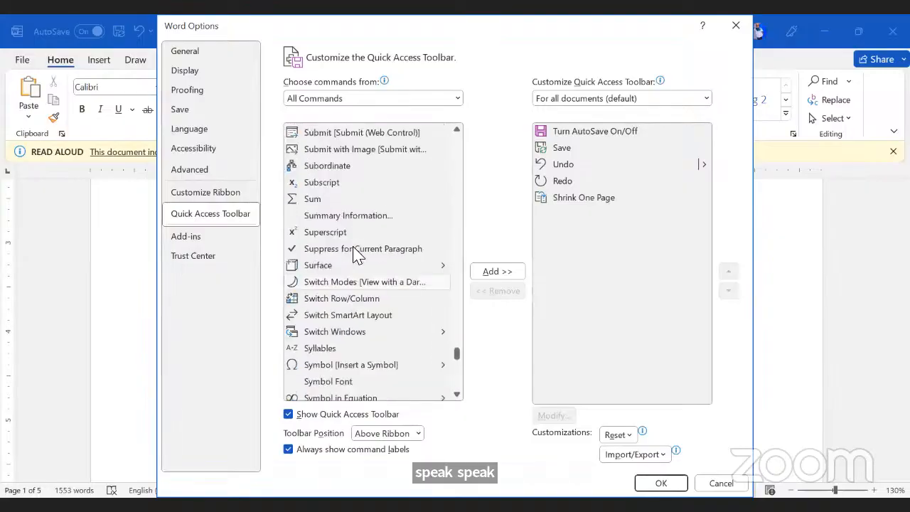
{"action": "scroll", "coordinate": [355, 255], "scroll_direction": "up", "scroll_amount": 5}
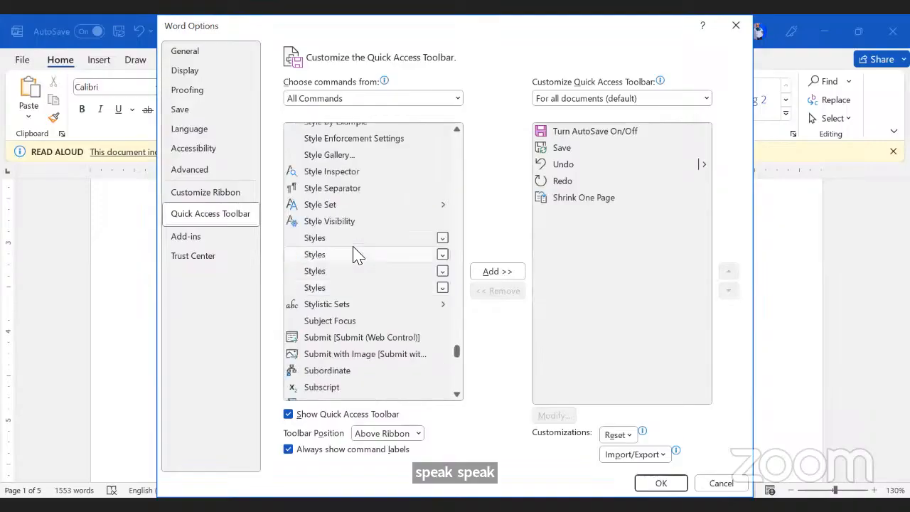
{"action": "scroll", "coordinate": [355, 254], "scroll_direction": "up", "scroll_amount": 5}
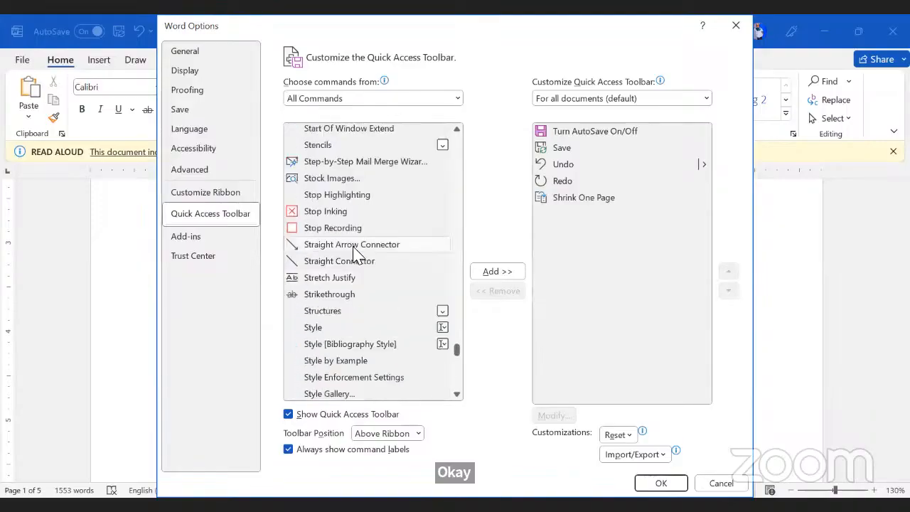
{"action": "scroll", "coordinate": [355, 255], "scroll_direction": "up", "scroll_amount": 5}
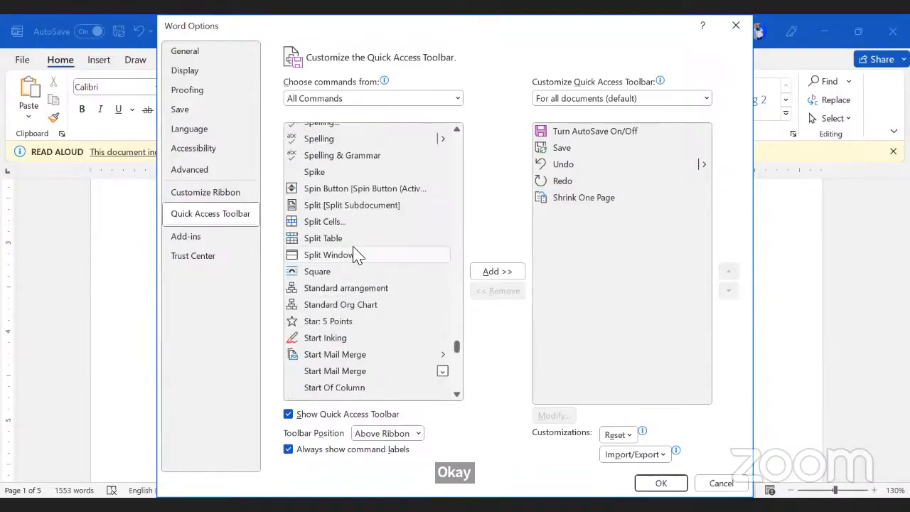
{"action": "scroll", "coordinate": [356, 254], "scroll_direction": "up", "scroll_amount": 1}
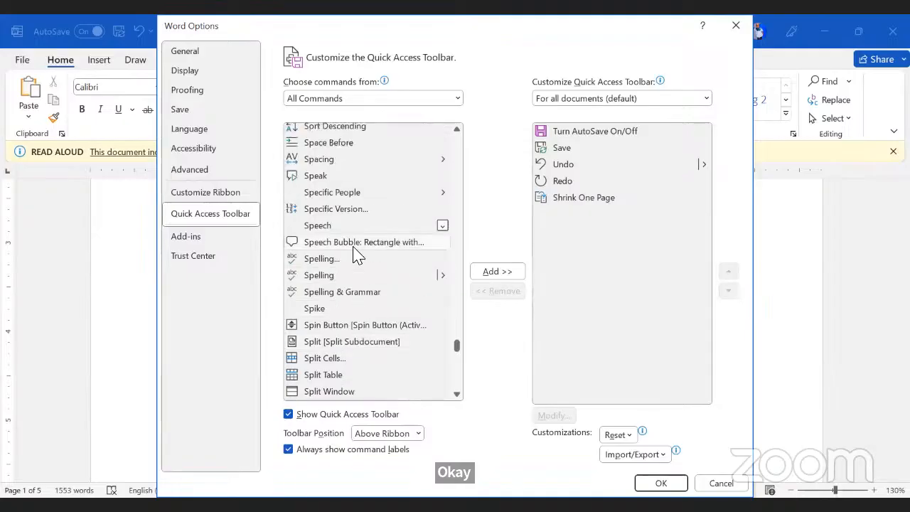
{"action": "left_click", "coordinate": [317, 177]}
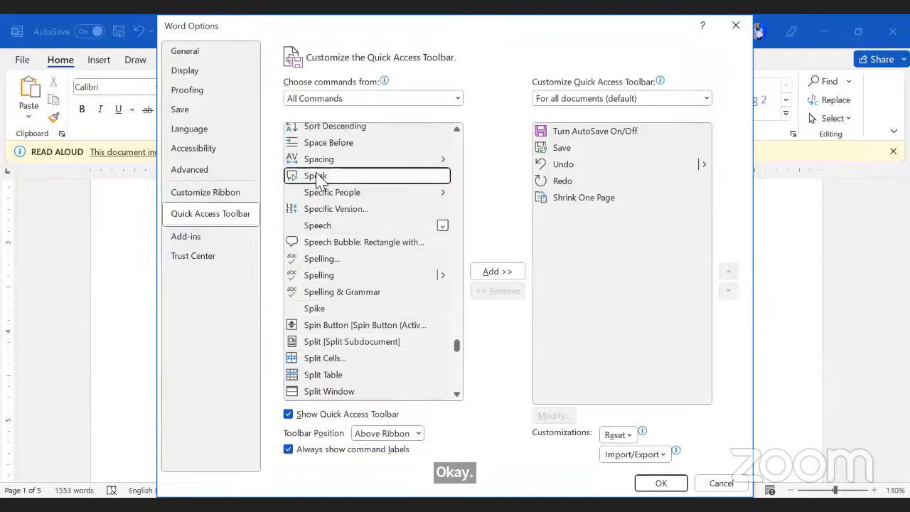
{"action": "left_click", "coordinate": [515, 275]}
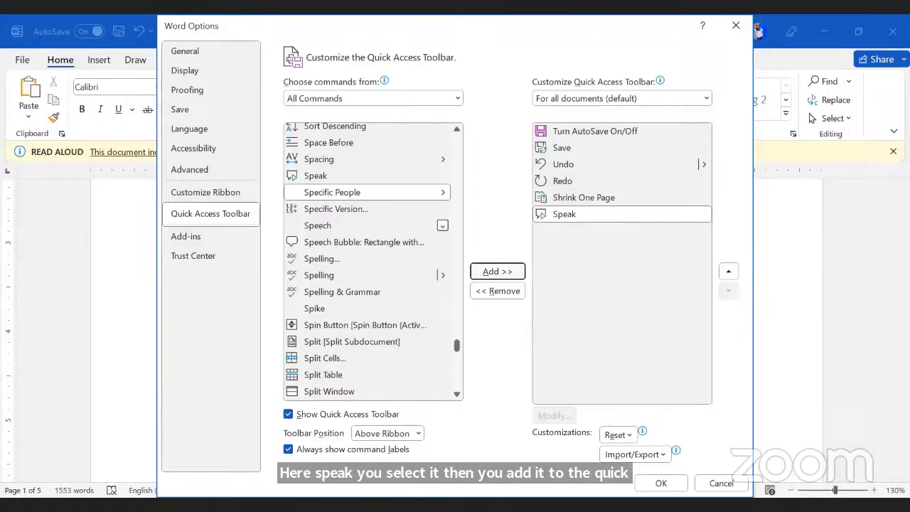
{"action": "left_click", "coordinate": [661, 483]}
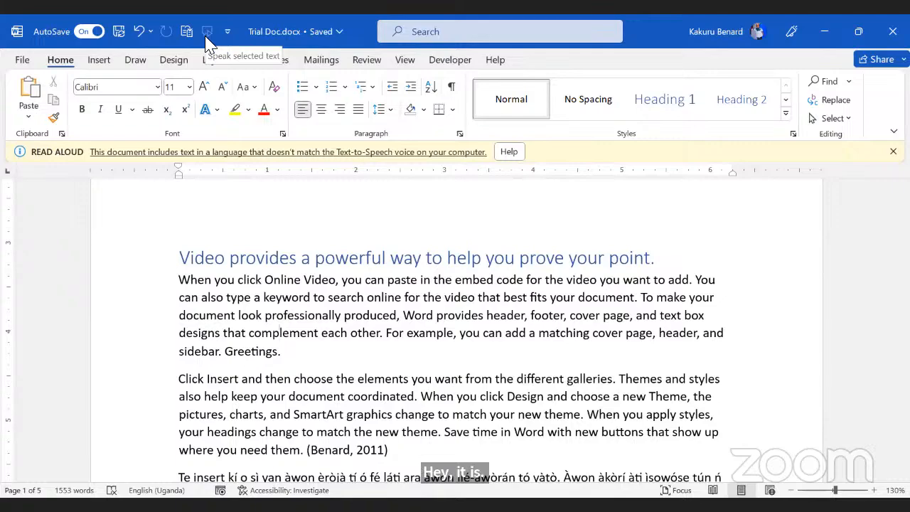
Step: Select and deselect the Click Insert and 'click it … Greetings' paragraphs
{"action": "scroll", "coordinate": [295, 414], "scroll_direction": "down", "scroll_amount": 3}
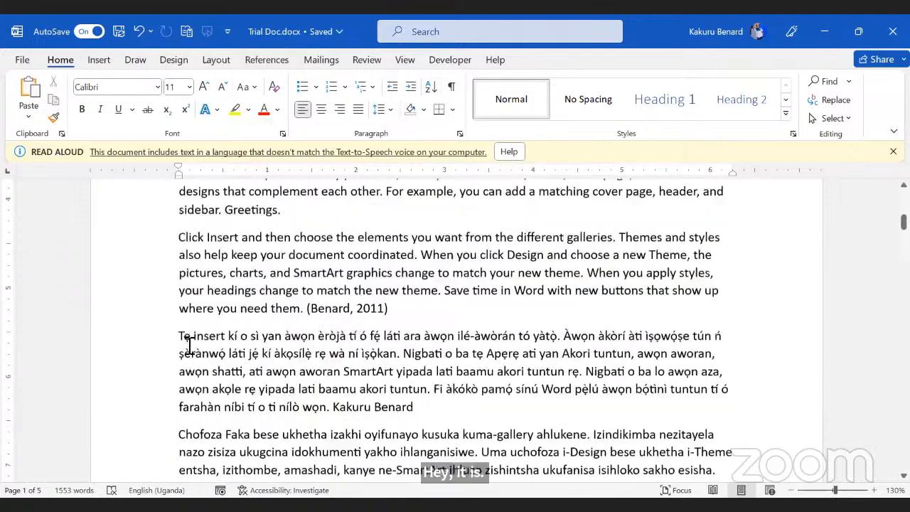
{"action": "left_click_drag", "start_coordinate": [179, 247], "coordinate": [392, 328]}
{"action": "left_click", "coordinate": [246, 269]}
{"action": "scroll", "coordinate": [248, 268], "scroll_direction": "down", "scroll_amount": 4}
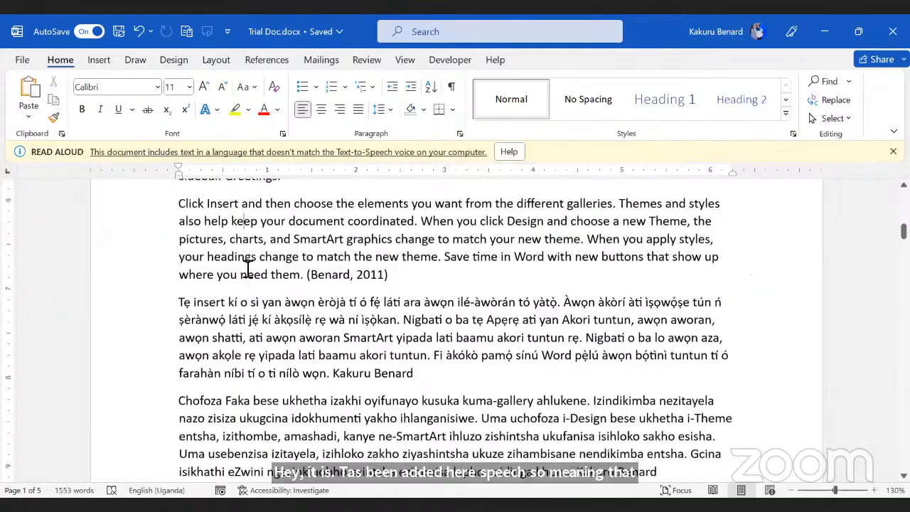
{"action": "scroll", "coordinate": [217, 270], "scroll_direction": "down", "scroll_amount": 10}
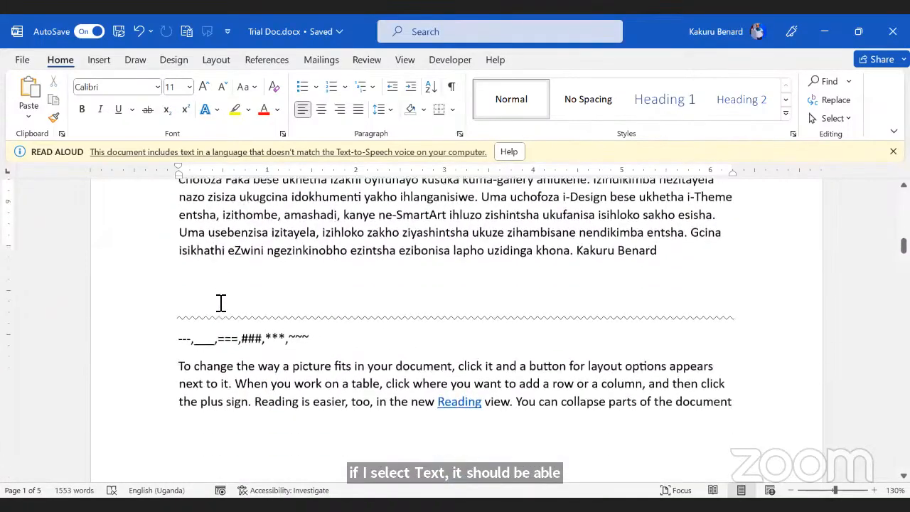
{"action": "scroll", "coordinate": [220, 301], "scroll_direction": "down", "scroll_amount": 8}
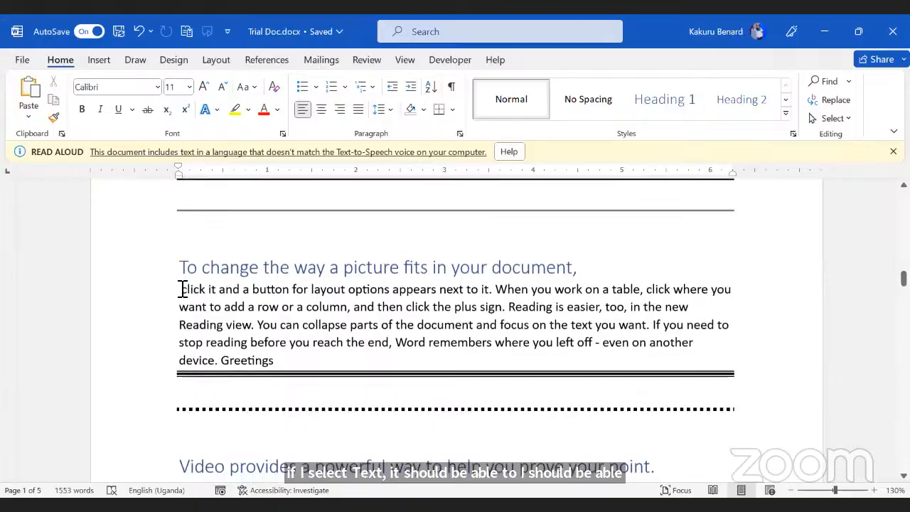
{"action": "left_click", "coordinate": [180, 289]}
{"action": "left_click_drag", "start_coordinate": [219, 320], "coordinate": [276, 361]}
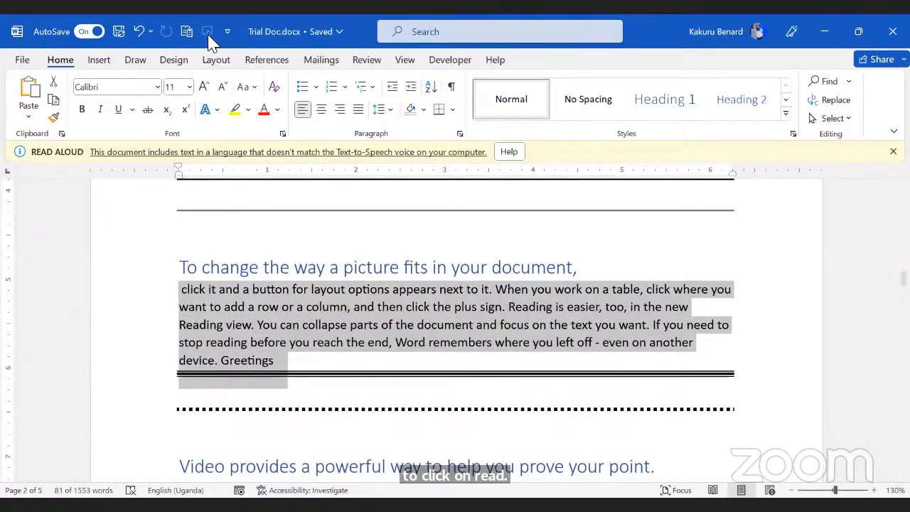
{"action": "left_click", "coordinate": [333, 304]}
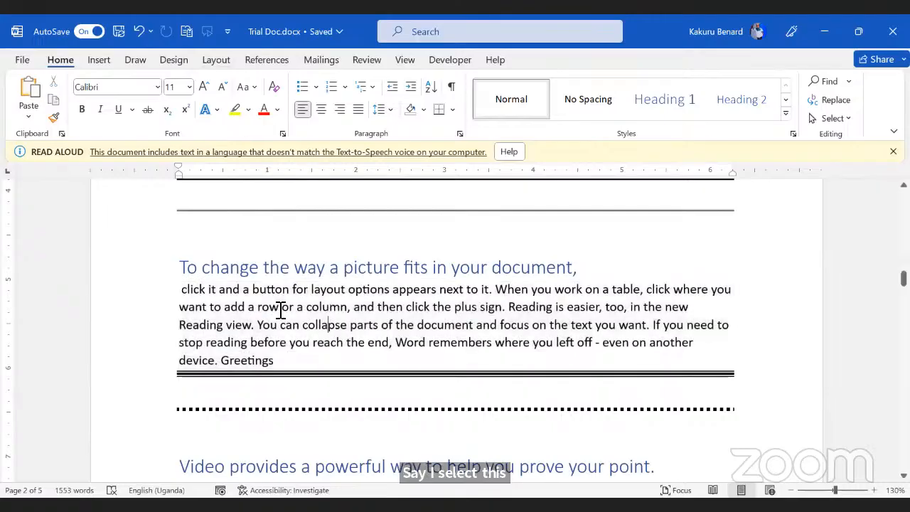
Step: Turn AutoSave off, dismiss the saved notice, and reselect the paragraph's first lines
{"action": "left_click", "coordinate": [90, 31]}
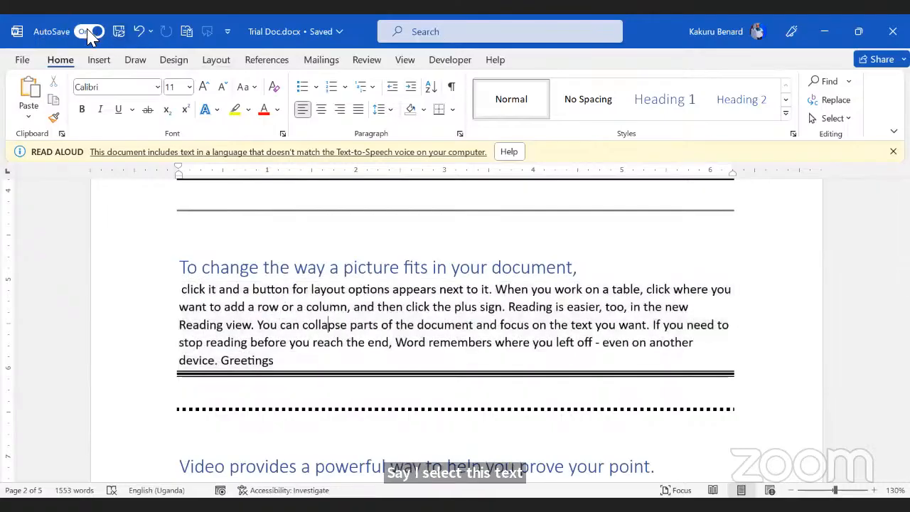
{"action": "left_click", "coordinate": [179, 127]}
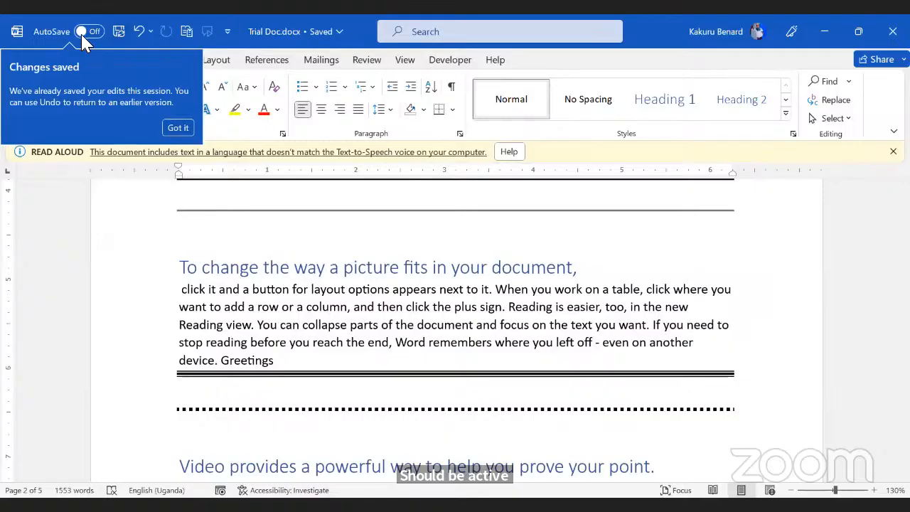
{"action": "left_click", "coordinate": [372, 330]}
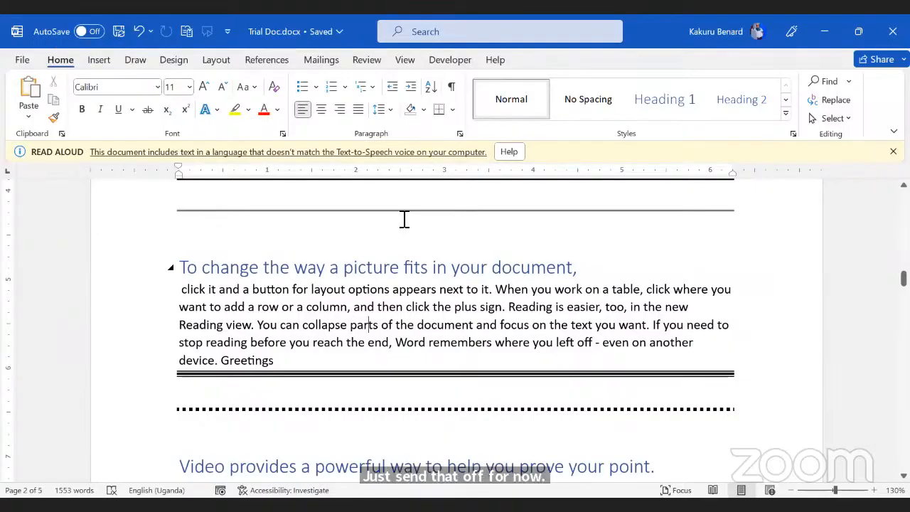
{"action": "key", "text": "alt+Tab"}
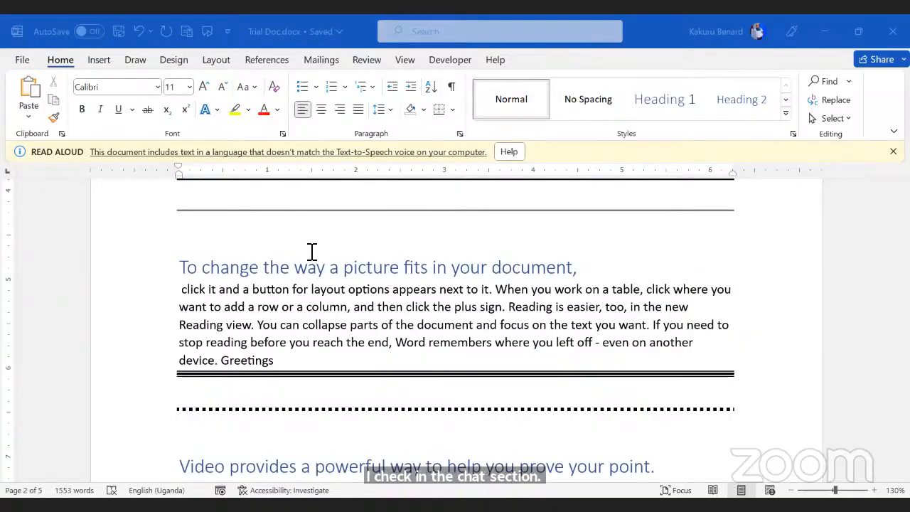
{"action": "left_click", "coordinate": [184, 290]}
{"action": "left_click_drag", "start_coordinate": [182, 289], "coordinate": [257, 326]}
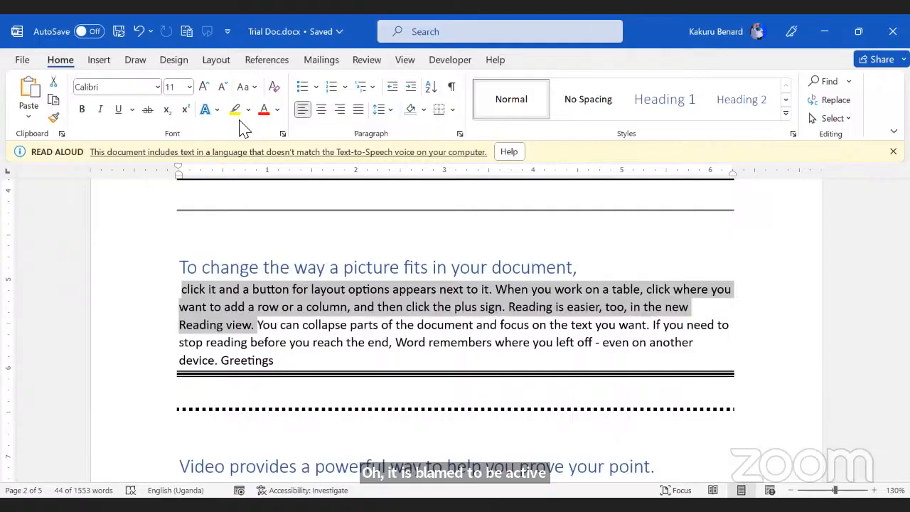
{"action": "left_click", "coordinate": [438, 320]}
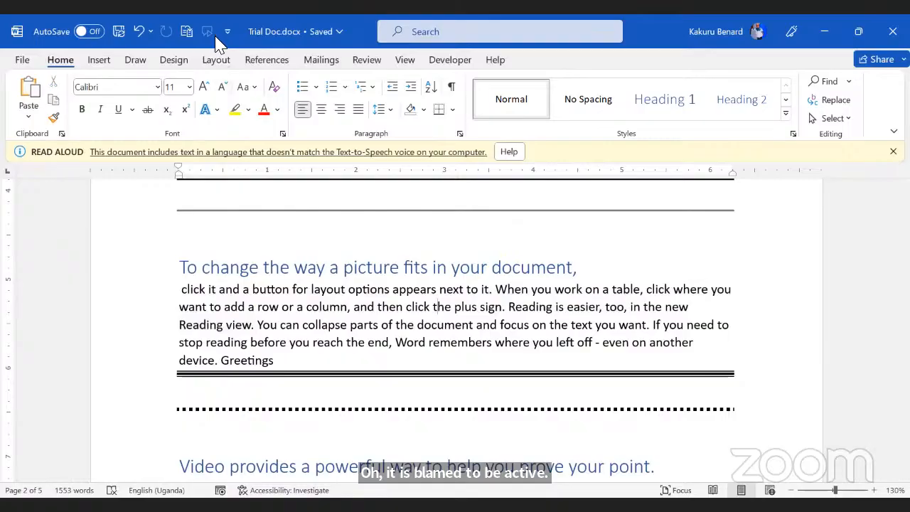
Step: Insert an empty line before 'Click Insert' on page 3 and show the Draw tools
{"action": "left_click", "coordinate": [422, 306]}
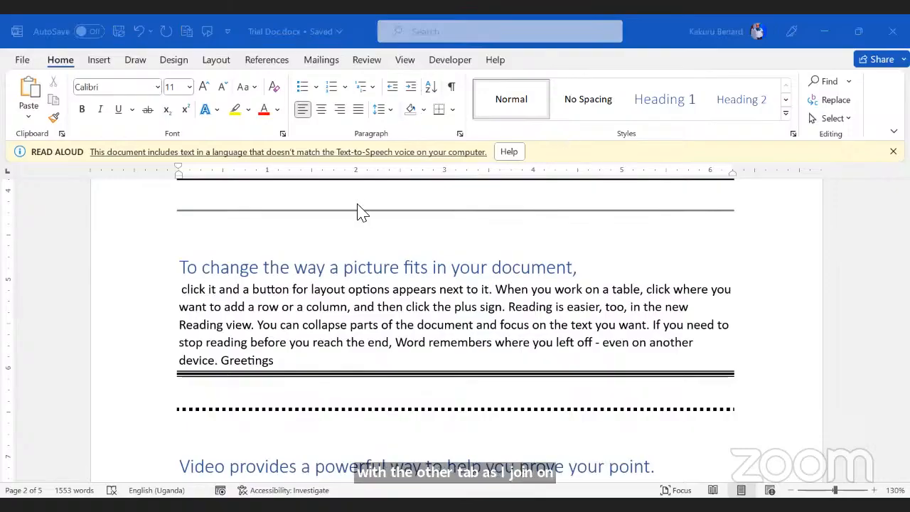
{"action": "left_click", "coordinate": [411, 337]}
{"action": "scroll", "coordinate": [408, 343], "scroll_direction": "up", "scroll_amount": 3}
{"action": "scroll", "coordinate": [371, 357], "scroll_direction": "down", "scroll_amount": 12}
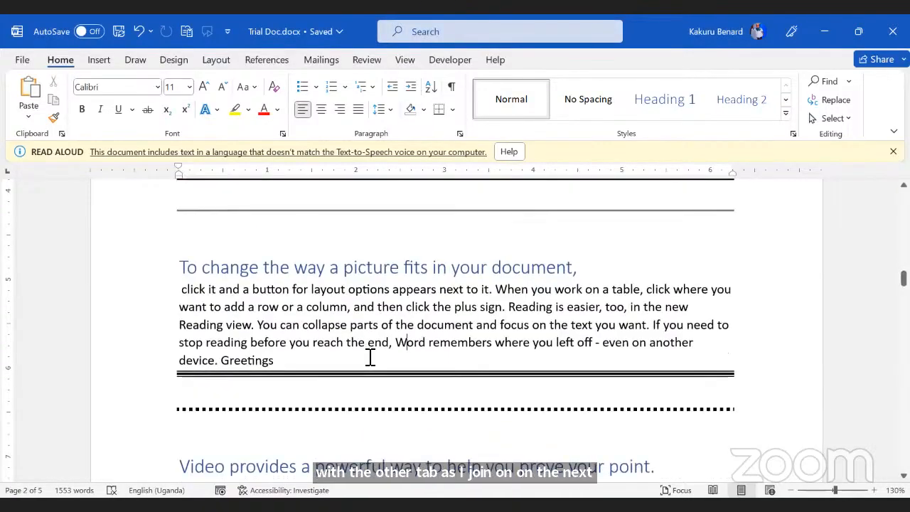
{"action": "scroll", "coordinate": [329, 384], "scroll_direction": "up", "scroll_amount": 6}
{"action": "scroll", "coordinate": [254, 396], "scroll_direction": "down", "scroll_amount": 2}
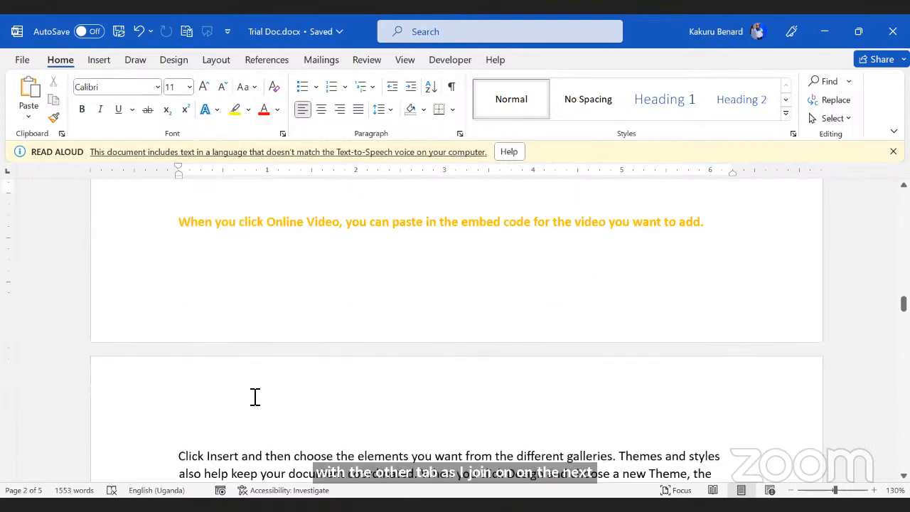
{"action": "left_click", "coordinate": [181, 408]}
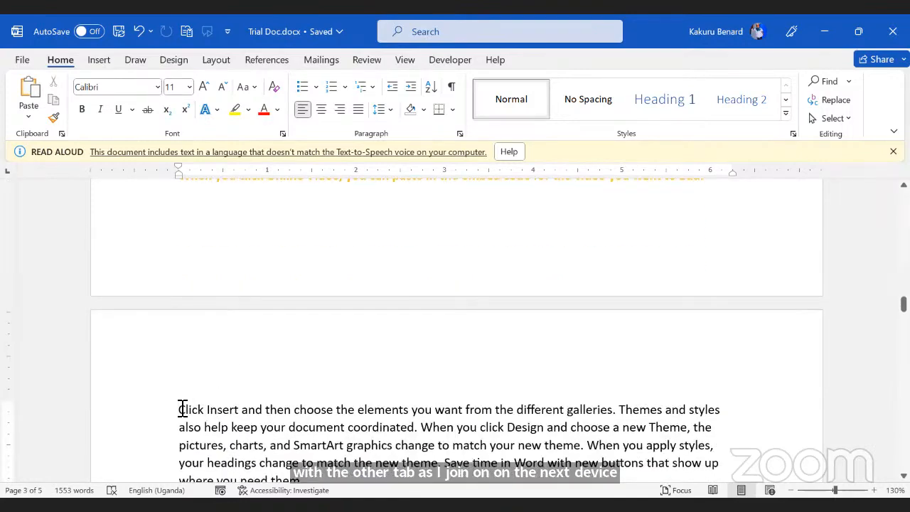
{"action": "key", "text": "Return"}
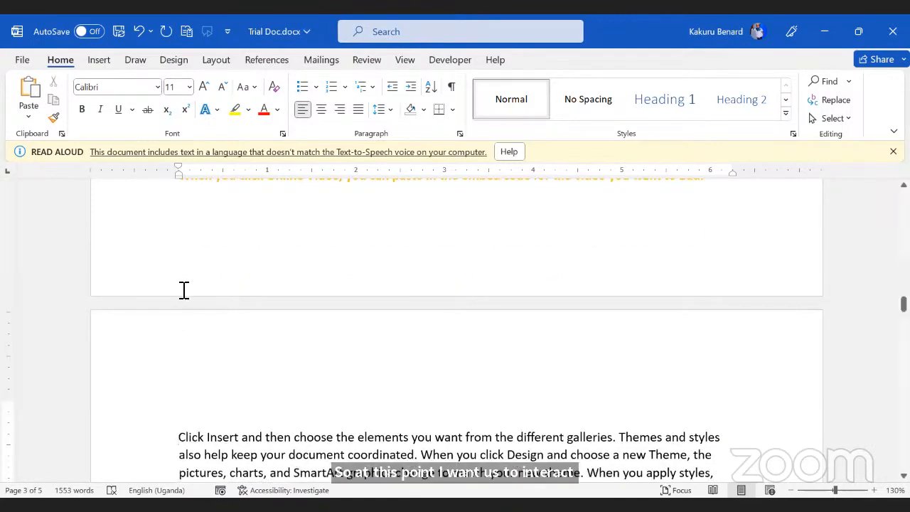
{"action": "left_click", "coordinate": [135, 63]}
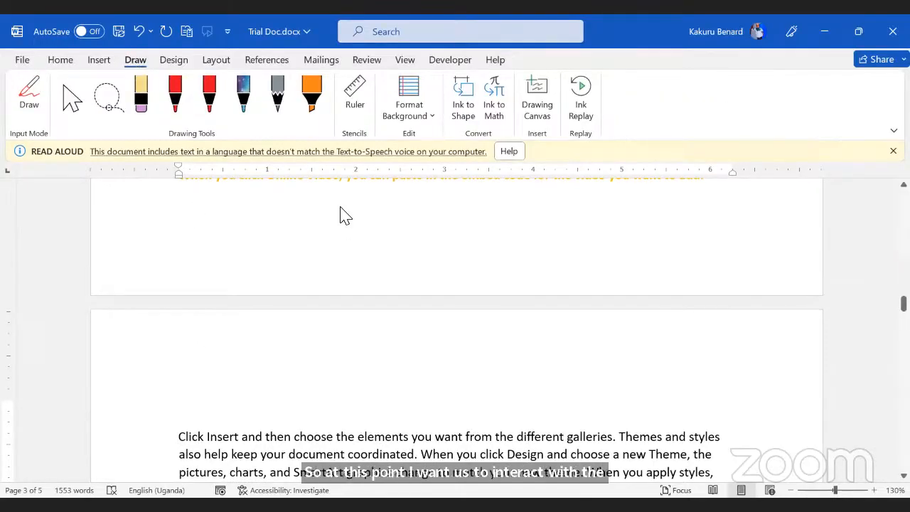
Step: Add blank lines, then draw a red circle and a purple galaxy-pen oval
{"action": "key", "text": "Return"}
{"action": "key", "text": "Return"}
{"action": "key", "text": "Return"}
{"action": "key", "text": "Return"}
{"action": "key", "text": "Return"}
{"action": "key", "text": "Return"}
{"action": "key", "text": "Return"}
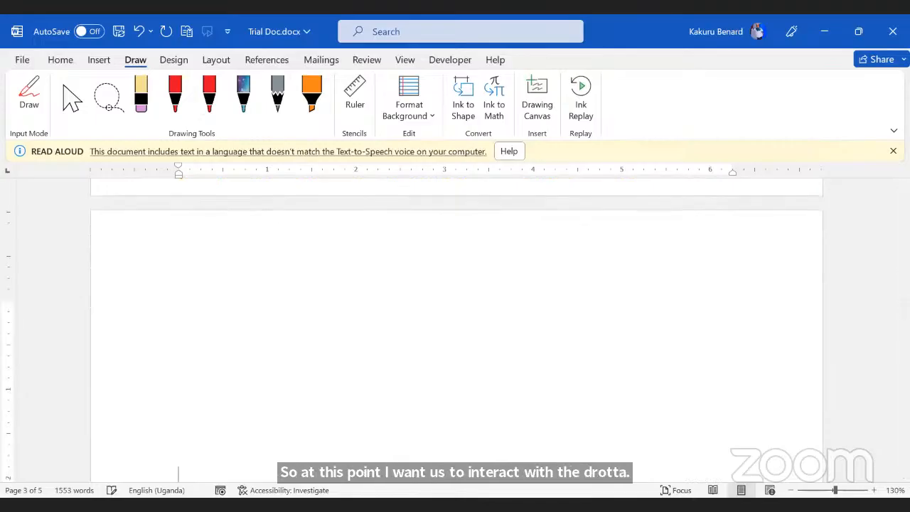
{"action": "scroll", "coordinate": [234, 341], "scroll_direction": "up", "scroll_amount": 2}
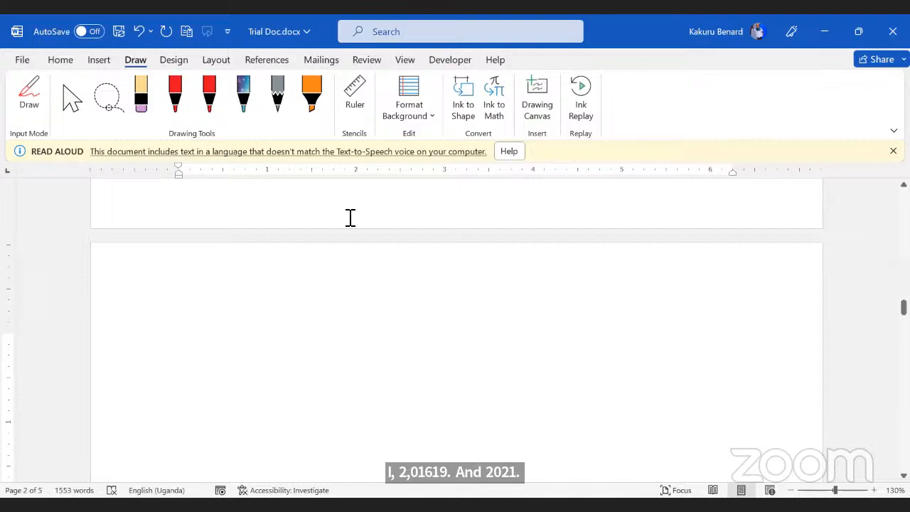
{"action": "left_click", "coordinate": [176, 103]}
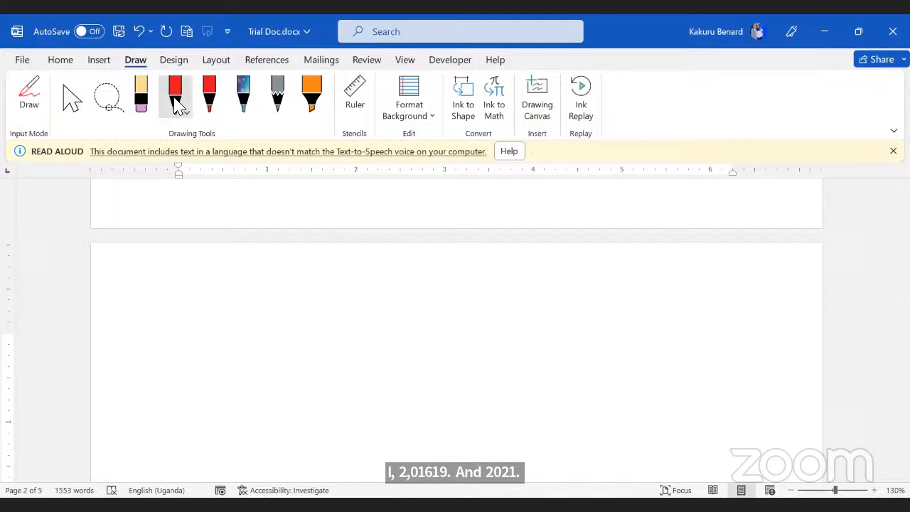
{"action": "mouse_move", "coordinate": [211, 283]}
{"action": "left_mouse_down"}
{"action": "mouse_move", "coordinate": [179, 285]}
{"action": "mouse_move", "coordinate": [217, 359]}
{"action": "mouse_move", "coordinate": [226, 285]}
{"action": "mouse_move", "coordinate": [209, 283]}
{"action": "left_mouse_up"}
{"action": "left_click", "coordinate": [245, 100]}
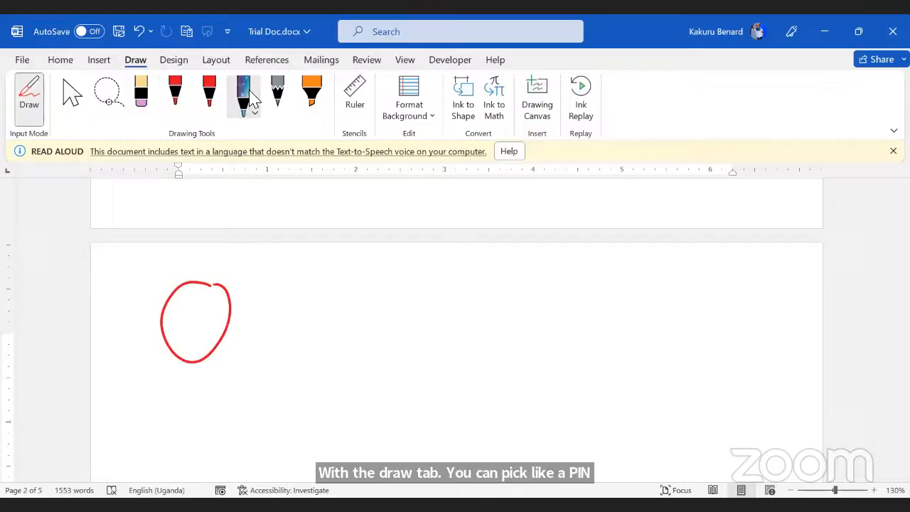
{"action": "mouse_move", "coordinate": [288, 282]}
{"action": "left_mouse_down"}
{"action": "mouse_move", "coordinate": [306, 325]}
{"action": "mouse_move", "coordinate": [270, 284]}
{"action": "left_mouse_up"}
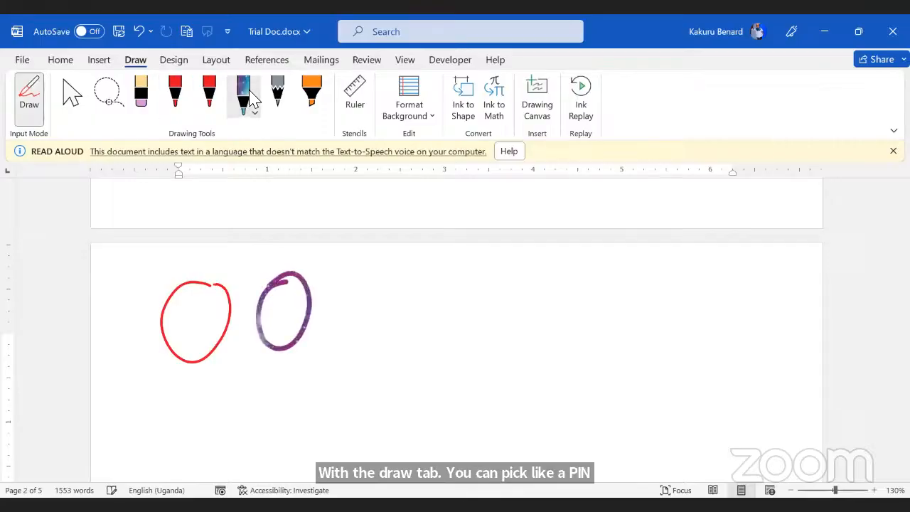
Step: Change the pen colour to green and sketch a rectangle and a triangle
{"action": "left_click", "coordinate": [176, 98]}
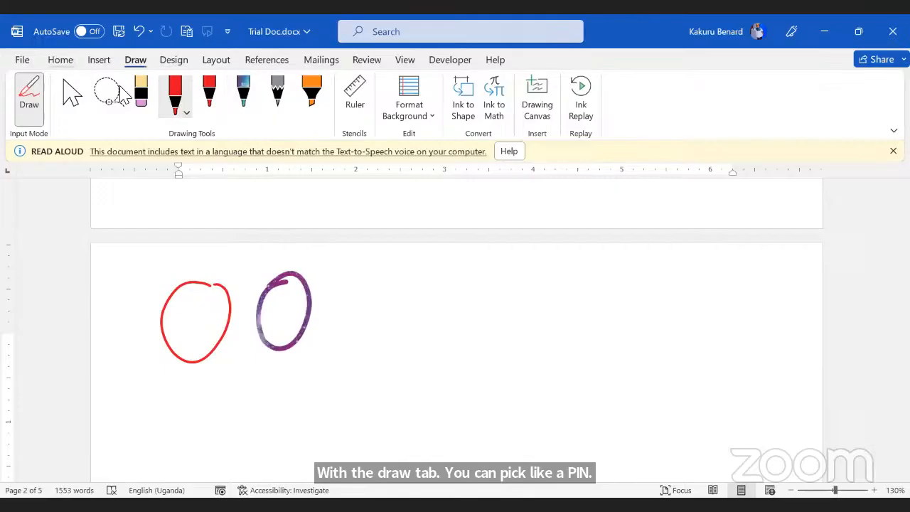
{"action": "left_click", "coordinate": [186, 114]}
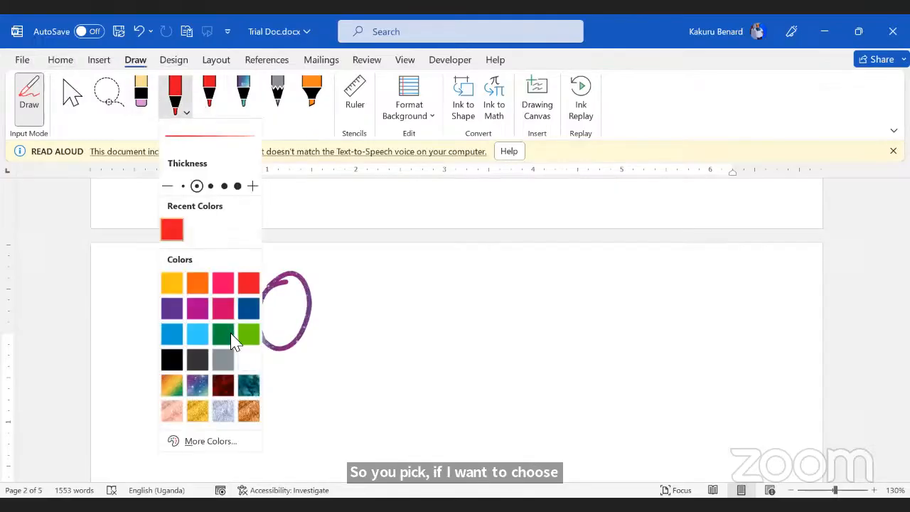
{"action": "left_click", "coordinate": [222, 334]}
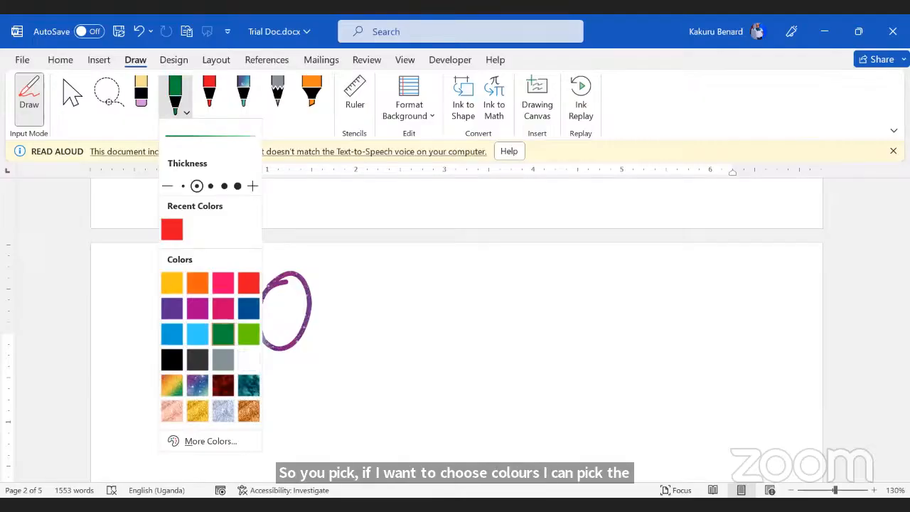
{"action": "left_click", "coordinate": [224, 388]}
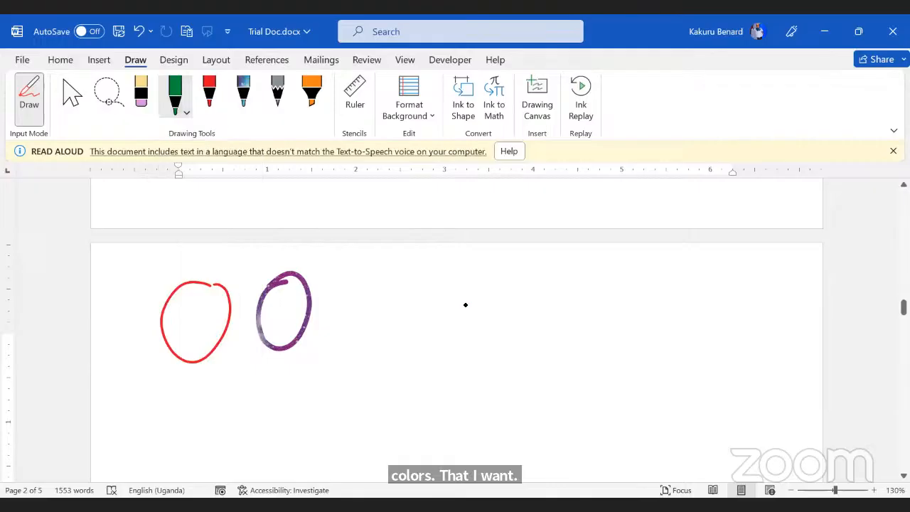
{"action": "mouse_move", "coordinate": [155, 388]}
{"action": "left_mouse_down"}
{"action": "mouse_move", "coordinate": [255, 381]}
{"action": "mouse_move", "coordinate": [243, 436]}
{"action": "mouse_move", "coordinate": [153, 430]}
{"action": "mouse_move", "coordinate": [247, 433]}
{"action": "left_mouse_up"}
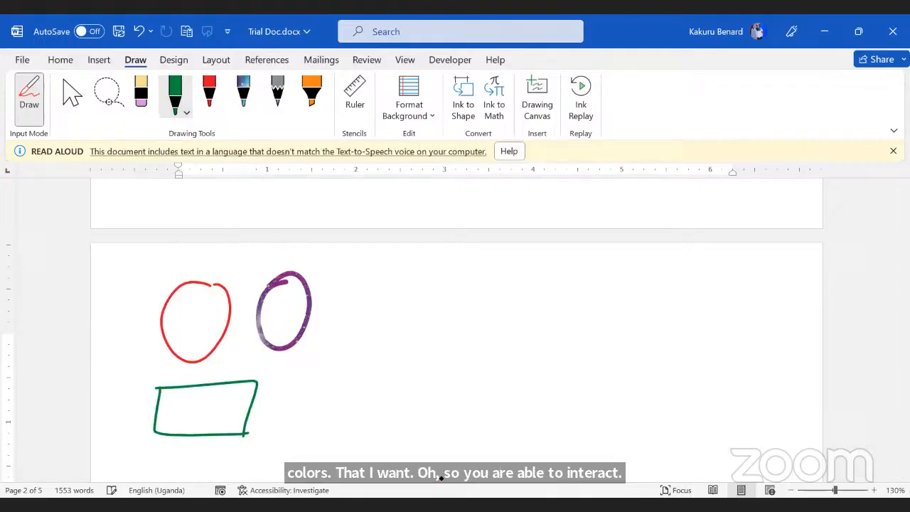
{"action": "left_click_drag", "start_coordinate": [366, 295], "coordinate": [343, 371]}
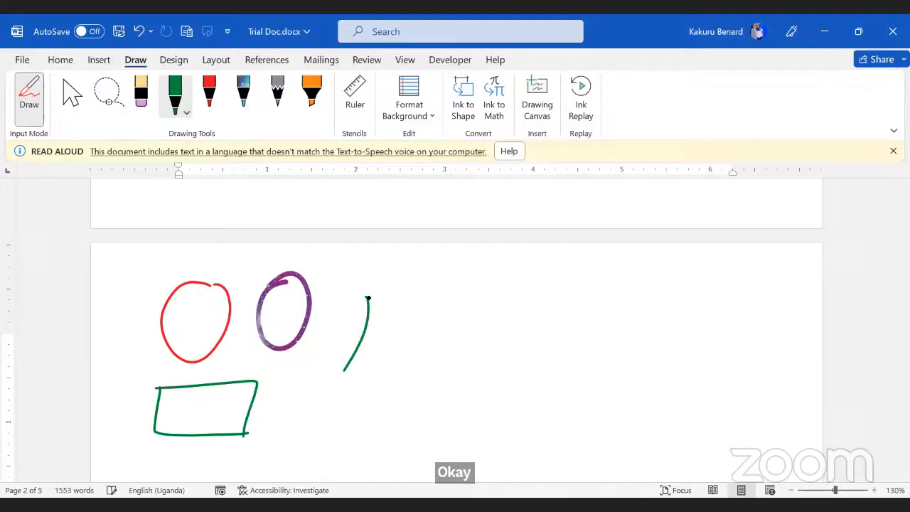
{"action": "mouse_move", "coordinate": [366, 294]}
{"action": "left_mouse_down"}
{"action": "mouse_move", "coordinate": [414, 360]}
{"action": "mouse_move", "coordinate": [406, 372]}
{"action": "mouse_move", "coordinate": [337, 372]}
{"action": "mouse_move", "coordinate": [345, 367]}
{"action": "left_mouse_up"}
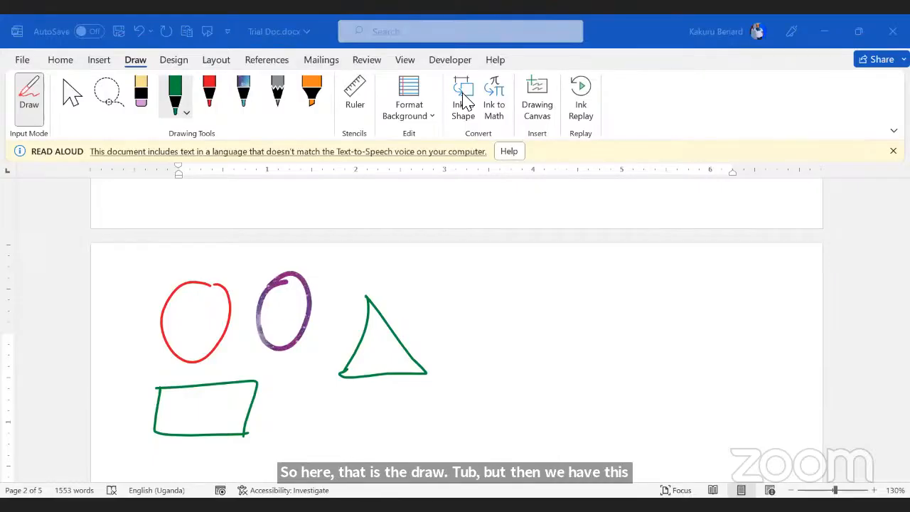
Step: Turn on Ink to Shape and draw two green triangles that become clean shapes
{"action": "left_click", "coordinate": [462, 113]}
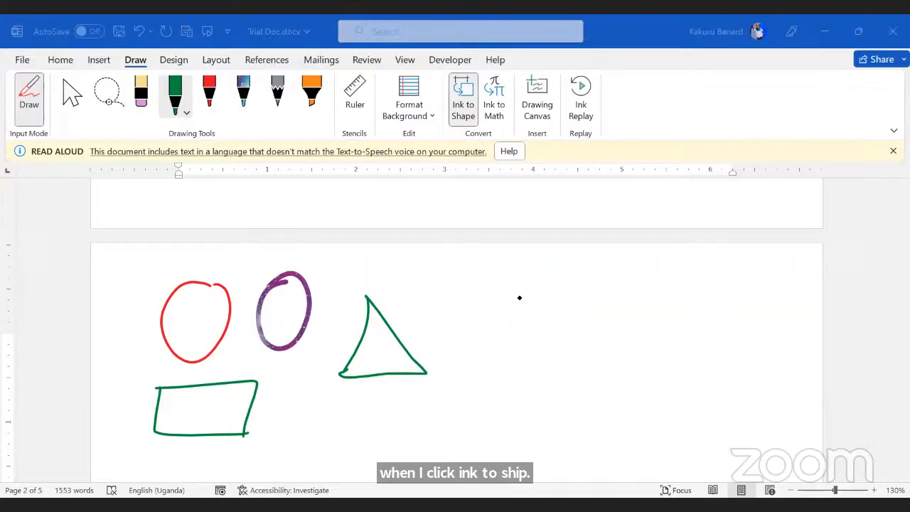
{"action": "left_click_drag", "start_coordinate": [519, 298], "coordinate": [507, 372]}
{"action": "mouse_move", "coordinate": [520, 295]}
{"action": "left_mouse_down"}
{"action": "mouse_move", "coordinate": [560, 373]}
{"action": "mouse_move", "coordinate": [506, 375]}
{"action": "left_mouse_up"}
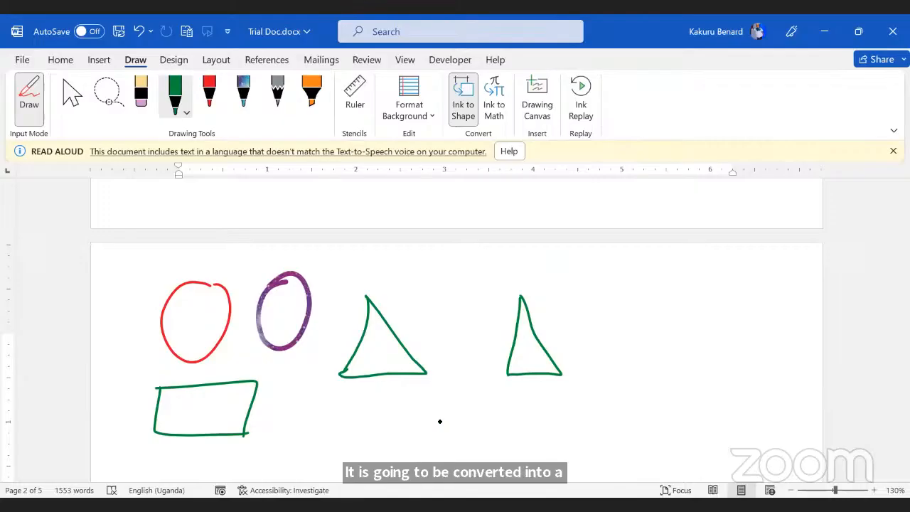
{"action": "left_click", "coordinate": [462, 100]}
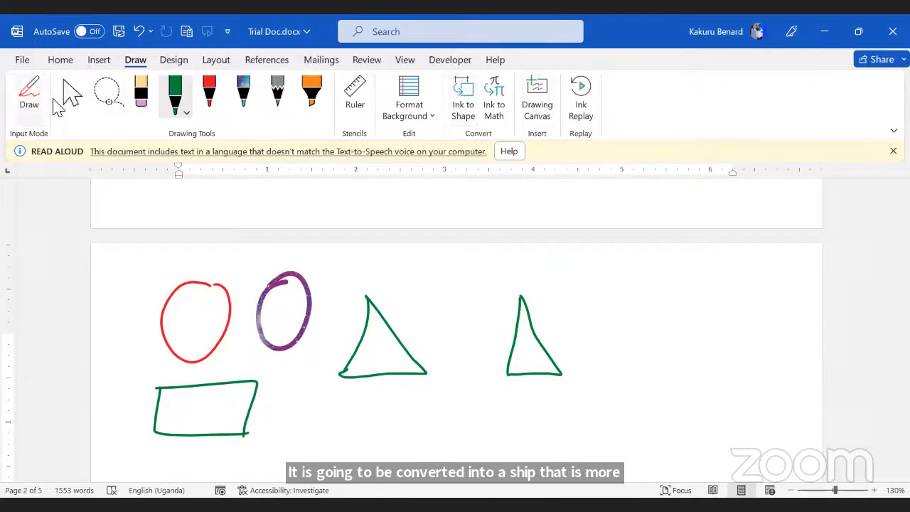
{"action": "left_click", "coordinate": [71, 93]}
{"action": "left_click", "coordinate": [174, 93]}
{"action": "left_click", "coordinate": [462, 99]}
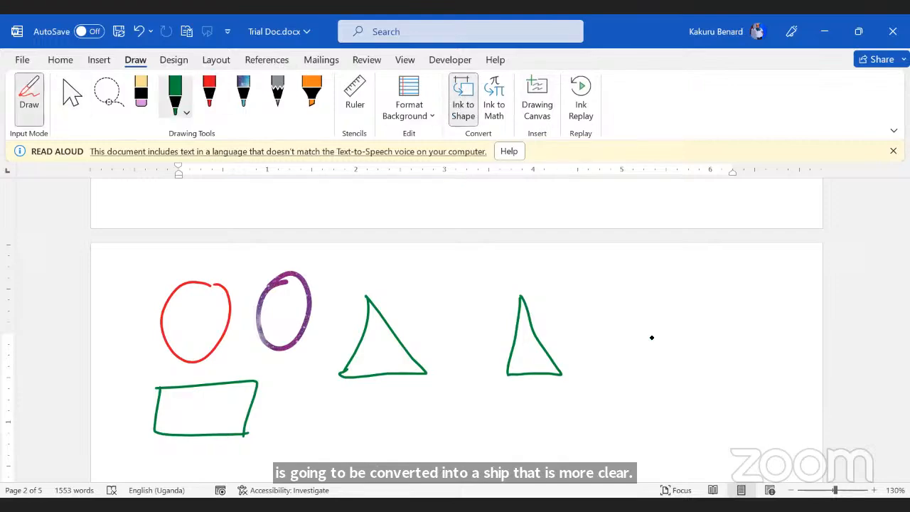
{"action": "left_click_drag", "start_coordinate": [632, 346], "coordinate": [625, 399]}
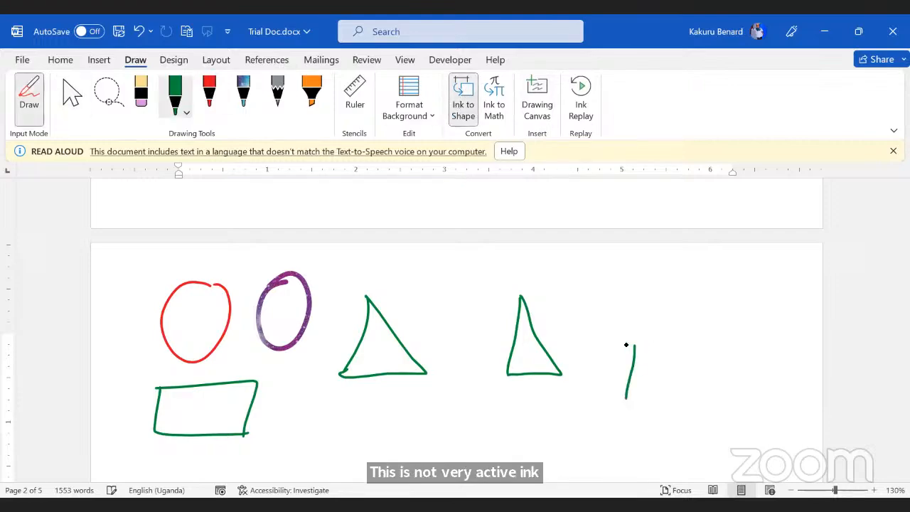
{"action": "mouse_move", "coordinate": [633, 345]}
{"action": "left_mouse_down"}
{"action": "mouse_move", "coordinate": [666, 395]}
{"action": "mouse_move", "coordinate": [625, 398]}
{"action": "left_mouse_up"}
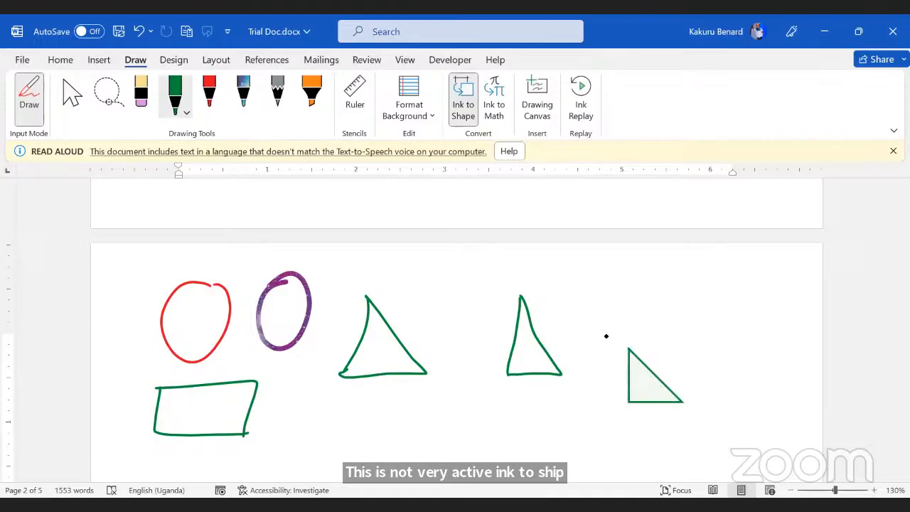
Step: Draw a rectangle, a circle and a trapezium, then turn Ink to Shape off
{"action": "mouse_move", "coordinate": [361, 393]}
{"action": "left_mouse_down"}
{"action": "mouse_move", "coordinate": [441, 402]}
{"action": "mouse_move", "coordinate": [441, 431]}
{"action": "mouse_move", "coordinate": [363, 429]}
{"action": "mouse_move", "coordinate": [362, 395]}
{"action": "left_mouse_up"}
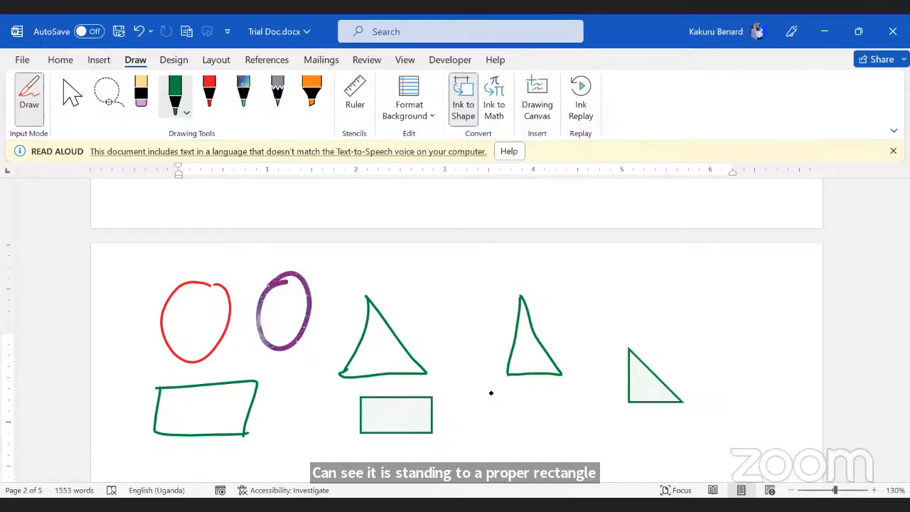
{"action": "mouse_move", "coordinate": [487, 400]}
{"action": "left_mouse_down"}
{"action": "mouse_move", "coordinate": [520, 389]}
{"action": "mouse_move", "coordinate": [533, 407]}
{"action": "mouse_move", "coordinate": [527, 431]}
{"action": "mouse_move", "coordinate": [497, 434]}
{"action": "mouse_move", "coordinate": [484, 419]}
{"action": "mouse_move", "coordinate": [487, 396]}
{"action": "left_mouse_up"}
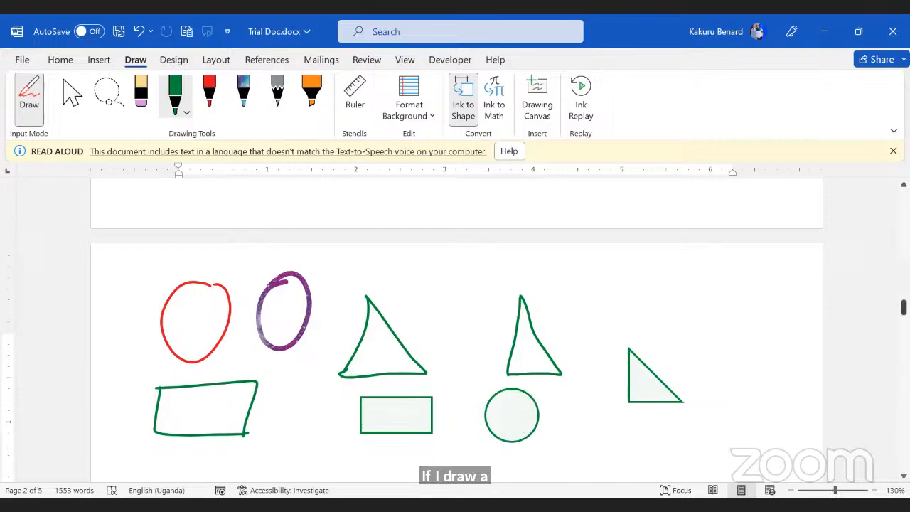
{"action": "left_click_drag", "start_coordinate": [903, 306], "coordinate": [903, 317]}
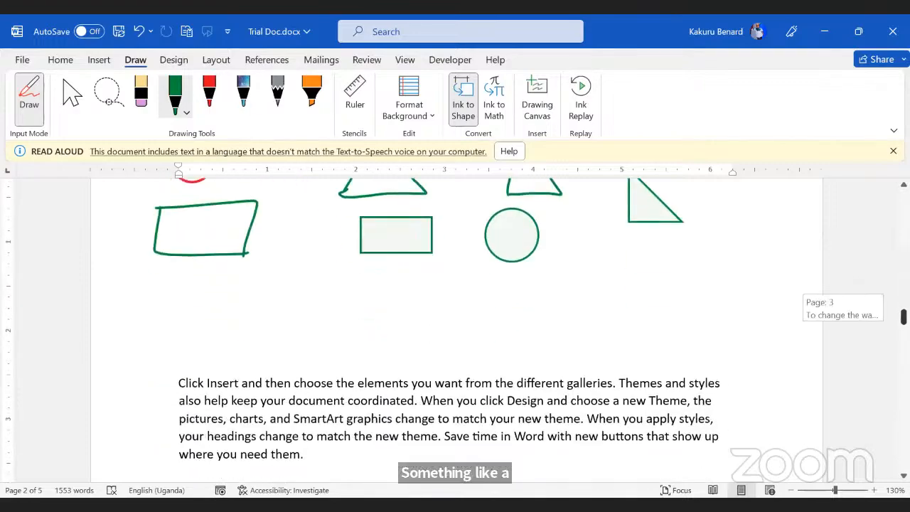
{"action": "mouse_move", "coordinate": [340, 288]}
{"action": "left_mouse_down"}
{"action": "mouse_move", "coordinate": [410, 289]}
{"action": "mouse_move", "coordinate": [439, 318]}
{"action": "left_mouse_up"}
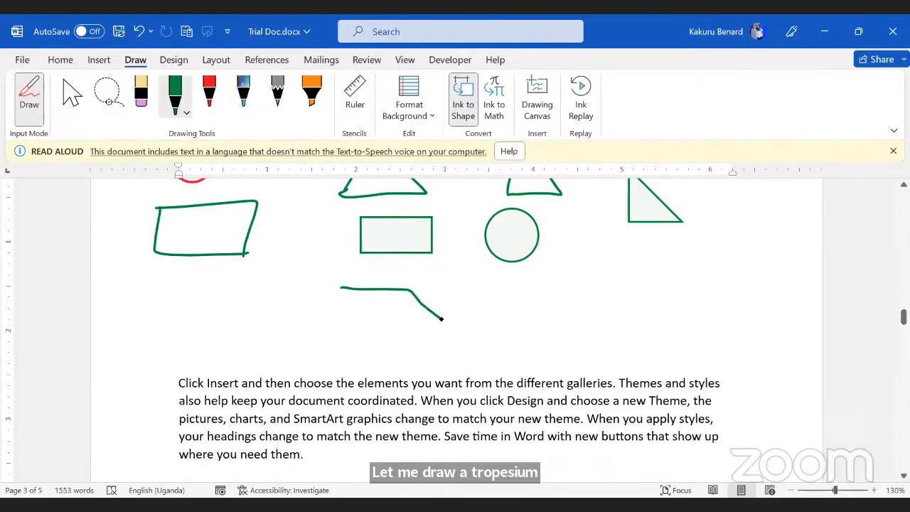
{"action": "mouse_move", "coordinate": [340, 288]}
{"action": "left_mouse_down"}
{"action": "mouse_move", "coordinate": [346, 326]}
{"action": "mouse_move", "coordinate": [452, 327]}
{"action": "mouse_move", "coordinate": [440, 318]}
{"action": "left_mouse_up"}
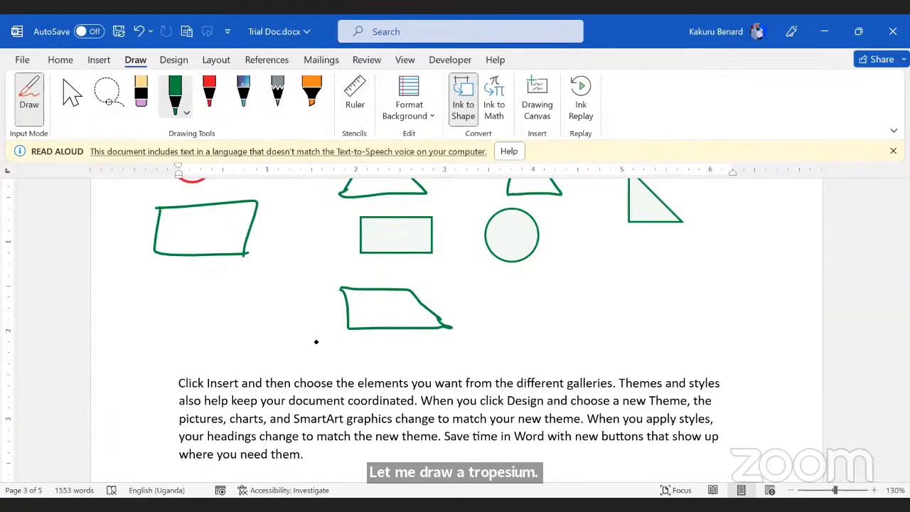
{"action": "left_click", "coordinate": [463, 100]}
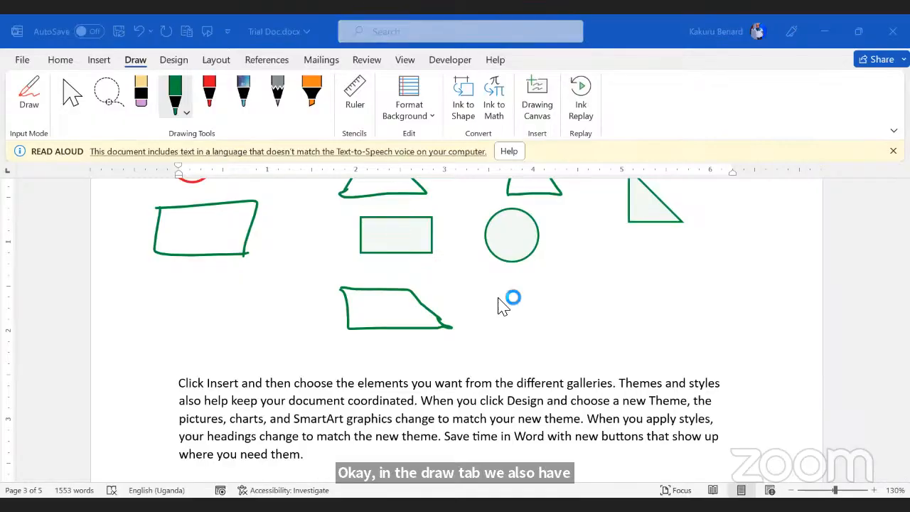
{"action": "left_click", "coordinate": [128, 62]}
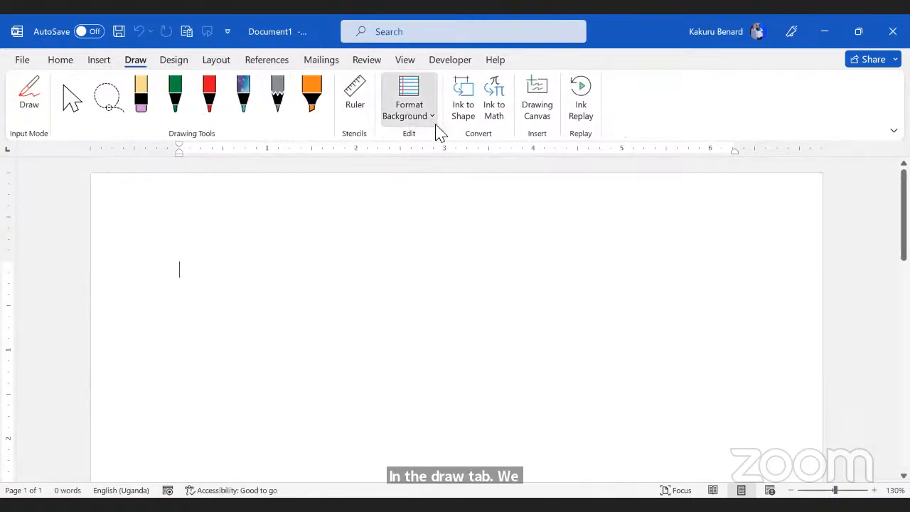
Step: Try Rule Lines page backgrounds, from narrow to widely spaced, in Document1
{"action": "left_click", "coordinate": [431, 120]}
{"action": "left_click", "coordinate": [468, 178]}
{"action": "scroll", "coordinate": [358, 298], "scroll_direction": "down", "scroll_amount": 5}
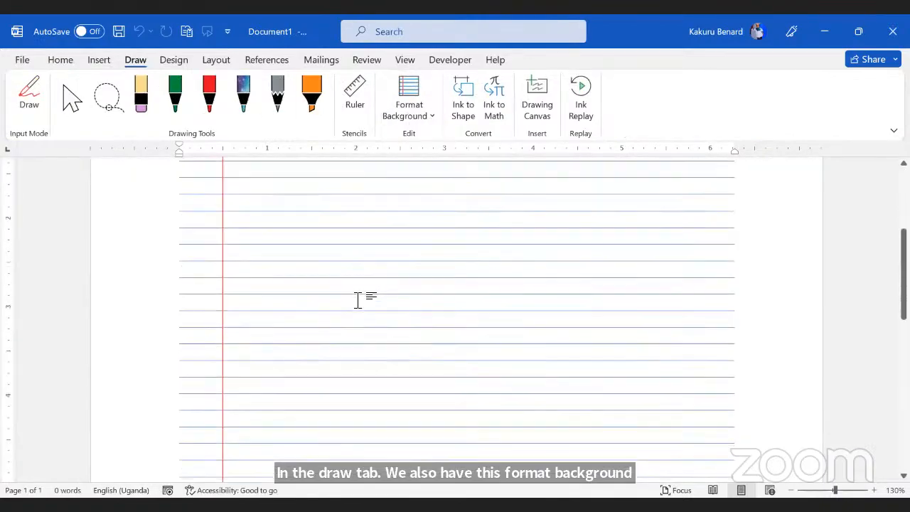
{"action": "scroll", "coordinate": [358, 298], "scroll_direction": "down", "scroll_amount": 3}
{"action": "scroll", "coordinate": [303, 334], "scroll_direction": "up", "scroll_amount": 8}
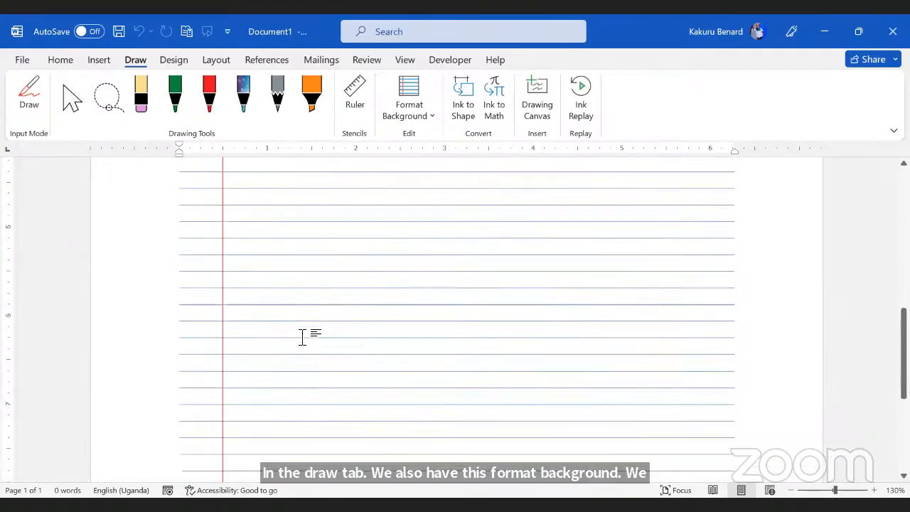
{"action": "scroll", "coordinate": [228, 246], "scroll_direction": "up", "scroll_amount": 5}
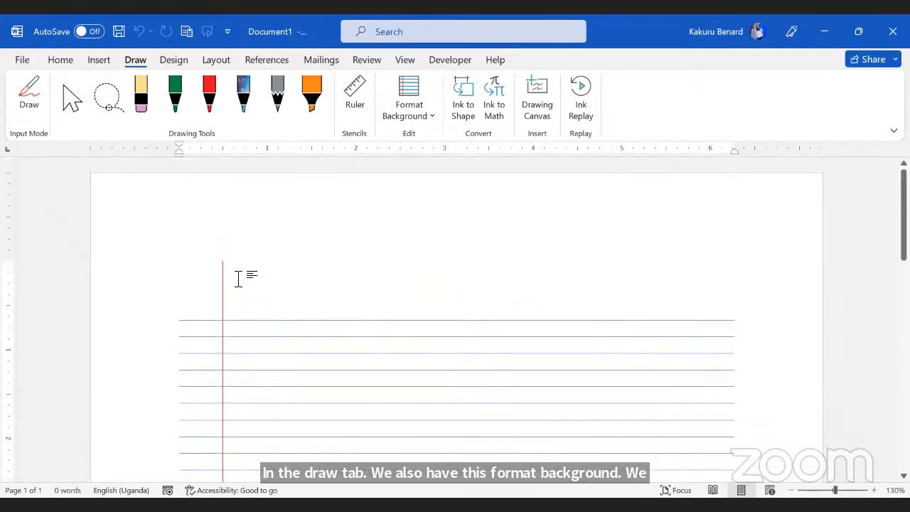
{"action": "left_click", "coordinate": [430, 118]}
{"action": "left_click", "coordinate": [501, 165]}
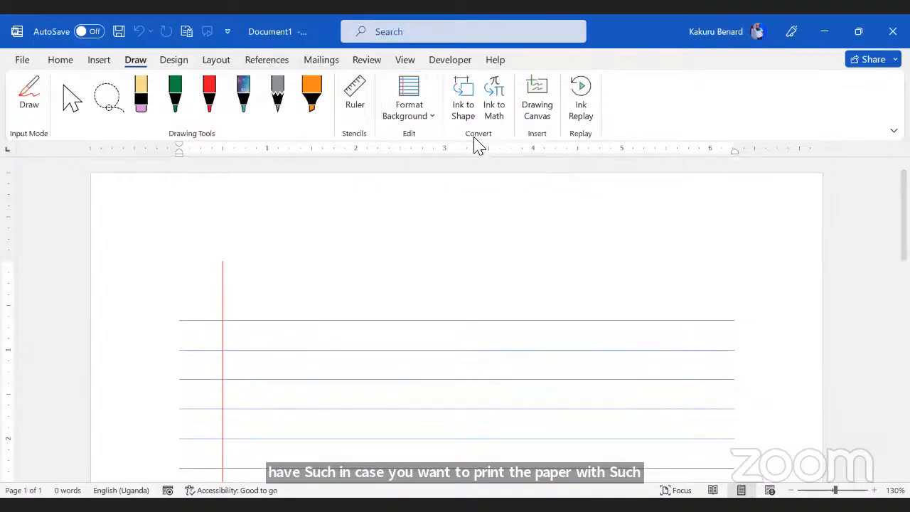
{"action": "left_click", "coordinate": [434, 120]}
{"action": "left_click", "coordinate": [540, 162]}
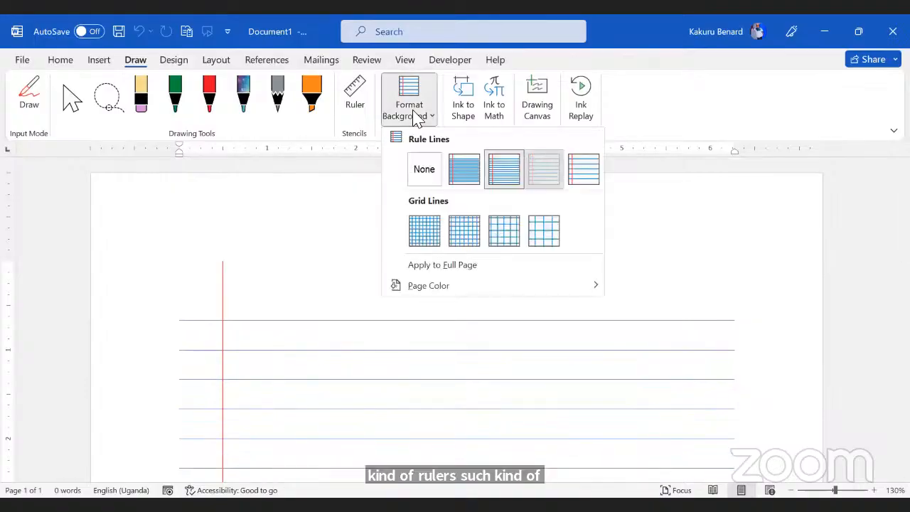
Step: Apply the first fine Grid Lines background to the page
{"action": "left_click", "coordinate": [417, 120]}
{"action": "left_click", "coordinate": [429, 229]}
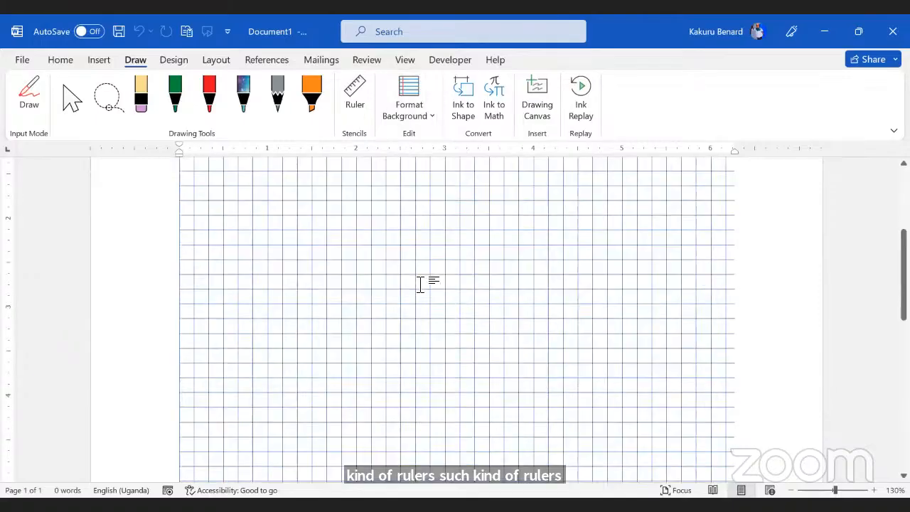
{"action": "scroll", "coordinate": [420, 284], "scroll_direction": "down", "scroll_amount": 5}
{"action": "scroll", "coordinate": [420, 284], "scroll_direction": "down", "scroll_amount": 3}
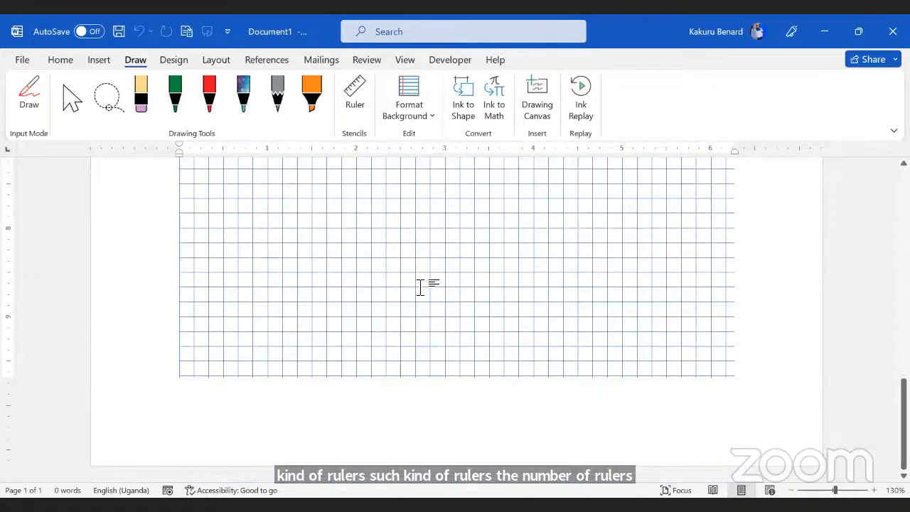
{"action": "scroll", "coordinate": [420, 285], "scroll_direction": "up", "scroll_amount": 8}
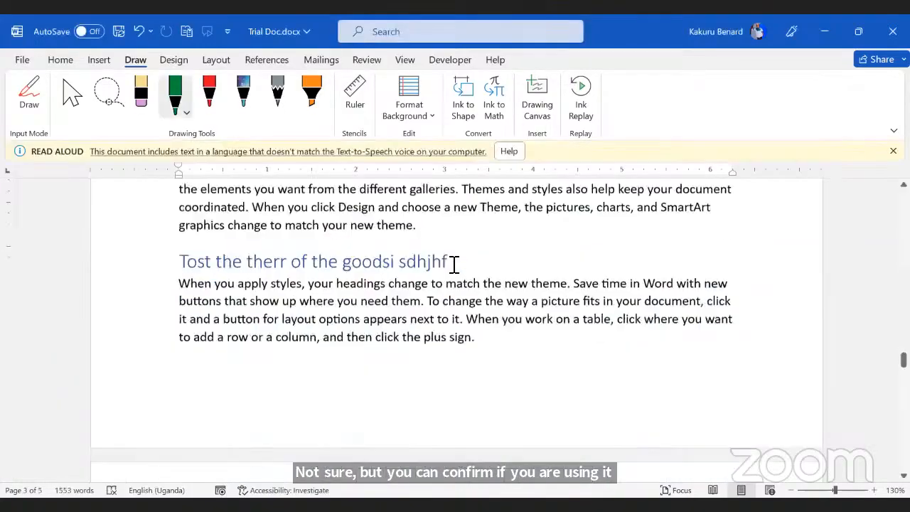
Step: Scroll down through page 3 of Trial Doc.docx
{"action": "scroll", "coordinate": [448, 299], "scroll_direction": "down", "scroll_amount": 10}
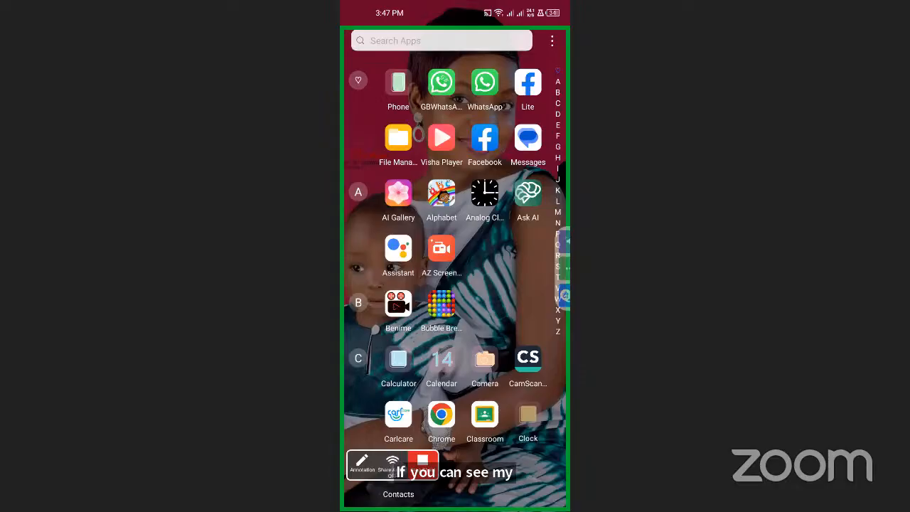
Step: Search the Play Store for 'office lens' and launch Microsoft Lens
{"action": "scroll", "coordinate": [455, 270], "scroll_direction": "down", "scroll_amount": 5}
{"action": "scroll", "coordinate": [454, 270], "scroll_direction": "down", "scroll_amount": 10}
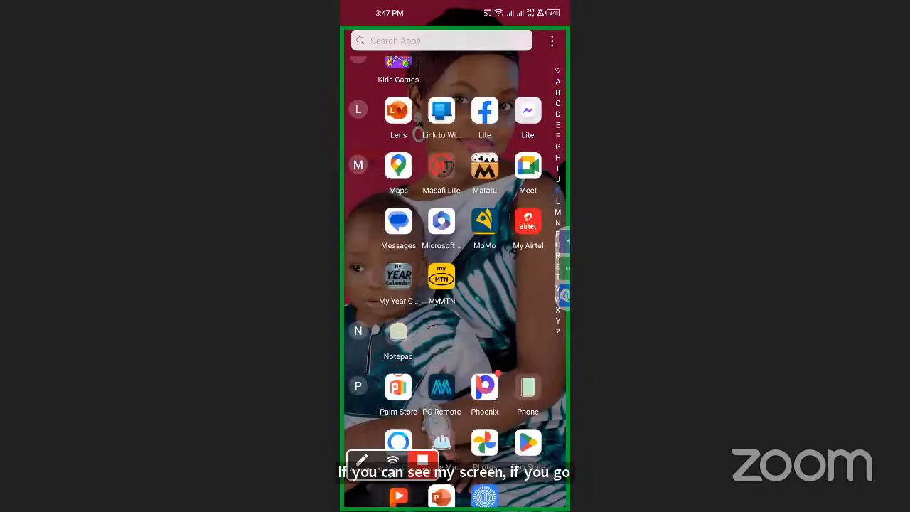
{"action": "left_click", "coordinate": [527, 441]}
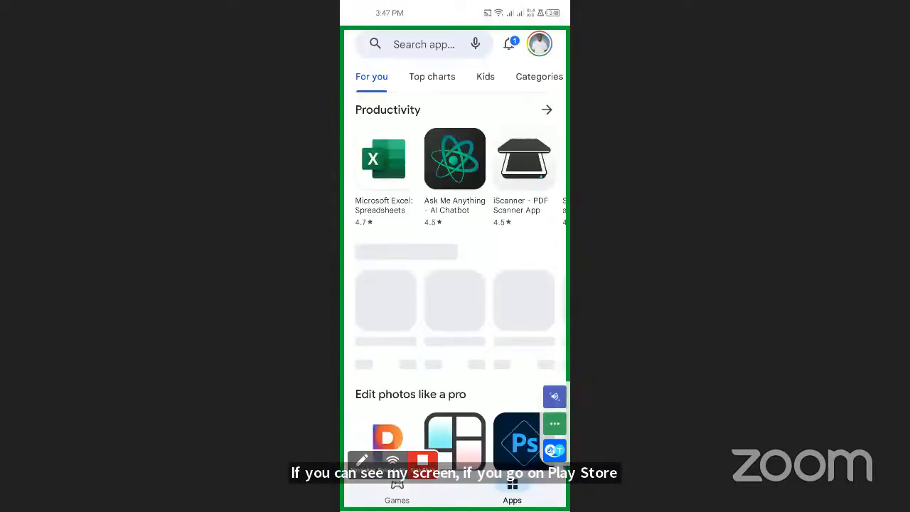
{"action": "left_click", "coordinate": [427, 44]}
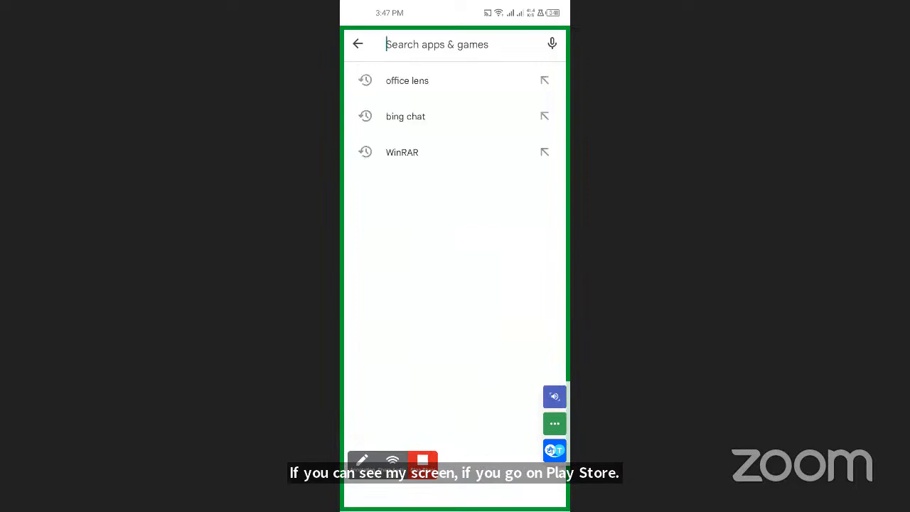
{"action": "left_click", "coordinate": [408, 80]}
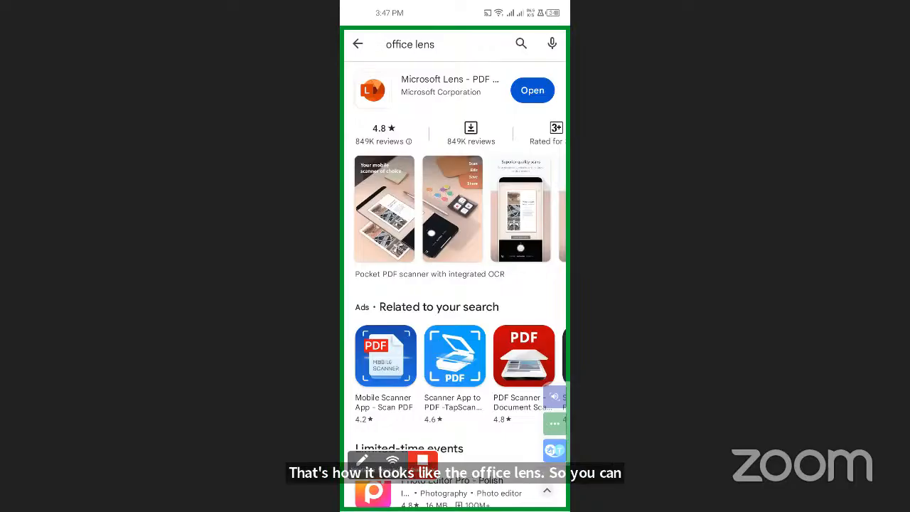
{"action": "left_click", "coordinate": [532, 90]}
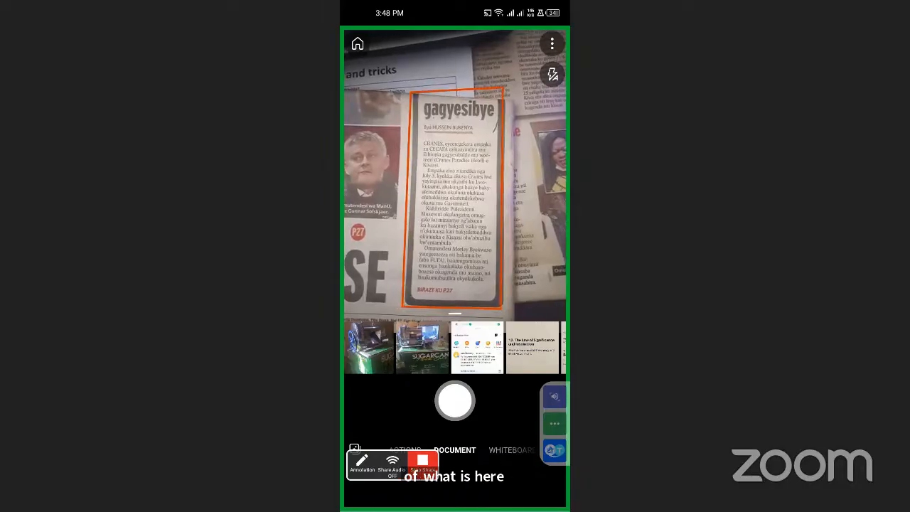
Step: Capture the 'gagyesibye' article, accept its detected borders, and finish the scan
{"action": "left_click", "coordinate": [454, 400]}
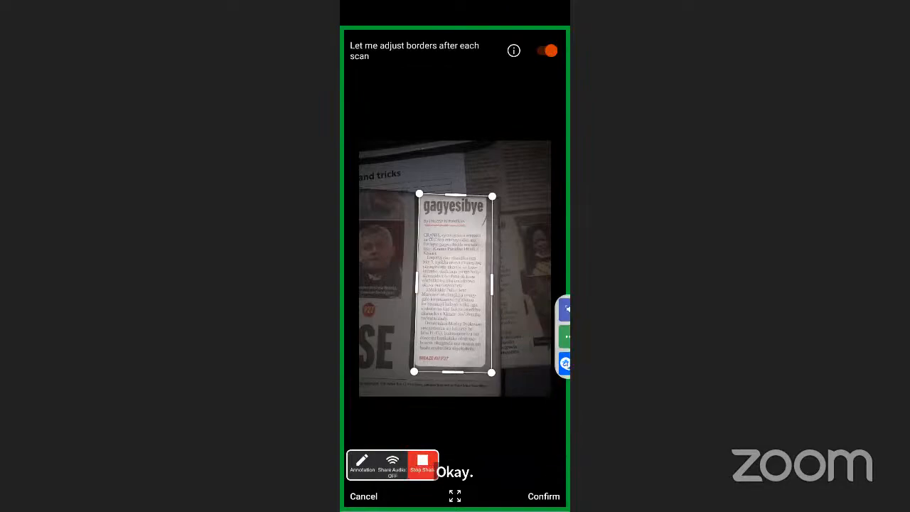
{"action": "left_click", "coordinate": [542, 496]}
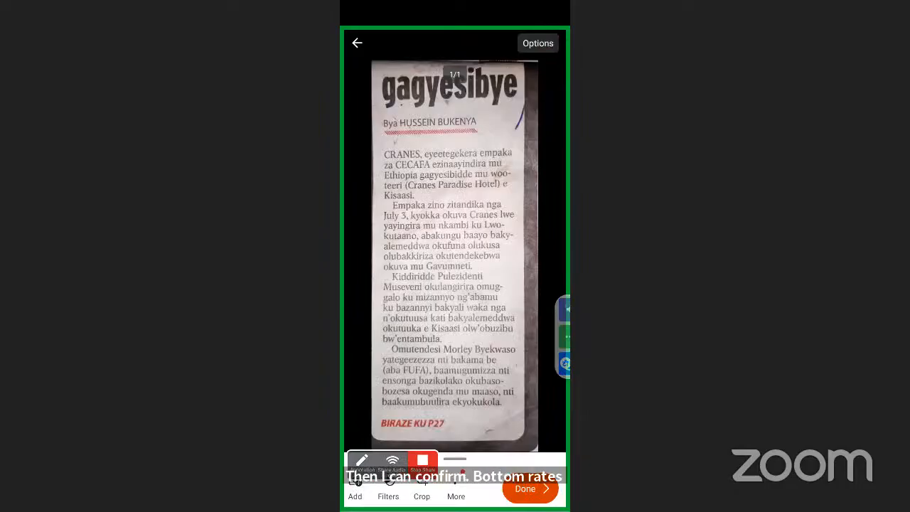
{"action": "left_click", "coordinate": [530, 489]}
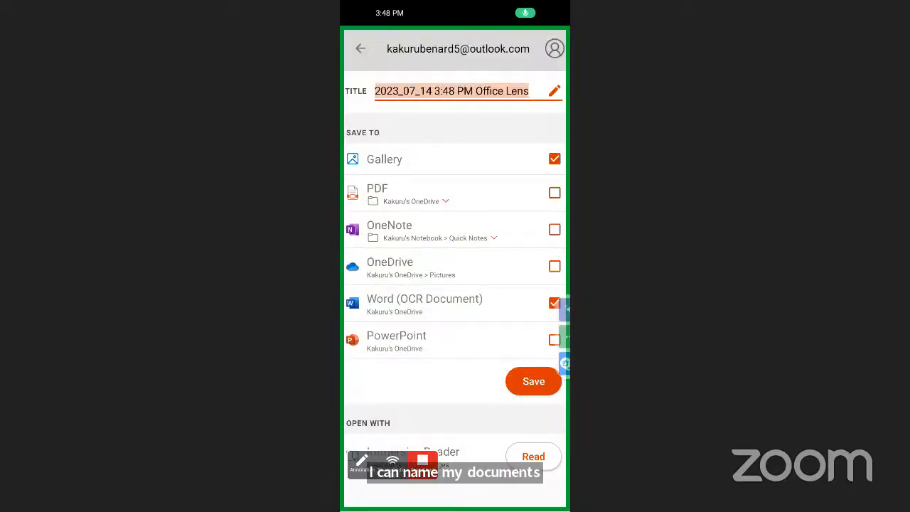
Step: Retitle the scan 'News Paper' and save it as a Word (OCR Document) and to the gallery
{"action": "left_click", "coordinate": [528, 91]}
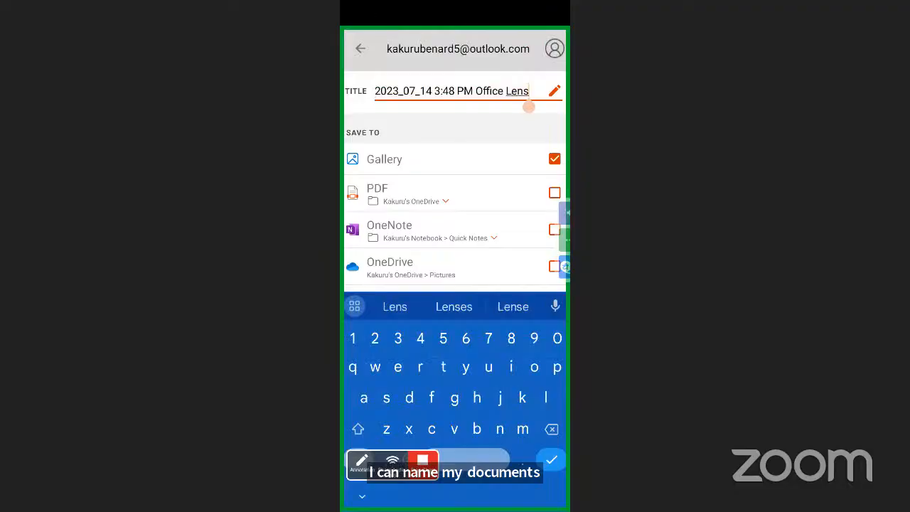
{"action": "double_click", "coordinate": [465, 91]}
{"action": "left_click", "coordinate": [522, 60]}
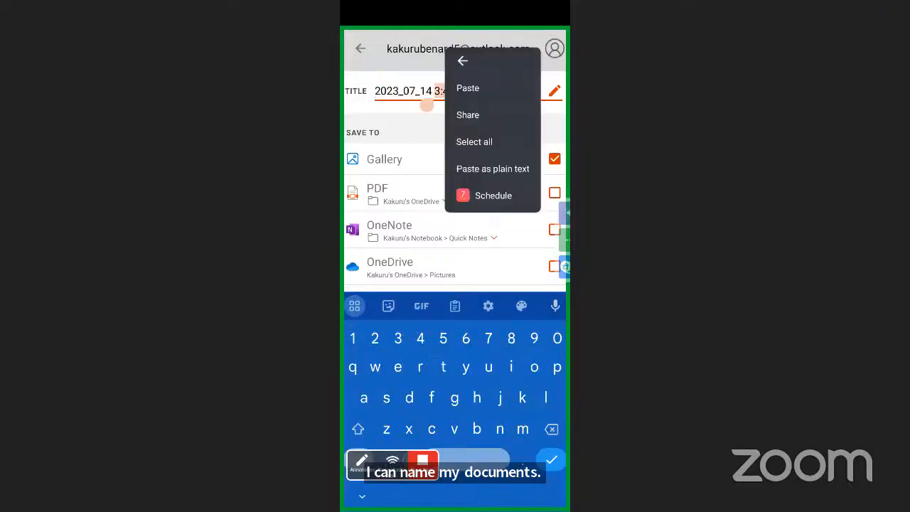
{"action": "left_click", "coordinate": [474, 141]}
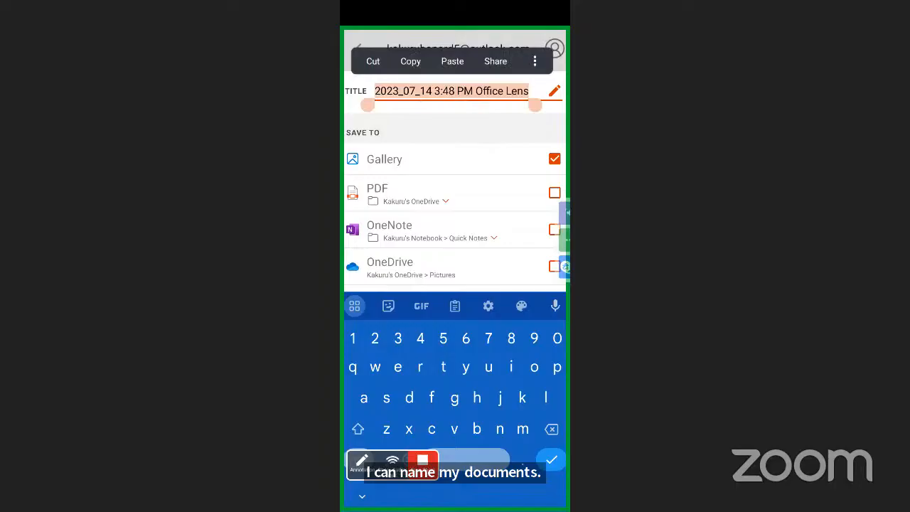
{"action": "type", "text": "News"}
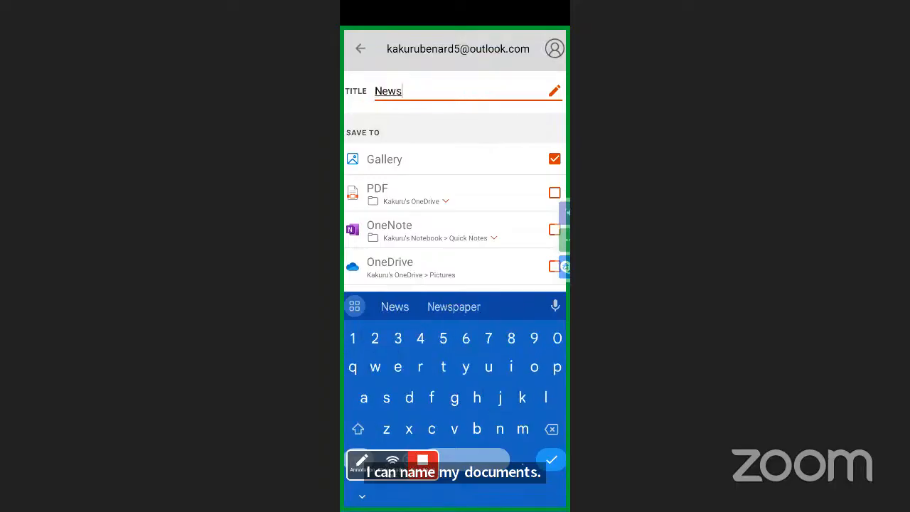
{"action": "type", "text": " Paper"}
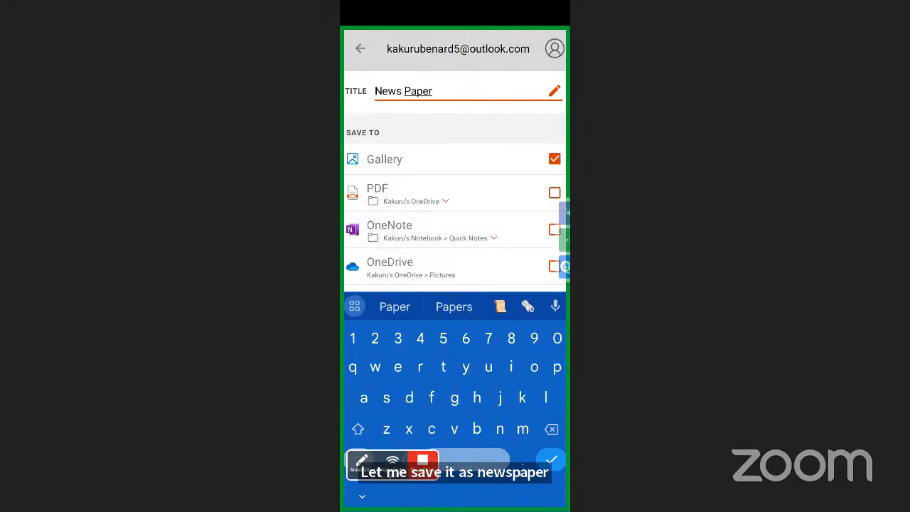
{"action": "key", "text": "Return"}
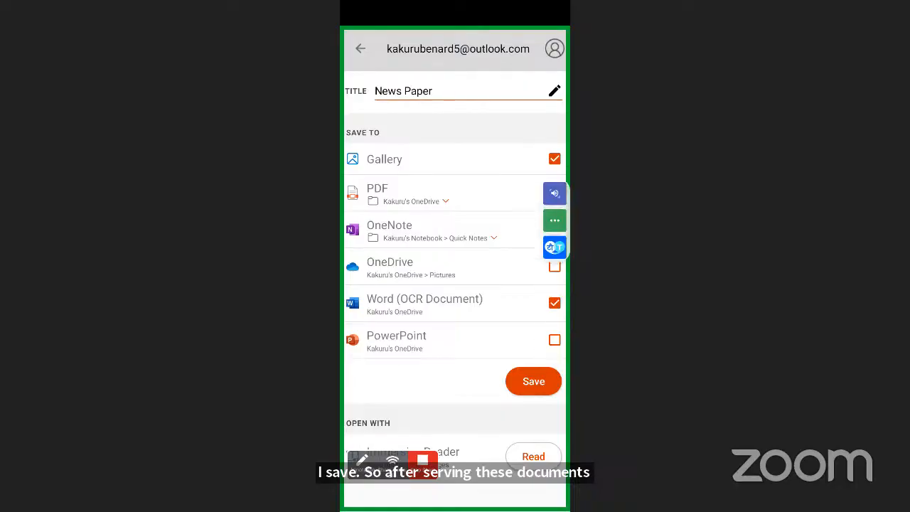
{"action": "left_click", "coordinate": [533, 381]}
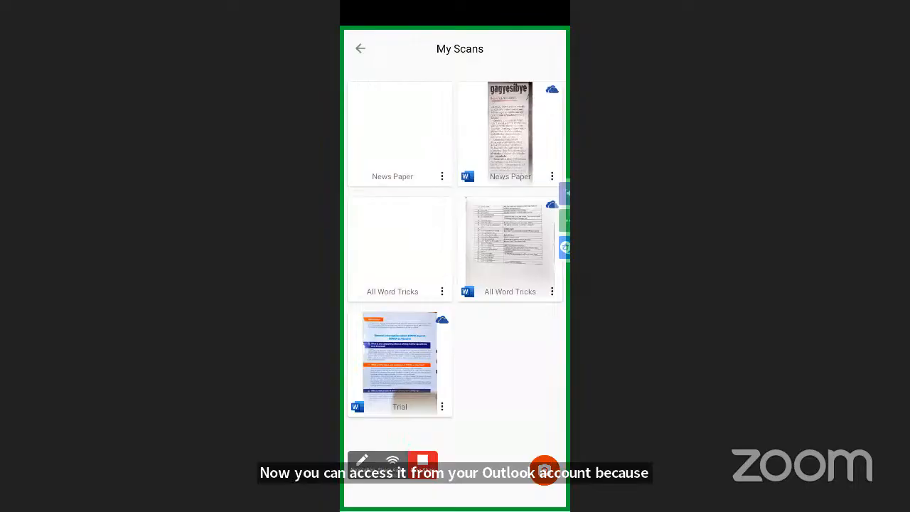
{"action": "left_click_drag", "start_coordinate": [564, 221], "coordinate": [554, 363]}
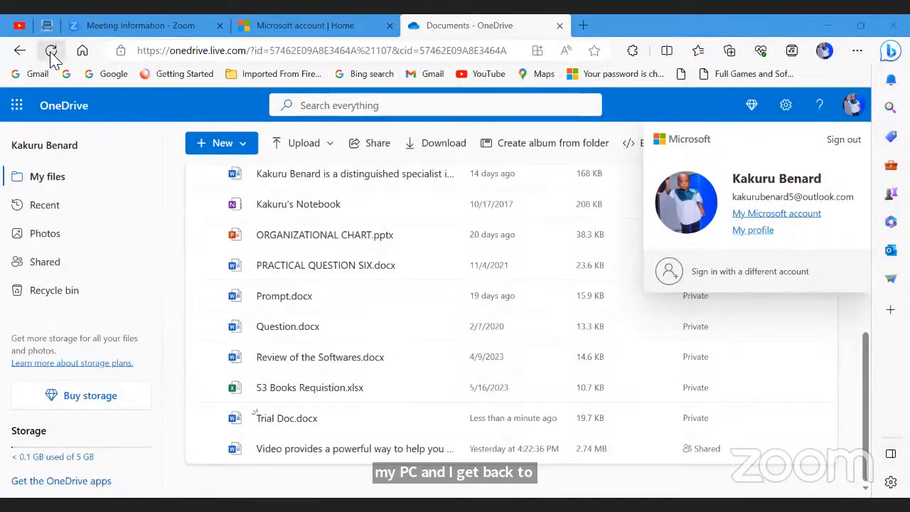
Step: Refresh the OneDrive file list and open News Paper.docx from the Office Lens folder
{"action": "left_click", "coordinate": [51, 52]}
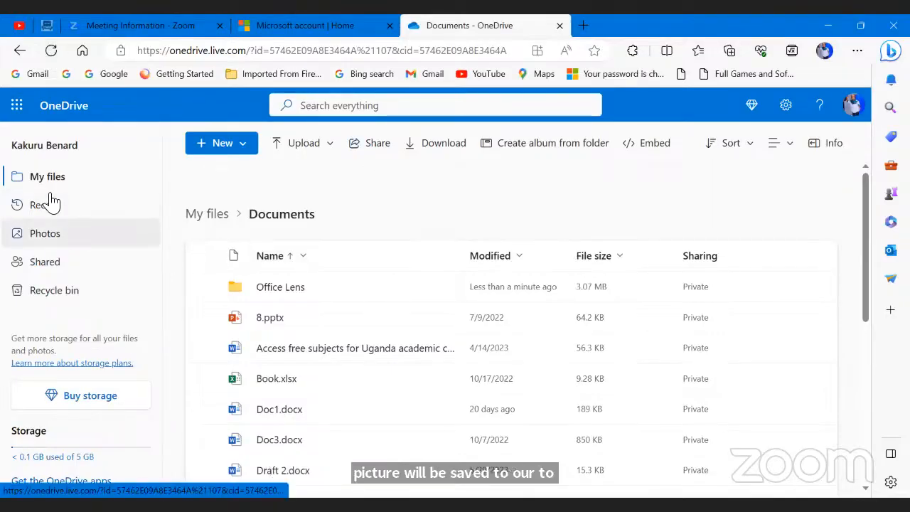
{"action": "left_click", "coordinate": [17, 106]}
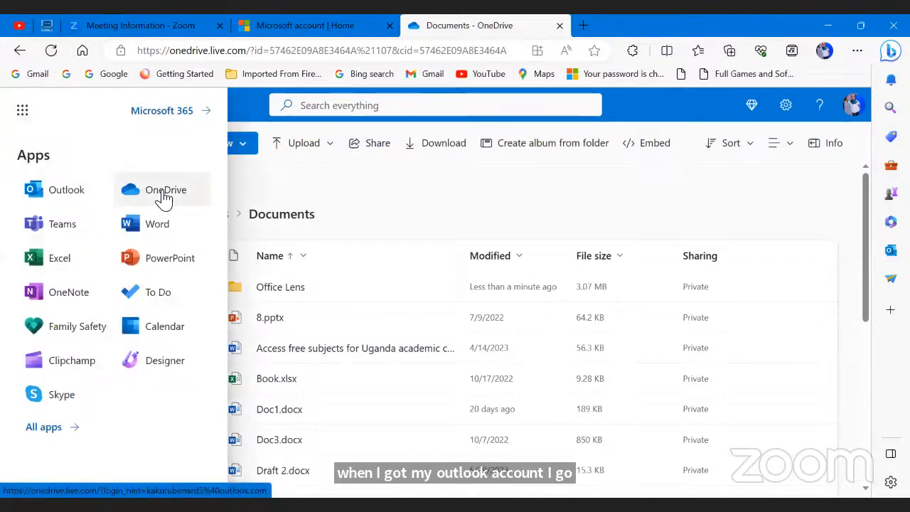
{"action": "left_click", "coordinate": [396, 196]}
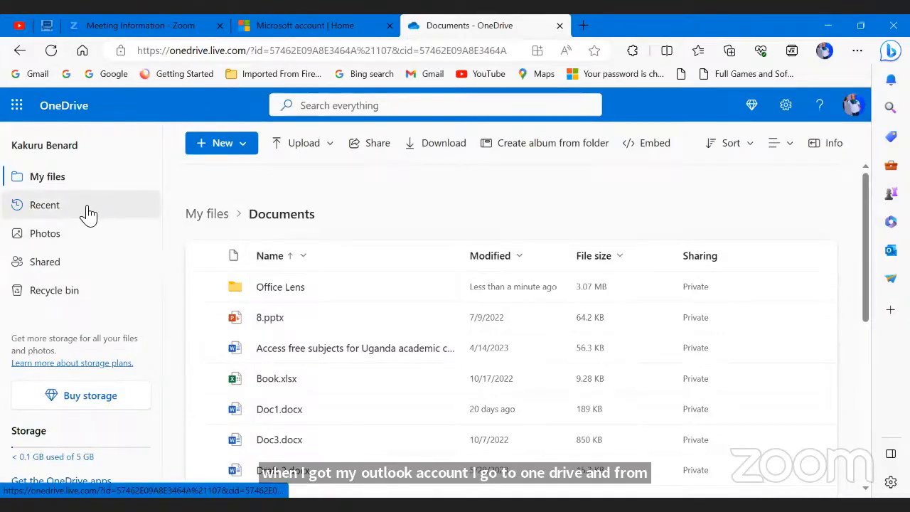
{"action": "left_click", "coordinate": [299, 290]}
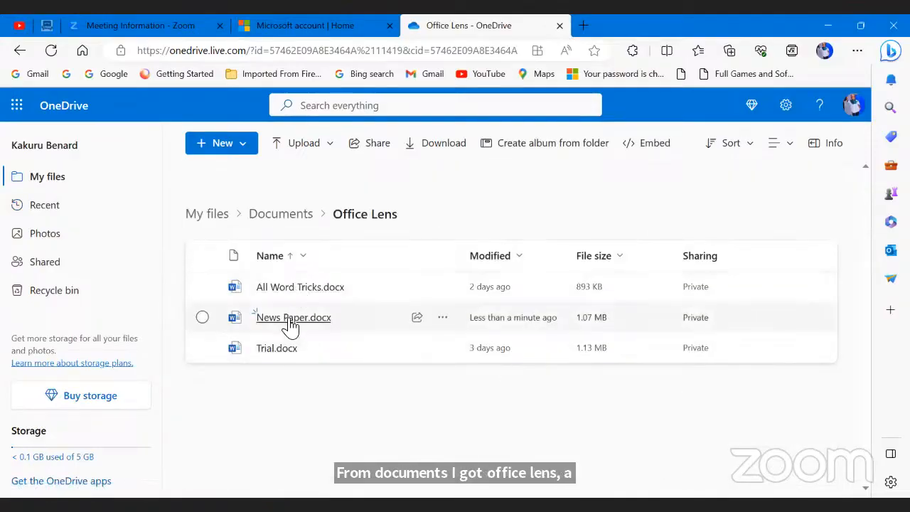
{"action": "left_click", "coordinate": [292, 320]}
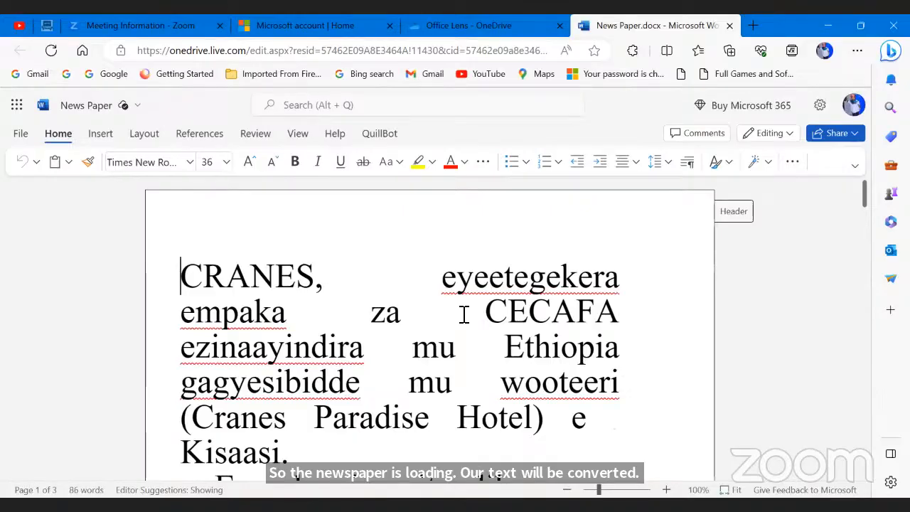
Step: Scroll through the three-page News Paper document's converted text and scanned image, then back to the top
{"action": "scroll", "coordinate": [438, 315], "scroll_direction": "down", "scroll_amount": 3}
{"action": "scroll", "coordinate": [438, 314], "scroll_direction": "down", "scroll_amount": 10}
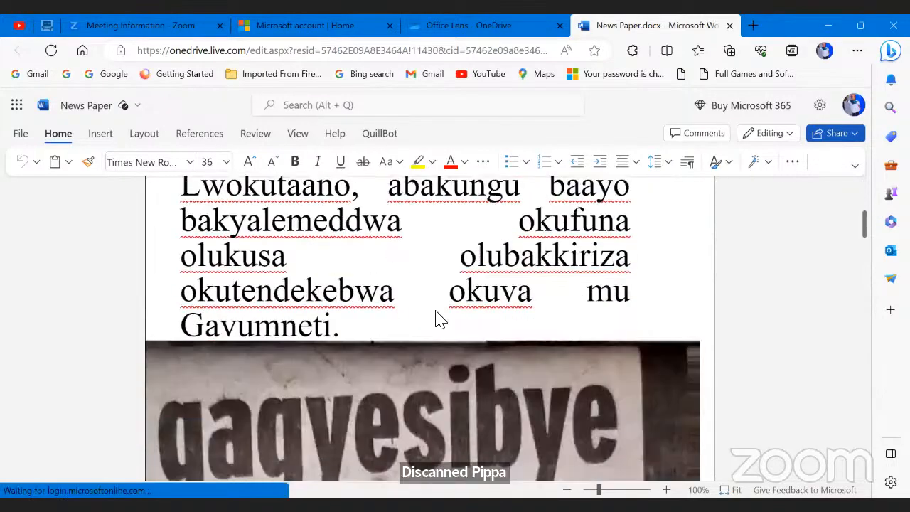
{"action": "scroll", "coordinate": [438, 315], "scroll_direction": "down", "scroll_amount": 15}
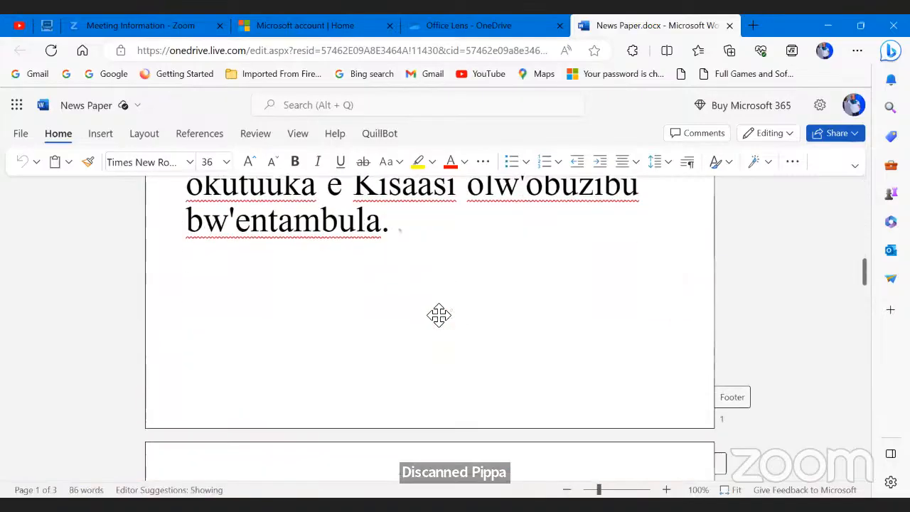
{"action": "scroll", "coordinate": [438, 317], "scroll_direction": "down", "scroll_amount": 5}
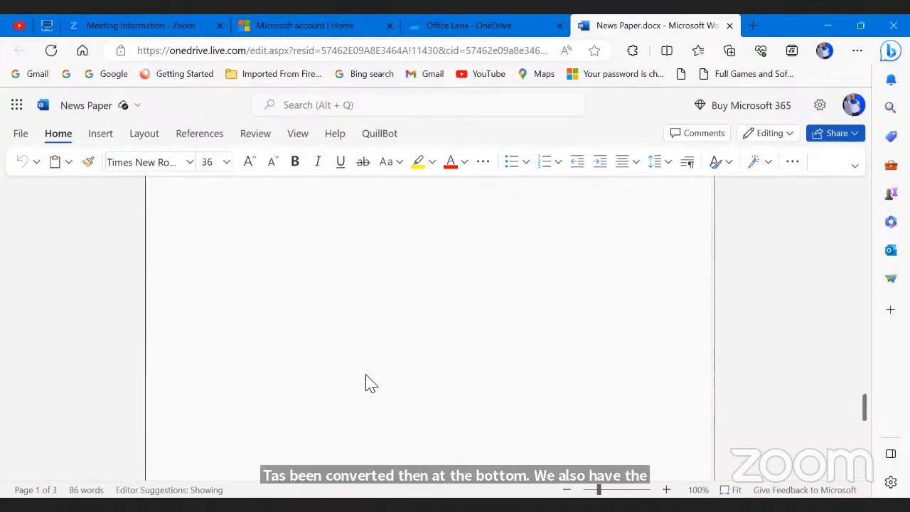
{"action": "scroll", "coordinate": [468, 299], "scroll_direction": "up", "scroll_amount": 5}
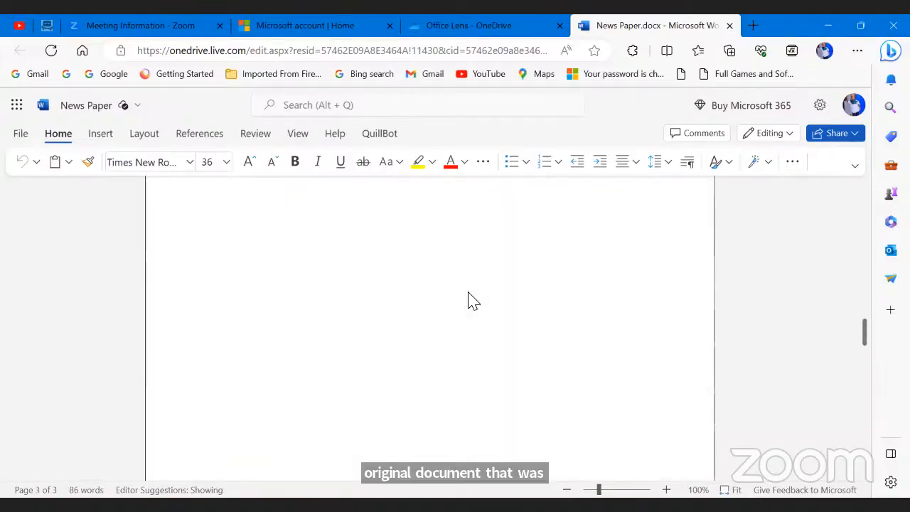
{"action": "scroll", "coordinate": [468, 299], "scroll_direction": "up", "scroll_amount": 10}
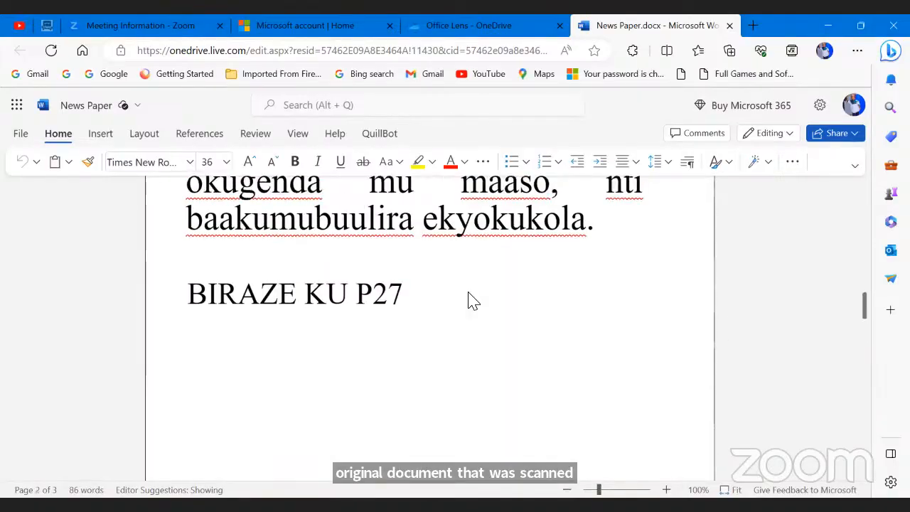
{"action": "scroll", "coordinate": [469, 299], "scroll_direction": "up", "scroll_amount": 10}
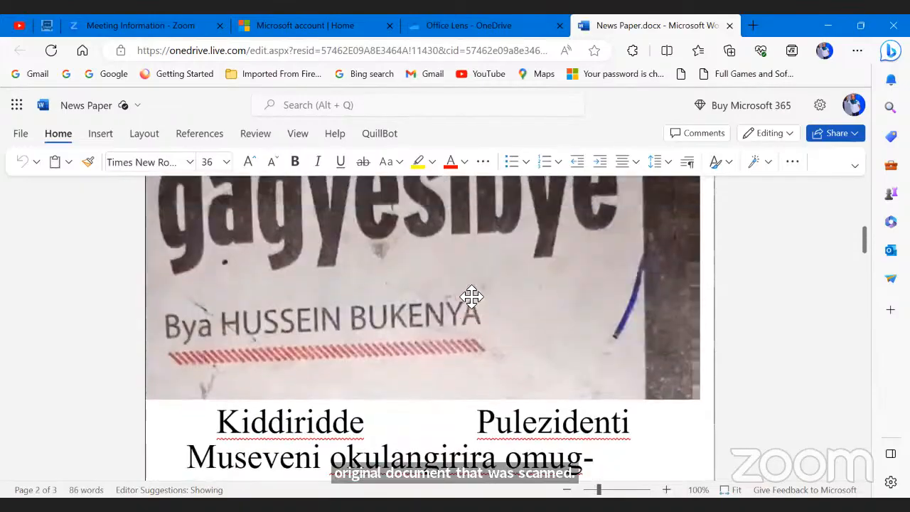
{"action": "scroll", "coordinate": [471, 295], "scroll_direction": "up", "scroll_amount": 5}
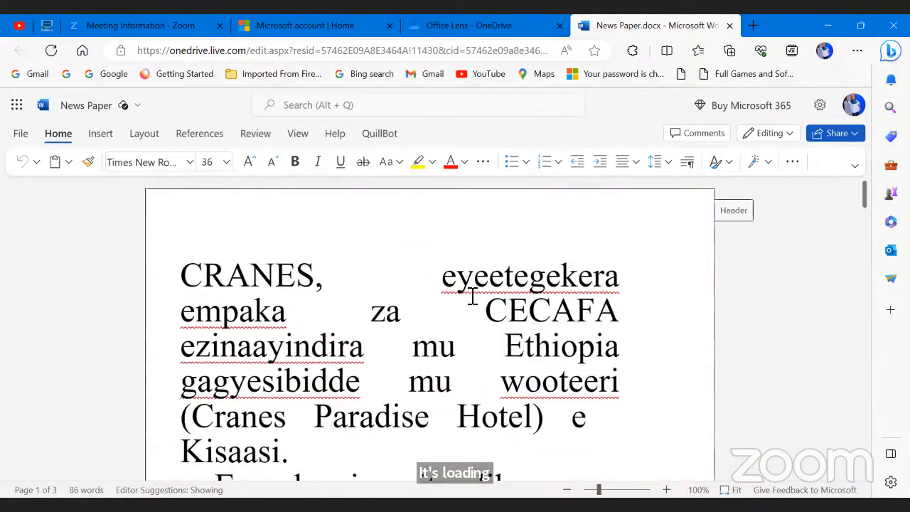
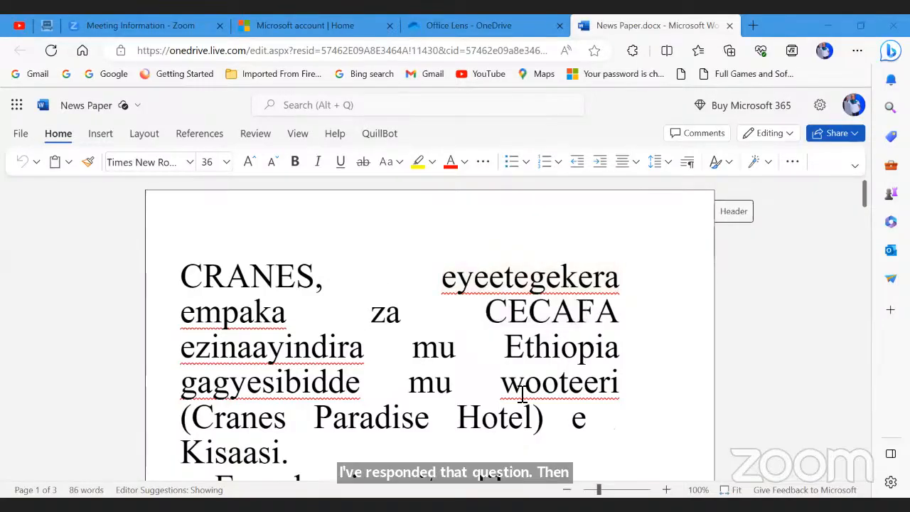
Step: Switch to Trial Doc.docx in desktop Word and scroll down through page 3
{"action": "key", "text": "alt+Tab"}
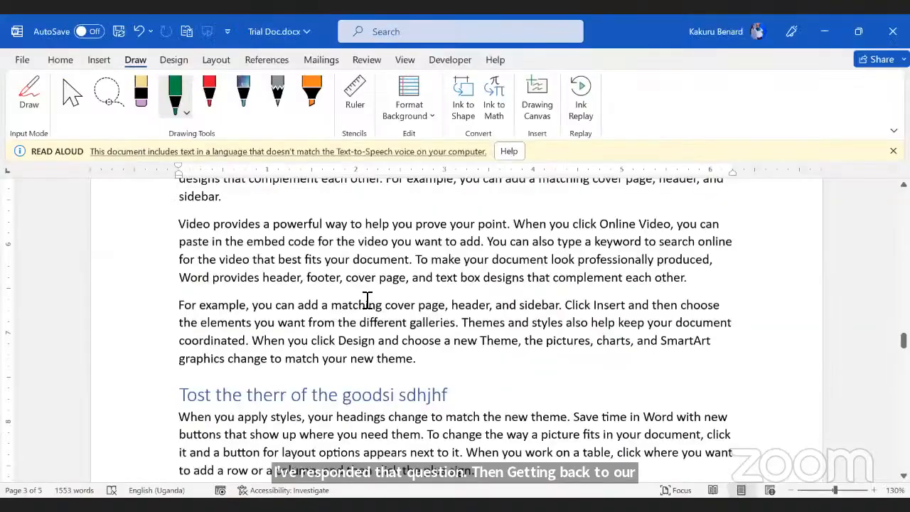
{"action": "scroll", "coordinate": [368, 301], "scroll_direction": "down", "scroll_amount": 10}
{"action": "scroll", "coordinate": [367, 301], "scroll_direction": "down", "scroll_amount": 15}
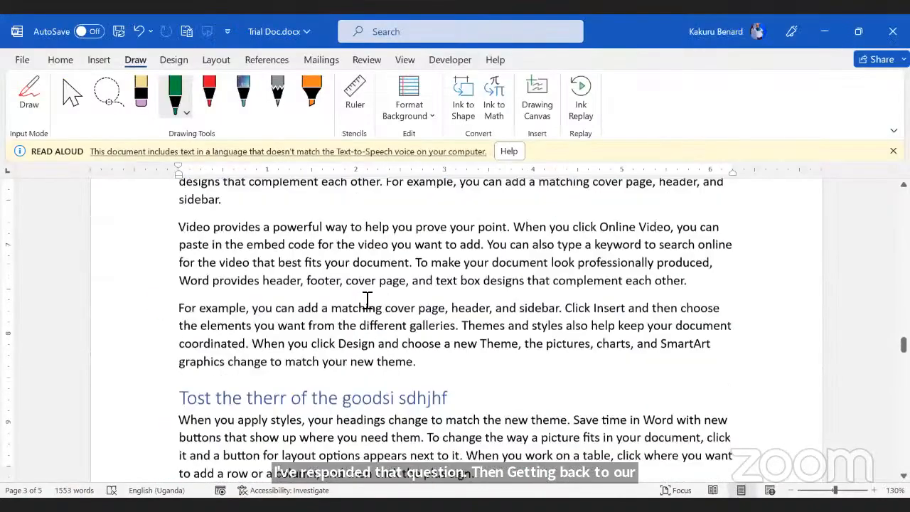
{"action": "scroll", "coordinate": [368, 300], "scroll_direction": "down", "scroll_amount": 1}
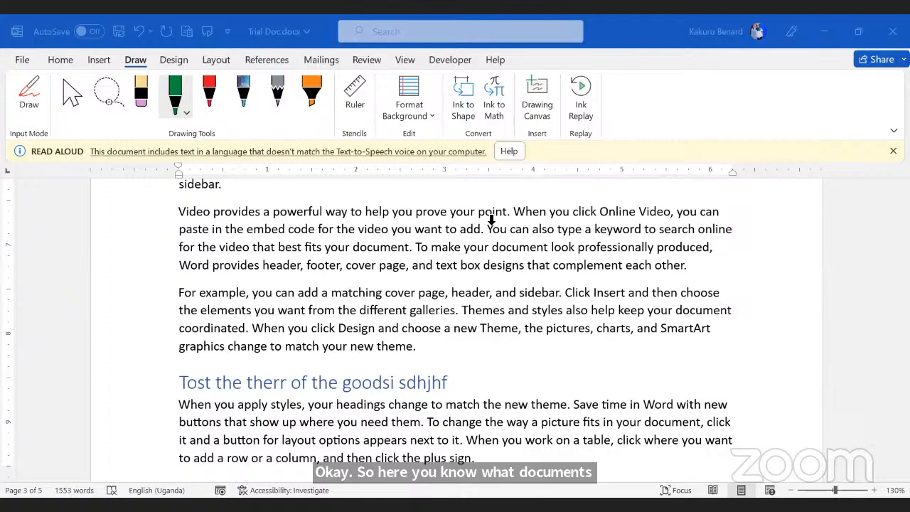
Step: Dismiss the read-aloud notice and insert a screenshot of the PowerPoint COVID-19 slide window below 'Header'
{"action": "scroll", "coordinate": [490, 220], "scroll_direction": "down", "scroll_amount": 6}
{"action": "left_click", "coordinate": [893, 151]}
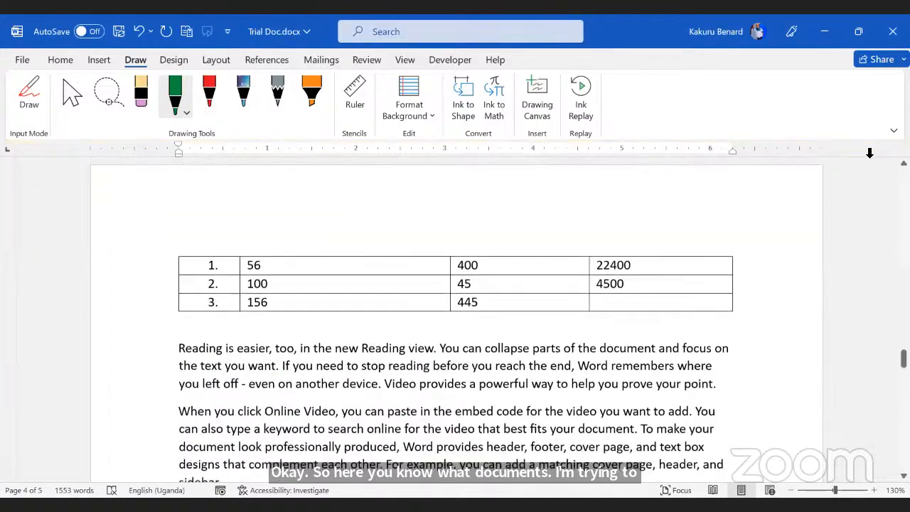
{"action": "left_click", "coordinate": [62, 60]}
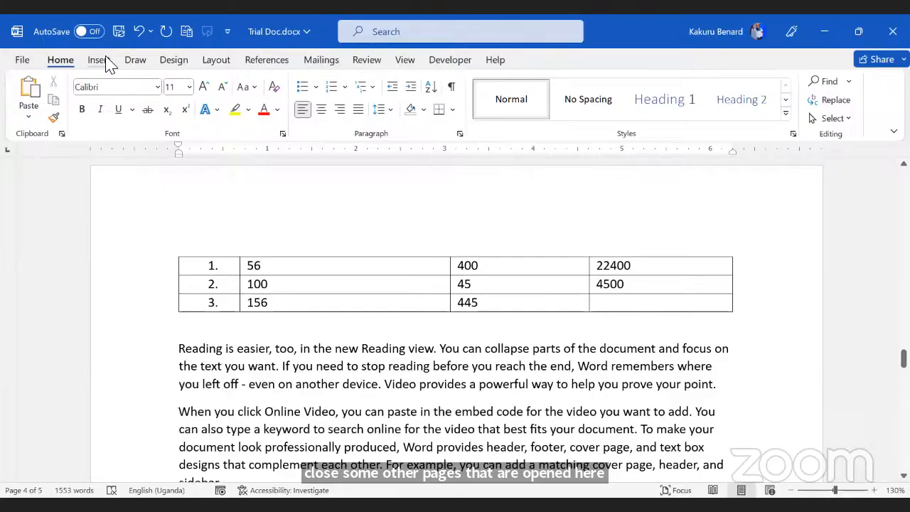
{"action": "left_click", "coordinate": [103, 61]}
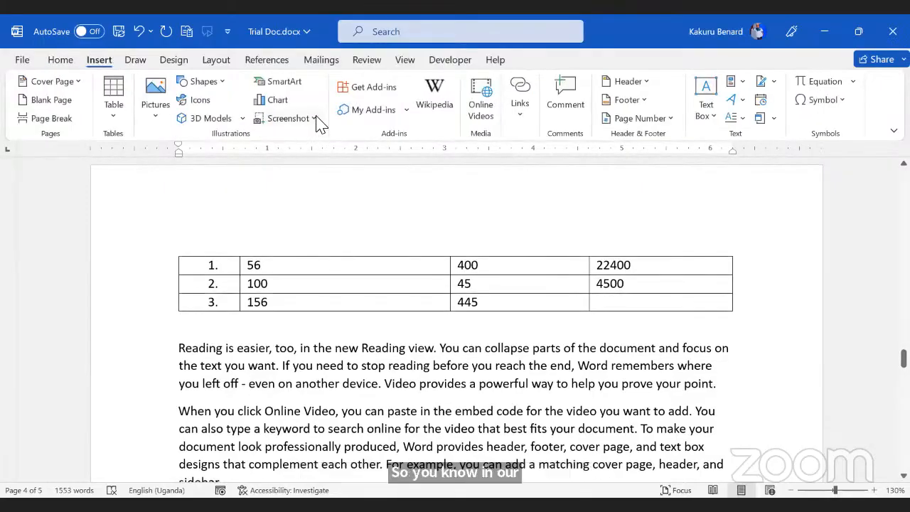
{"action": "scroll", "coordinate": [335, 229], "scroll_direction": "down", "scroll_amount": 2}
{"action": "scroll", "coordinate": [320, 255], "scroll_direction": "down", "scroll_amount": 7}
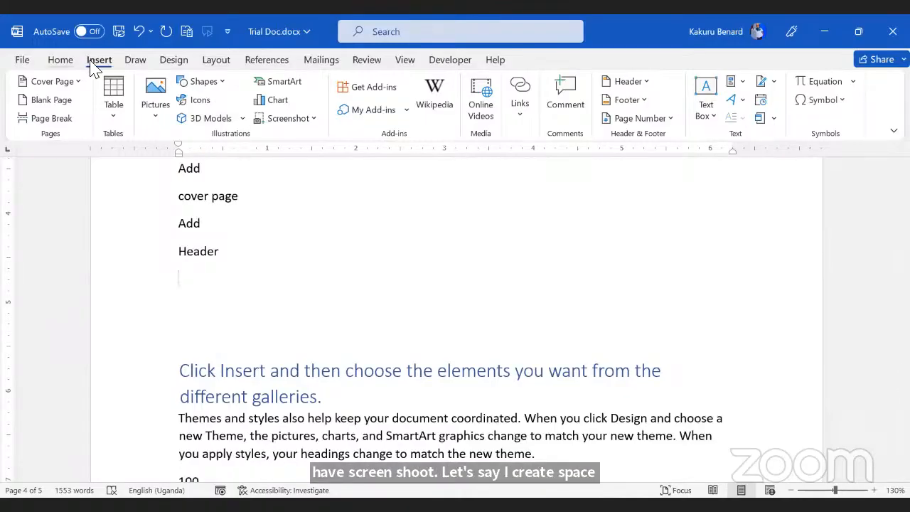
{"action": "left_click", "coordinate": [315, 119]}
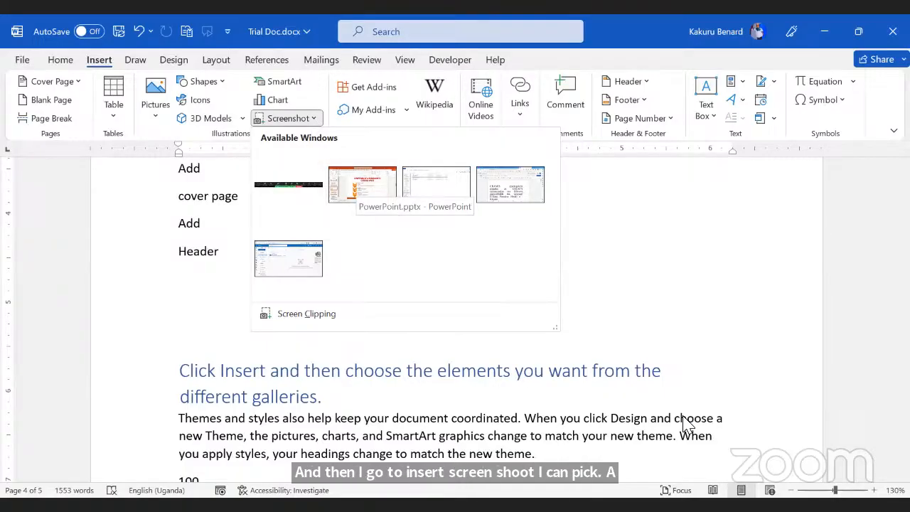
{"action": "key", "text": "alt+Tab"}
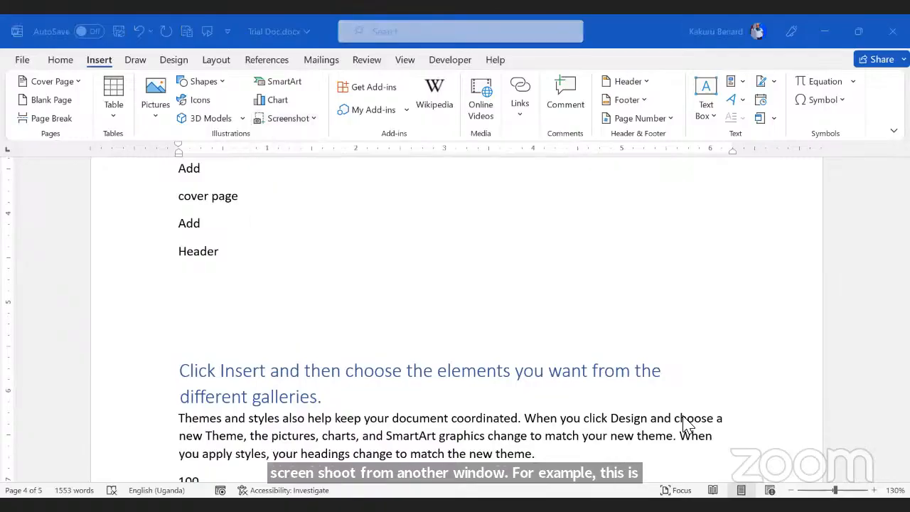
{"action": "key", "text": "alt+Tab"}
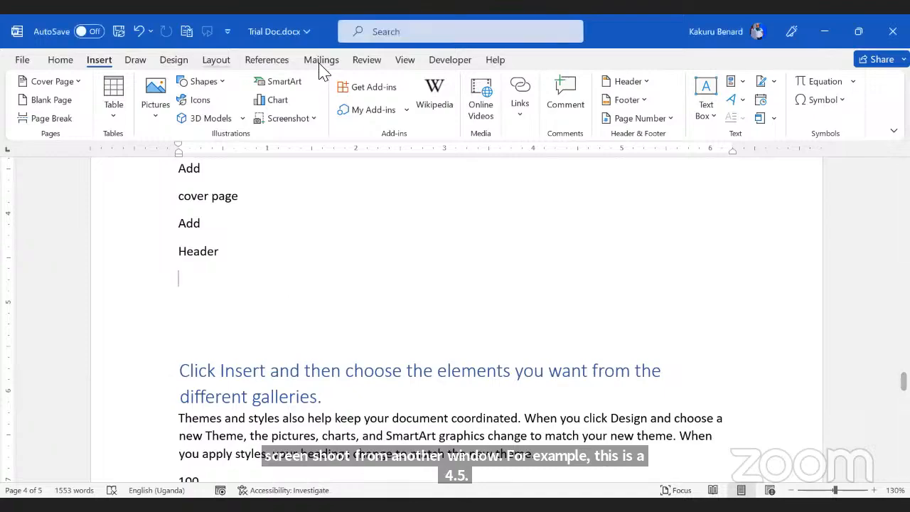
{"action": "left_click", "coordinate": [314, 118]}
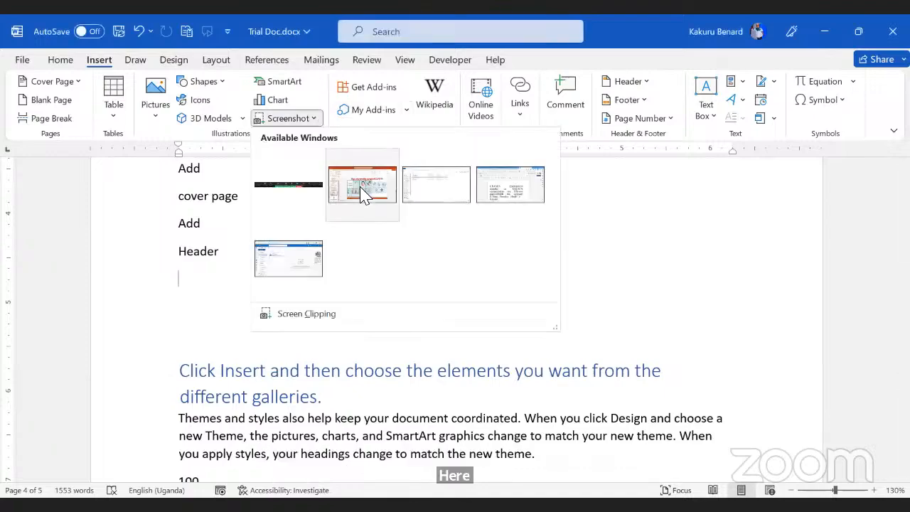
{"action": "left_click", "coordinate": [363, 191]}
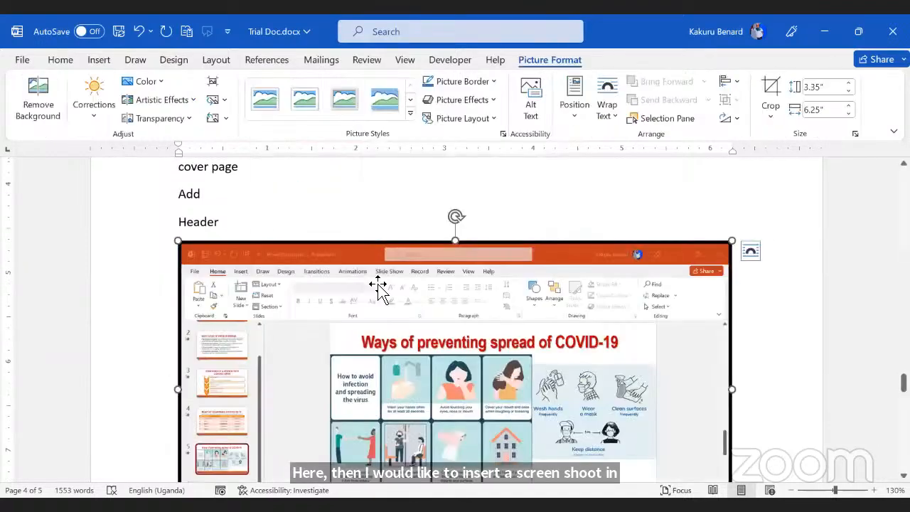
{"action": "scroll", "coordinate": [380, 285], "scroll_direction": "down", "scroll_amount": 10}
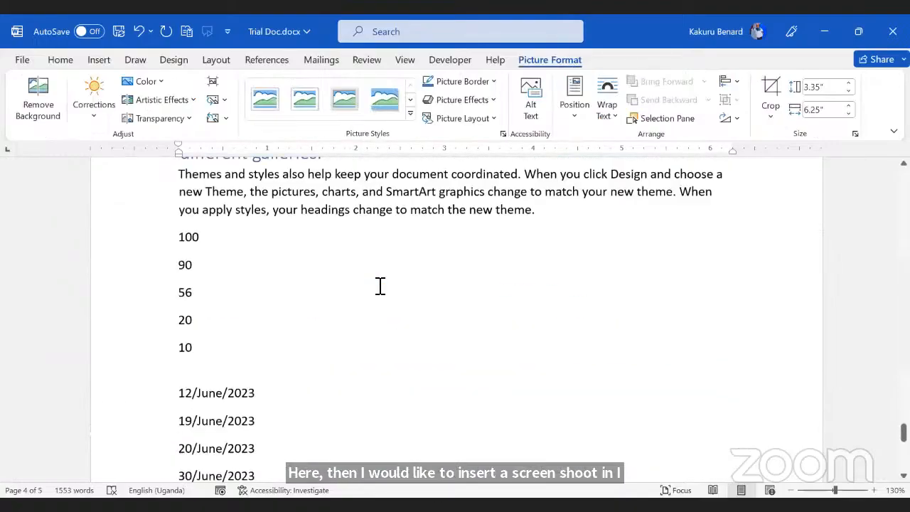
{"action": "scroll", "coordinate": [380, 285], "scroll_direction": "up", "scroll_amount": 6}
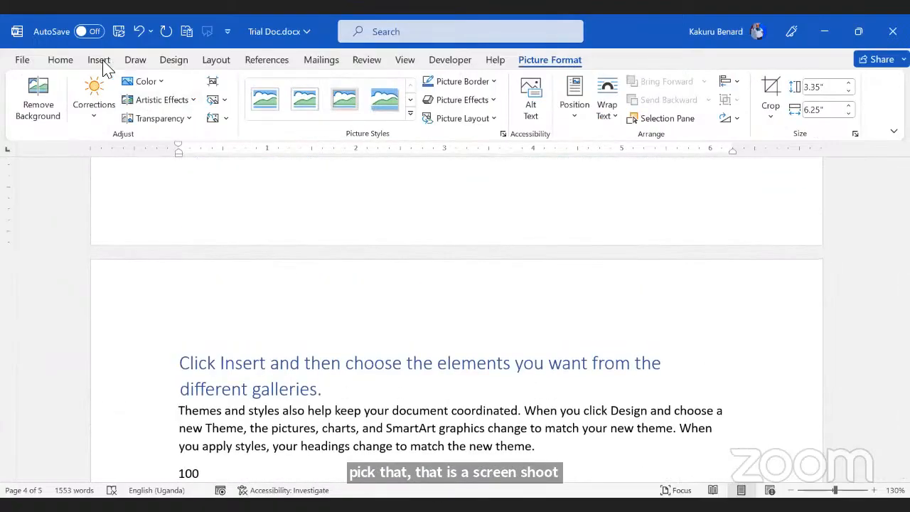
Step: Capture a Screen Clipping of the slide's title area into the document
{"action": "left_click", "coordinate": [100, 62]}
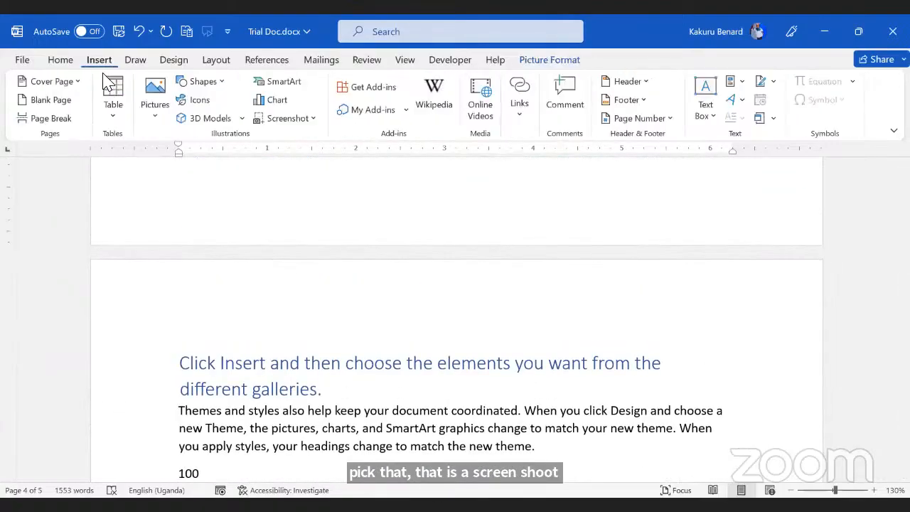
{"action": "left_click", "coordinate": [313, 119]}
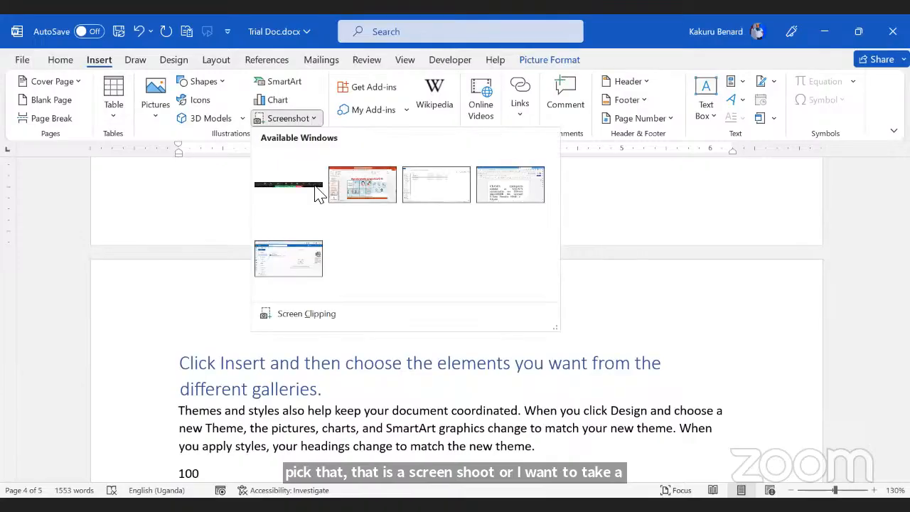
{"action": "left_click", "coordinate": [307, 316]}
{"action": "scroll", "coordinate": [398, 285], "scroll_direction": "down", "scroll_amount": 2}
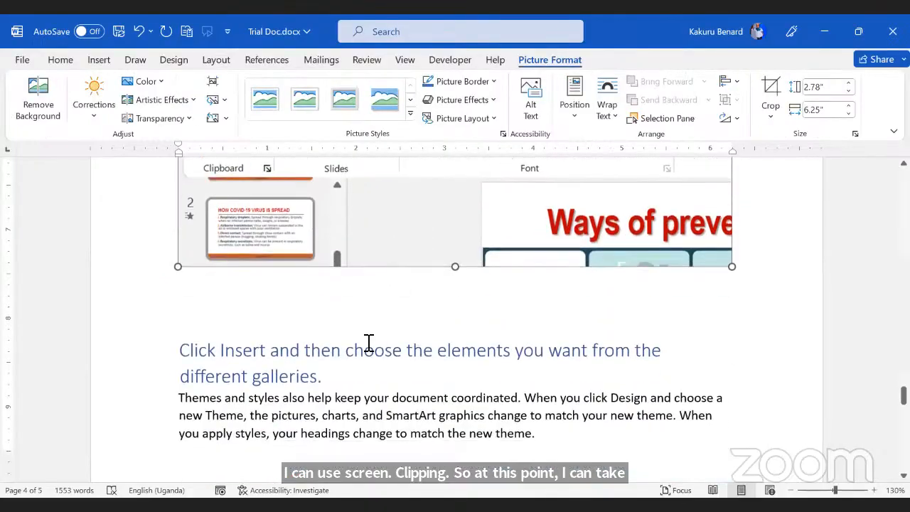
{"action": "left_click", "coordinate": [333, 310]}
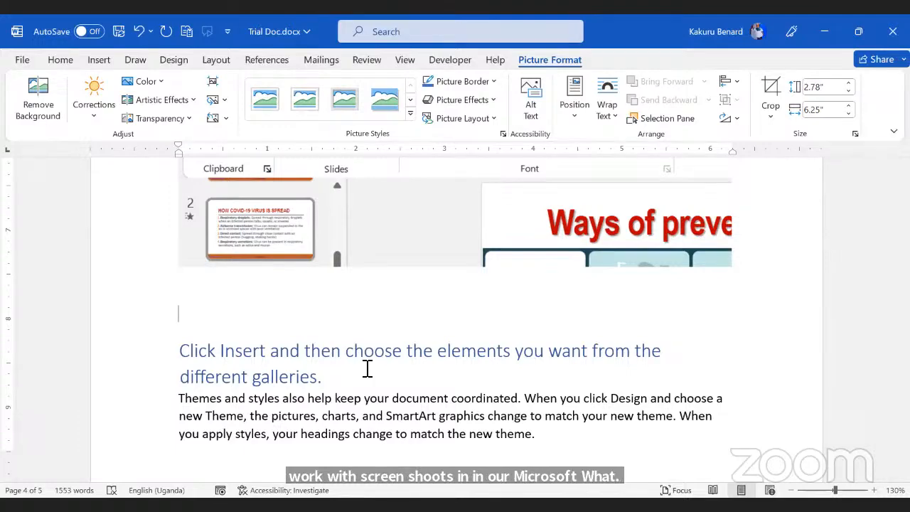
Step: Add an empty line after 30/June/2023
{"action": "scroll", "coordinate": [366, 368], "scroll_direction": "down", "scroll_amount": 15}
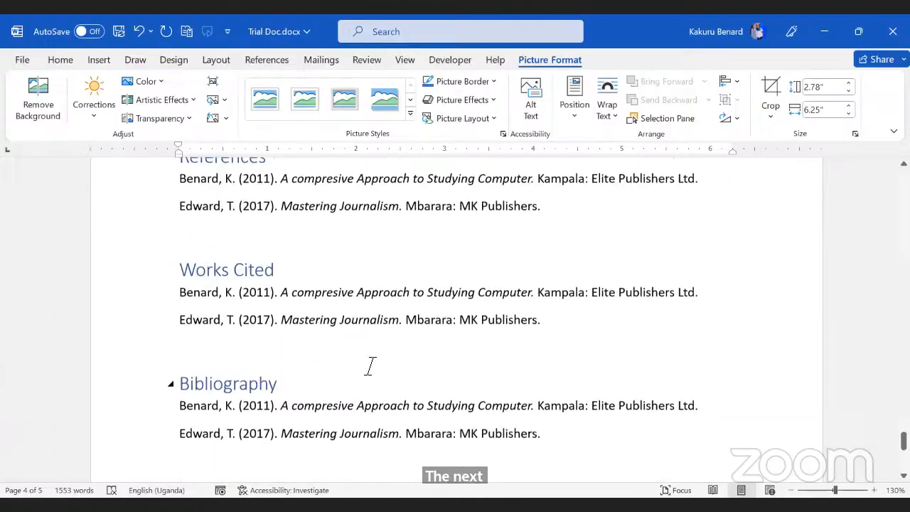
{"action": "scroll", "coordinate": [289, 298], "scroll_direction": "up", "scroll_amount": 3}
{"action": "left_click", "coordinate": [289, 298]}
{"action": "key", "text": "Return"}
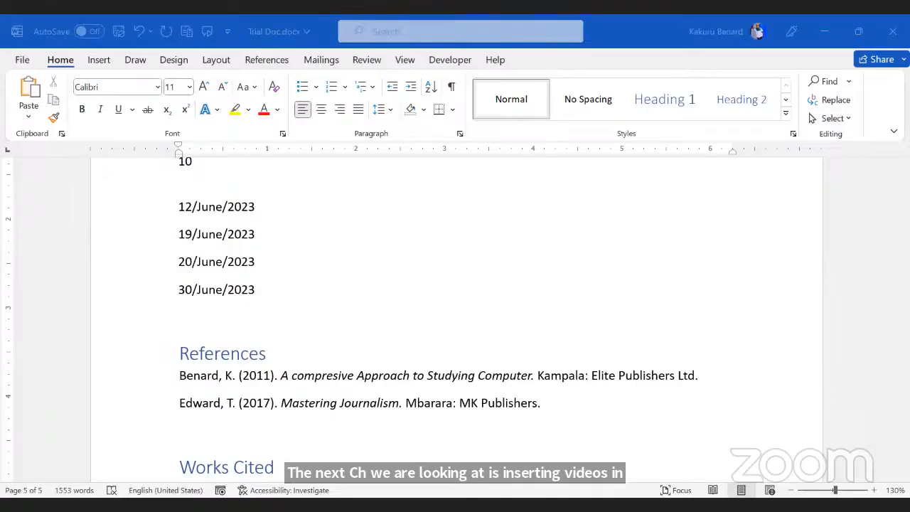
Step: Open the live 'Top 60 Microsoft Word Tips and Tricks' YouTube video in a new Edge tab and copy its URL
{"action": "key", "text": "alt+Tab"}
{"action": "left_click", "coordinate": [755, 25]}
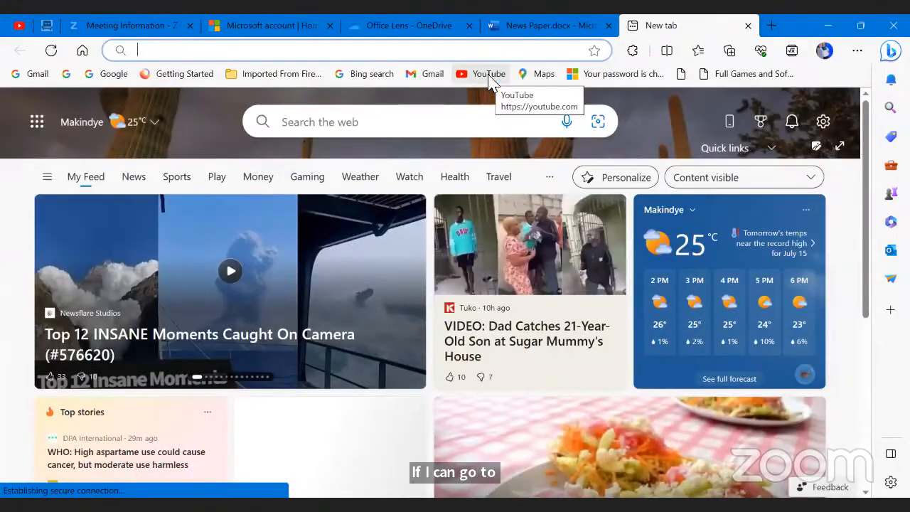
{"action": "left_click", "coordinate": [489, 74]}
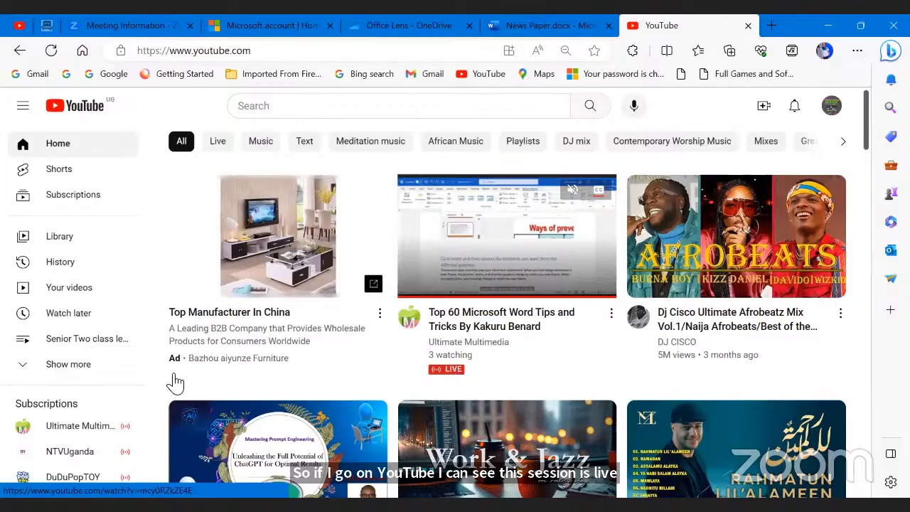
{"action": "left_click", "coordinate": [484, 274]}
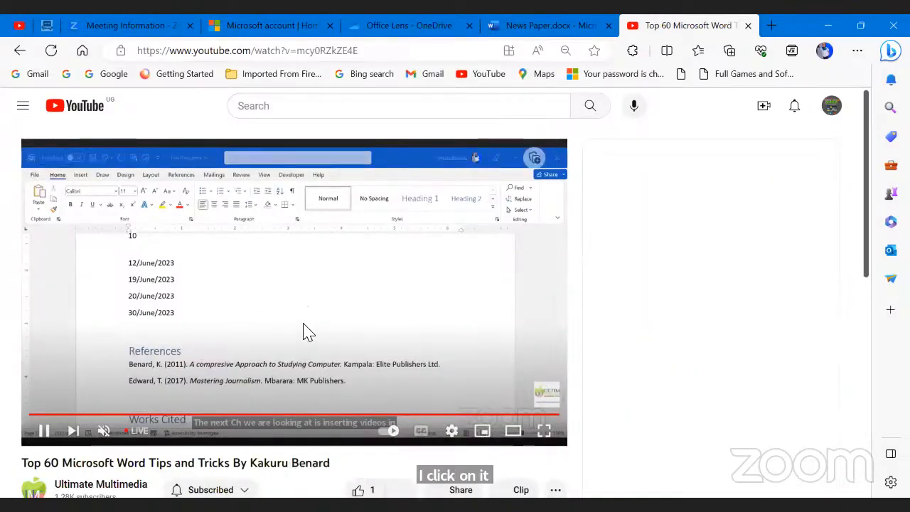
{"action": "right_click", "coordinate": [210, 246]}
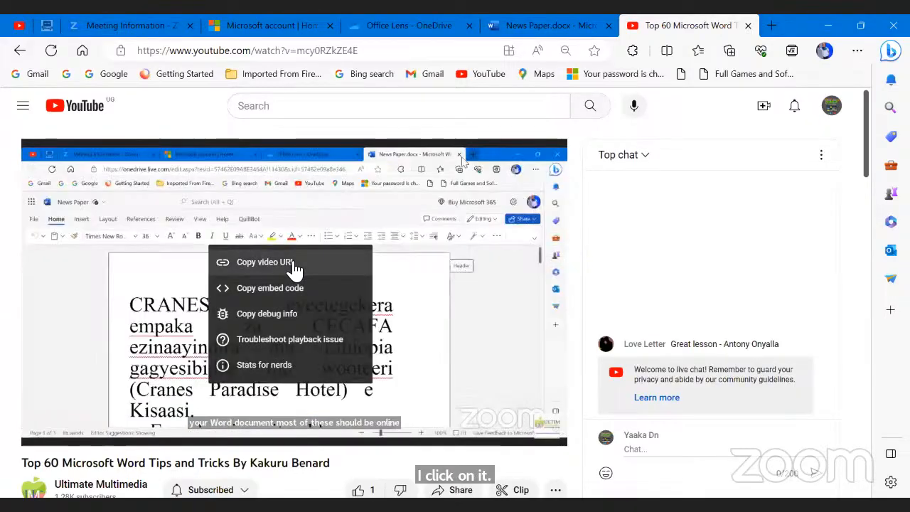
{"action": "left_click", "coordinate": [295, 266]}
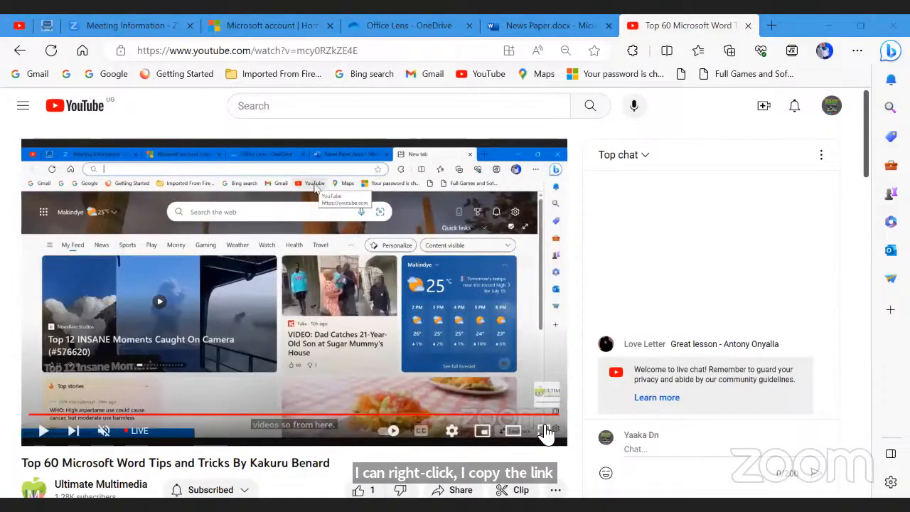
Step: Embed the pasted YouTube link as an Online Video above References and open it for playback
{"action": "key", "text": "alt+Tab"}
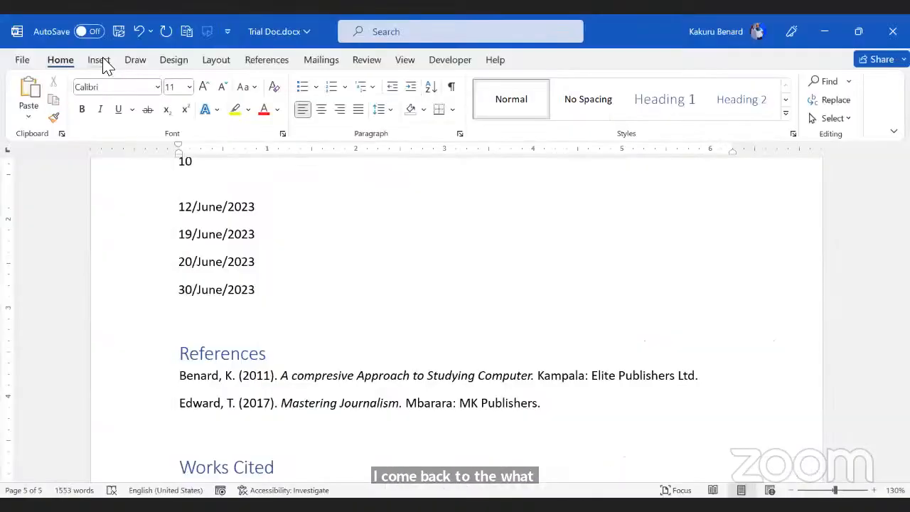
{"action": "left_click", "coordinate": [99, 60]}
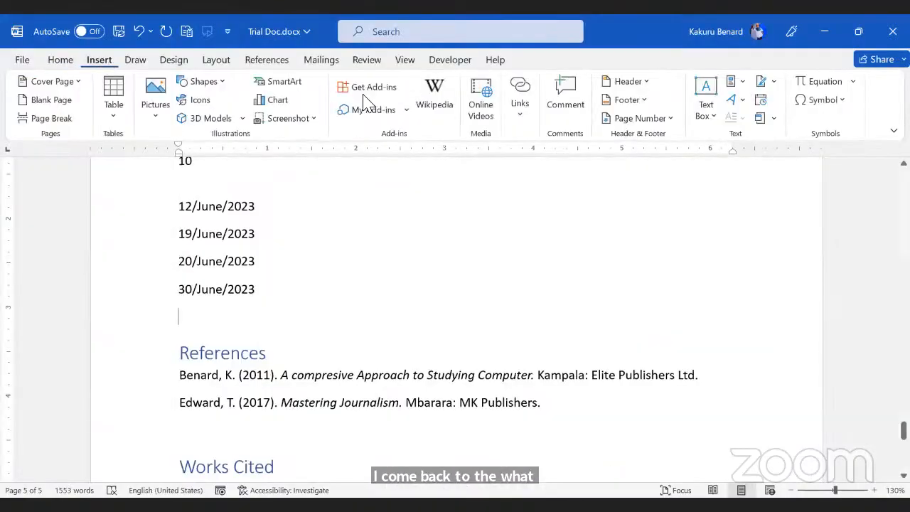
{"action": "left_click", "coordinate": [481, 108]}
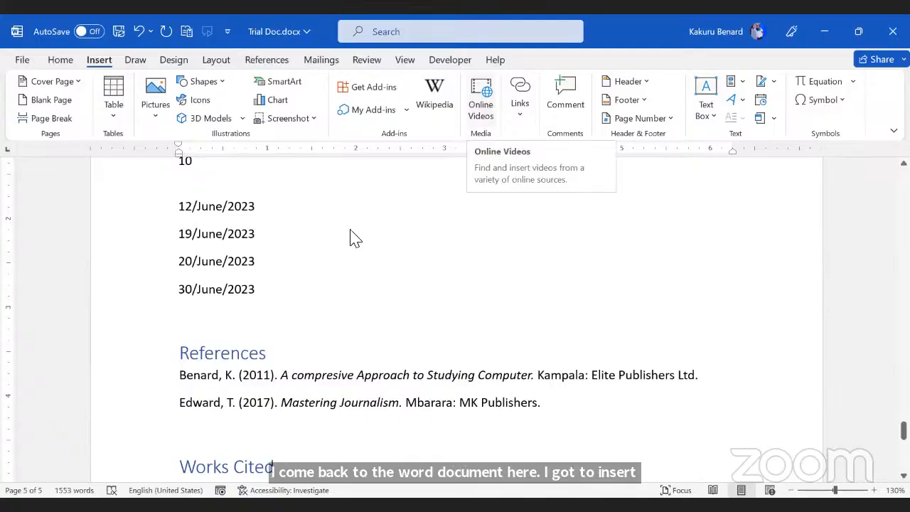
{"action": "right_click", "coordinate": [333, 248]}
{"action": "left_click", "coordinate": [316, 293]}
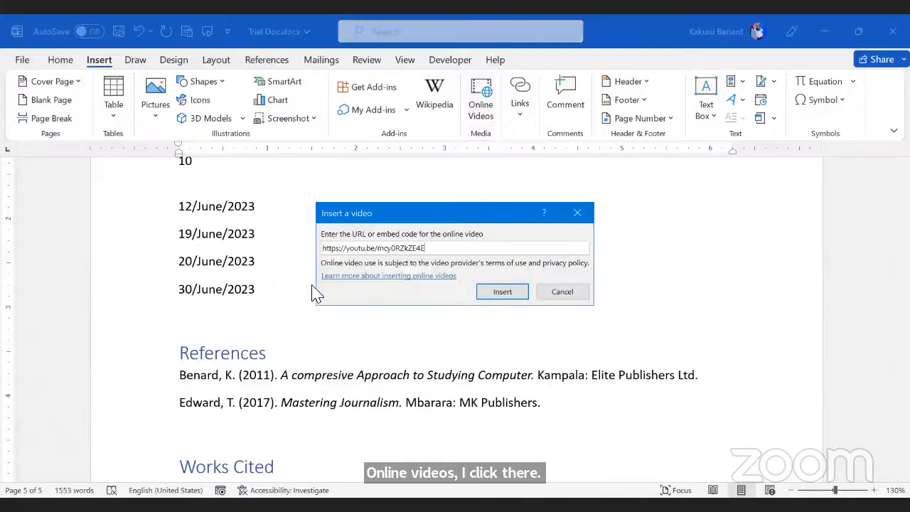
{"action": "left_click", "coordinate": [504, 293]}
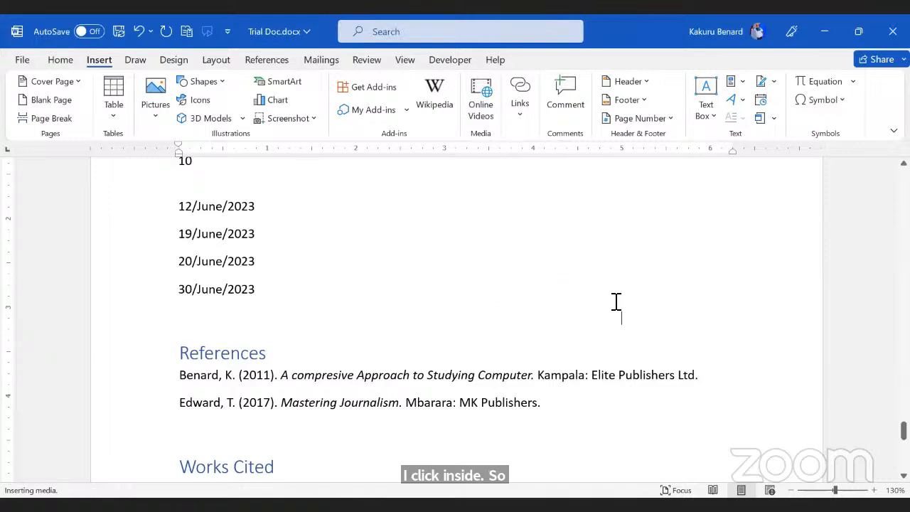
{"action": "scroll", "coordinate": [471, 339], "scroll_direction": "down", "scroll_amount": 4}
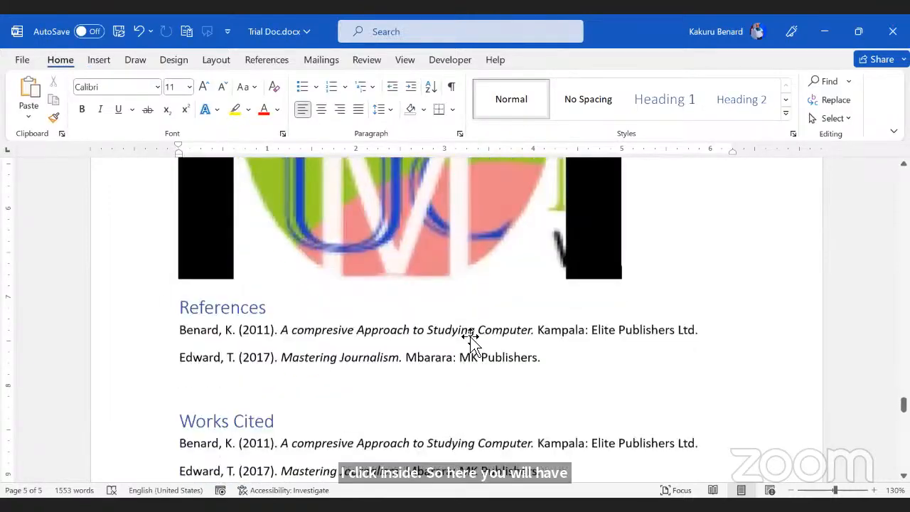
{"action": "scroll", "coordinate": [469, 338], "scroll_direction": "up", "scroll_amount": 3}
{"action": "scroll", "coordinate": [465, 338], "scroll_direction": "up", "scroll_amount": 3}
{"action": "left_click", "coordinate": [404, 339]}
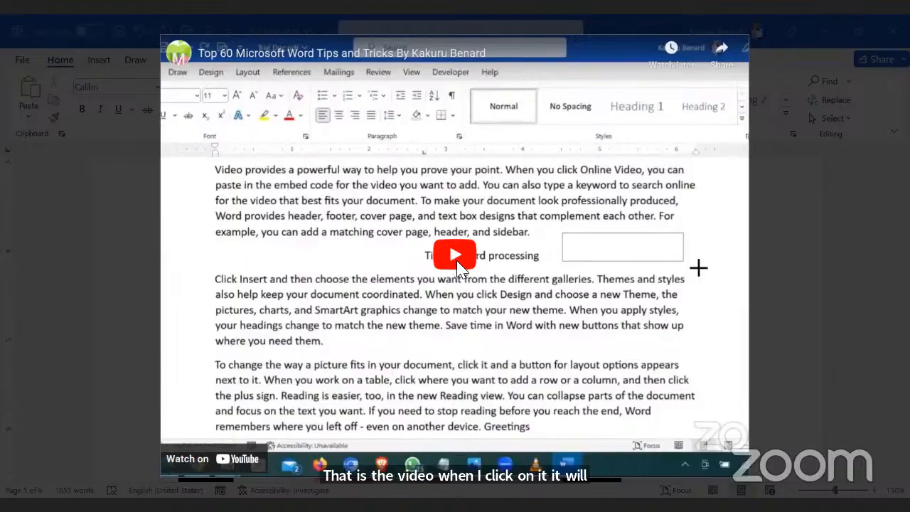
Step: Play the embedded video briefly, pause it, and close the player with Esc
{"action": "left_click", "coordinate": [459, 263]}
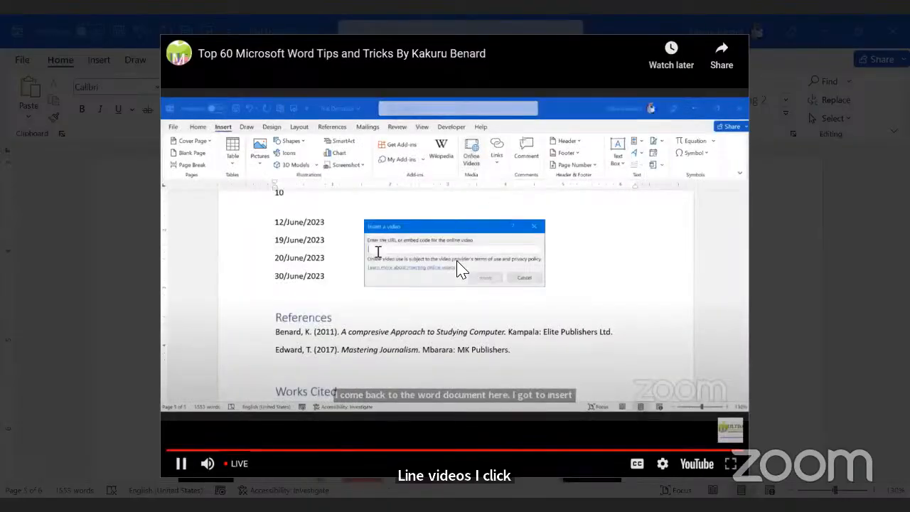
{"action": "left_click", "coordinate": [466, 281]}
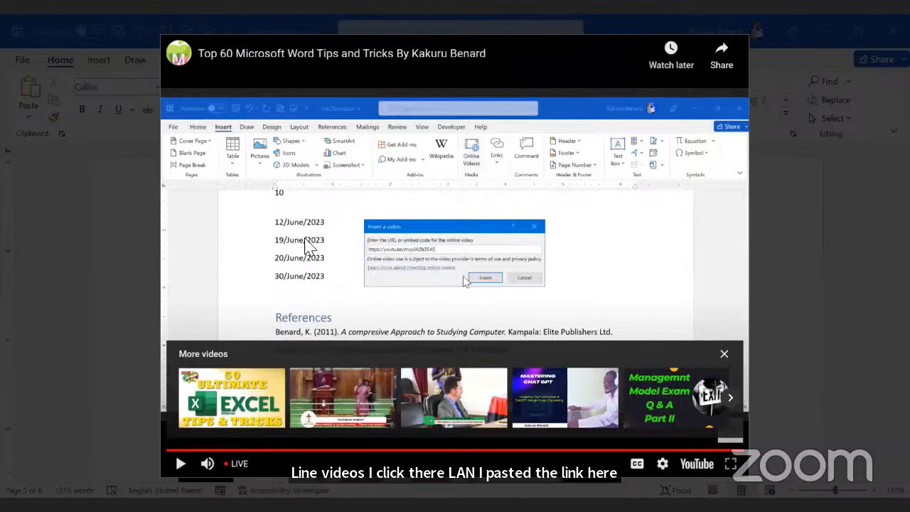
{"action": "key", "text": "Escape"}
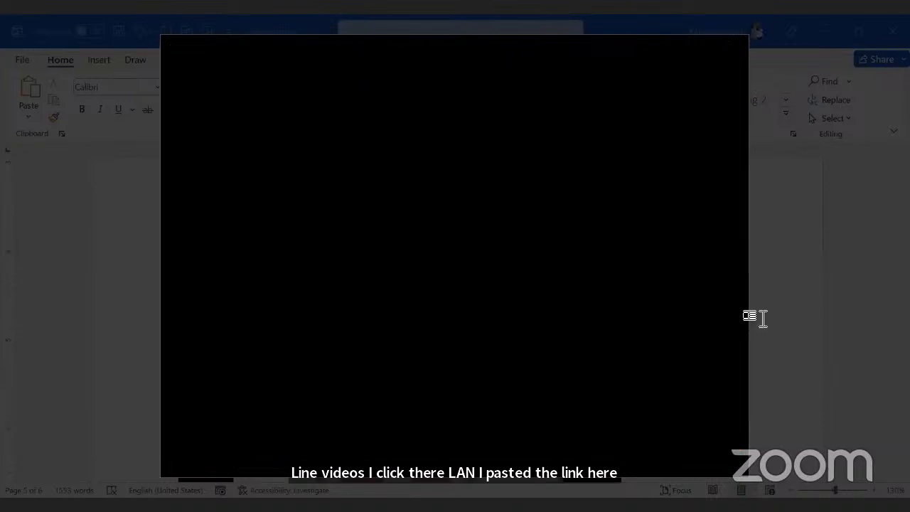
{"action": "scroll", "coordinate": [522, 386], "scroll_direction": "down", "scroll_amount": 5}
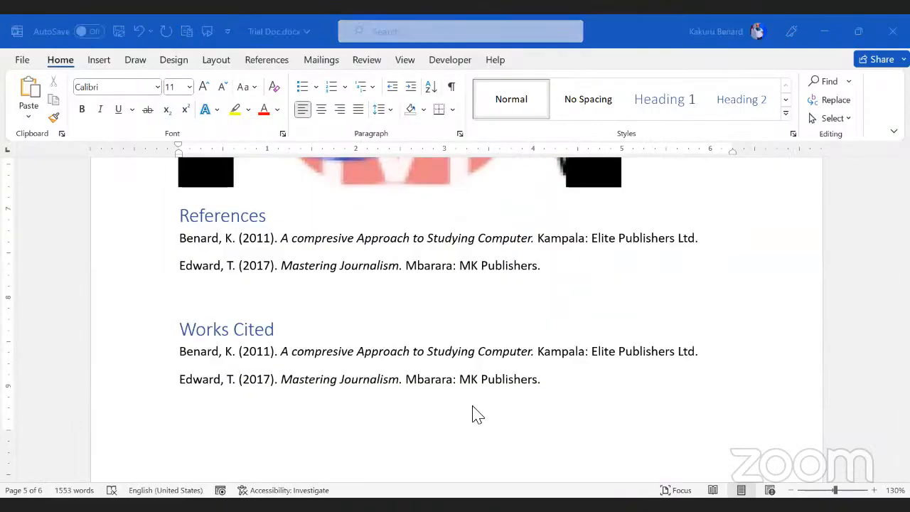
Step: Embed the same YouTube link as an Online Video below the Bibliography entries on page 6
{"action": "scroll", "coordinate": [277, 359], "scroll_direction": "down", "scroll_amount": 2}
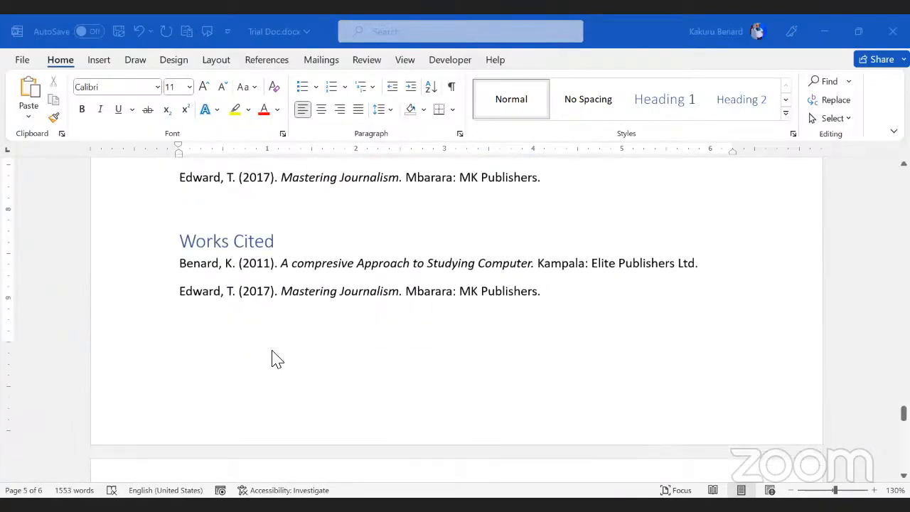
{"action": "left_click", "coordinate": [734, 346]}
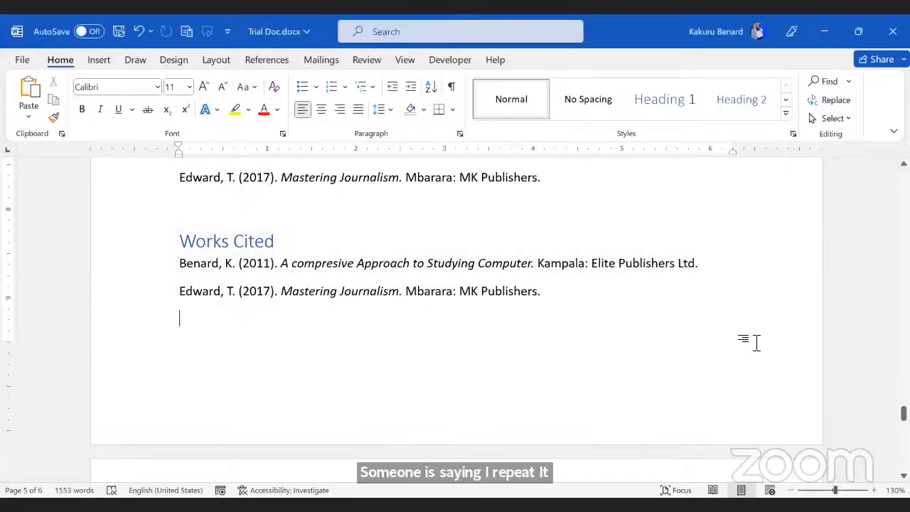
{"action": "scroll", "coordinate": [428, 373], "scroll_direction": "down", "scroll_amount": 4}
{"action": "scroll", "coordinate": [356, 377], "scroll_direction": "down", "scroll_amount": 4}
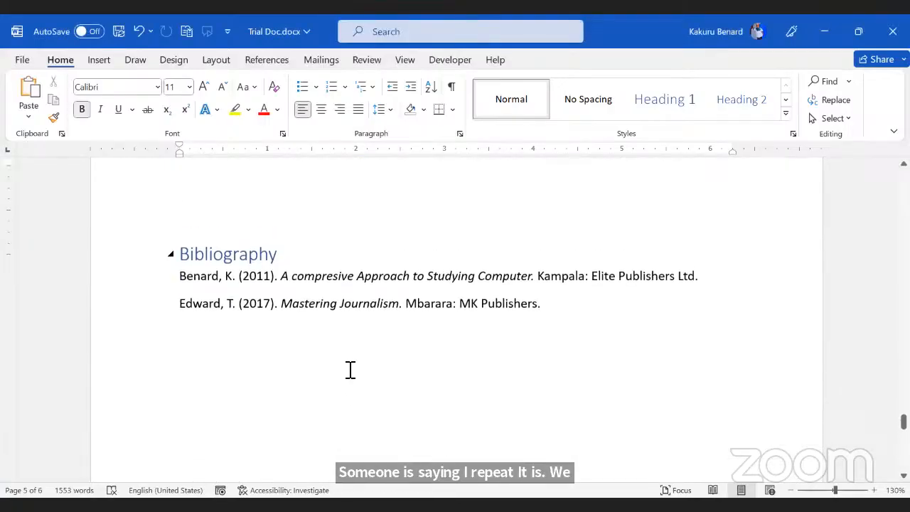
{"action": "left_click", "coordinate": [303, 331]}
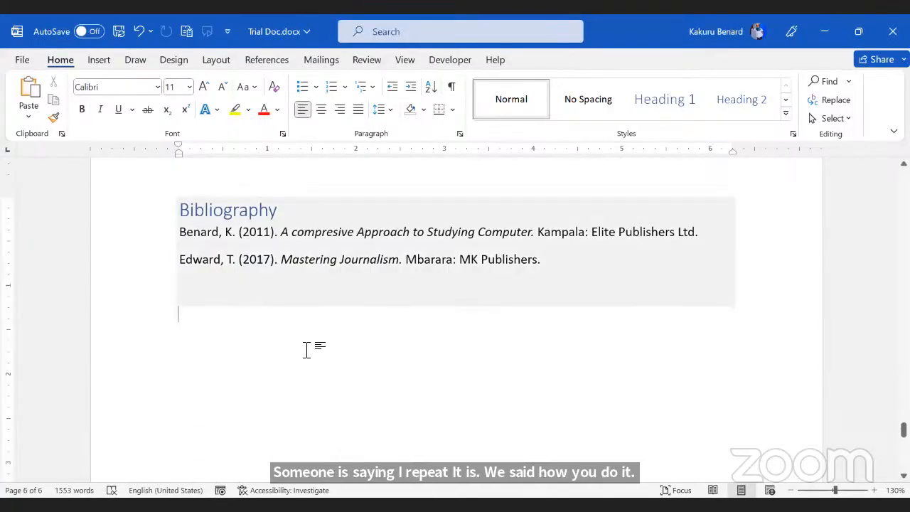
{"action": "left_click", "coordinate": [100, 63]}
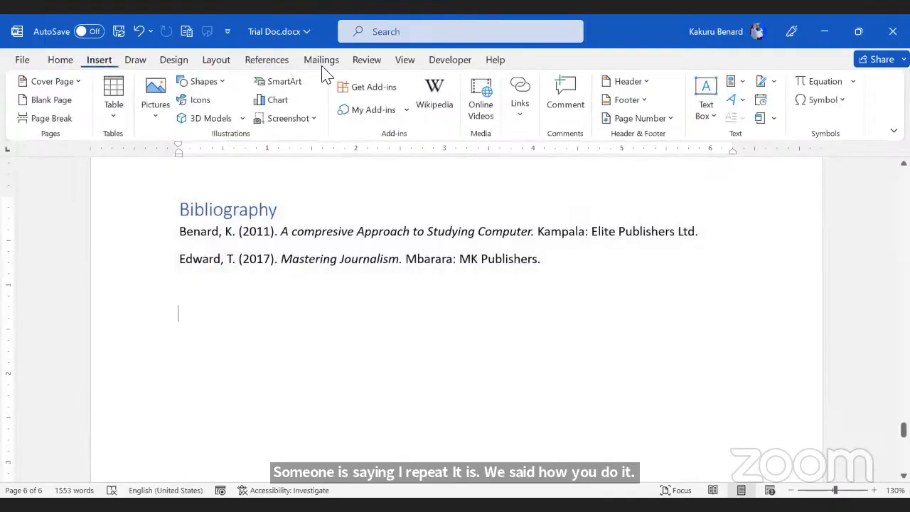
{"action": "left_click", "coordinate": [484, 96]}
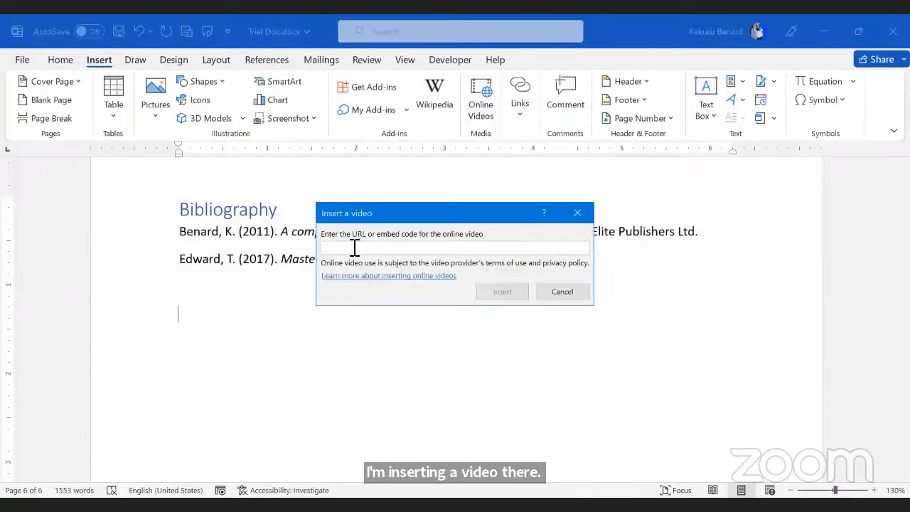
{"action": "right_click", "coordinate": [331, 248]}
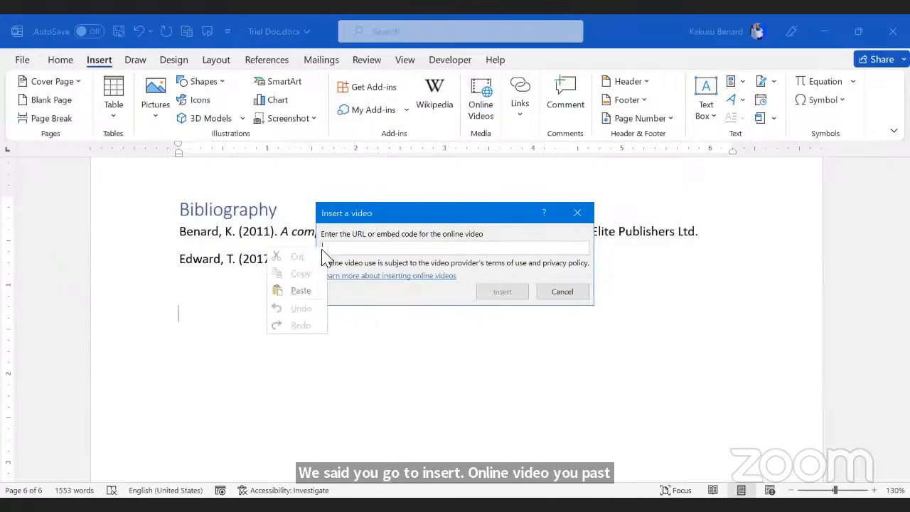
{"action": "left_click", "coordinate": [299, 288]}
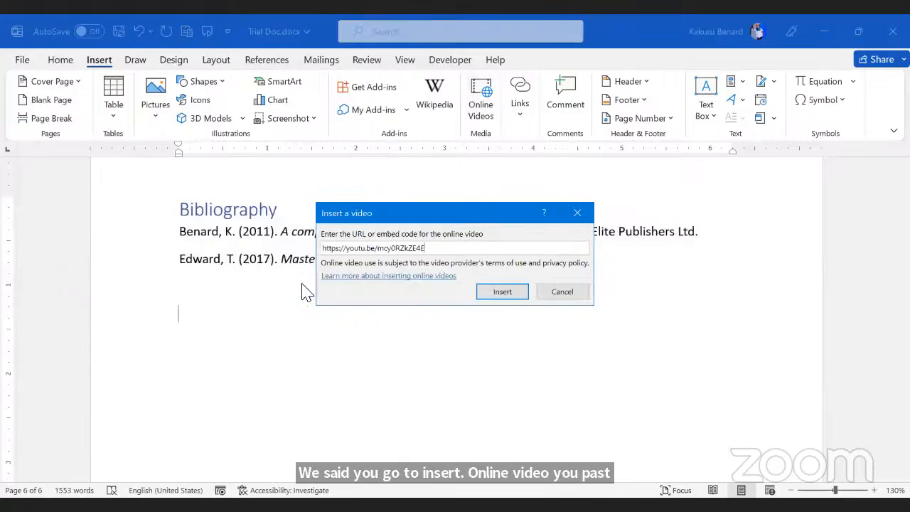
{"action": "left_click", "coordinate": [510, 299]}
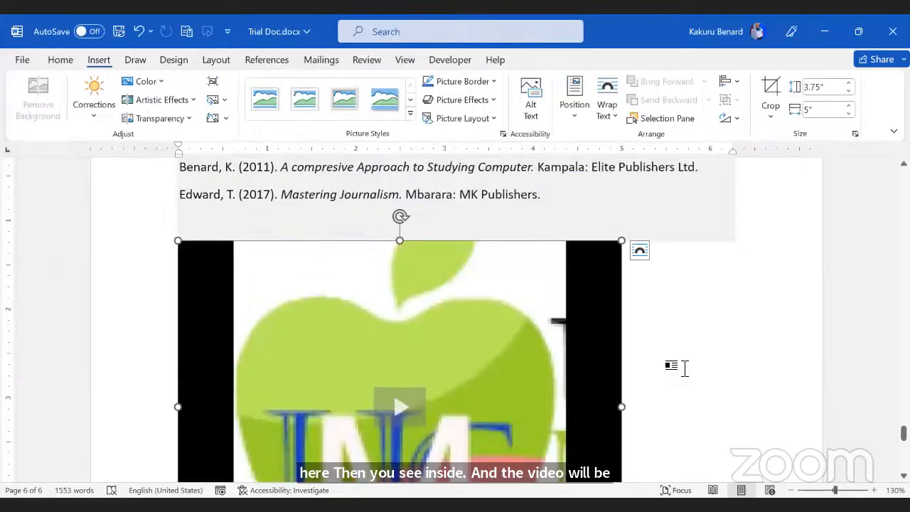
{"action": "left_click", "coordinate": [684, 367]}
Step: Scroll back to the Table of Contents at the top of page 1
{"action": "scroll", "coordinate": [682, 367], "scroll_direction": "down", "scroll_amount": 5}
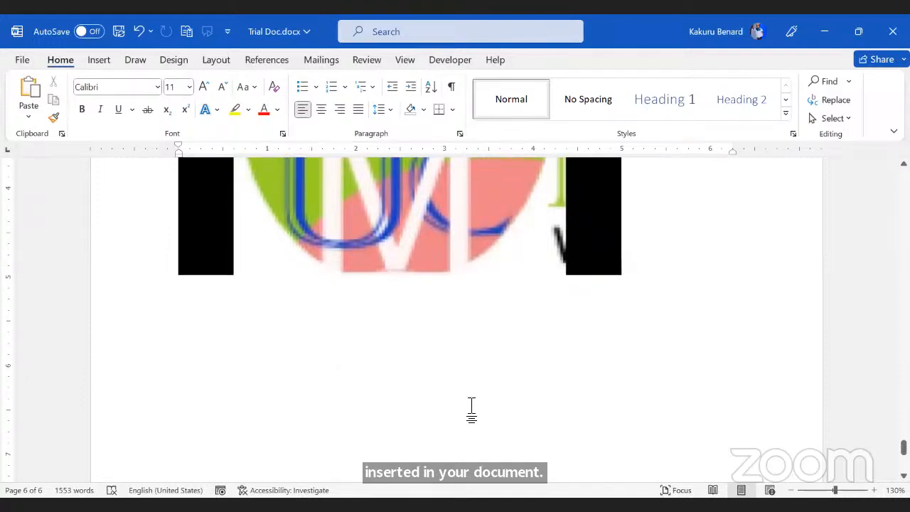
{"action": "scroll", "coordinate": [471, 410], "scroll_direction": "up", "scroll_amount": 2}
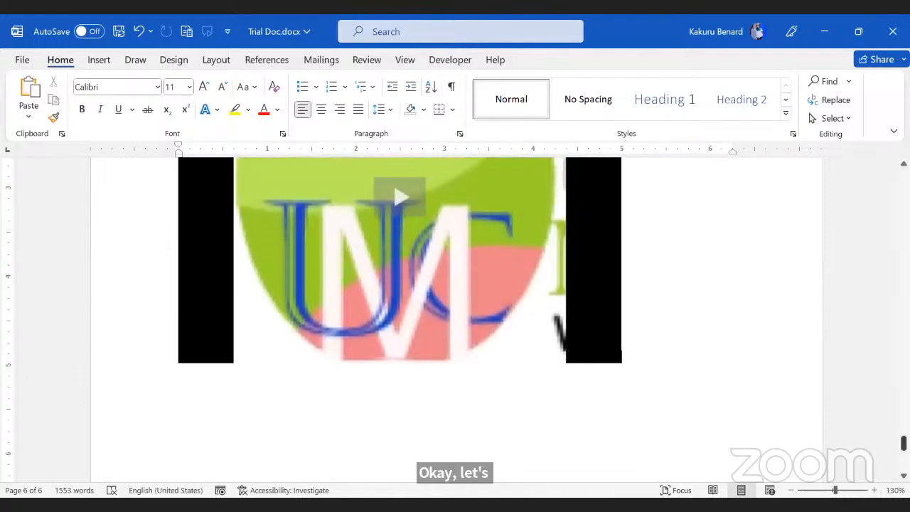
{"action": "left_click_drag", "start_coordinate": [903, 443], "coordinate": [903, 177]}
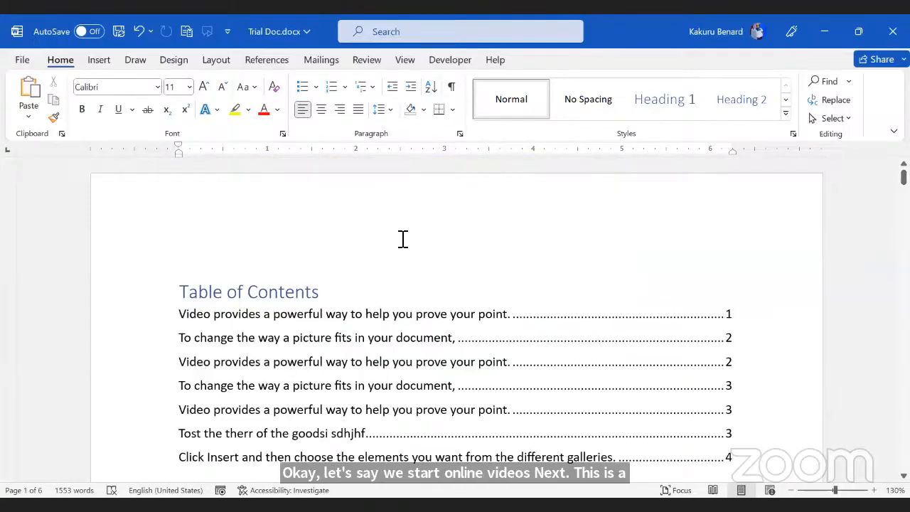
{"action": "left_click", "coordinate": [406, 63]}
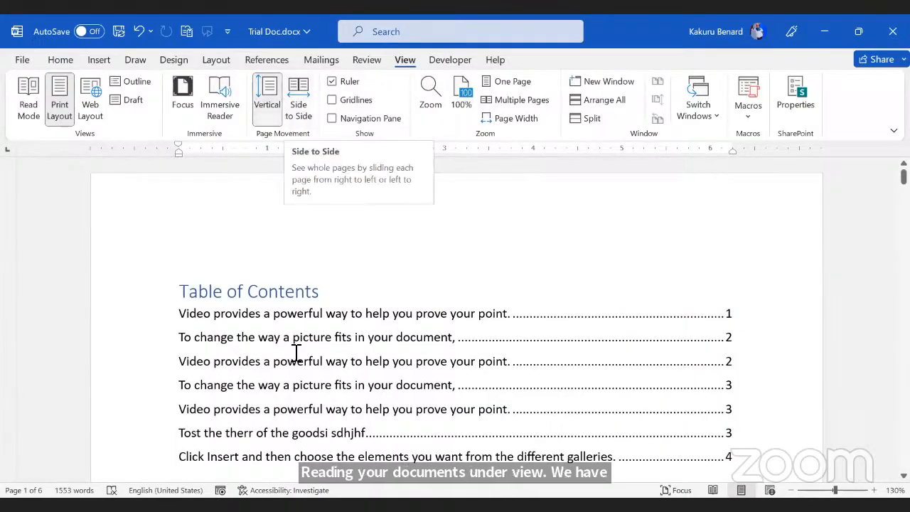
{"action": "scroll", "coordinate": [313, 341], "scroll_direction": "down", "scroll_amount": 10}
{"action": "scroll", "coordinate": [314, 338], "scroll_direction": "down", "scroll_amount": 10}
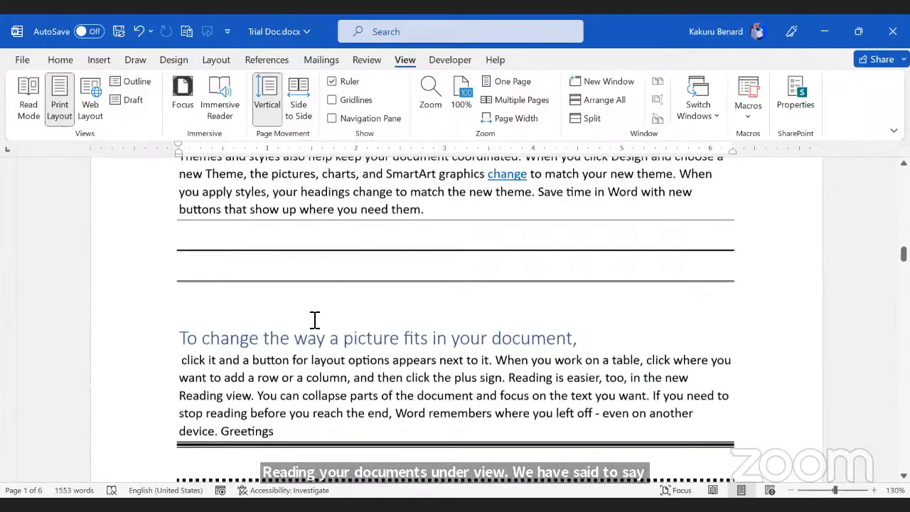
{"action": "scroll", "coordinate": [315, 321], "scroll_direction": "up", "scroll_amount": 10}
{"action": "scroll", "coordinate": [314, 320], "scroll_direction": "up", "scroll_amount": 10}
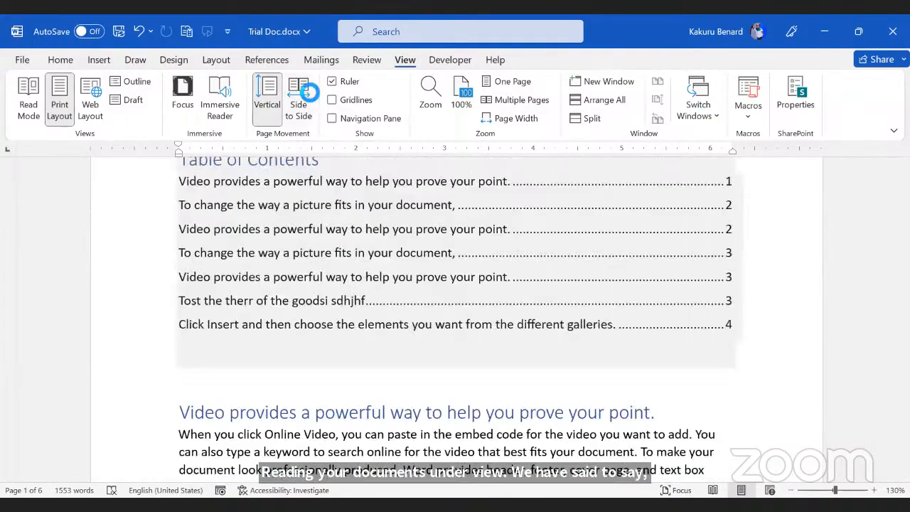
{"action": "left_click", "coordinate": [299, 100]}
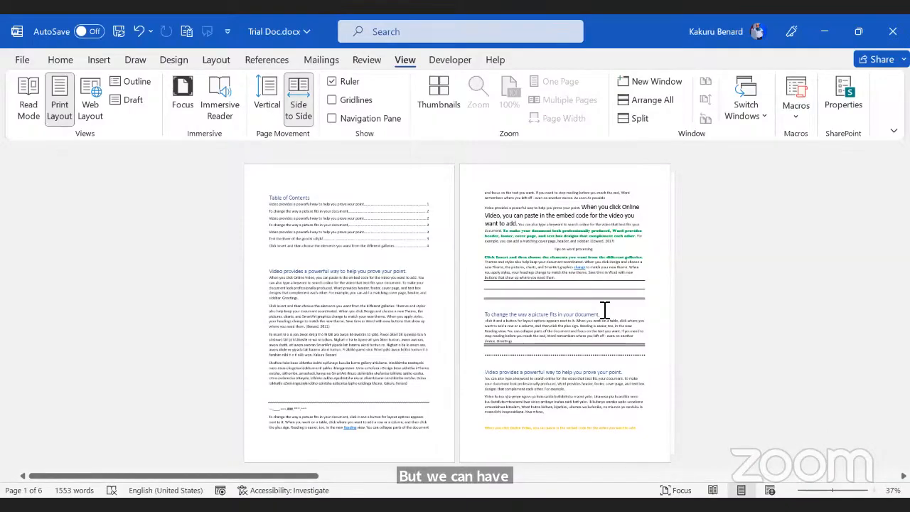
{"action": "scroll", "coordinate": [604, 311], "scroll_direction": "down", "scroll_amount": 2}
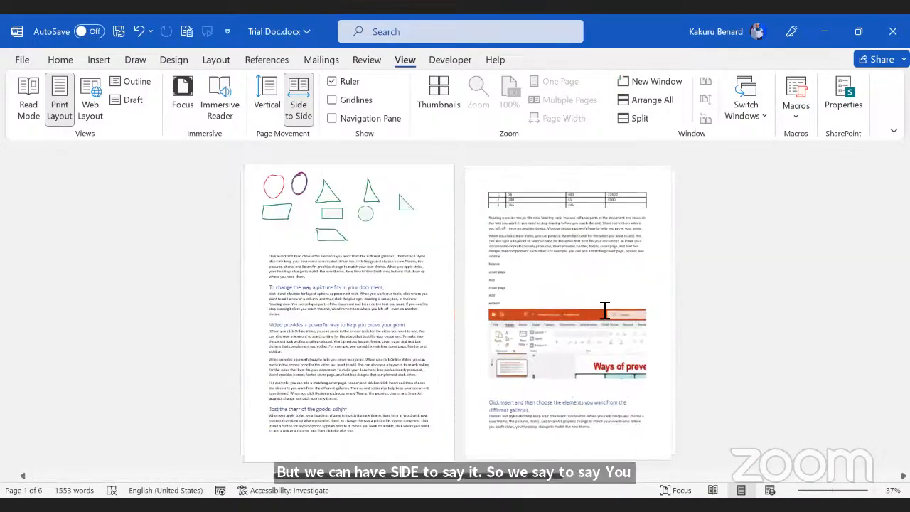
{"action": "scroll", "coordinate": [604, 310], "scroll_direction": "down", "scroll_amount": 1}
{"action": "scroll", "coordinate": [603, 313], "scroll_direction": "down", "scroll_amount": 1}
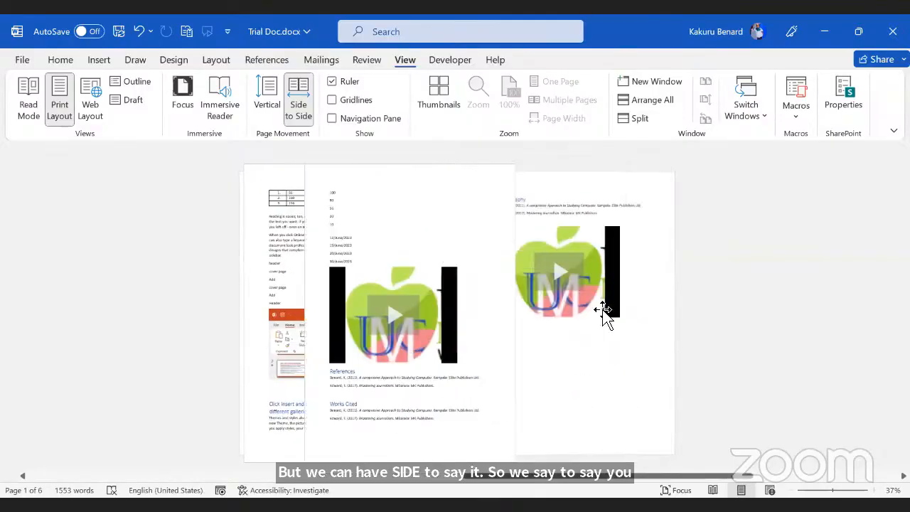
{"action": "scroll", "coordinate": [603, 313], "scroll_direction": "up", "scroll_amount": 1}
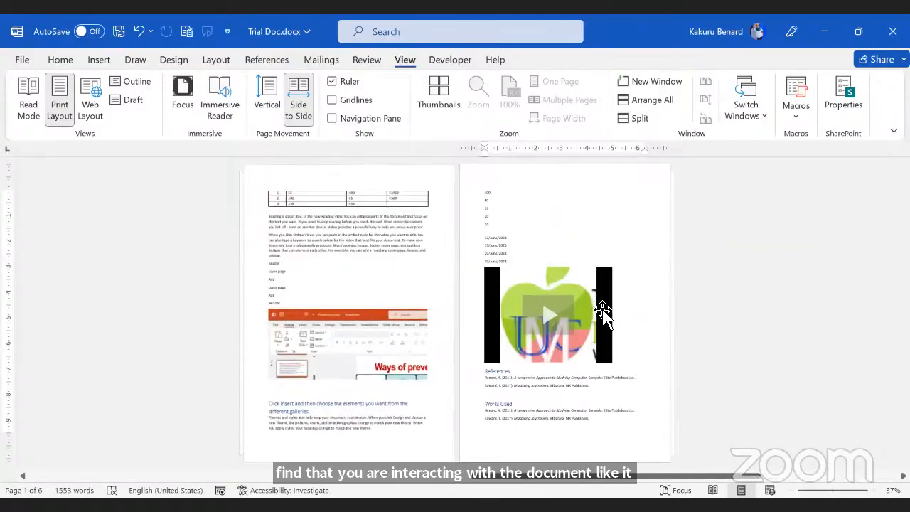
{"action": "scroll", "coordinate": [603, 313], "scroll_direction": "up", "scroll_amount": 3}
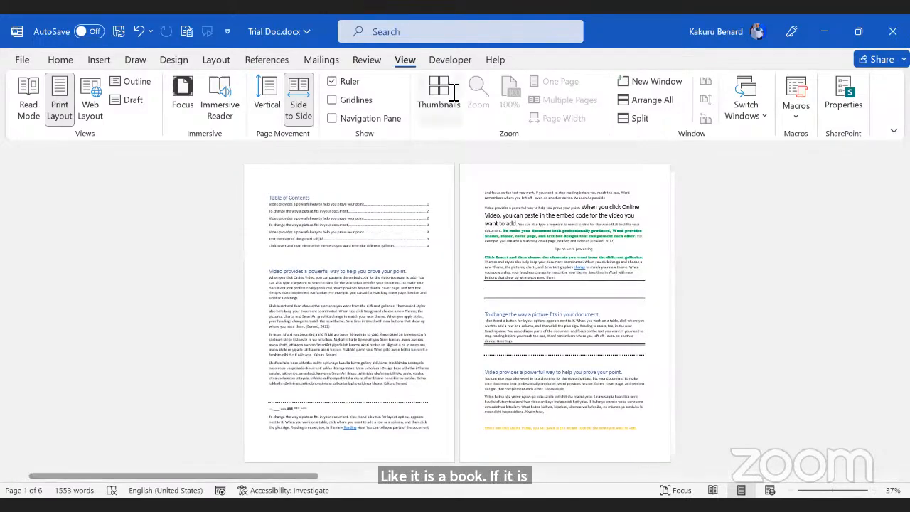
{"action": "left_click", "coordinate": [268, 96]}
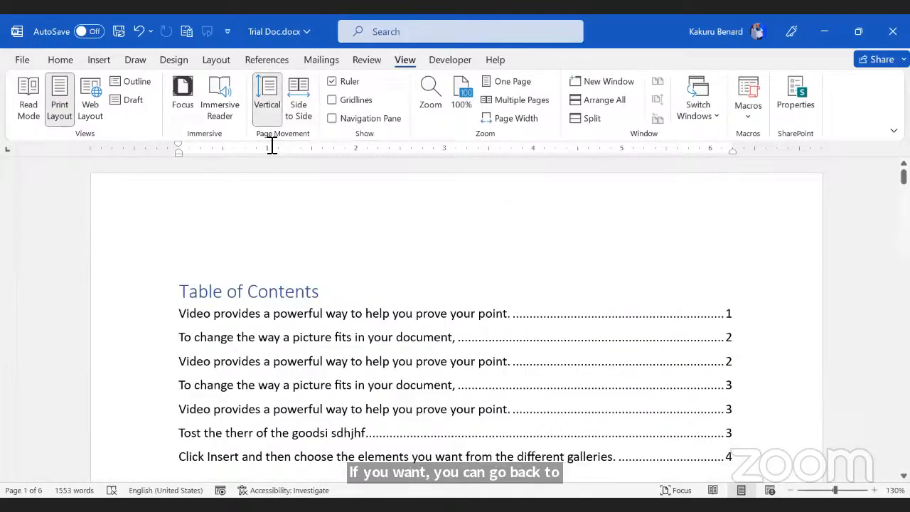
{"action": "scroll", "coordinate": [386, 263], "scroll_direction": "down", "scroll_amount": 10}
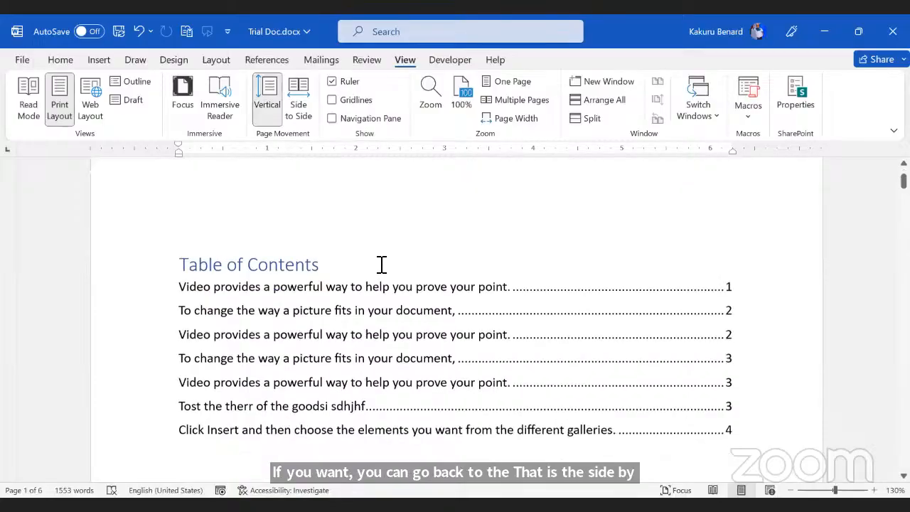
{"action": "scroll", "coordinate": [383, 265], "scroll_direction": "up", "scroll_amount": 2}
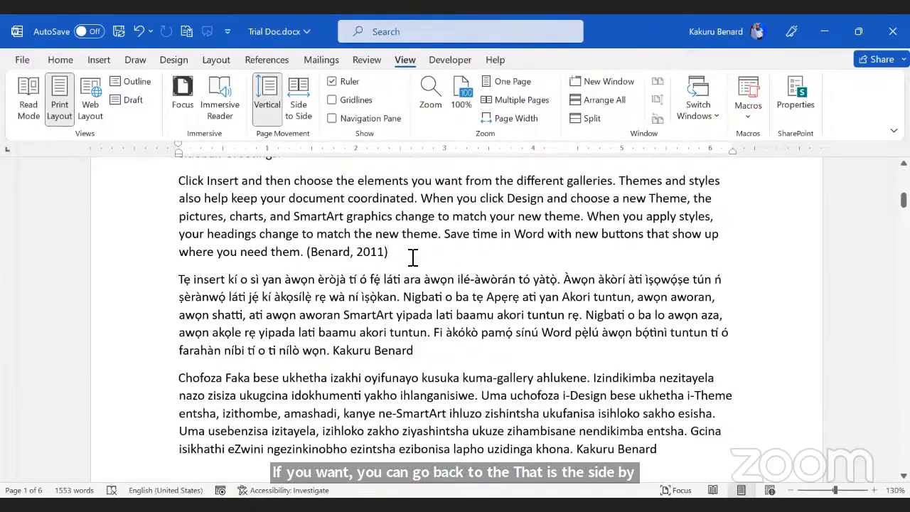
Step: Insert the black apple icon on a new line after '(Benard, 2011)'
{"action": "left_click", "coordinate": [412, 257]}
{"action": "key", "text": "Return"}
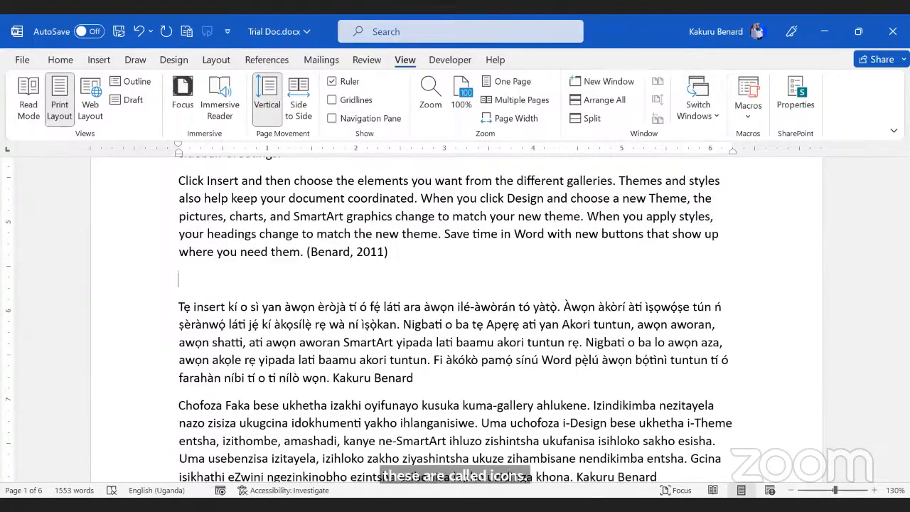
{"action": "left_click", "coordinate": [97, 63]}
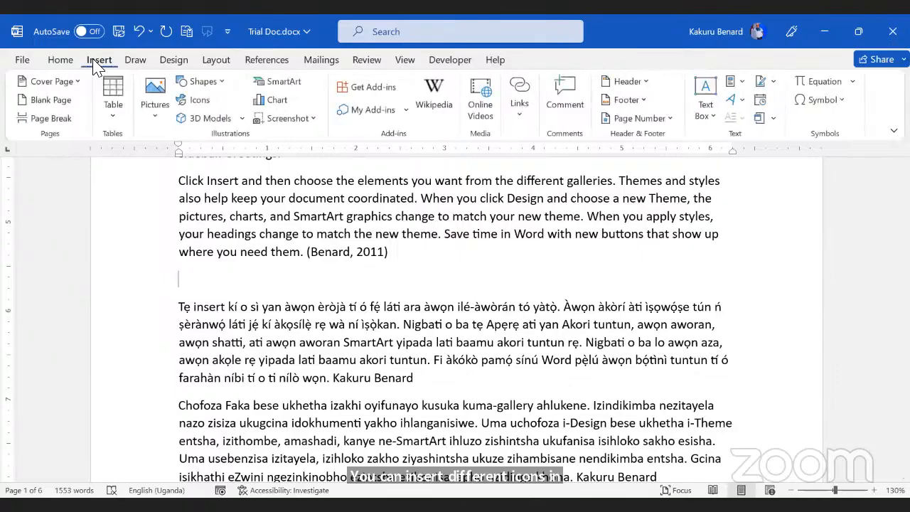
{"action": "left_click", "coordinate": [202, 100]}
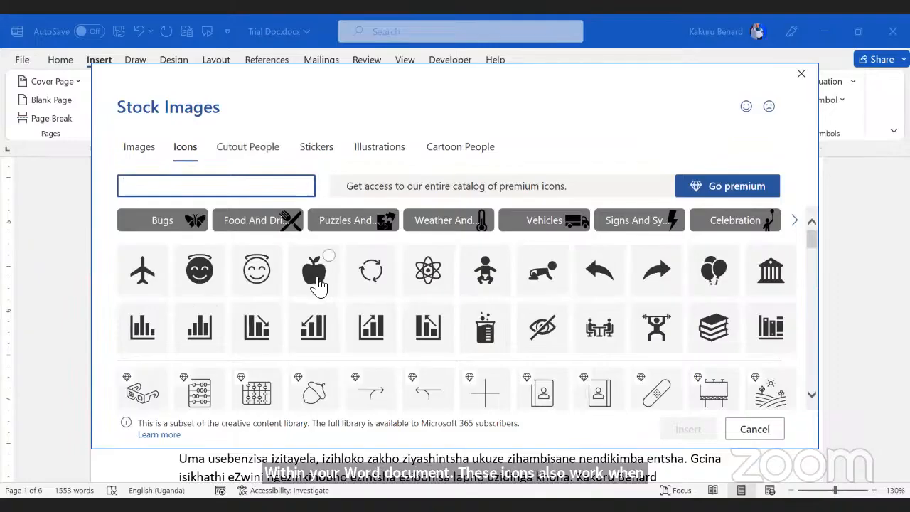
{"action": "left_click", "coordinate": [317, 283]}
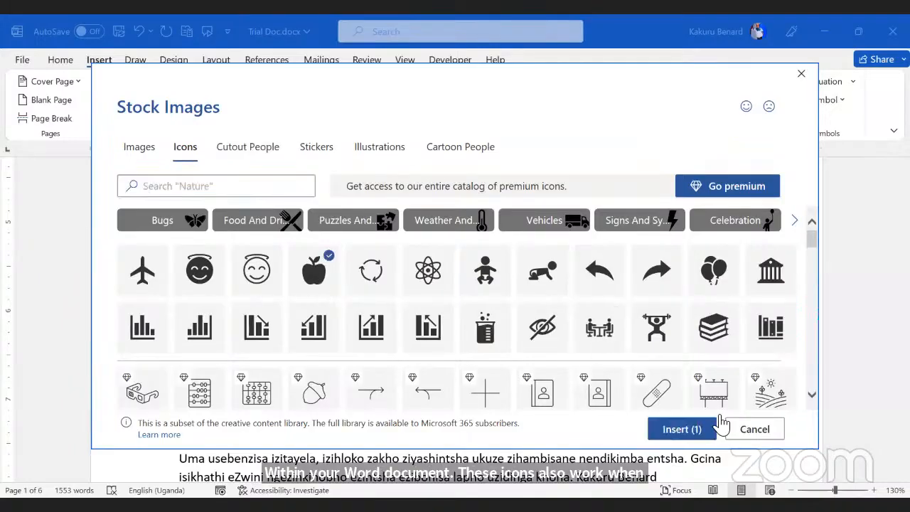
{"action": "left_click", "coordinate": [681, 429]}
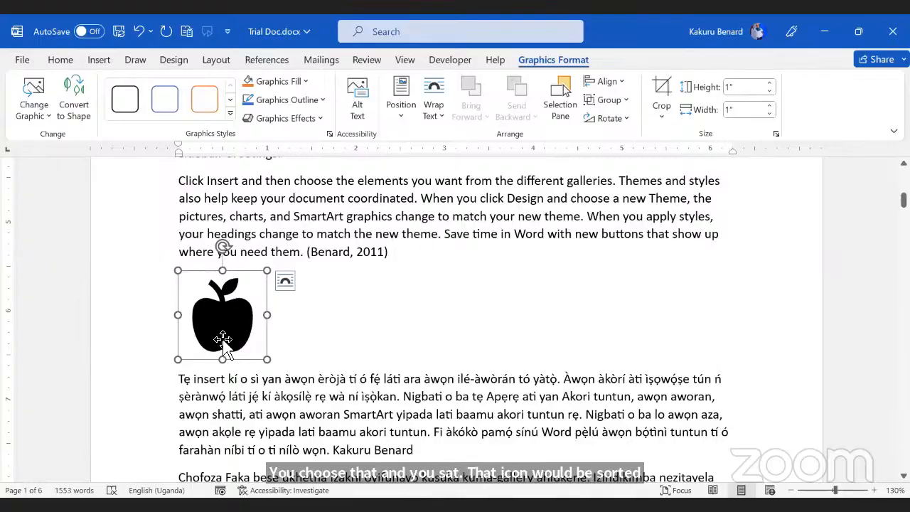
Step: Set the apple icon's wrapping to Tight and delete the leftover empty paragraph
{"action": "left_click", "coordinate": [226, 337]}
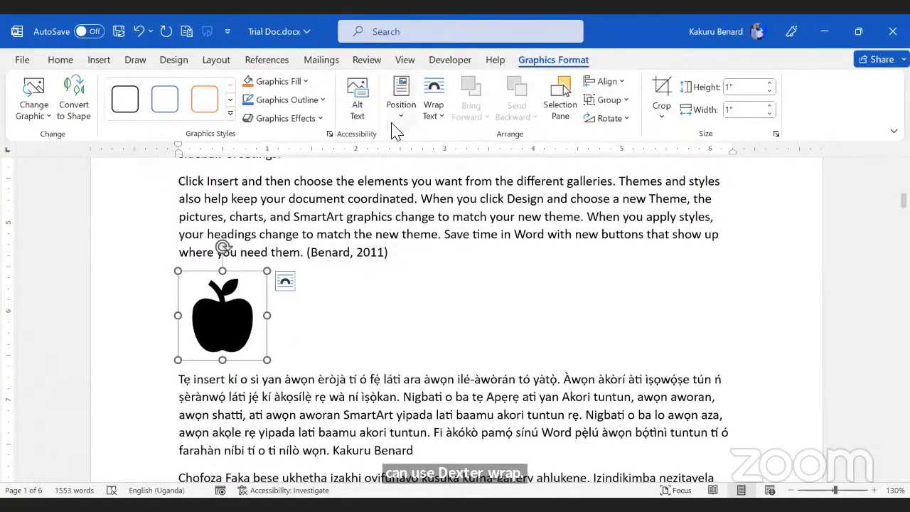
{"action": "left_click", "coordinate": [435, 114]}
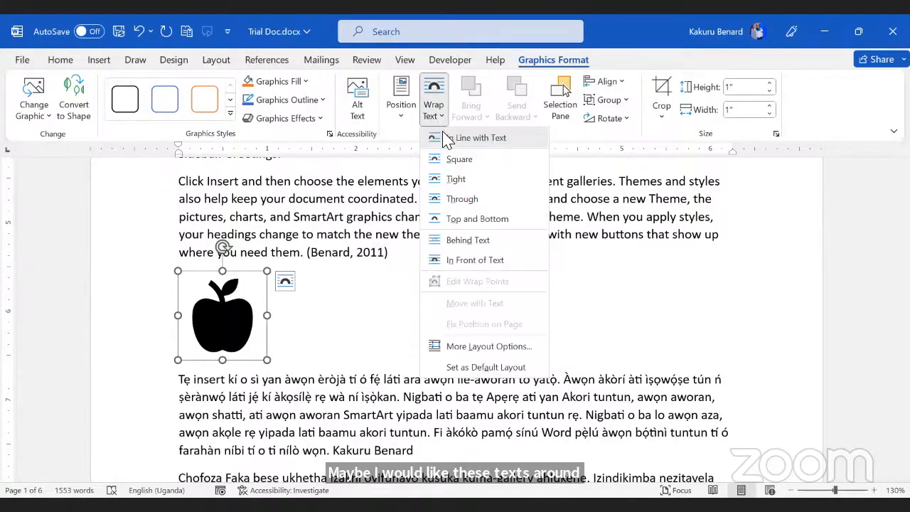
{"action": "left_click", "coordinate": [456, 179]}
{"action": "left_click", "coordinate": [274, 285]}
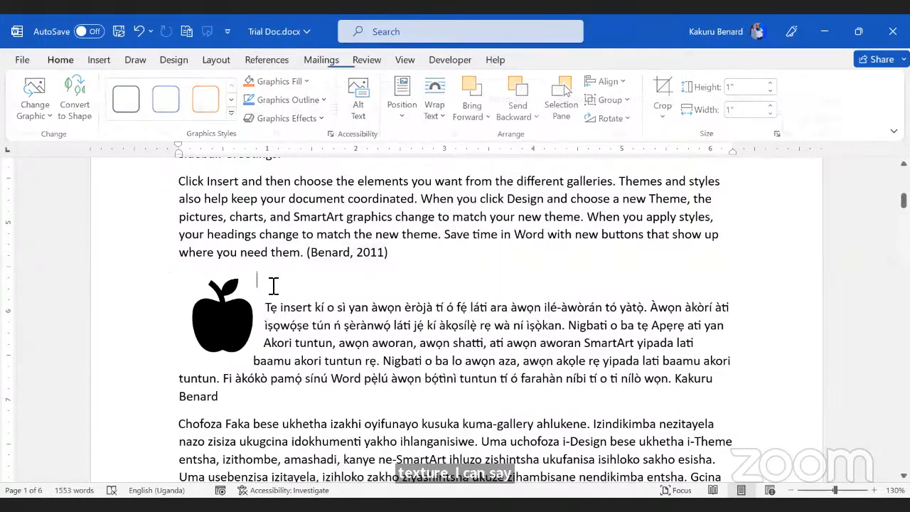
{"action": "key", "text": "Delete"}
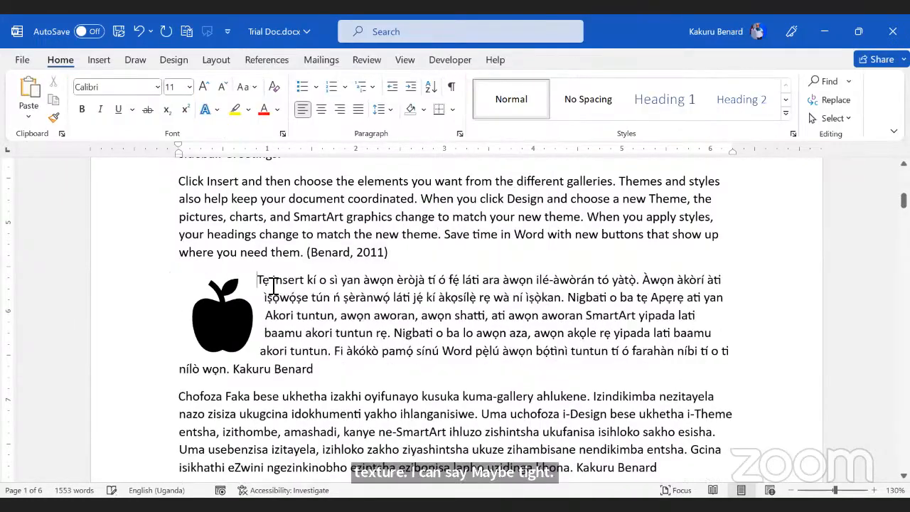
{"action": "scroll", "coordinate": [346, 307], "scroll_direction": "down", "scroll_amount": 3}
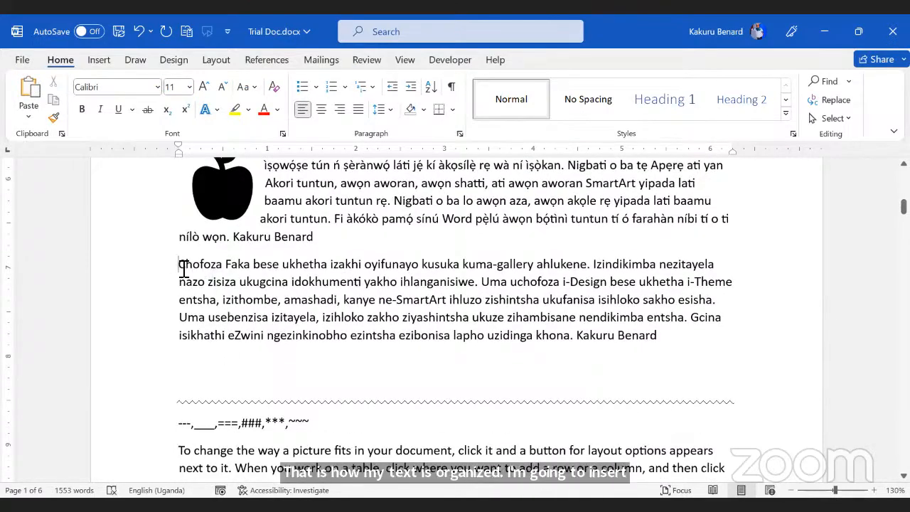
Step: Insert the yellow bicycle stock illustration (6.25" × 6.25") above the 'Chofoza Faka' paragraph
{"action": "left_click", "coordinate": [101, 61]}
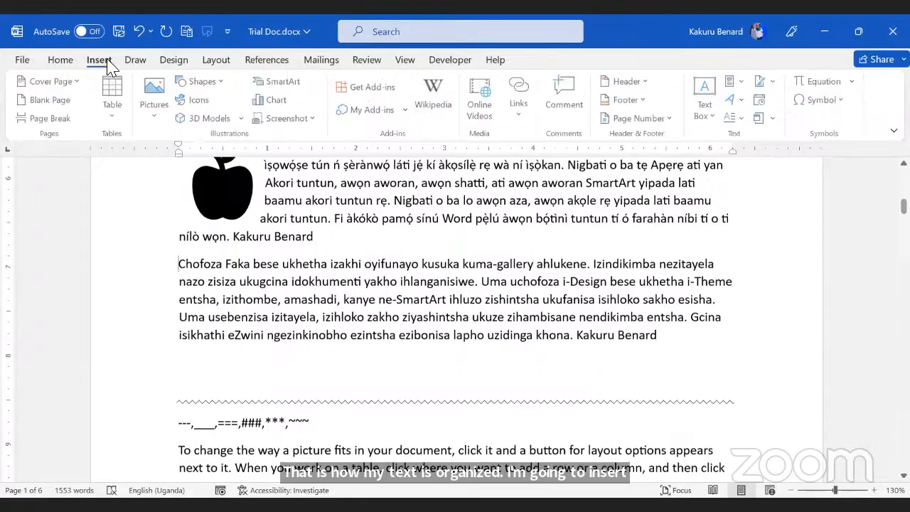
{"action": "left_click", "coordinate": [196, 100]}
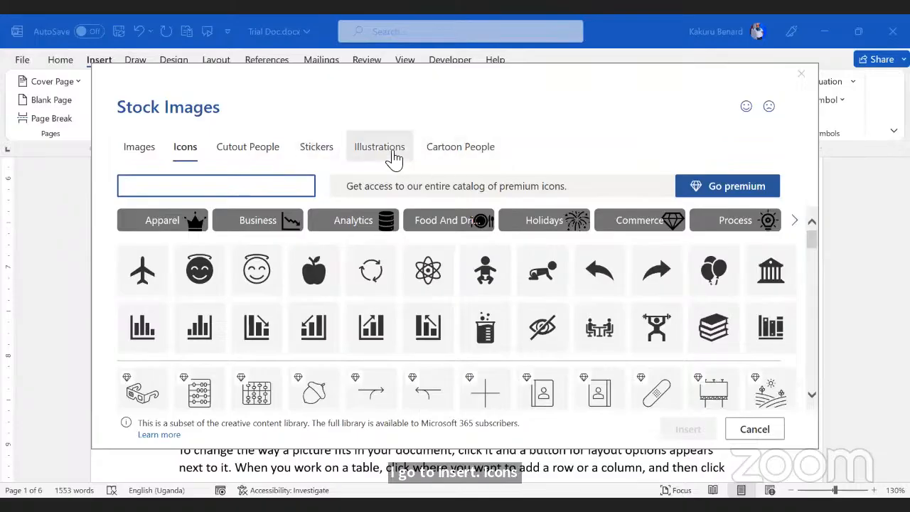
{"action": "left_click", "coordinate": [381, 153]}
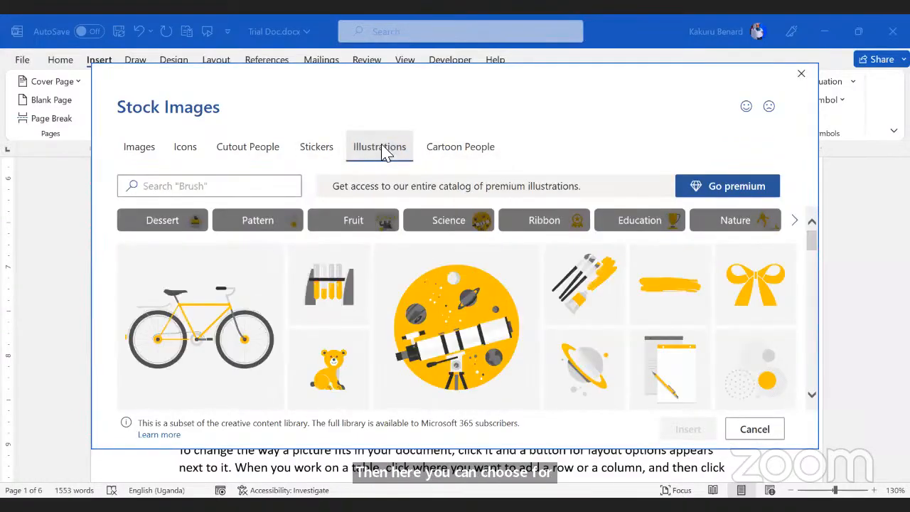
{"action": "left_click", "coordinate": [205, 334]}
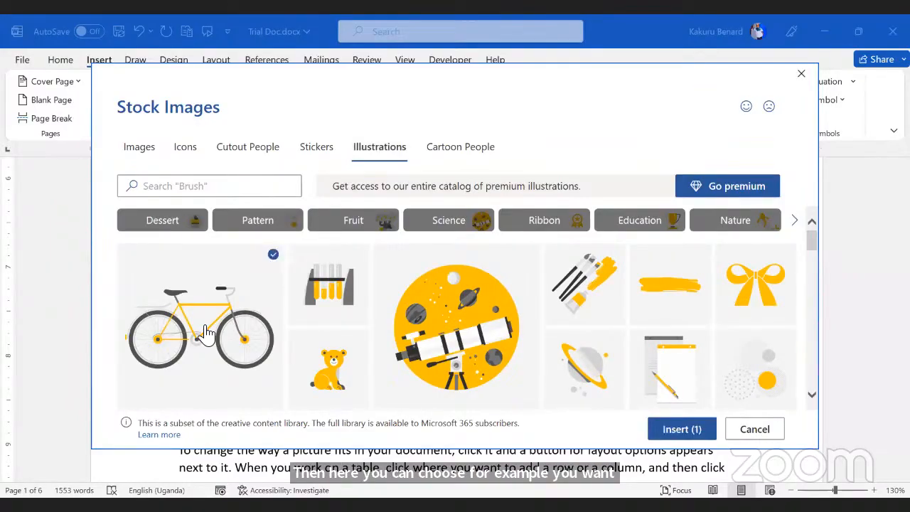
{"action": "left_click", "coordinate": [688, 429]}
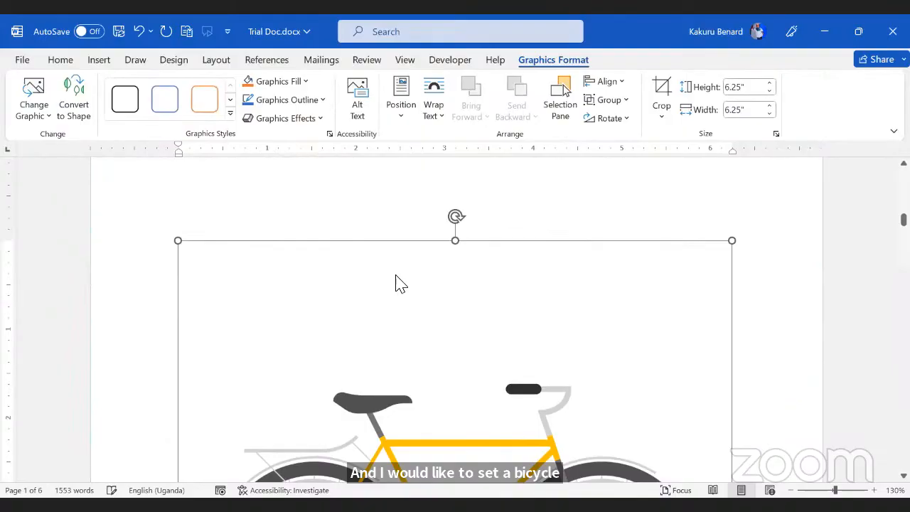
{"action": "scroll", "coordinate": [396, 282], "scroll_direction": "down", "scroll_amount": 6}
{"action": "scroll", "coordinate": [398, 277], "scroll_direction": "down", "scroll_amount": 2}
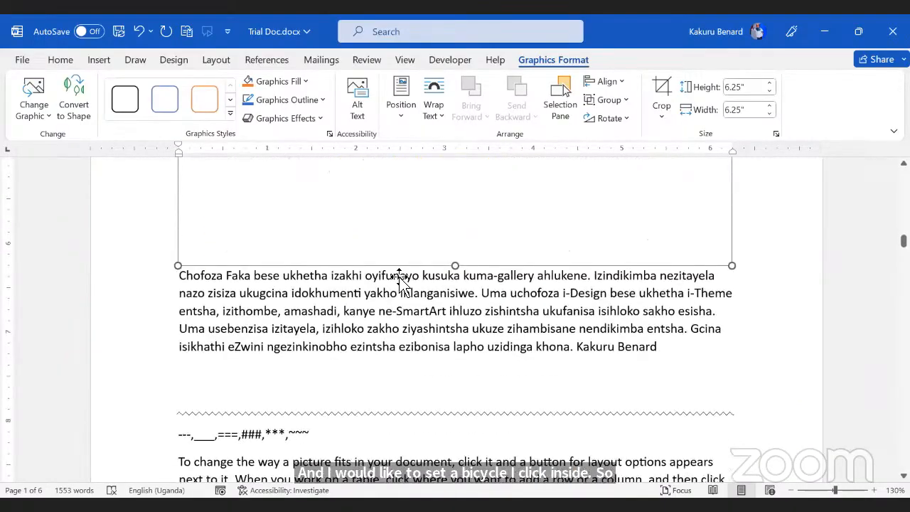
{"action": "scroll", "coordinate": [398, 278], "scroll_direction": "up", "scroll_amount": 7}
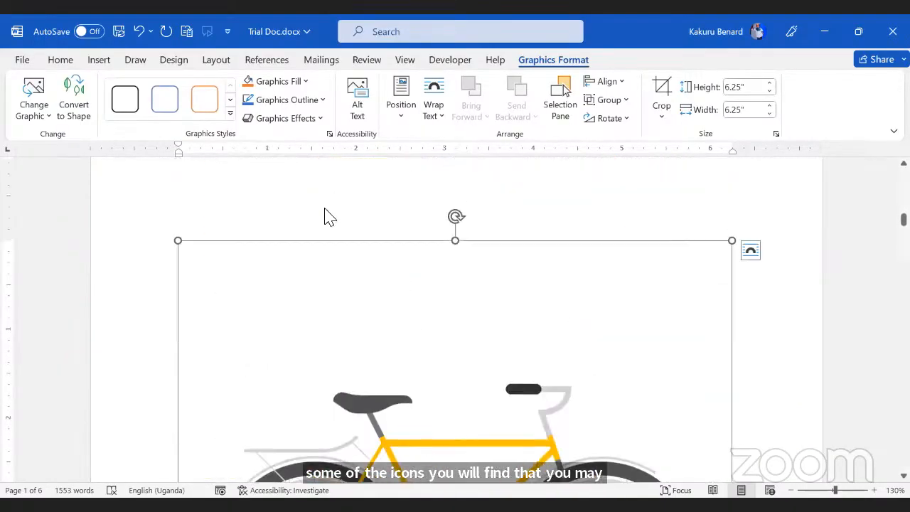
{"action": "scroll", "coordinate": [372, 262], "scroll_direction": "up", "scroll_amount": 10}
{"action": "scroll", "coordinate": [372, 263], "scroll_direction": "up", "scroll_amount": 6}
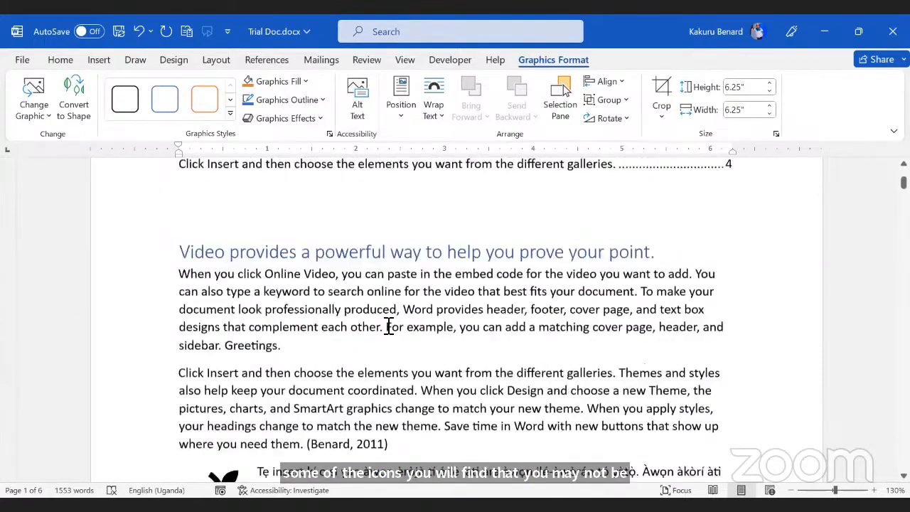
{"action": "scroll", "coordinate": [386, 325], "scroll_direction": "down", "scroll_amount": 4}
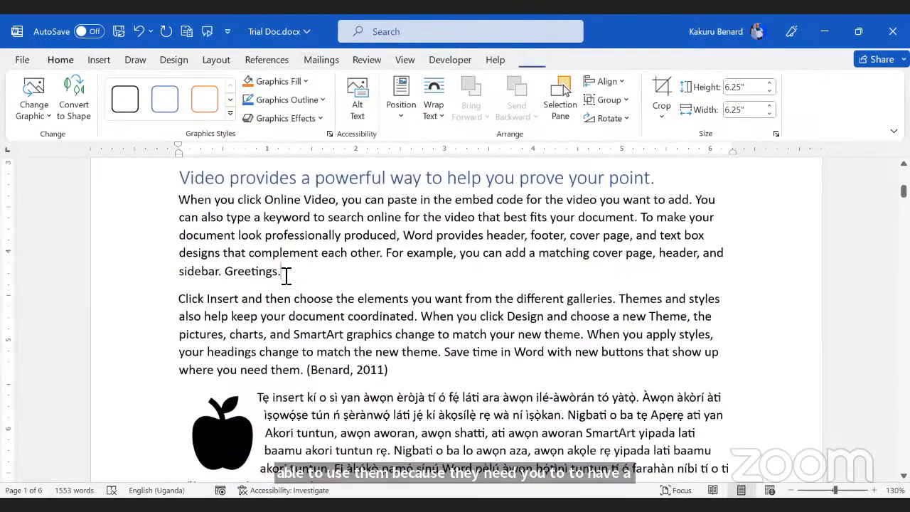
Step: Insert the first Cutout People stock photo, a woman holding a pen, on a new line after 'Greetings.'
{"action": "left_click", "coordinate": [286, 275]}
{"action": "key", "text": "Return"}
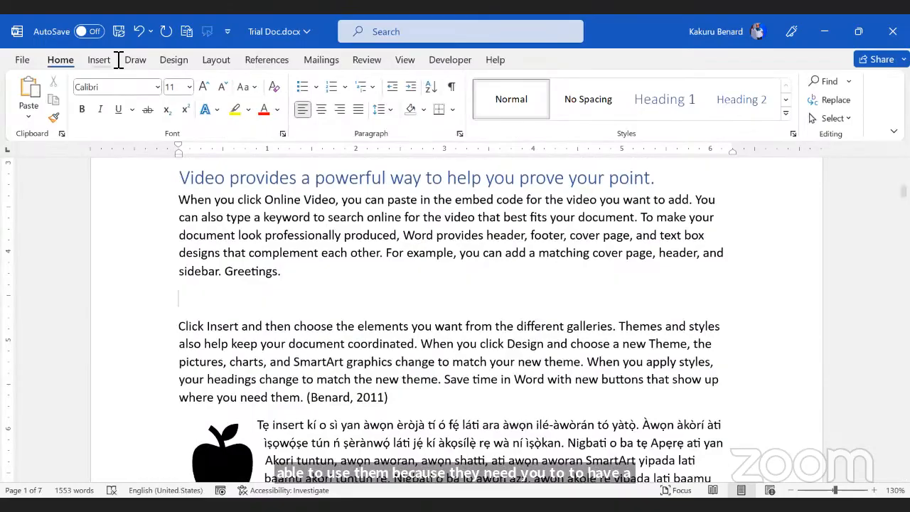
{"action": "left_click", "coordinate": [99, 60]}
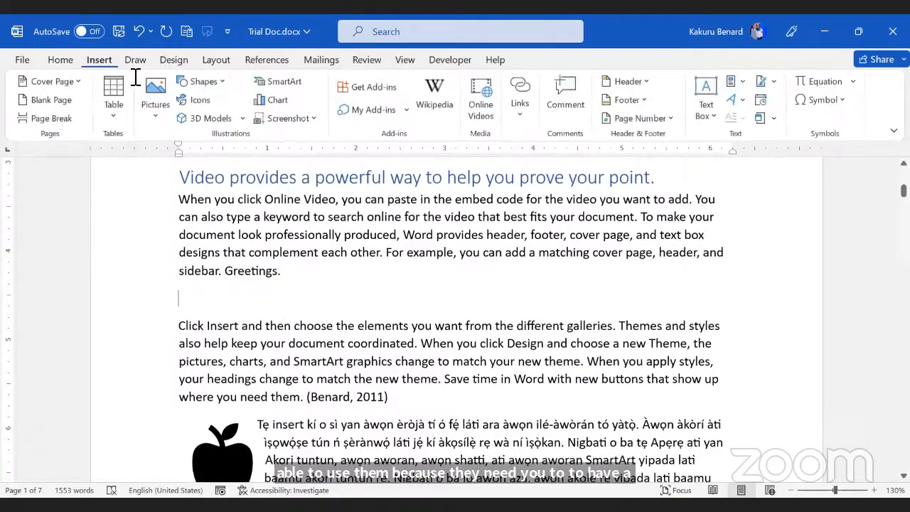
{"action": "left_click", "coordinate": [201, 100]}
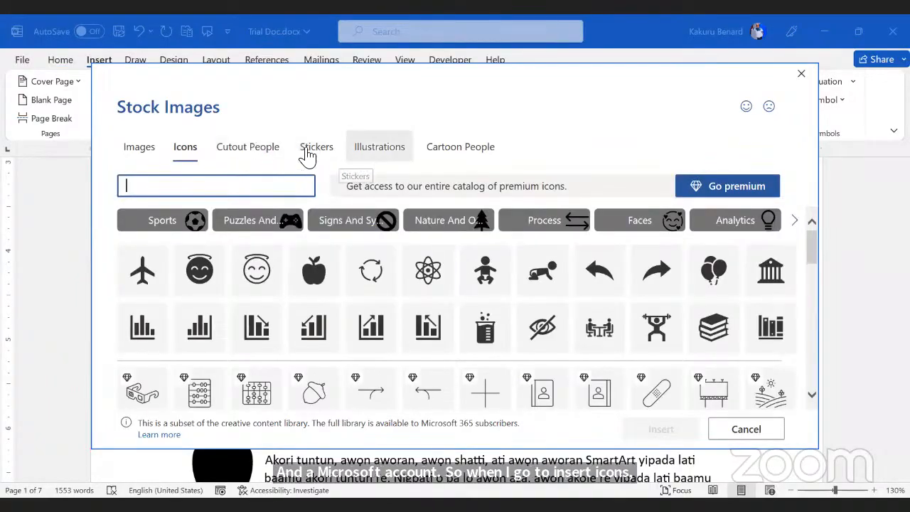
{"action": "left_click", "coordinate": [249, 150]}
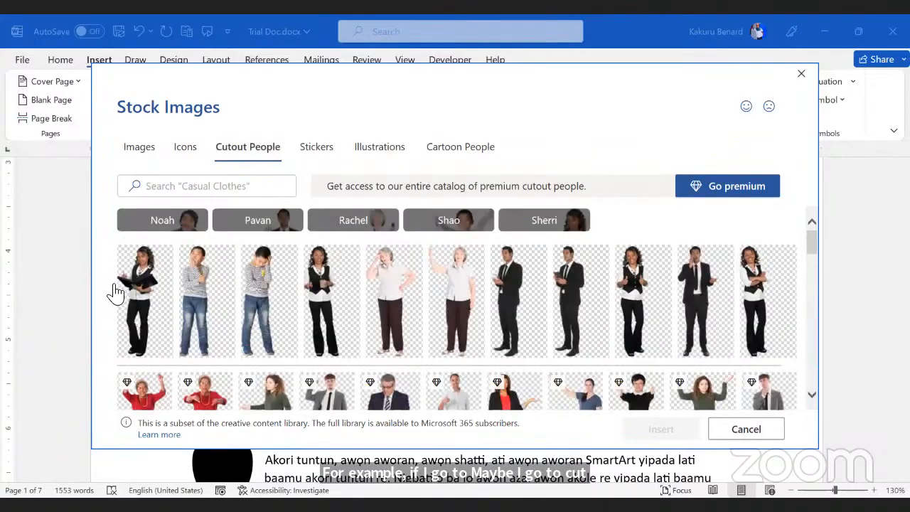
{"action": "scroll", "coordinate": [650, 286], "scroll_direction": "down", "scroll_amount": 1}
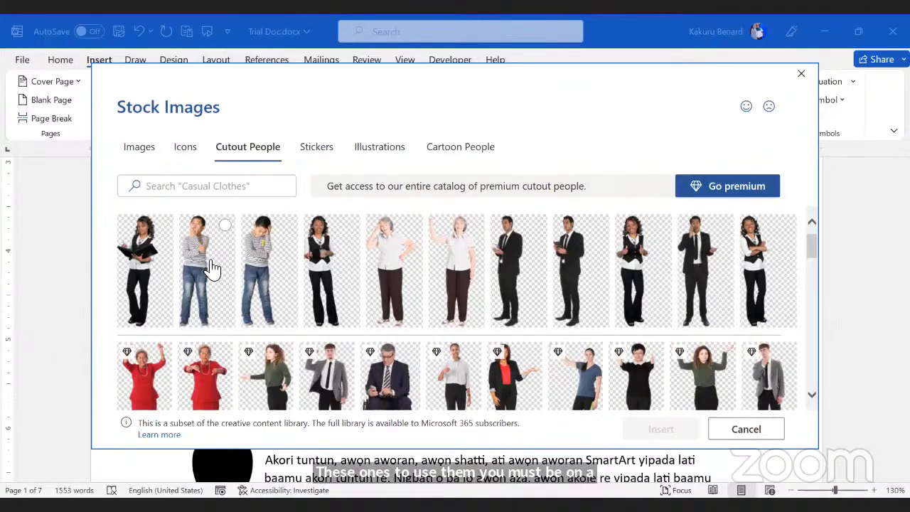
{"action": "left_click", "coordinate": [132, 263]}
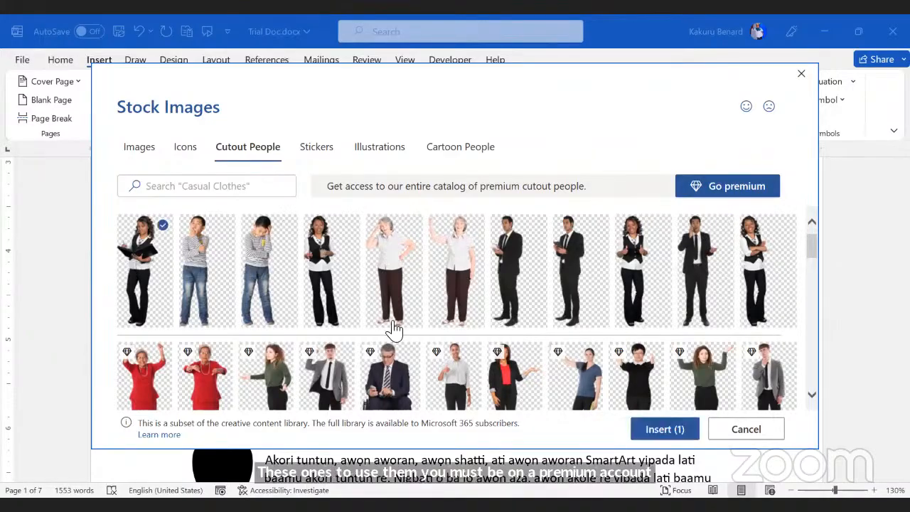
{"action": "left_click", "coordinate": [651, 429]}
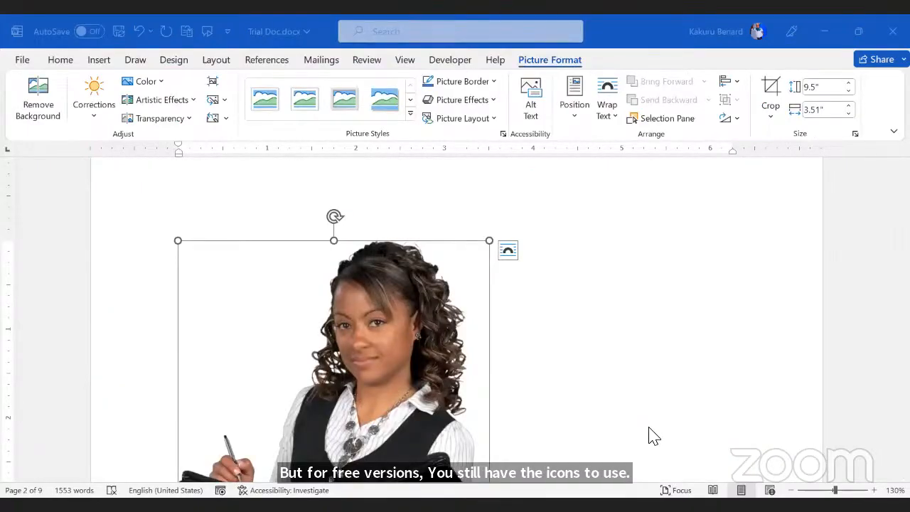
{"action": "scroll", "coordinate": [652, 434], "scroll_direction": "down", "scroll_amount": 3}
{"action": "scroll", "coordinate": [595, 331], "scroll_direction": "up", "scroll_amount": 10}
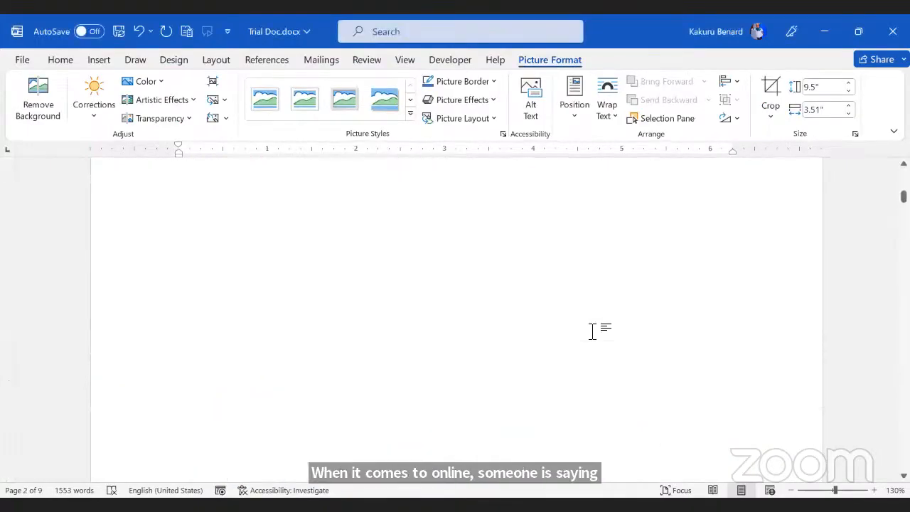
{"action": "scroll", "coordinate": [595, 331], "scroll_direction": "up", "scroll_amount": 5}
{"action": "scroll", "coordinate": [376, 314], "scroll_direction": "down", "scroll_amount": 3}
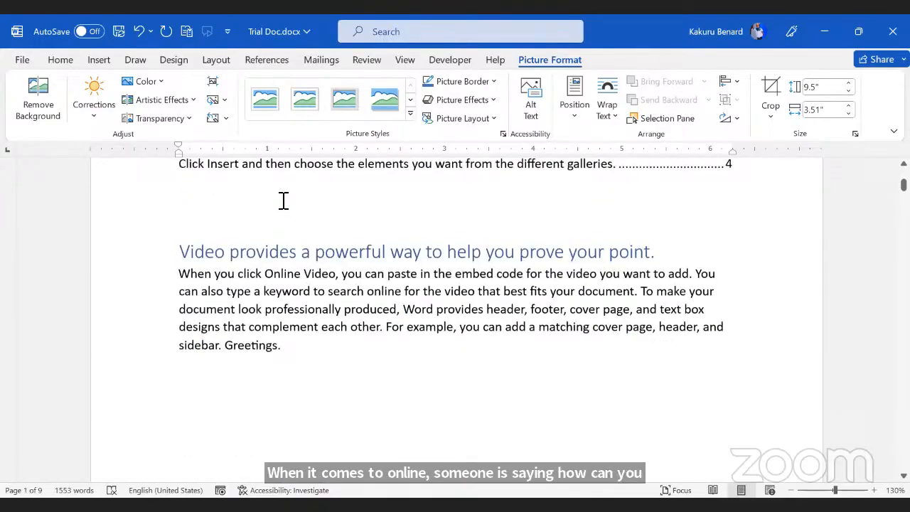
Step: Deselect the picture, show the Insert tools, and scroll below the Greetings paragraph
{"action": "left_click", "coordinate": [282, 201]}
{"action": "left_click", "coordinate": [99, 60]}
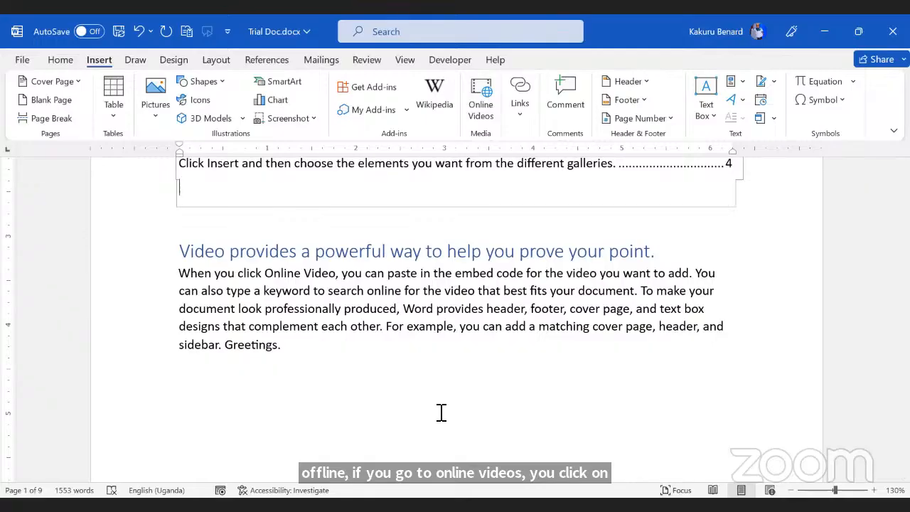
{"action": "key", "text": "alt+Tab"}
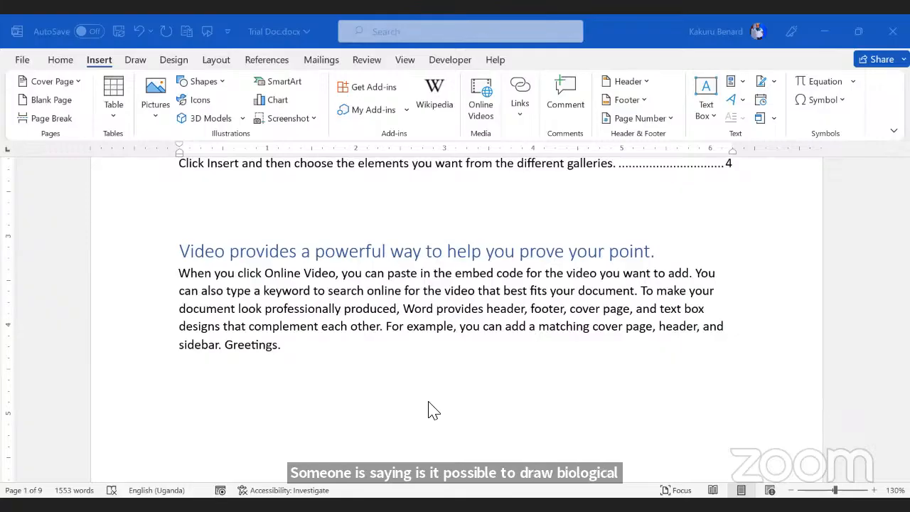
{"action": "scroll", "coordinate": [346, 330], "scroll_direction": "down", "scroll_amount": 5}
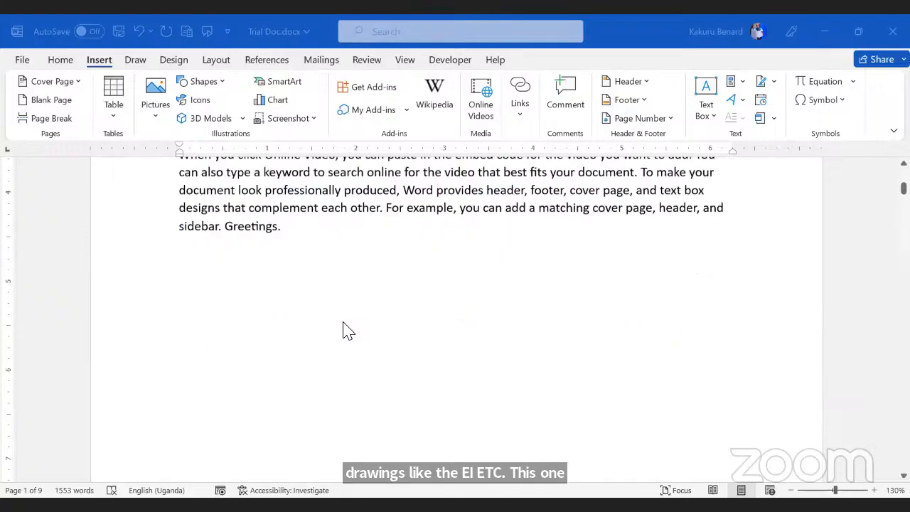
Step: Draw a closed green freehand shape below the Greetings paragraph with the green pen
{"action": "left_click", "coordinate": [141, 63]}
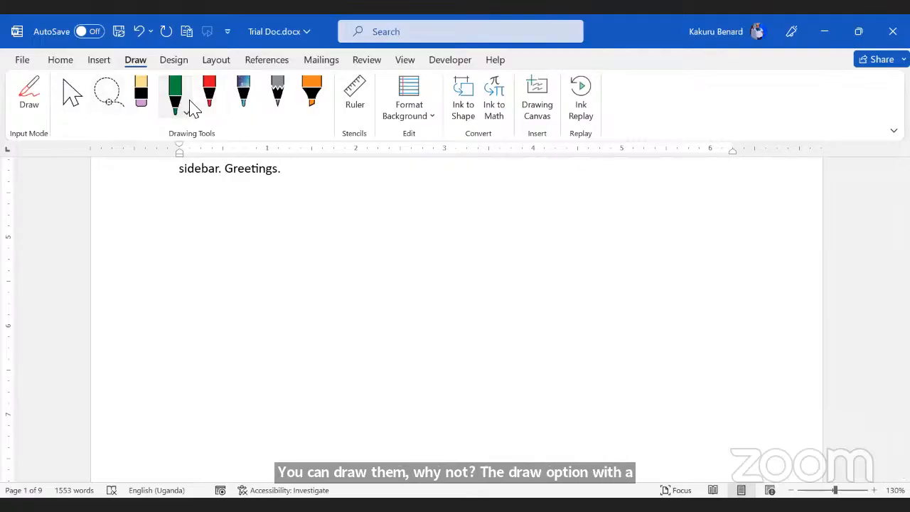
{"action": "left_click", "coordinate": [171, 92]}
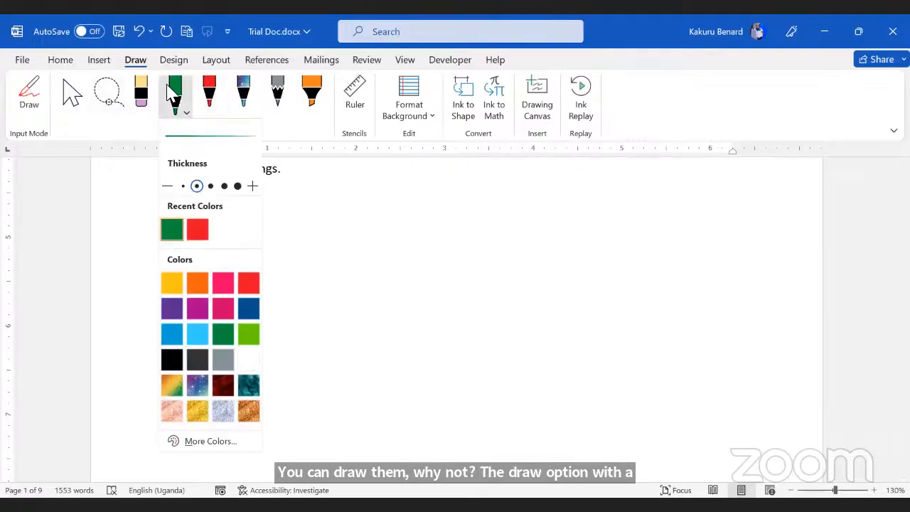
{"action": "left_click", "coordinate": [28, 96]}
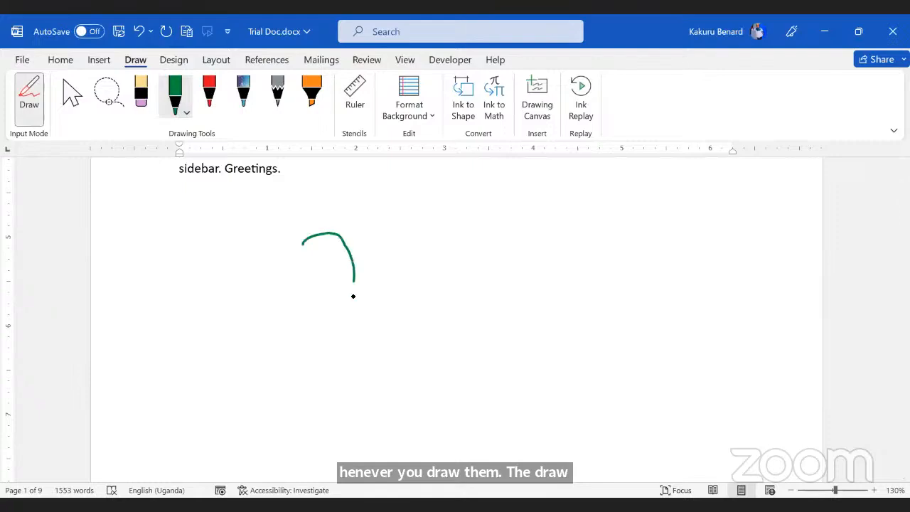
{"action": "left_click_drag", "start_coordinate": [341, 325], "coordinate": [313, 346]}
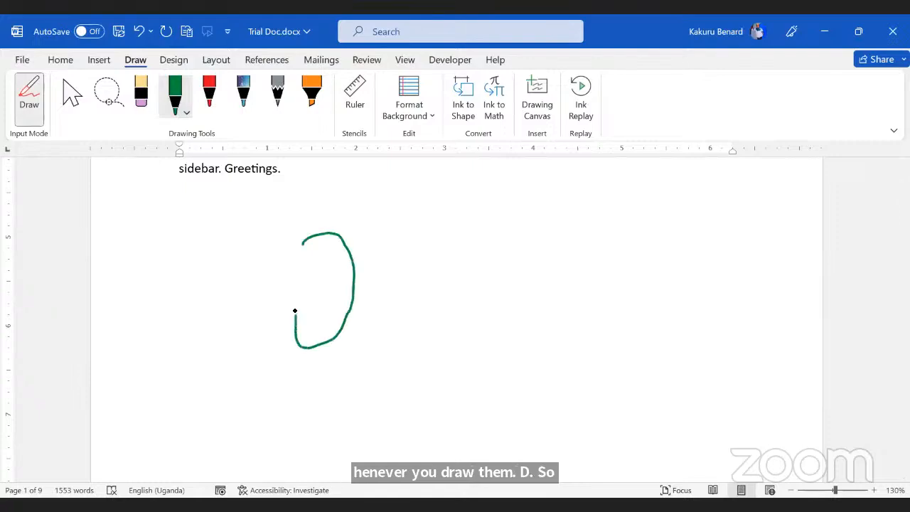
{"action": "left_click_drag", "start_coordinate": [308, 283], "coordinate": [299, 243]}
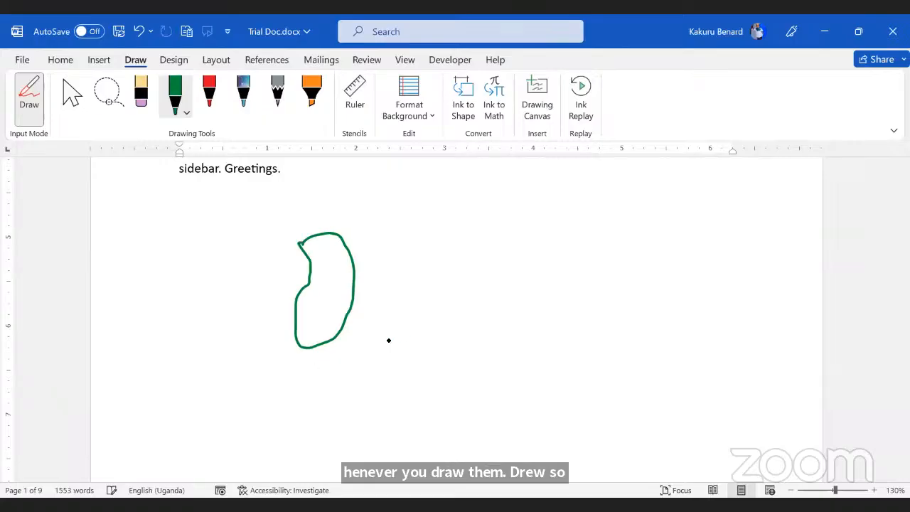
Step: Return to Select mode and undo the green freehand sketch
{"action": "left_click", "coordinate": [72, 93]}
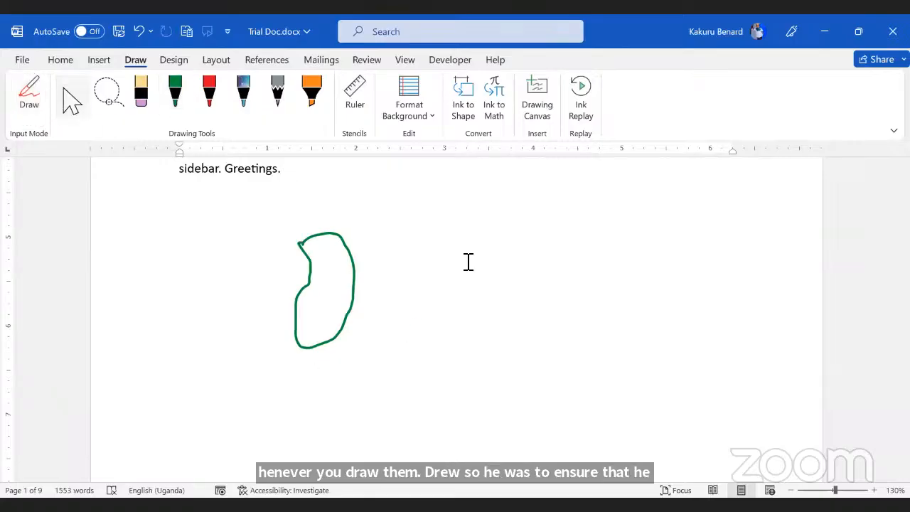
{"action": "scroll", "coordinate": [467, 260], "scroll_direction": "up", "scroll_amount": 5}
{"action": "scroll", "coordinate": [467, 260], "scroll_direction": "up", "scroll_amount": 3}
{"action": "scroll", "coordinate": [467, 260], "scroll_direction": "down", "scroll_amount": 15}
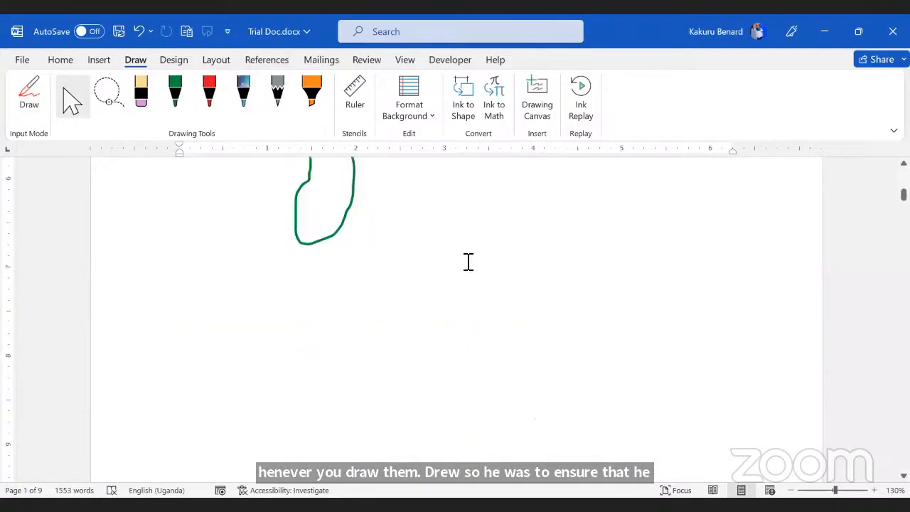
{"action": "scroll", "coordinate": [469, 266], "scroll_direction": "down", "scroll_amount": 6}
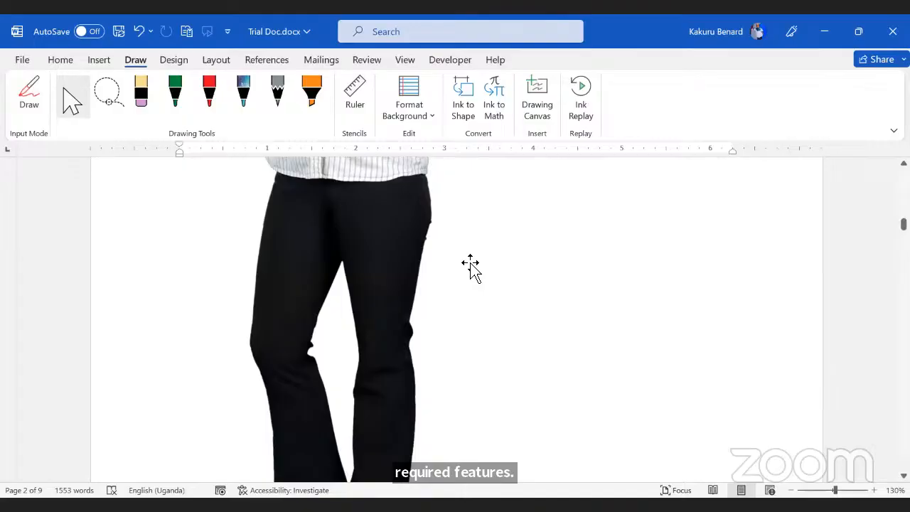
{"action": "key", "text": "ctrl+z"}
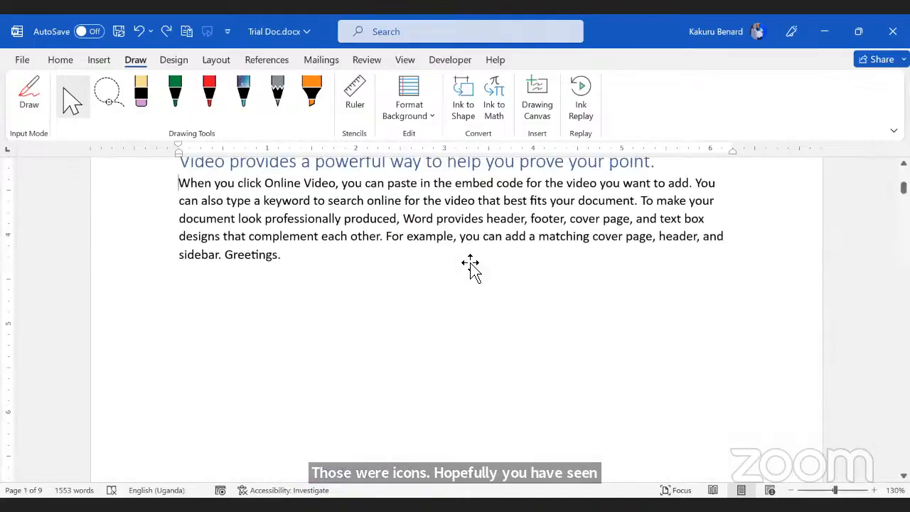
Step: Undo once more to restore the Click Insert paragraph and the apple image
{"action": "key", "text": "ctrl+z"}
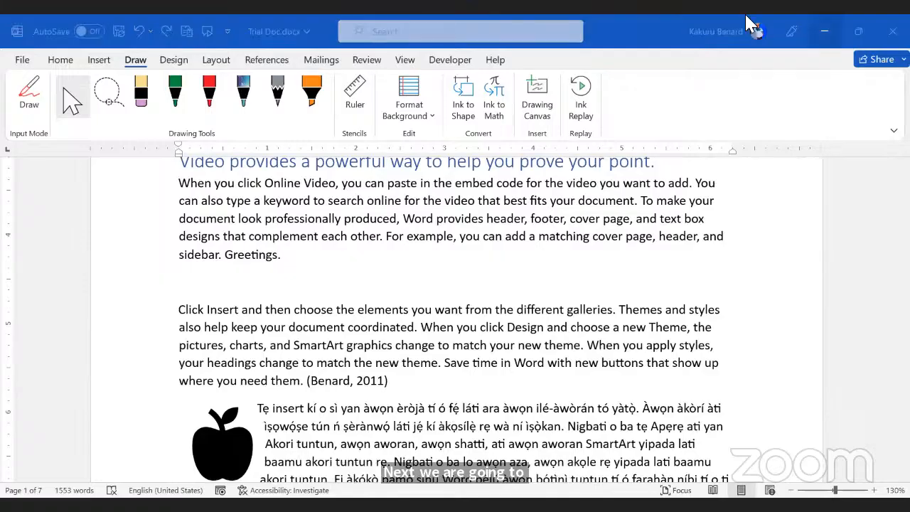
{"action": "left_click", "coordinate": [503, 330]}
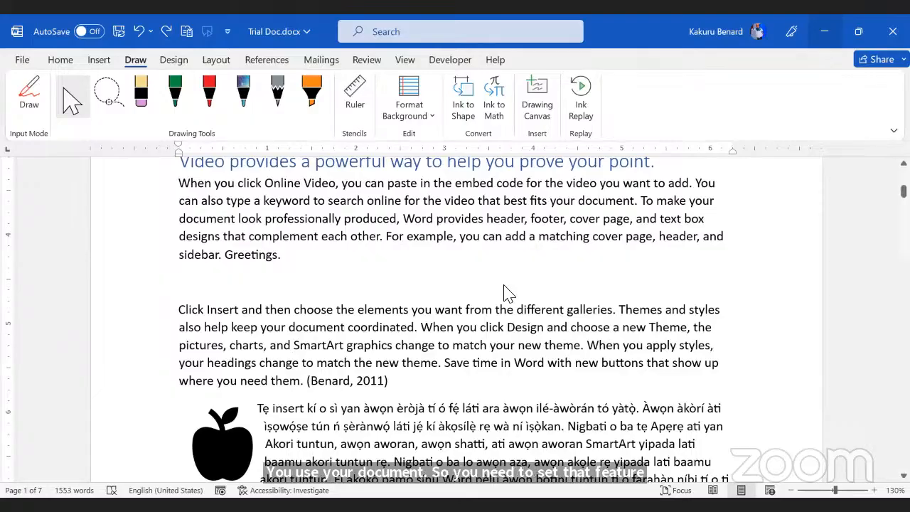
{"action": "left_click", "coordinate": [327, 398]}
{"action": "left_click", "coordinate": [325, 304]}
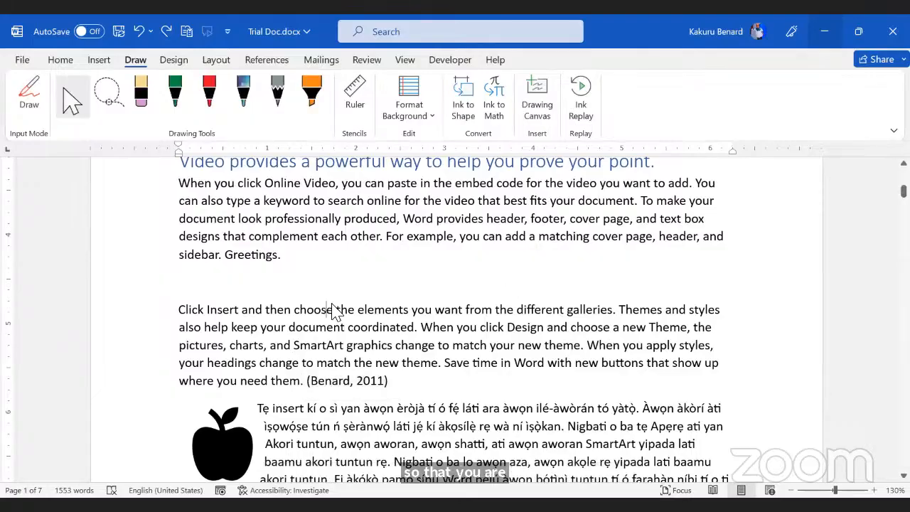
Step: Shrink the bicycle picture by dragging its corner inward, then go to the File home screen
{"action": "scroll", "coordinate": [270, 282], "scroll_direction": "down", "scroll_amount": 5}
{"action": "scroll", "coordinate": [274, 281], "scroll_direction": "down", "scroll_amount": 8}
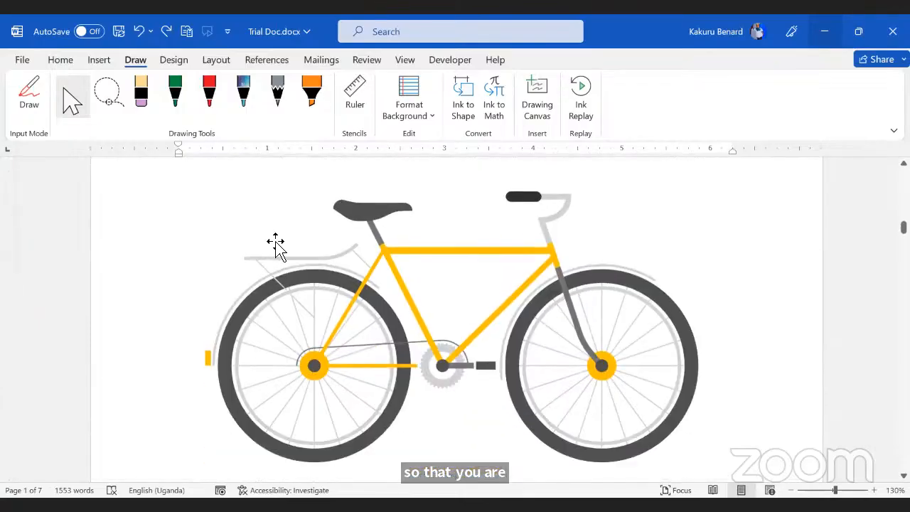
{"action": "scroll", "coordinate": [234, 242], "scroll_direction": "up", "scroll_amount": 4}
{"action": "left_click", "coordinate": [192, 237]}
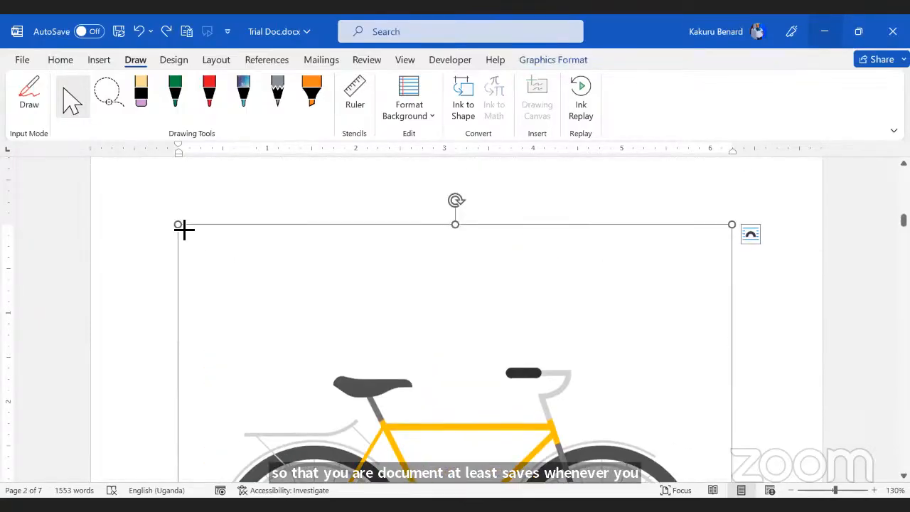
{"action": "mouse_move", "coordinate": [183, 229]}
{"action": "left_mouse_down"}
{"action": "mouse_move", "coordinate": [209, 234]}
{"action": "mouse_move", "coordinate": [179, 227]}
{"action": "left_mouse_up"}
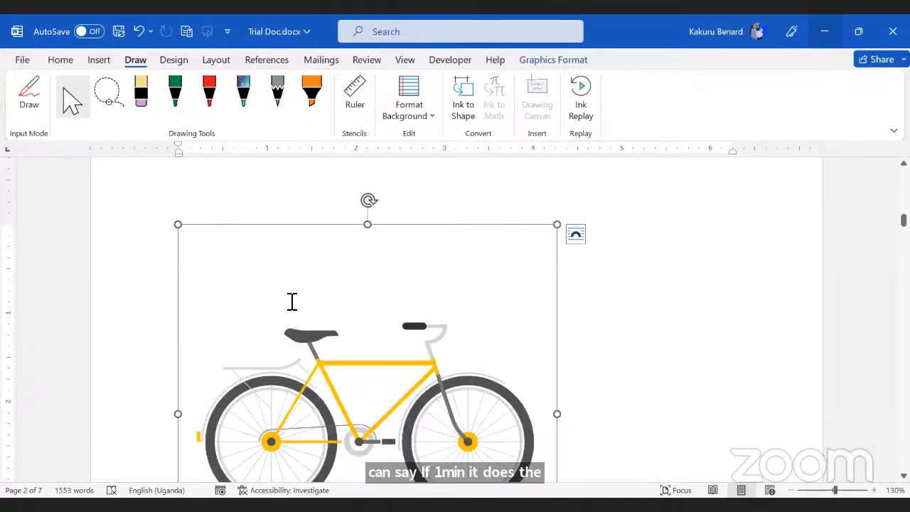
{"action": "scroll", "coordinate": [444, 334], "scroll_direction": "down", "scroll_amount": 2}
{"action": "left_click", "coordinate": [414, 329]}
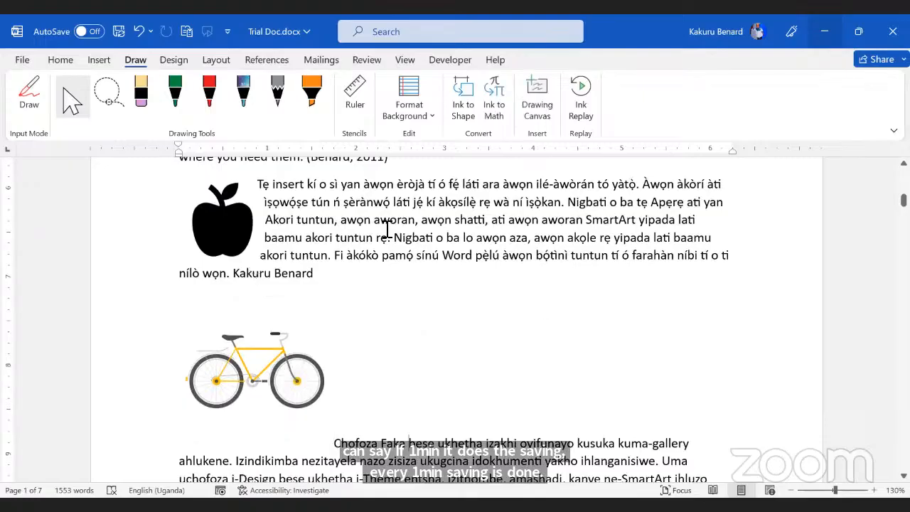
{"action": "left_click", "coordinate": [21, 61]}
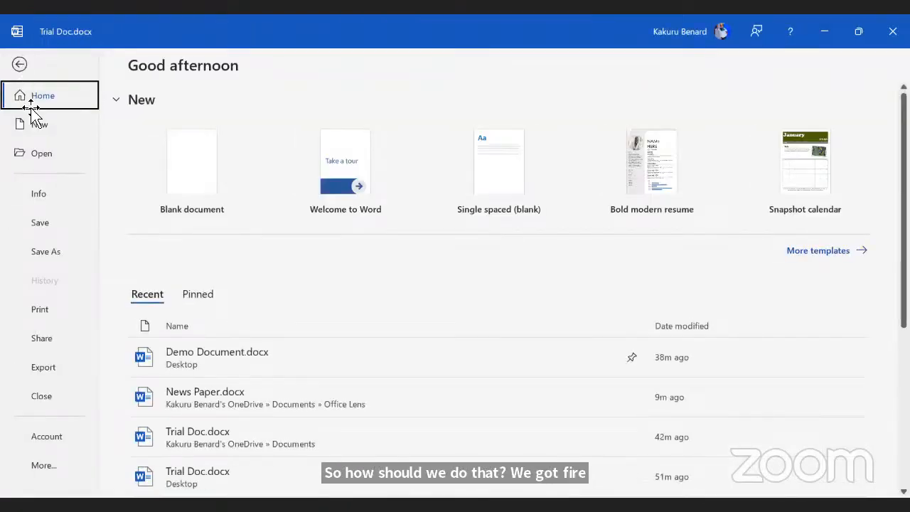
Step: In Options > Save, change the AutoRecover interval from 10 minutes to 1 minute
{"action": "left_click", "coordinate": [60, 466]}
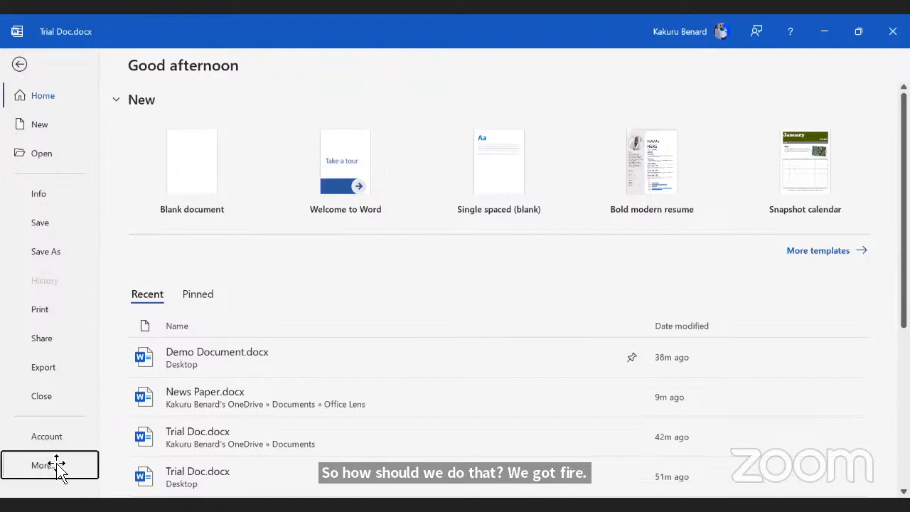
{"action": "left_click", "coordinate": [238, 426]}
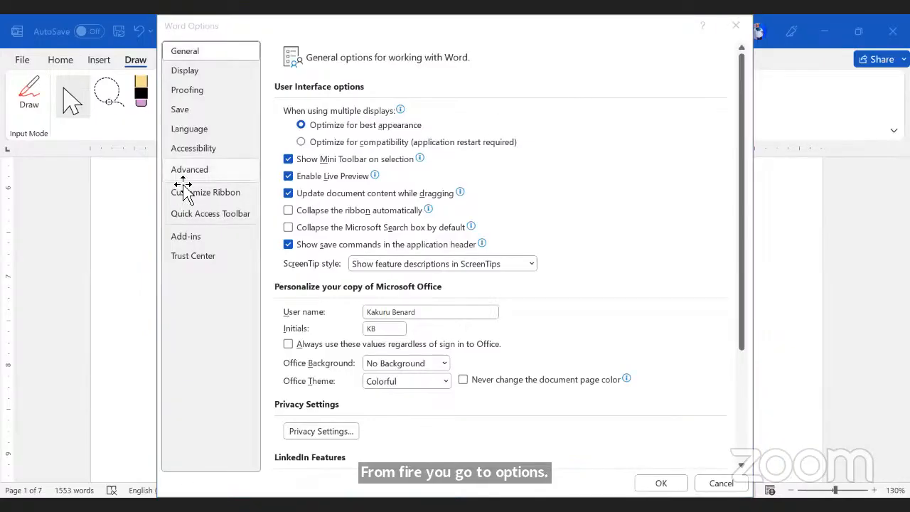
{"action": "left_click", "coordinate": [192, 112]}
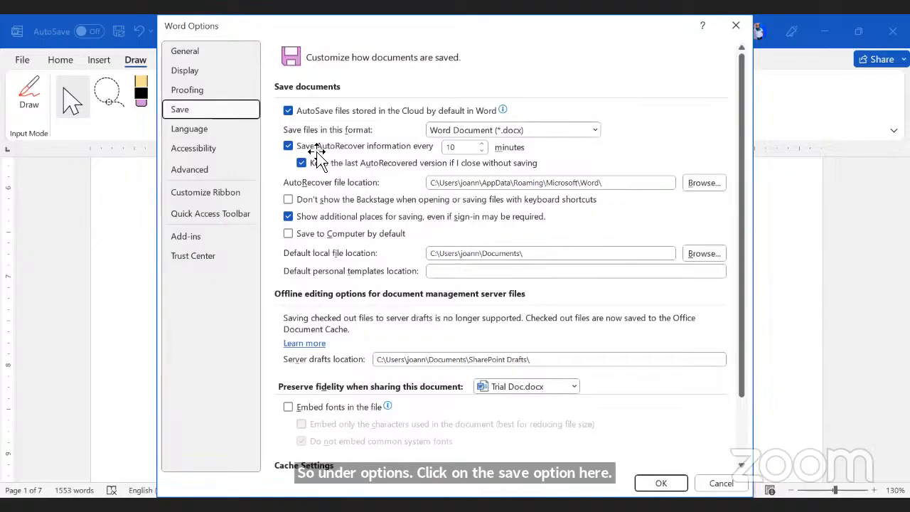
{"action": "double_click", "coordinate": [448, 149]}
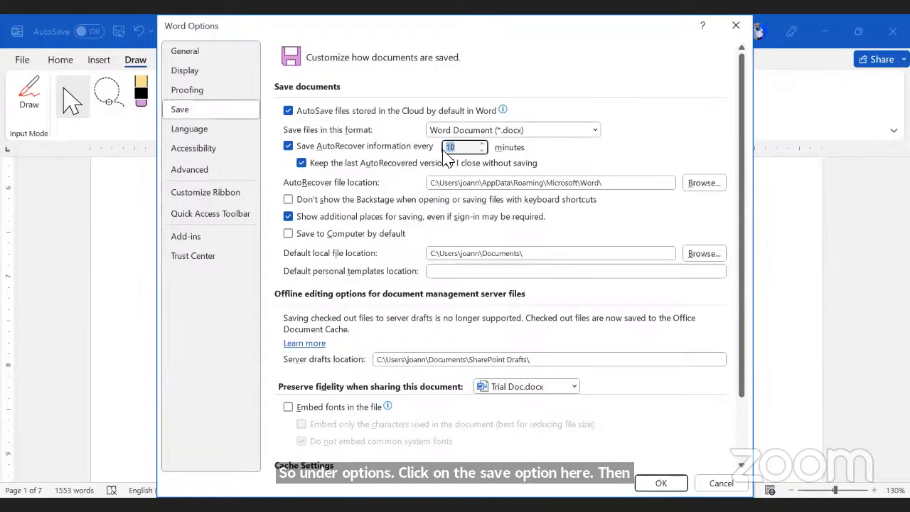
{"action": "type", "text": "1"}
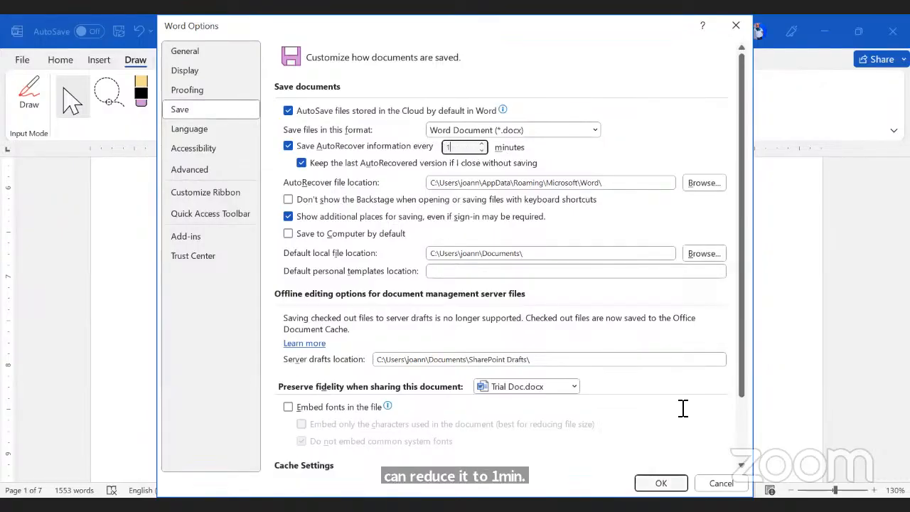
{"action": "left_click", "coordinate": [661, 483]}
{"action": "scroll", "coordinate": [427, 246], "scroll_direction": "down", "scroll_amount": 9}
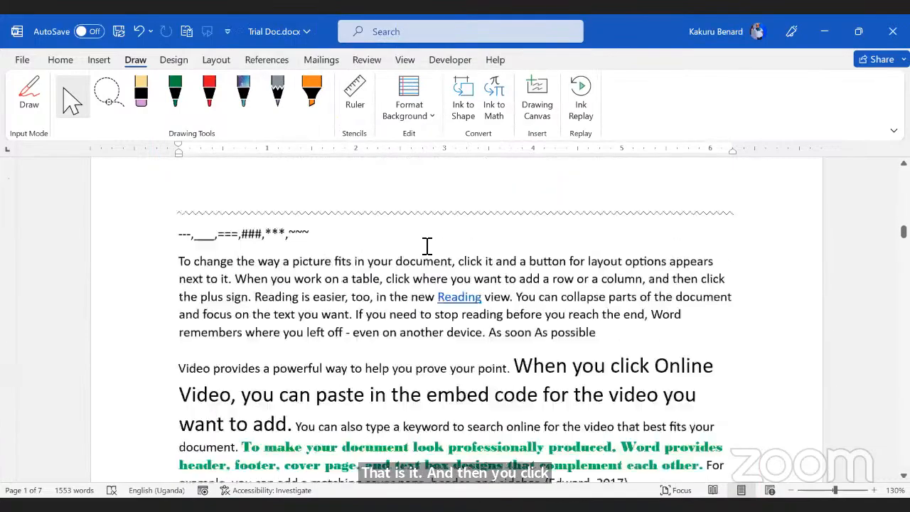
{"action": "scroll", "coordinate": [427, 246], "scroll_direction": "down", "scroll_amount": 15}
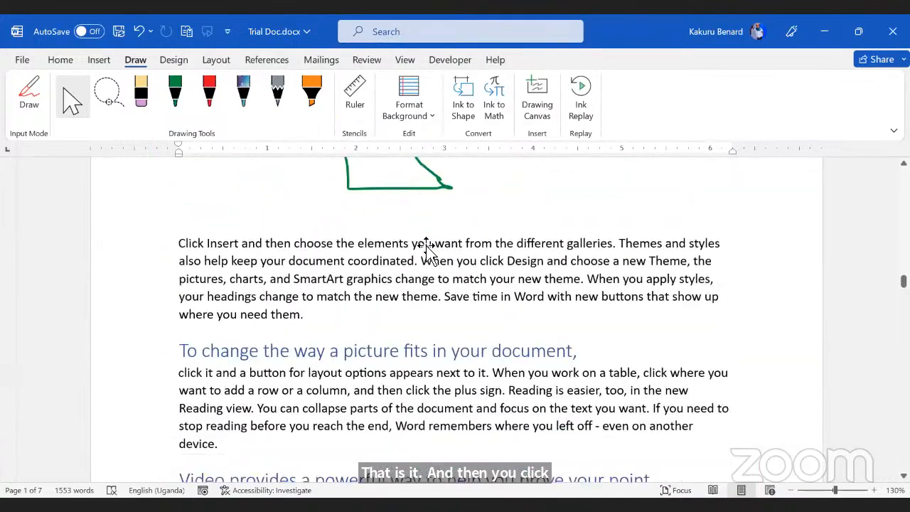
{"action": "scroll", "coordinate": [427, 246], "scroll_direction": "down", "scroll_amount": 3}
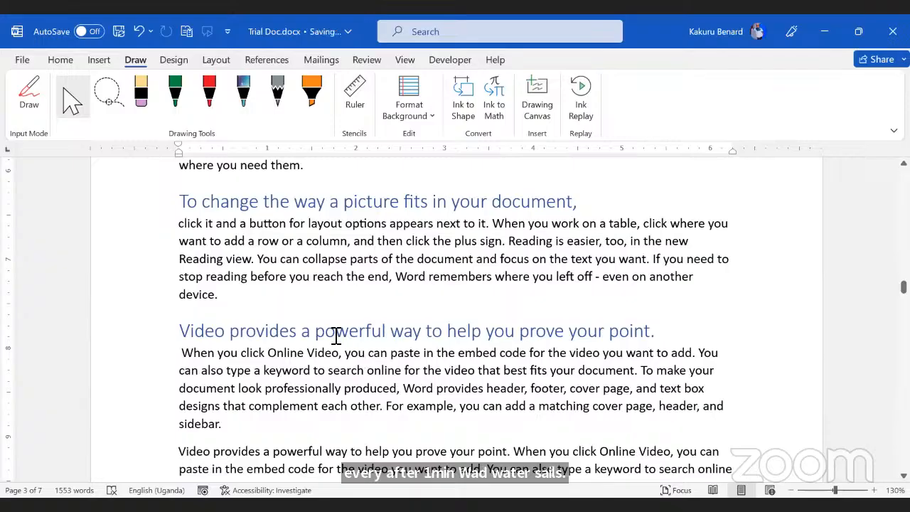
{"action": "left_click", "coordinate": [88, 31]}
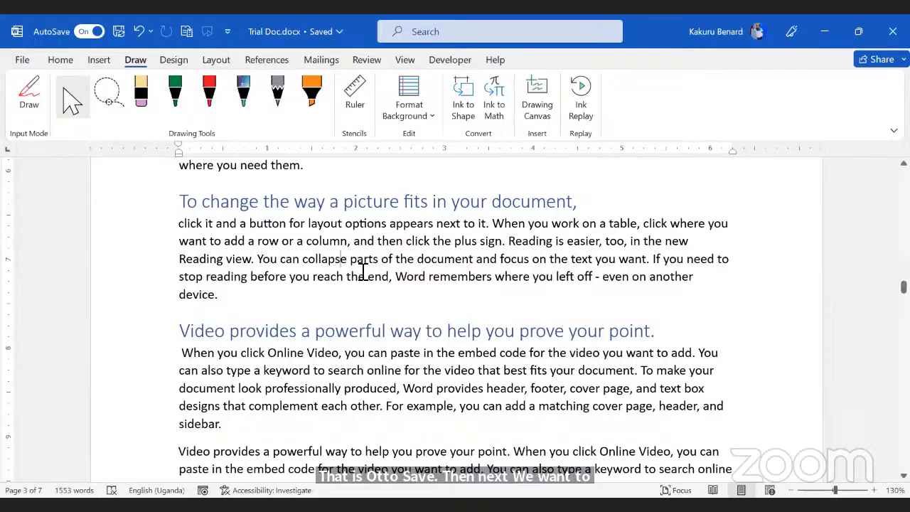
{"action": "left_click", "coordinate": [20, 60]}
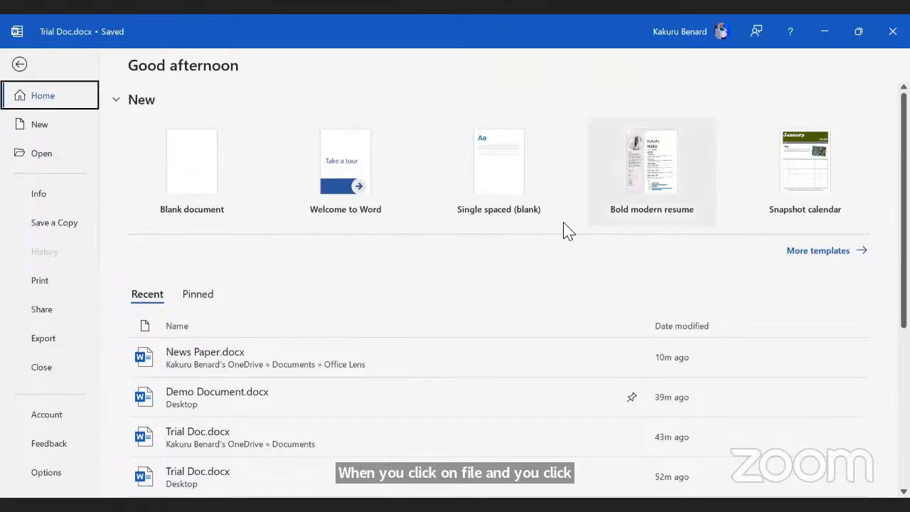
{"action": "left_click", "coordinate": [831, 257]}
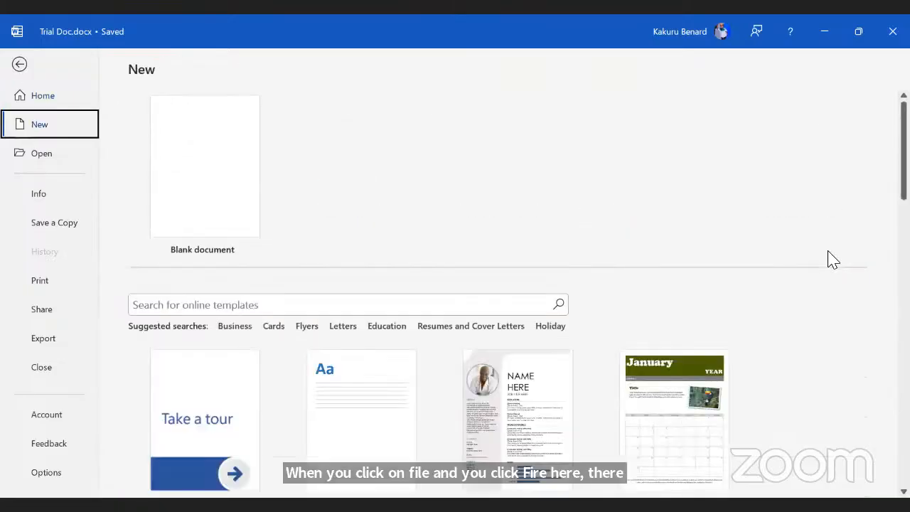
{"action": "scroll", "coordinate": [553, 222], "scroll_direction": "down", "scroll_amount": 2}
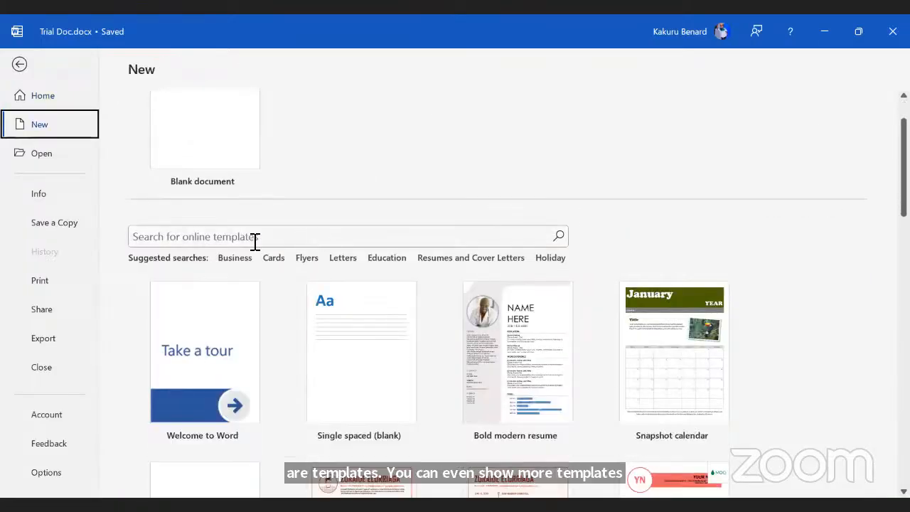
{"action": "left_click", "coordinate": [218, 239]}
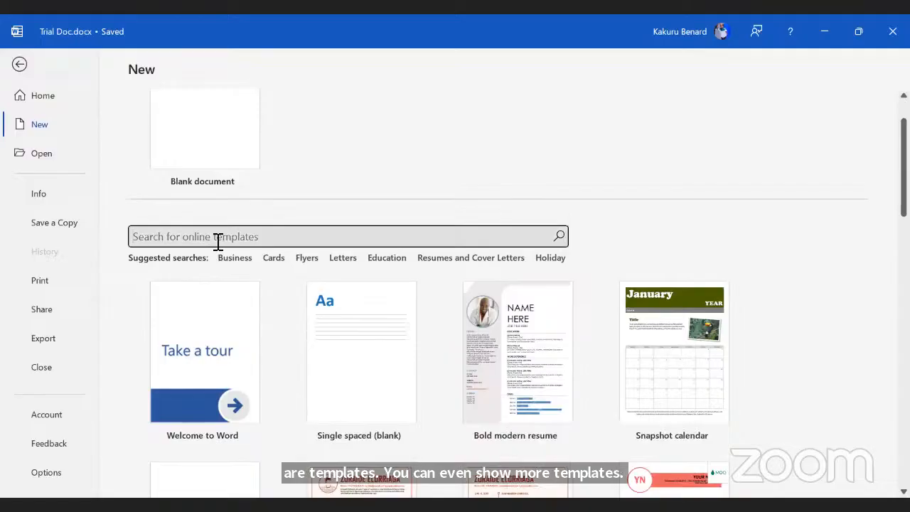
{"action": "left_click", "coordinate": [446, 259]}
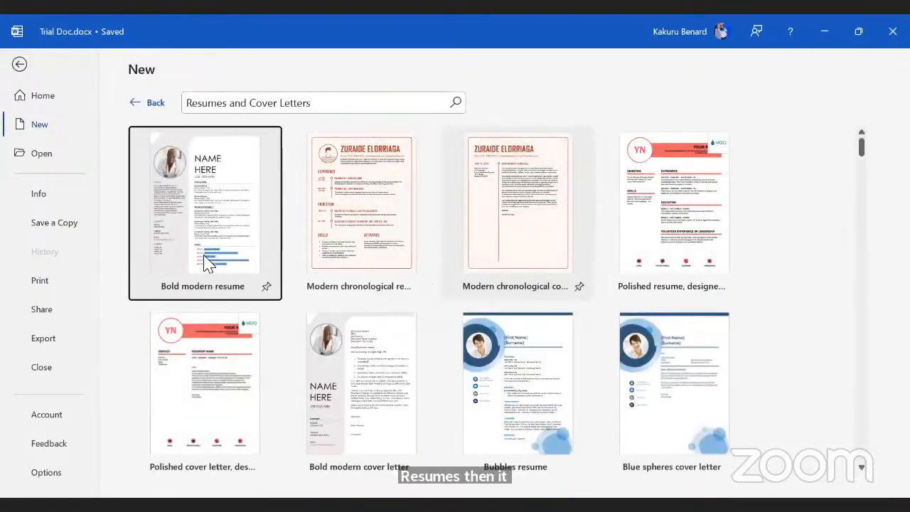
{"action": "scroll", "coordinate": [447, 268], "scroll_direction": "down", "scroll_amount": 3}
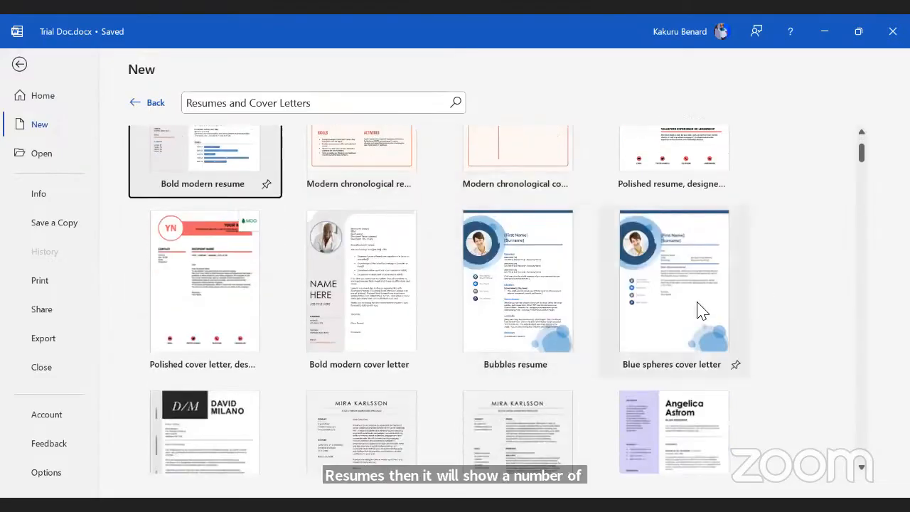
{"action": "scroll", "coordinate": [545, 289], "scroll_direction": "down", "scroll_amount": 10}
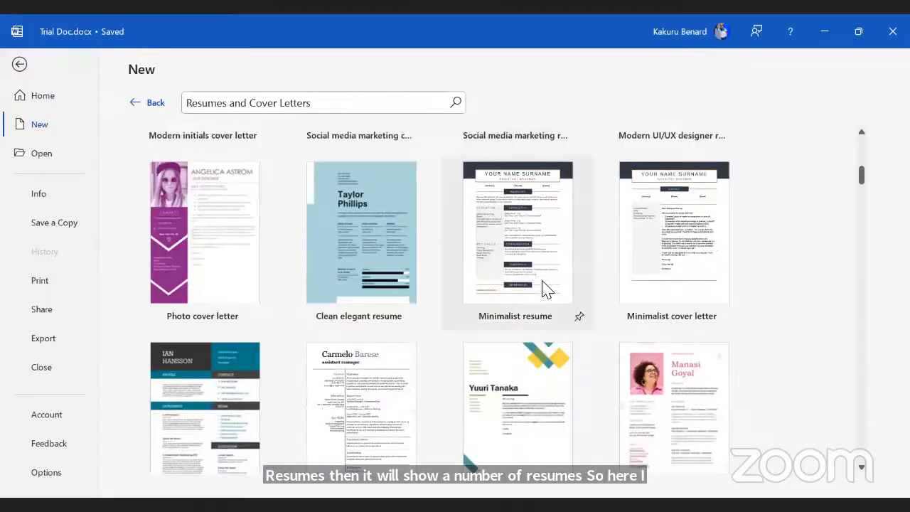
{"action": "scroll", "coordinate": [544, 288], "scroll_direction": "down", "scroll_amount": 4}
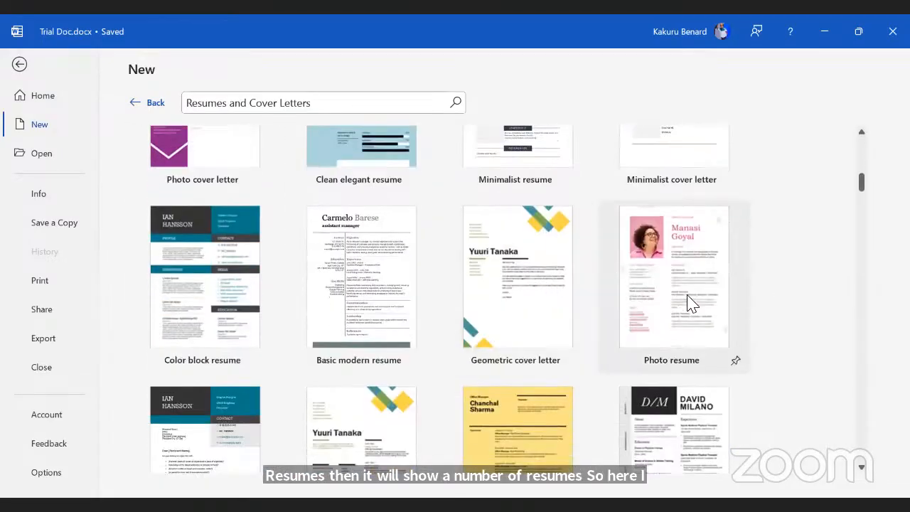
{"action": "scroll", "coordinate": [666, 301], "scroll_direction": "down", "scroll_amount": 4}
{"action": "scroll", "coordinate": [666, 301], "scroll_direction": "down", "scroll_amount": 4}
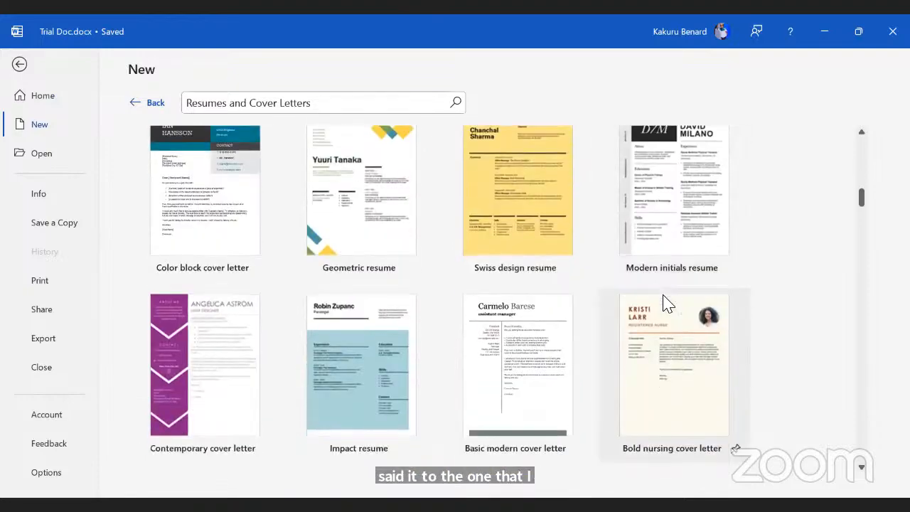
{"action": "scroll", "coordinate": [666, 304], "scroll_direction": "up", "scroll_amount": 6}
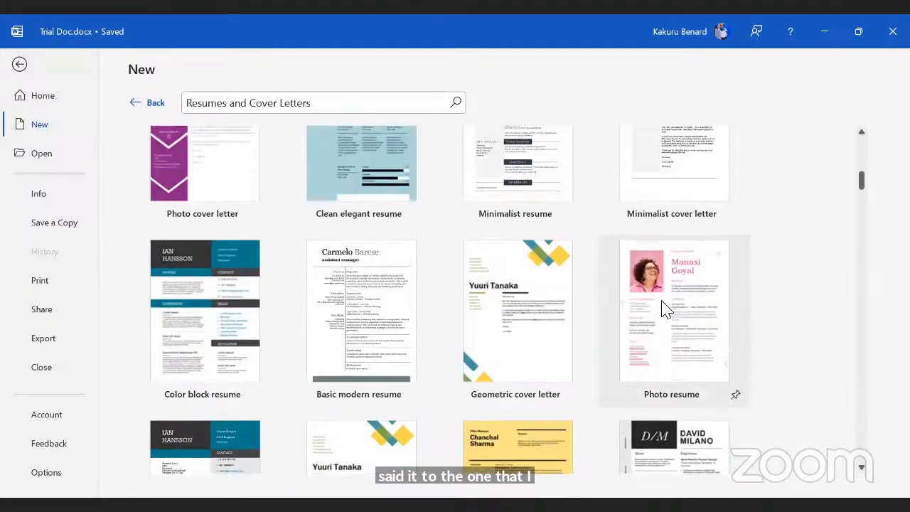
{"action": "left_click", "coordinate": [661, 309]}
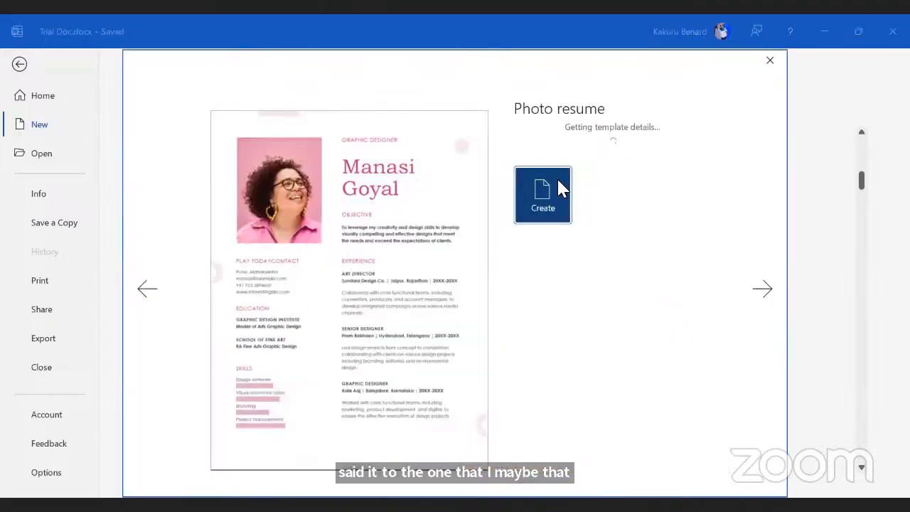
{"action": "left_click", "coordinate": [558, 188]}
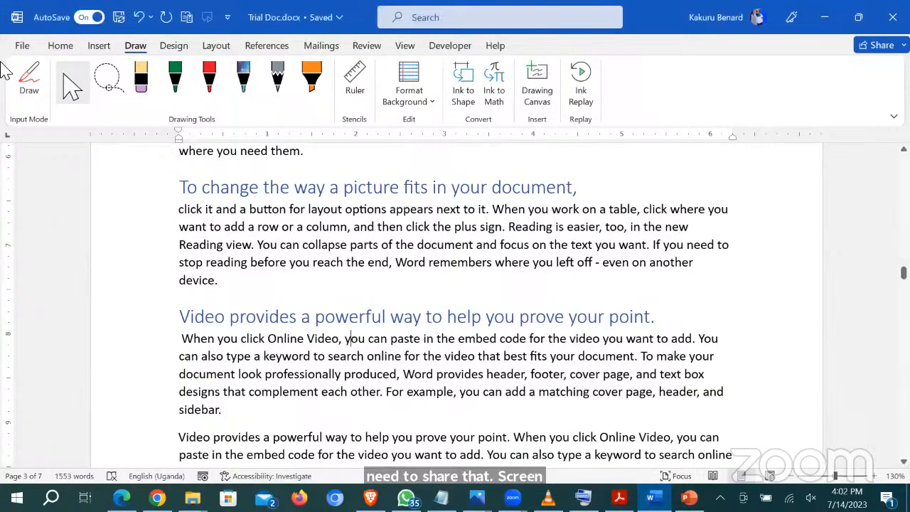
Step: Browse the Resumes and Cover Letters templates and create a new document from Photo resume
{"action": "left_click", "coordinate": [17, 44]}
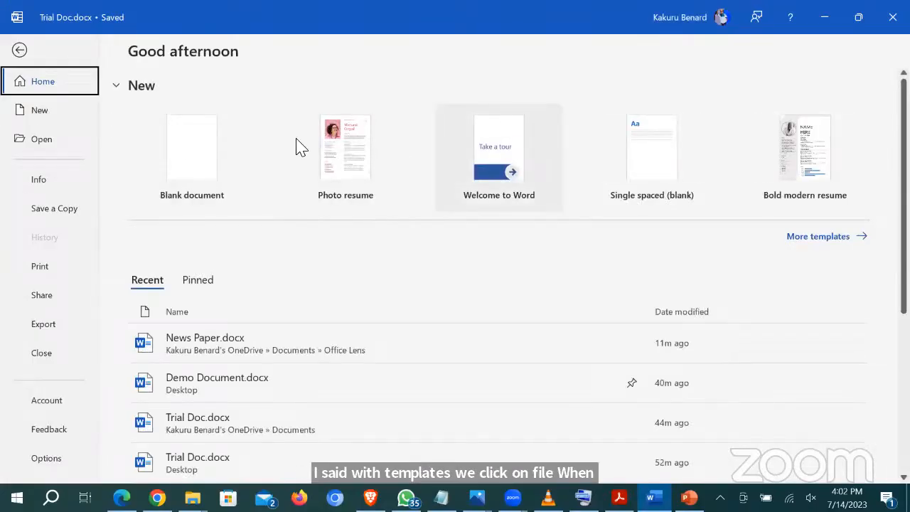
{"action": "left_click", "coordinate": [824, 238]}
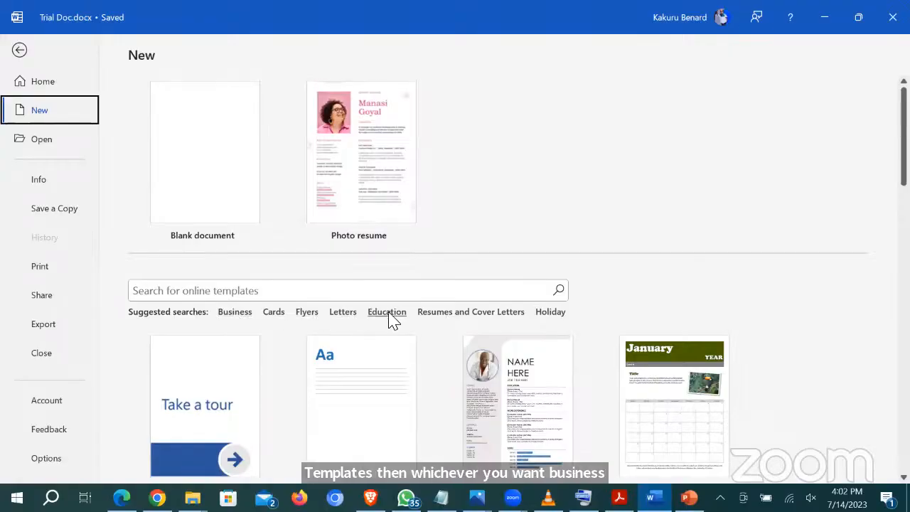
{"action": "left_click", "coordinate": [461, 313]}
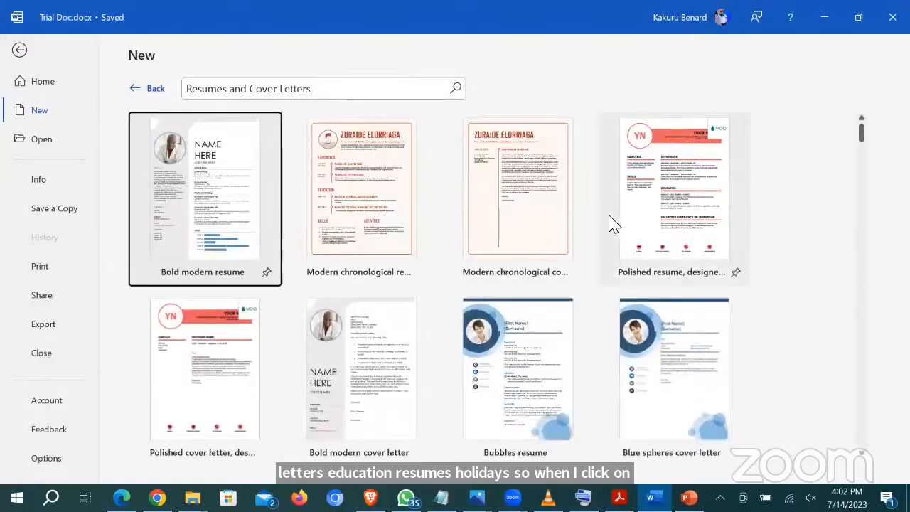
{"action": "scroll", "coordinate": [465, 226], "scroll_direction": "down", "scroll_amount": 1}
{"action": "scroll", "coordinate": [465, 225], "scroll_direction": "down", "scroll_amount": 9}
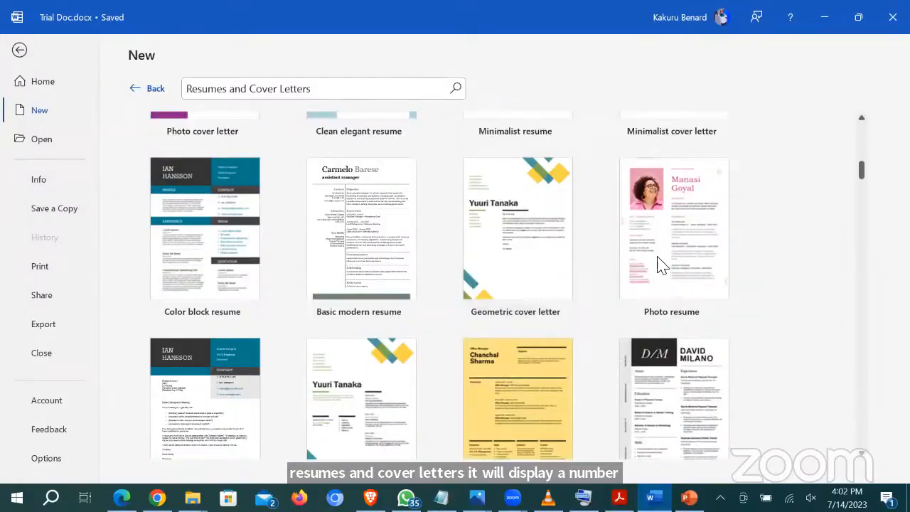
{"action": "left_click", "coordinate": [673, 216]}
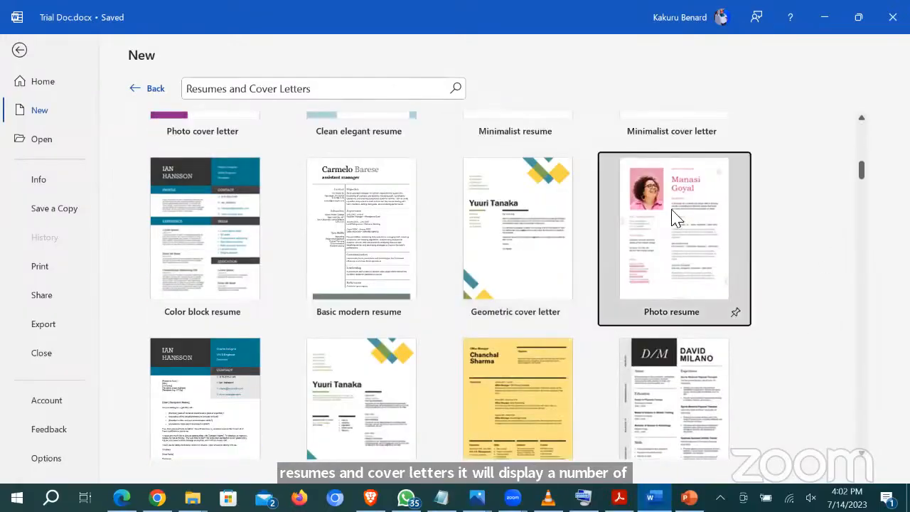
{"action": "left_click", "coordinate": [542, 281]}
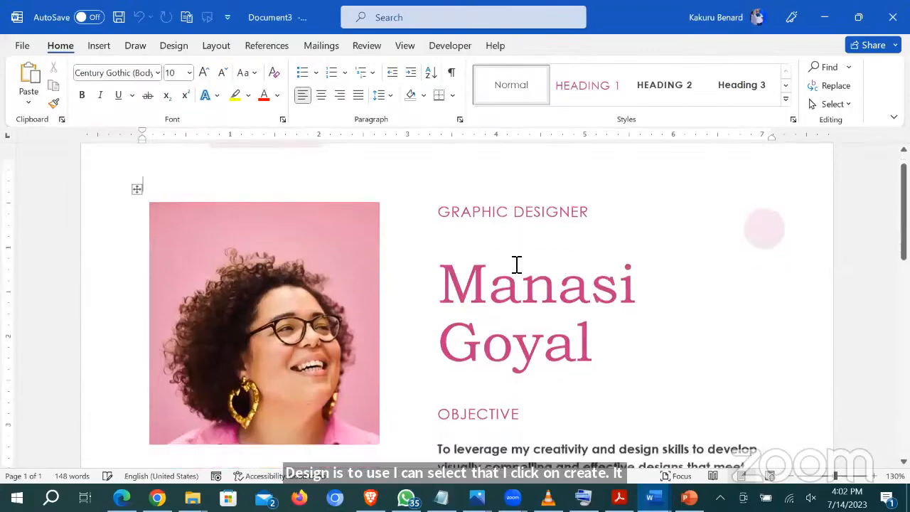
{"action": "scroll", "coordinate": [513, 269], "scroll_direction": "down", "scroll_amount": 1}
{"action": "left_click", "coordinate": [528, 197]}
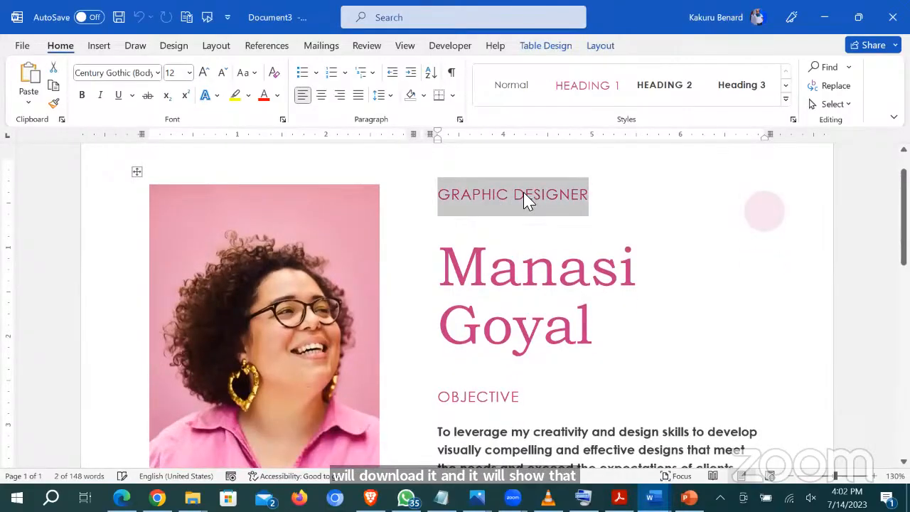
{"action": "triple_click", "coordinate": [524, 201]}
{"action": "left_click", "coordinate": [525, 273]}
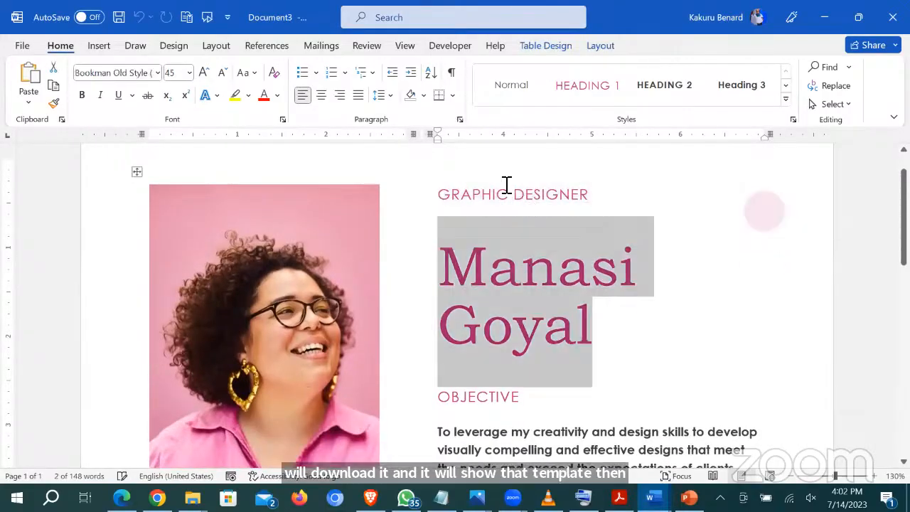
{"action": "left_click", "coordinate": [492, 200]}
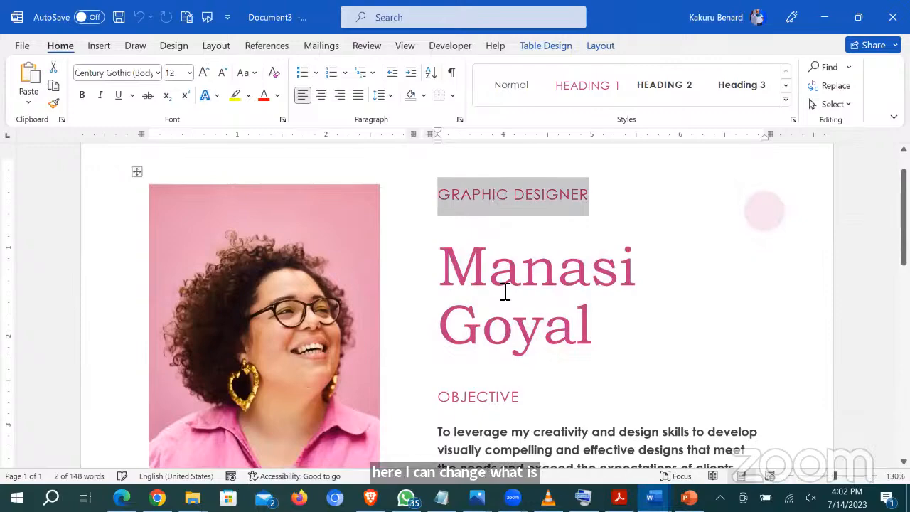
{"action": "scroll", "coordinate": [504, 291], "scroll_direction": "down", "scroll_amount": 12}
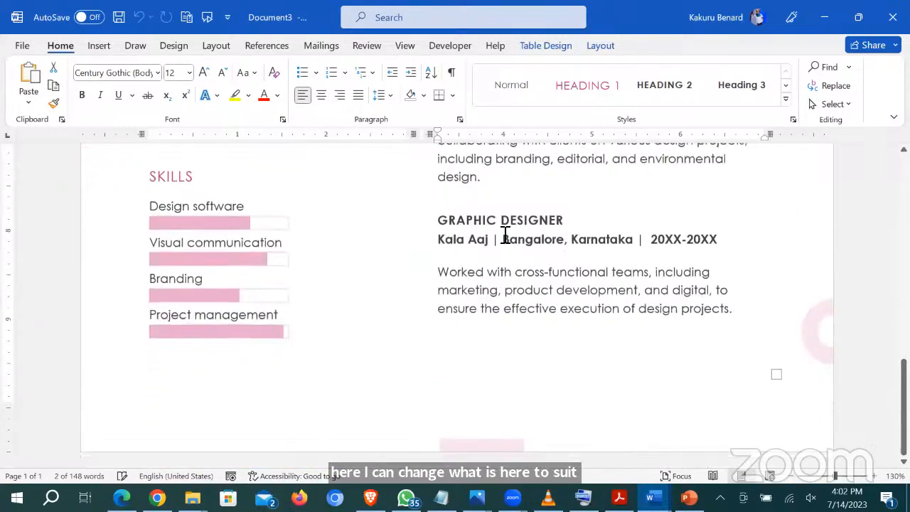
{"action": "left_click", "coordinate": [505, 238]}
{"action": "left_click", "coordinate": [519, 291]}
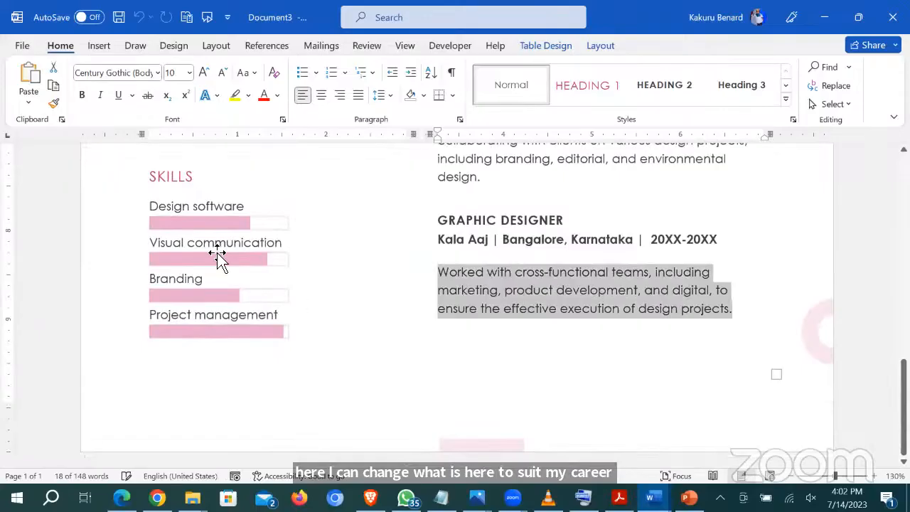
{"action": "left_click", "coordinate": [151, 207]}
{"action": "scroll", "coordinate": [625, 279], "scroll_direction": "up", "scroll_amount": 12}
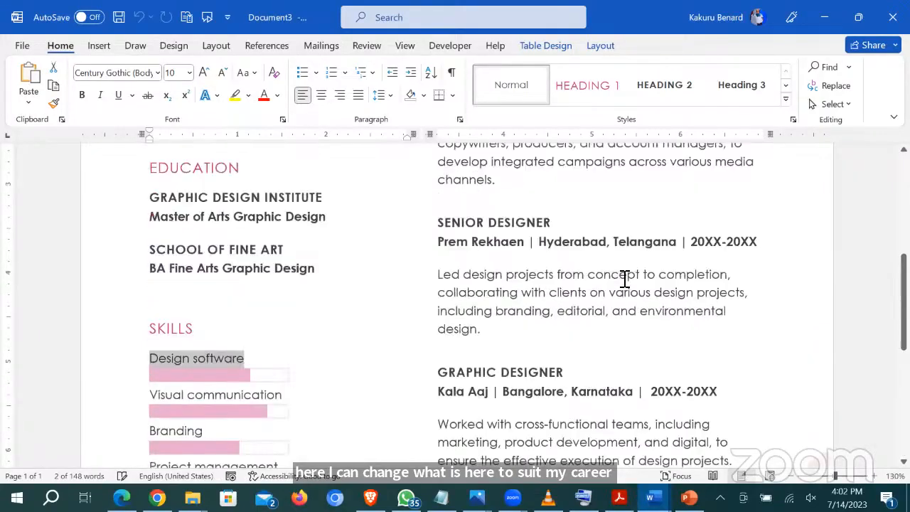
{"action": "left_click", "coordinate": [545, 246]}
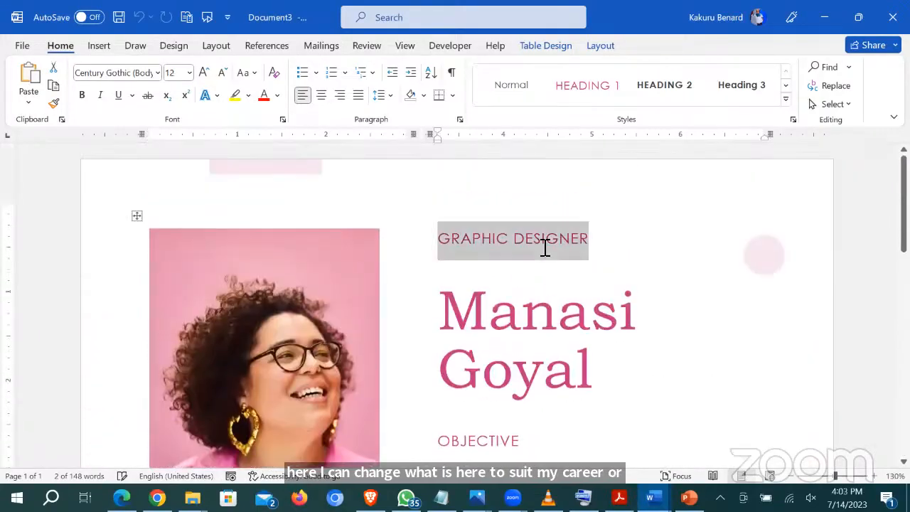
{"action": "type", "text": "DI"}
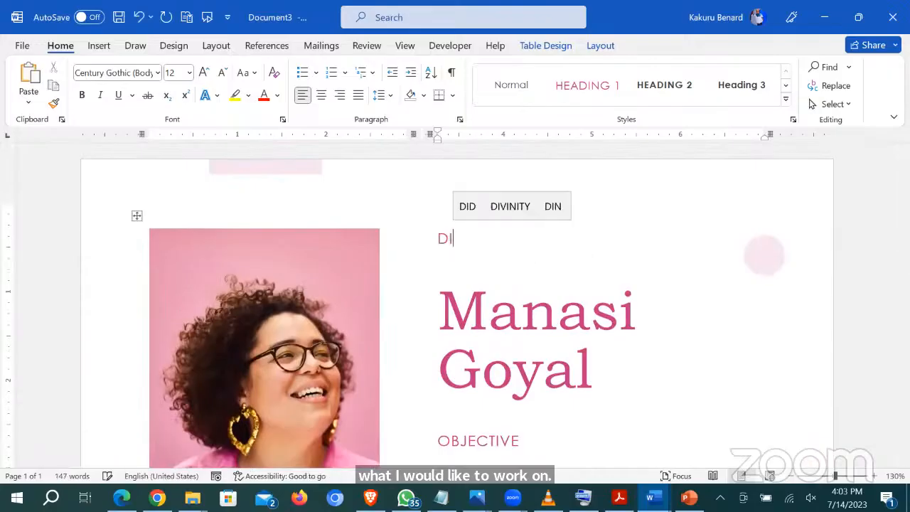
{"action": "type", "text": "GITAL L"}
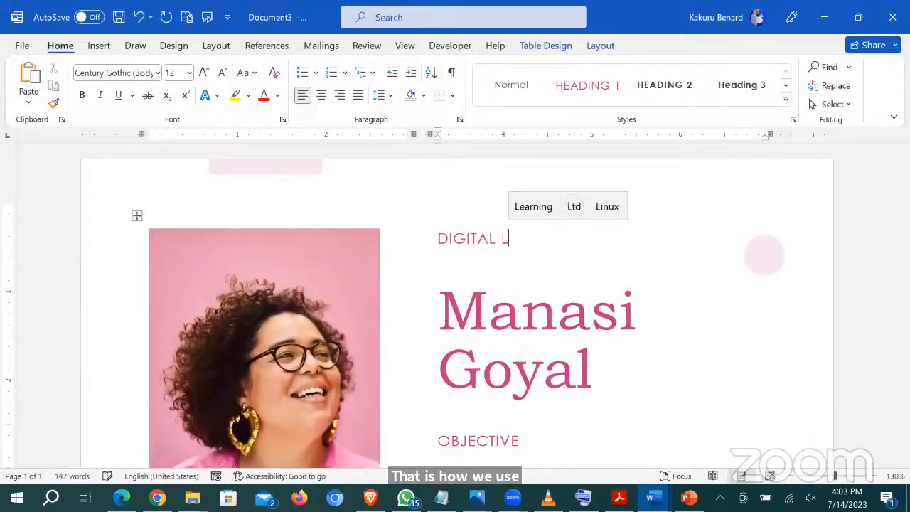
{"action": "type", "text": "EARNING S"}
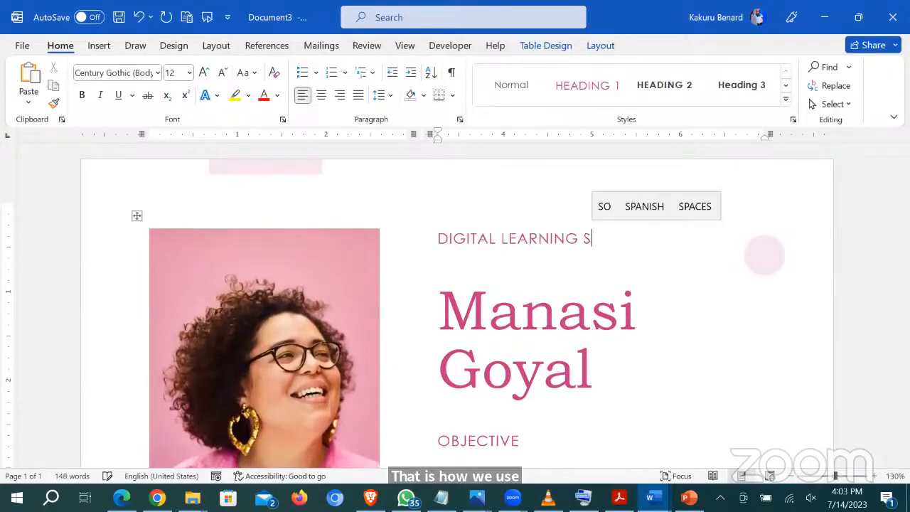
{"action": "type", "text": "PECIA"}
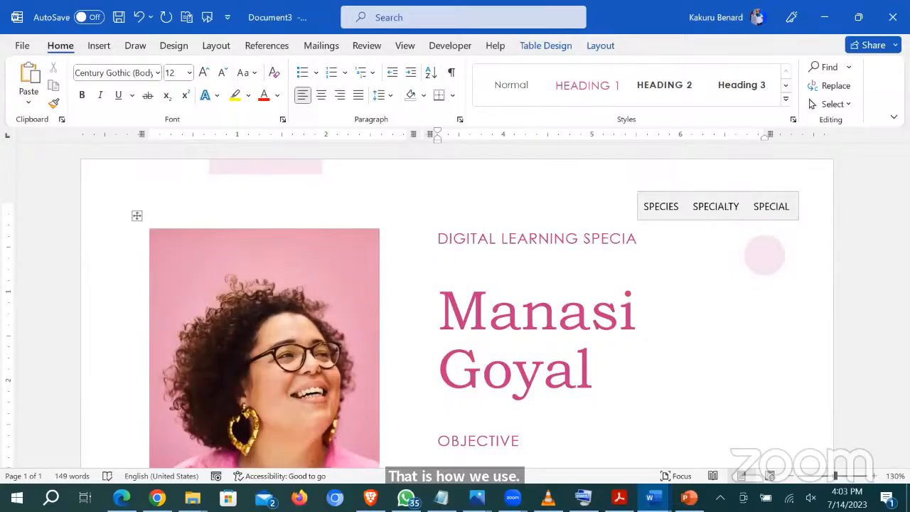
{"action": "type", "text": "LIST"}
{"action": "left_click", "coordinate": [560, 284]}
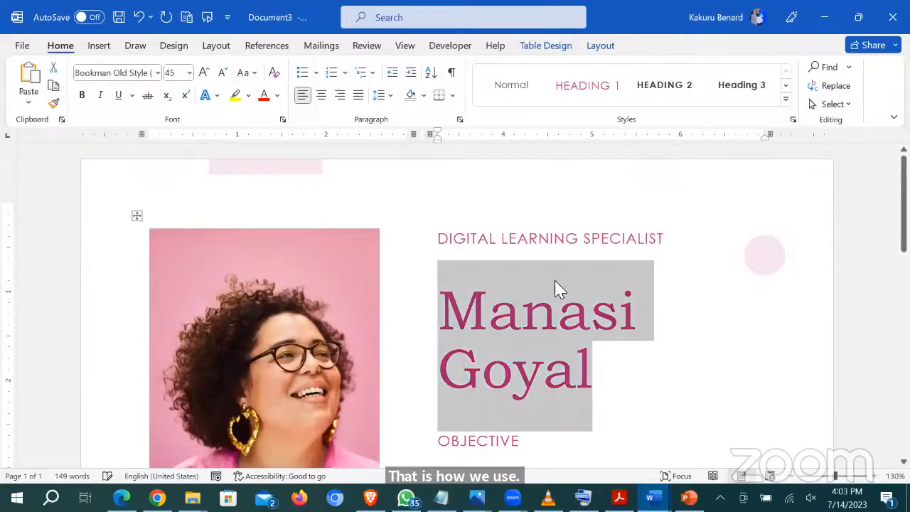
{"action": "scroll", "coordinate": [382, 290], "scroll_direction": "down", "scroll_amount": 3}
{"action": "scroll", "coordinate": [382, 290], "scroll_direction": "up", "scroll_amount": 1}
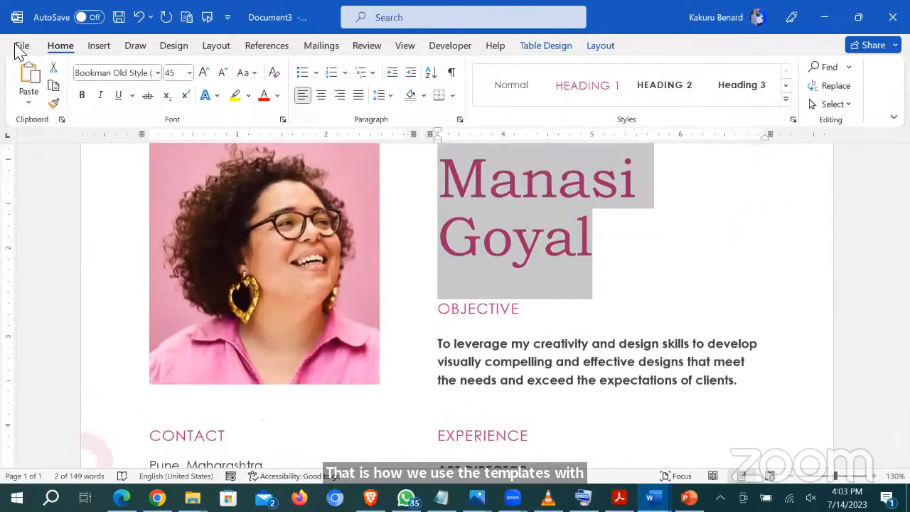
{"action": "left_click", "coordinate": [21, 45]}
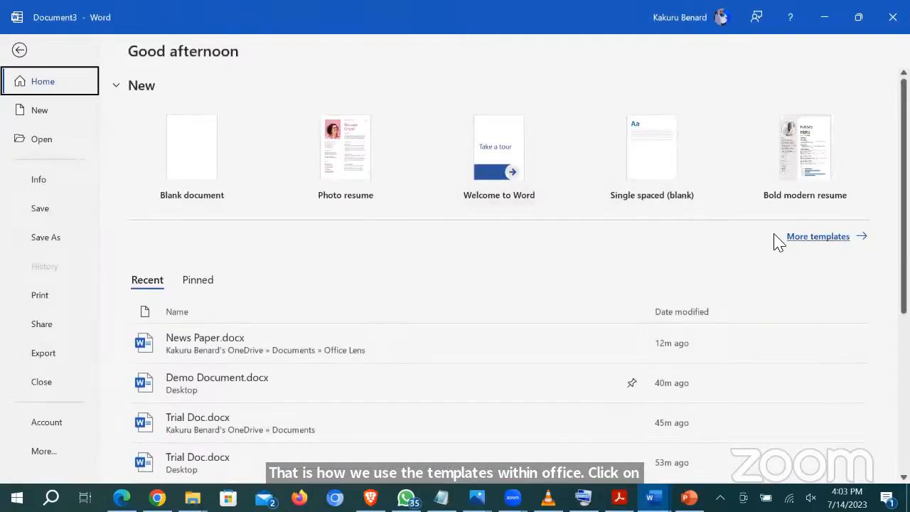
{"action": "left_click", "coordinate": [17, 51]}
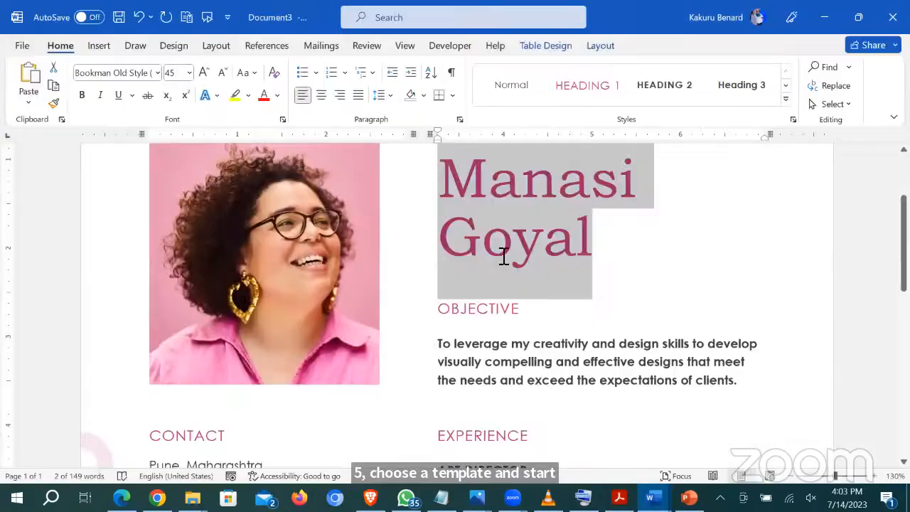
{"action": "scroll", "coordinate": [503, 258], "scroll_direction": "down", "scroll_amount": 6}
{"action": "scroll", "coordinate": [503, 256], "scroll_direction": "down", "scroll_amount": 4}
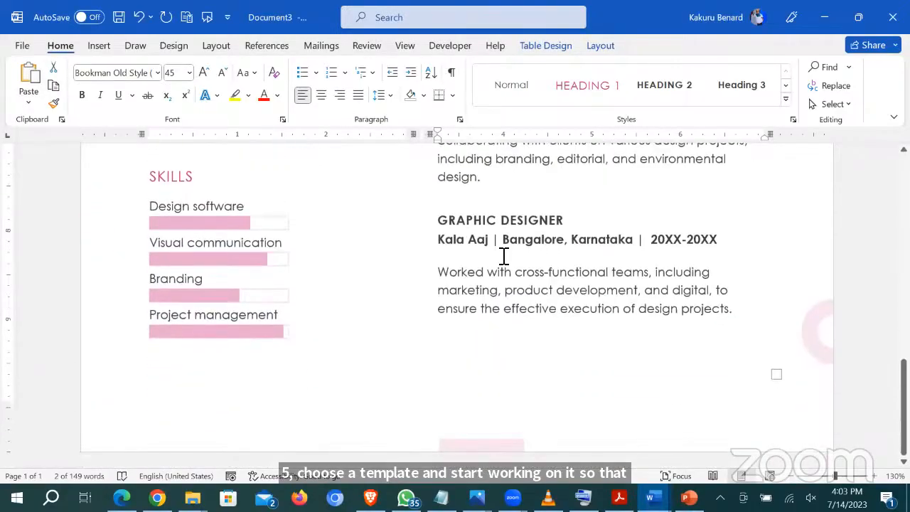
{"action": "scroll", "coordinate": [503, 256], "scroll_direction": "up", "scroll_amount": 10}
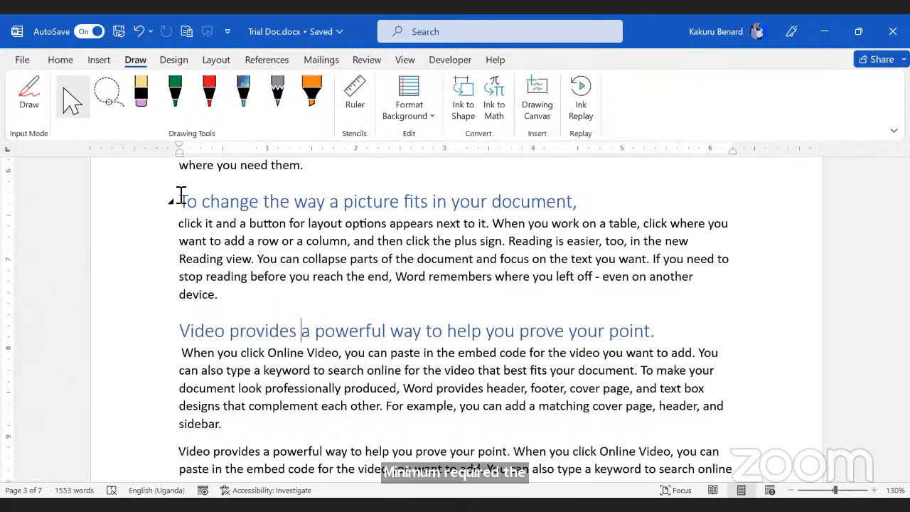
Step: Drag the bicycle picture's corner handle inward to shrink it, then go to Word's File home page
{"action": "scroll", "coordinate": [292, 187], "scroll_direction": "up", "scroll_amount": 8}
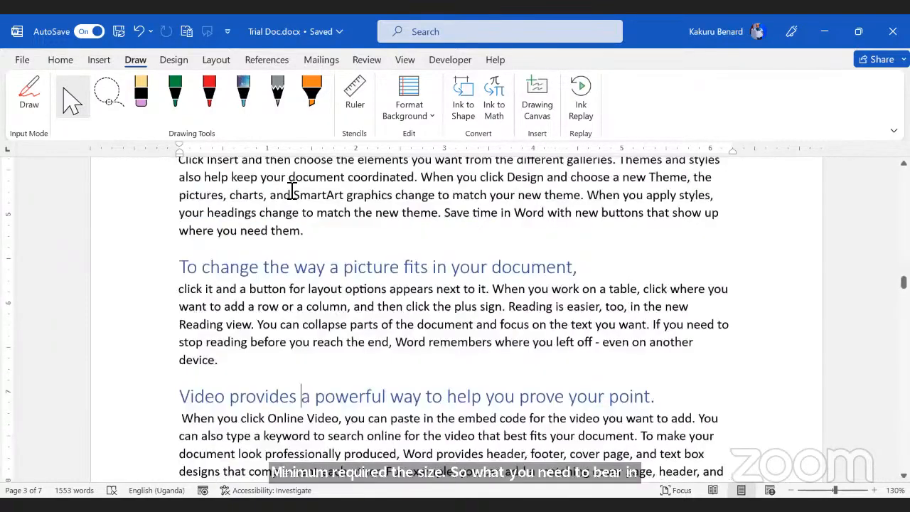
{"action": "scroll", "coordinate": [378, 299], "scroll_direction": "down", "scroll_amount": 3}
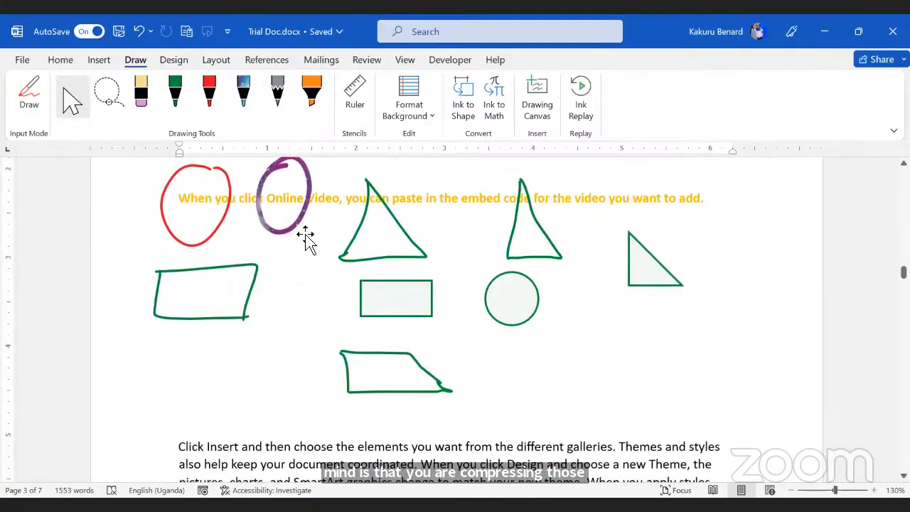
{"action": "scroll", "coordinate": [312, 243], "scroll_direction": "up", "scroll_amount": 10}
{"action": "scroll", "coordinate": [312, 243], "scroll_direction": "down", "scroll_amount": 15}
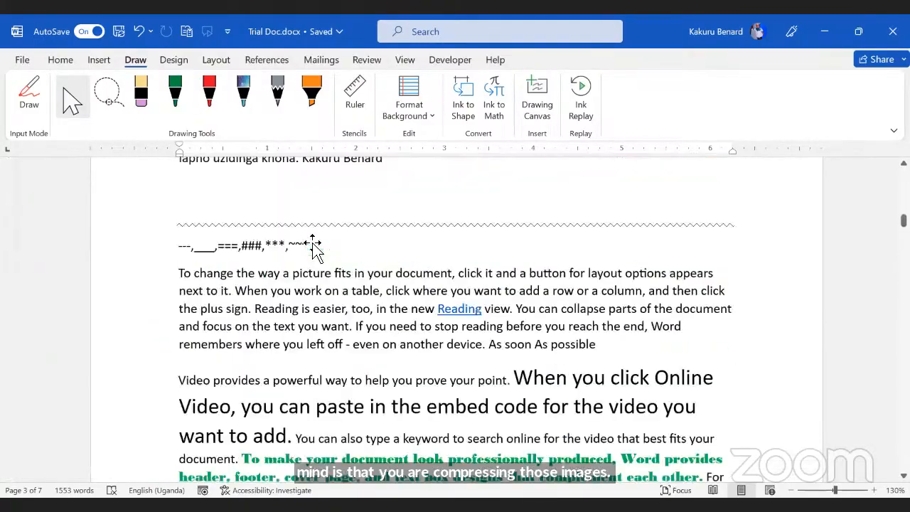
{"action": "scroll", "coordinate": [265, 311], "scroll_direction": "down", "scroll_amount": 12}
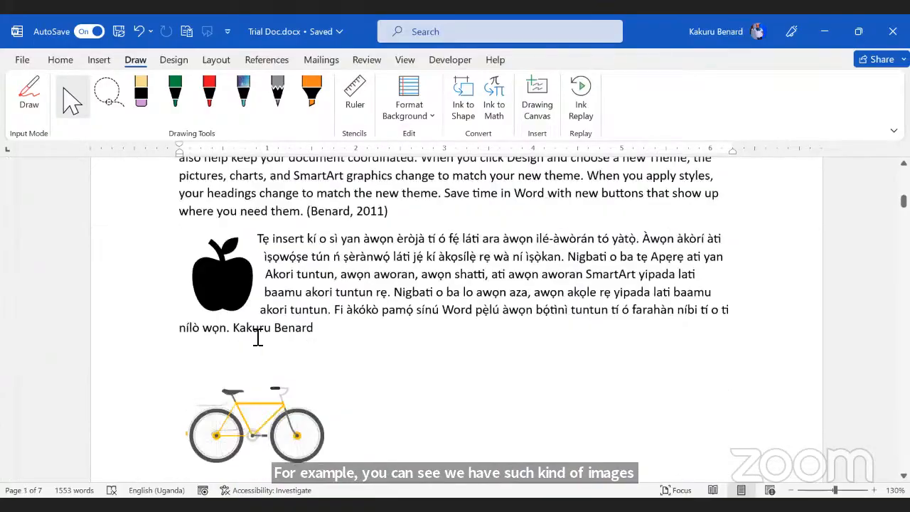
{"action": "scroll", "coordinate": [264, 335], "scroll_direction": "up", "scroll_amount": 5}
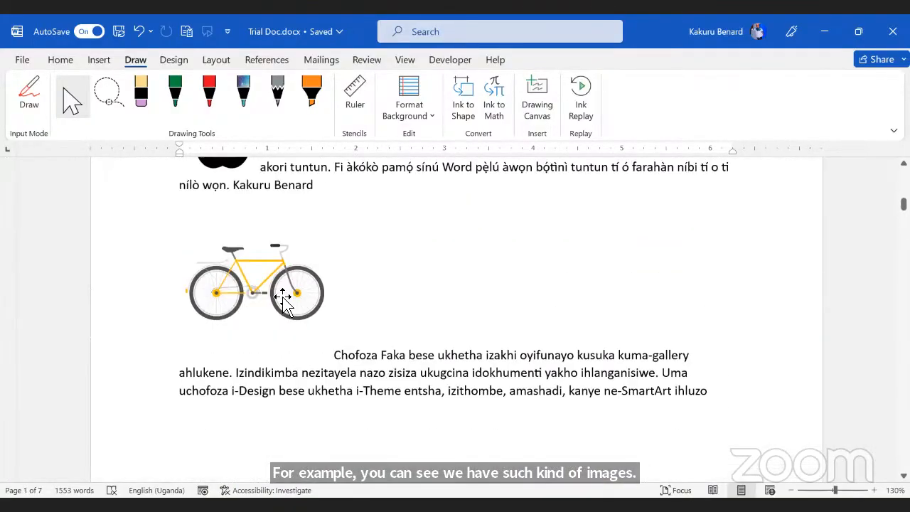
{"action": "left_click", "coordinate": [283, 299]}
{"action": "left_click_drag", "start_coordinate": [378, 210], "coordinate": [329, 219]}
{"action": "left_click", "coordinate": [331, 223]}
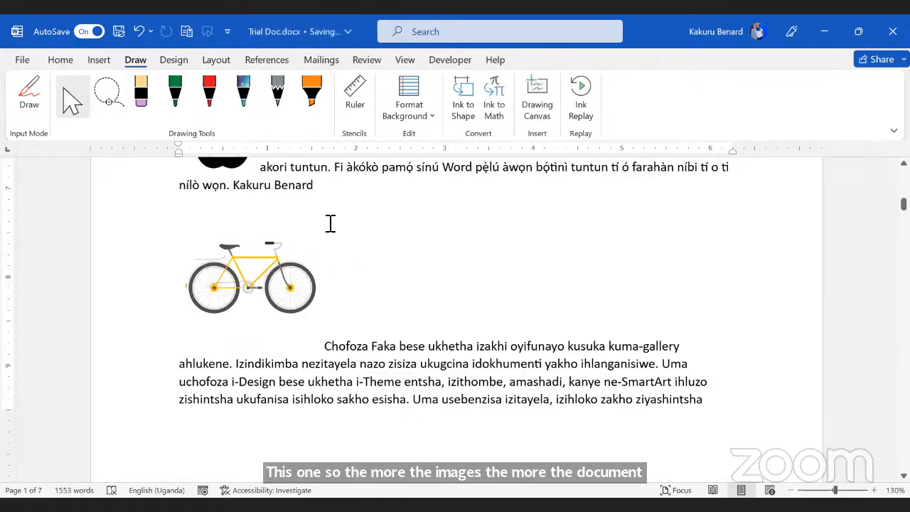
{"action": "scroll", "coordinate": [405, 307], "scroll_direction": "up", "scroll_amount": 3}
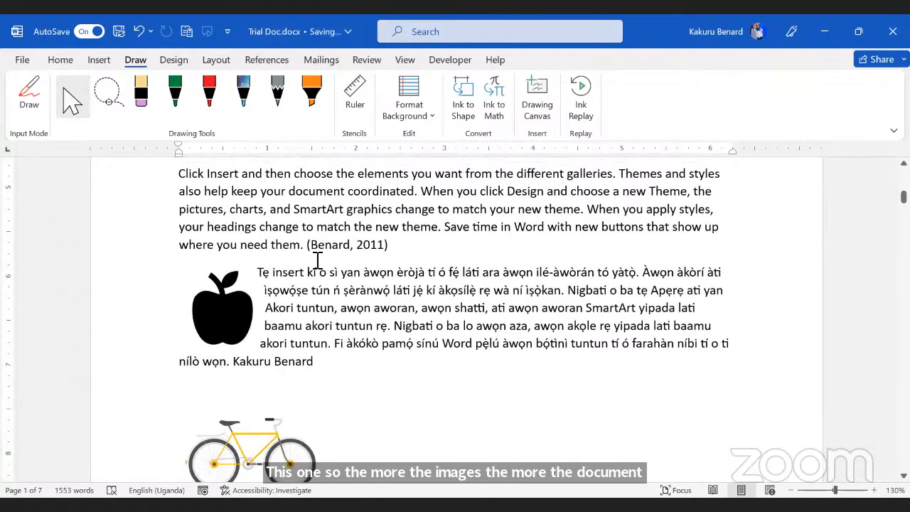
{"action": "left_click", "coordinate": [19, 61]}
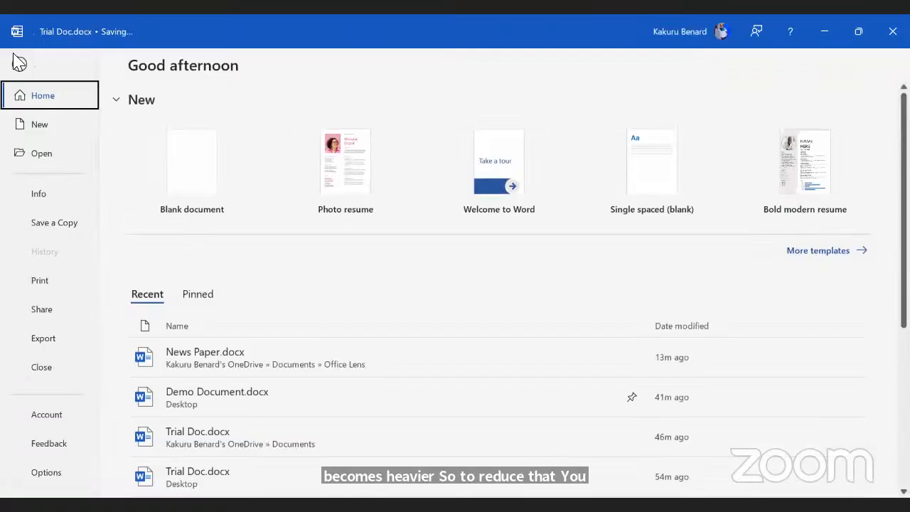
Step: Open Word Options and keep Trial Doc.docx as the Image Size and Quality target
{"action": "left_click", "coordinate": [53, 476]}
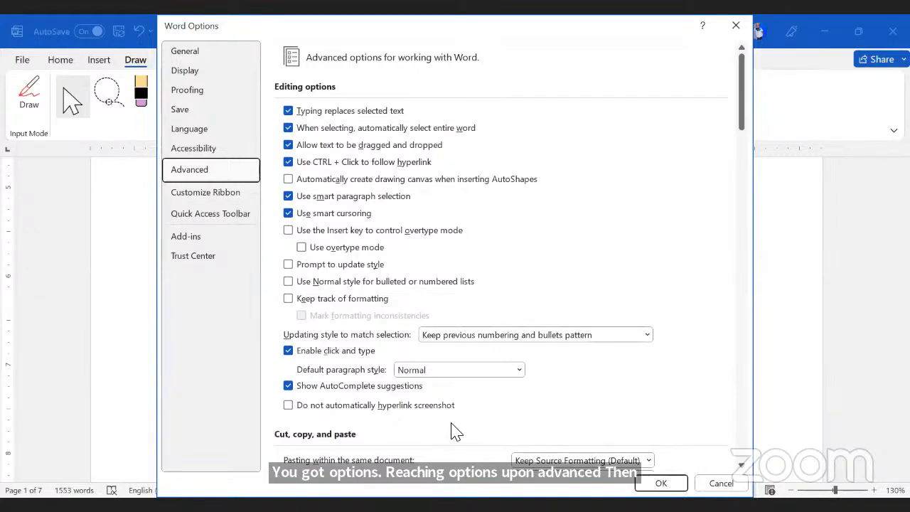
{"action": "scroll", "coordinate": [456, 431], "scroll_direction": "down", "scroll_amount": 5}
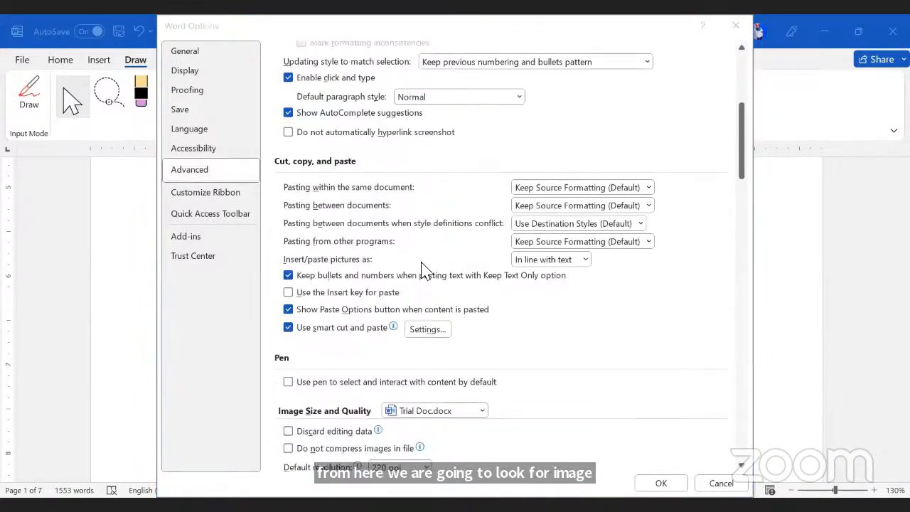
{"action": "scroll", "coordinate": [424, 270], "scroll_direction": "down", "scroll_amount": 1}
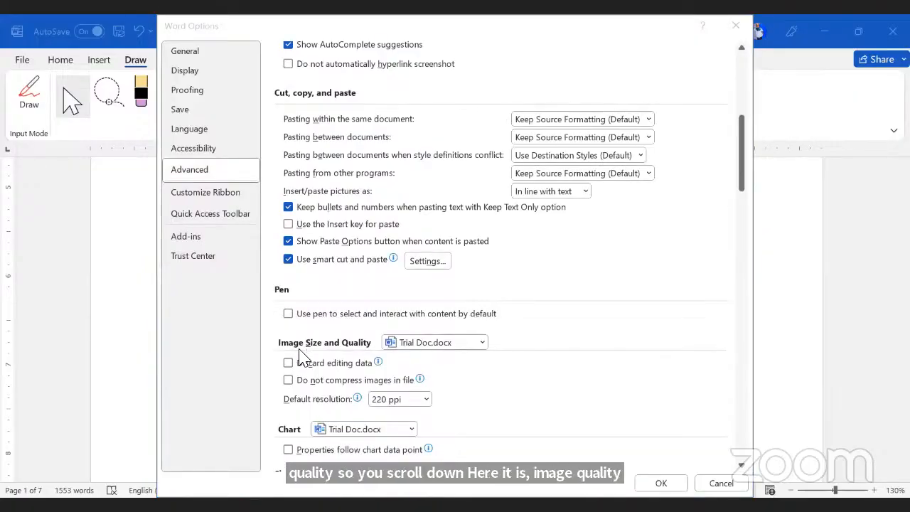
{"action": "left_click", "coordinate": [482, 342]}
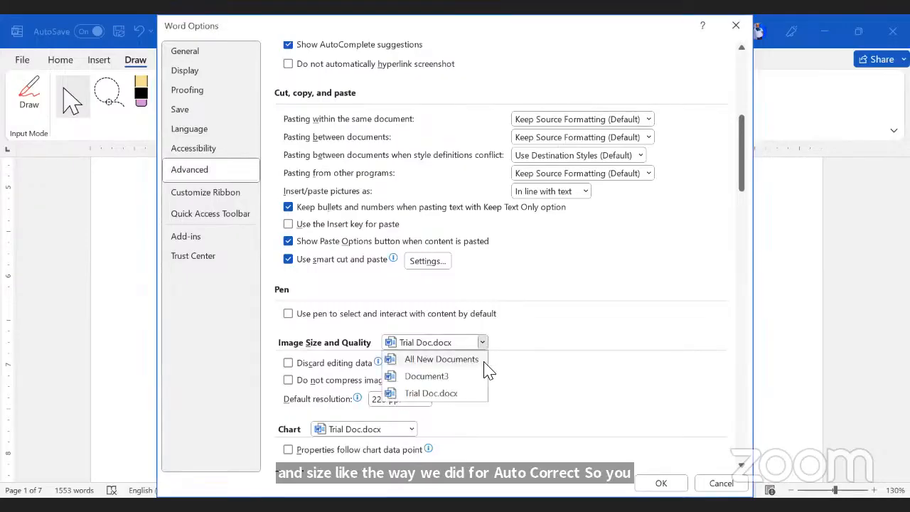
{"action": "left_click", "coordinate": [438, 396]}
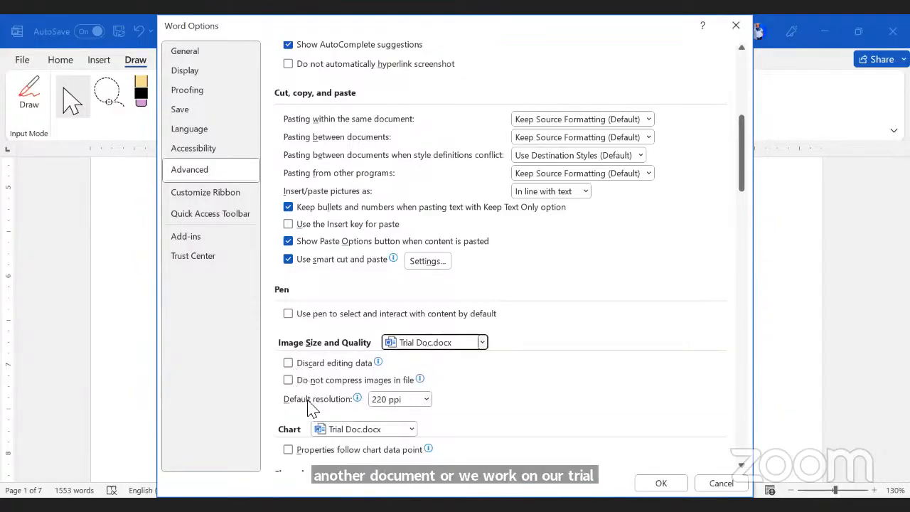
Step: Try High fidelity and 150 ppi, leaving High fidelity as the default image resolution
{"action": "left_click", "coordinate": [425, 401]}
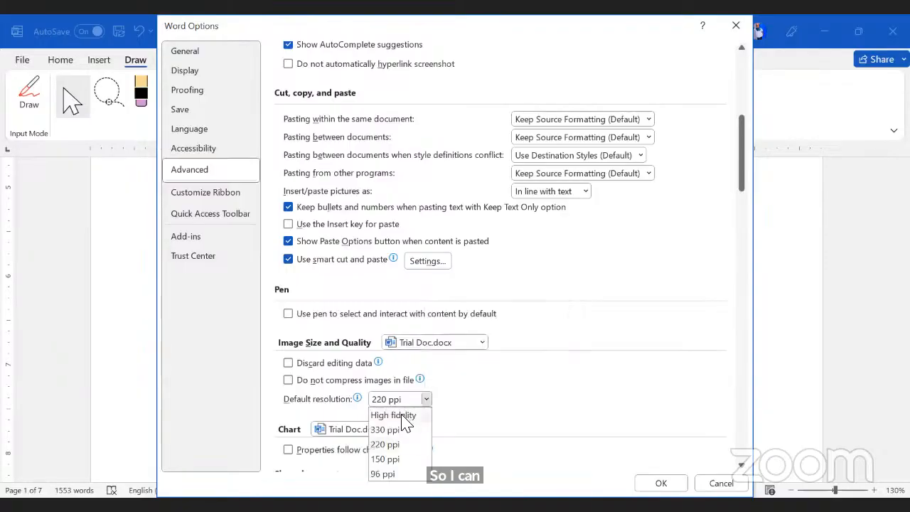
{"action": "left_click", "coordinate": [418, 414]}
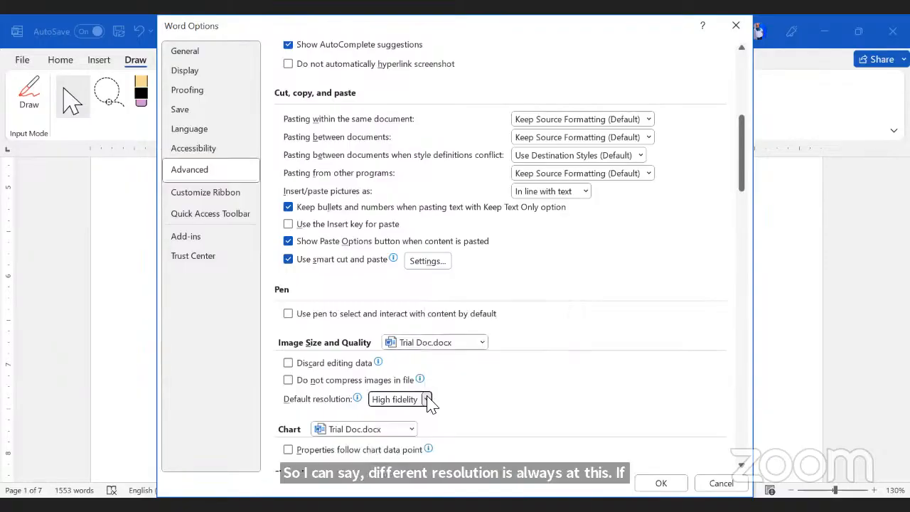
{"action": "left_click", "coordinate": [426, 400]}
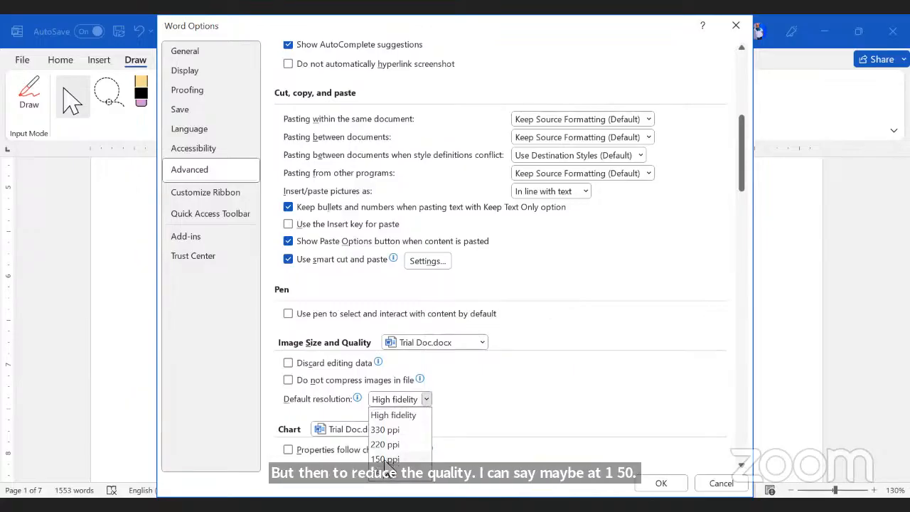
{"action": "left_click", "coordinate": [385, 460]}
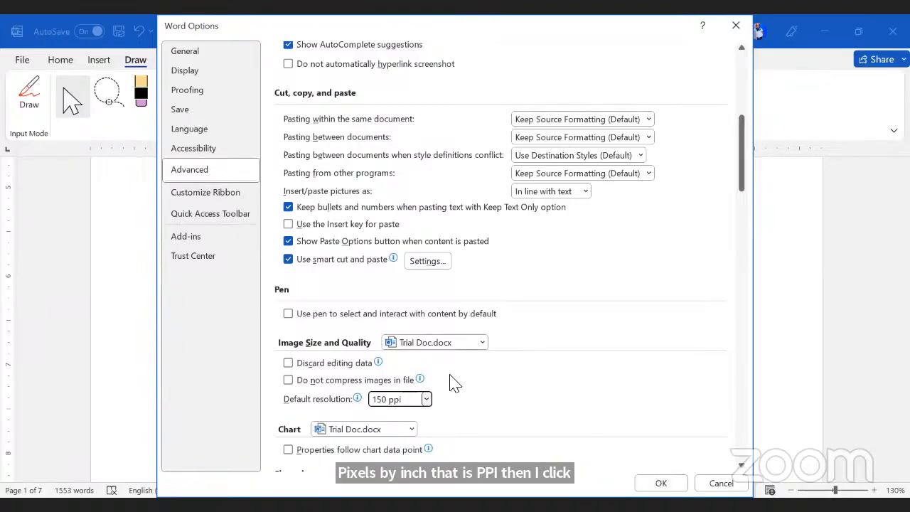
{"action": "left_click", "coordinate": [427, 399]}
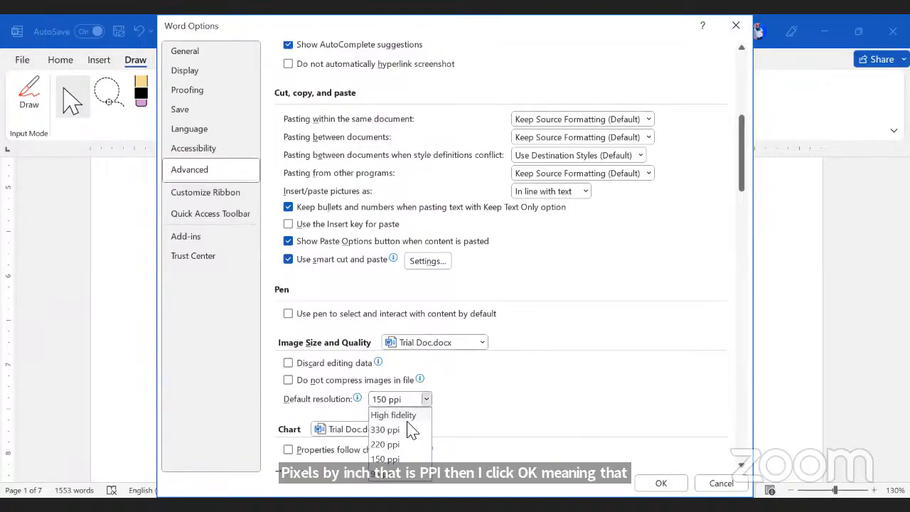
{"action": "left_click", "coordinate": [395, 415]}
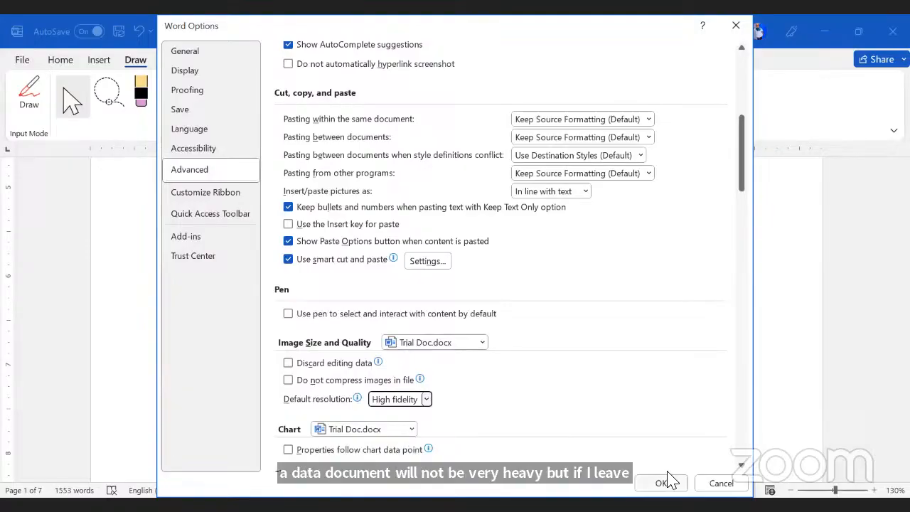
{"action": "left_click", "coordinate": [668, 482]}
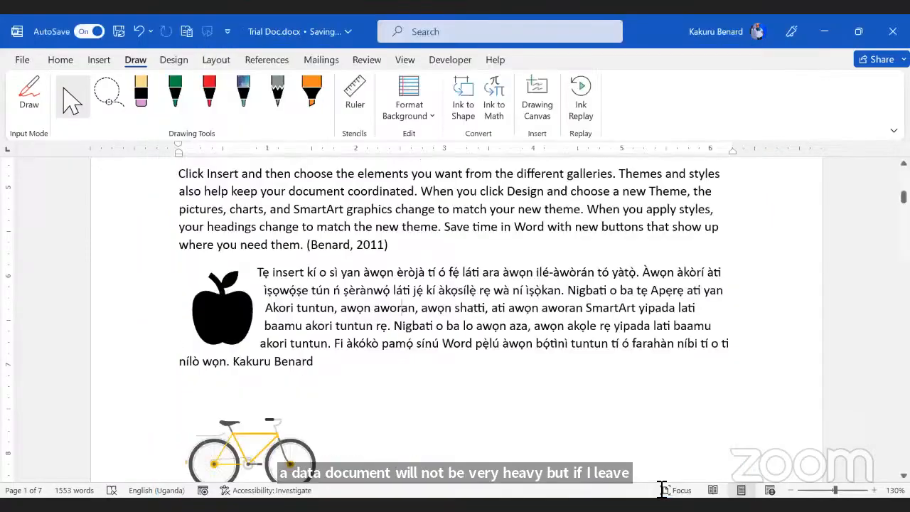
Step: Set Trial Doc's default image resolution to 150 ppi in File > Options
{"action": "left_click", "coordinate": [20, 59]}
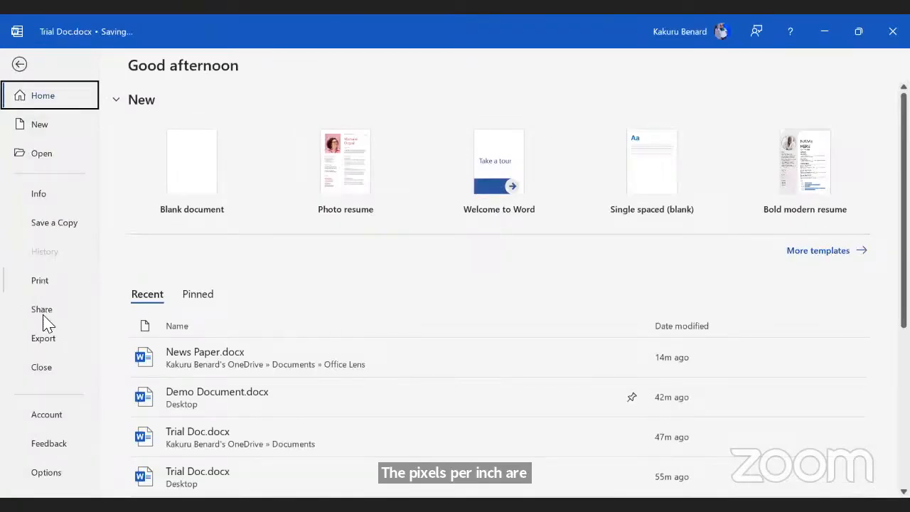
{"action": "left_click", "coordinate": [51, 474]}
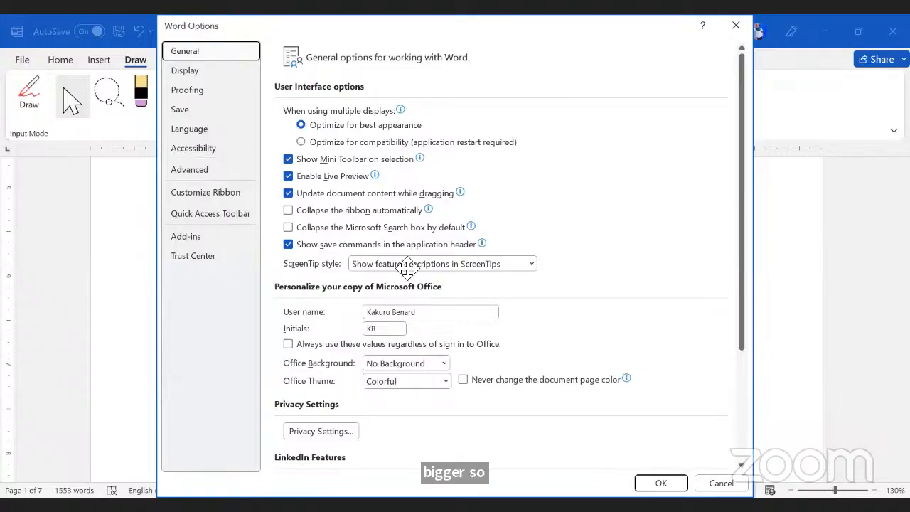
{"action": "scroll", "coordinate": [490, 380], "scroll_direction": "down", "scroll_amount": 10}
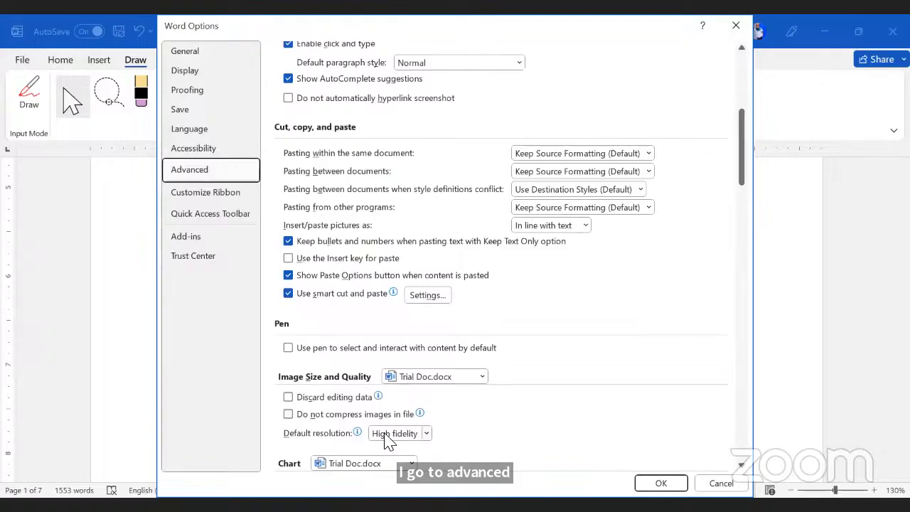
{"action": "left_click", "coordinate": [395, 434]}
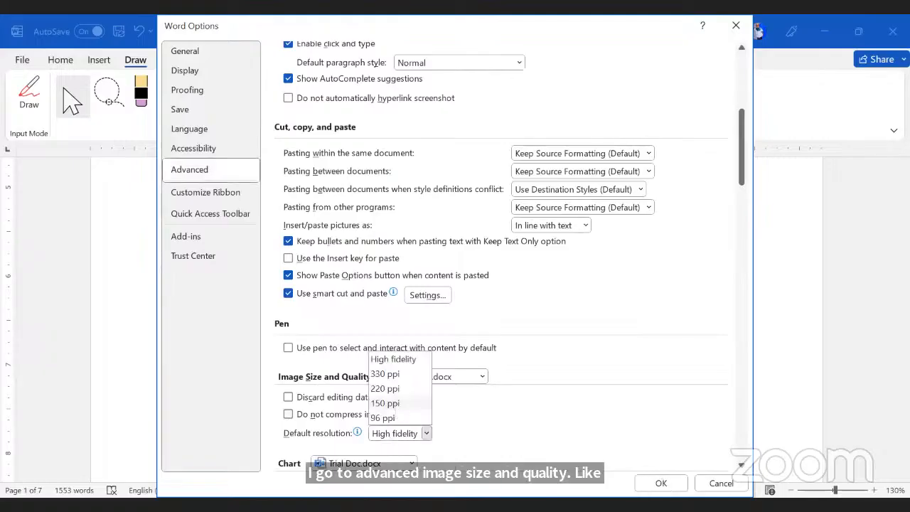
{"action": "left_click", "coordinate": [396, 403]}
{"action": "left_click", "coordinate": [661, 482]}
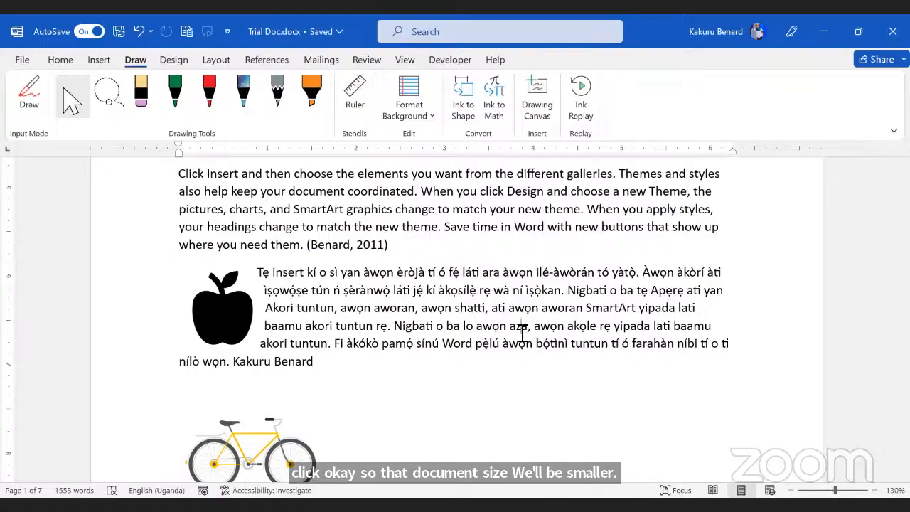
Step: Below 'As soon As possible', enter +-----+-----+----+------+ so AutoFormat builds a four-cell table
{"action": "scroll", "coordinate": [523, 333], "scroll_direction": "down", "scroll_amount": 15}
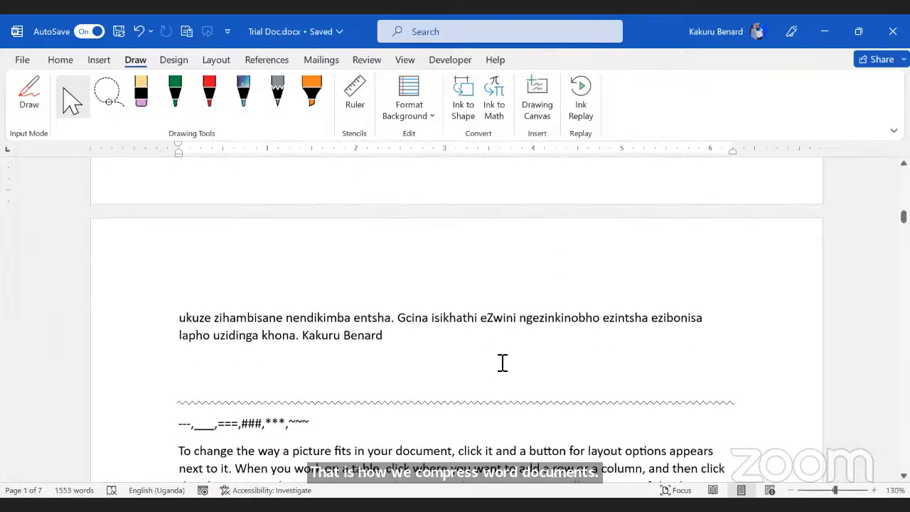
{"action": "scroll", "coordinate": [502, 362], "scroll_direction": "down", "scroll_amount": 2}
{"action": "scroll", "coordinate": [501, 364], "scroll_direction": "up", "scroll_amount": 2}
{"action": "scroll", "coordinate": [501, 364], "scroll_direction": "down", "scroll_amount": 5}
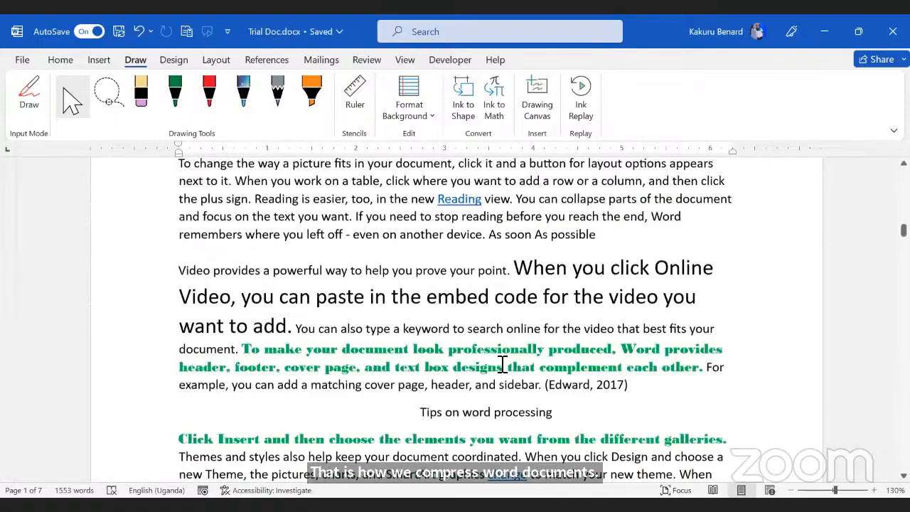
{"action": "scroll", "coordinate": [502, 364], "scroll_direction": "down", "scroll_amount": 2}
{"action": "scroll", "coordinate": [597, 405], "scroll_direction": "up", "scroll_amount": 5}
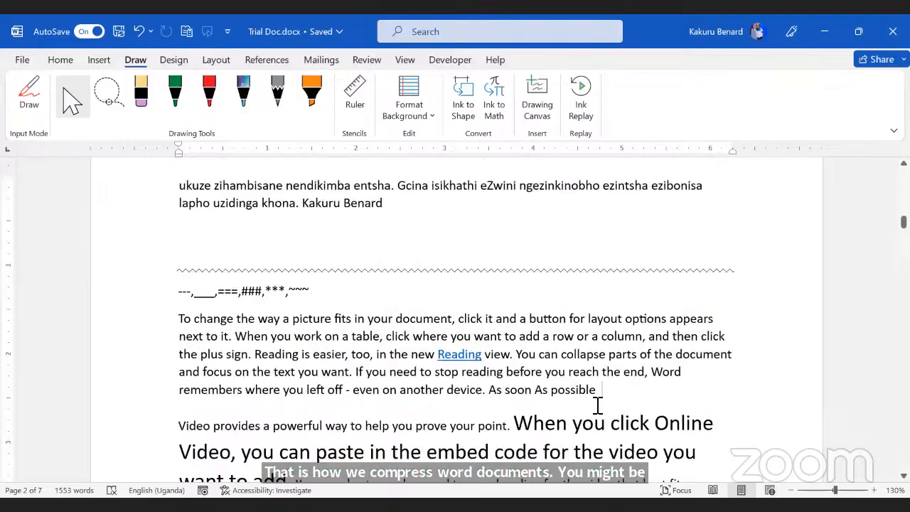
{"action": "key", "text": "Return"}
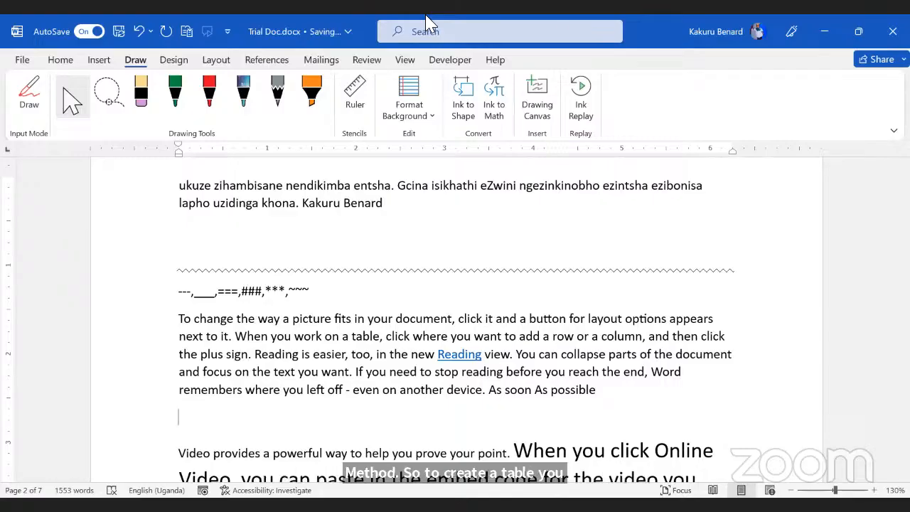
{"action": "type", "text": "+"}
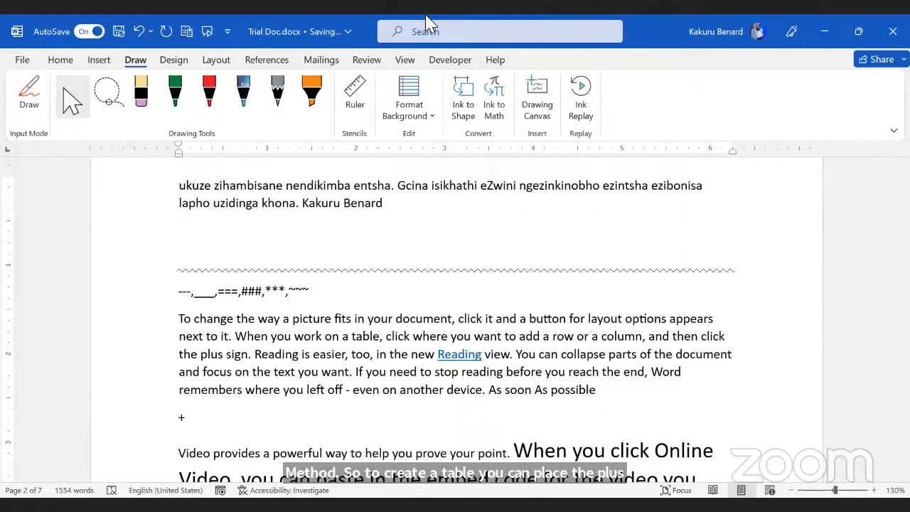
{"action": "type", "text": "-"}
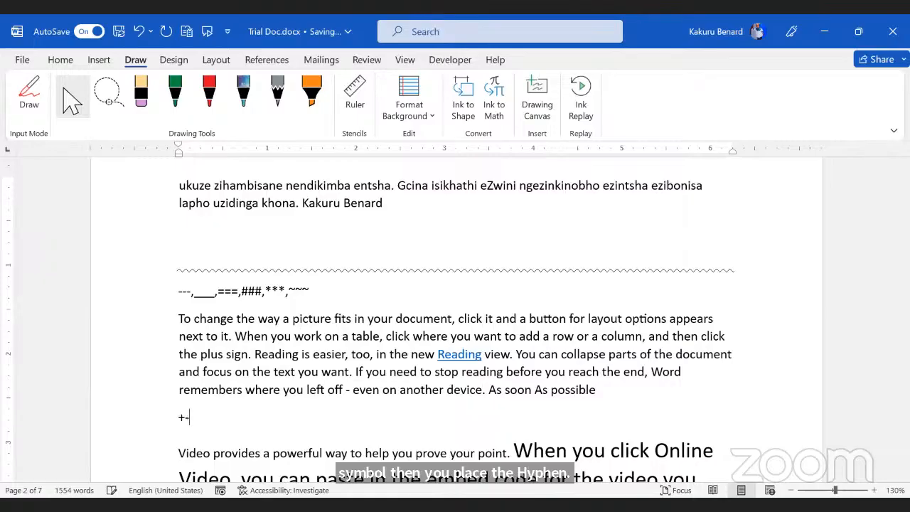
{"action": "type", "text": "----"}
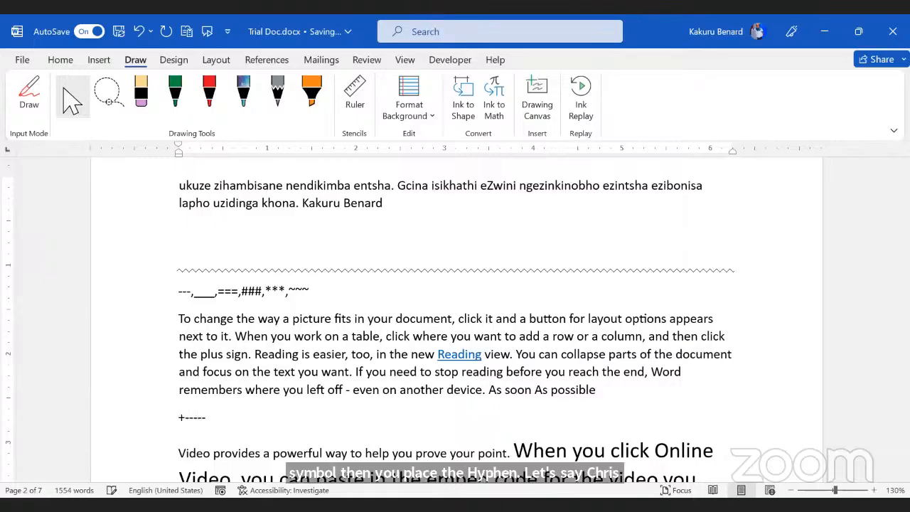
{"action": "type", "text": "+----"}
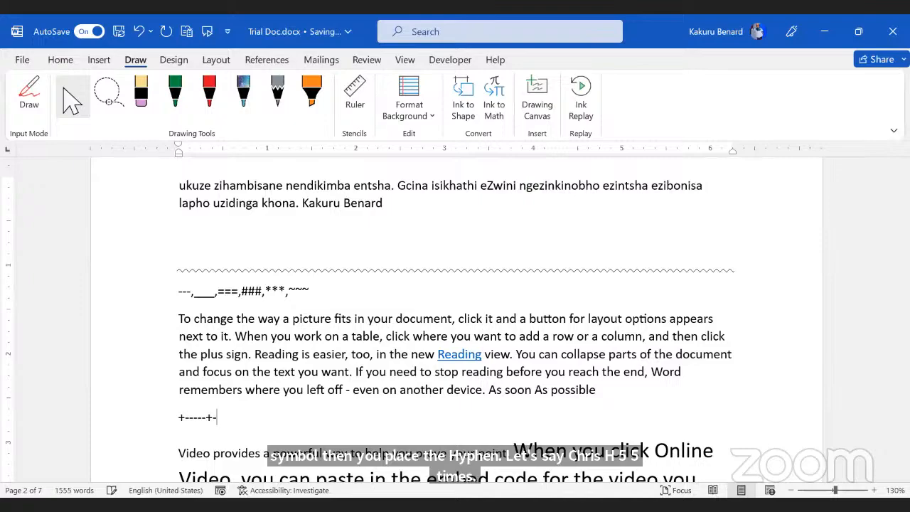
{"action": "type", "text": "-+"}
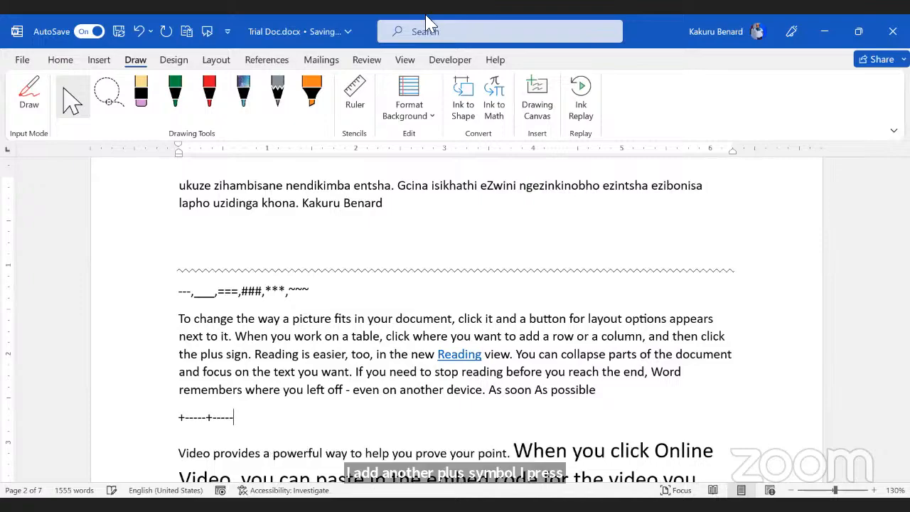
{"action": "type", "text": "----"}
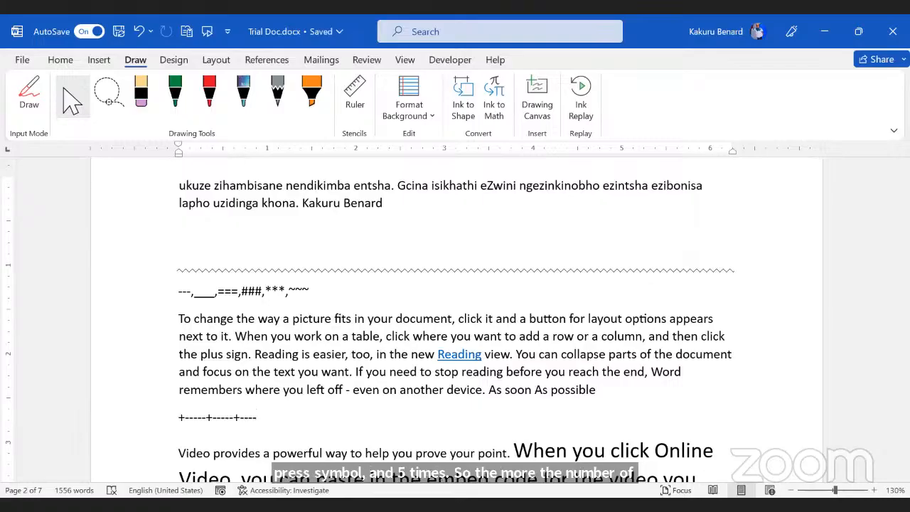
{"action": "type", "text": "+--"}
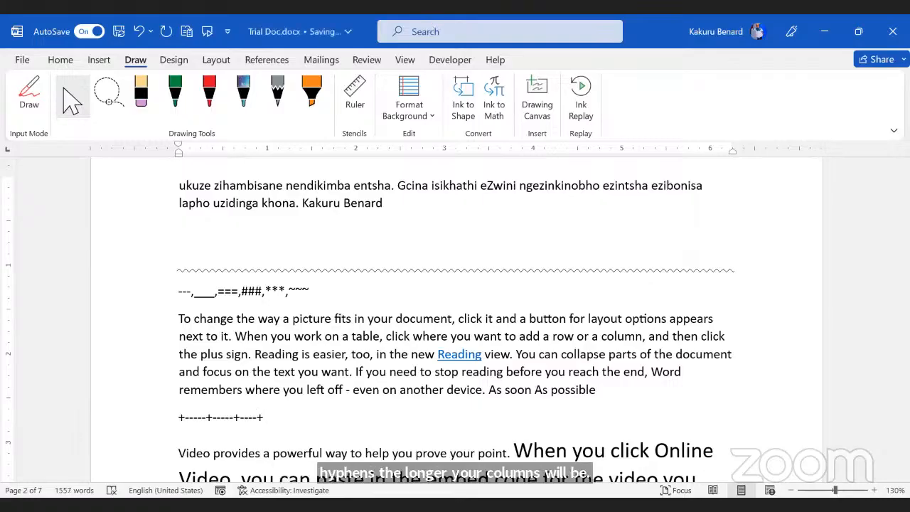
{"action": "type", "text": "----+"}
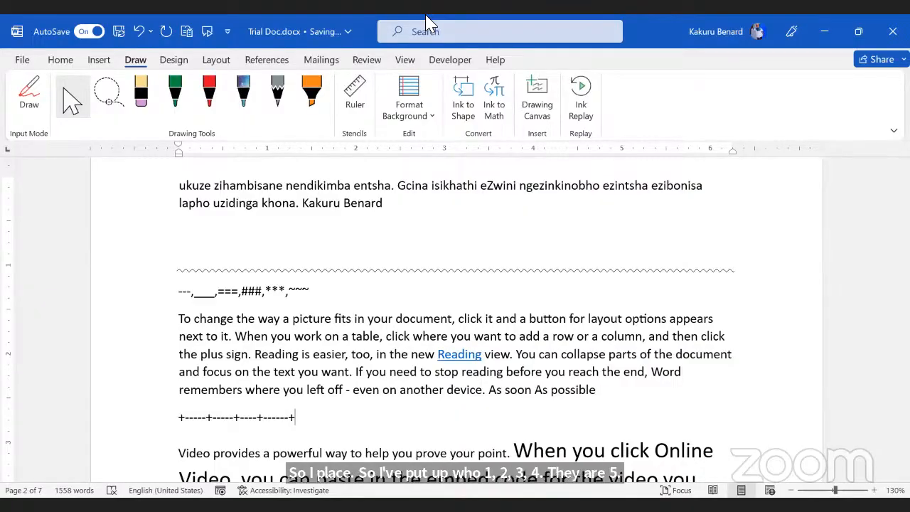
{"action": "key", "text": "Return"}
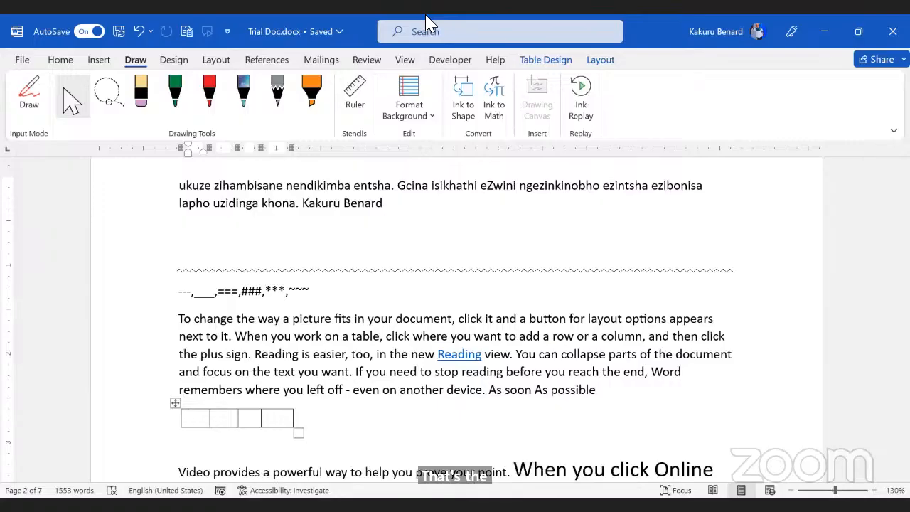
Step: Add a line below 'Tips on word processing' with 2023 wrapped in field braces
{"action": "scroll", "coordinate": [299, 387], "scroll_direction": "down", "scroll_amount": 3}
{"action": "scroll", "coordinate": [298, 387], "scroll_direction": "down", "scroll_amount": 3}
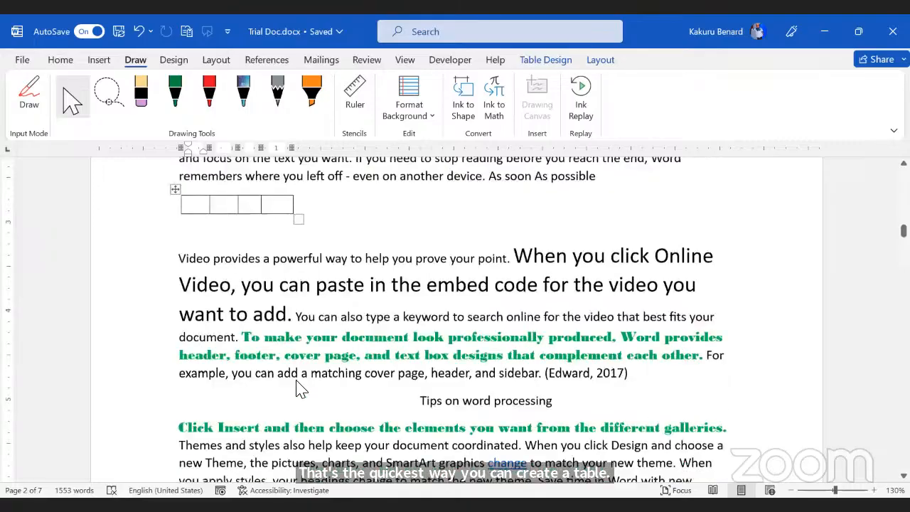
{"action": "left_click", "coordinate": [560, 353]}
{"action": "key", "text": "Return"}
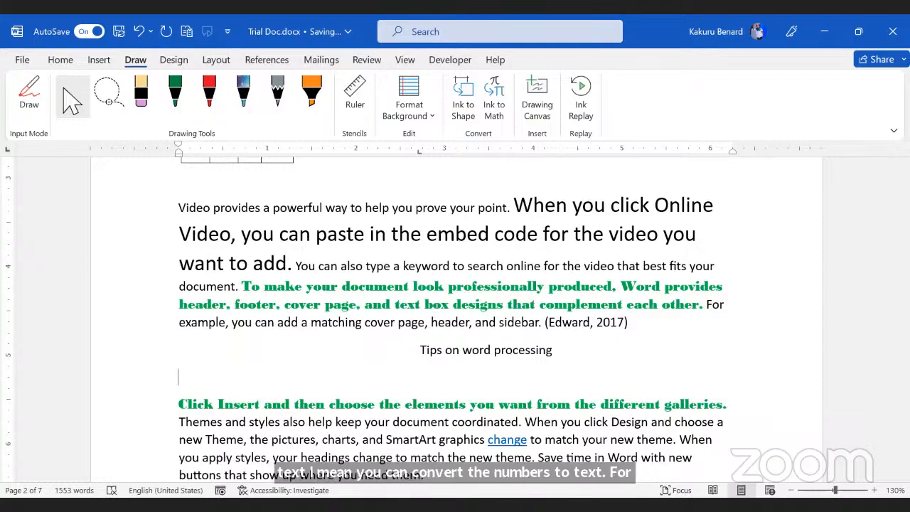
{"action": "type", "text": "2023"}
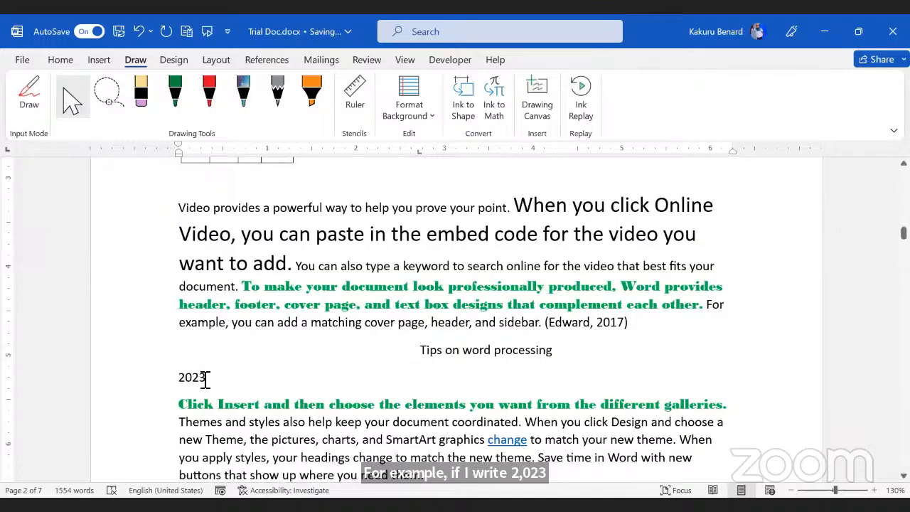
{"action": "left_click", "coordinate": [182, 377]}
{"action": "left_click_drag", "start_coordinate": [183, 377], "coordinate": [214, 382]}
{"action": "left_click", "coordinate": [215, 381]}
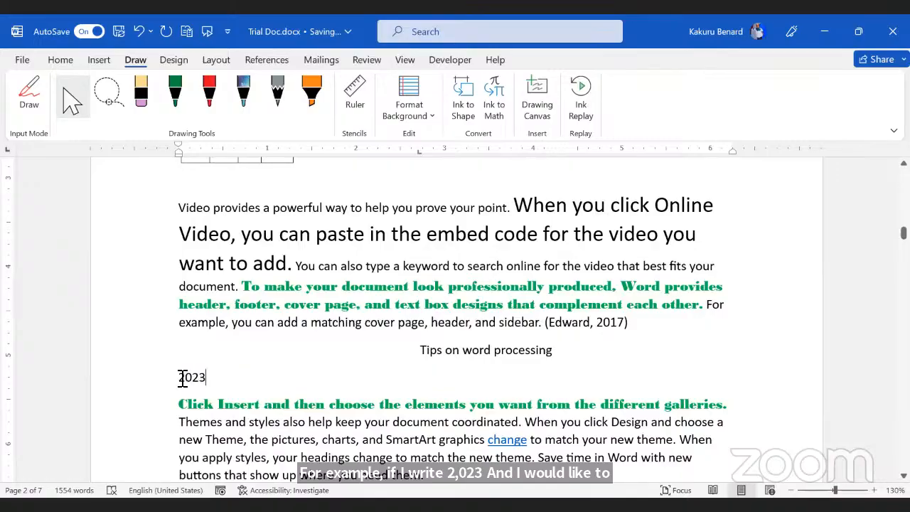
{"action": "left_click_drag", "start_coordinate": [183, 377], "coordinate": [206, 379]}
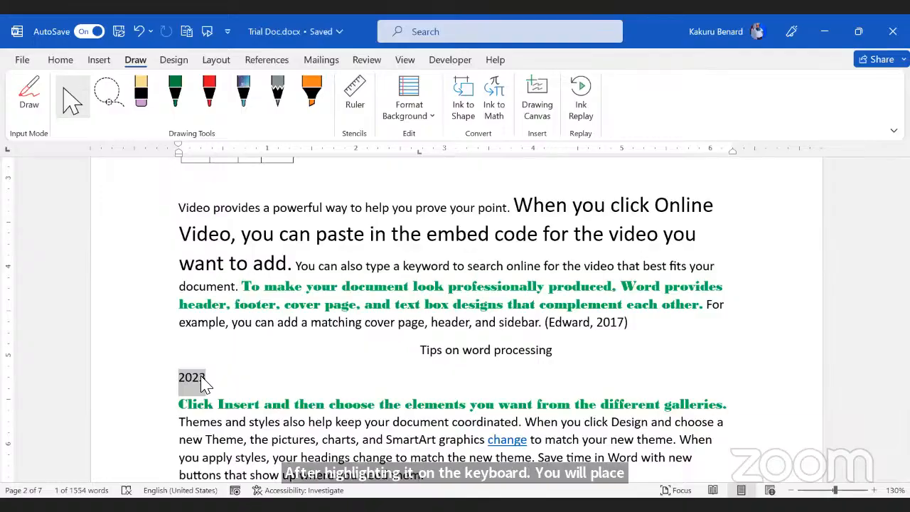
{"action": "key", "text": "ctrl+F9"}
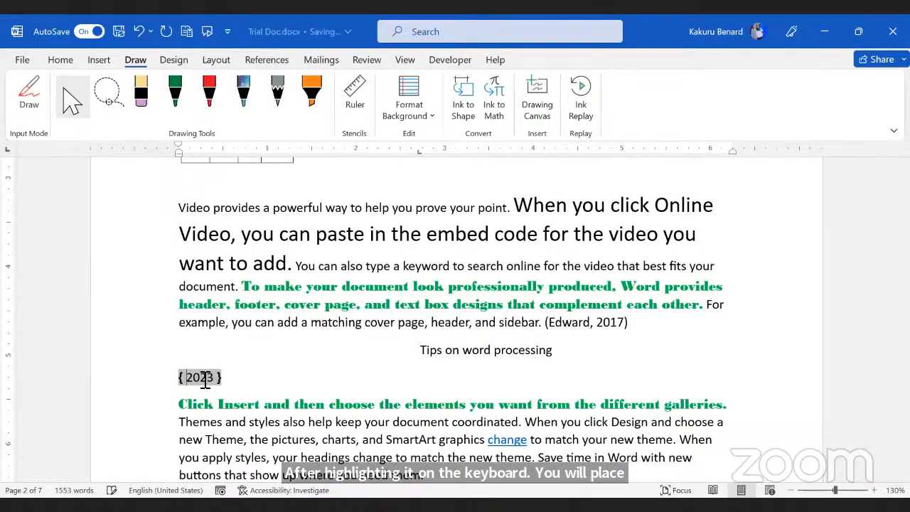
Step: Edit the field code to { =2023\*cardtext } and update it to show the year in words
{"action": "left_click", "coordinate": [239, 380]}
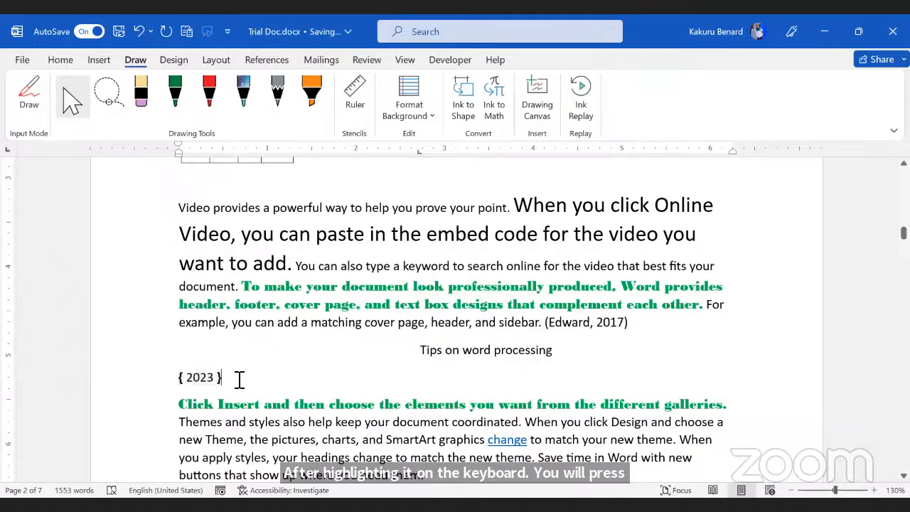
{"action": "double_click", "coordinate": [191, 380]}
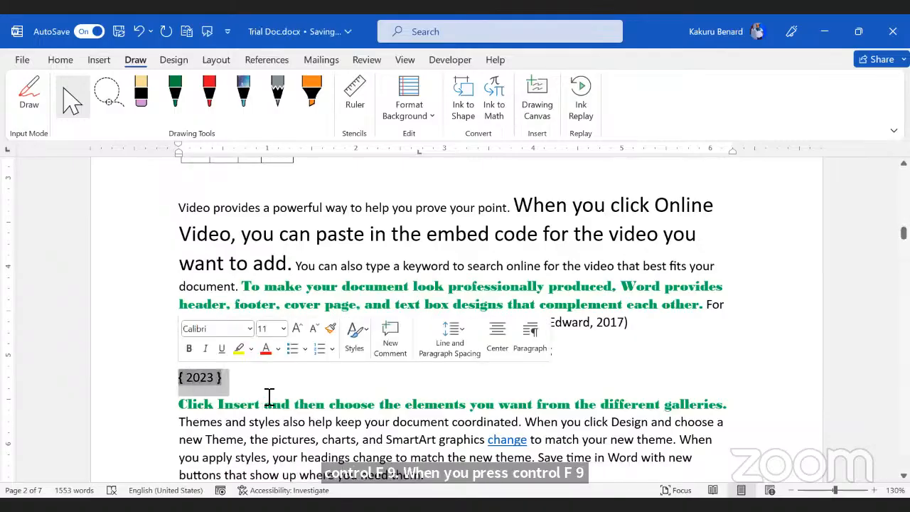
{"action": "left_click", "coordinate": [243, 385]}
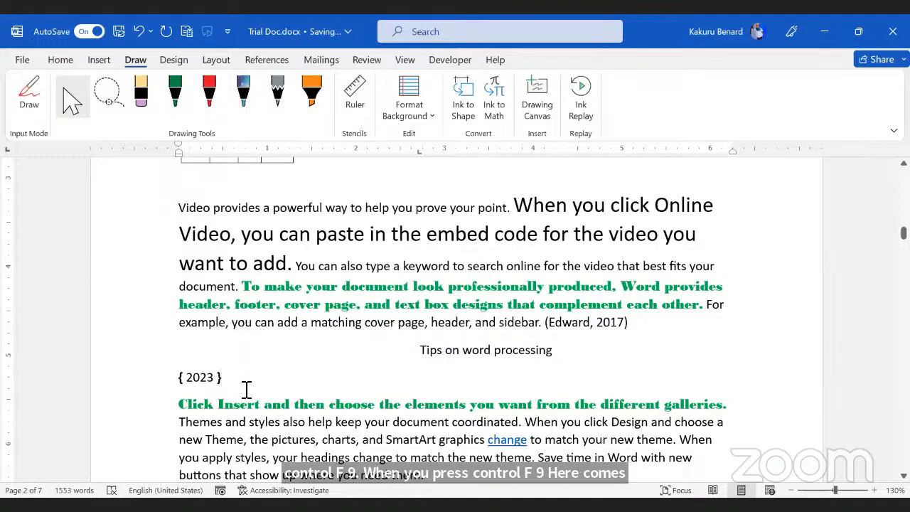
{"action": "left_click", "coordinate": [187, 376]}
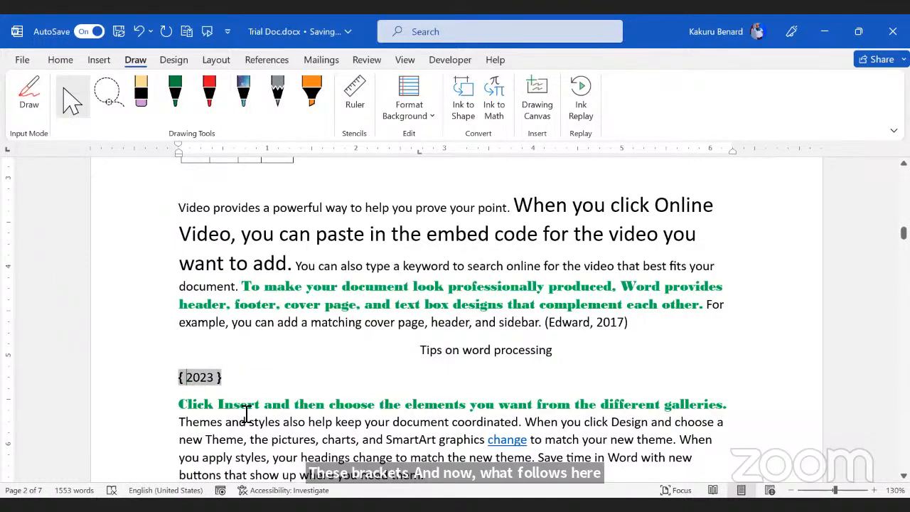
{"action": "type", "text": "="}
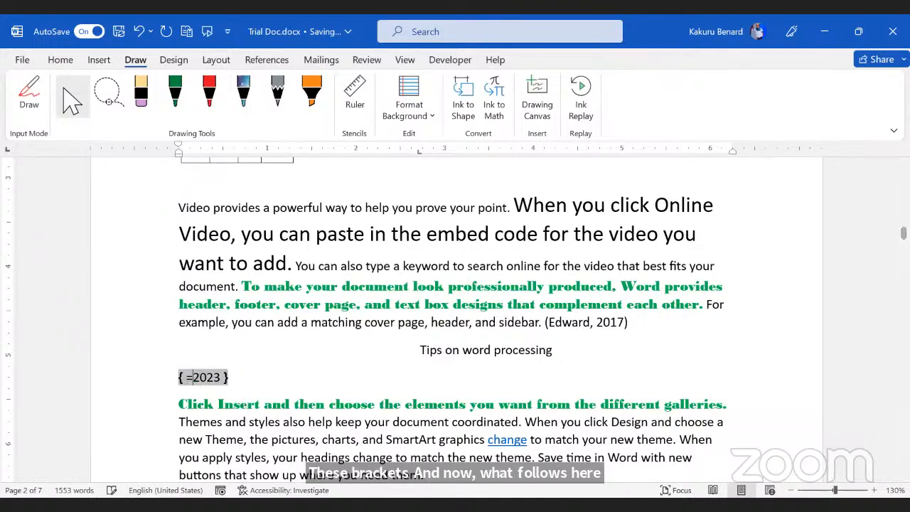
{"action": "left_click", "coordinate": [224, 378]}
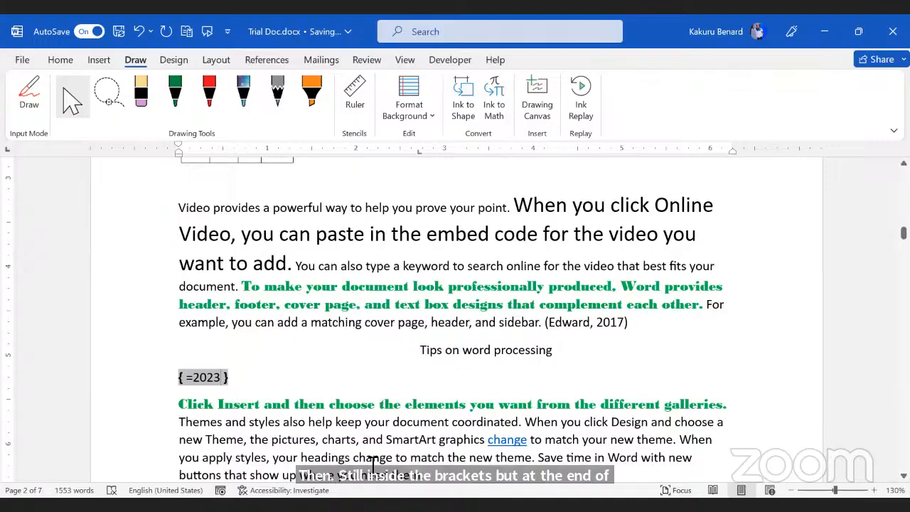
{"action": "type", "text": "\\"}
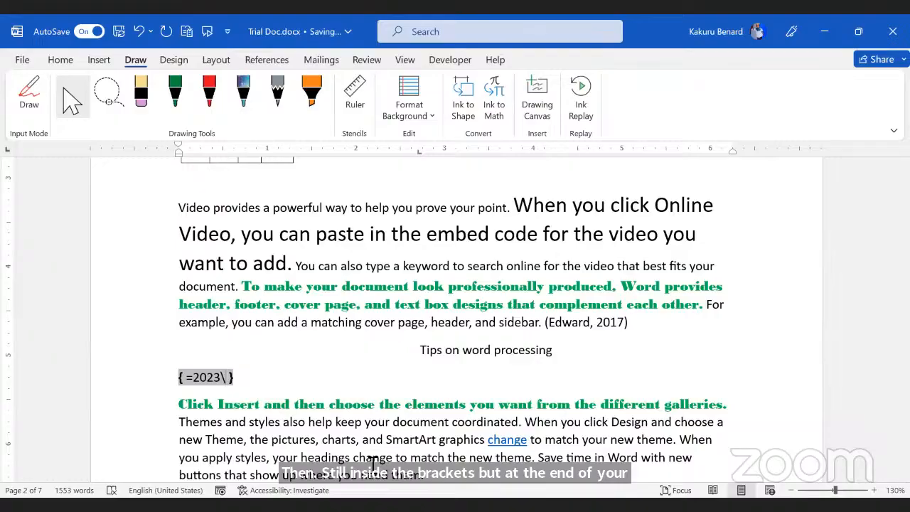
{"action": "type", "text": "*"}
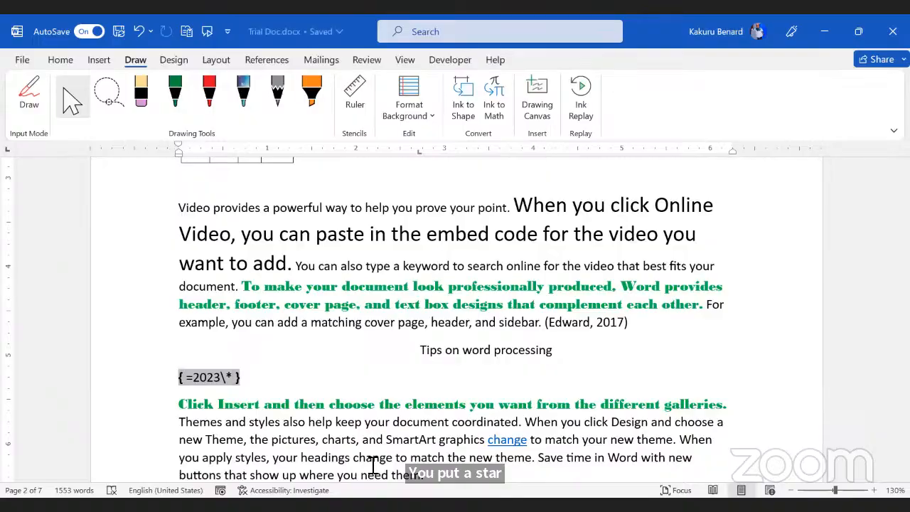
{"action": "type", "text": "c"}
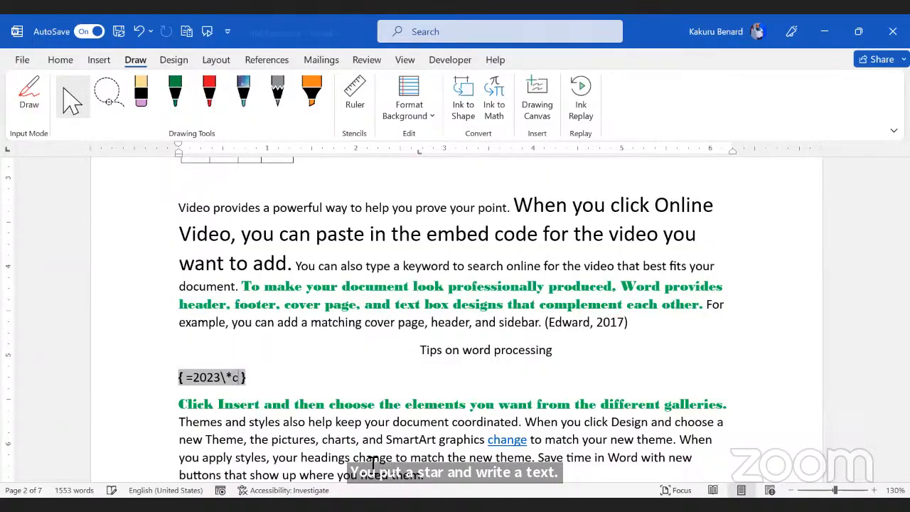
{"action": "type", "text": "ardtext"}
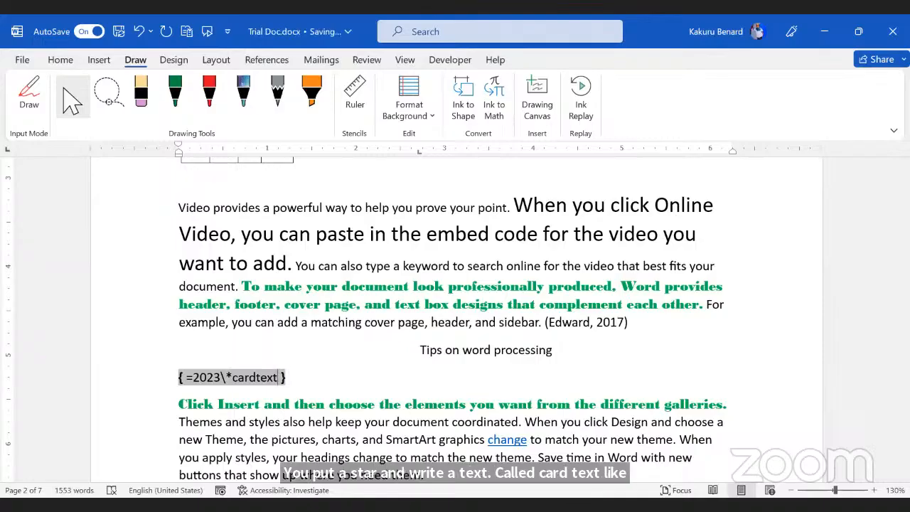
{"action": "right_click", "coordinate": [240, 377]}
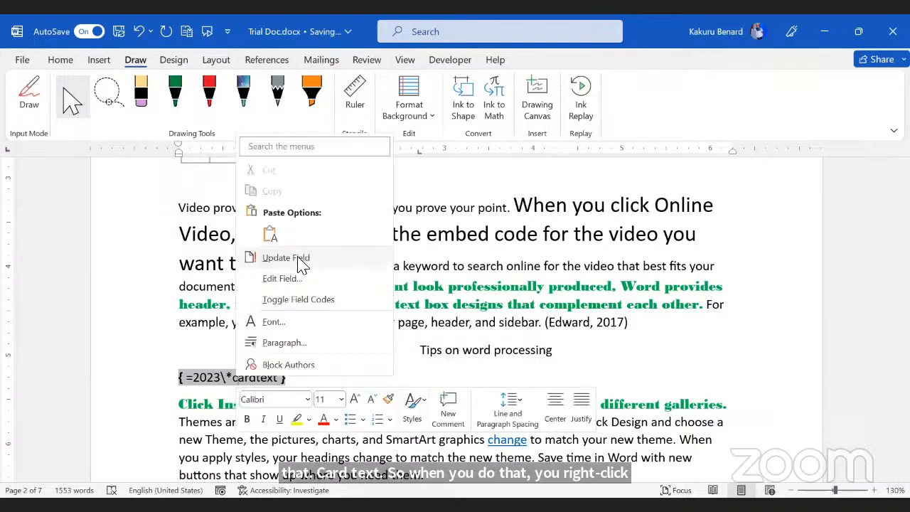
{"action": "key", "text": "u"}
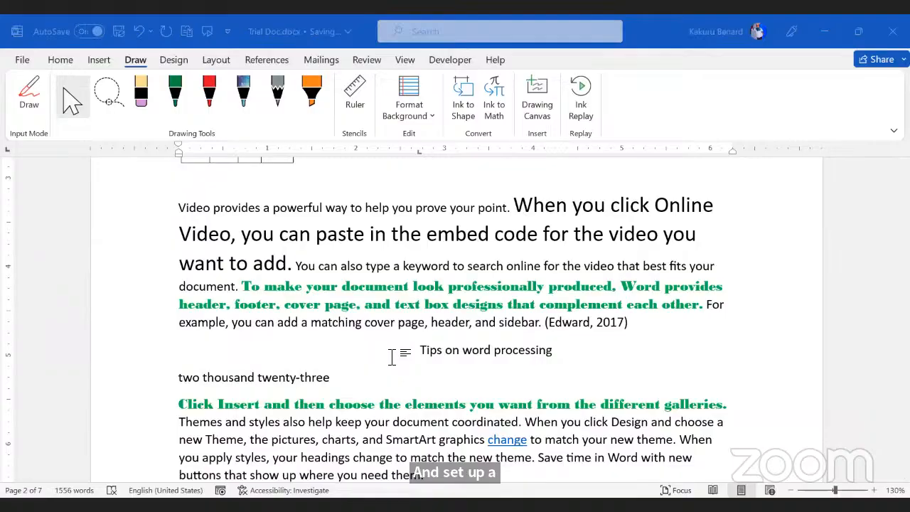
Step: Add a new line below the year with 2000 and wrap it in a field
{"action": "key", "text": "Return"}
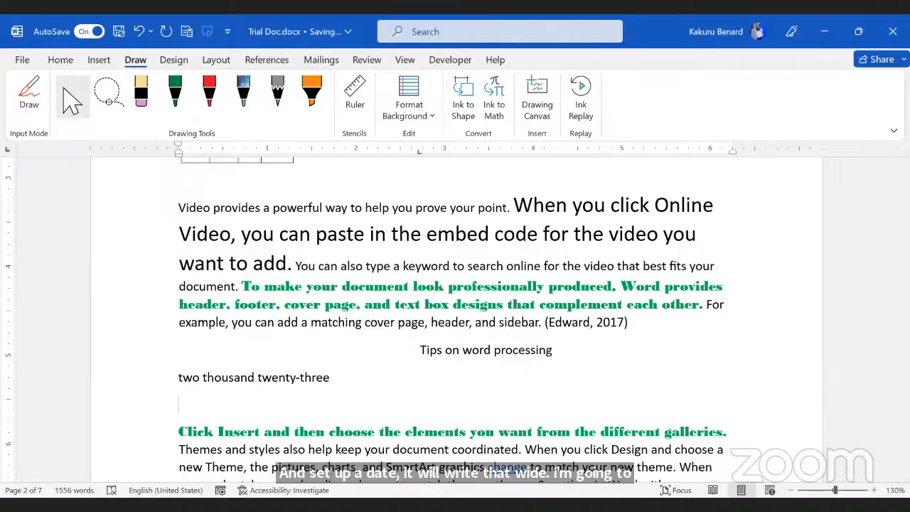
{"action": "type", "text": "200"}
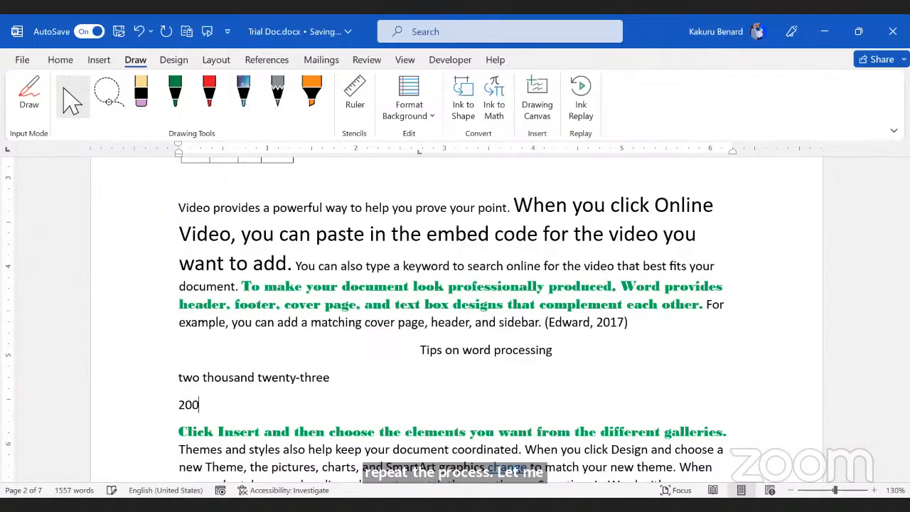
{"action": "type", "text": "0"}
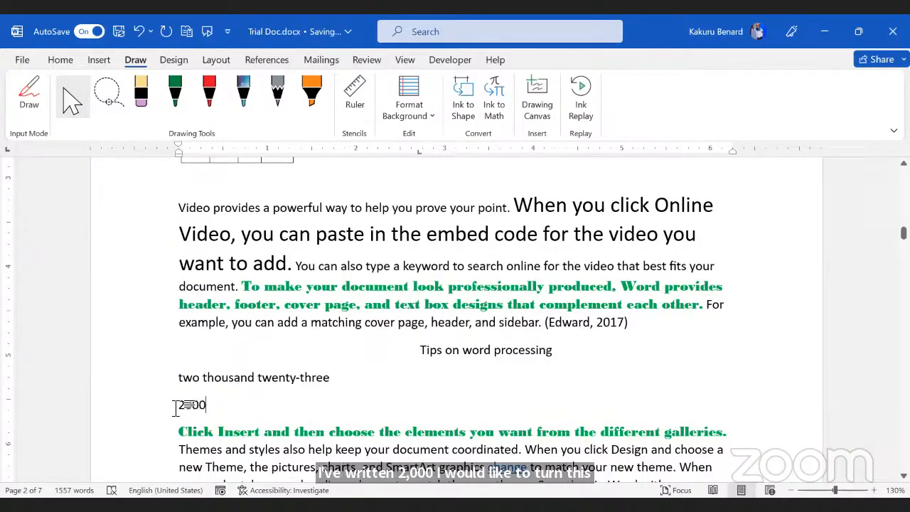
{"action": "left_click_drag", "start_coordinate": [175, 407], "coordinate": [205, 410]}
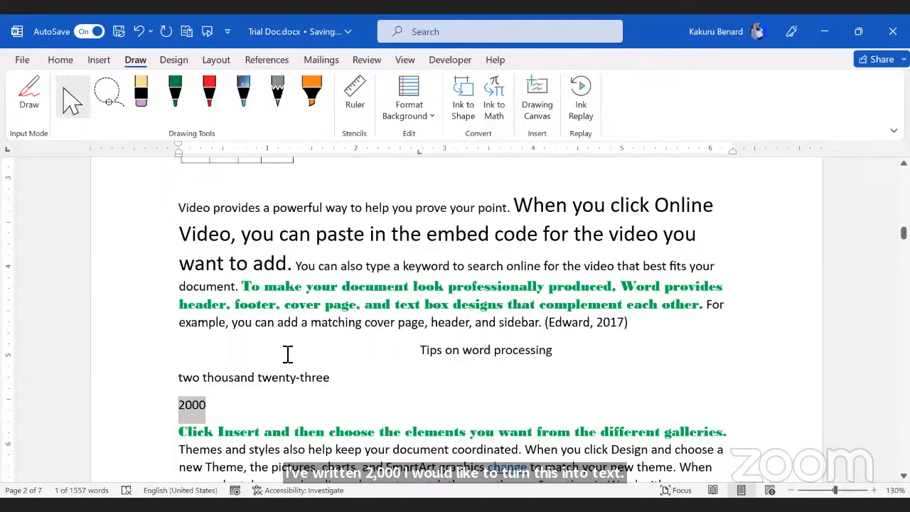
{"action": "key", "text": "ctrl+F9"}
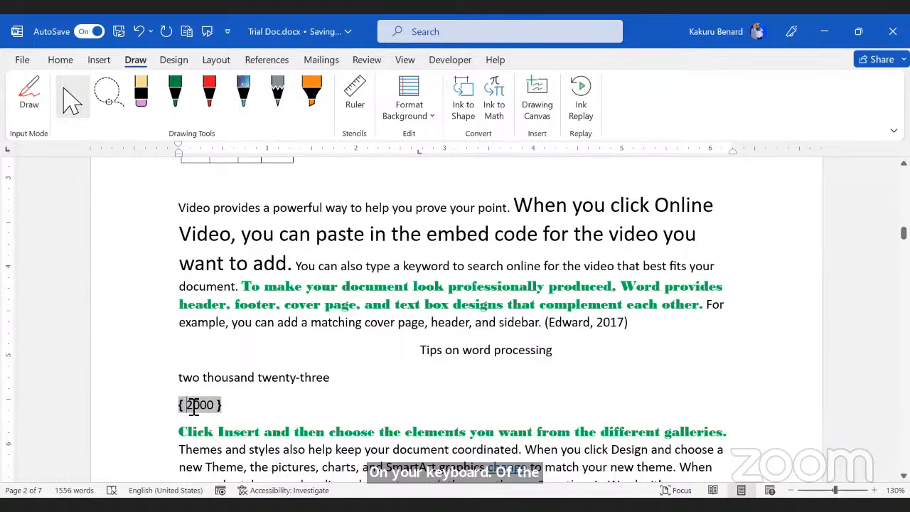
Step: Make the field code { =2000\*cardtext } and update it so it shows 'two thousand'
{"action": "type", "text": "="}
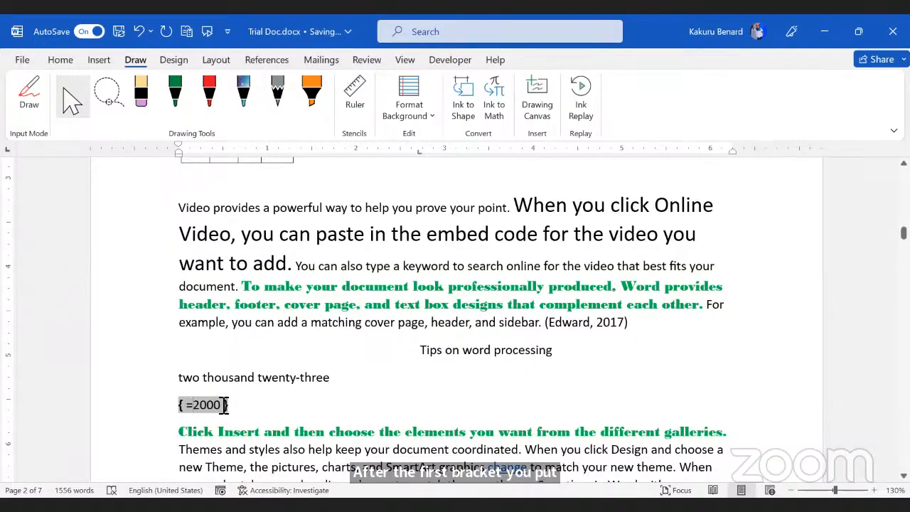
{"action": "left_click", "coordinate": [223, 405]}
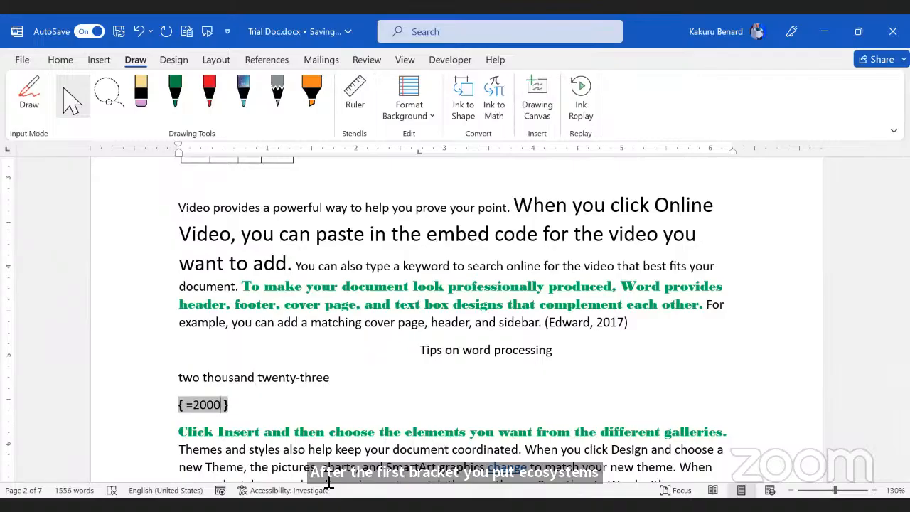
{"action": "type", "text": "\\"}
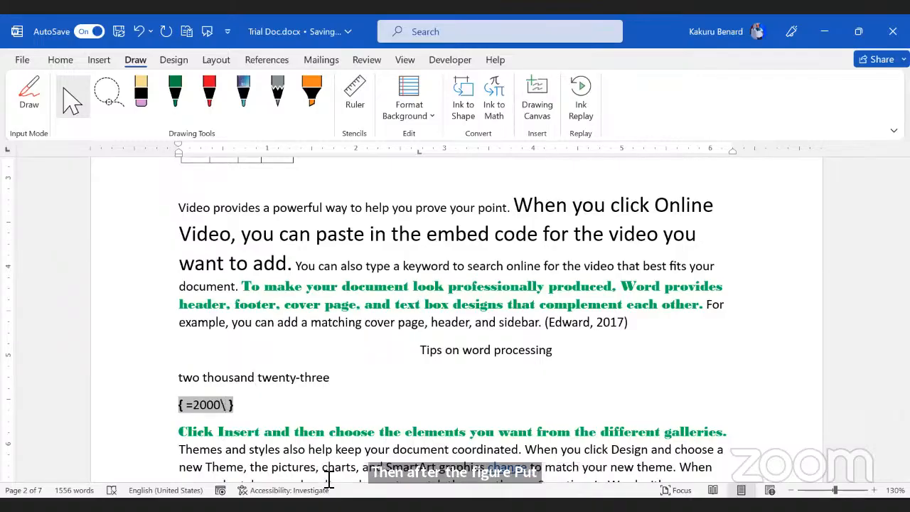
{"action": "type", "text": "*"}
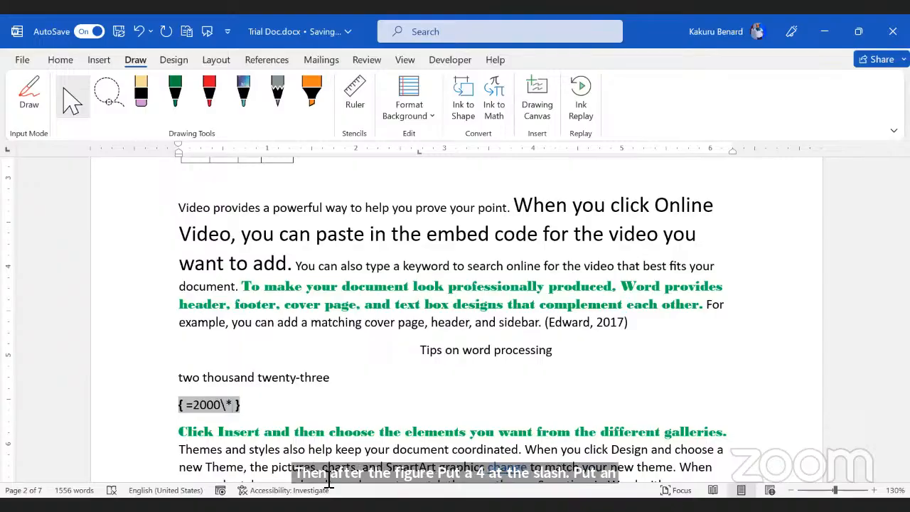
{"action": "type", "text": "c"}
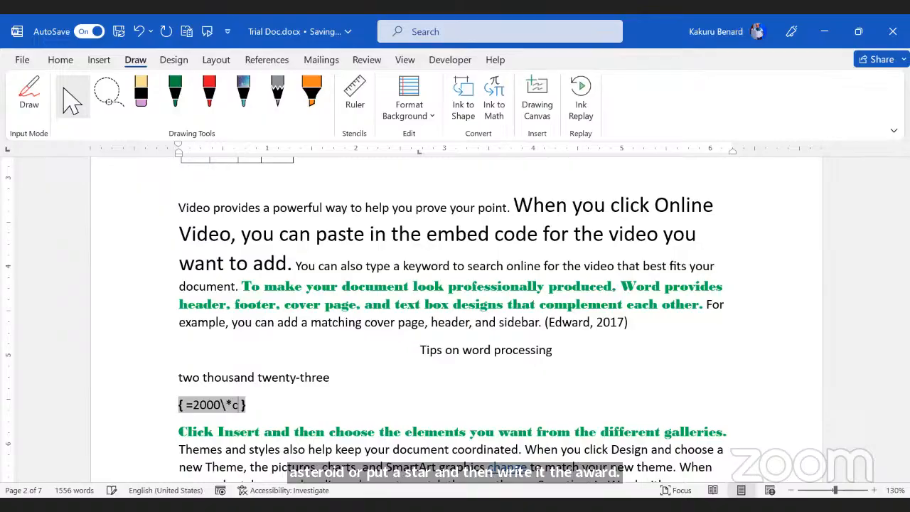
{"action": "type", "text": "ardtext"}
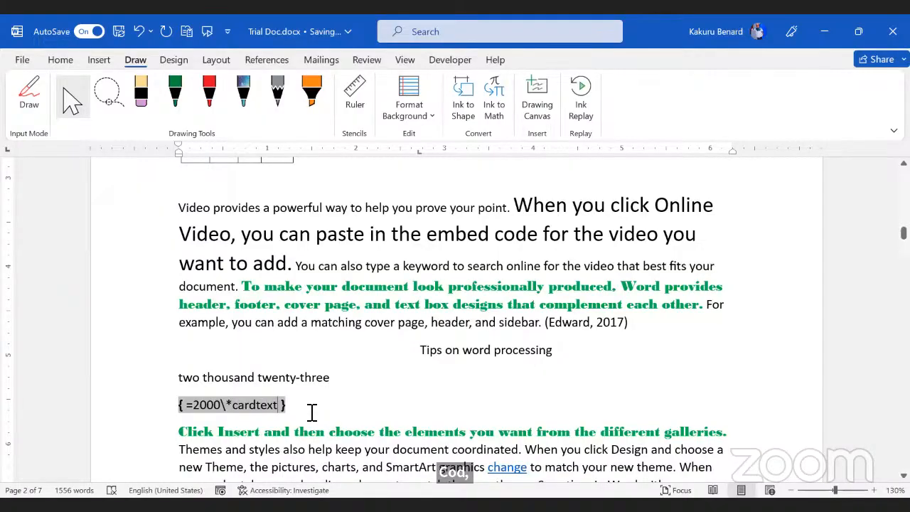
{"action": "left_click", "coordinate": [311, 412]}
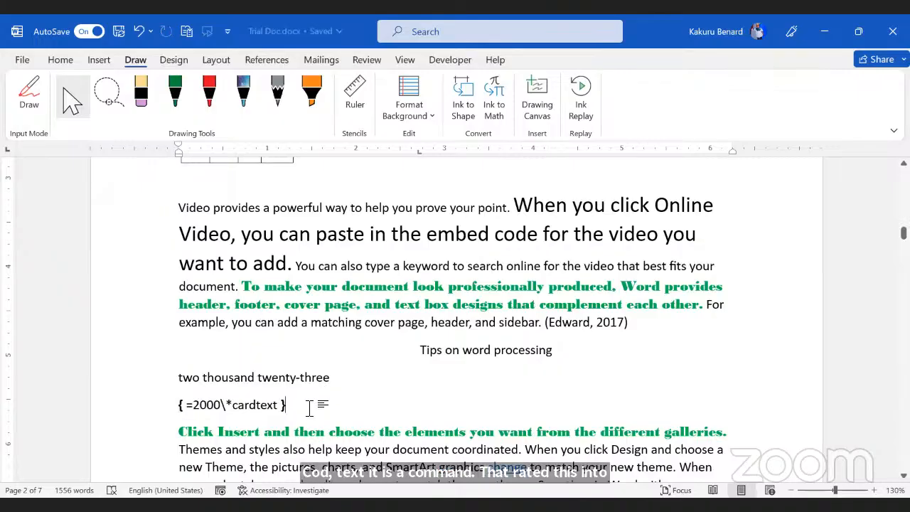
{"action": "left_click", "coordinate": [249, 410]}
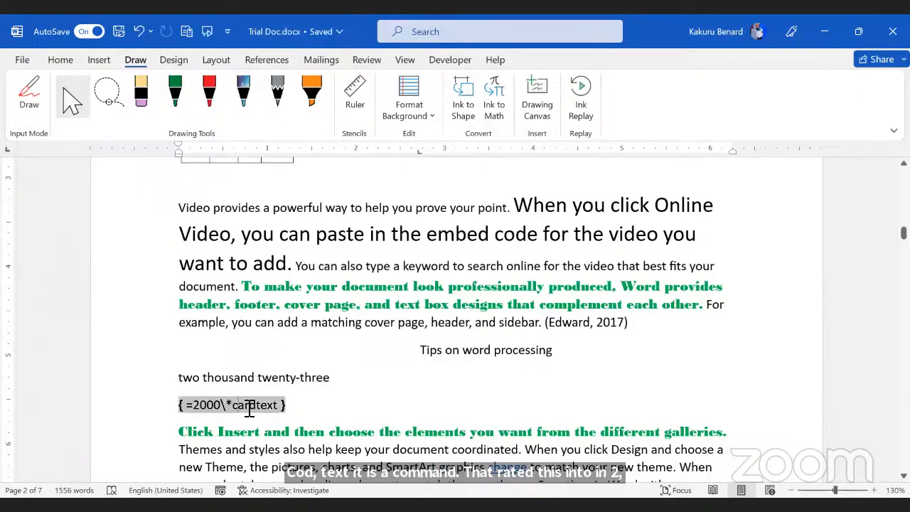
{"action": "right_click", "coordinate": [250, 411]}
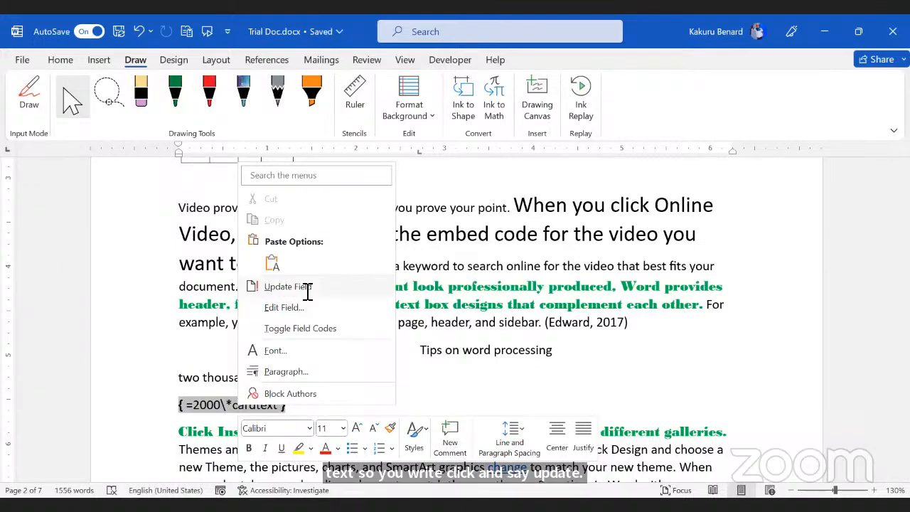
{"action": "left_click", "coordinate": [307, 290]}
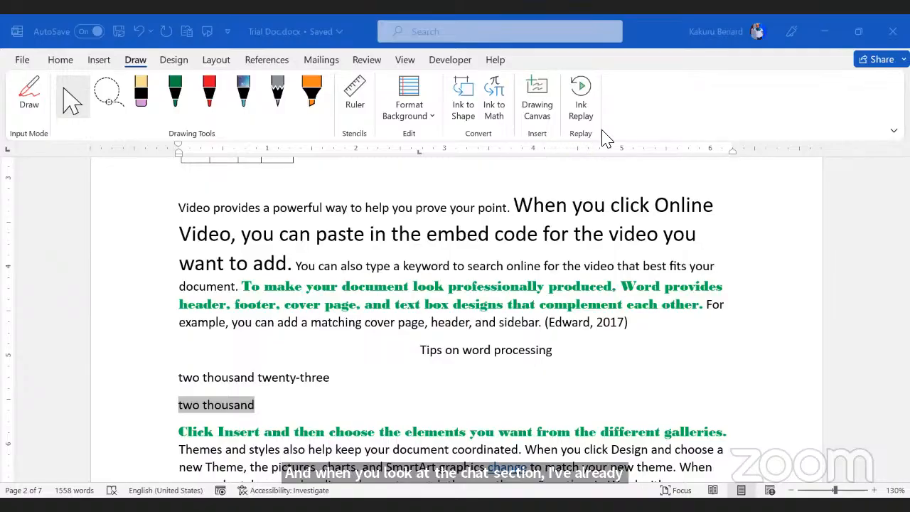
Step: Select the 'two thousand twenty-three' line, then start a new blank document from the Home tab
{"action": "triple_click", "coordinate": [302, 387]}
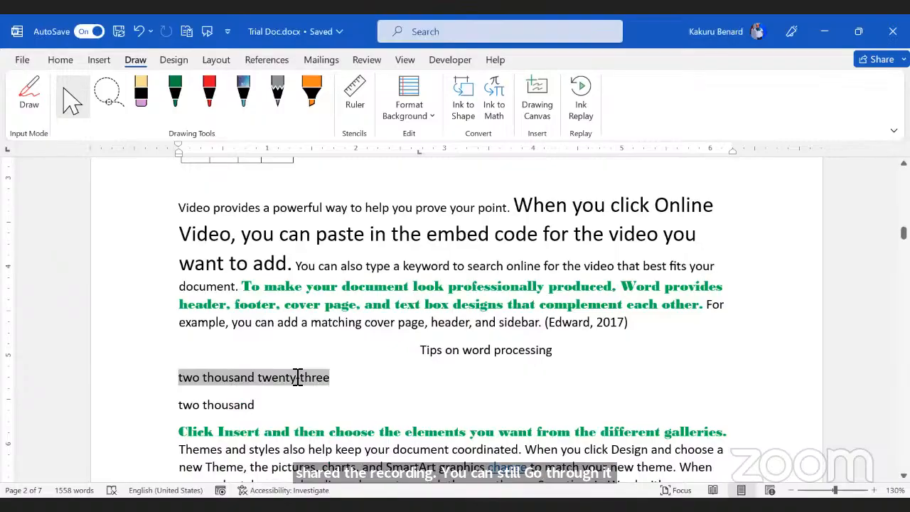
{"action": "left_click", "coordinate": [409, 382]}
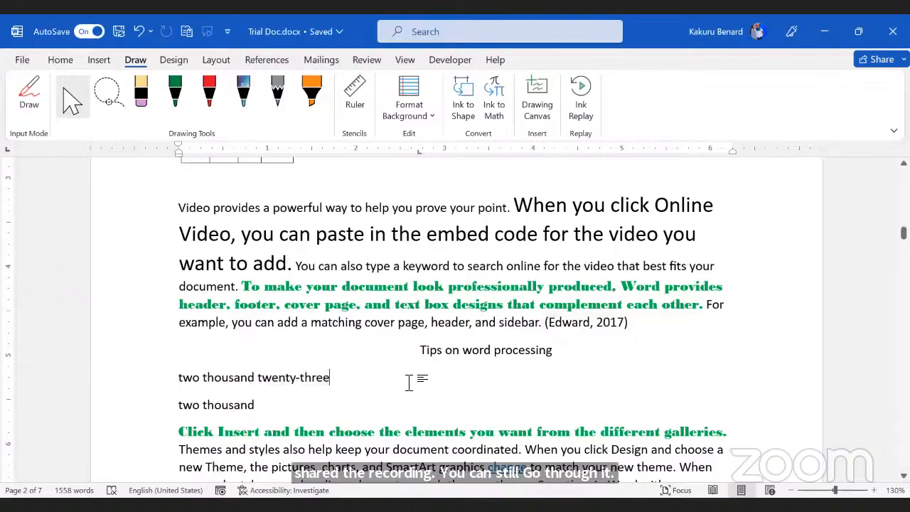
{"action": "left_click", "coordinate": [60, 60]}
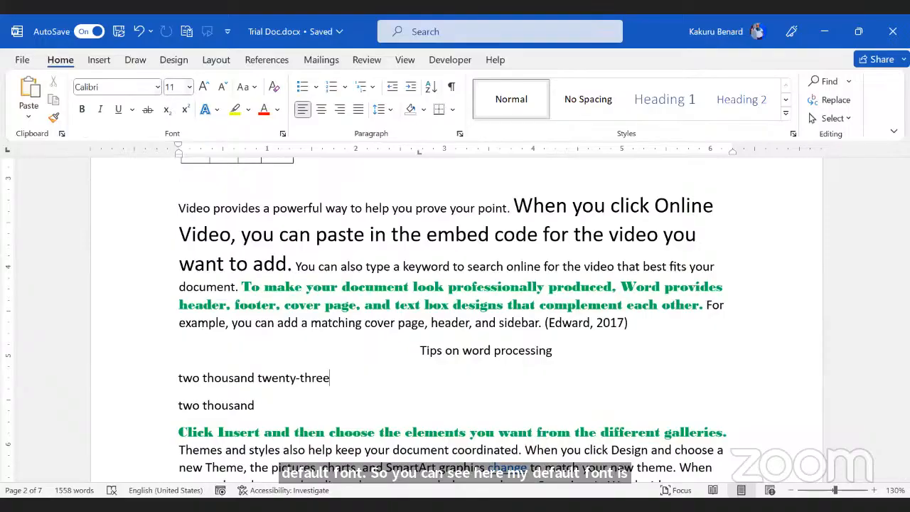
{"action": "key", "text": "ctrl+d"}
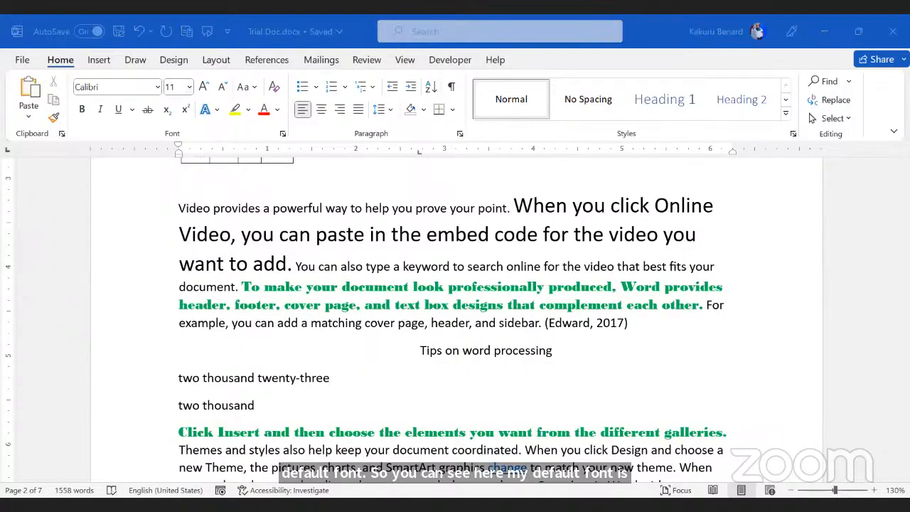
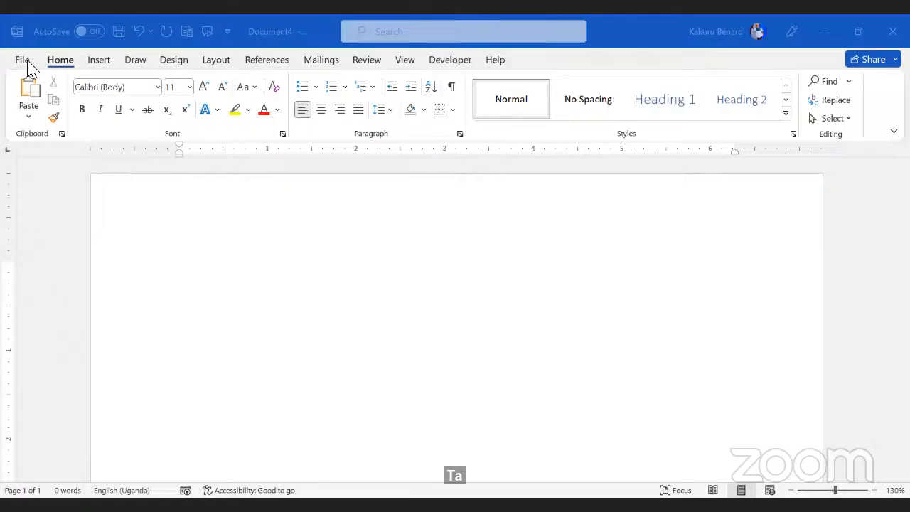
Step: Set Times New Roman, 12 pt, Bold as the default font for this document only
{"action": "left_click", "coordinate": [282, 134]}
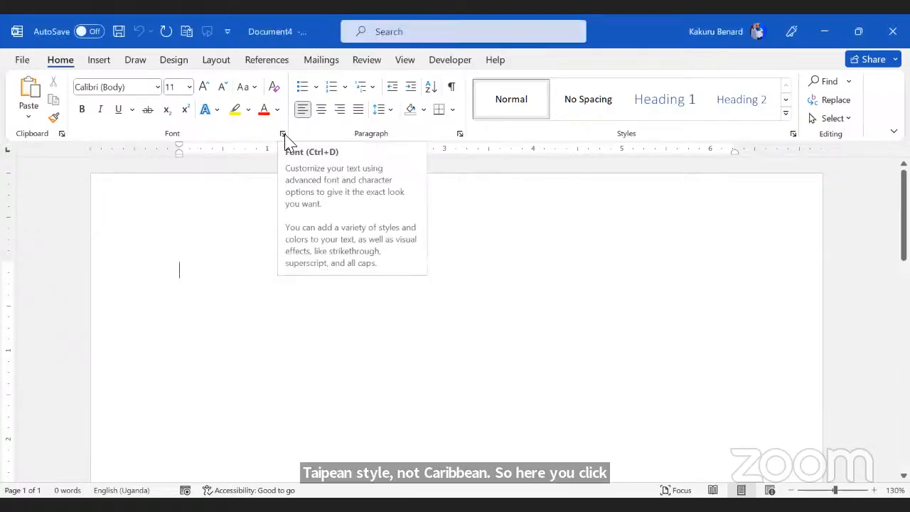
{"action": "left_click", "coordinate": [283, 135]}
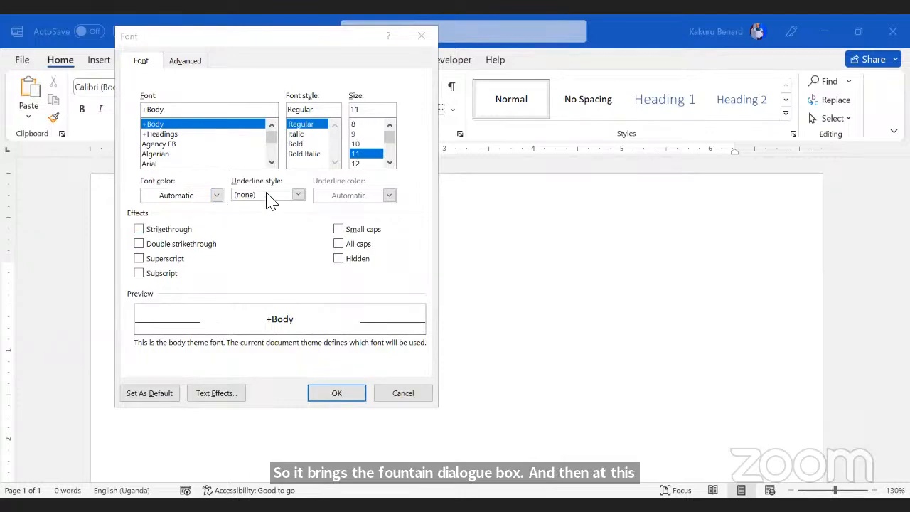
{"action": "scroll", "coordinate": [198, 144], "scroll_direction": "down", "scroll_amount": 3}
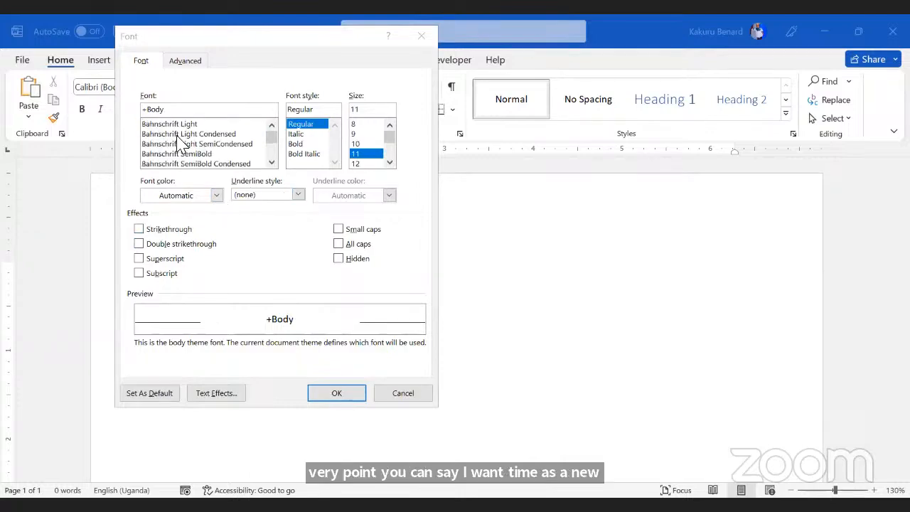
{"action": "scroll", "coordinate": [180, 144], "scroll_direction": "up", "scroll_amount": 2}
{"action": "left_click", "coordinate": [170, 156]}
{"action": "type", "text": "t"}
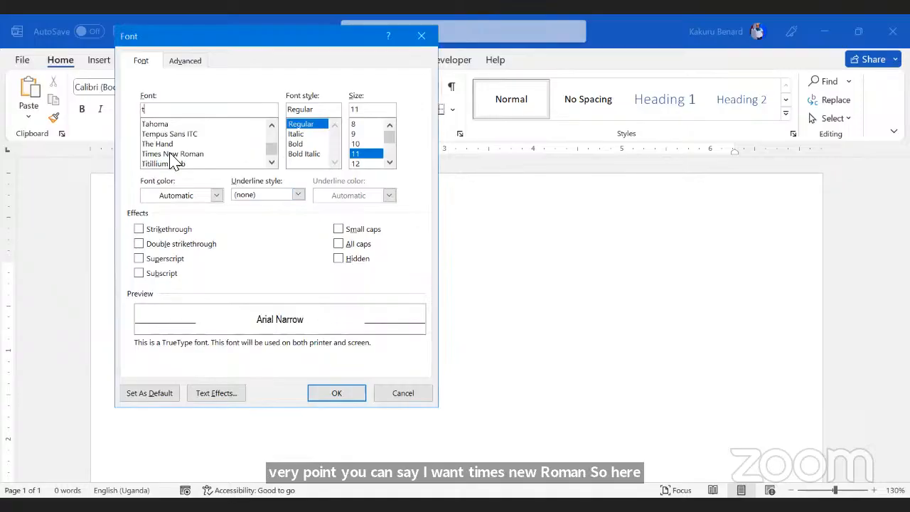
{"action": "left_click", "coordinate": [181, 155]}
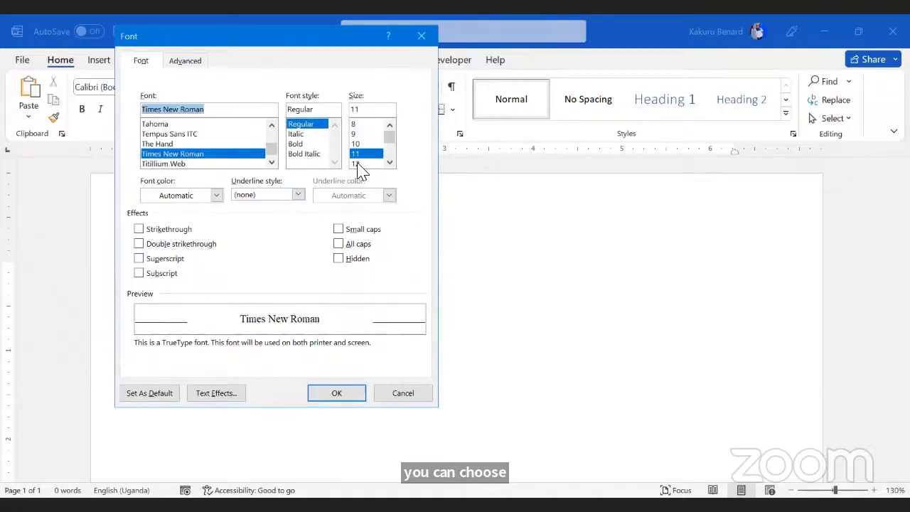
{"action": "left_click", "coordinate": [359, 164]}
{"action": "left_click", "coordinate": [297, 133]}
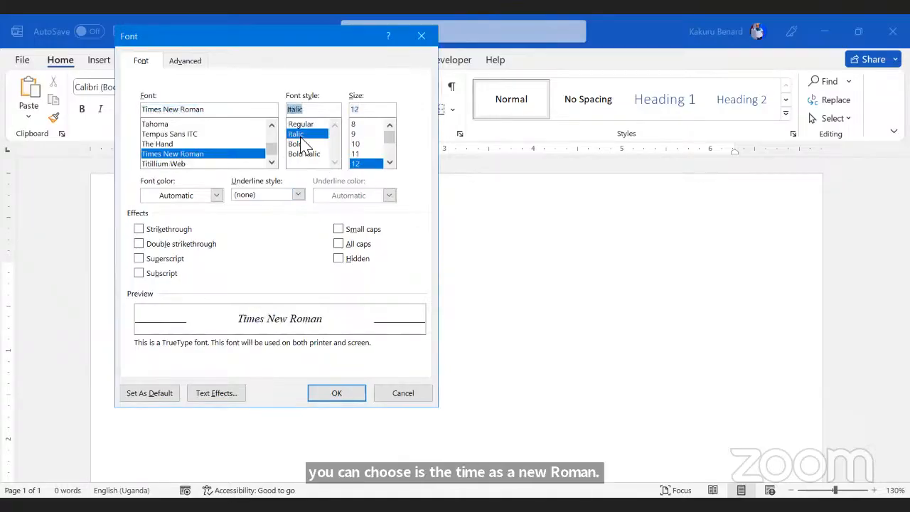
{"action": "left_click", "coordinate": [297, 144]}
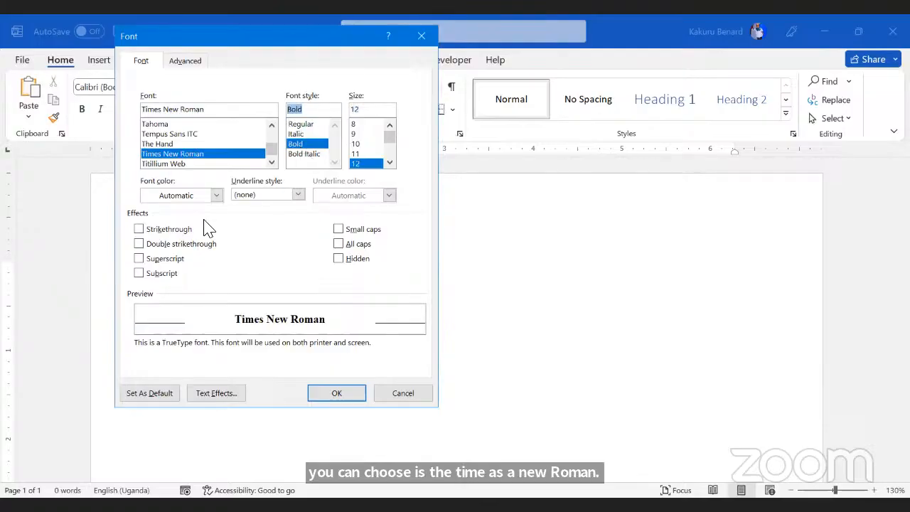
{"action": "left_click", "coordinate": [141, 398]}
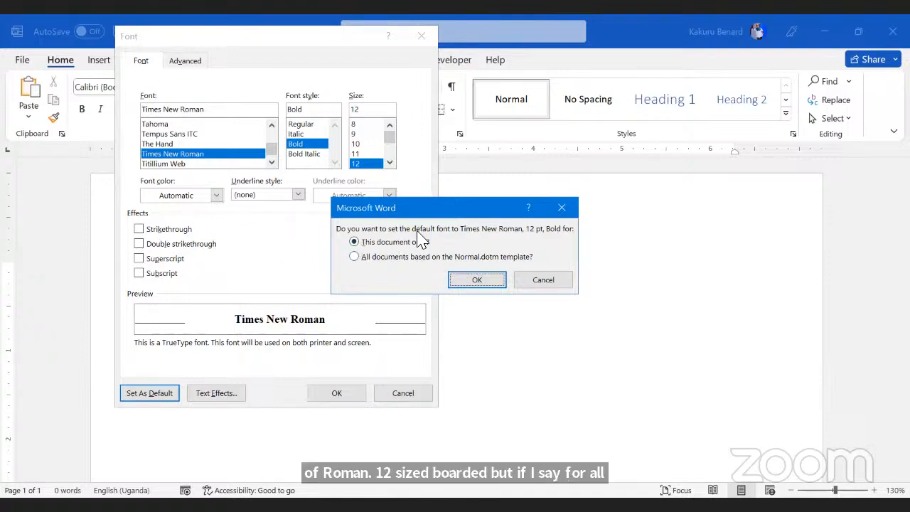
{"action": "left_click", "coordinate": [479, 280]}
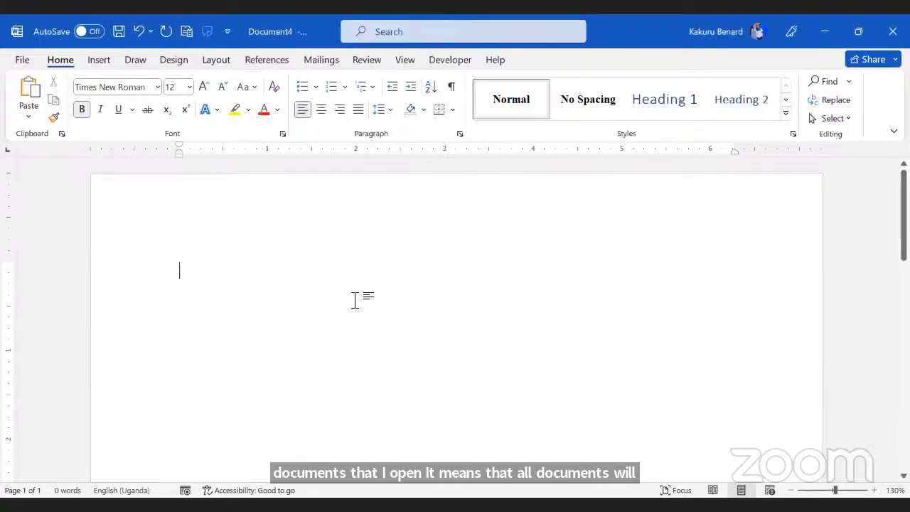
Step: Type 'Good afternoon' and 'We have held a session on' below it, then switch to Trial Doc.docx
{"action": "type", "text": "G"}
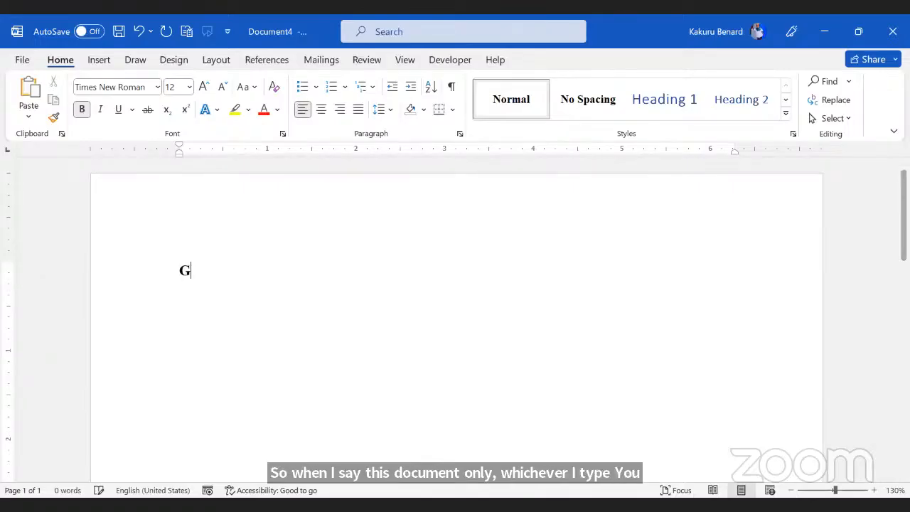
{"action": "type", "text": "ood afternoon"}
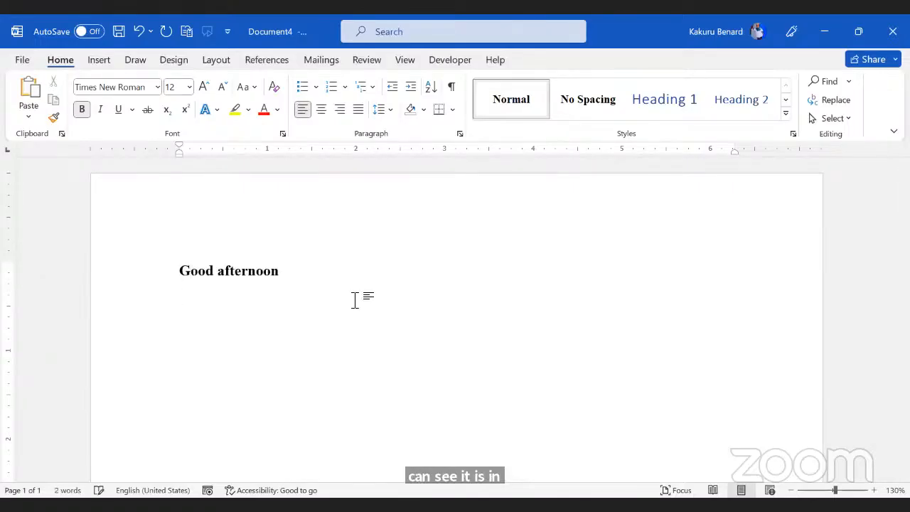
{"action": "key", "text": "Return"}
{"action": "type", "text": "W"}
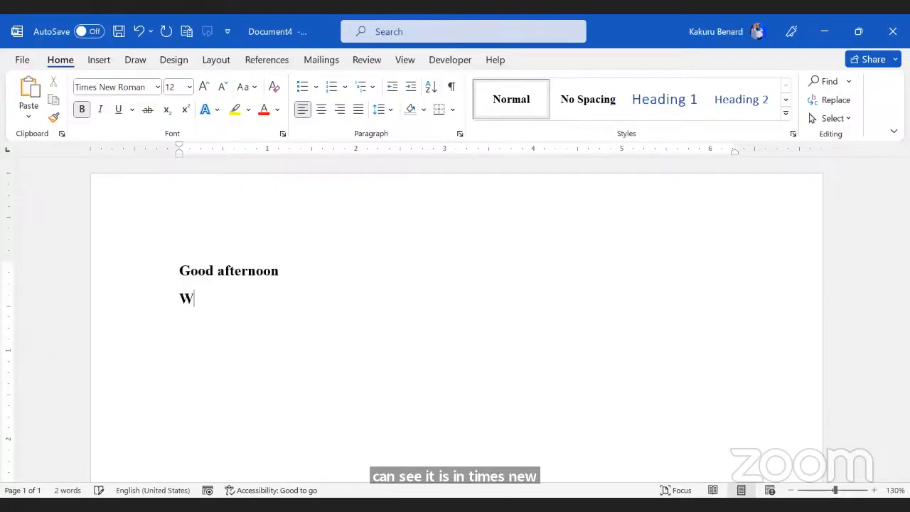
{"action": "type", "text": "e have he"}
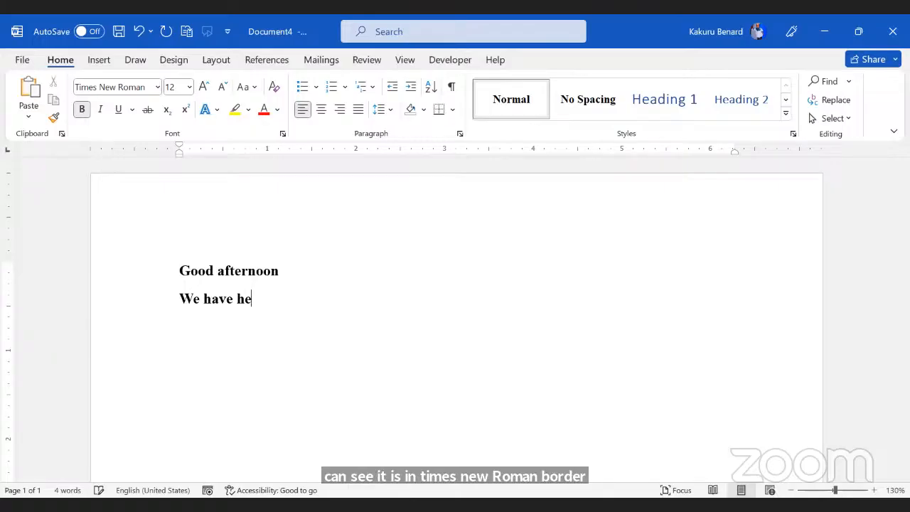
{"action": "type", "text": "ld a session on"}
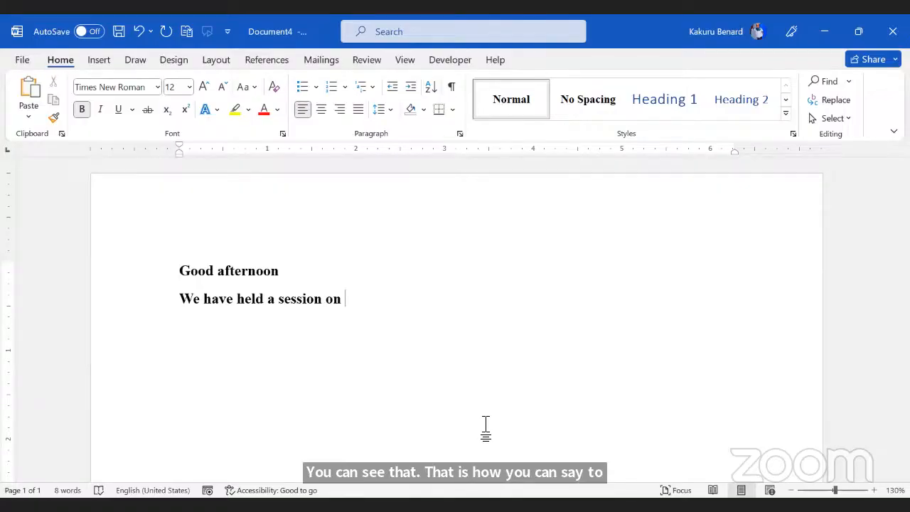
{"action": "key", "text": "alt+Tab"}
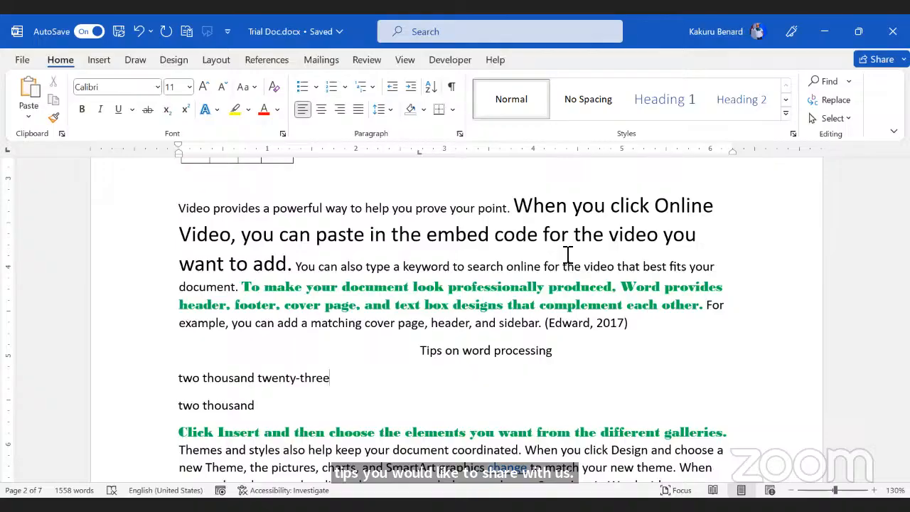
Step: Add lines '20,40,100,30,600' and '30,100,67,900,80' below 'two thousand' and select both
{"action": "left_click", "coordinate": [333, 406]}
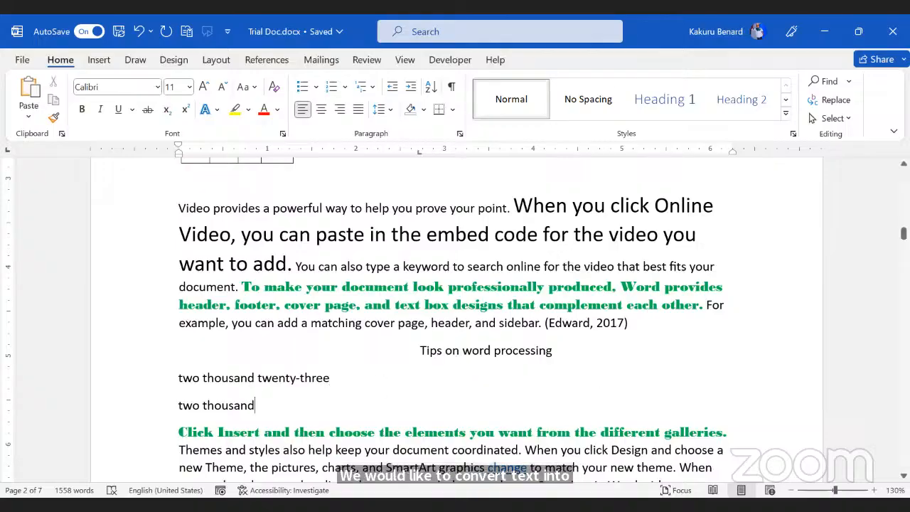
{"action": "key", "text": "Return"}
{"action": "scroll", "coordinate": [325, 278], "scroll_direction": "down", "scroll_amount": 2}
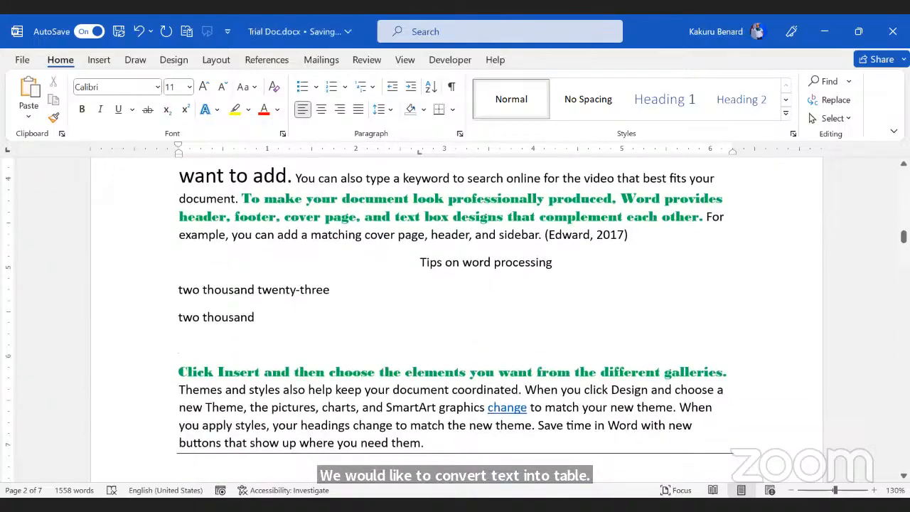
{"action": "type", "text": "20"}
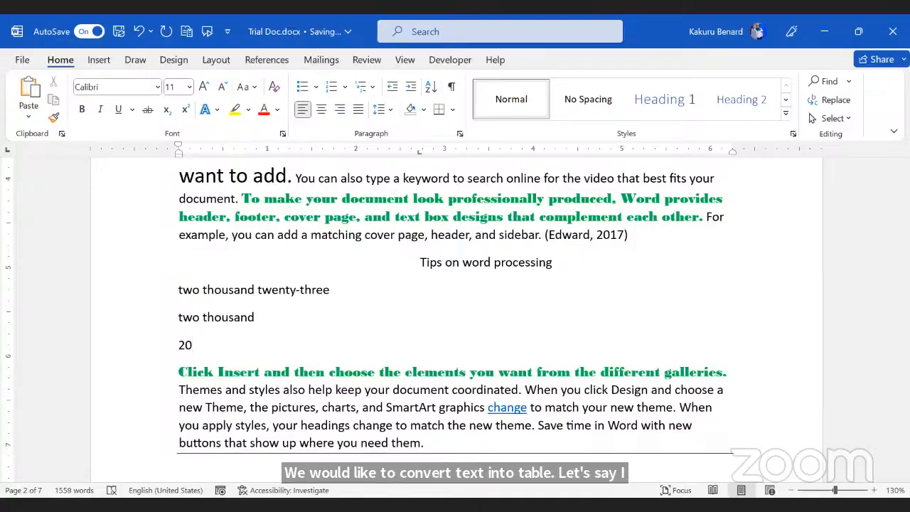
{"action": "type", "text": ",40"}
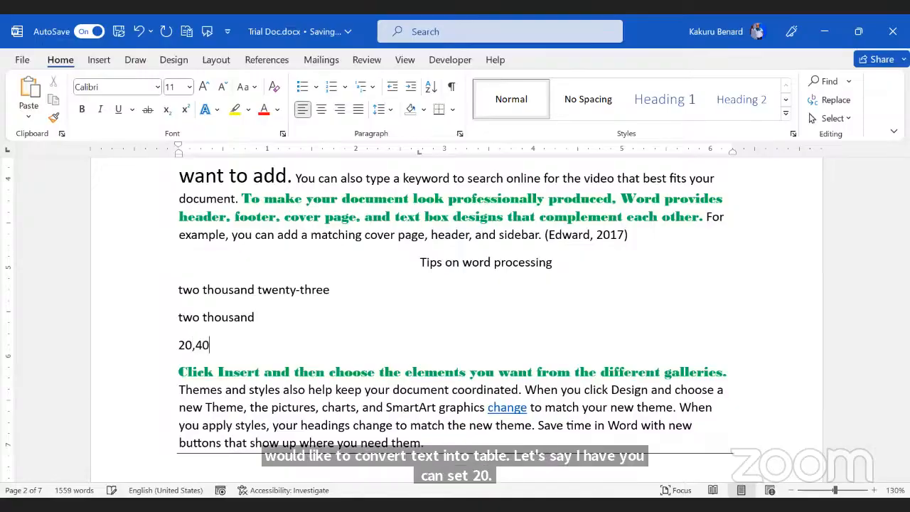
{"action": "type", "text": ",100."}
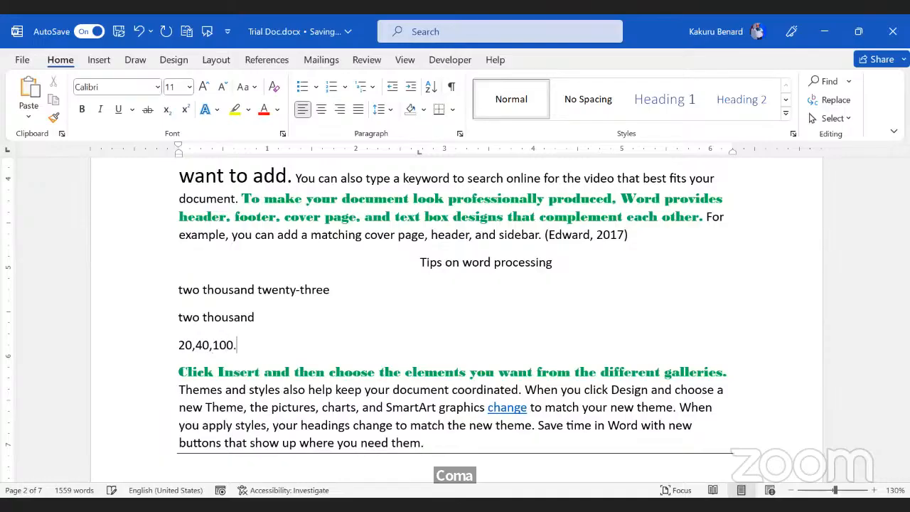
{"action": "type", "text": "30.600"}
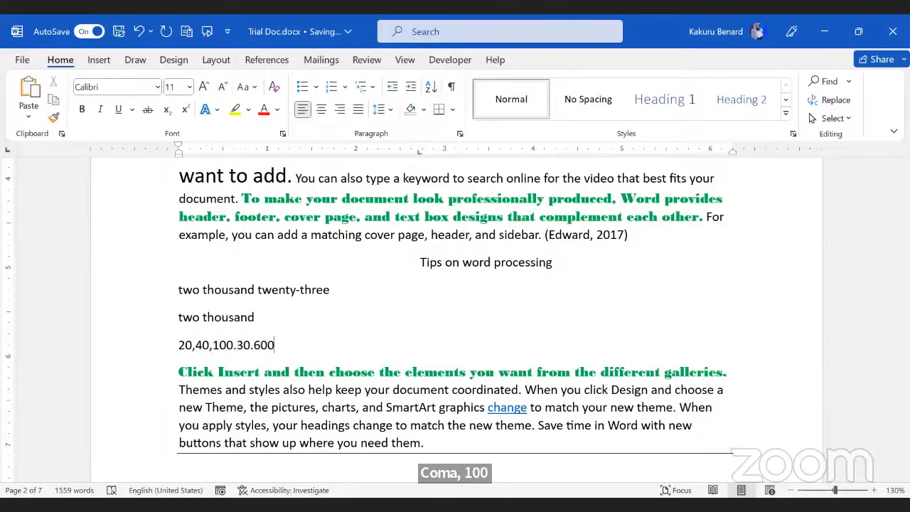
{"action": "key", "text": "BackSpace"}
{"action": "type", "text": ",30,"}
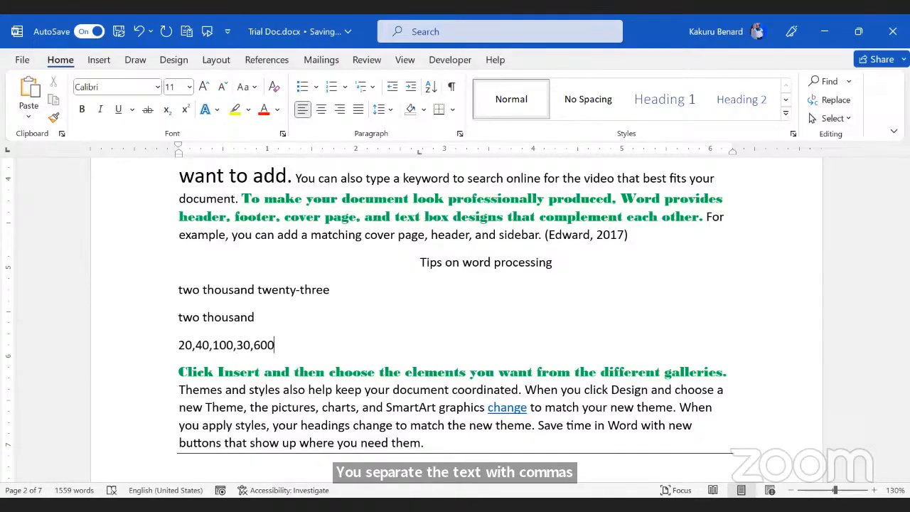
{"action": "key", "text": "Return"}
{"action": "type", "text": "30"}
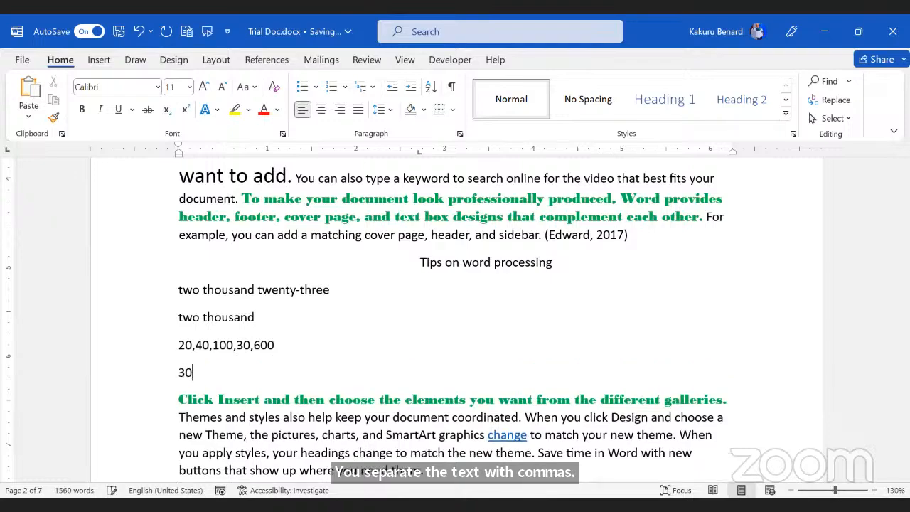
{"action": "type", "text": ",100"}
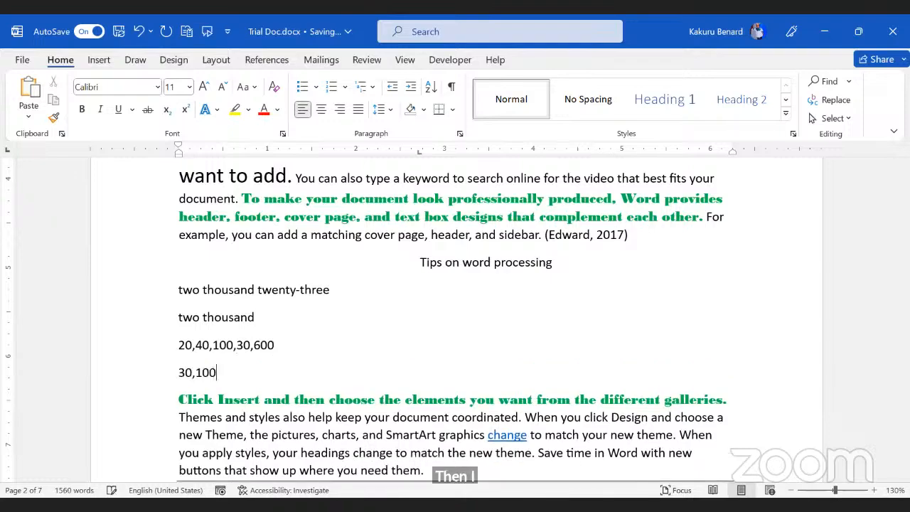
{"action": "type", "text": ",67,"}
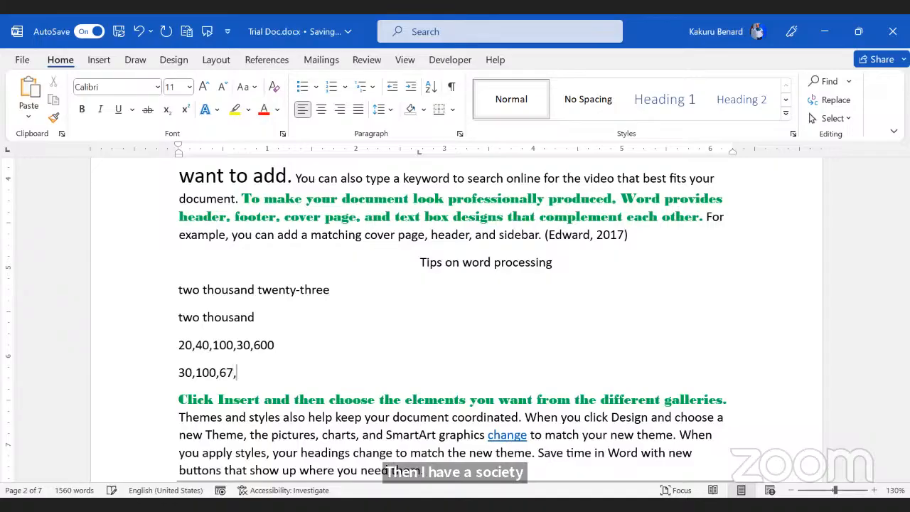
{"action": "type", "text": "900,"}
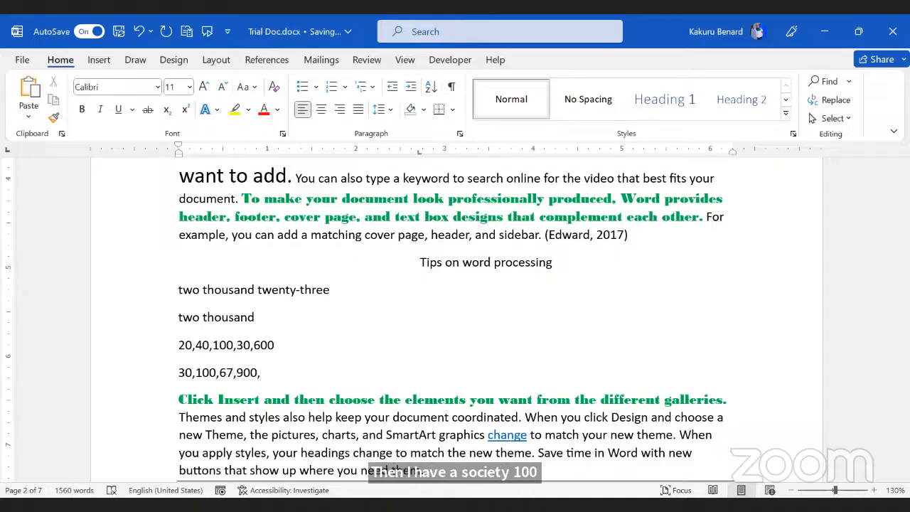
{"action": "type", "text": "80"}
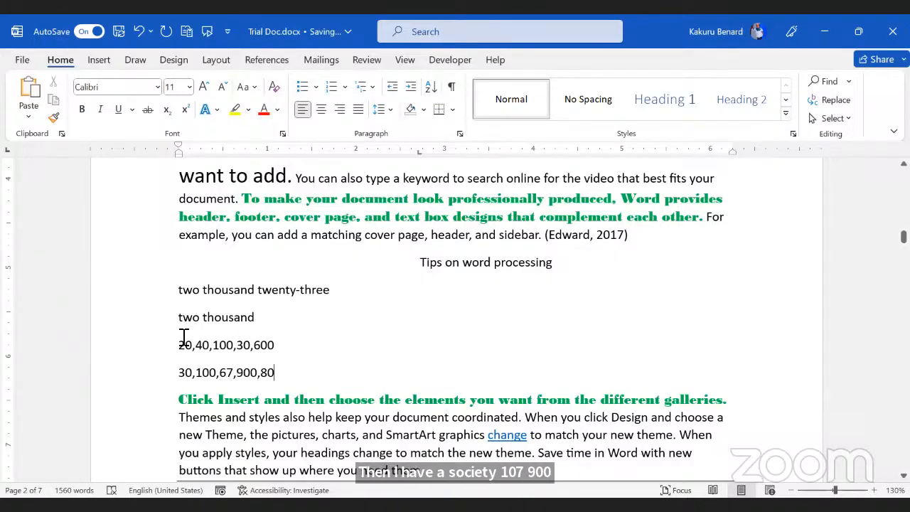
{"action": "left_click", "coordinate": [169, 359]}
{"action": "left_click", "coordinate": [176, 378], "text": "shift"}
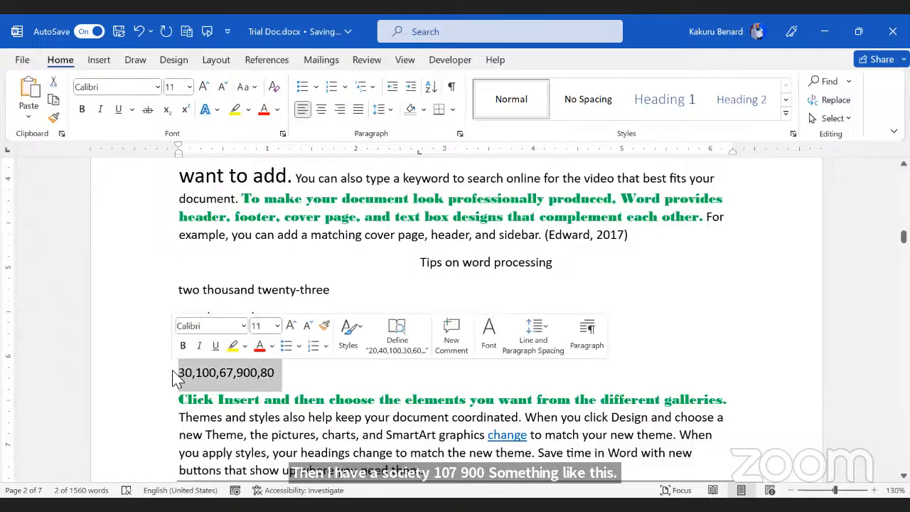
Step: Convert the two comma-separated number lines into a 5-column, 2-row table
{"action": "left_click", "coordinate": [100, 61]}
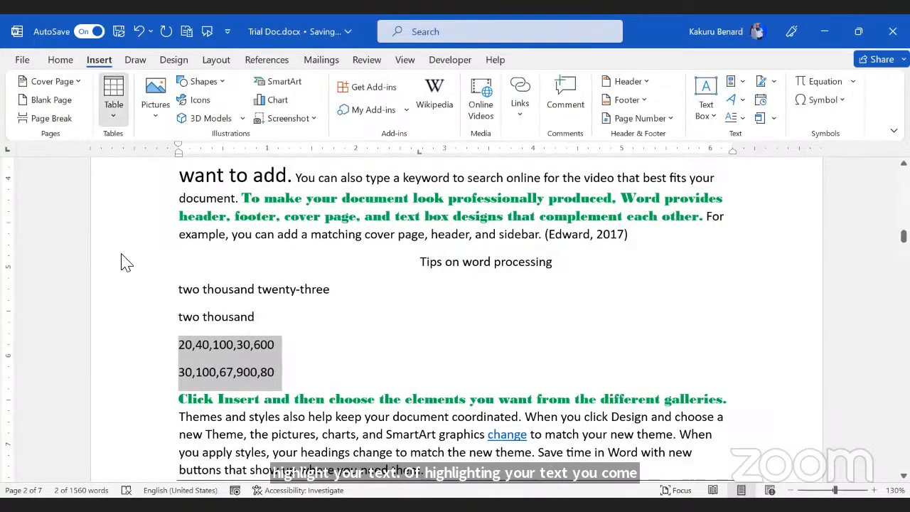
{"action": "left_click", "coordinate": [114, 101]}
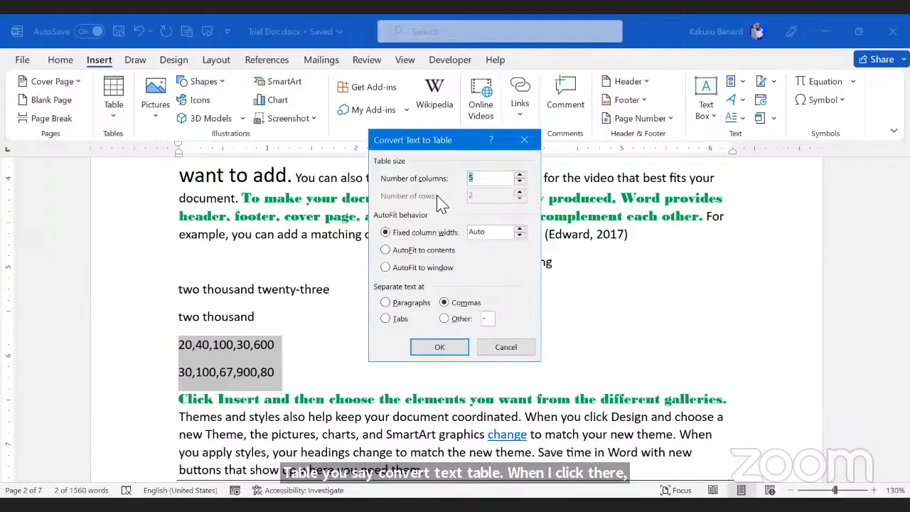
{"action": "left_click", "coordinate": [442, 348]}
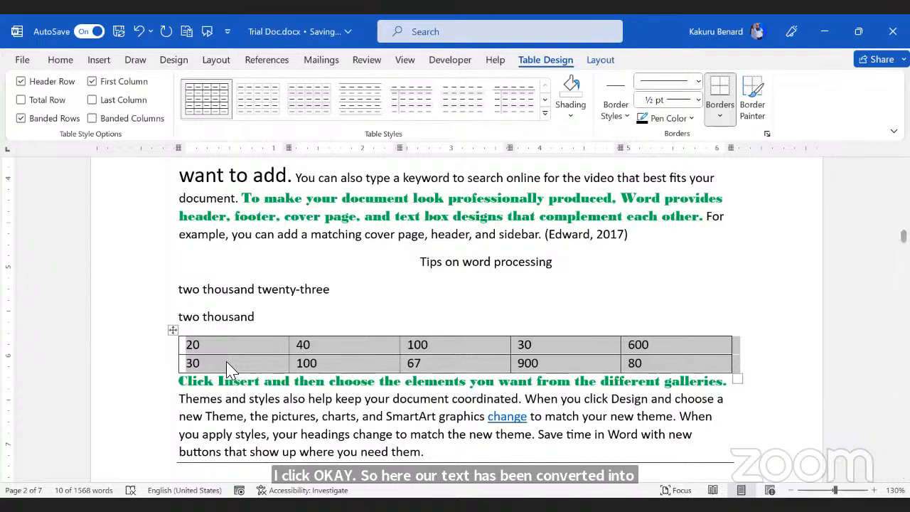
{"action": "left_click", "coordinate": [309, 399]}
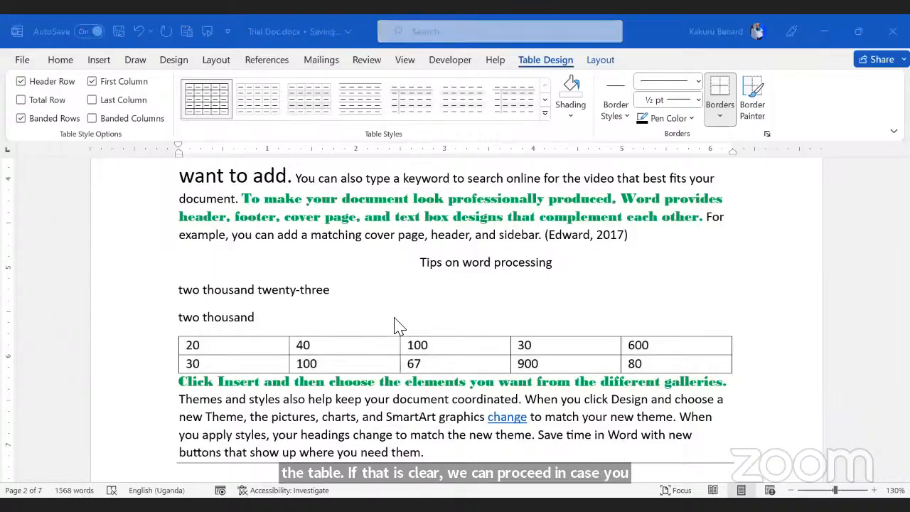
Step: Check the new table by clicking below and inside it and scrolling around it
{"action": "scroll", "coordinate": [388, 323], "scroll_direction": "down", "scroll_amount": 2}
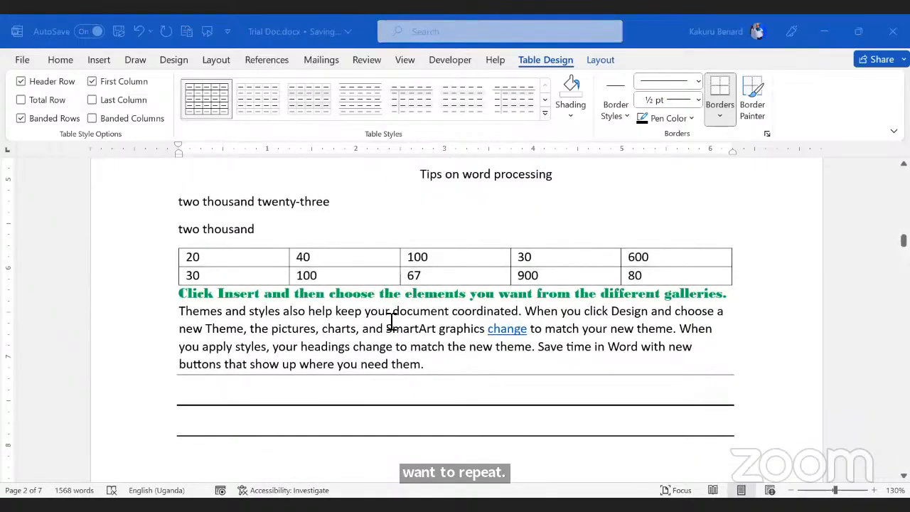
{"action": "left_click", "coordinate": [392, 321]}
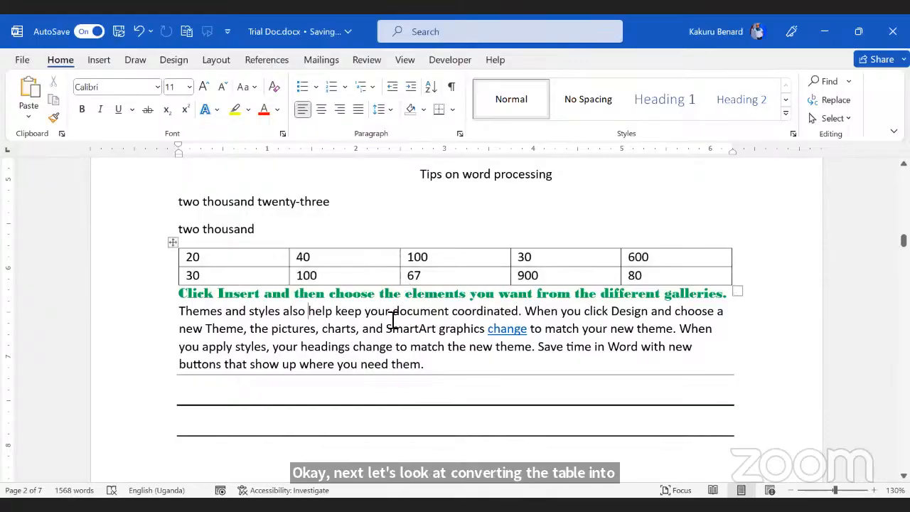
{"action": "left_click", "coordinate": [343, 275]}
{"action": "scroll", "coordinate": [349, 301], "scroll_direction": "down", "scroll_amount": 5}
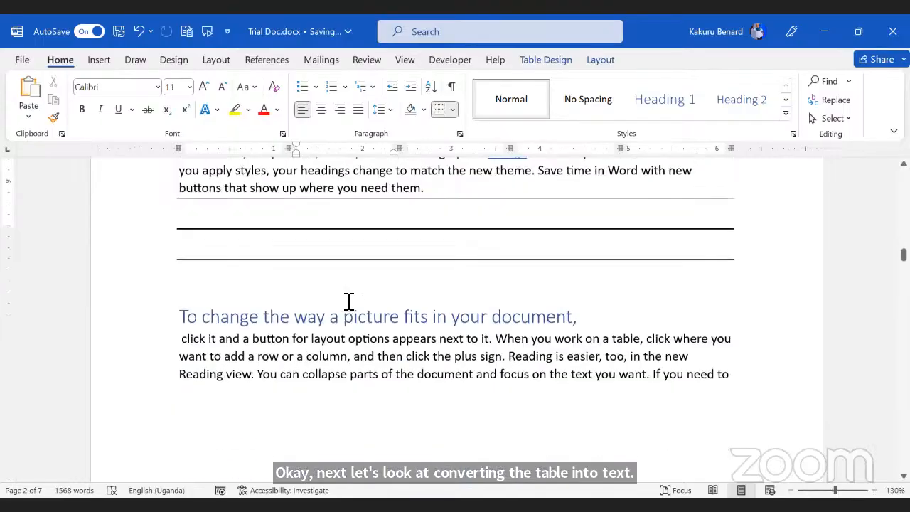
{"action": "scroll", "coordinate": [349, 300], "scroll_direction": "down", "scroll_amount": 3}
{"action": "scroll", "coordinate": [349, 301], "scroll_direction": "up", "scroll_amount": 12}
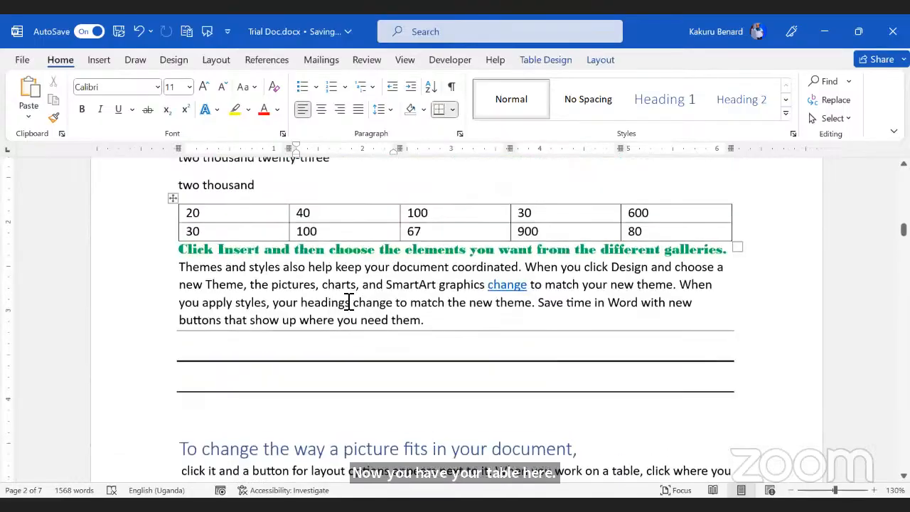
{"action": "scroll", "coordinate": [356, 307], "scroll_direction": "up", "scroll_amount": 10}
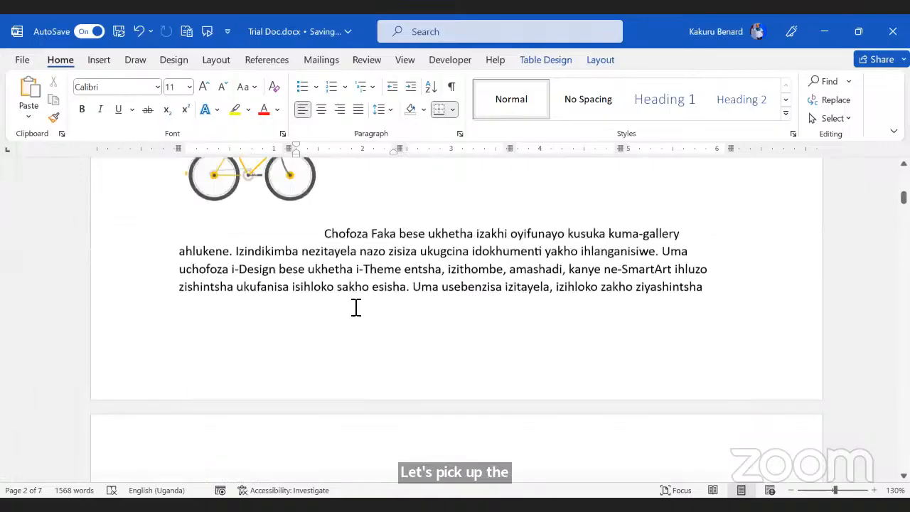
{"action": "scroll", "coordinate": [356, 307], "scroll_direction": "up", "scroll_amount": 15}
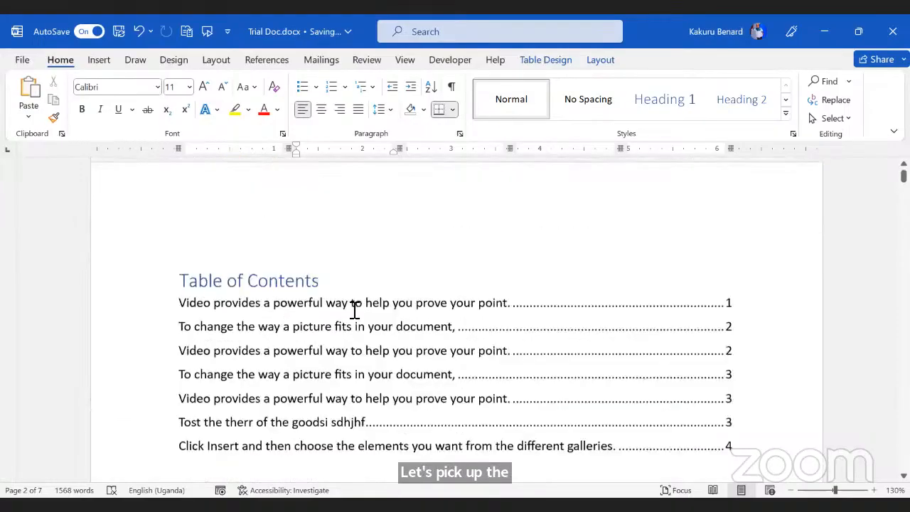
{"action": "scroll", "coordinate": [354, 309], "scroll_direction": "down", "scroll_amount": 1}
Step: Scroll to the 56/400/22400 table and convert it to tab-separated text
{"action": "scroll", "coordinate": [354, 309], "scroll_direction": "down", "scroll_amount": 15}
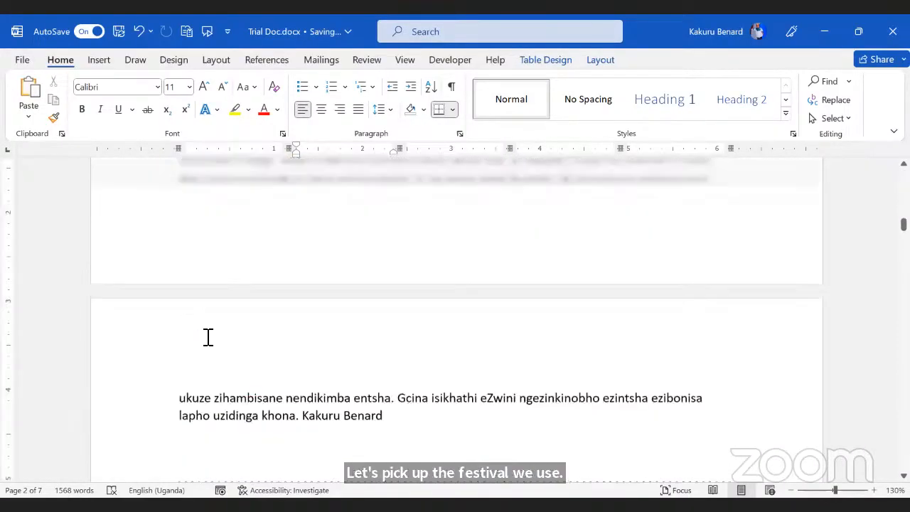
{"action": "scroll", "coordinate": [199, 337], "scroll_direction": "down", "scroll_amount": 15}
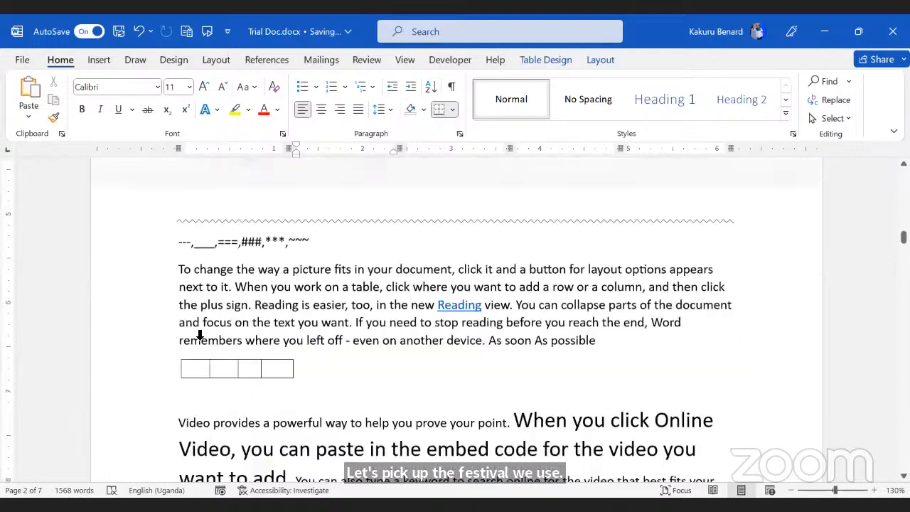
{"action": "scroll", "coordinate": [177, 322], "scroll_direction": "down", "scroll_amount": 10}
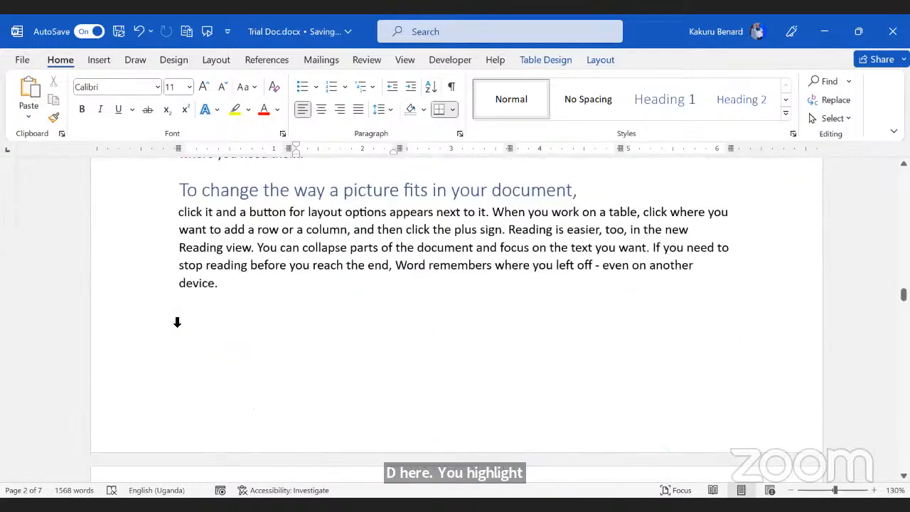
{"action": "scroll", "coordinate": [177, 322], "scroll_direction": "down", "scroll_amount": 20}
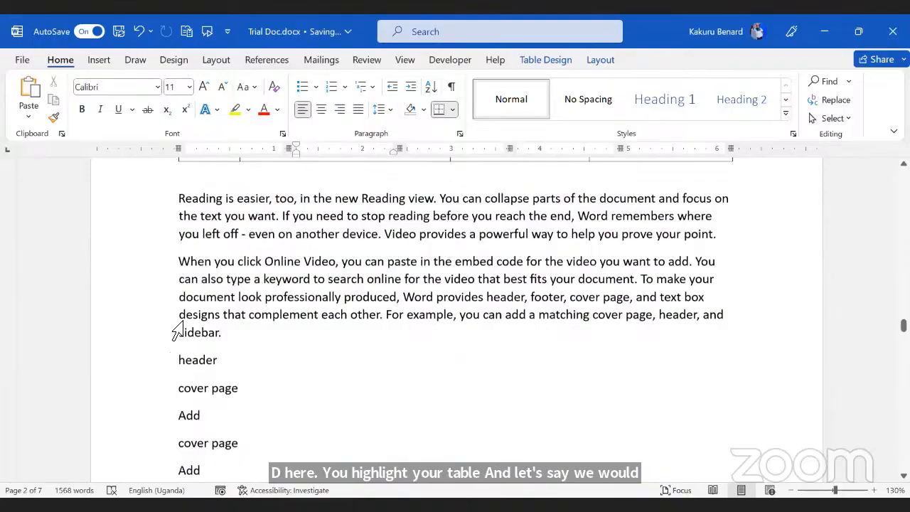
{"action": "left_click", "coordinate": [173, 323]}
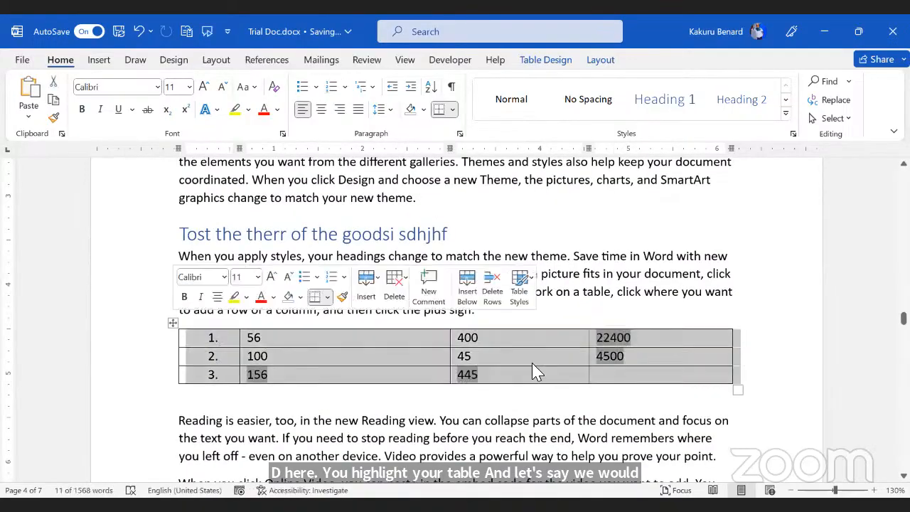
{"action": "left_click", "coordinate": [599, 63]}
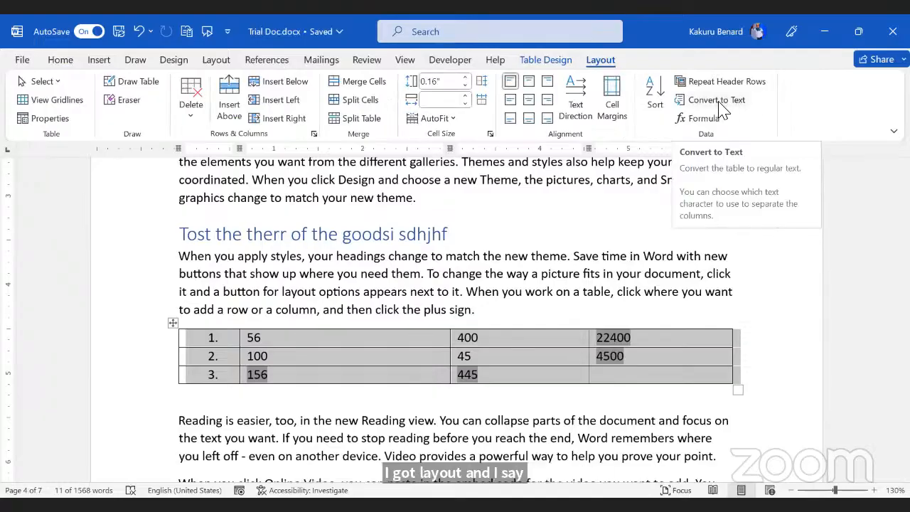
{"action": "left_click", "coordinate": [719, 103]}
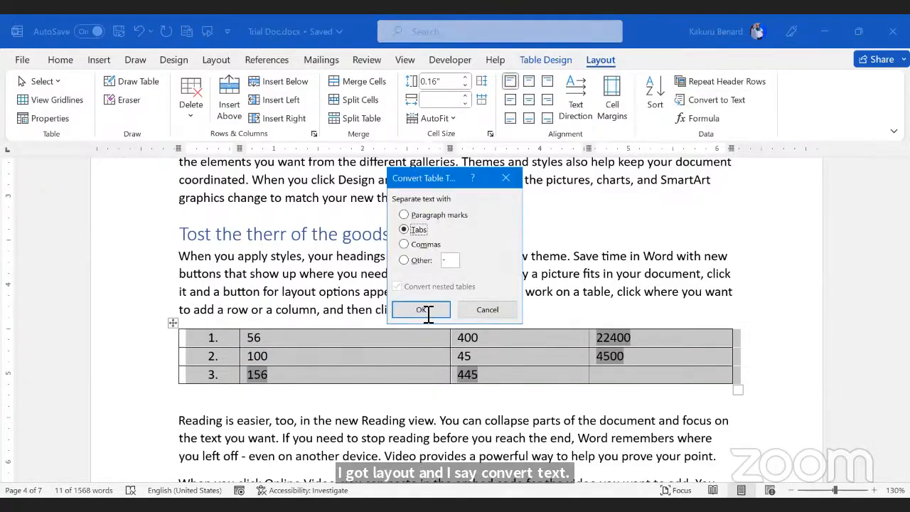
{"action": "key", "text": "Return"}
Step: Highlight the converted tab-separated number rows to check them, then deselect
{"action": "left_click", "coordinate": [629, 337]}
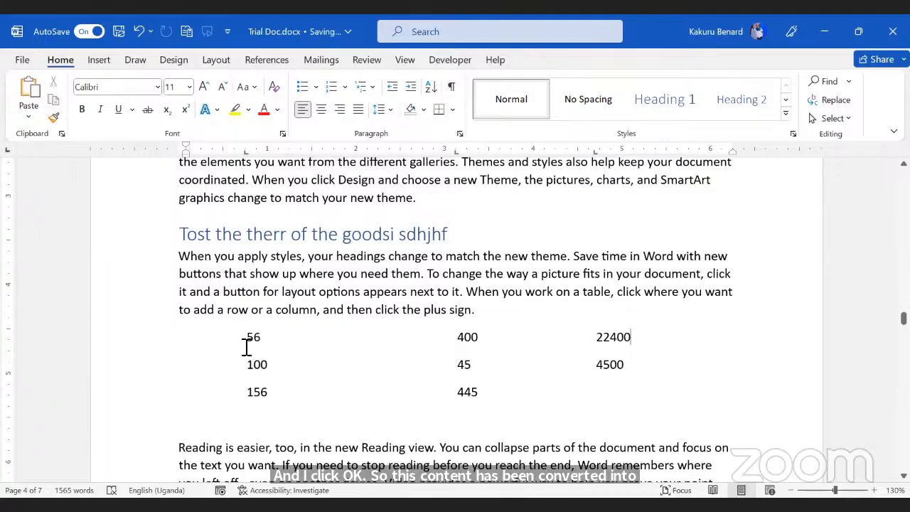
{"action": "left_click_drag", "start_coordinate": [177, 338], "coordinate": [608, 426]}
{"action": "left_click", "coordinate": [476, 357]}
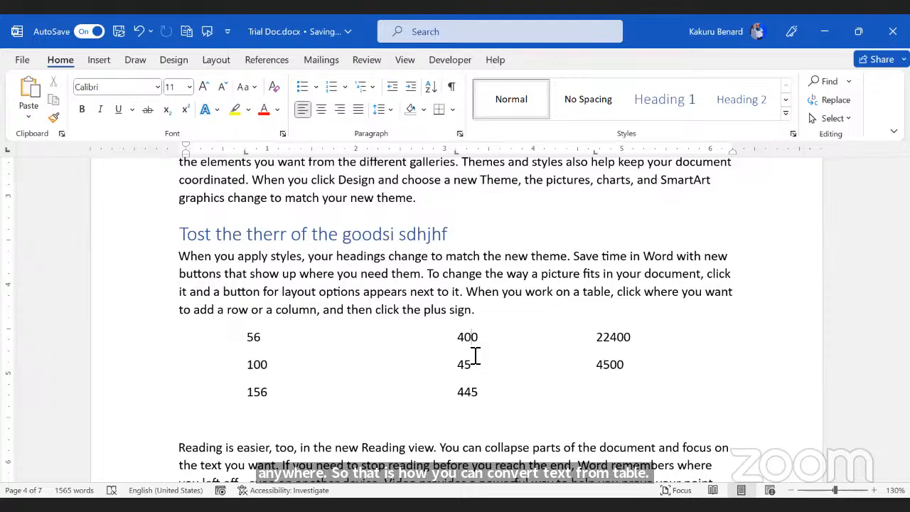
{"action": "scroll", "coordinate": [475, 355], "scroll_direction": "down", "scroll_amount": 5}
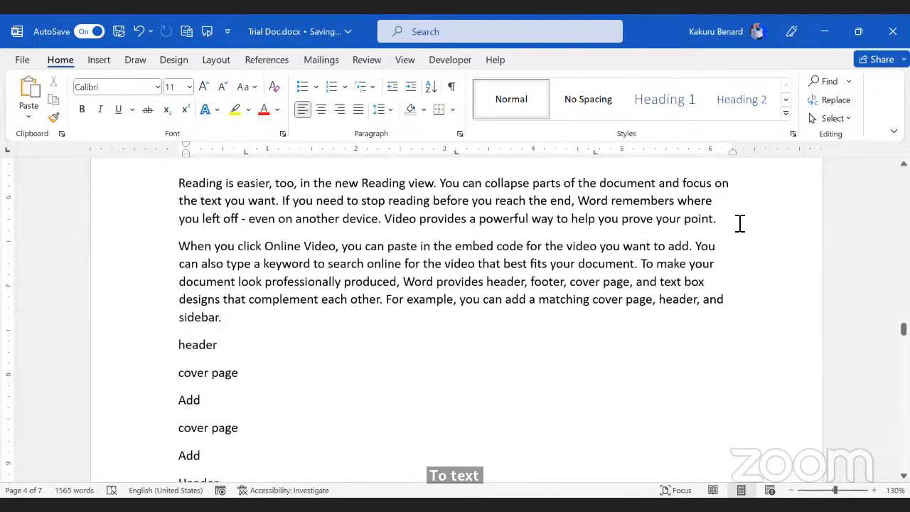
Step: Insert the built-in Binomial Theorem equation on a new line after 'point.'
{"action": "left_click", "coordinate": [739, 223]}
{"action": "key", "text": "Return"}
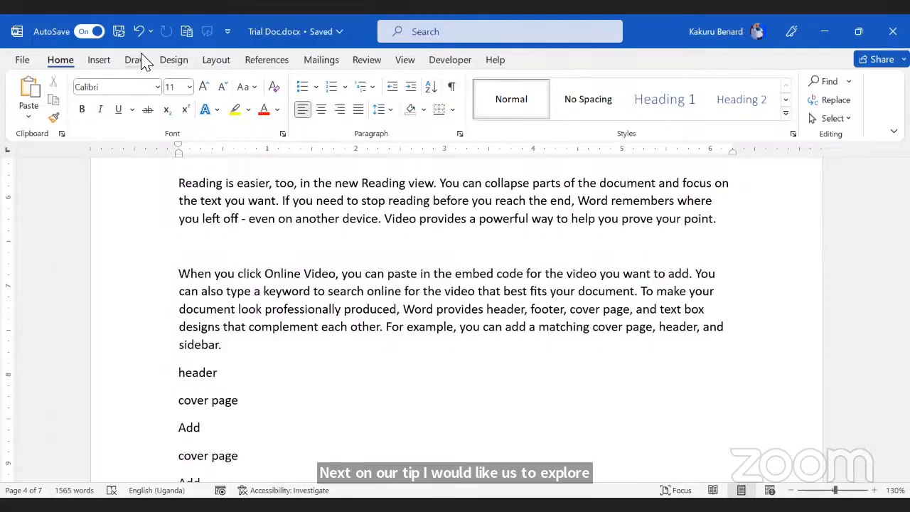
{"action": "left_click", "coordinate": [100, 61]}
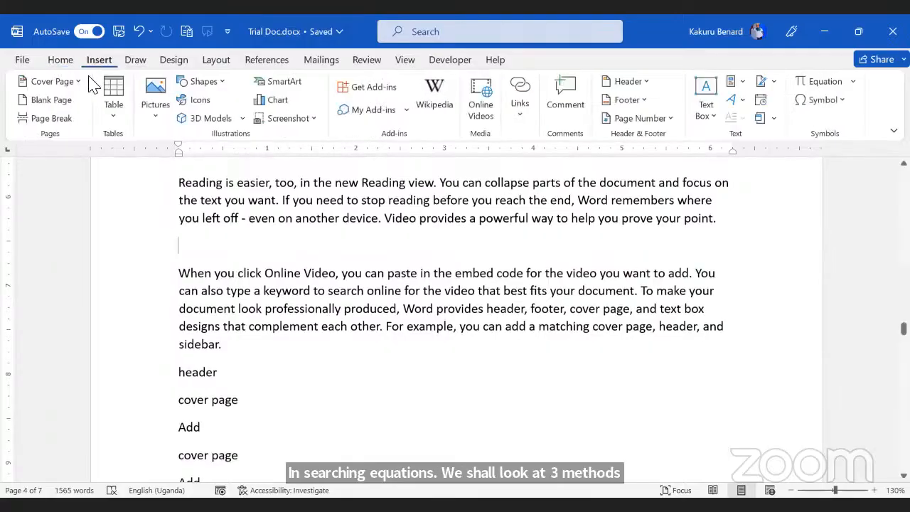
{"action": "left_click", "coordinate": [853, 82]}
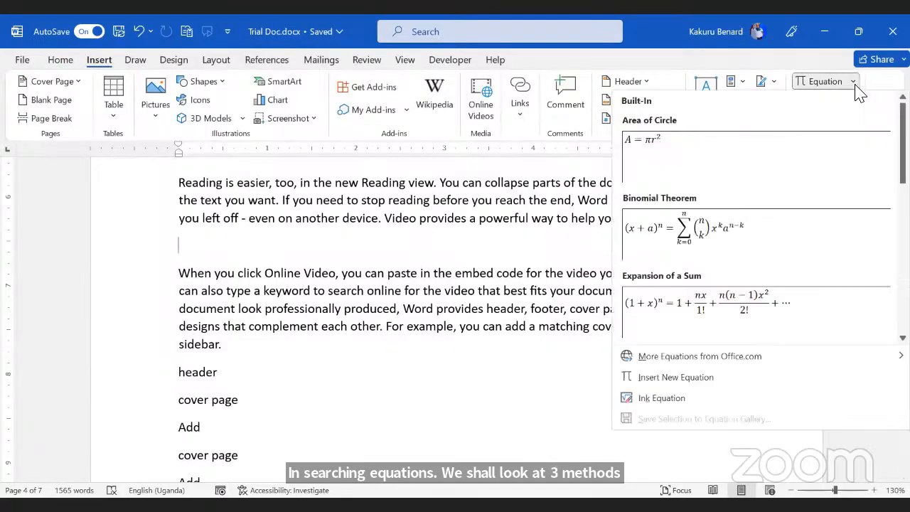
{"action": "left_click", "coordinate": [702, 238]}
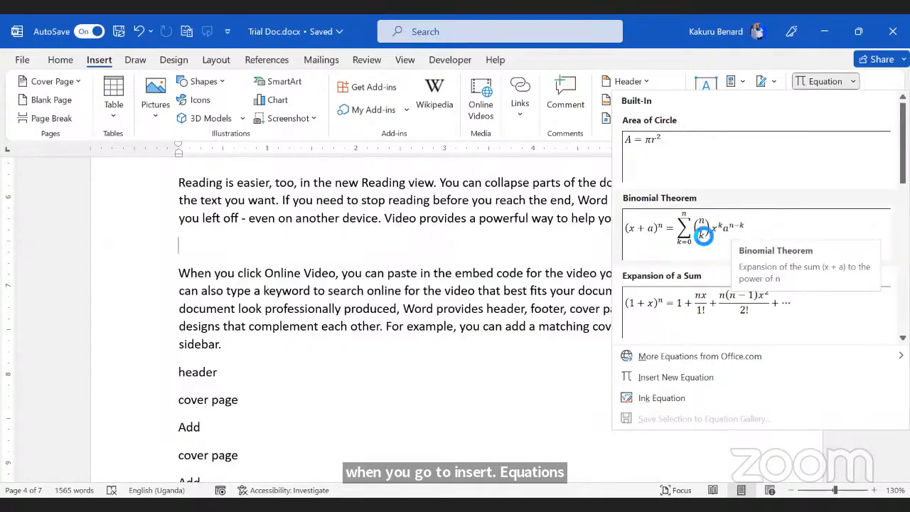
{"action": "left_click", "coordinate": [427, 263]}
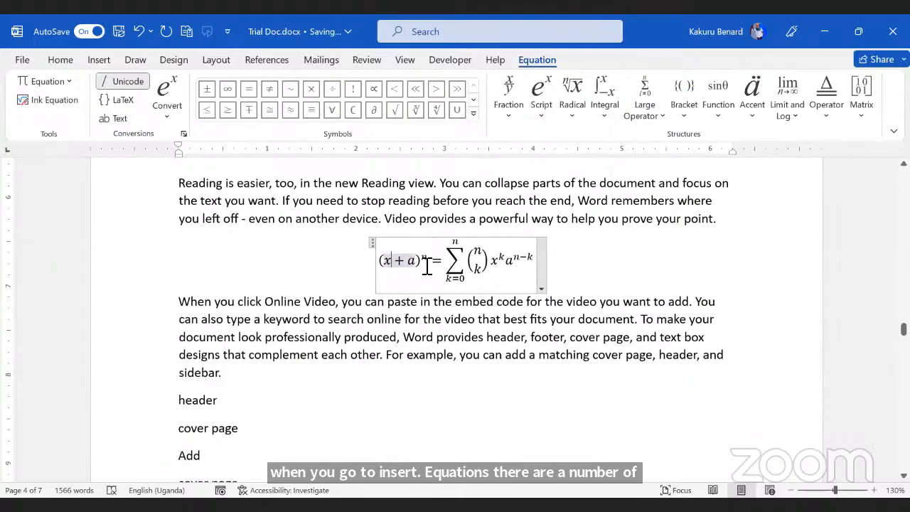
{"action": "left_click", "coordinate": [431, 260]}
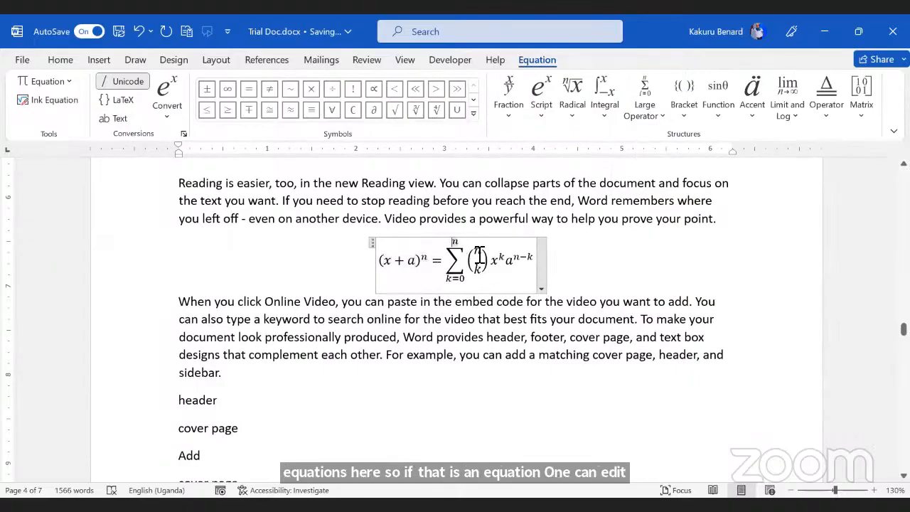
{"action": "left_click", "coordinate": [512, 260]}
{"action": "left_click", "coordinate": [596, 278]}
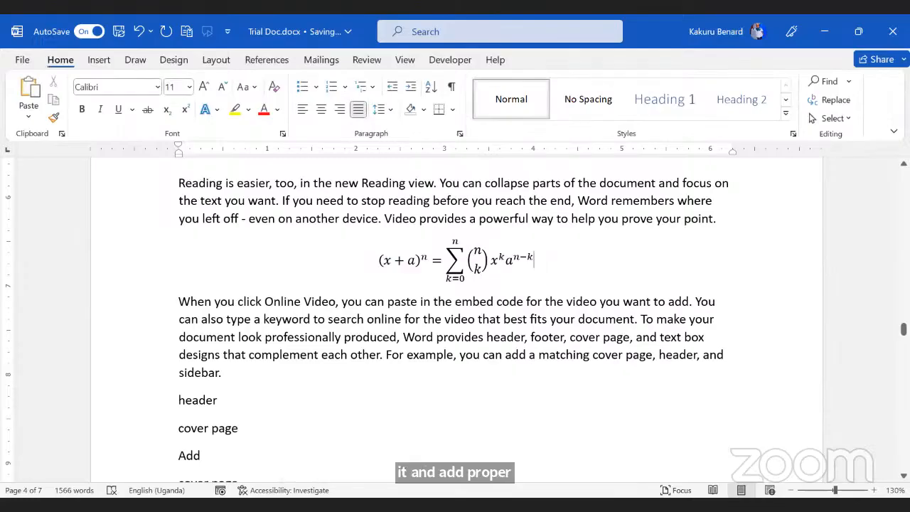
Step: Add a blank line below the equation and bring up the built-in equations gallery
{"action": "key", "text": "Return"}
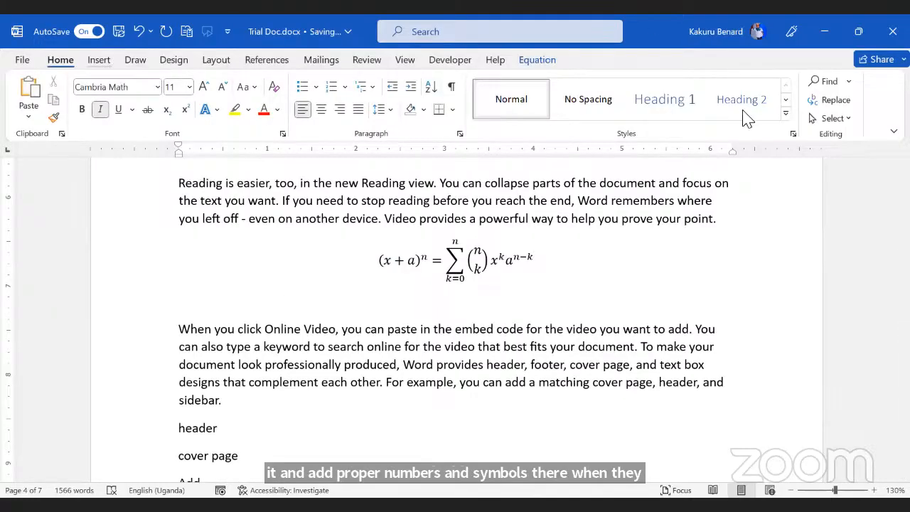
{"action": "key", "text": "alt+n"}
{"action": "left_click", "coordinate": [852, 82]}
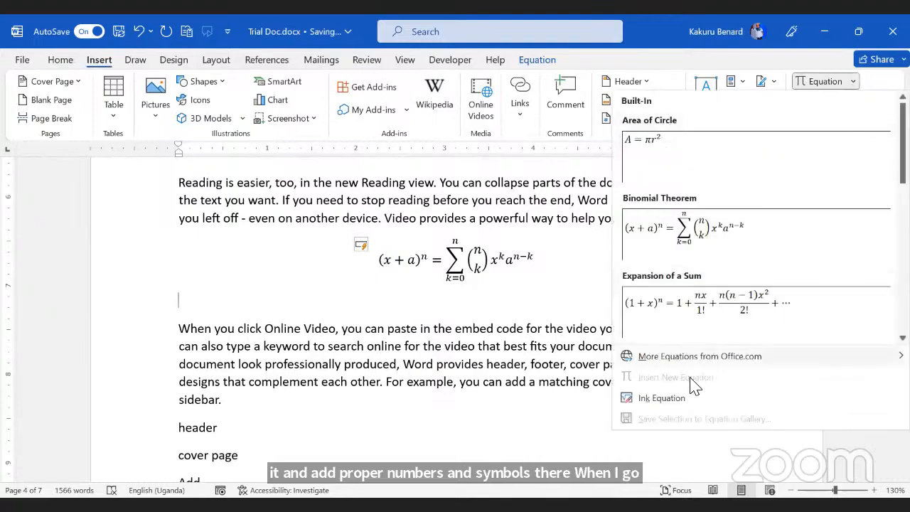
Step: Insert a new blank equation on a new line after 'sidebar.'
{"action": "left_click", "coordinate": [341, 380]}
{"action": "left_click", "coordinate": [231, 400]}
{"action": "key", "text": "Return"}
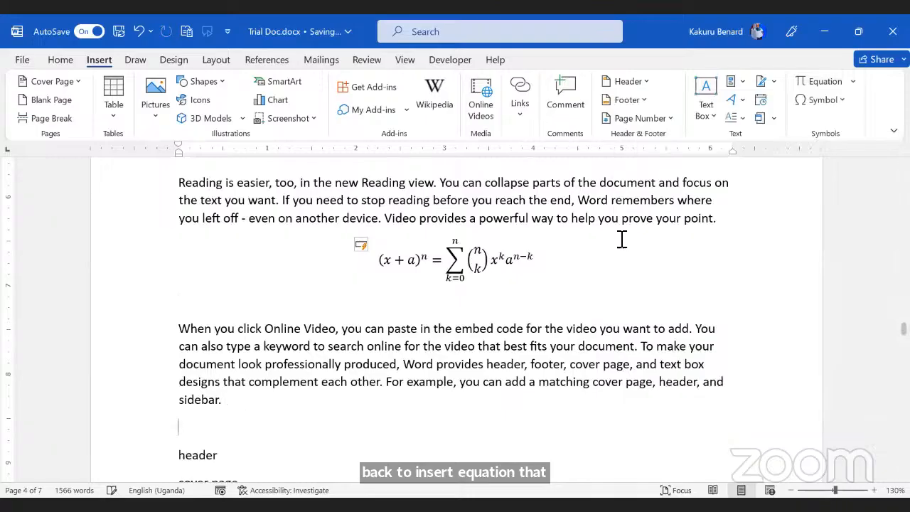
{"action": "left_click", "coordinate": [853, 81]}
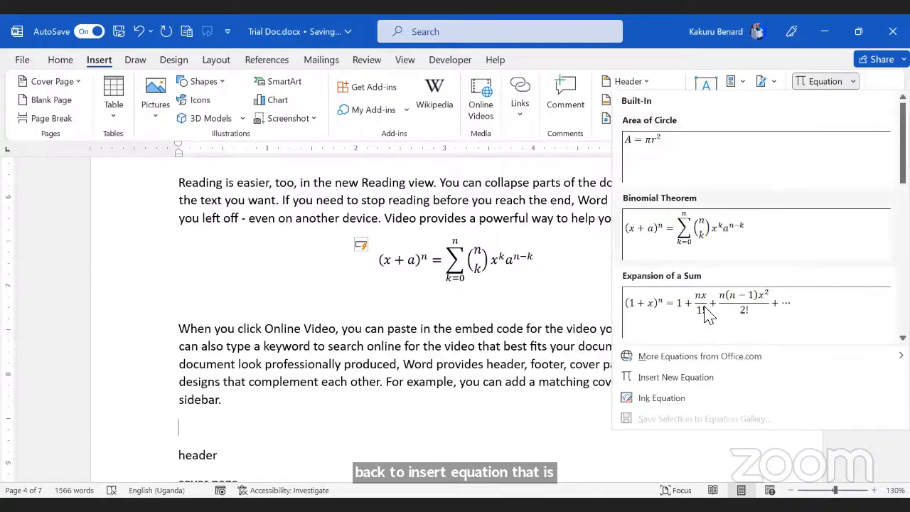
{"action": "left_click", "coordinate": [679, 377]}
{"action": "scroll", "coordinate": [441, 358], "scroll_direction": "down", "scroll_amount": 2}
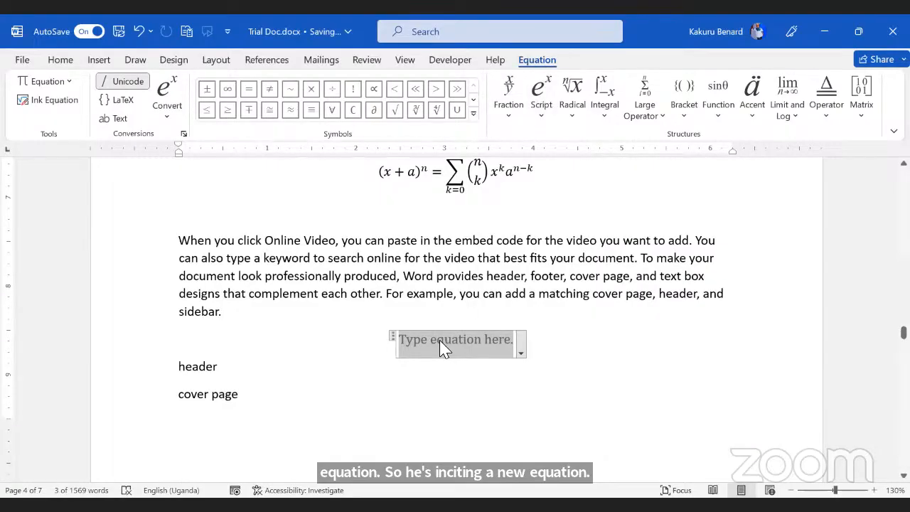
Step: Build an integral from 0 to 1 of cos 2 in the equation
{"action": "left_click", "coordinate": [604, 117]}
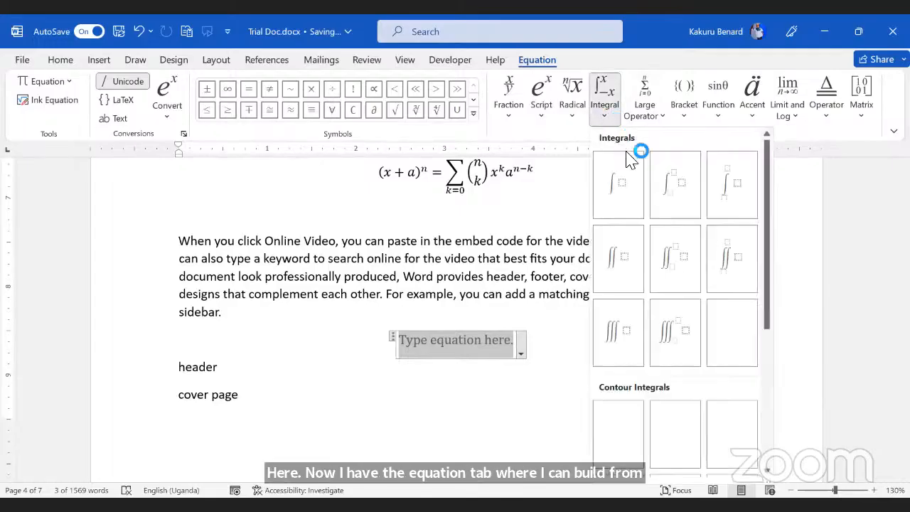
{"action": "left_click", "coordinate": [739, 187]}
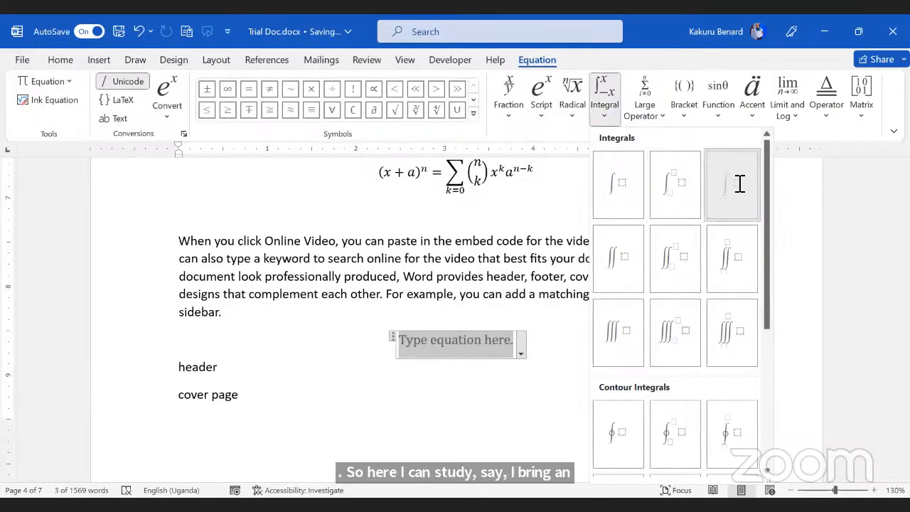
{"action": "type", "text": "1∫"}
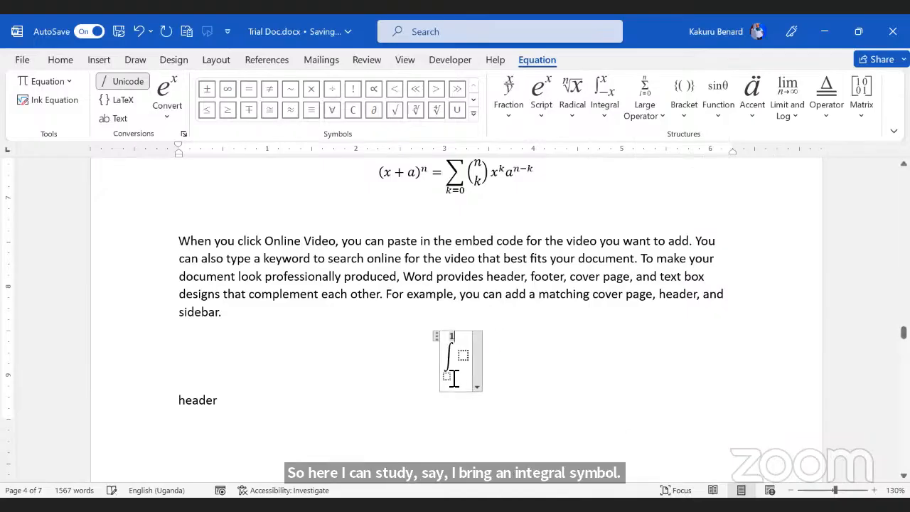
{"action": "type", "text": "0"}
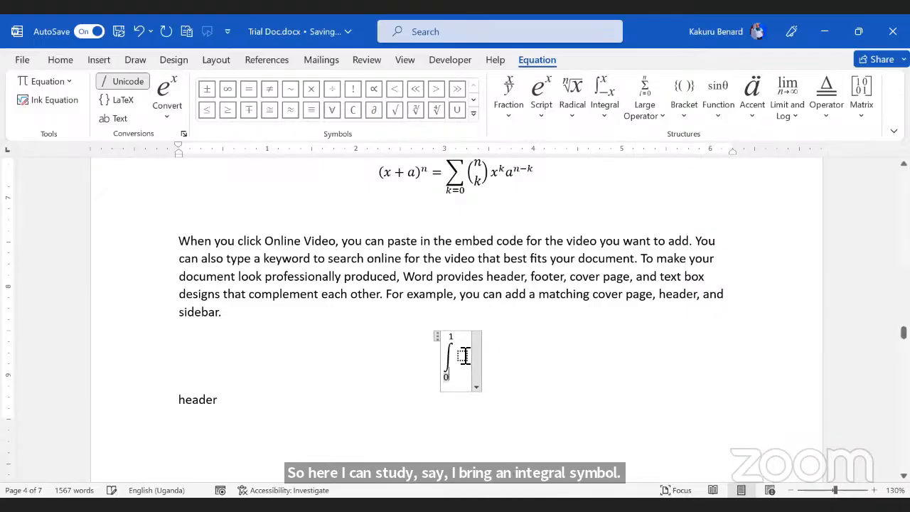
{"action": "left_click", "coordinate": [462, 355]}
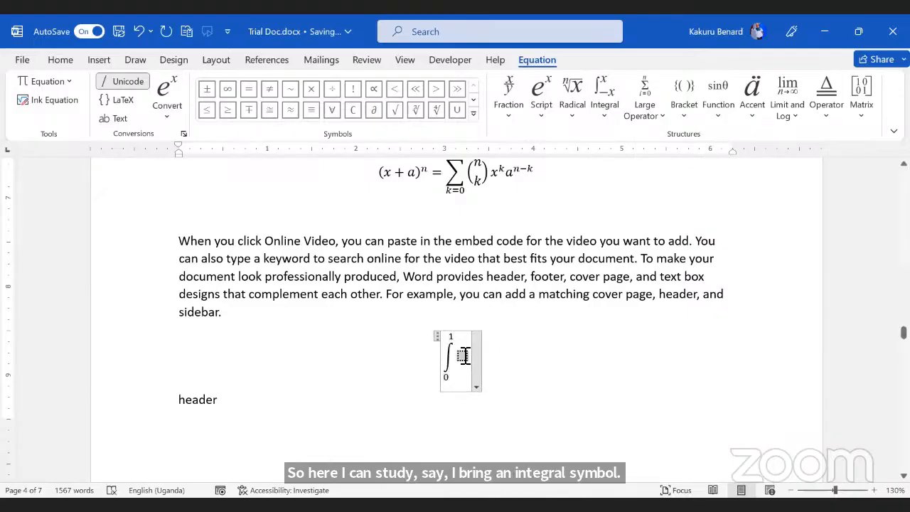
{"action": "left_click", "coordinate": [719, 113]}
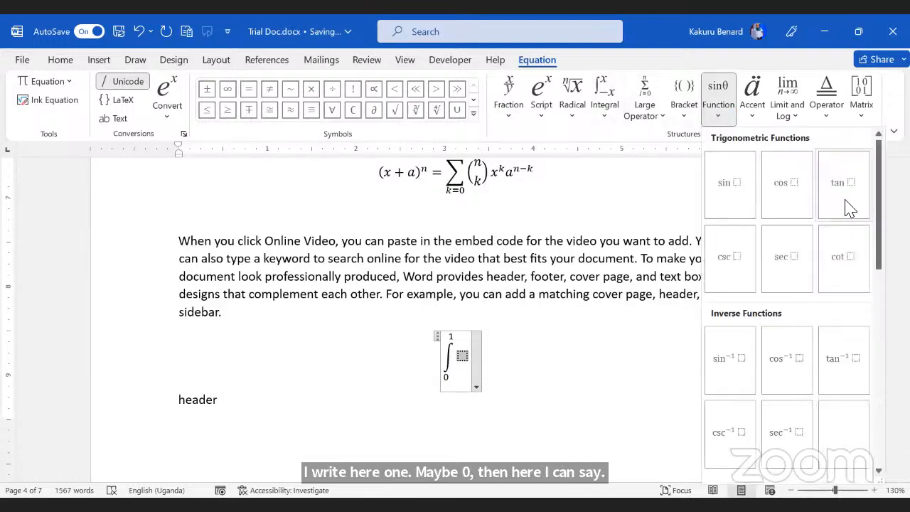
{"action": "left_click", "coordinate": [794, 191]}
{"action": "type", "text": "2"}
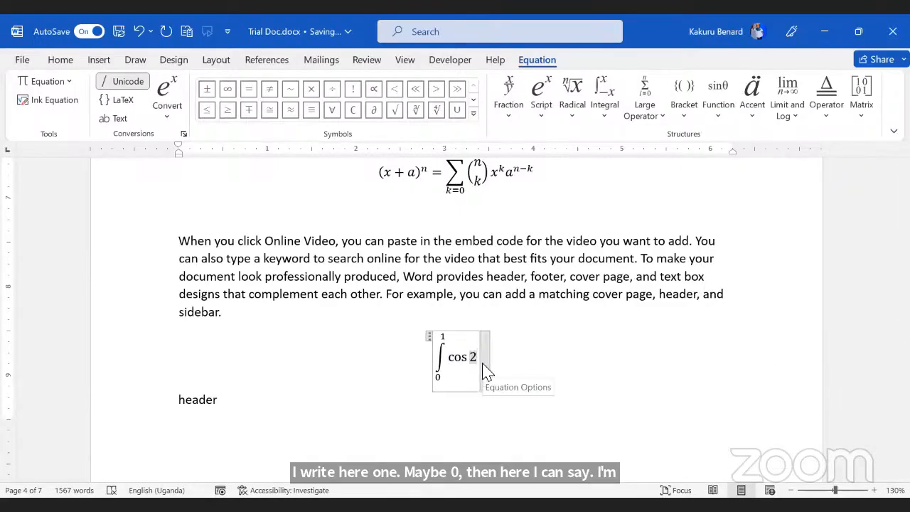
Step: Append a left subscript-superscript with y on top and x below
{"action": "left_click", "coordinate": [483, 364]}
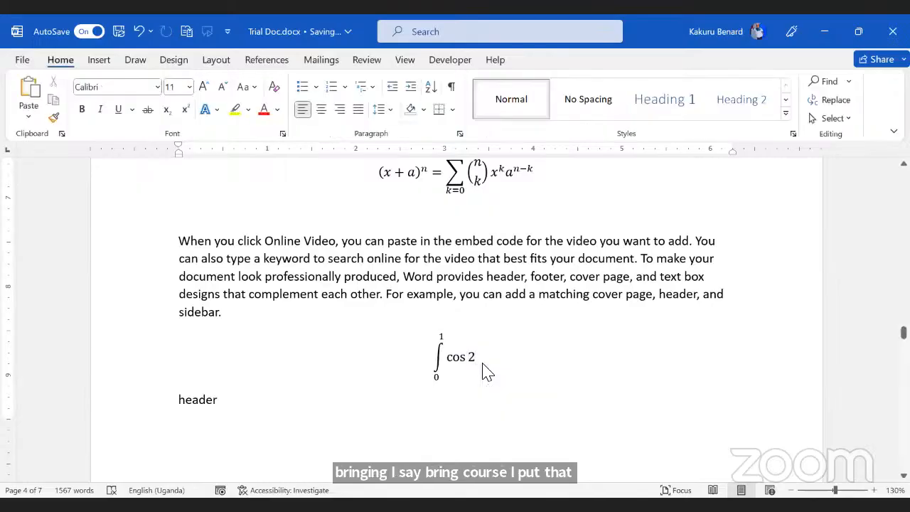
{"action": "double_click", "coordinate": [479, 363]}
{"action": "left_click", "coordinate": [470, 356]}
{"action": "left_click", "coordinate": [480, 356]}
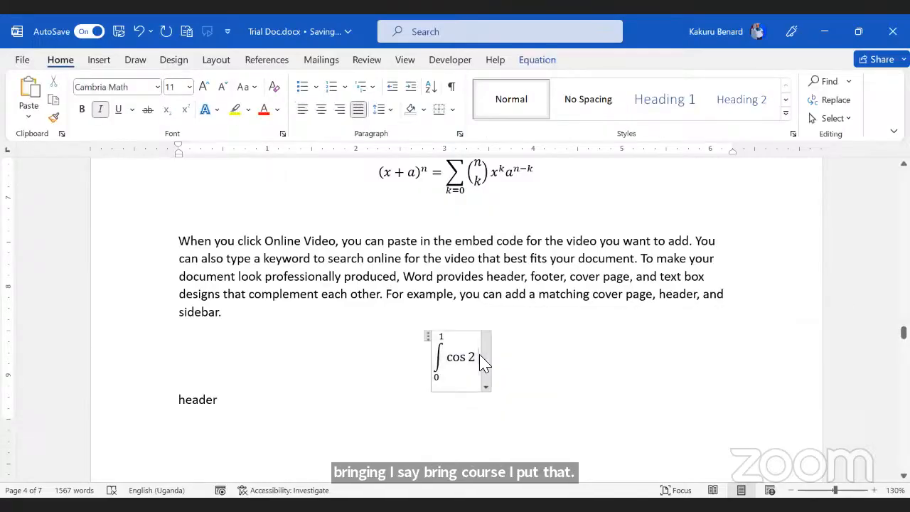
{"action": "left_click", "coordinate": [542, 62]}
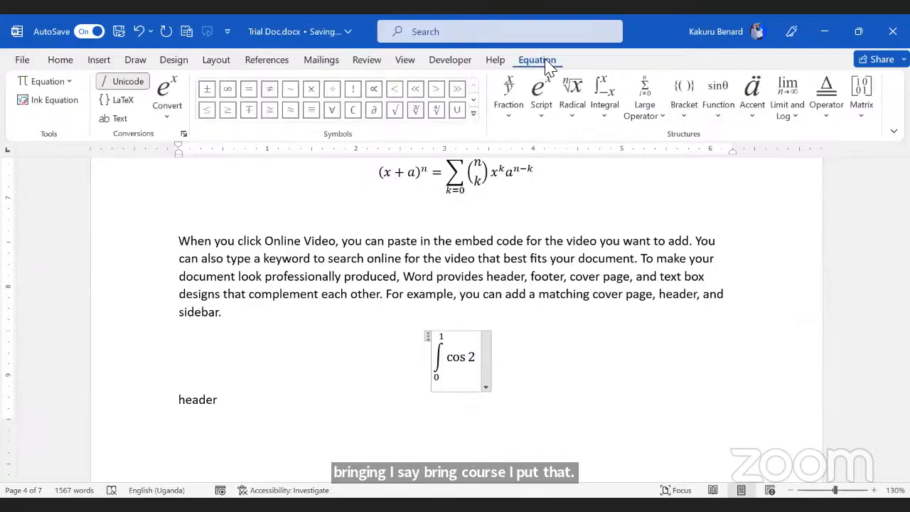
{"action": "left_click", "coordinate": [543, 128]}
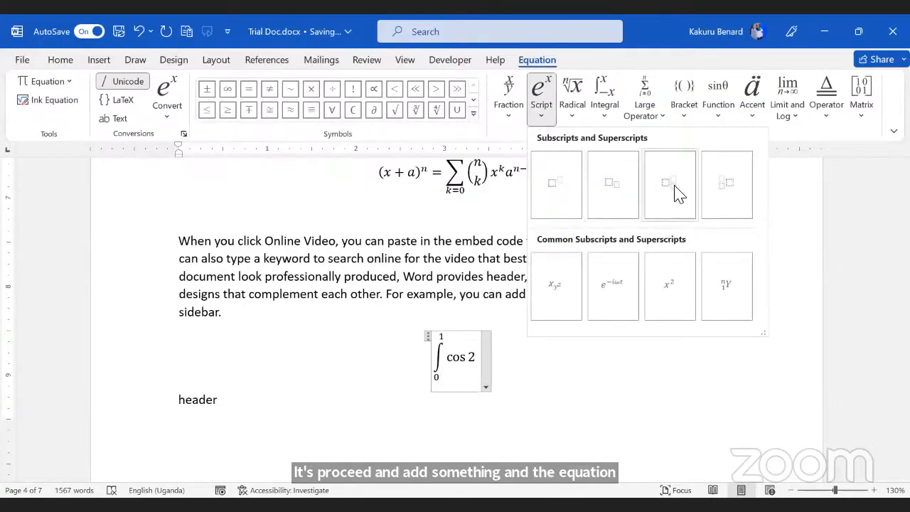
{"action": "left_click", "coordinate": [725, 190]}
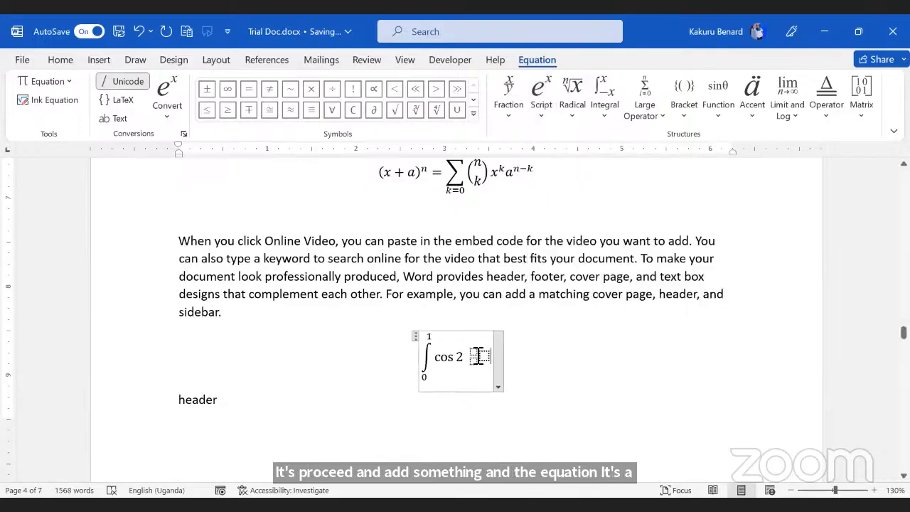
{"action": "type", "text": "y"}
{"action": "left_click", "coordinate": [480, 363]}
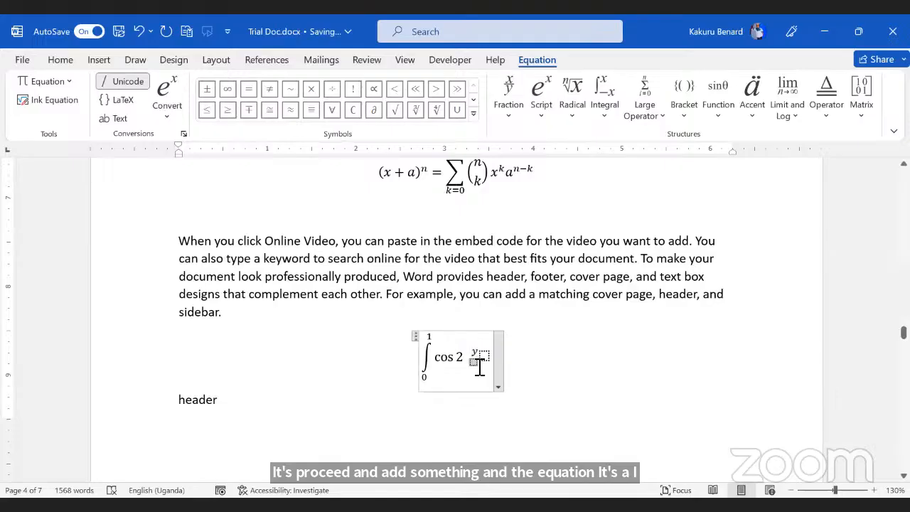
{"action": "type", "text": "x"}
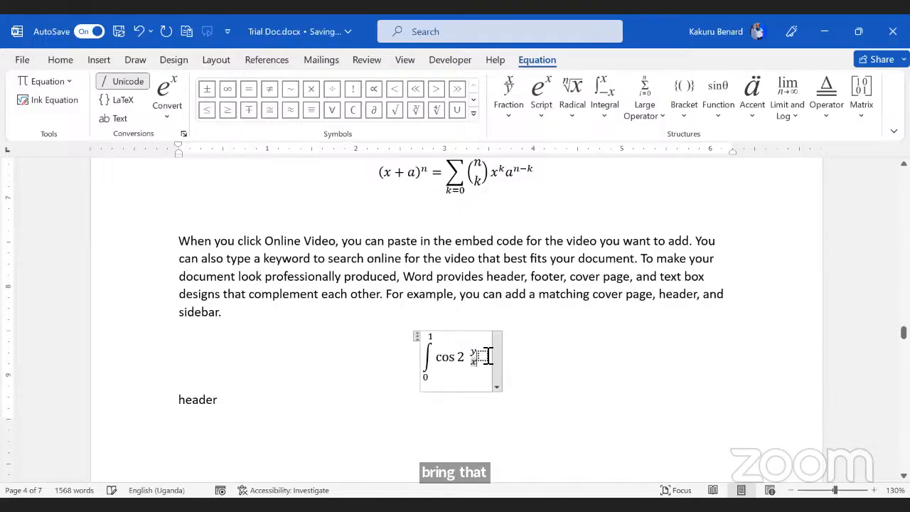
Step: Add the quadratic formula radical to the end of the equation
{"action": "left_click", "coordinate": [574, 114]}
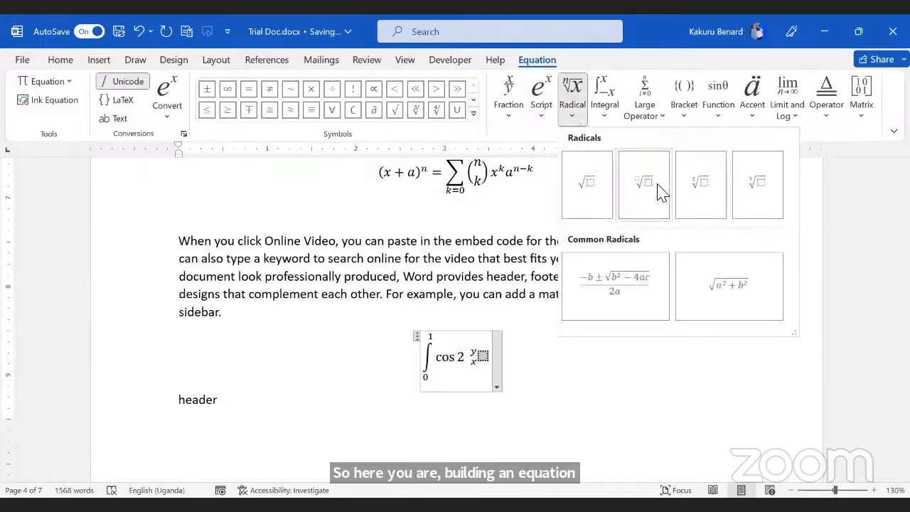
{"action": "left_click", "coordinate": [608, 295]}
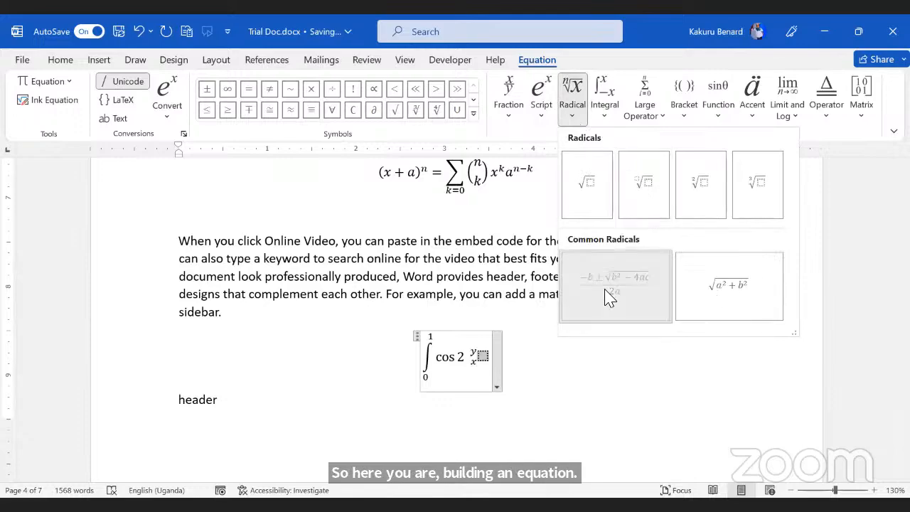
{"action": "left_click", "coordinate": [593, 374]}
{"action": "scroll", "coordinate": [495, 351], "scroll_direction": "down", "scroll_amount": 3}
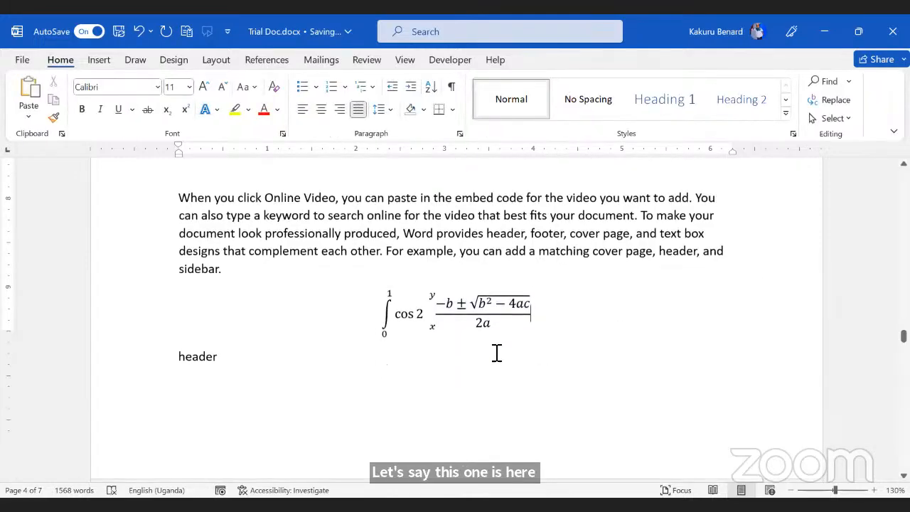
{"action": "left_click", "coordinate": [243, 330]}
{"action": "scroll", "coordinate": [246, 333], "scroll_direction": "up", "scroll_amount": 2}
Step: Place the cursor above 'cover page' and open the handwritten Ink Equation input
{"action": "scroll", "coordinate": [250, 337], "scroll_direction": "down", "scroll_amount": 5}
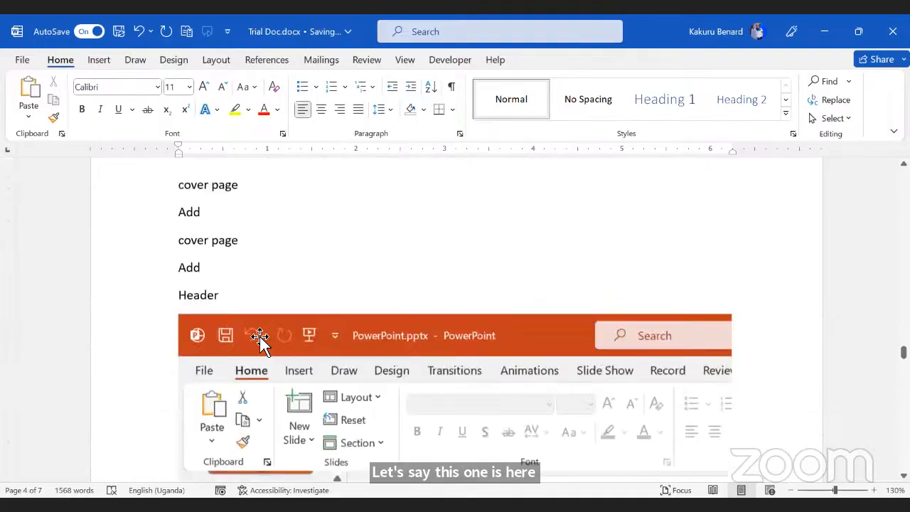
{"action": "scroll", "coordinate": [179, 325], "scroll_direction": "up", "scroll_amount": 2}
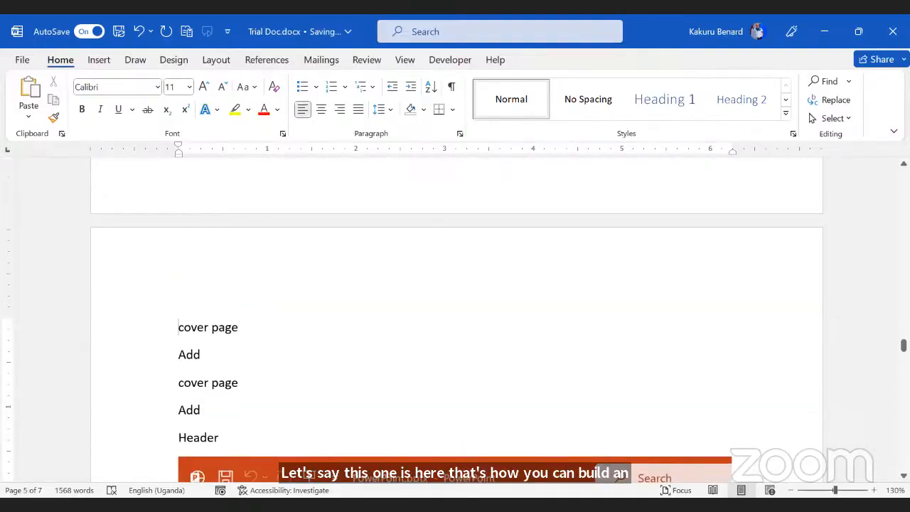
{"action": "scroll", "coordinate": [455, 327], "scroll_direction": "up", "scroll_amount": 1}
{"action": "left_click", "coordinate": [399, 323]}
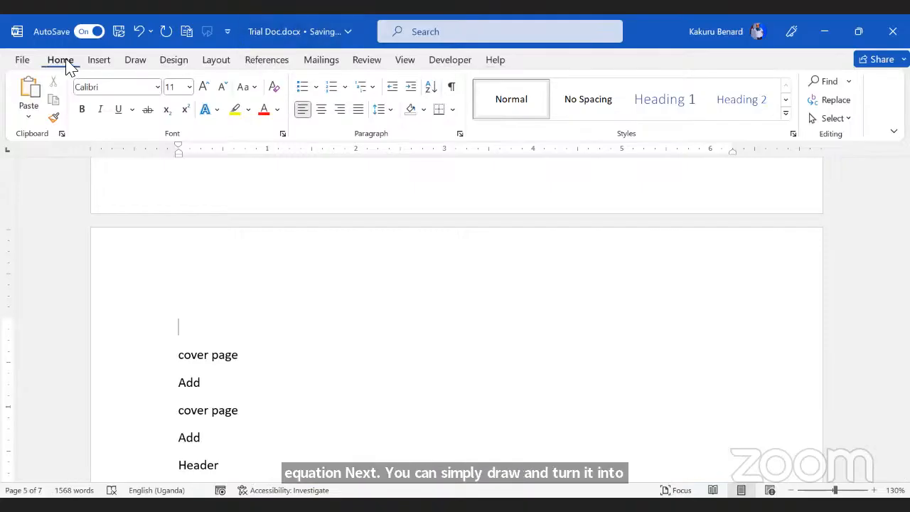
{"action": "left_click", "coordinate": [96, 61]}
{"action": "left_click", "coordinate": [852, 83]}
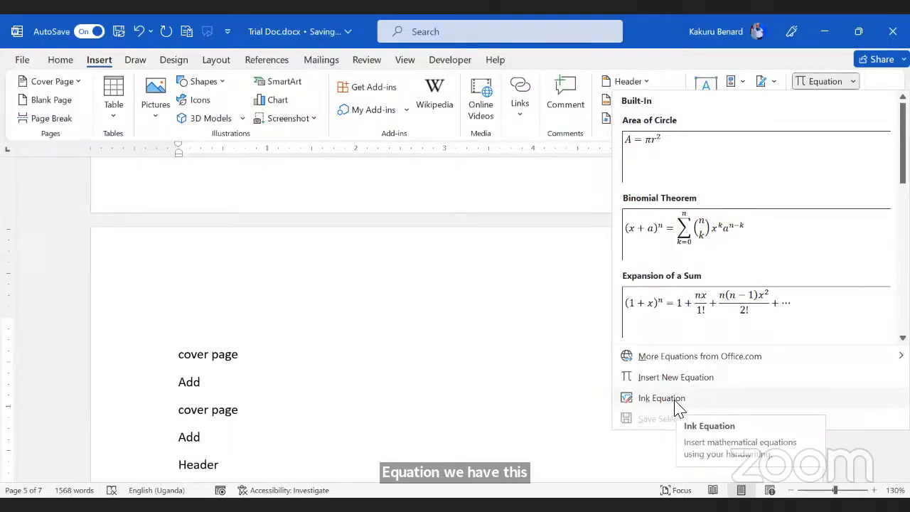
{"action": "left_click", "coordinate": [676, 404]}
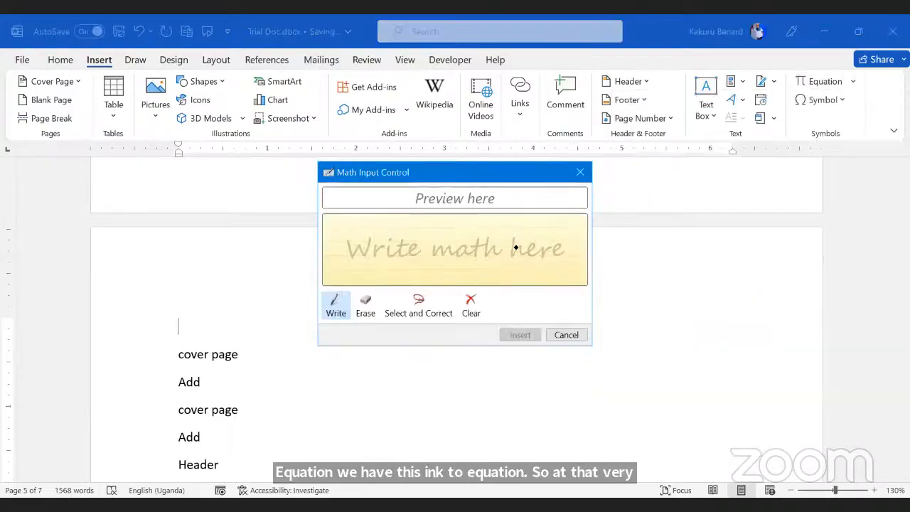
Step: Handwrite ²√(a+b) over x+y and insert the recognized equation
{"action": "left_click_drag", "start_coordinate": [338, 231], "coordinate": [347, 248]}
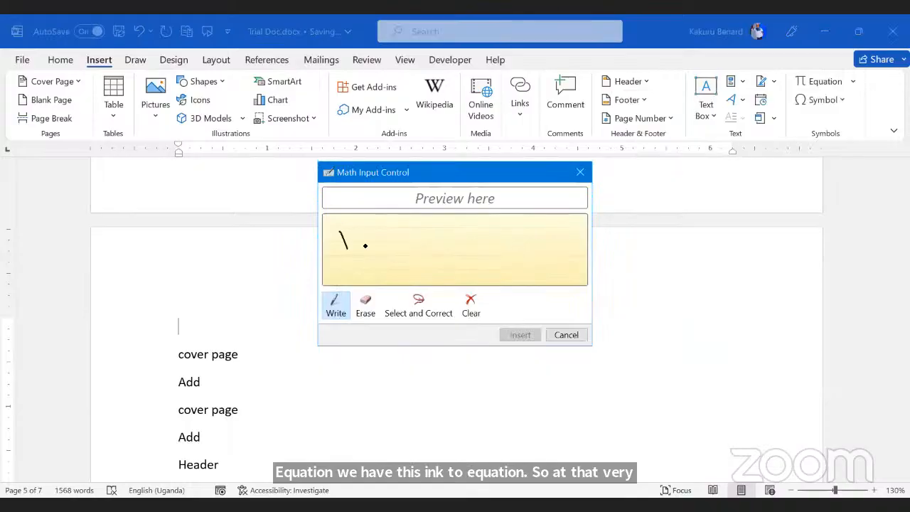
{"action": "left_click_drag", "start_coordinate": [433, 228], "coordinate": [475, 227]}
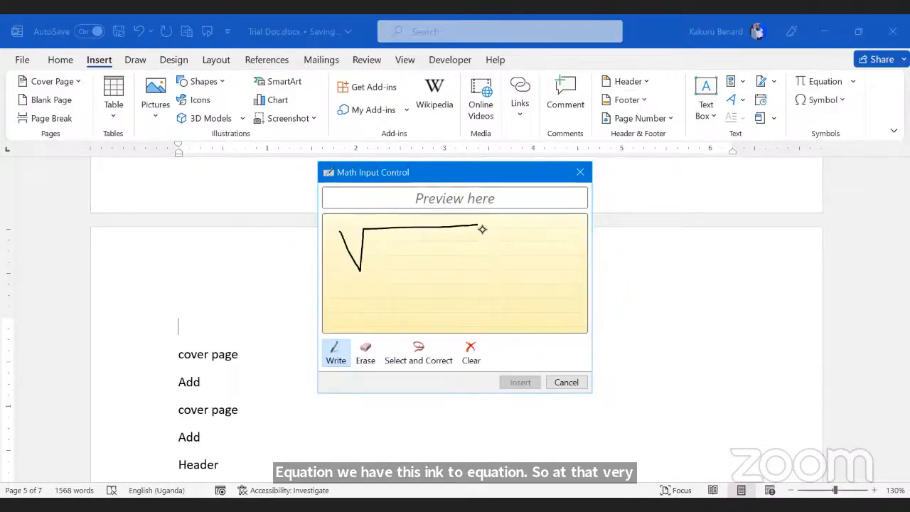
{"action": "mouse_move", "coordinate": [390, 244]}
{"action": "left_mouse_down"}
{"action": "mouse_move", "coordinate": [376, 250]}
{"action": "mouse_move", "coordinate": [419, 264]}
{"action": "left_mouse_up"}
{"action": "mouse_move", "coordinate": [409, 254]}
{"action": "left_mouse_down"}
{"action": "mouse_move", "coordinate": [430, 253]}
{"action": "mouse_move", "coordinate": [437, 265]}
{"action": "left_mouse_up"}
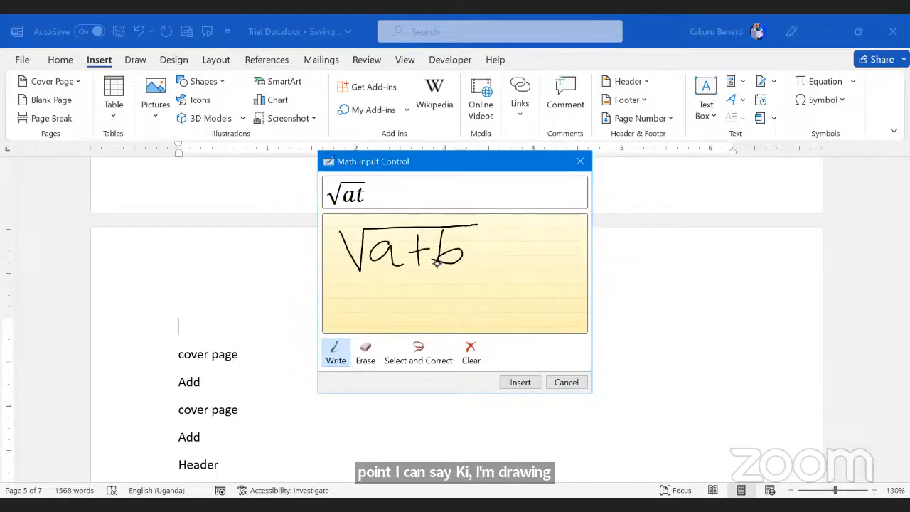
{"action": "left_click_drag", "start_coordinate": [347, 229], "coordinate": [359, 241]}
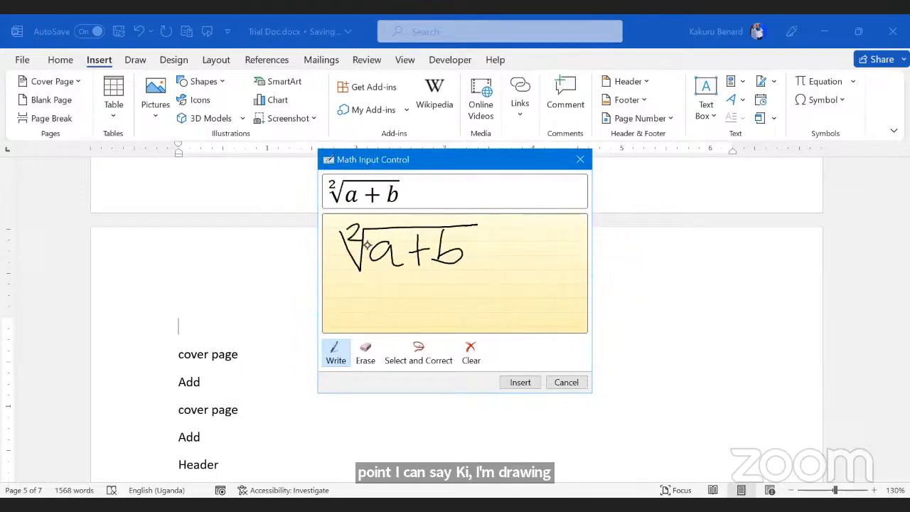
{"action": "left_click_drag", "start_coordinate": [334, 278], "coordinate": [508, 276]}
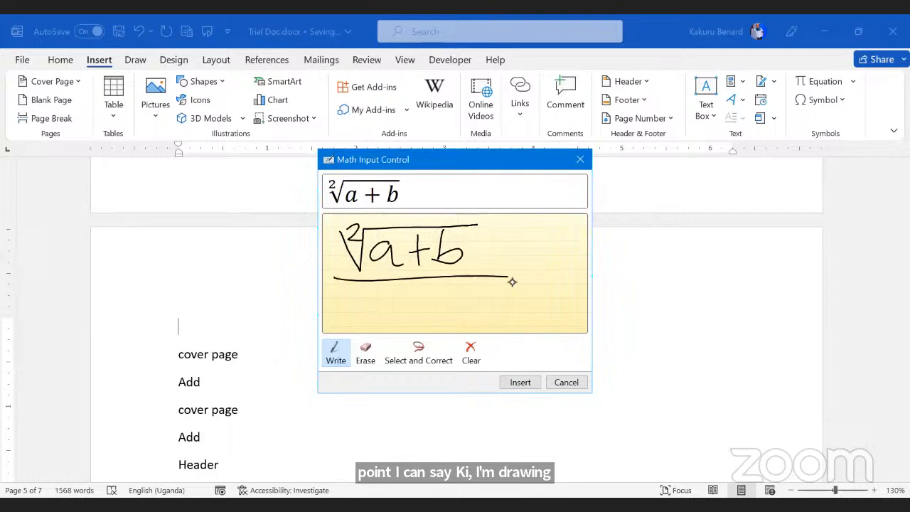
{"action": "mouse_move", "coordinate": [356, 294]}
{"action": "left_mouse_down"}
{"action": "mouse_move", "coordinate": [381, 292]}
{"action": "mouse_move", "coordinate": [390, 312]}
{"action": "left_mouse_up"}
{"action": "left_click_drag", "start_coordinate": [427, 282], "coordinate": [429, 317]}
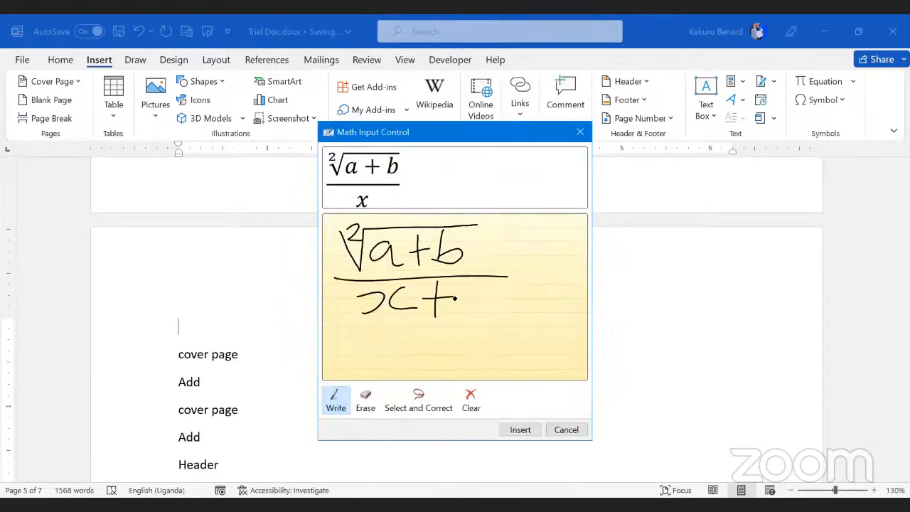
{"action": "mouse_move", "coordinate": [468, 283]}
{"action": "left_mouse_down"}
{"action": "mouse_move", "coordinate": [489, 298]}
{"action": "mouse_move", "coordinate": [449, 325]}
{"action": "left_mouse_up"}
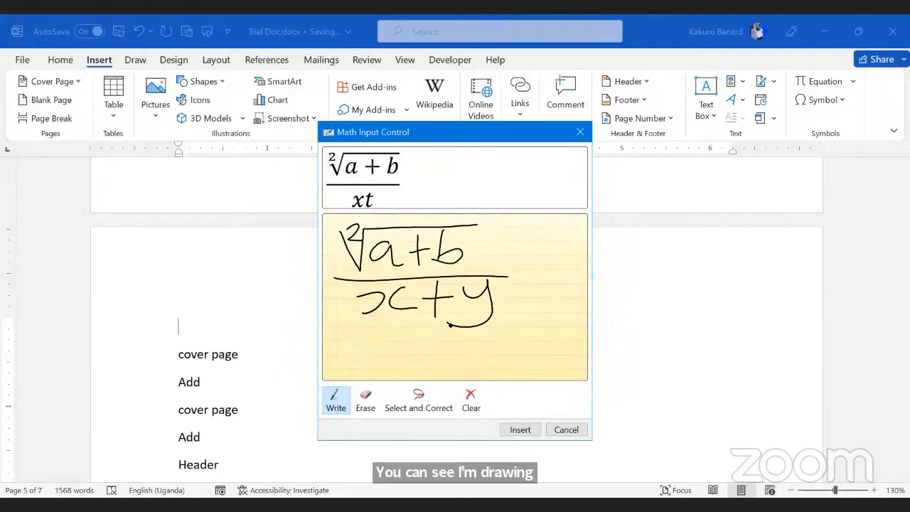
{"action": "left_click", "coordinate": [520, 429]}
{"action": "left_click", "coordinate": [560, 344]}
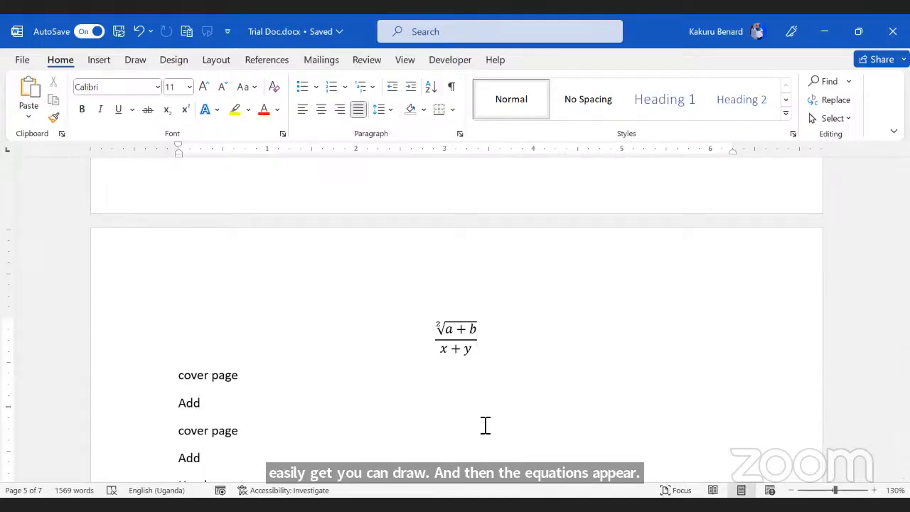
Step: Below 'Add', insert the date 14/07/2023 and the time 4:16 pm on separate lines
{"action": "left_click", "coordinate": [218, 410]}
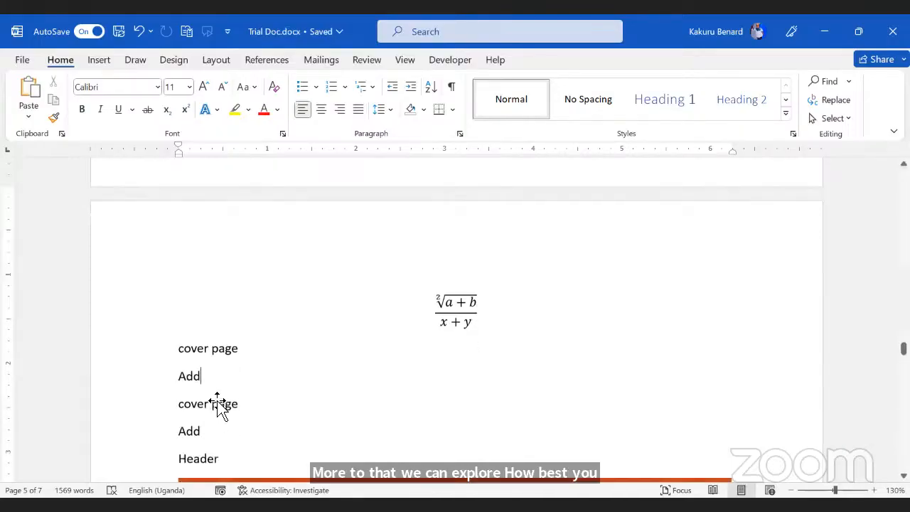
{"action": "scroll", "coordinate": [220, 320], "scroll_direction": "down", "scroll_amount": 3}
{"action": "key", "text": "Return"}
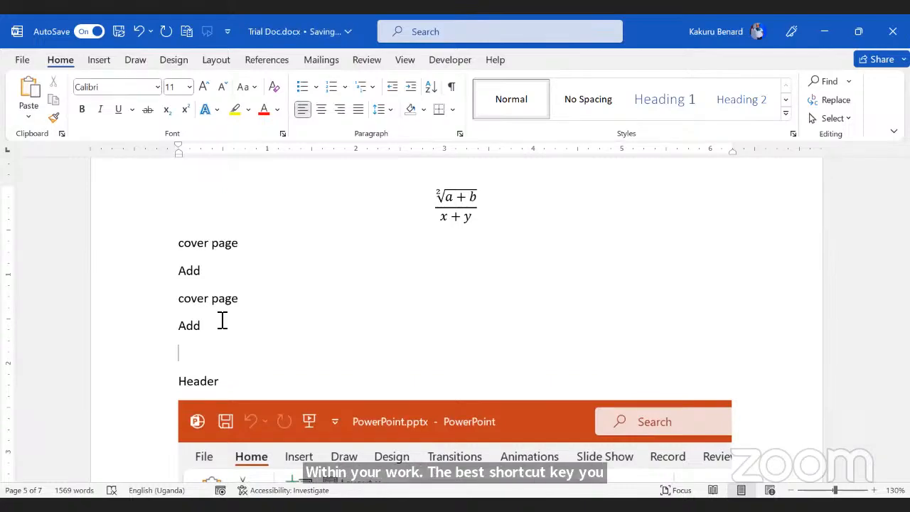
{"action": "key", "text": "alt"}
{"action": "key", "text": "Escape"}
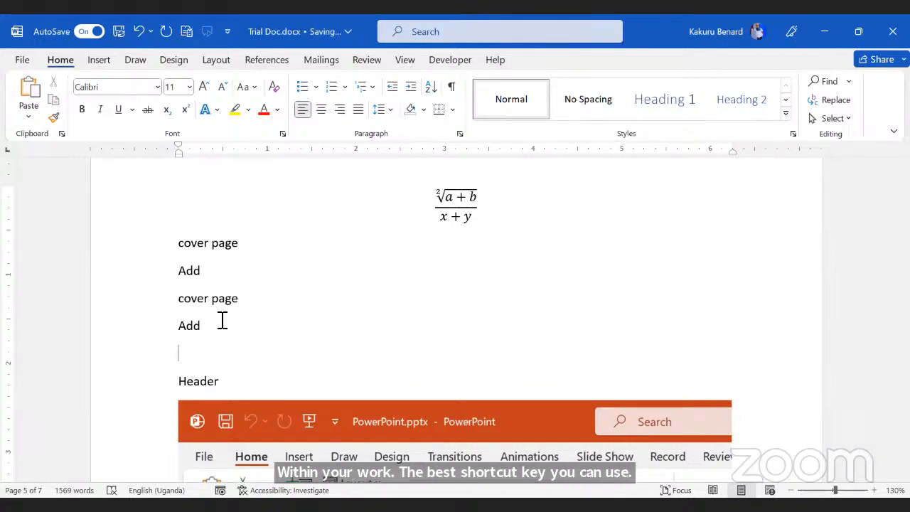
{"action": "key", "text": "alt+shift+d"}
{"action": "left_click_drag", "start_coordinate": [178, 359], "coordinate": [234, 363]}
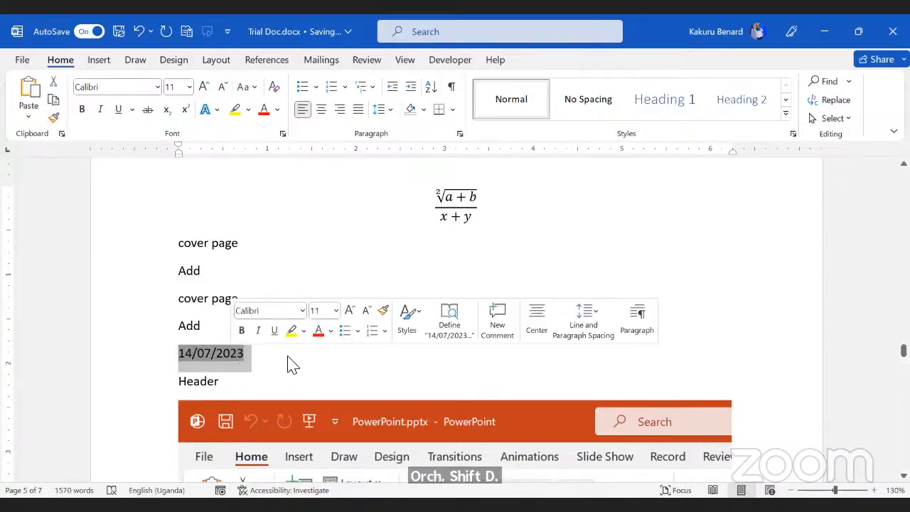
{"action": "key", "text": "Right"}
{"action": "key", "text": "Return"}
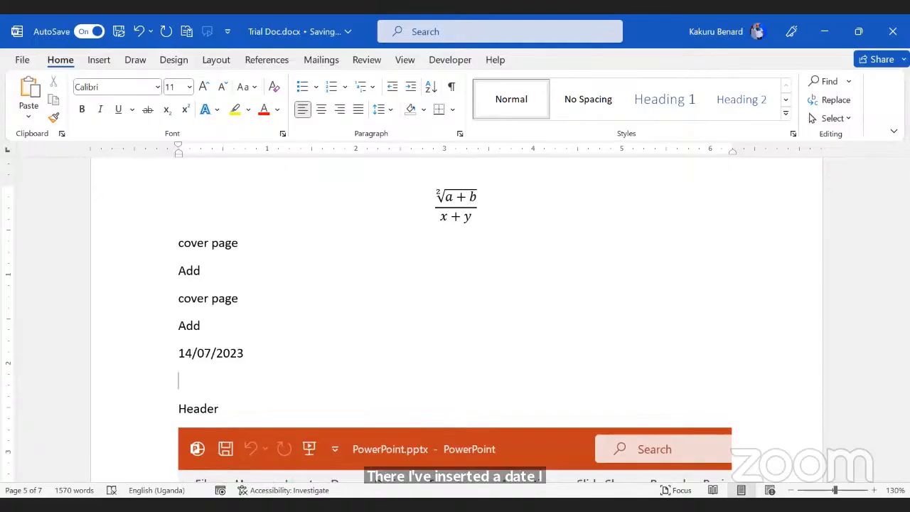
{"action": "key", "text": "alt+shift+t"}
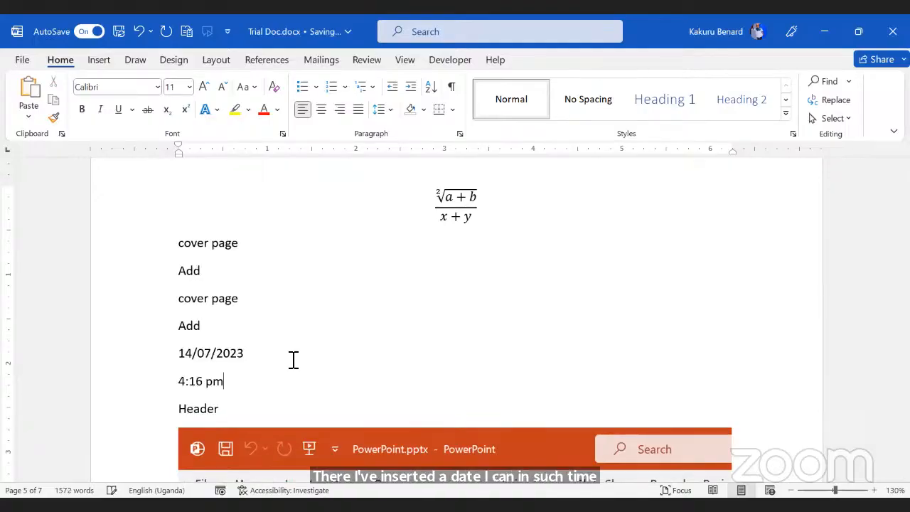
{"action": "key", "text": "Return"}
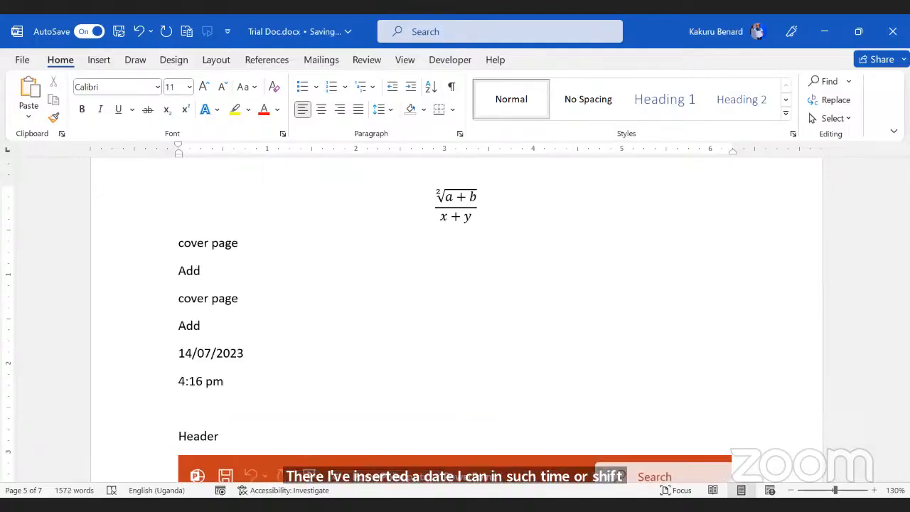
Step: Add 'Friday, 14 July 2023' and '14/07/2023 16:16:30' on new lines via Date & Time
{"action": "left_click", "coordinate": [104, 63]}
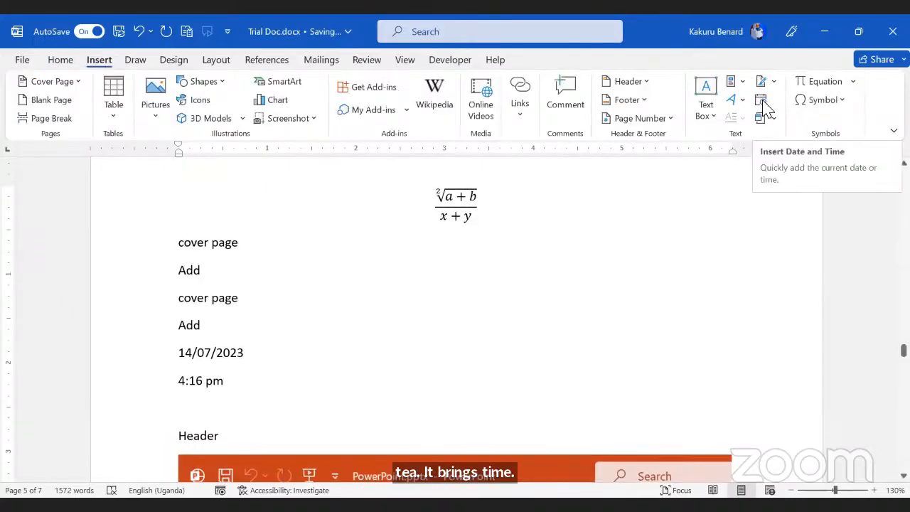
{"action": "left_click", "coordinate": [760, 103]}
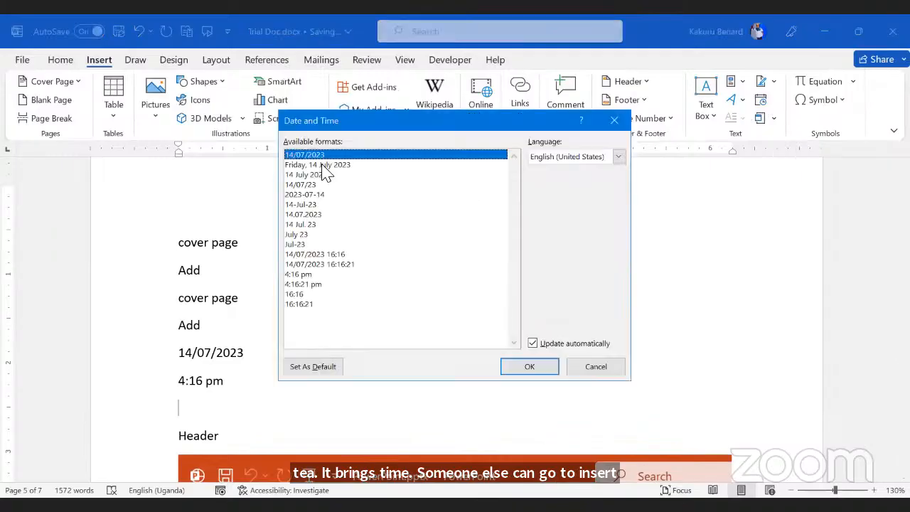
{"action": "left_click", "coordinate": [326, 166]}
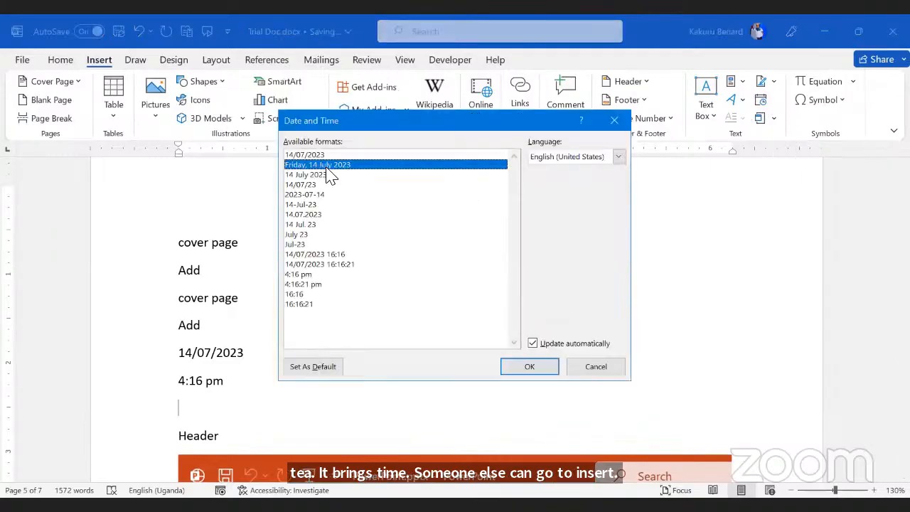
{"action": "left_click", "coordinate": [529, 366]}
{"action": "key", "text": "Return"}
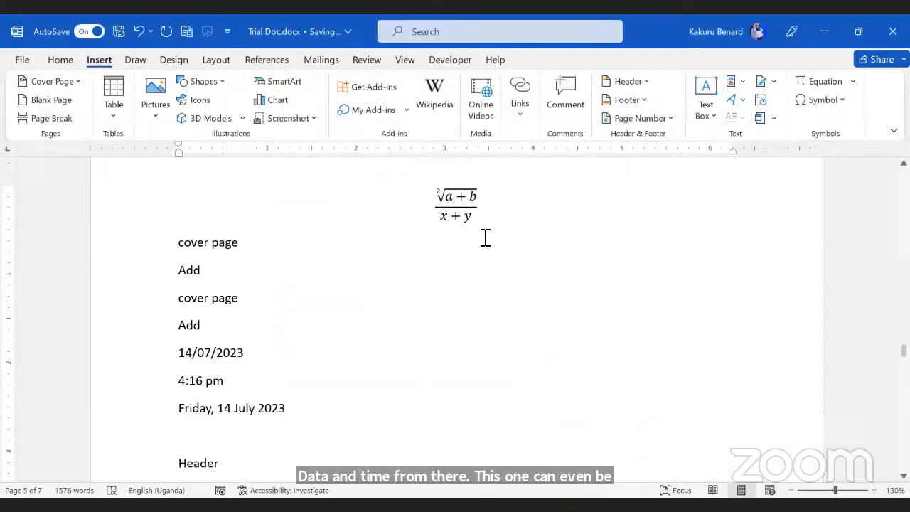
{"action": "left_click", "coordinate": [759, 103]}
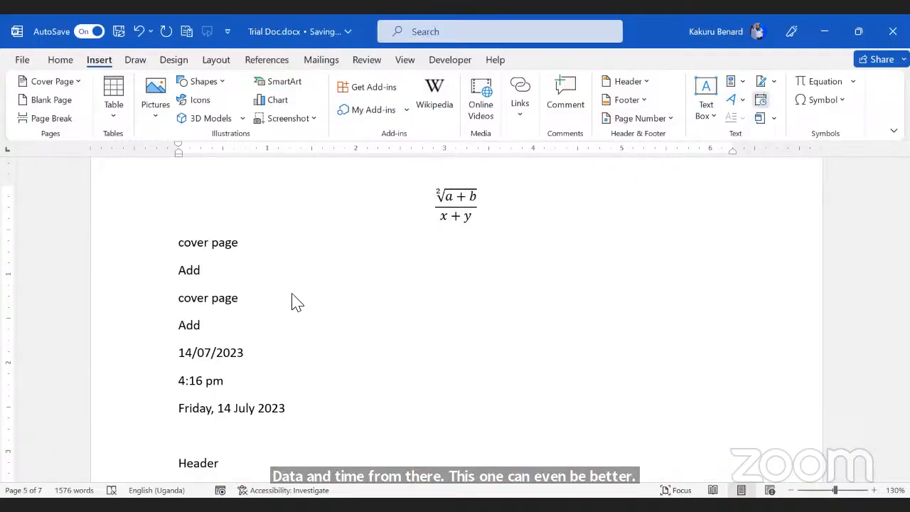
{"action": "left_click", "coordinate": [319, 264]}
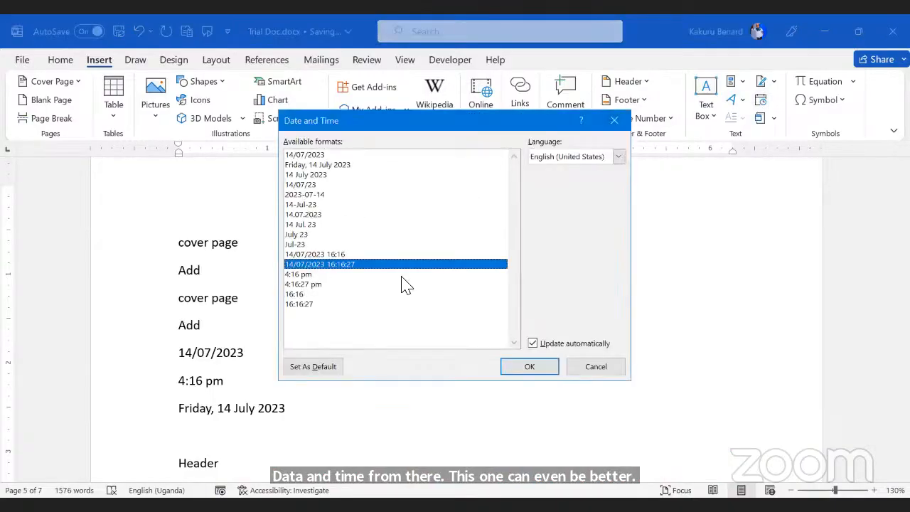
{"action": "left_click", "coordinate": [538, 369]}
Step: Scroll to the Reading paragraph and select the word 'collapse'
{"action": "scroll", "coordinate": [397, 372], "scroll_direction": "down", "scroll_amount": 2}
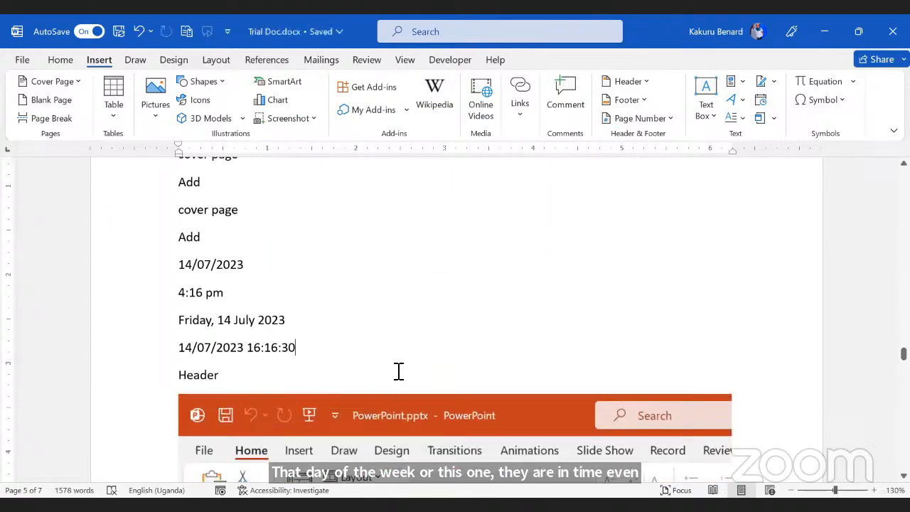
{"action": "scroll", "coordinate": [398, 363], "scroll_direction": "down", "scroll_amount": 10}
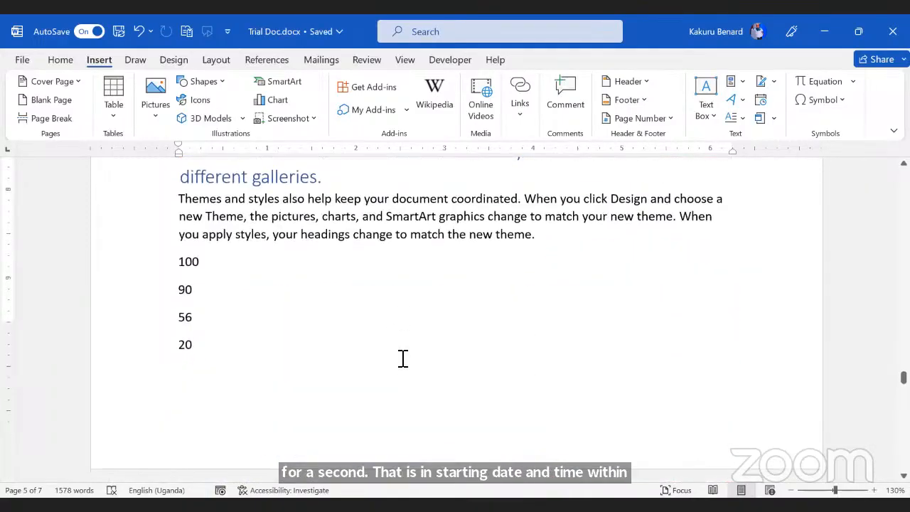
{"action": "scroll", "coordinate": [400, 357], "scroll_direction": "up", "scroll_amount": 2}
{"action": "scroll", "coordinate": [402, 357], "scroll_direction": "down", "scroll_amount": 20}
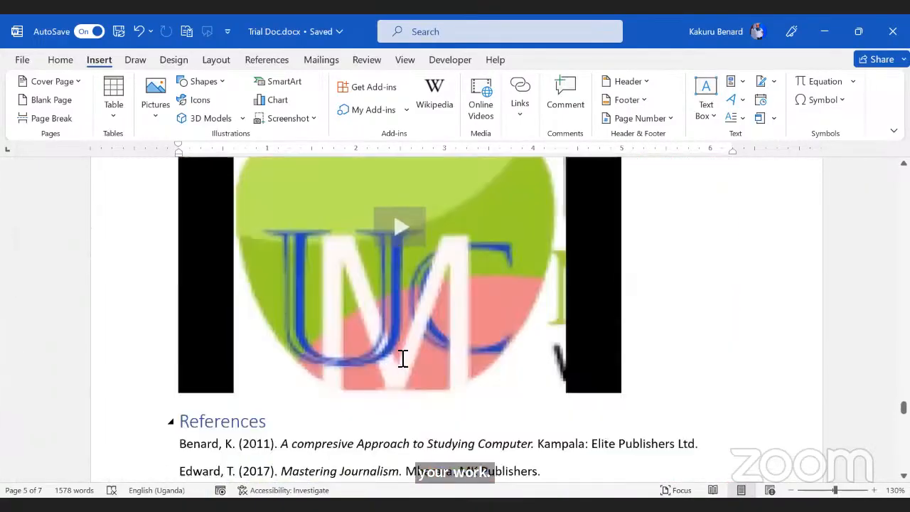
{"action": "scroll", "coordinate": [402, 358], "scroll_direction": "up", "scroll_amount": 20}
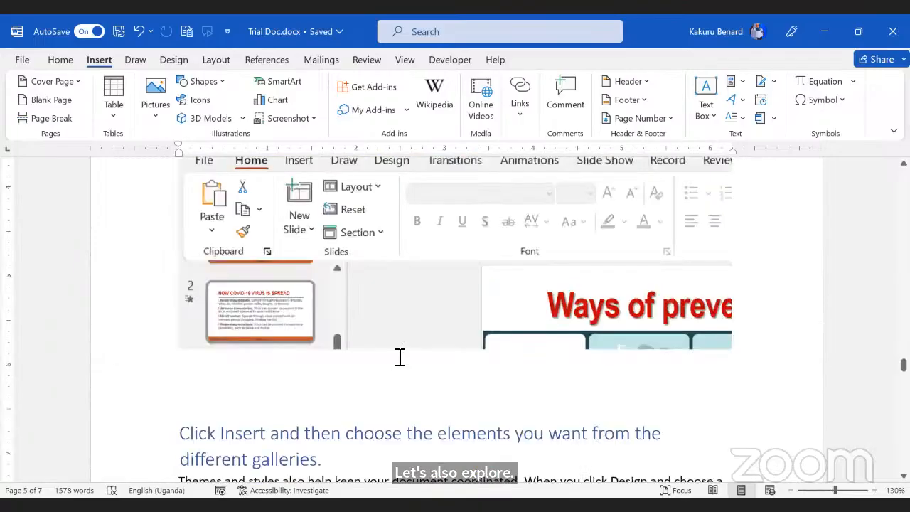
{"action": "scroll", "coordinate": [400, 358], "scroll_direction": "up", "scroll_amount": 1}
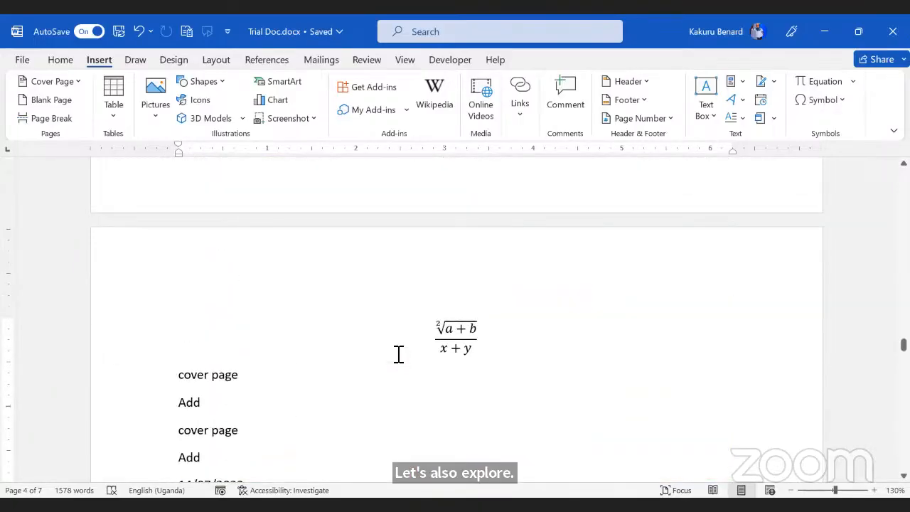
{"action": "scroll", "coordinate": [399, 354], "scroll_direction": "up", "scroll_amount": 12}
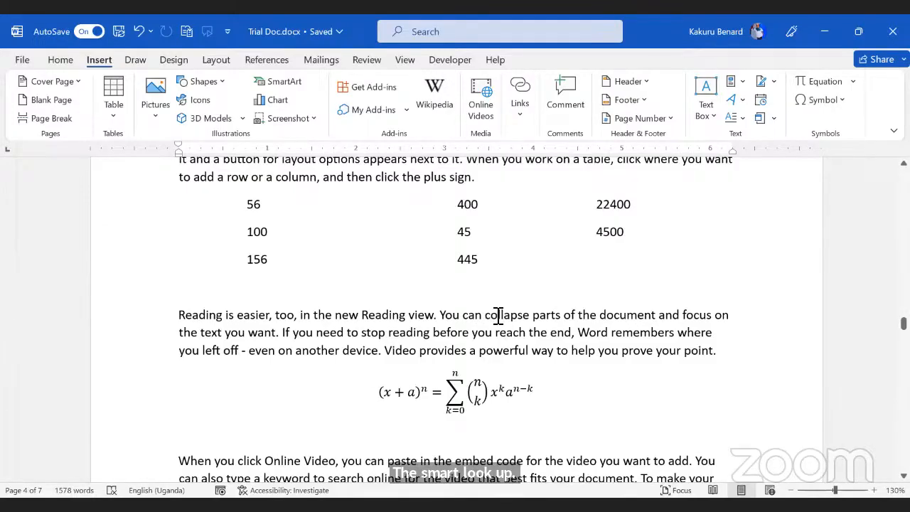
{"action": "left_click_drag", "start_coordinate": [490, 316], "coordinate": [529, 330]}
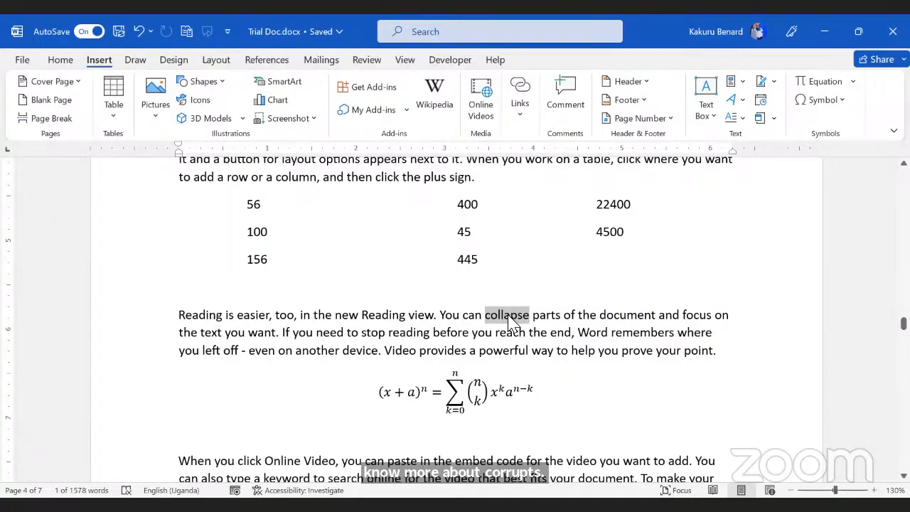
Step: Search for 'collapse' from its right-click menu and browse the results before closing them
{"action": "right_click", "coordinate": [509, 318]}
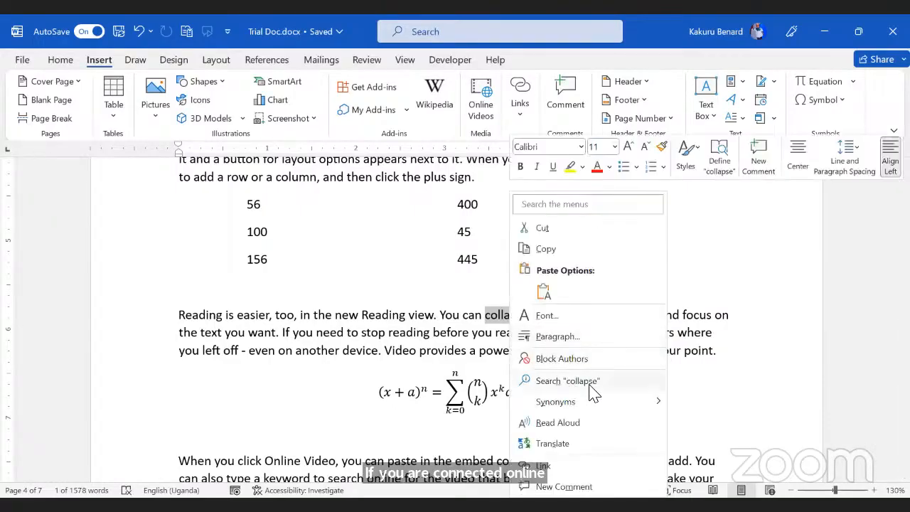
{"action": "left_click", "coordinate": [593, 383]}
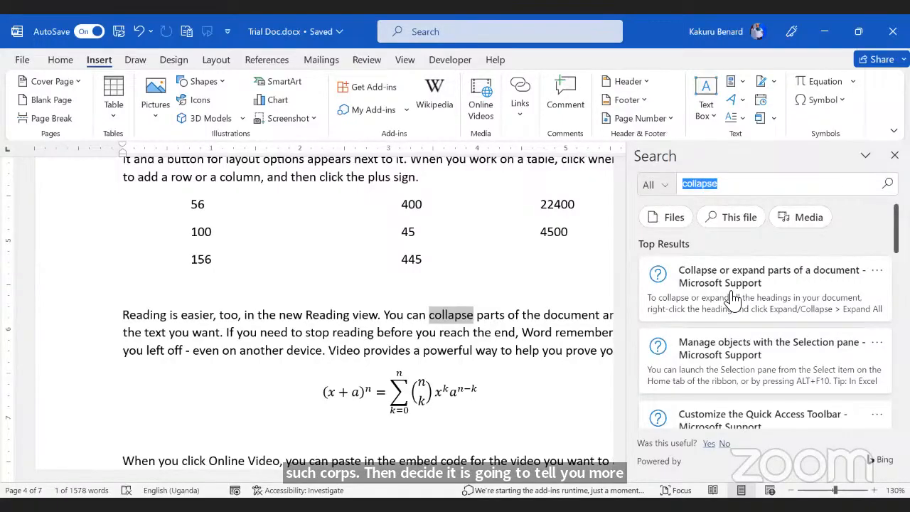
{"action": "scroll", "coordinate": [733, 295], "scroll_direction": "down", "scroll_amount": 6}
{"action": "scroll", "coordinate": [729, 299], "scroll_direction": "up", "scroll_amount": 1}
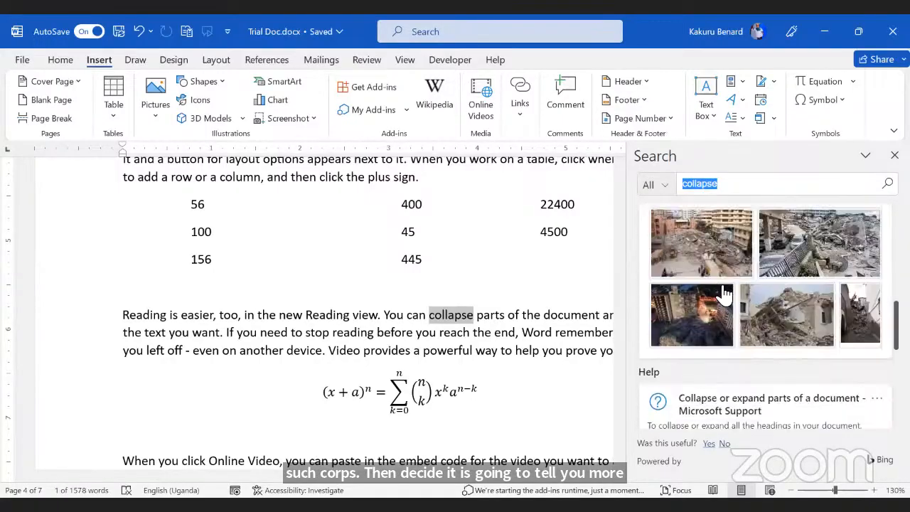
{"action": "scroll", "coordinate": [728, 331], "scroll_direction": "down", "scroll_amount": 1}
{"action": "scroll", "coordinate": [760, 328], "scroll_direction": "down", "scroll_amount": 6}
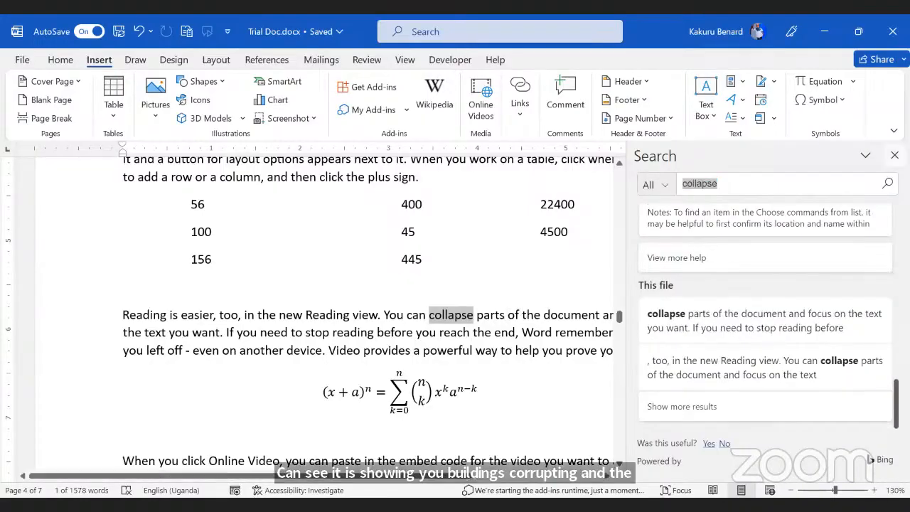
{"action": "key", "text": "Escape"}
Step: Search the selected word 'collapse' via References and jump to its first match on page 2
{"action": "left_click_drag", "start_coordinate": [486, 318], "coordinate": [532, 317]}
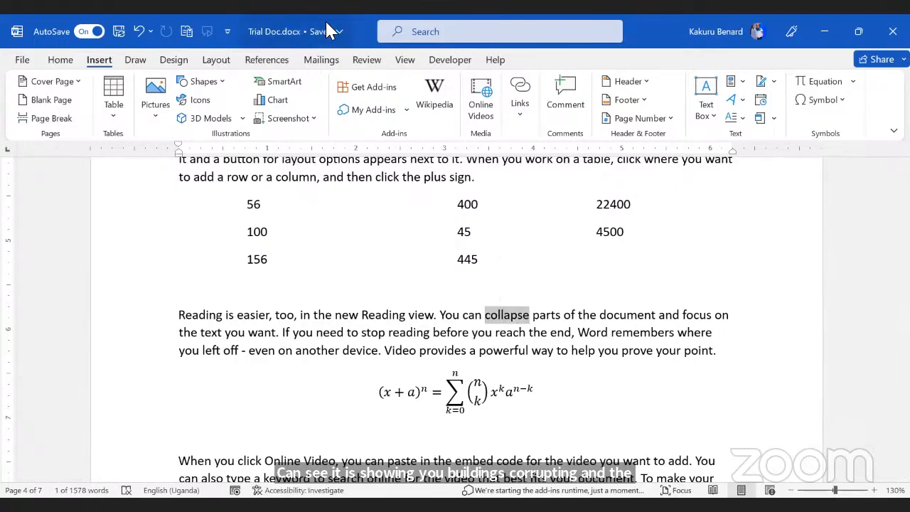
{"action": "left_click", "coordinate": [370, 62]}
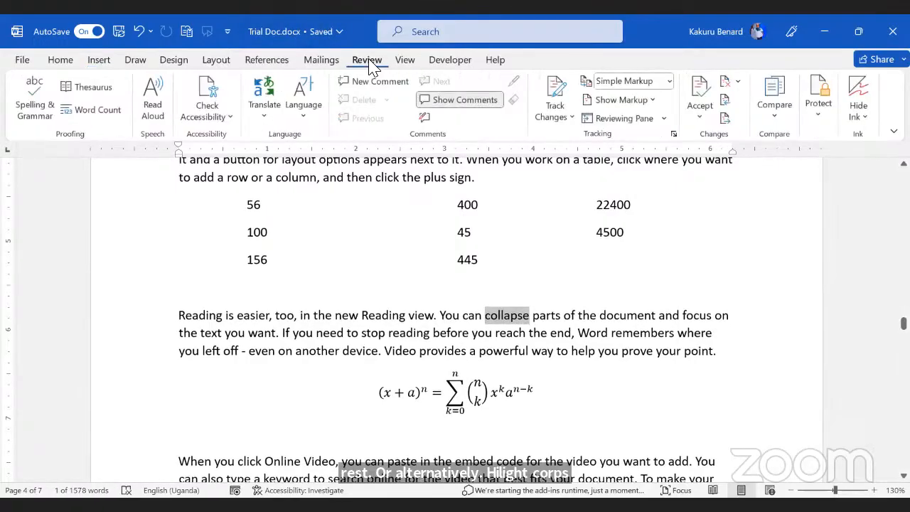
{"action": "left_click", "coordinate": [405, 63]}
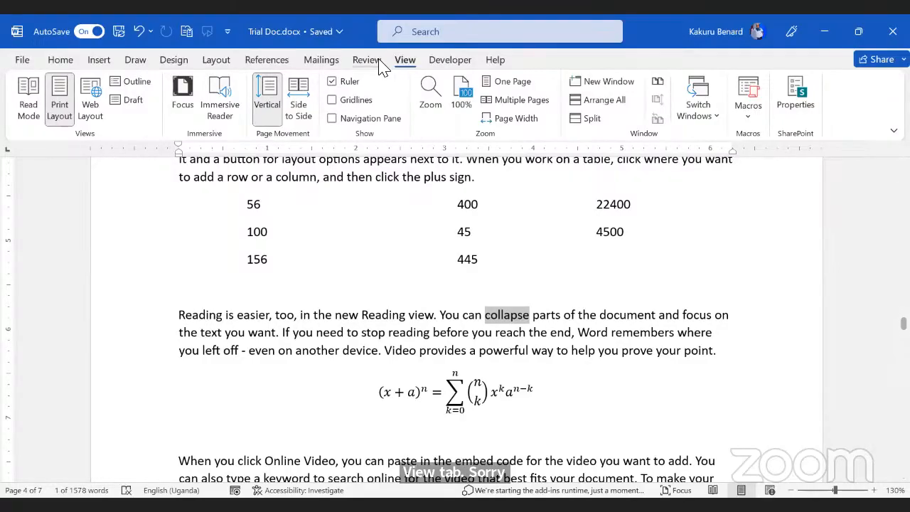
{"action": "left_click", "coordinate": [274, 61]}
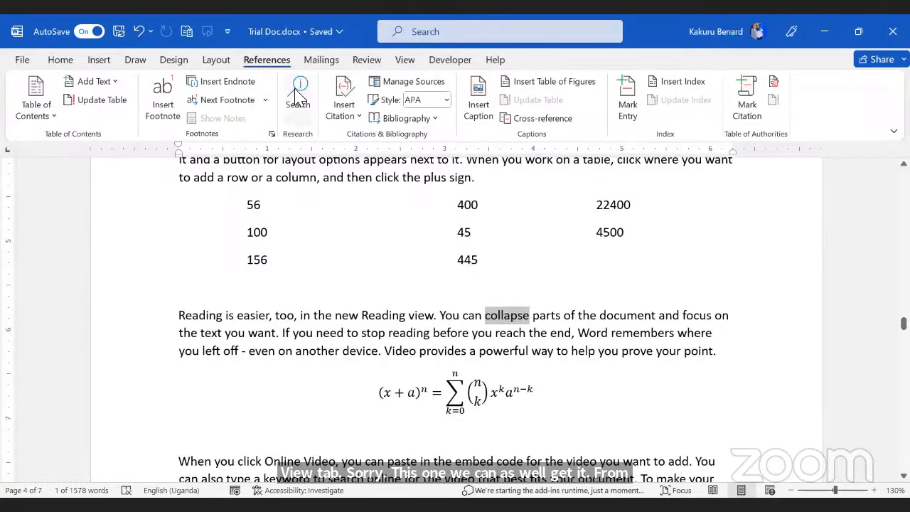
{"action": "left_click", "coordinate": [299, 105]}
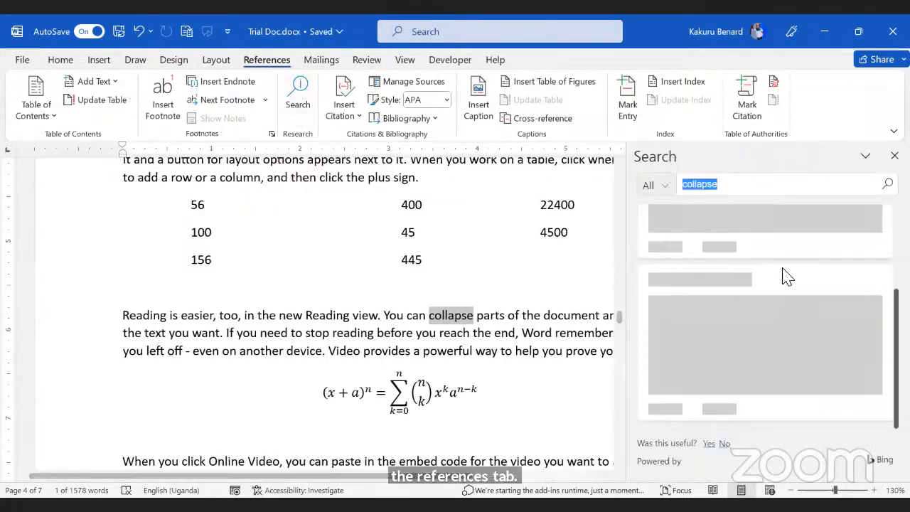
{"action": "scroll", "coordinate": [700, 281], "scroll_direction": "down", "scroll_amount": 10}
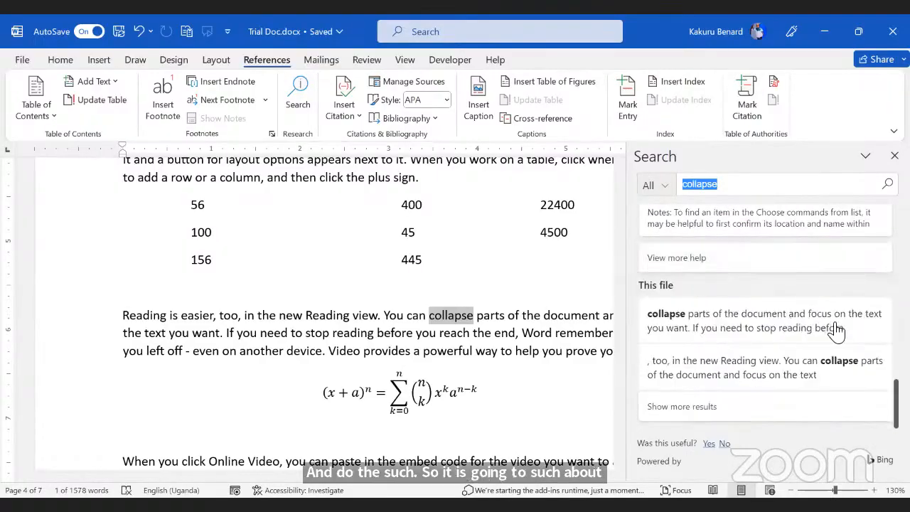
{"action": "left_click", "coordinate": [698, 414]}
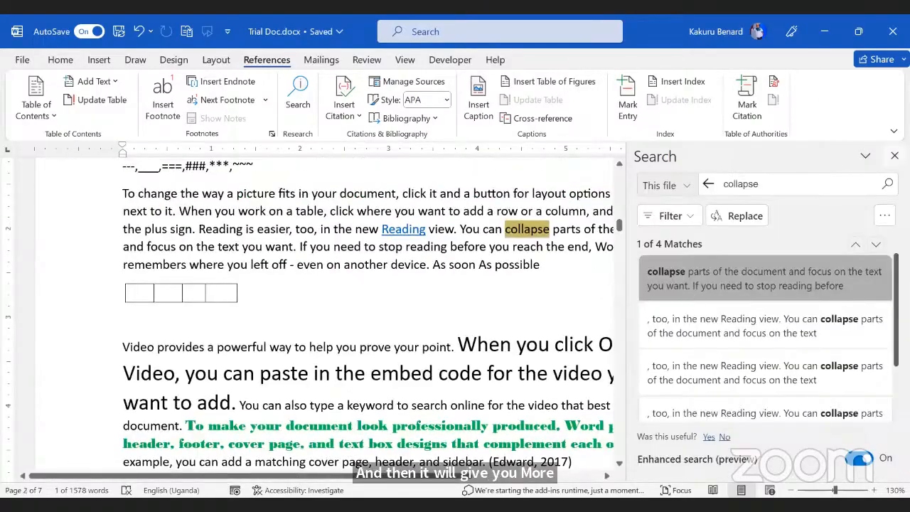
{"action": "left_click", "coordinate": [894, 155]}
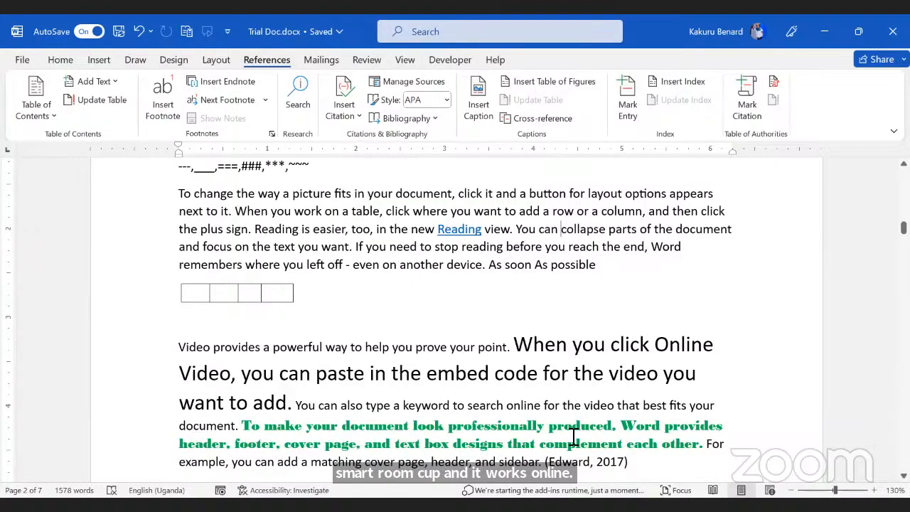
Step: Add an empty line below the '---' symbols line
{"action": "key", "text": "alt+Tab"}
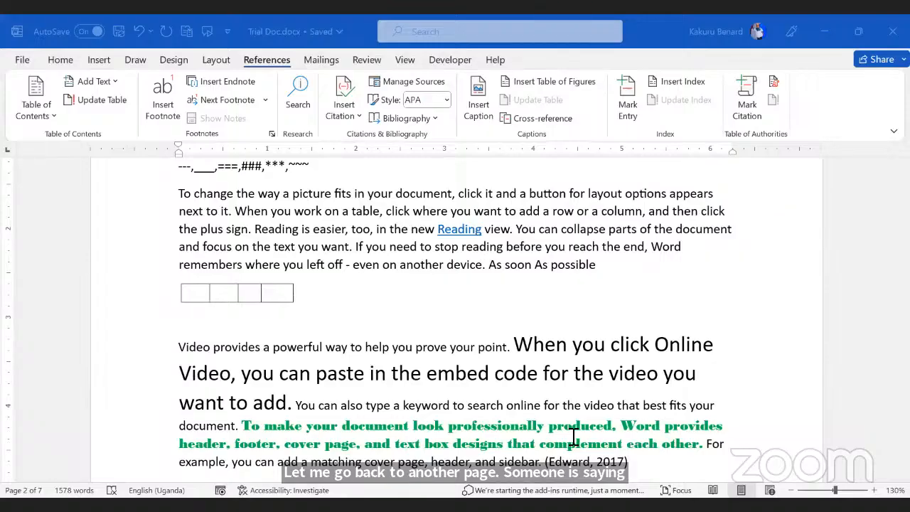
{"action": "scroll", "coordinate": [438, 305], "scroll_direction": "up", "scroll_amount": 3}
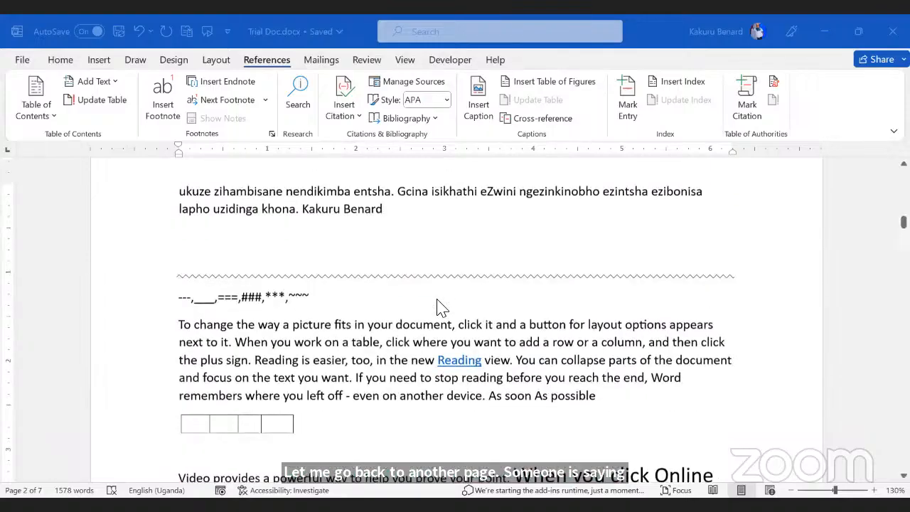
{"action": "left_click", "coordinate": [348, 284]}
{"action": "key", "text": "Return"}
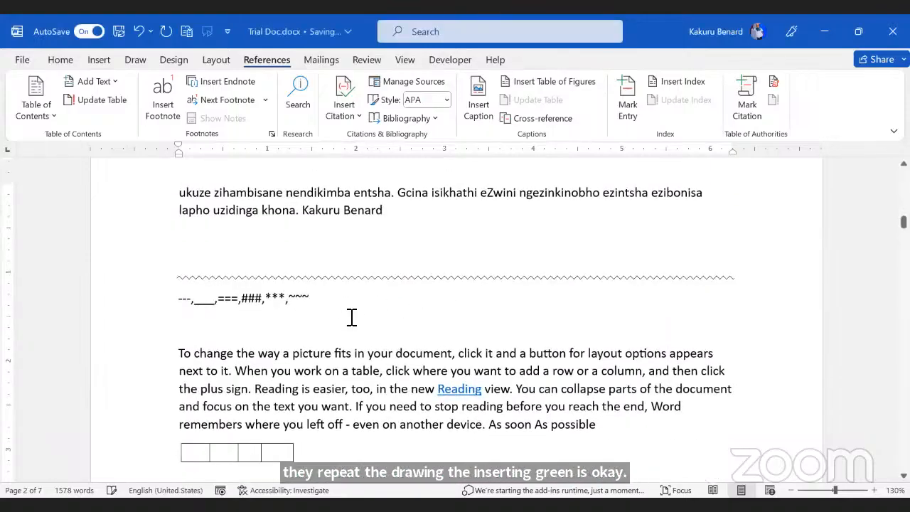
Step: Start a new Ink Equation from the Insert tab's Equation dropdown
{"action": "scroll", "coordinate": [351, 319], "scroll_direction": "down", "scroll_amount": 1}
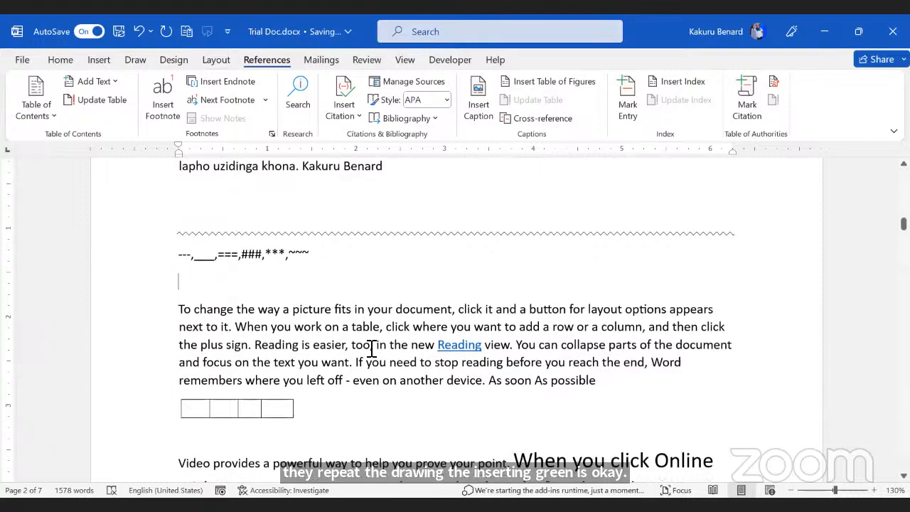
{"action": "left_click", "coordinate": [100, 60]}
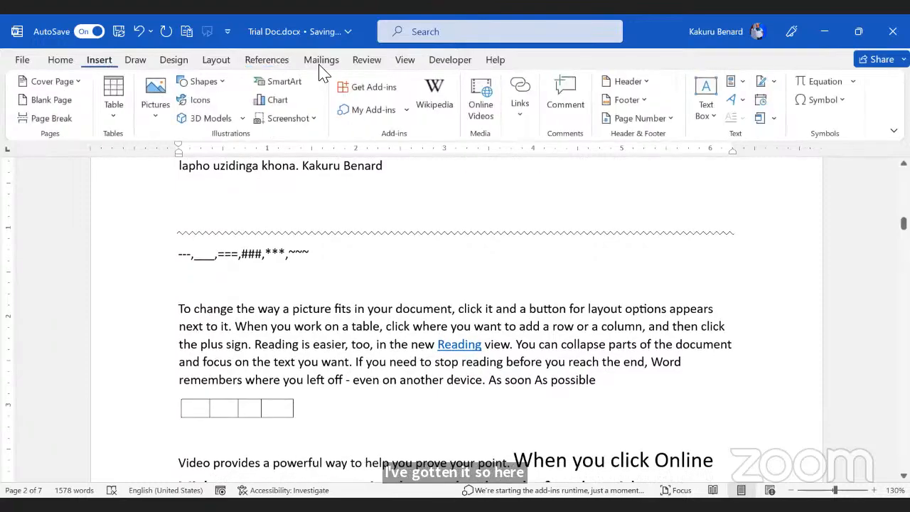
{"action": "left_click", "coordinate": [854, 84]}
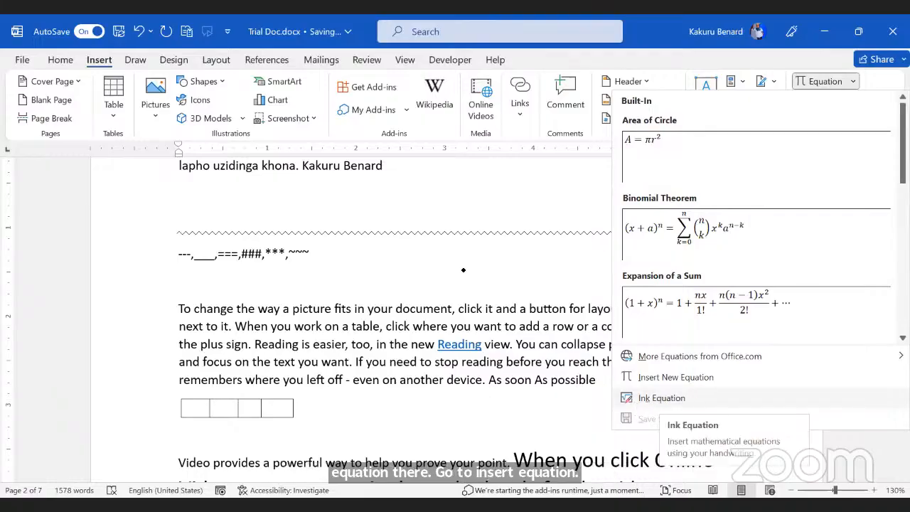
{"action": "left_click", "coordinate": [661, 398]}
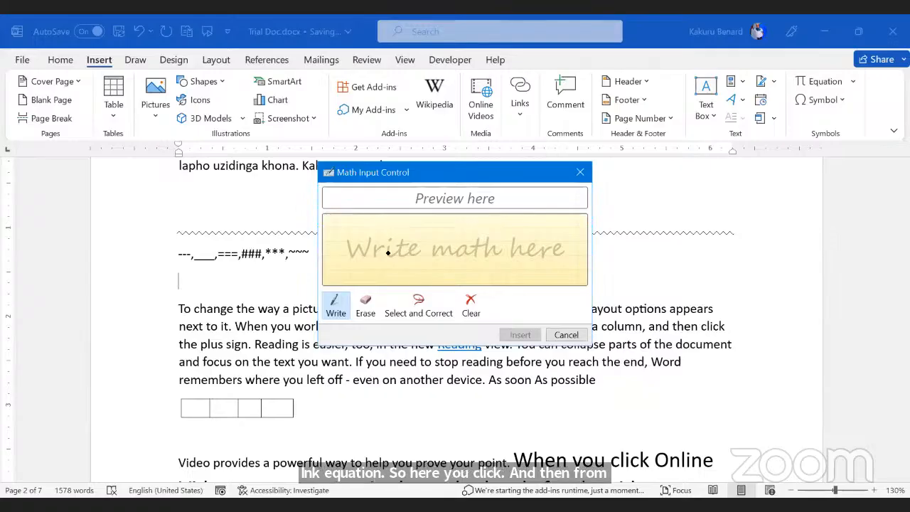
Step: Handwrite an integral from 0 to 1, redrawing the misread upper limit
{"action": "mouse_move", "coordinate": [359, 233]}
{"action": "left_mouse_down"}
{"action": "mouse_move", "coordinate": [360, 265]}
{"action": "mouse_move", "coordinate": [348, 282]}
{"action": "left_mouse_up"}
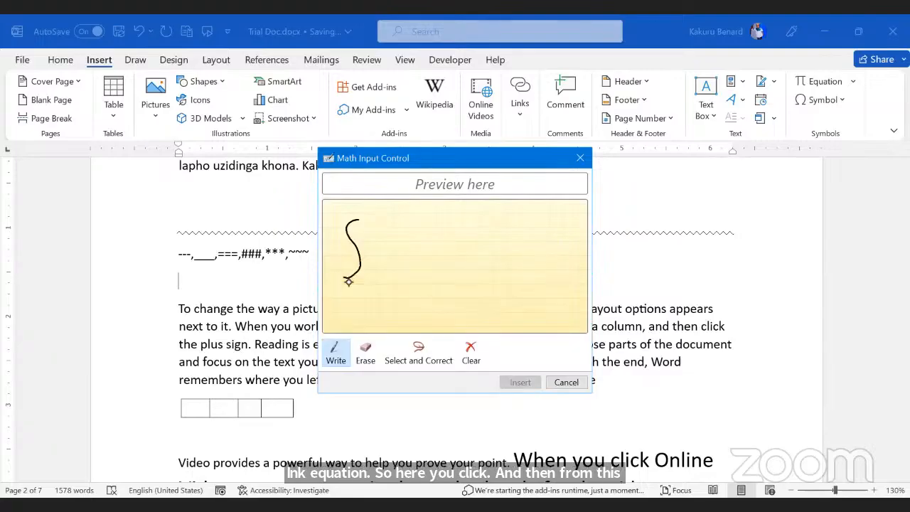
{"action": "left_click_drag", "start_coordinate": [368, 213], "coordinate": [368, 222]}
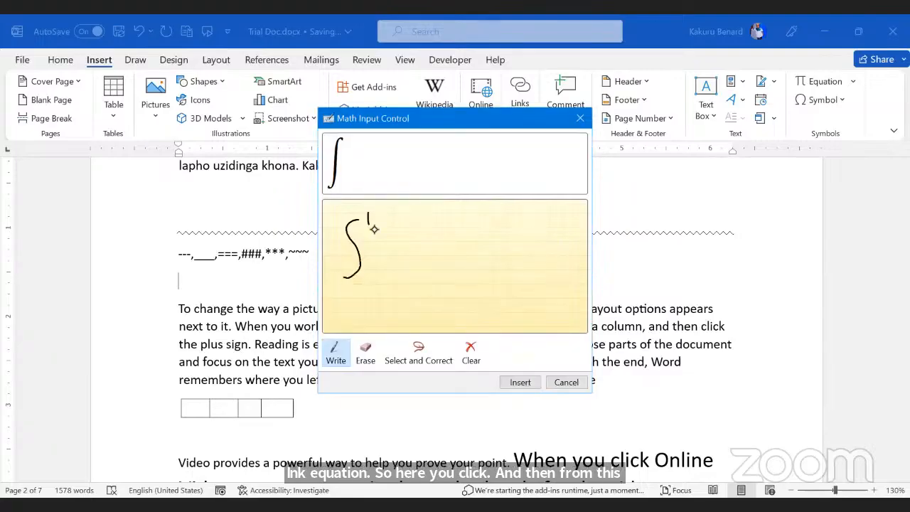
{"action": "left_click_drag", "start_coordinate": [357, 293], "coordinate": [356, 288]}
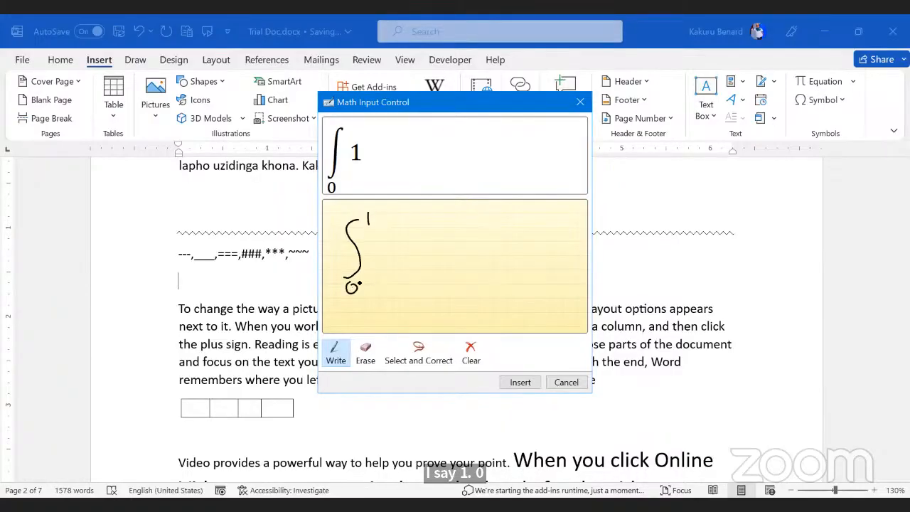
{"action": "left_click", "coordinate": [365, 352]}
{"action": "left_click_drag", "start_coordinate": [363, 206], "coordinate": [375, 224]}
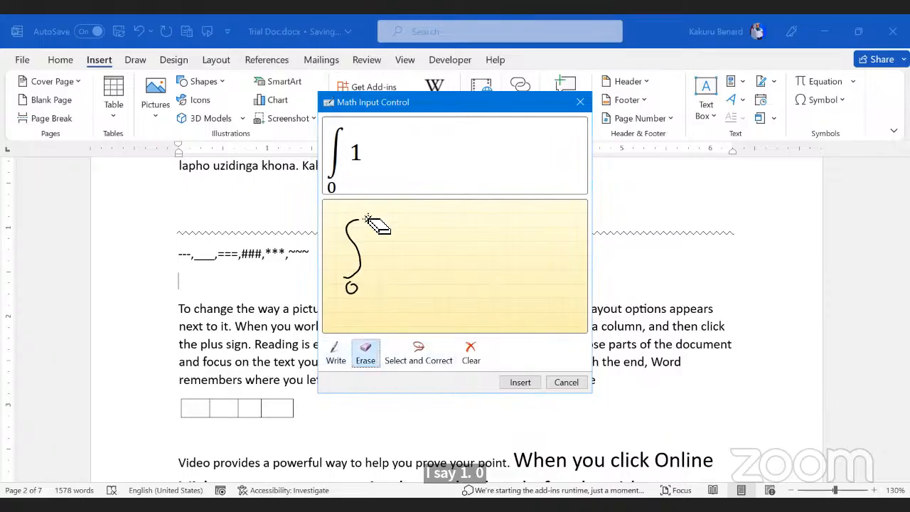
{"action": "left_click", "coordinate": [334, 353]}
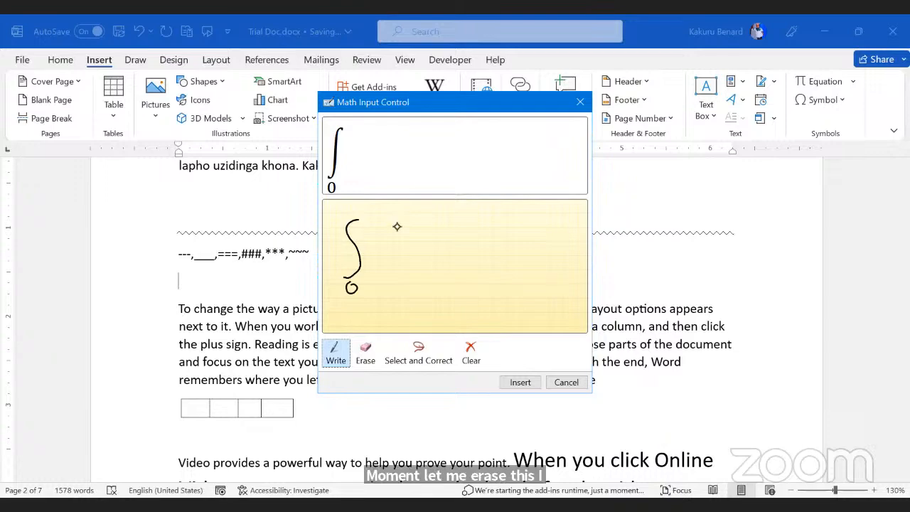
{"action": "mouse_move", "coordinate": [360, 206]}
{"action": "left_mouse_down"}
{"action": "mouse_move", "coordinate": [357, 219]}
{"action": "mouse_move", "coordinate": [388, 266]}
{"action": "mouse_move", "coordinate": [411, 229]}
{"action": "mouse_move", "coordinate": [515, 219]}
{"action": "mouse_move", "coordinate": [524, 240]}
{"action": "left_mouse_up"}
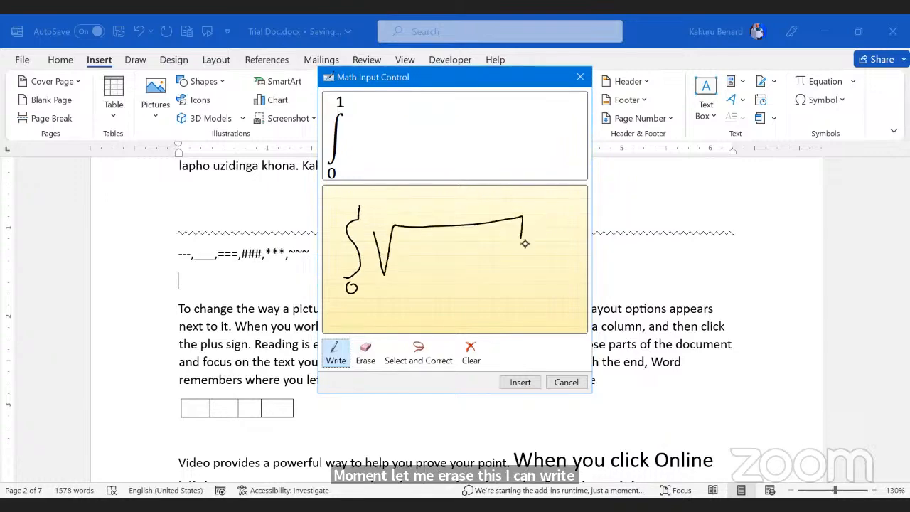
Step: Handwrite √(x+y) over x + y, followed by = 0
{"action": "mouse_move", "coordinate": [400, 246]}
{"action": "left_mouse_down"}
{"action": "mouse_move", "coordinate": [406, 265]}
{"action": "mouse_move", "coordinate": [440, 244]}
{"action": "mouse_move", "coordinate": [455, 268]}
{"action": "mouse_move", "coordinate": [464, 245]}
{"action": "left_mouse_up"}
{"action": "mouse_move", "coordinate": [478, 235]}
{"action": "left_mouse_down"}
{"action": "mouse_move", "coordinate": [495, 235]}
{"action": "mouse_move", "coordinate": [481, 272]}
{"action": "left_mouse_up"}
{"action": "left_click_drag", "start_coordinate": [546, 277], "coordinate": [564, 273]}
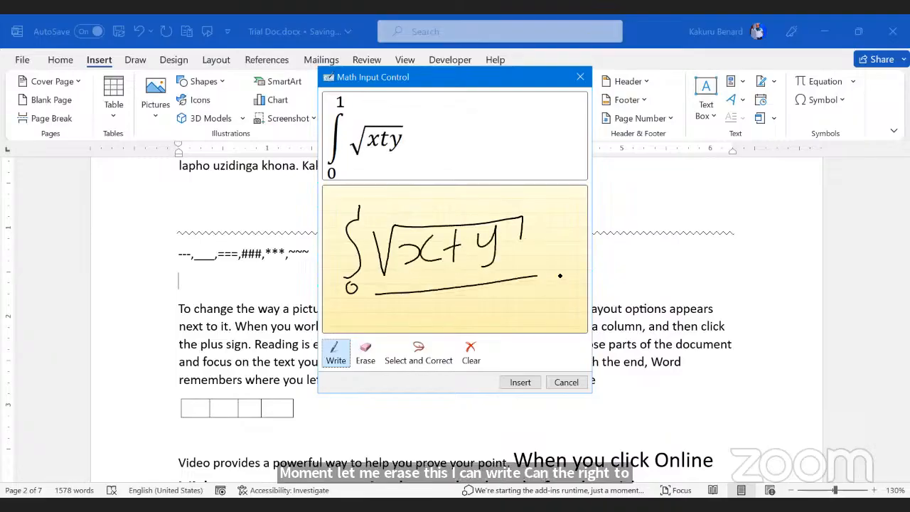
{"action": "mouse_move", "coordinate": [413, 302]}
{"action": "left_mouse_down"}
{"action": "mouse_move", "coordinate": [437, 299]}
{"action": "mouse_move", "coordinate": [427, 317]}
{"action": "left_mouse_up"}
{"action": "left_click_drag", "start_coordinate": [458, 299], "coordinate": [460, 314]}
{"action": "left_click_drag", "start_coordinate": [484, 288], "coordinate": [482, 316]}
{"action": "left_click_drag", "start_coordinate": [468, 304], "coordinate": [496, 302]}
{"action": "mouse_move", "coordinate": [506, 285]}
{"action": "left_mouse_down"}
{"action": "mouse_move", "coordinate": [517, 307]}
{"action": "mouse_move", "coordinate": [501, 332]}
{"action": "left_mouse_up"}
{"action": "mouse_move", "coordinate": [557, 240]}
{"action": "left_mouse_down"}
{"action": "mouse_move", "coordinate": [589, 238]}
{"action": "mouse_move", "coordinate": [604, 260]}
{"action": "left_mouse_up"}
{"action": "mouse_move", "coordinate": [622, 228]}
{"action": "left_mouse_down"}
{"action": "mouse_move", "coordinate": [605, 268]}
{"action": "mouse_move", "coordinate": [622, 227]}
{"action": "left_mouse_up"}
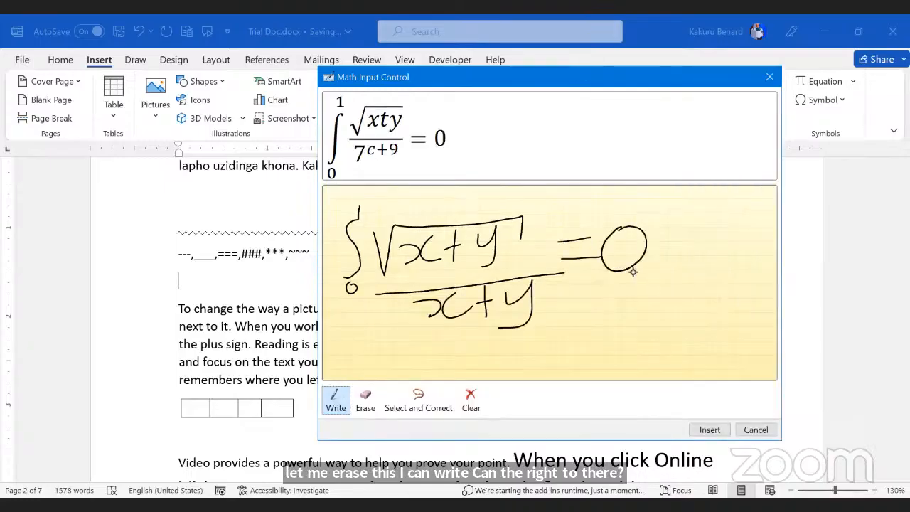
Step: Erase and redraw the misread x and y so the denominator reads x + y
{"action": "left_click", "coordinate": [369, 392]}
{"action": "left_click", "coordinate": [440, 304]}
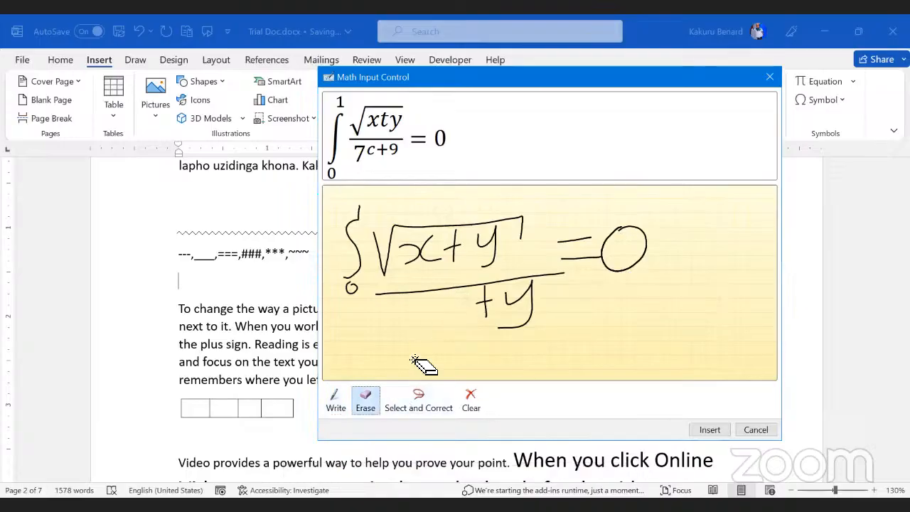
{"action": "left_click", "coordinate": [336, 401]}
{"action": "mouse_move", "coordinate": [453, 296]}
{"action": "left_mouse_down"}
{"action": "mouse_move", "coordinate": [435, 326]}
{"action": "mouse_move", "coordinate": [470, 324]}
{"action": "left_mouse_up"}
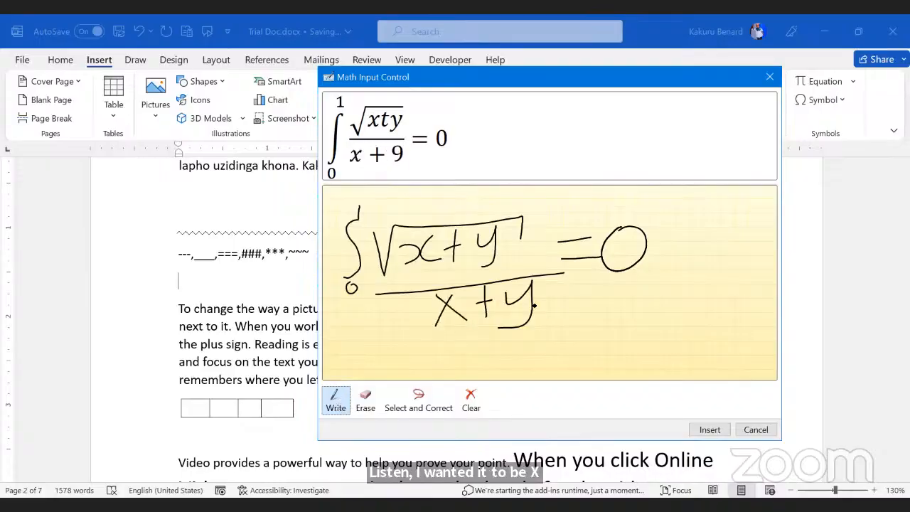
{"action": "left_click", "coordinate": [365, 401]}
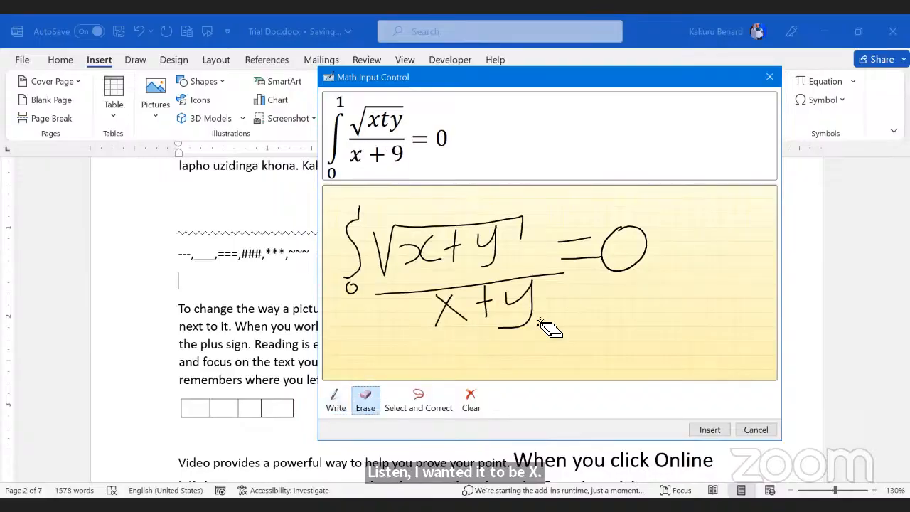
{"action": "mouse_move", "coordinate": [547, 331]}
{"action": "left_mouse_down"}
{"action": "mouse_move", "coordinate": [532, 301]}
{"action": "mouse_move", "coordinate": [534, 328]}
{"action": "left_mouse_up"}
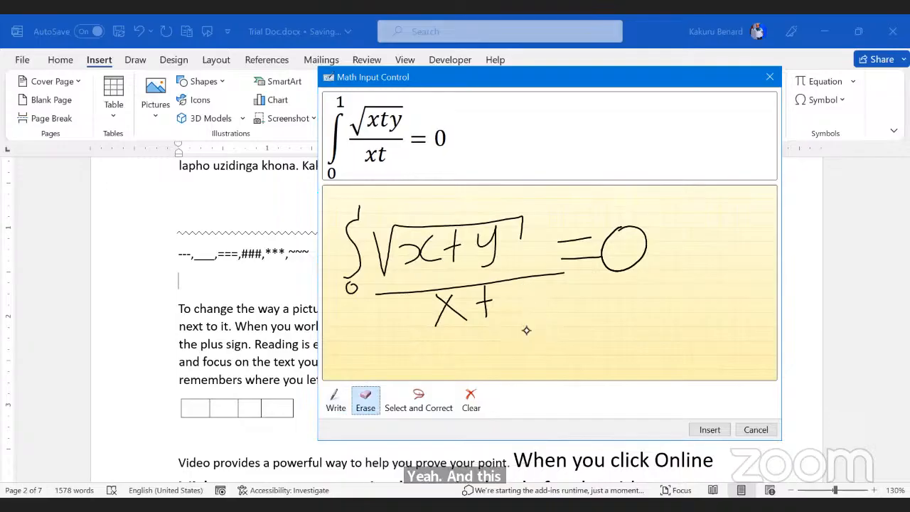
{"action": "left_click", "coordinate": [336, 401]}
{"action": "mouse_move", "coordinate": [506, 297]}
{"action": "left_mouse_down"}
{"action": "mouse_move", "coordinate": [523, 305]}
{"action": "mouse_move", "coordinate": [524, 328]}
{"action": "mouse_move", "coordinate": [506, 337]}
{"action": "left_mouse_up"}
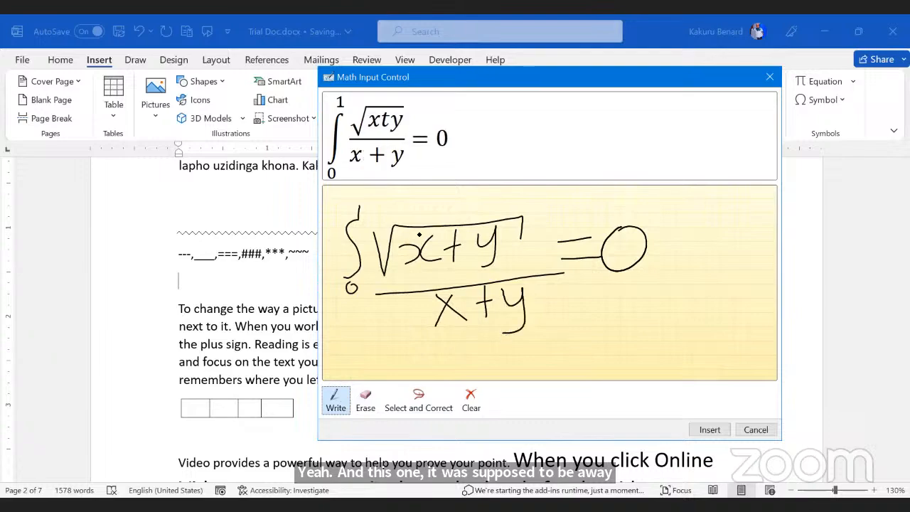
Step: Insert the recognized equation into Trial Doc and switch to the Document4 window
{"action": "left_click", "coordinate": [709, 430]}
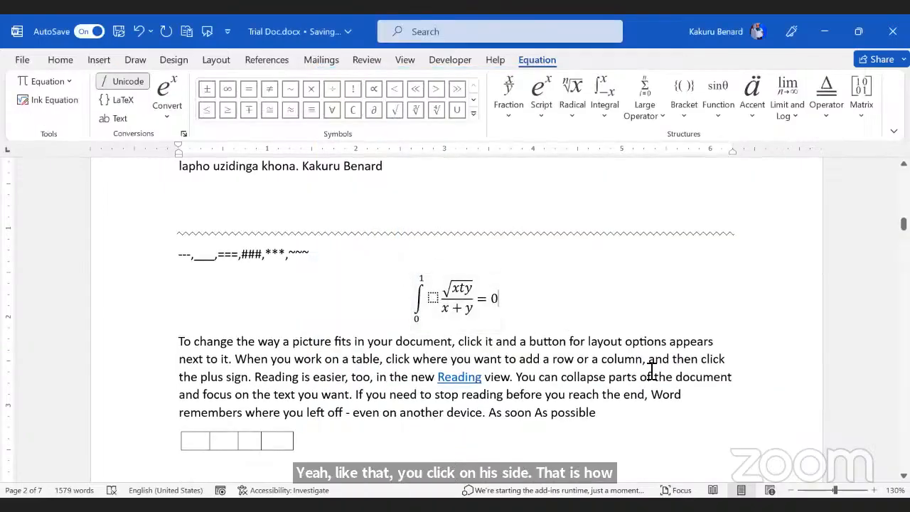
{"action": "left_click", "coordinate": [651, 374]}
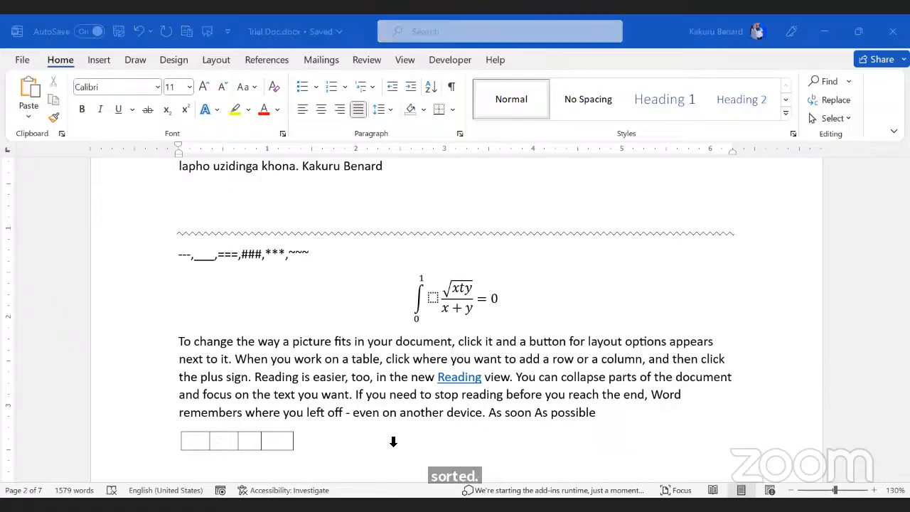
{"action": "left_click", "coordinate": [393, 442]}
Step: Replace Document4's text with sample paragraphs generated by =rand(8,5)
{"action": "key", "text": "ctrl+a"}
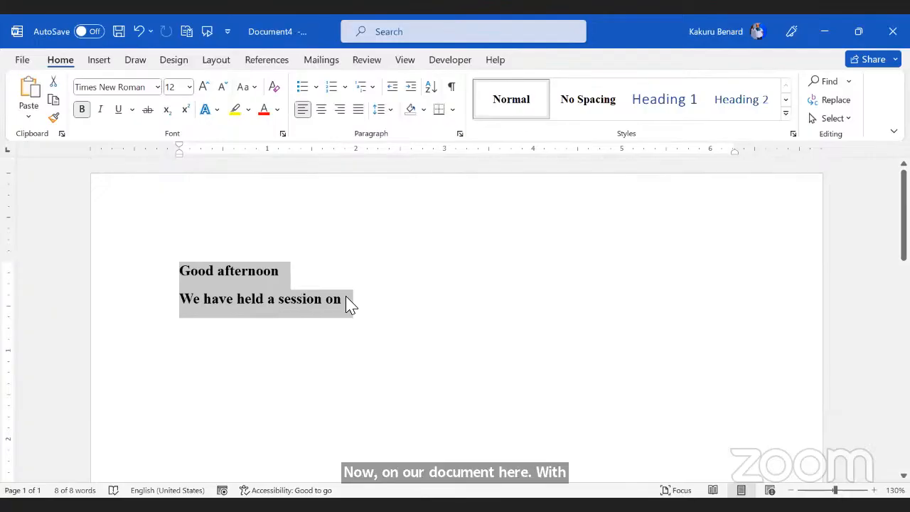
{"action": "key", "text": "Delete"}
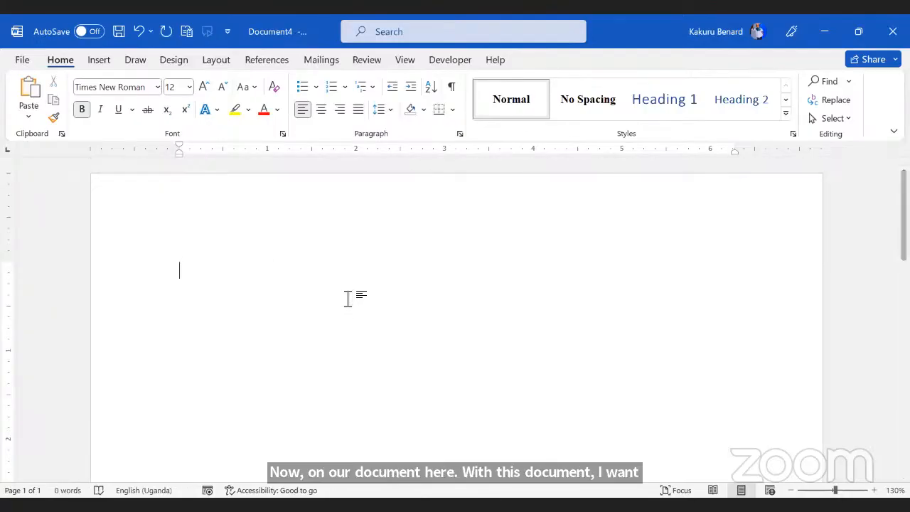
{"action": "scroll", "coordinate": [288, 321], "scroll_direction": "down", "scroll_amount": 10}
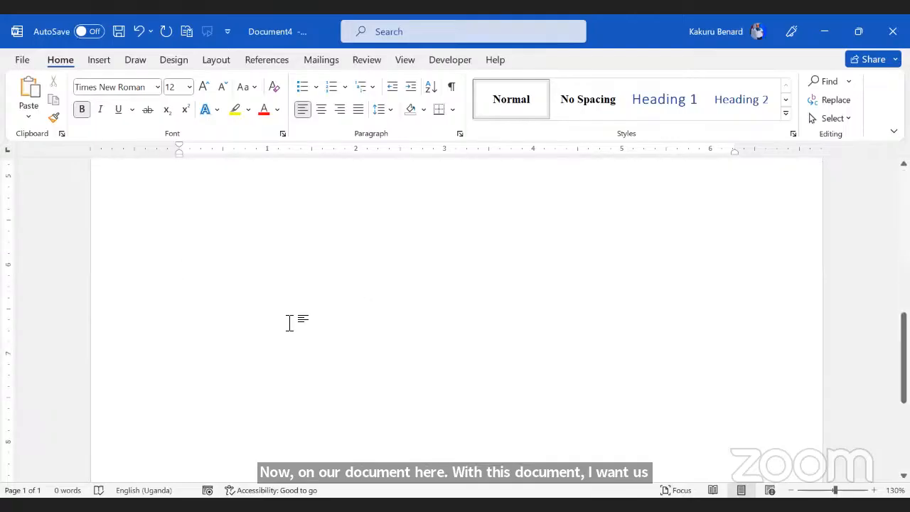
{"action": "scroll", "coordinate": [310, 354], "scroll_direction": "up", "scroll_amount": 9}
{"action": "scroll", "coordinate": [312, 353], "scroll_direction": "up", "scroll_amount": 1}
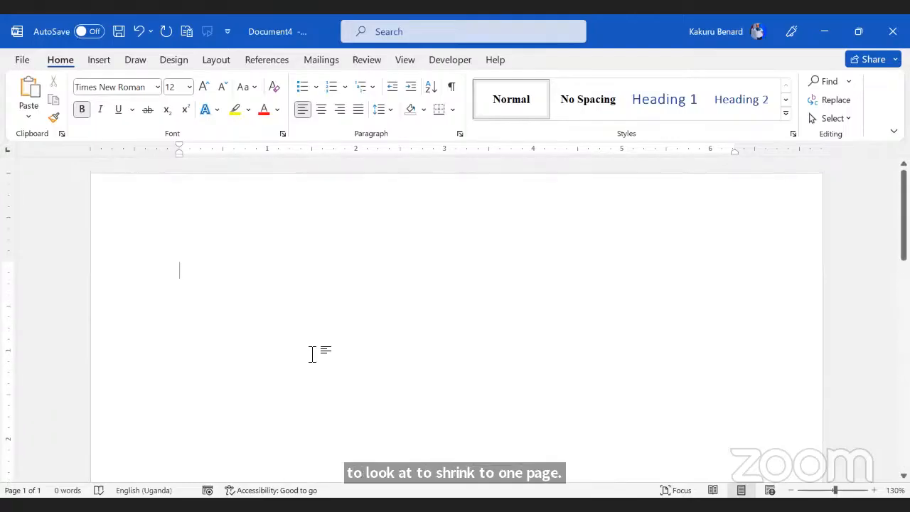
{"action": "scroll", "coordinate": [312, 354], "scroll_direction": "down", "scroll_amount": 10}
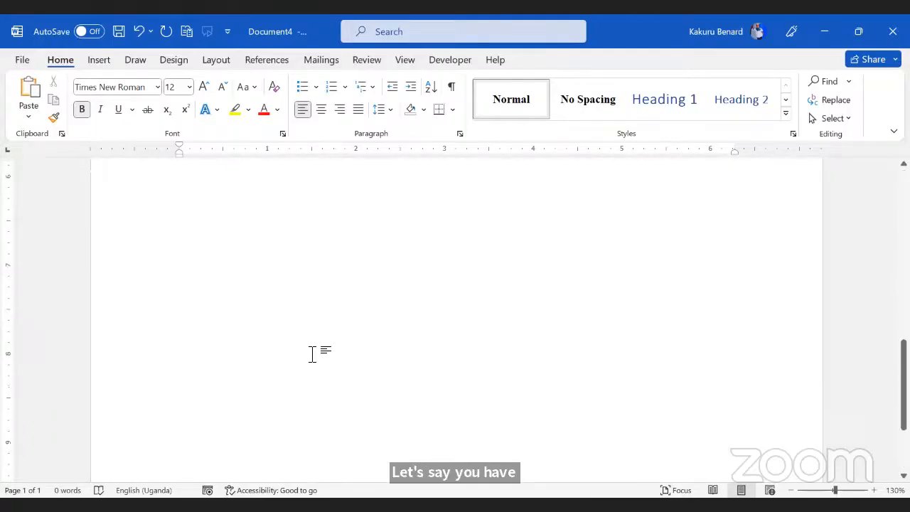
{"action": "scroll", "coordinate": [312, 353], "scroll_direction": "up", "scroll_amount": 3}
{"action": "scroll", "coordinate": [312, 353], "scroll_direction": "up", "scroll_amount": 7}
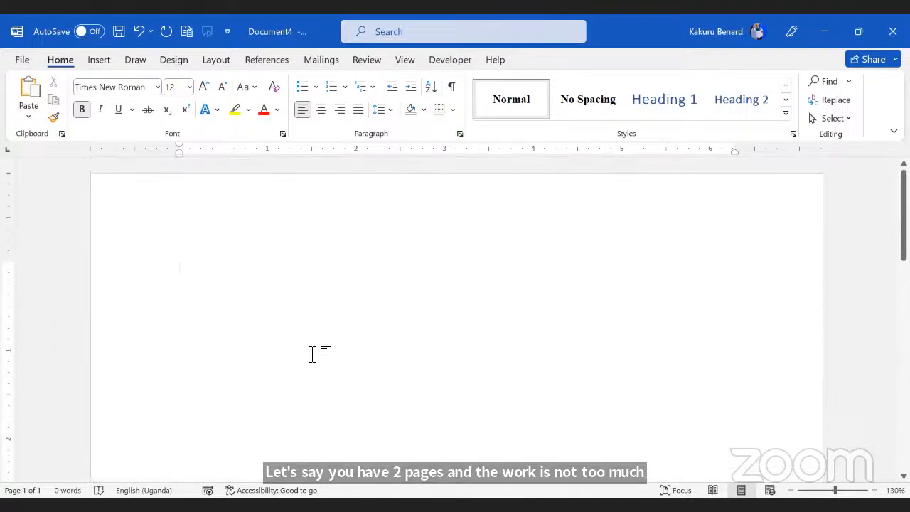
{"action": "type", "text": "="}
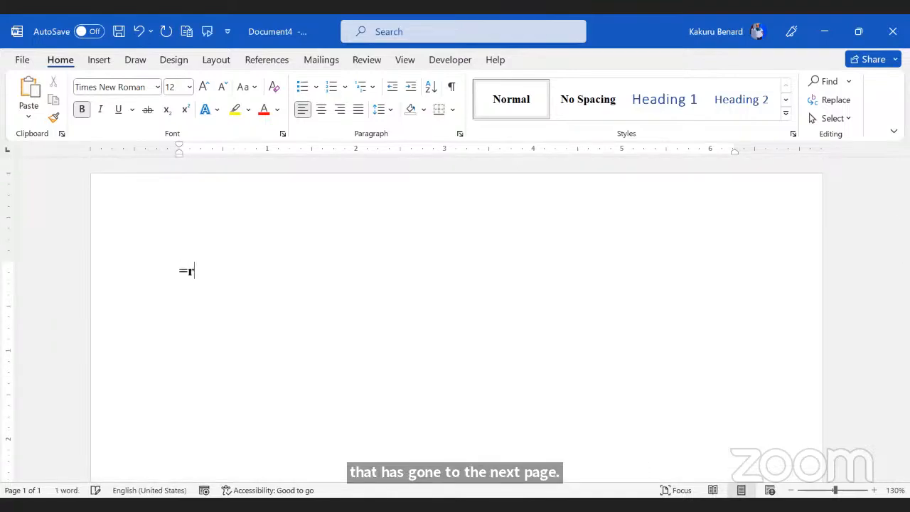
{"action": "type", "text": "r"}
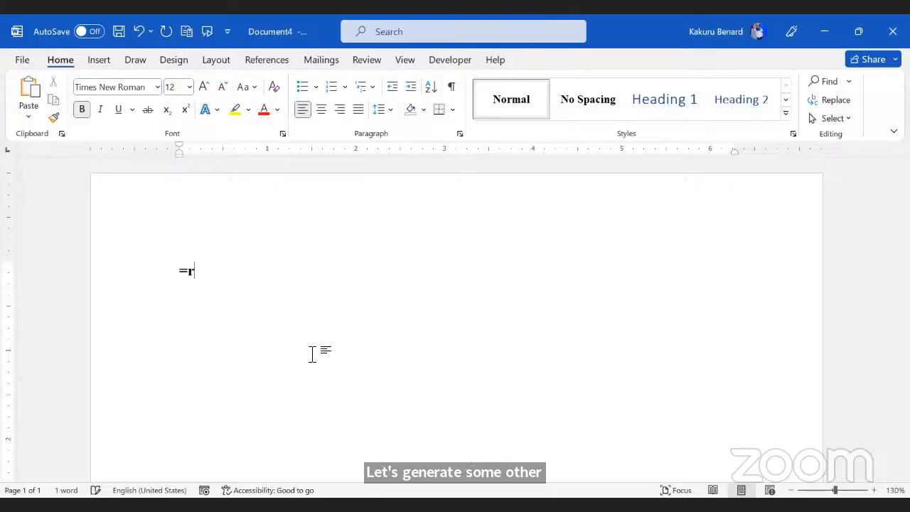
{"action": "type", "text": "and("}
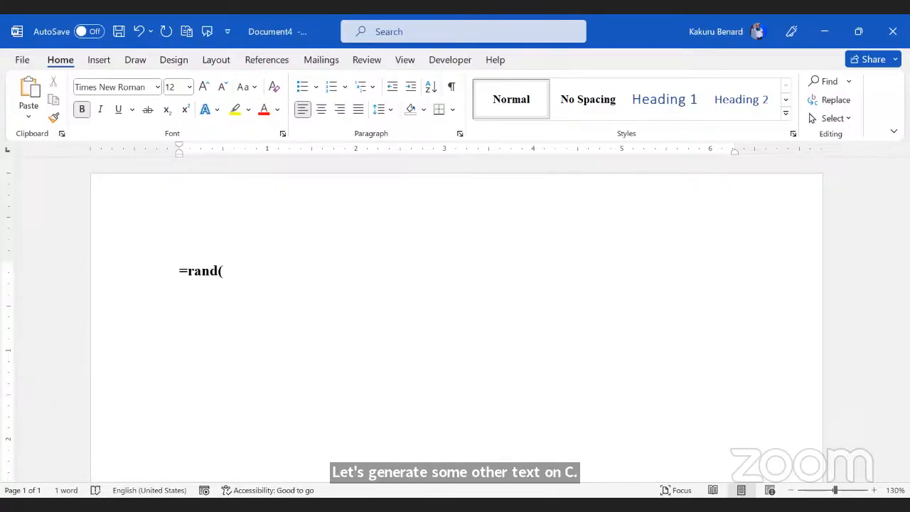
{"action": "type", "text": "8,5)"}
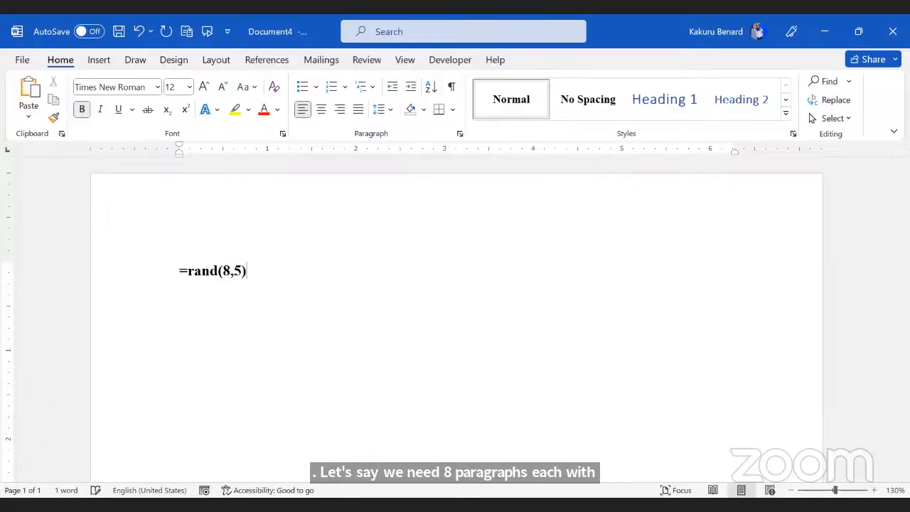
{"action": "key", "text": "Return"}
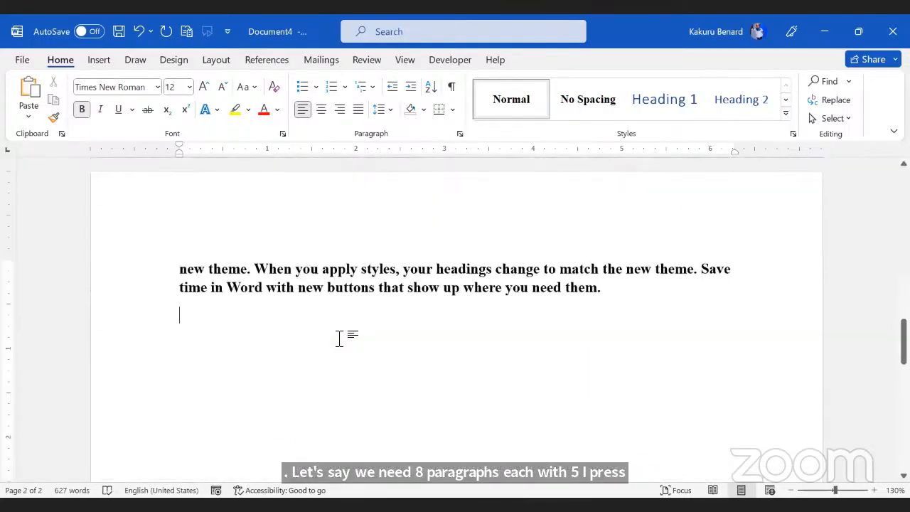
Step: Add three more sample paragraphs with =rand(3,3), bringing the document to 762 words
{"action": "type", "text": "="}
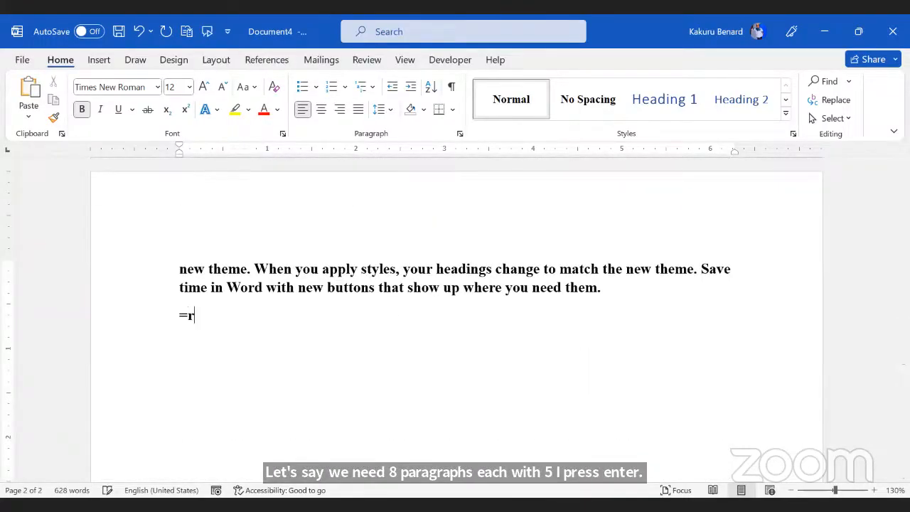
{"action": "type", "text": "rand("}
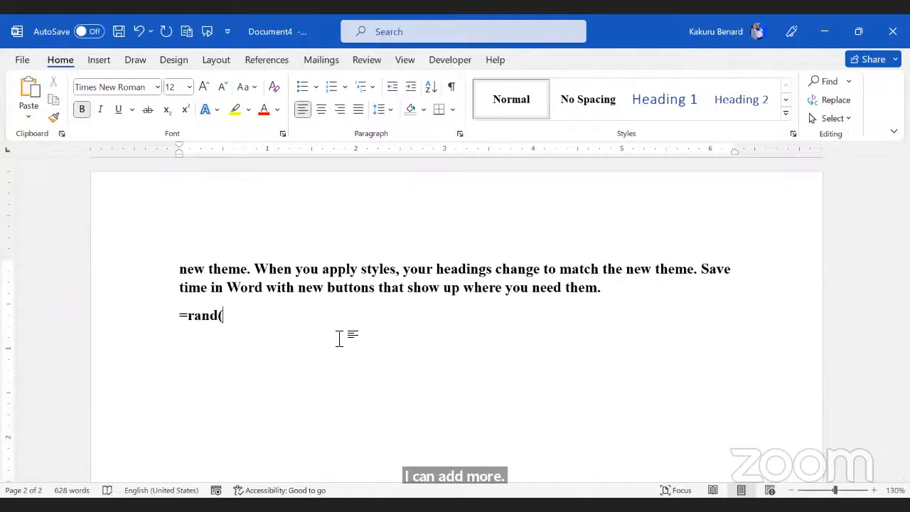
{"action": "type", "text": "3,2"}
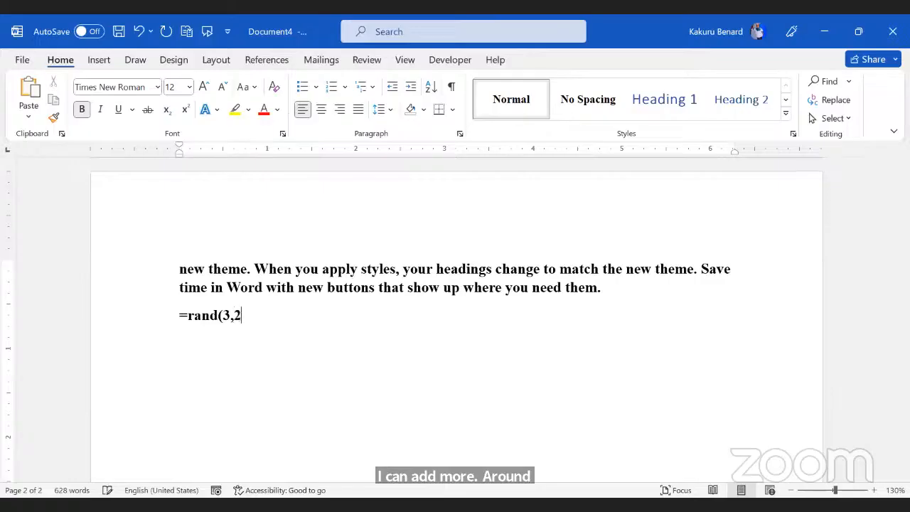
{"action": "key", "text": "BackSpace"}
{"action": "type", "text": "3)"}
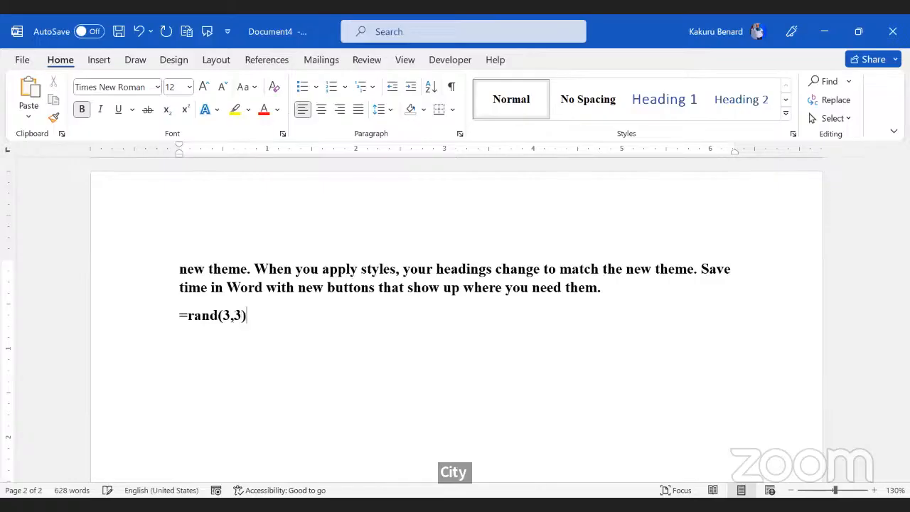
{"action": "key", "text": "Return"}
{"action": "scroll", "coordinate": [454, 320], "scroll_direction": "up", "scroll_amount": 5}
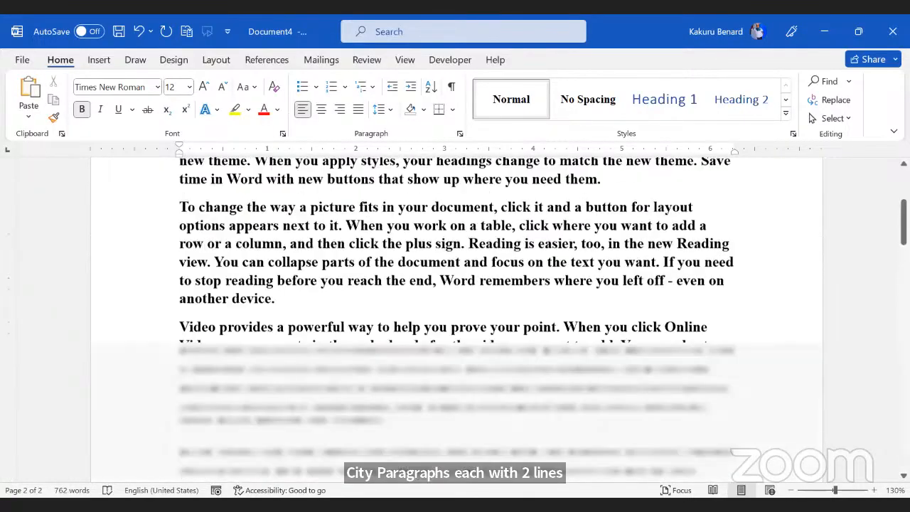
{"action": "scroll", "coordinate": [345, 345], "scroll_direction": "up", "scroll_amount": 5}
{"action": "scroll", "coordinate": [345, 345], "scroll_direction": "down", "scroll_amount": 12}
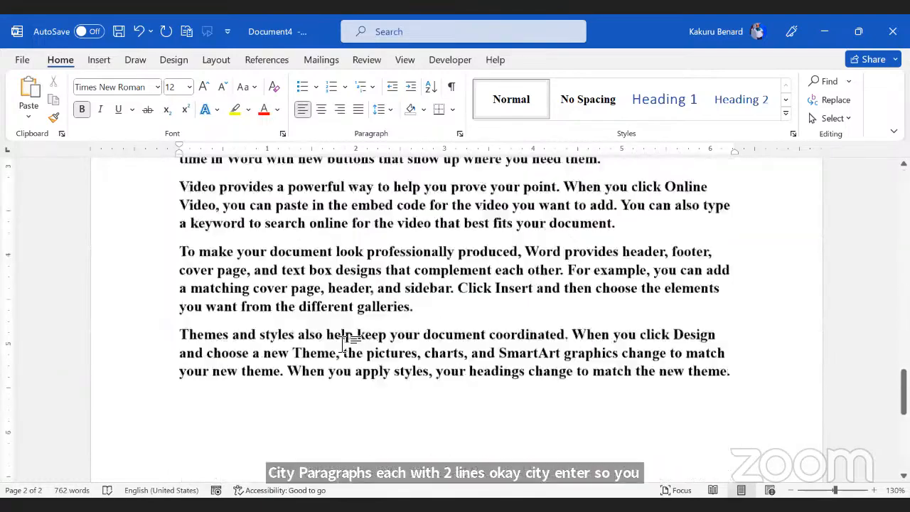
{"action": "scroll", "coordinate": [345, 345], "scroll_direction": "down", "scroll_amount": 4}
{"action": "scroll", "coordinate": [408, 301], "scroll_direction": "up", "scroll_amount": 8}
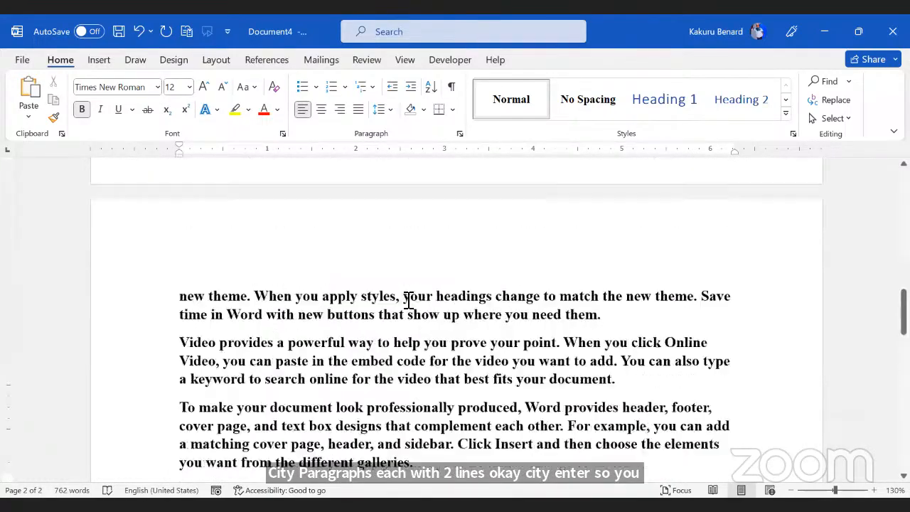
{"action": "scroll", "coordinate": [408, 301], "scroll_direction": "up", "scroll_amount": 10}
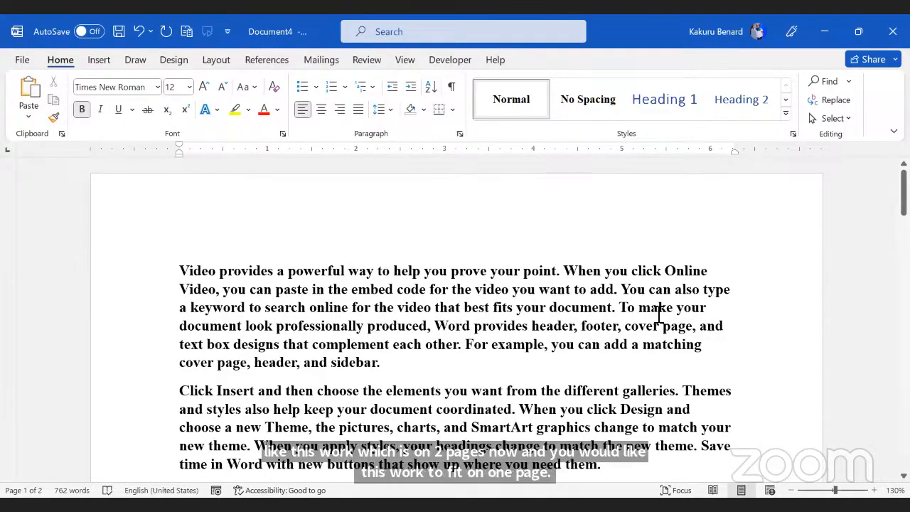
Step: Clear the first-paragraph selection and show the Customize Quick Access Toolbar dropdown list
{"action": "left_click", "coordinate": [375, 316]}
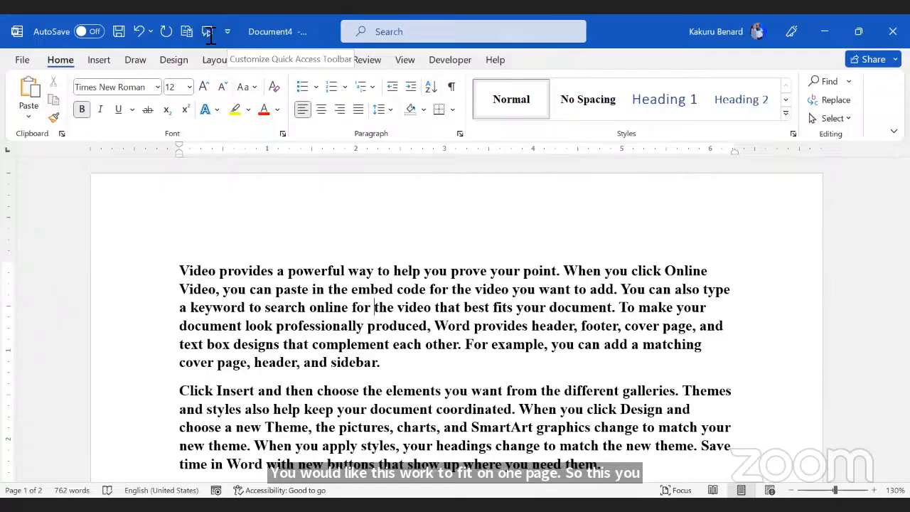
{"action": "left_click_drag", "start_coordinate": [180, 272], "coordinate": [390, 365]}
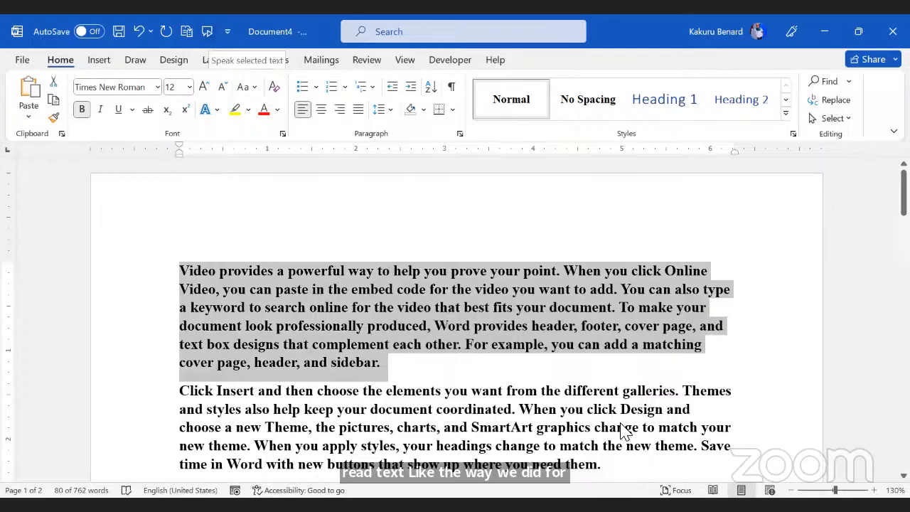
{"action": "key", "text": "alt+Tab"}
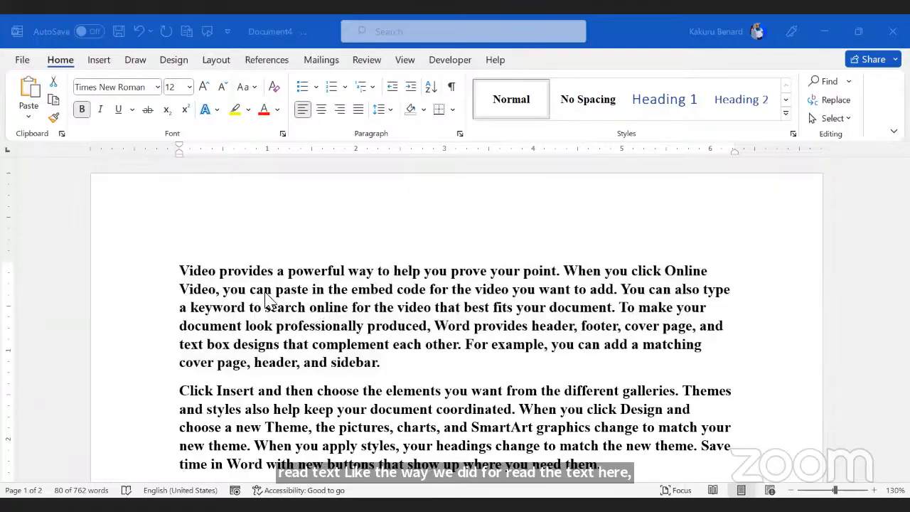
{"action": "key", "text": "alt+Tab"}
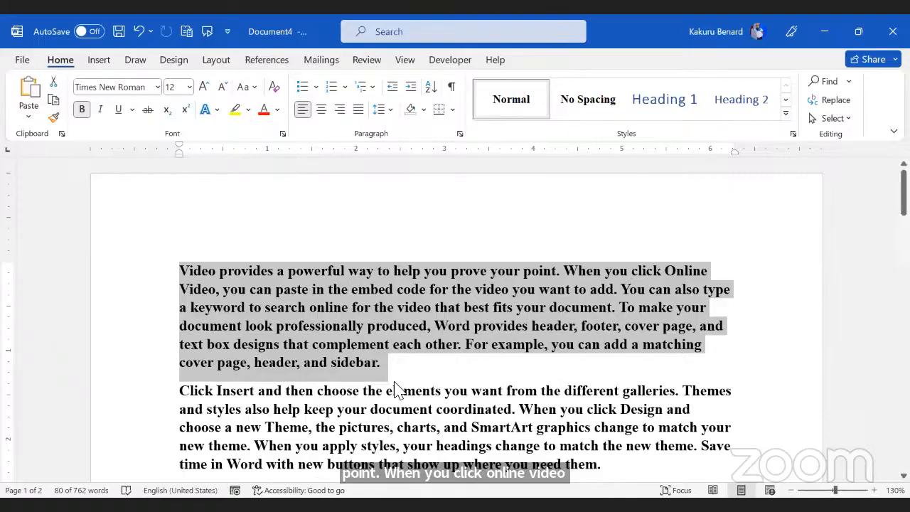
{"action": "left_click", "coordinate": [421, 376]}
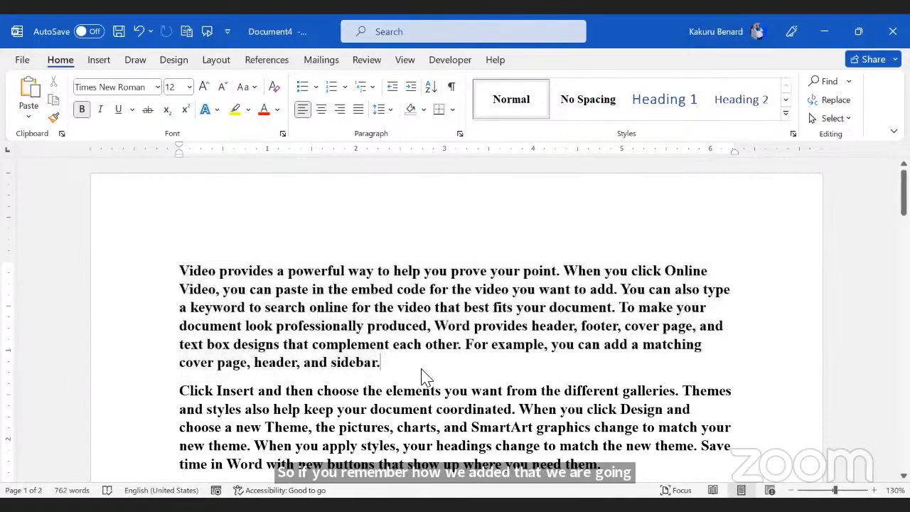
{"action": "left_click", "coordinate": [227, 31]}
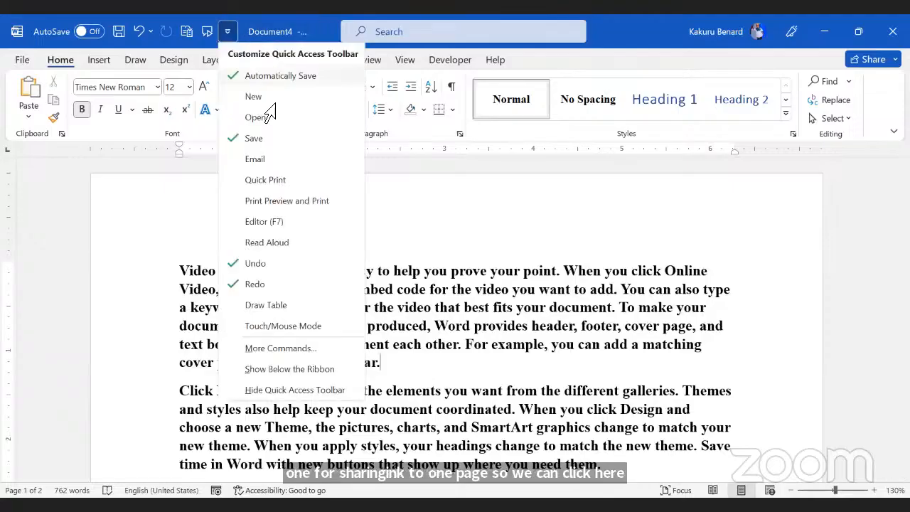
Step: In the Quick Access Toolbar's More Commands settings, list All Commands and scroll to Shrink One Page
{"action": "left_click", "coordinate": [280, 348]}
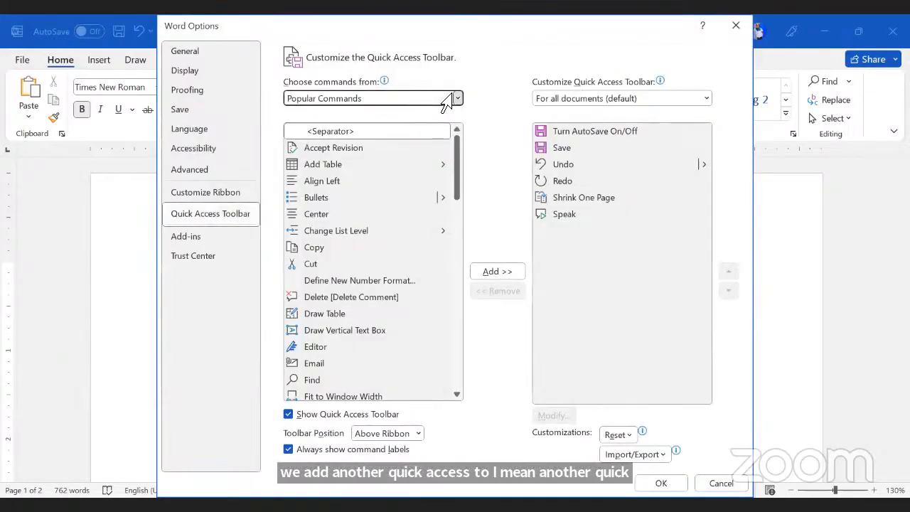
{"action": "left_click", "coordinate": [451, 96]}
{"action": "left_click", "coordinate": [352, 144]}
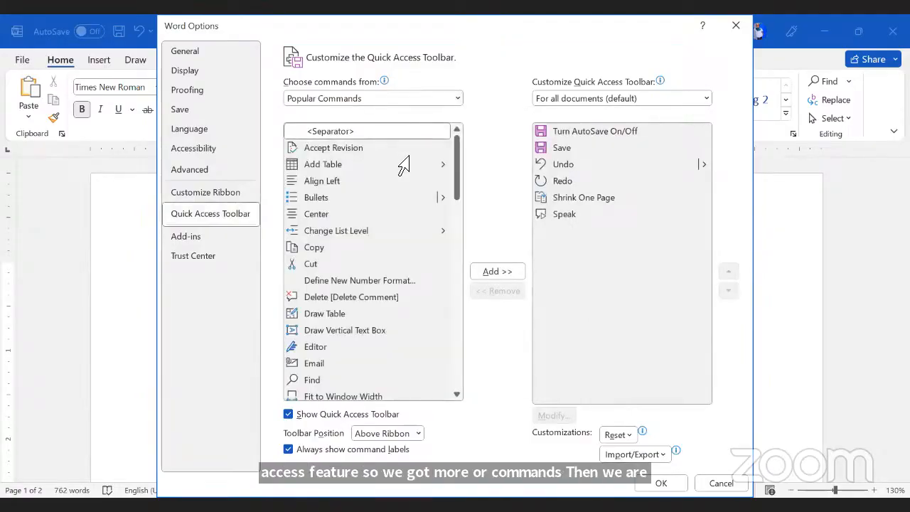
{"action": "left_click", "coordinate": [364, 156]}
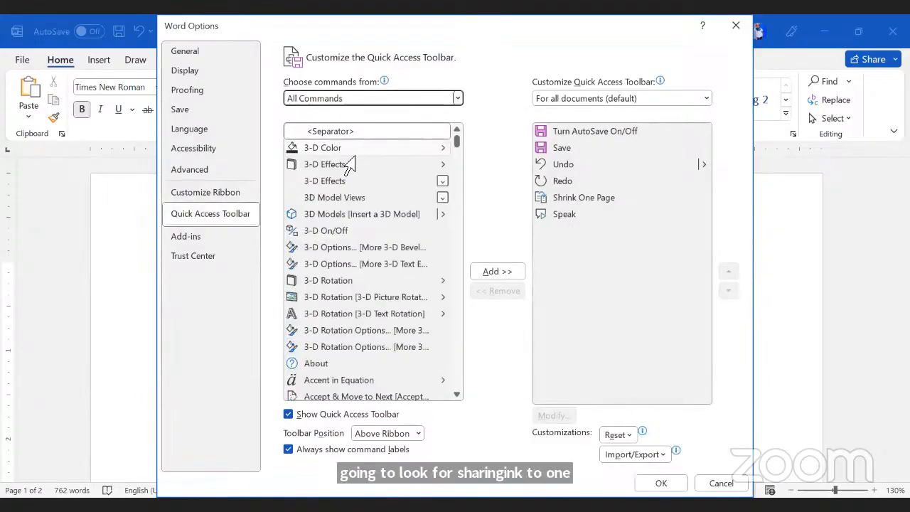
{"action": "scroll", "coordinate": [363, 206], "scroll_direction": "down", "scroll_amount": 6}
{"action": "scroll", "coordinate": [359, 222], "scroll_direction": "down", "scroll_amount": 20}
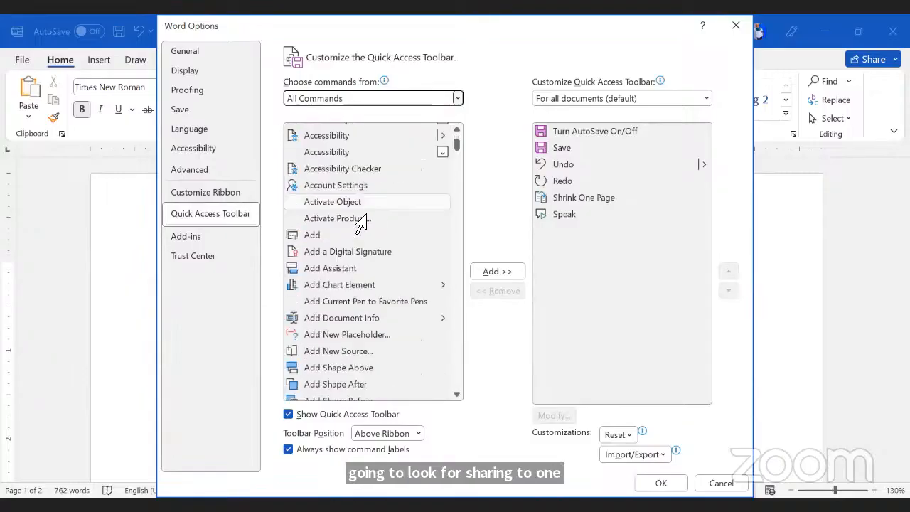
{"action": "left_click_drag", "start_coordinate": [457, 157], "coordinate": [474, 340]}
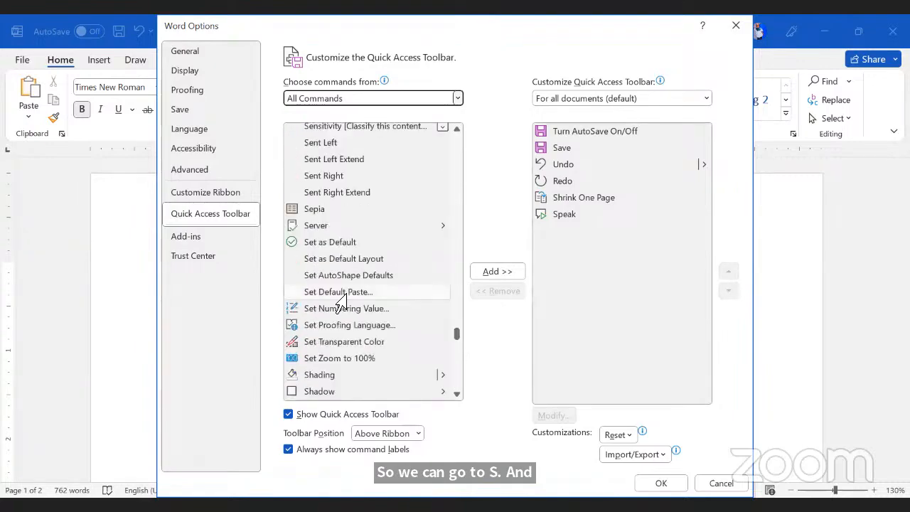
{"action": "scroll", "coordinate": [348, 290], "scroll_direction": "down", "scroll_amount": 3}
{"action": "scroll", "coordinate": [356, 221], "scroll_direction": "down", "scroll_amount": 6}
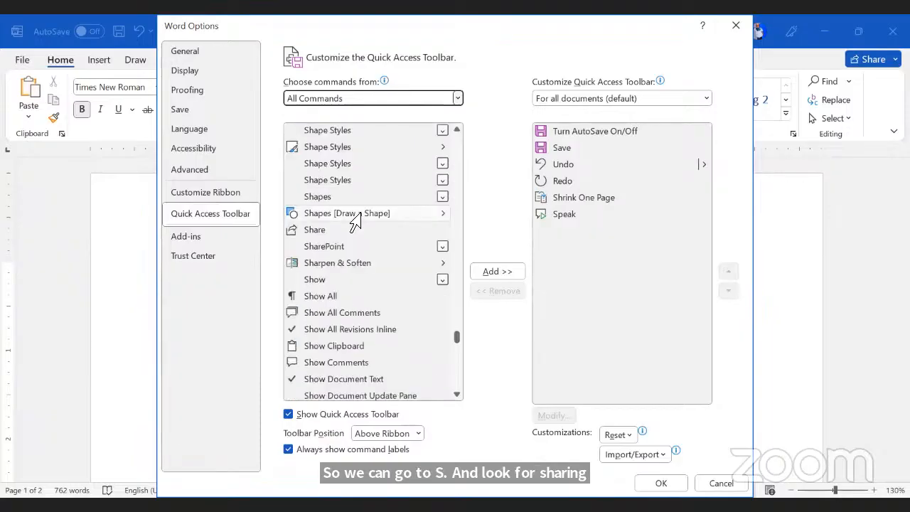
{"action": "scroll", "coordinate": [355, 222], "scroll_direction": "down", "scroll_amount": 6}
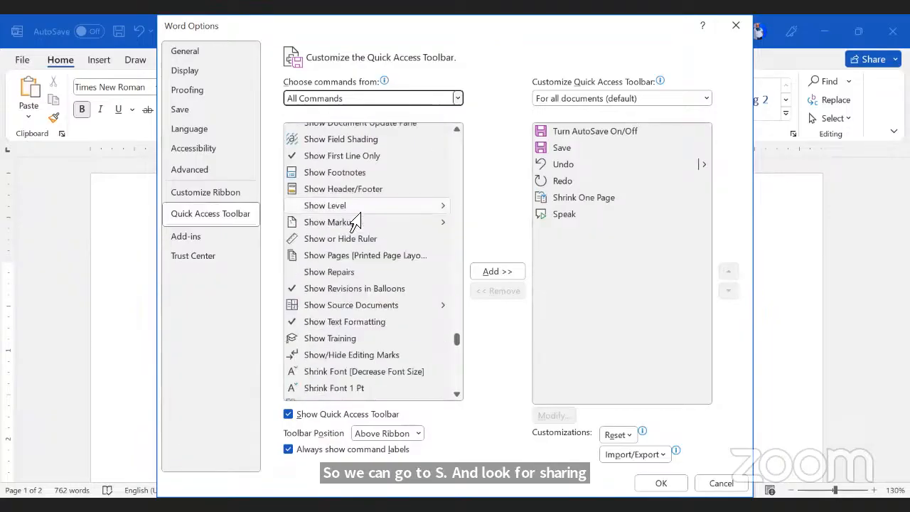
{"action": "scroll", "coordinate": [355, 222], "scroll_direction": "down", "scroll_amount": 5}
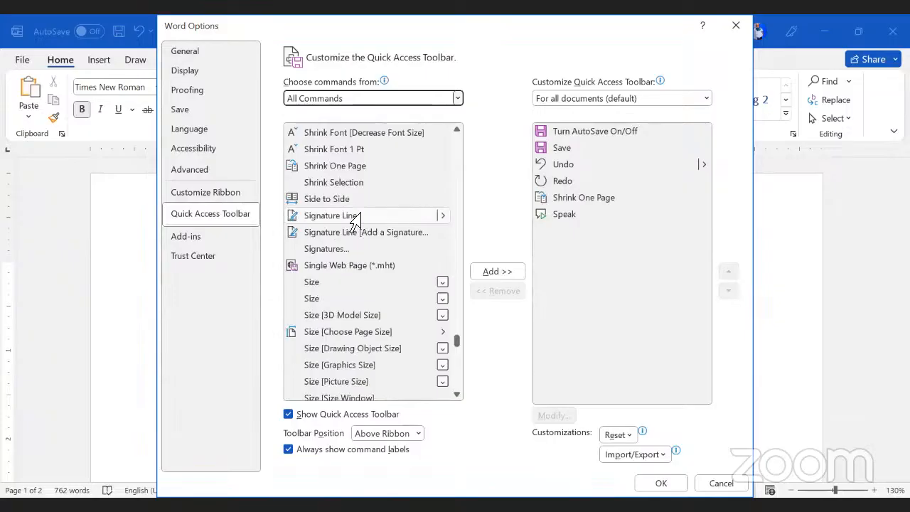
{"action": "scroll", "coordinate": [353, 222], "scroll_direction": "up", "scroll_amount": 2}
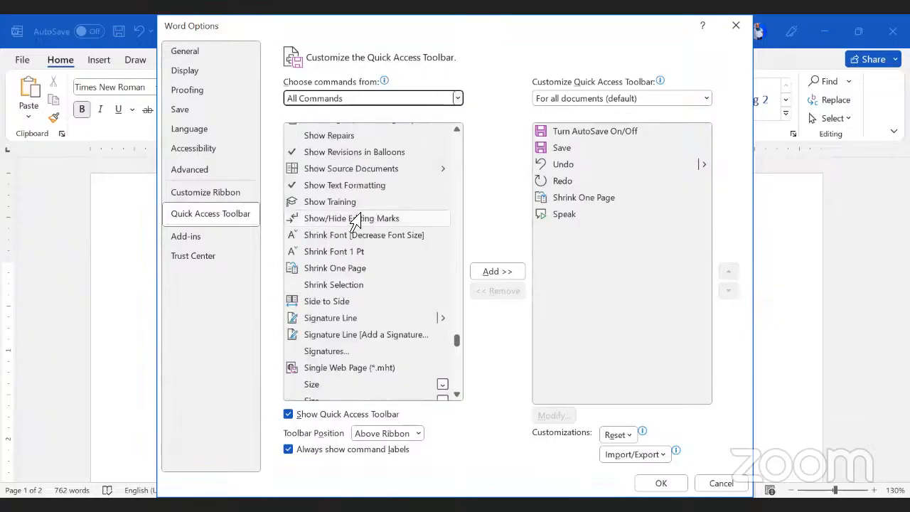
Step: Try adding Shrink One Page, dismiss the already-on-toolbar warnings, and confirm with OK
{"action": "left_click", "coordinate": [334, 270]}
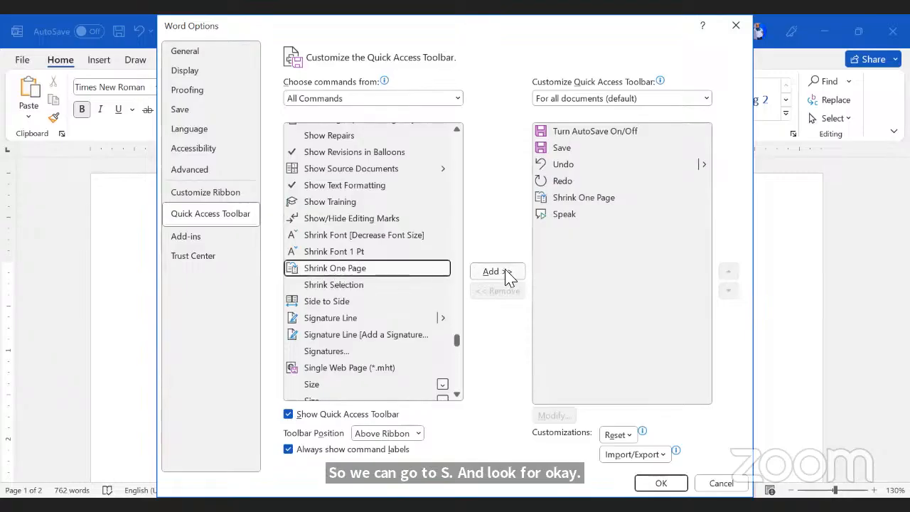
{"action": "left_click", "coordinate": [508, 274]}
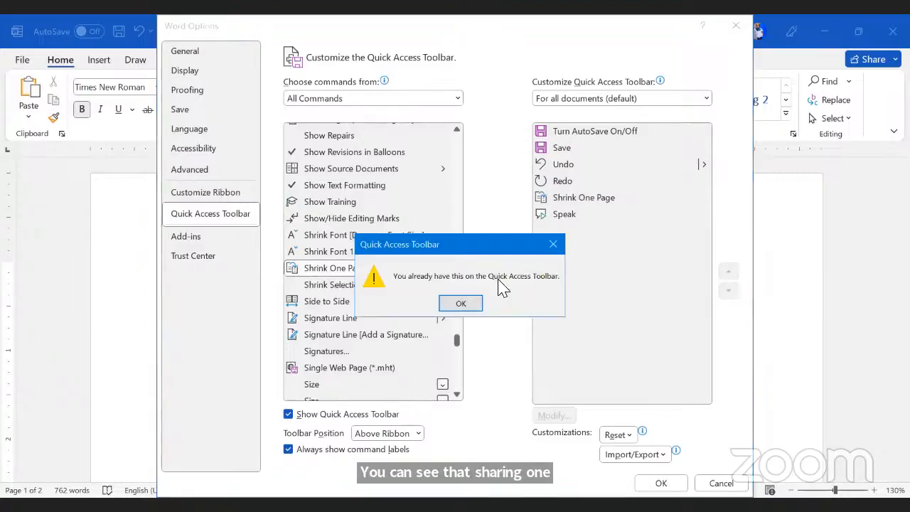
{"action": "left_click", "coordinate": [460, 303]}
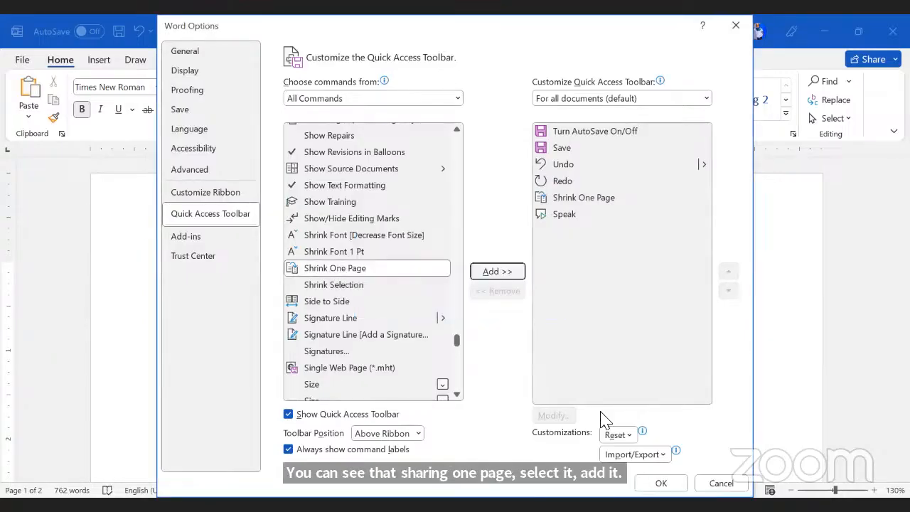
{"action": "left_click", "coordinate": [491, 275]}
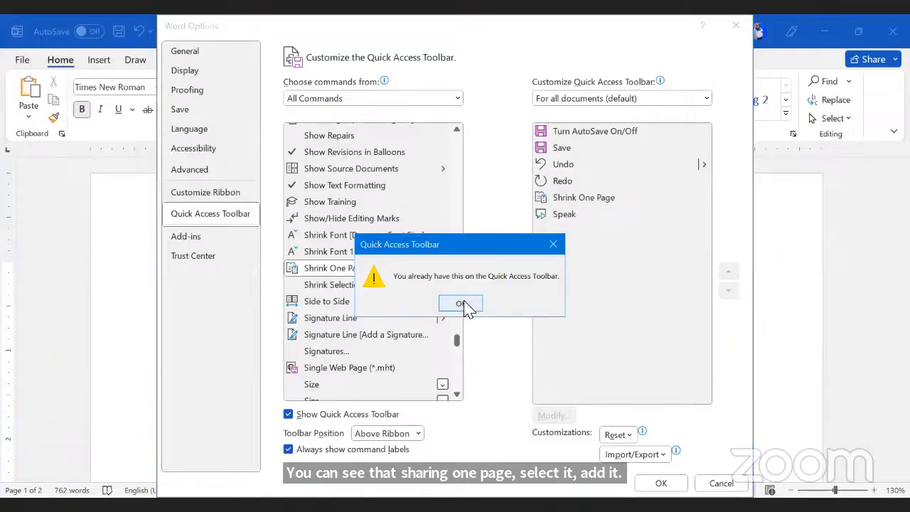
{"action": "left_click", "coordinate": [463, 305]}
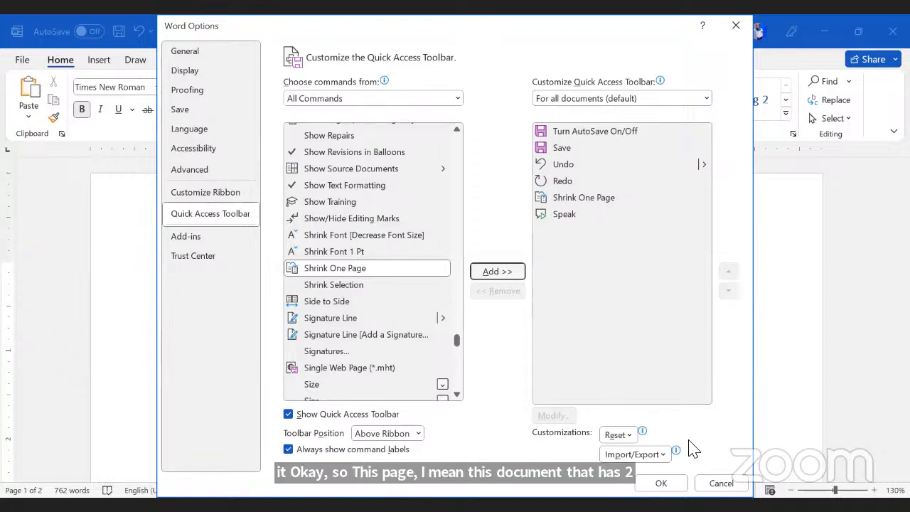
{"action": "left_click", "coordinate": [661, 483]}
{"action": "left_click", "coordinate": [347, 308]}
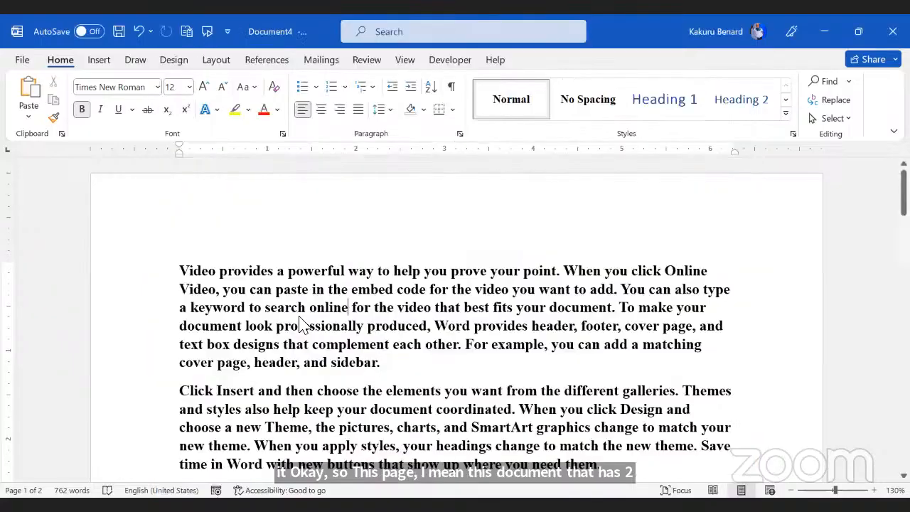
{"action": "scroll", "coordinate": [303, 329], "scroll_direction": "down", "scroll_amount": 3}
{"action": "left_click", "coordinate": [187, 32]}
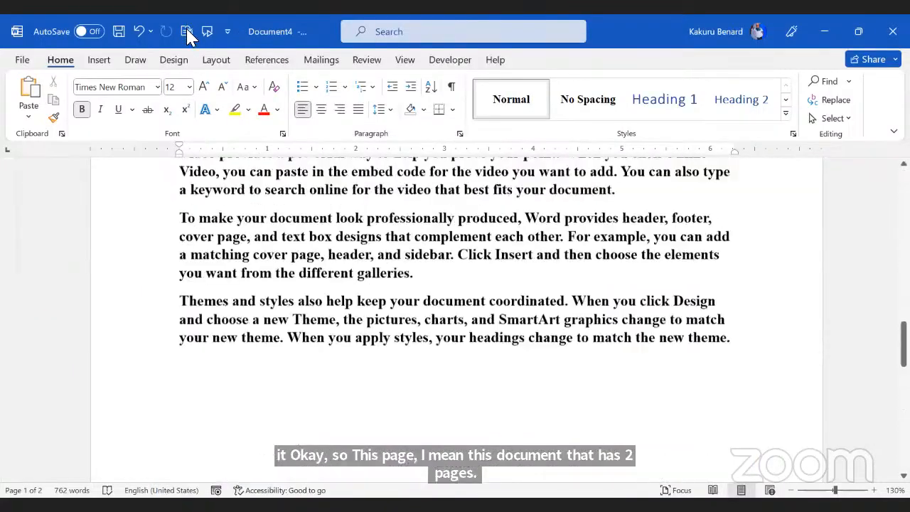
{"action": "key", "text": "ctrl+a"}
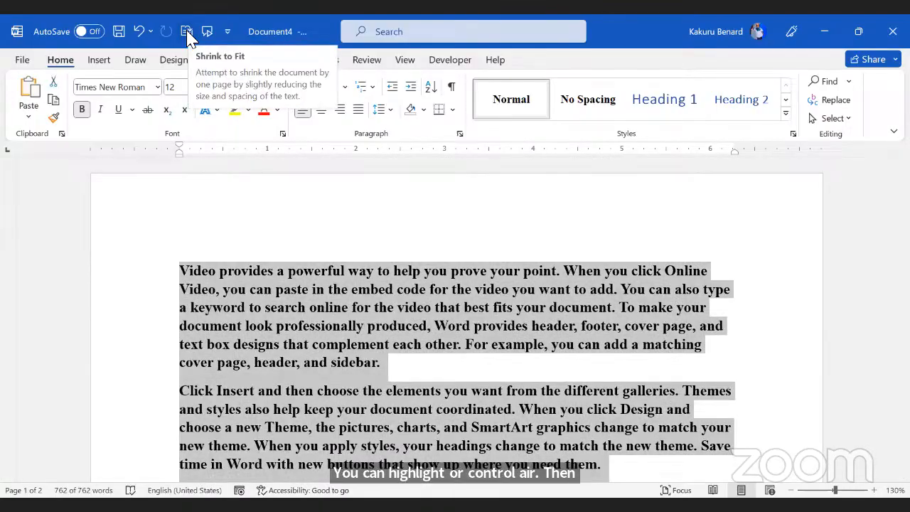
{"action": "left_click", "coordinate": [187, 32]}
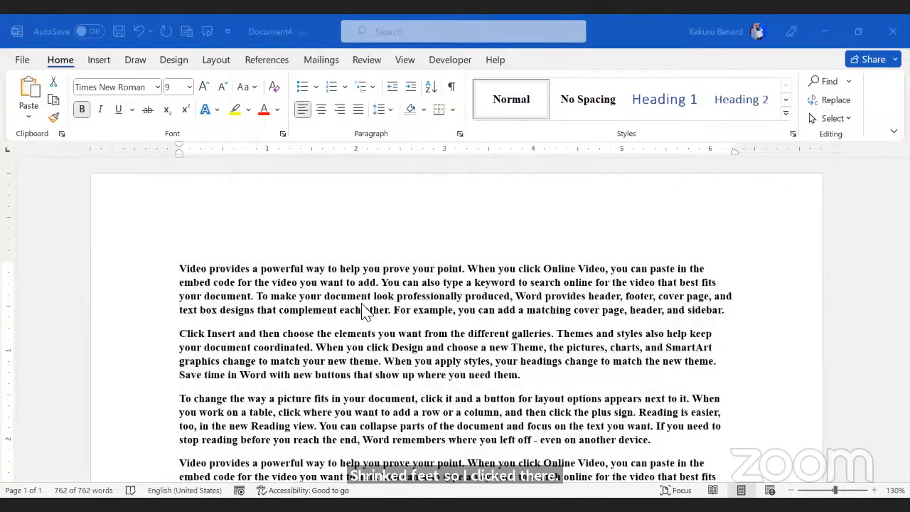
{"action": "scroll", "coordinate": [389, 318], "scroll_direction": "down", "scroll_amount": 15}
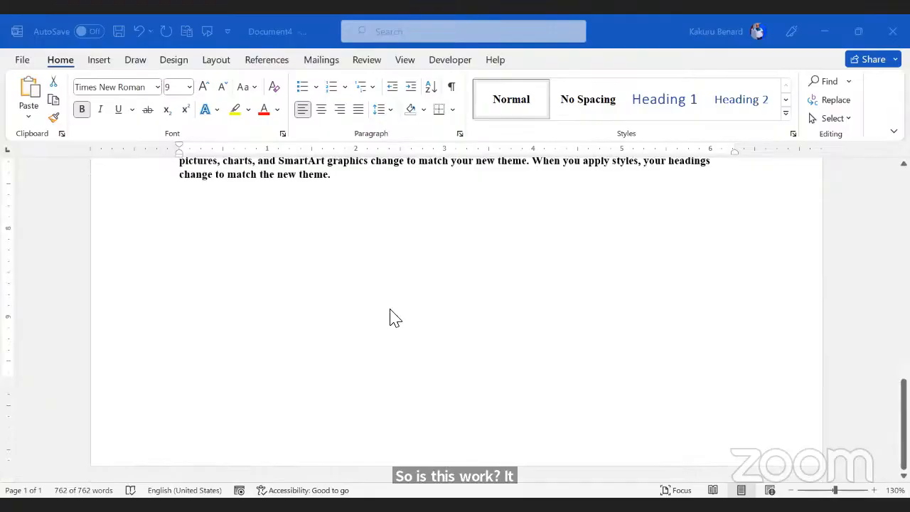
{"action": "scroll", "coordinate": [389, 318], "scroll_direction": "up", "scroll_amount": 3}
{"action": "scroll", "coordinate": [390, 316], "scroll_direction": "up", "scroll_amount": 12}
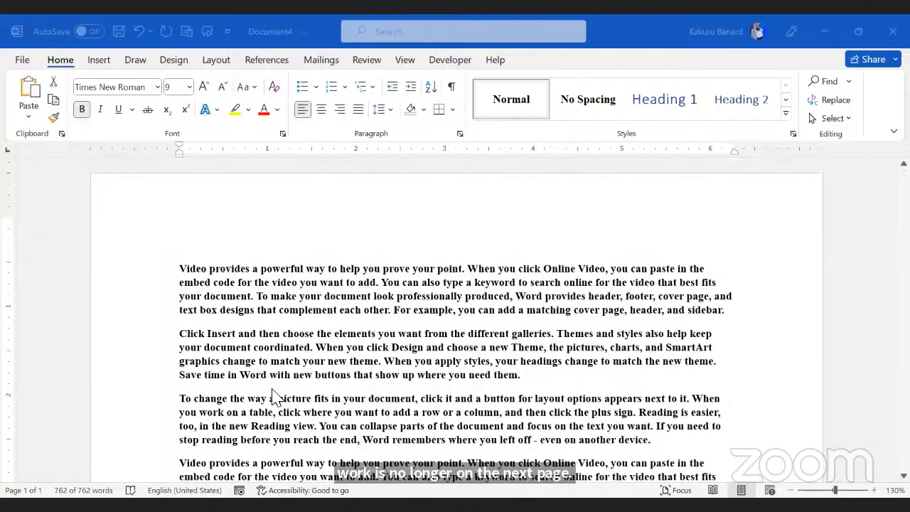
{"action": "scroll", "coordinate": [273, 396], "scroll_direction": "down", "scroll_amount": 3}
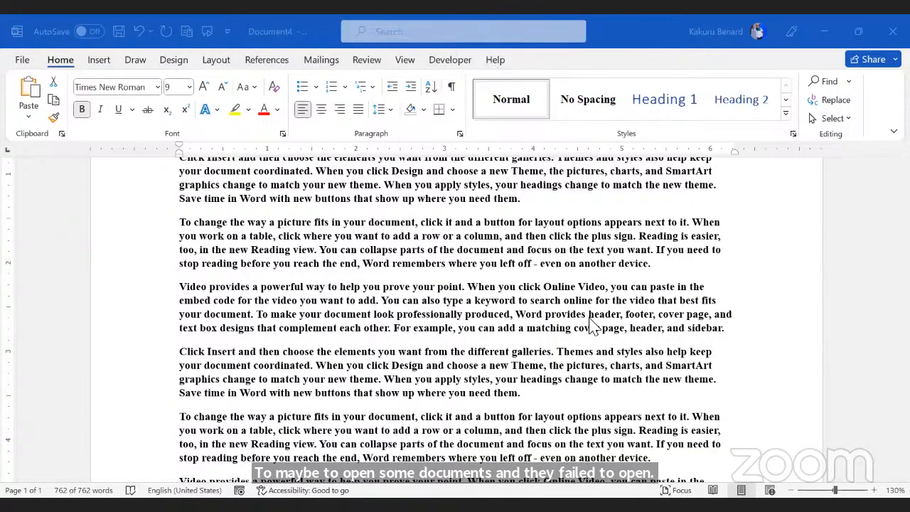
{"action": "key", "text": "ctrl+a"}
{"action": "scroll", "coordinate": [395, 423], "scroll_direction": "up", "scroll_amount": 5}
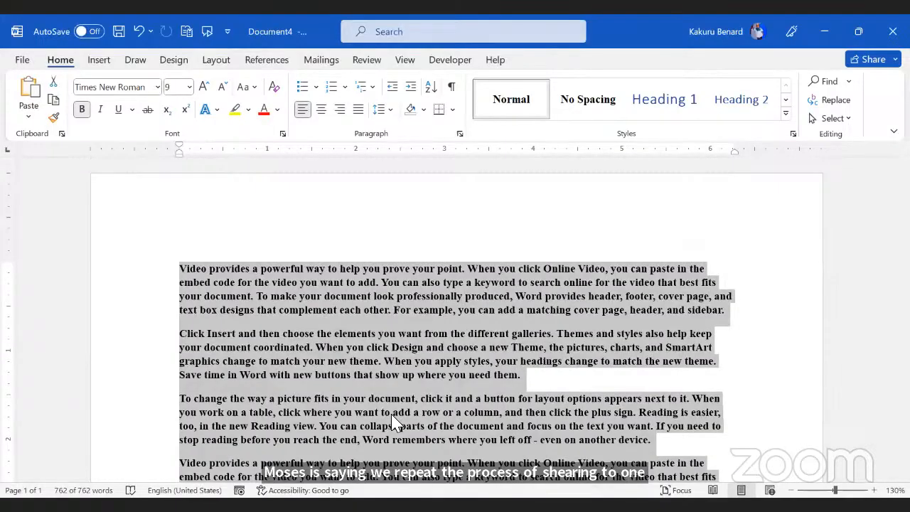
{"action": "left_click", "coordinate": [370, 309]}
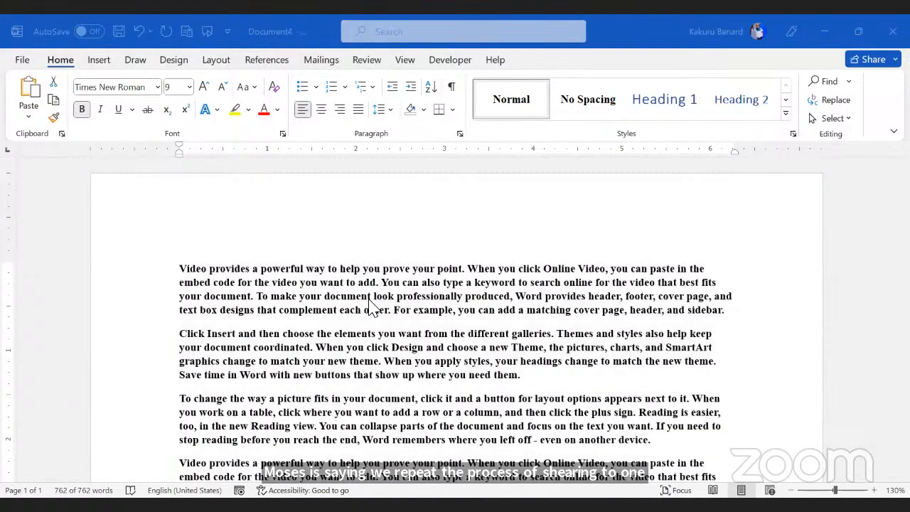
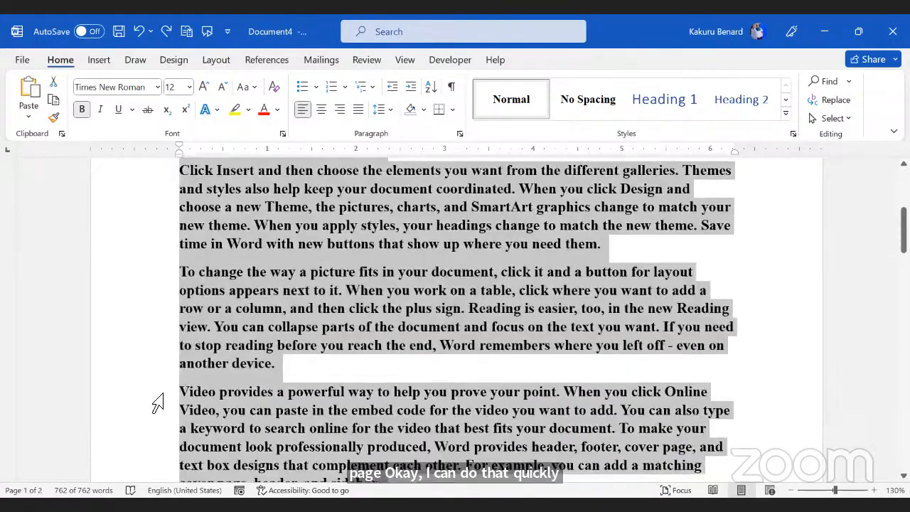
Step: Clear the whole-document selection and return to the top of the page
{"action": "scroll", "coordinate": [158, 402], "scroll_direction": "down", "scroll_amount": 10}
{"action": "left_click", "coordinate": [430, 283]}
{"action": "scroll", "coordinate": [432, 285], "scroll_direction": "up", "scroll_amount": 1}
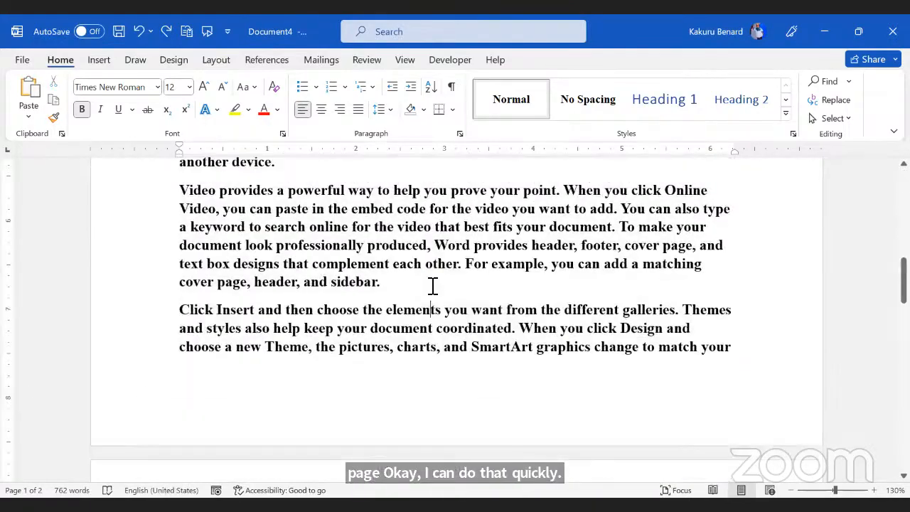
{"action": "scroll", "coordinate": [432, 285], "scroll_direction": "up", "scroll_amount": 7}
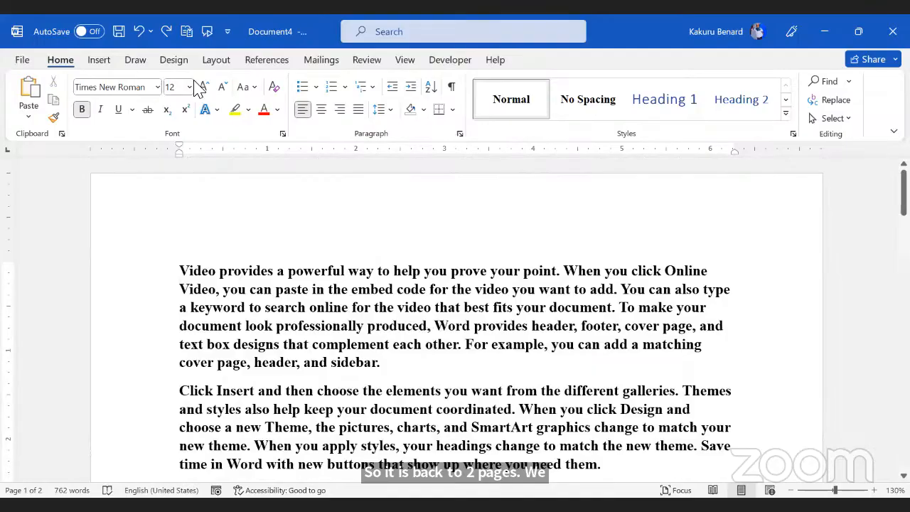
Step: Remove Shrink One Page from the Quick Access Toolbar and show its customization list
{"action": "right_click", "coordinate": [196, 42]}
{"action": "left_click", "coordinate": [261, 48]}
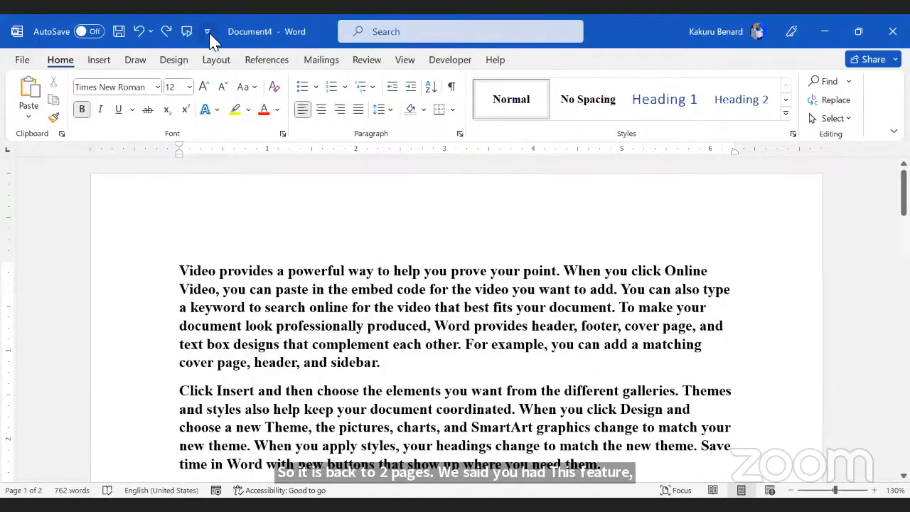
{"action": "left_click", "coordinate": [210, 33]}
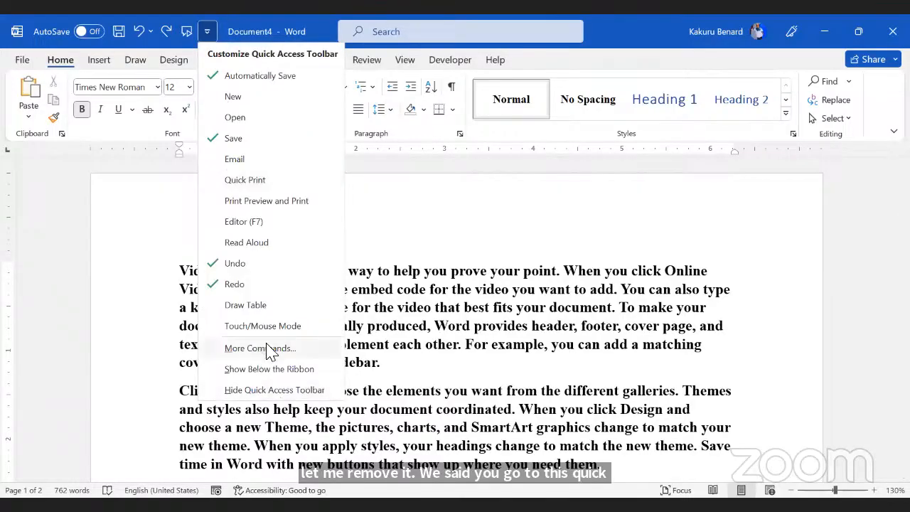
Step: Via More Commands with All Commands listed, add Shrink One Page to the Quick Access Toolbar
{"action": "left_click", "coordinate": [270, 348]}
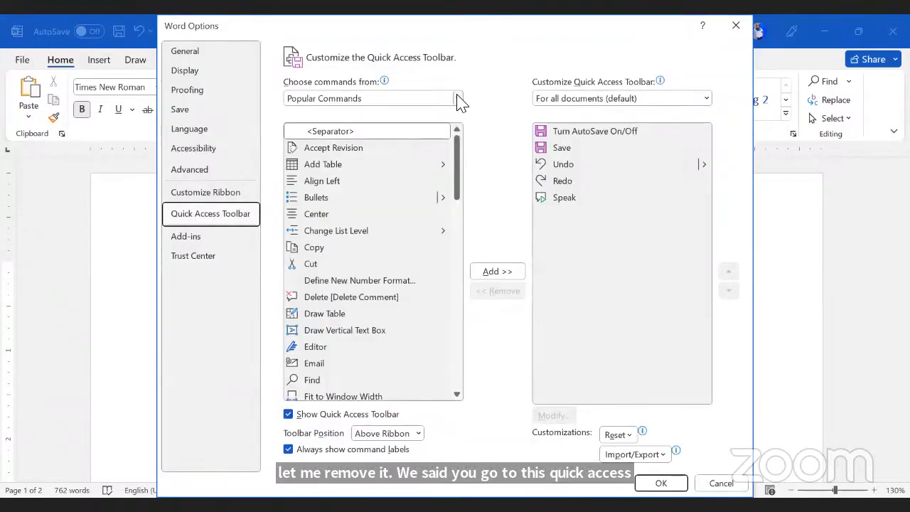
{"action": "left_click", "coordinate": [327, 143]}
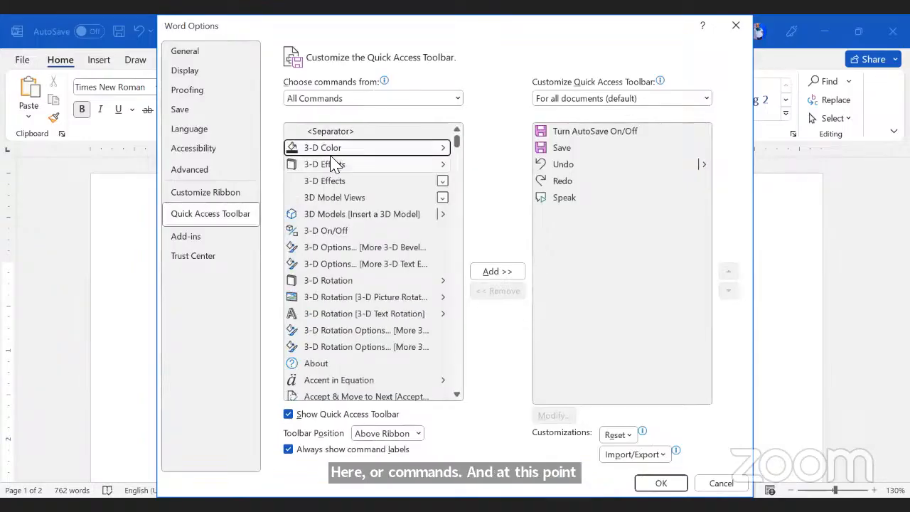
{"action": "key", "text": "s"}
{"action": "scroll", "coordinate": [345, 172], "scroll_direction": "down", "scroll_amount": 6}
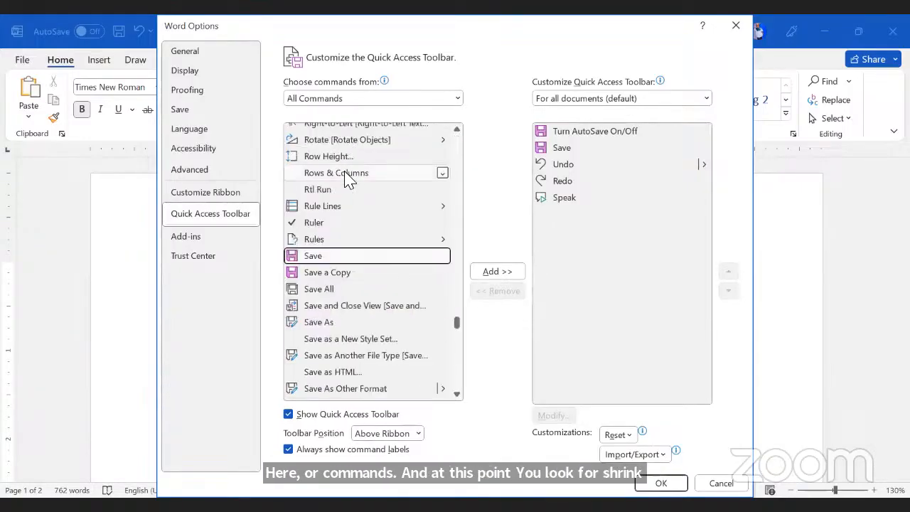
{"action": "scroll", "coordinate": [344, 174], "scroll_direction": "down", "scroll_amount": 20}
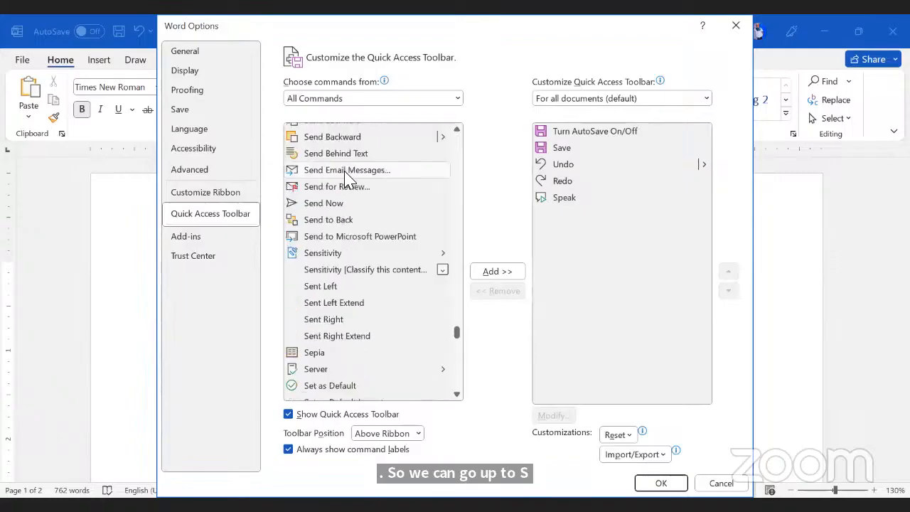
{"action": "scroll", "coordinate": [346, 181], "scroll_direction": "down", "scroll_amount": 12}
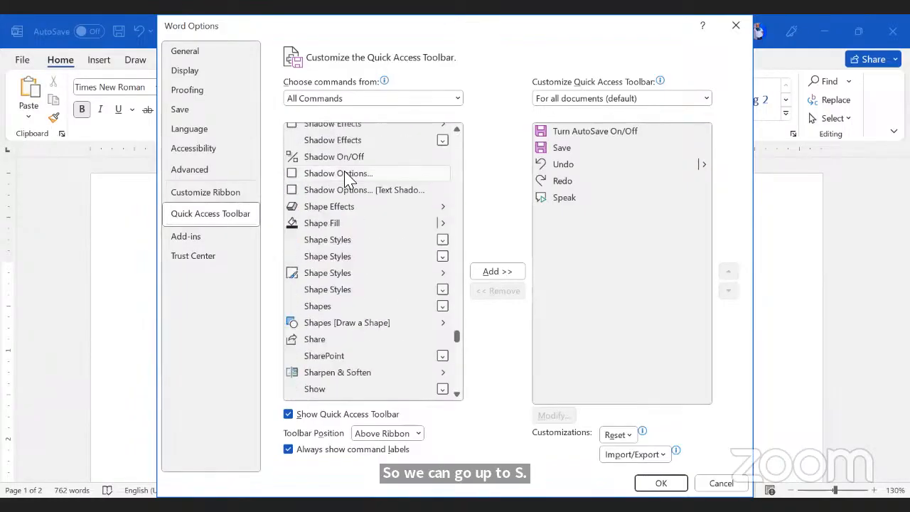
{"action": "scroll", "coordinate": [346, 178], "scroll_direction": "down", "scroll_amount": 6}
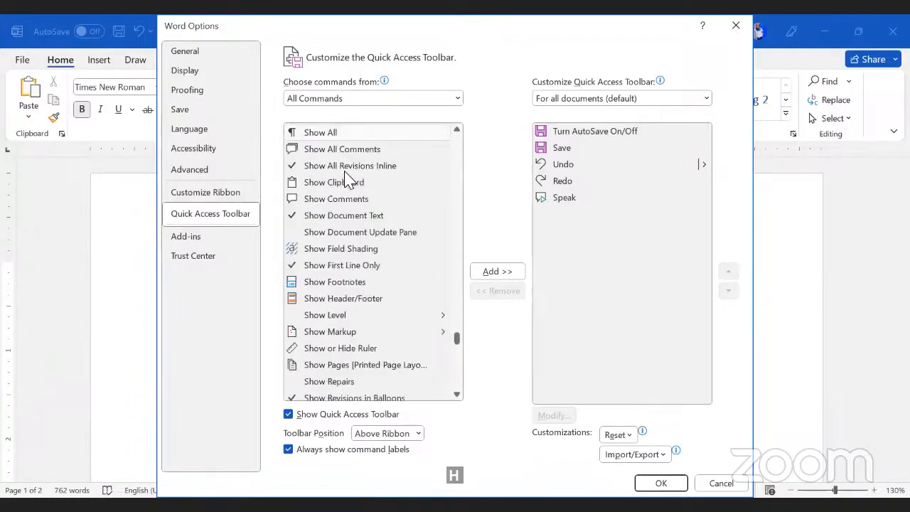
{"action": "scroll", "coordinate": [346, 179], "scroll_direction": "down", "scroll_amount": 3}
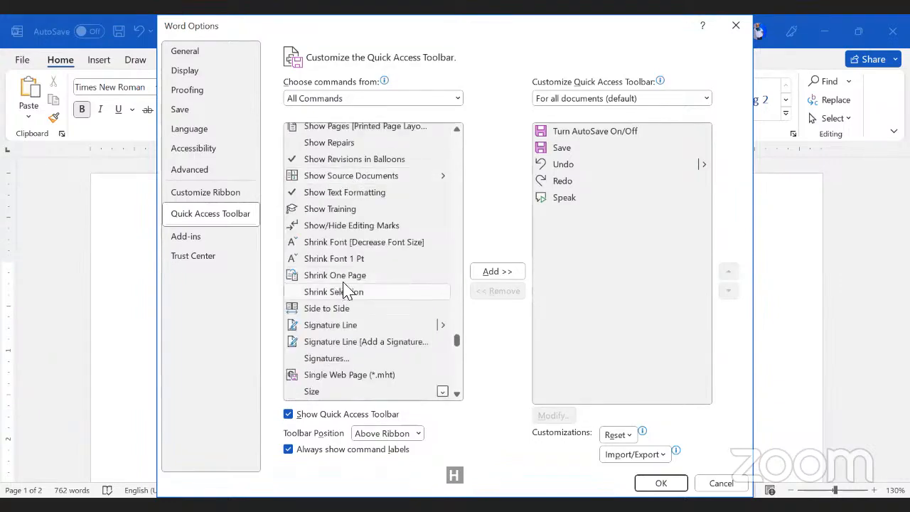
{"action": "left_click", "coordinate": [330, 281]}
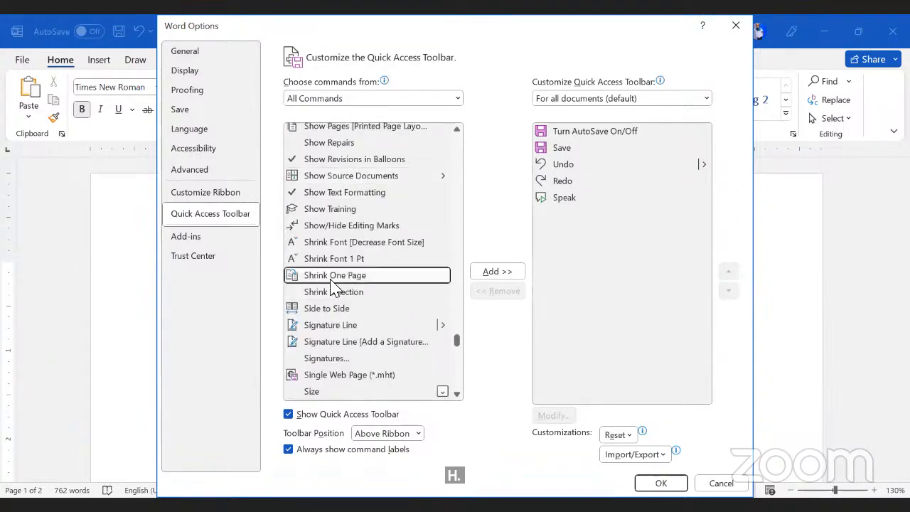
{"action": "left_click", "coordinate": [501, 273]}
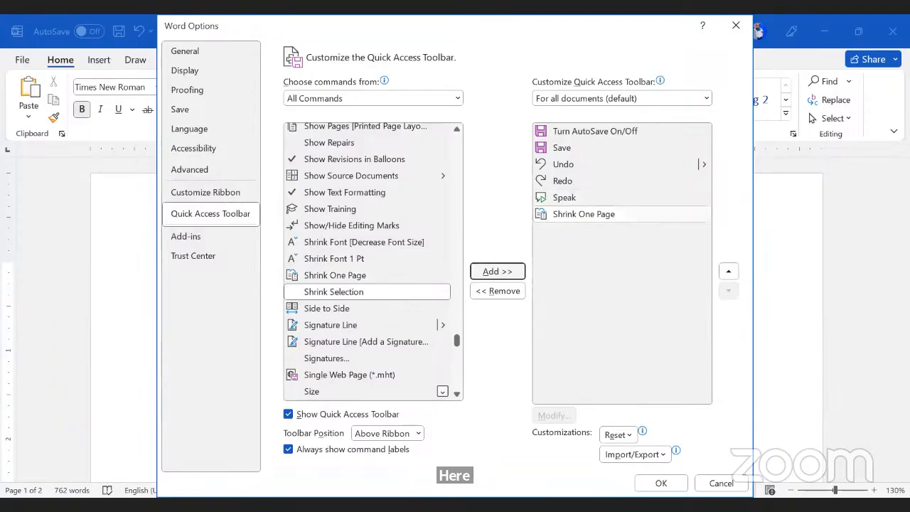
{"action": "left_click", "coordinate": [660, 483]}
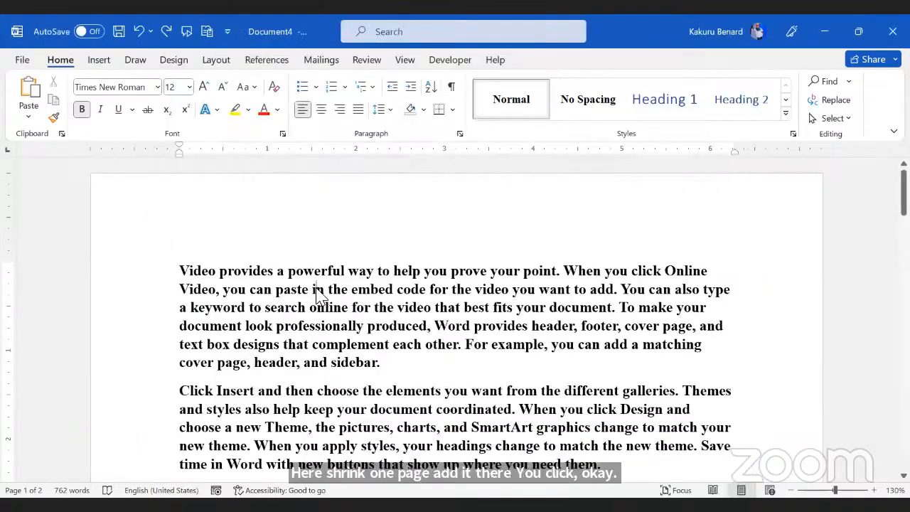
Step: Shrink the whole document onto one page at 9 pt, then switch to Trial Doc
{"action": "key", "text": "ctrl+a"}
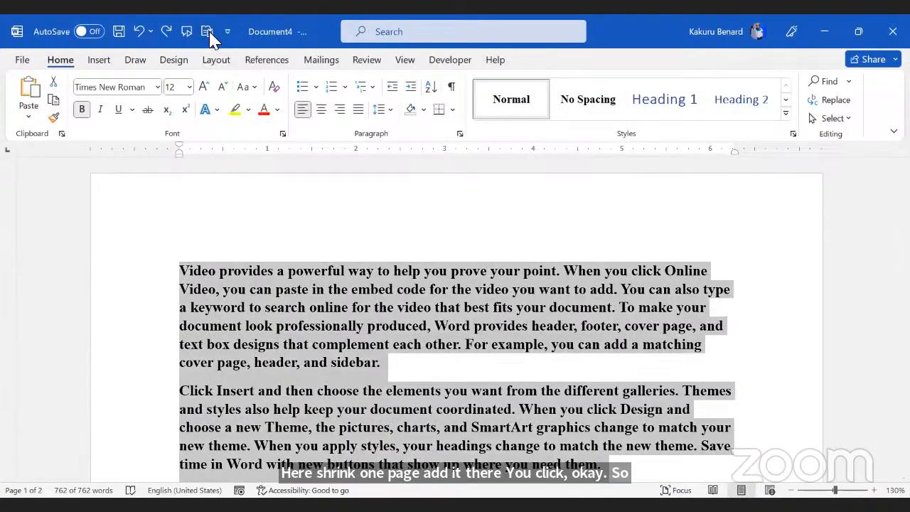
{"action": "left_click", "coordinate": [208, 33]}
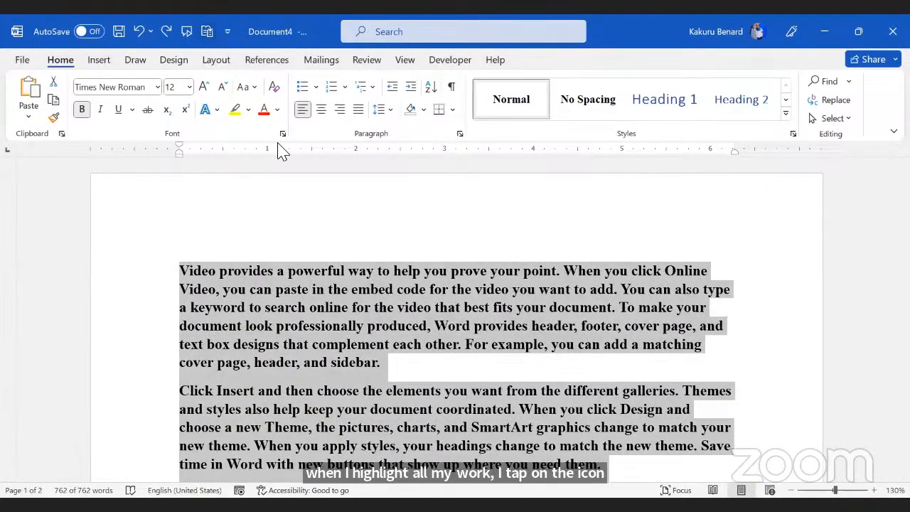
{"action": "left_click", "coordinate": [401, 293]}
{"action": "scroll", "coordinate": [401, 293], "scroll_direction": "down", "scroll_amount": 15}
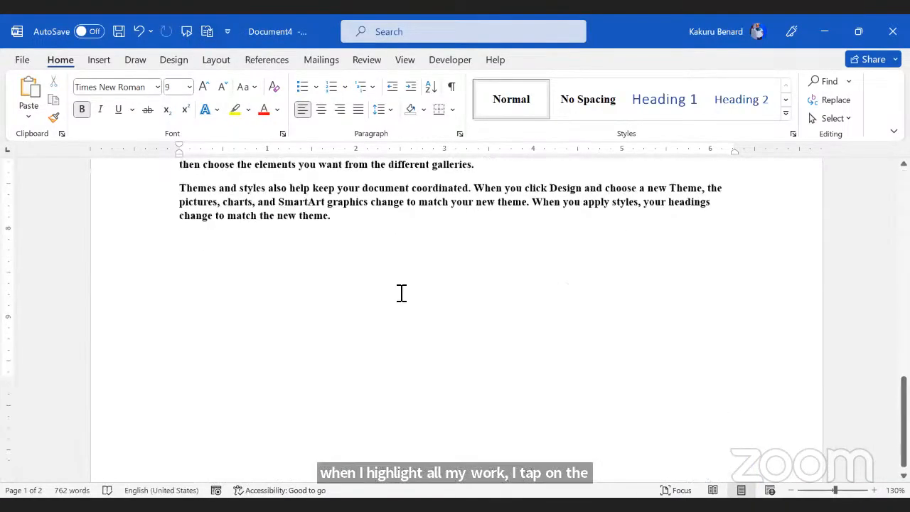
{"action": "scroll", "coordinate": [402, 293], "scroll_direction": "up", "scroll_amount": 15}
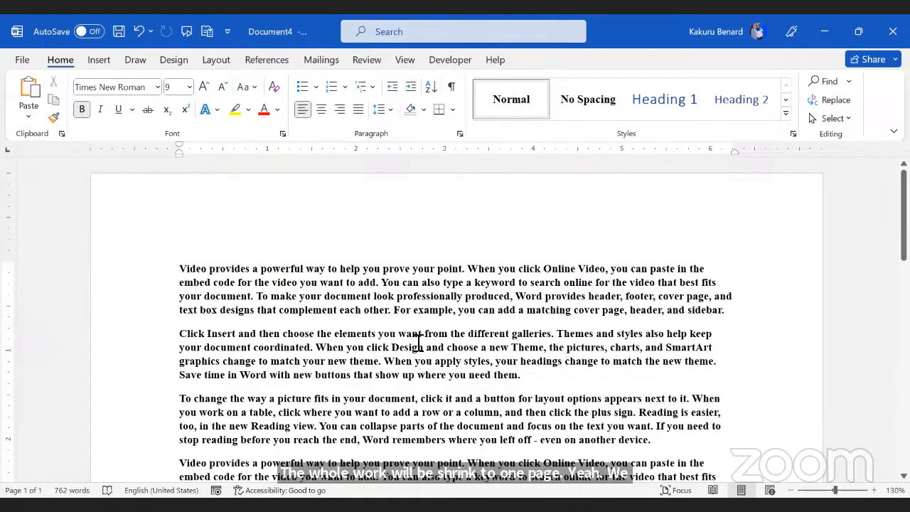
{"action": "key", "text": "alt+Tab"}
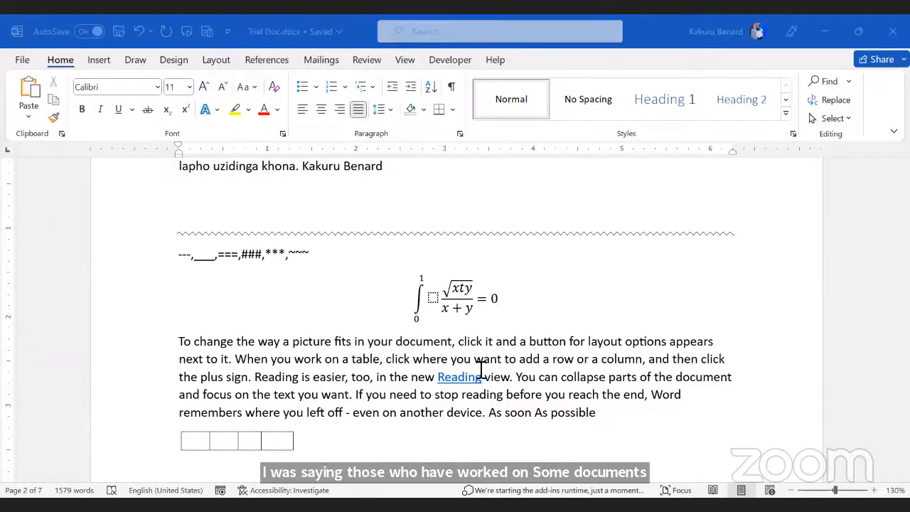
Step: From the résumé document, bring up Word's Open page with Ctrl+O
{"action": "key", "text": "alt+Tab"}
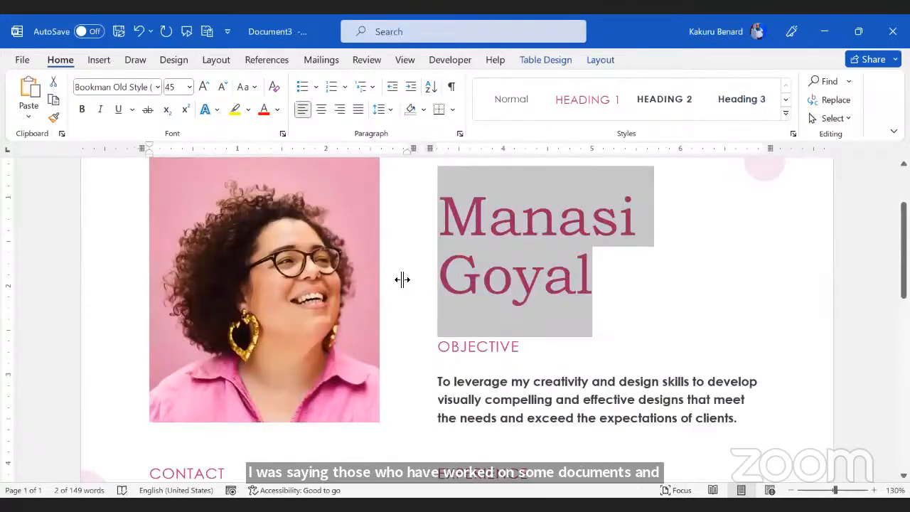
{"action": "scroll", "coordinate": [756, 291], "scroll_direction": "down", "scroll_amount": 10}
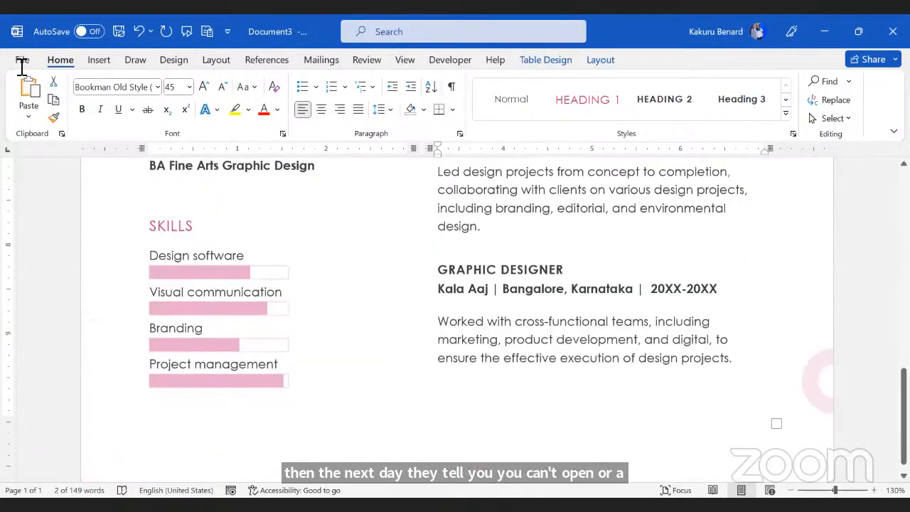
{"action": "scroll", "coordinate": [457, 320], "scroll_direction": "up", "scroll_amount": 8}
{"action": "left_click", "coordinate": [22, 62]}
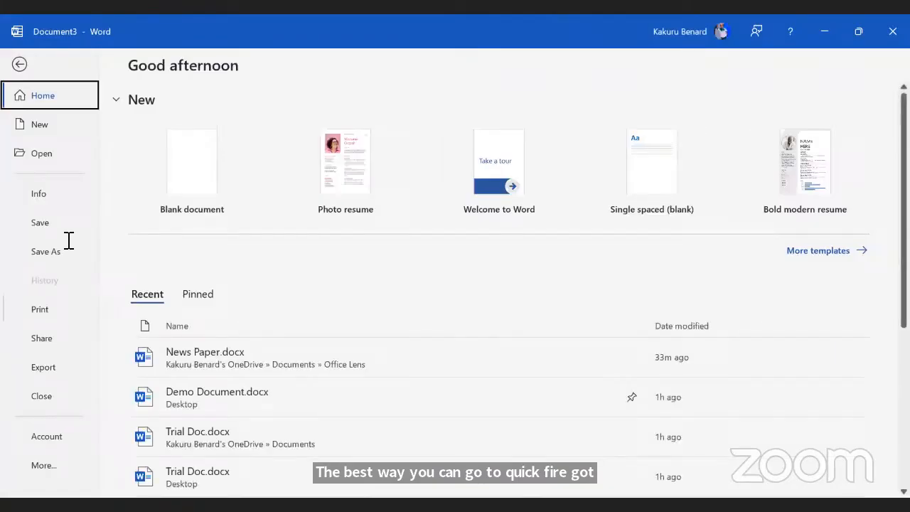
{"action": "key", "text": "ctrl+o"}
Step: Open and Repair 'Video provides a powerful way to help you prove your point.docx' from Documents
{"action": "left_click", "coordinate": [216, 312]}
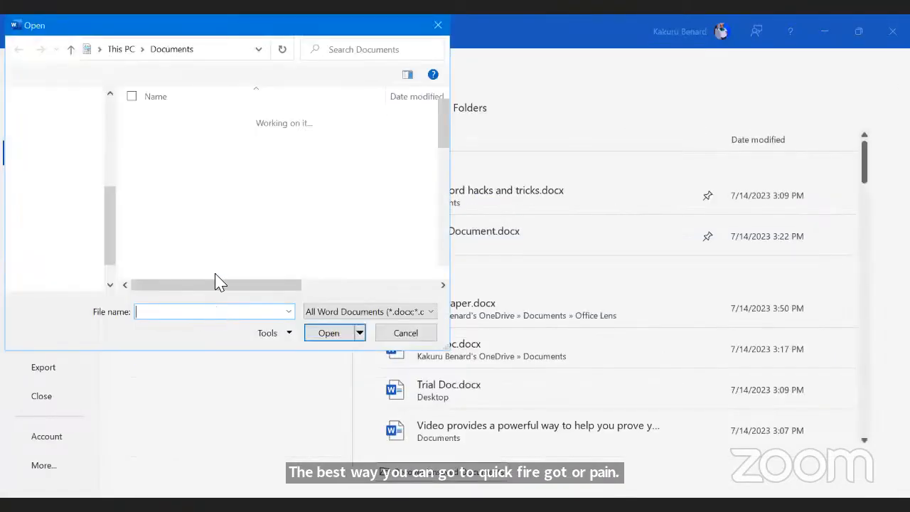
{"action": "scroll", "coordinate": [263, 173], "scroll_direction": "down", "scroll_amount": 3}
{"action": "scroll", "coordinate": [263, 178], "scroll_direction": "down", "scroll_amount": 3}
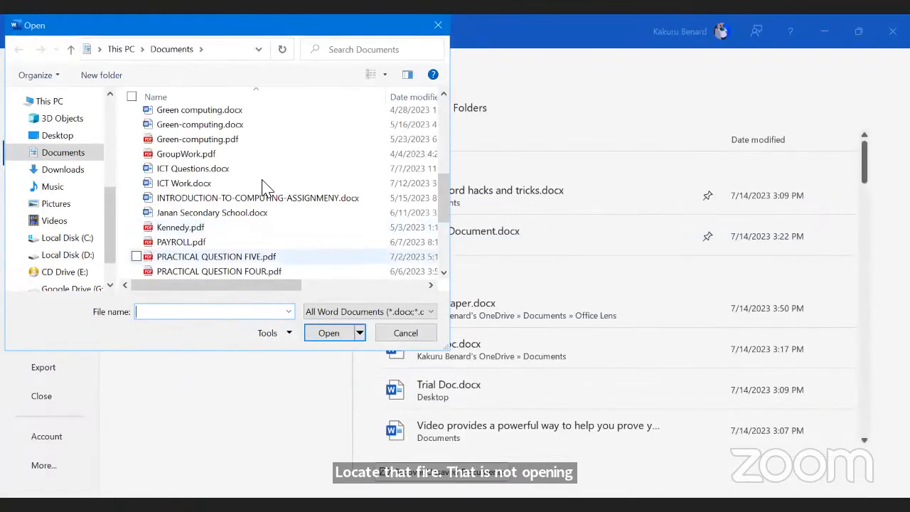
{"action": "scroll", "coordinate": [239, 267], "scroll_direction": "down", "scroll_amount": 3}
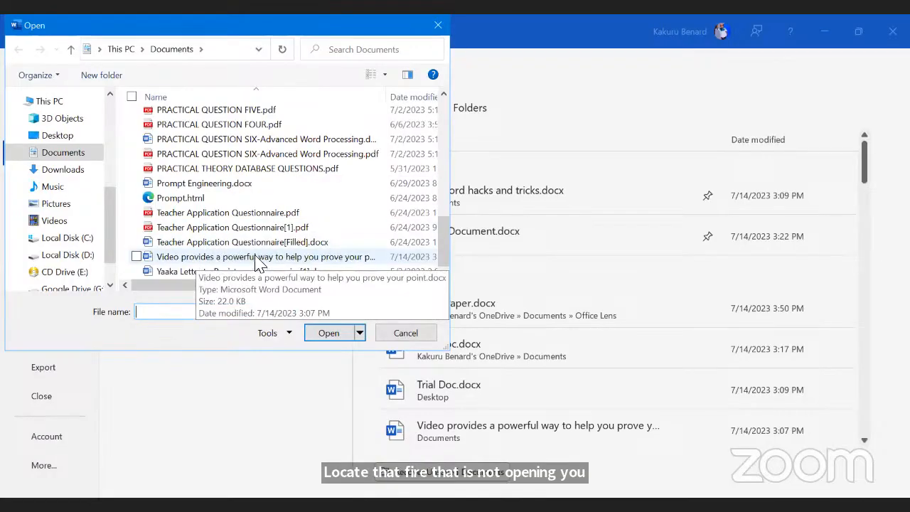
{"action": "left_click", "coordinate": [197, 257]}
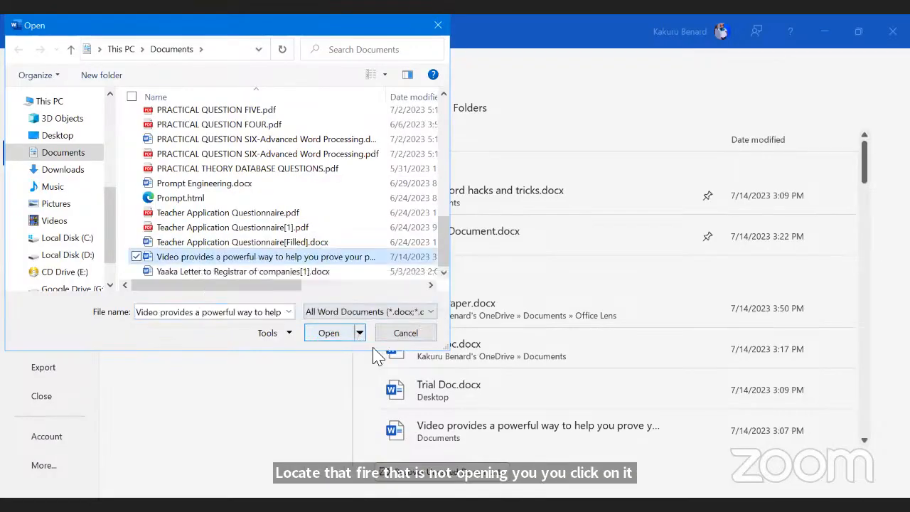
{"action": "left_click", "coordinate": [360, 334]}
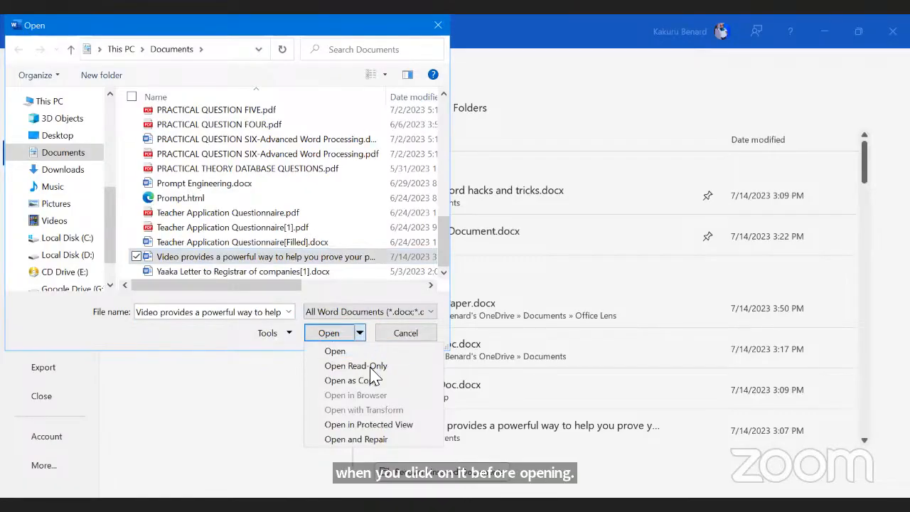
{"action": "left_click", "coordinate": [358, 439]}
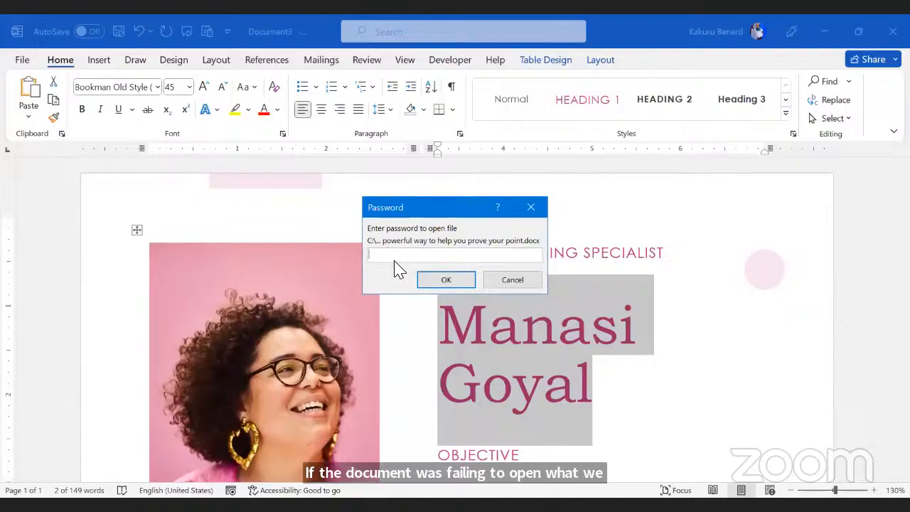
Step: Enter the document's password, confirm it, and dismiss the modify-password prompt
{"action": "type", "text": "•••"}
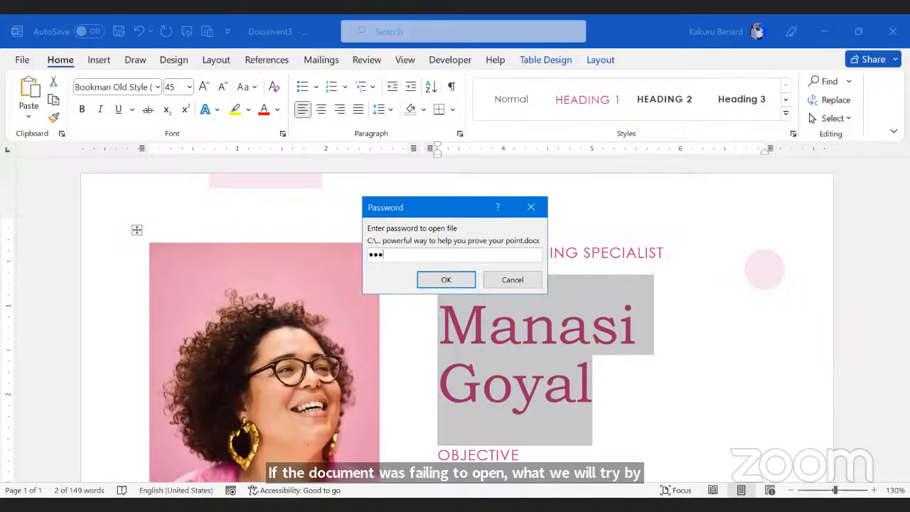
{"action": "left_click", "coordinate": [444, 279]}
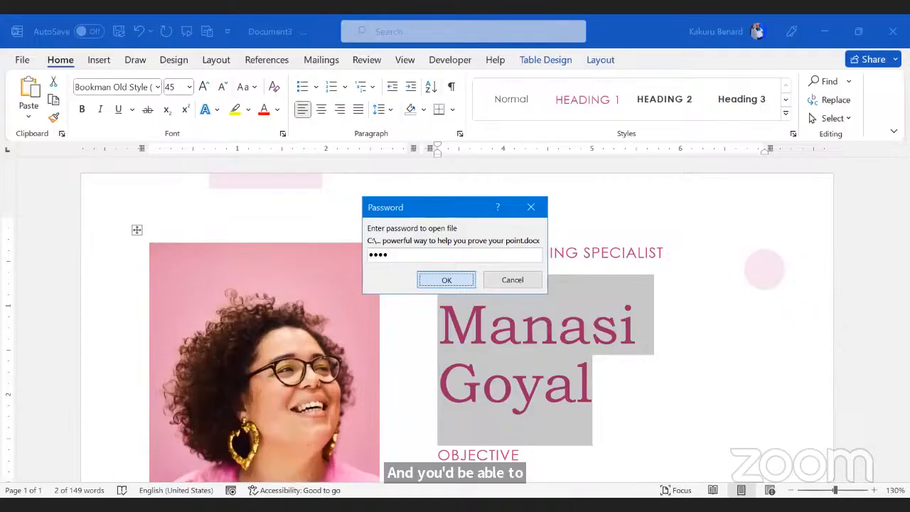
{"action": "key", "text": "Return"}
{"action": "left_click", "coordinate": [455, 290]}
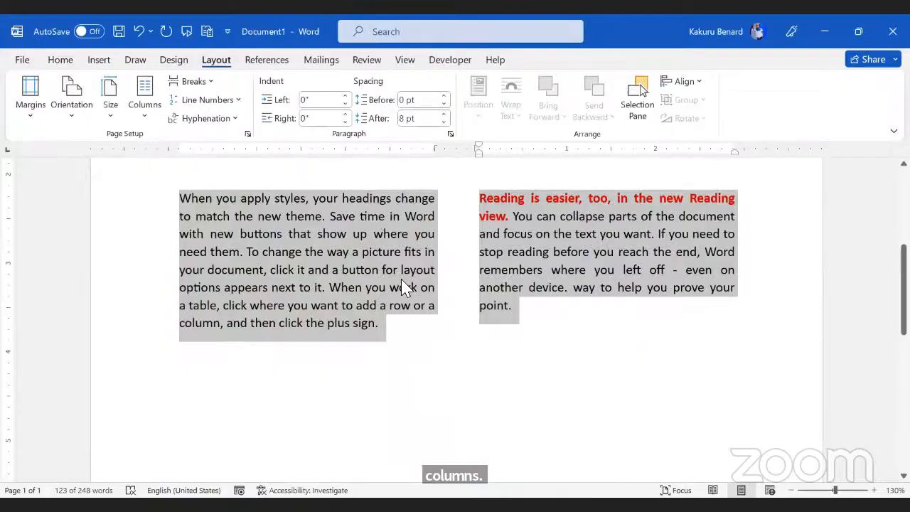
Step: Lay out Document1's selected text in 4 columns using More Columns
{"action": "key", "text": "ctrl+z"}
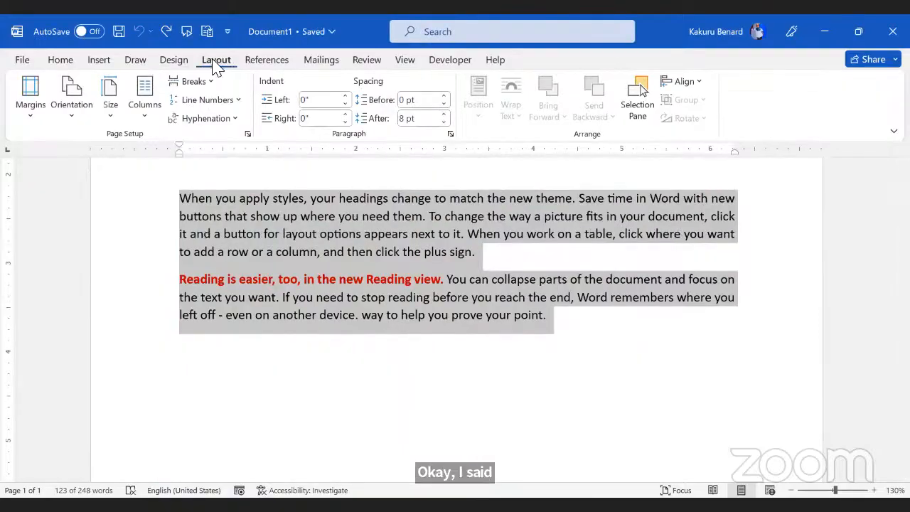
{"action": "left_click", "coordinate": [151, 118]}
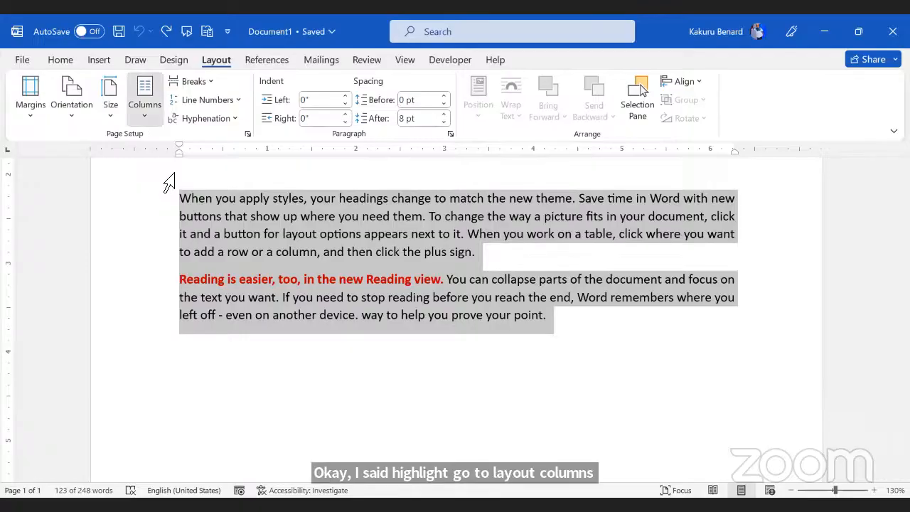
{"action": "left_click", "coordinate": [166, 182]}
{"action": "left_click", "coordinate": [147, 120]}
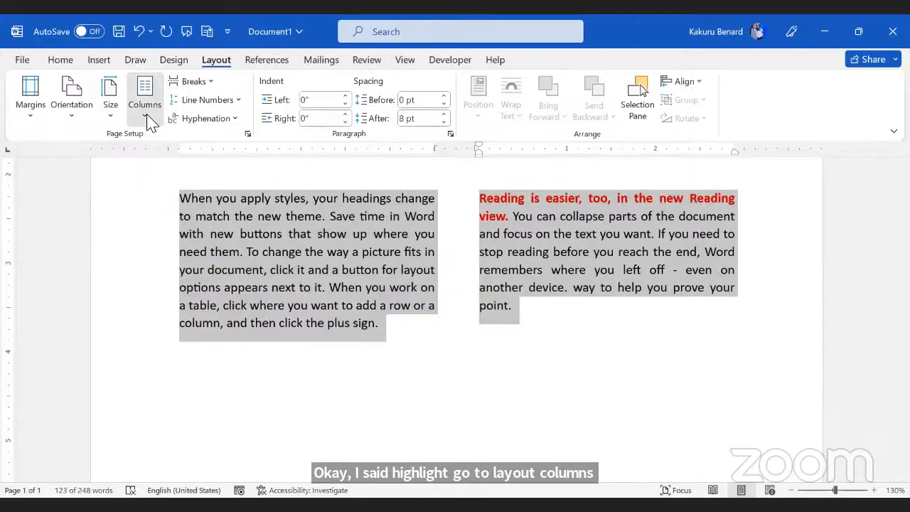
{"action": "left_click", "coordinate": [181, 212]}
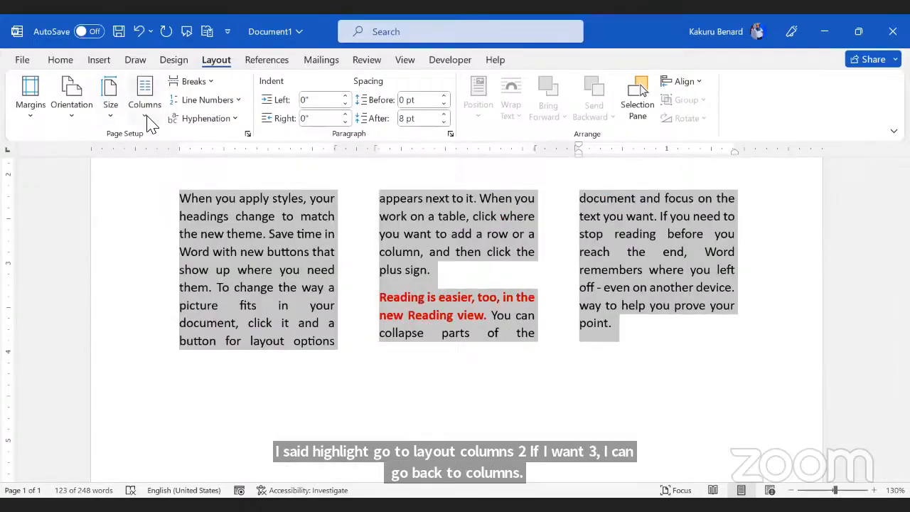
{"action": "left_click", "coordinate": [147, 120]}
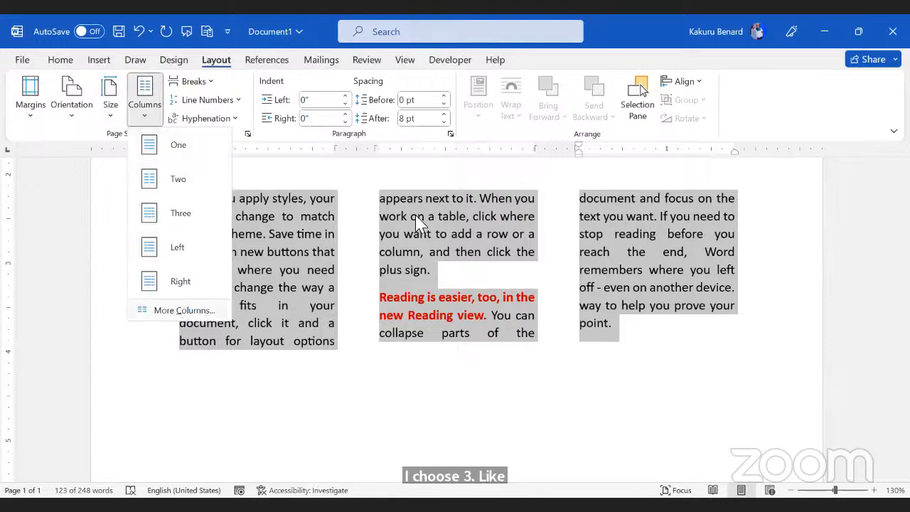
{"action": "left_click", "coordinate": [181, 311]}
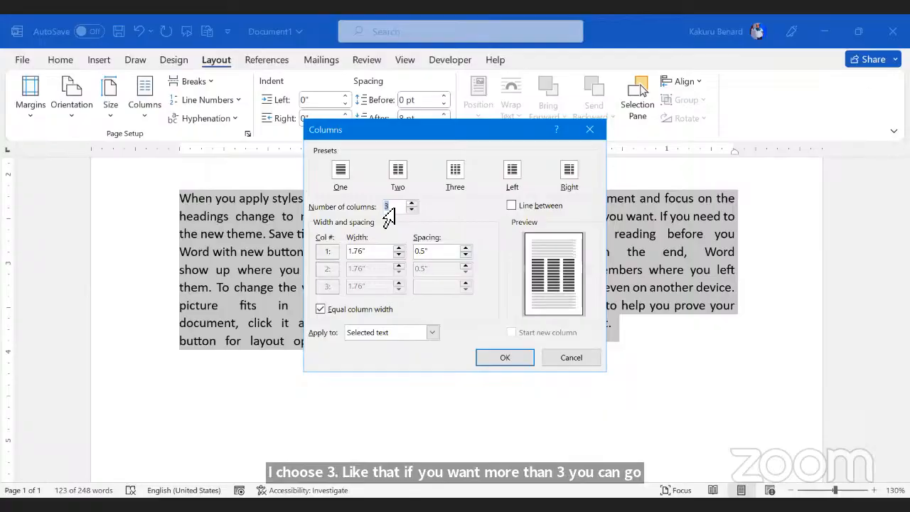
{"action": "type", "text": "4"}
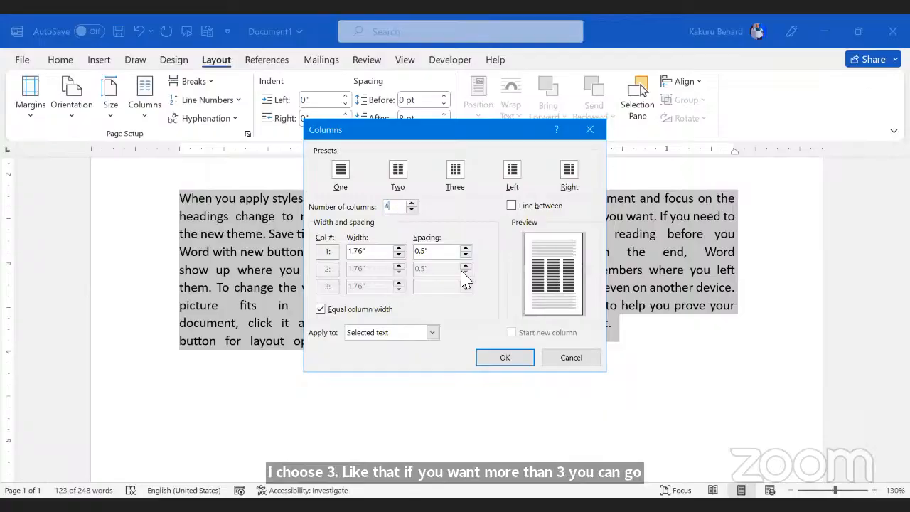
{"action": "left_click", "coordinate": [505, 358]}
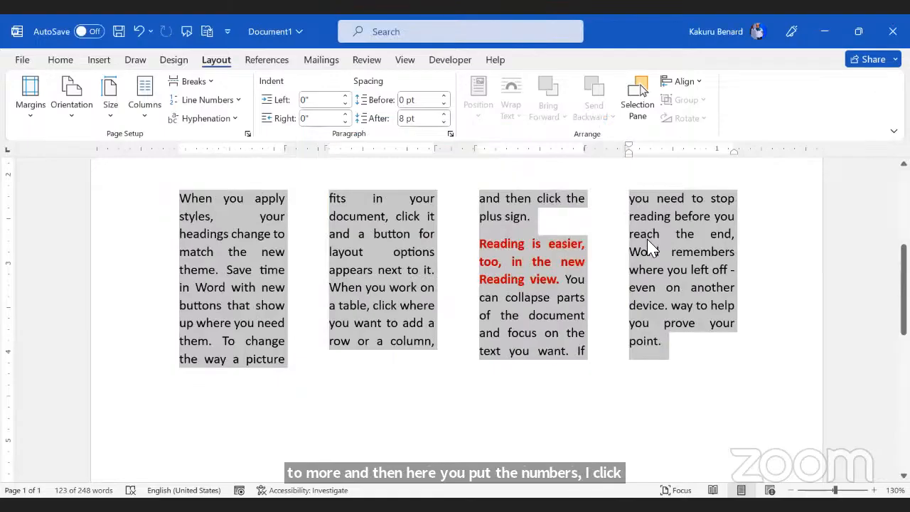
{"action": "left_click", "coordinate": [635, 367]}
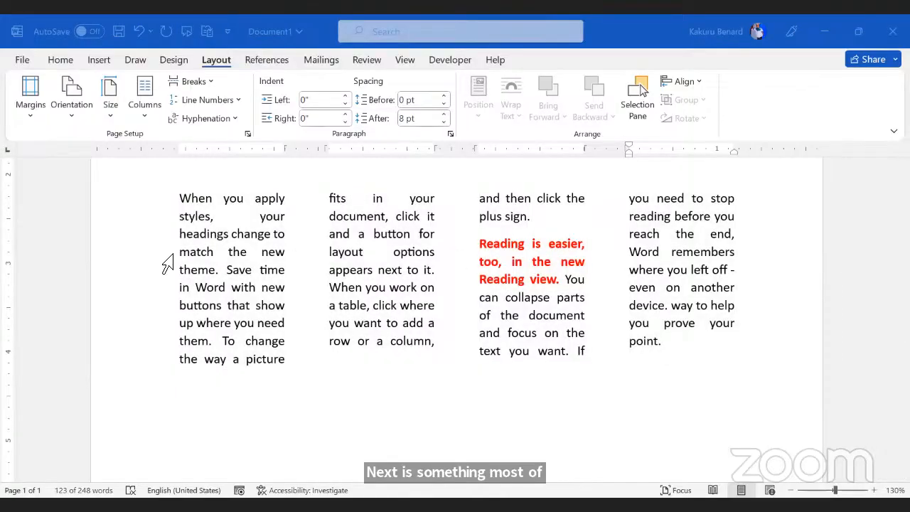
Step: In Trial Doc, split the picture-layout paragraph into three columns
{"action": "key", "text": "alt+Tab"}
{"action": "double_click", "coordinate": [175, 324]}
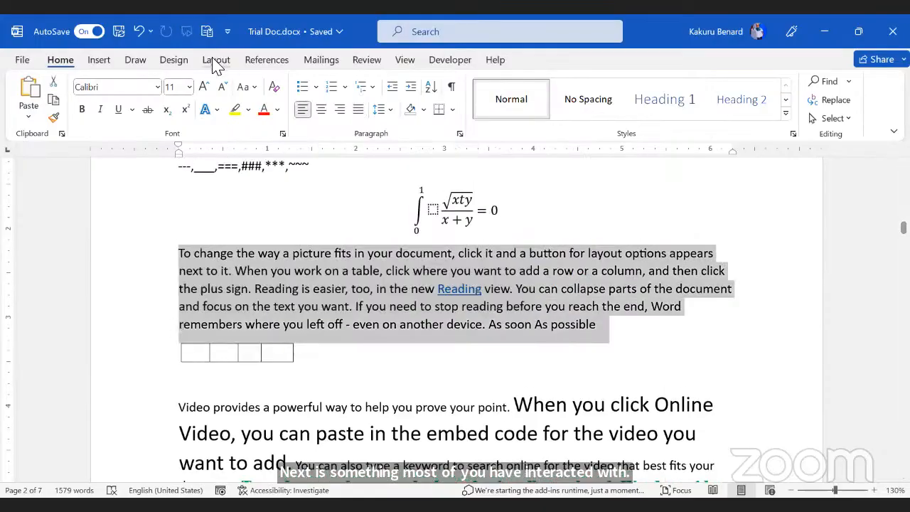
{"action": "left_click", "coordinate": [216, 60]}
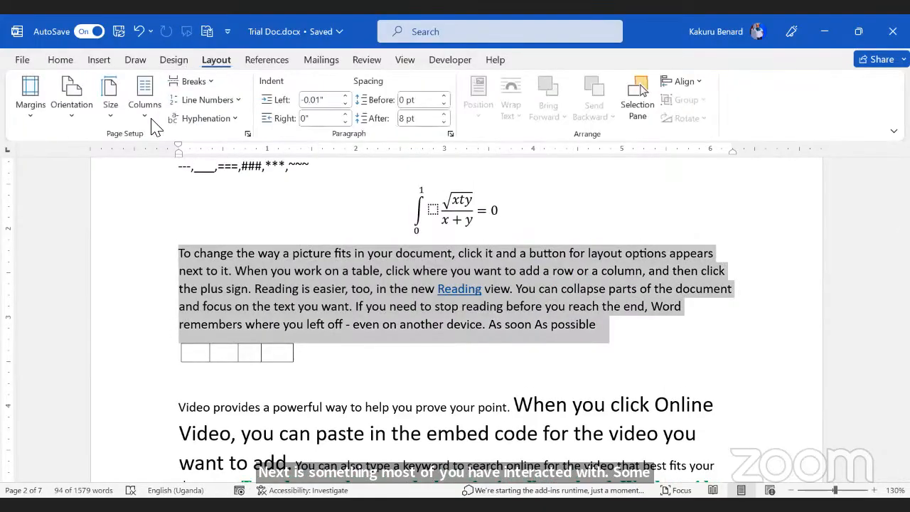
{"action": "left_click", "coordinate": [178, 217]}
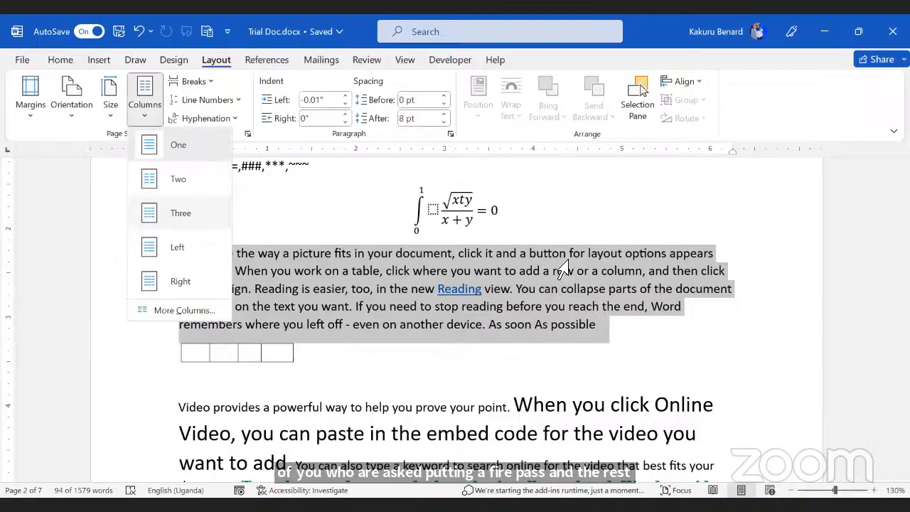
{"action": "left_click", "coordinate": [561, 273]}
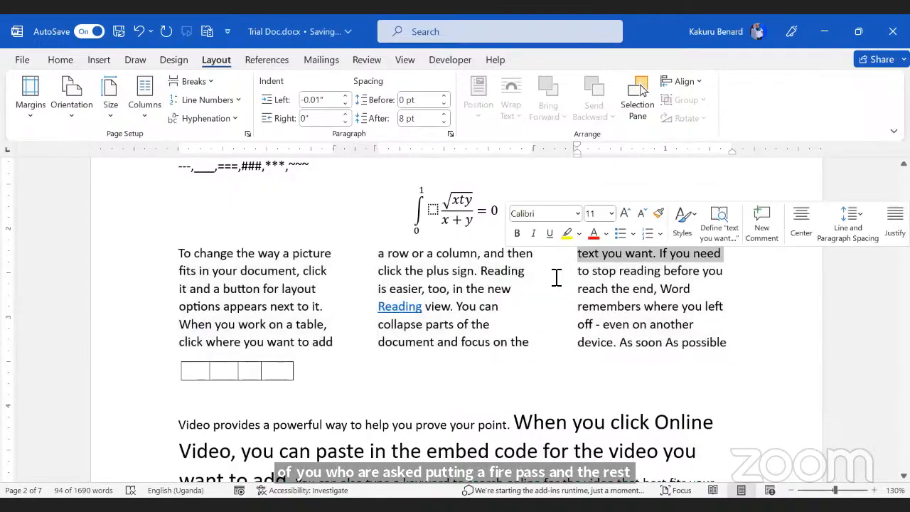
{"action": "scroll", "coordinate": [268, 308], "scroll_direction": "down", "scroll_amount": 9}
{"action": "left_click", "coordinate": [268, 309]}
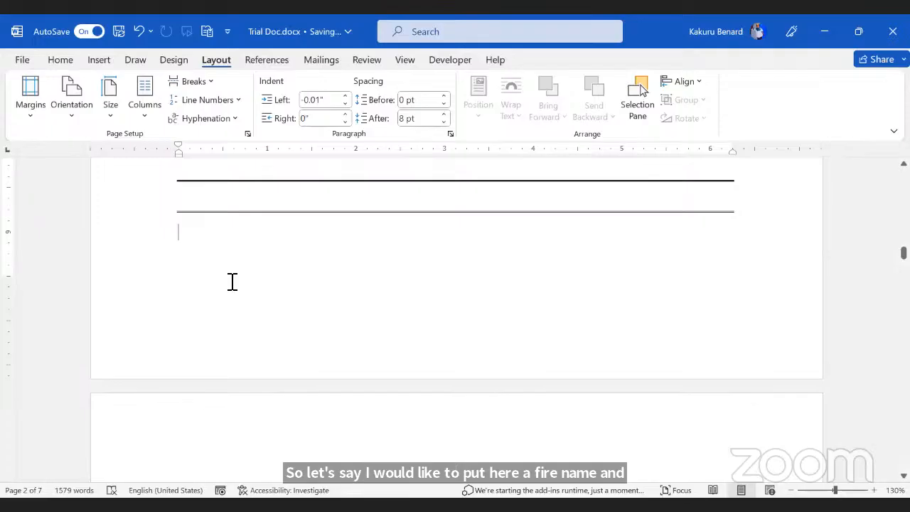
Step: Insert the File Path field into Trial Doc's footer, then switch to Document4
{"action": "double_click", "coordinate": [221, 317]}
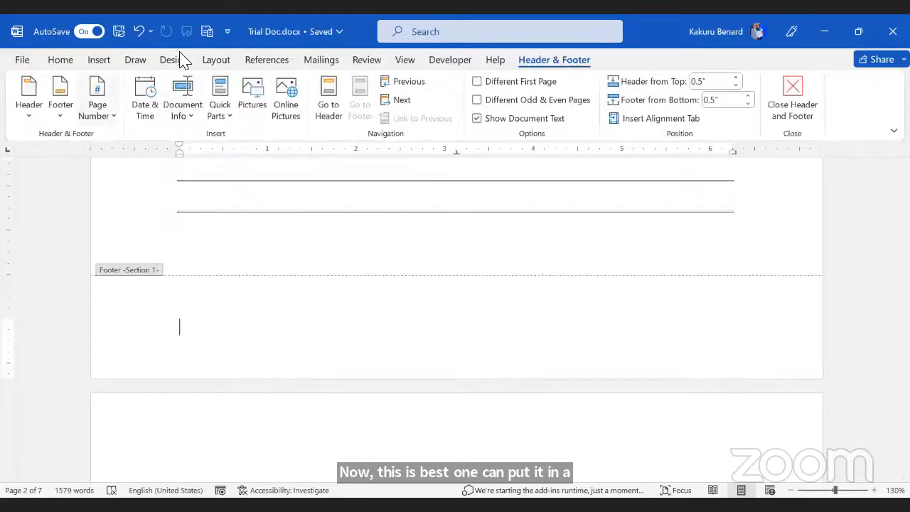
{"action": "left_click", "coordinate": [190, 115]}
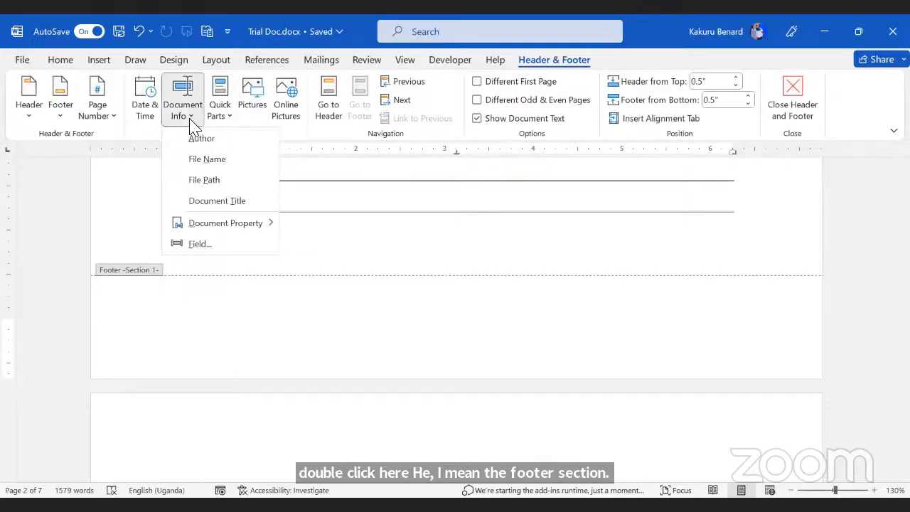
{"action": "left_click", "coordinate": [215, 180]}
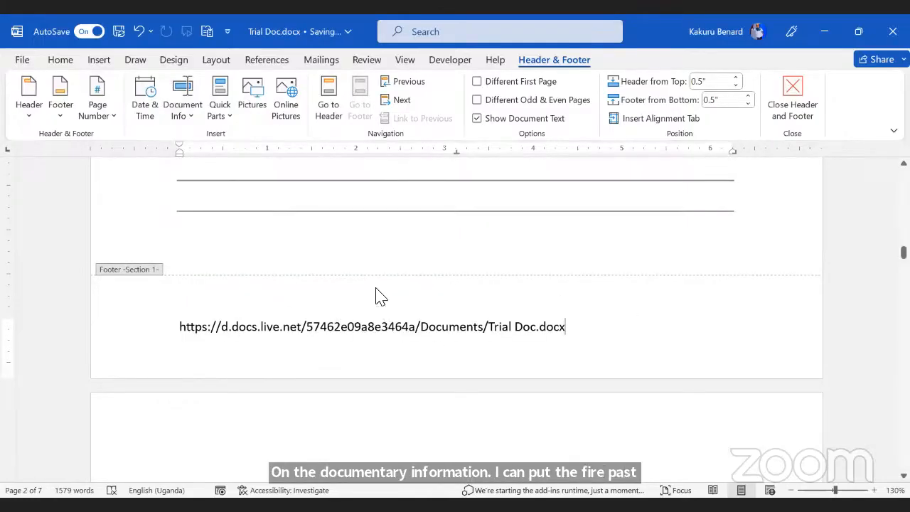
{"action": "double_click", "coordinate": [341, 240]}
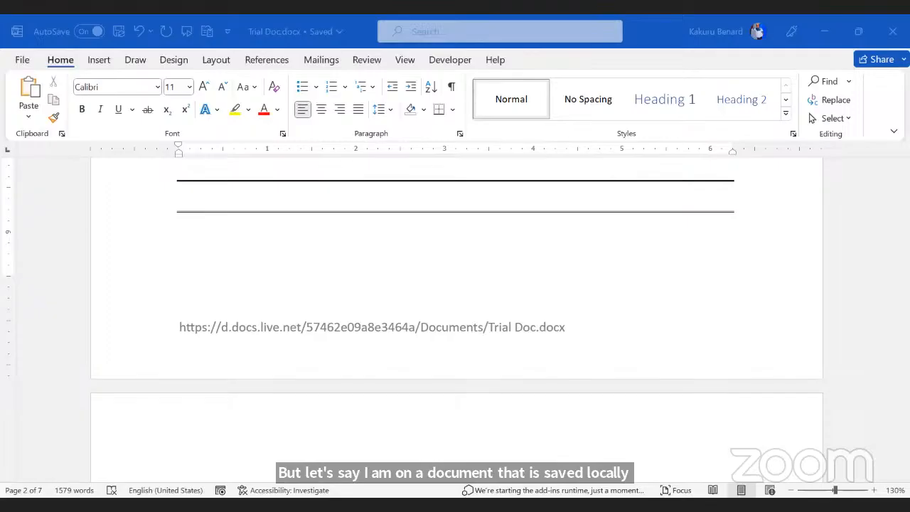
{"action": "key", "text": "alt+Tab"}
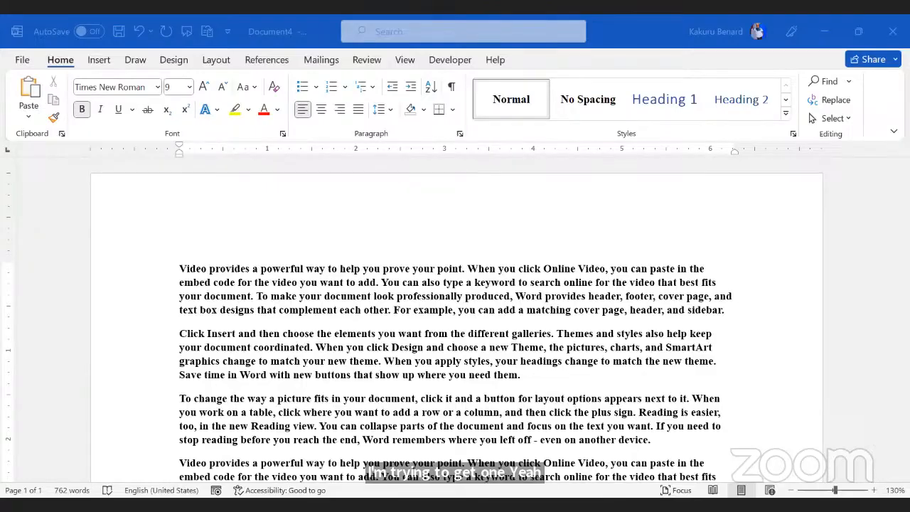
Step: Insert the File Path field into Document1's footer
{"action": "key", "text": "alt+Tab"}
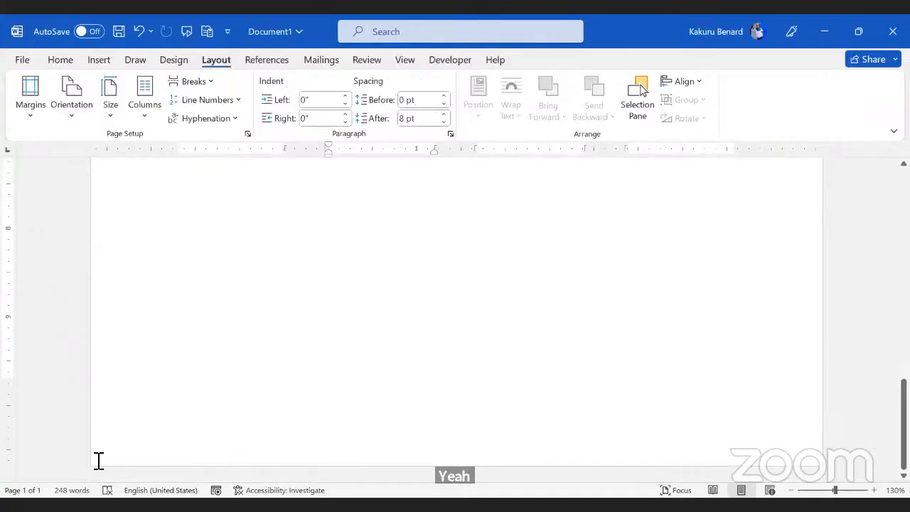
{"action": "double_click", "coordinate": [98, 460]}
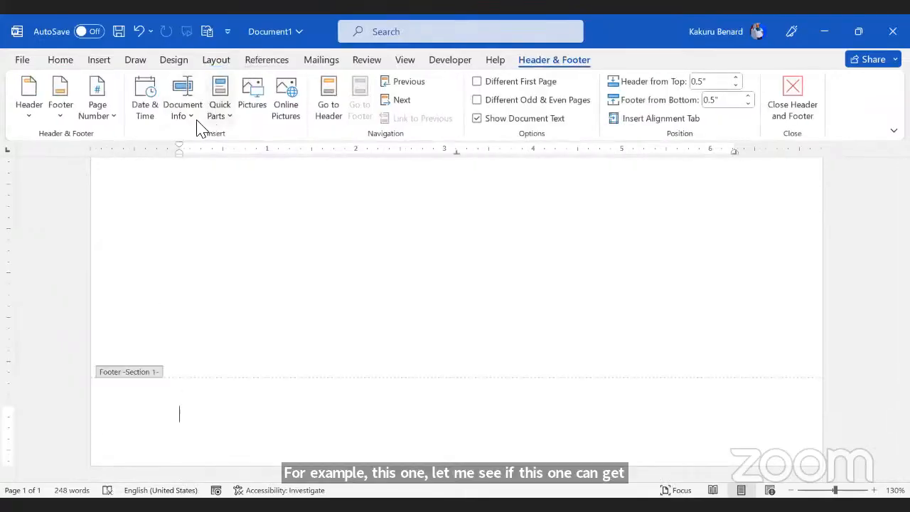
{"action": "left_click", "coordinate": [218, 117]}
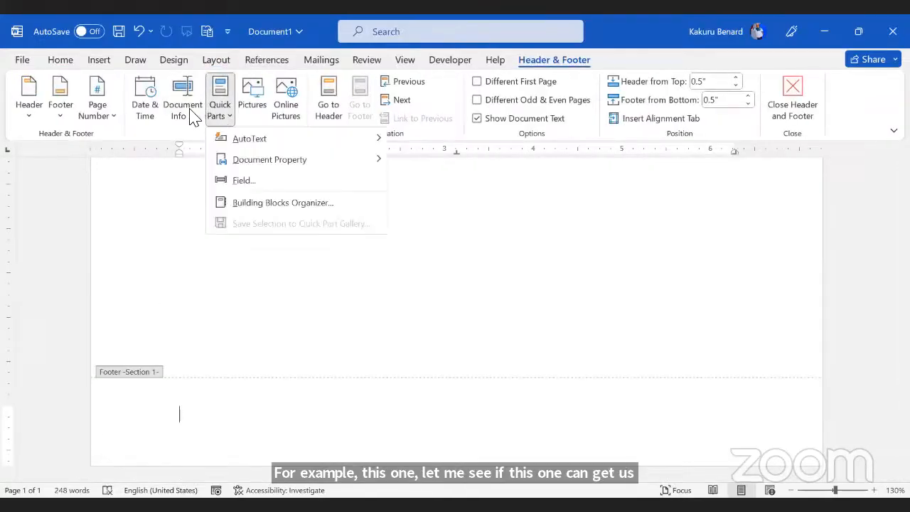
{"action": "left_click", "coordinate": [183, 112]}
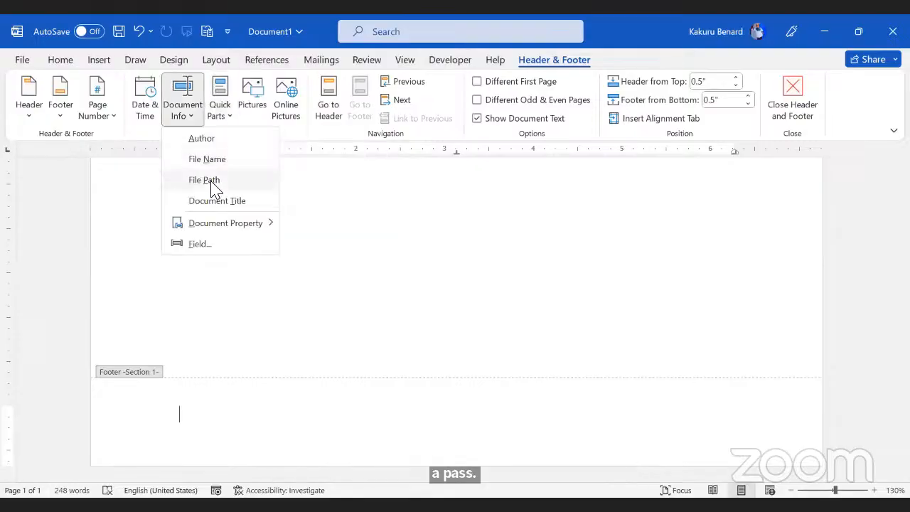
{"action": "left_click", "coordinate": [209, 178]}
Step: Save the document to the Desktop and update the footer field with F9 to show the path
{"action": "left_click", "coordinate": [27, 61]}
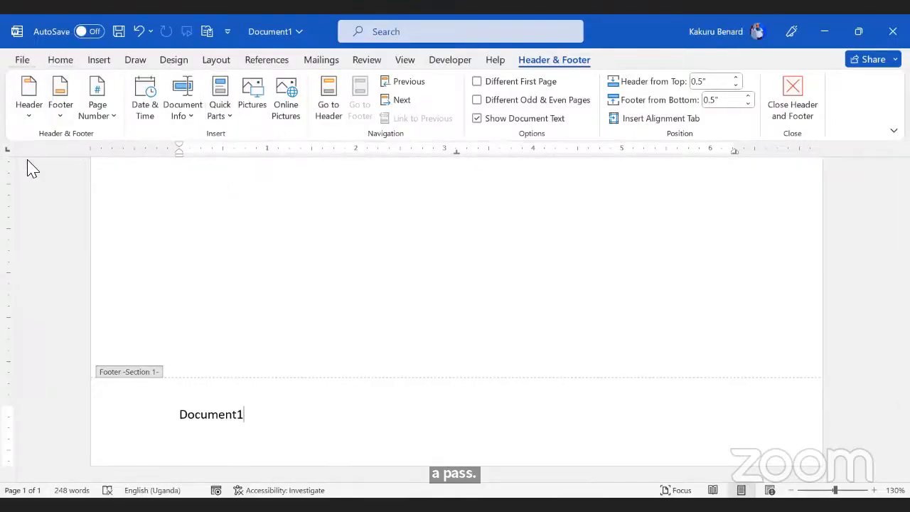
{"action": "left_click", "coordinate": [35, 227]}
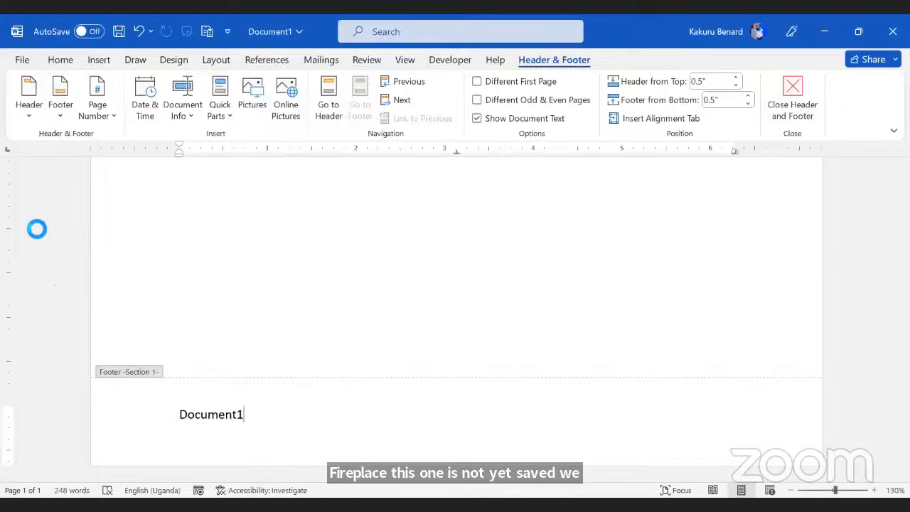
{"action": "left_click", "coordinate": [57, 136]}
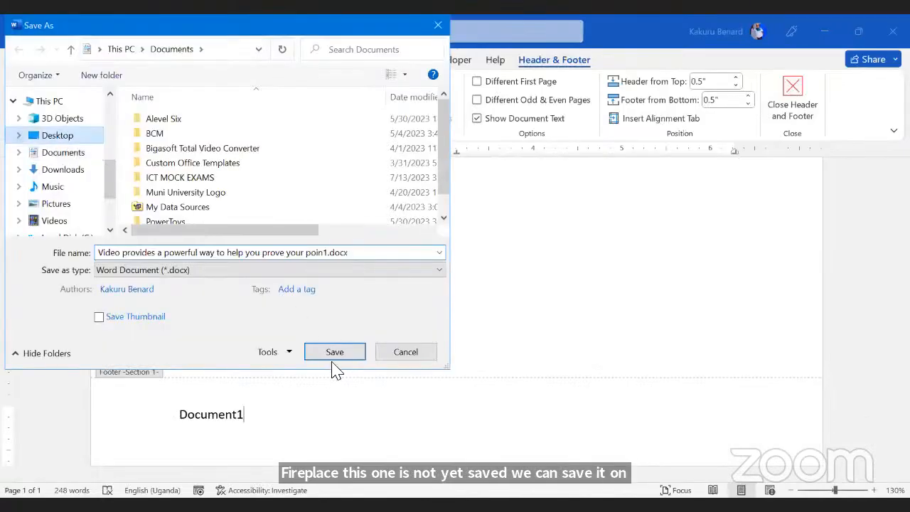
{"action": "left_click", "coordinate": [334, 353]}
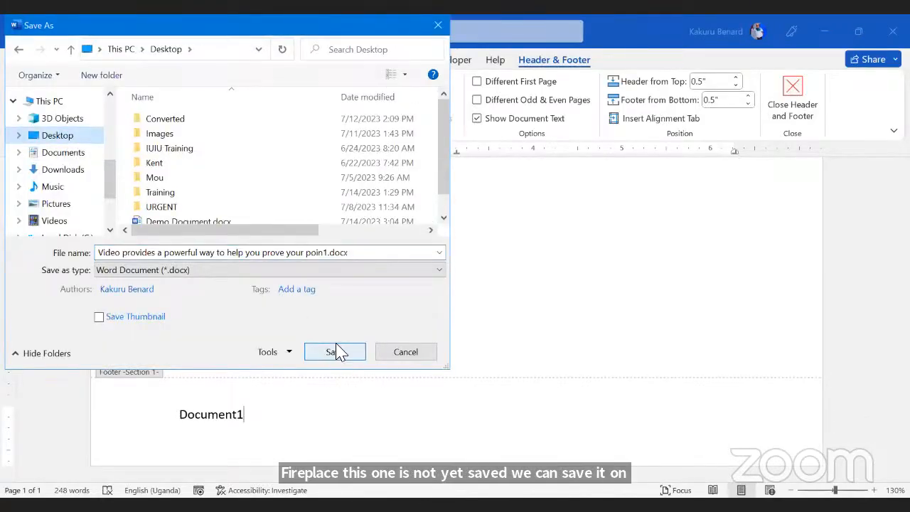
{"action": "double_click", "coordinate": [191, 420]}
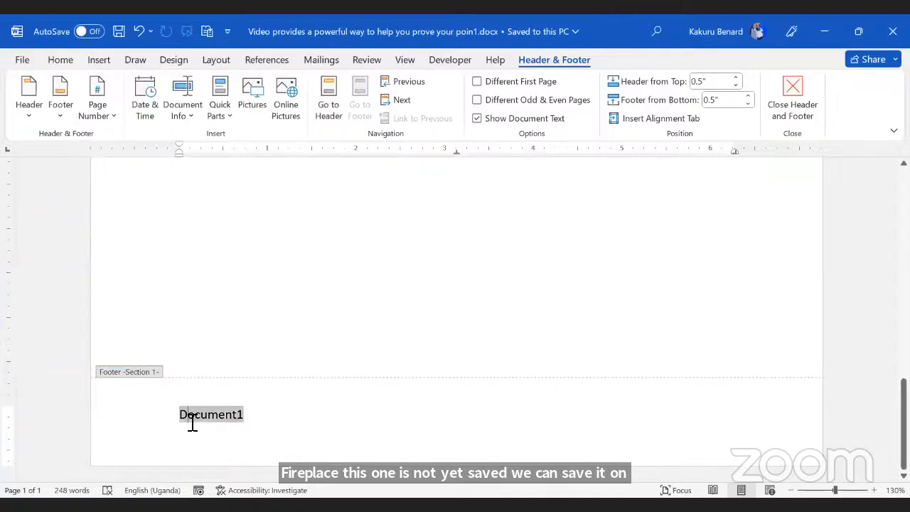
{"action": "key", "text": "F9"}
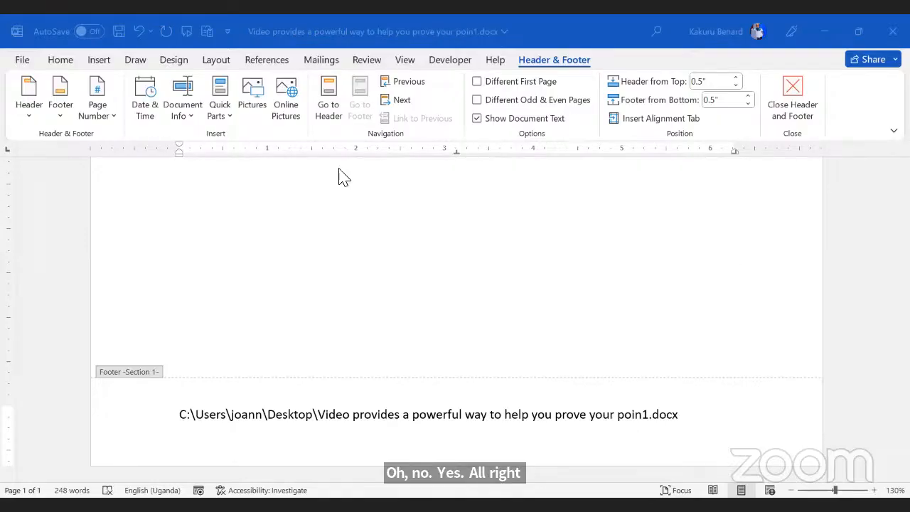
{"action": "left_click", "coordinate": [390, 240]}
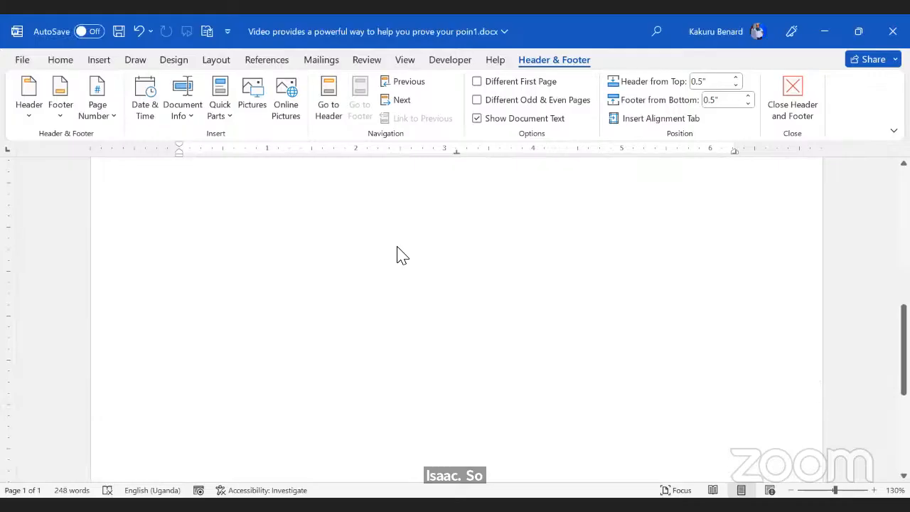
{"action": "scroll", "coordinate": [398, 254], "scroll_direction": "up", "scroll_amount": 10}
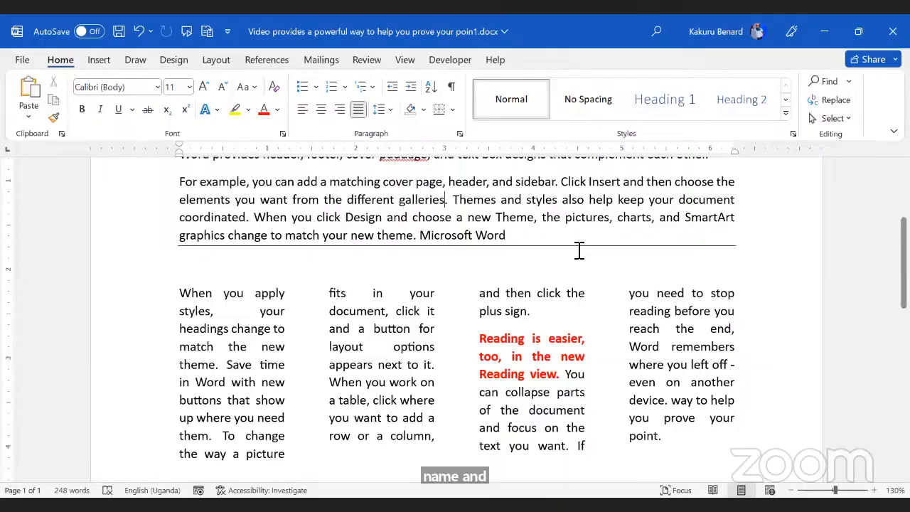
Step: In Trial Doc, add Plain Number 2 page numbers at the top of every page
{"action": "key", "text": "alt+Tab"}
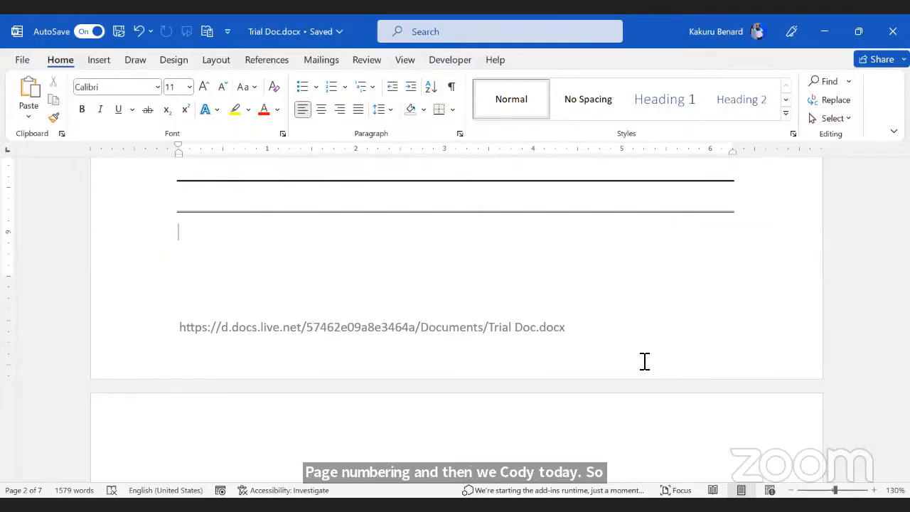
{"action": "scroll", "coordinate": [645, 361], "scroll_direction": "up", "scroll_amount": 15}
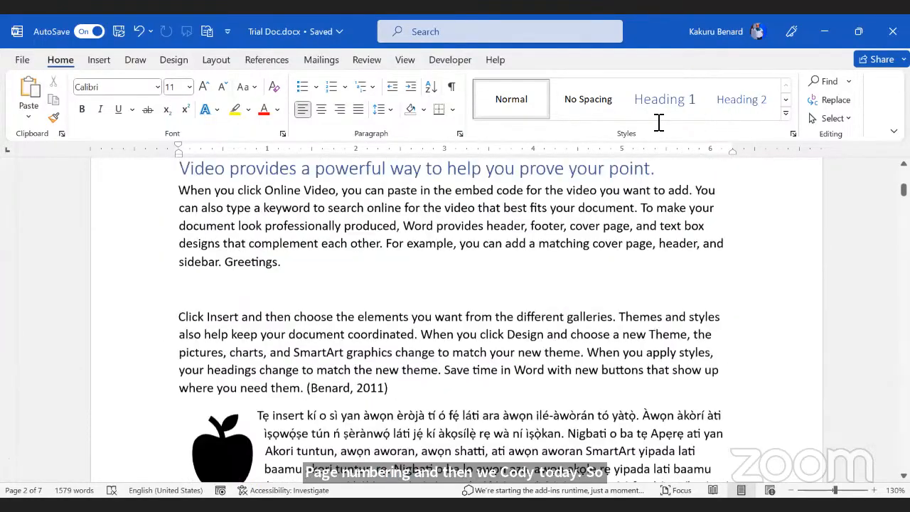
{"action": "left_click", "coordinate": [98, 60]}
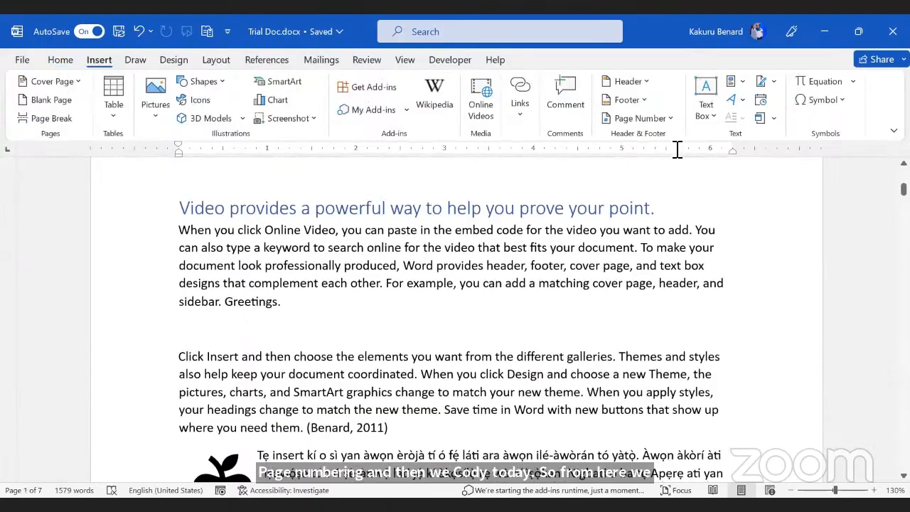
{"action": "left_click", "coordinate": [643, 118]}
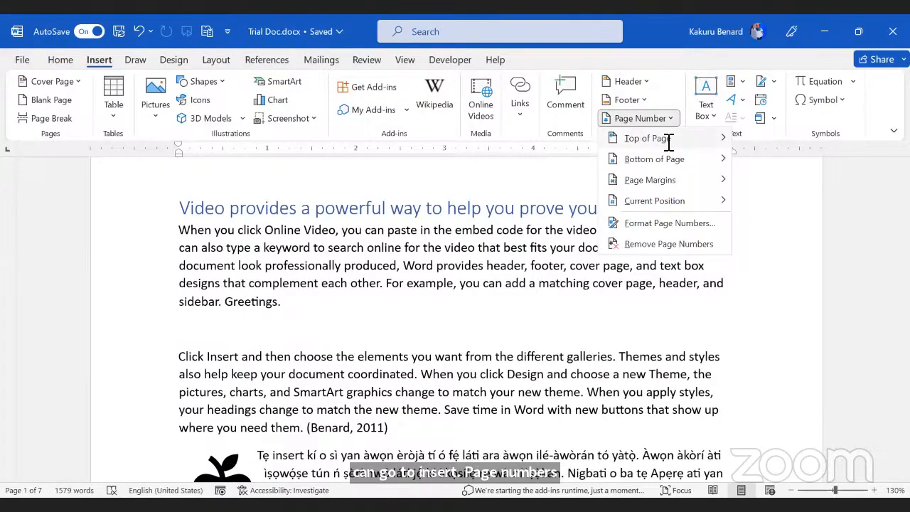
{"action": "mouse_move", "coordinate": [668, 138]}
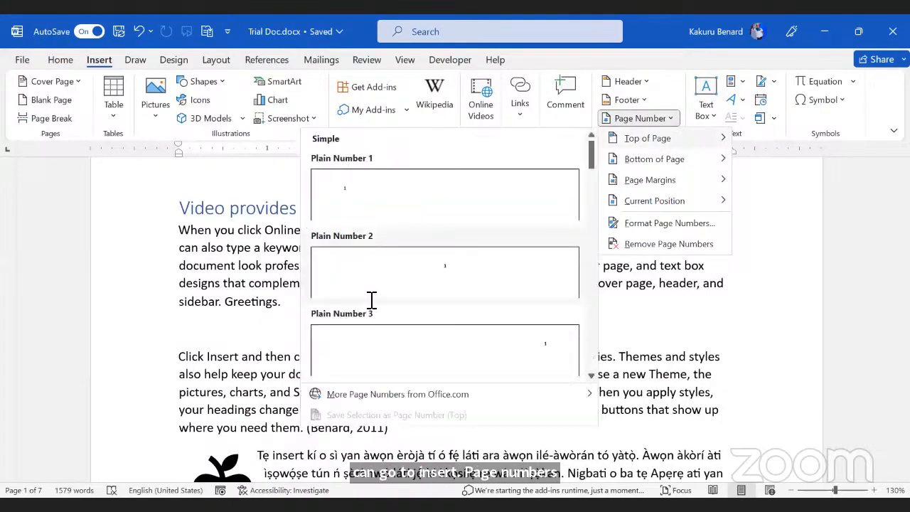
{"action": "left_click", "coordinate": [450, 258]}
{"action": "double_click", "coordinate": [547, 412]}
Step: Scroll through Trial Doc to check the new page numbers above the footers
{"action": "scroll", "coordinate": [546, 406], "scroll_direction": "up", "scroll_amount": 5}
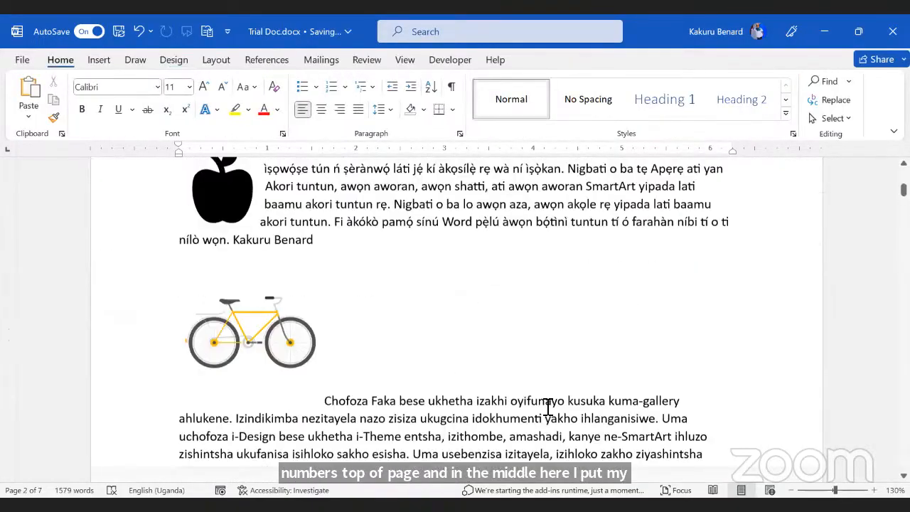
{"action": "scroll", "coordinate": [544, 406], "scroll_direction": "up", "scroll_amount": 5}
{"action": "scroll", "coordinate": [522, 329], "scroll_direction": "down", "scroll_amount": 7}
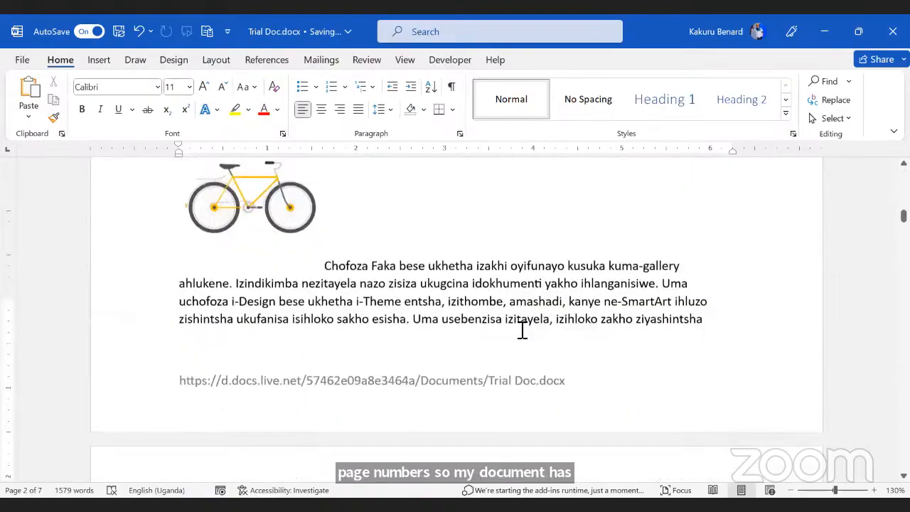
{"action": "scroll", "coordinate": [521, 329], "scroll_direction": "down", "scroll_amount": 1}
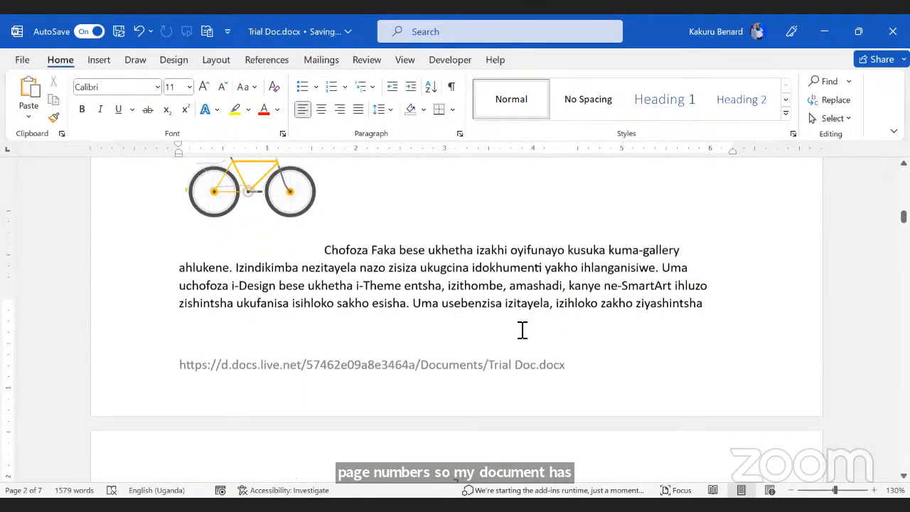
{"action": "scroll", "coordinate": [521, 329], "scroll_direction": "down", "scroll_amount": 4}
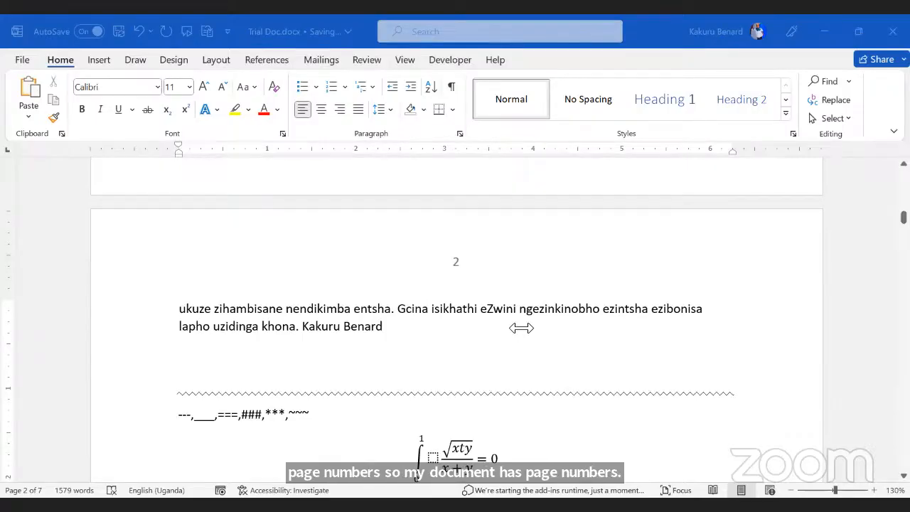
{"action": "scroll", "coordinate": [584, 127], "scroll_direction": "up", "scroll_amount": 1}
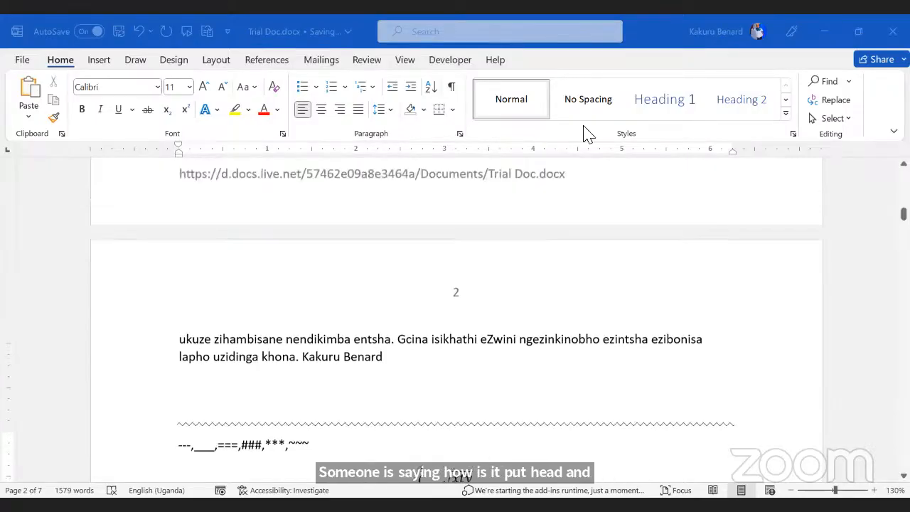
{"action": "scroll", "coordinate": [583, 130], "scroll_direction": "up", "scroll_amount": 10}
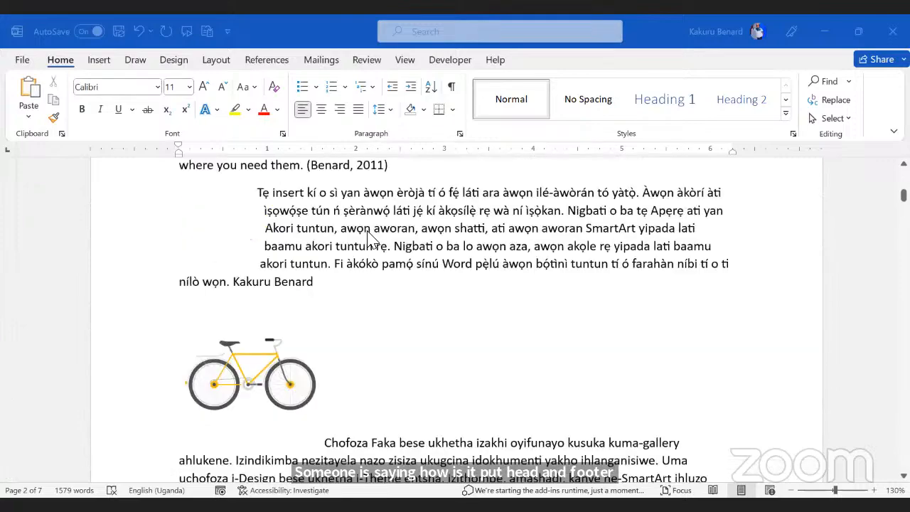
{"action": "scroll", "coordinate": [425, 221], "scroll_direction": "up", "scroll_amount": 10}
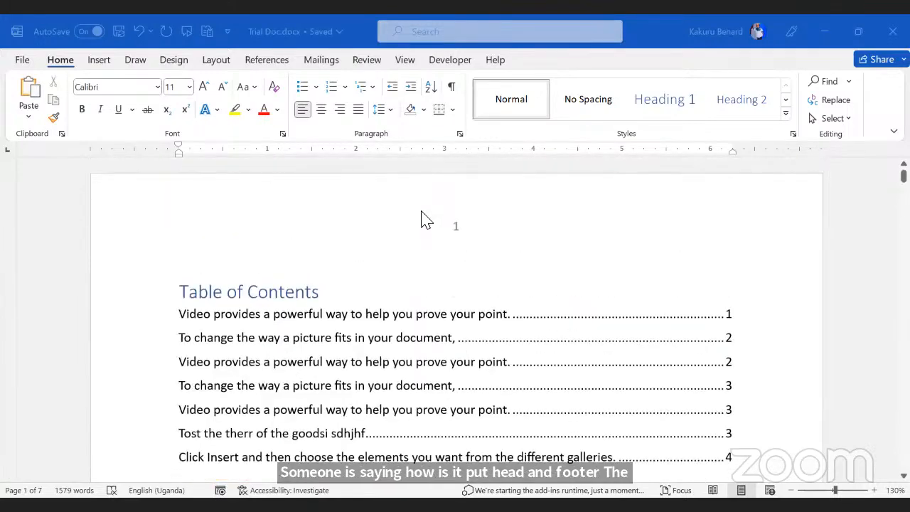
Step: Delete the web address line from the page footer and return to the body text
{"action": "double_click", "coordinate": [498, 226]}
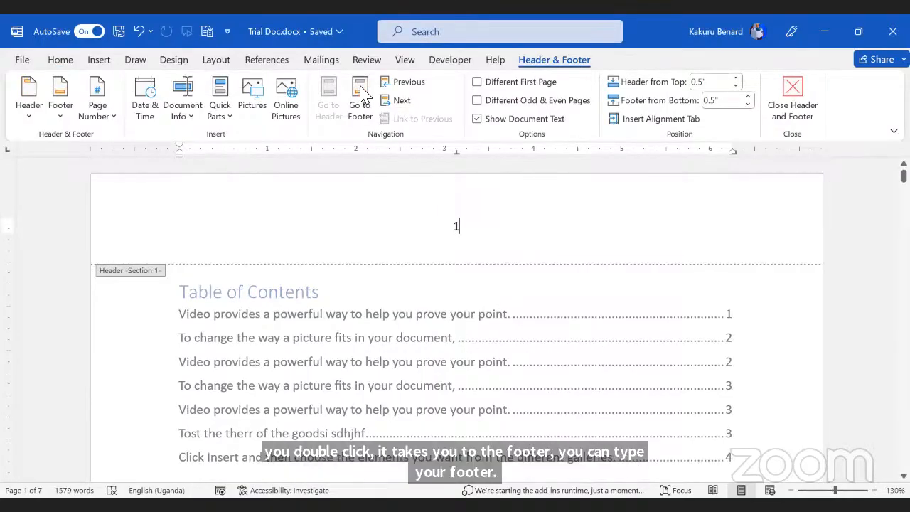
{"action": "triple_click", "coordinate": [178, 406]}
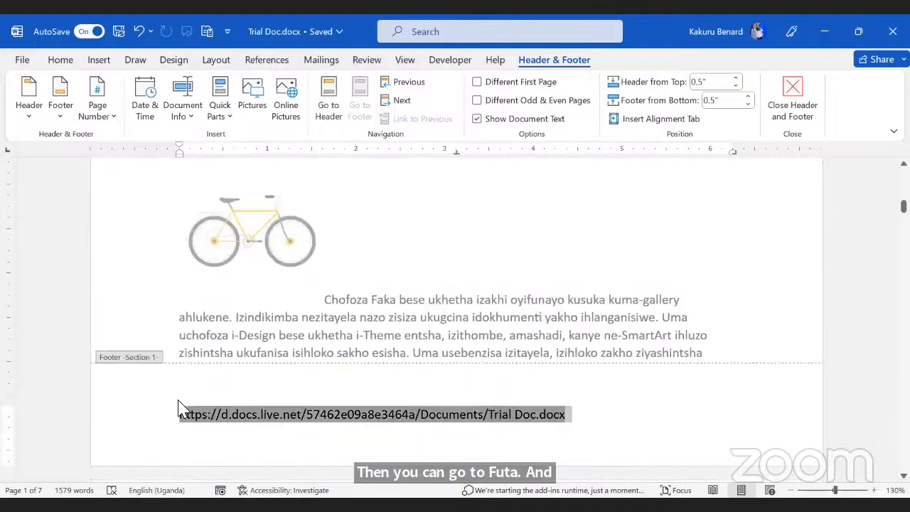
{"action": "key", "text": "Delete"}
{"action": "double_click", "coordinate": [596, 209]}
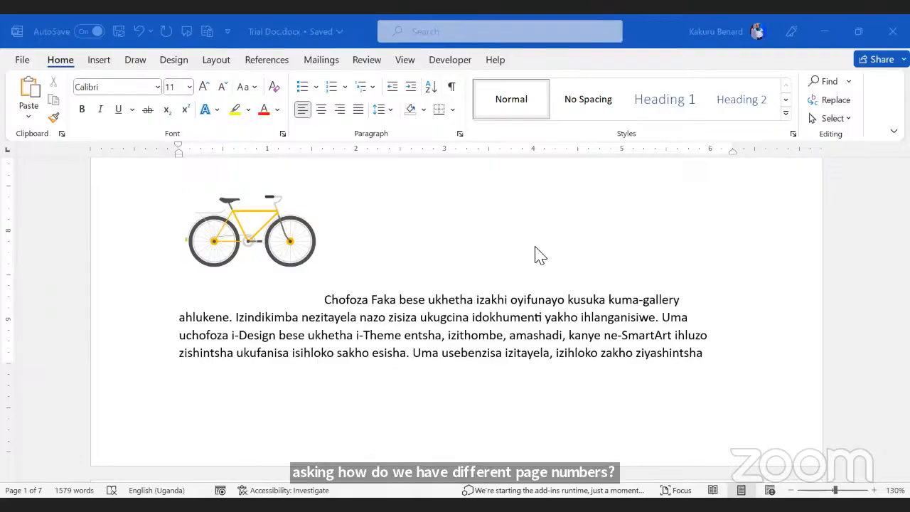
Step: Check the page numbers across the document, then open the Insert tab's Object dropdown
{"action": "scroll", "coordinate": [477, 362], "scroll_direction": "up", "scroll_amount": 10}
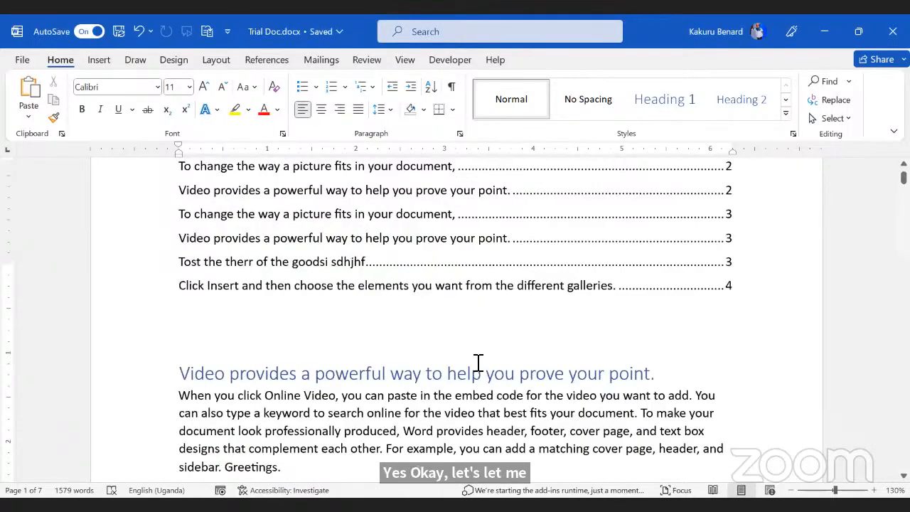
{"action": "scroll", "coordinate": [476, 367], "scroll_direction": "up", "scroll_amount": 1}
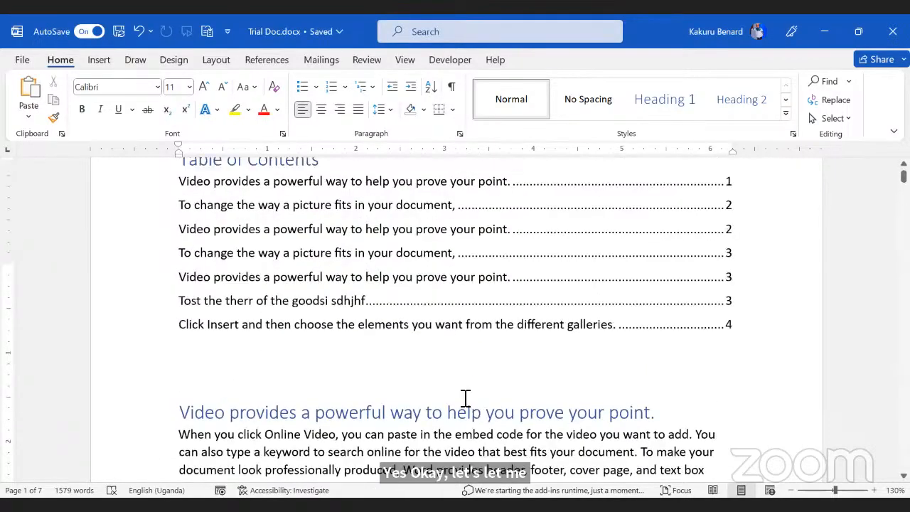
{"action": "scroll", "coordinate": [465, 400], "scroll_direction": "up", "scroll_amount": 3}
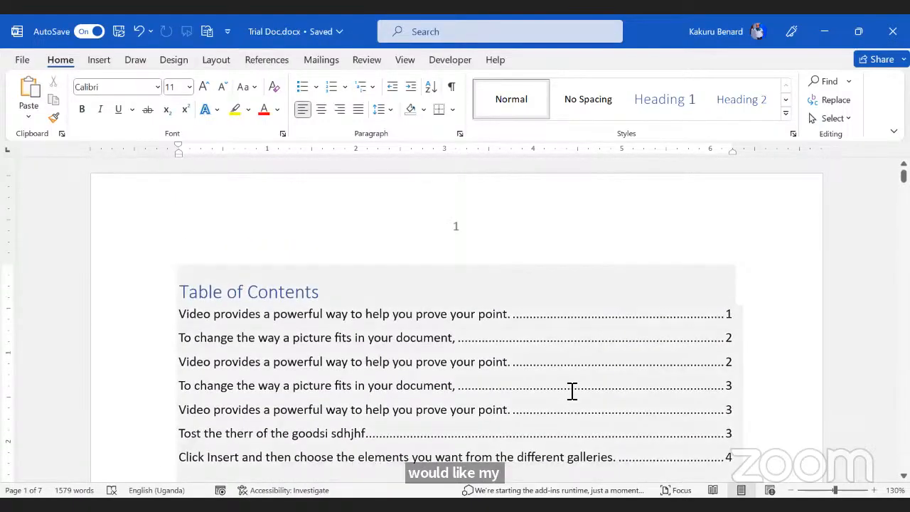
{"action": "scroll", "coordinate": [572, 390], "scroll_direction": "down", "scroll_amount": 6}
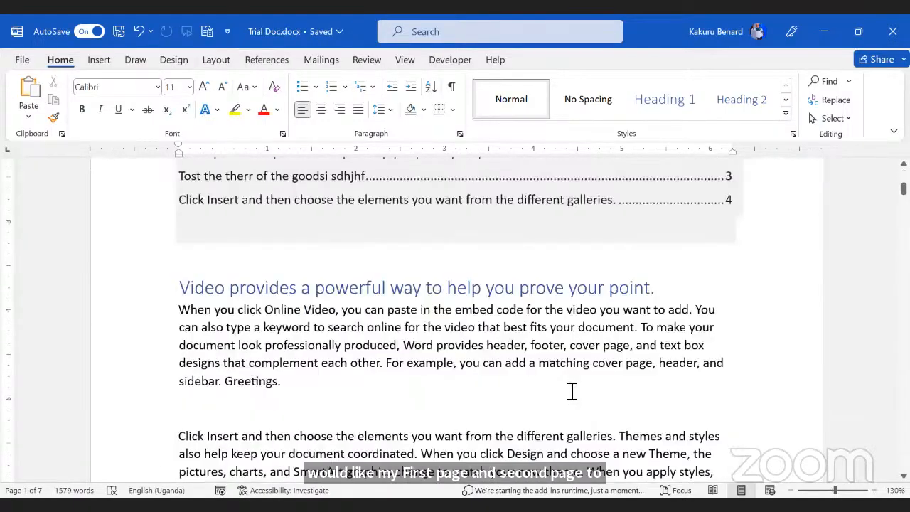
{"action": "scroll", "coordinate": [572, 390], "scroll_direction": "down", "scroll_amount": 10}
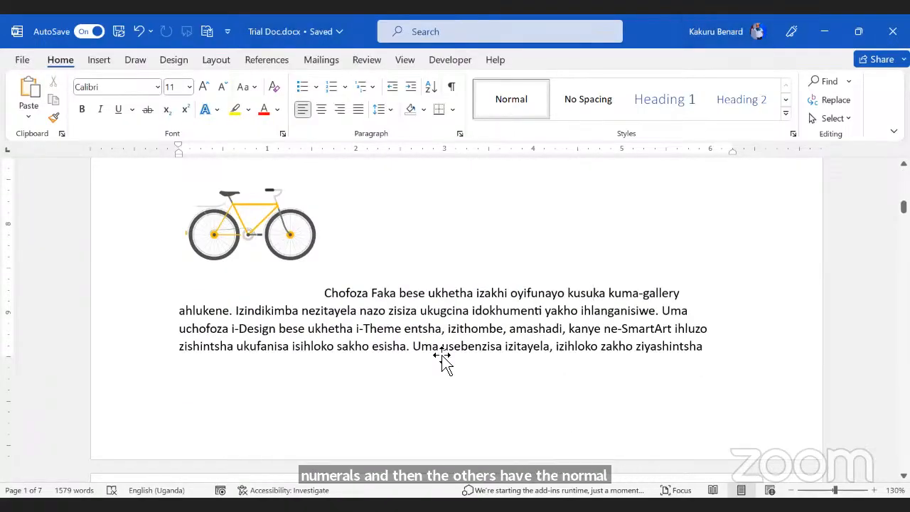
{"action": "left_click", "coordinate": [104, 64]}
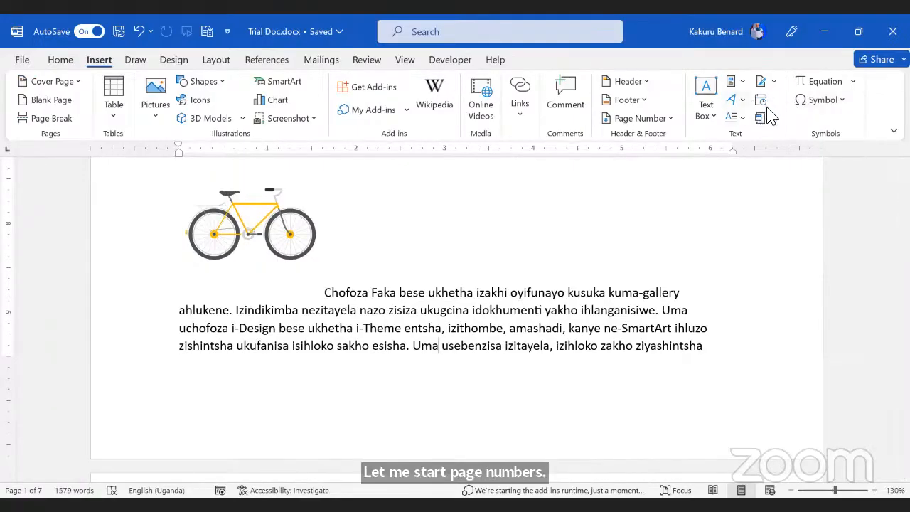
{"action": "left_click", "coordinate": [774, 119]}
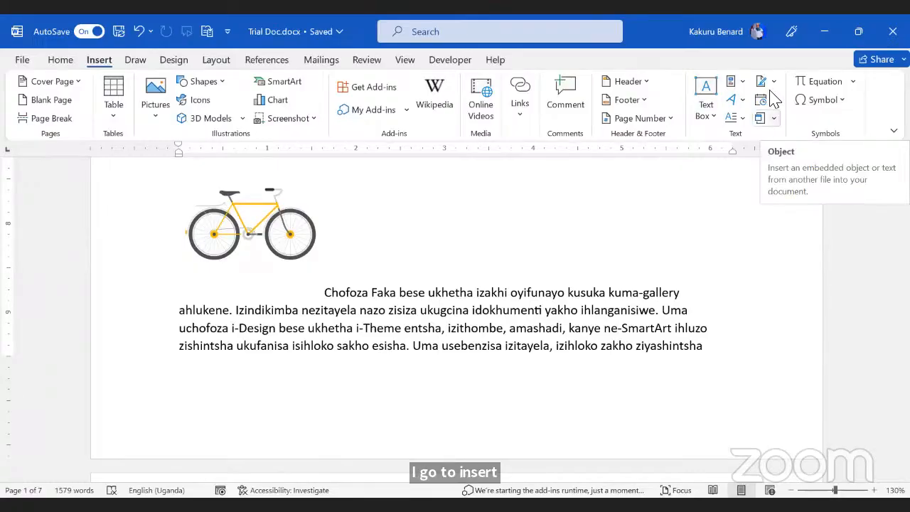
Step: Add a centred page number at the bottom of the pages
{"action": "left_click", "coordinate": [661, 121]}
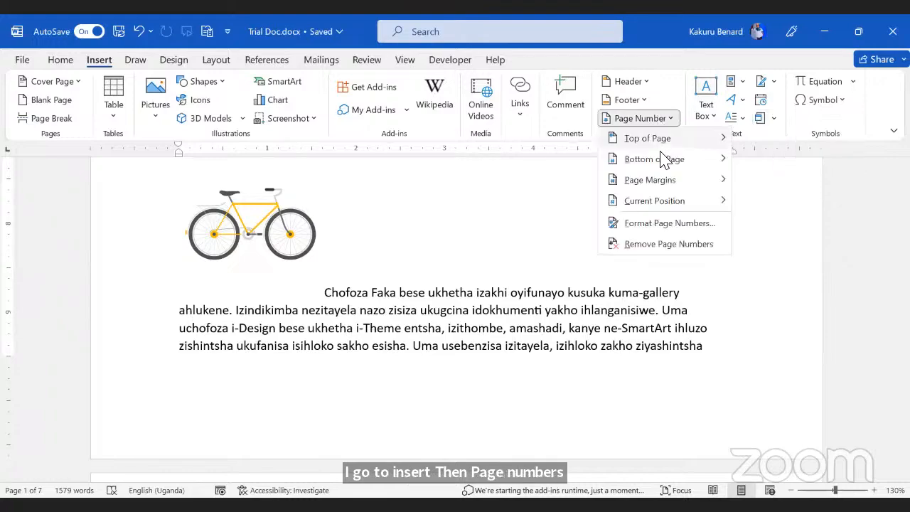
{"action": "mouse_move", "coordinate": [661, 160]}
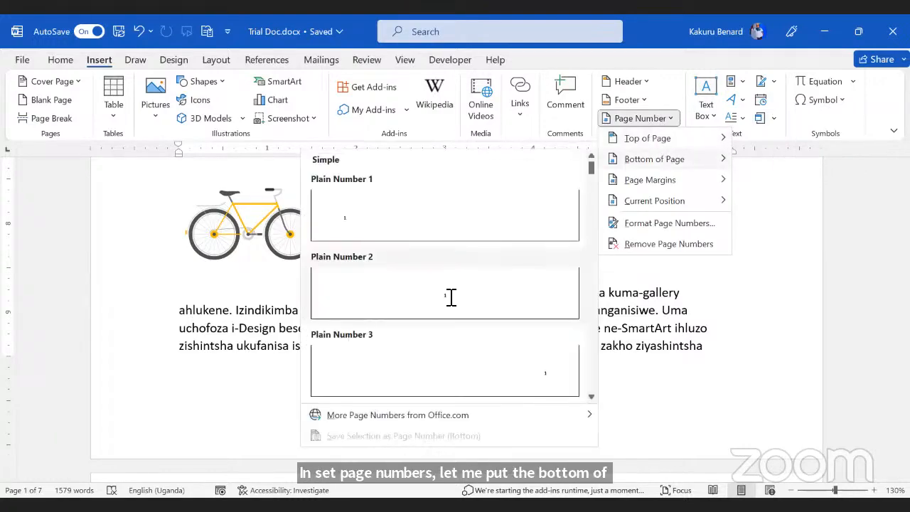
{"action": "left_click", "coordinate": [466, 293]}
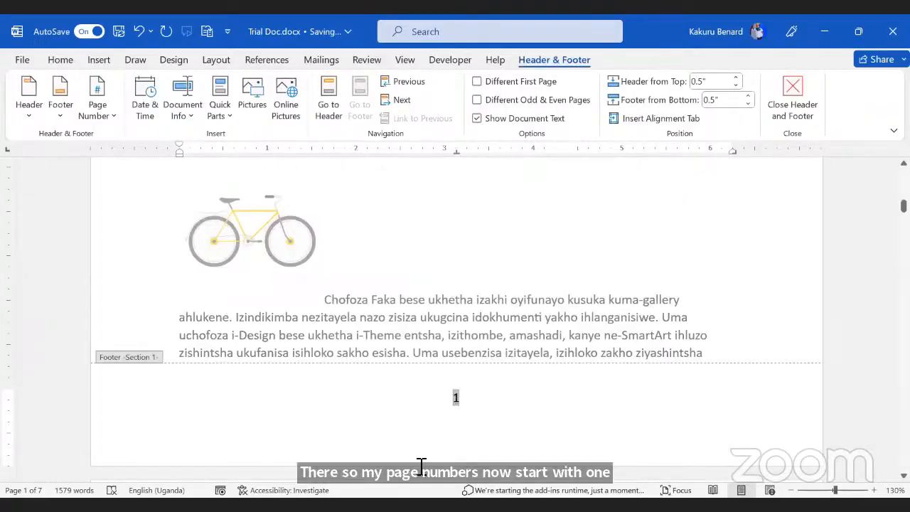
Step: Format the page numbers as lowercase Roman numerals starting at i, then close the footer
{"action": "left_click", "coordinate": [112, 121]}
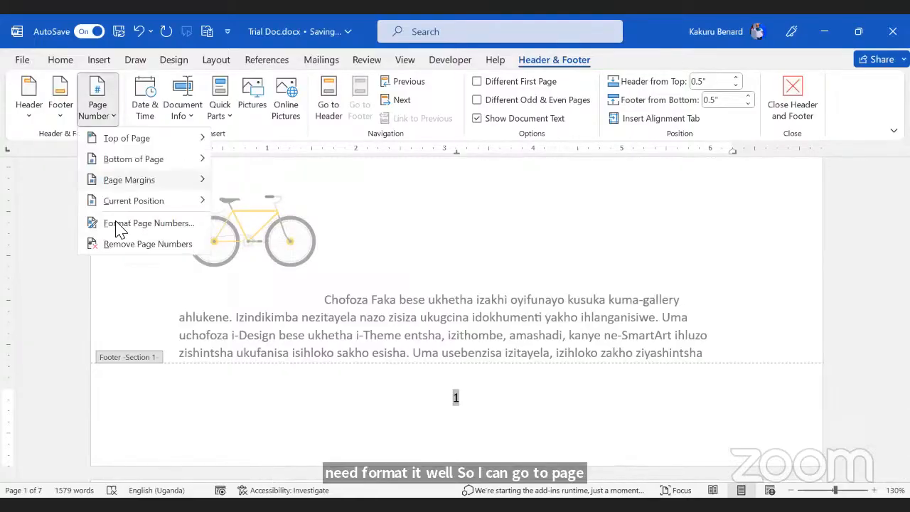
{"action": "left_click", "coordinate": [528, 174]}
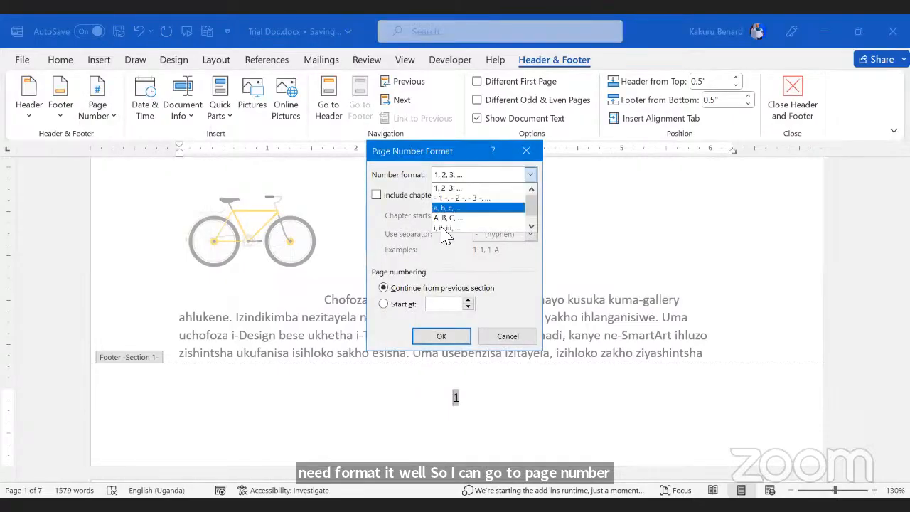
{"action": "left_click", "coordinate": [444, 228]}
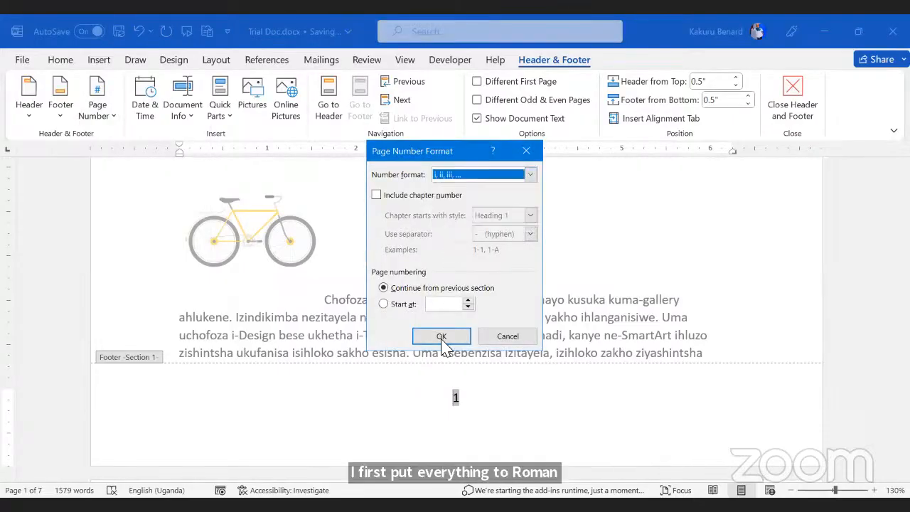
{"action": "left_click", "coordinate": [441, 339]}
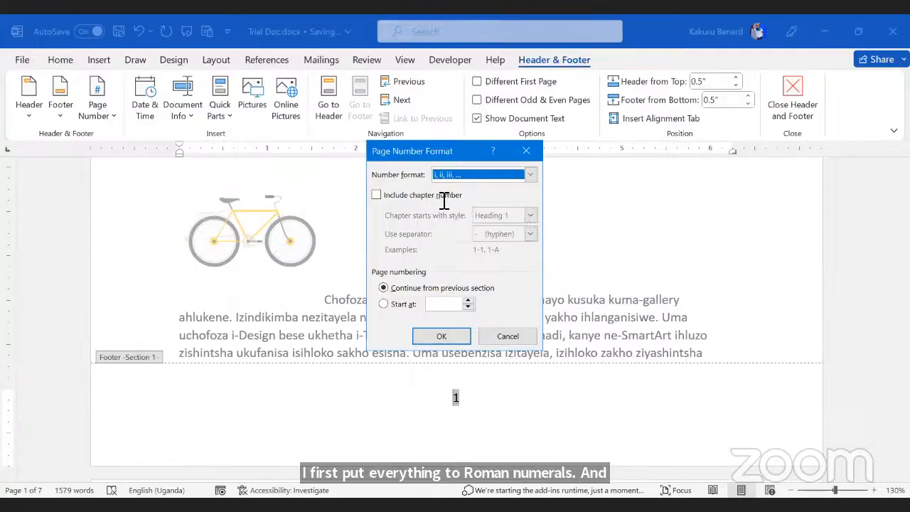
{"action": "left_click", "coordinate": [468, 300]}
{"action": "left_click", "coordinate": [450, 340]}
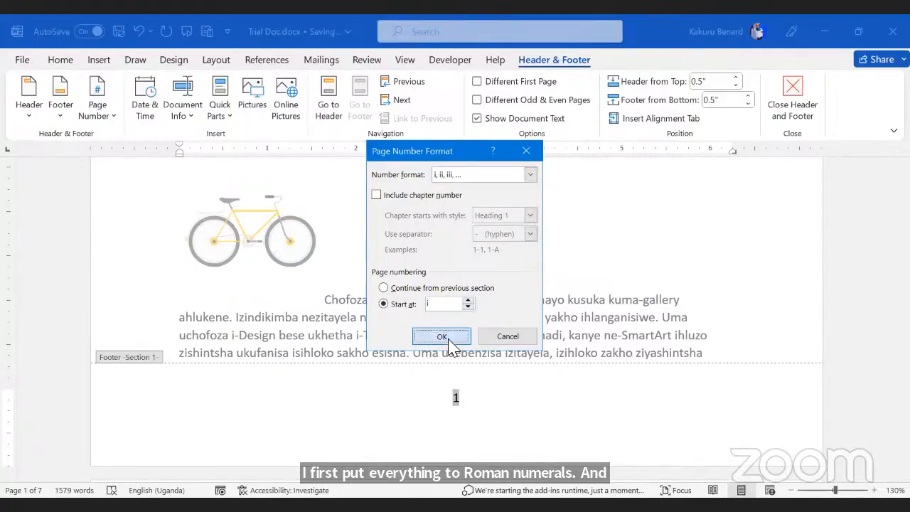
{"action": "left_click", "coordinate": [791, 103]}
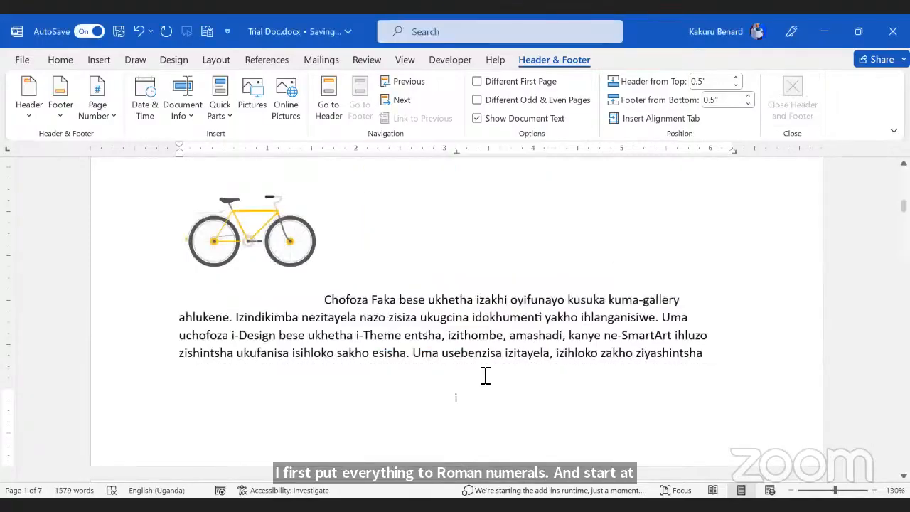
{"action": "scroll", "coordinate": [525, 418], "scroll_direction": "down", "scroll_amount": 1}
Step: Inspect the page 3 header and page ii footer, then return to the page 3 heading
{"action": "scroll", "coordinate": [525, 418], "scroll_direction": "down", "scroll_amount": 15}
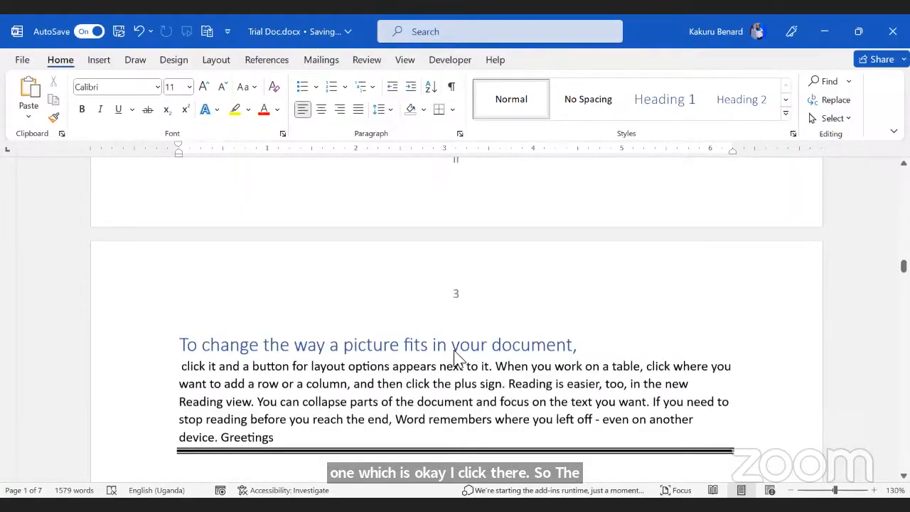
{"action": "left_click", "coordinate": [454, 424]}
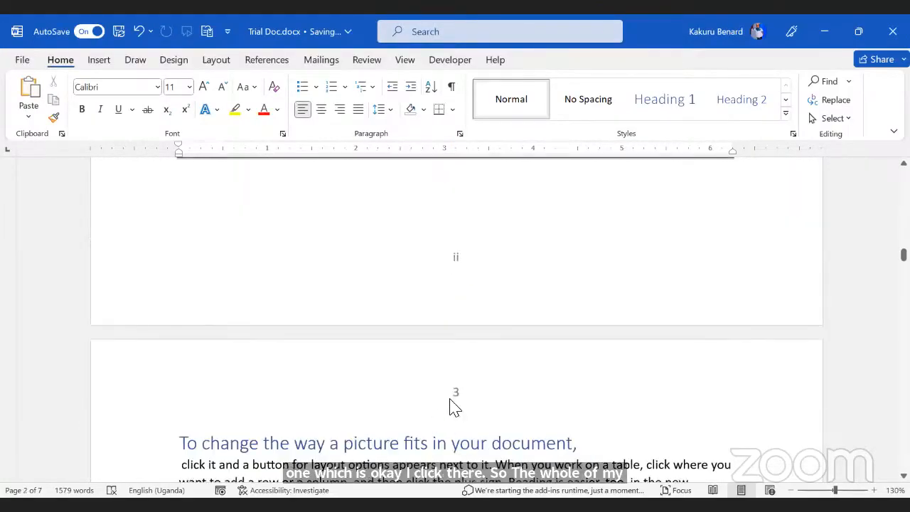
{"action": "double_click", "coordinate": [466, 391]}
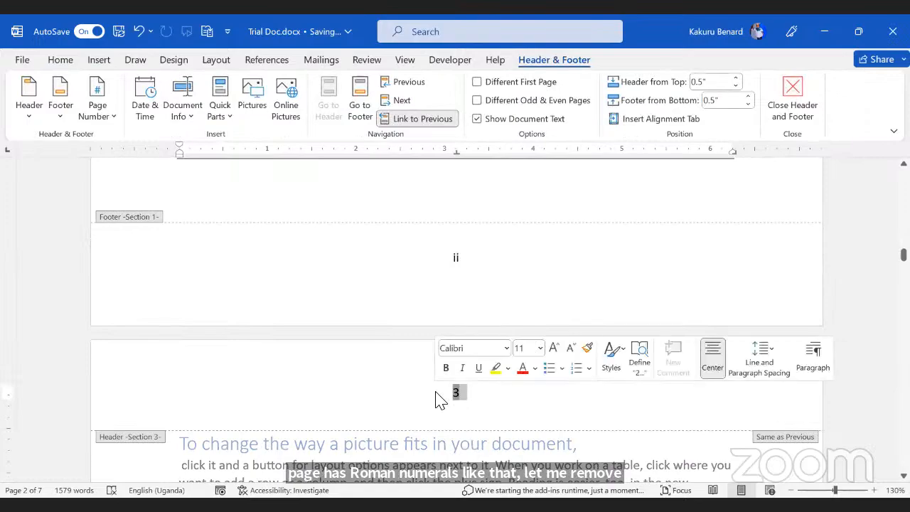
{"action": "left_click", "coordinate": [547, 282]}
{"action": "scroll", "coordinate": [462, 341], "scroll_direction": "up", "scroll_amount": 3}
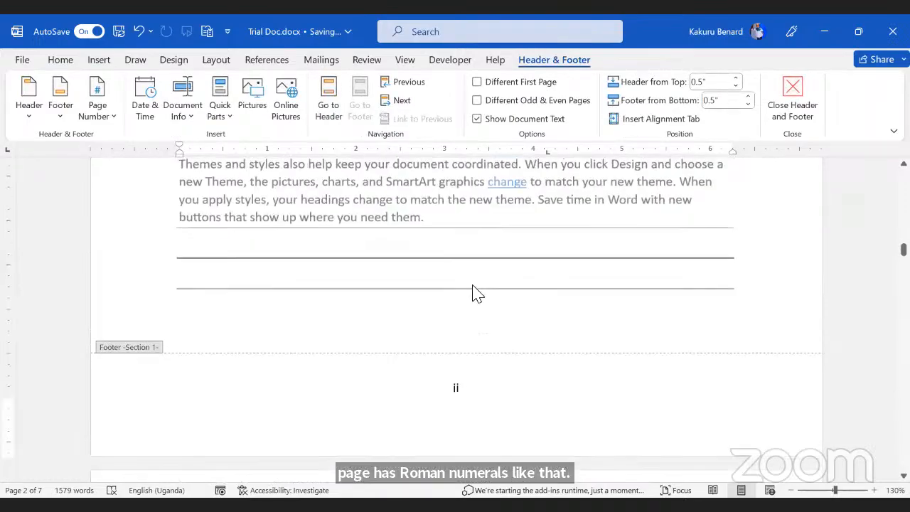
{"action": "double_click", "coordinate": [465, 353]}
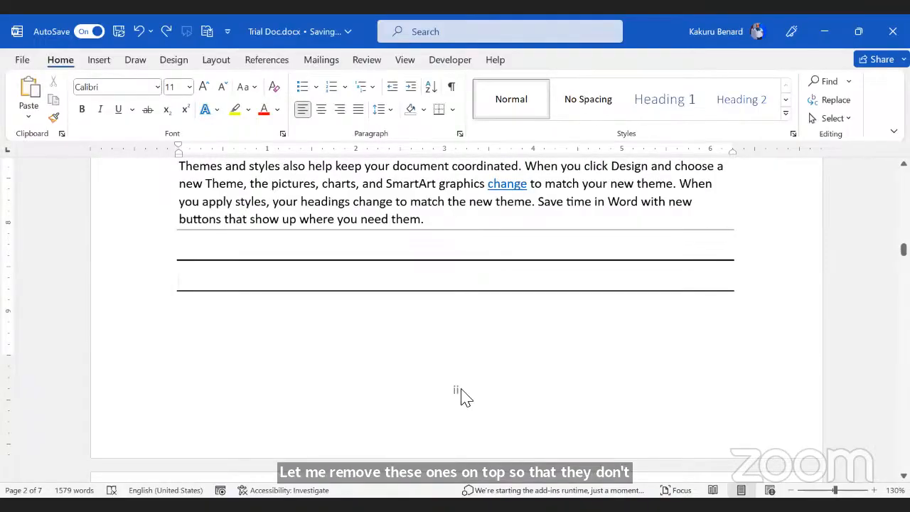
{"action": "scroll", "coordinate": [465, 393], "scroll_direction": "down", "scroll_amount": 5}
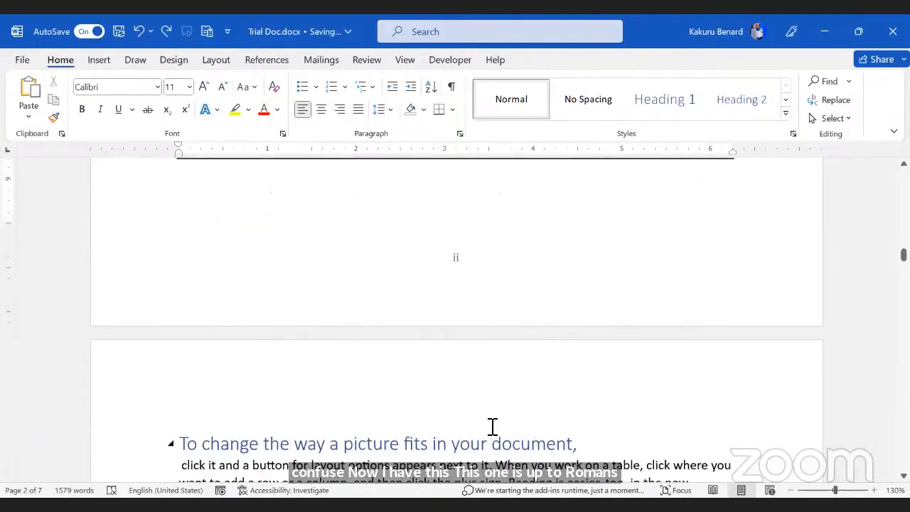
{"action": "left_click", "coordinate": [493, 437]}
Step: Turn on Different First Page for the Roman-numbered section's footer and close it
{"action": "scroll", "coordinate": [497, 440], "scroll_direction": "down", "scroll_amount": 6}
{"action": "scroll", "coordinate": [497, 426], "scroll_direction": "up", "scroll_amount": 5}
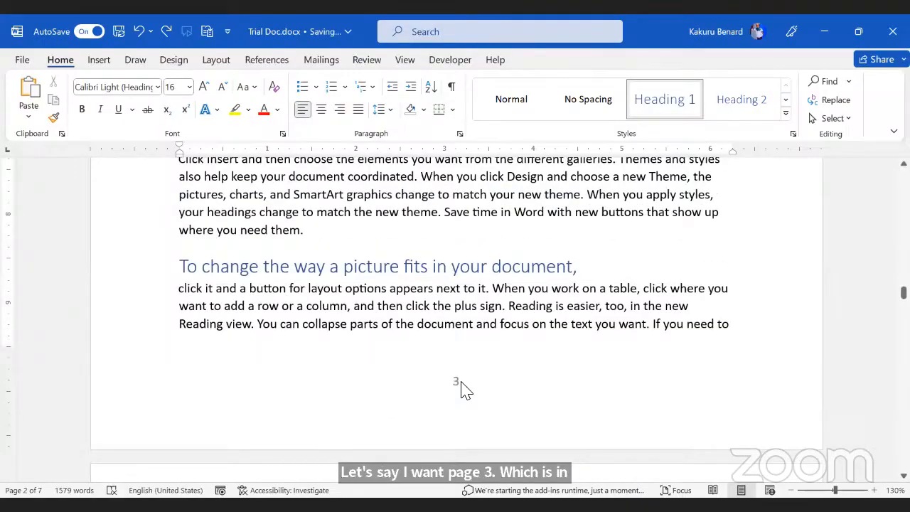
{"action": "scroll", "coordinate": [462, 384], "scroll_direction": "up", "scroll_amount": 1}
{"action": "scroll", "coordinate": [465, 386], "scroll_direction": "down", "scroll_amount": 1}
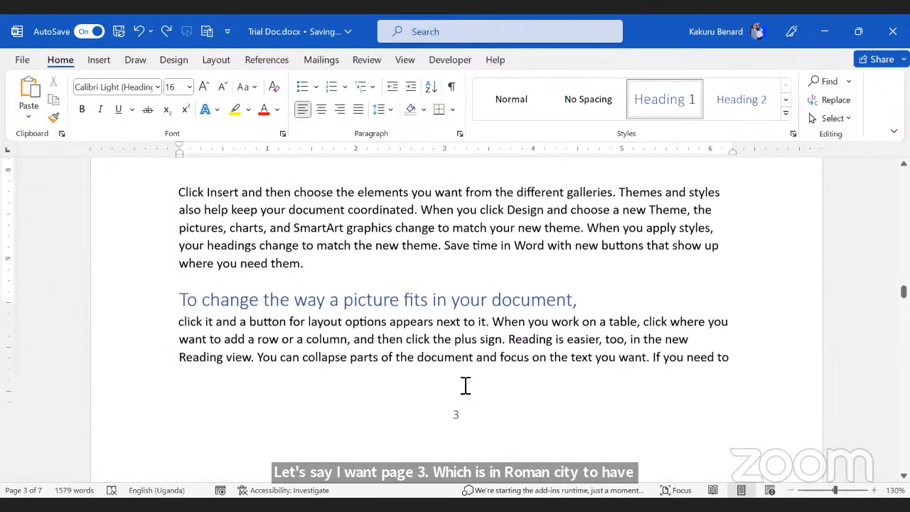
{"action": "scroll", "coordinate": [465, 384], "scroll_direction": "down", "scroll_amount": 5}
{"action": "scroll", "coordinate": [465, 384], "scroll_direction": "up", "scroll_amount": 6}
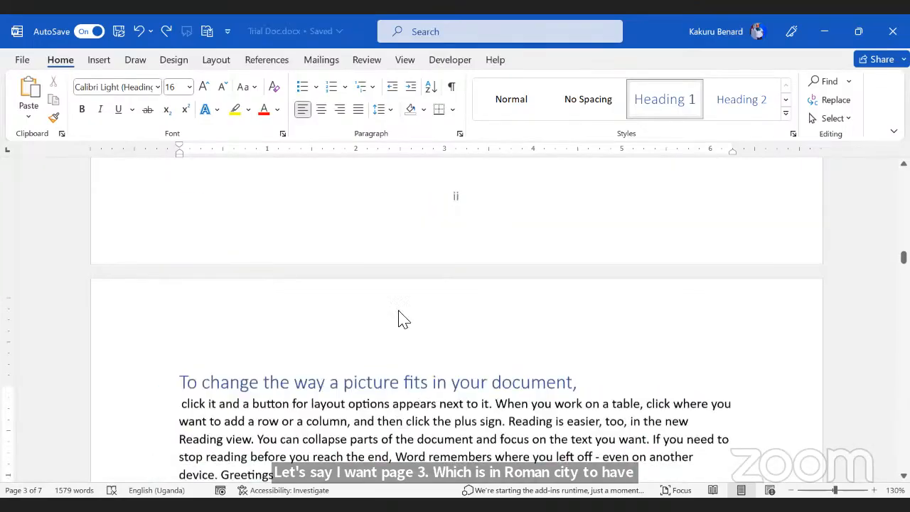
{"action": "double_click", "coordinate": [454, 215]}
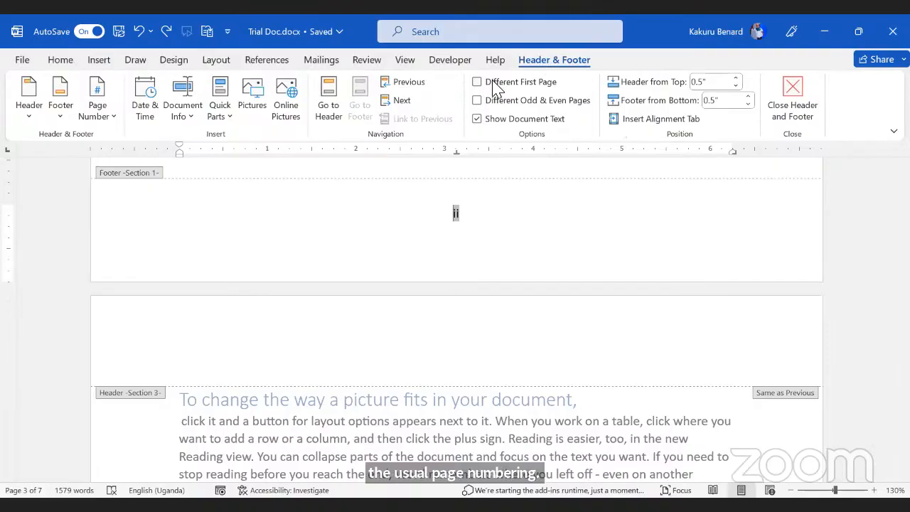
{"action": "left_click", "coordinate": [495, 83]}
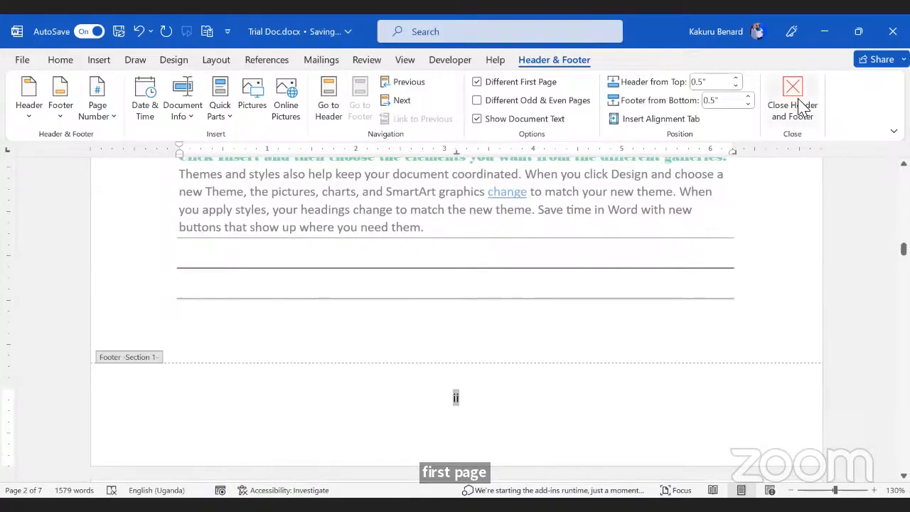
{"action": "left_click", "coordinate": [784, 112]}
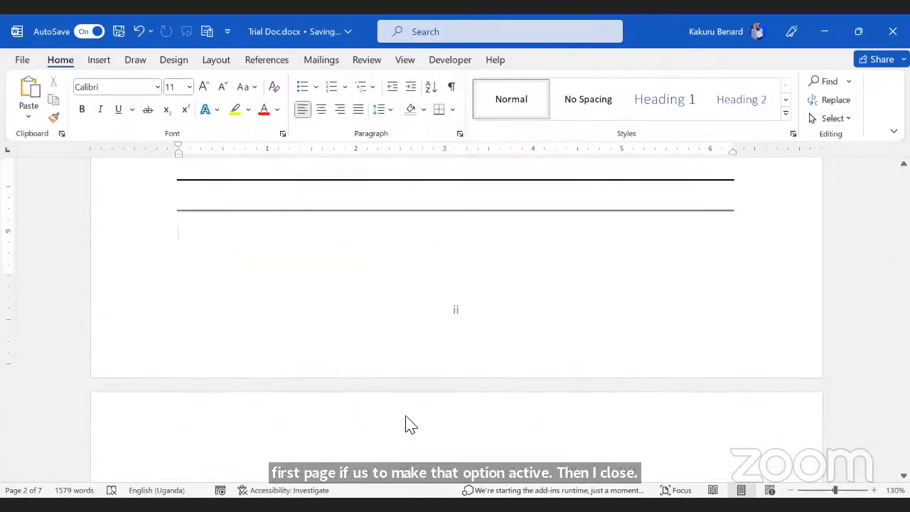
Step: Place the insertion point at the start of the page 3 heading
{"action": "scroll", "coordinate": [477, 416], "scroll_direction": "down", "scroll_amount": 3}
{"action": "left_click", "coordinate": [469, 363]}
{"action": "left_click", "coordinate": [183, 362]}
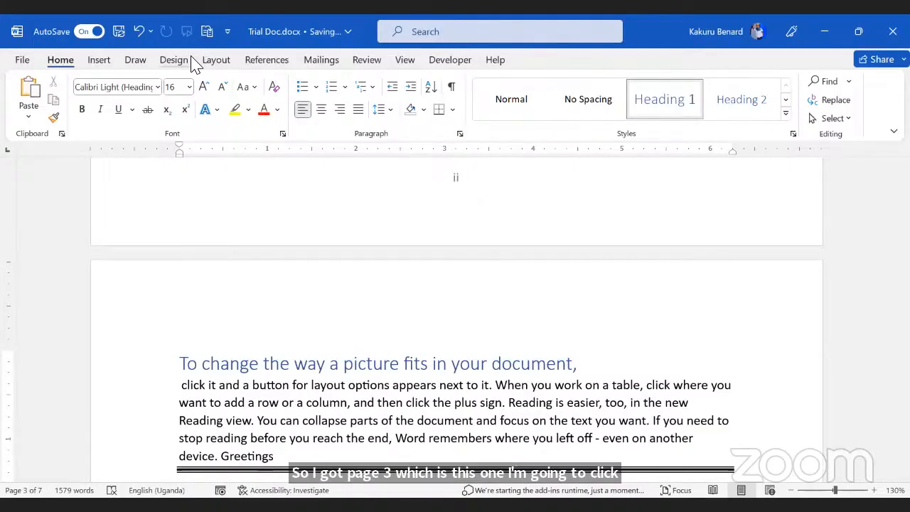
Step: Insert a continuous section break before the page 3 heading
{"action": "left_click", "coordinate": [228, 61]}
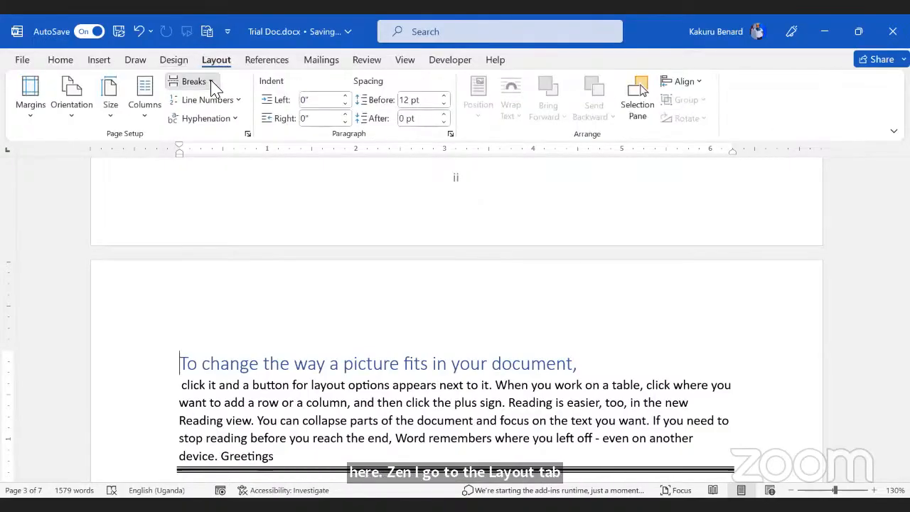
{"action": "left_click", "coordinate": [212, 84]}
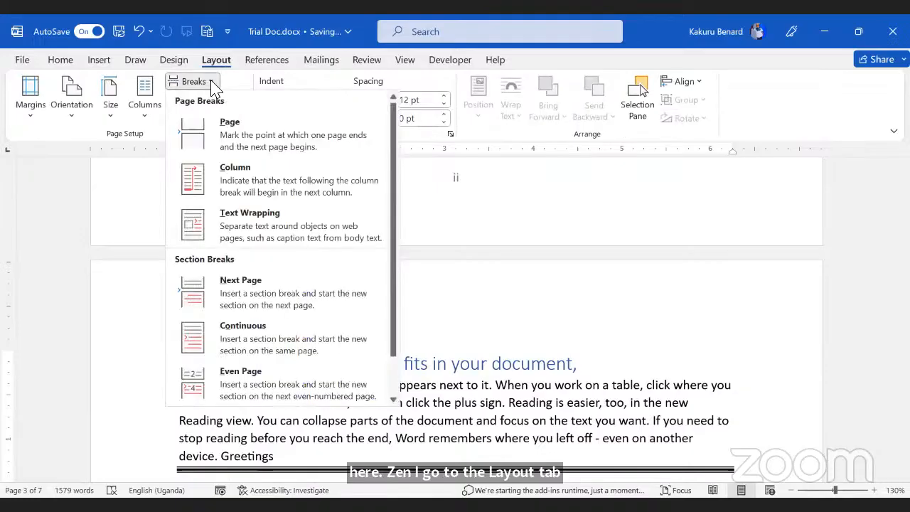
{"action": "left_click", "coordinate": [259, 328]}
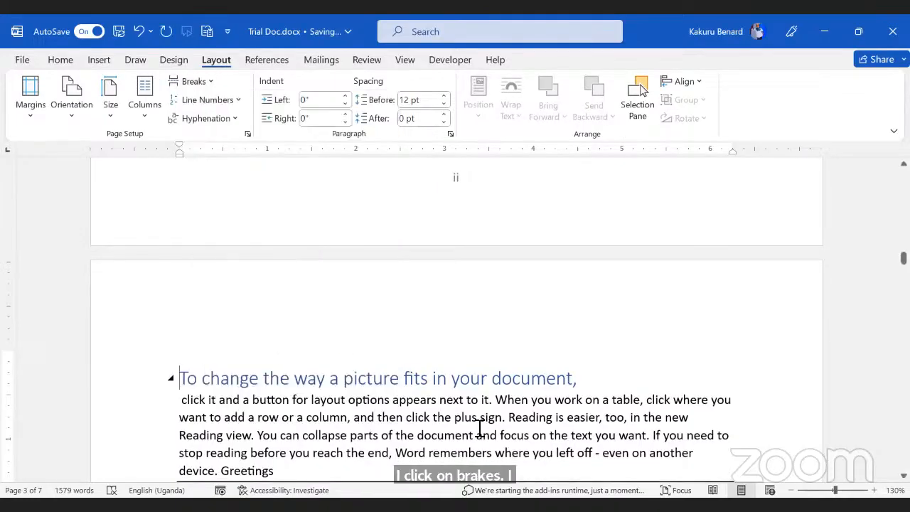
{"action": "scroll", "coordinate": [402, 341], "scroll_direction": "down", "scroll_amount": 10}
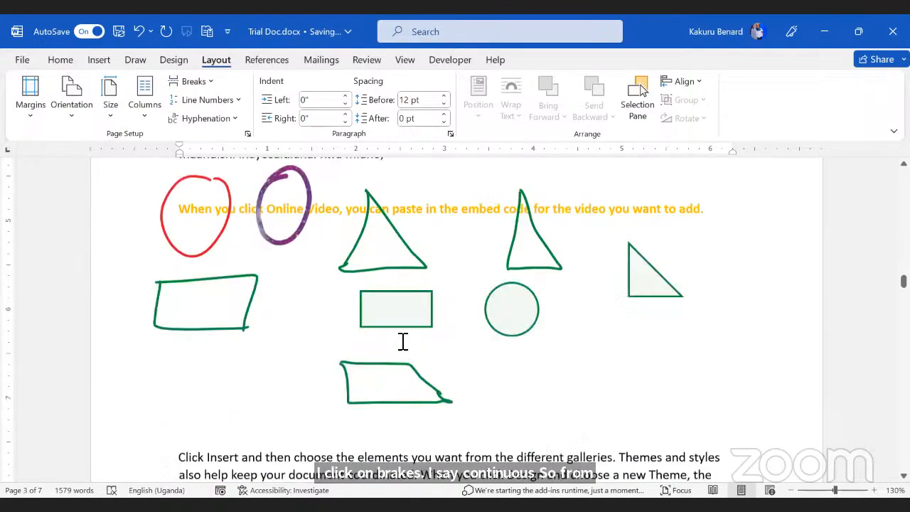
{"action": "scroll", "coordinate": [402, 341], "scroll_direction": "down", "scroll_amount": 8}
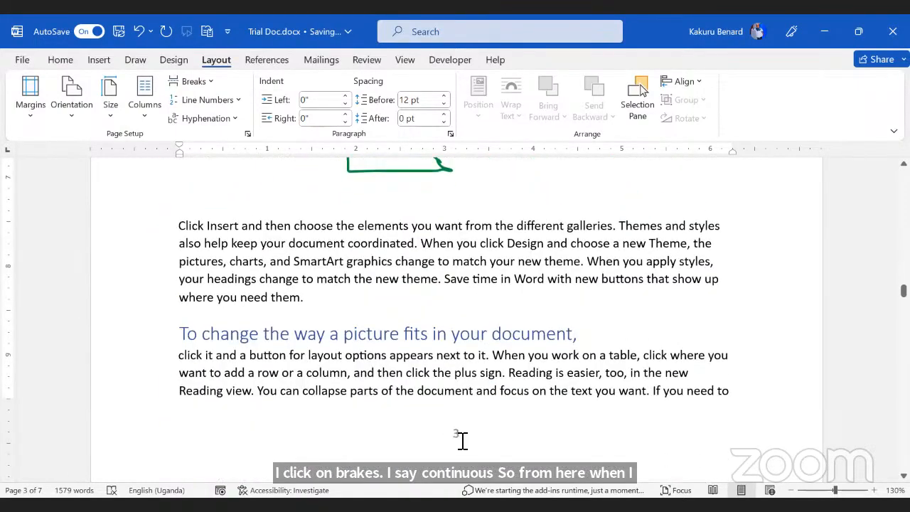
Step: Set the new section's footer page numbering to restart at 1
{"action": "double_click", "coordinate": [455, 435]}
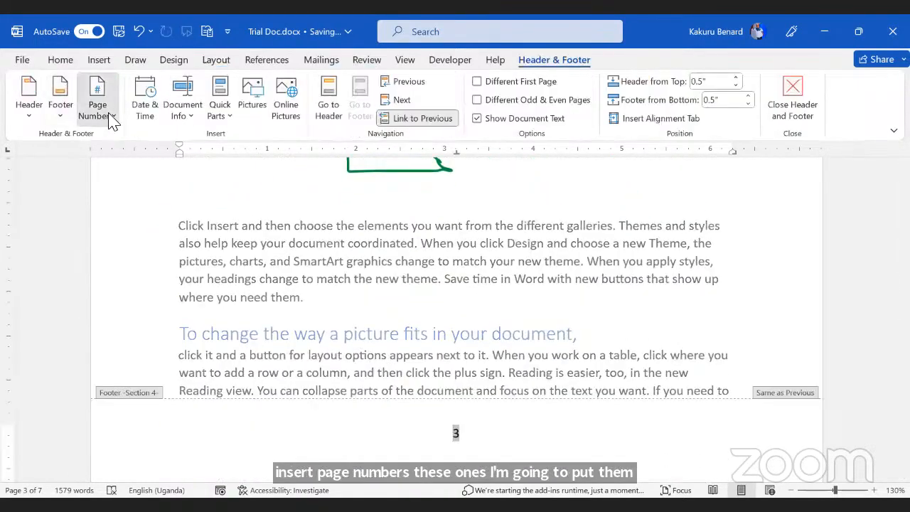
{"action": "left_click", "coordinate": [111, 117]}
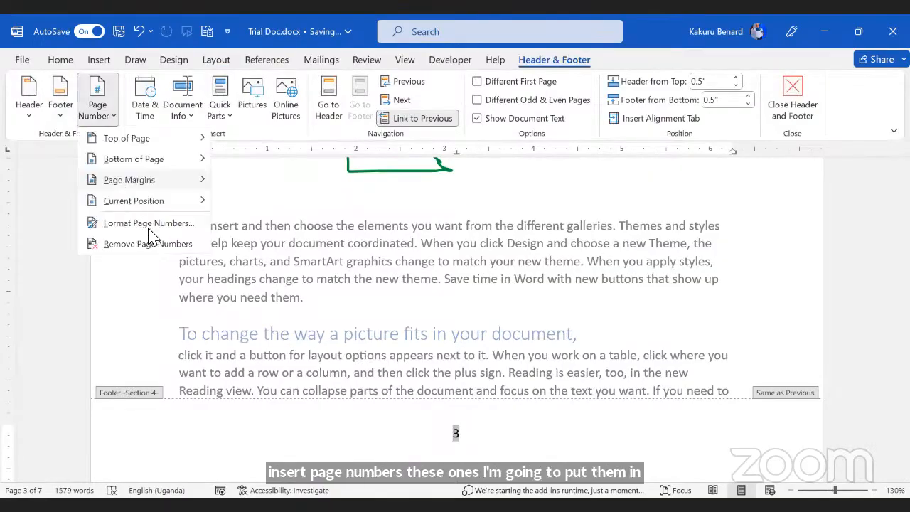
{"action": "left_click", "coordinate": [149, 222]}
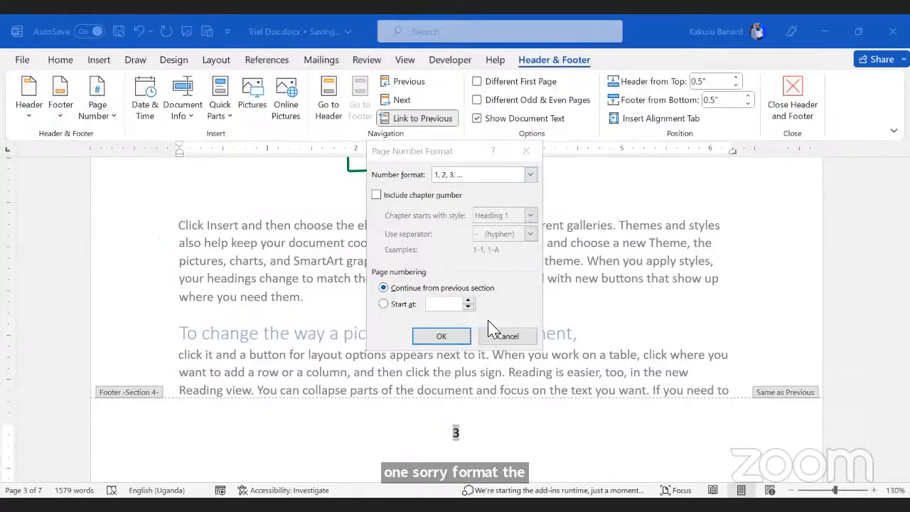
{"action": "left_click", "coordinate": [469, 306]}
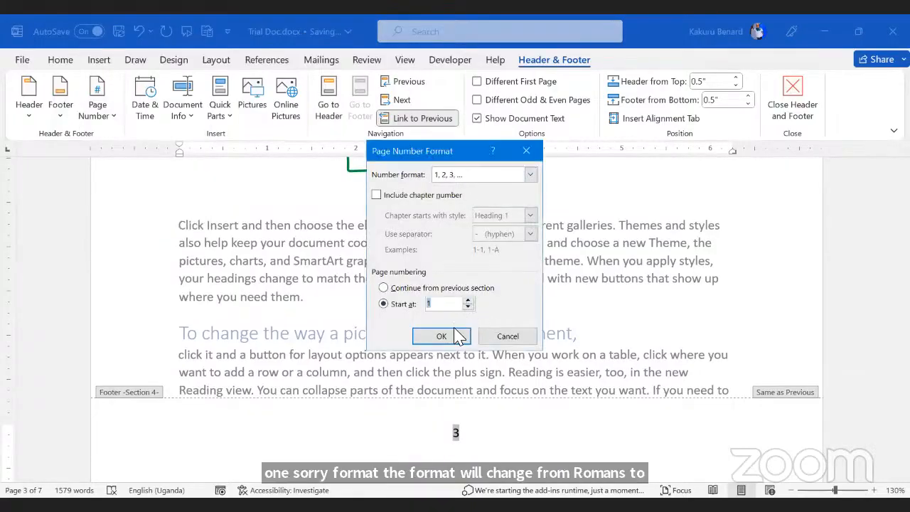
{"action": "left_click", "coordinate": [442, 337]}
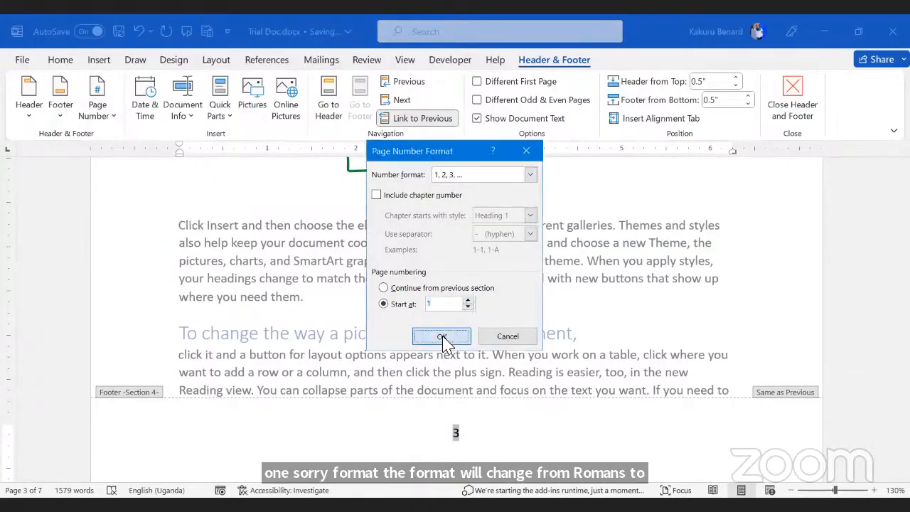
{"action": "double_click", "coordinate": [426, 374]}
Step: Scroll through the pages to verify the footers count i, ii, then 1, 2
{"action": "scroll", "coordinate": [806, 390], "scroll_direction": "up", "scroll_amount": 5}
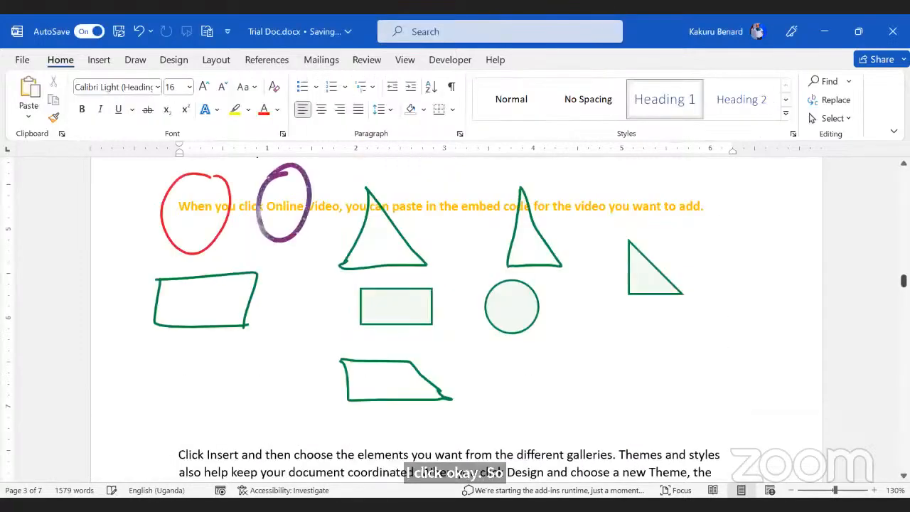
{"action": "scroll", "coordinate": [521, 375], "scroll_direction": "up", "scroll_amount": 4}
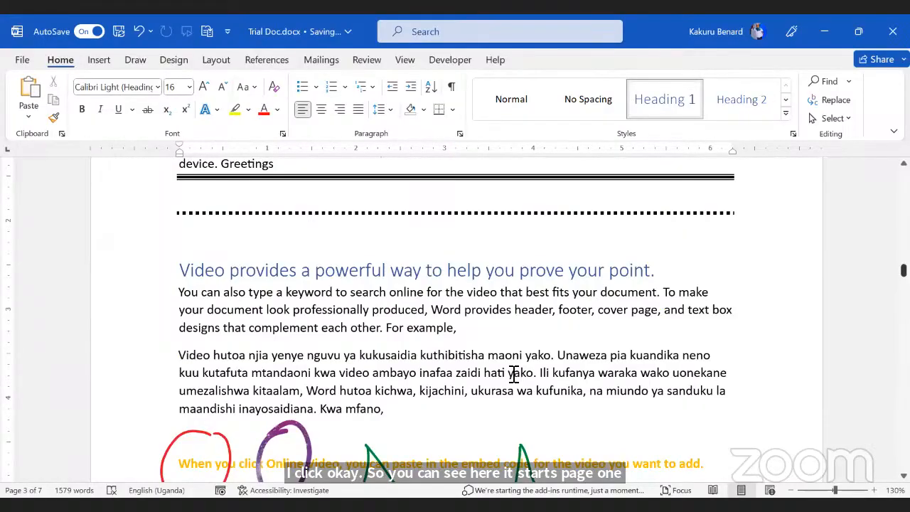
{"action": "scroll", "coordinate": [513, 374], "scroll_direction": "up", "scroll_amount": 10}
{"action": "scroll", "coordinate": [513, 375], "scroll_direction": "down", "scroll_amount": 3}
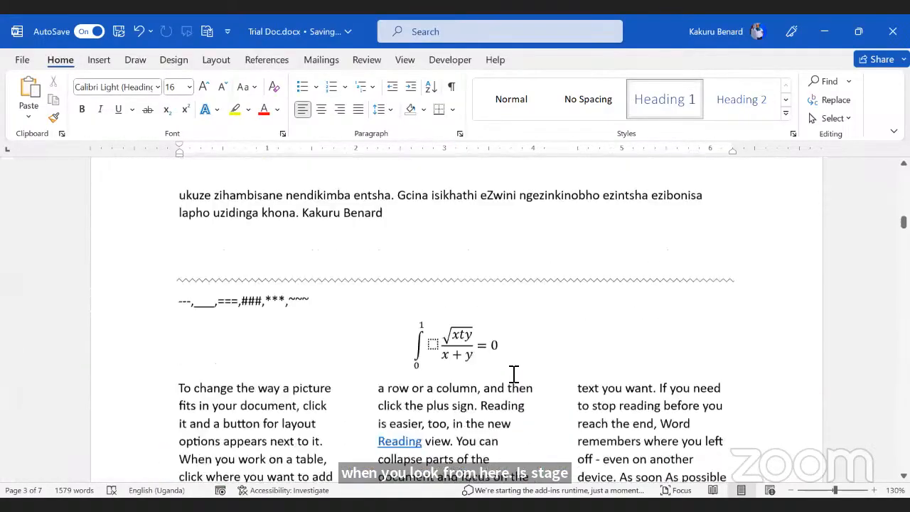
{"action": "scroll", "coordinate": [510, 375], "scroll_direction": "down", "scroll_amount": 10}
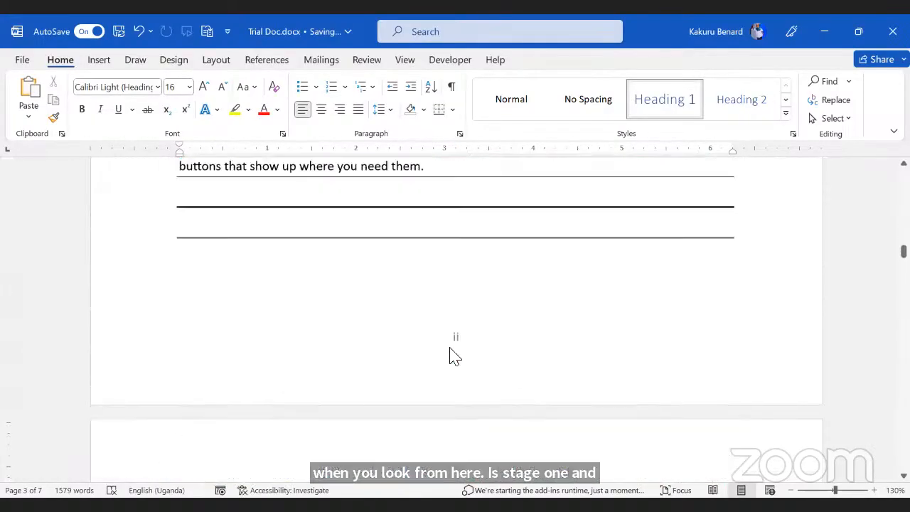
{"action": "scroll", "coordinate": [459, 348], "scroll_direction": "up", "scroll_amount": 8}
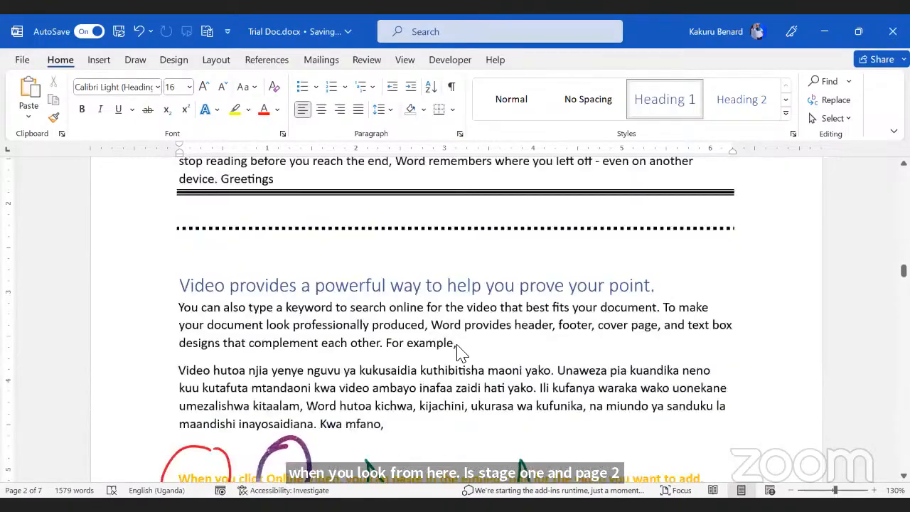
{"action": "scroll", "coordinate": [458, 348], "scroll_direction": "down", "scroll_amount": 10}
{"action": "scroll", "coordinate": [458, 348], "scroll_direction": "up", "scroll_amount": 3}
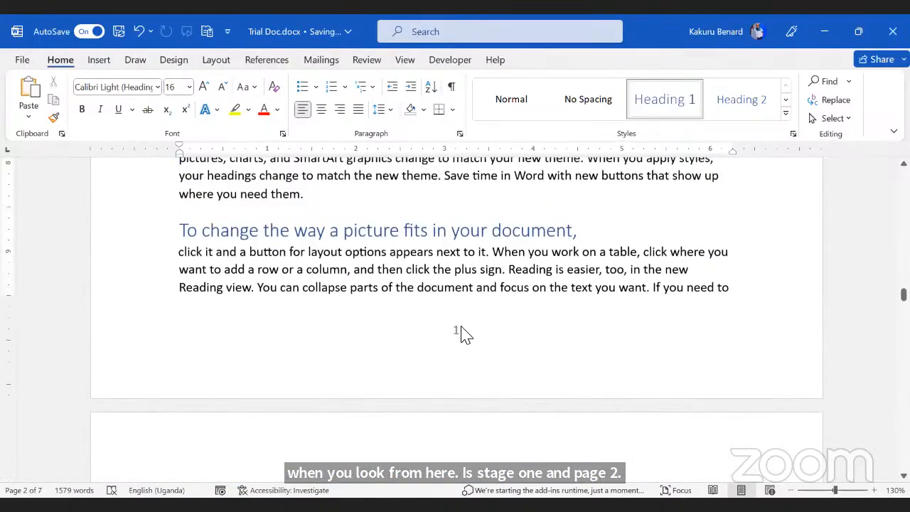
{"action": "scroll", "coordinate": [460, 342], "scroll_direction": "down", "scroll_amount": 1}
{"action": "scroll", "coordinate": [461, 342], "scroll_direction": "down", "scroll_amount": 10}
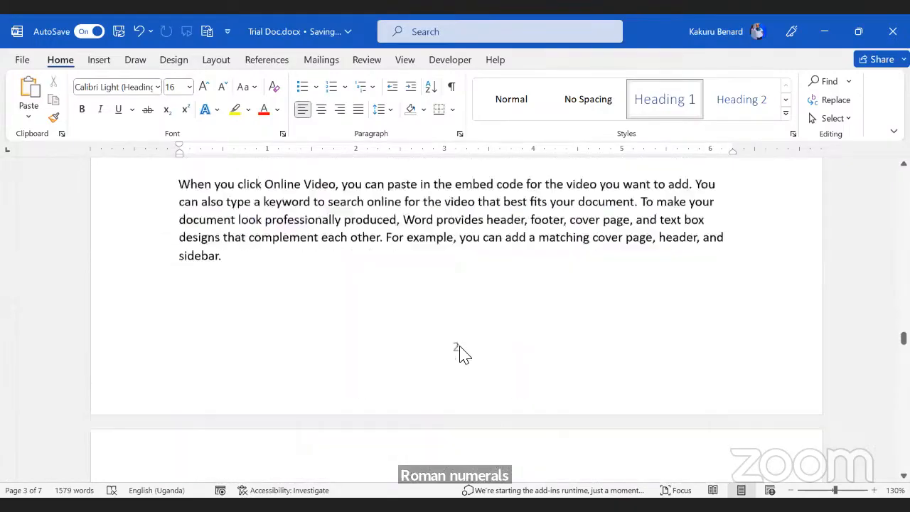
{"action": "scroll", "coordinate": [460, 354], "scroll_direction": "down", "scroll_amount": 1}
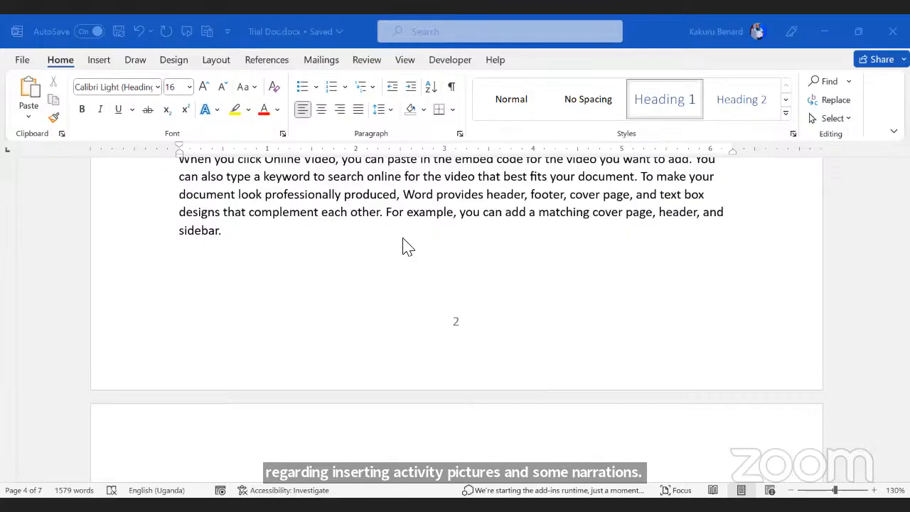
{"action": "scroll", "coordinate": [399, 237], "scroll_direction": "up", "scroll_amount": 15}
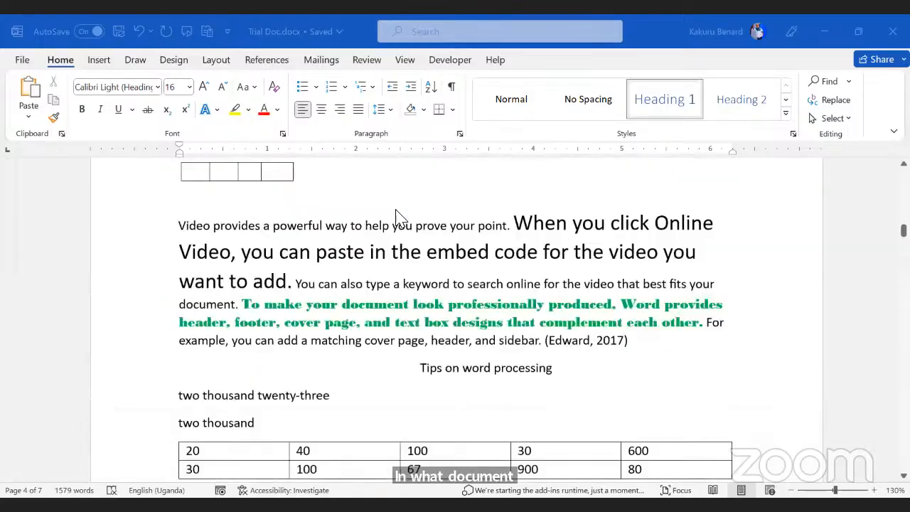
{"action": "scroll", "coordinate": [400, 218], "scroll_direction": "up", "scroll_amount": 5}
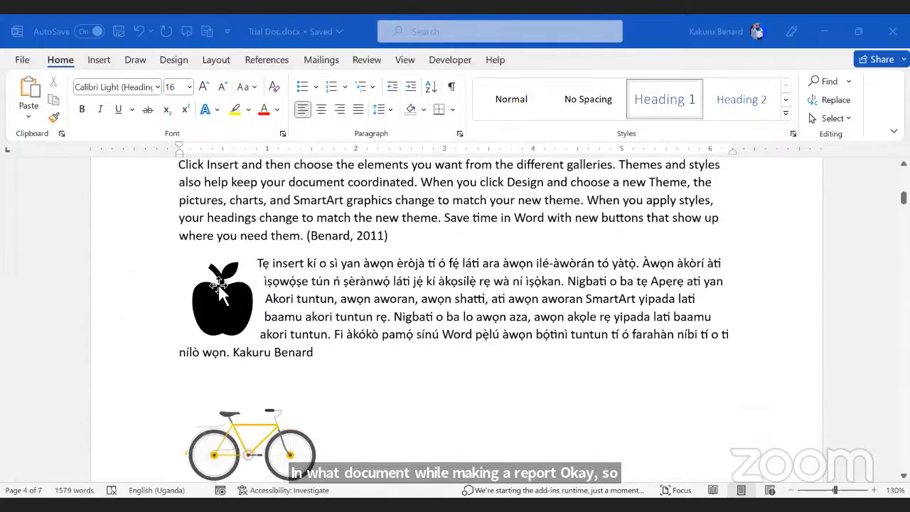
Step: Caption the apple picture 'Figure 1: Apple Fruit' using References > Insert Caption
{"action": "left_click", "coordinate": [228, 316]}
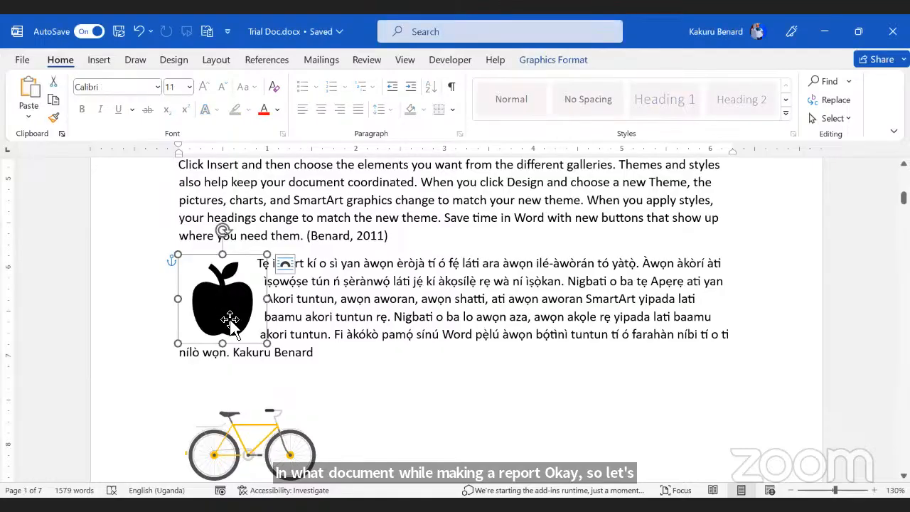
{"action": "left_click", "coordinate": [281, 62]}
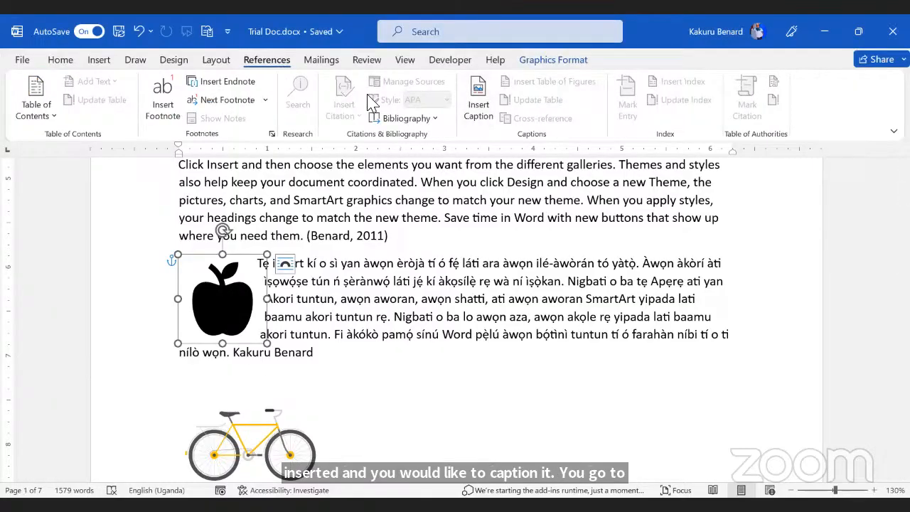
{"action": "left_click", "coordinate": [482, 92]}
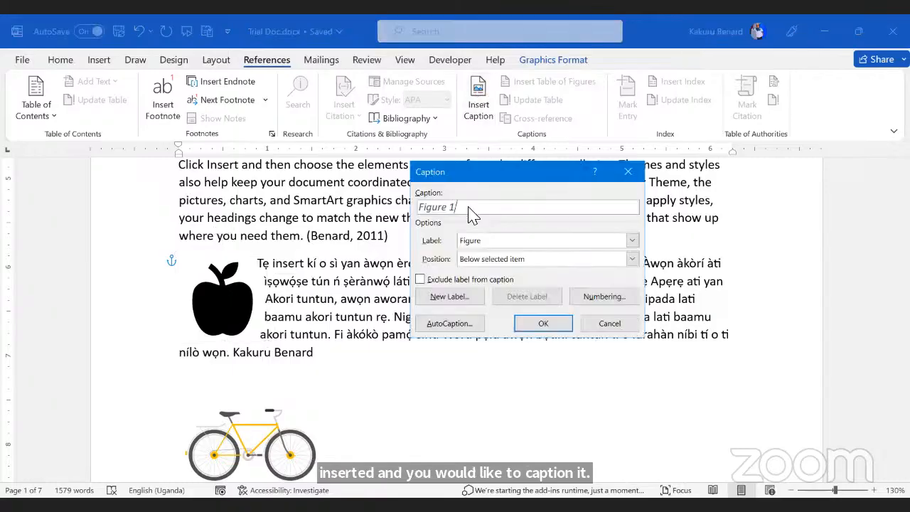
{"action": "type", "text": "A"}
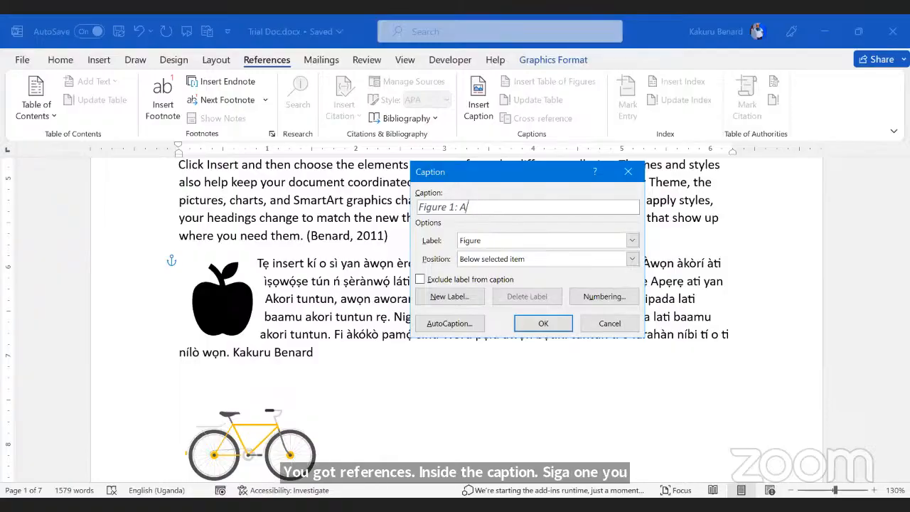
{"action": "type", "text": "pple Fruit"}
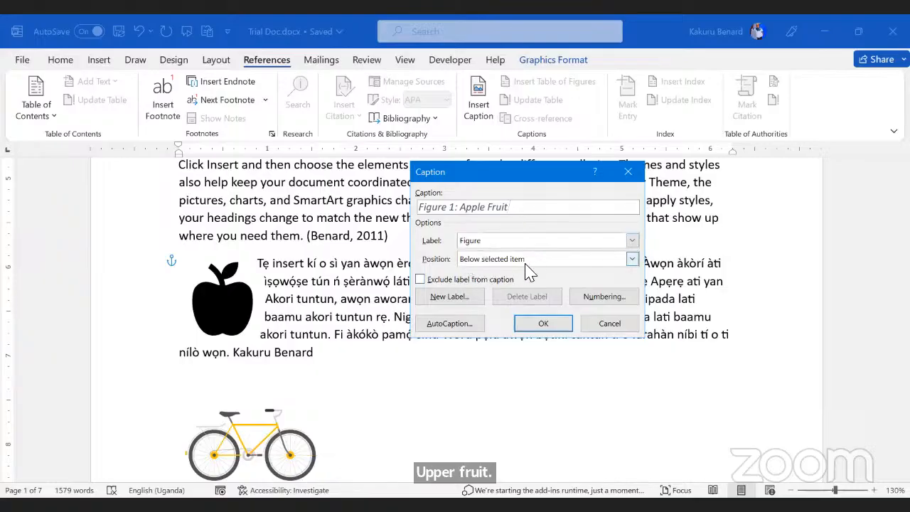
{"action": "left_click", "coordinate": [543, 325]}
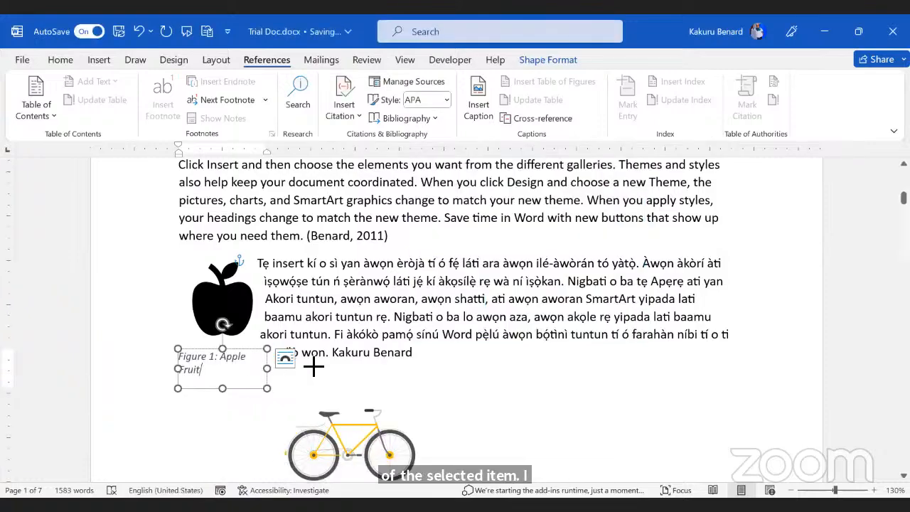
{"action": "left_click", "coordinate": [395, 264]}
Step: Caption the number table 'Table 1: Showing Number of Fruits' with the Table label
{"action": "scroll", "coordinate": [406, 291], "scroll_direction": "down", "scroll_amount": 15}
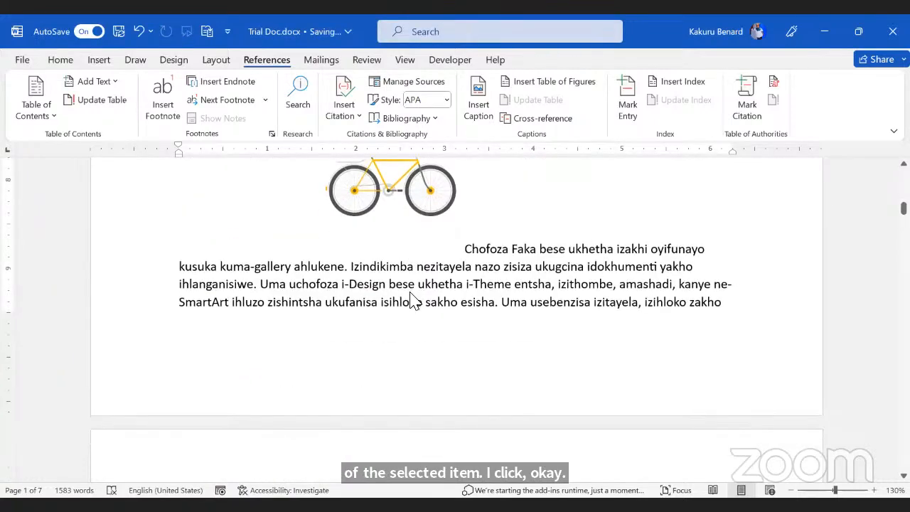
{"action": "scroll", "coordinate": [417, 304], "scroll_direction": "down", "scroll_amount": 5}
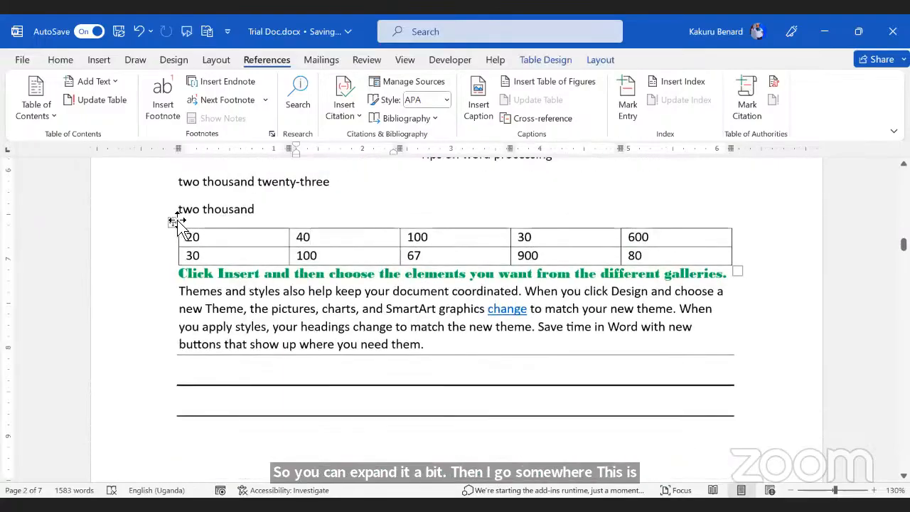
{"action": "left_click", "coordinate": [174, 222]}
{"action": "left_click", "coordinate": [479, 115]}
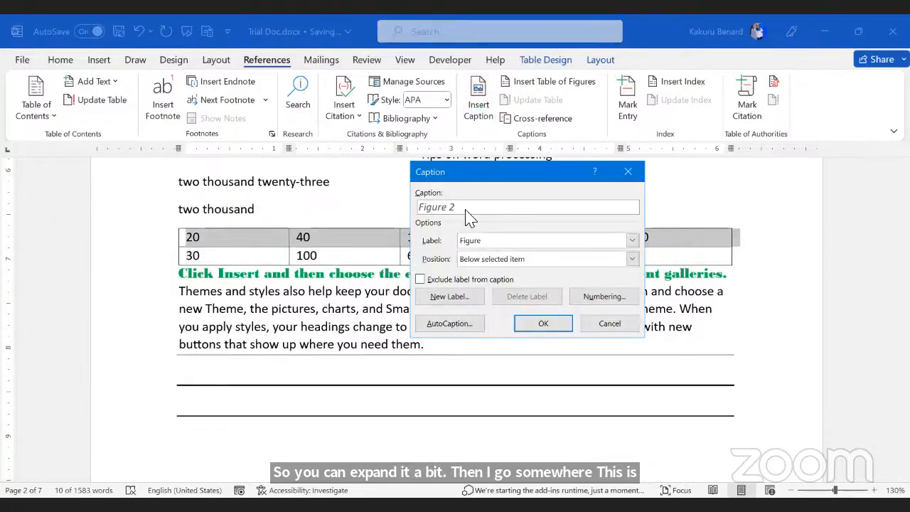
{"action": "type", "text": ":"}
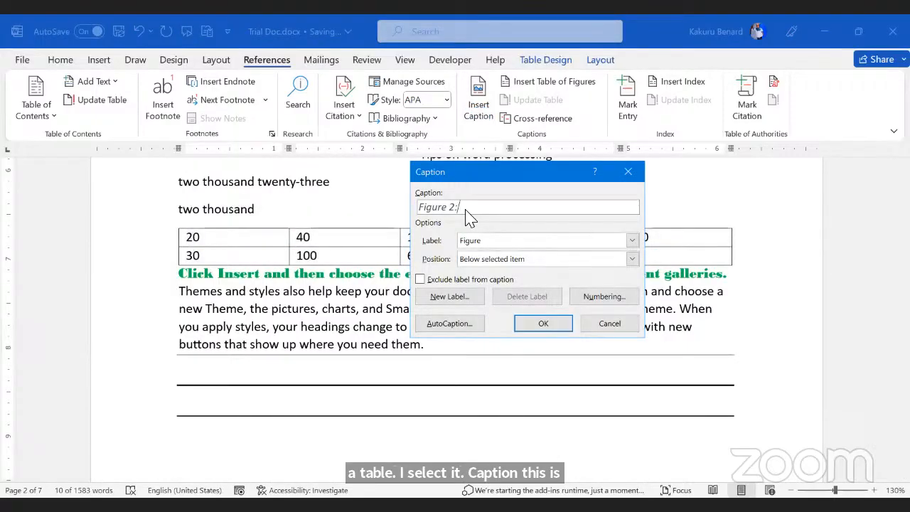
{"action": "left_click", "coordinate": [633, 240]}
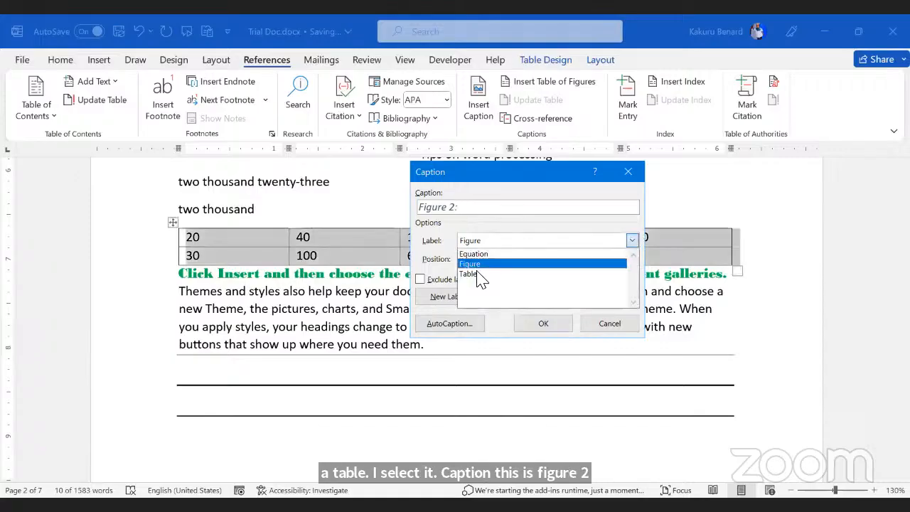
{"action": "left_click", "coordinate": [482, 273]}
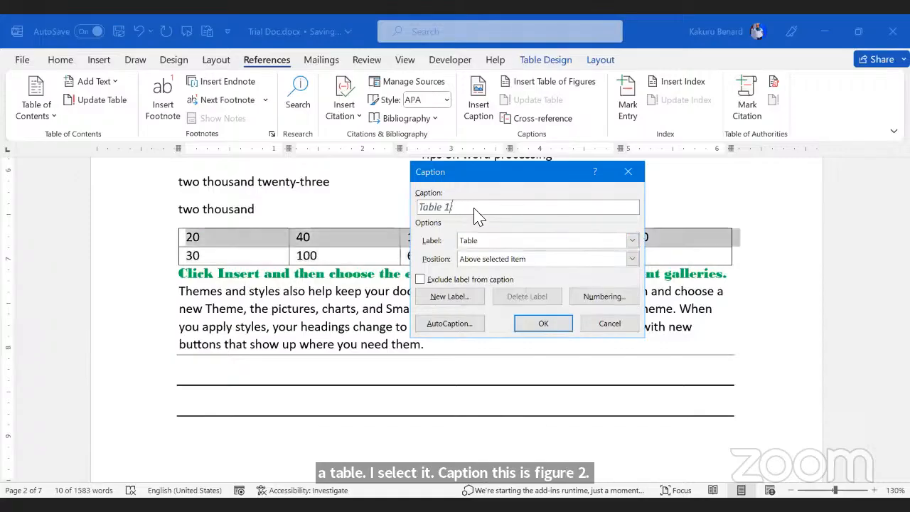
{"action": "type", "text": ": S"}
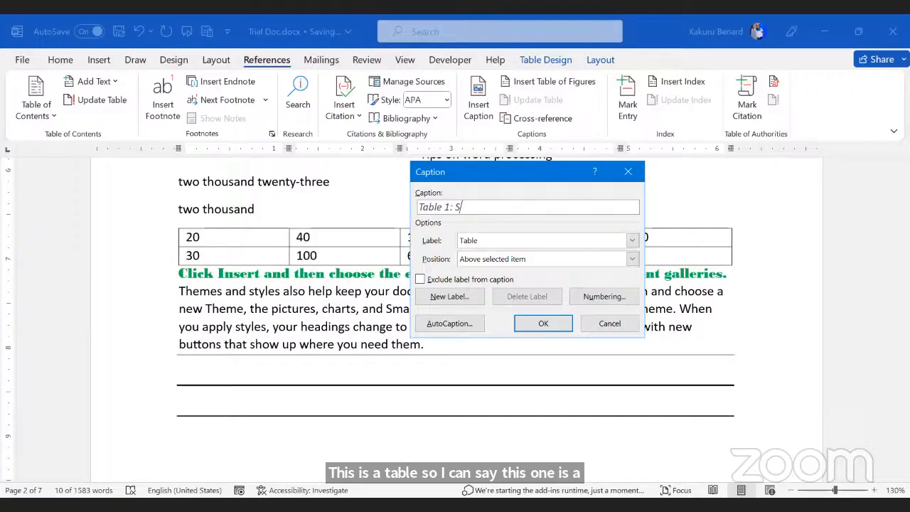
{"action": "type", "text": "howing "}
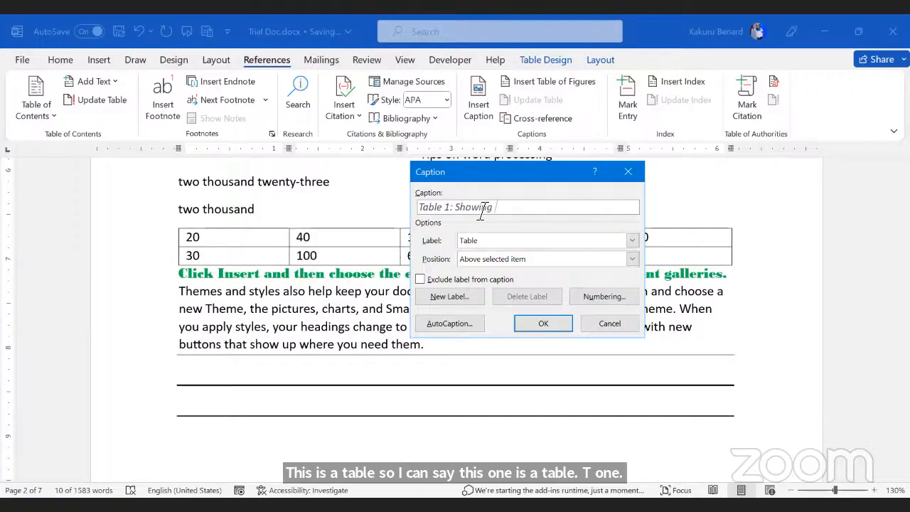
{"action": "type", "text": "N"}
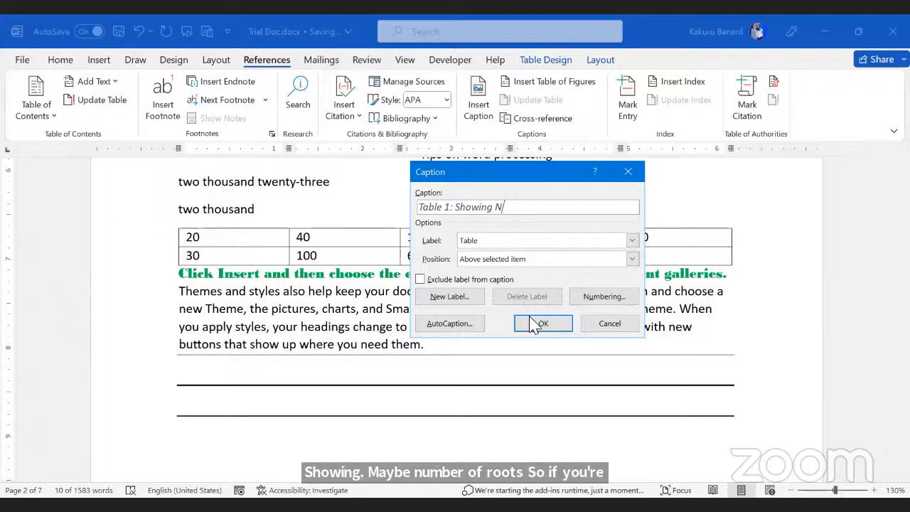
{"action": "type", "text": "umber of Fruits"}
{"action": "key", "text": "Return"}
Step: Type the heading 'List Figures' on the empty line above the heading
{"action": "scroll", "coordinate": [479, 366], "scroll_direction": "down", "scroll_amount": 10}
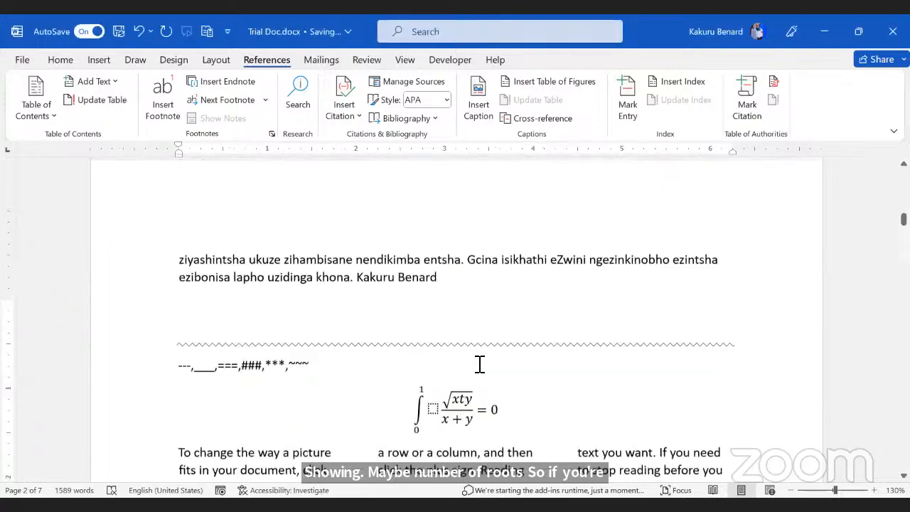
{"action": "scroll", "coordinate": [376, 301], "scroll_direction": "up", "scroll_amount": 10}
{"action": "scroll", "coordinate": [229, 331], "scroll_direction": "down", "scroll_amount": 3}
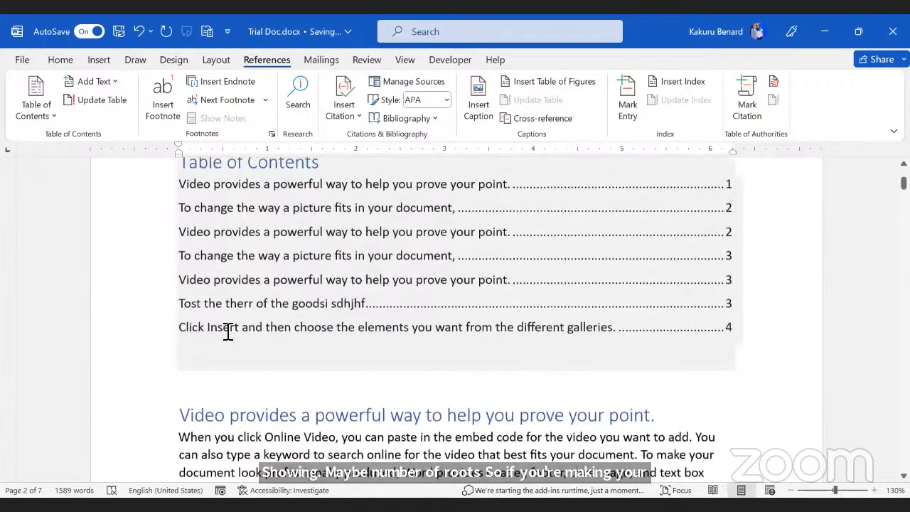
{"action": "left_click", "coordinate": [196, 332]}
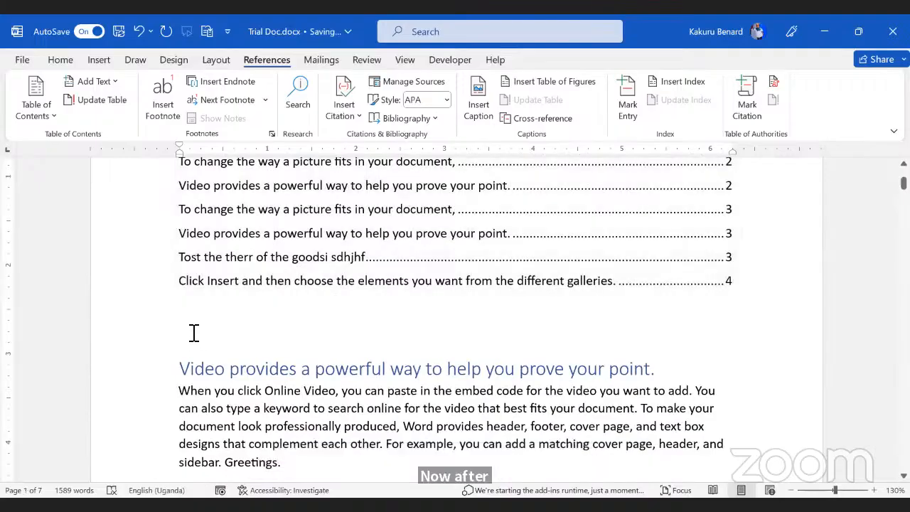
{"action": "type", "text": "List"}
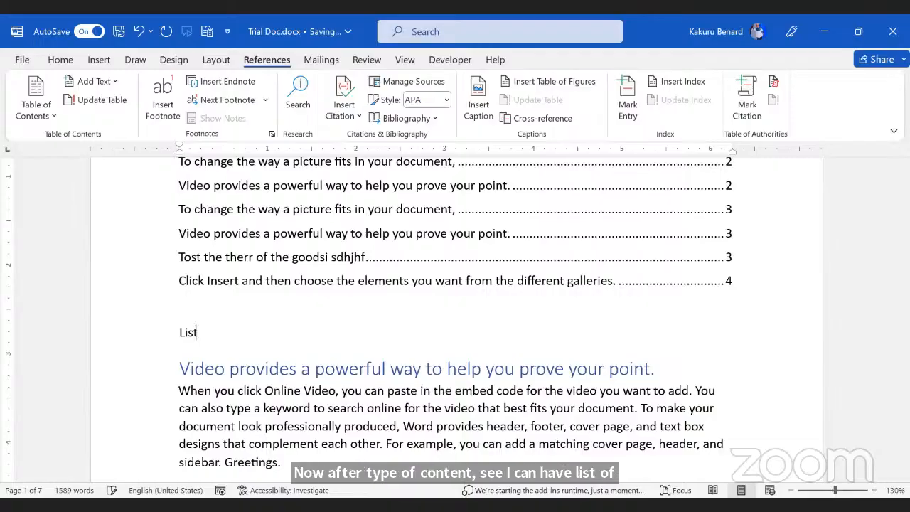
{"action": "type", "text": " Figures"}
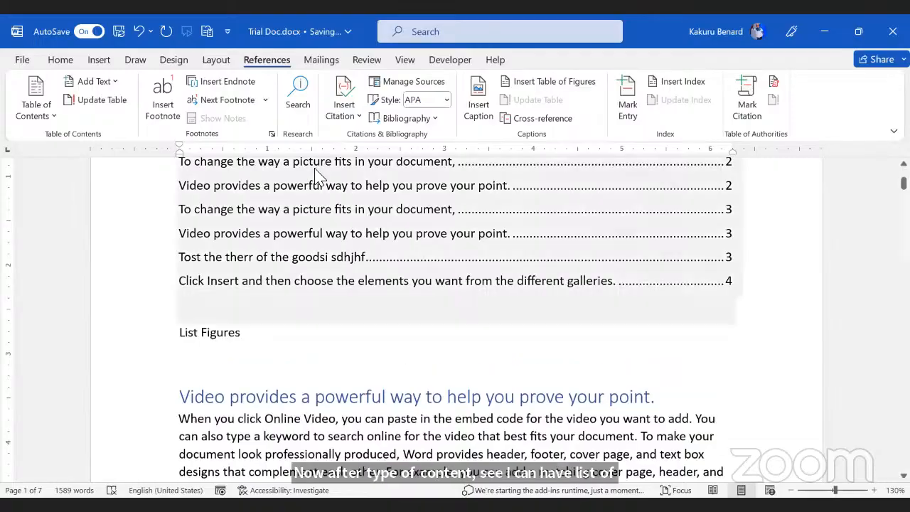
{"action": "key", "text": "Return"}
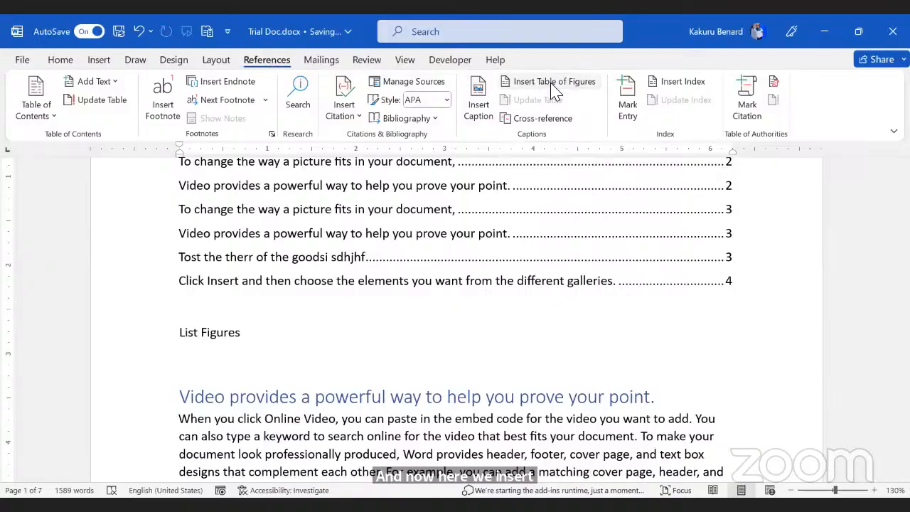
Step: Insert a table of figures using the Figure caption label, listing Figure 1: Apple Fruit
{"action": "left_click", "coordinate": [552, 86]}
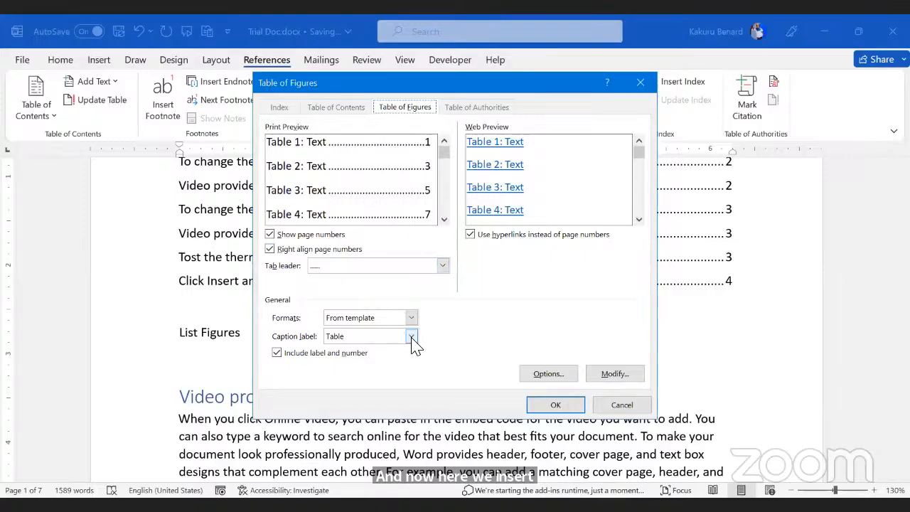
{"action": "left_click", "coordinate": [367, 336]}
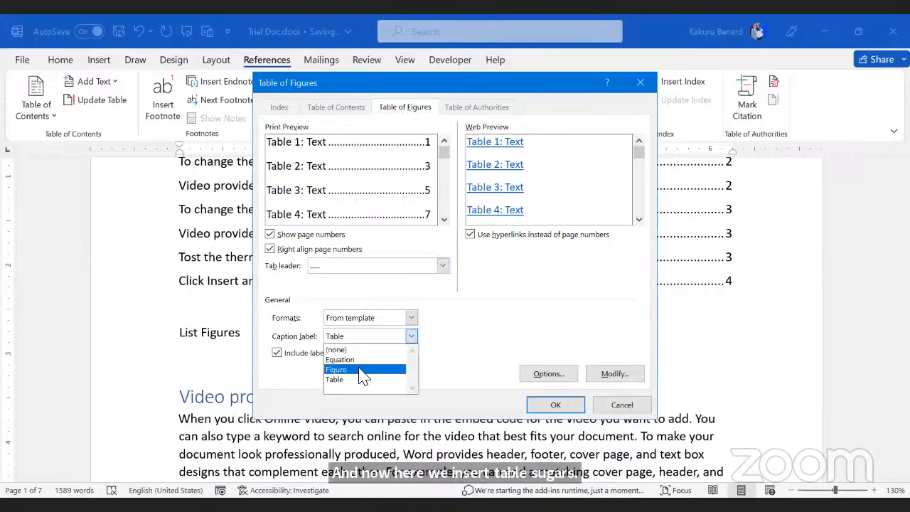
{"action": "left_click", "coordinate": [494, 393]}
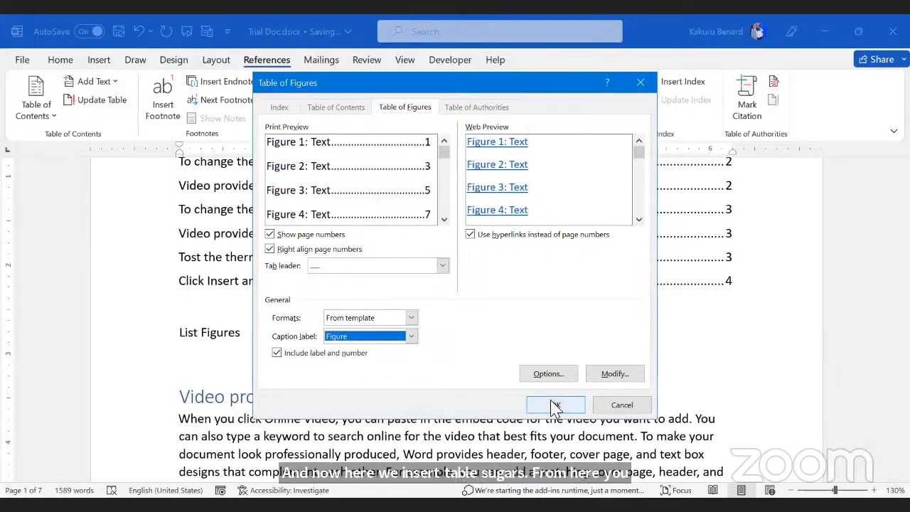
{"action": "left_click", "coordinate": [555, 405]}
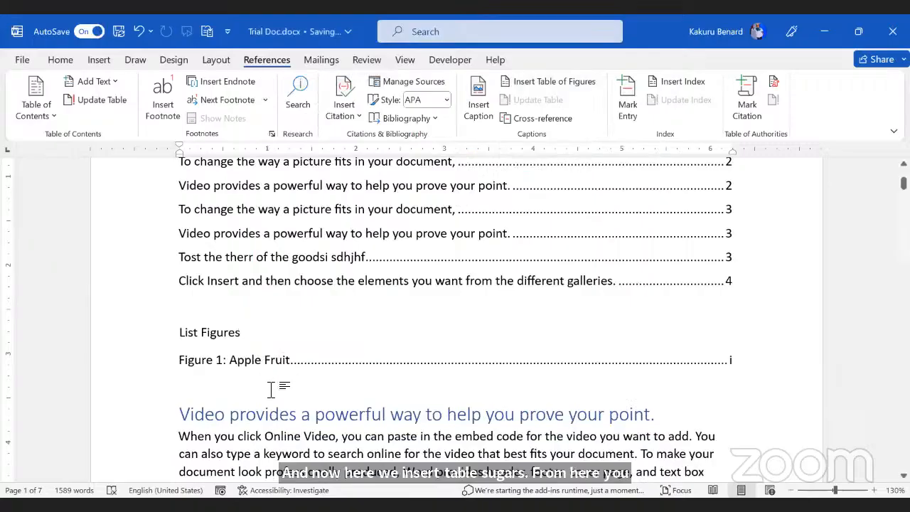
{"action": "type", "text": "L"}
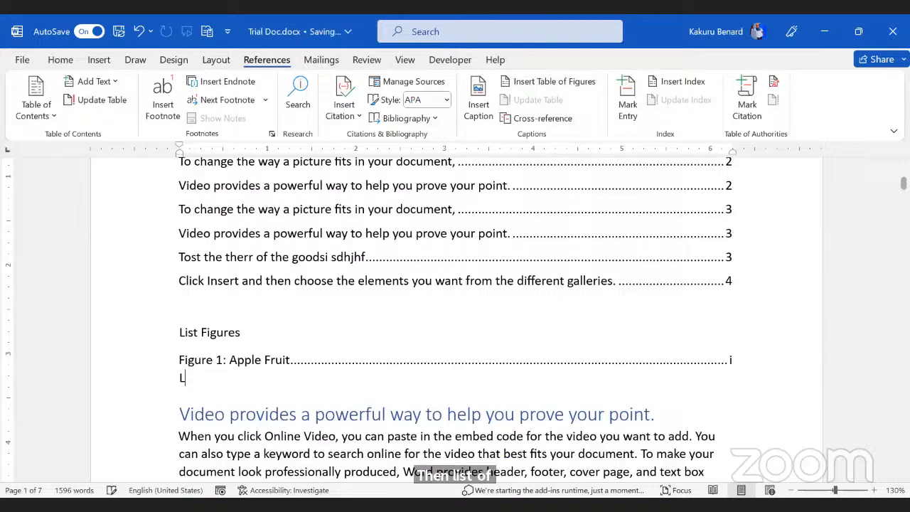
Step: Add the 'List of Tables' heading and a table of figures using the Table caption label
{"action": "type", "text": "ist of Tables"}
{"action": "key", "text": "Return"}
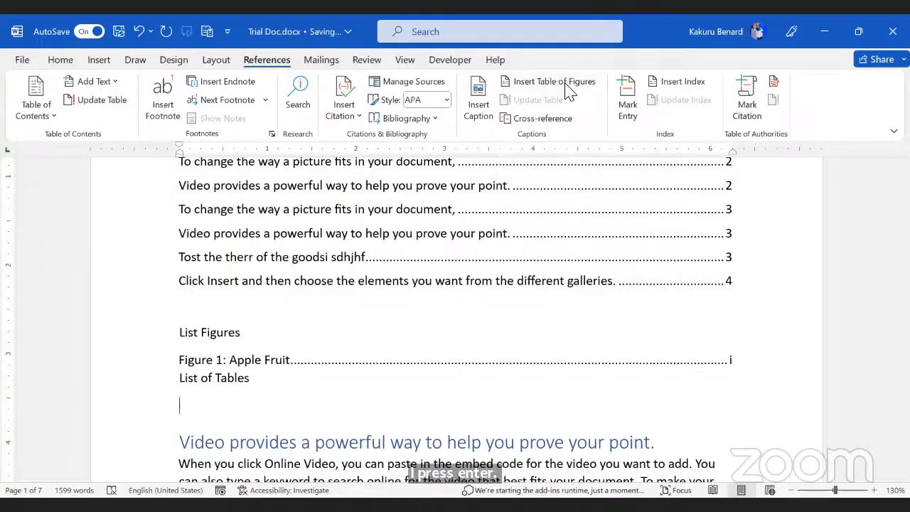
{"action": "left_click", "coordinate": [569, 85]}
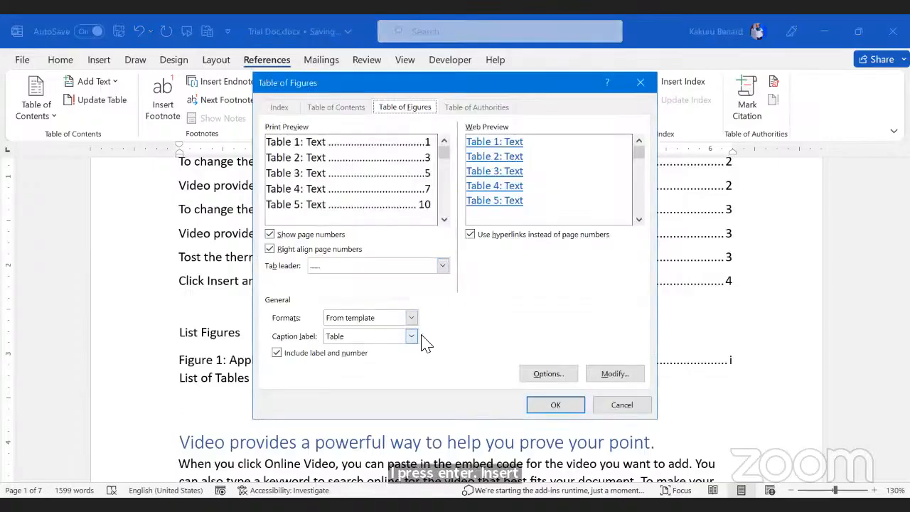
{"action": "left_click", "coordinate": [411, 336]}
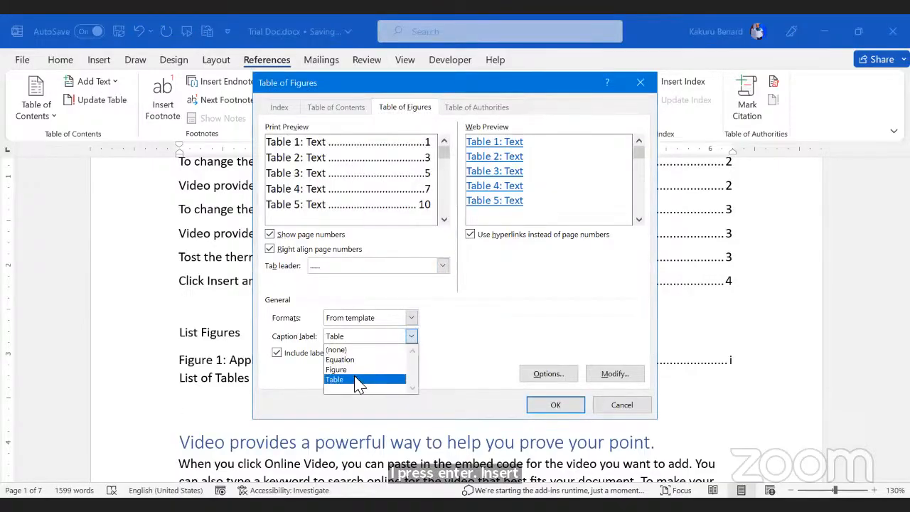
{"action": "left_click", "coordinate": [361, 380]}
{"action": "left_click", "coordinate": [555, 404]}
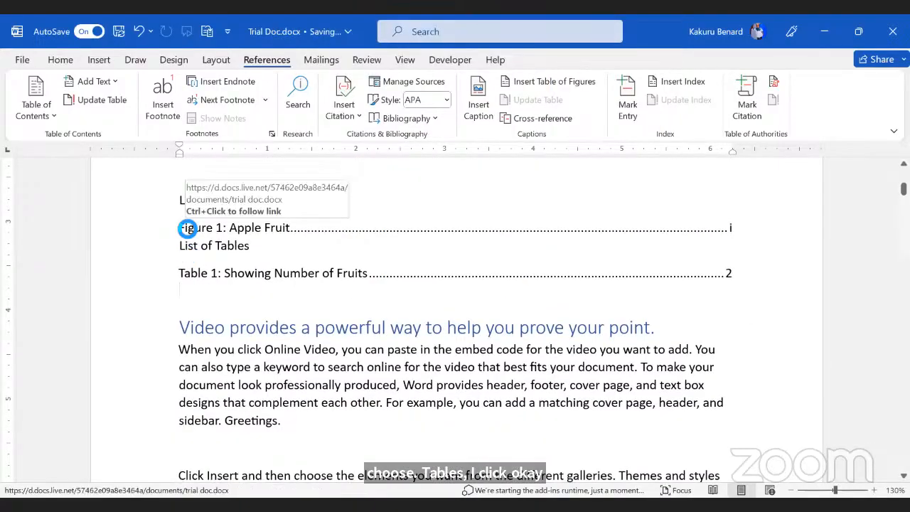
{"action": "left_click_drag", "start_coordinate": [187, 228], "coordinate": [755, 227]}
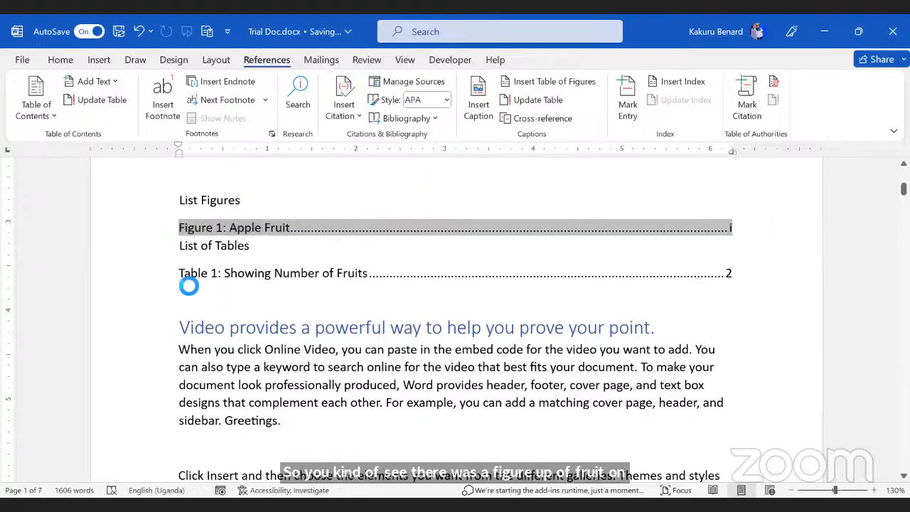
{"action": "mouse_move", "coordinate": [179, 275]}
{"action": "left_mouse_down"}
{"action": "mouse_move", "coordinate": [705, 272]}
{"action": "mouse_move", "coordinate": [837, 284]}
{"action": "left_mouse_up"}
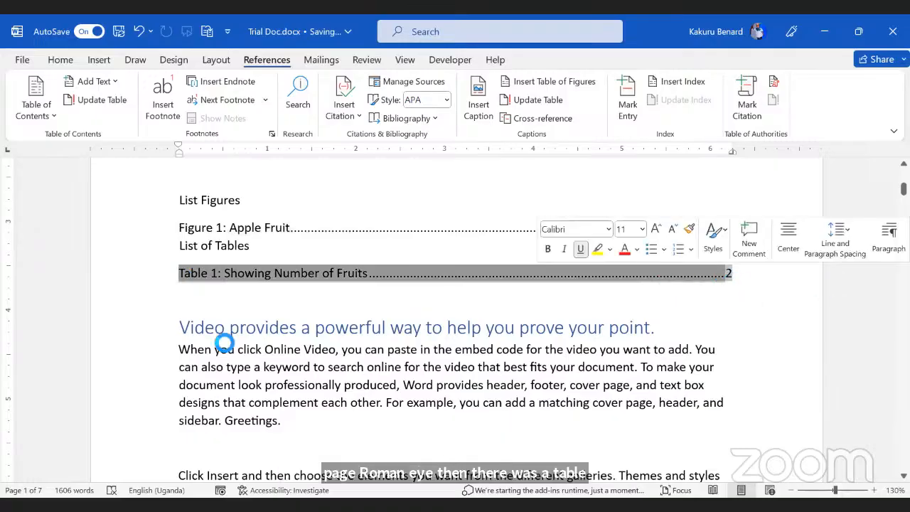
{"action": "left_click", "coordinate": [223, 344]}
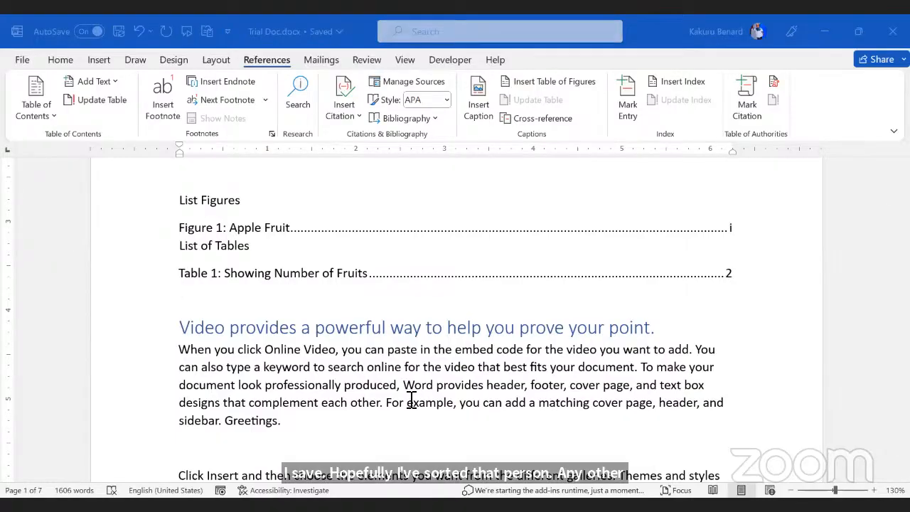
{"action": "left_click", "coordinate": [520, 392]}
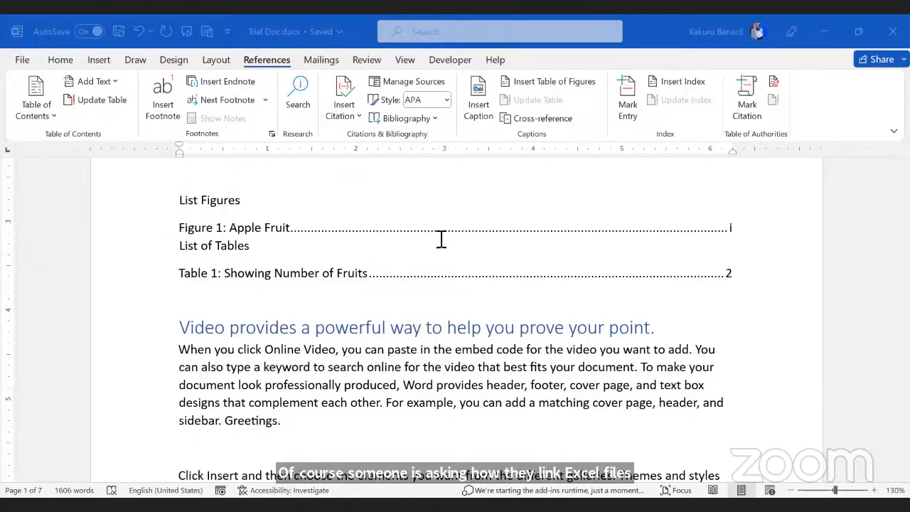
Step: Start a new empty paragraph right after 'sidebar. Greetings.'
{"action": "left_click", "coordinate": [242, 285]}
{"action": "scroll", "coordinate": [235, 265], "scroll_direction": "down", "scroll_amount": 2}
{"action": "left_click", "coordinate": [324, 338]}
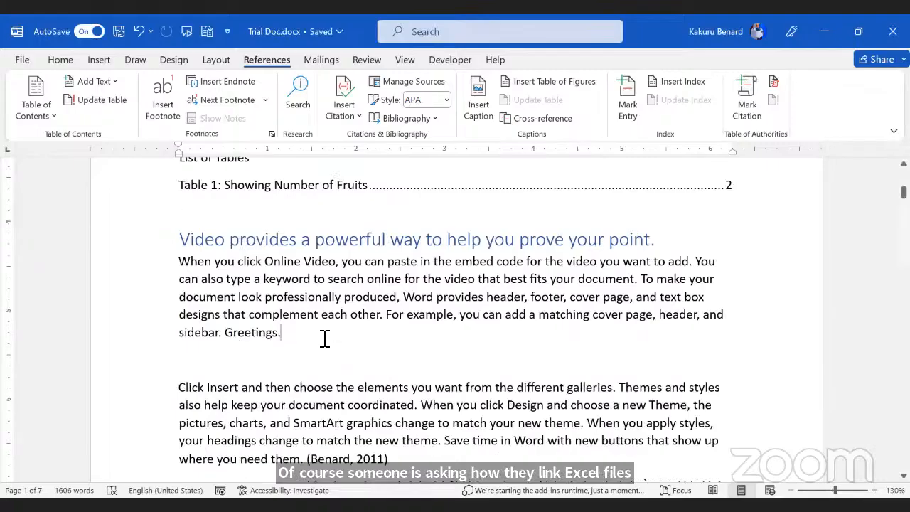
{"action": "key", "text": "Return"}
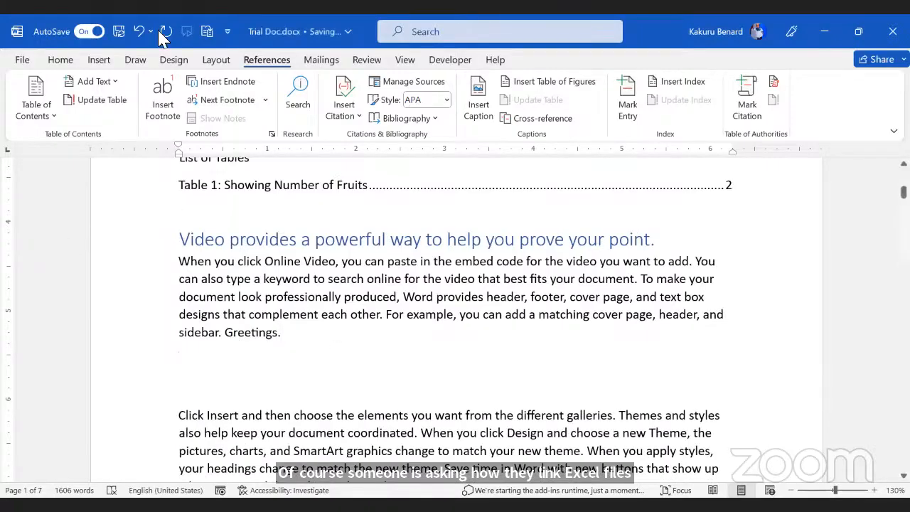
Step: Insert a Clustered Column chart with sample data and select cell A2 in its data sheet
{"action": "left_click", "coordinate": [101, 61]}
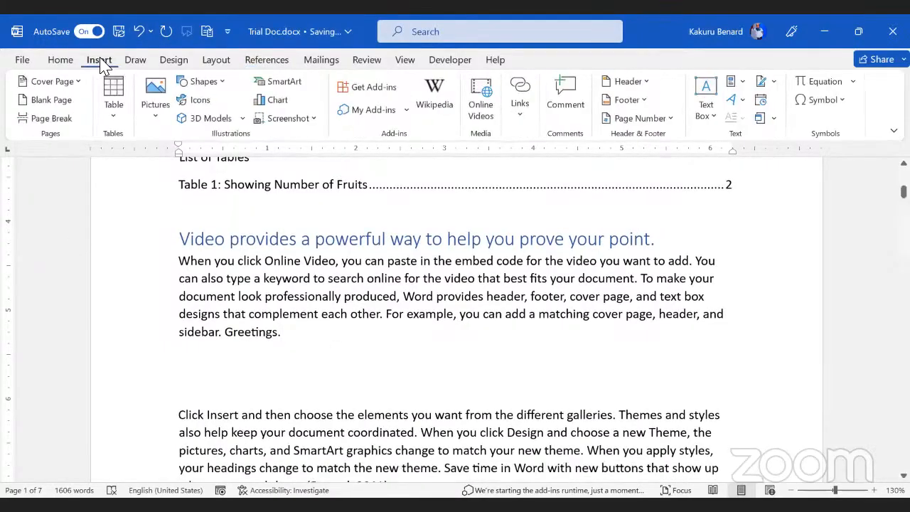
{"action": "left_click", "coordinate": [279, 101]}
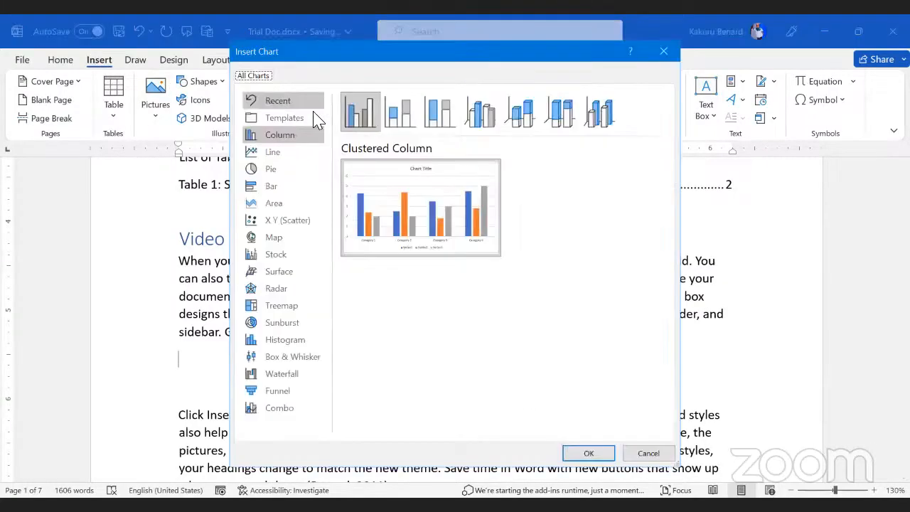
{"action": "mouse_move", "coordinate": [433, 231]}
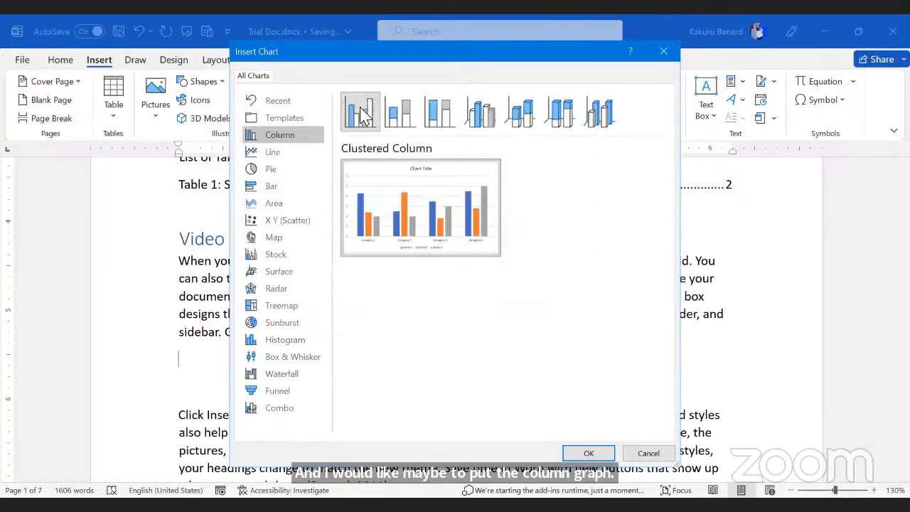
{"action": "double_click", "coordinate": [363, 114]}
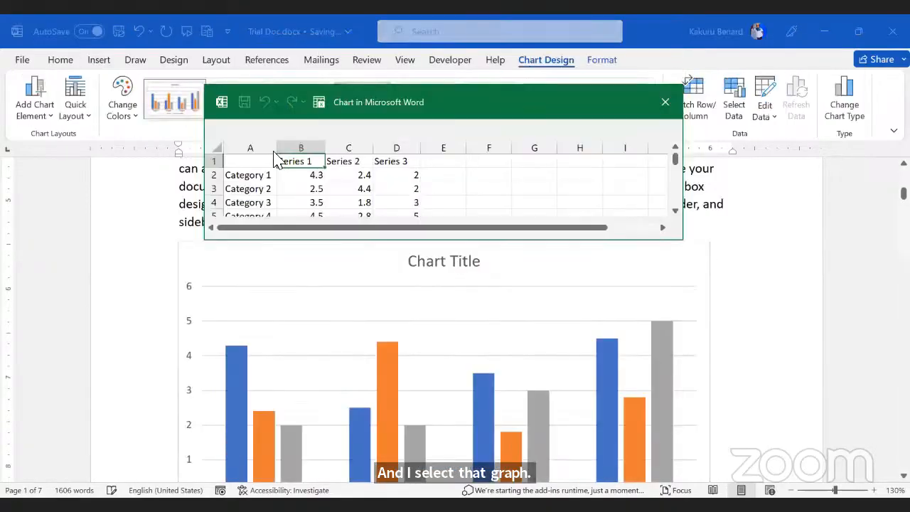
{"action": "scroll", "coordinate": [375, 199], "scroll_direction": "down", "scroll_amount": 1}
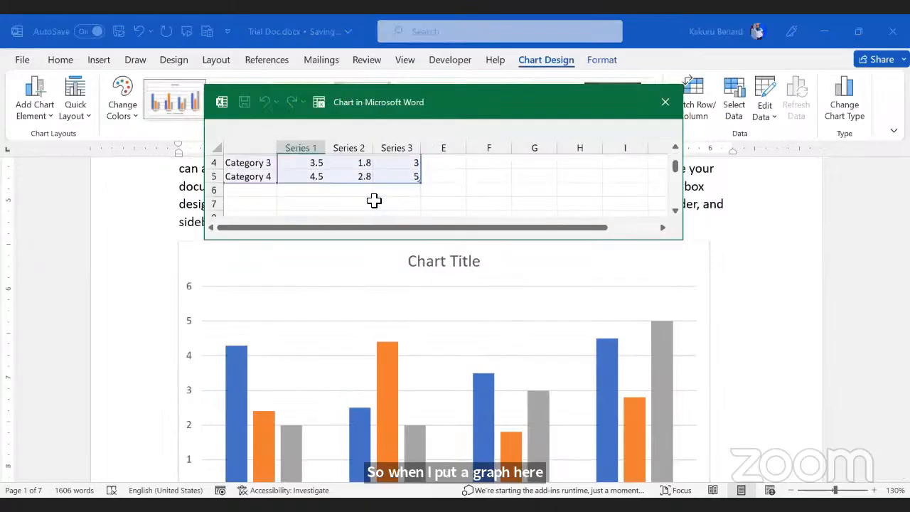
{"action": "scroll", "coordinate": [374, 201], "scroll_direction": "up", "scroll_amount": 1}
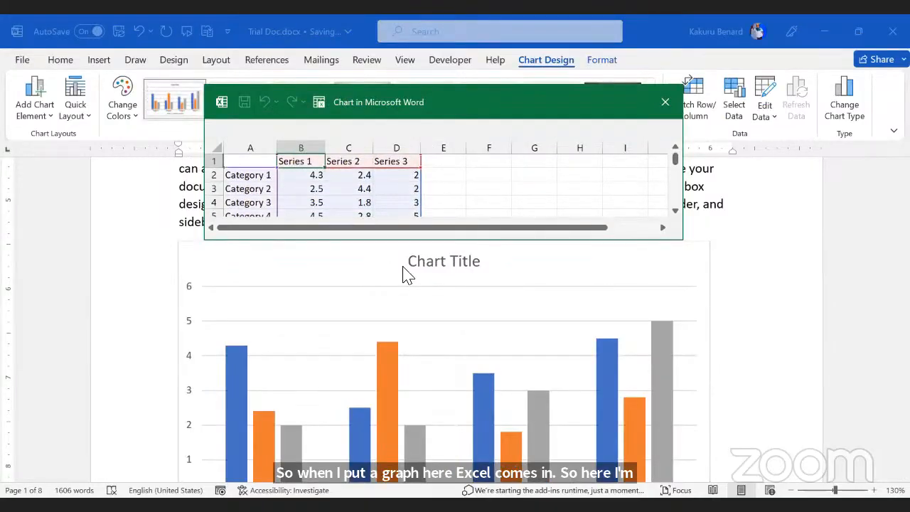
{"action": "scroll", "coordinate": [396, 313], "scroll_direction": "down", "scroll_amount": 1}
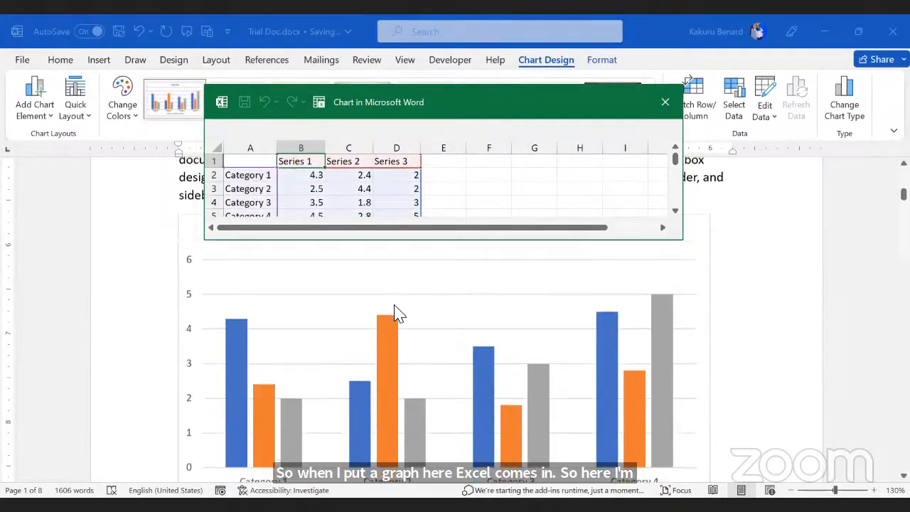
{"action": "scroll", "coordinate": [394, 306], "scroll_direction": "down", "scroll_amount": 3}
{"action": "scroll", "coordinate": [394, 305], "scroll_direction": "up", "scroll_amount": 4}
{"action": "scroll", "coordinate": [394, 306], "scroll_direction": "down", "scroll_amount": 2}
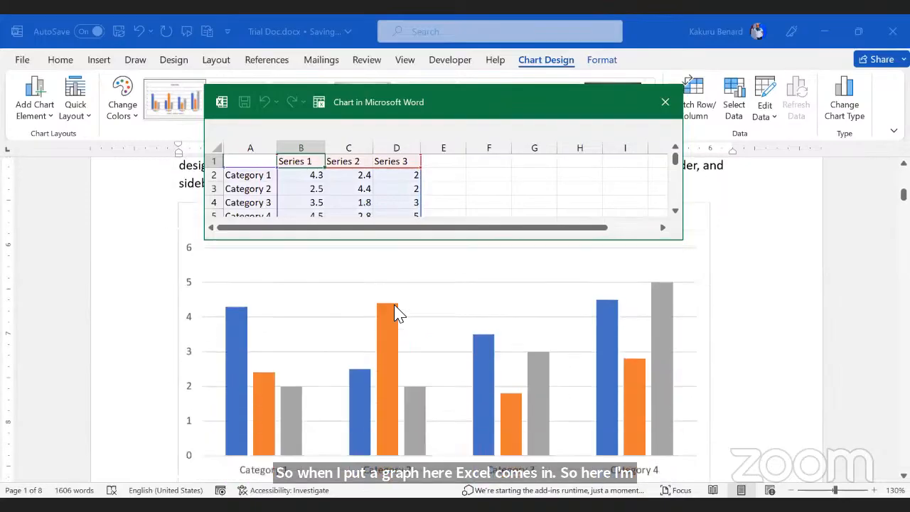
{"action": "scroll", "coordinate": [396, 313], "scroll_direction": "up", "scroll_amount": 4}
{"action": "left_click", "coordinate": [264, 178]}
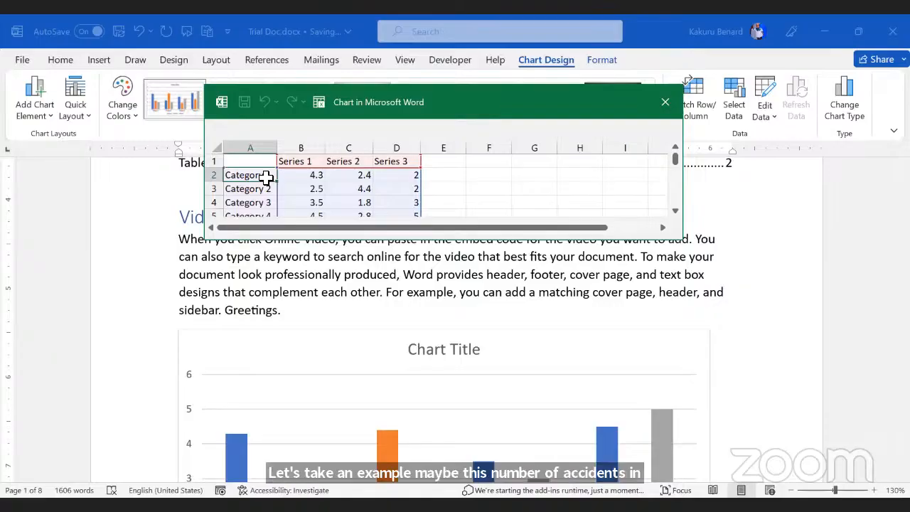
Step: Enter the chart categories MASAKA, KAMPALA, JINJA and MOROTO in column A
{"action": "type", "text": "MASAKA"}
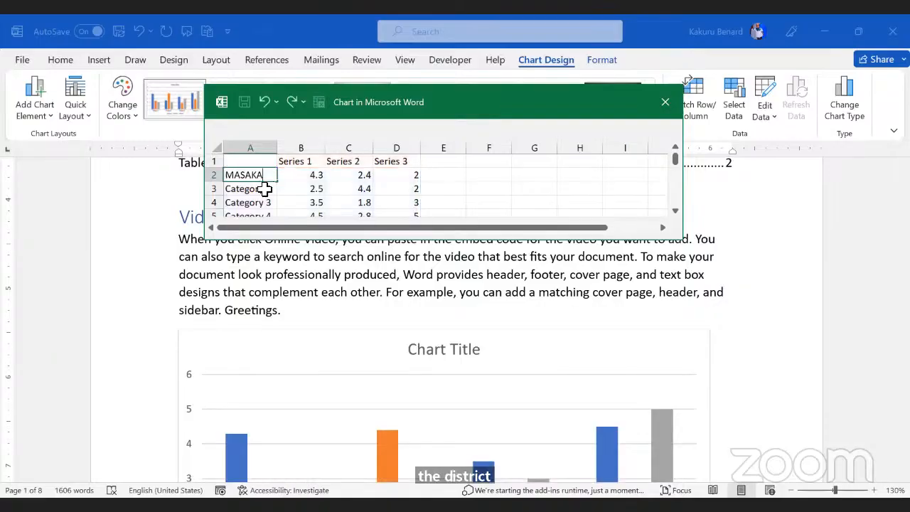
{"action": "left_click", "coordinate": [265, 188]}
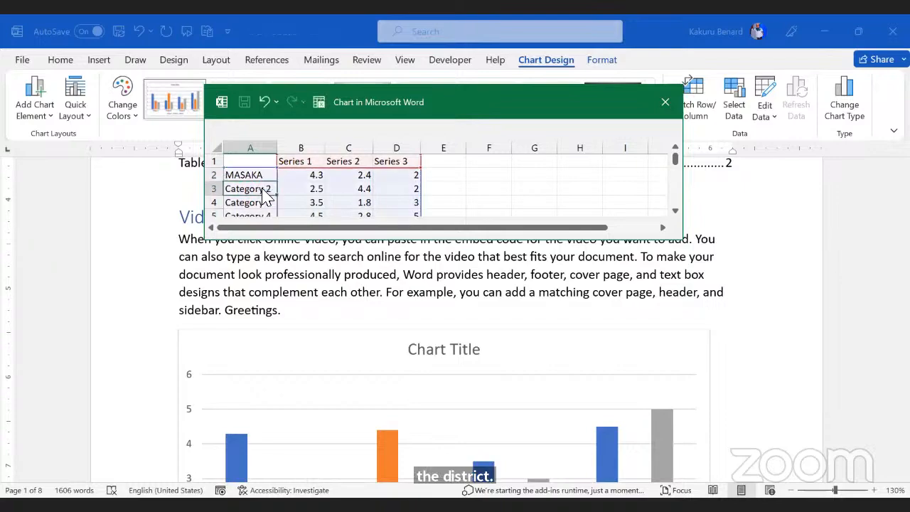
{"action": "type", "text": "ka"}
{"action": "key", "text": "BackSpace"}
{"action": "key", "text": "BackSpace"}
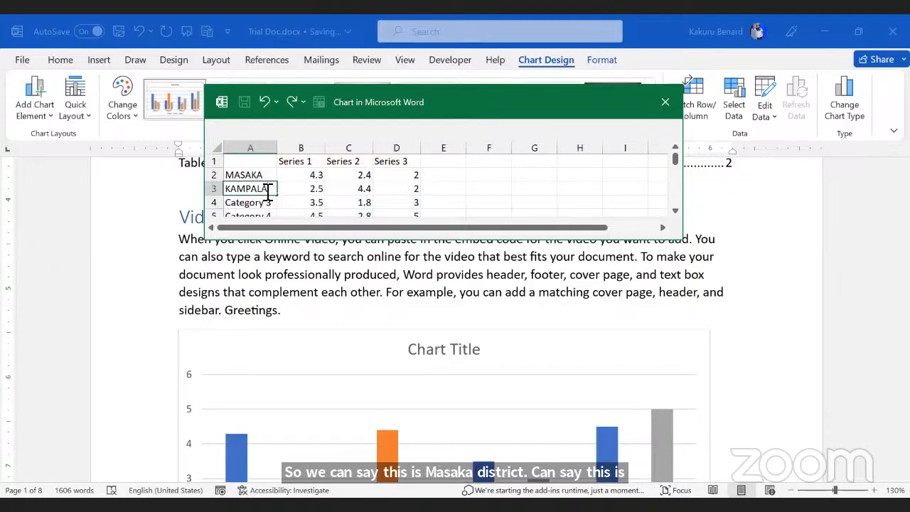
{"action": "left_click", "coordinate": [267, 203]}
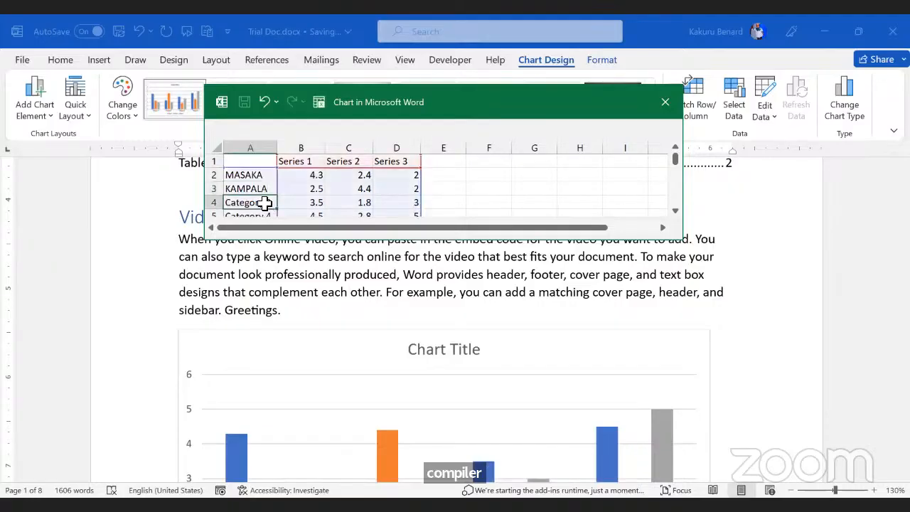
{"action": "type", "text": "JINJA"}
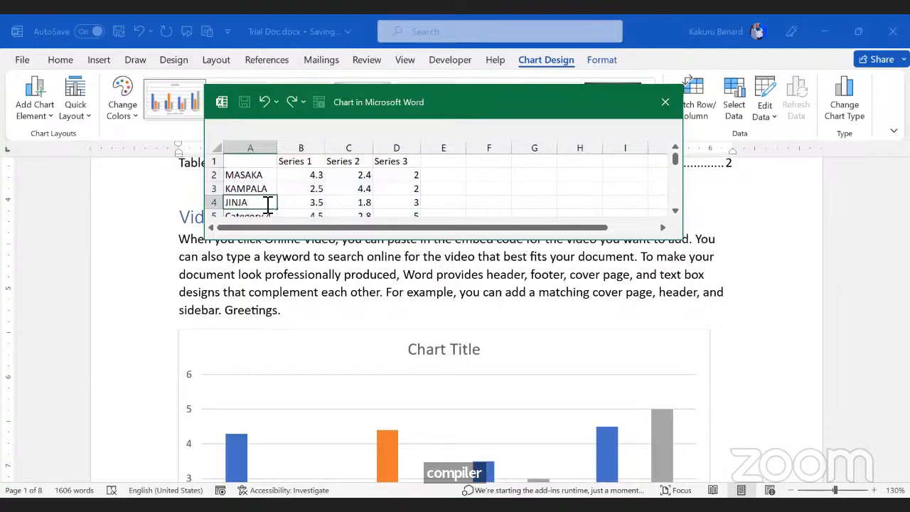
{"action": "scroll", "coordinate": [267, 204], "scroll_direction": "down", "scroll_amount": 1}
{"action": "left_click", "coordinate": [259, 184]}
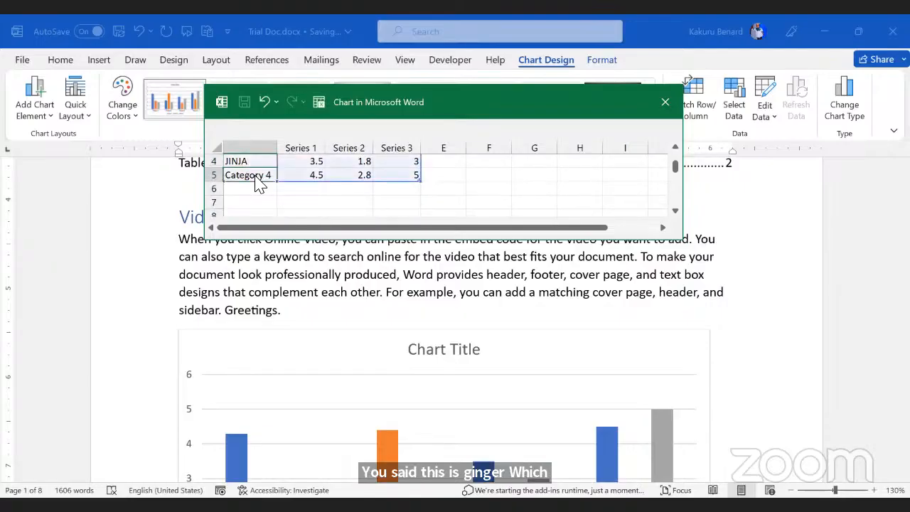
{"action": "type", "text": "MOR"}
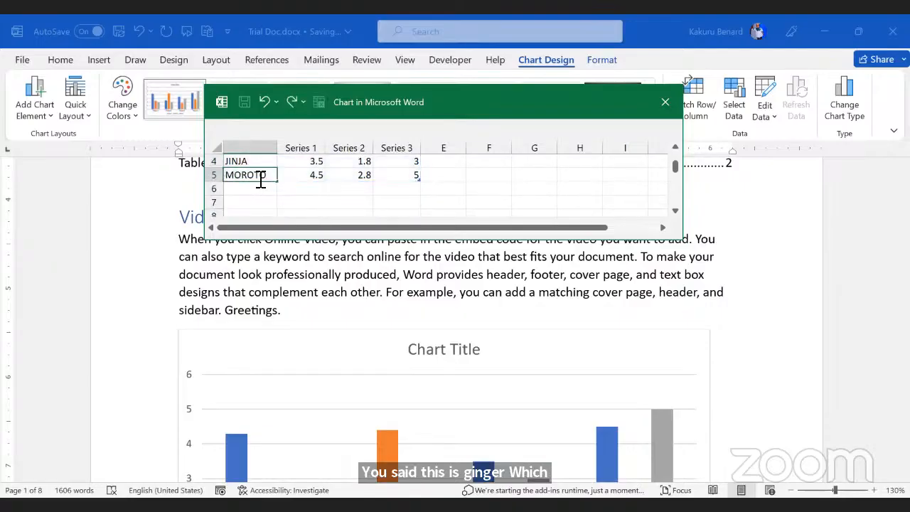
{"action": "type", "text": "OTO"}
{"action": "scroll", "coordinate": [304, 180], "scroll_direction": "up", "scroll_amount": 1}
Step: Rename the series JUNE, MAY and APRIL in B1:D1, then close the data sheet
{"action": "left_click", "coordinate": [307, 164]}
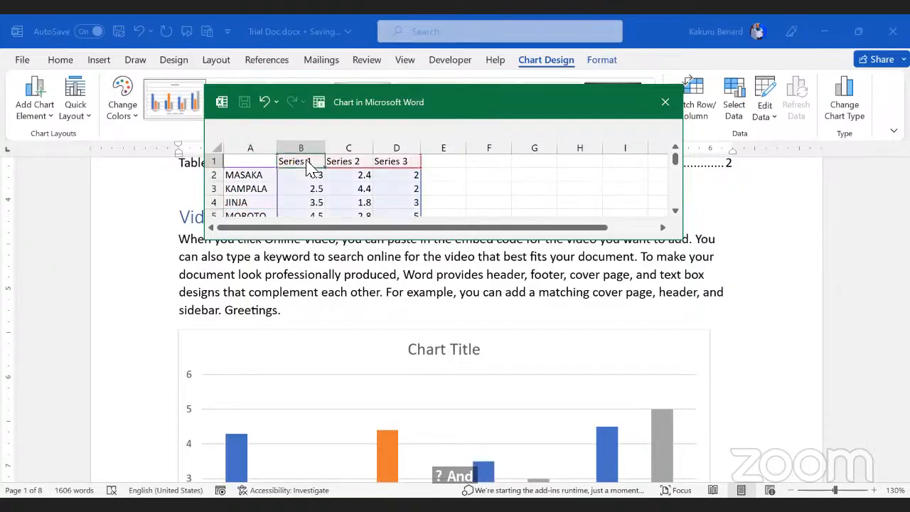
{"action": "type", "text": "JUNE"}
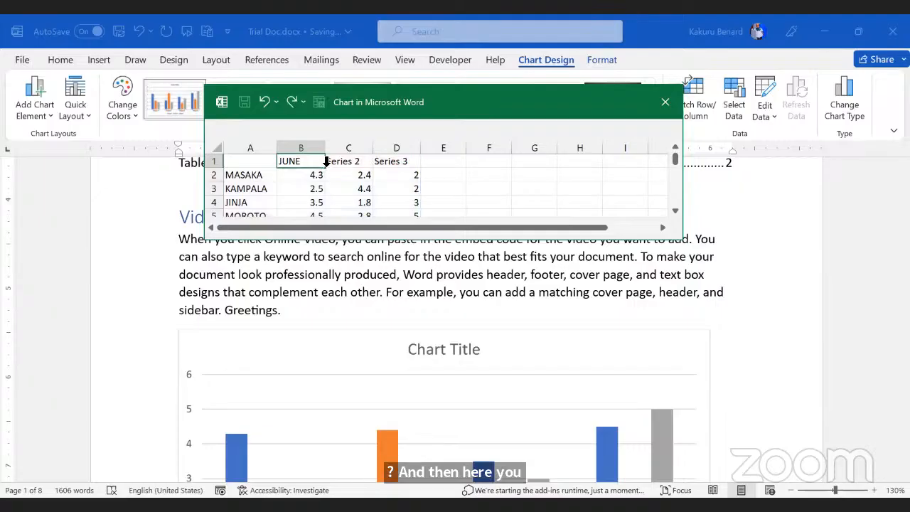
{"action": "left_click", "coordinate": [347, 165]}
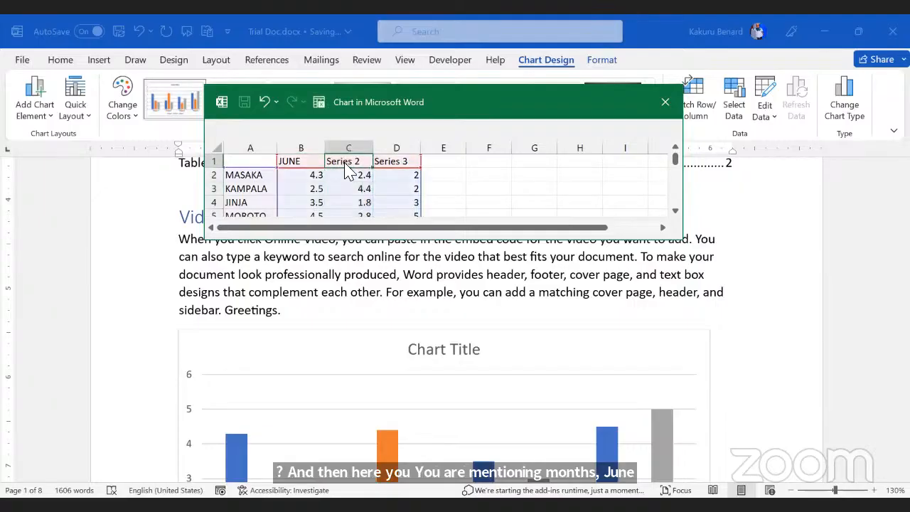
{"action": "type", "text": "MAY"}
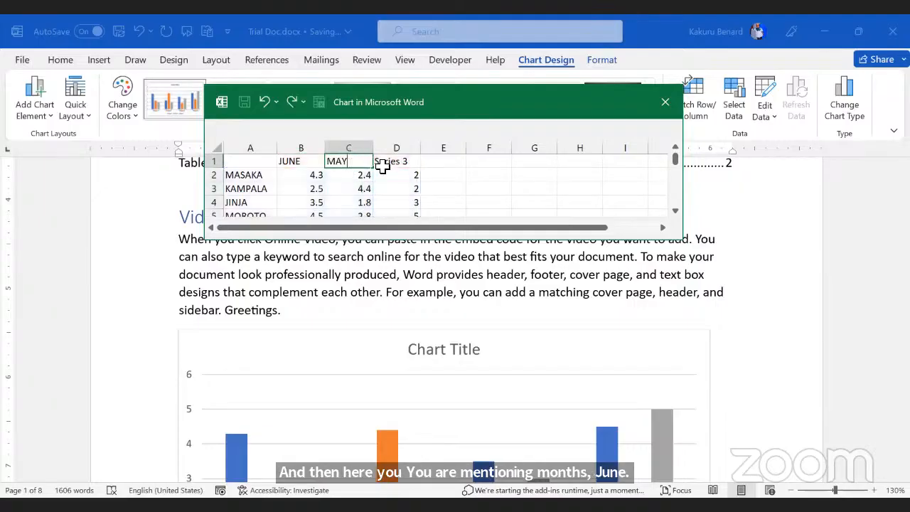
{"action": "left_click", "coordinate": [383, 170]}
{"action": "type", "text": "APRIL"}
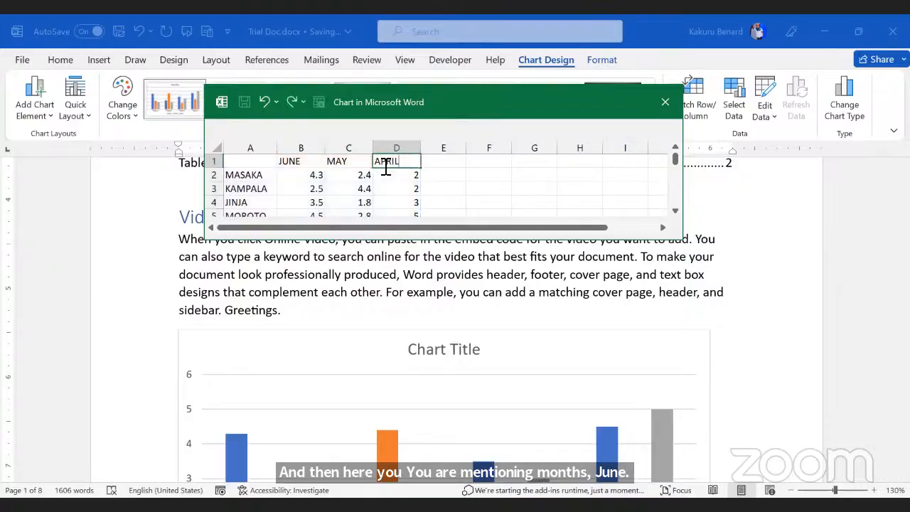
{"action": "left_click", "coordinate": [315, 179]}
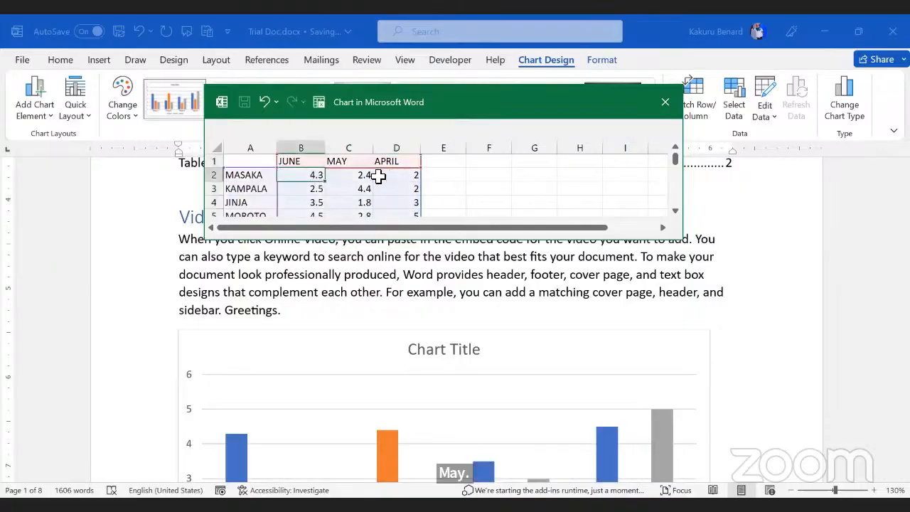
{"action": "scroll", "coordinate": [455, 194], "scroll_direction": "down", "scroll_amount": 1}
{"action": "left_click", "coordinate": [402, 175]}
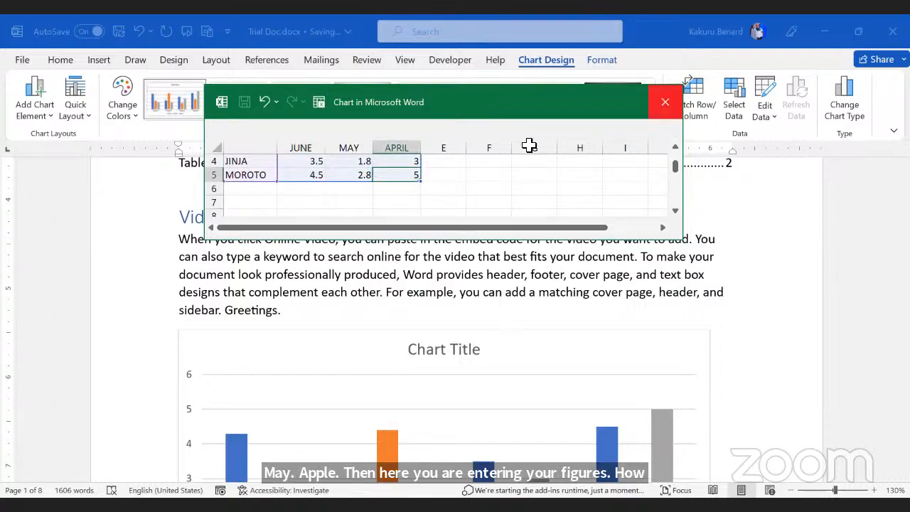
{"action": "left_click", "coordinate": [667, 103]}
Step: Return to the document and review the column chart with its new labels
{"action": "left_click", "coordinate": [473, 270]}
{"action": "scroll", "coordinate": [472, 270], "scroll_direction": "down", "scroll_amount": 1}
{"action": "scroll", "coordinate": [472, 278], "scroll_direction": "down", "scroll_amount": 5}
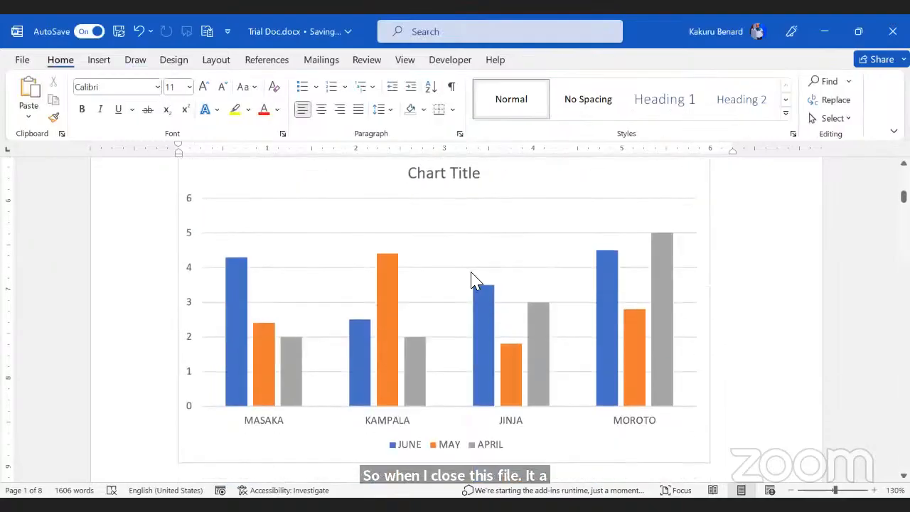
{"action": "scroll", "coordinate": [438, 301], "scroll_direction": "up", "scroll_amount": 1}
{"action": "scroll", "coordinate": [429, 299], "scroll_direction": "up", "scroll_amount": 3}
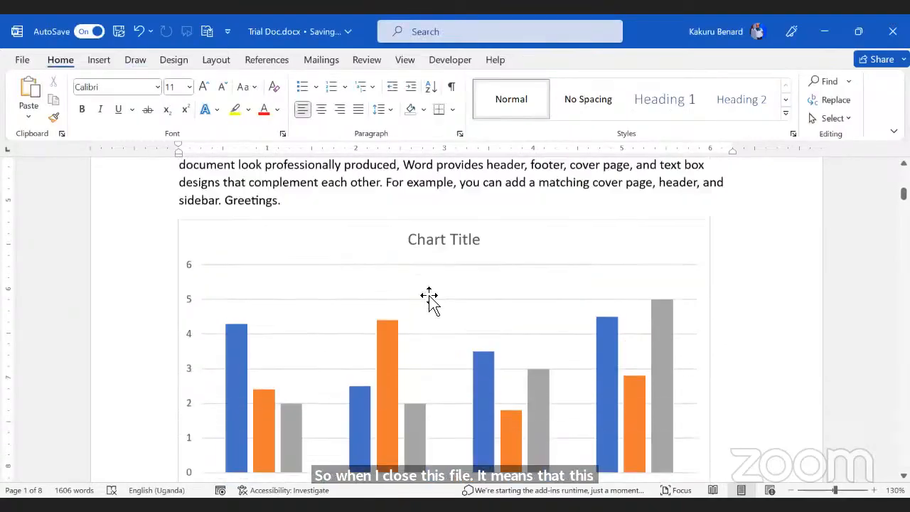
Step: Open the Format Chart Area pane for the chart and check the Edit Data options
{"action": "left_click", "coordinate": [460, 266]}
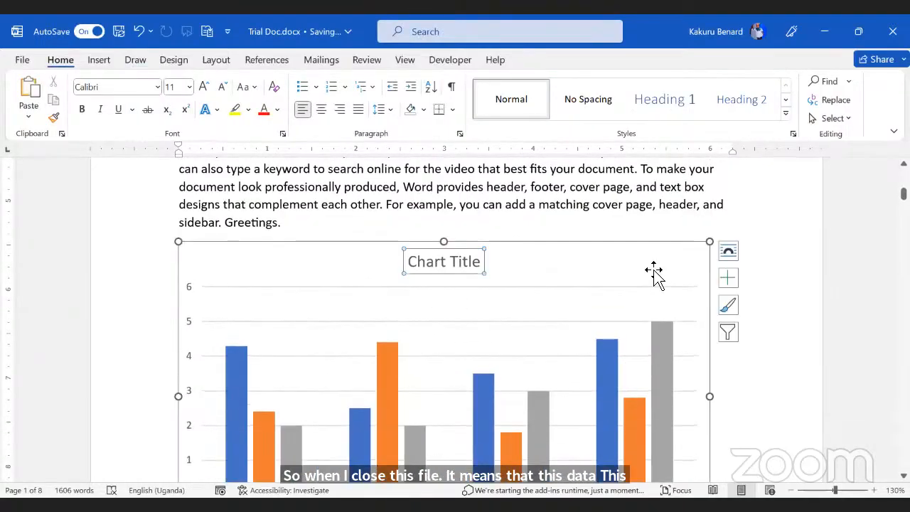
{"action": "left_click", "coordinate": [654, 272]}
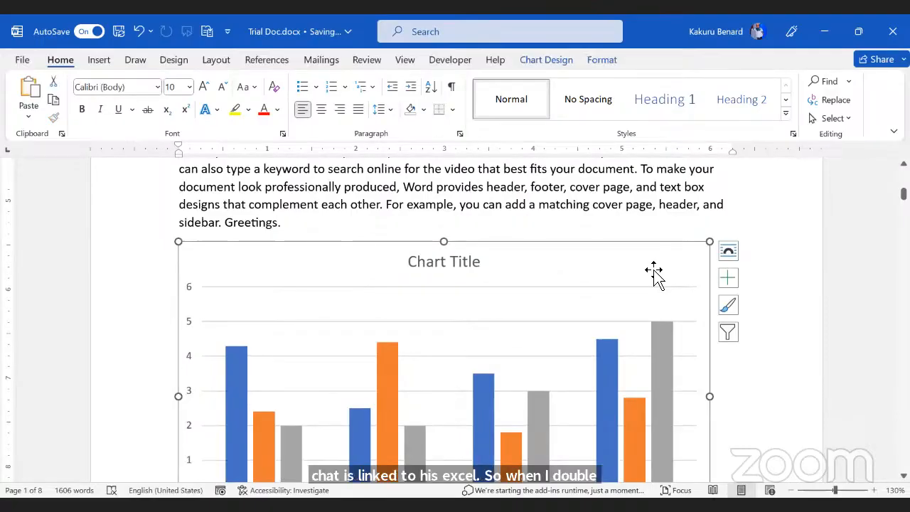
{"action": "double_click", "coordinate": [652, 272]}
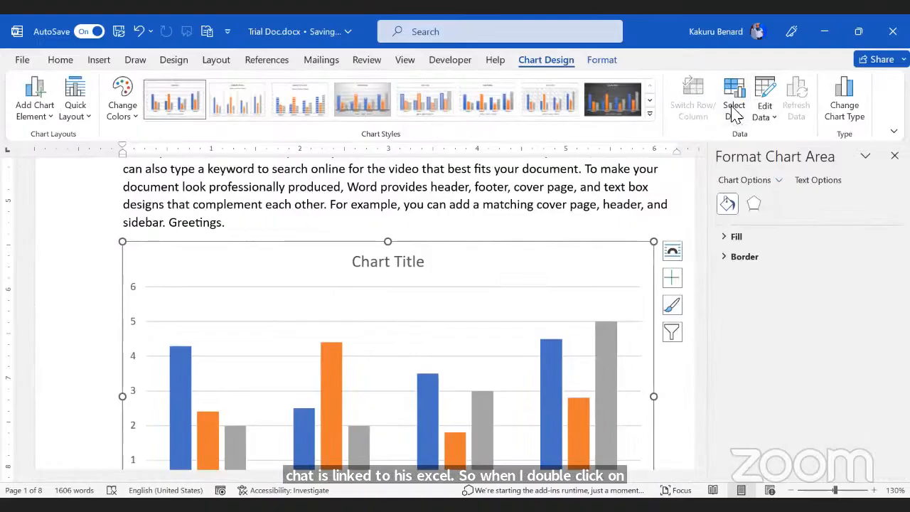
{"action": "left_click", "coordinate": [773, 117]}
{"action": "left_click", "coordinate": [796, 162]}
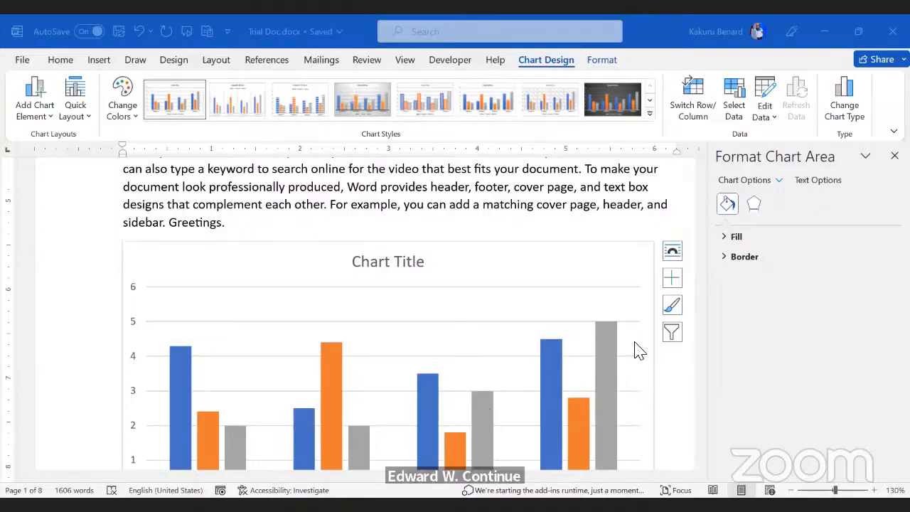
Step: Close the formatting side pane and return to the document text
{"action": "left_click", "coordinate": [329, 204]}
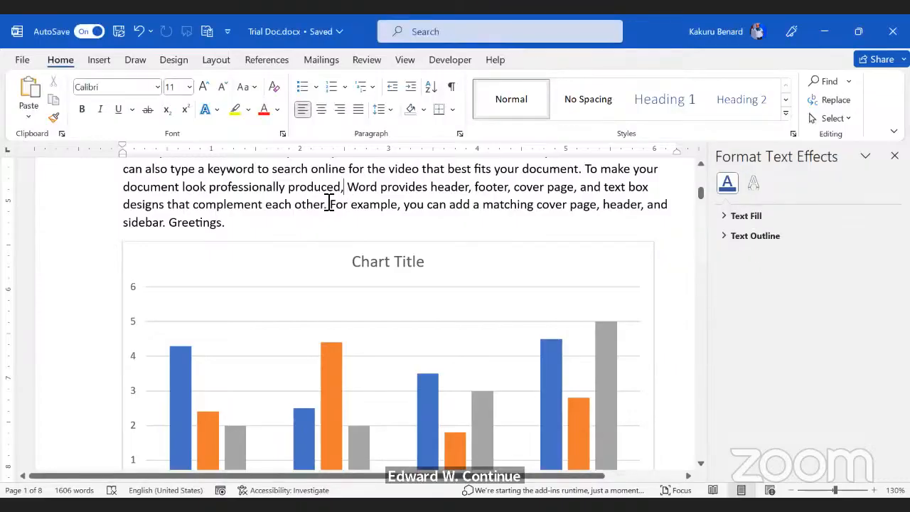
{"action": "scroll", "coordinate": [329, 204], "scroll_direction": "down", "scroll_amount": 5}
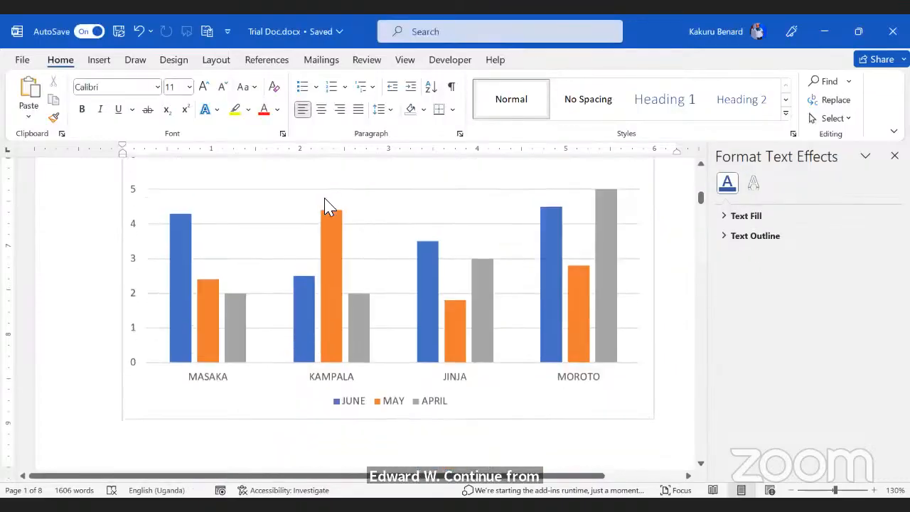
{"action": "left_click", "coordinate": [894, 156]}
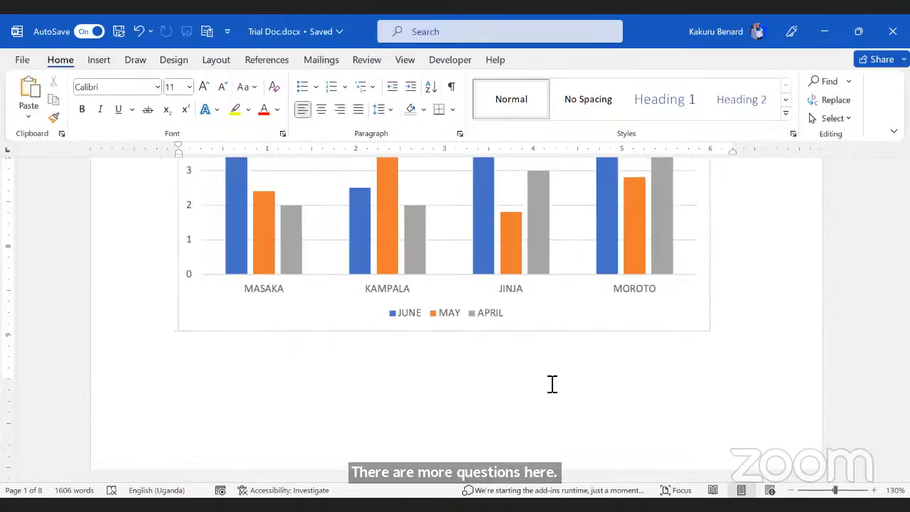
Step: Add an empty paragraph after the 'Tips on word processing' heading
{"action": "left_click", "coordinate": [440, 375]}
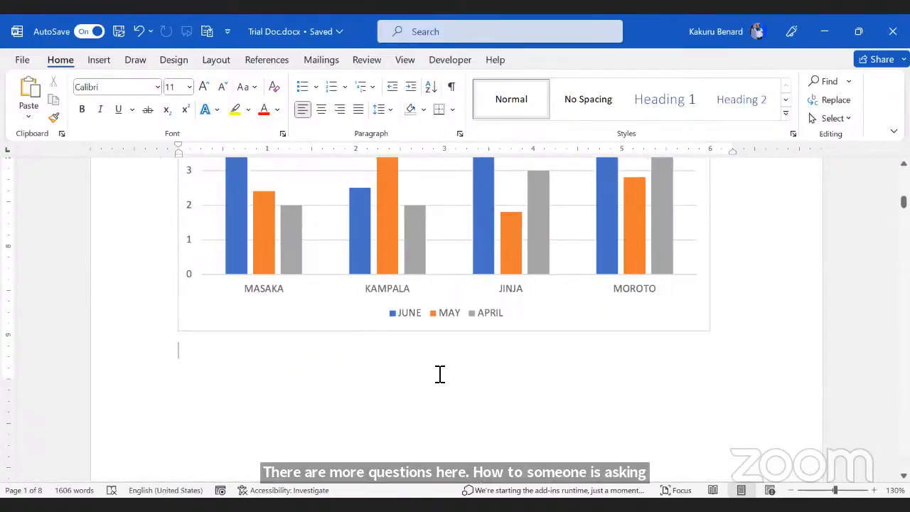
{"action": "scroll", "coordinate": [439, 374], "scroll_direction": "down", "scroll_amount": 9}
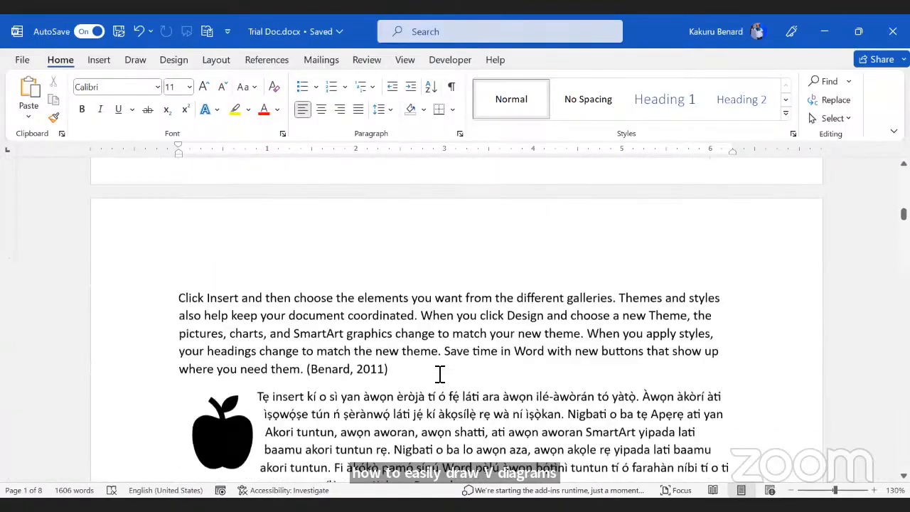
{"action": "scroll", "coordinate": [439, 374], "scroll_direction": "down", "scroll_amount": 12}
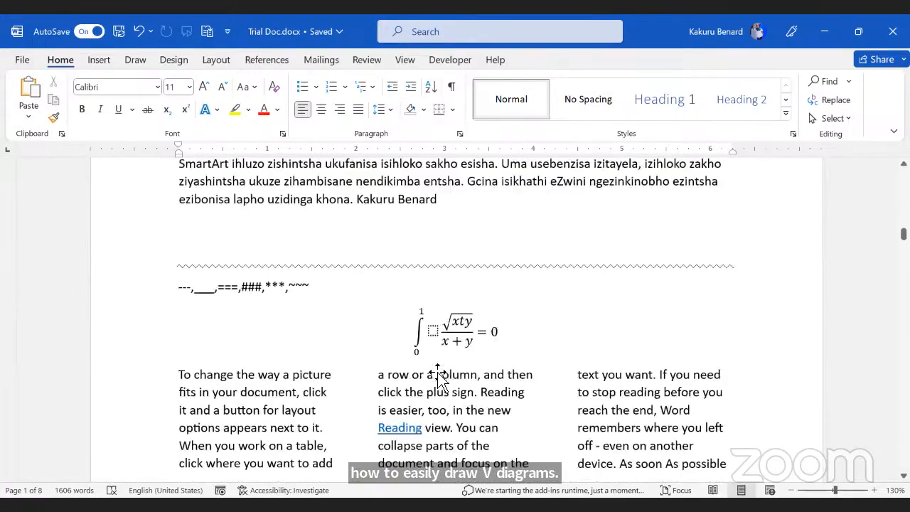
{"action": "scroll", "coordinate": [449, 375], "scroll_direction": "down", "scroll_amount": 8}
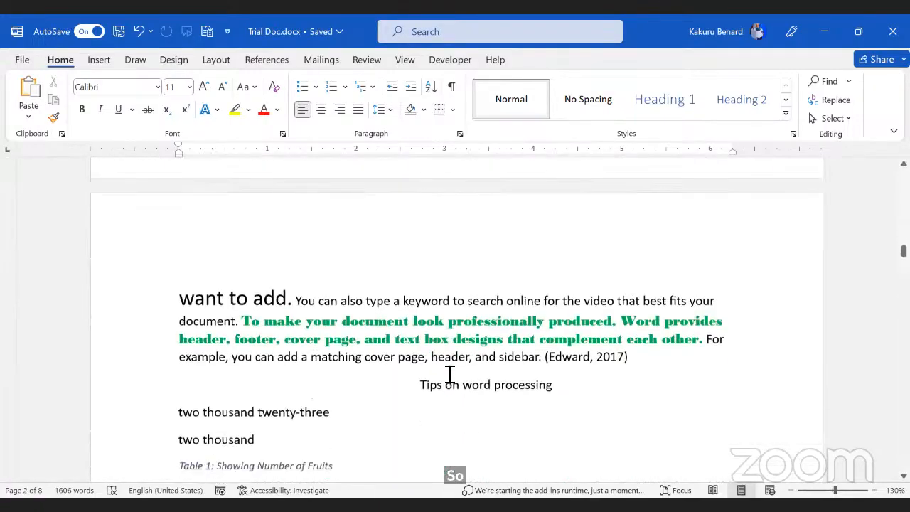
{"action": "left_click", "coordinate": [578, 329]}
{"action": "key", "text": "Return"}
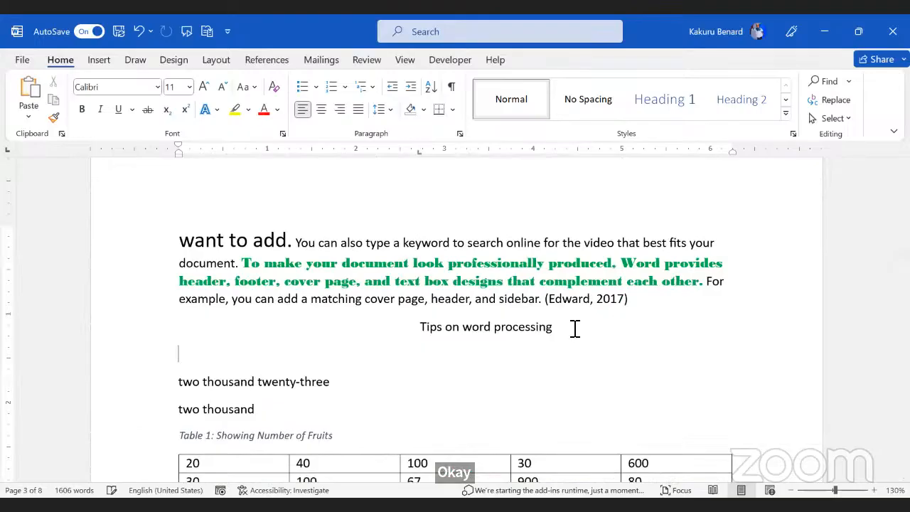
Step: Insert a Basic Venn layout from the SmartArt Relationship graphics
{"action": "left_click", "coordinate": [99, 59]}
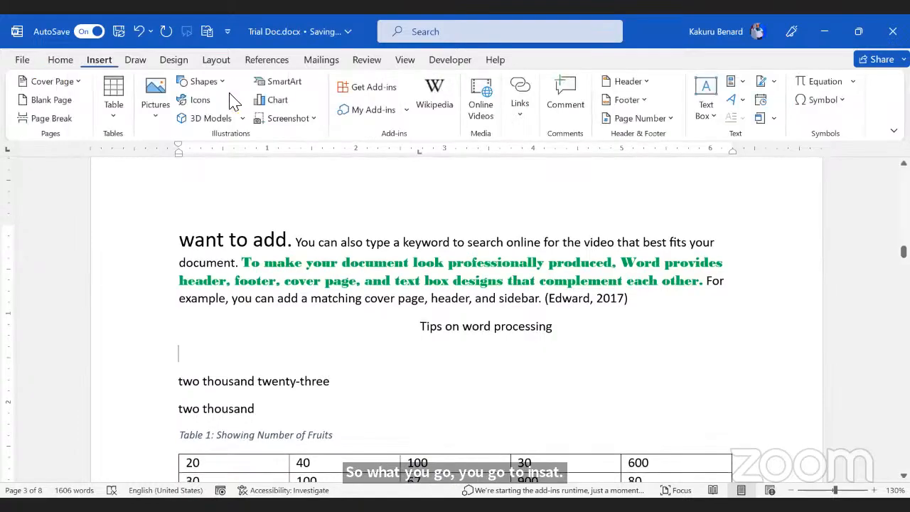
{"action": "left_click", "coordinate": [282, 87]}
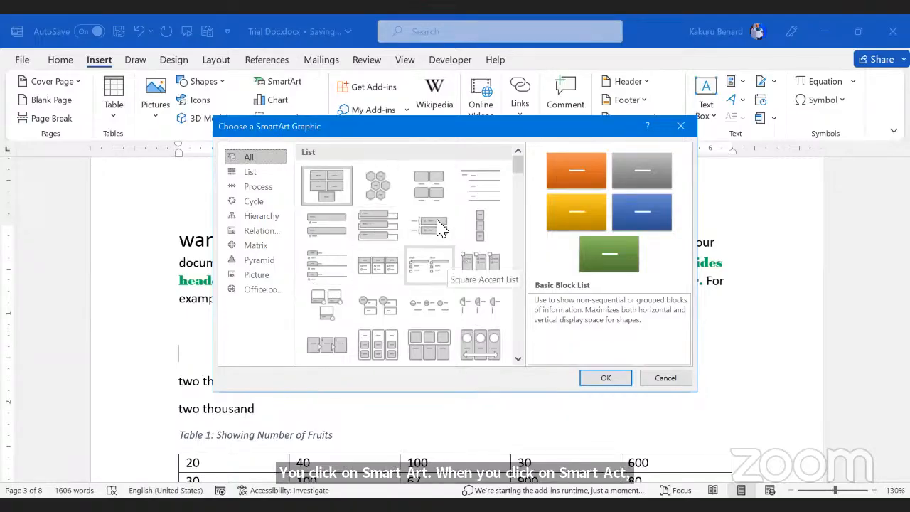
{"action": "scroll", "coordinate": [438, 228], "scroll_direction": "down", "scroll_amount": 3}
{"action": "scroll", "coordinate": [438, 228], "scroll_direction": "down", "scroll_amount": 20}
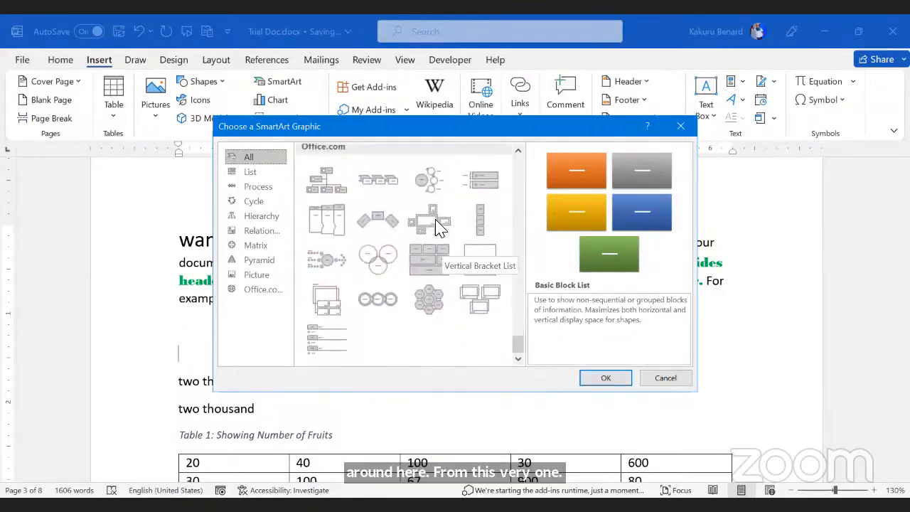
{"action": "left_click", "coordinate": [381, 261]}
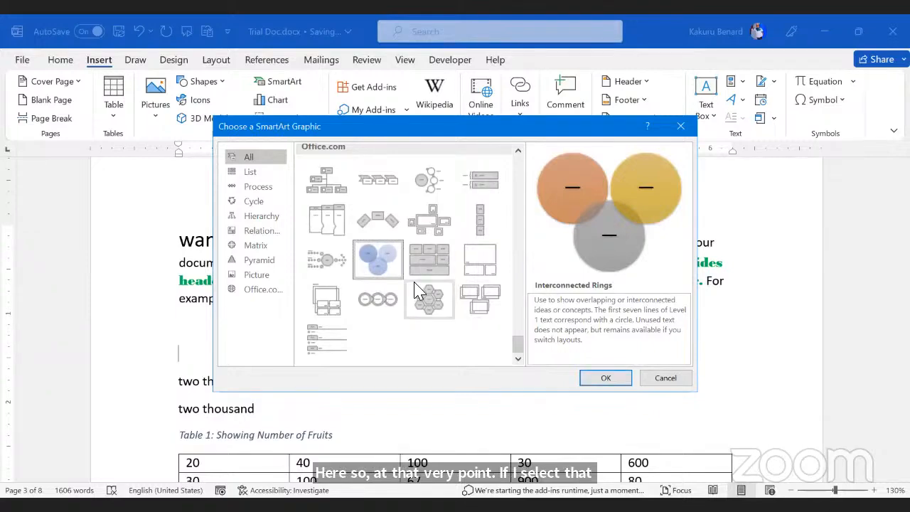
{"action": "scroll", "coordinate": [416, 291], "scroll_direction": "up", "scroll_amount": 5}
{"action": "scroll", "coordinate": [418, 290], "scroll_direction": "up", "scroll_amount": 3}
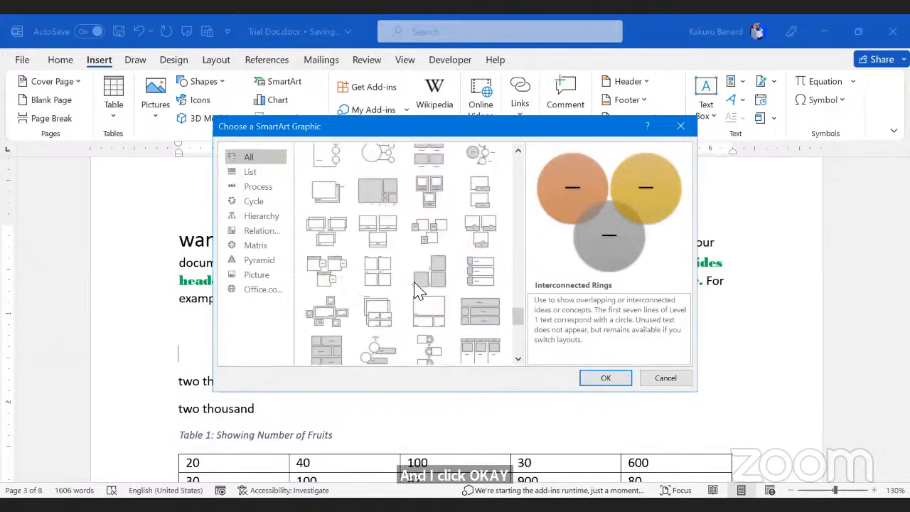
{"action": "scroll", "coordinate": [416, 291], "scroll_direction": "up", "scroll_amount": 5}
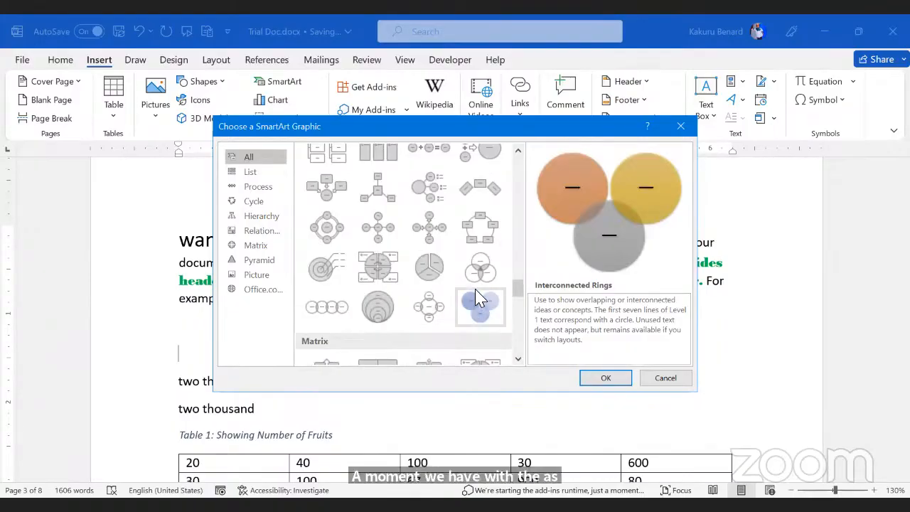
{"action": "left_click", "coordinate": [478, 270]}
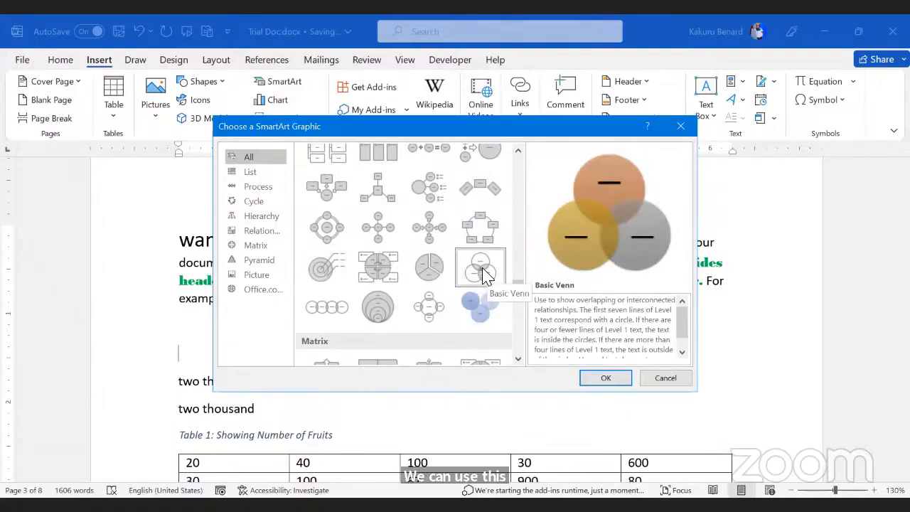
{"action": "left_click", "coordinate": [597, 371]}
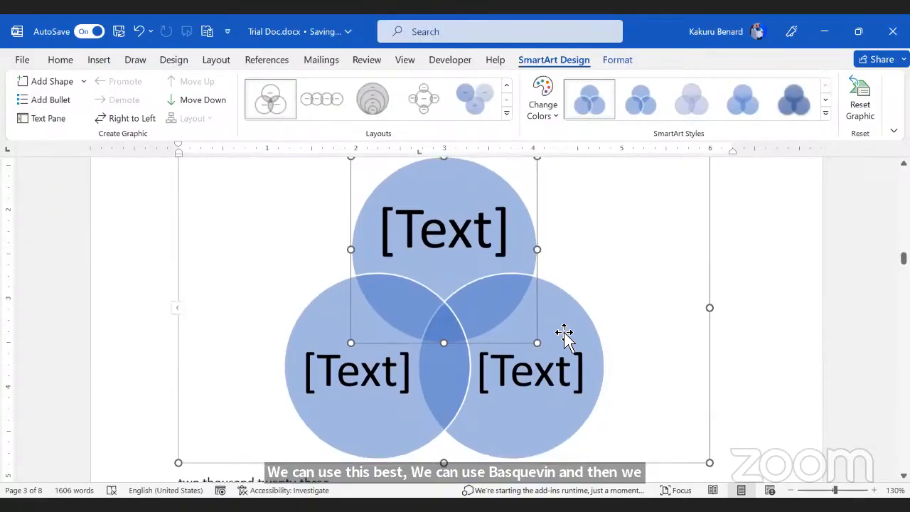
Step: Rearrange the Venn circles, shifting the top circle right and the bottom-left one to centre
{"action": "scroll", "coordinate": [564, 334], "scroll_direction": "up", "scroll_amount": 1}
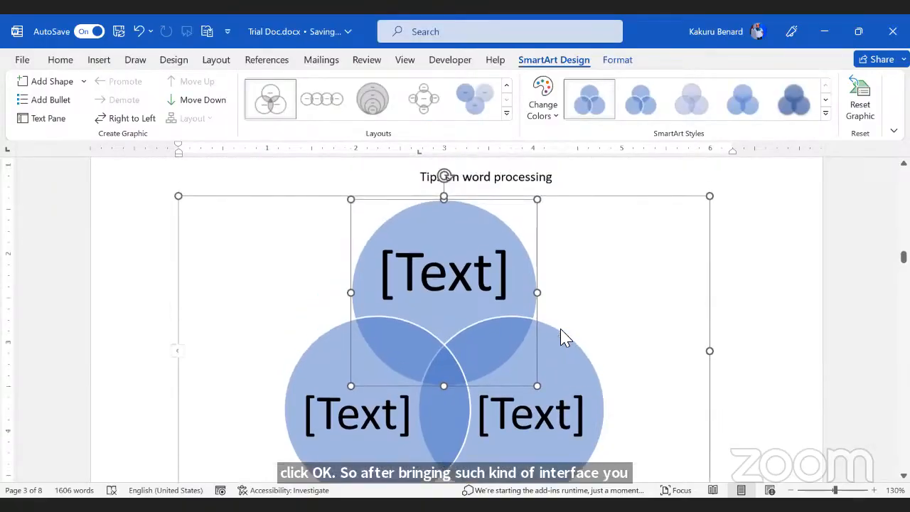
{"action": "scroll", "coordinate": [548, 309], "scroll_direction": "down", "scroll_amount": 1}
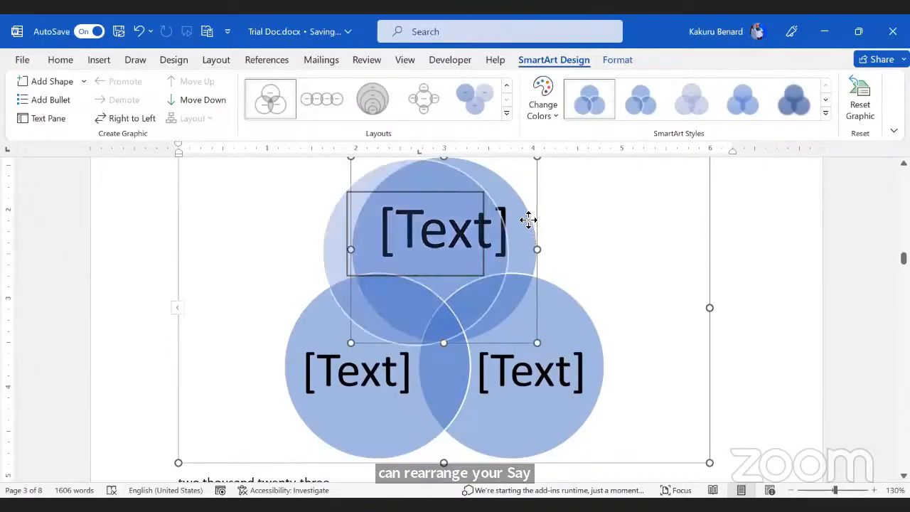
{"action": "left_click_drag", "start_coordinate": [528, 218], "coordinate": [465, 213]}
{"action": "left_click_drag", "start_coordinate": [524, 209], "coordinate": [528, 208]}
{"action": "left_click_drag", "start_coordinate": [477, 387], "coordinate": [529, 364]}
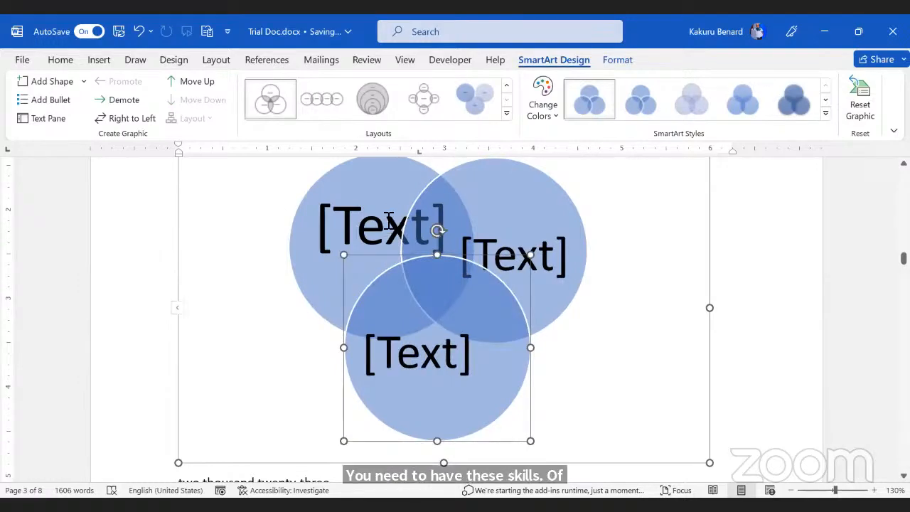
Step: Label the top-left circle 23 and top-right circle 36 at 14 pt, aligned left and right
{"action": "left_click", "coordinate": [365, 220]}
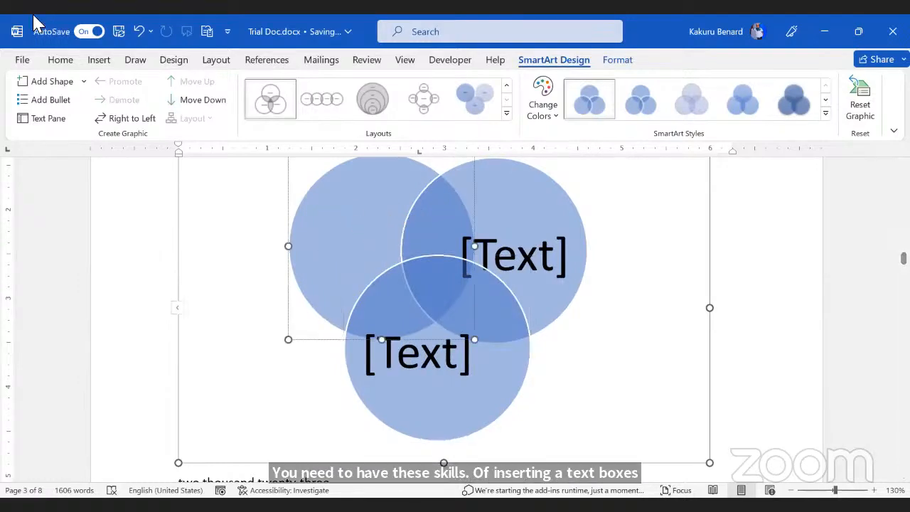
{"action": "left_click", "coordinate": [55, 62]}
{"action": "left_click", "coordinate": [189, 86]}
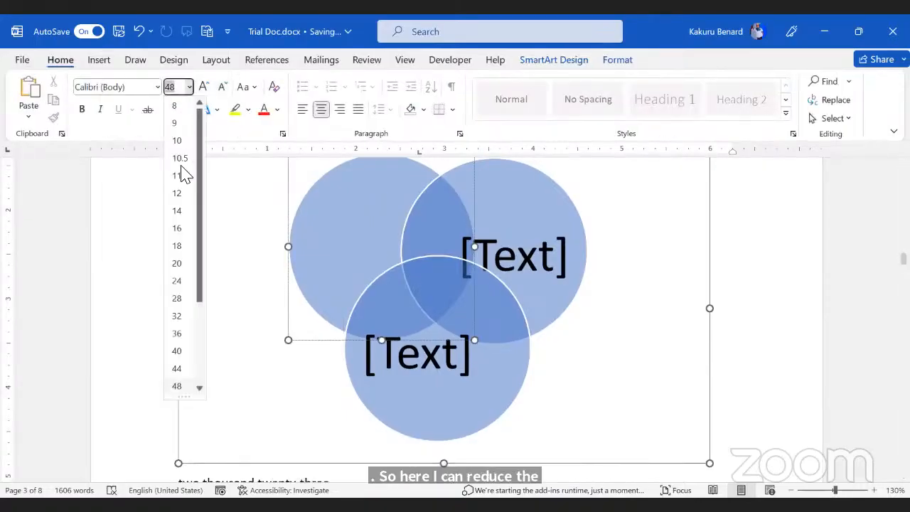
{"action": "left_click", "coordinate": [178, 210]}
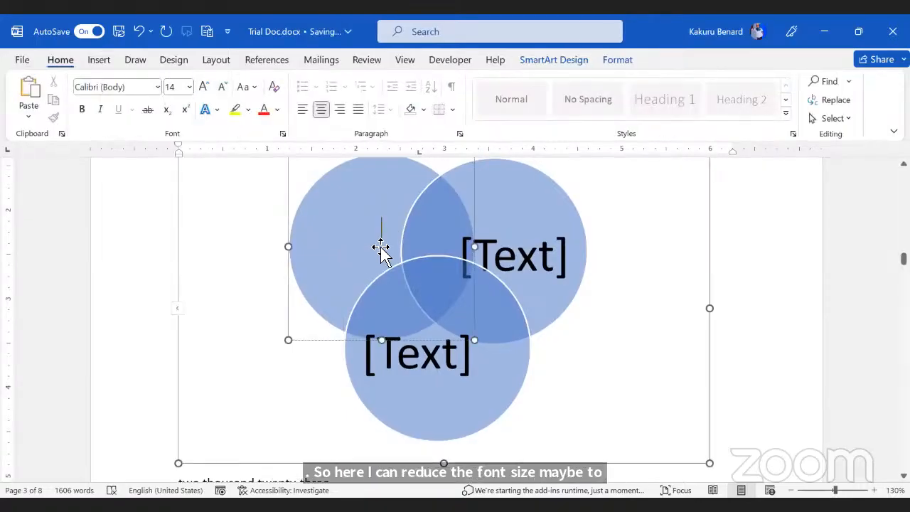
{"action": "type", "text": "23"}
{"action": "left_click", "coordinate": [538, 259]}
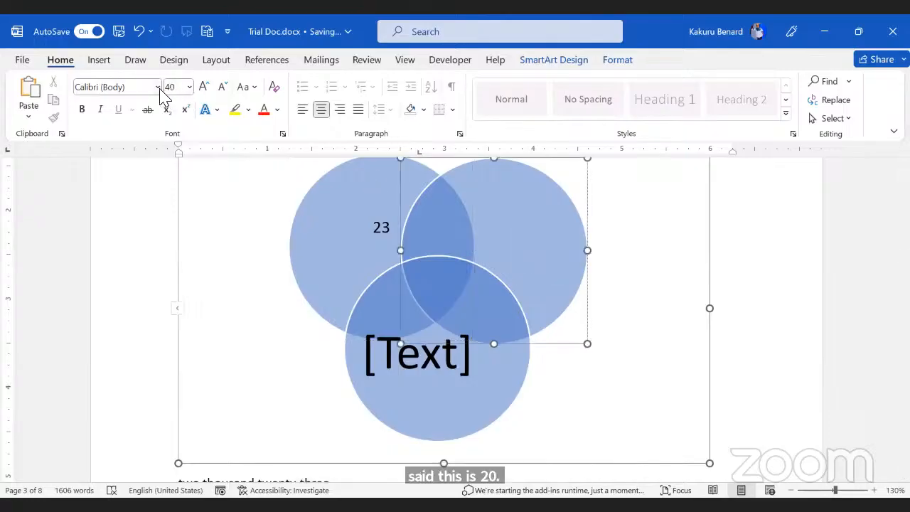
{"action": "left_click", "coordinate": [189, 87]}
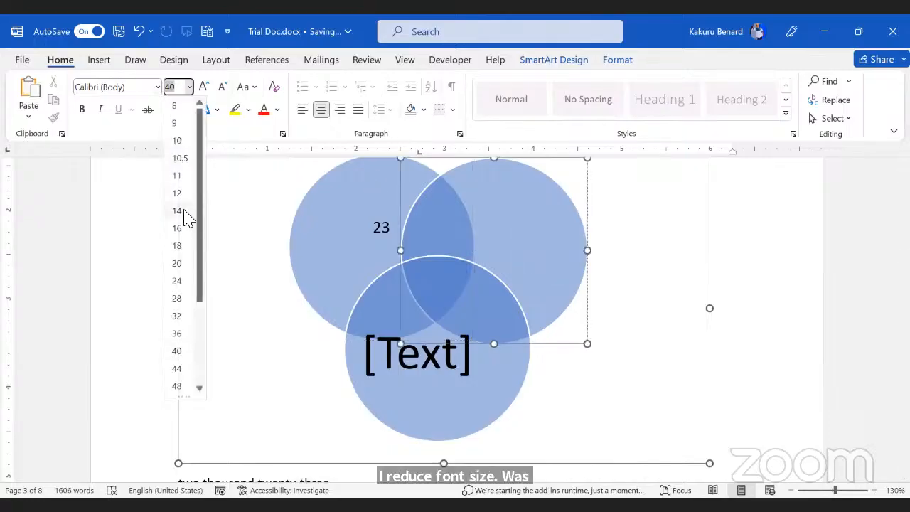
{"action": "left_click", "coordinate": [184, 211]}
{"action": "left_click", "coordinate": [341, 114]}
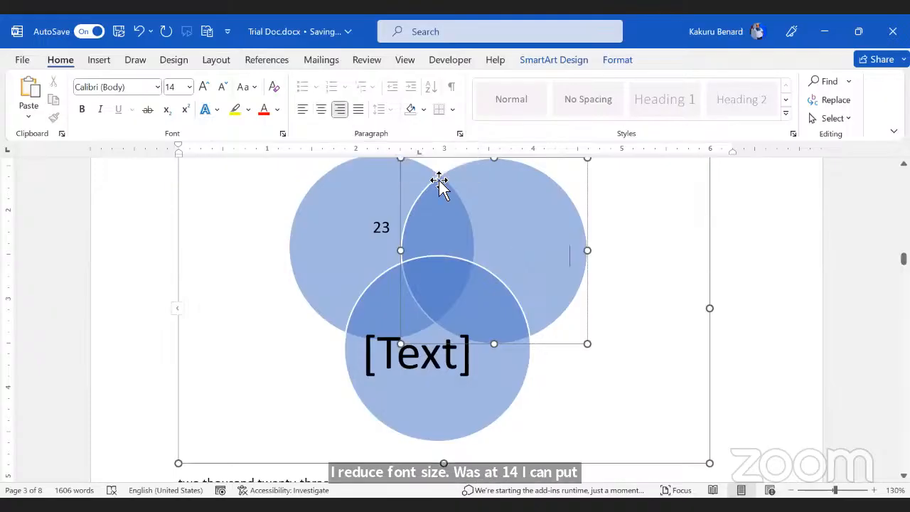
{"action": "type", "text": "36"}
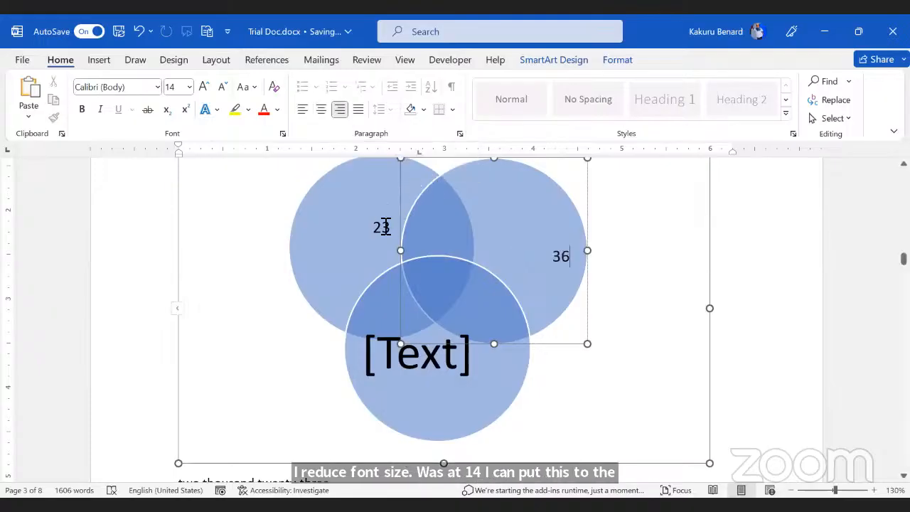
{"action": "left_click", "coordinate": [382, 228]}
{"action": "left_click", "coordinate": [303, 108]}
Step: Label the bottom circle 30 at 14 pt, push the number lower, and nudge the circle up
{"action": "left_click", "coordinate": [405, 361]}
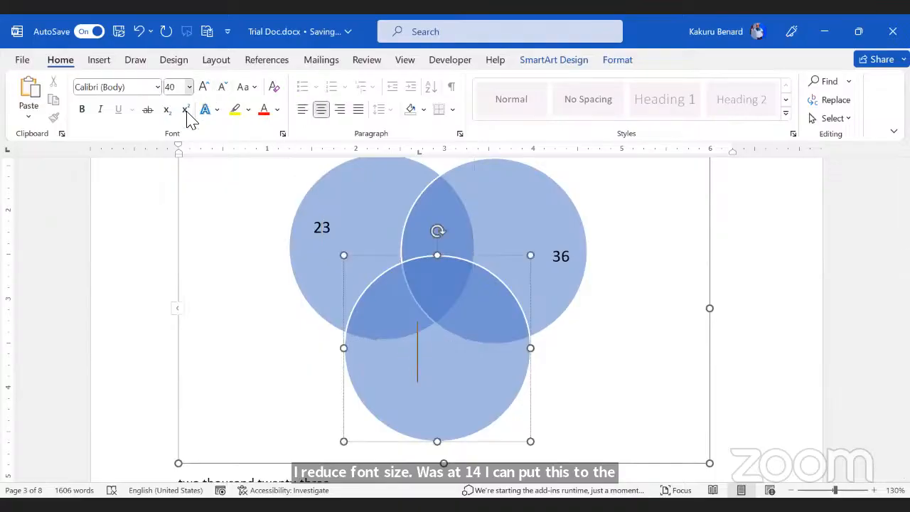
{"action": "left_click", "coordinate": [189, 87]}
{"action": "left_click", "coordinate": [182, 211]}
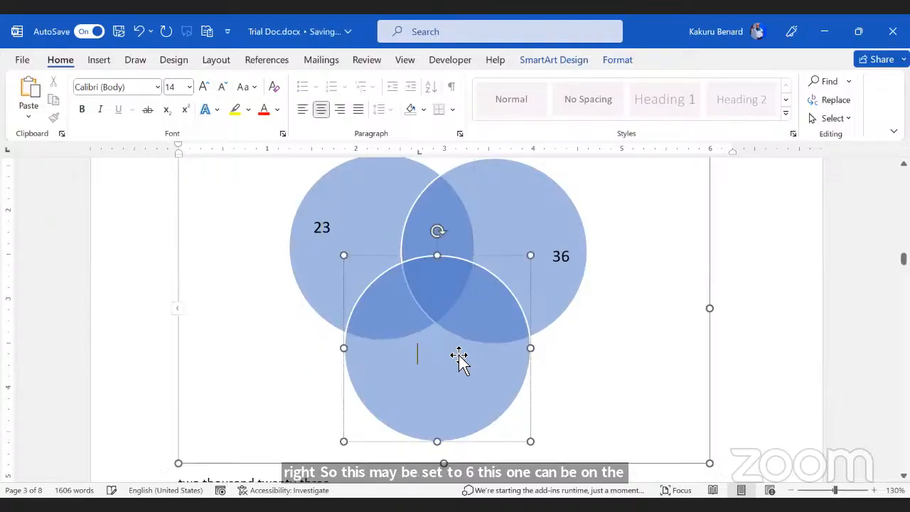
{"action": "type", "text": "30"}
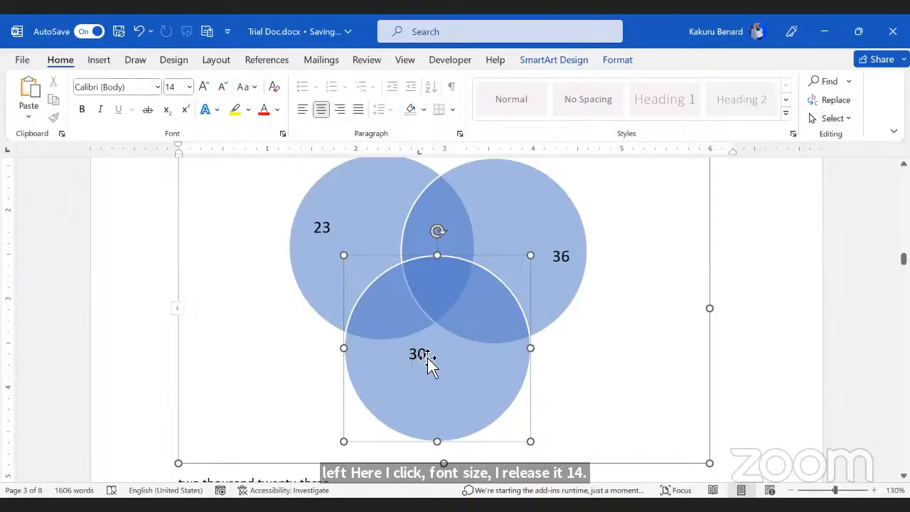
{"action": "key", "text": "Home"}
{"action": "key", "text": "Return"}
{"action": "key", "text": "Return"}
{"action": "key", "text": "Return"}
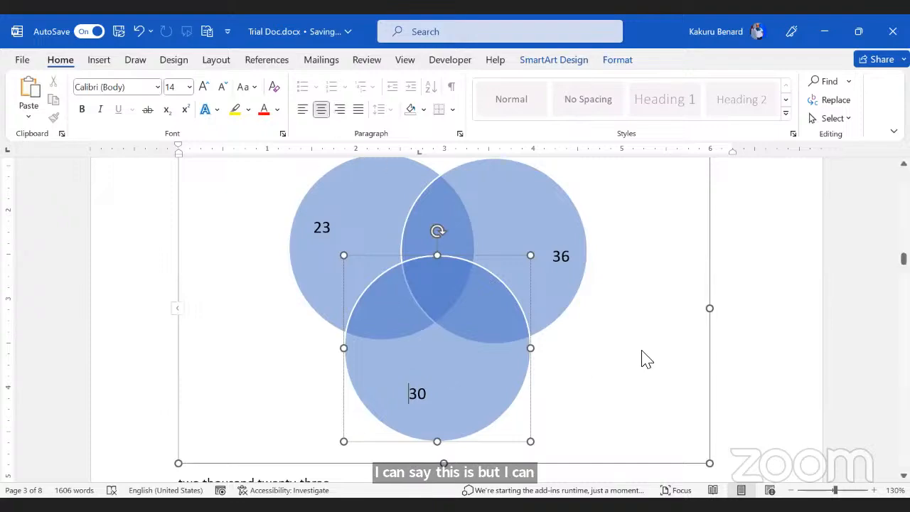
{"action": "mouse_move", "coordinate": [522, 379]}
{"action": "left_mouse_down"}
{"action": "mouse_move", "coordinate": [508, 376]}
{"action": "mouse_move", "coordinate": [520, 366]}
{"action": "left_mouse_up"}
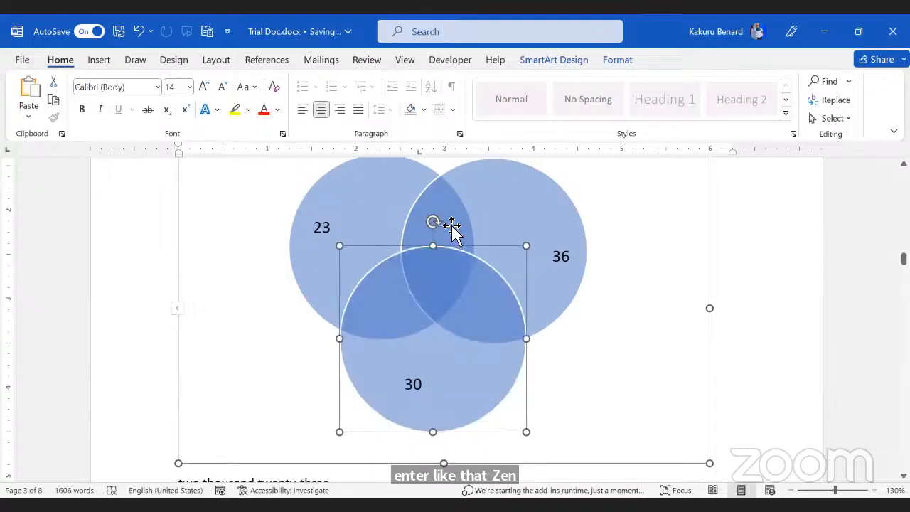
{"action": "key", "text": "Escape"}
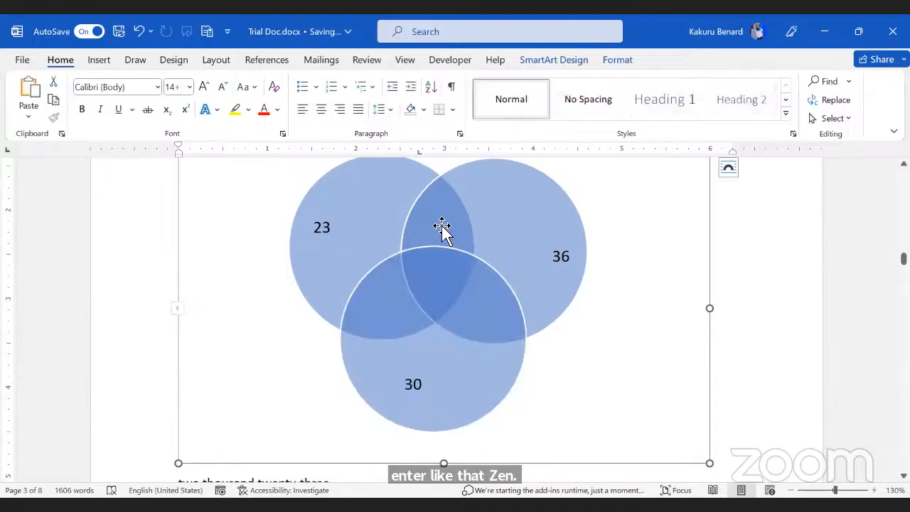
Step: Add a text box reading 15 with no fill or outline onto the diagram
{"action": "left_click", "coordinate": [104, 64]}
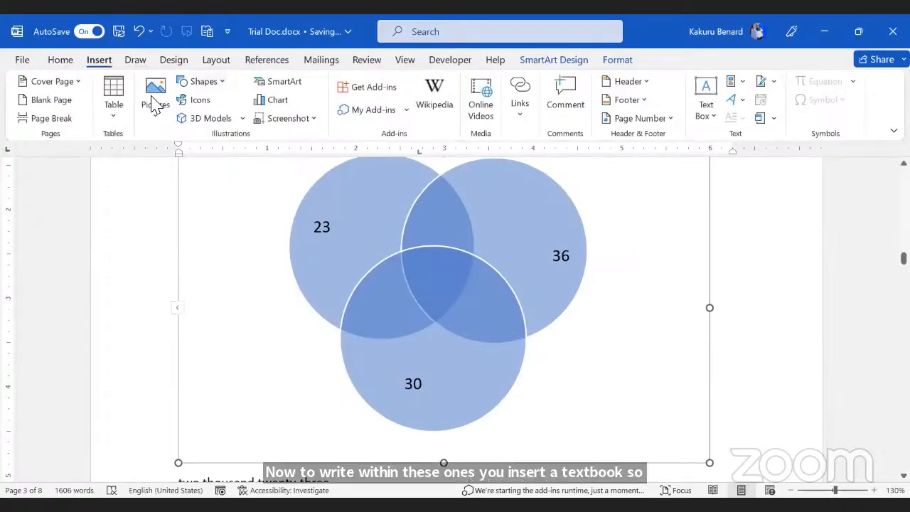
{"action": "left_click", "coordinate": [225, 87]}
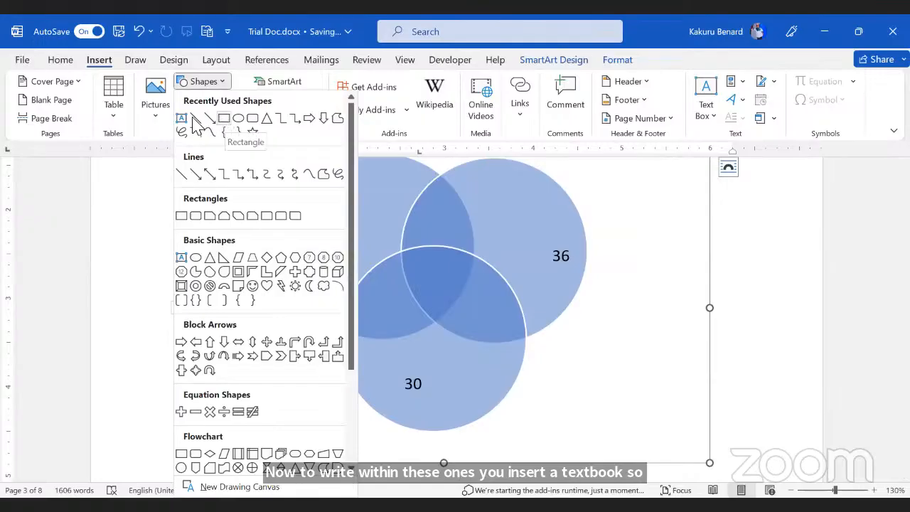
{"action": "left_click", "coordinate": [323, 172]}
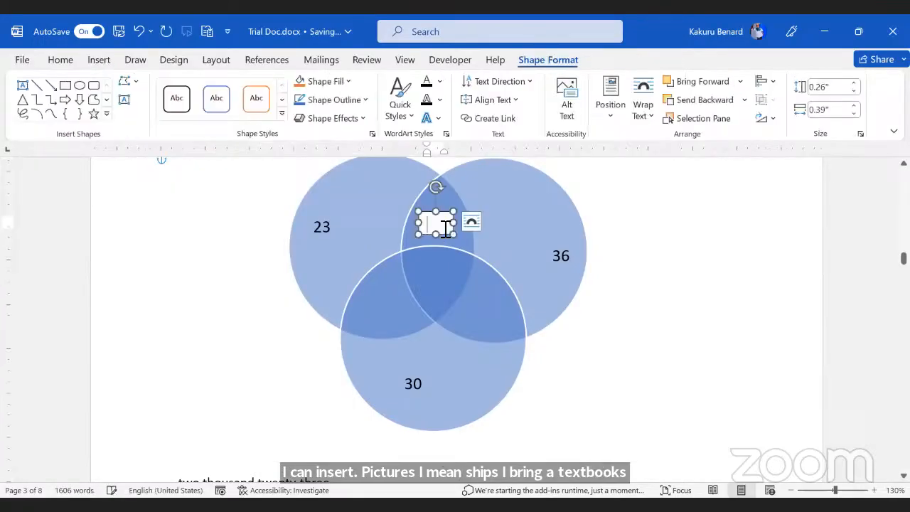
{"action": "type", "text": "15"}
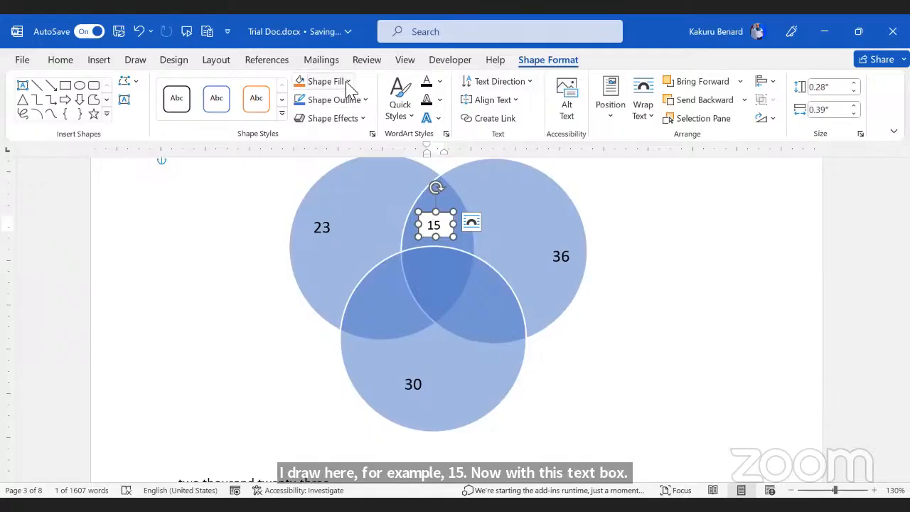
{"action": "left_click", "coordinate": [345, 239]}
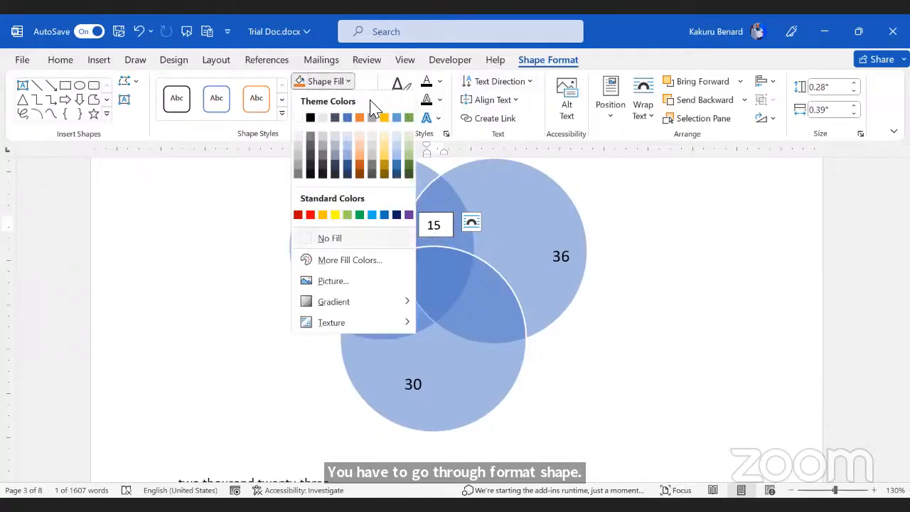
{"action": "left_click", "coordinate": [364, 100]}
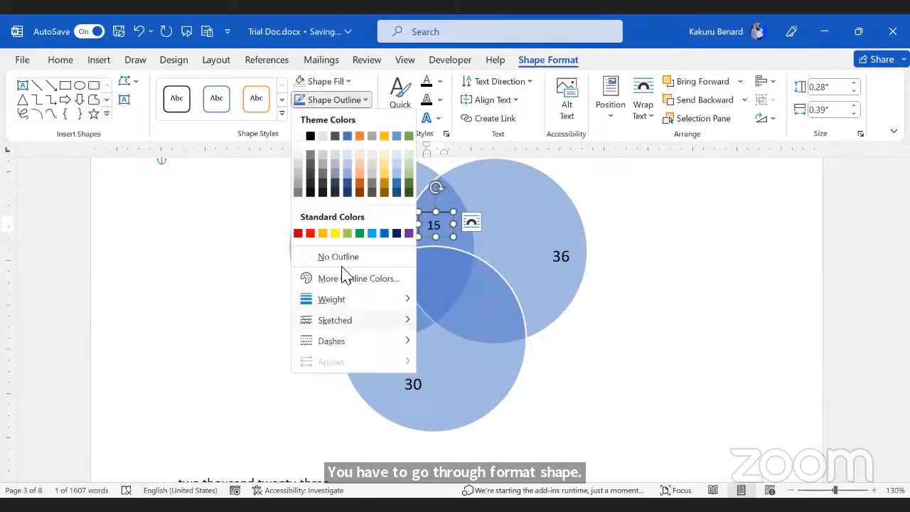
{"action": "left_click", "coordinate": [338, 257]}
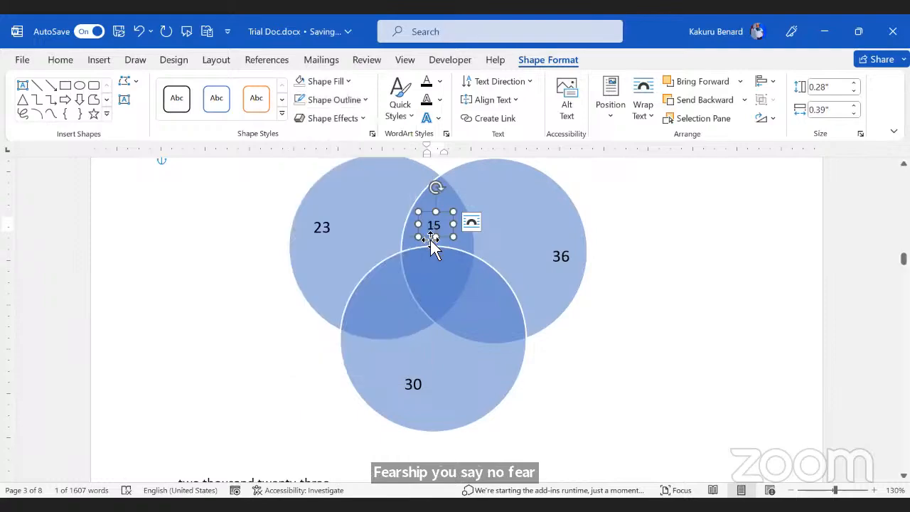
{"action": "left_click_drag", "start_coordinate": [433, 242], "coordinate": [436, 279]}
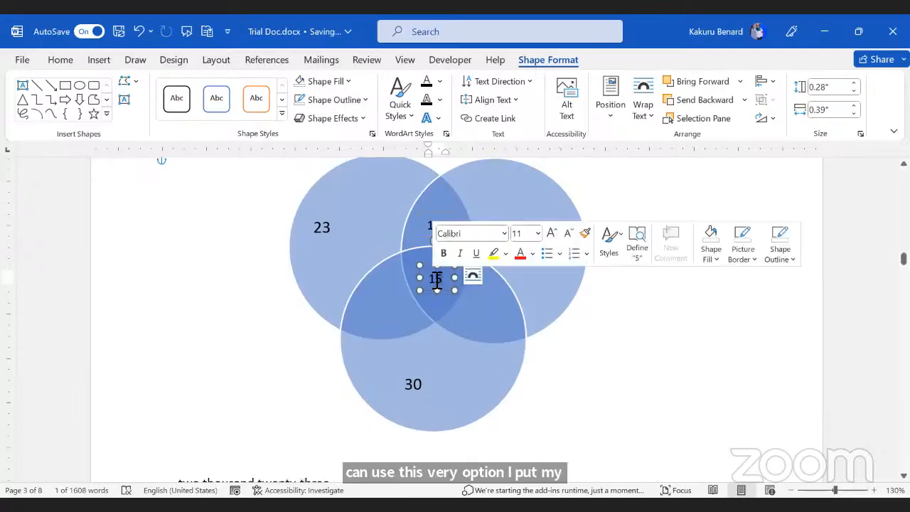
Step: Make the centre overlap label 18 and copy it to the lower overlaps as 22 and 40
{"action": "type", "text": "8"}
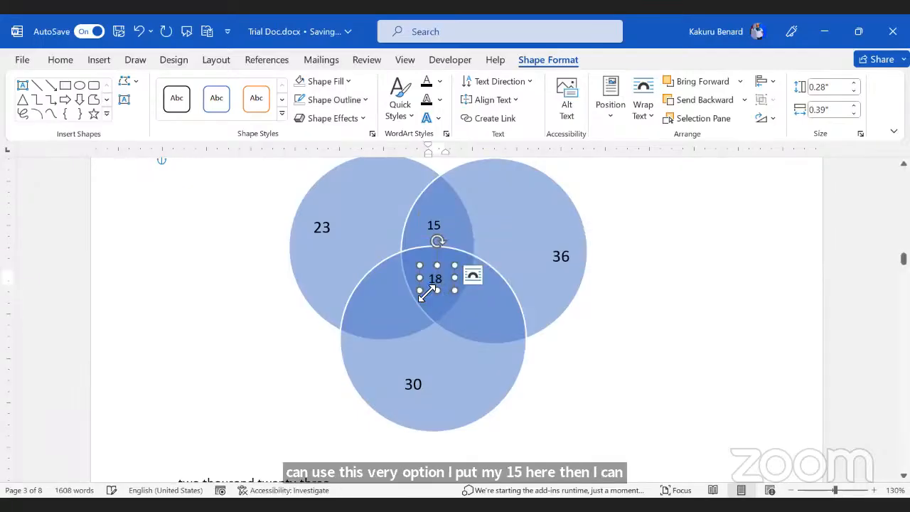
{"action": "left_click_drag", "start_coordinate": [436, 298], "coordinate": [382, 319]}
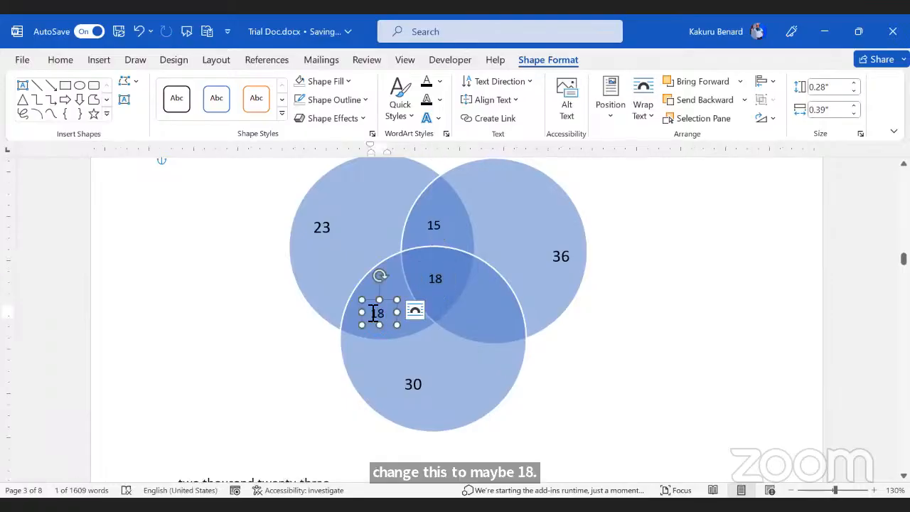
{"action": "double_click", "coordinate": [377, 312]}
{"action": "type", "text": "22"}
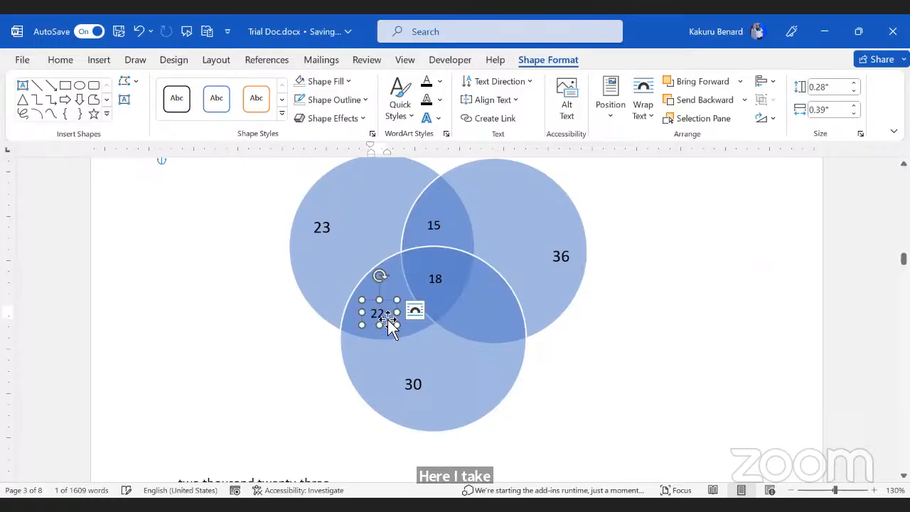
{"action": "left_click_drag", "start_coordinate": [396, 342], "coordinate": [500, 313]}
{"action": "double_click", "coordinate": [494, 312]}
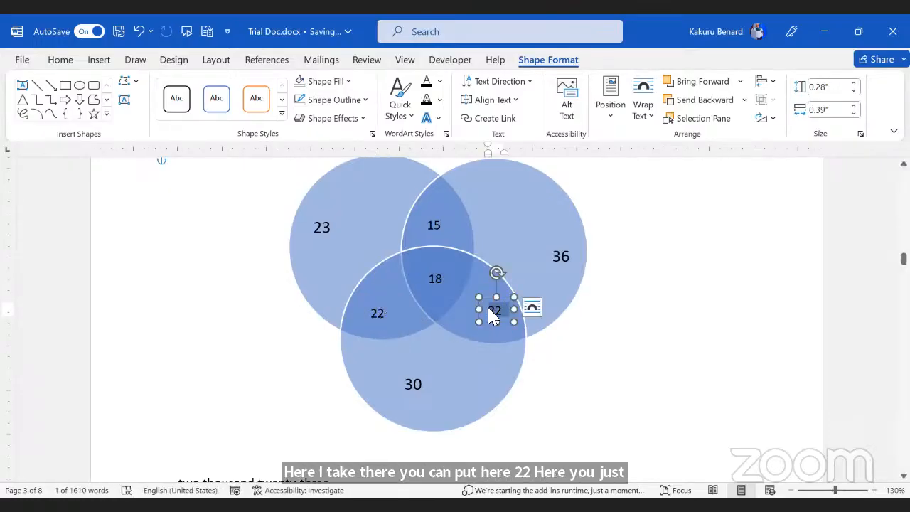
{"action": "type", "text": "40"}
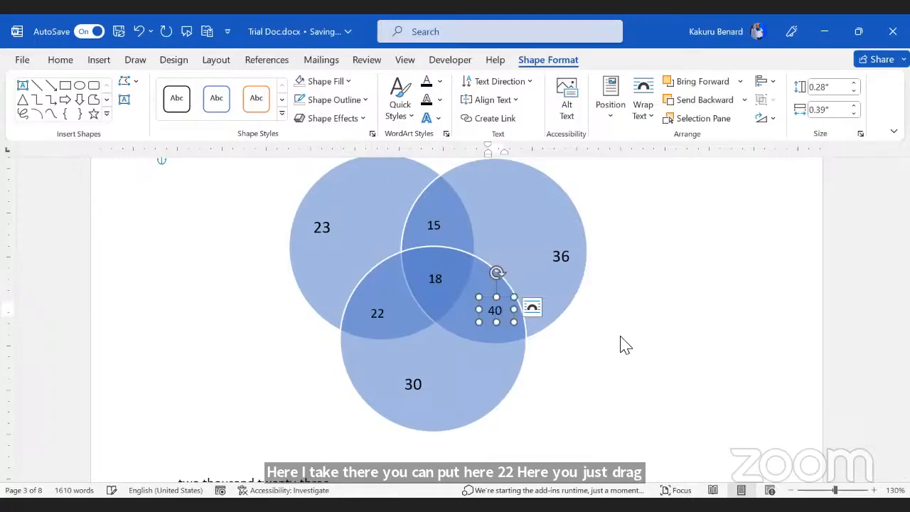
{"action": "left_click", "coordinate": [785, 334]}
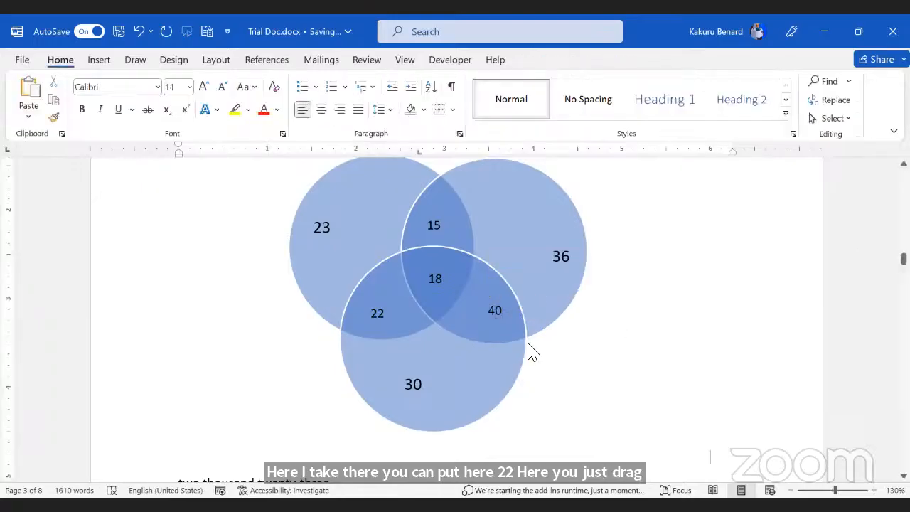
{"action": "left_click", "coordinate": [524, 343]}
Step: Keep the diagram's blue colours and apply the 3-D Cartoon SmartArt style
{"action": "left_click", "coordinate": [560, 343]}
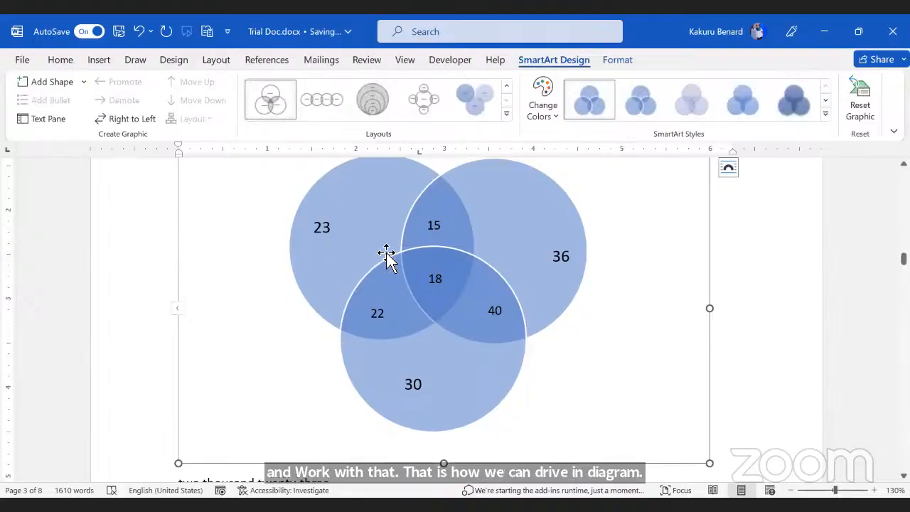
{"action": "left_click", "coordinate": [555, 116]}
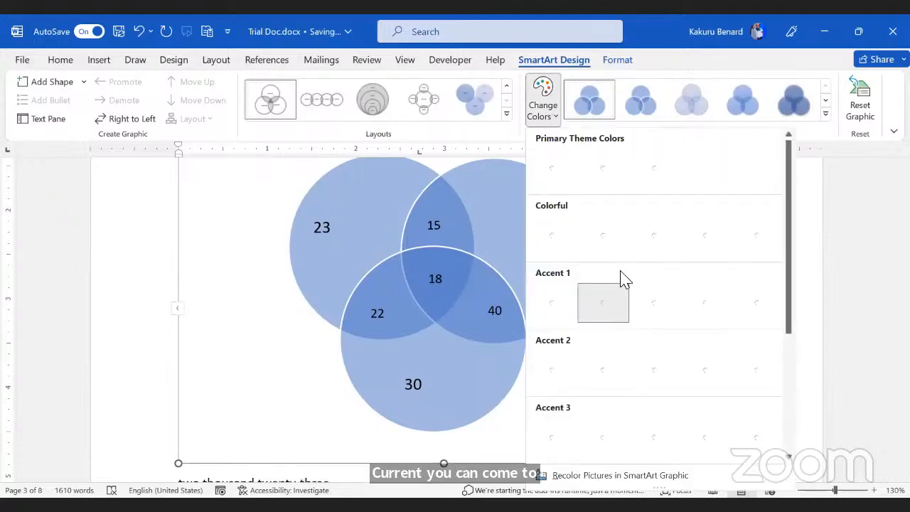
{"action": "scroll", "coordinate": [622, 274], "scroll_direction": "down", "scroll_amount": 3}
{"action": "scroll", "coordinate": [618, 268], "scroll_direction": "up", "scroll_amount": 3}
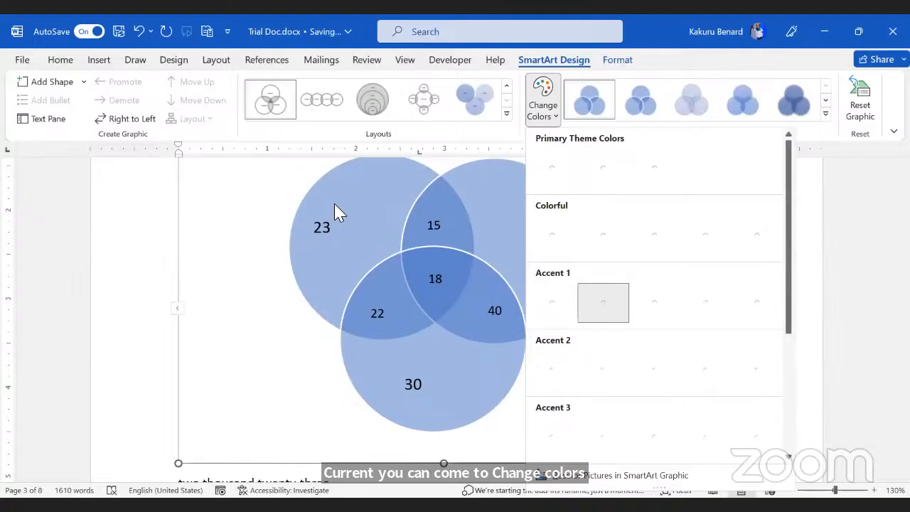
{"action": "left_click", "coordinate": [535, 112]}
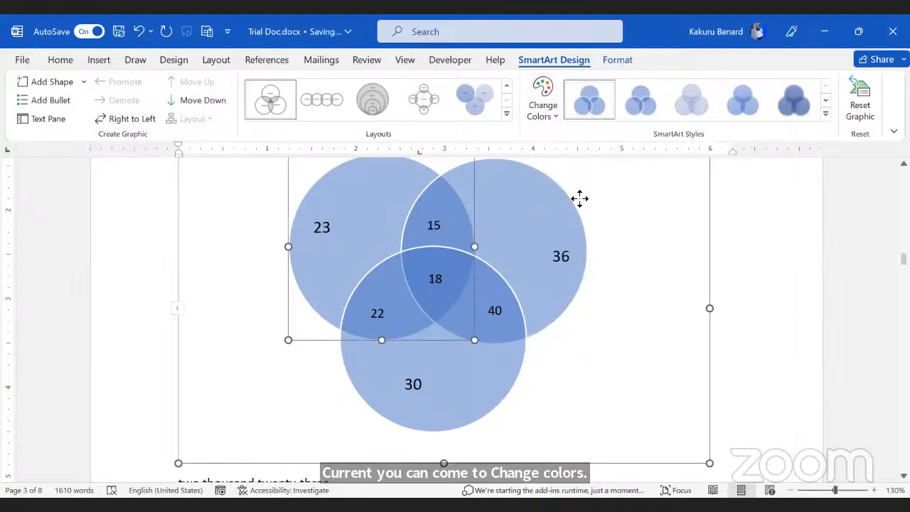
{"action": "left_click", "coordinate": [578, 199]}
{"action": "left_click", "coordinate": [553, 123]}
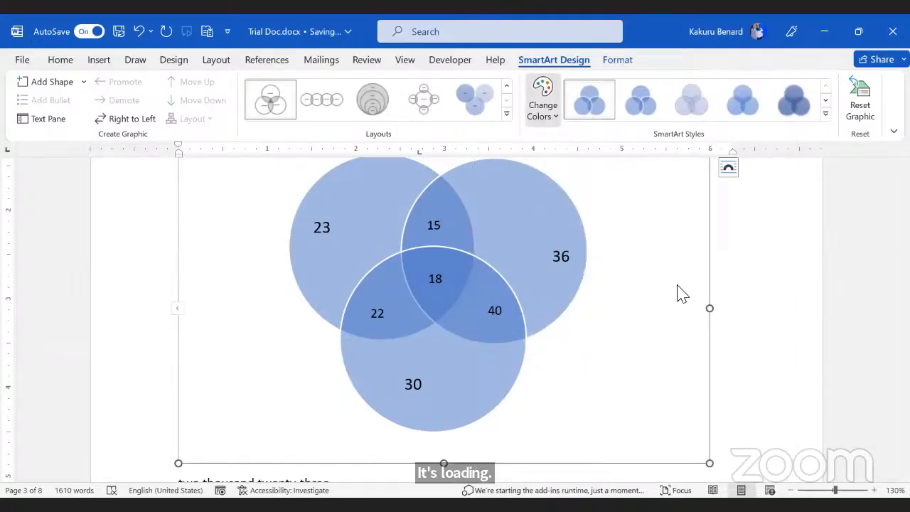
{"action": "scroll", "coordinate": [598, 191], "scroll_direction": "down", "scroll_amount": 3}
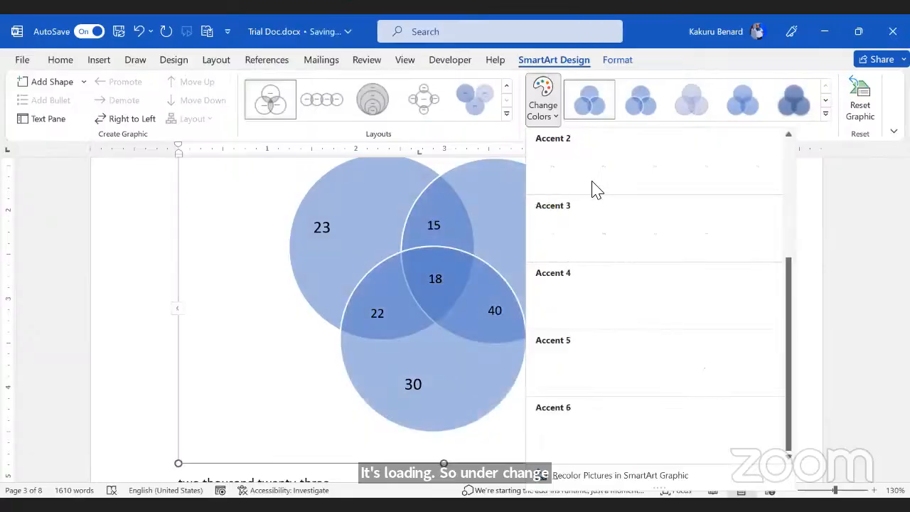
{"action": "scroll", "coordinate": [594, 199], "scroll_direction": "up", "scroll_amount": 3}
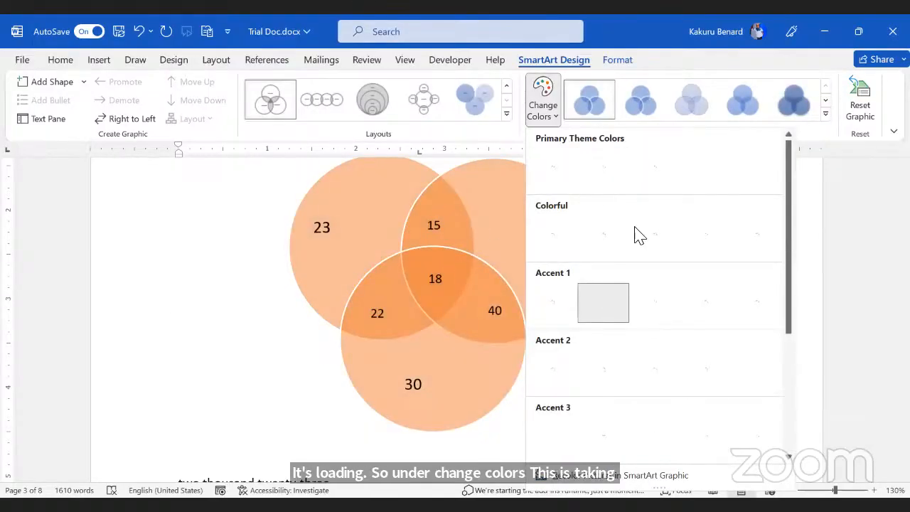
{"action": "scroll", "coordinate": [682, 308], "scroll_direction": "down", "scroll_amount": 3}
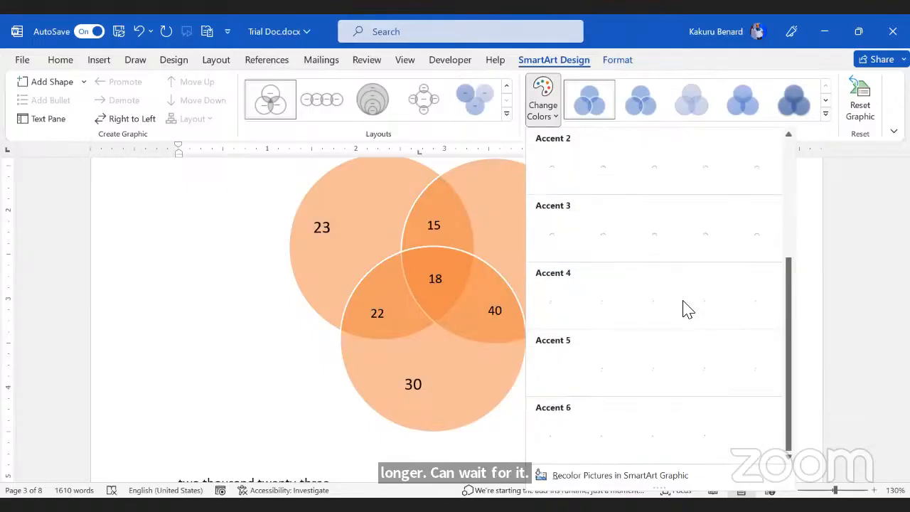
{"action": "scroll", "coordinate": [682, 308], "scroll_direction": "up", "scroll_amount": 3}
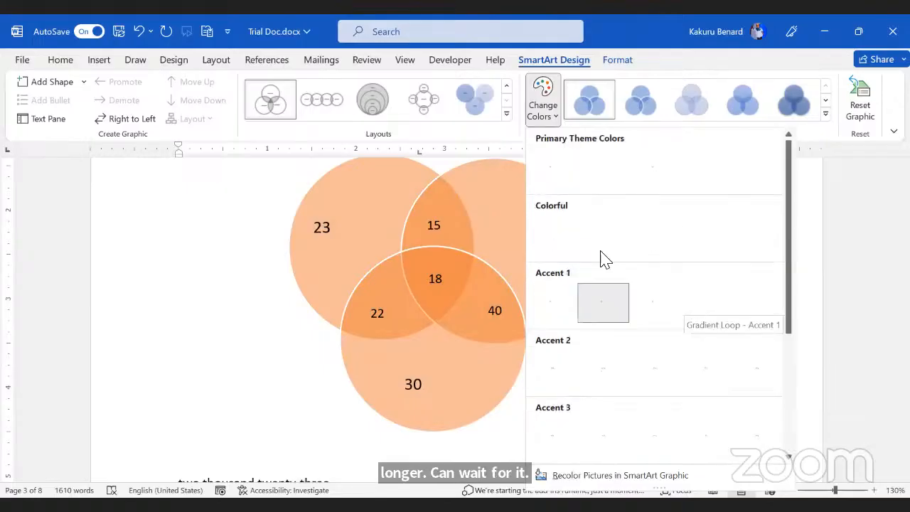
{"action": "left_click", "coordinate": [824, 117]}
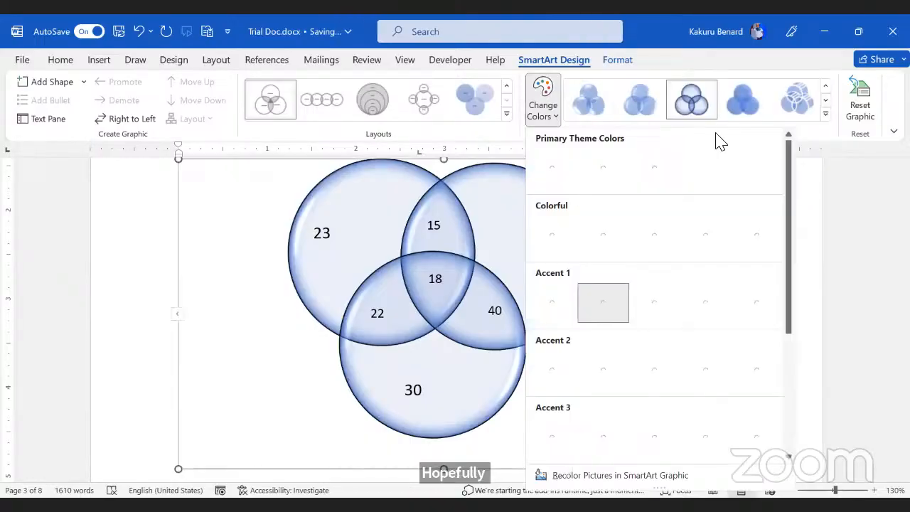
{"action": "left_click", "coordinate": [457, 401]}
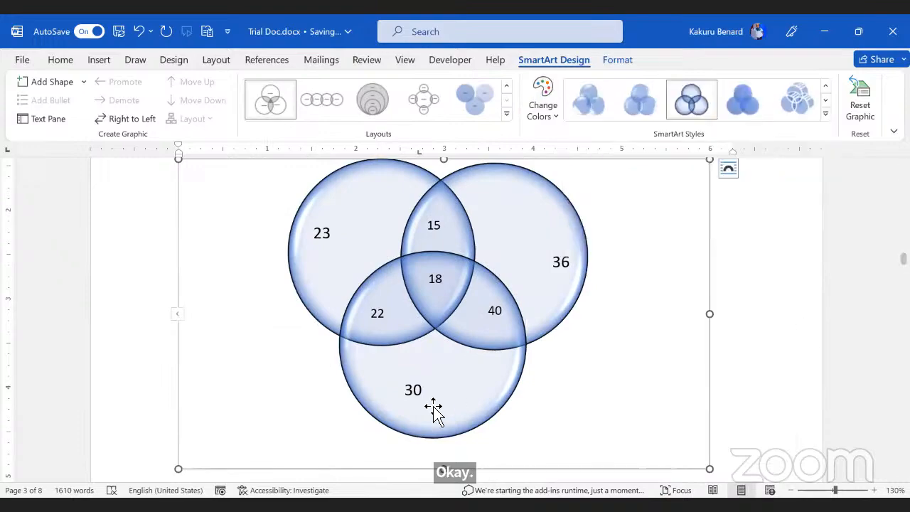
{"action": "scroll", "coordinate": [394, 372], "scroll_direction": "down", "scroll_amount": 3}
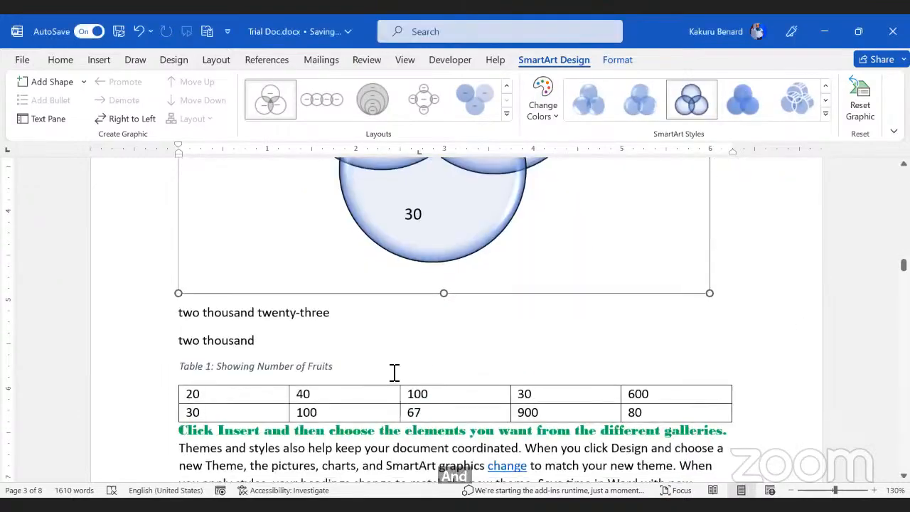
{"action": "left_click", "coordinate": [394, 372]}
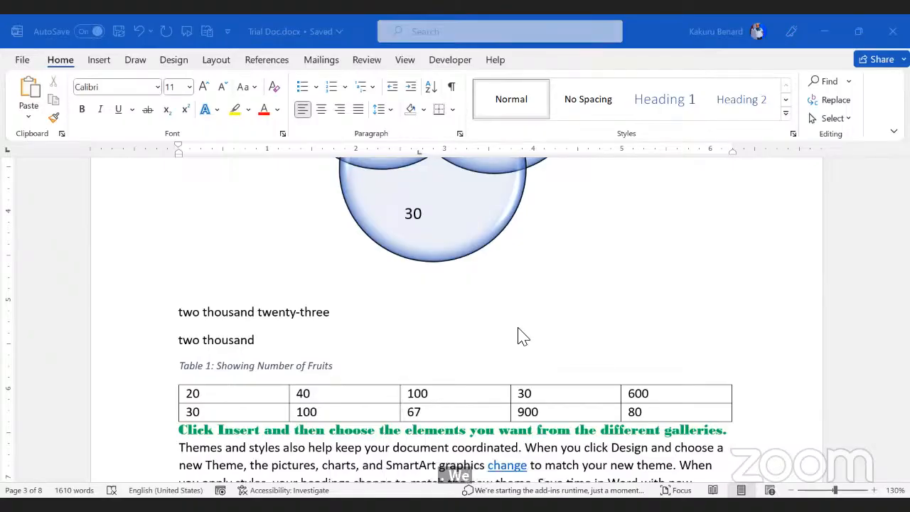
{"action": "left_click", "coordinate": [361, 319]}
{"action": "left_click", "coordinate": [385, 310]}
{"action": "left_click", "coordinate": [385, 310]}
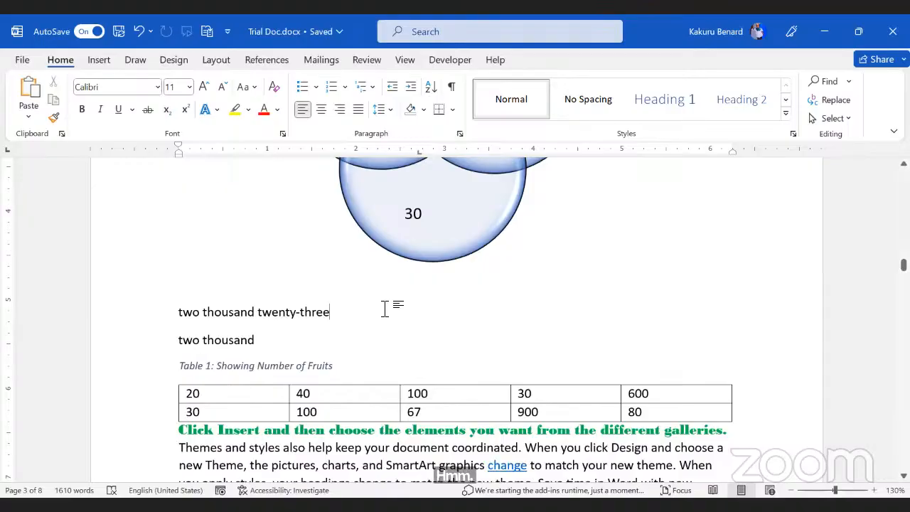
{"action": "scroll", "coordinate": [388, 309], "scroll_direction": "down", "scroll_amount": 3}
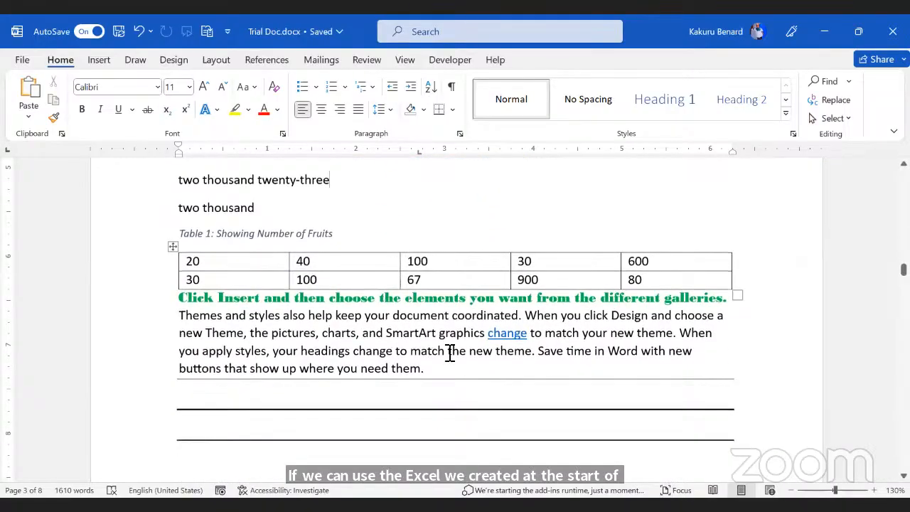
{"action": "left_click", "coordinate": [449, 352]}
{"action": "scroll", "coordinate": [459, 329], "scroll_direction": "down", "scroll_amount": 2}
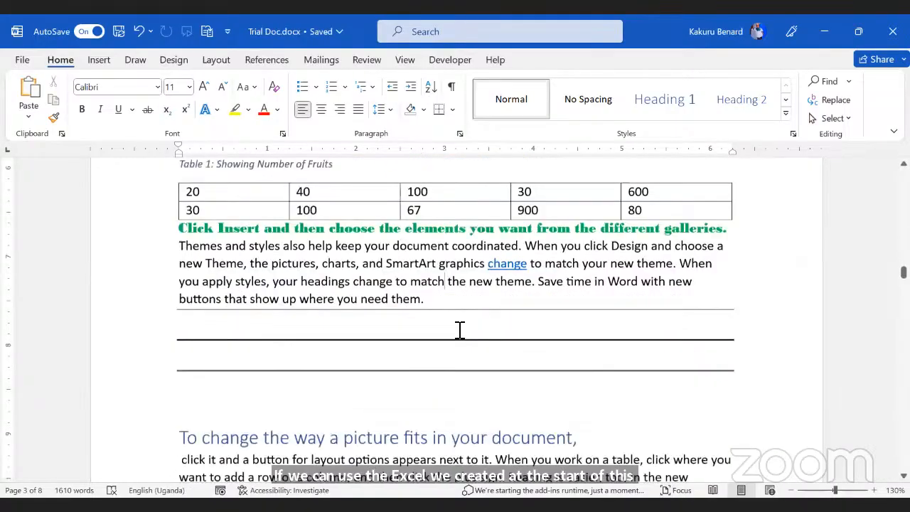
{"action": "scroll", "coordinate": [459, 329], "scroll_direction": "down", "scroll_amount": 2}
{"action": "scroll", "coordinate": [516, 245], "scroll_direction": "up", "scroll_amount": 1}
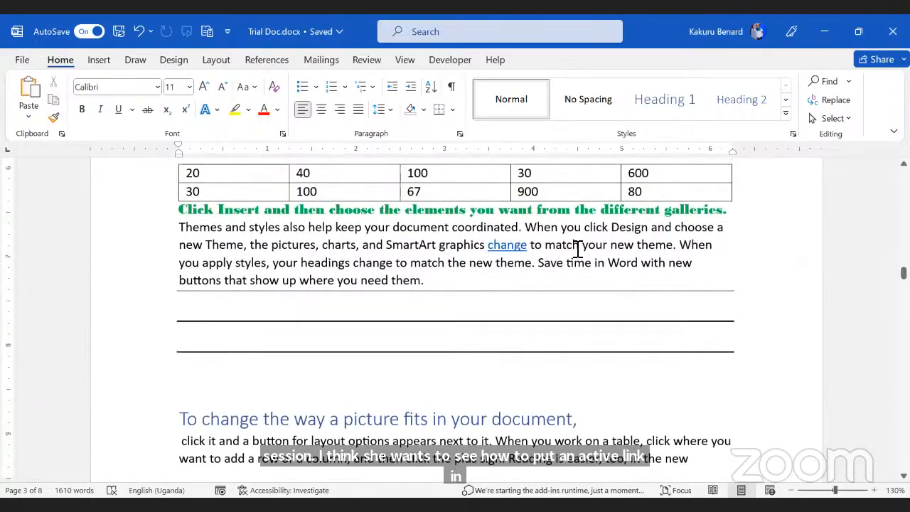
{"action": "mouse_move", "coordinate": [518, 246]}
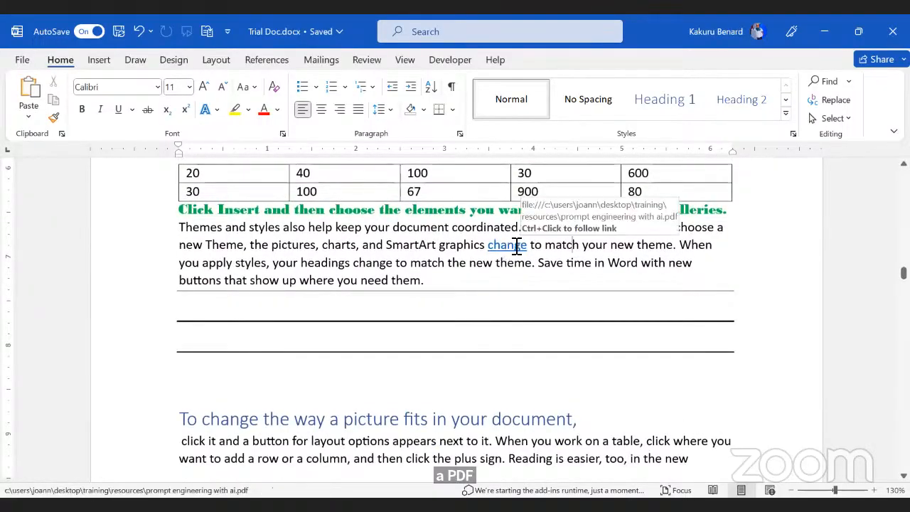
{"action": "left_click", "coordinate": [29, 64]}
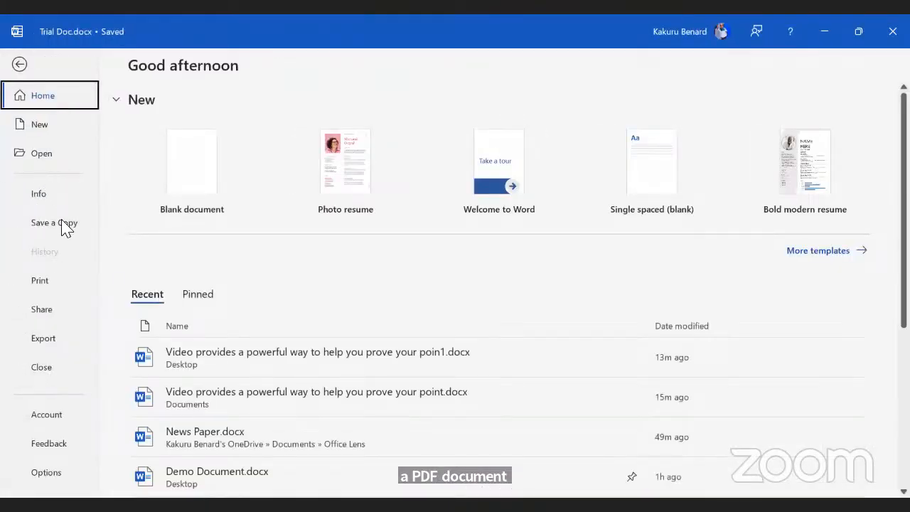
{"action": "left_click", "coordinate": [57, 312]}
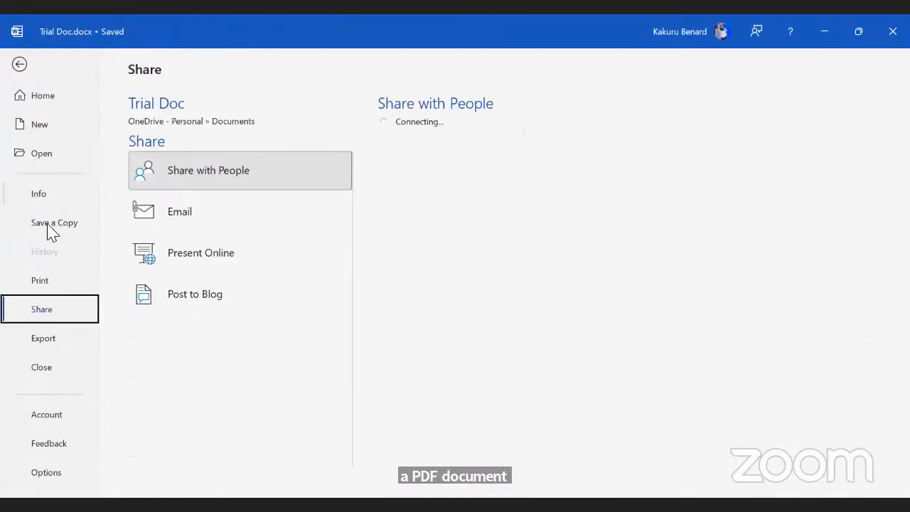
{"action": "left_click", "coordinate": [49, 225]}
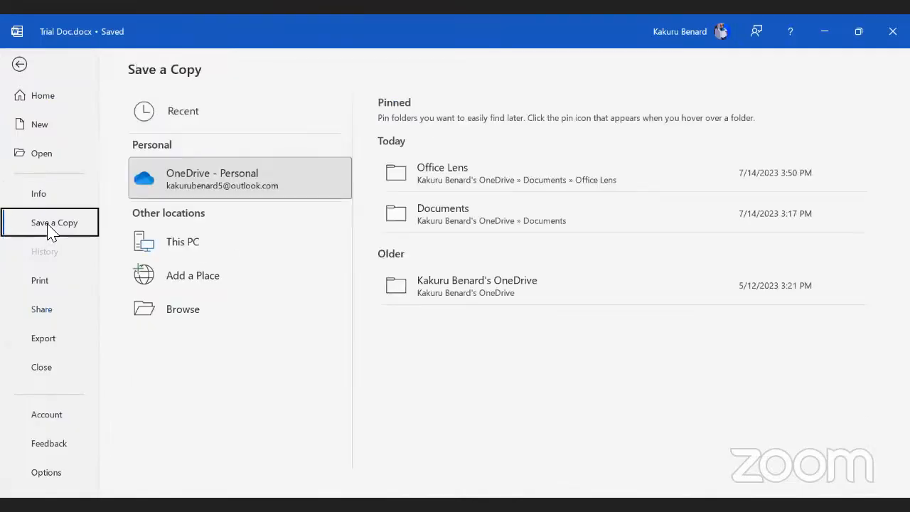
{"action": "left_click", "coordinate": [234, 319]}
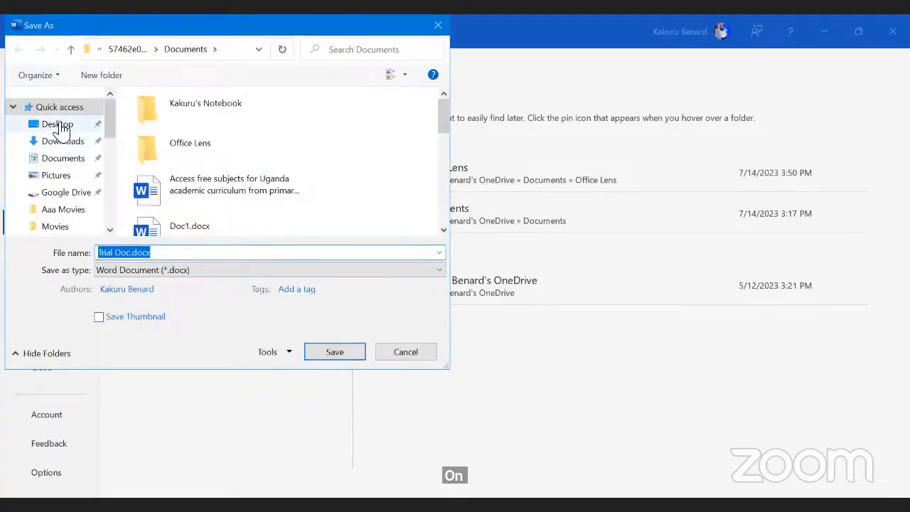
{"action": "left_click", "coordinate": [61, 125]}
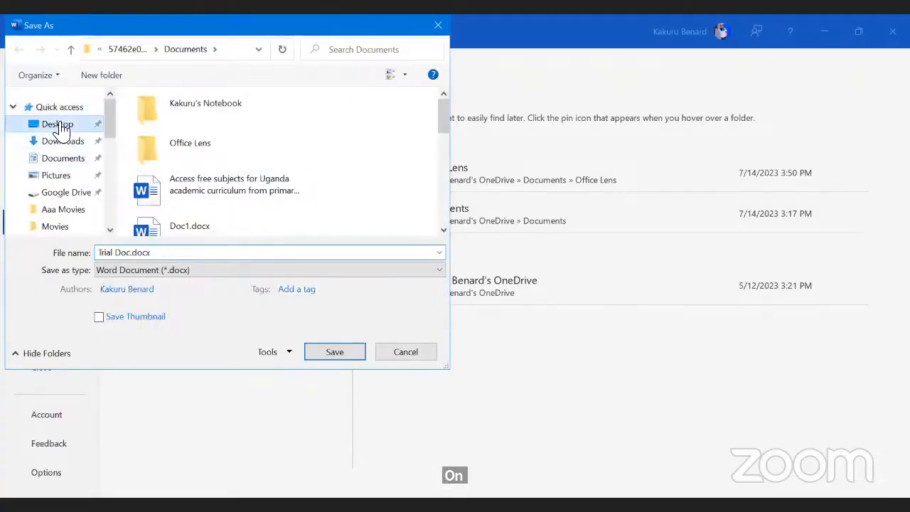
{"action": "left_click", "coordinate": [341, 354]}
{"action": "left_click", "coordinate": [429, 300]}
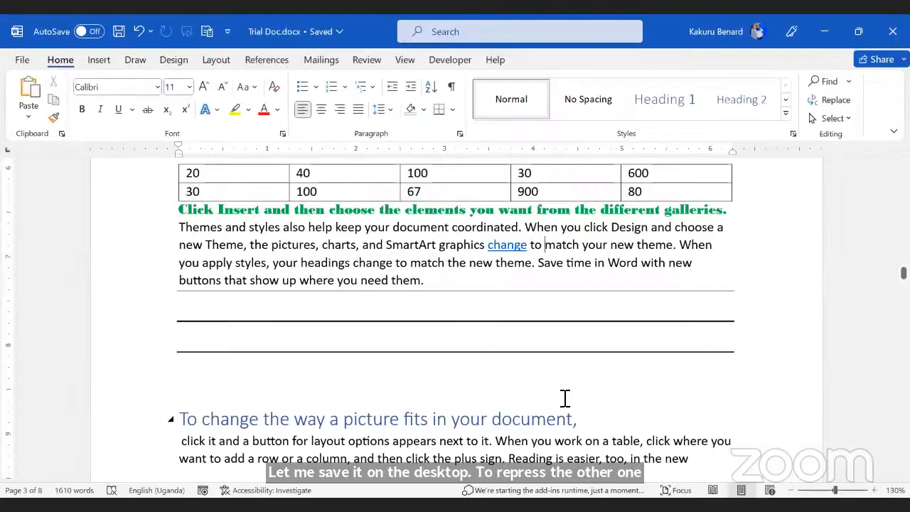
{"action": "key", "text": "F12"}
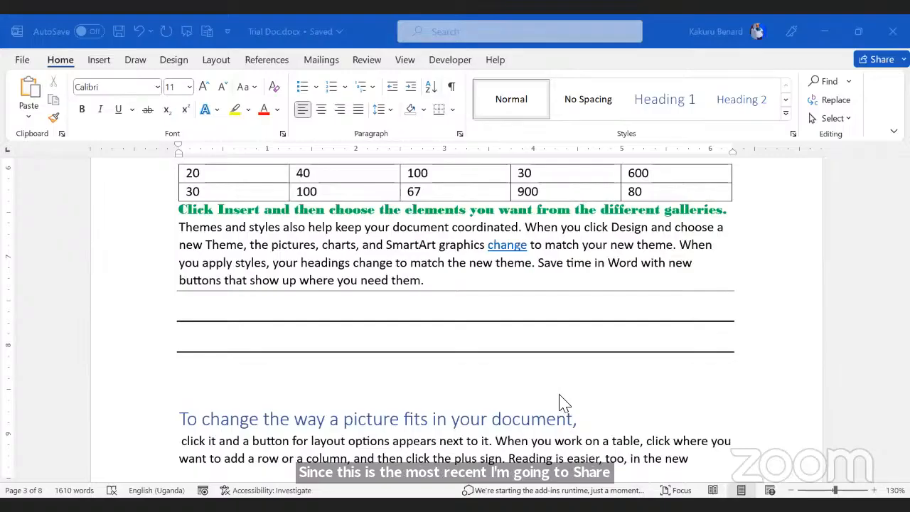
Step: Save the document as Trial Doc.pdf on the Desktop, replacing the existing PDF
{"action": "left_click", "coordinate": [23, 60]}
{"action": "left_click", "coordinate": [44, 253]}
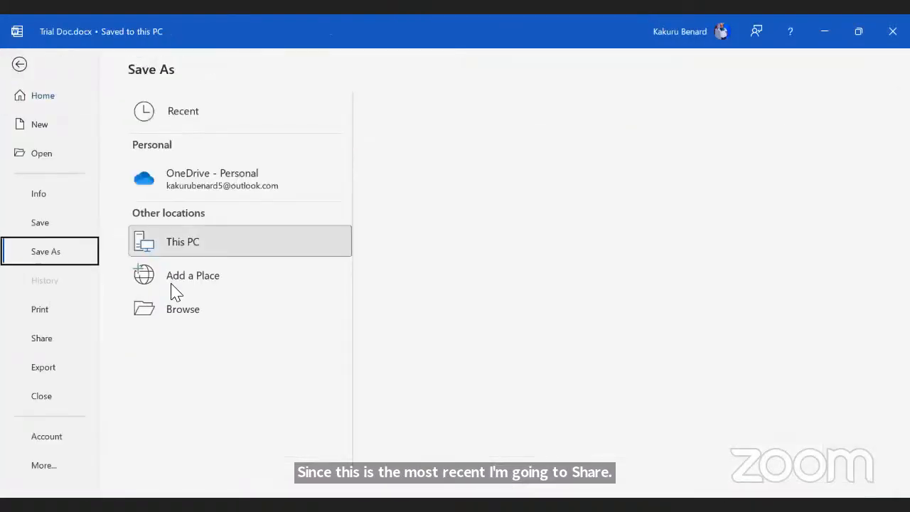
{"action": "left_click", "coordinate": [214, 312]}
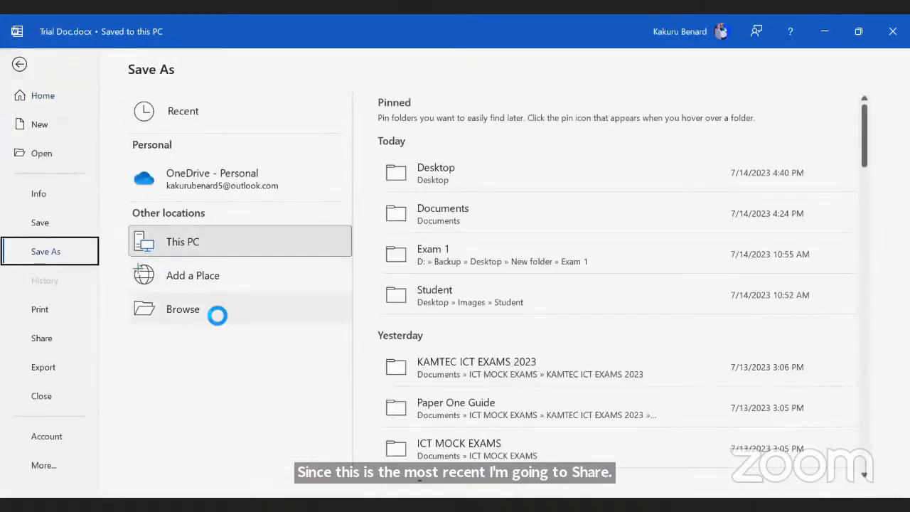
{"action": "left_click", "coordinate": [190, 276]}
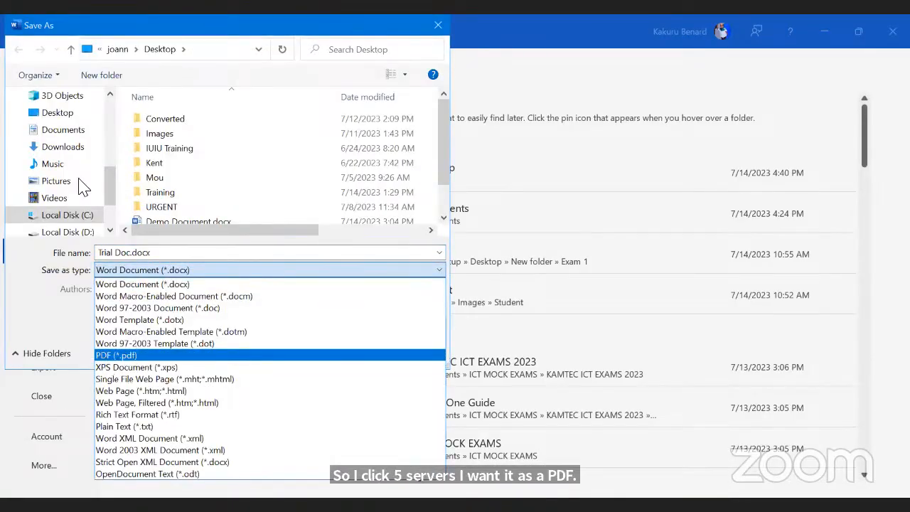
{"action": "left_click", "coordinate": [62, 116]}
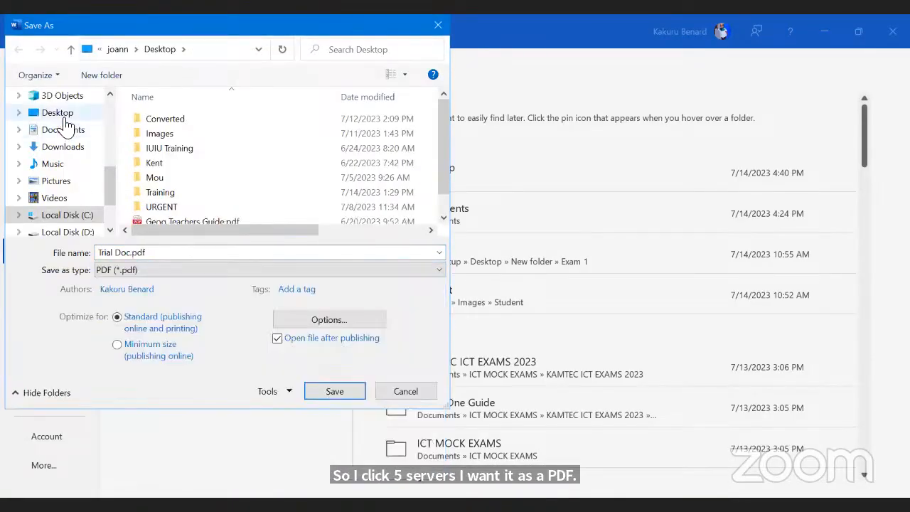
{"action": "left_click", "coordinate": [318, 393]}
{"action": "left_click", "coordinate": [434, 303]}
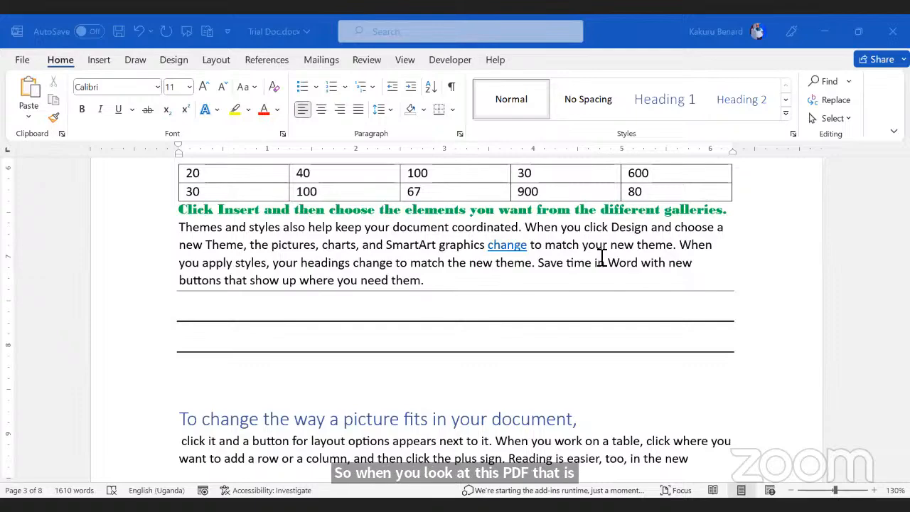
Step: In the exported Trial Doc PDF in Edge, follow a contents entry to its heading
{"action": "key", "text": "alt+Tab"}
{"action": "scroll", "coordinate": [583, 274], "scroll_direction": "up", "scroll_amount": 15}
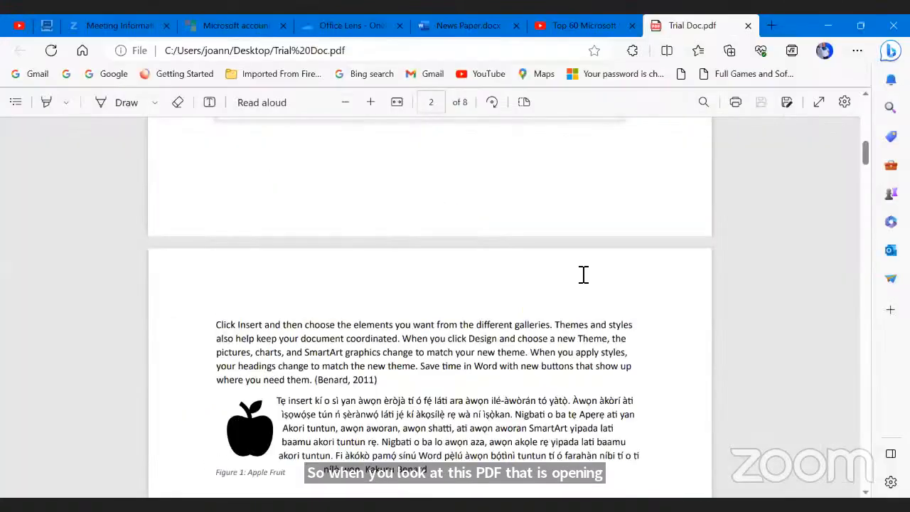
{"action": "scroll", "coordinate": [582, 274], "scroll_direction": "down", "scroll_amount": 10}
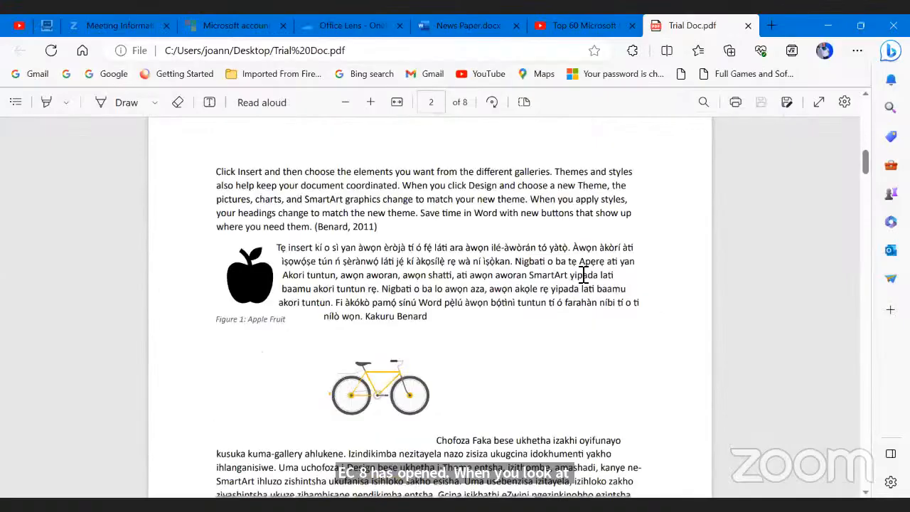
{"action": "scroll", "coordinate": [583, 274], "scroll_direction": "up", "scroll_amount": 5}
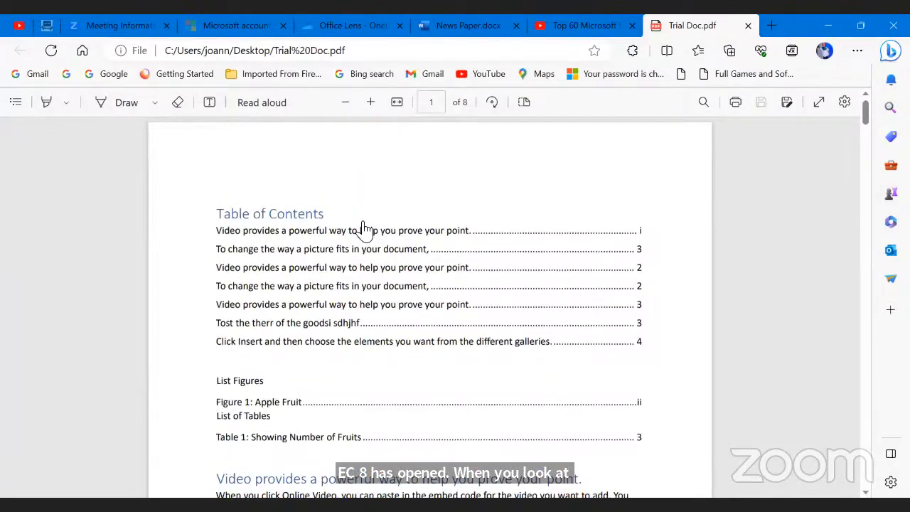
{"action": "left_click", "coordinate": [291, 237]}
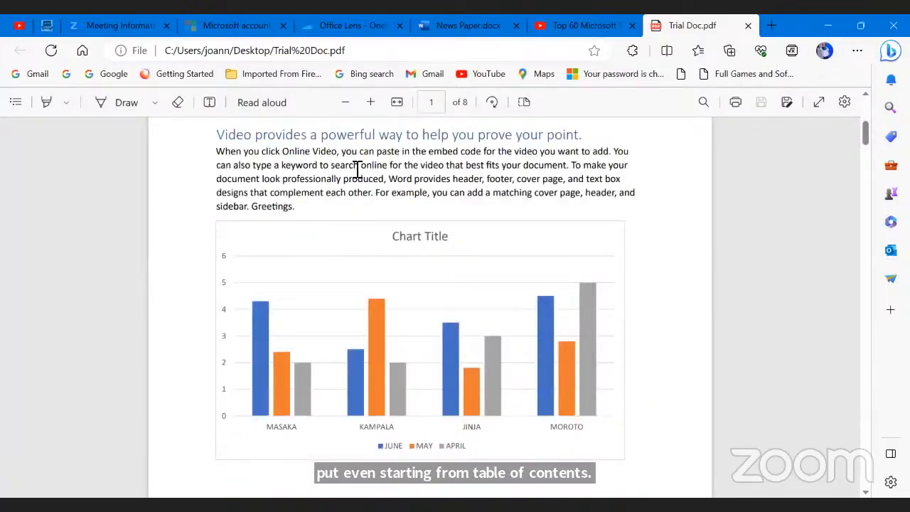
Step: Test the Reading web link, which opens google.com, then go back to the PDF
{"action": "scroll", "coordinate": [462, 226], "scroll_direction": "down", "scroll_amount": 4}
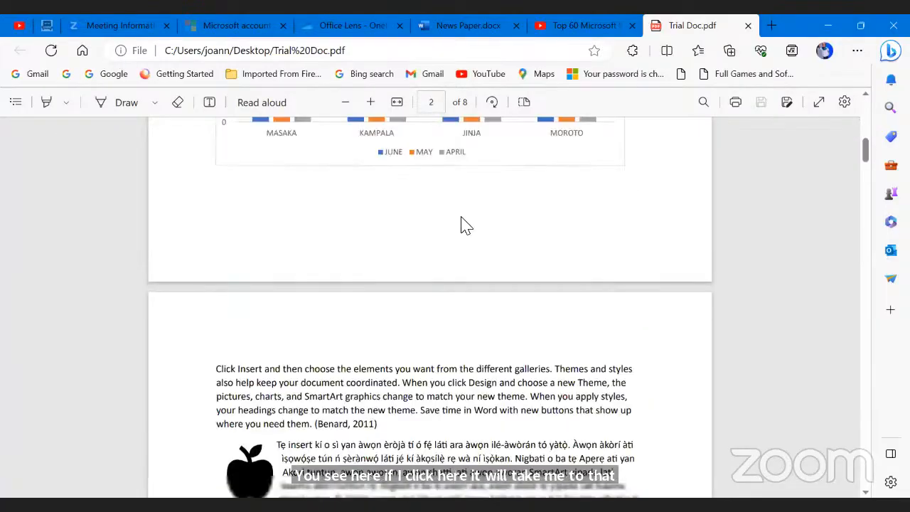
{"action": "scroll", "coordinate": [467, 240], "scroll_direction": "up", "scroll_amount": 6}
{"action": "scroll", "coordinate": [458, 233], "scroll_direction": "down", "scroll_amount": 3}
{"action": "scroll", "coordinate": [459, 234], "scroll_direction": "down", "scroll_amount": 6}
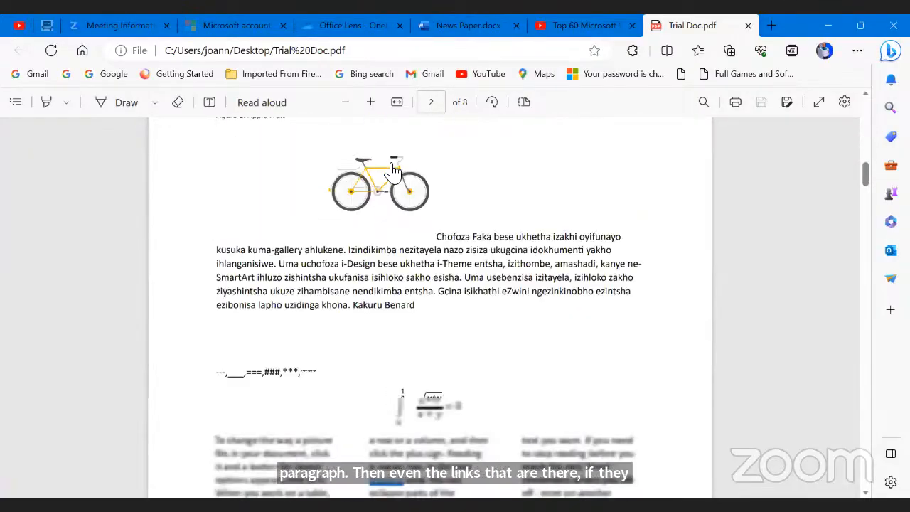
{"action": "scroll", "coordinate": [393, 170], "scroll_direction": "down", "scroll_amount": 4}
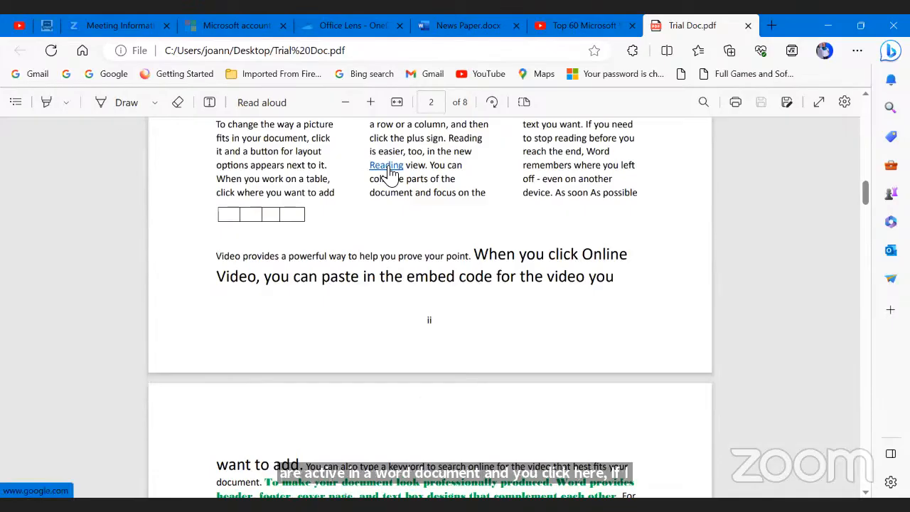
{"action": "left_click", "coordinate": [389, 172]}
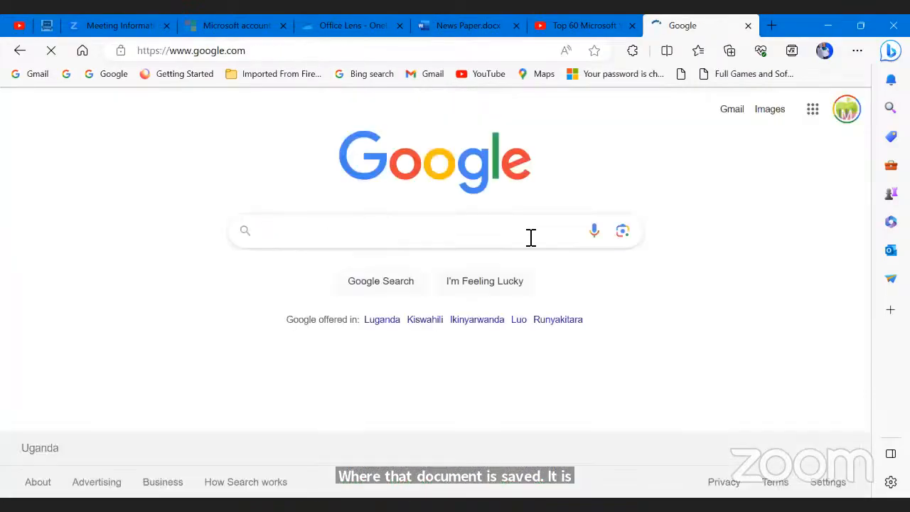
{"action": "left_click", "coordinate": [20, 51]}
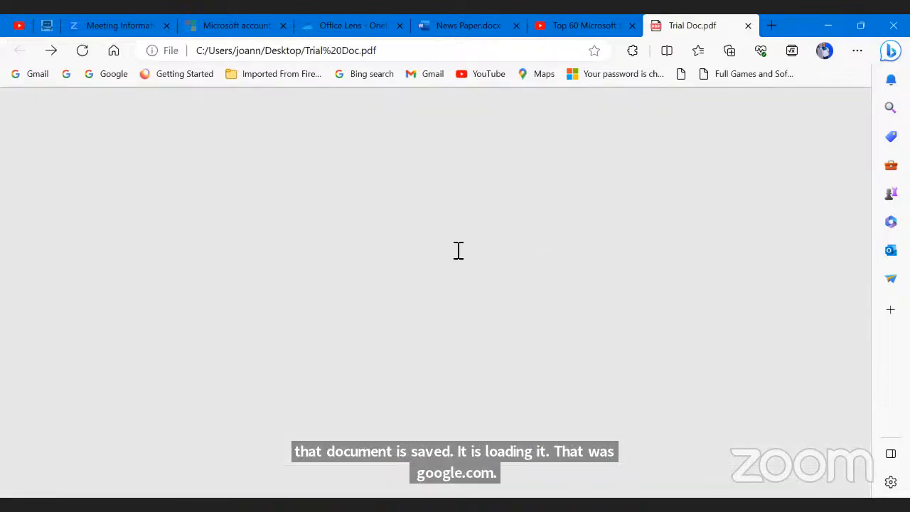
Step: Follow the link to Prompt Engineering With AI.pdf, then return to Word
{"action": "scroll", "coordinate": [461, 206], "scroll_direction": "down", "scroll_amount": 5}
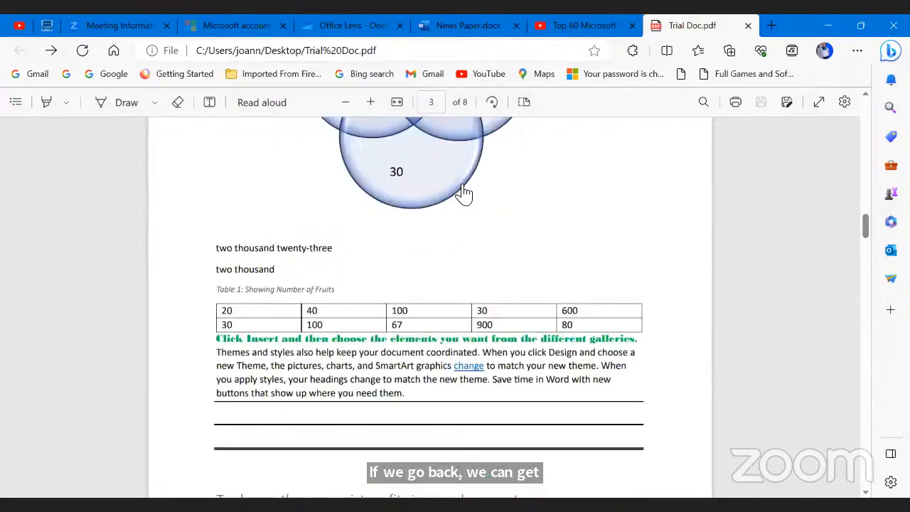
{"action": "scroll", "coordinate": [465, 191], "scroll_direction": "down", "scroll_amount": 3}
{"action": "left_click", "coordinate": [467, 189]}
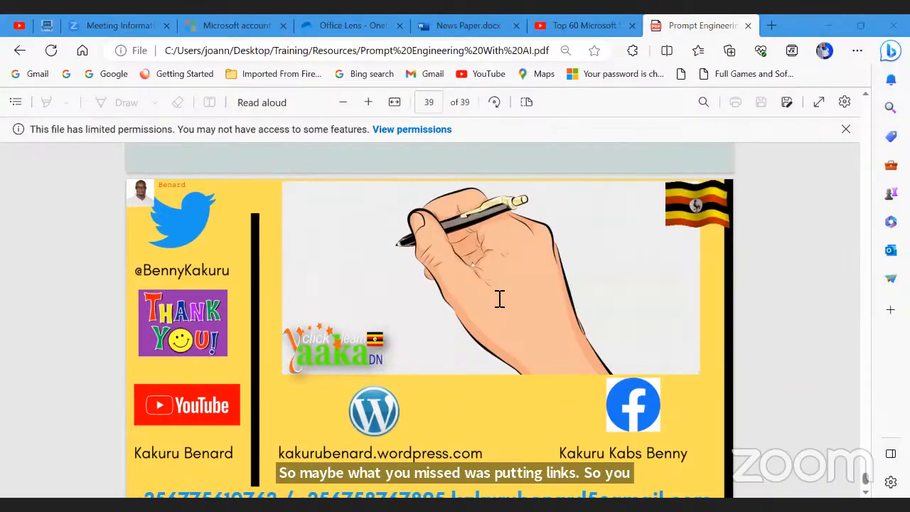
{"action": "key", "text": "alt+Tab"}
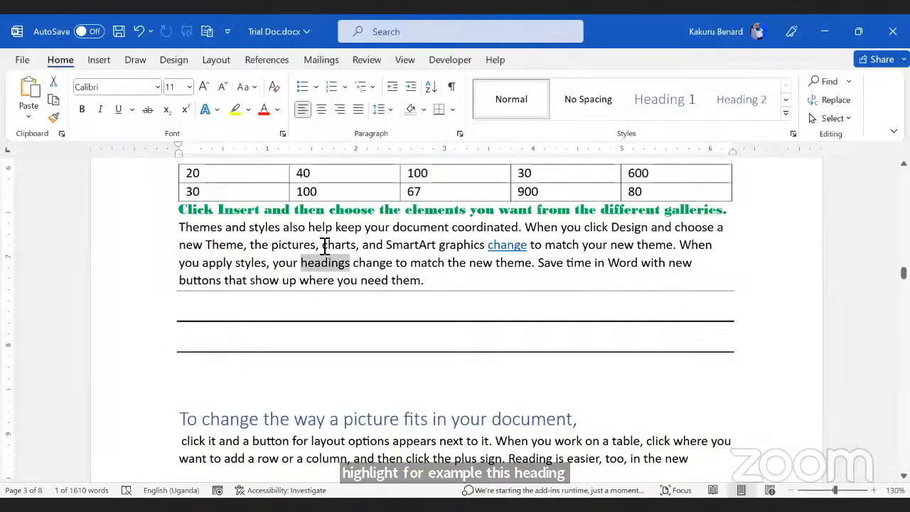
Step: Select the word 'headings' and start inserting a hyperlink on it
{"action": "left_click", "coordinate": [325, 307]}
{"action": "left_click_drag", "start_coordinate": [301, 263], "coordinate": [353, 261]}
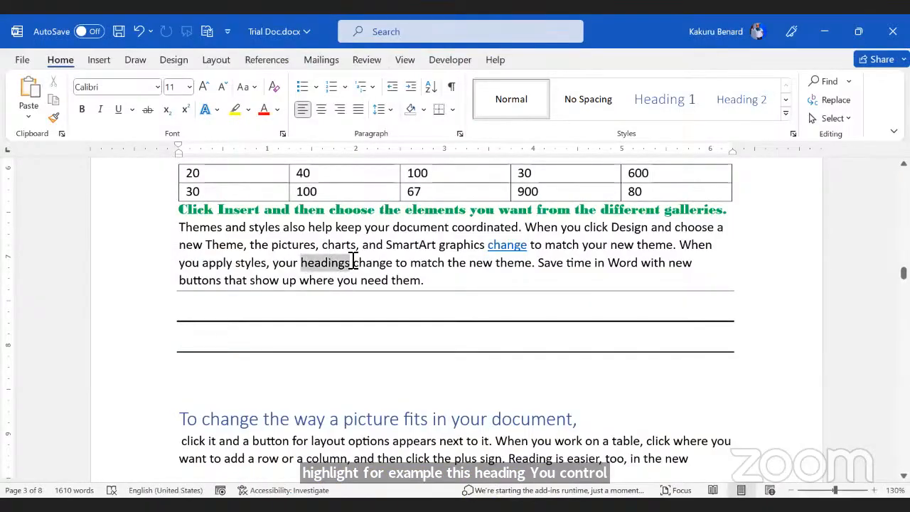
{"action": "left_click", "coordinate": [99, 60]}
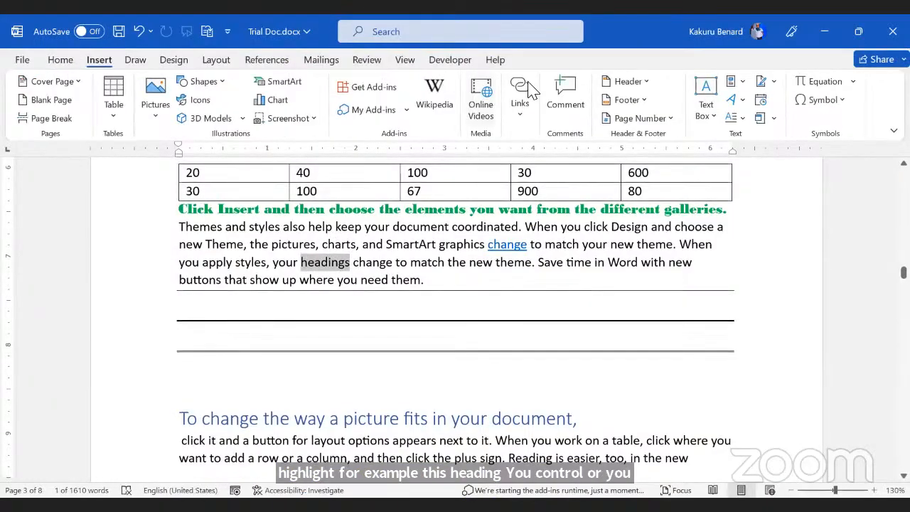
{"action": "left_click", "coordinate": [520, 107]}
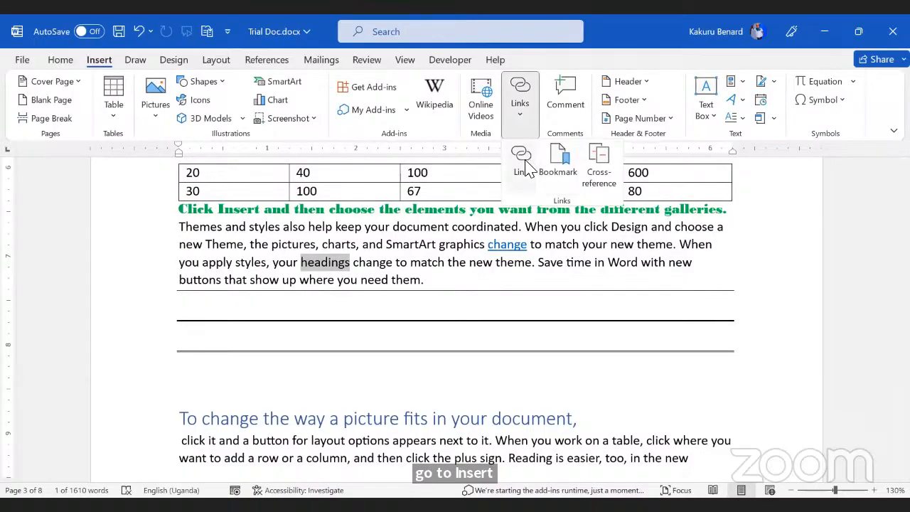
{"action": "left_click", "coordinate": [530, 165]}
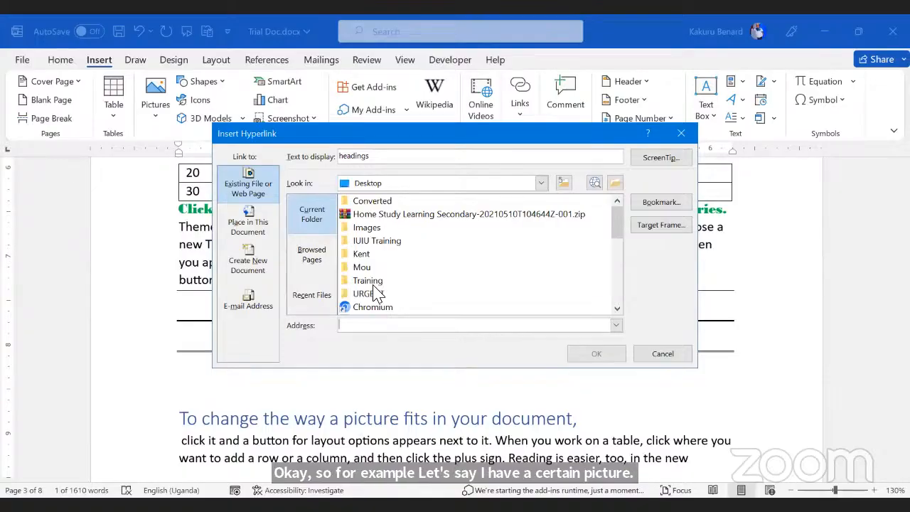
Step: Choose Training Links.txt in the Training folder as the link target
{"action": "double_click", "coordinate": [373, 283]}
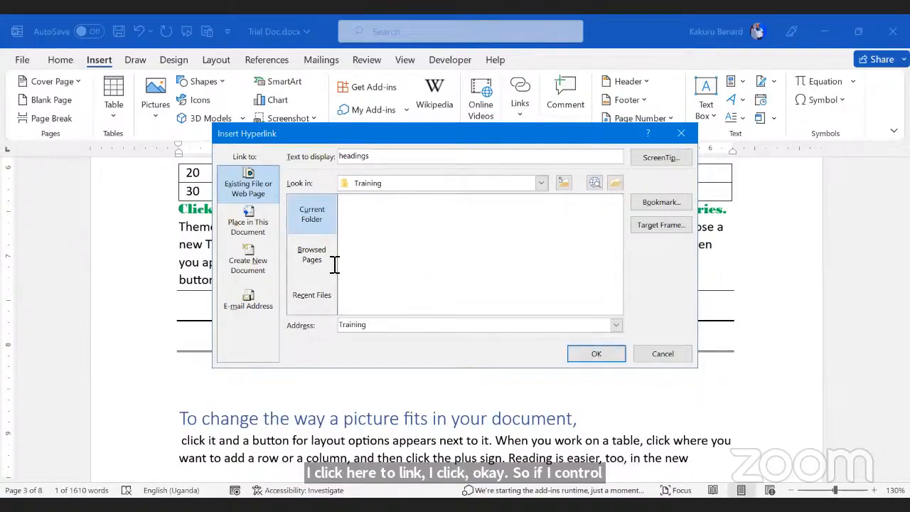
{"action": "scroll", "coordinate": [552, 386], "scroll_direction": "down", "scroll_amount": 10}
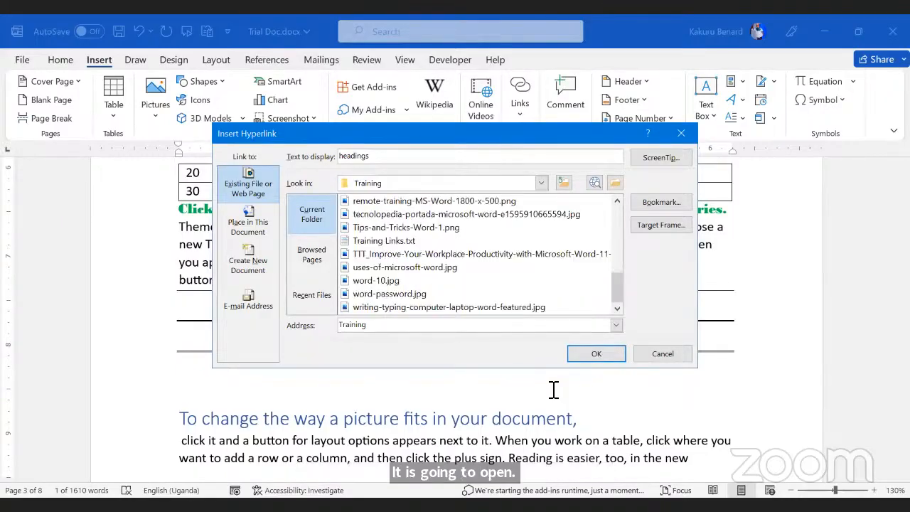
{"action": "scroll", "coordinate": [383, 280], "scroll_direction": "up", "scroll_amount": 1}
{"action": "left_click", "coordinate": [384, 280]}
Step: Confirm the headings hyperlink, view Training Links.txt in Notepad, and return to Word
{"action": "key", "text": "Return"}
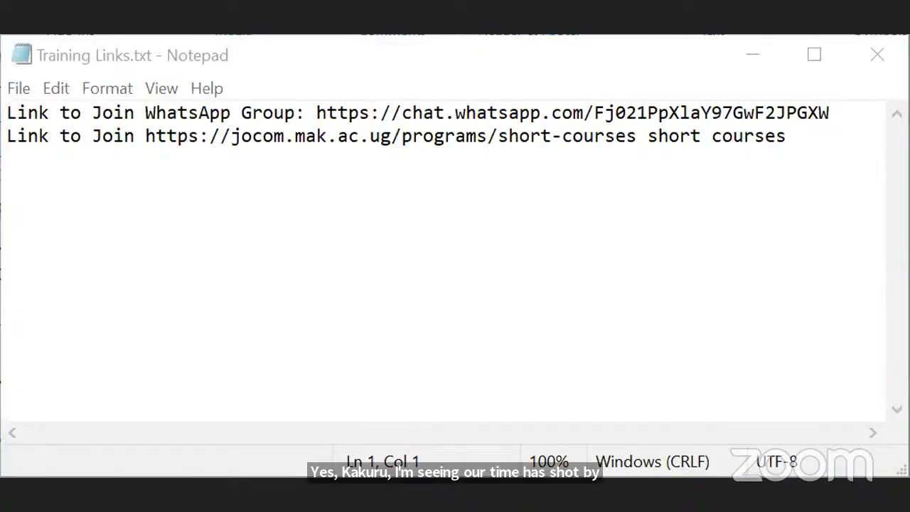
{"action": "key", "text": "alt+Tab"}
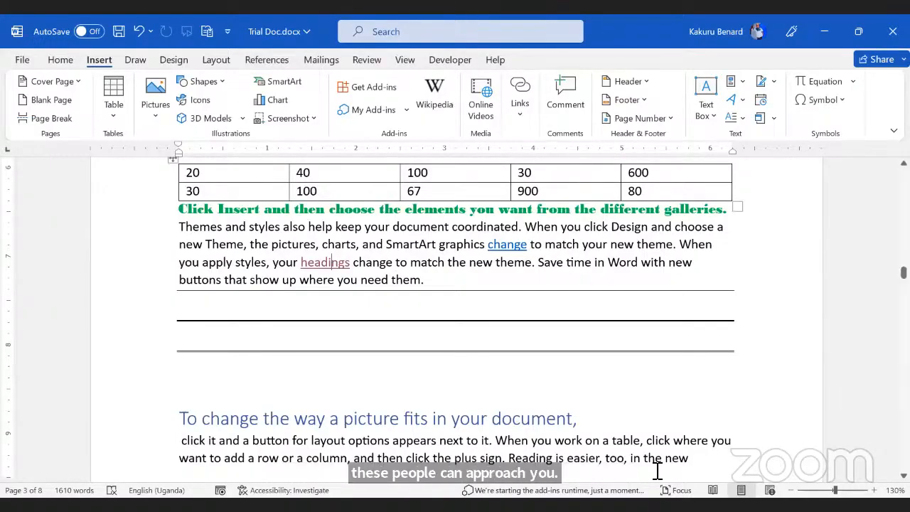
Step: Leave Trial Doc.docx and show the full-screen Thank You closing slide
{"action": "left_click", "coordinate": [657, 504]}
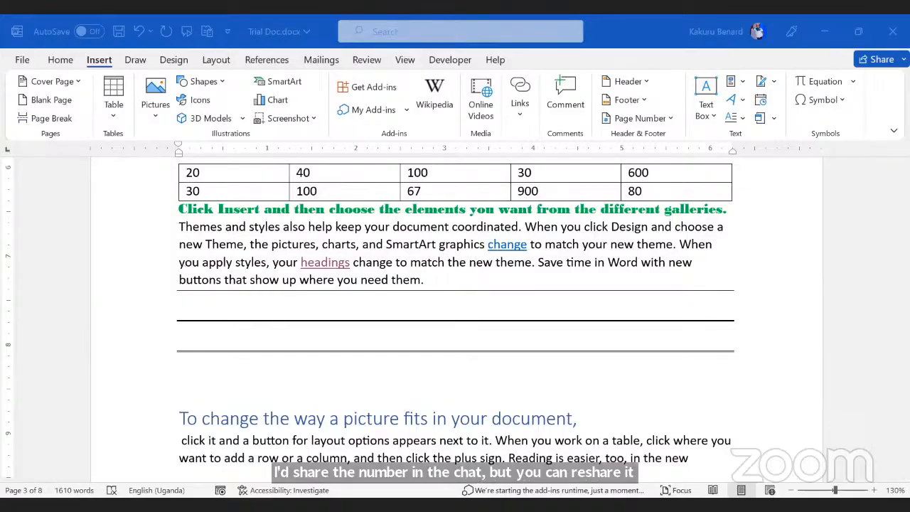
{"action": "key", "text": "alt+Tab"}
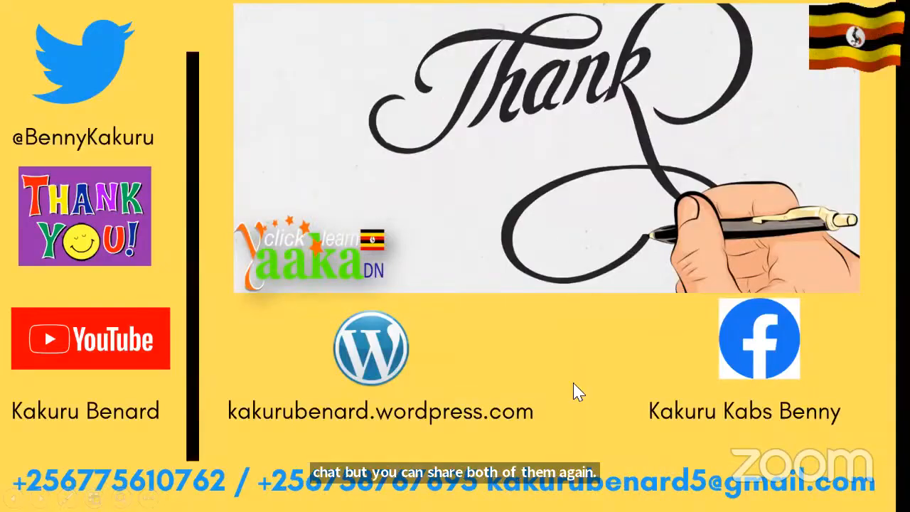